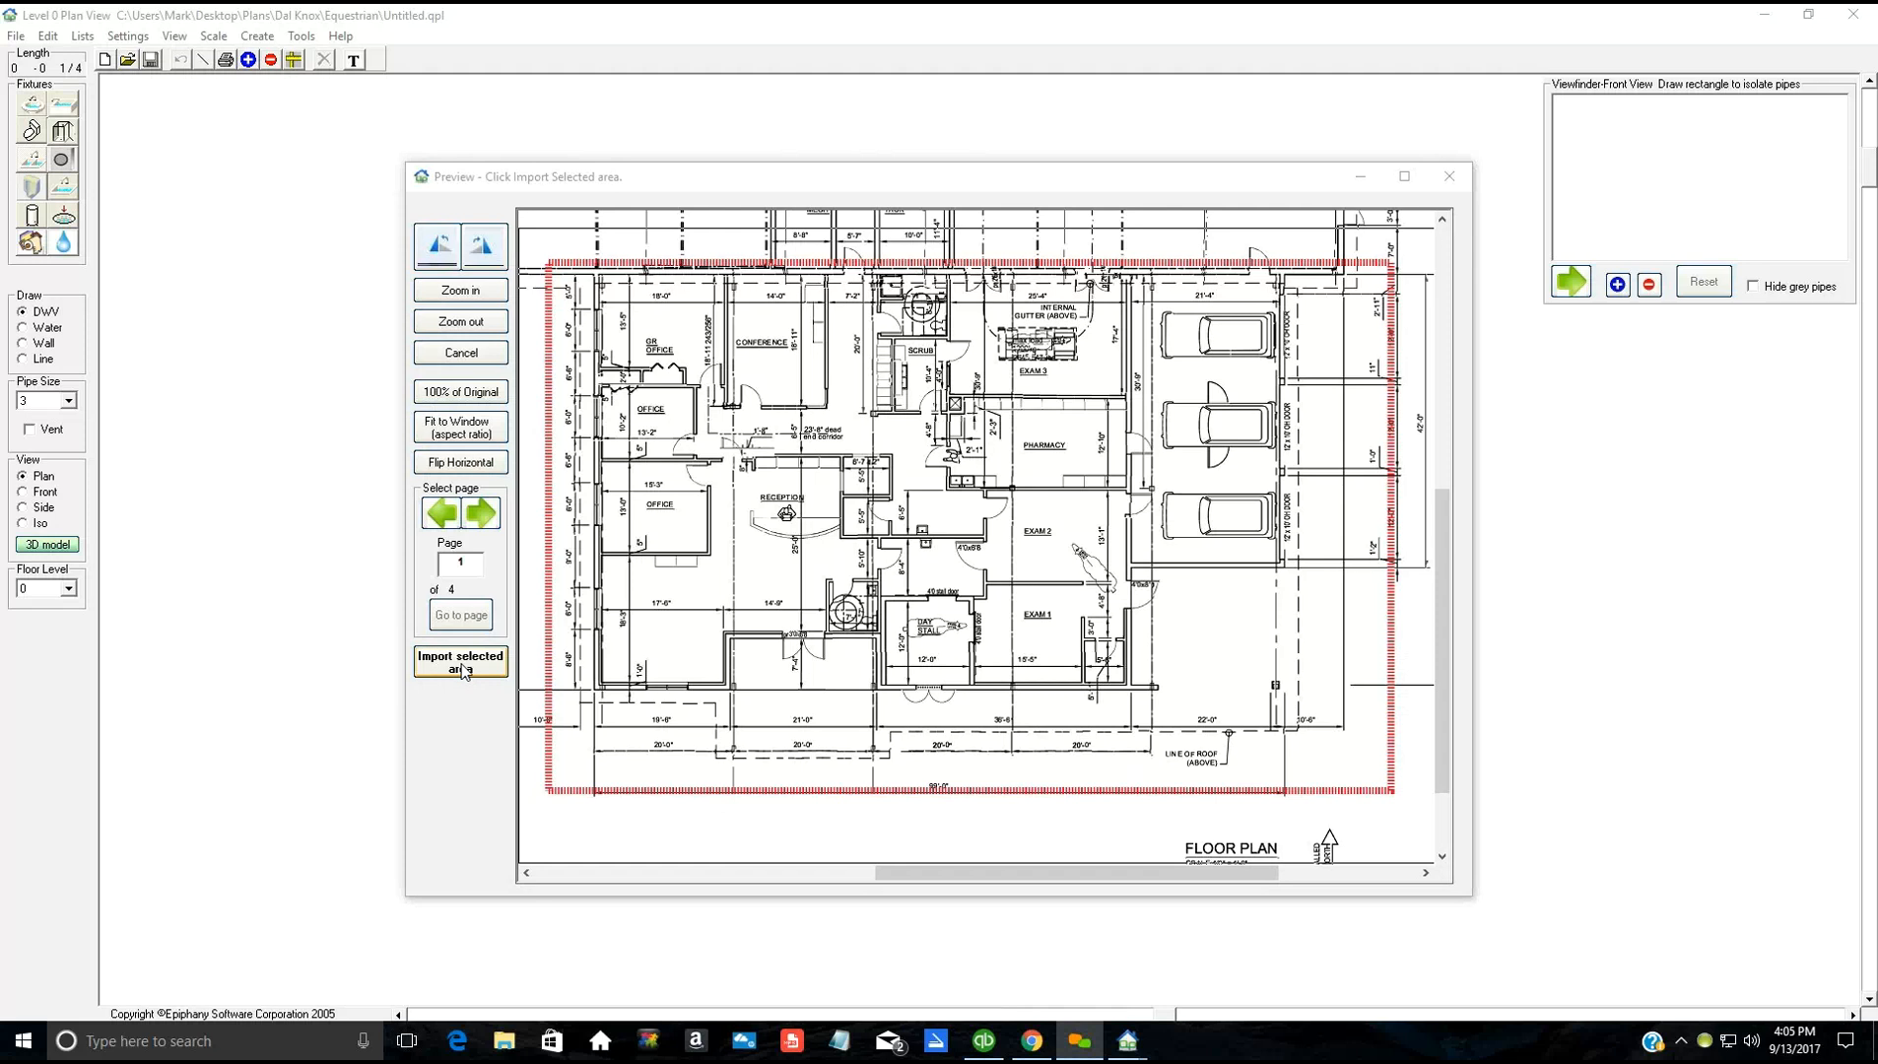
# Step: Import the selected area of the floor plan PDF and dismiss the scale instructions
pyautogui.click(462, 663)
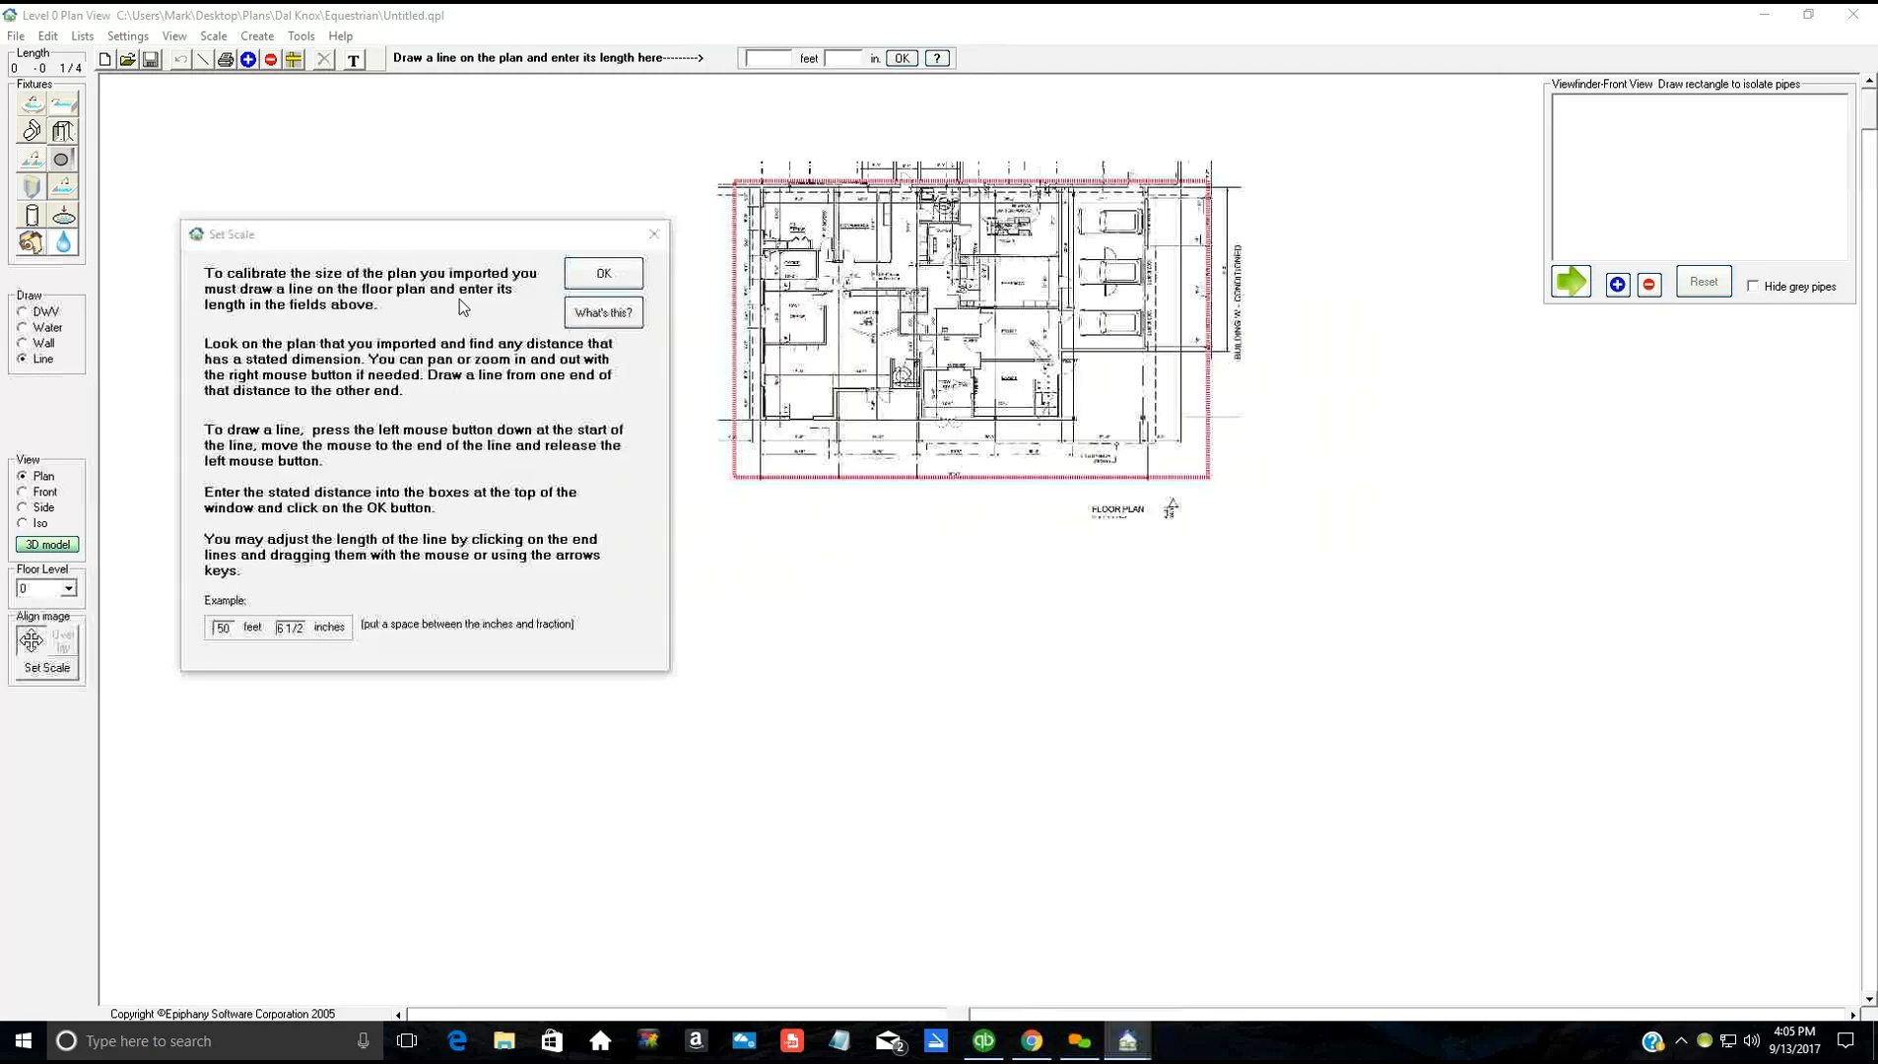
pyautogui.click(606, 276)
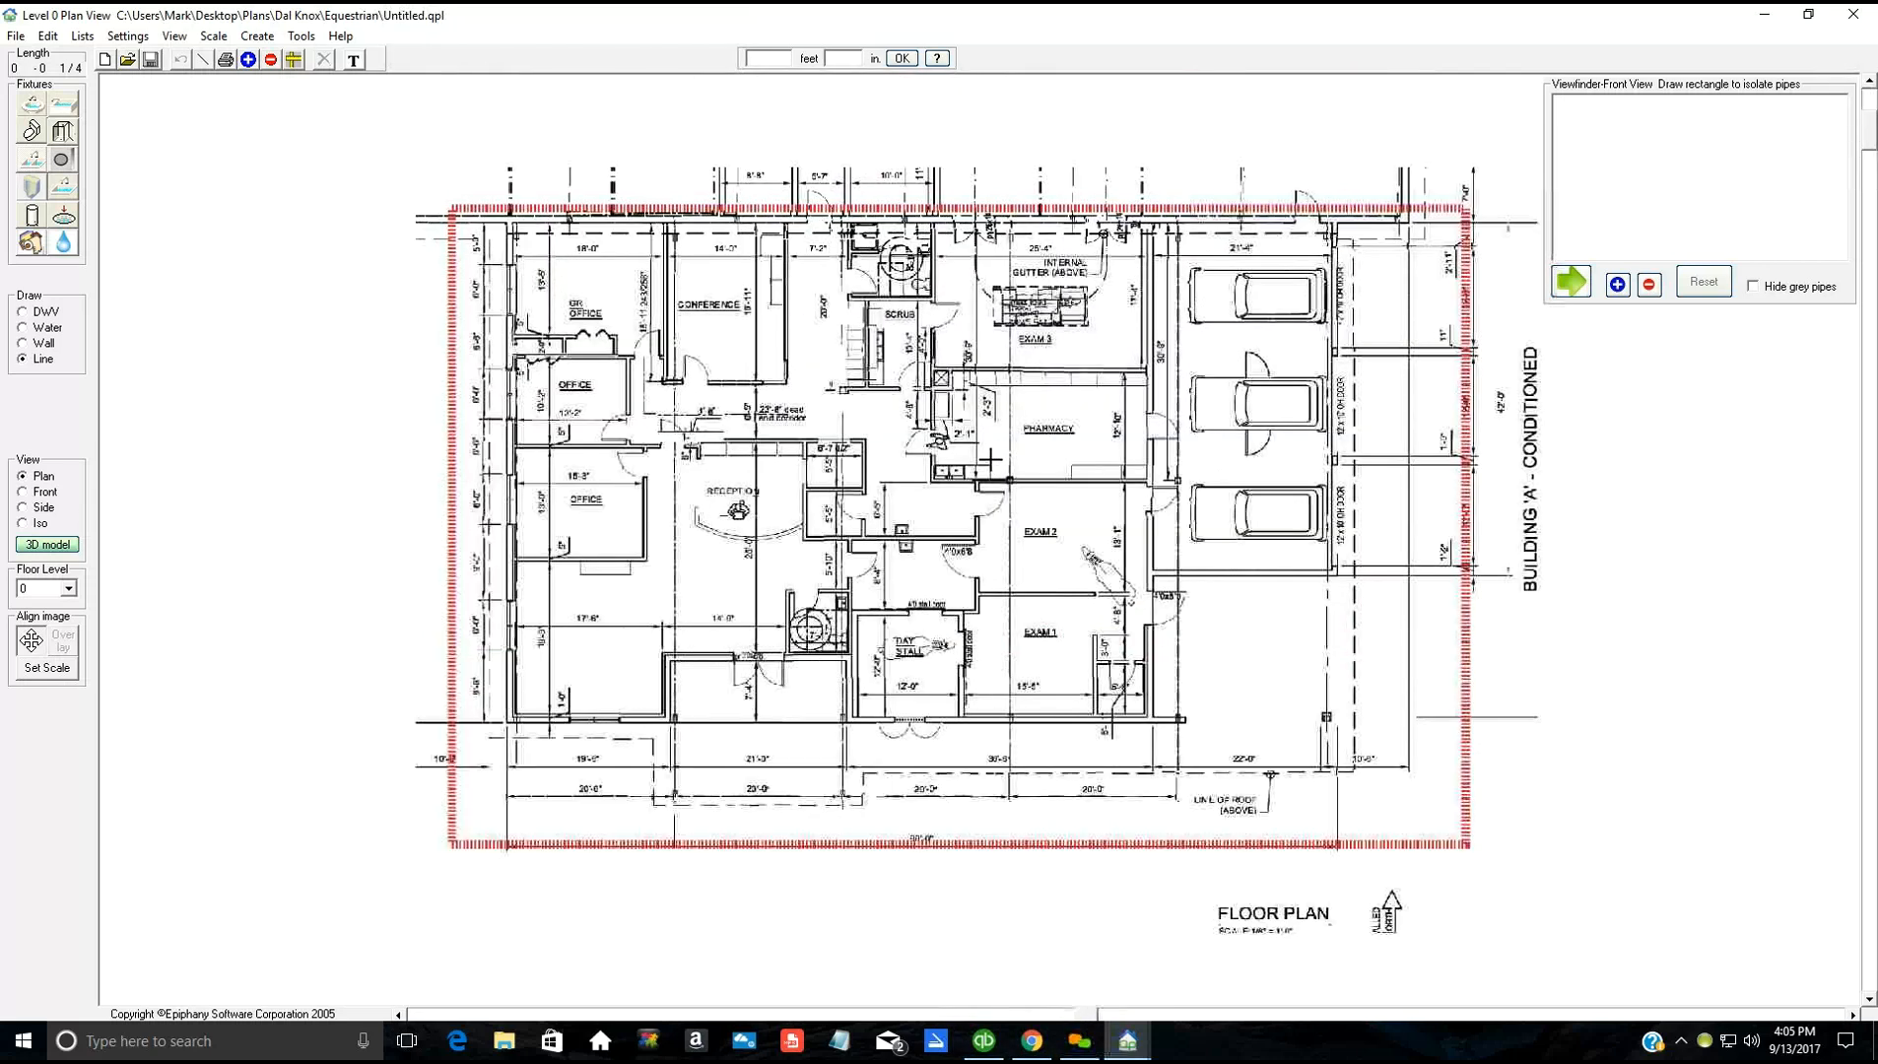
# Step: Draw a calibration line spanning the overall 99'-0" dimension along the lower edge of the plan
pyautogui.moveTo(899, 426); pyautogui.dragTo(807, 431)
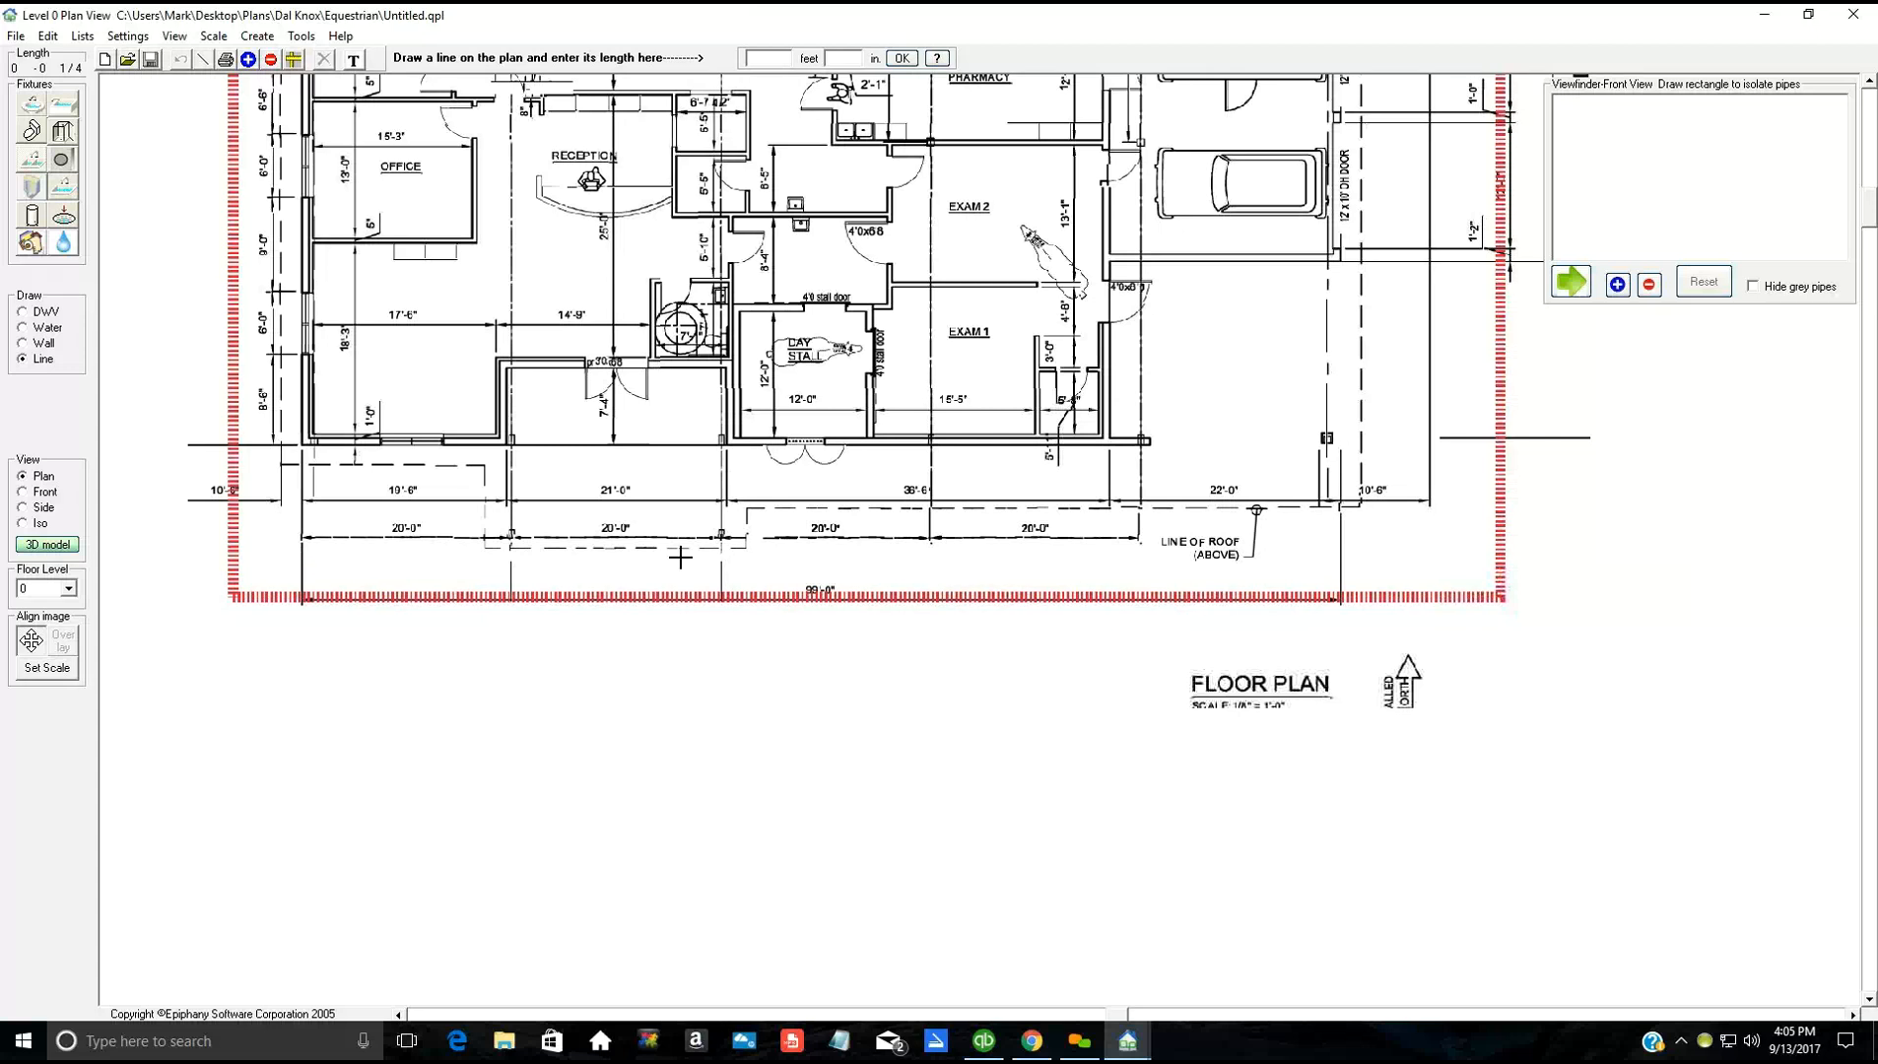
pyautogui.moveTo(680, 557); pyautogui.dragTo(1339, 554)
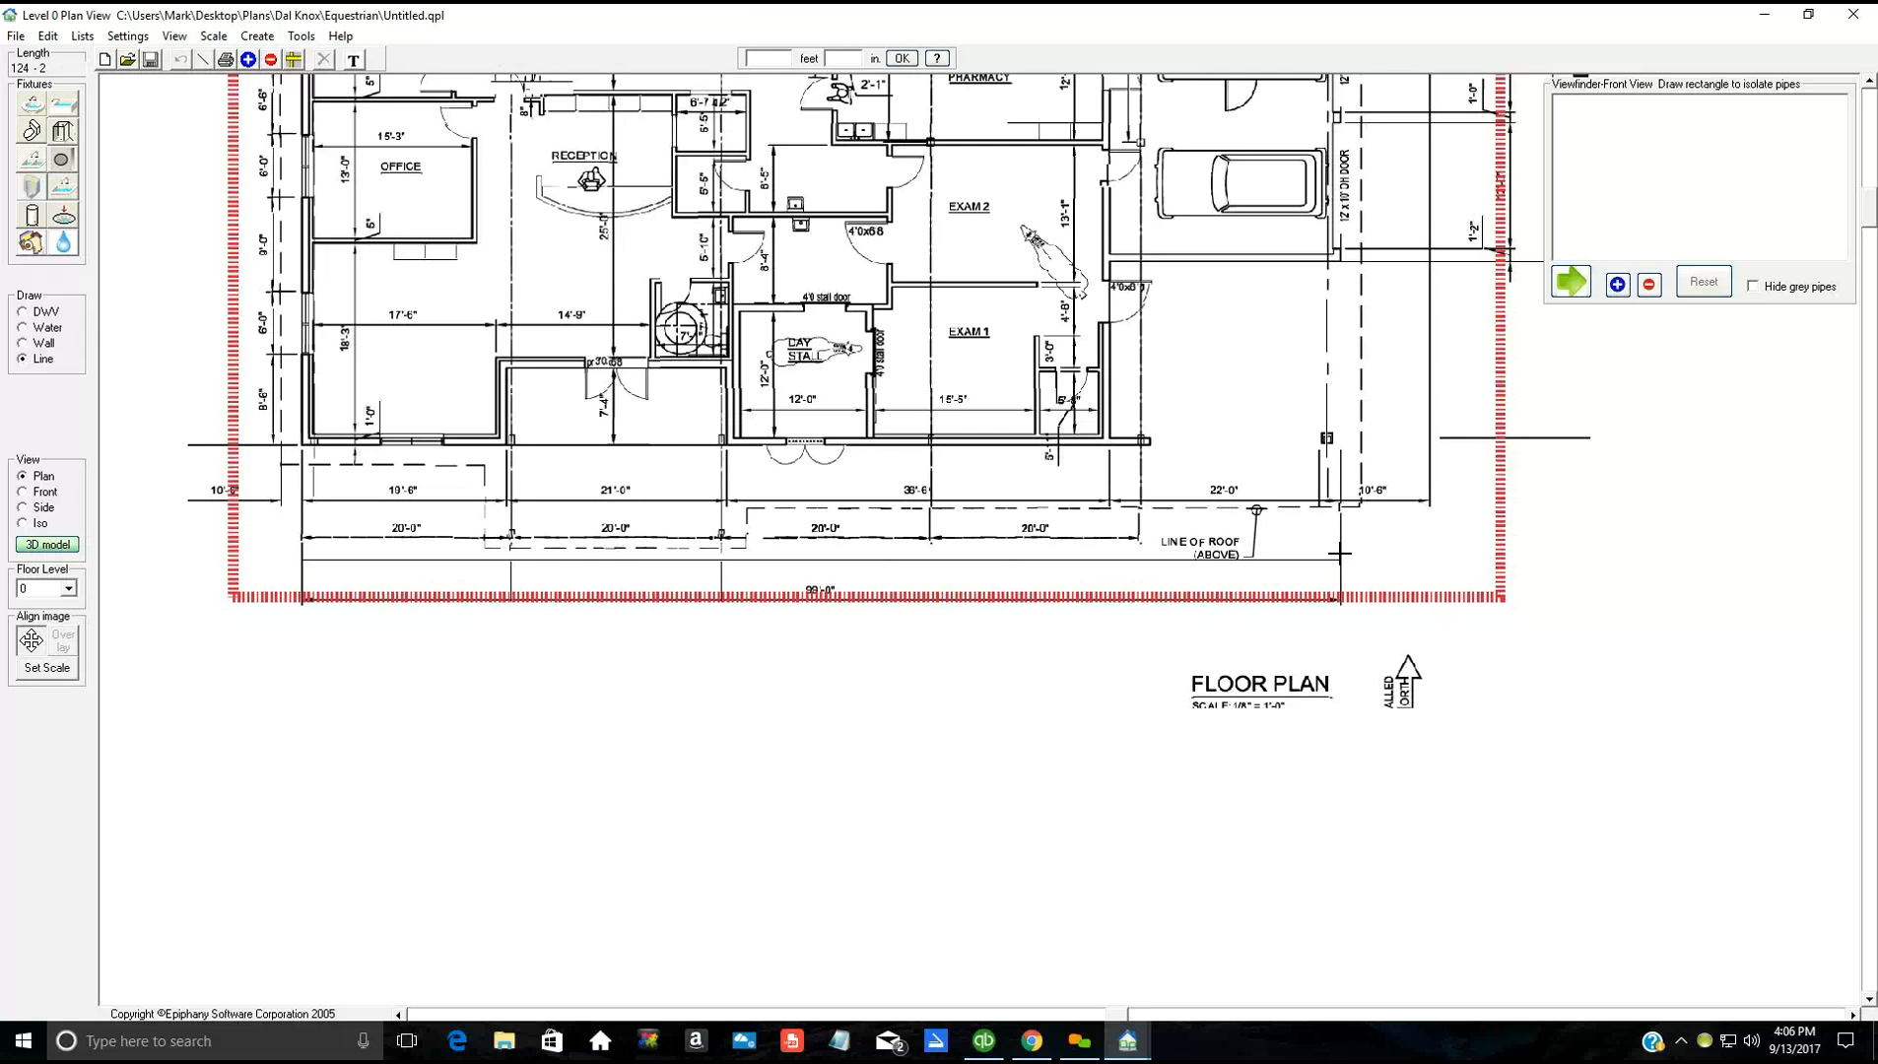
pyautogui.moveTo(1339, 554); pyautogui.dragTo(1339, 554)
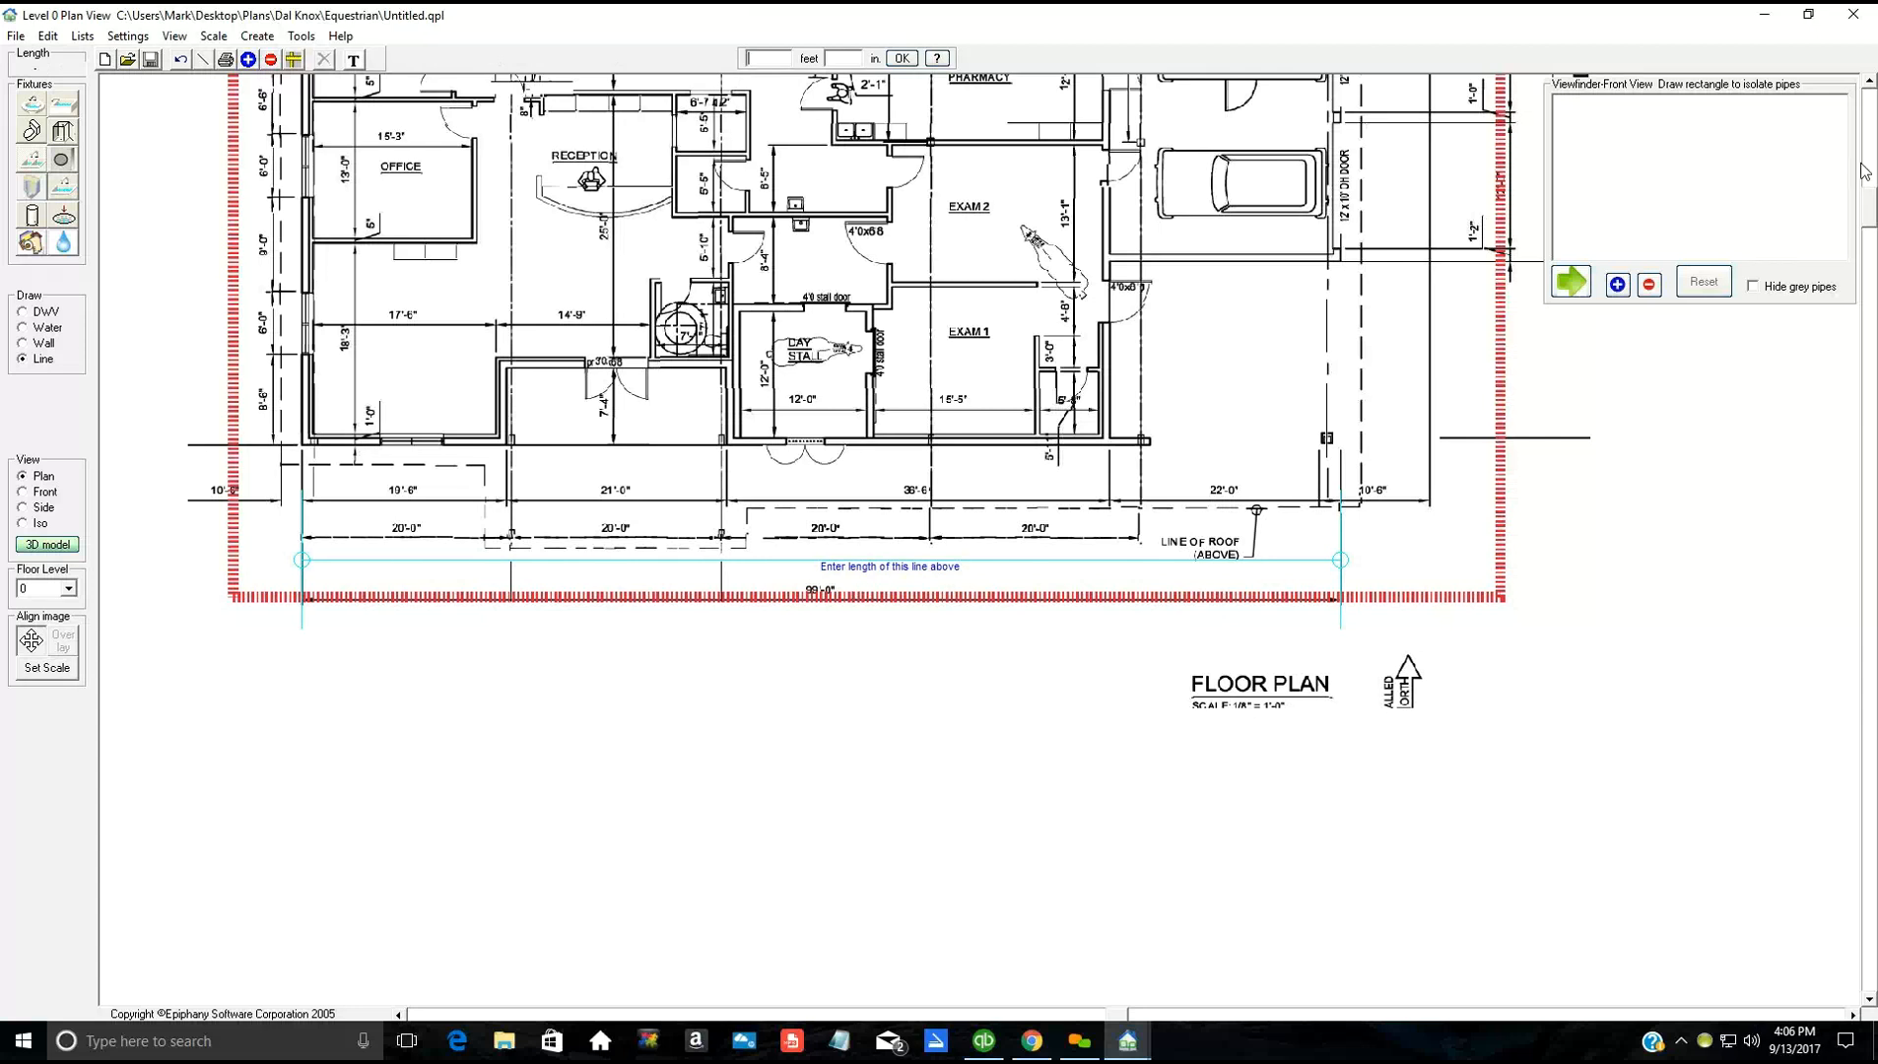
# Step: Enter 99 feet as the calibration line's length and apply the plan scale
pyautogui.scroll(3, 839, 71)
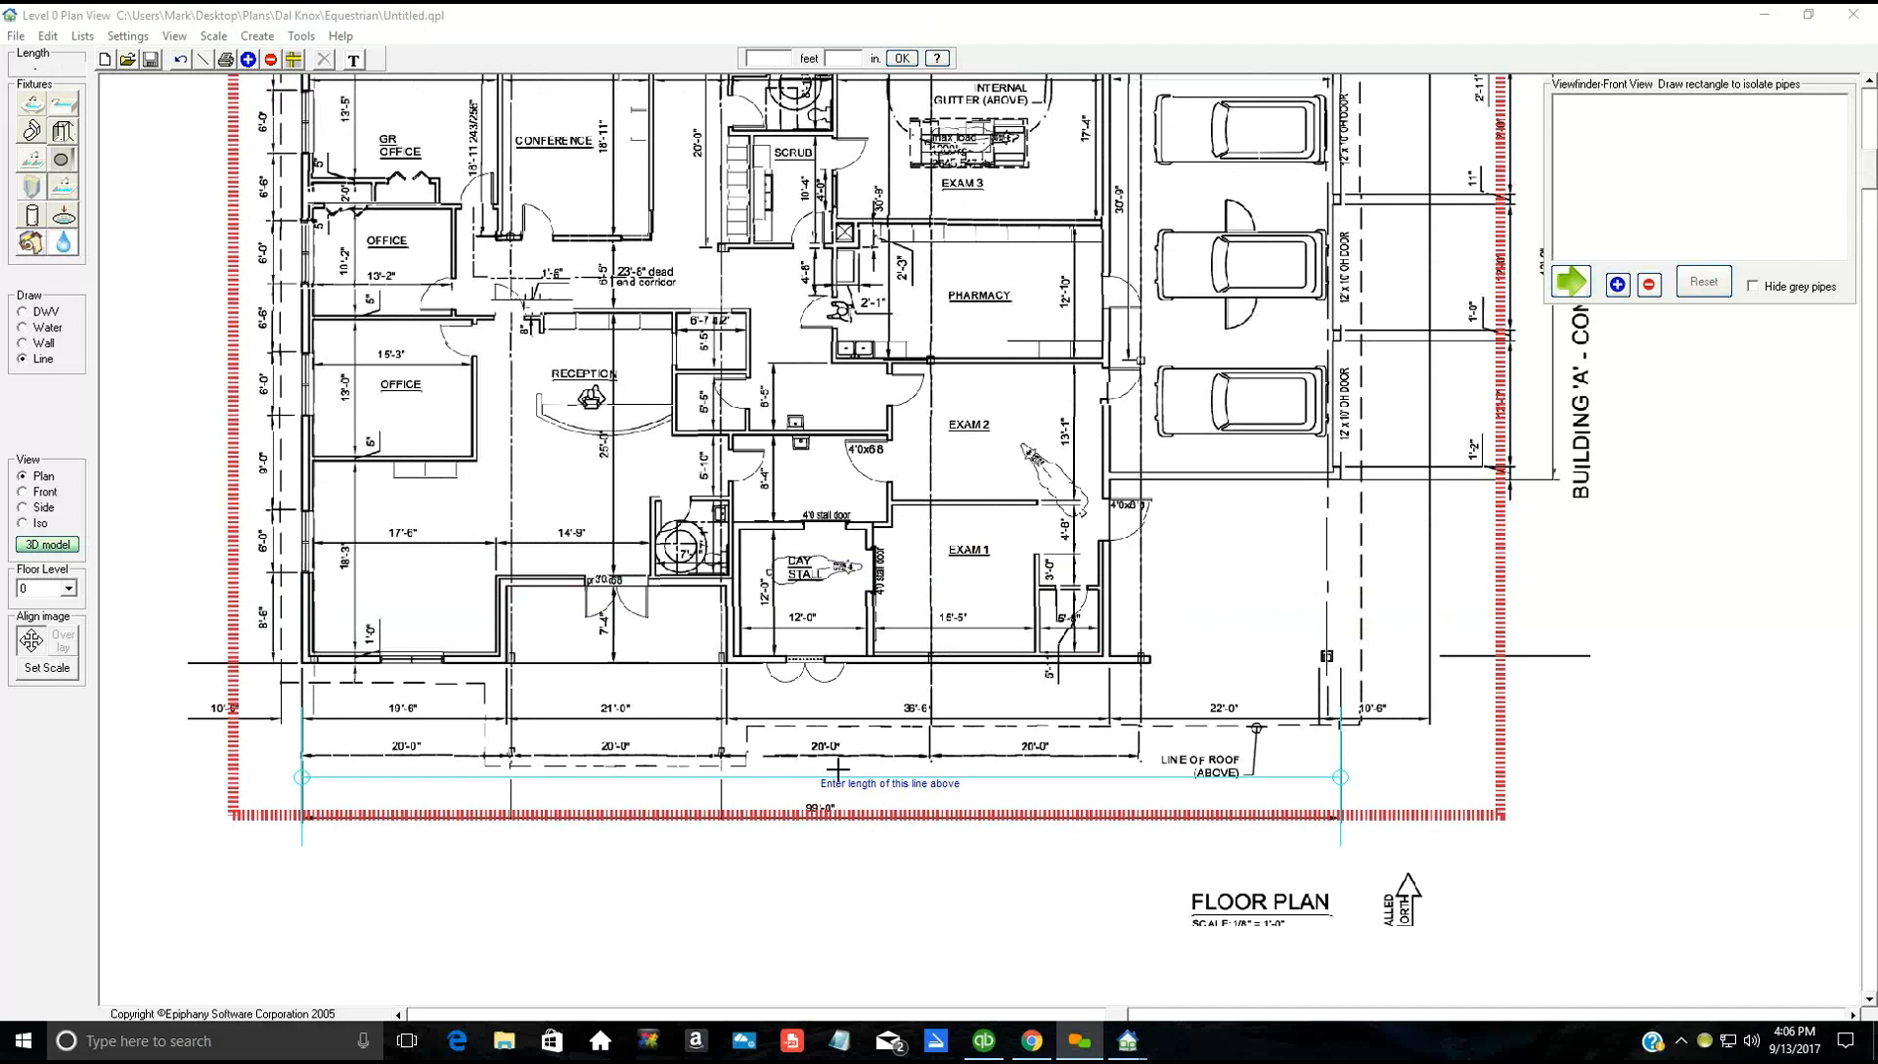
pyautogui.scroll(1, 845, 731)
pyautogui.scroll(1, 883, 670)
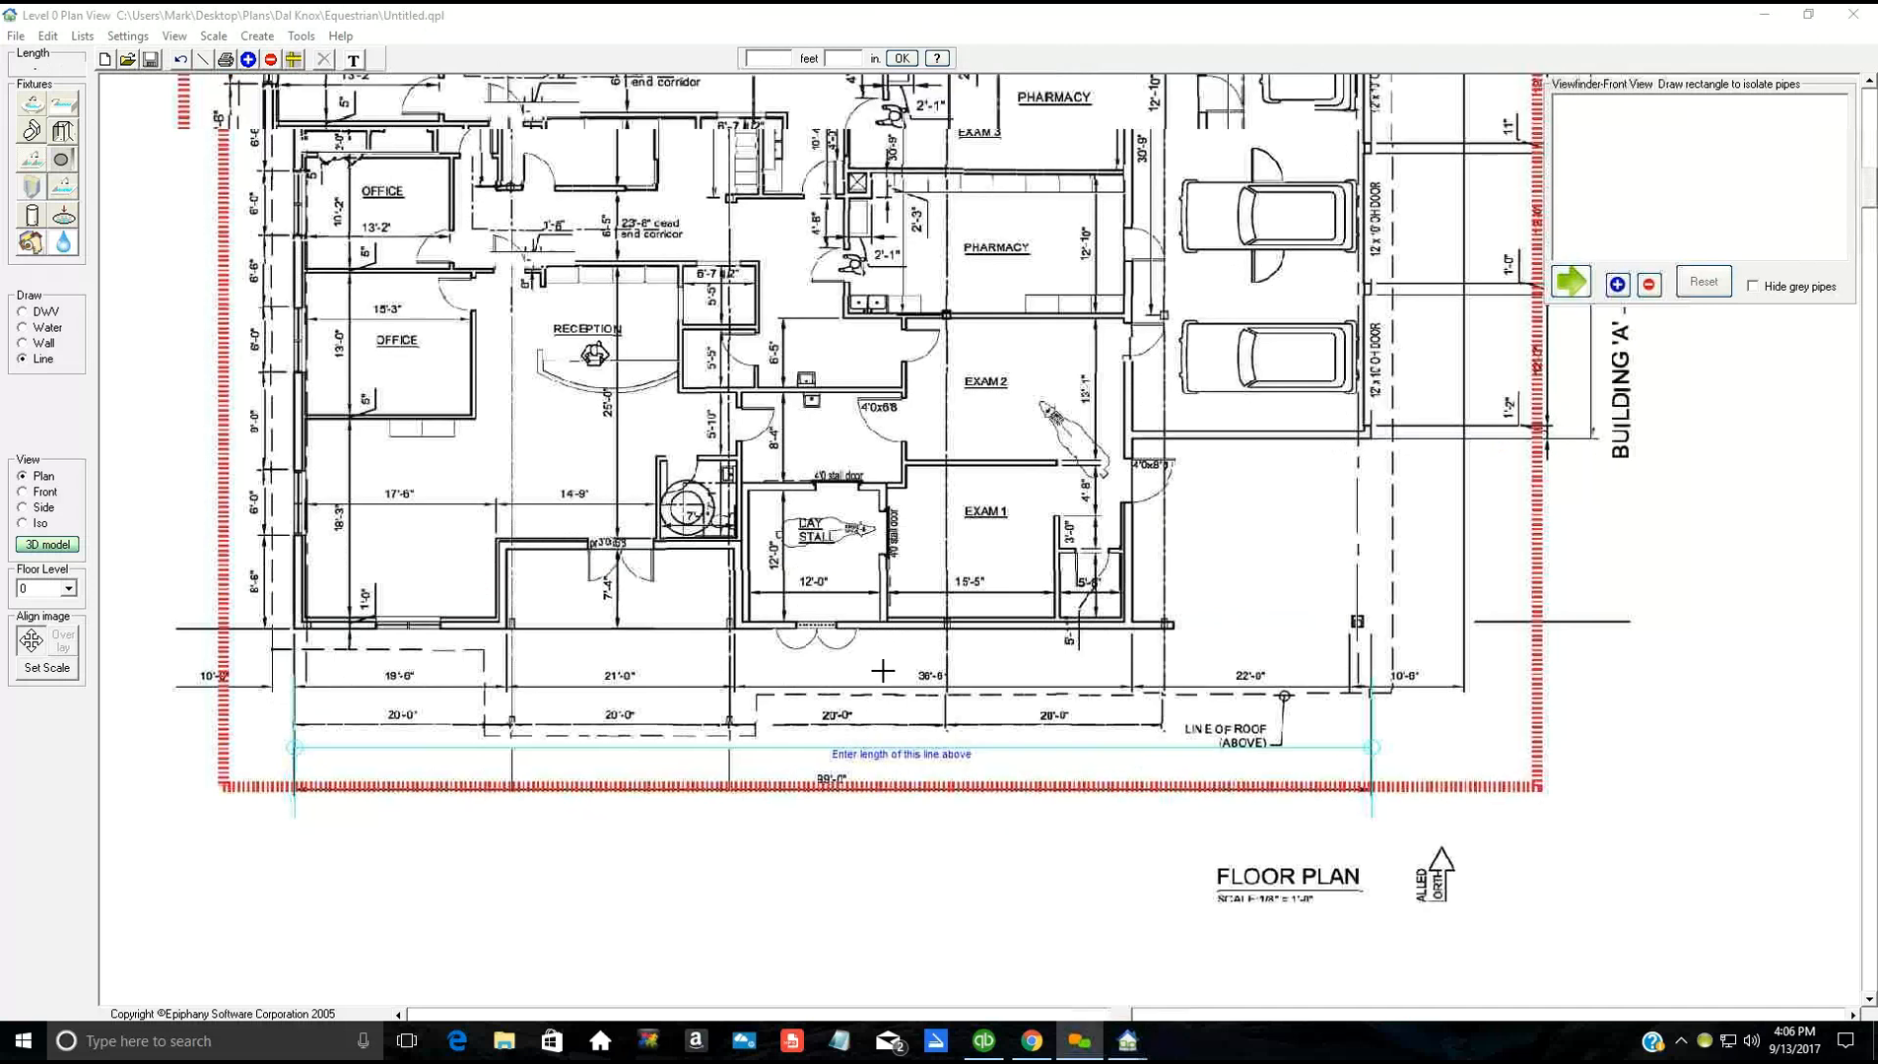
pyautogui.scroll(1, 887, 672)
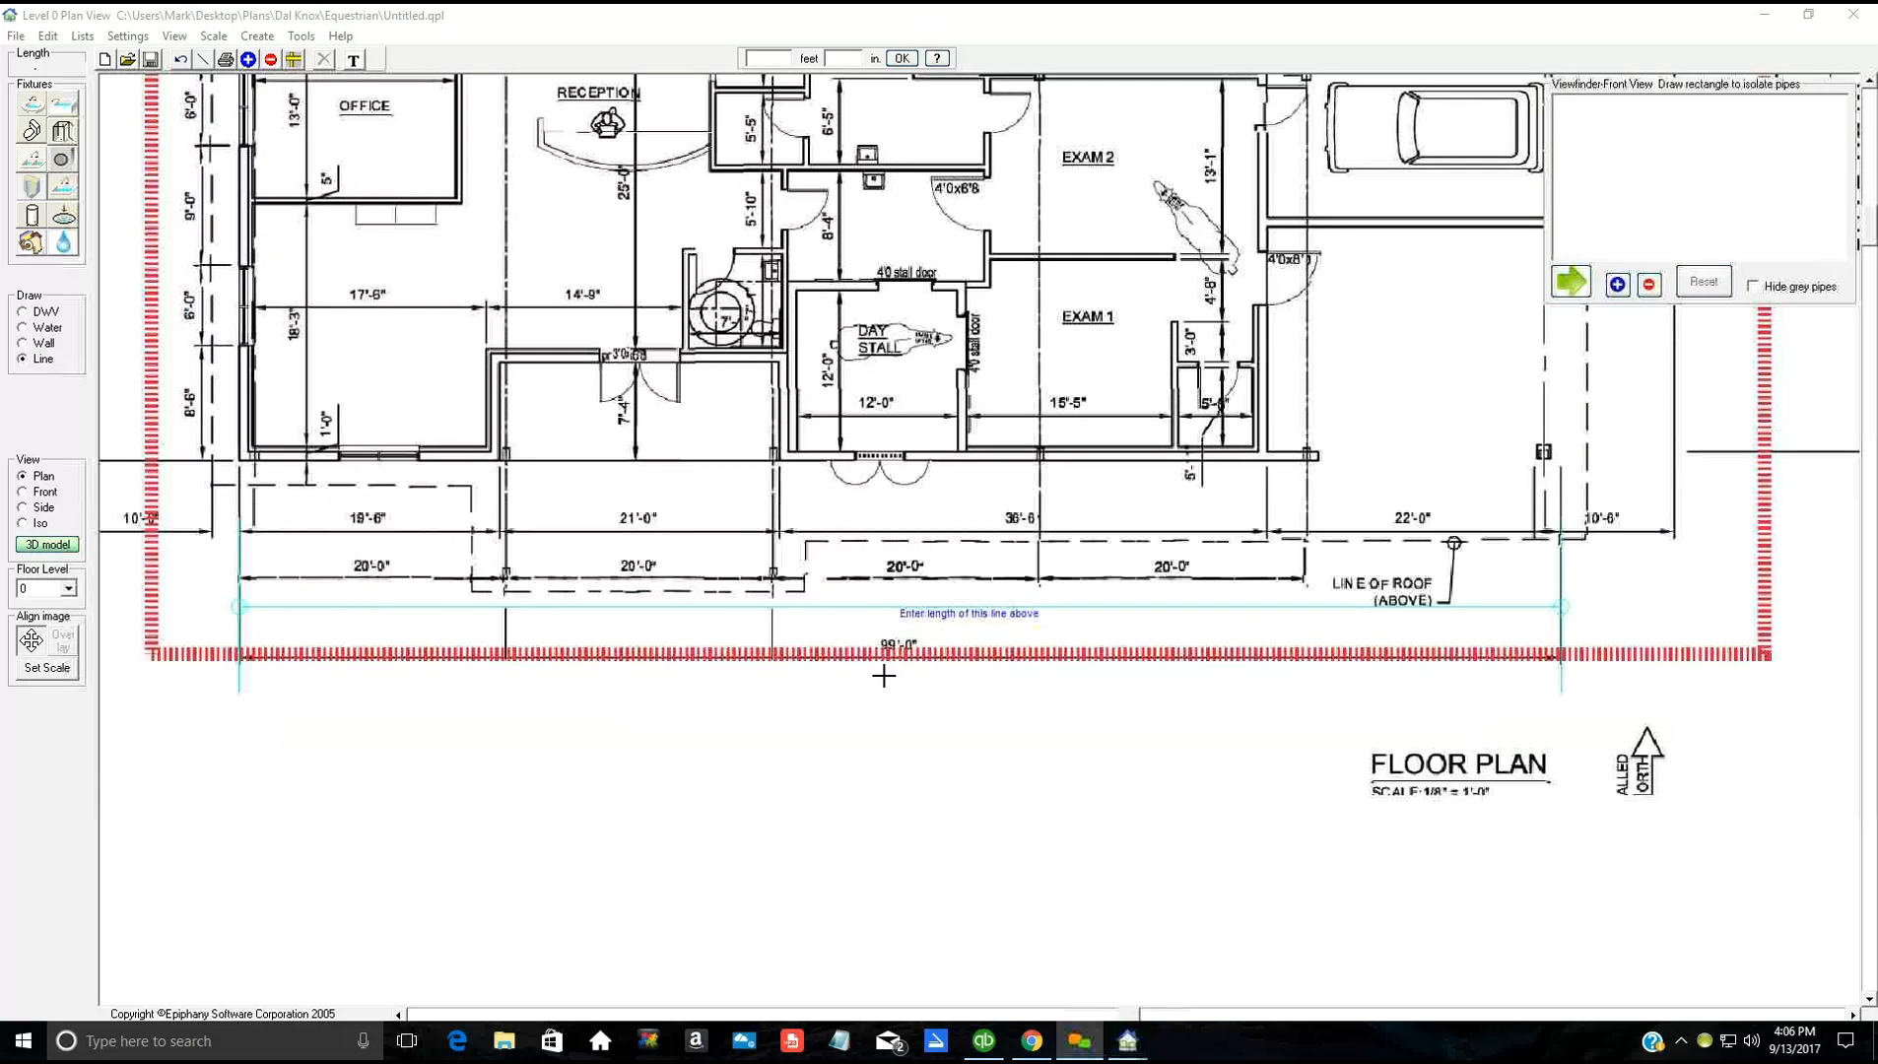
pyautogui.scroll(1, 887, 672)
pyautogui.scroll(1, 887, 670)
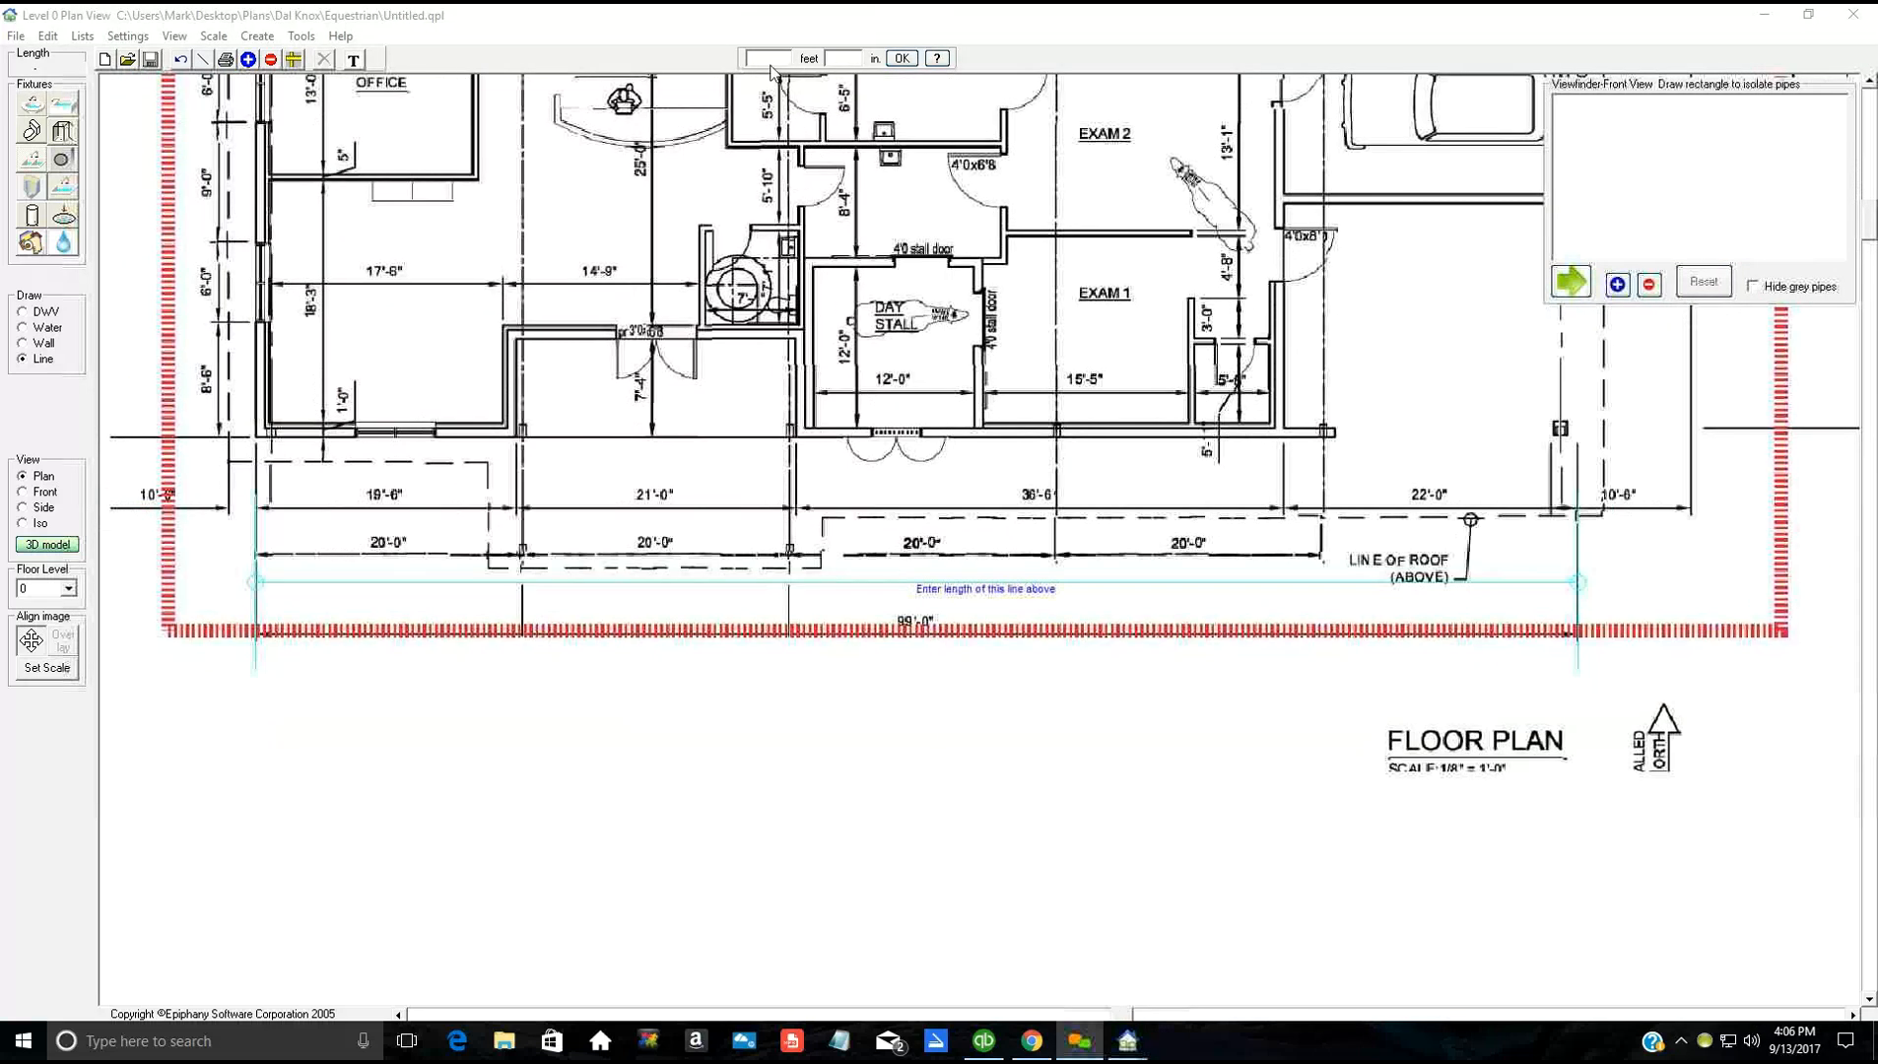
pyautogui.scroll(-2, 943, 90)
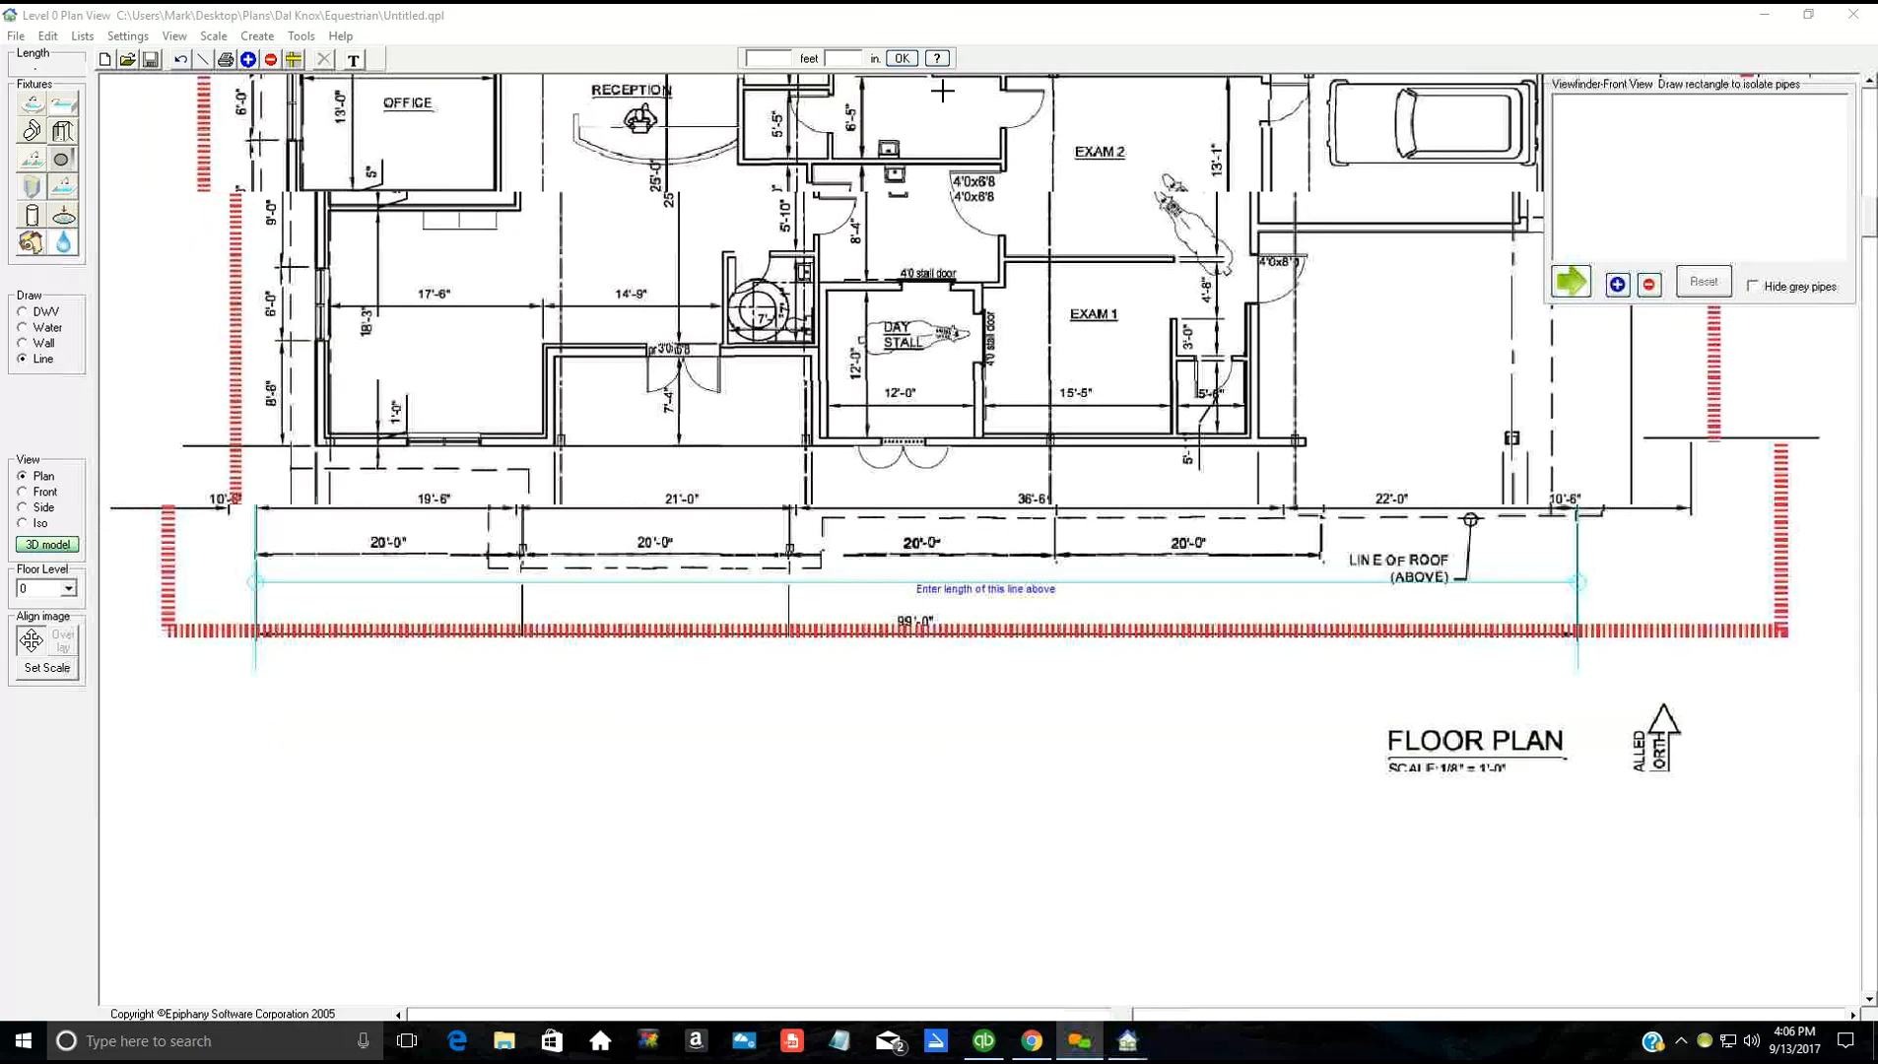
pyautogui.scroll(-1, 943, 91)
pyautogui.write('99')
pyautogui.click(902, 59)
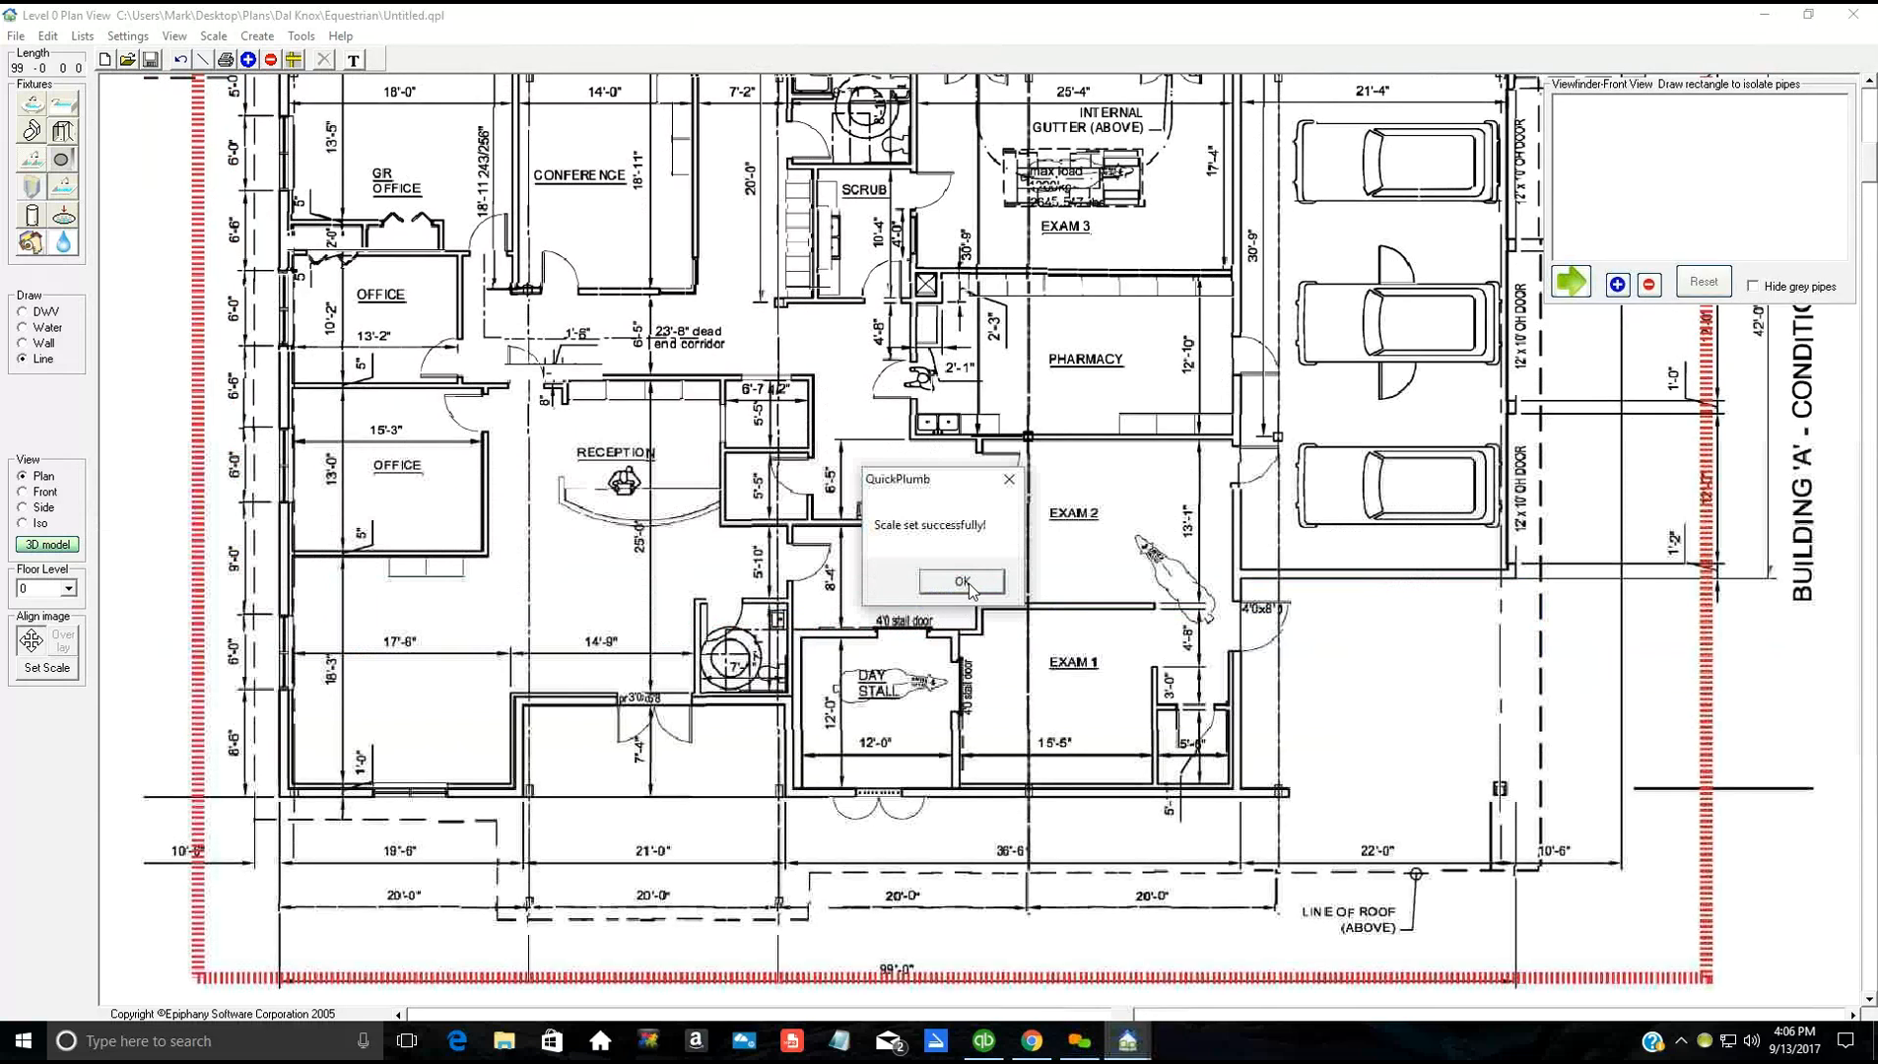
pyautogui.click(962, 582)
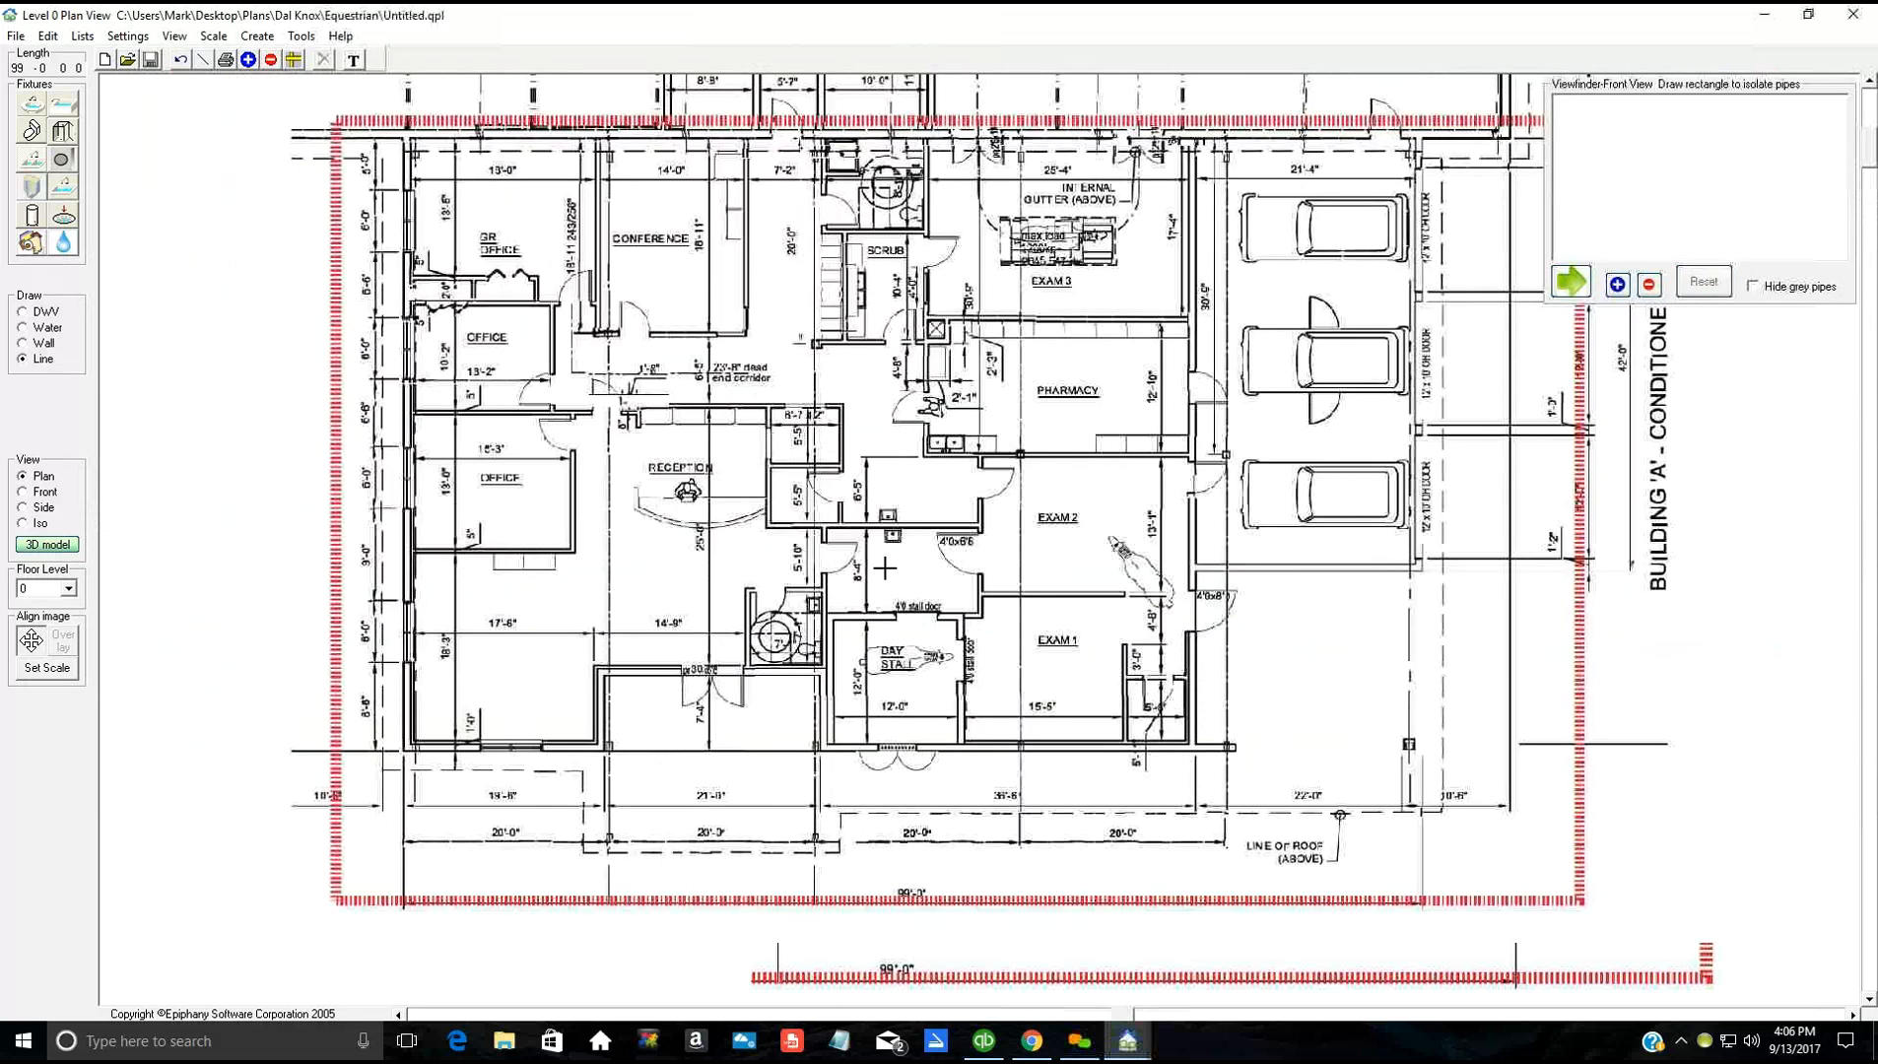
# Step: Switch to floor level 1 and view the PDF import options available for its plan
pyautogui.click(69, 589)
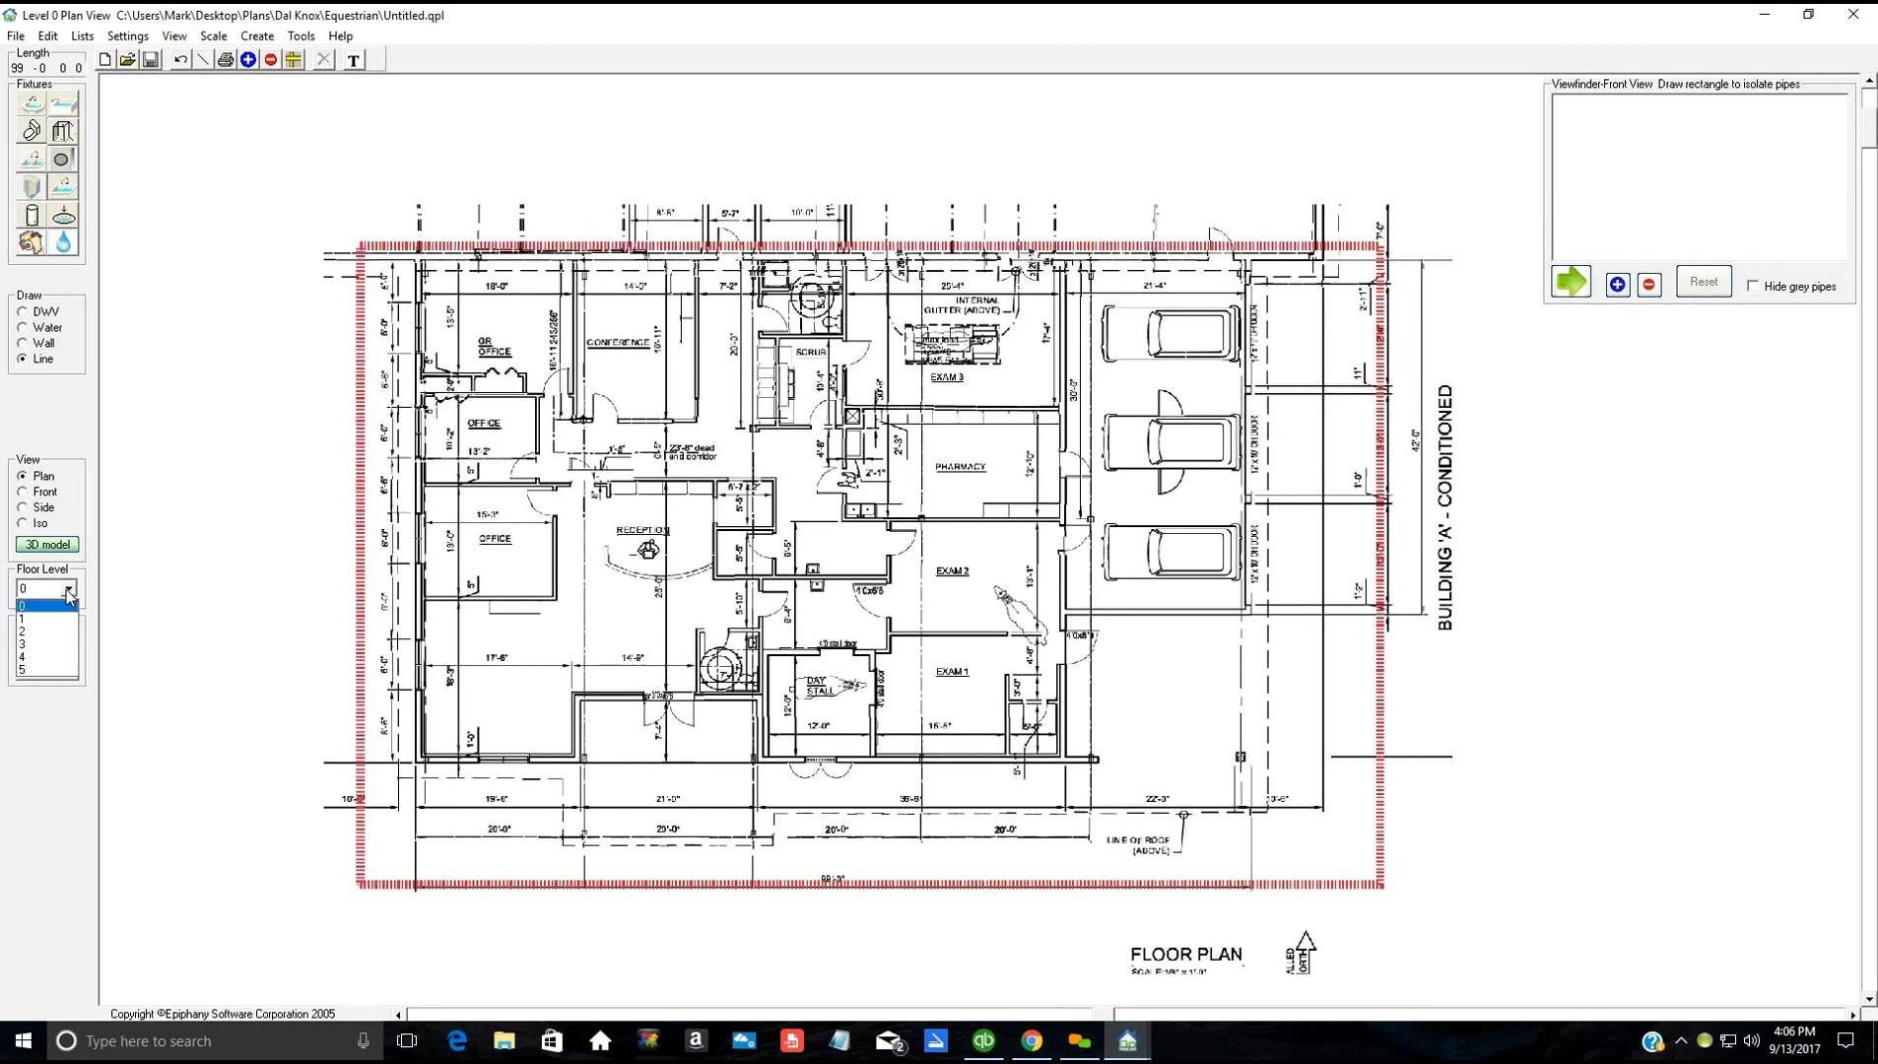
pyautogui.click(48, 620)
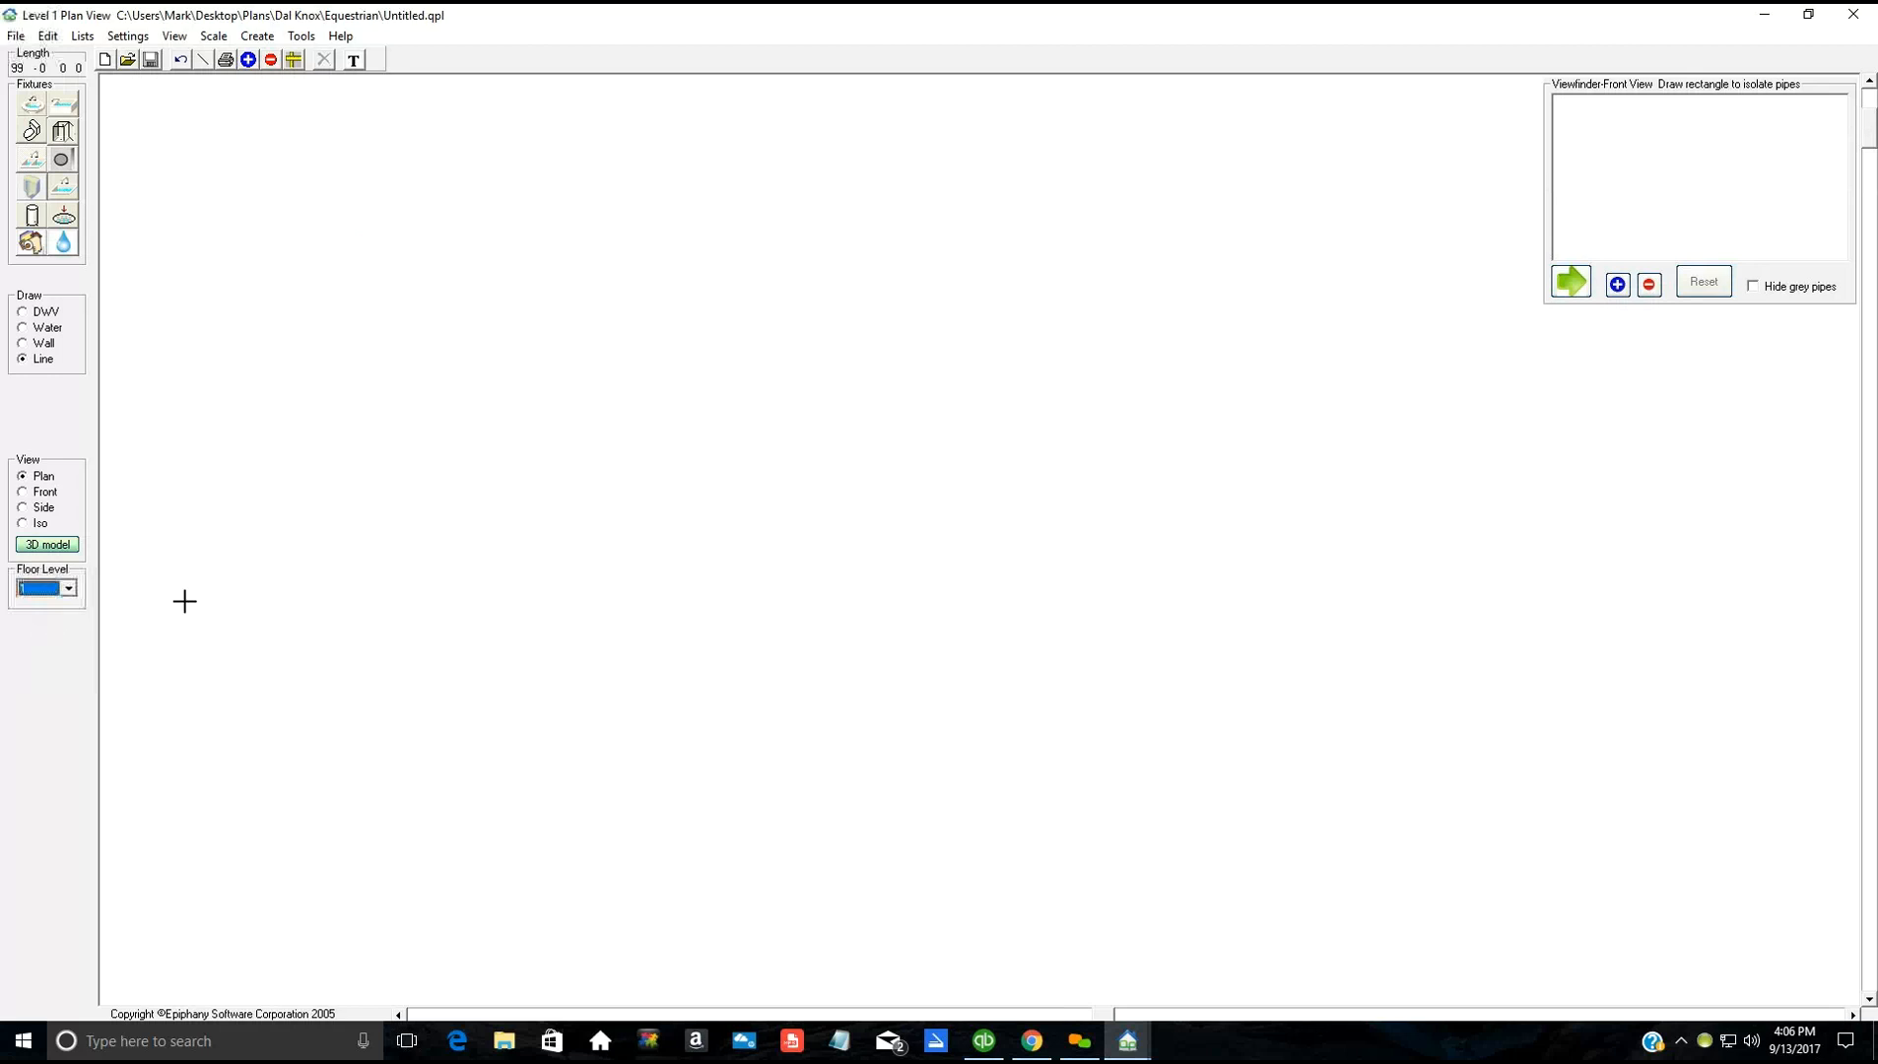
pyautogui.click(16, 36)
pyautogui.moveTo(59, 107)
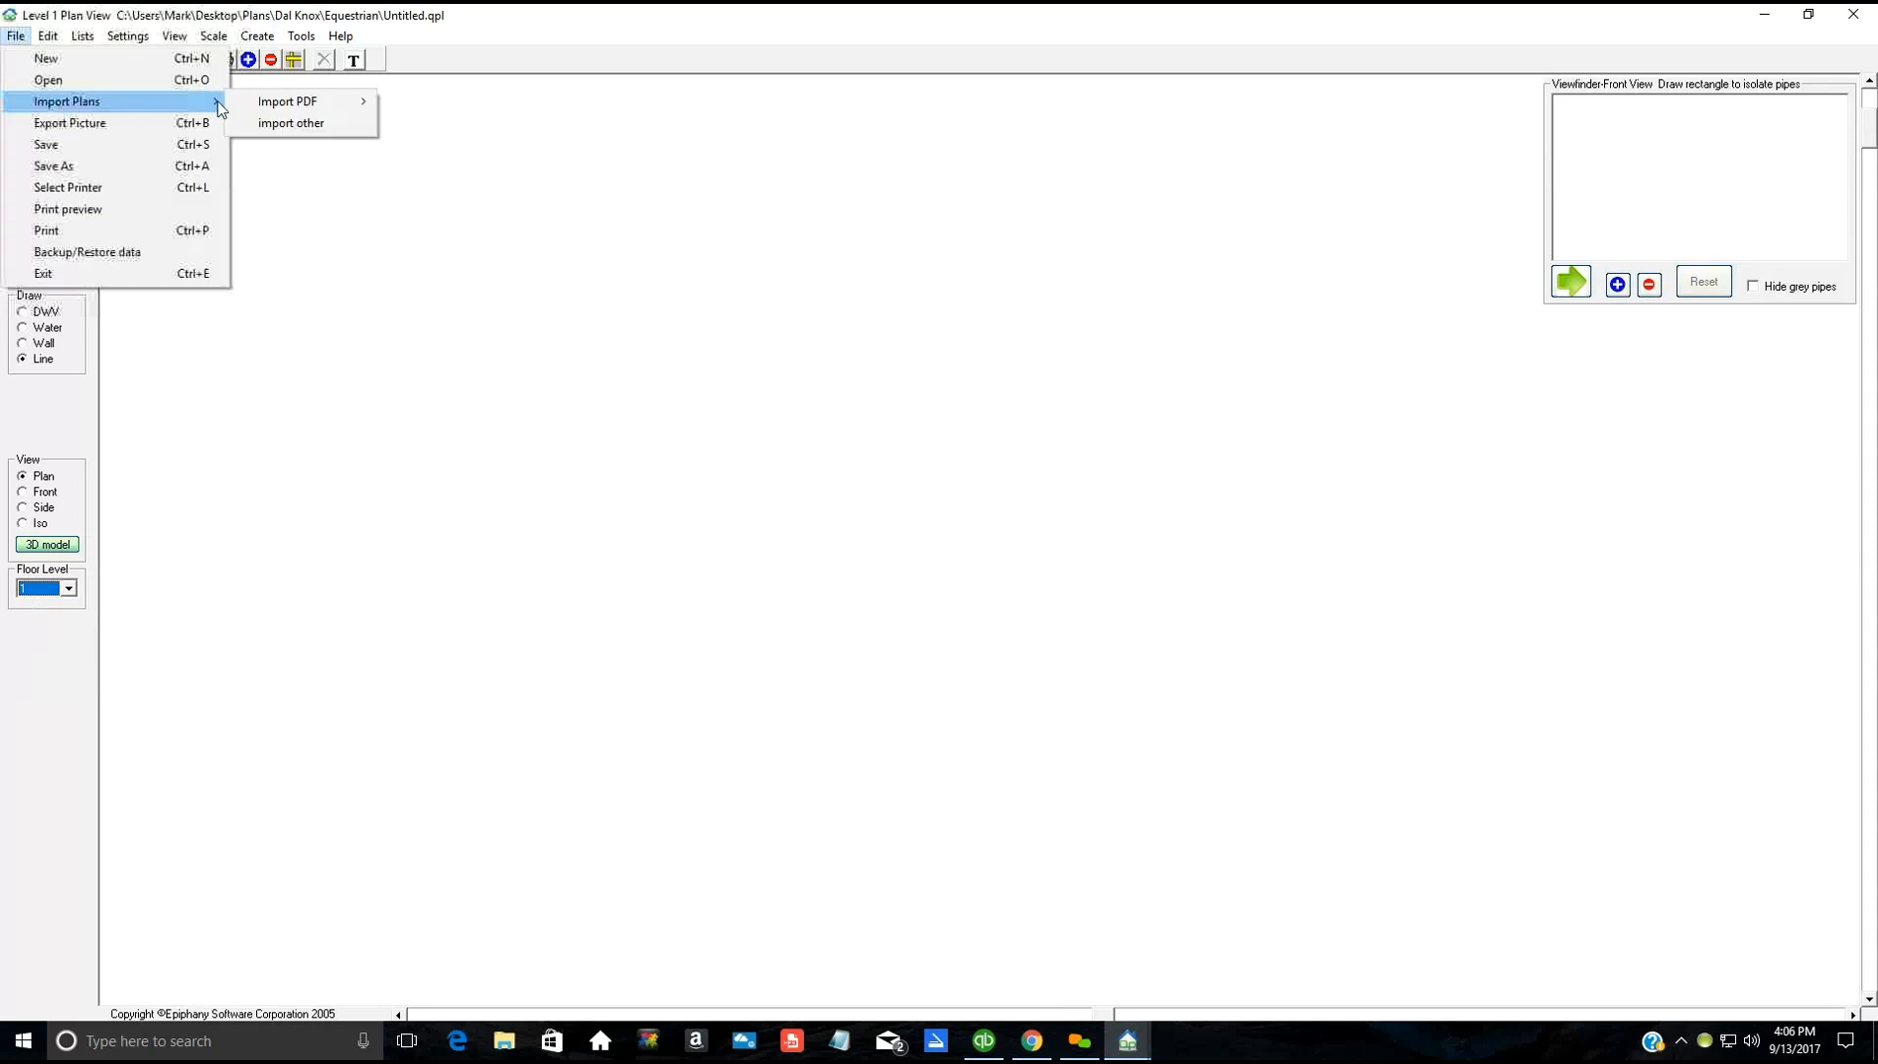
pyautogui.moveTo(326, 101)
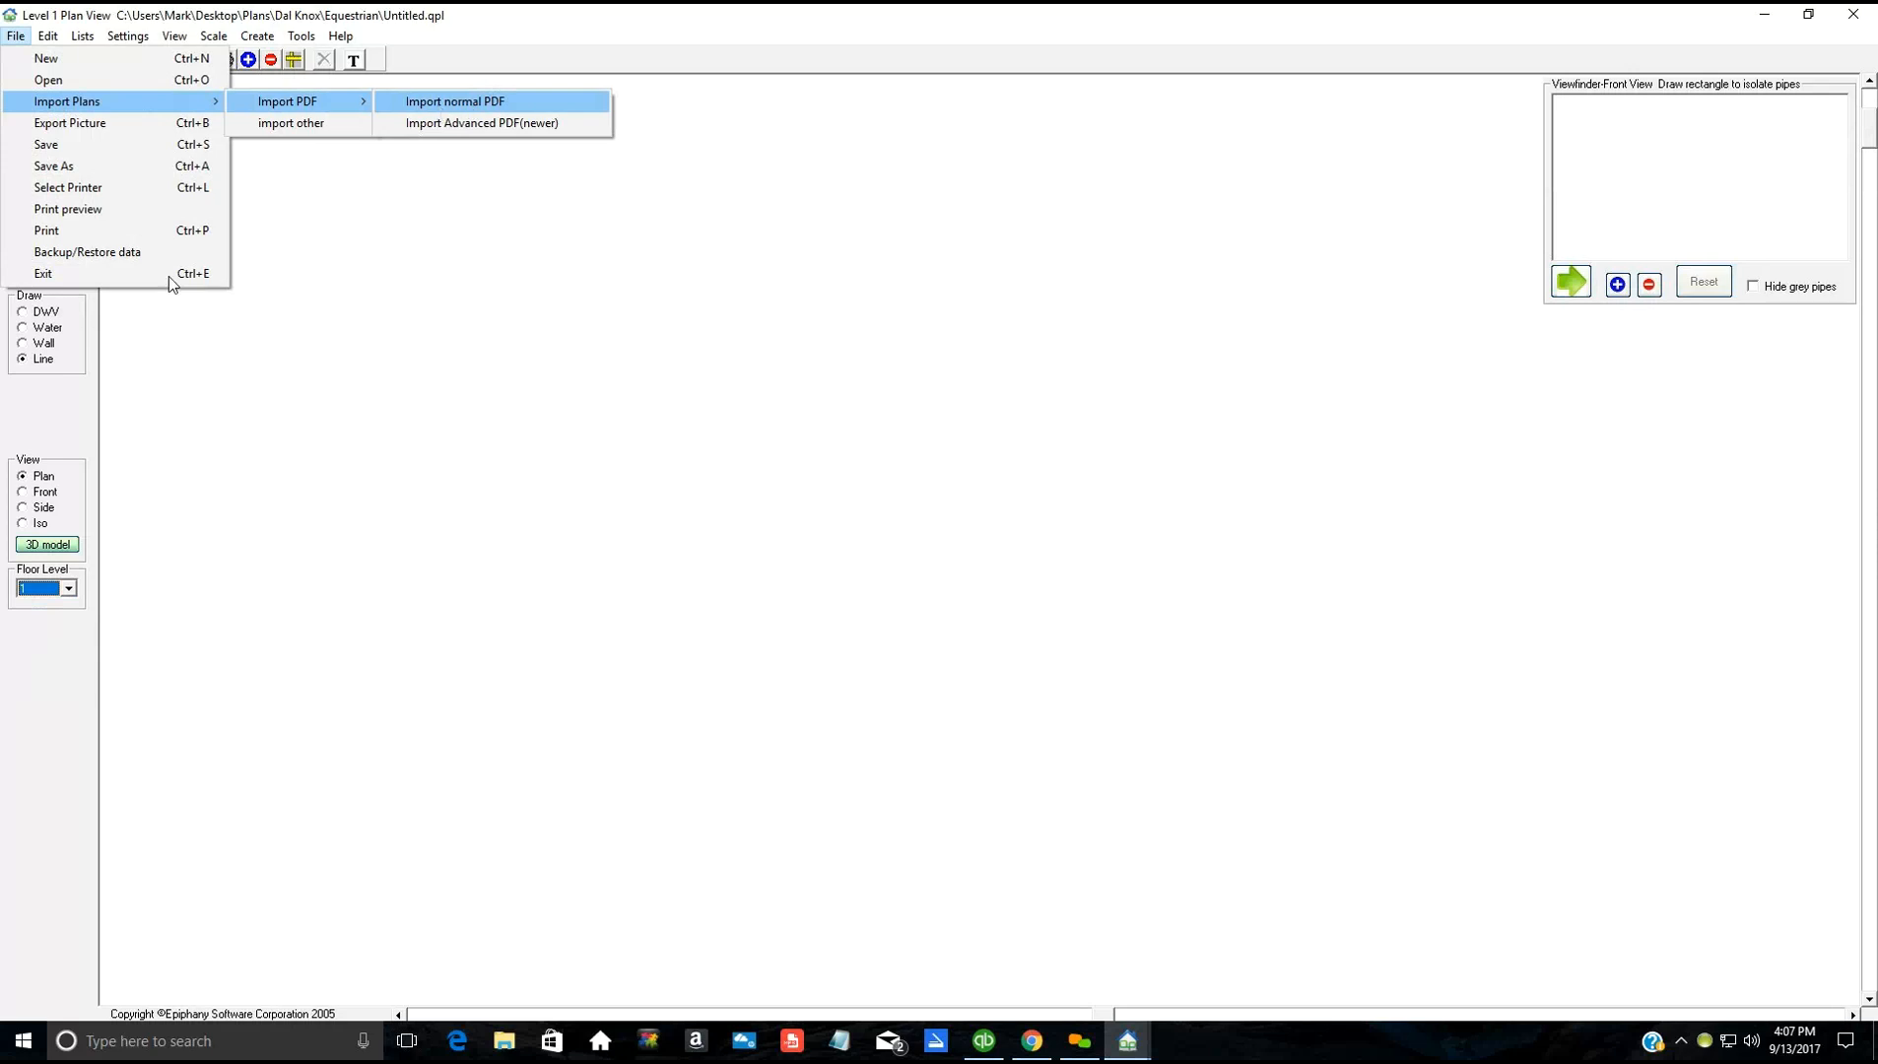
pyautogui.click(45, 399)
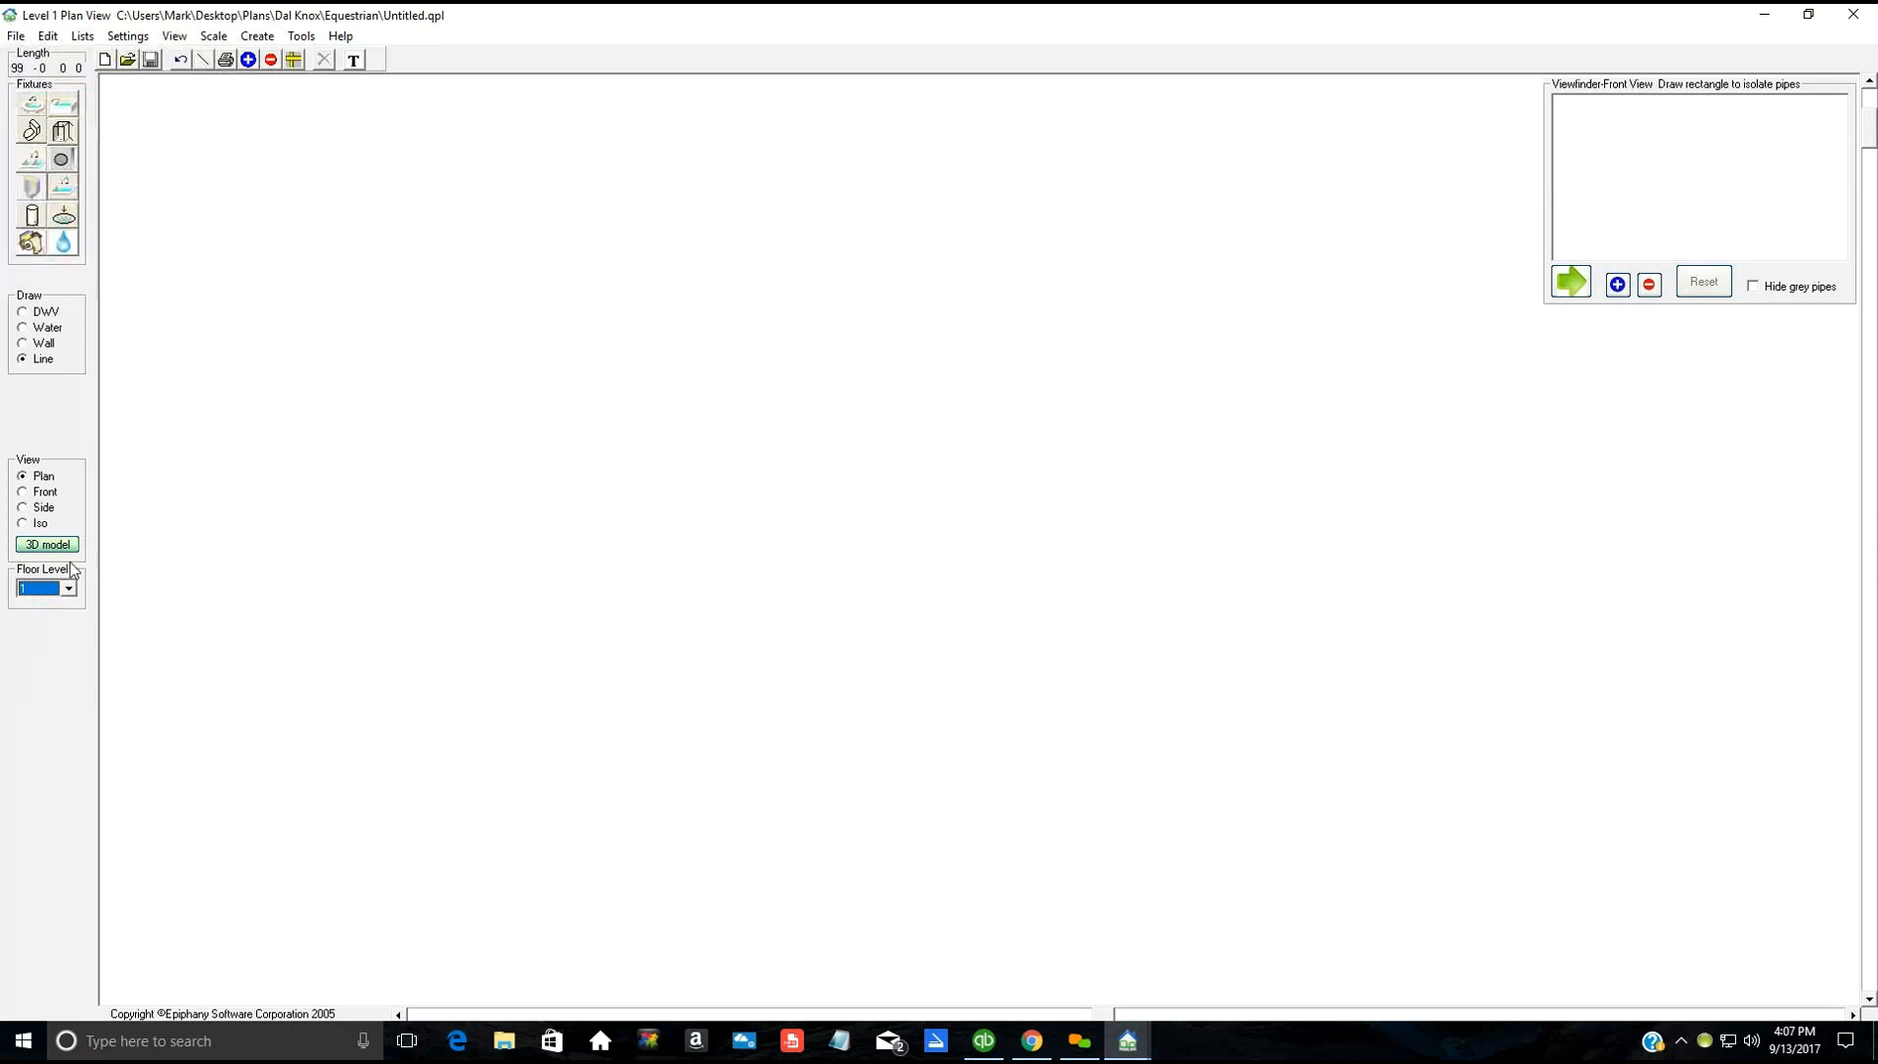
# Step: Return to the floor level 0 plan
pyautogui.click(68, 590)
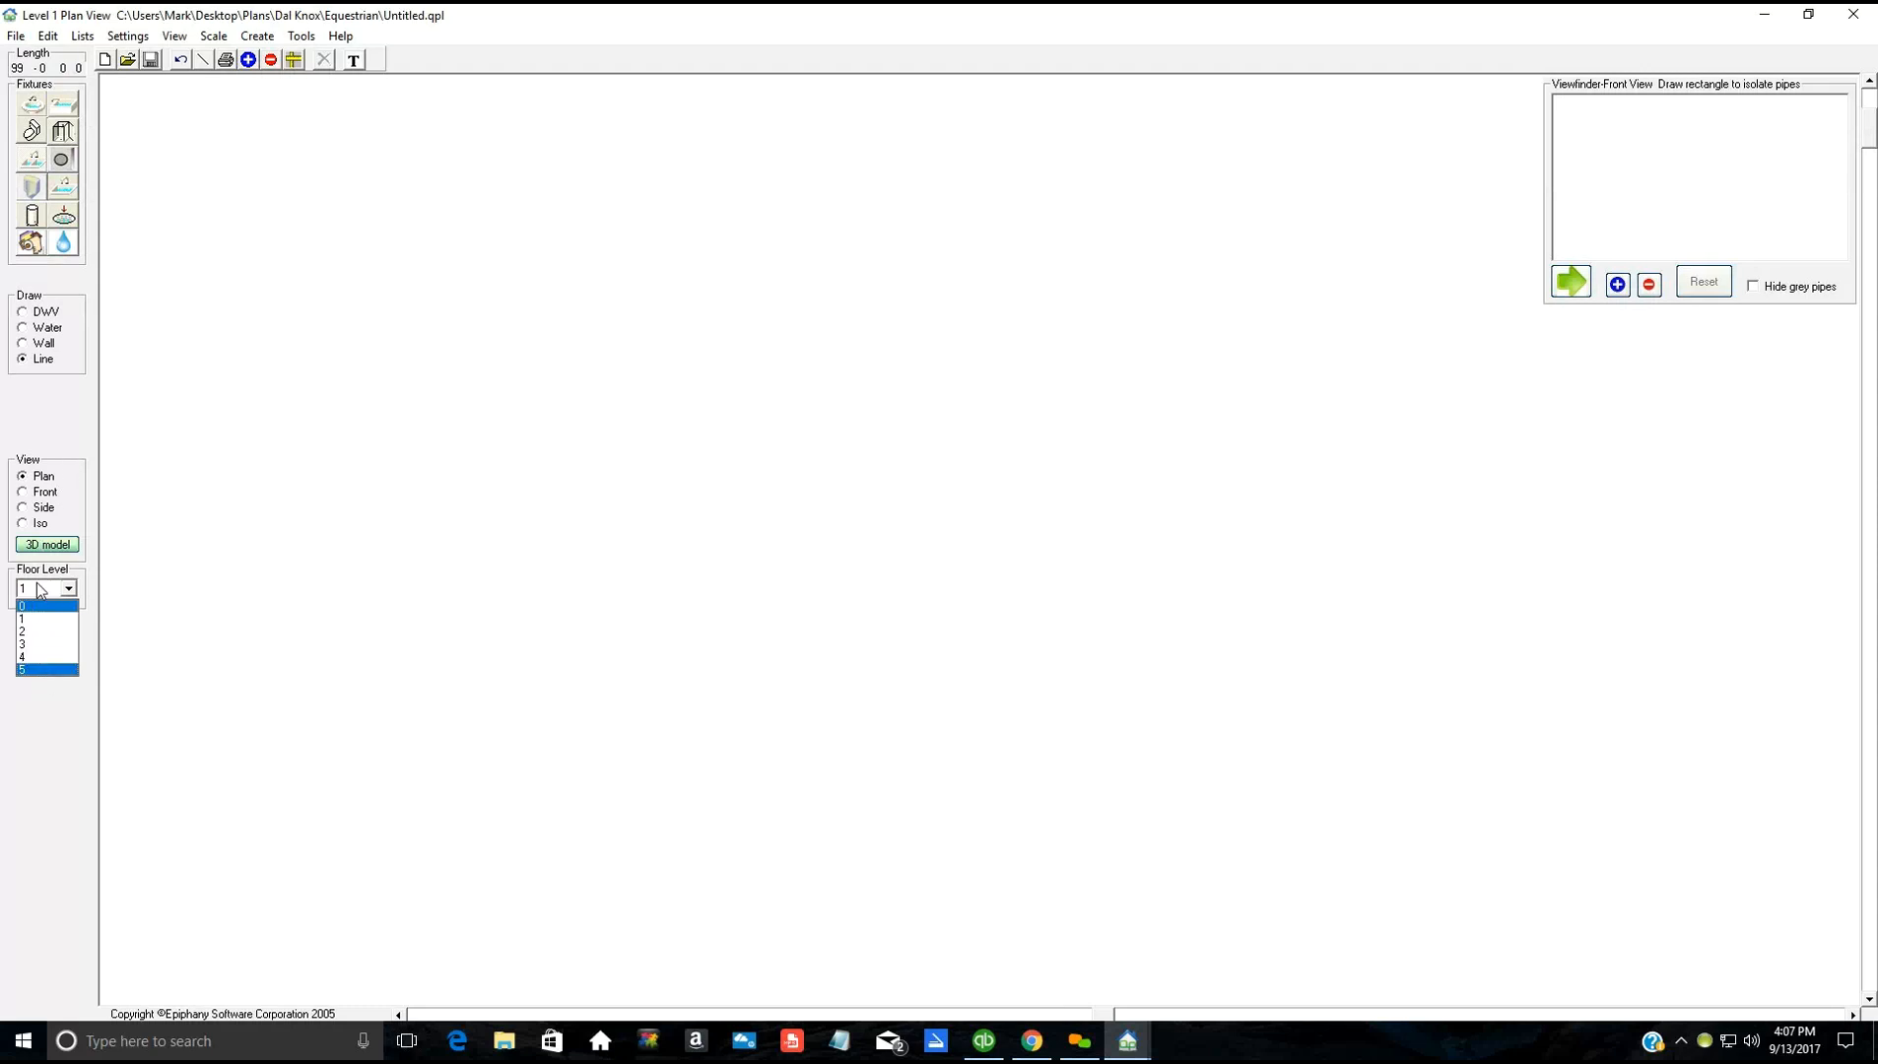
pyautogui.click(69, 424)
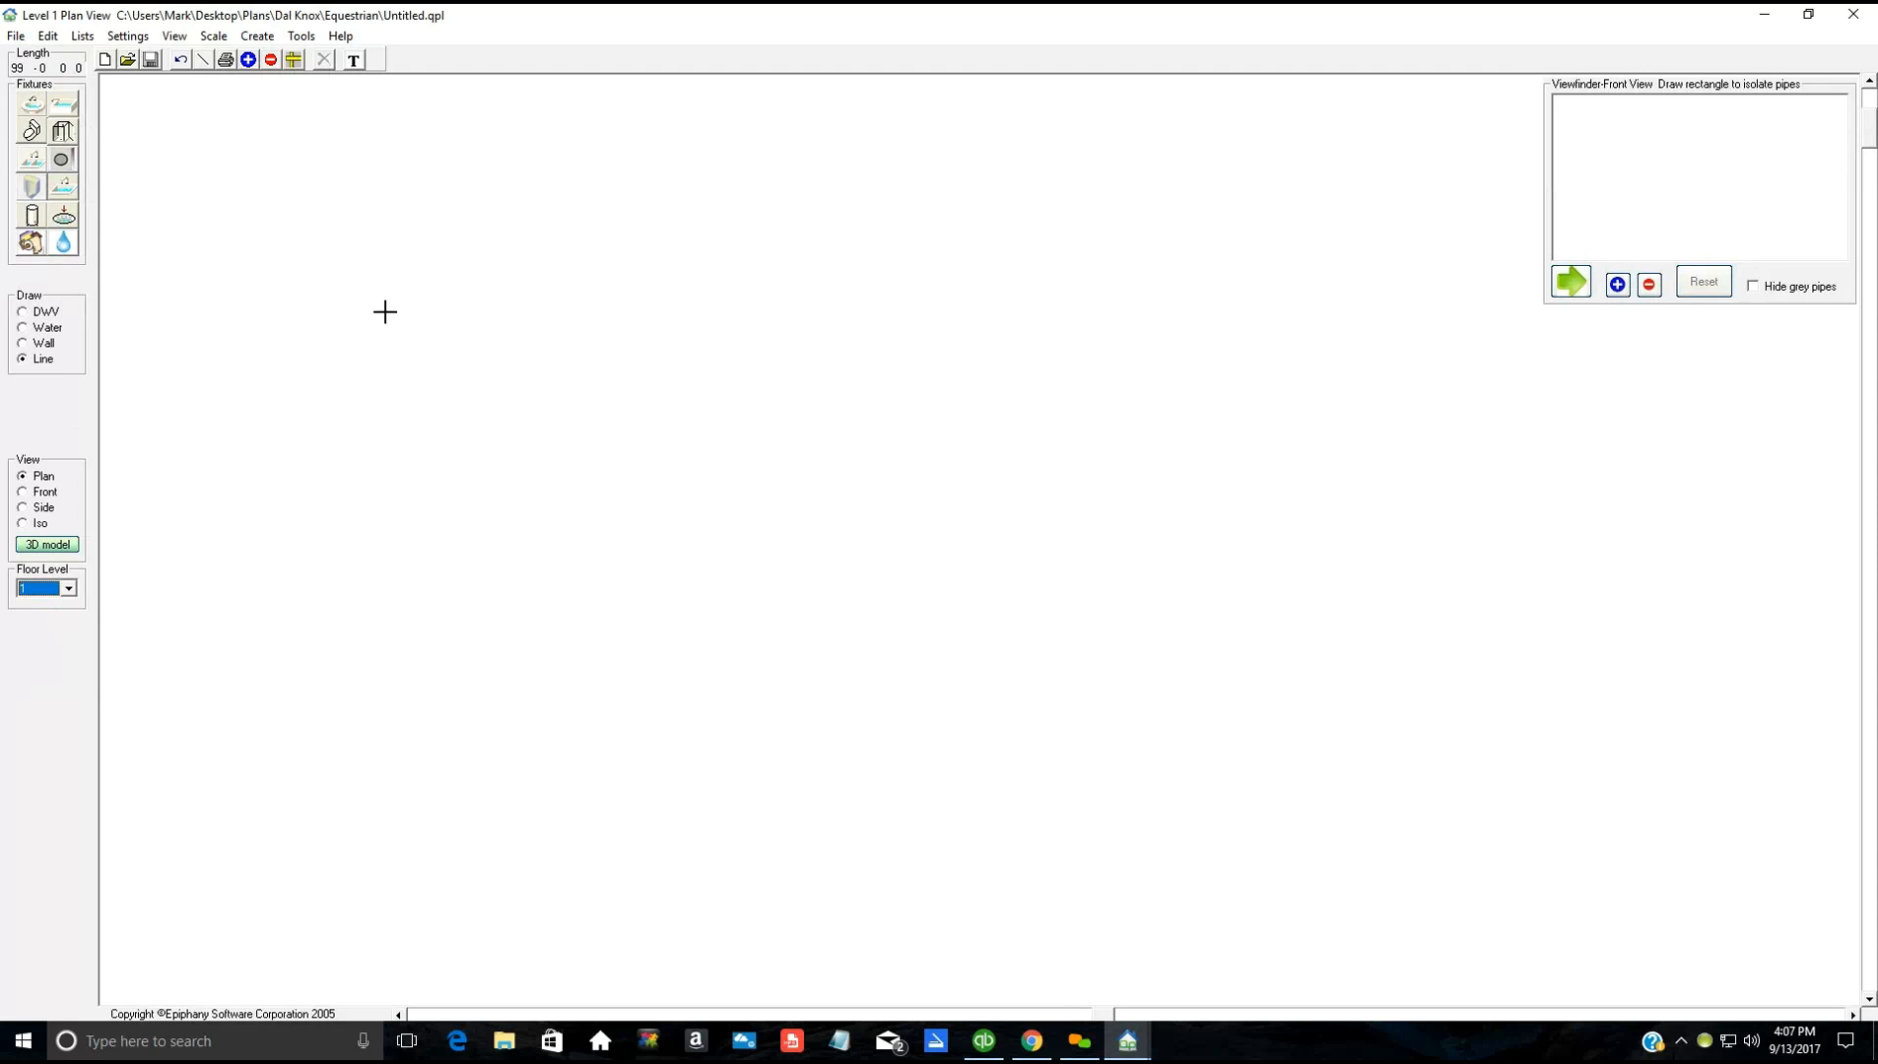
pyautogui.click(68, 589)
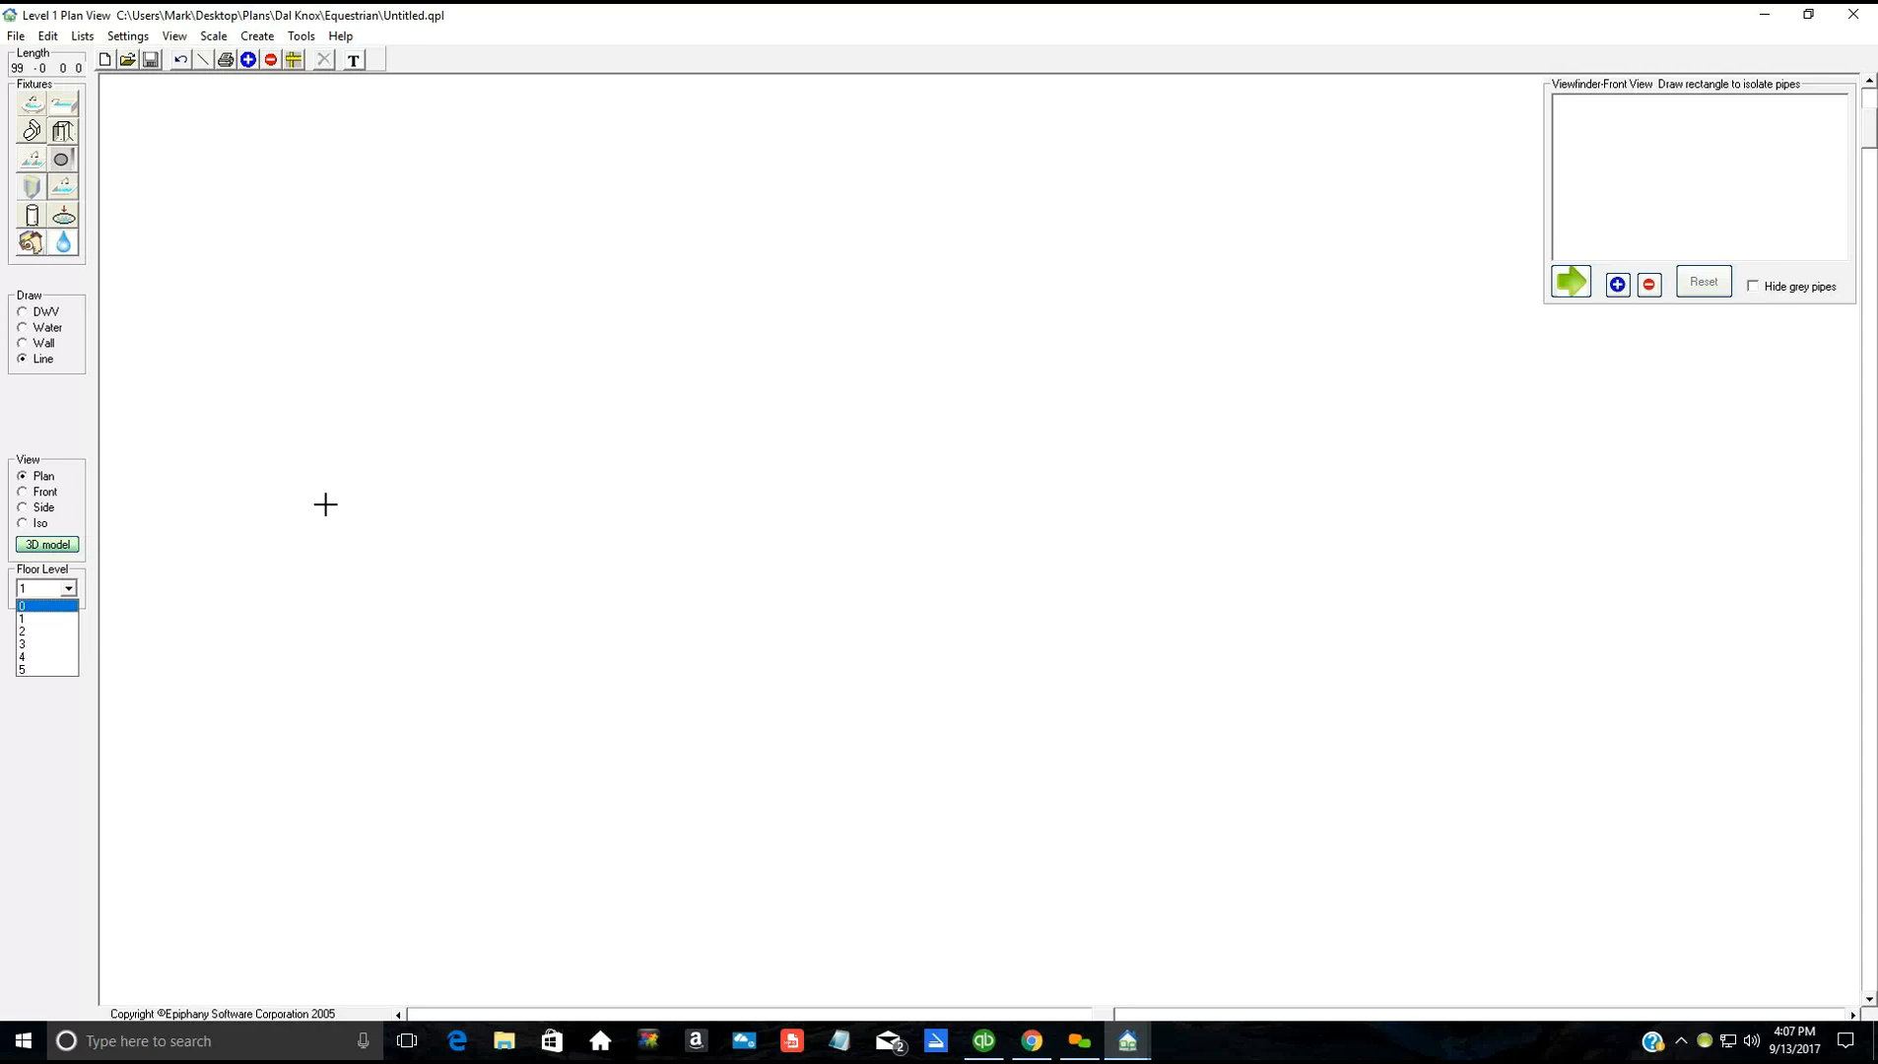
pyautogui.click(476, 431)
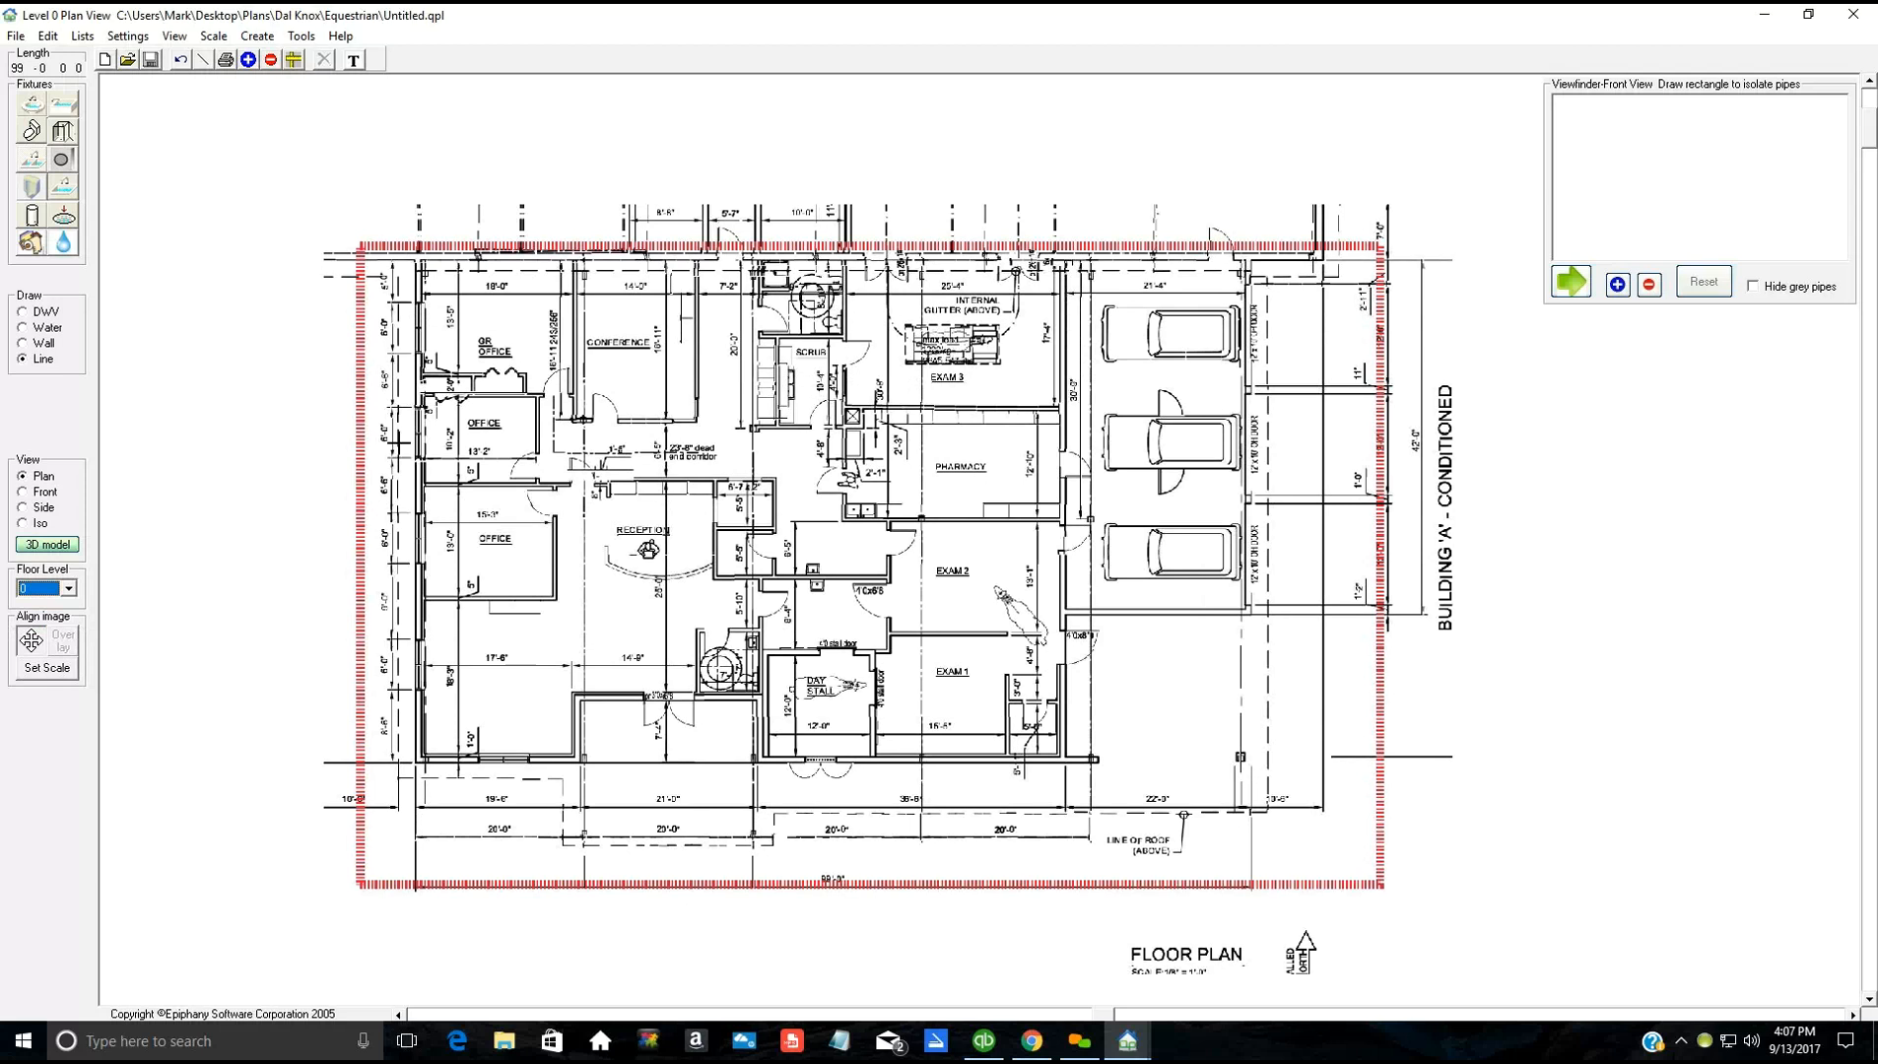
# Step: Set the wall size to 10 and draw the left exterior wall over the plan, about 59 ft 7 in long
pyautogui.click(45, 344)
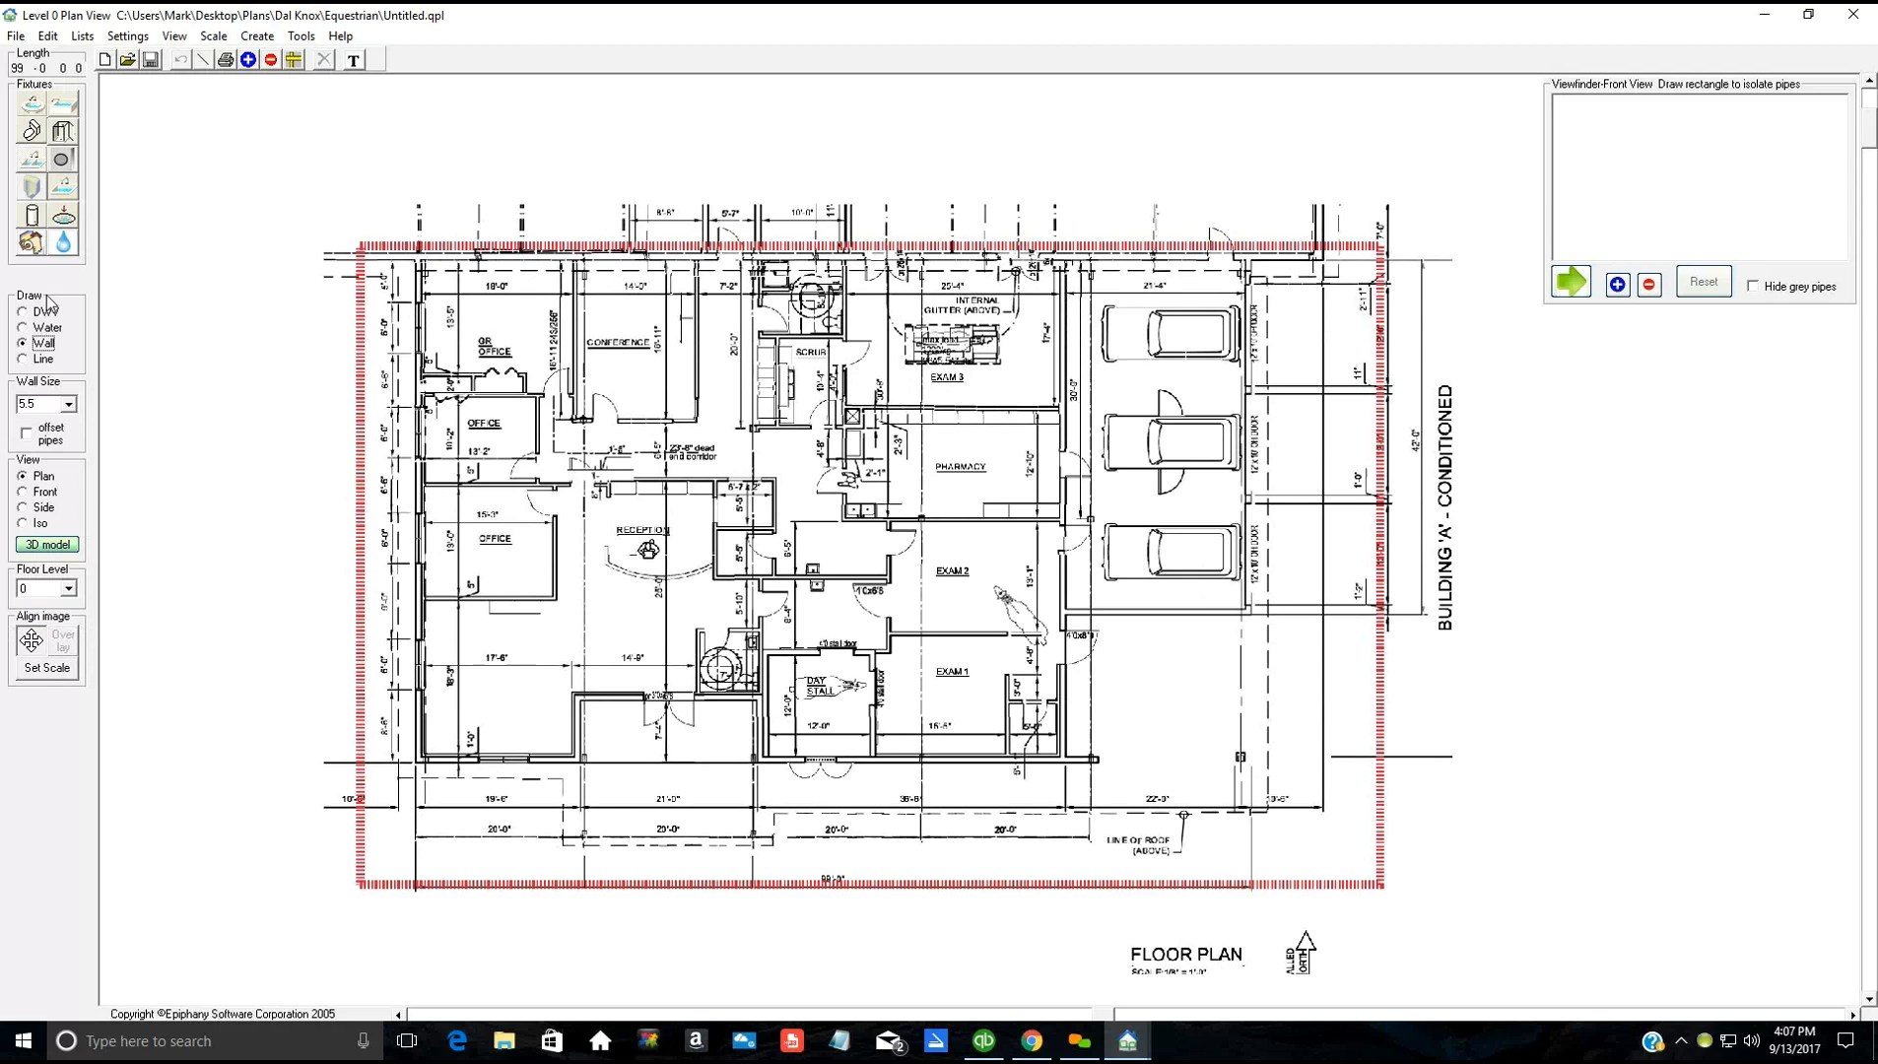
pyautogui.doubleClick(49, 406)
pyautogui.write('10')
pyautogui.moveTo(418, 257); pyautogui.dragTo(422, 758)
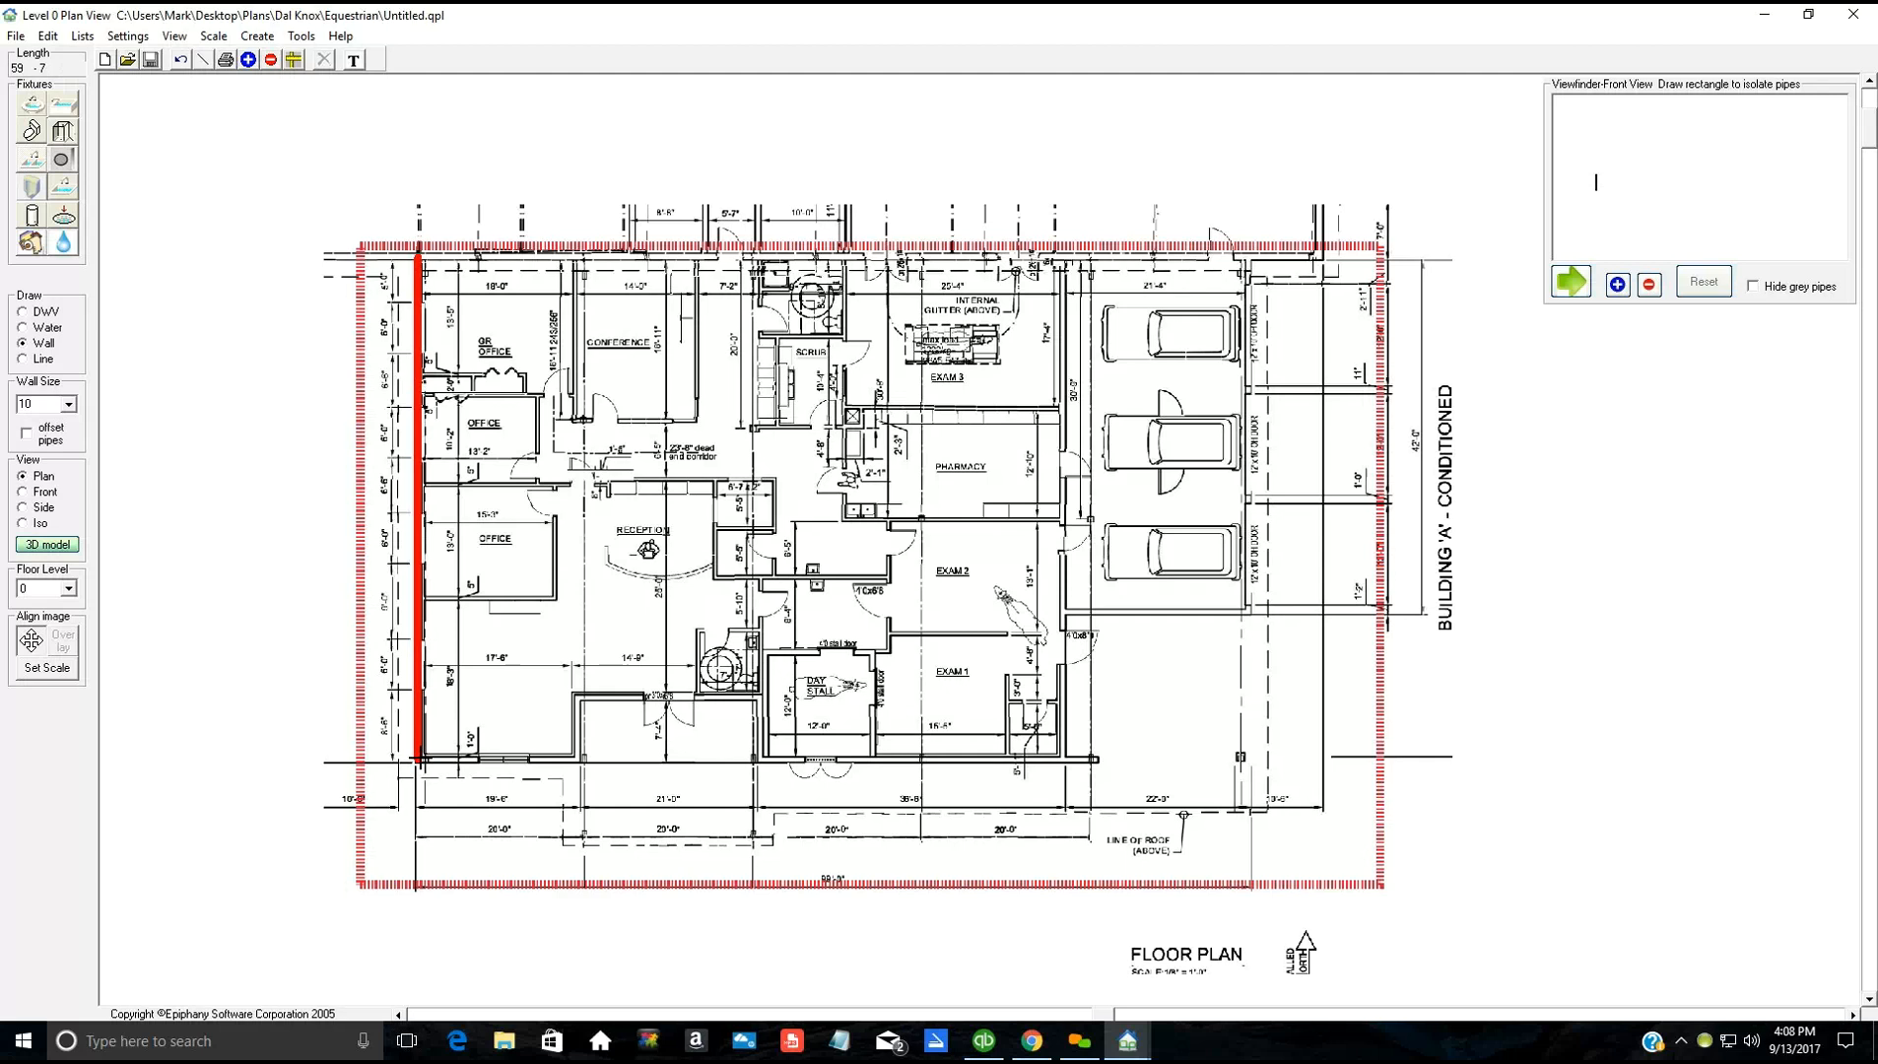
# Step: Trace the bottom, right and top exterior walls to close the building outline at about 76 ft by 59 ft
pyautogui.click(1060, 761)
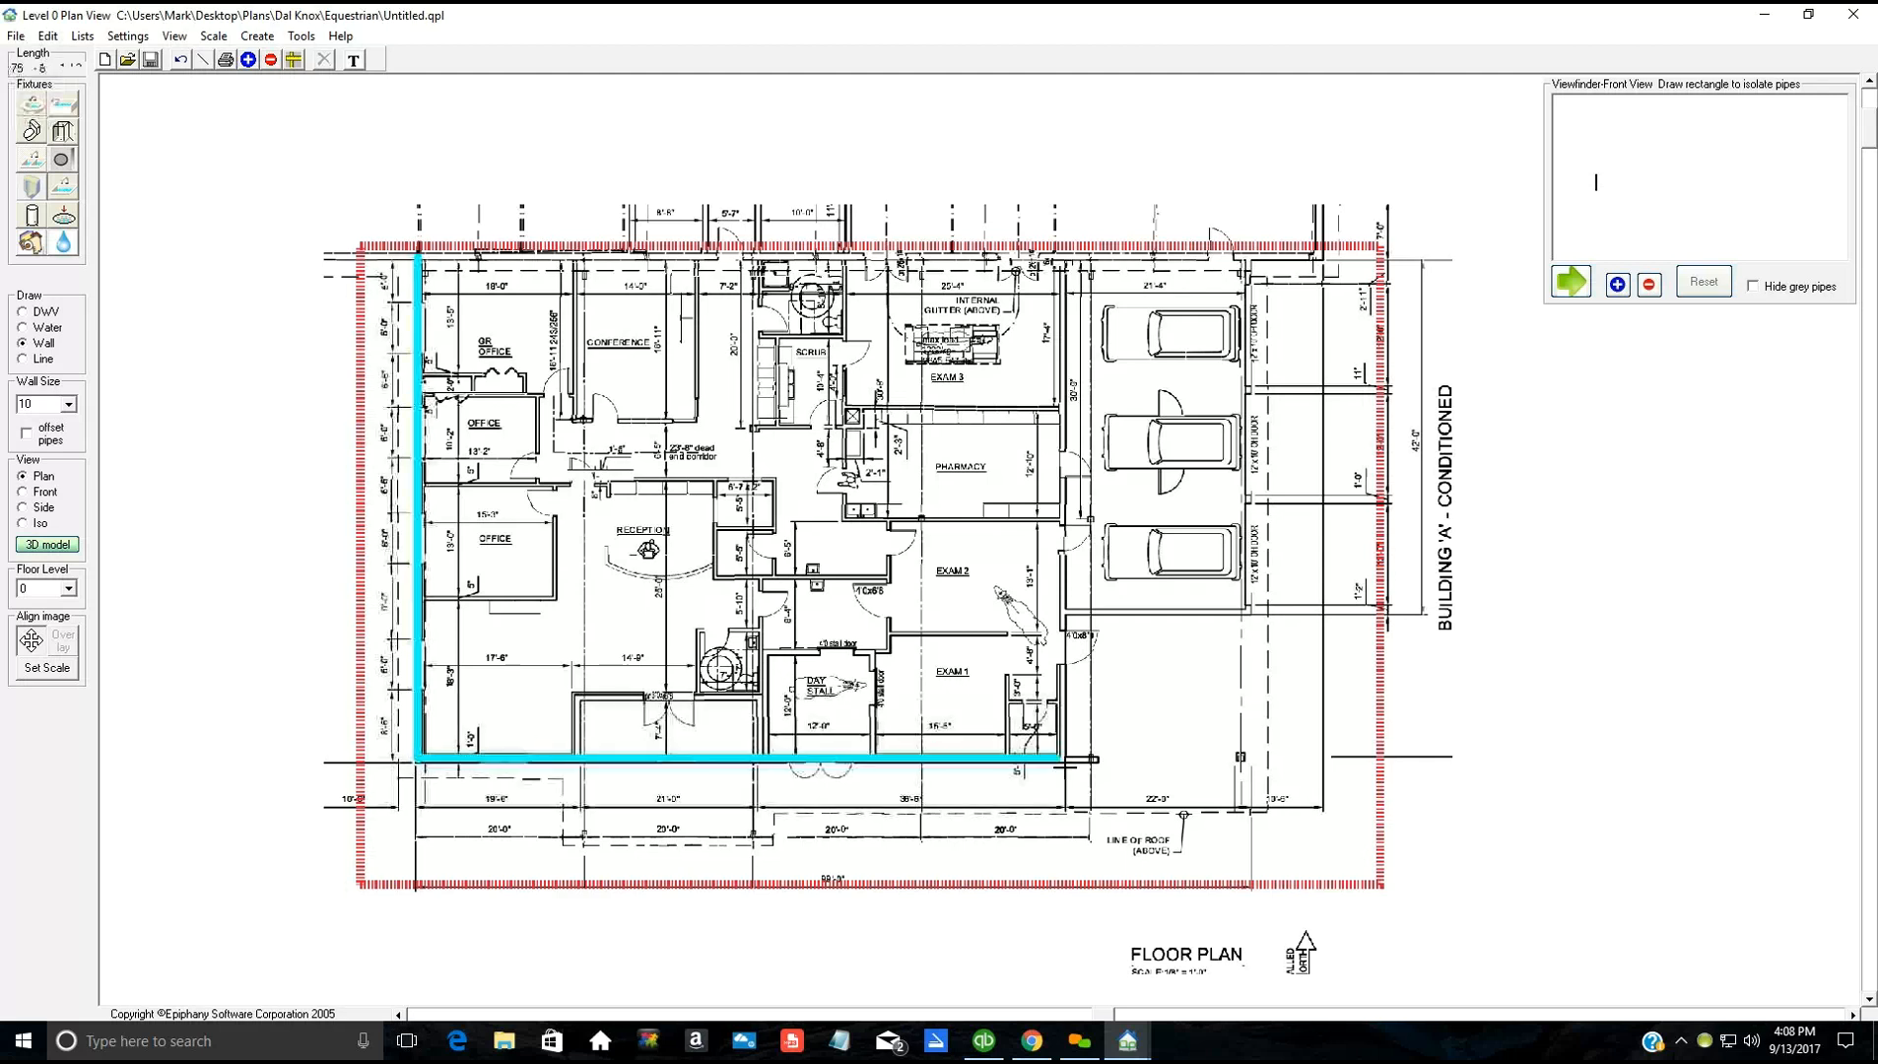
pyautogui.moveTo(1065, 767); pyautogui.dragTo(1065, 757)
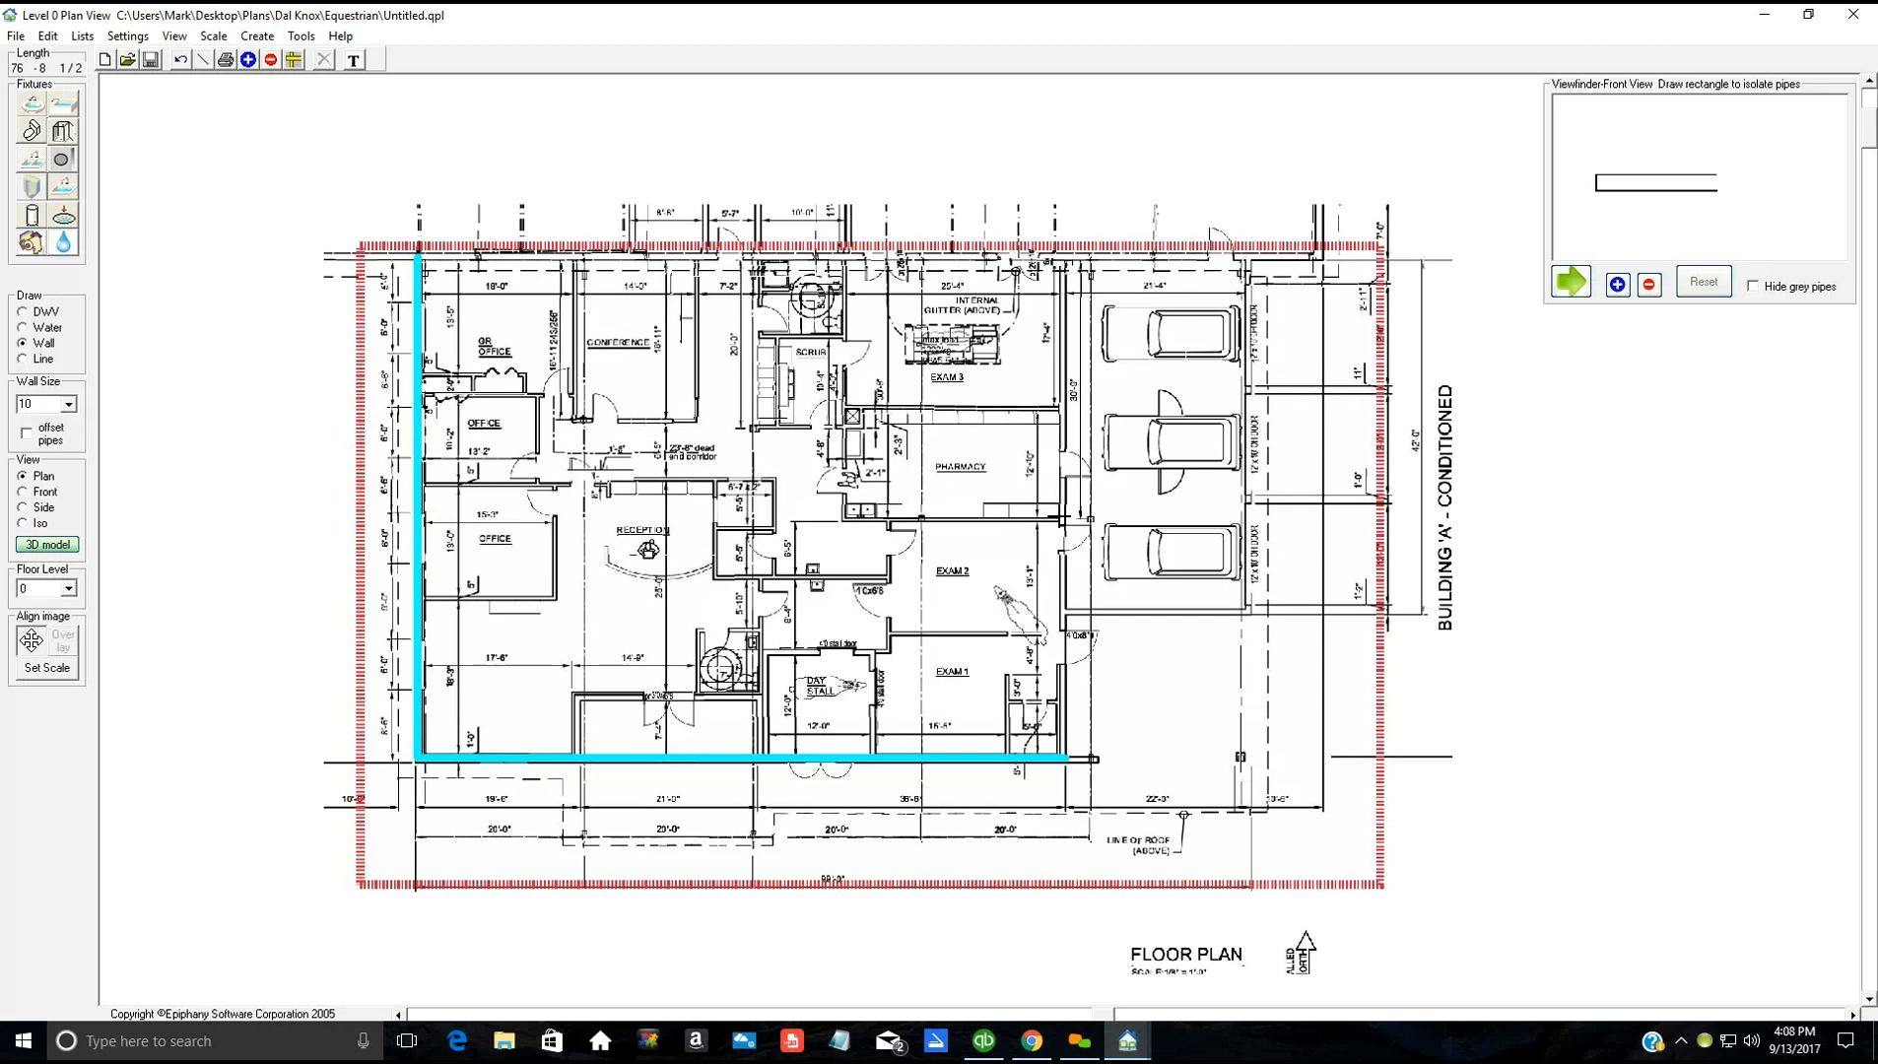
pyautogui.moveTo(1055, 258); pyautogui.dragTo(1063, 757)
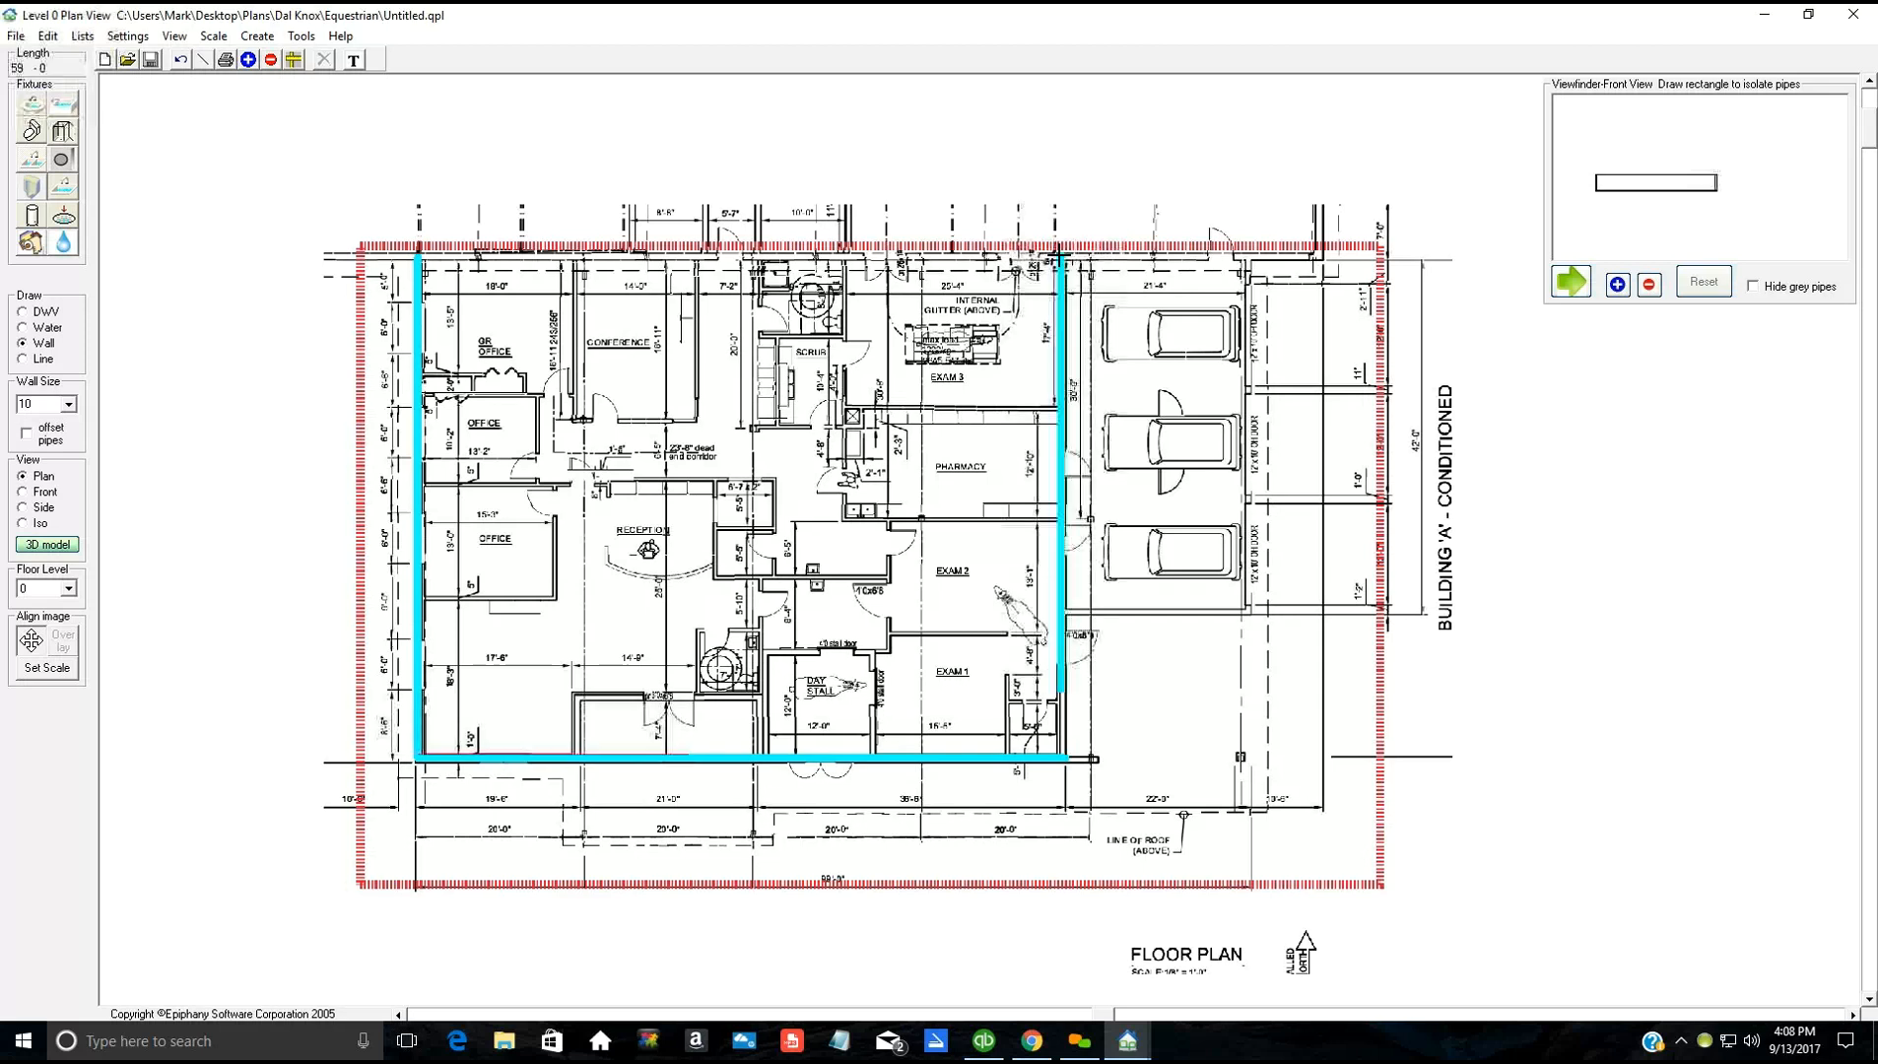
pyautogui.moveTo(1060, 255); pyautogui.dragTo(420, 256)
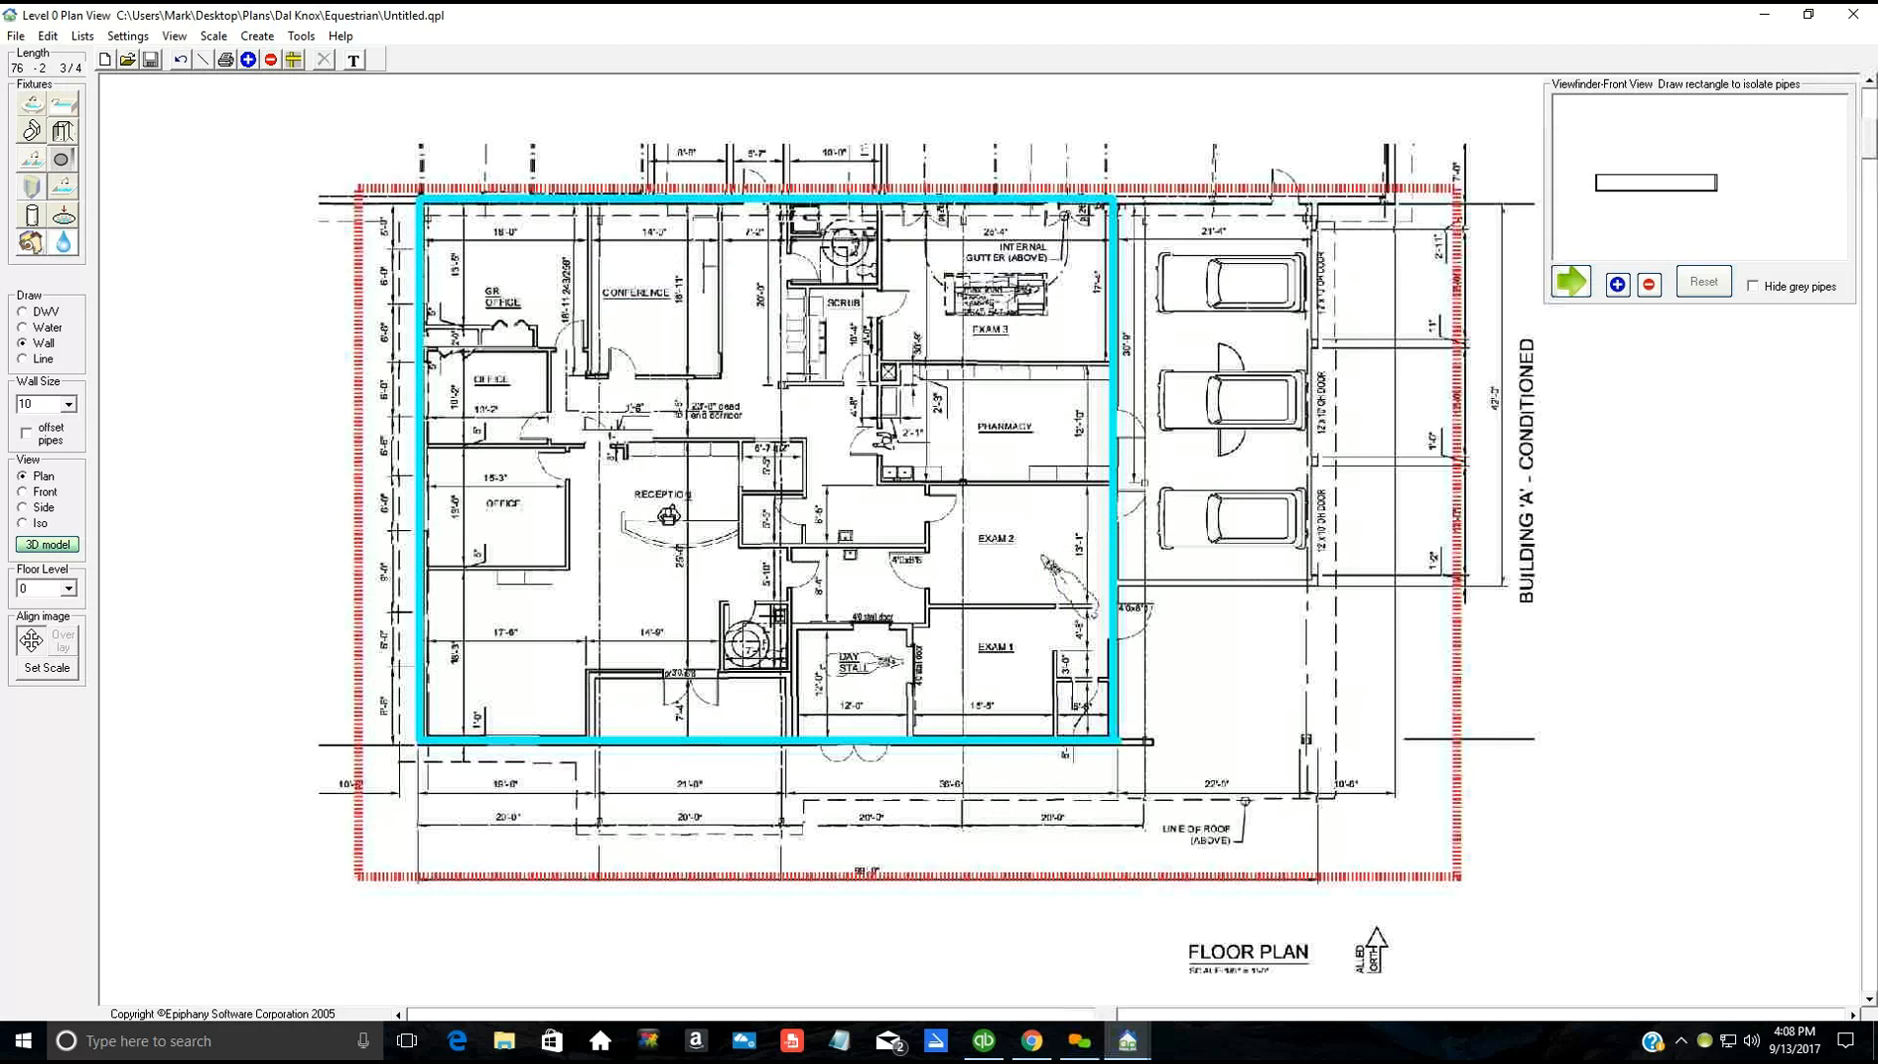
# Step: Activate line drawing and hide the imported floor plan image so only the walls are shown
pyautogui.scroll(1, 679, 548)
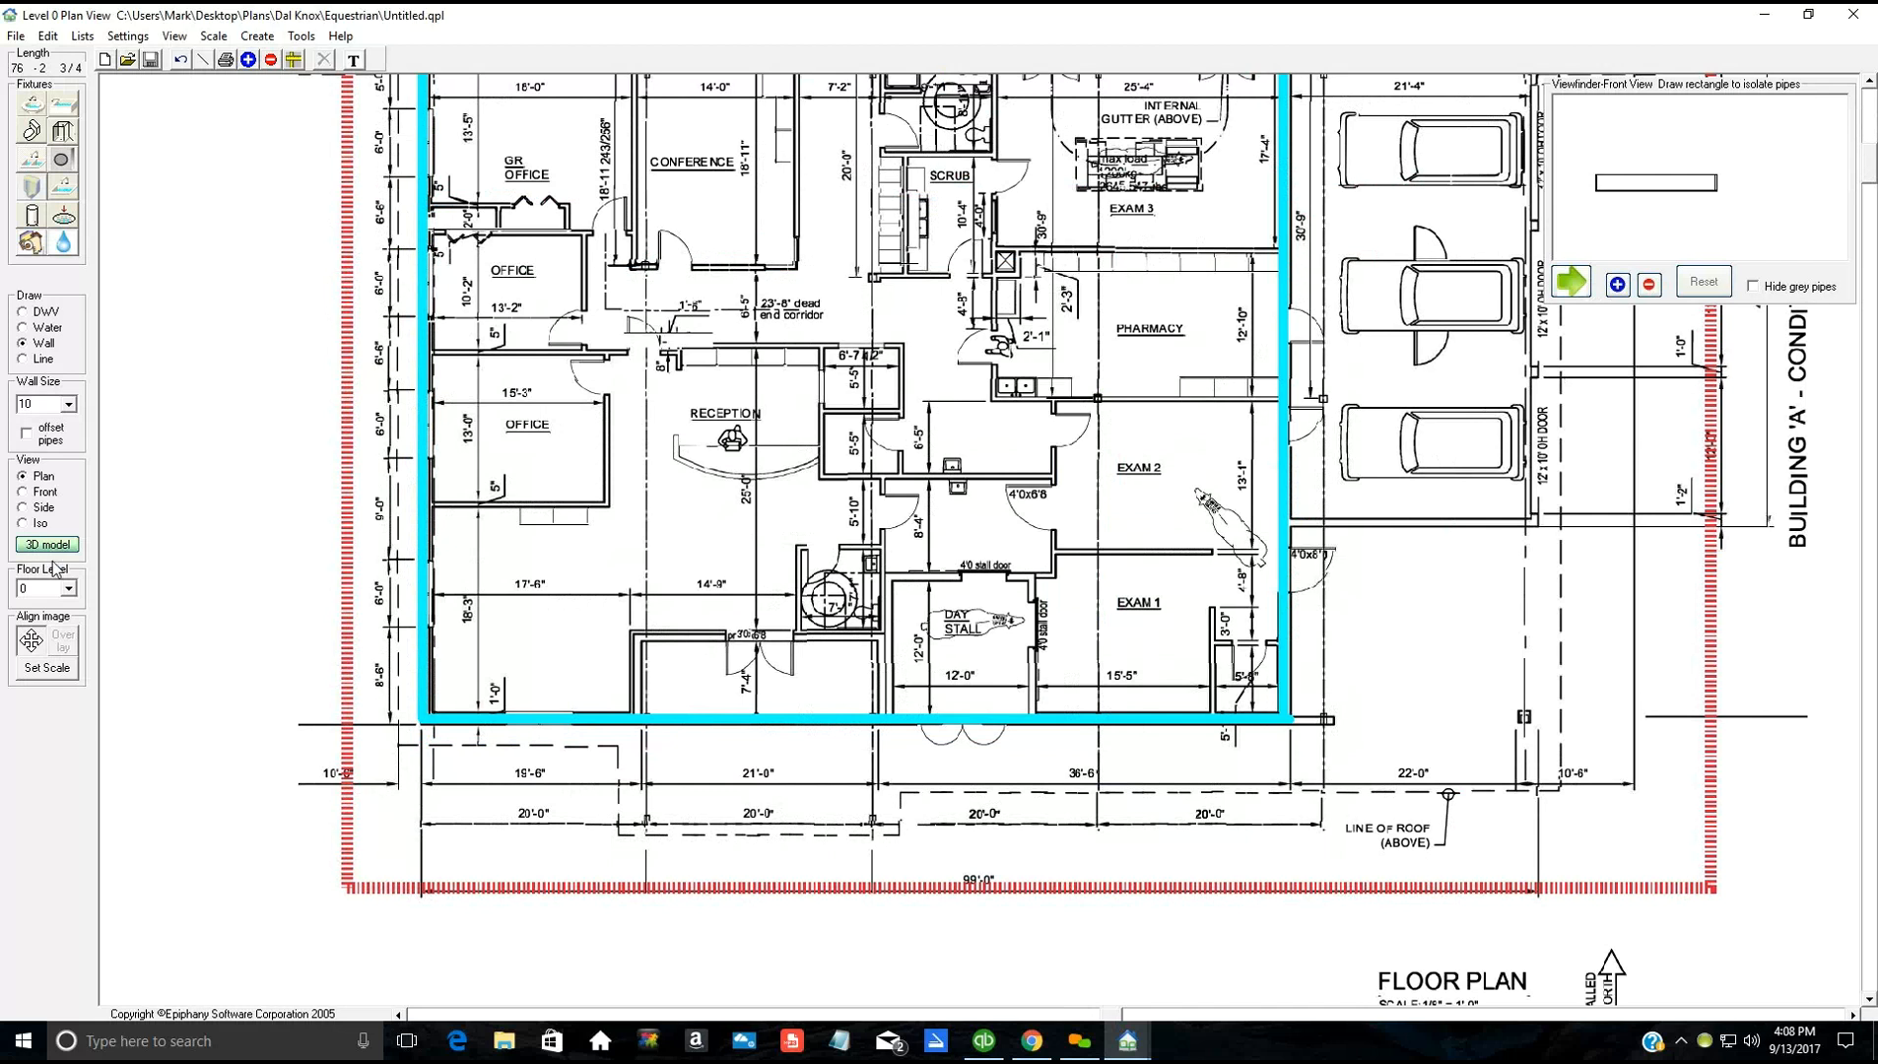
pyautogui.click(22, 359)
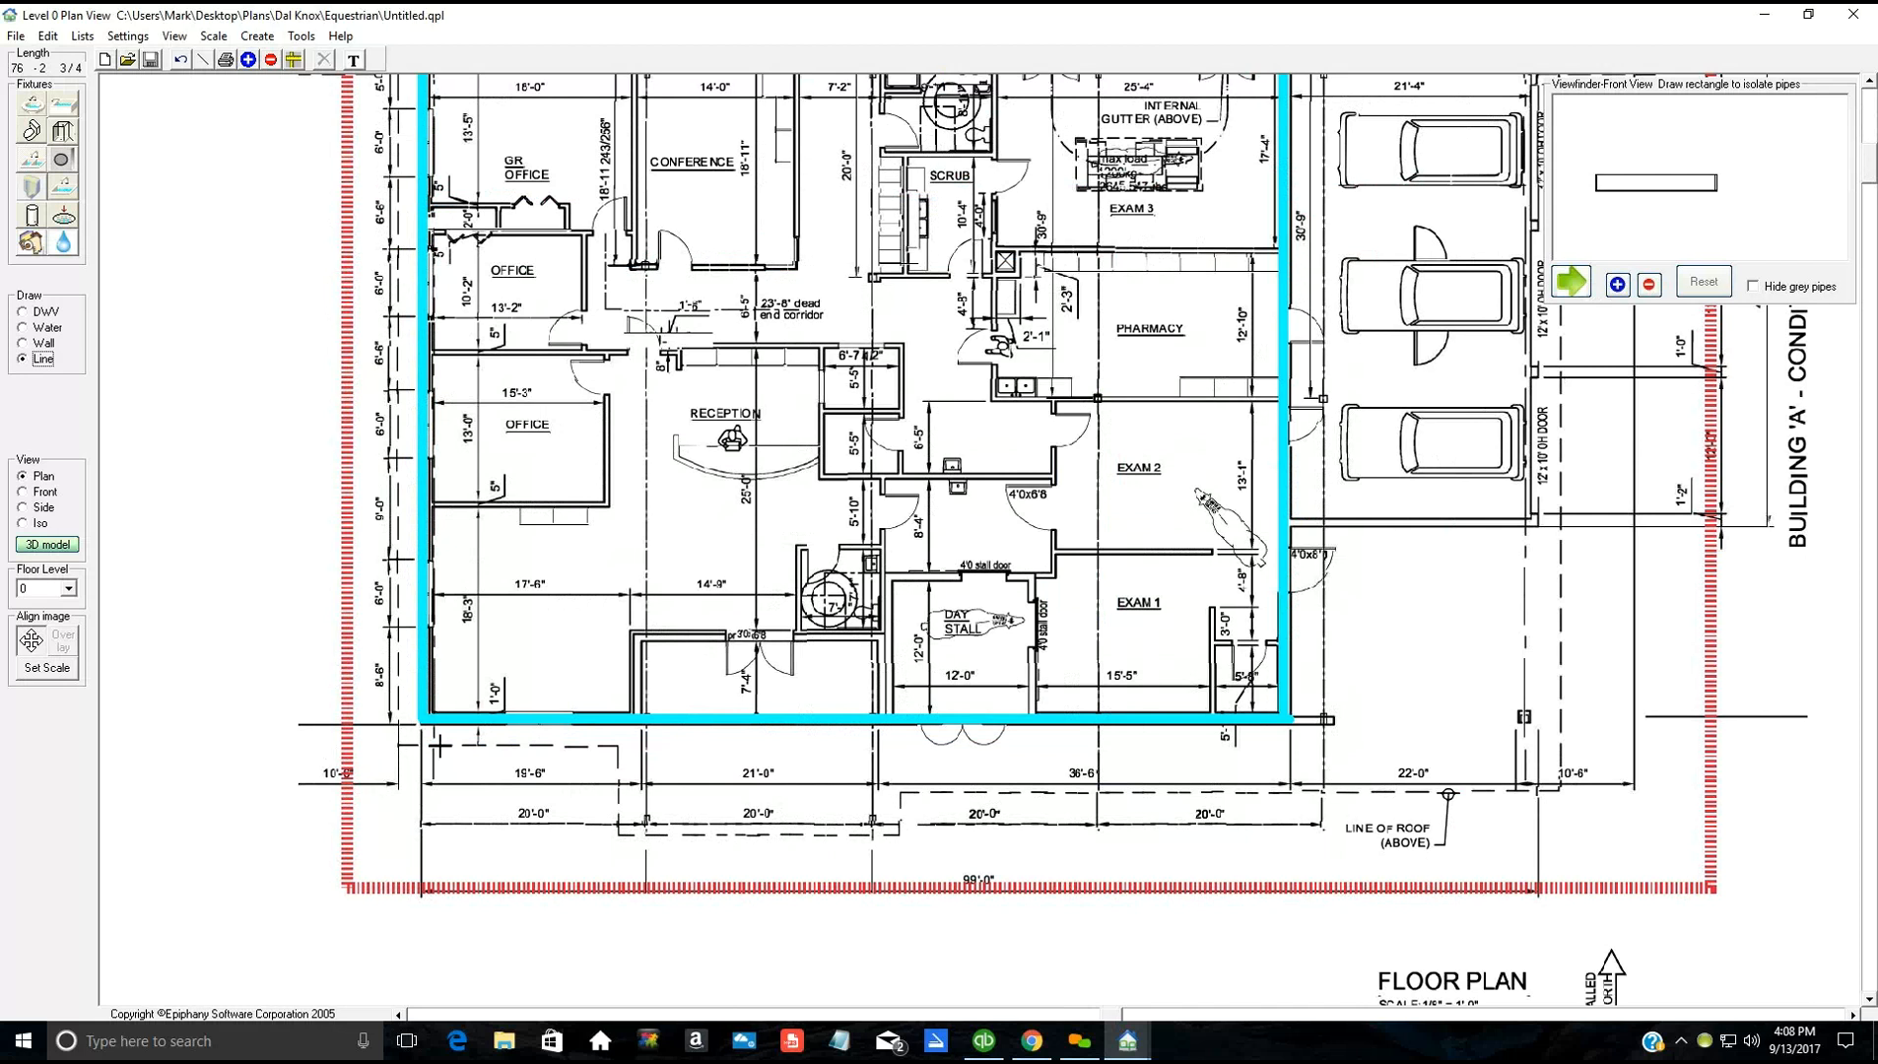
pyautogui.scroll(1, 450, 729)
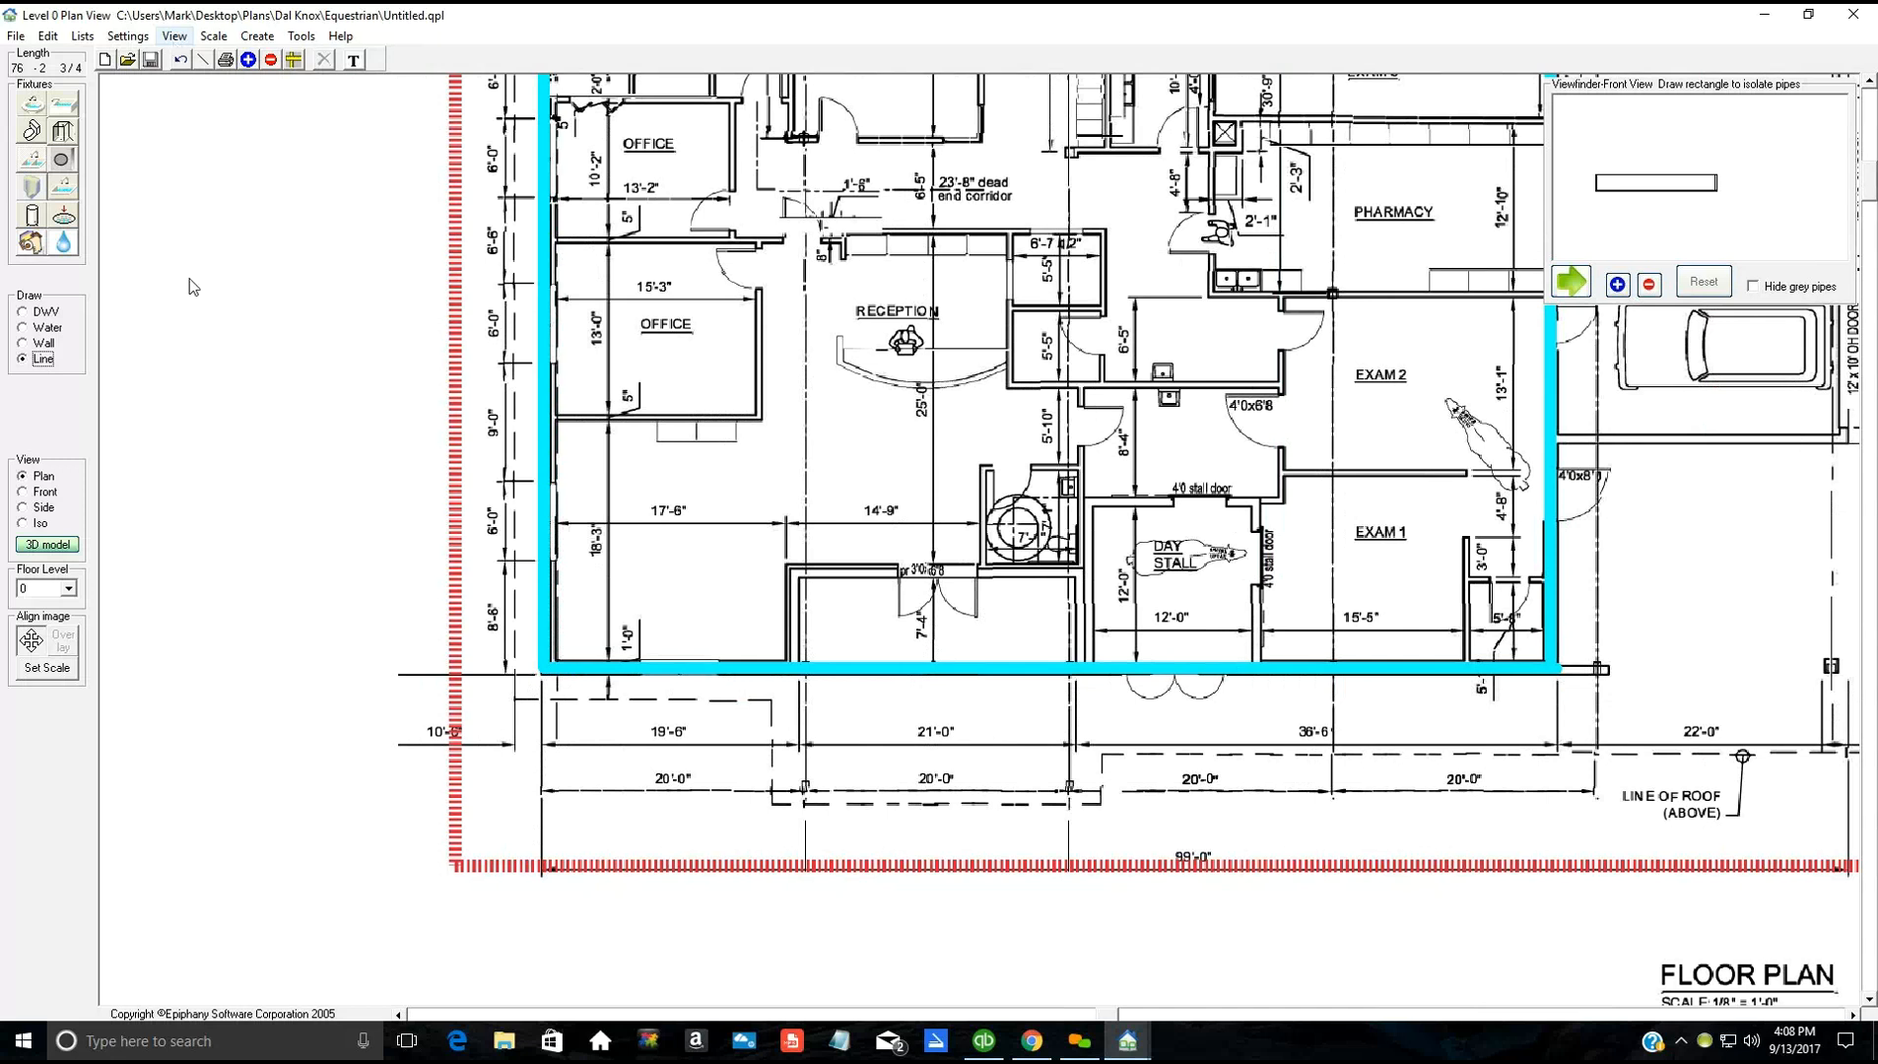
pyautogui.click(175, 40)
pyautogui.press('Return')
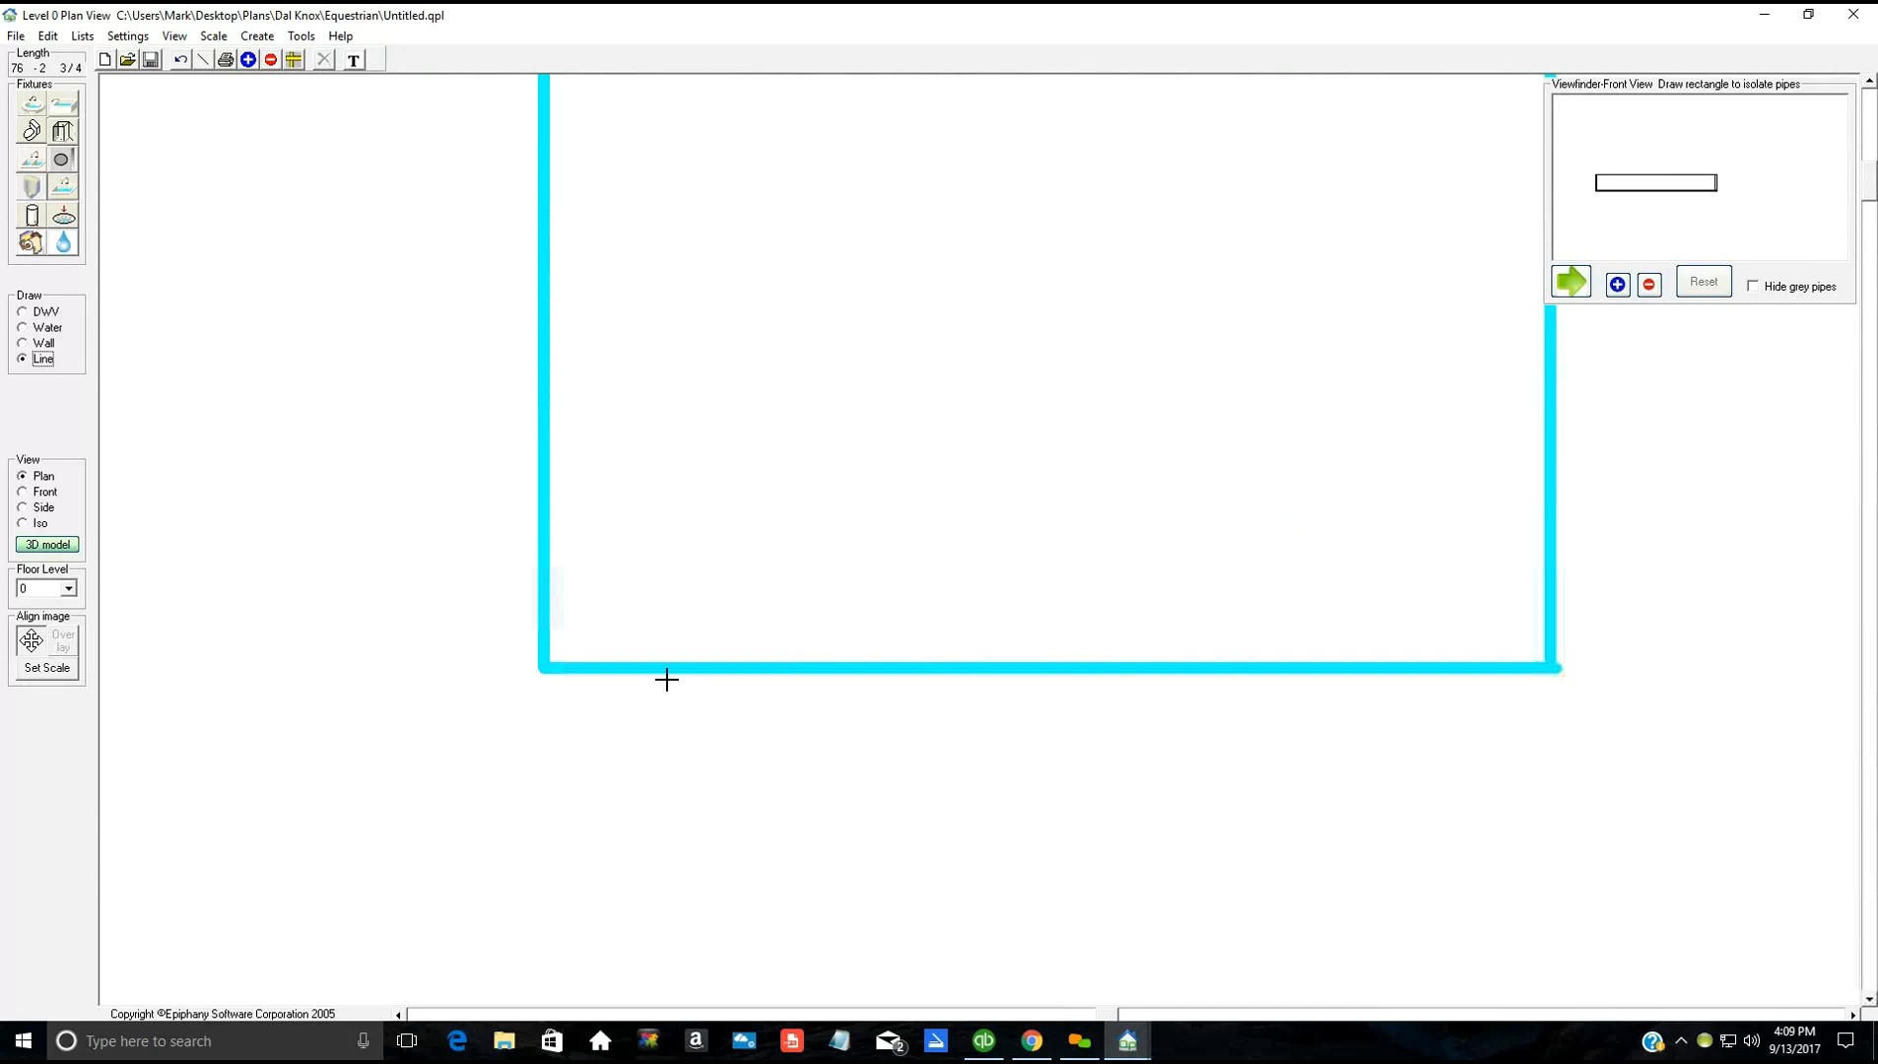
# Step: Draw a dimension line below the bottom wall from its left corner and shorten it to about 67 ft 7 in
pyautogui.scroll(1, 1283, 742)
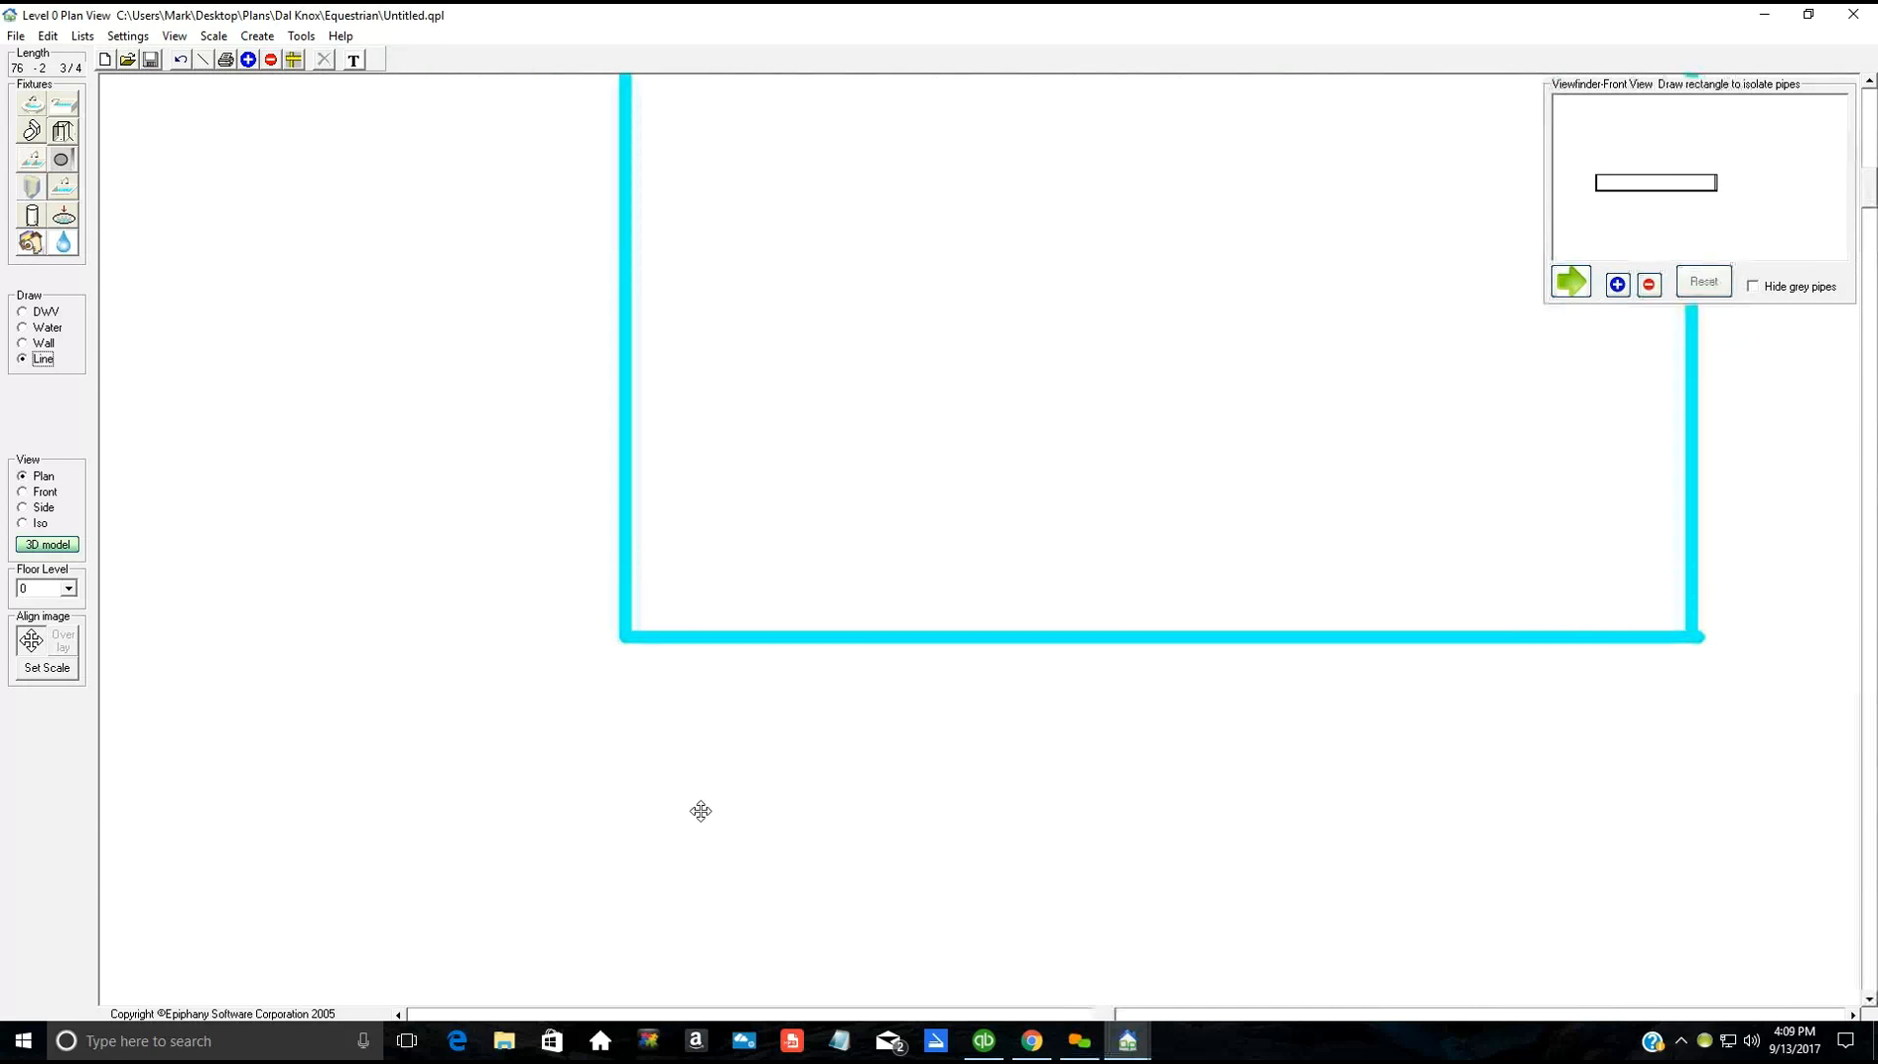
pyautogui.scroll(-2, 296, 657)
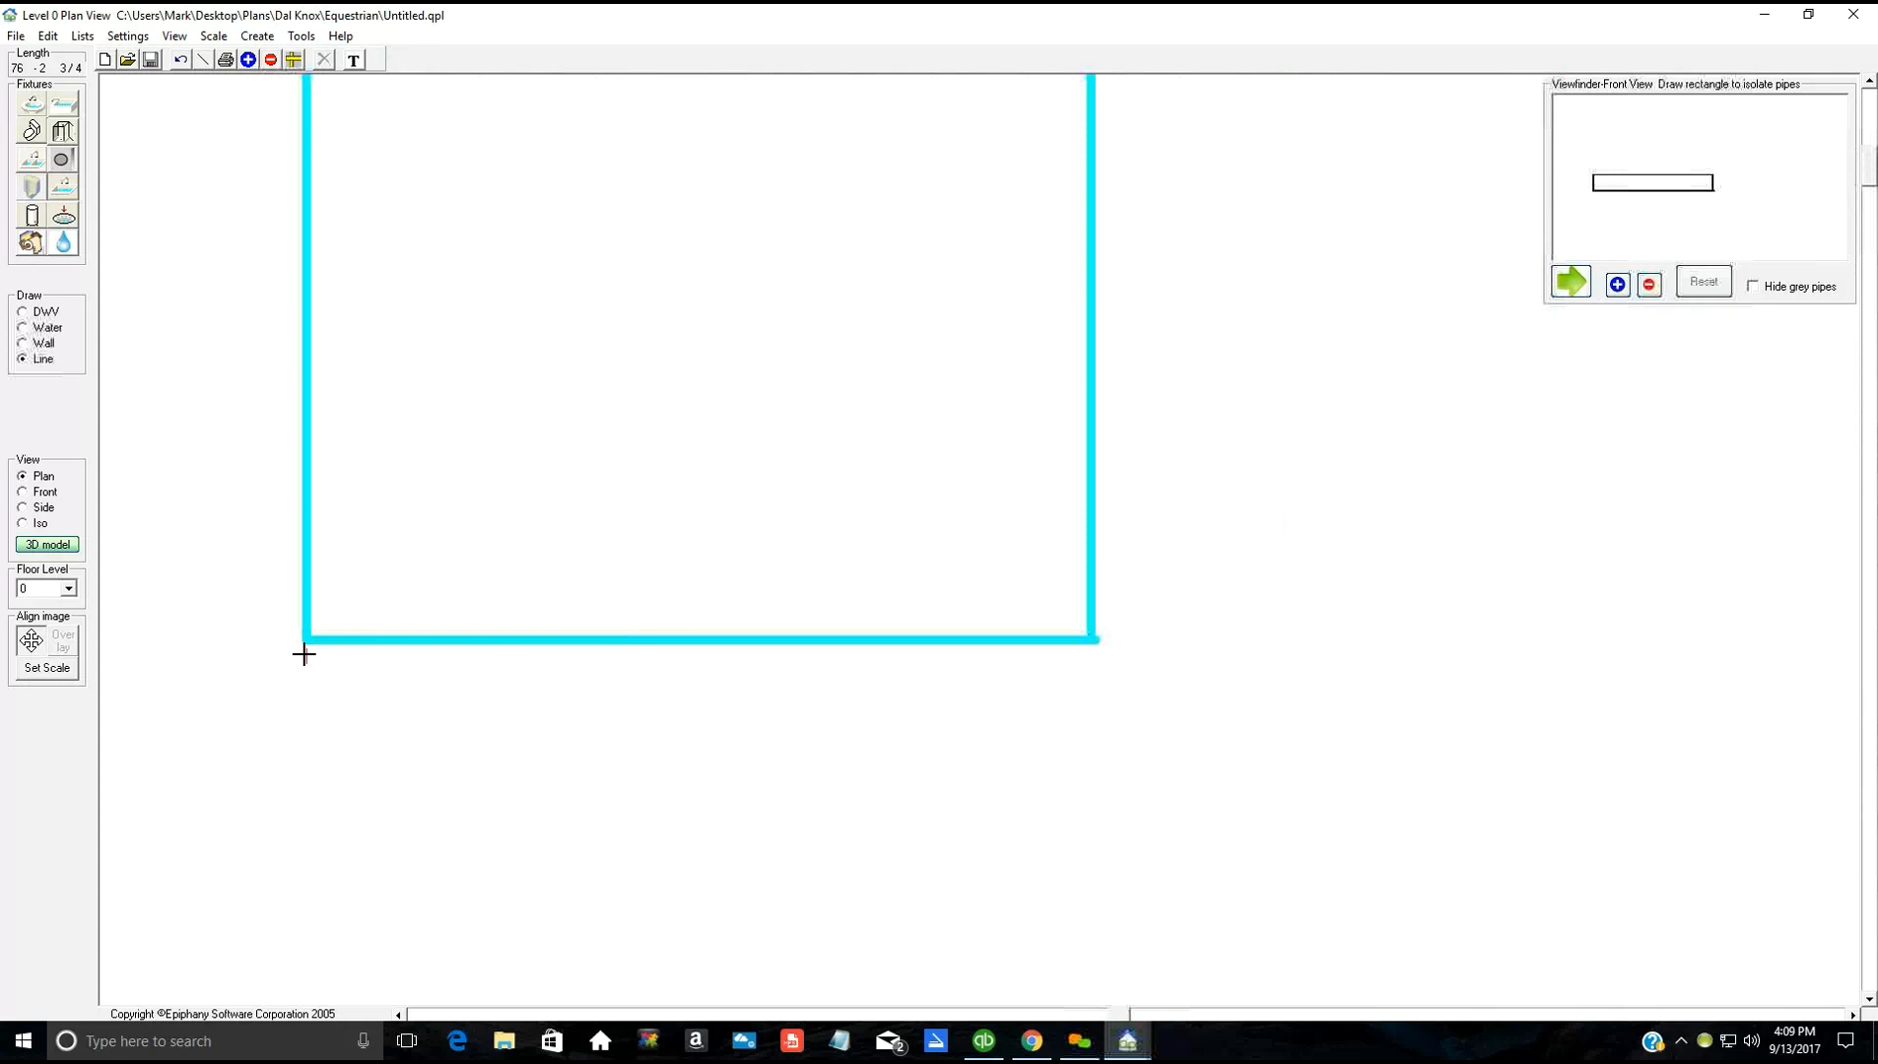
pyautogui.click(302, 654)
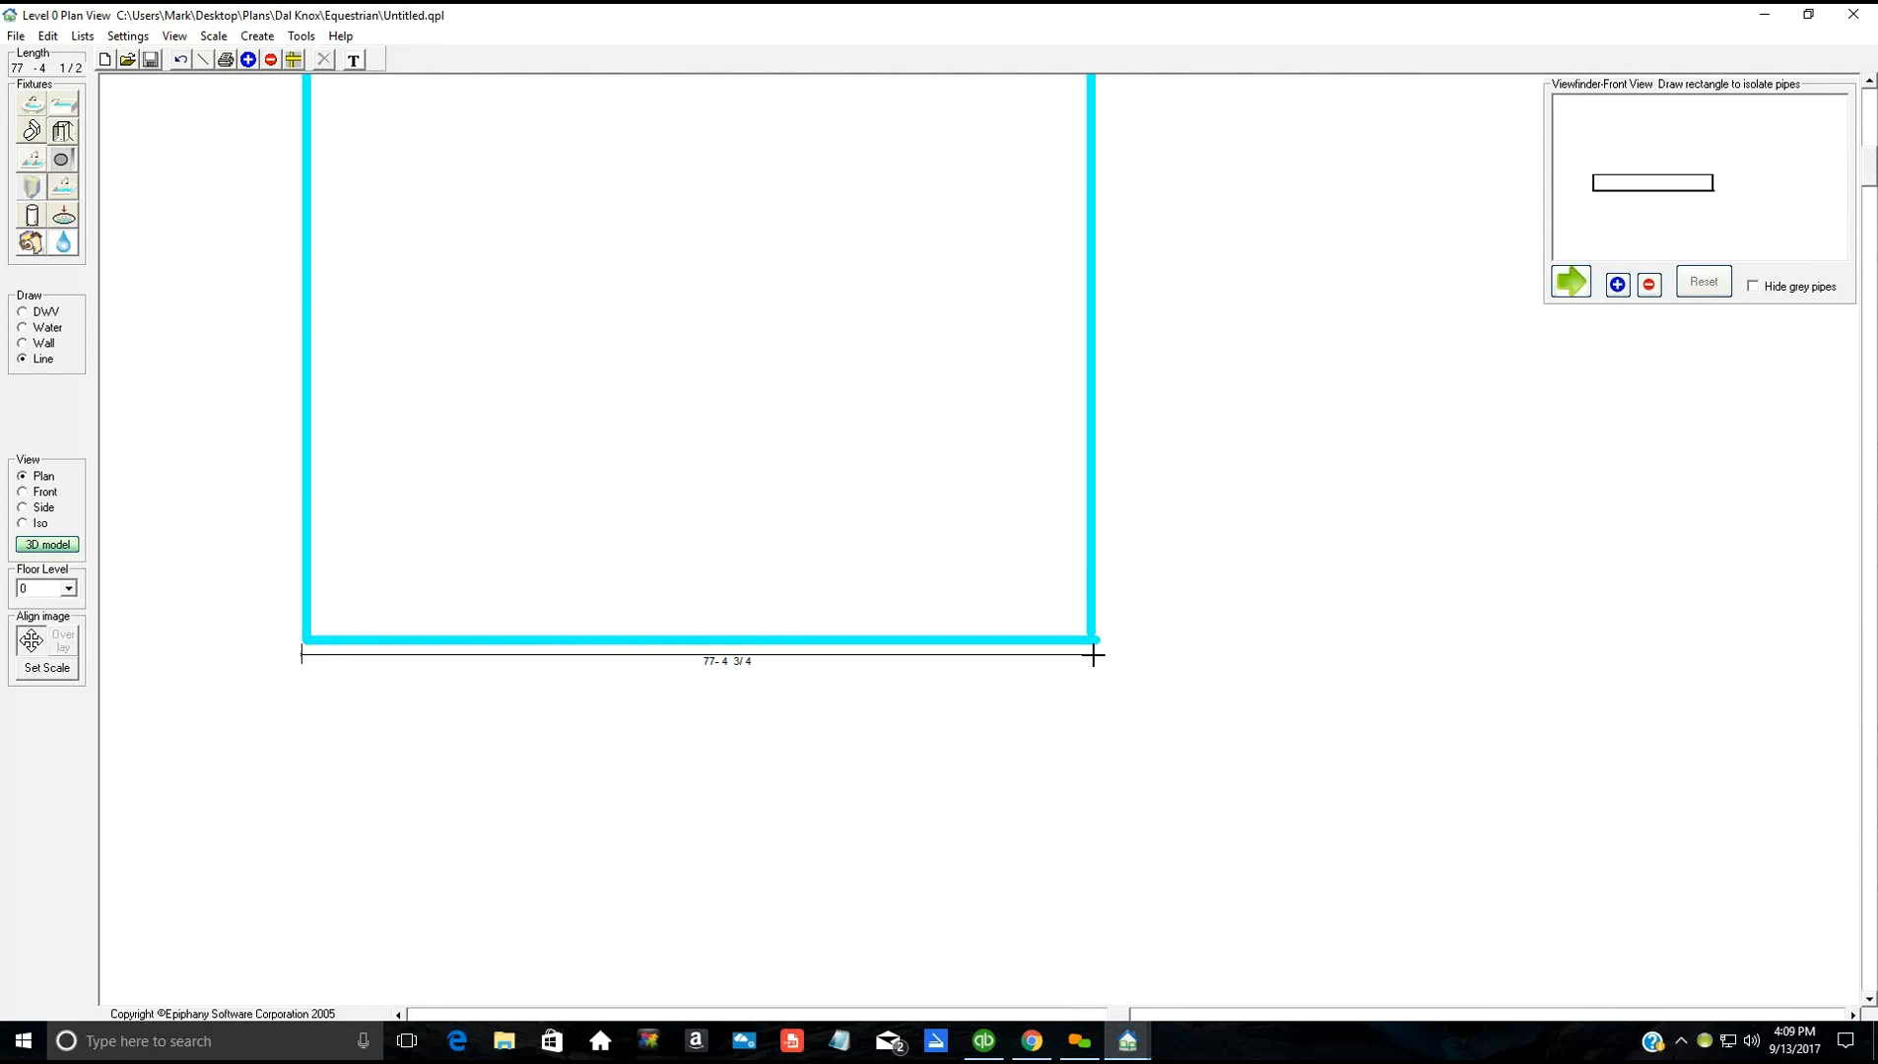
pyautogui.click(1082, 655)
pyautogui.click(997, 655)
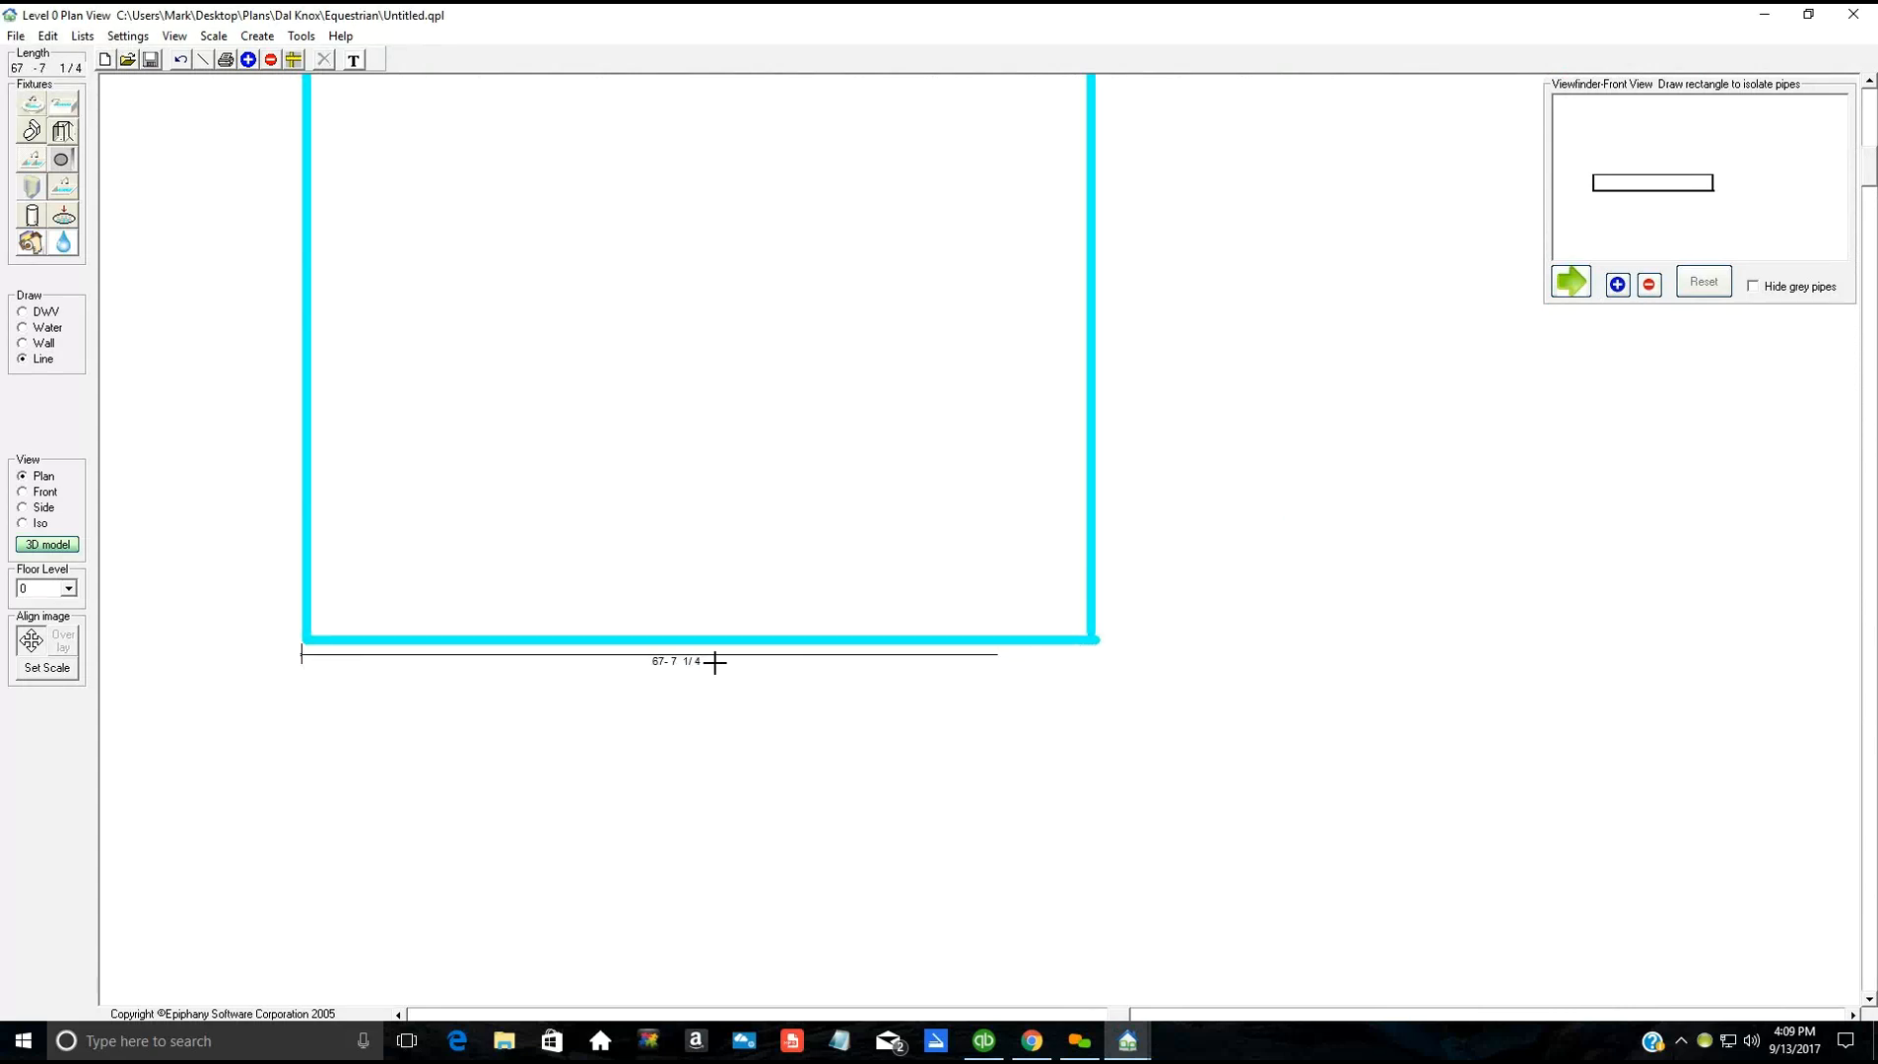
# Step: Delete the short dimension line below the bottom wall, then shift and extend the right exterior wall to about 59 ft 8 in to close the corner
pyautogui.click(326, 64)
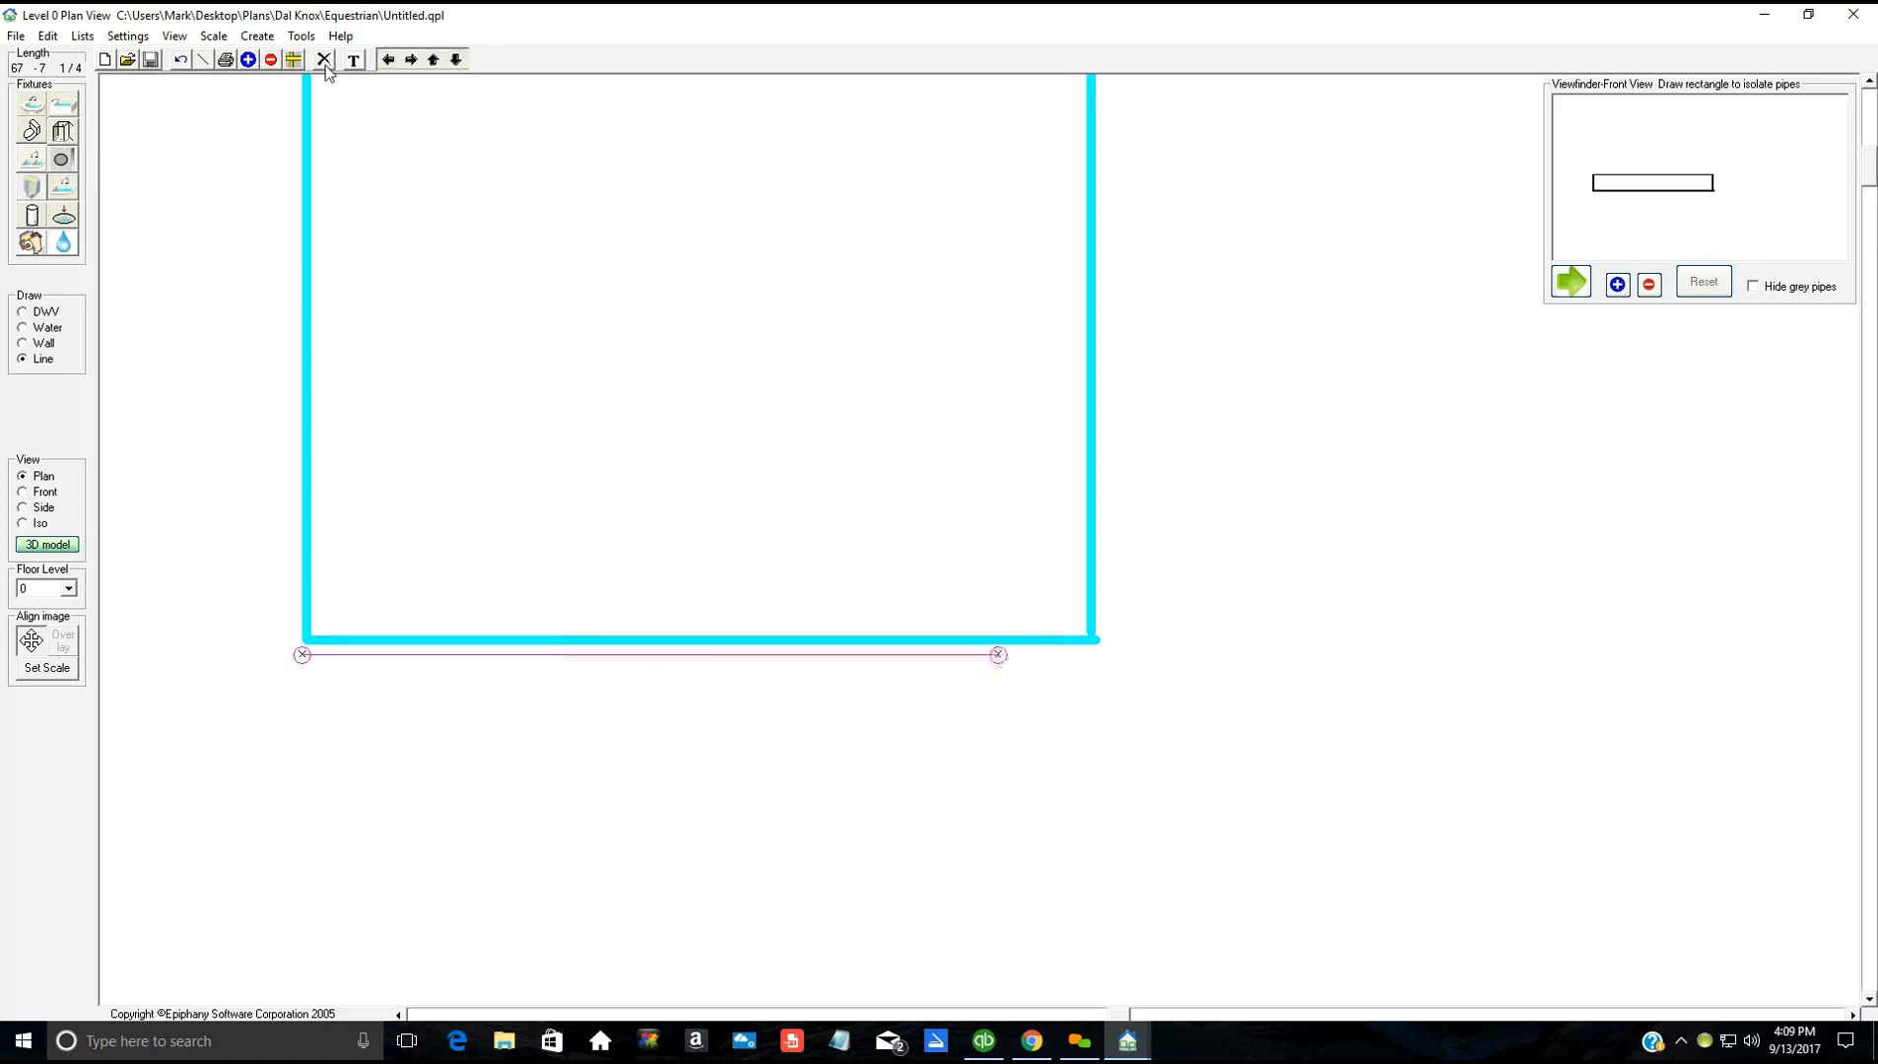
pyautogui.click(1092, 600)
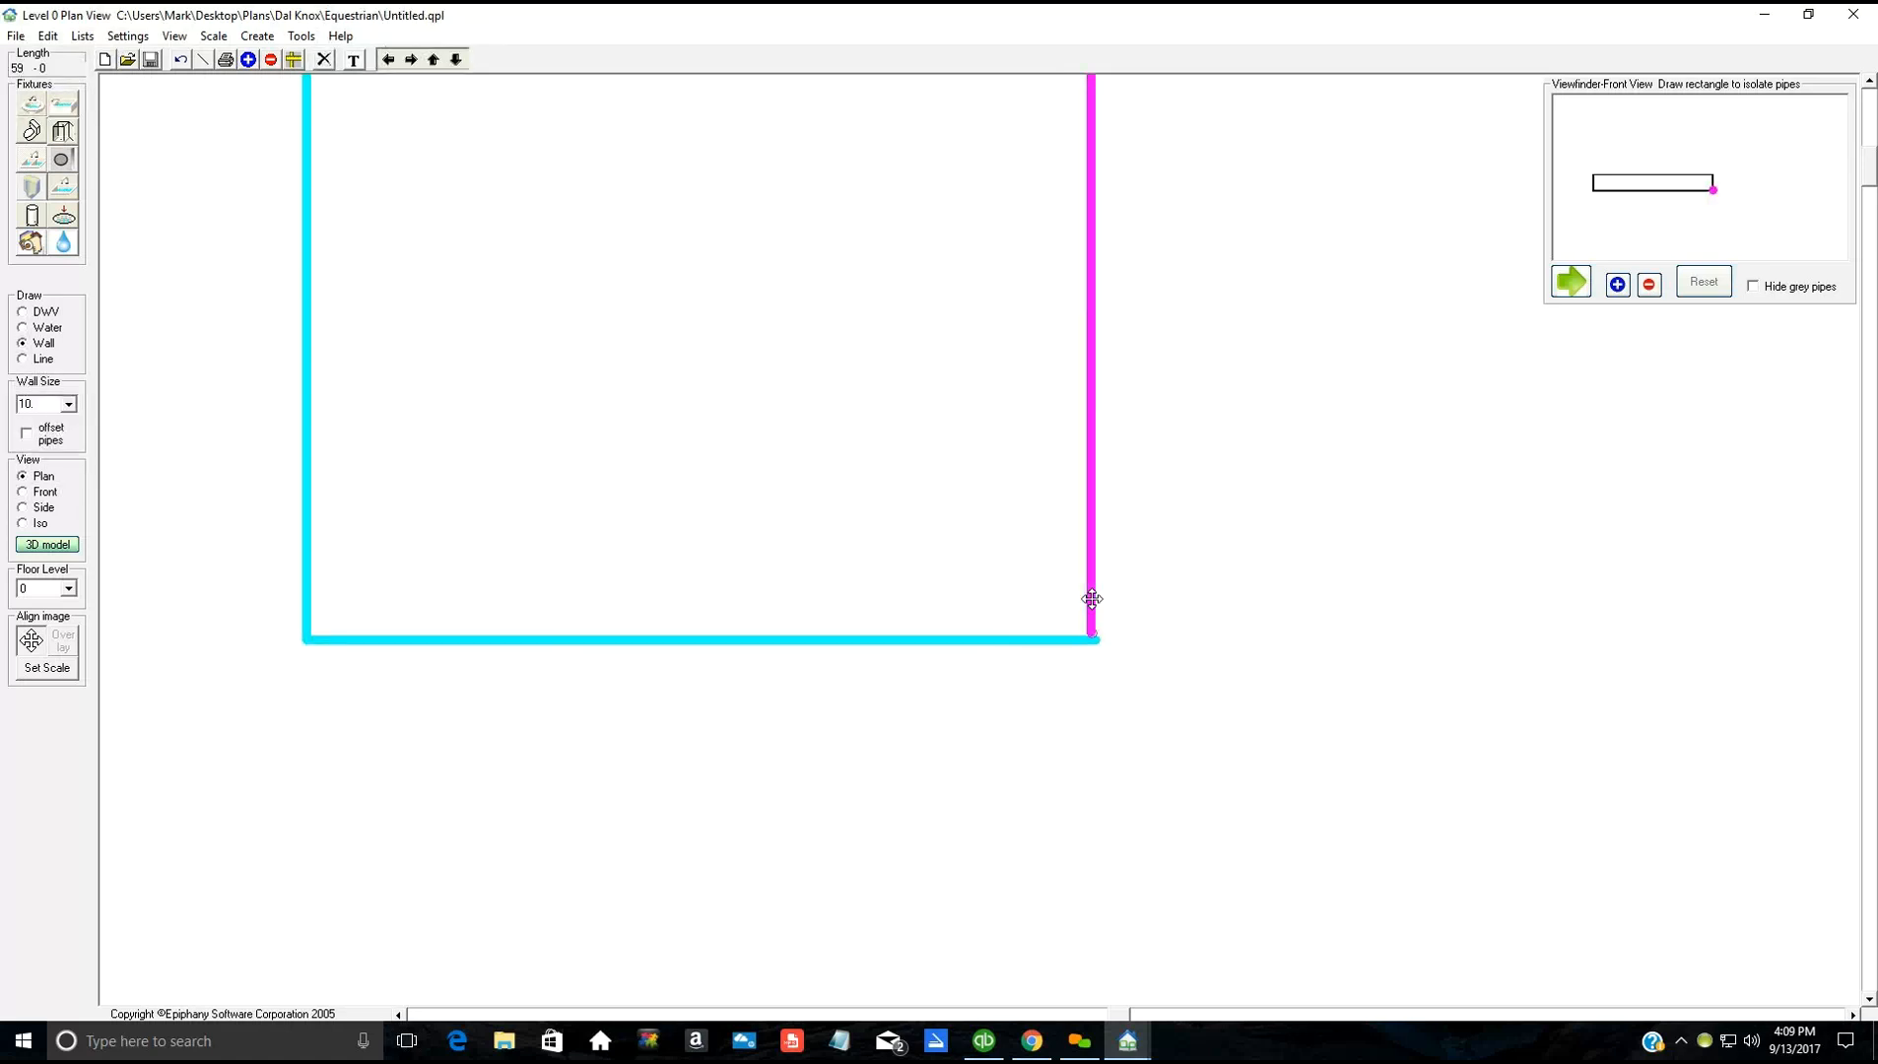
pyautogui.moveTo(1093, 644); pyautogui.dragTo(1096, 641)
pyautogui.click(1086, 585)
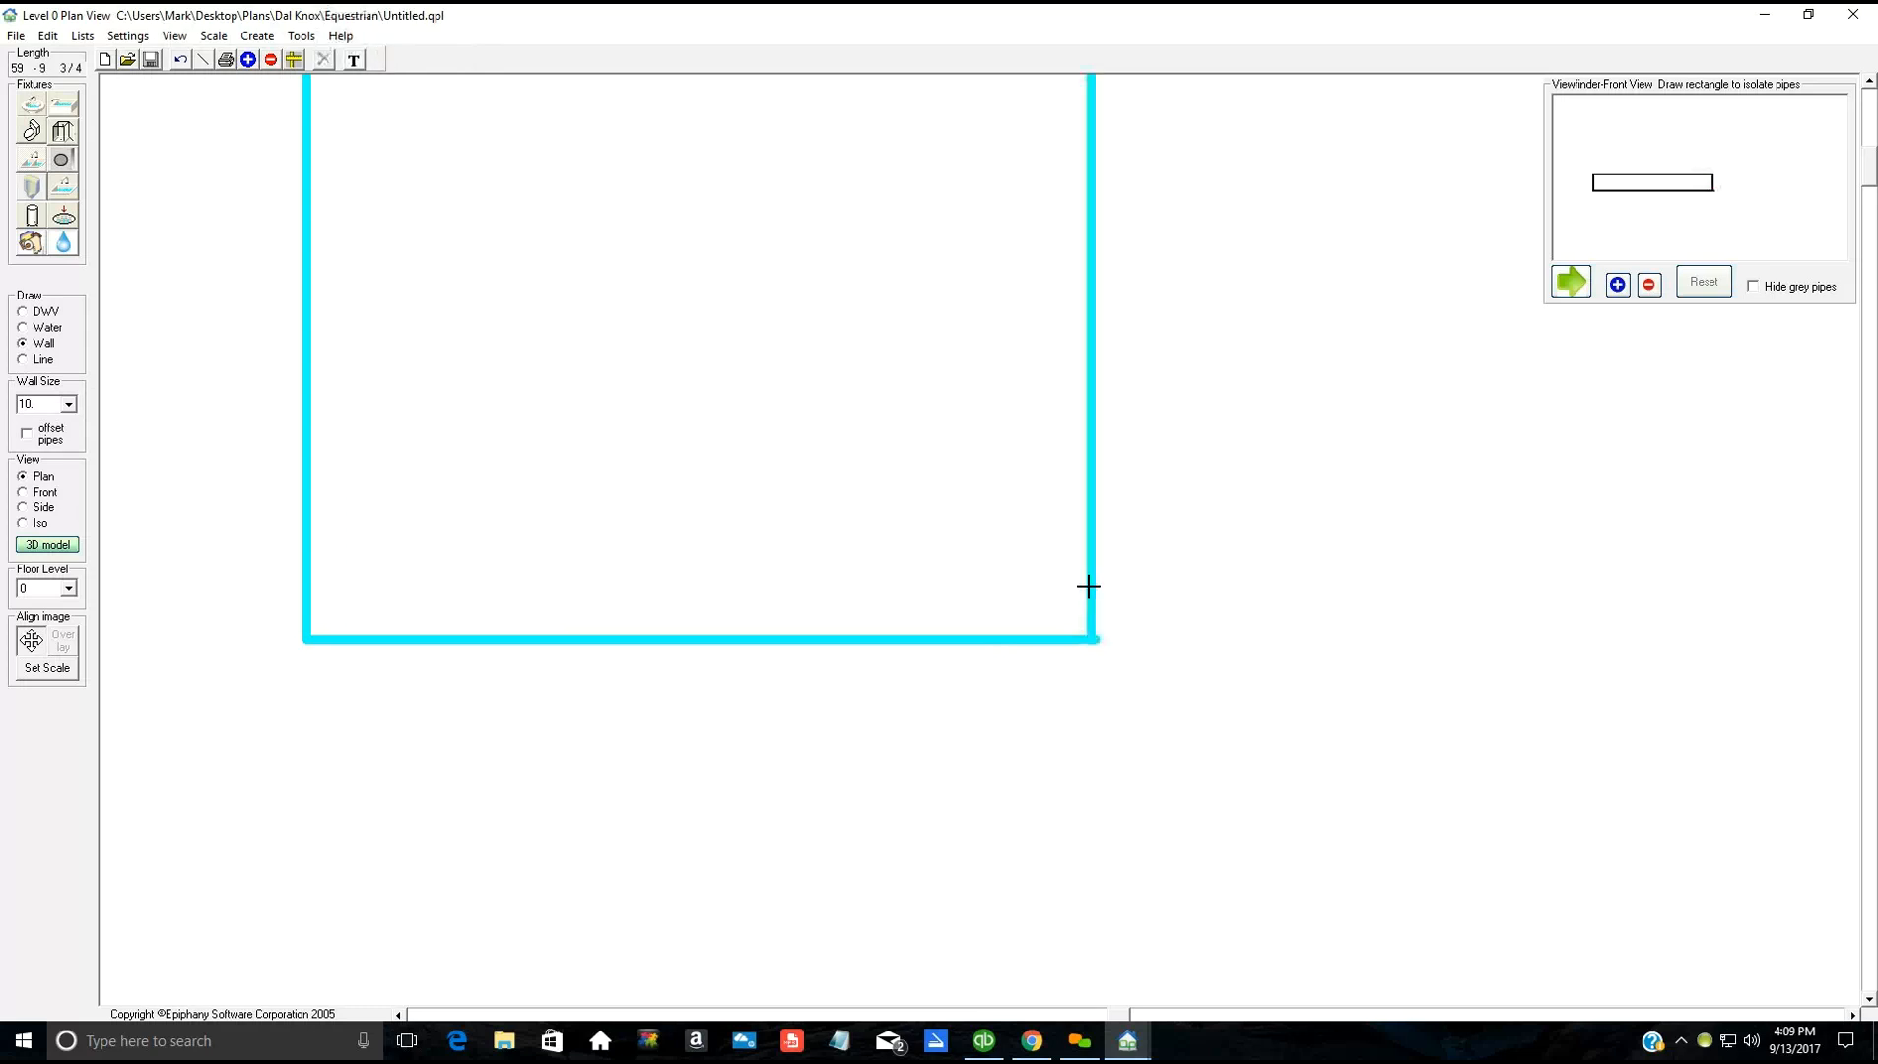
pyautogui.click(1087, 586)
pyautogui.moveTo(1094, 586); pyautogui.dragTo(1096, 587)
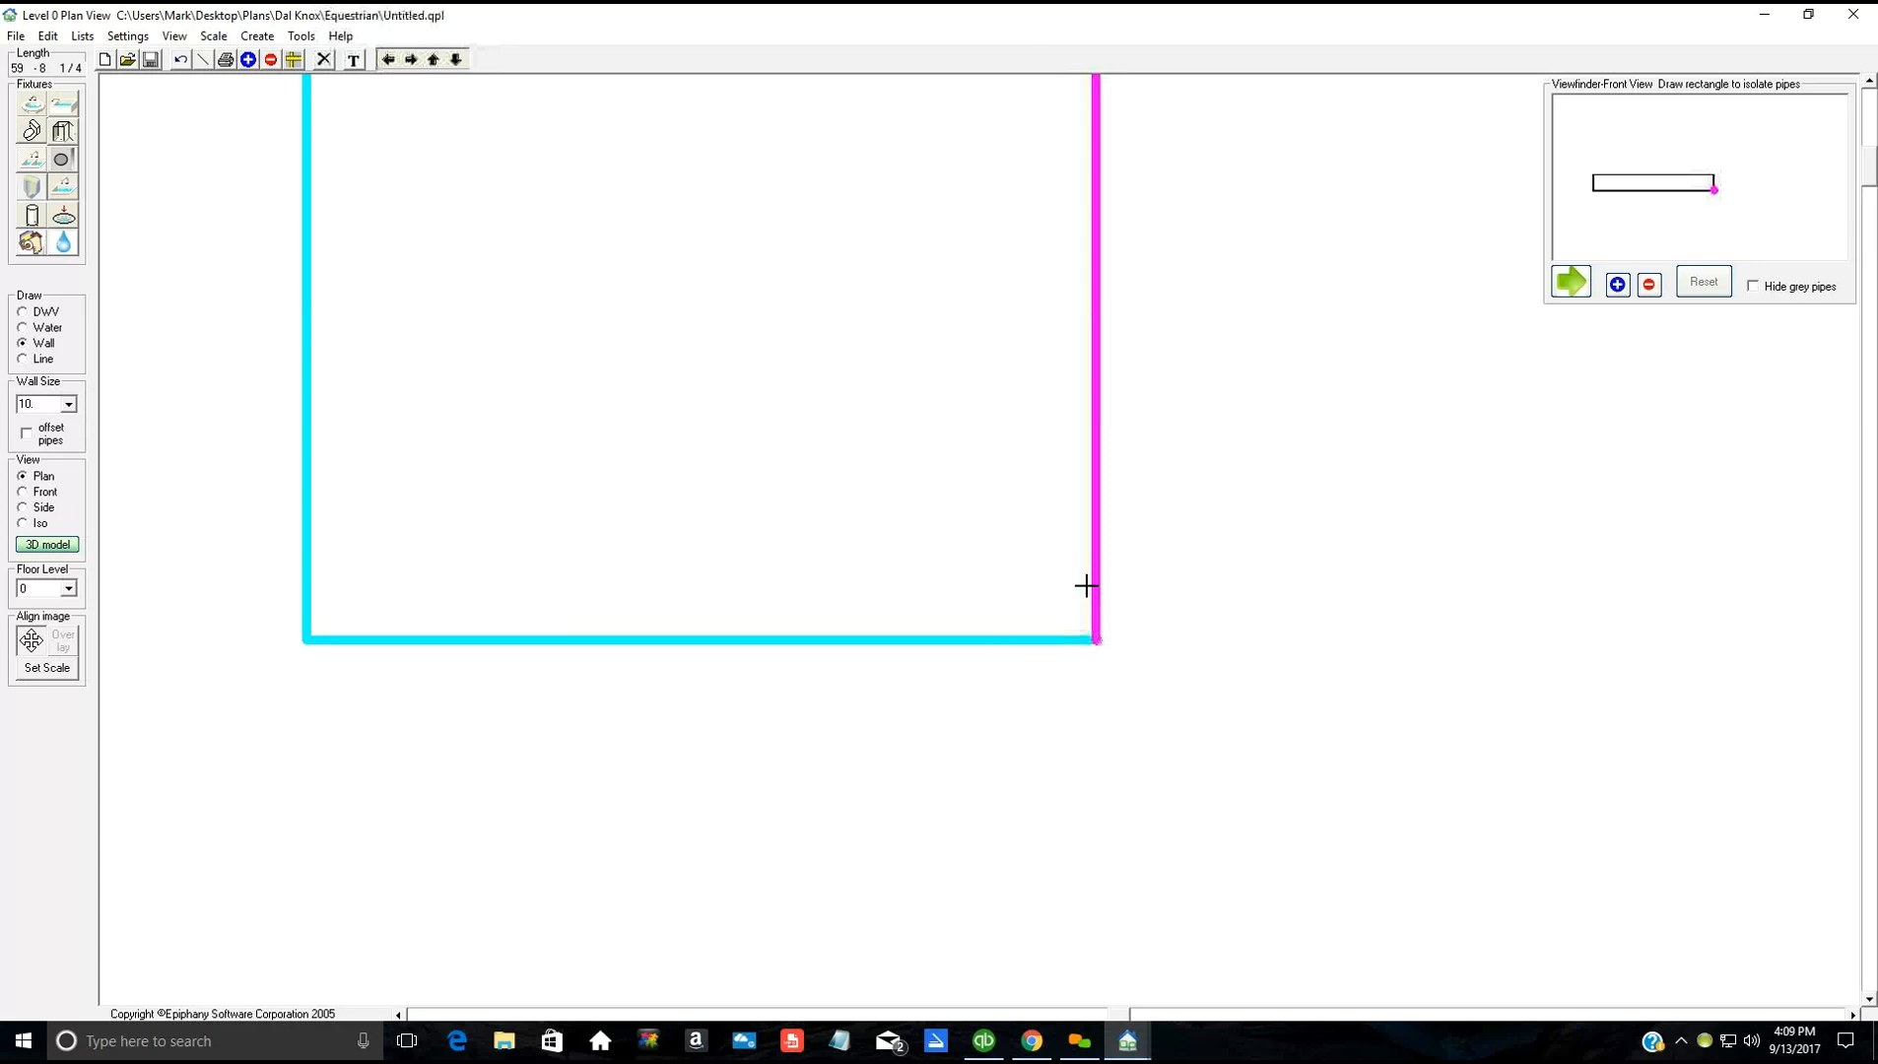
# Step: Draw a dimension line about 77 ft 7 in long below the bottom wall, spanning its full width
pyautogui.click(645, 730)
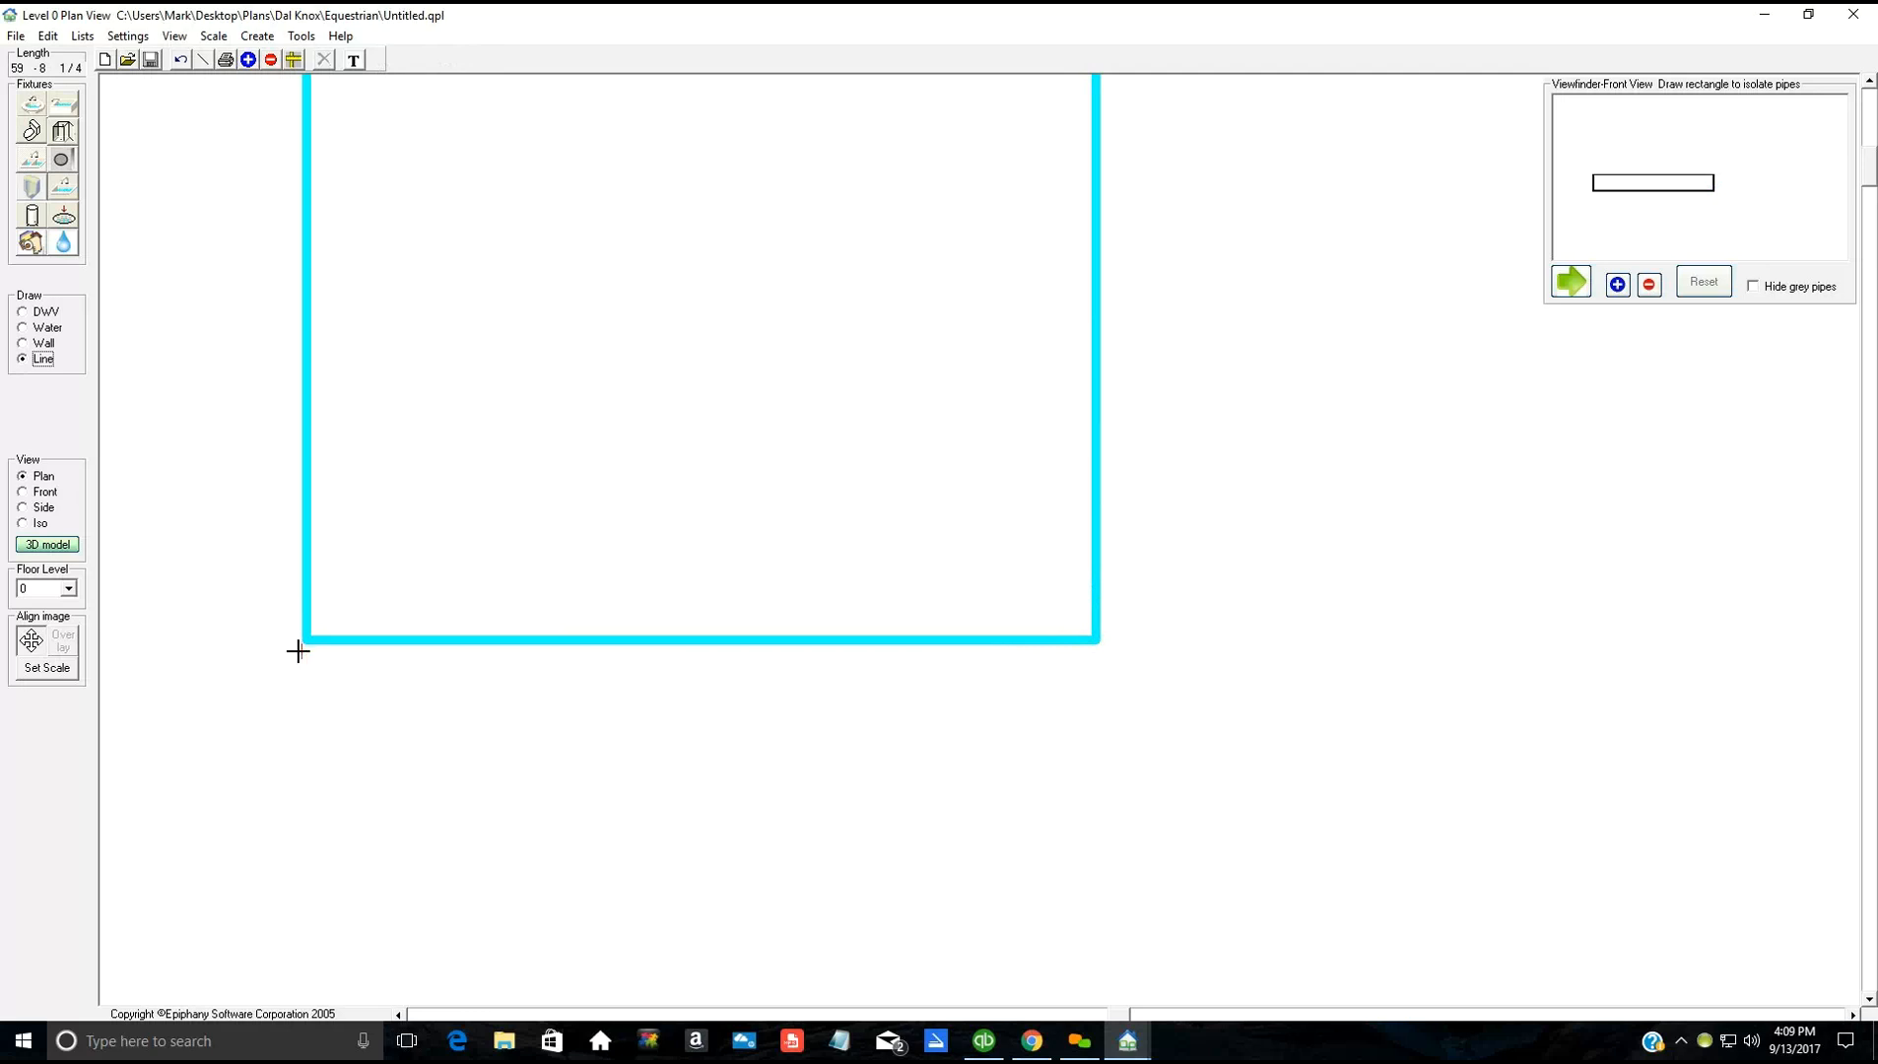
pyautogui.click(298, 652)
pyautogui.click(1100, 654)
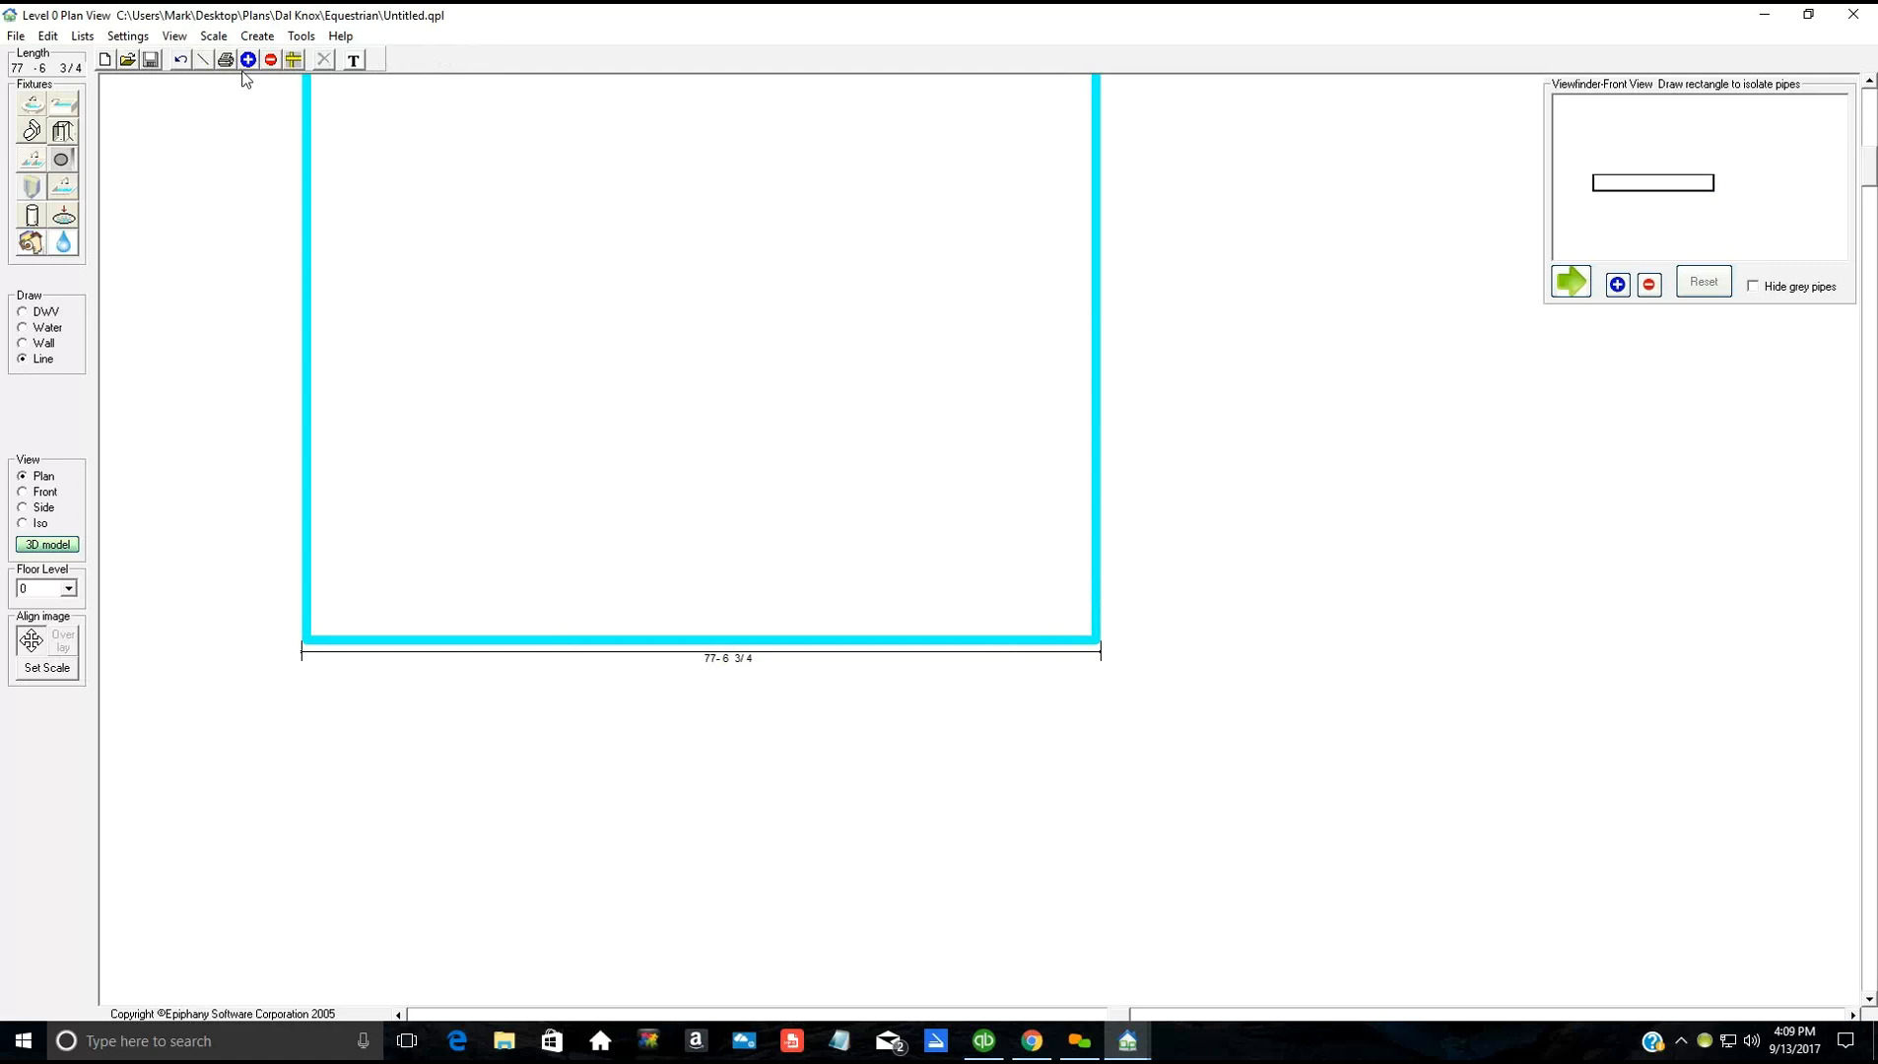
# Step: Show the floor plan image and draw three vertical lines, about 16 to 17 ft long, down from the dimension line at the plan's grid lines
pyautogui.click(174, 36)
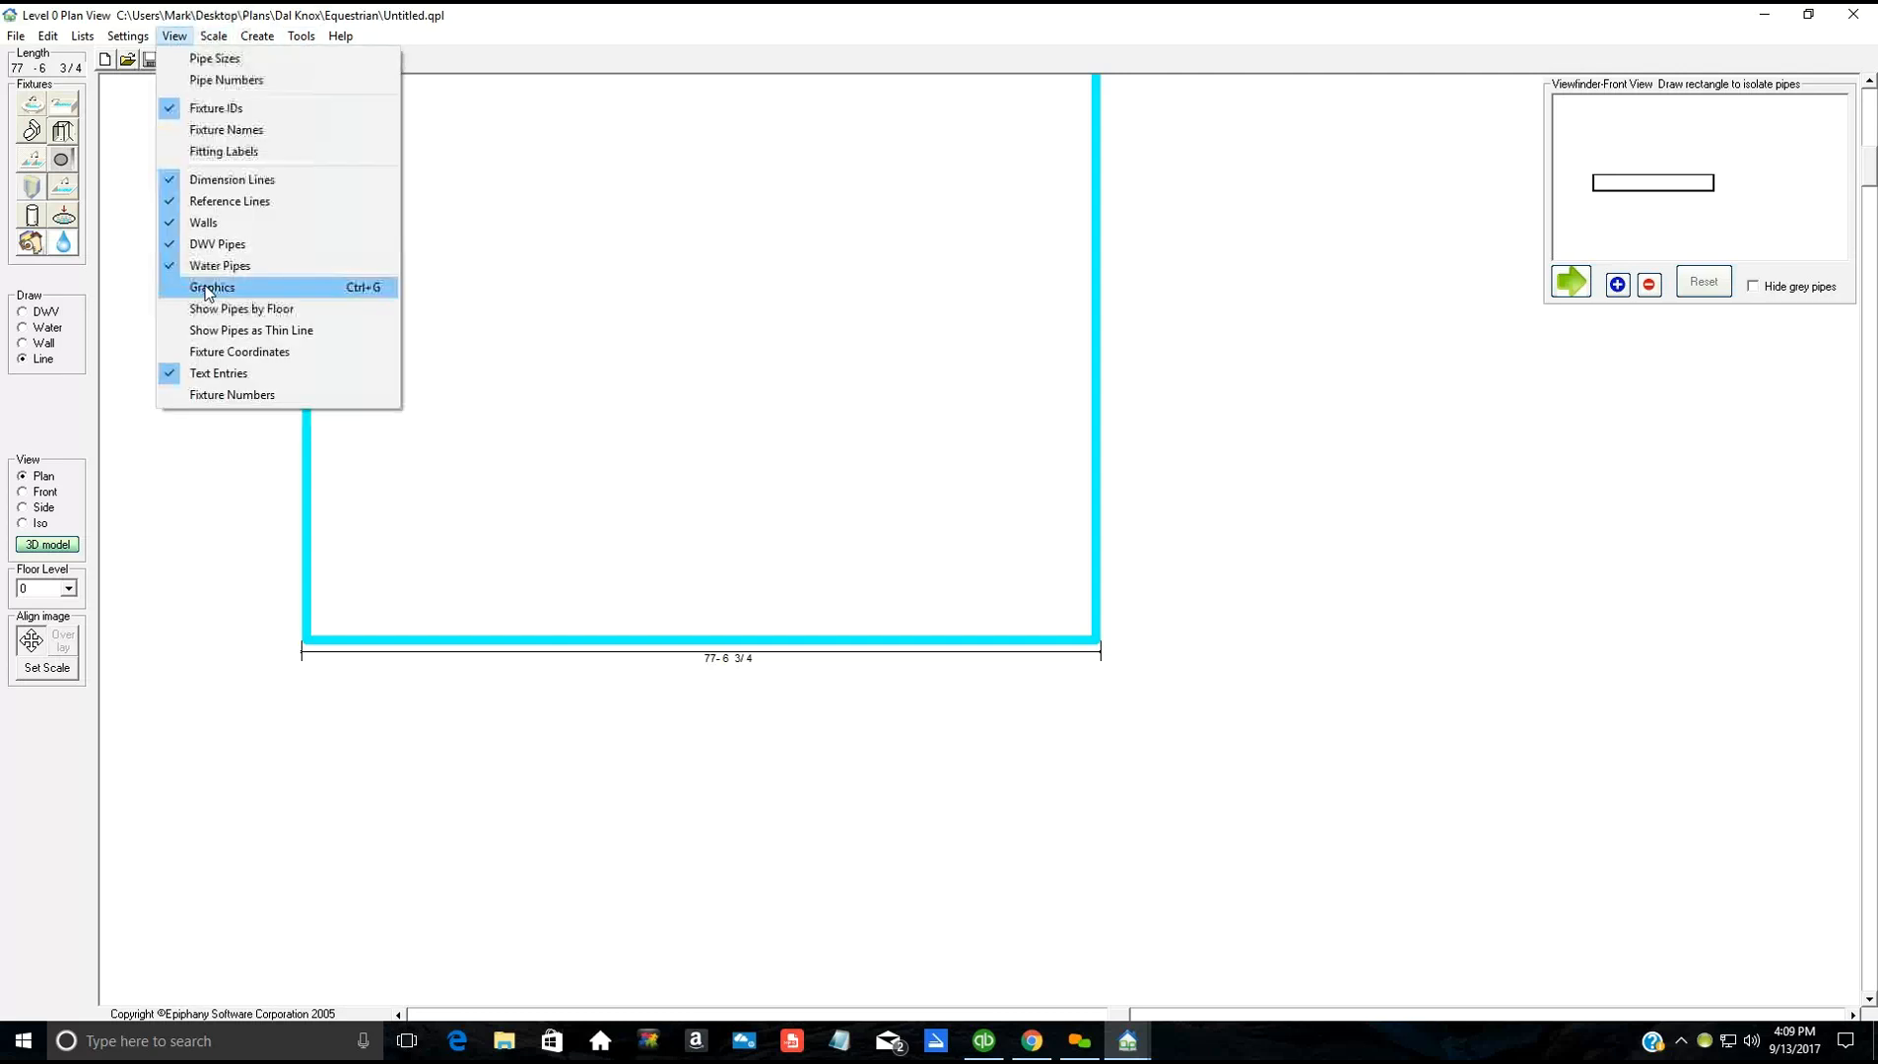
pyautogui.click(211, 289)
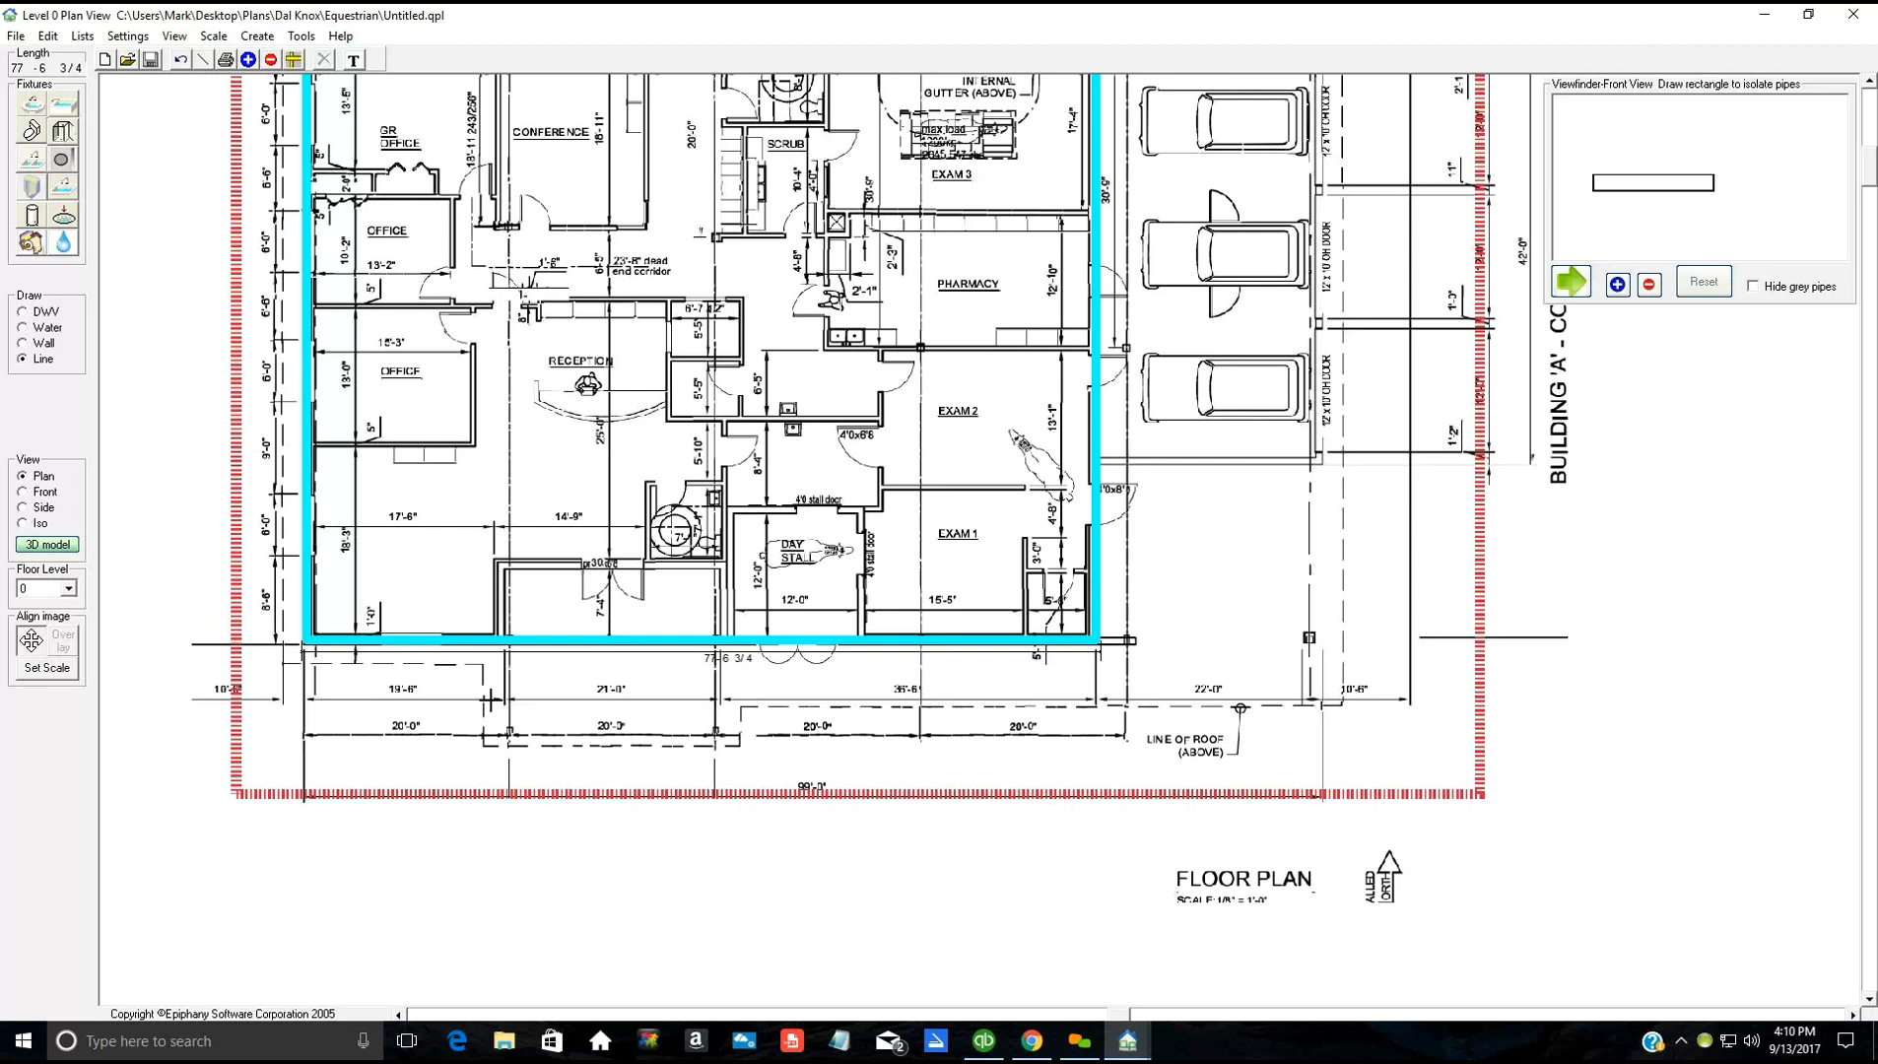
pyautogui.click(500, 652)
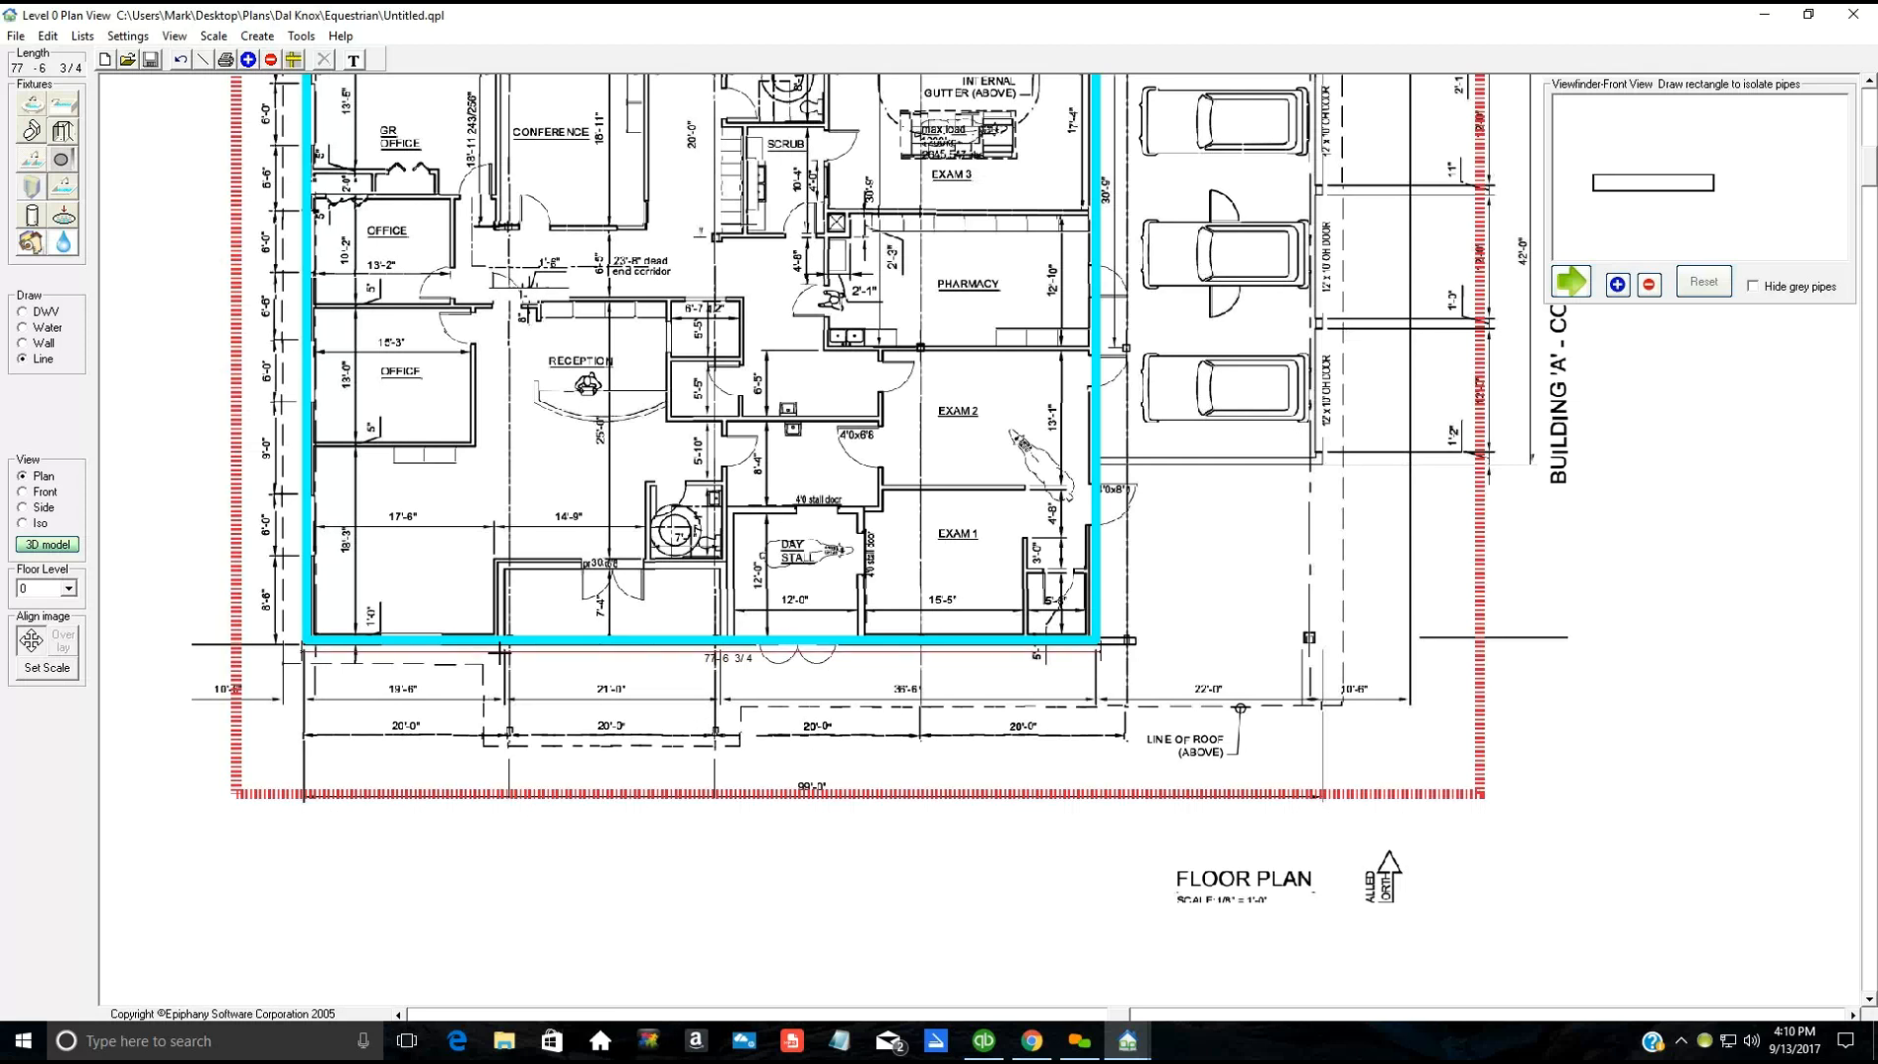
pyautogui.click(504, 752)
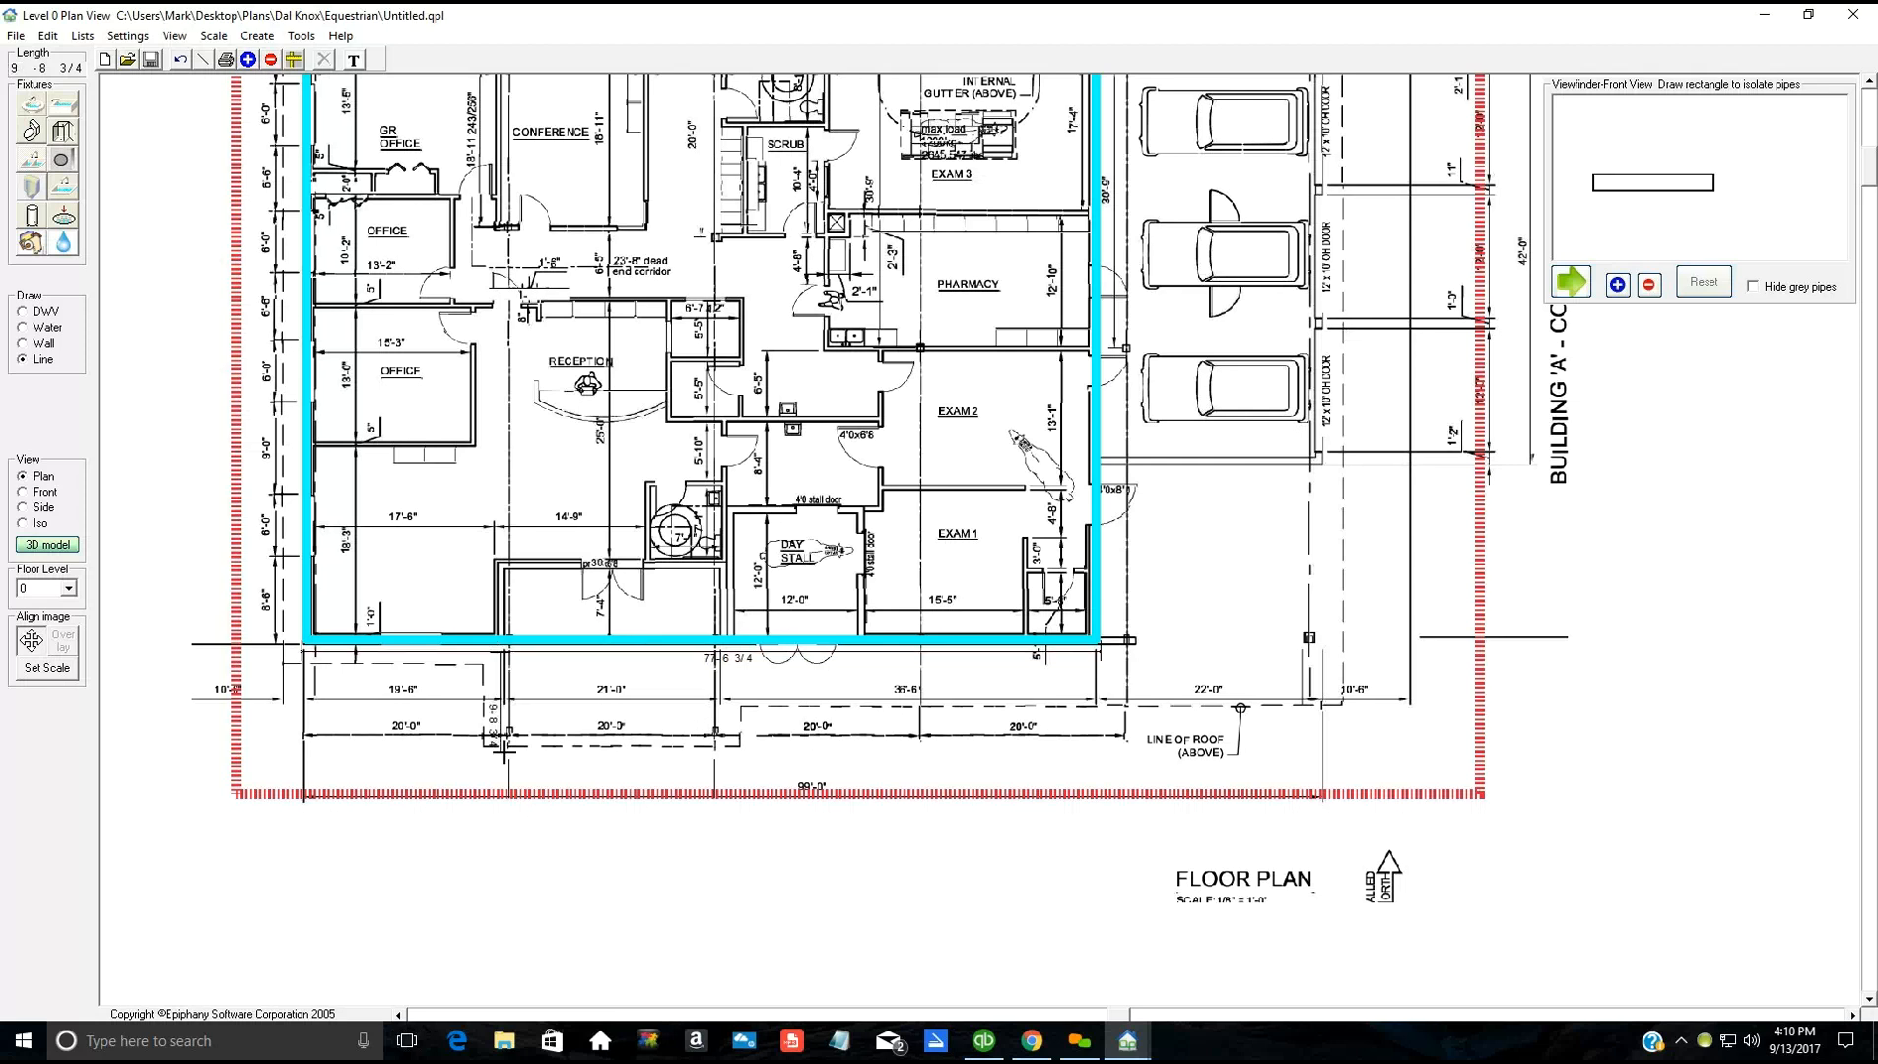
pyautogui.click(501, 828)
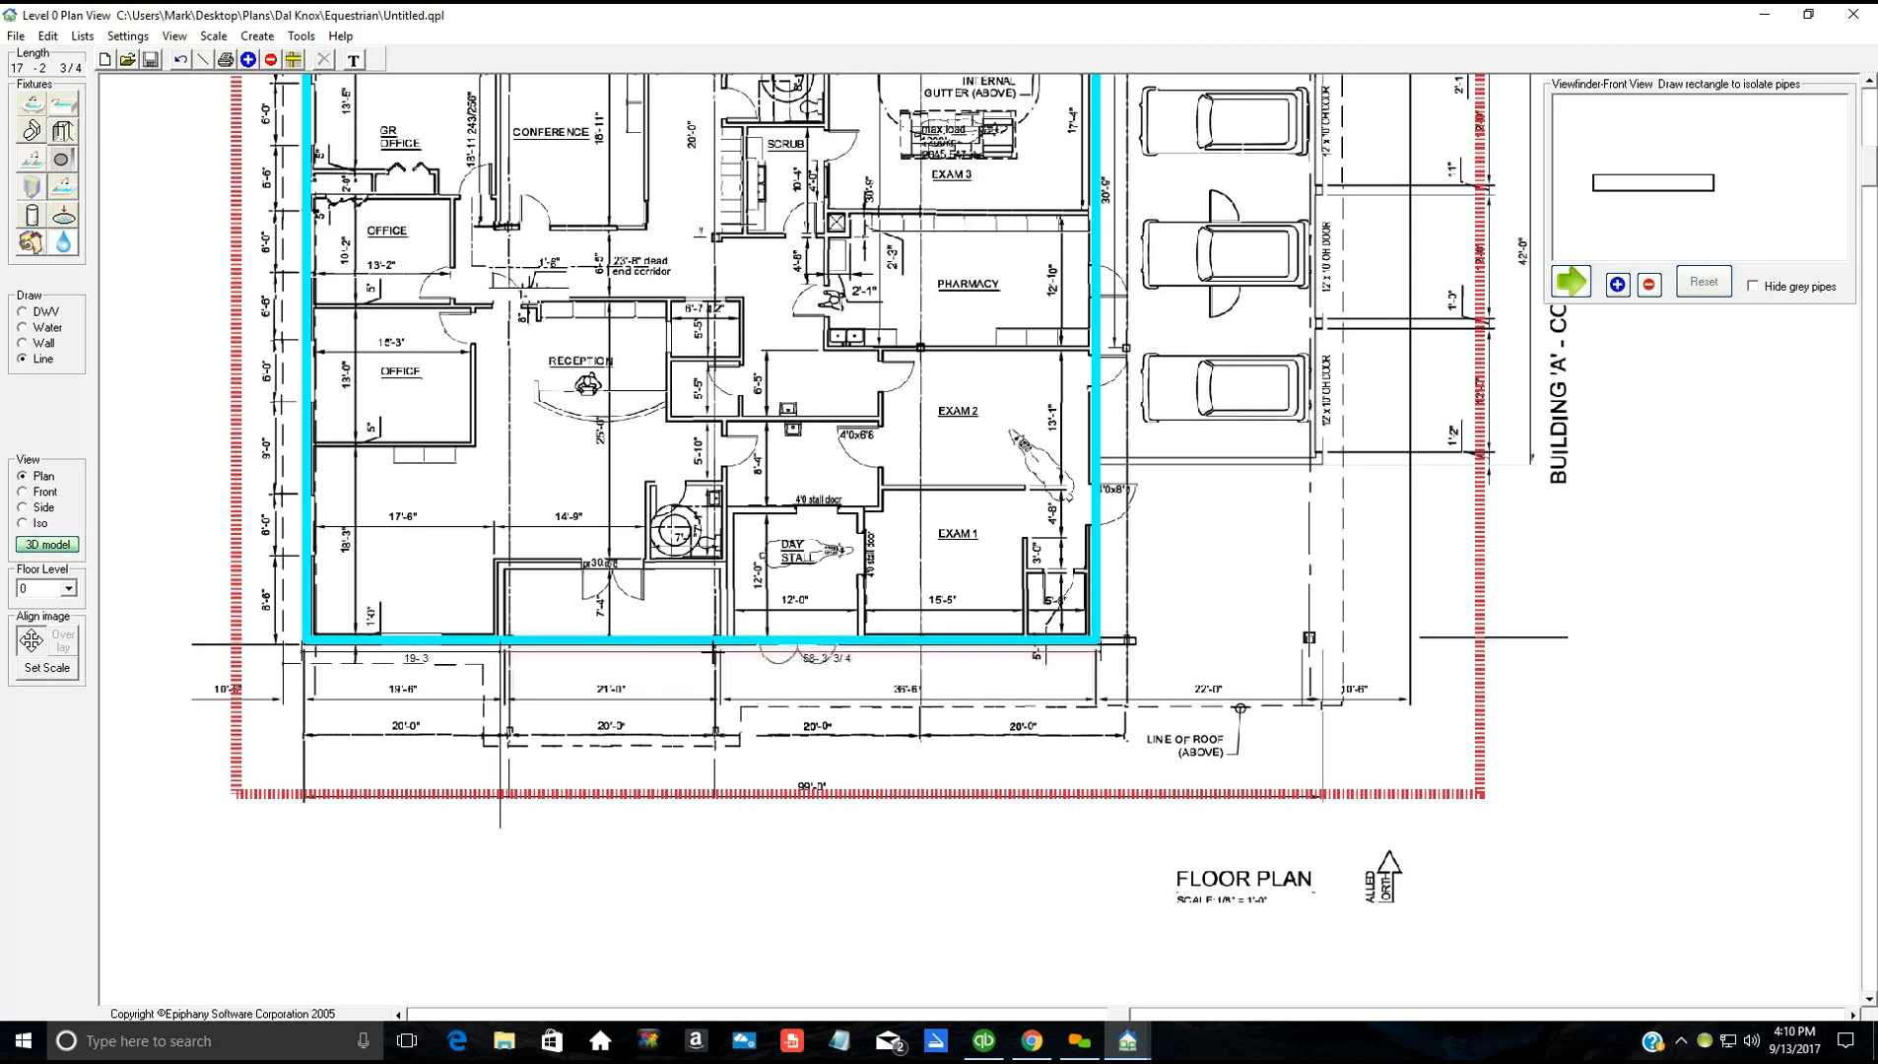
pyautogui.click(717, 816)
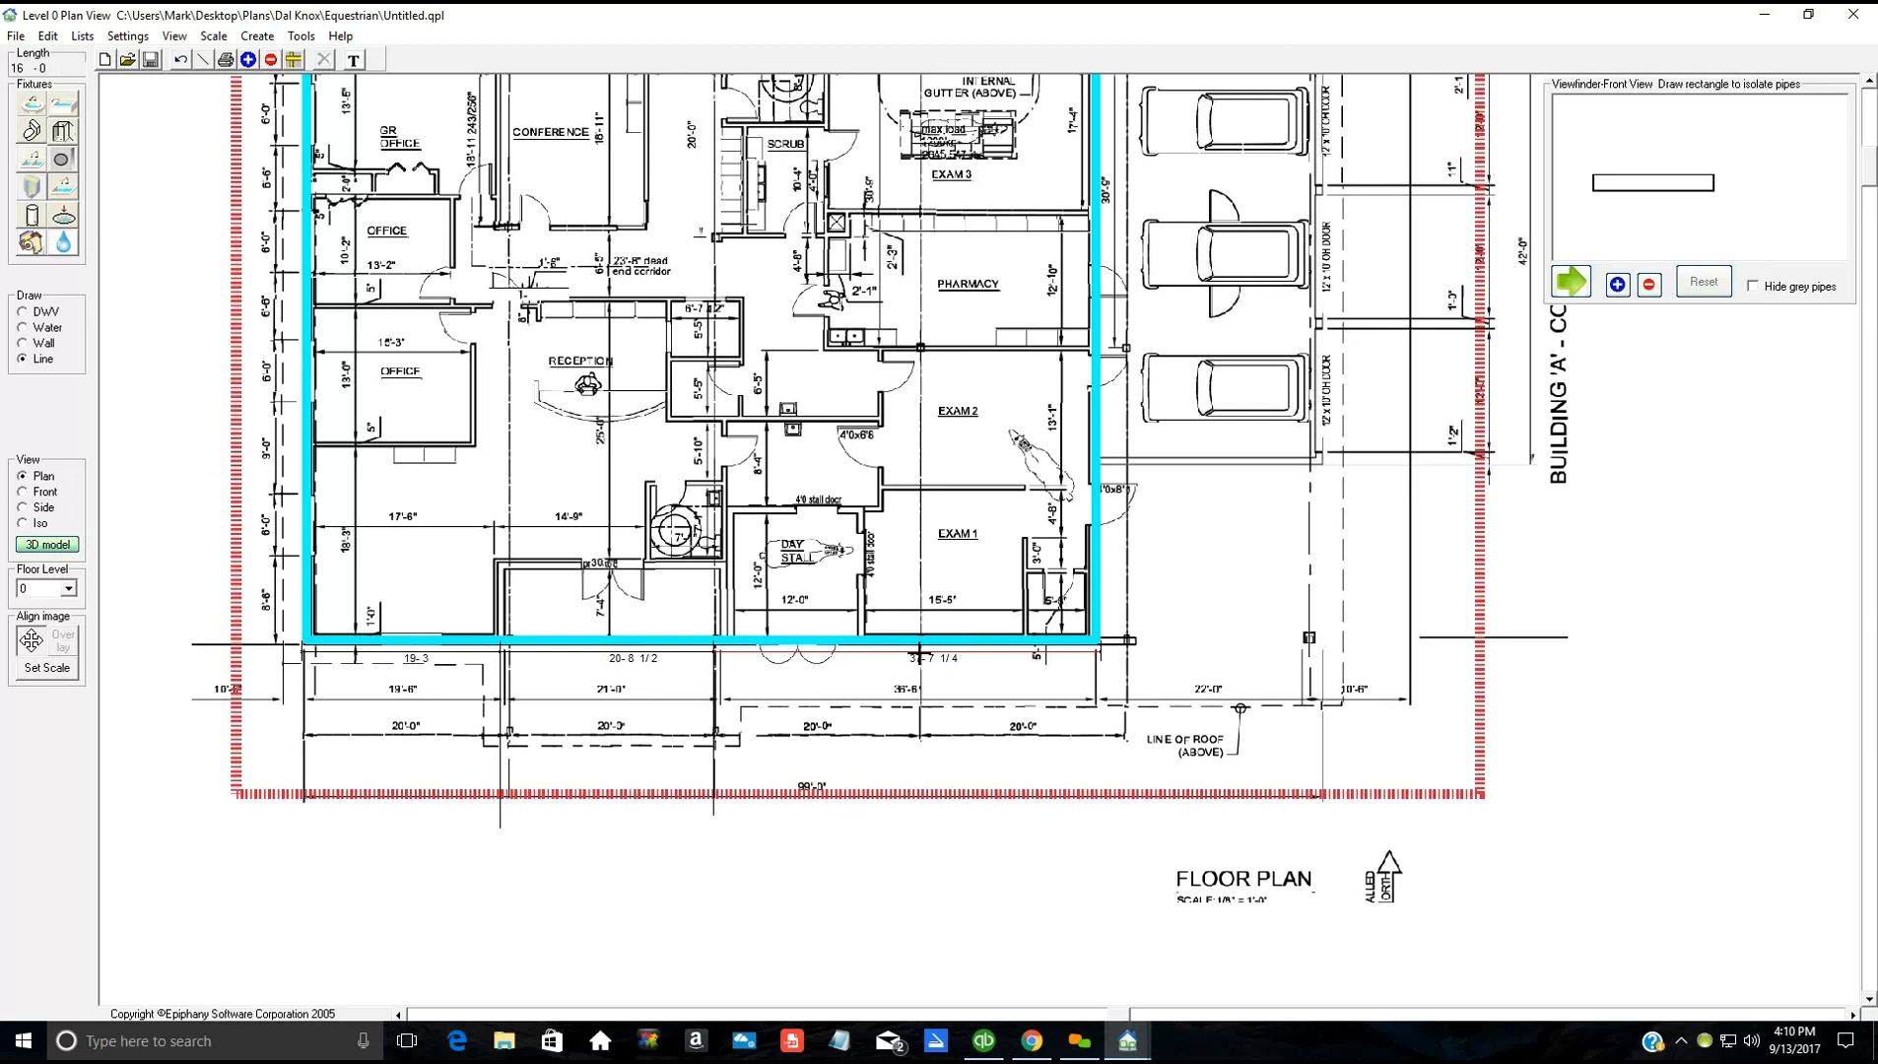
pyautogui.click(923, 820)
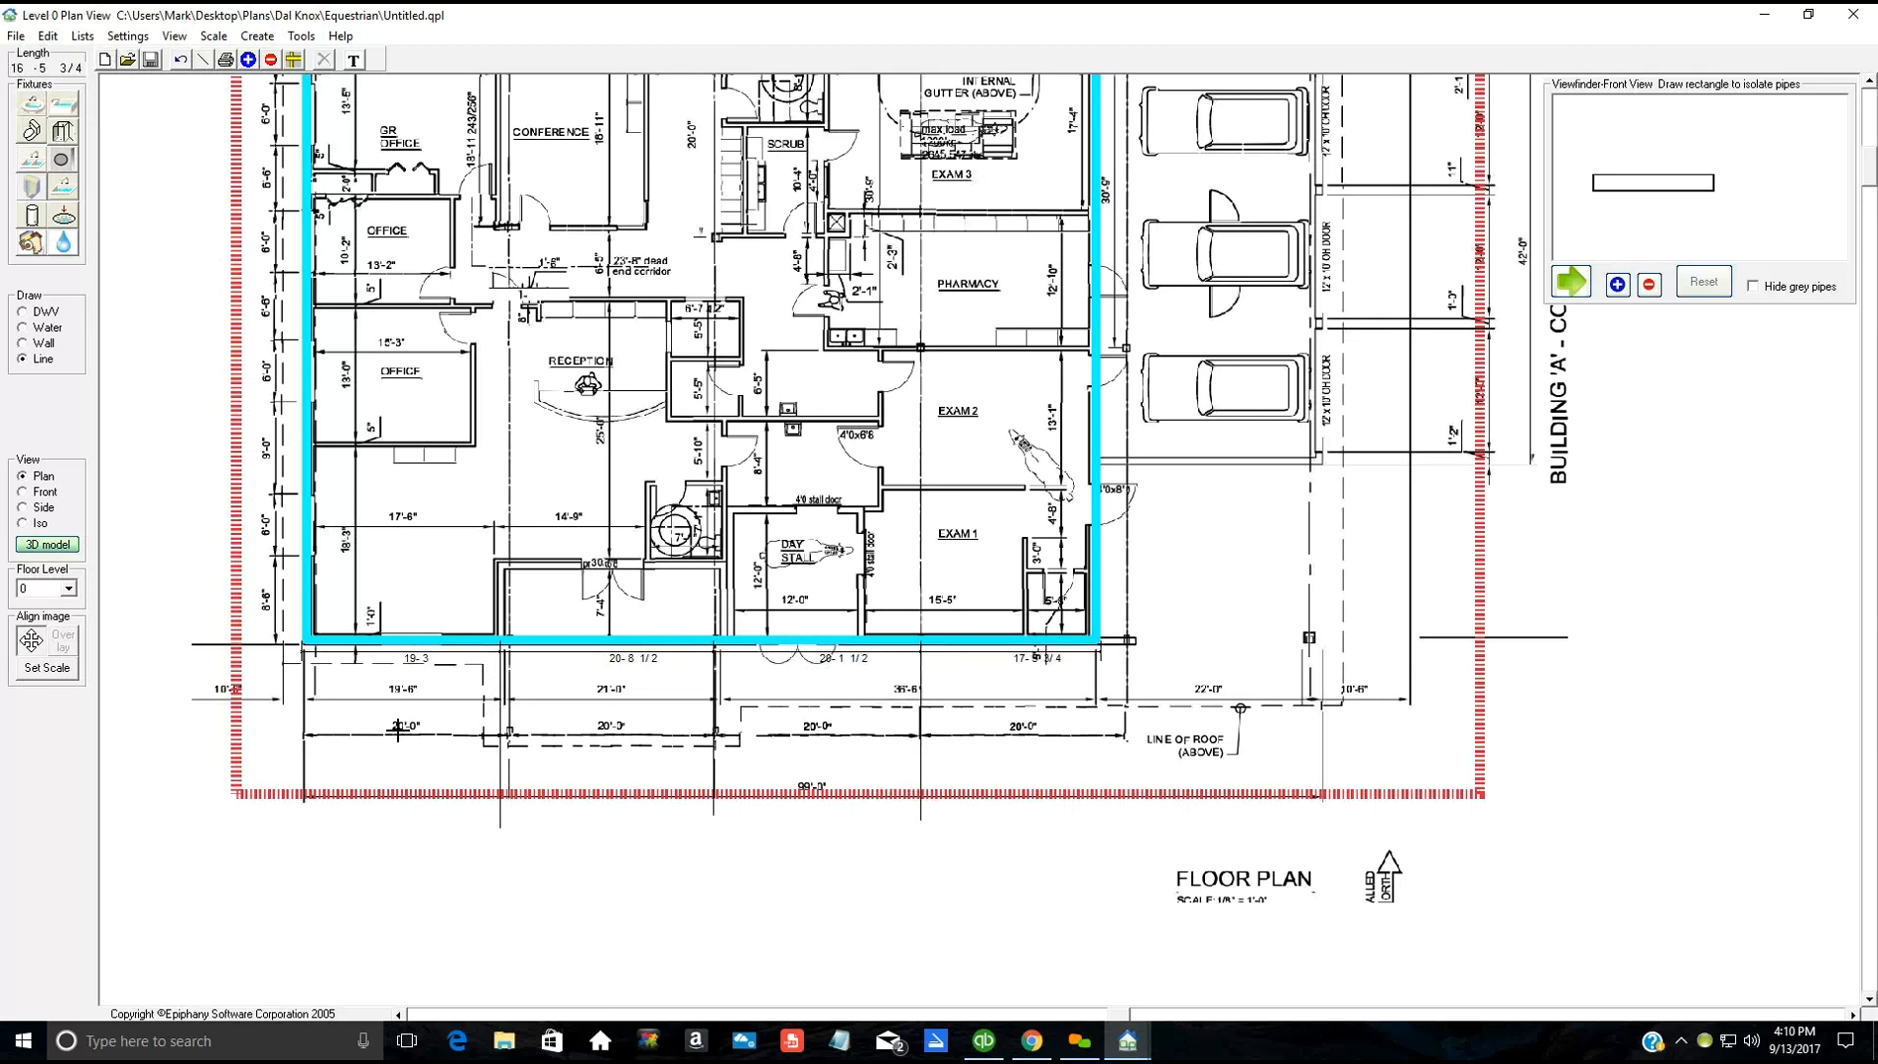
# Step: Move the first vertical line from the building's left corner outward until the first dimension segment is 20 ft 0 in
pyautogui.click(500, 751)
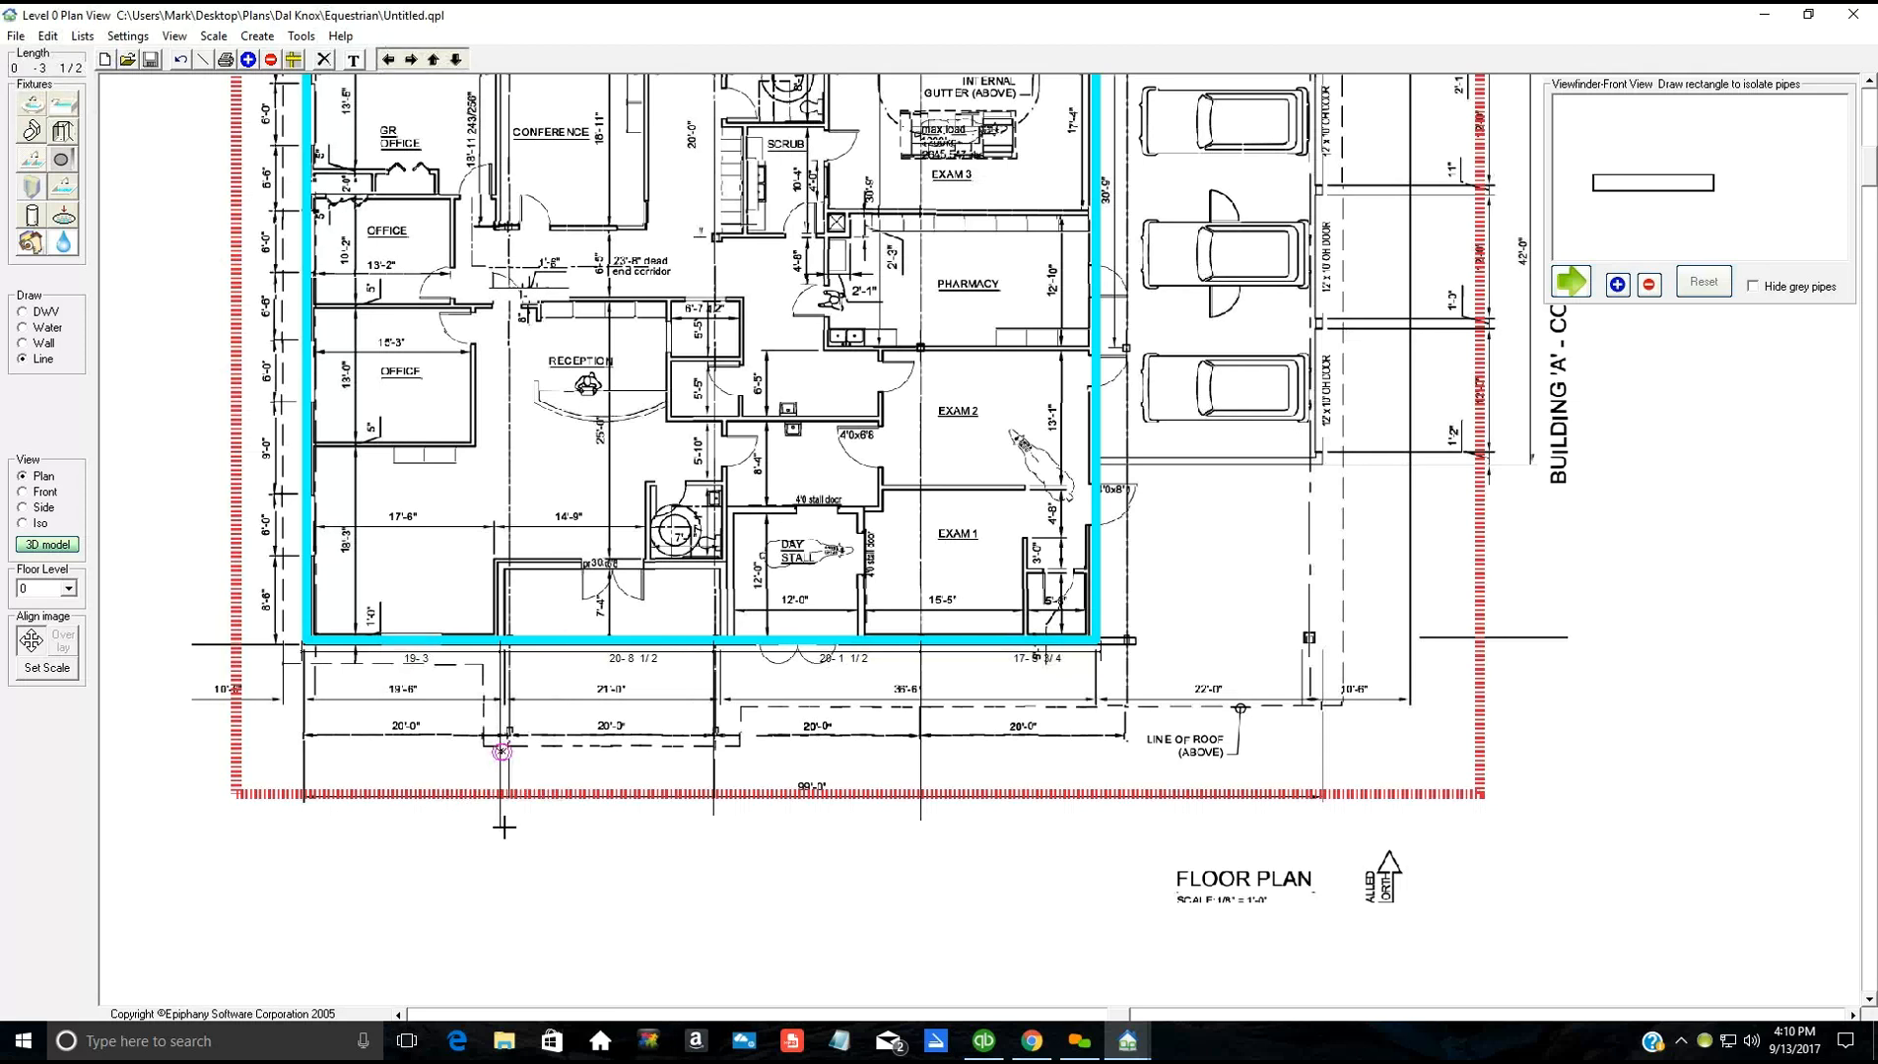
pyautogui.click(504, 714)
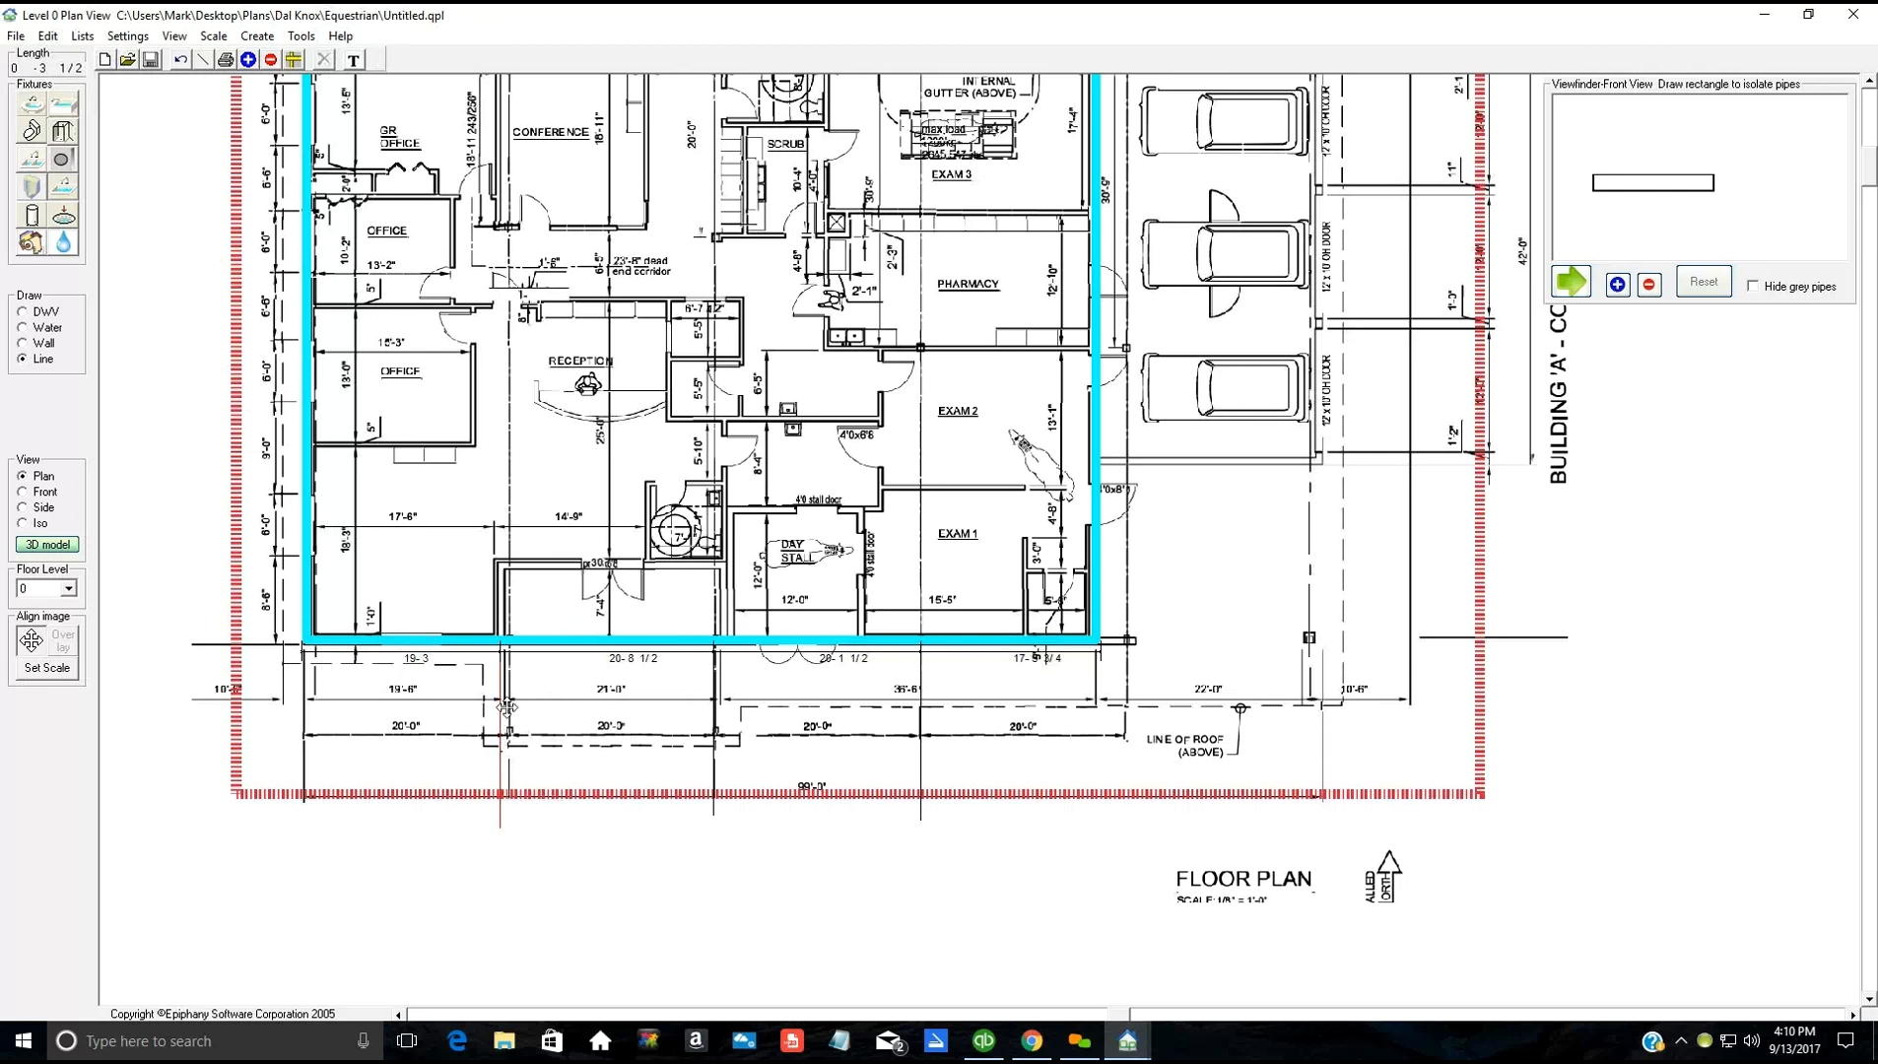
pyautogui.click(507, 707)
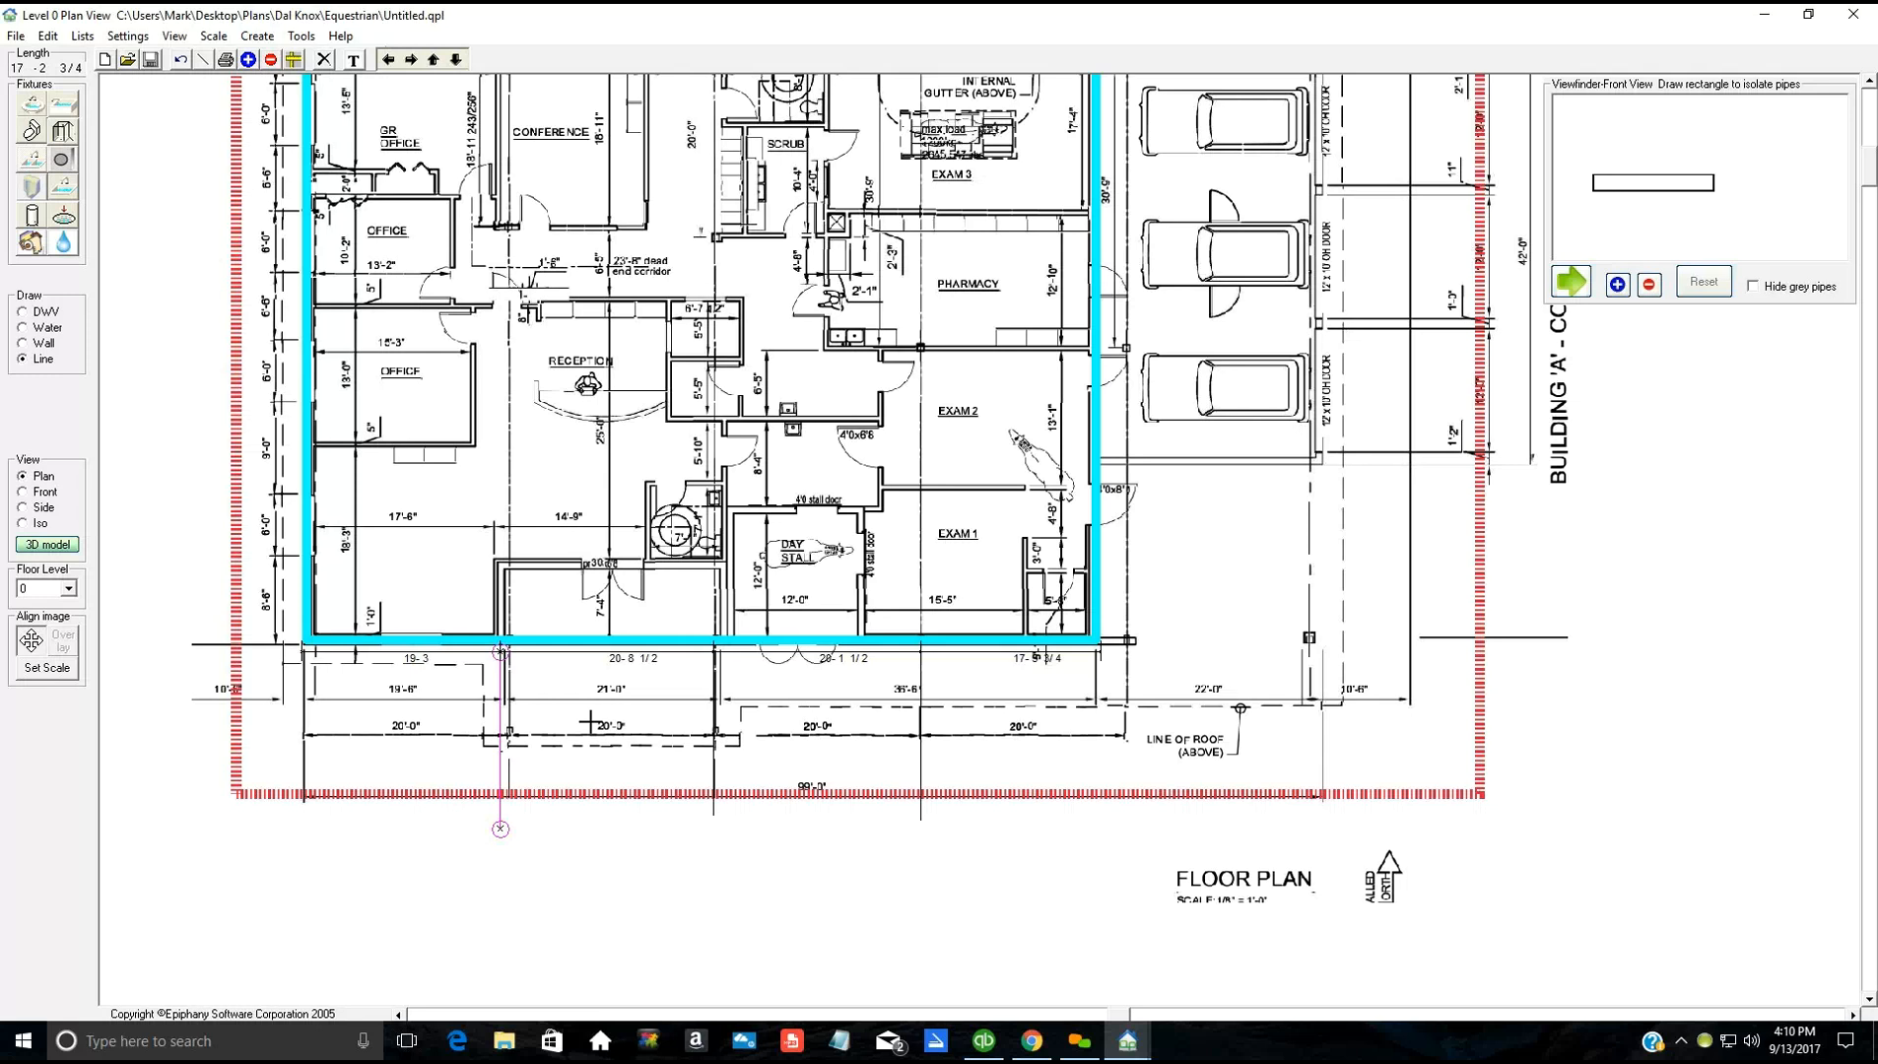
pyautogui.press('Right')
pyautogui.press('Right')
pyautogui.press('Right')
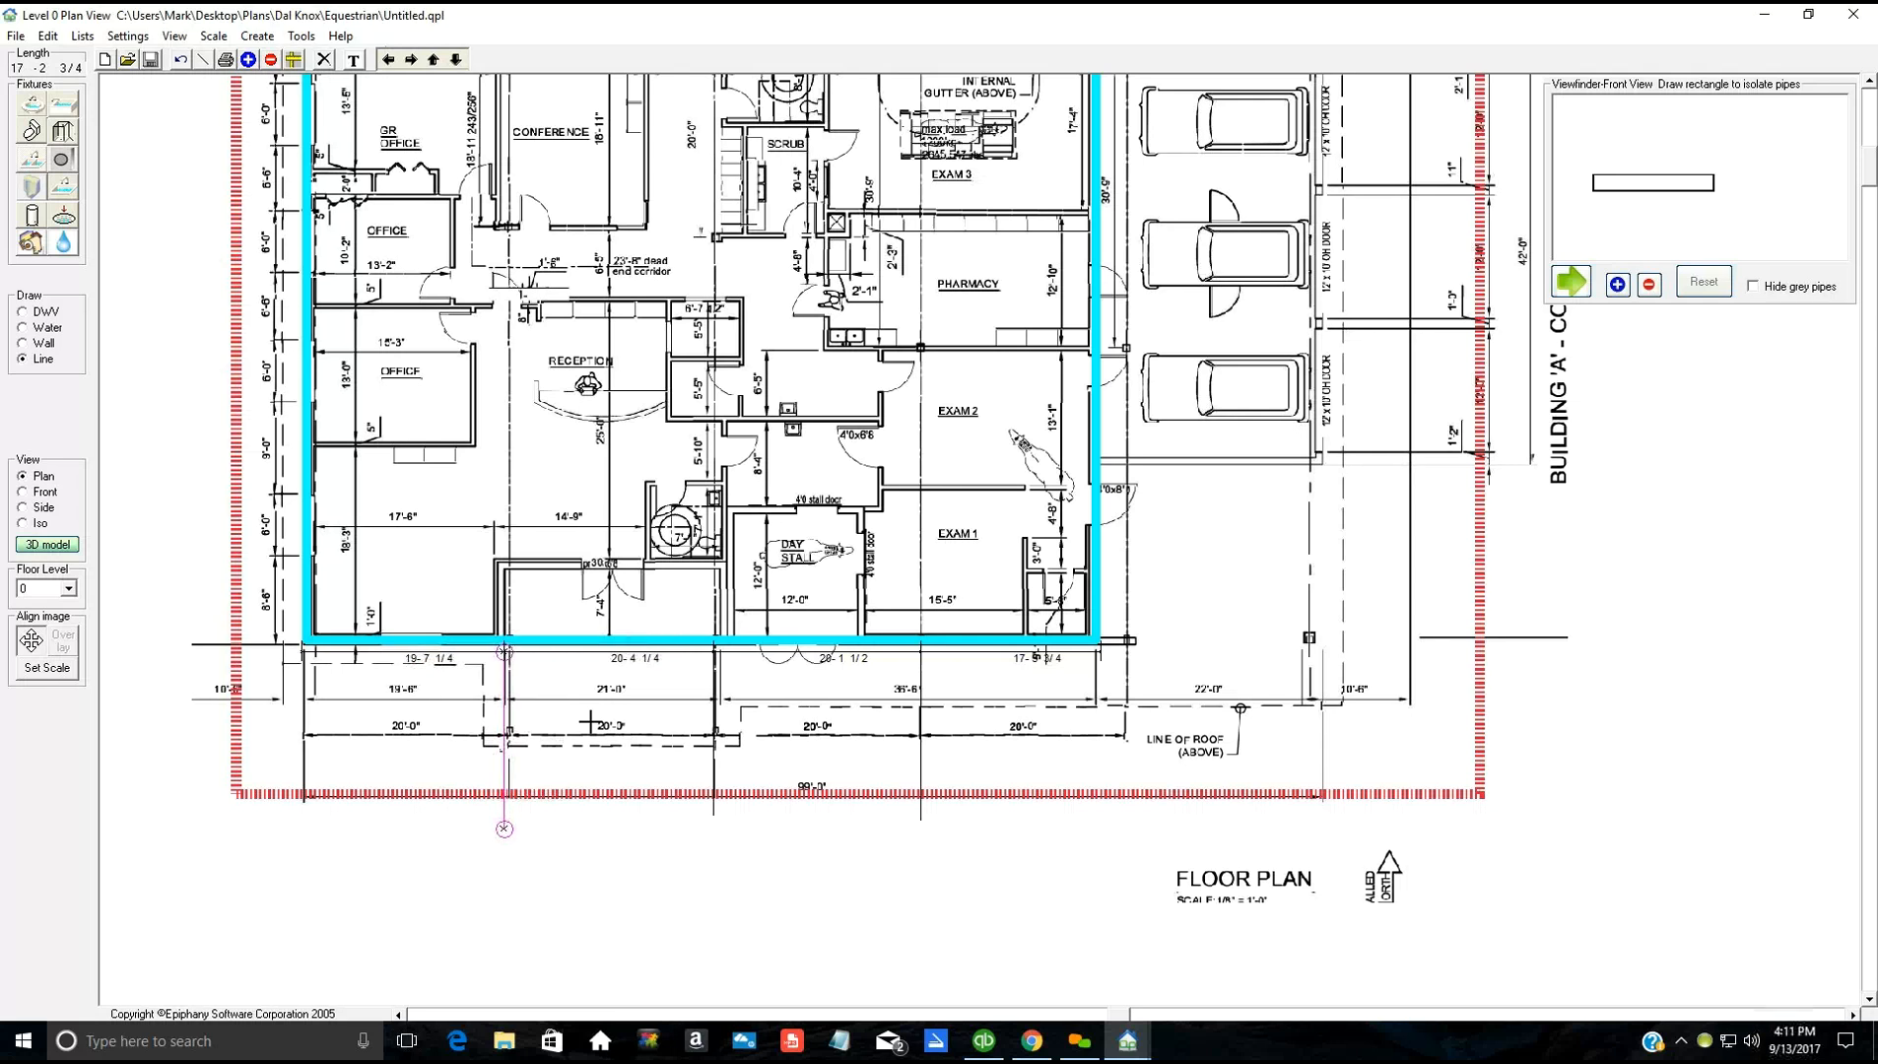
pyautogui.press('Right')
pyautogui.press('Right')
pyautogui.press('Right')
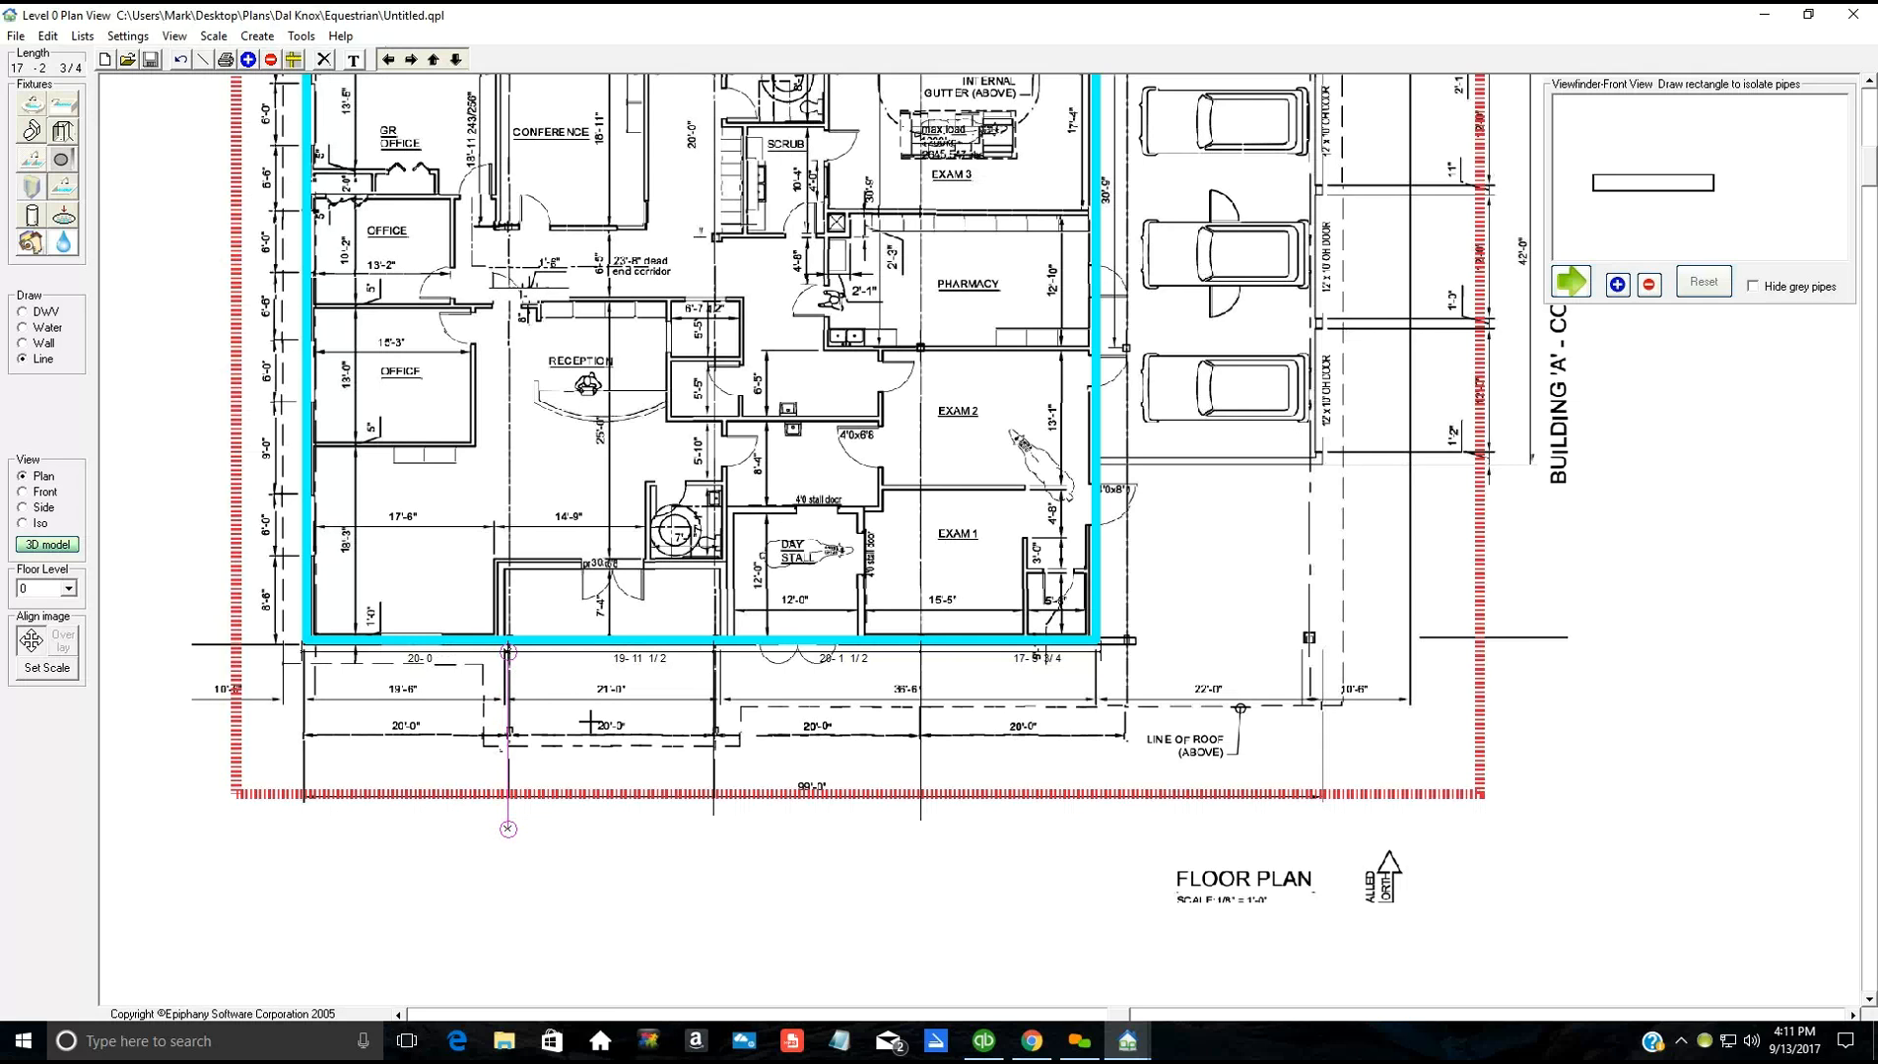
pyautogui.click(702, 722)
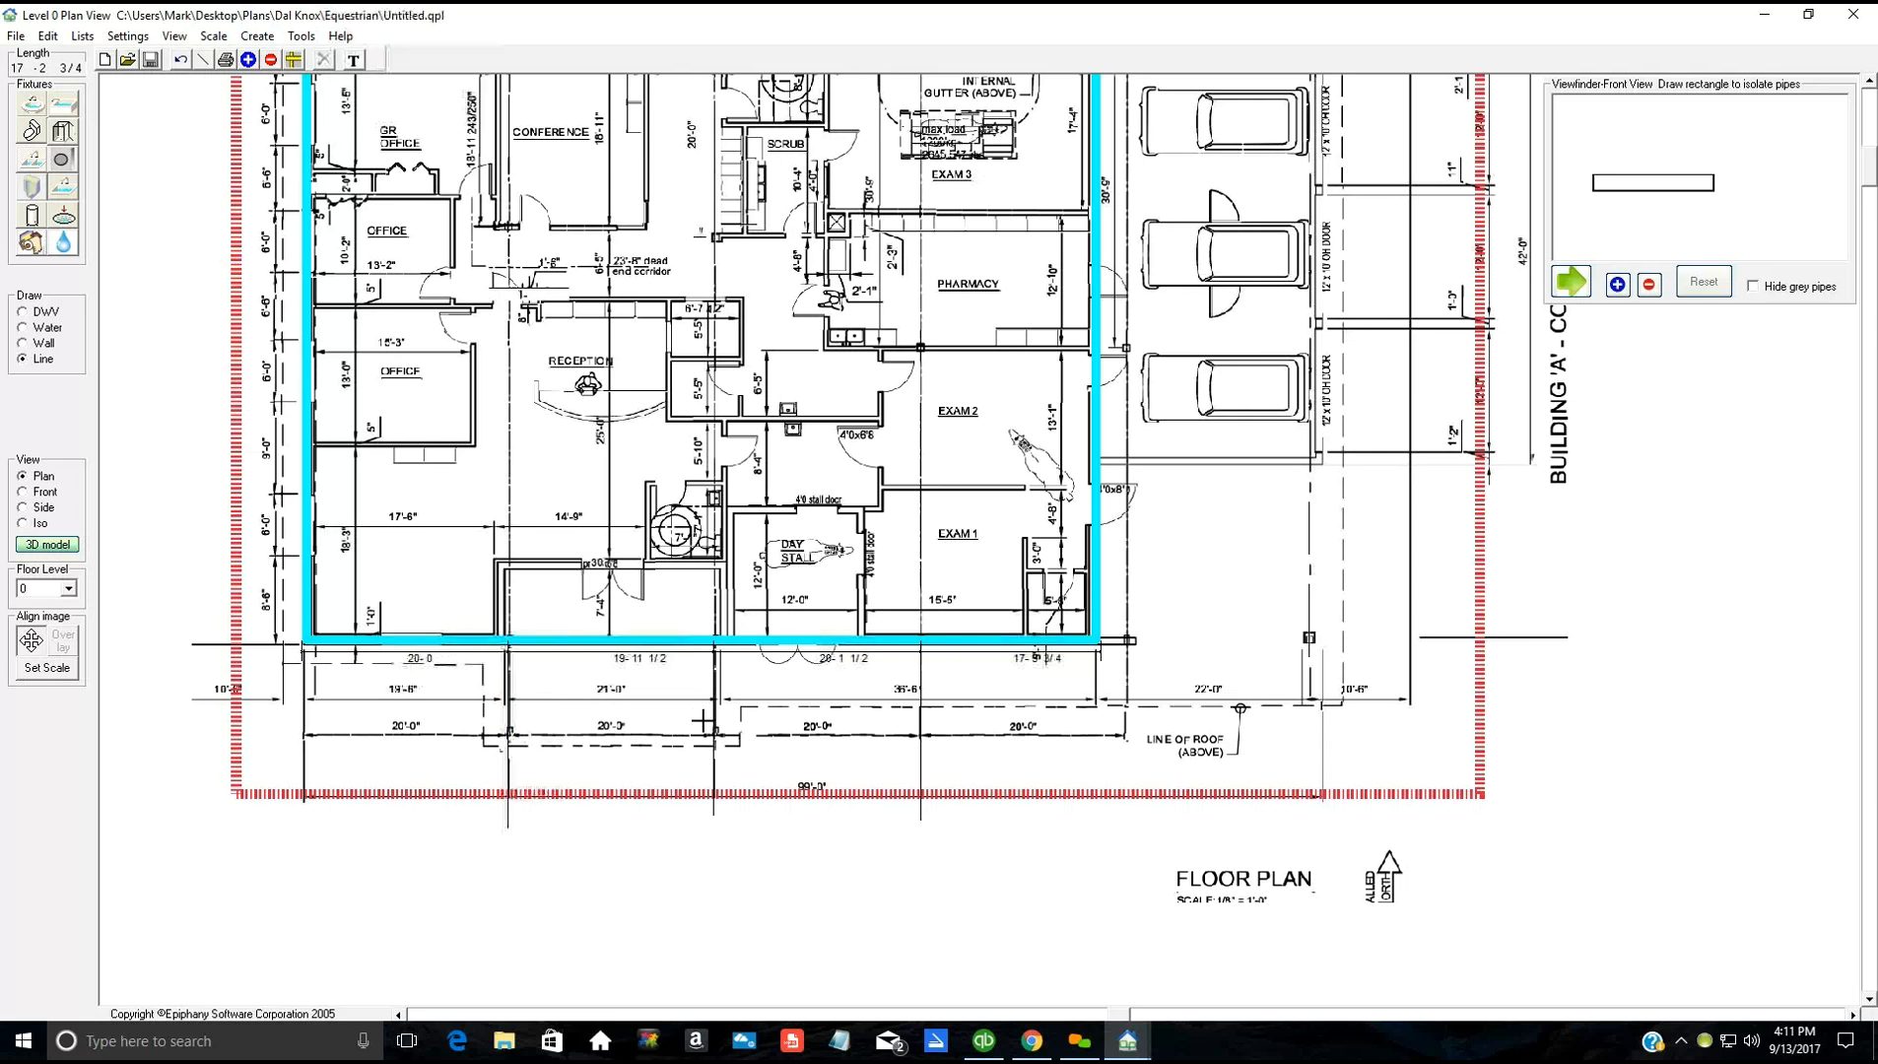
# Step: Adjust the middle vertical line's horizontal position until the second dimension segment is 20 ft 0 in
pyautogui.click(720, 675)
pyautogui.click(712, 710)
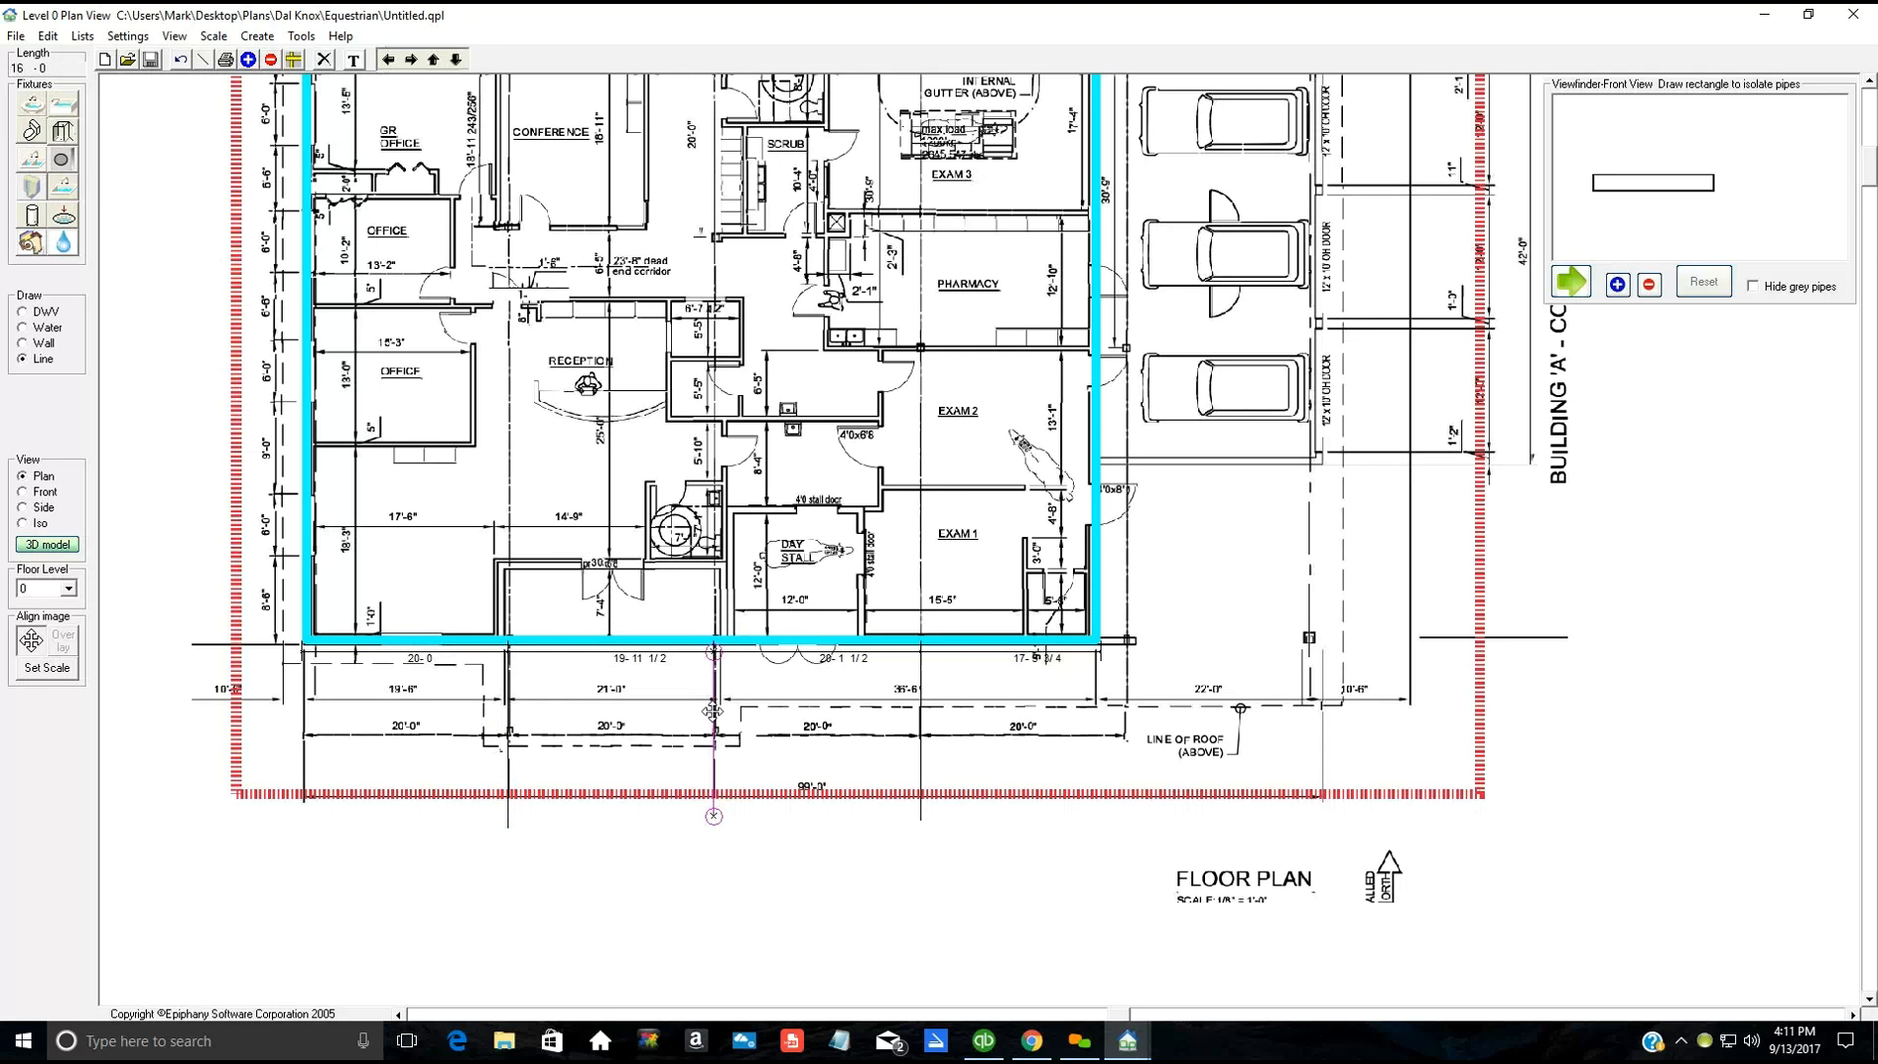
pyautogui.moveTo(714, 711); pyautogui.dragTo(715, 709)
pyautogui.press('Right')
pyautogui.press('Right')
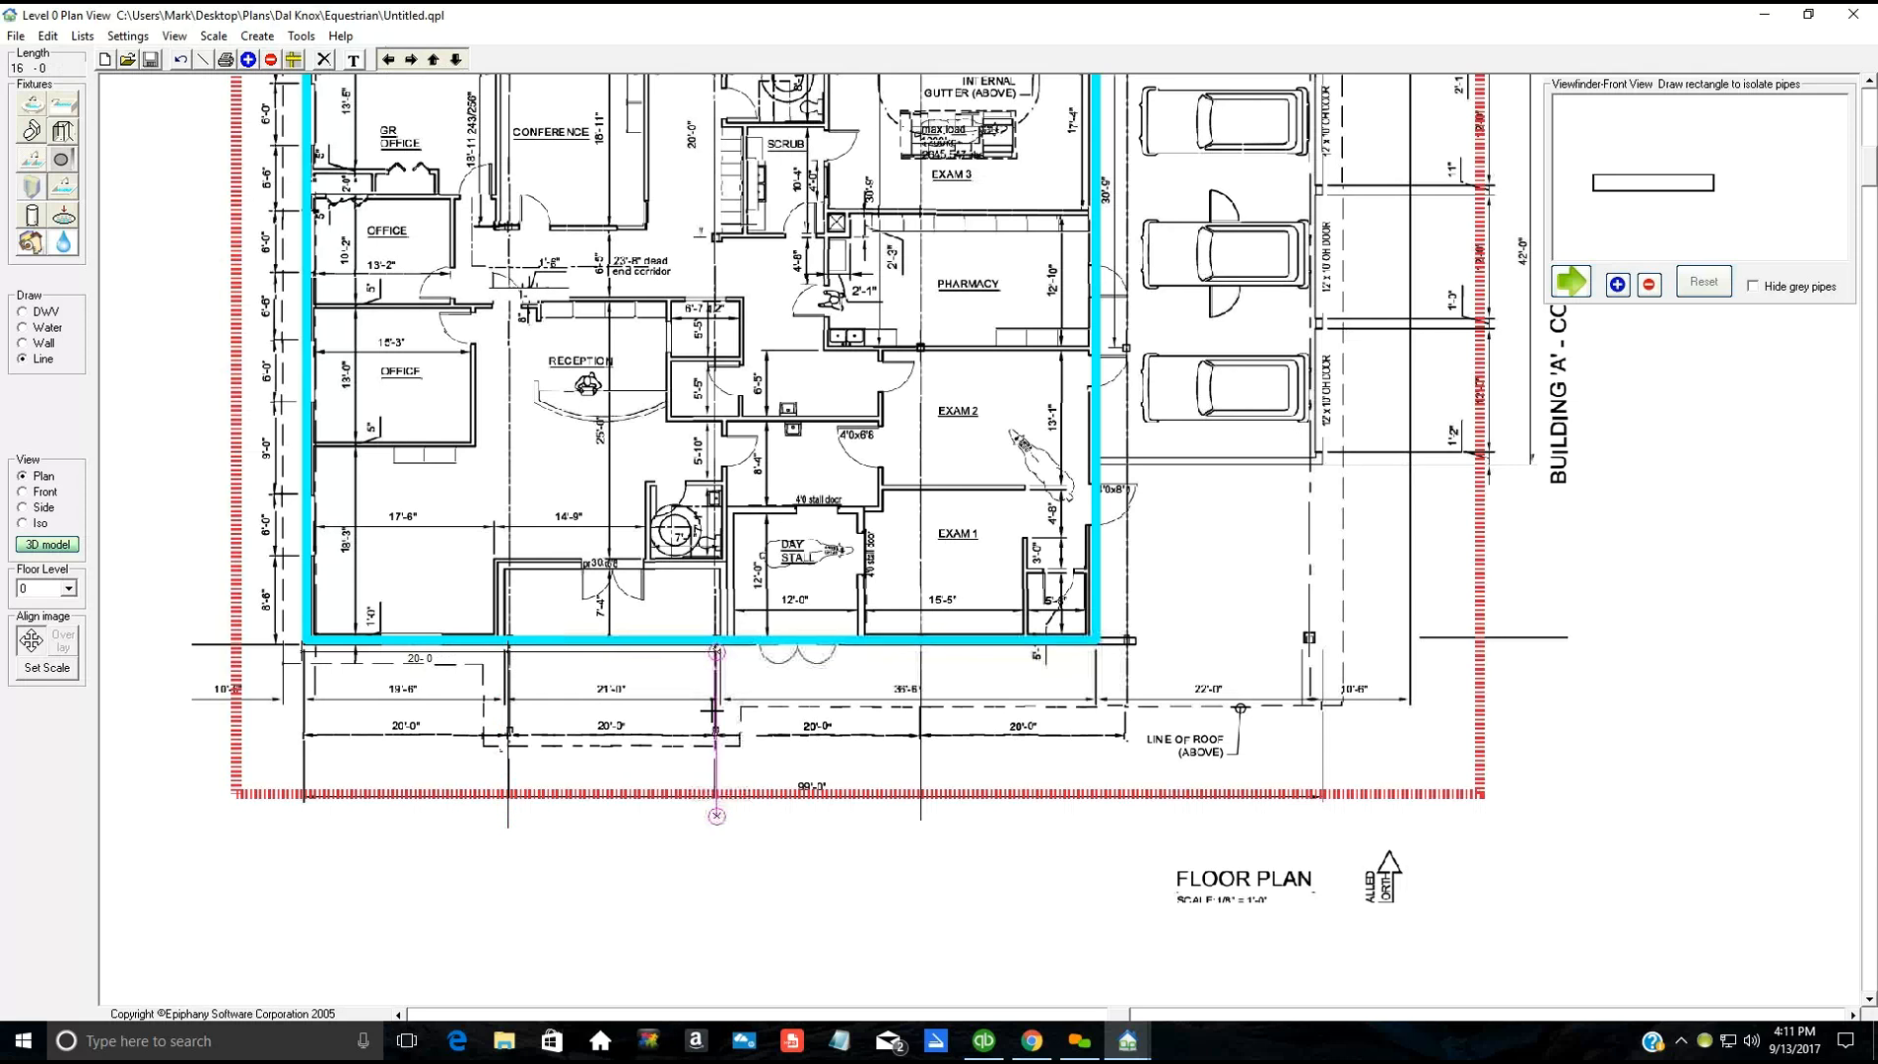
pyautogui.press('Right')
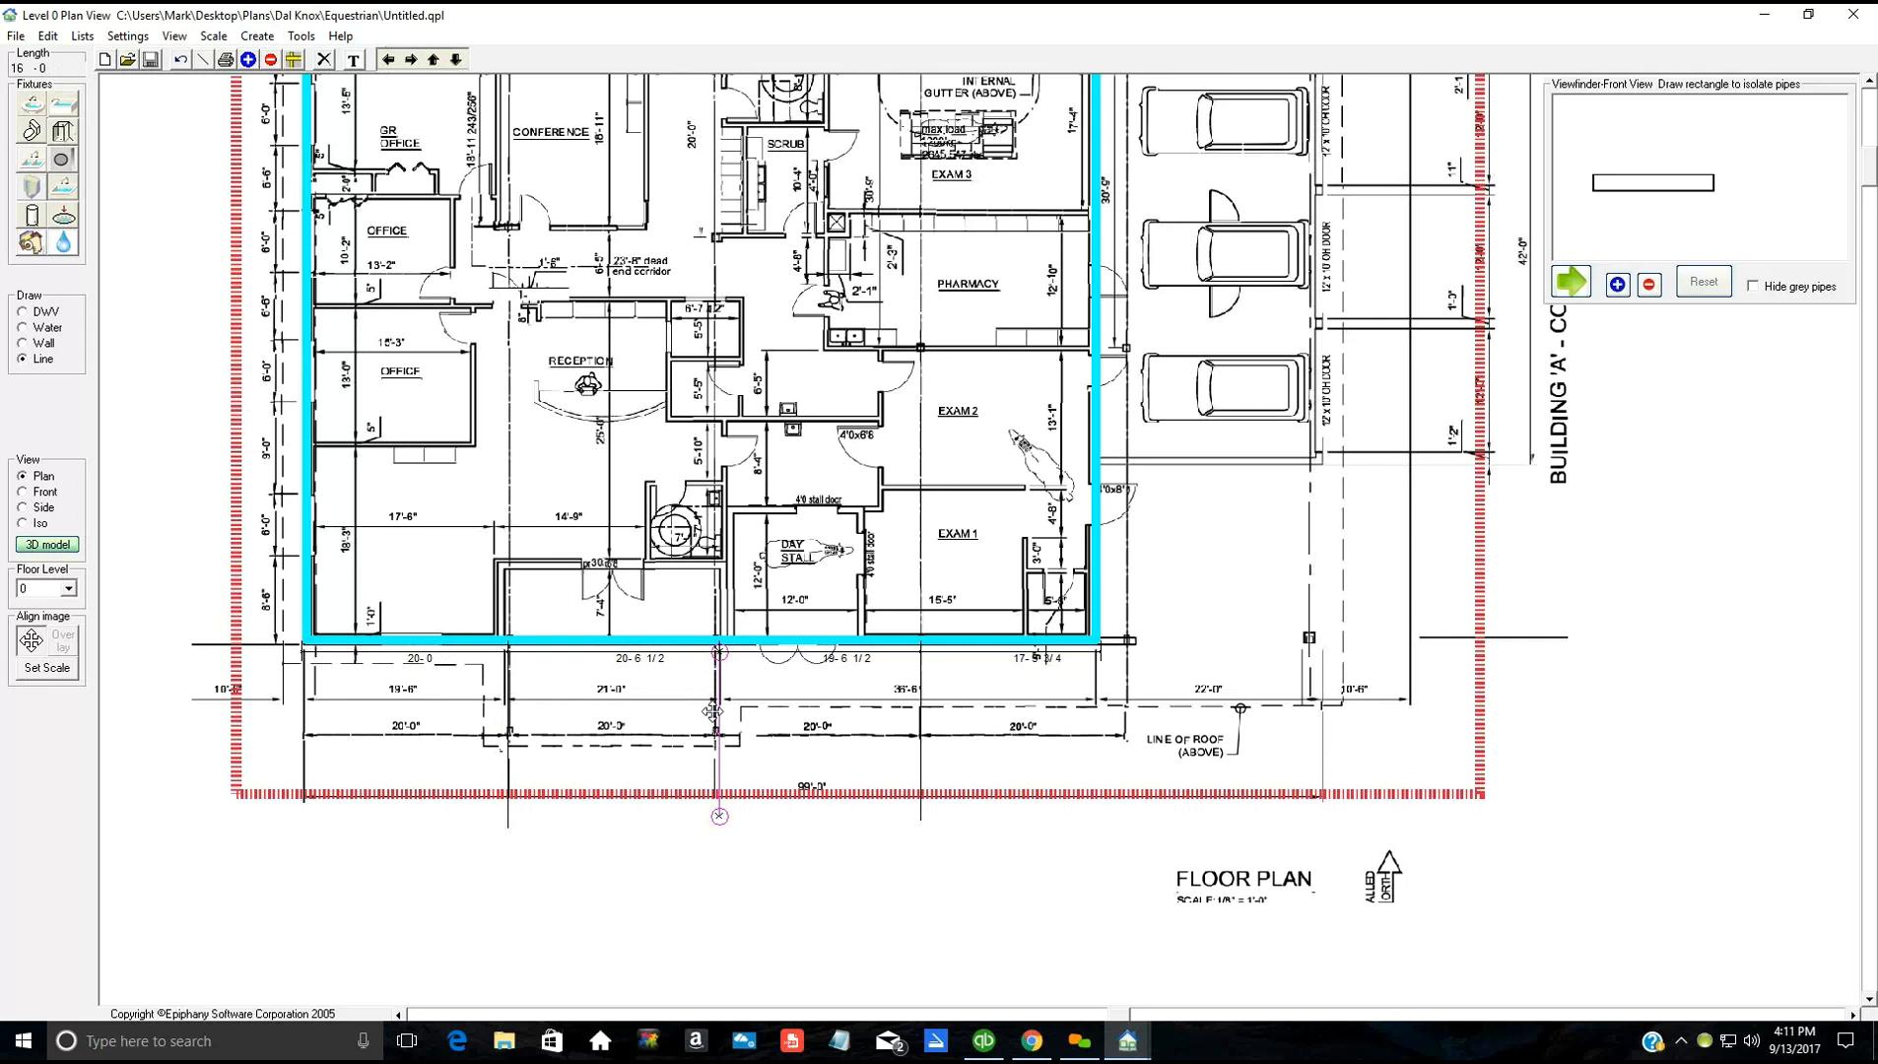
pyautogui.press('Left')
pyautogui.press('Left')
pyautogui.press('Left')
pyautogui.press('Left')
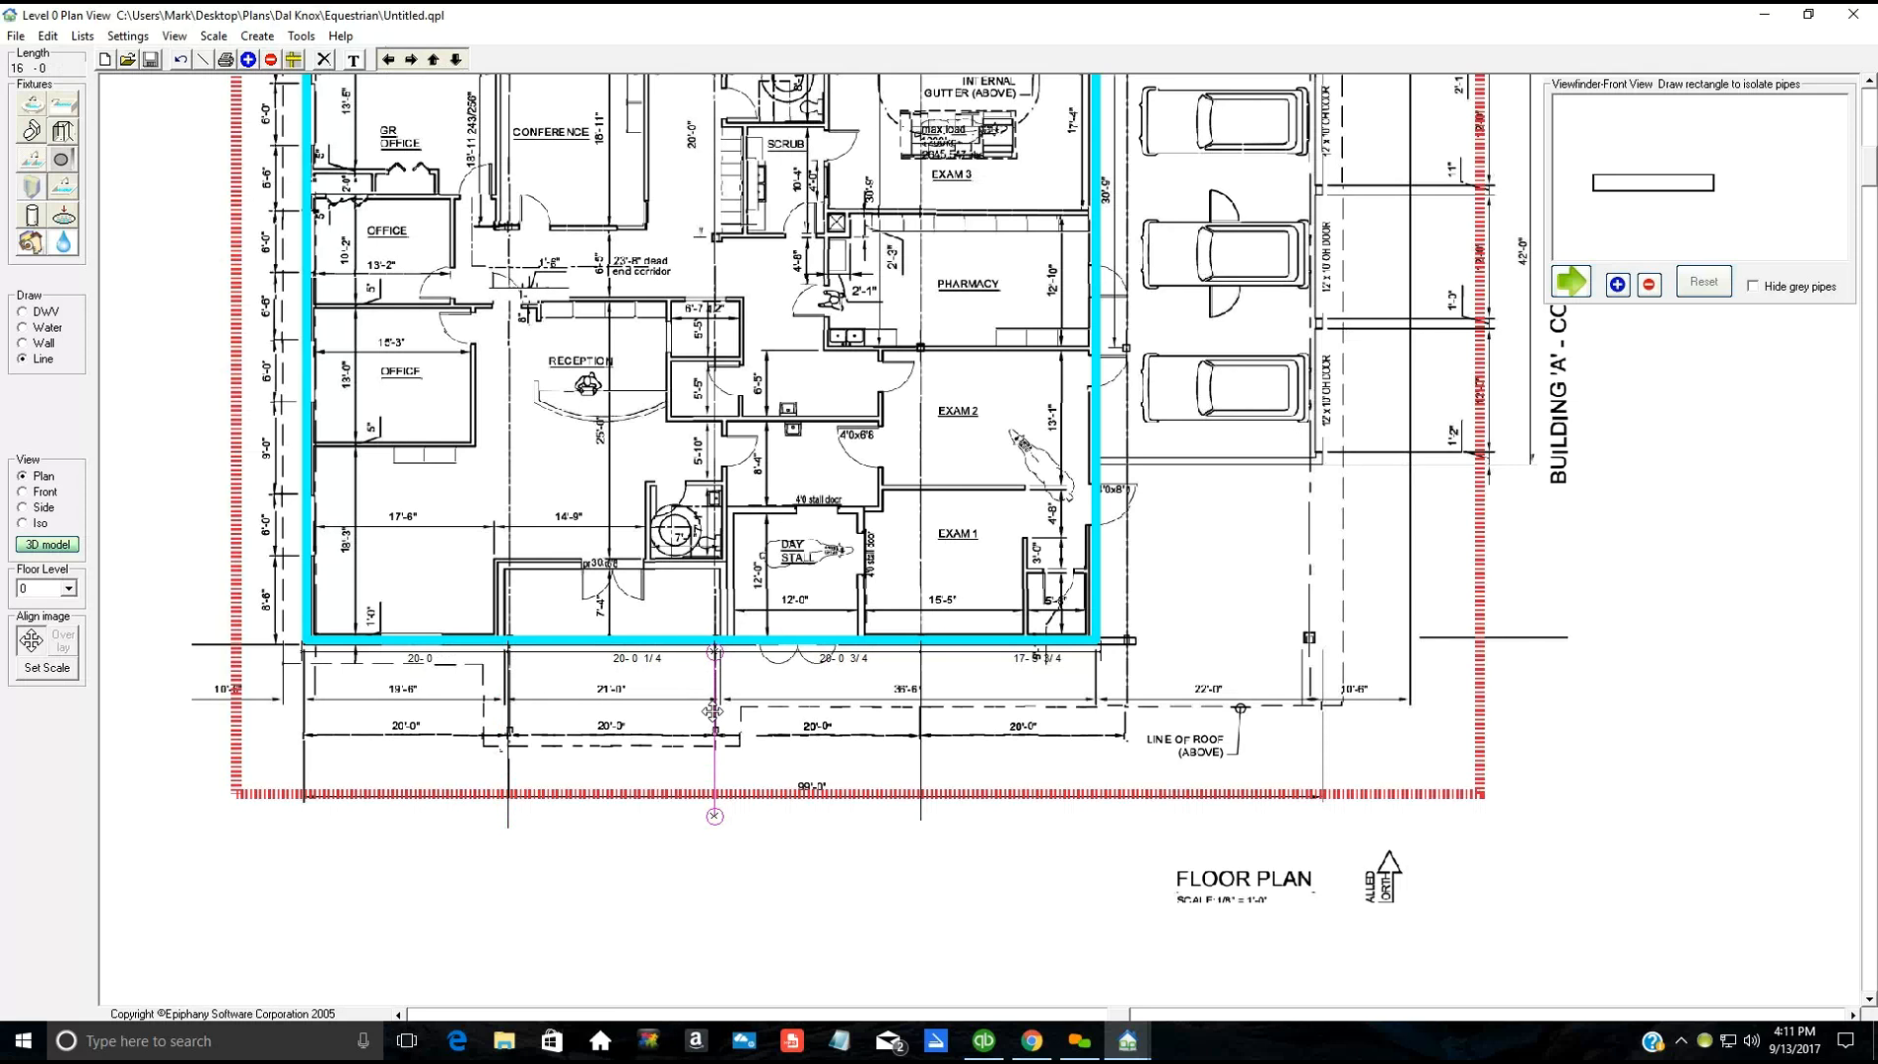
pyautogui.press('Left')
pyautogui.click(712, 712)
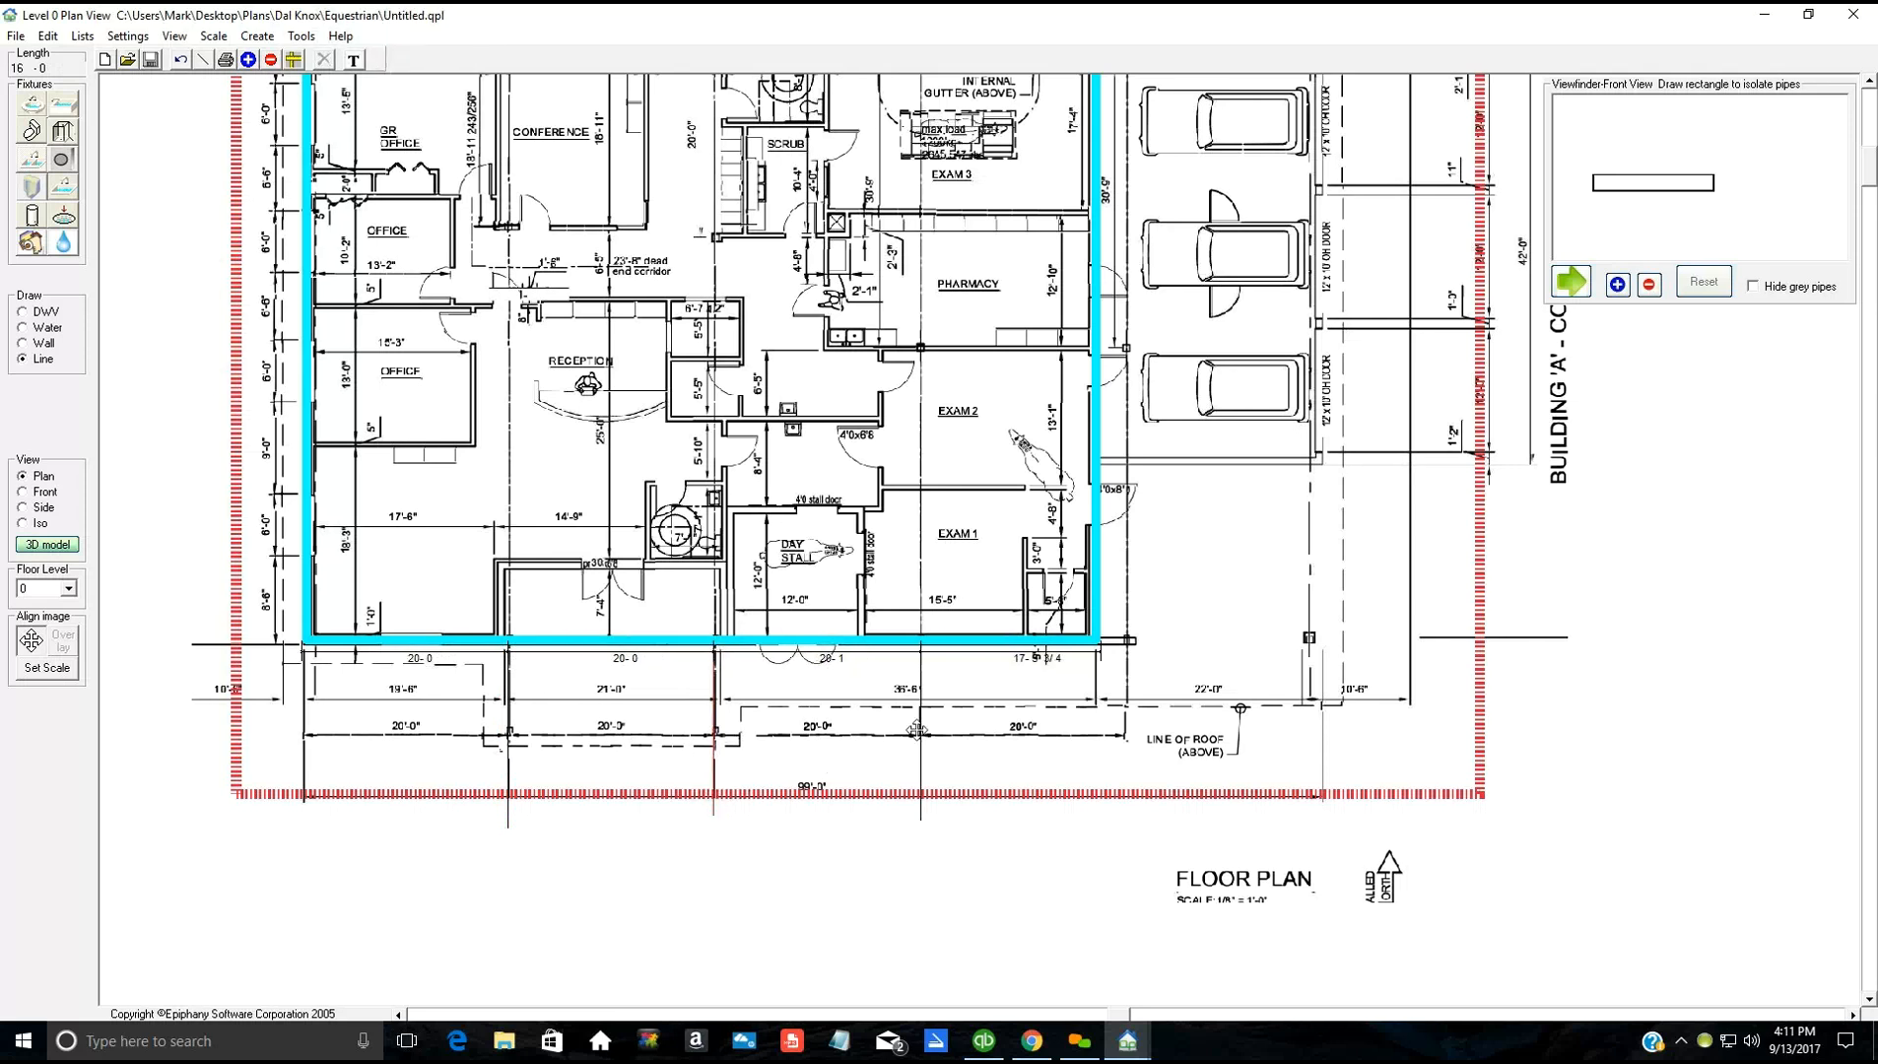
# Step: Shift the third vertical line slightly left so the third dimension segment is 20 ft 0 in
pyautogui.click(1049, 740)
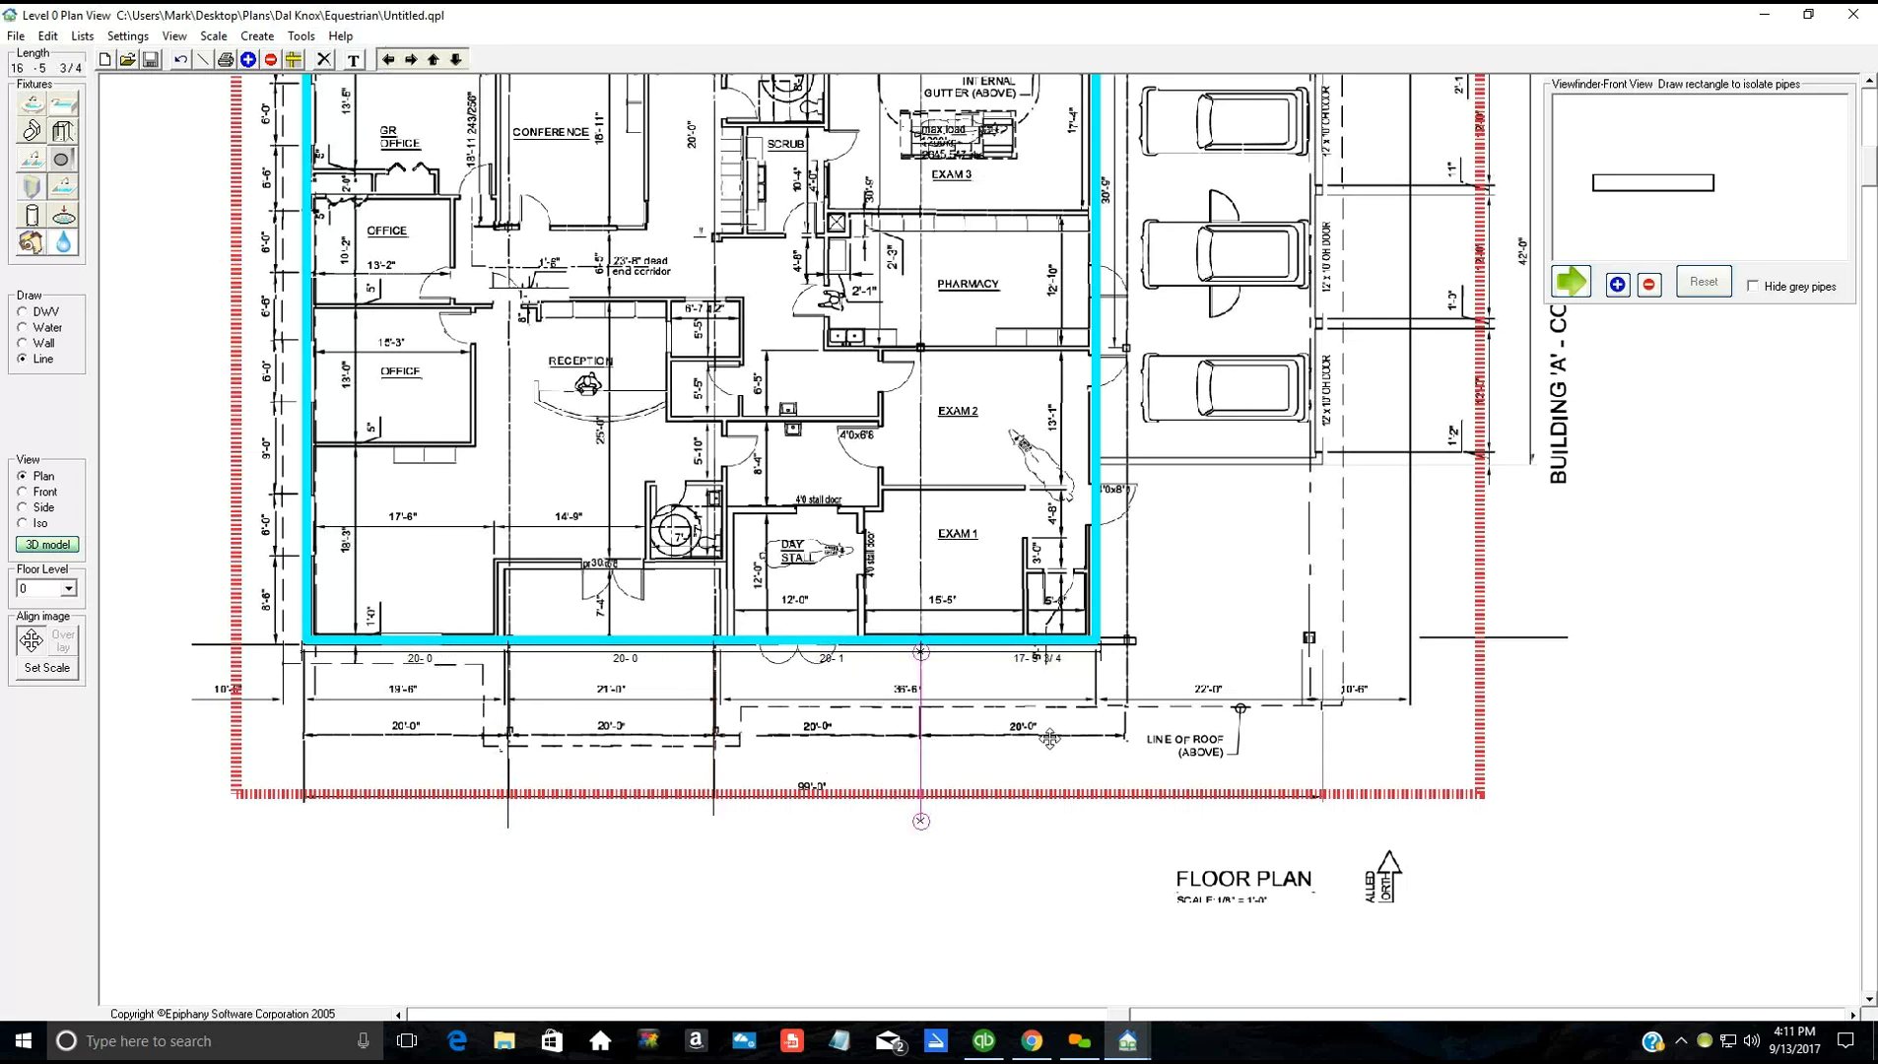
pyautogui.press('Left')
pyautogui.press('Left')
pyautogui.press('Left')
pyautogui.click(1221, 588)
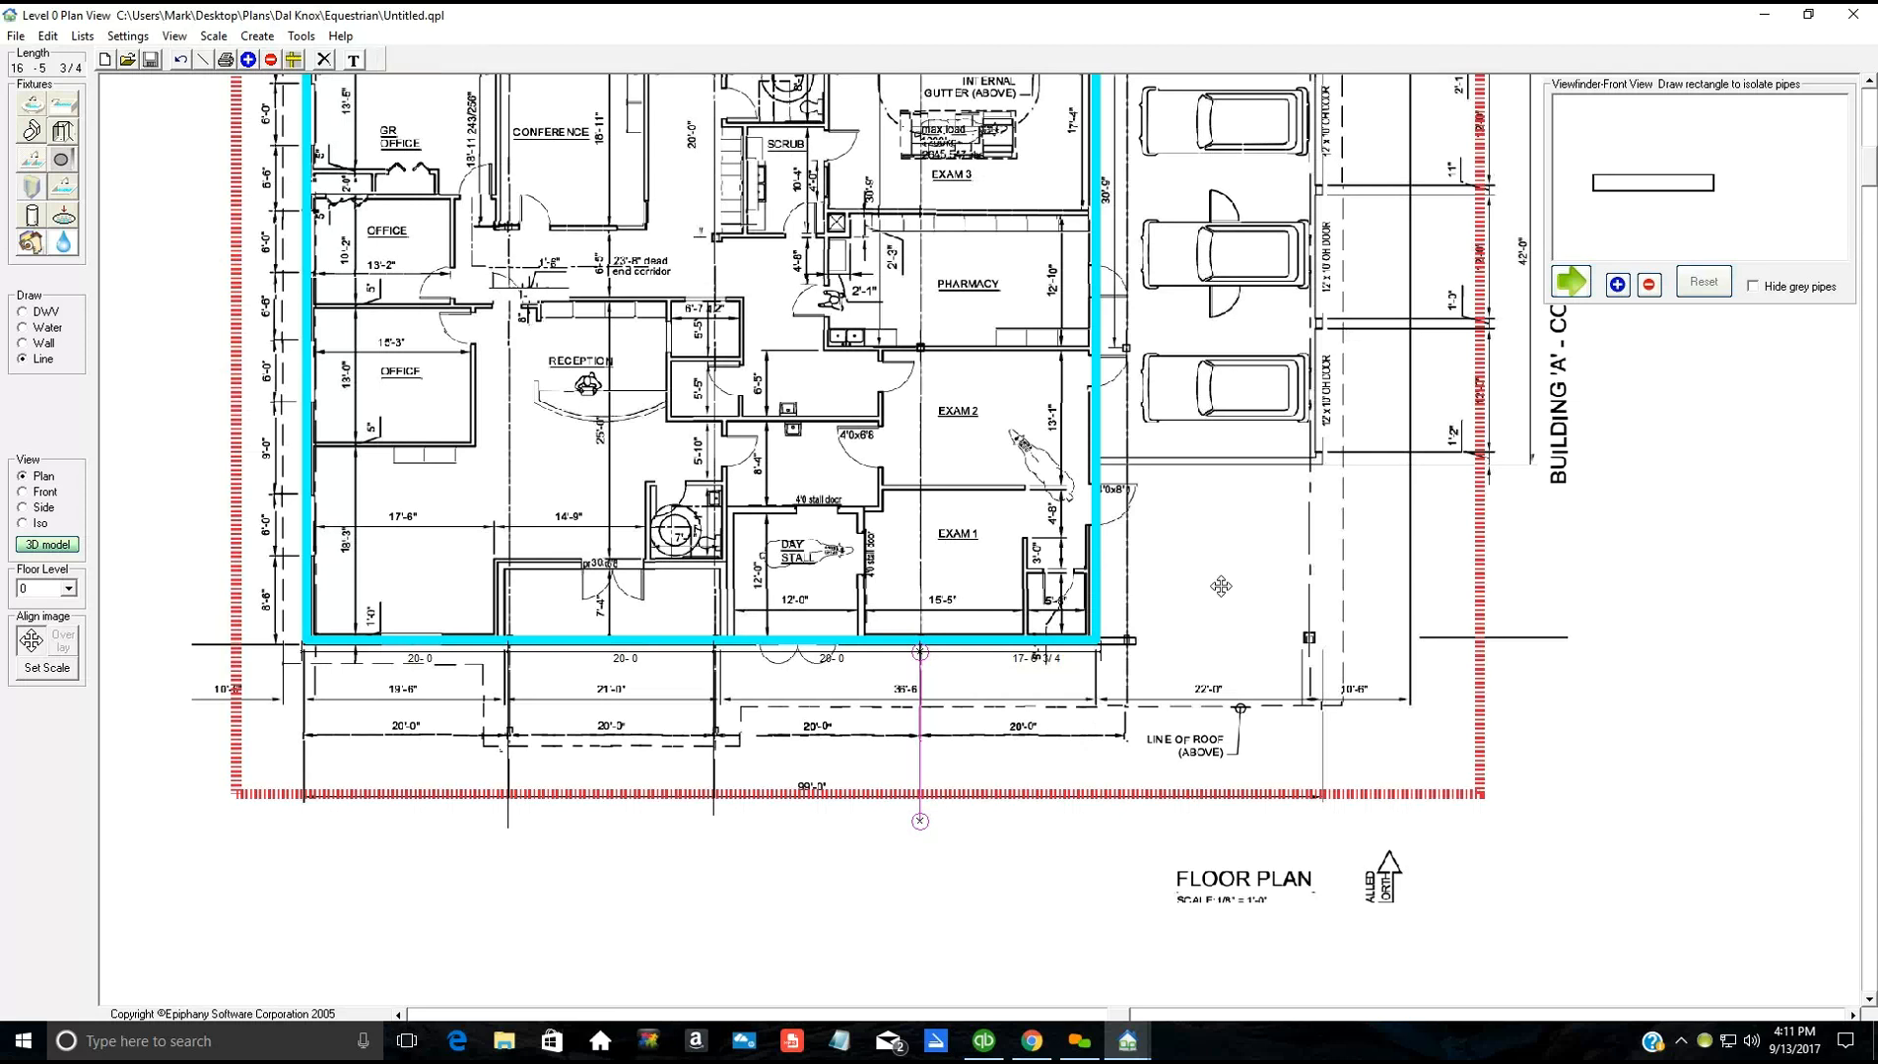
# Step: Nudge the right exterior wall inward until the last dimension segment below the bottom wall is about 17 ft 2 in
pyautogui.click(1095, 586)
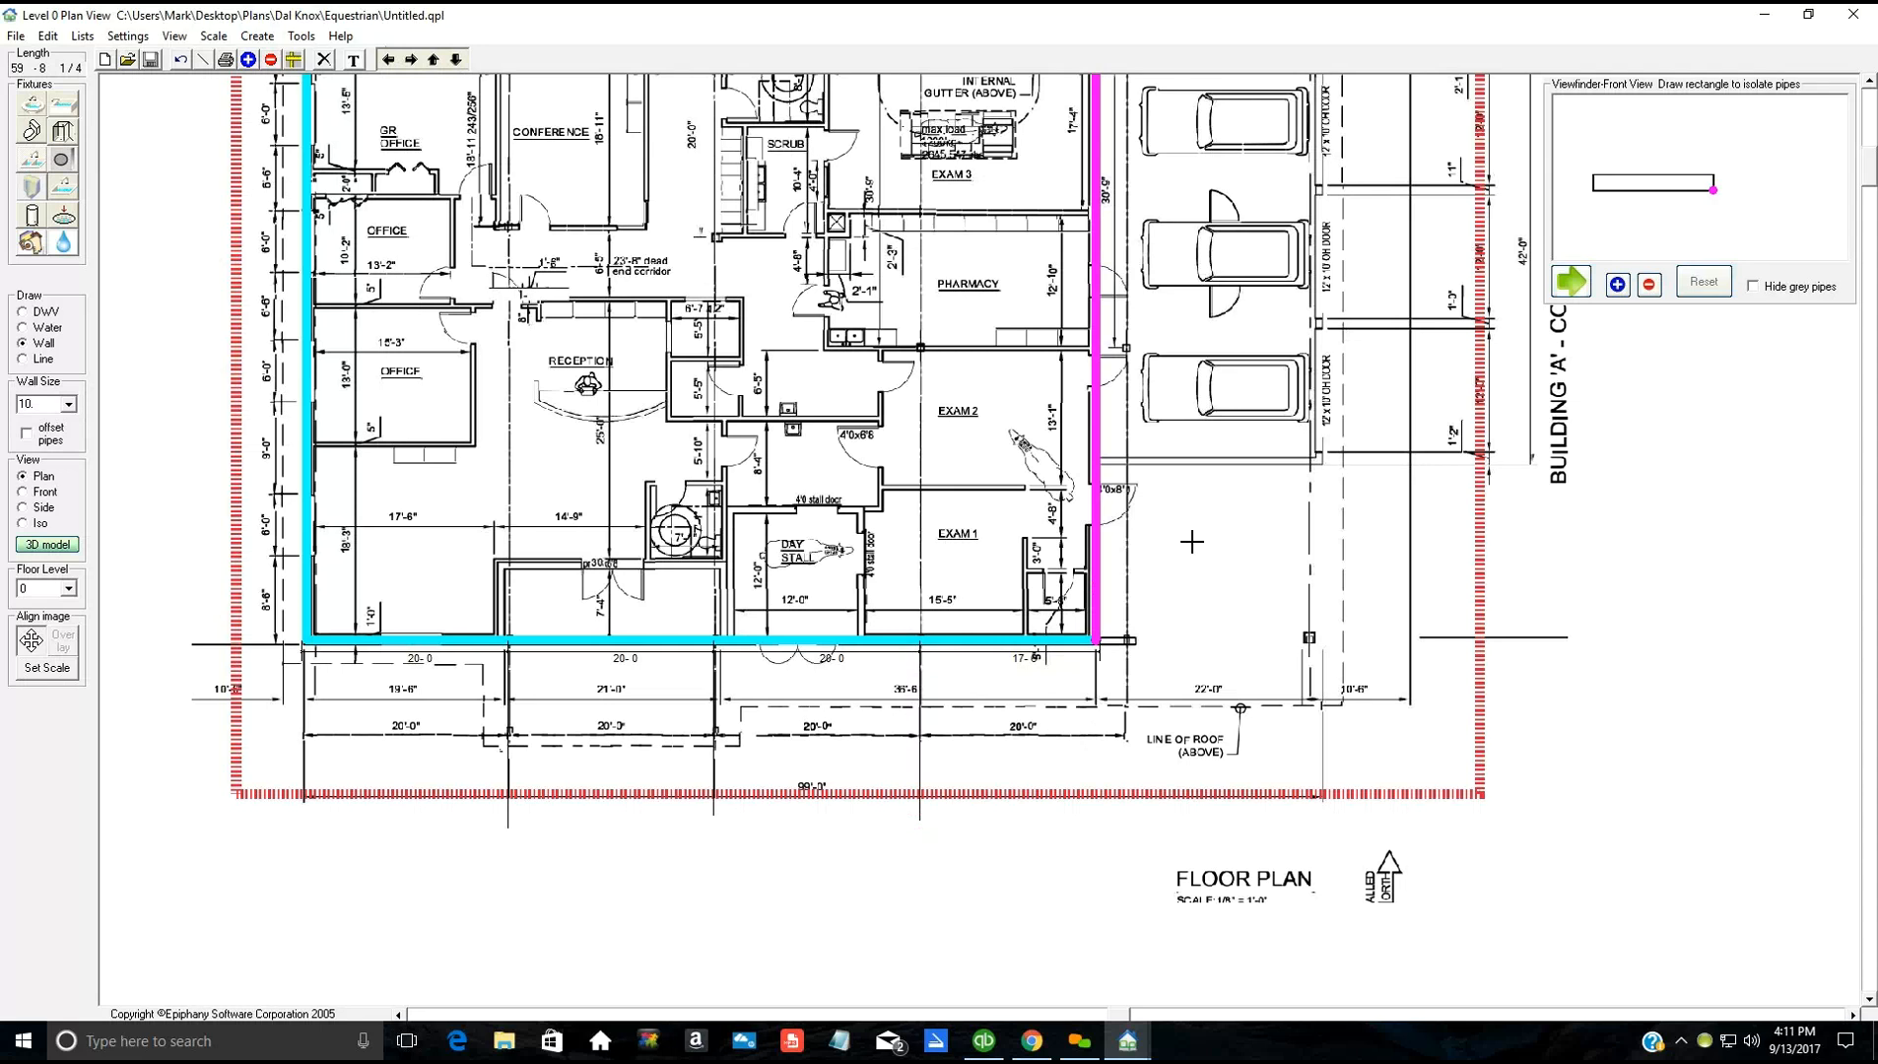
pyautogui.press('Left')
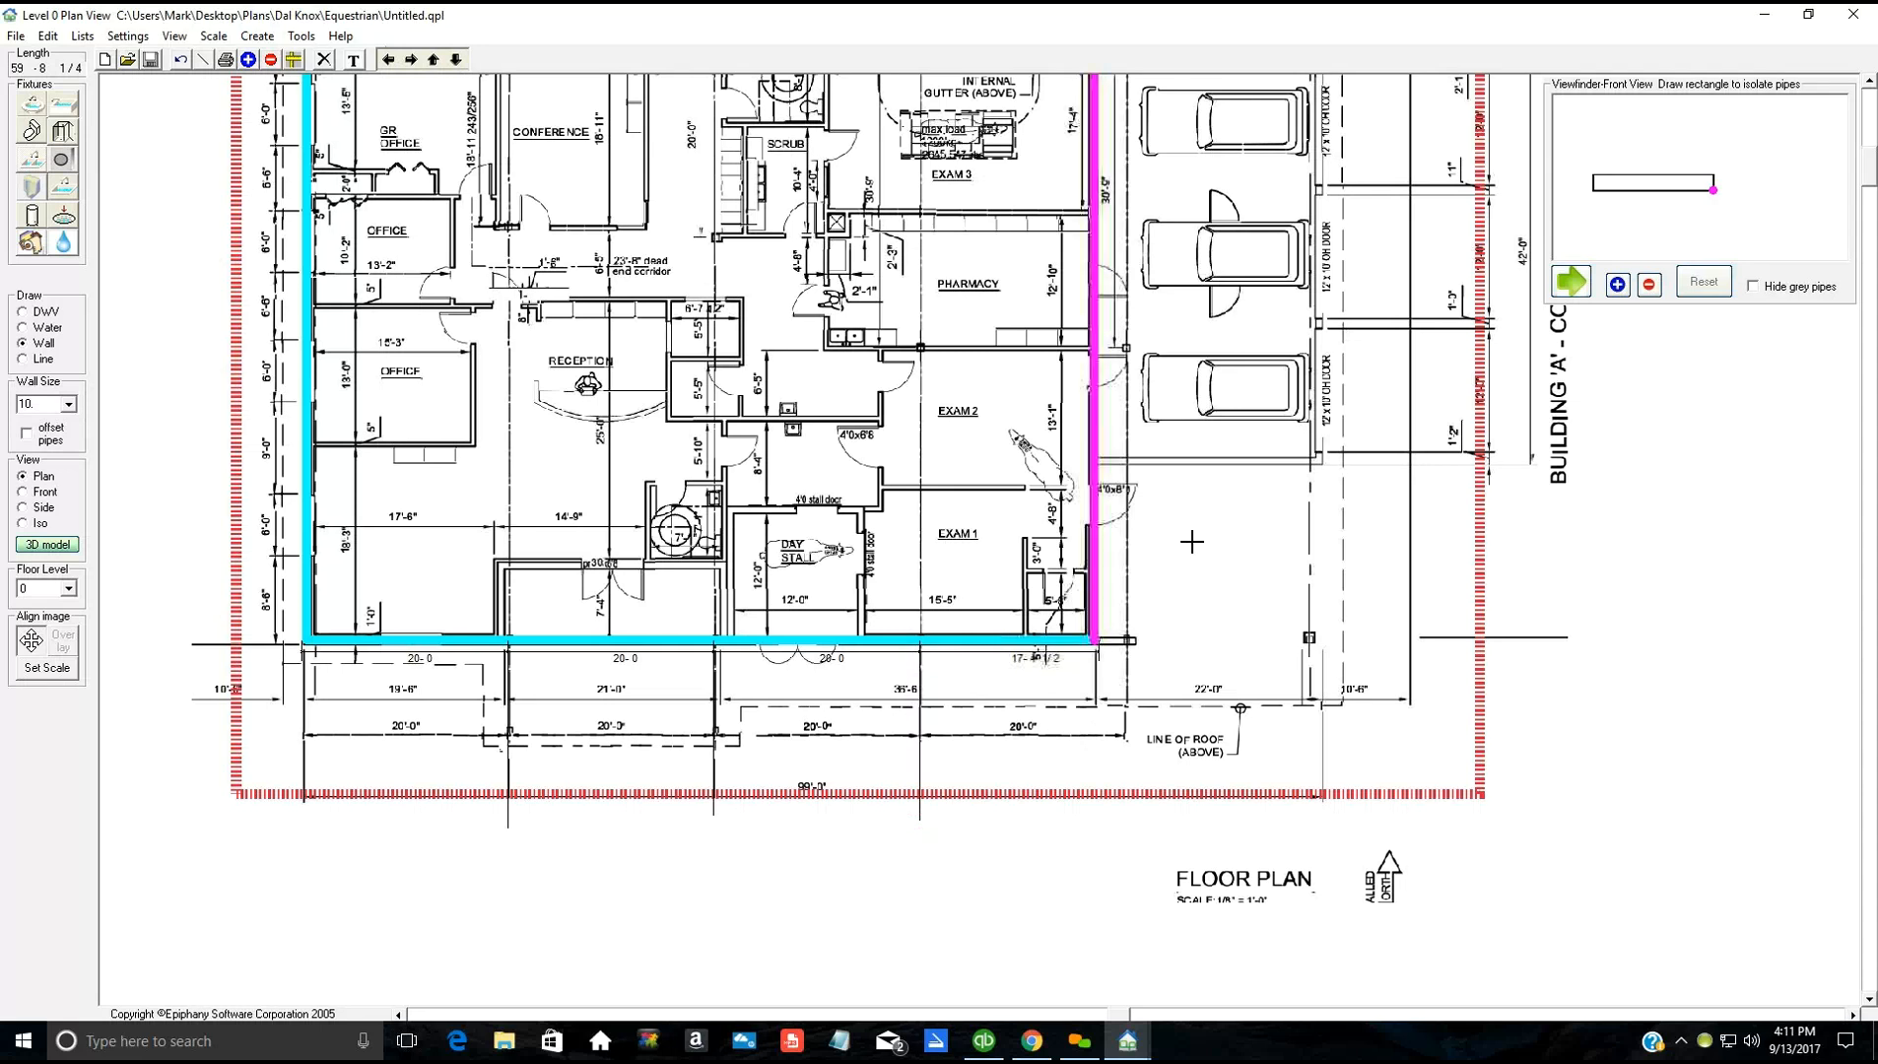
pyautogui.press('Left')
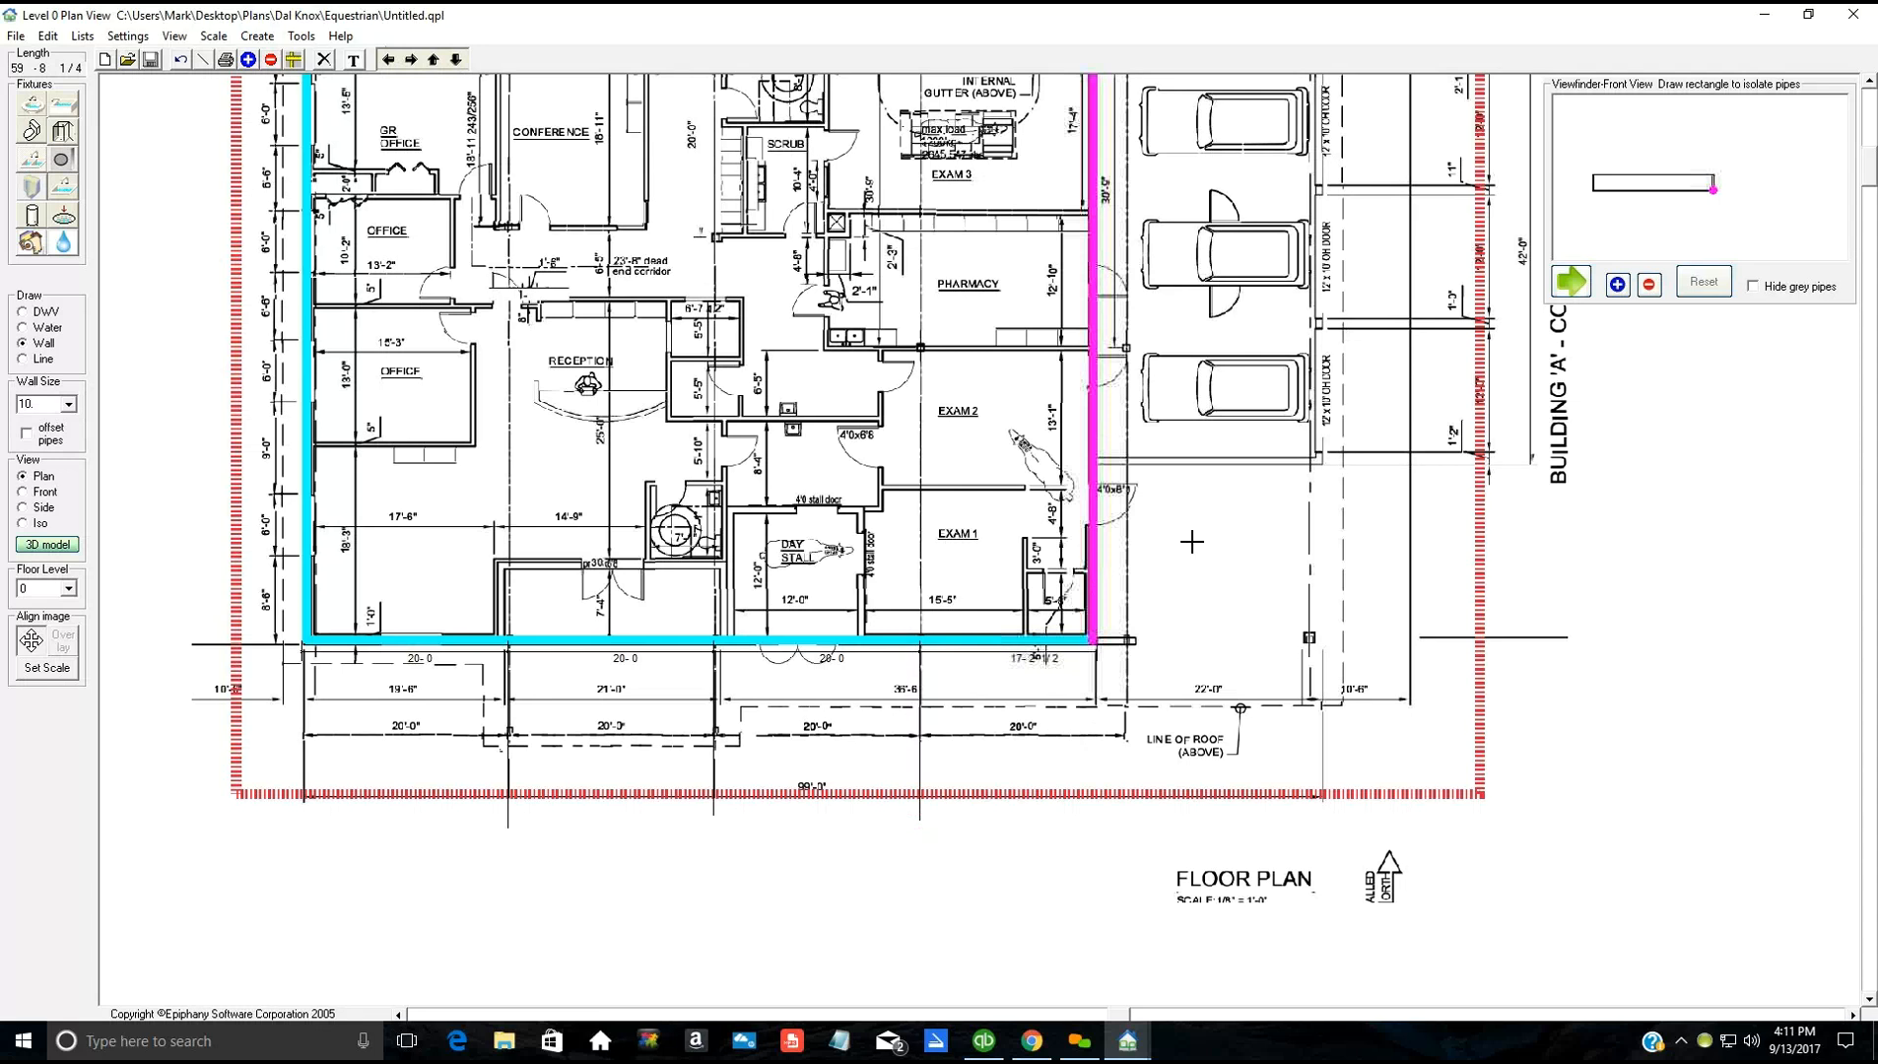
pyautogui.press('Right')
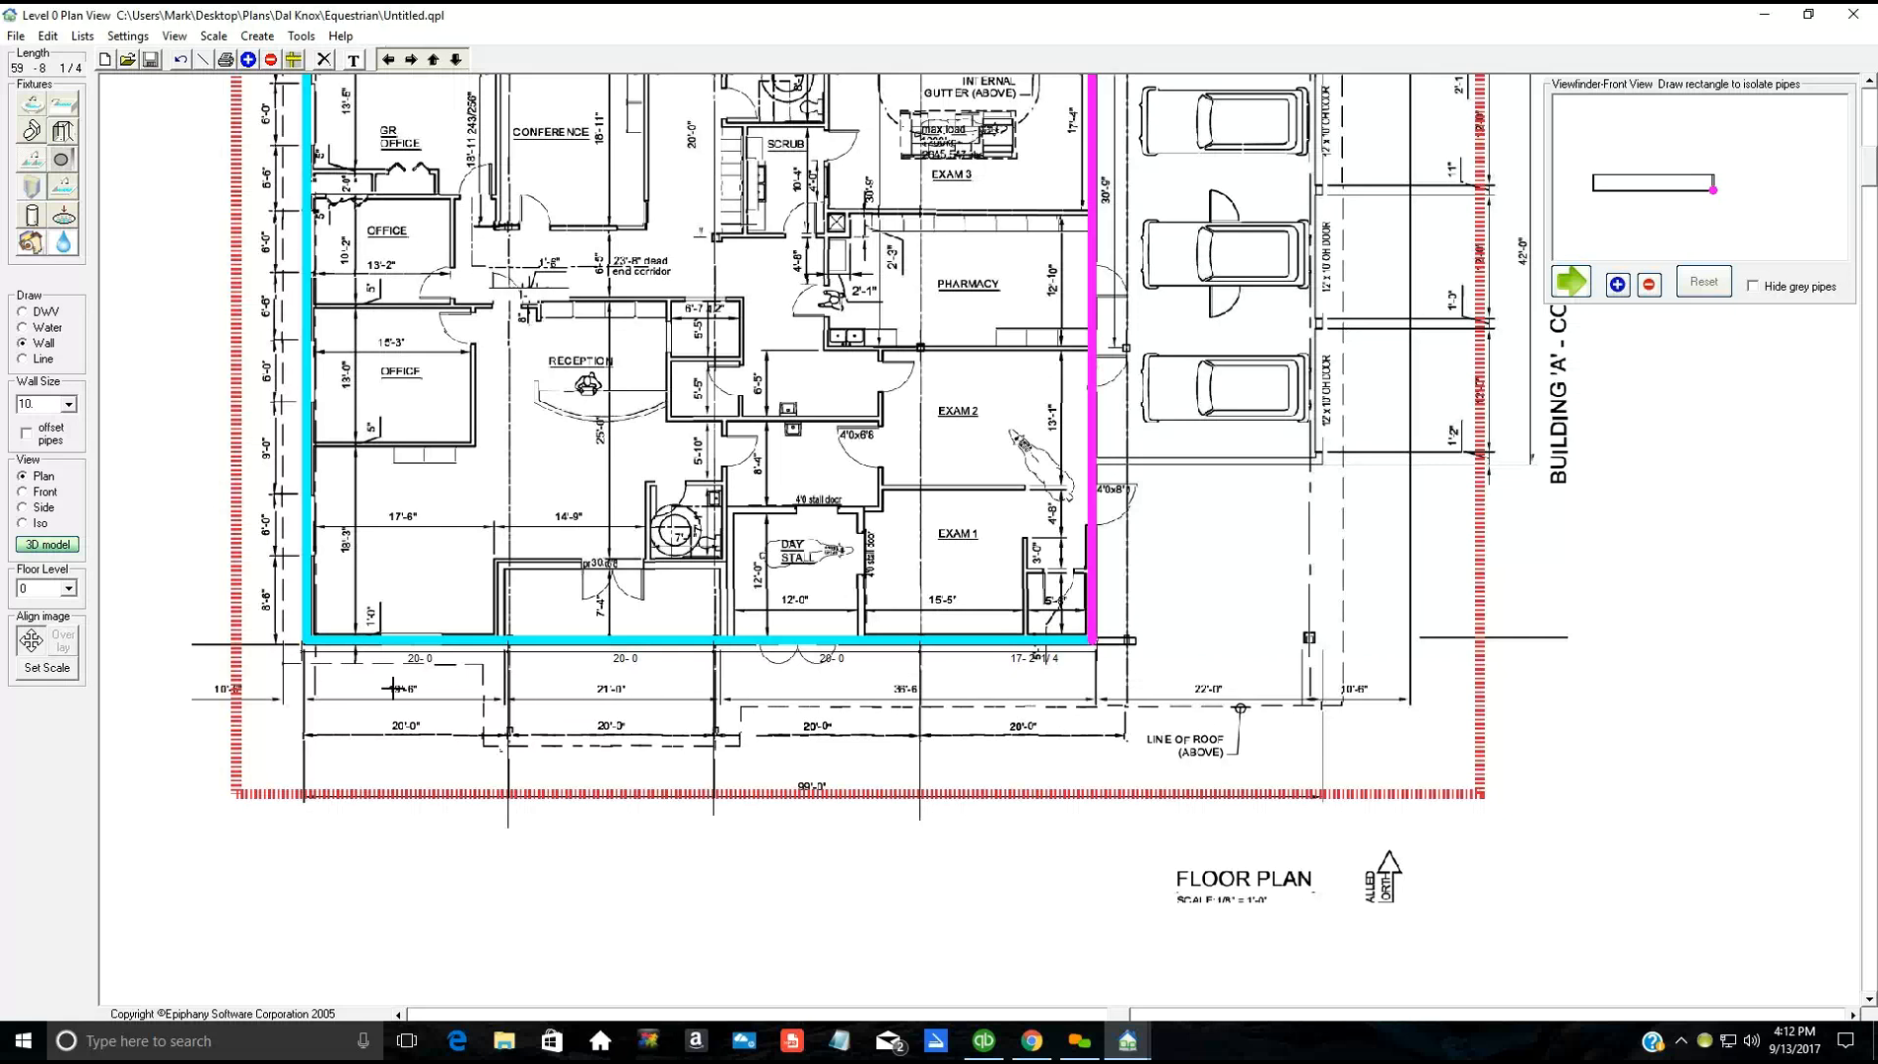
pyautogui.click(513, 680)
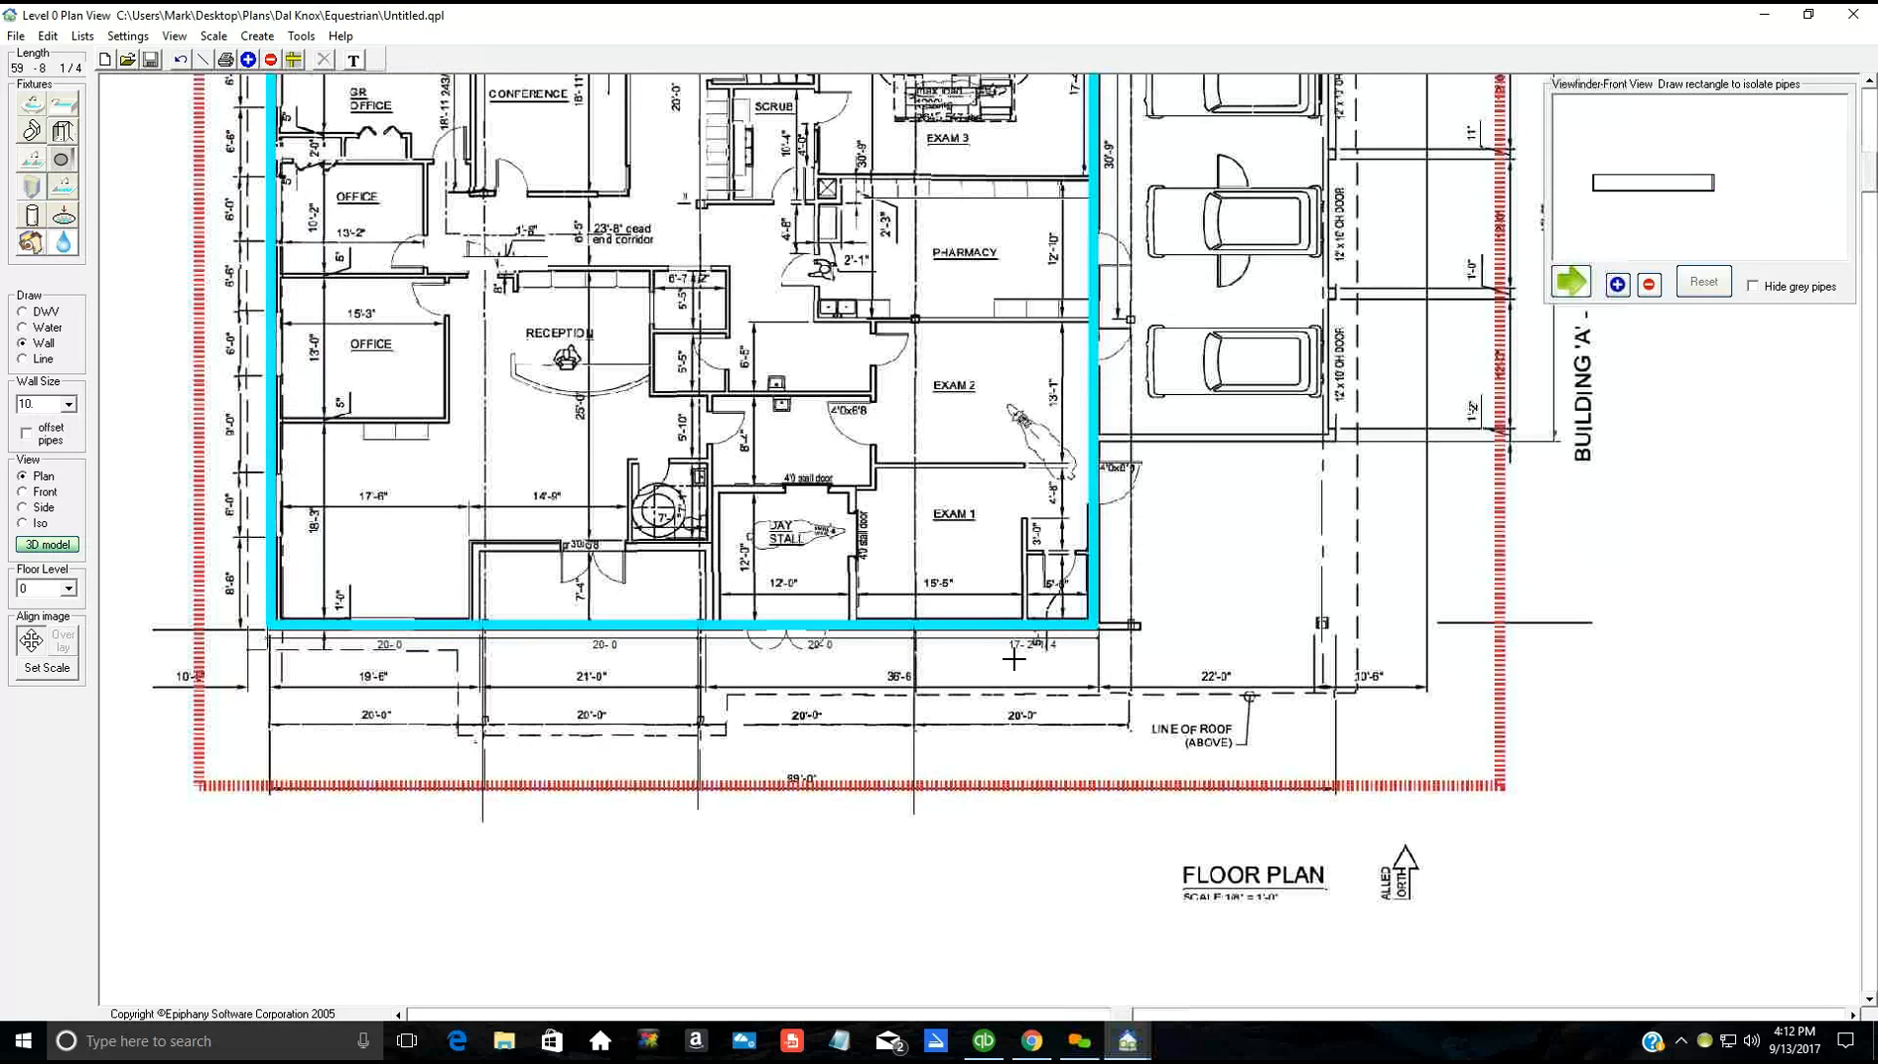
pyautogui.scroll(1, 1006, 684)
pyautogui.click(1041, 595)
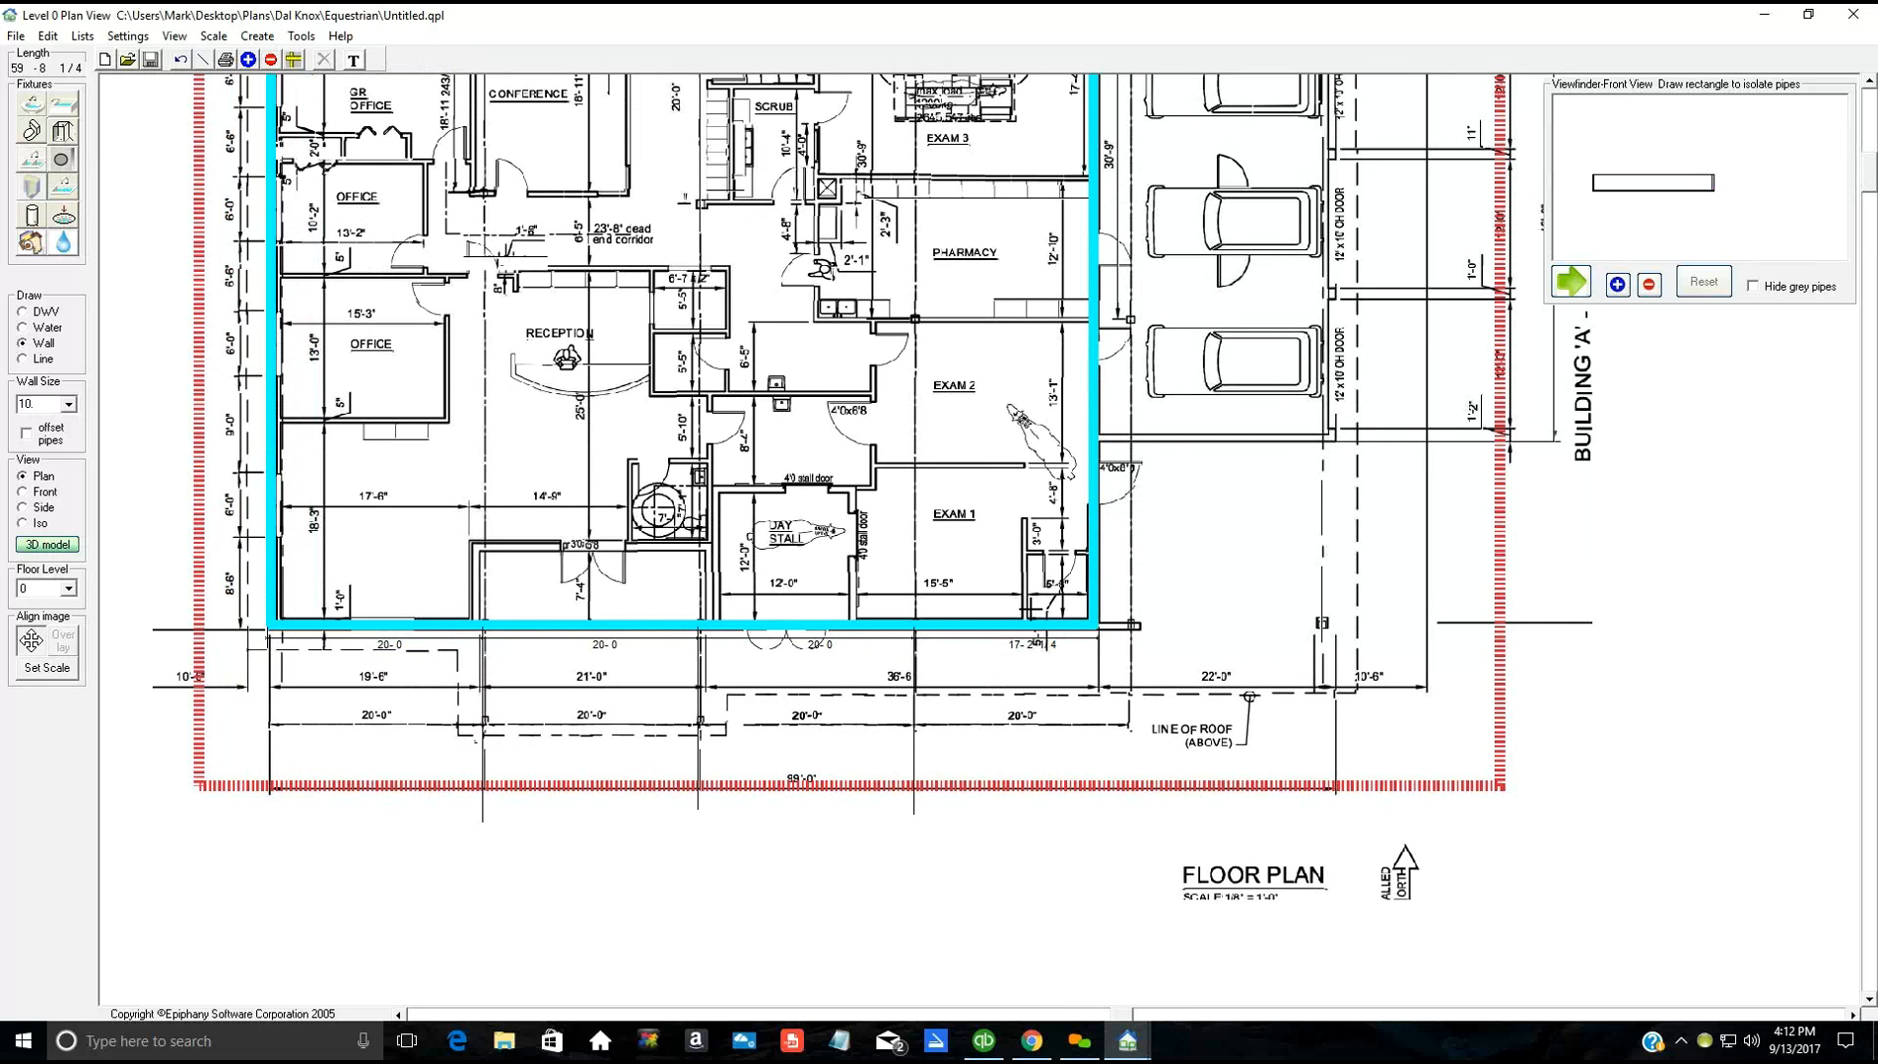
pyautogui.scroll(2, 959, 647)
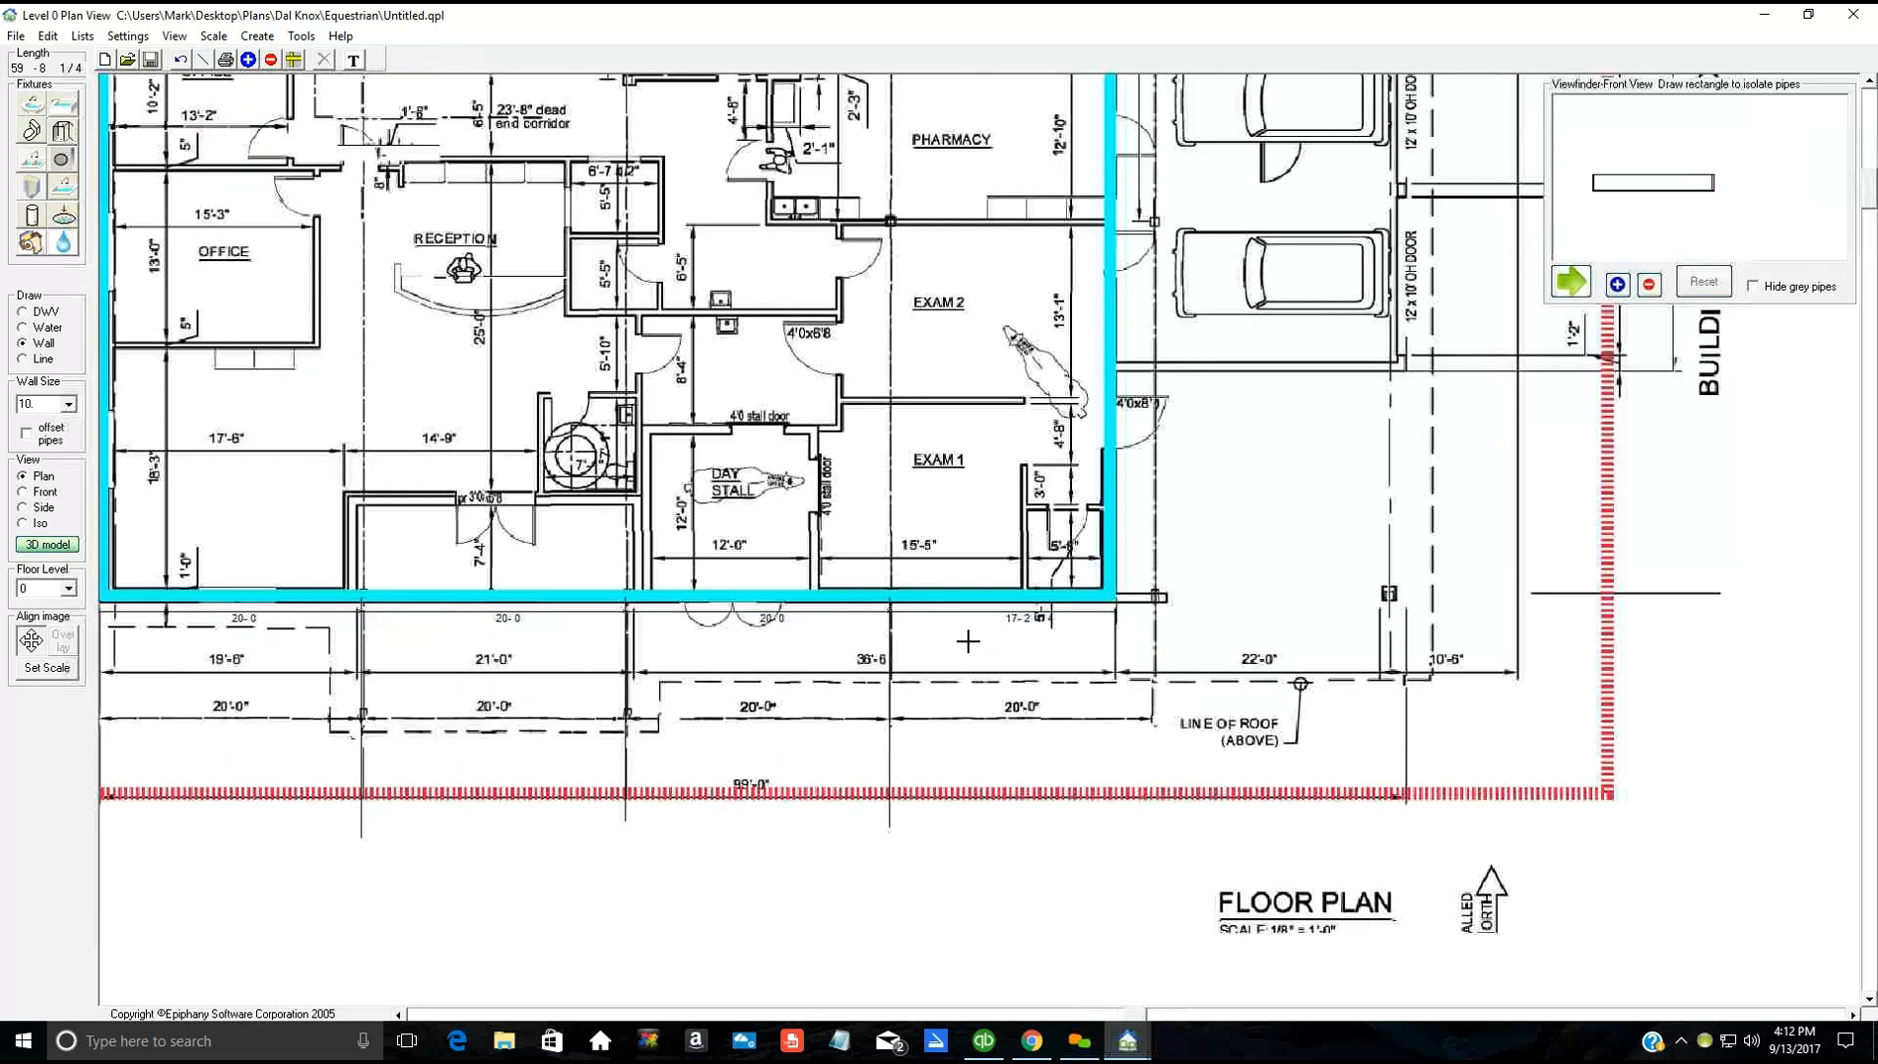
pyautogui.scroll(-2, 985, 631)
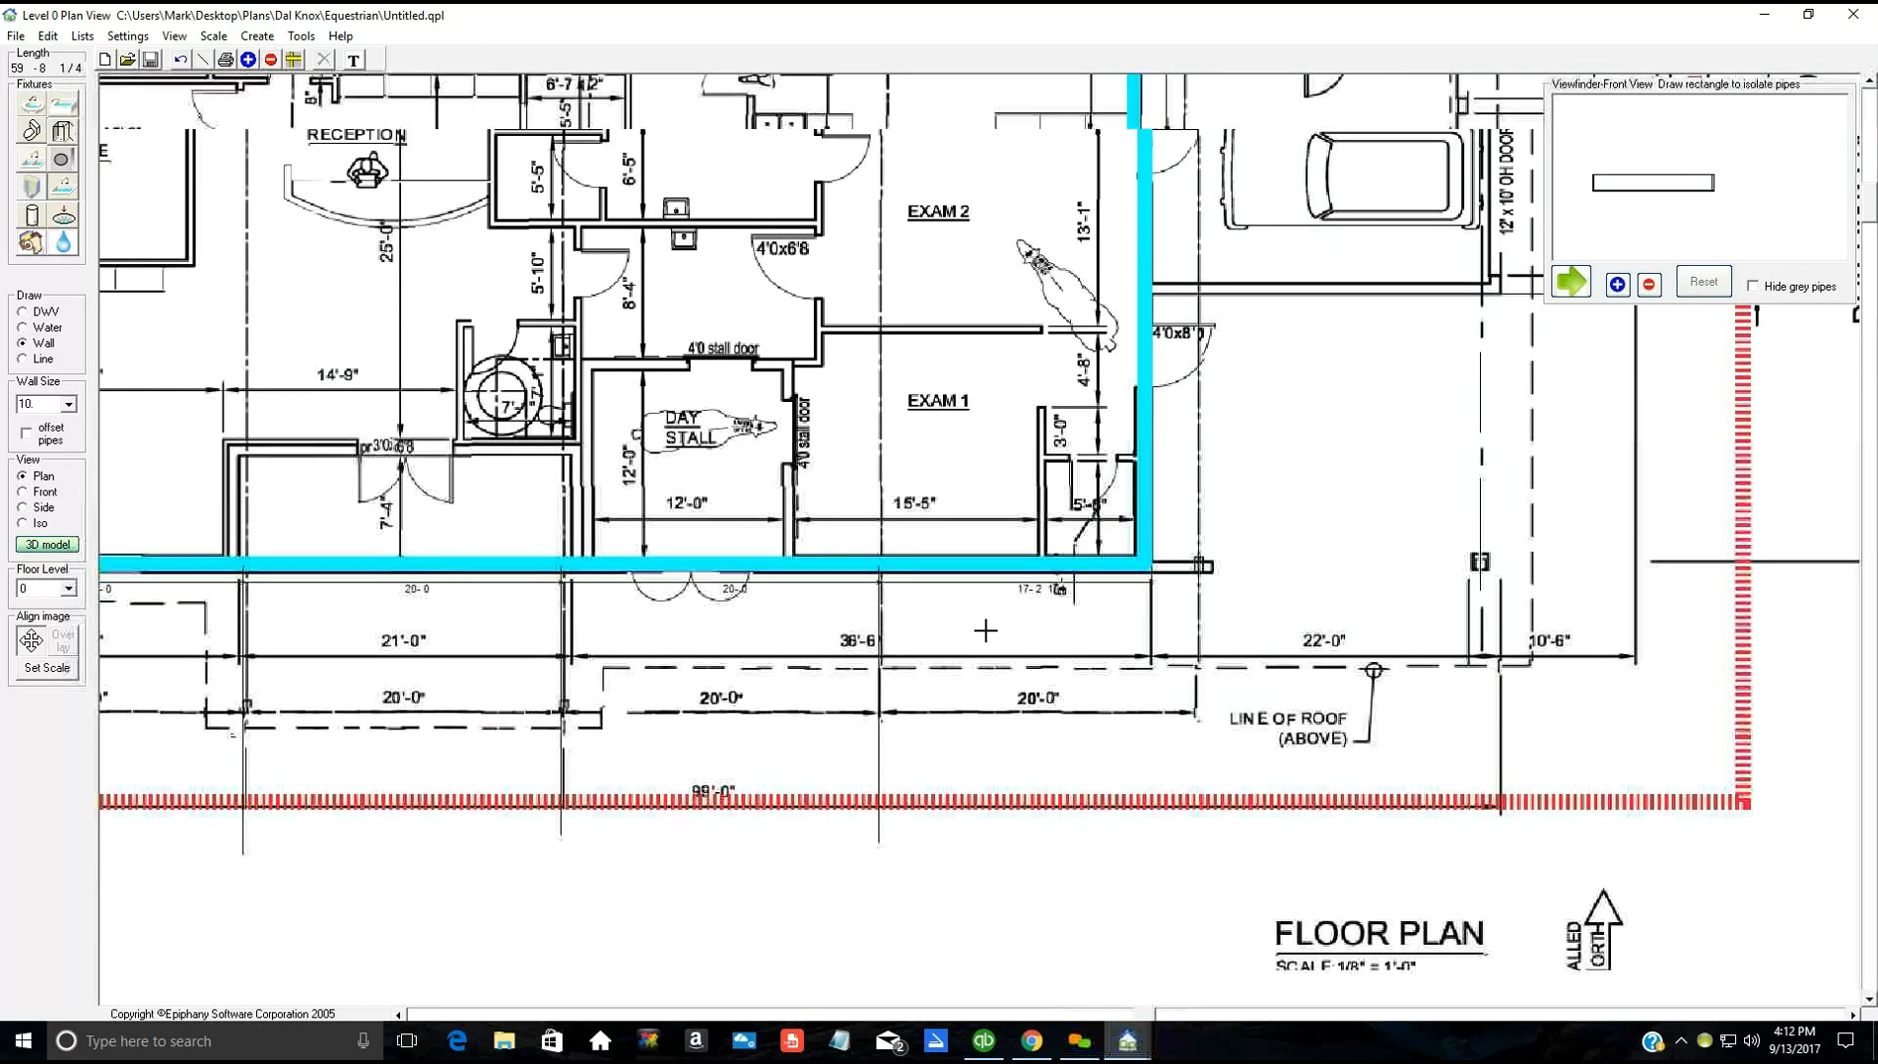
pyautogui.scroll(-2, 983, 628)
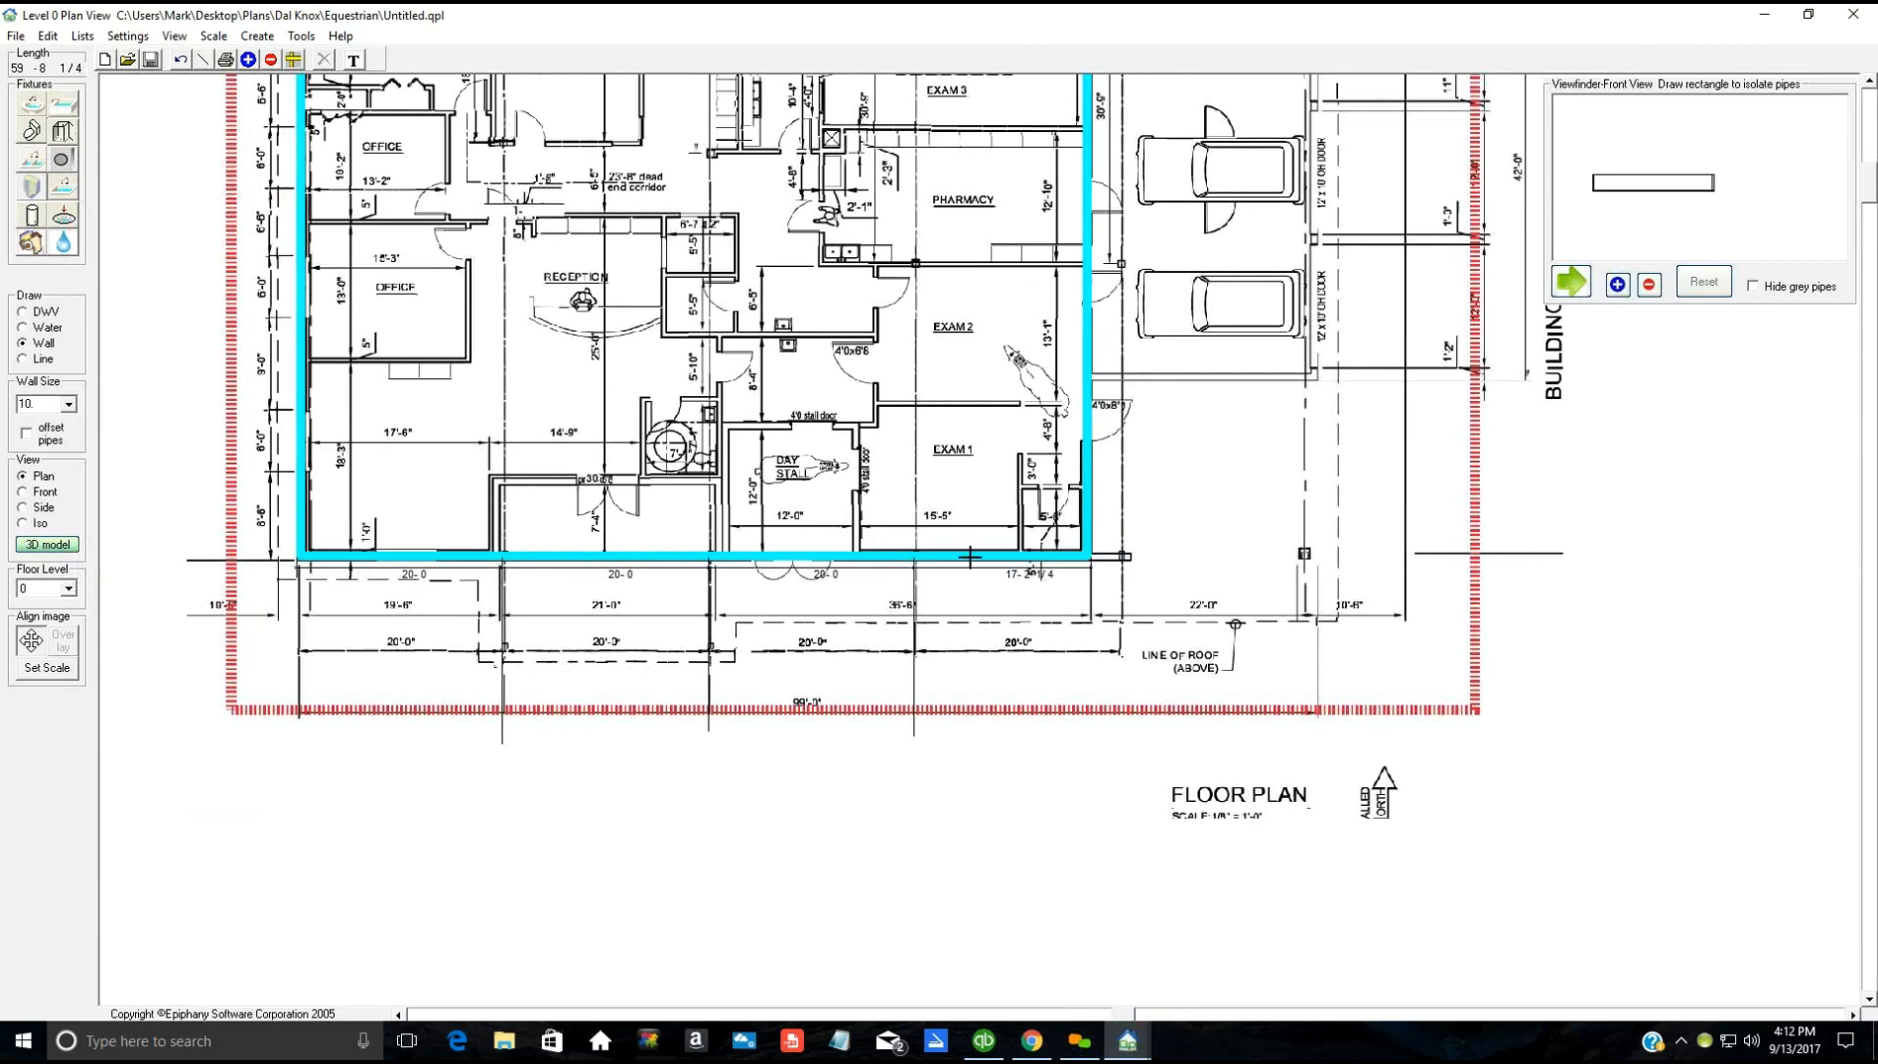
# Step: Delete the third vertical line below the bottom wall together with its adjoining dimension segments
pyautogui.scroll(2, 958, 539)
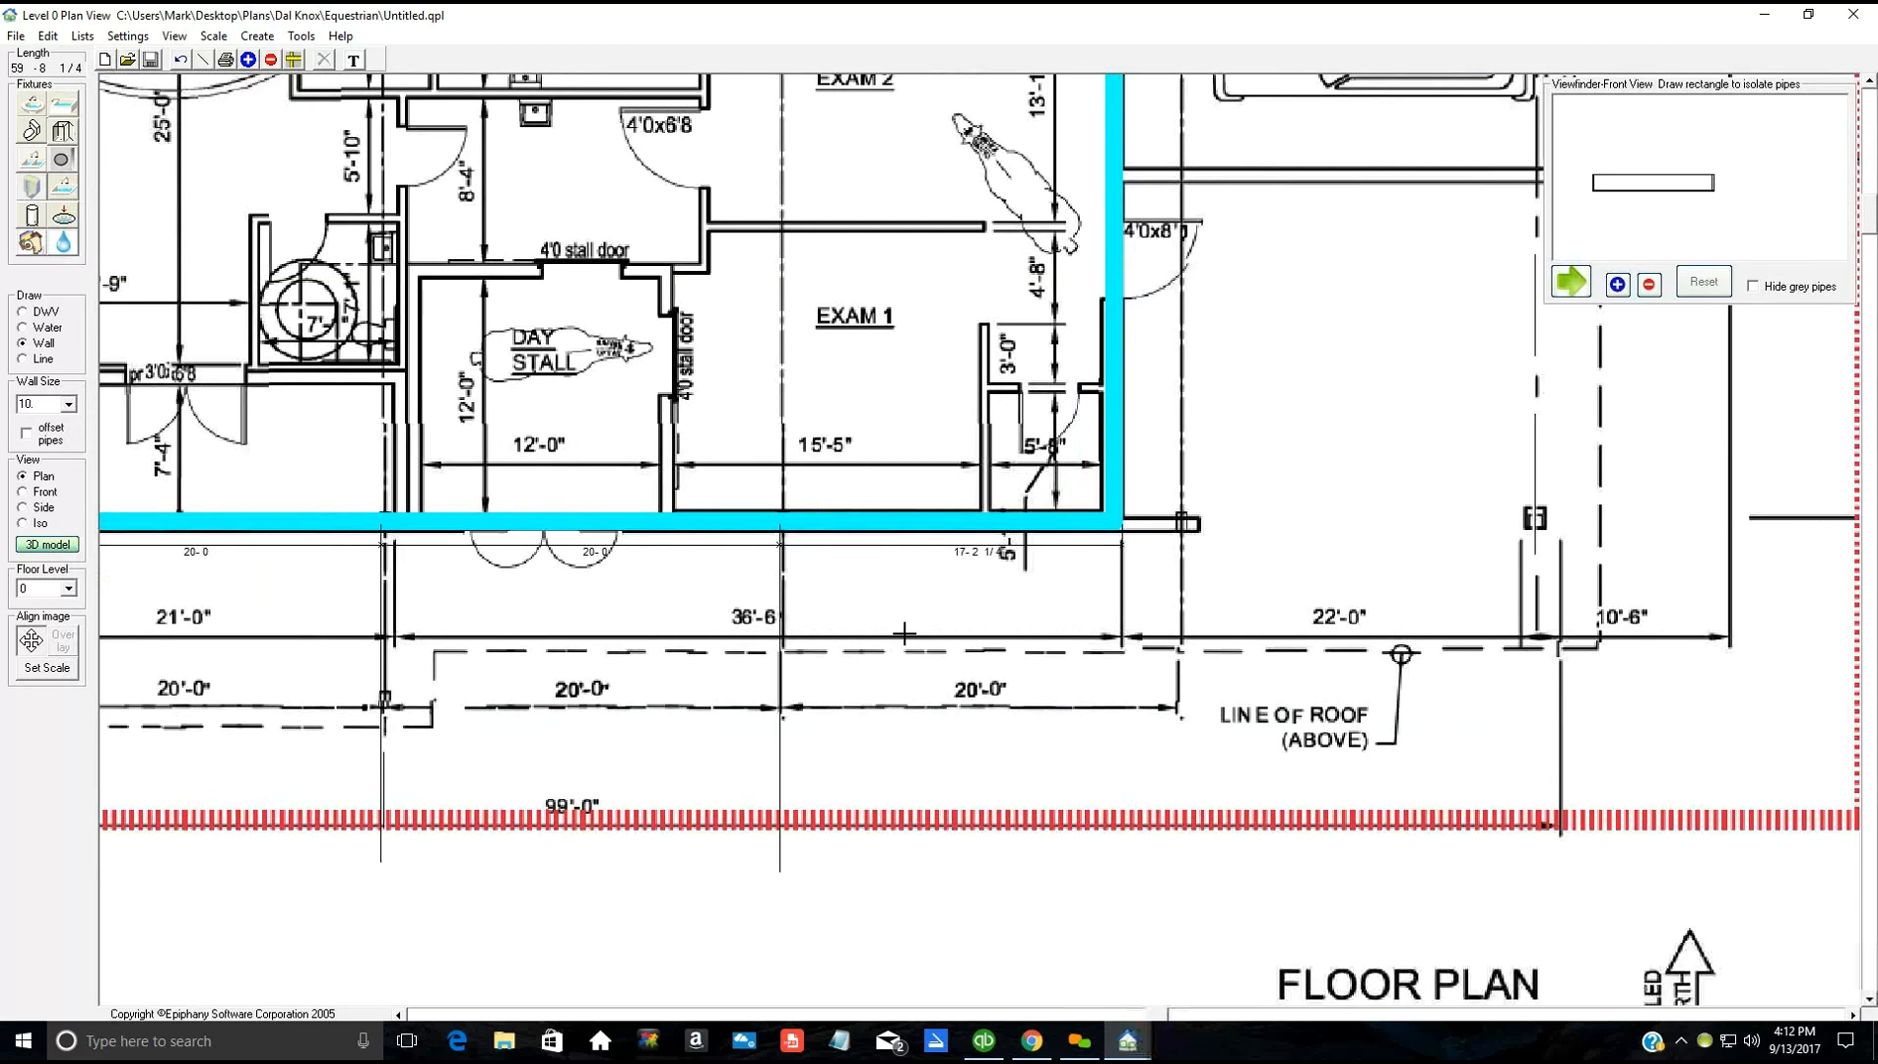
pyautogui.scroll(-1, 907, 630)
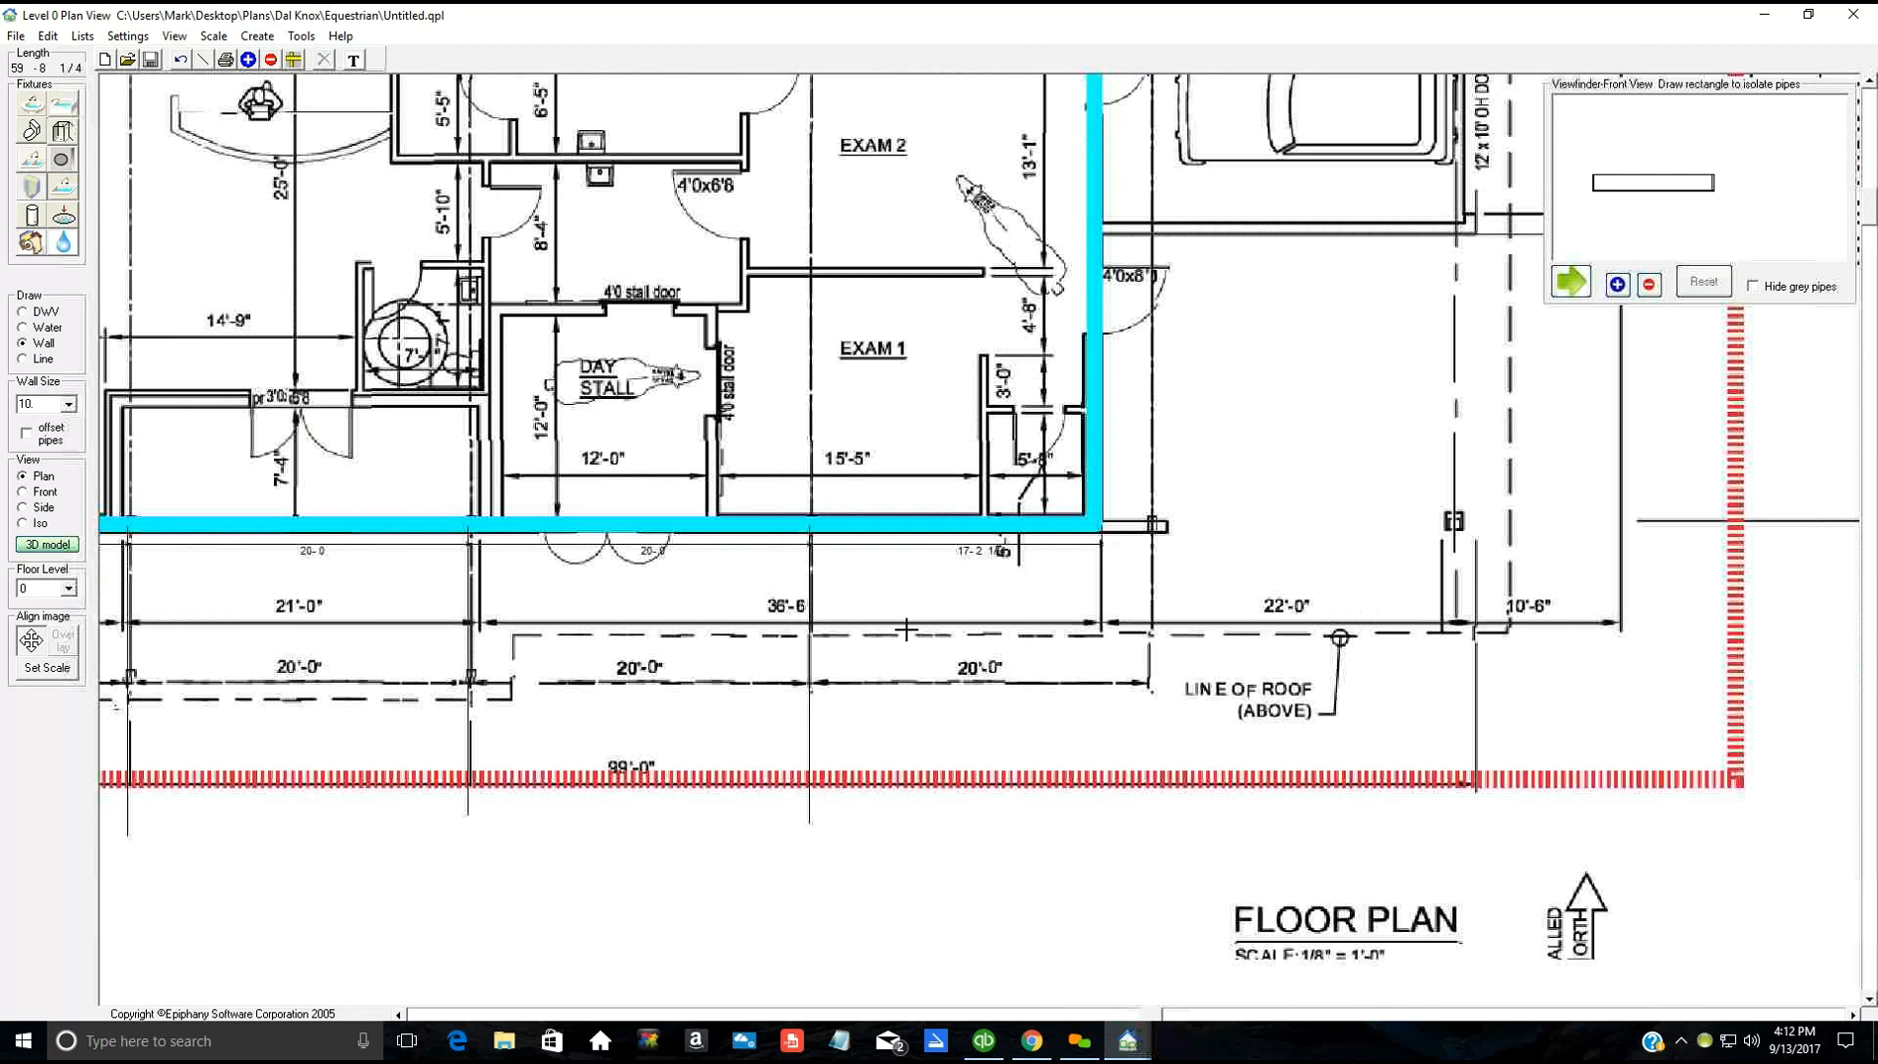
pyautogui.scroll(-1, 896, 590)
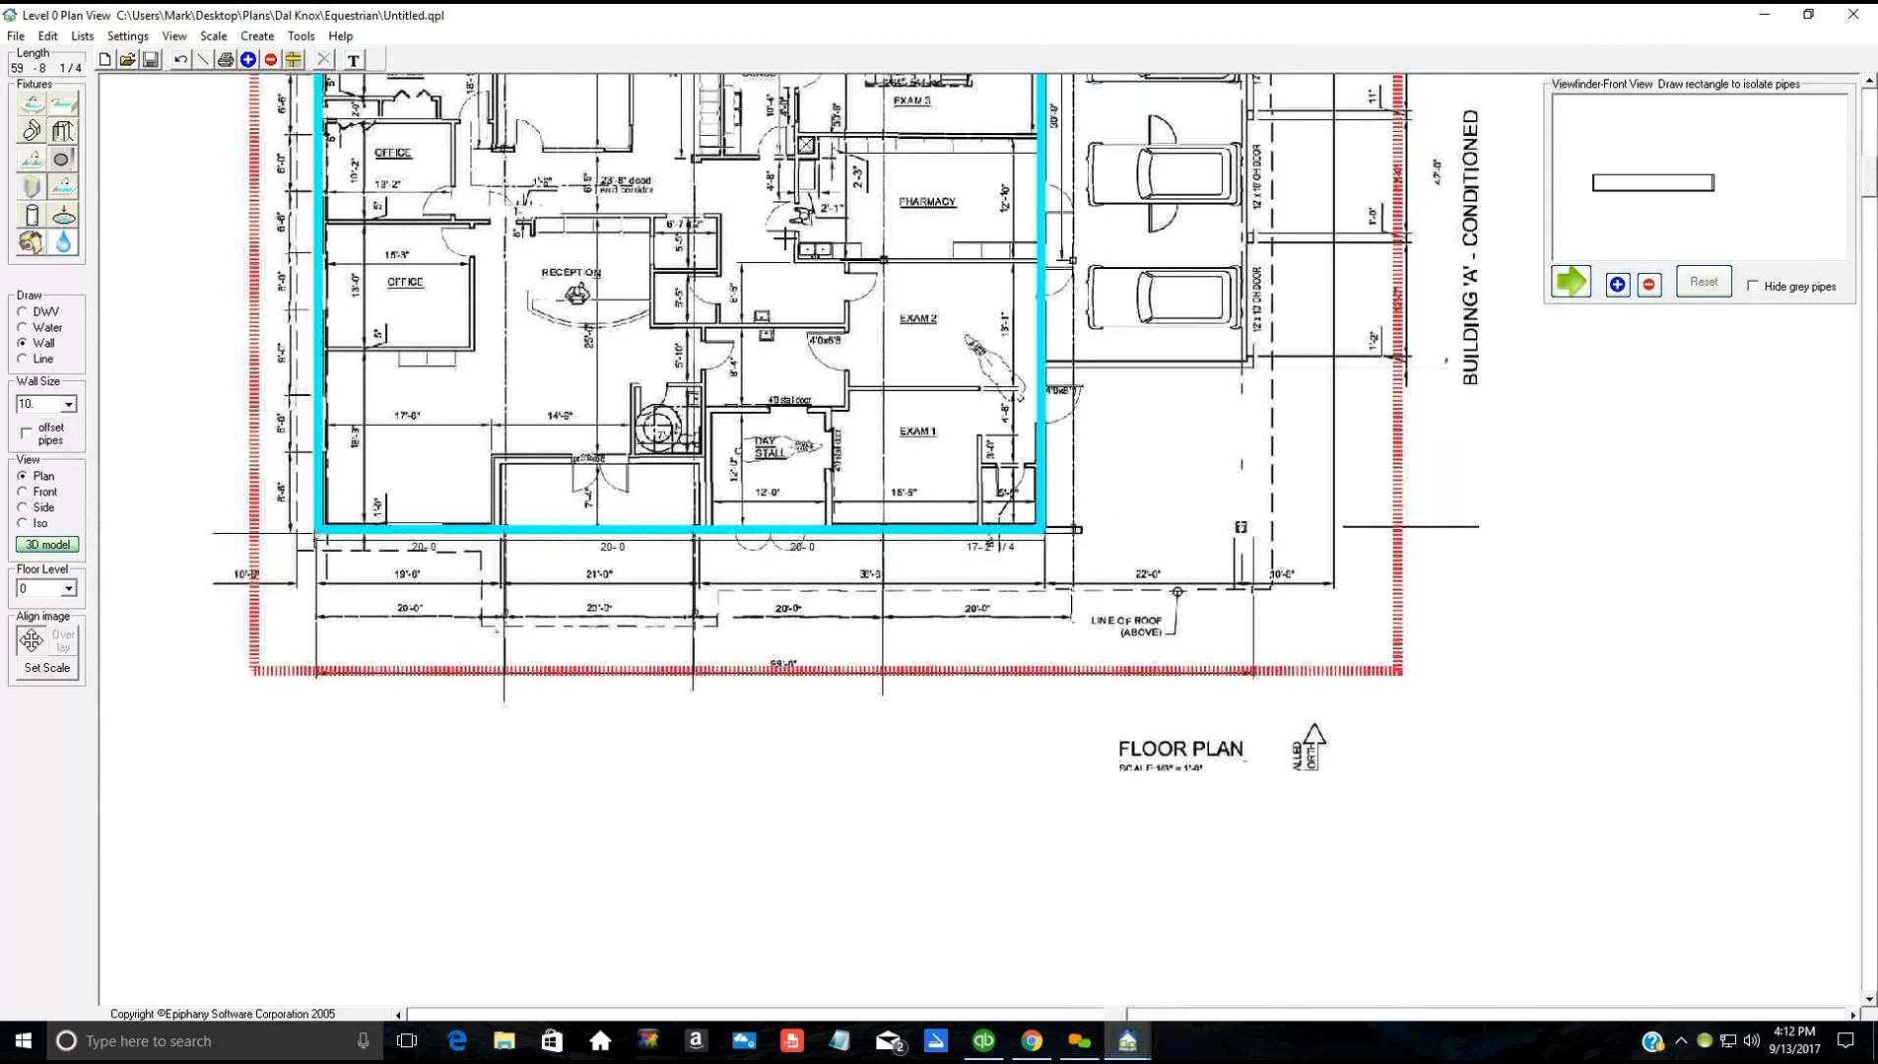
pyautogui.scroll(-1, 817, 272)
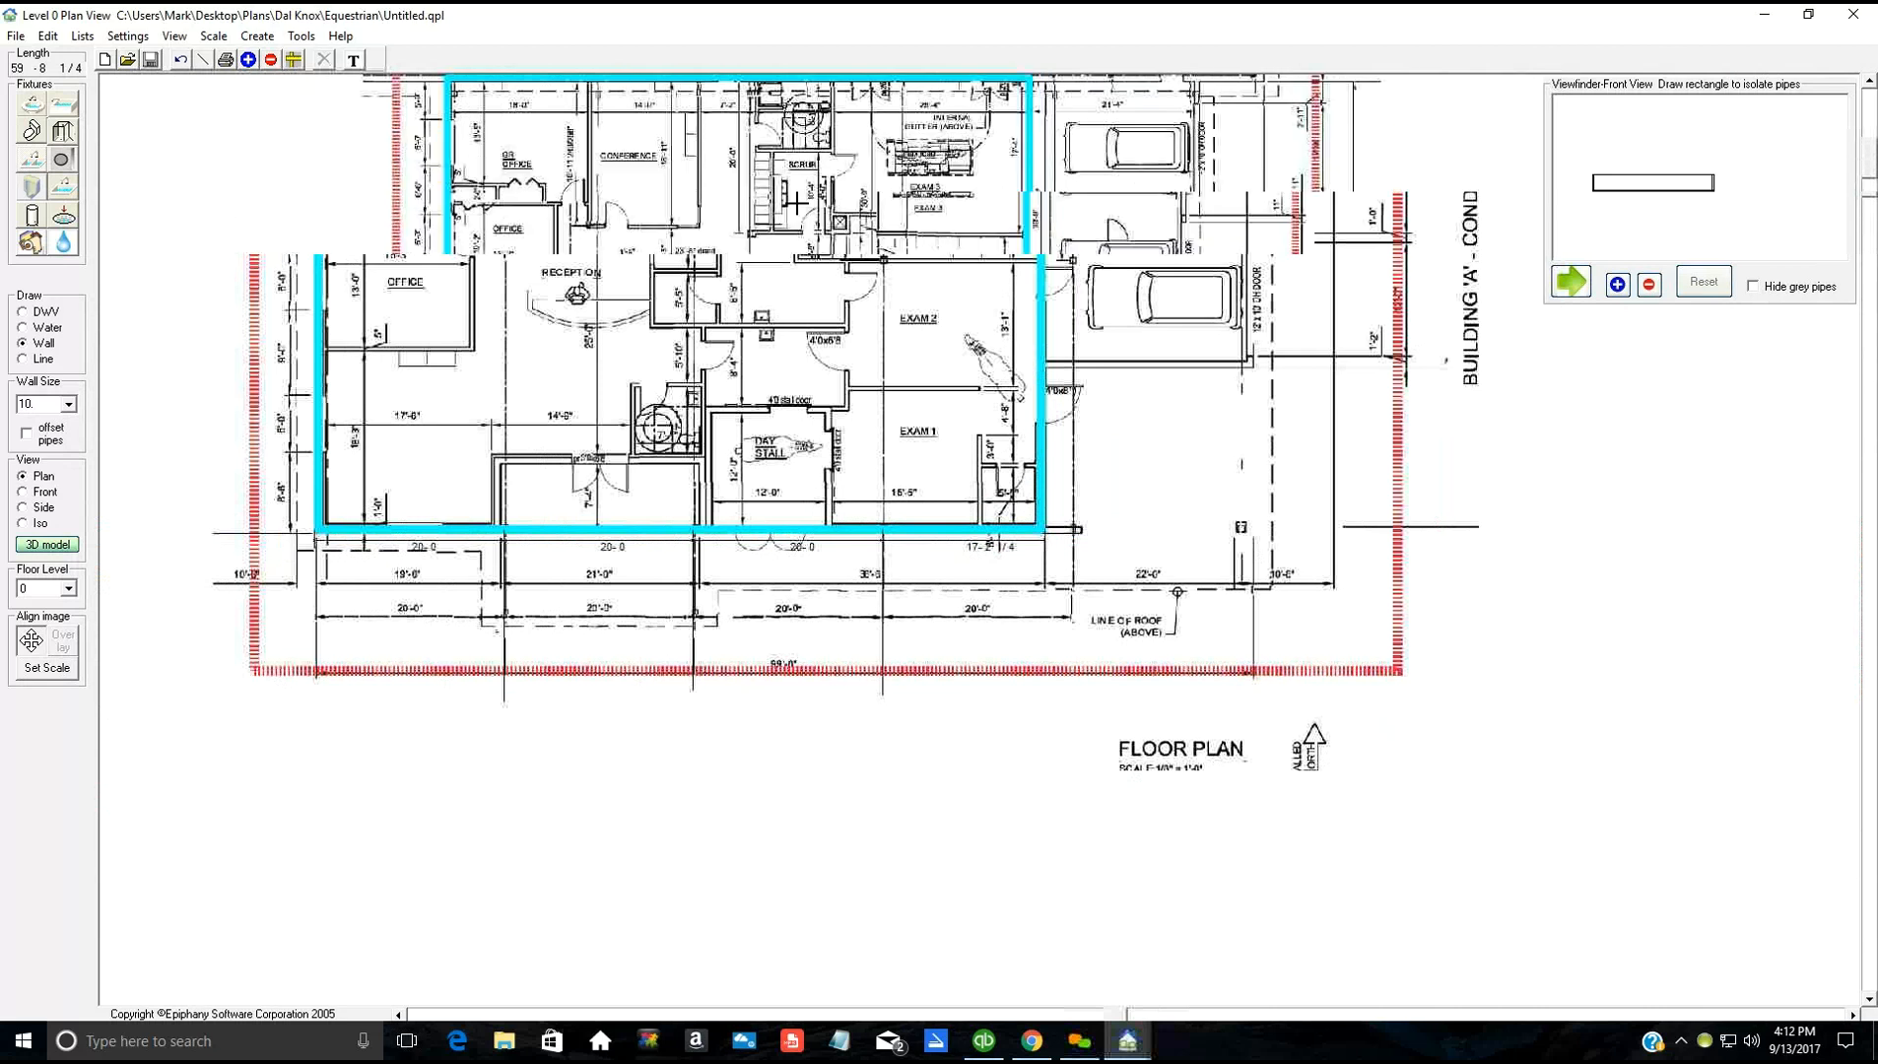
pyautogui.scroll(1, 964, 591)
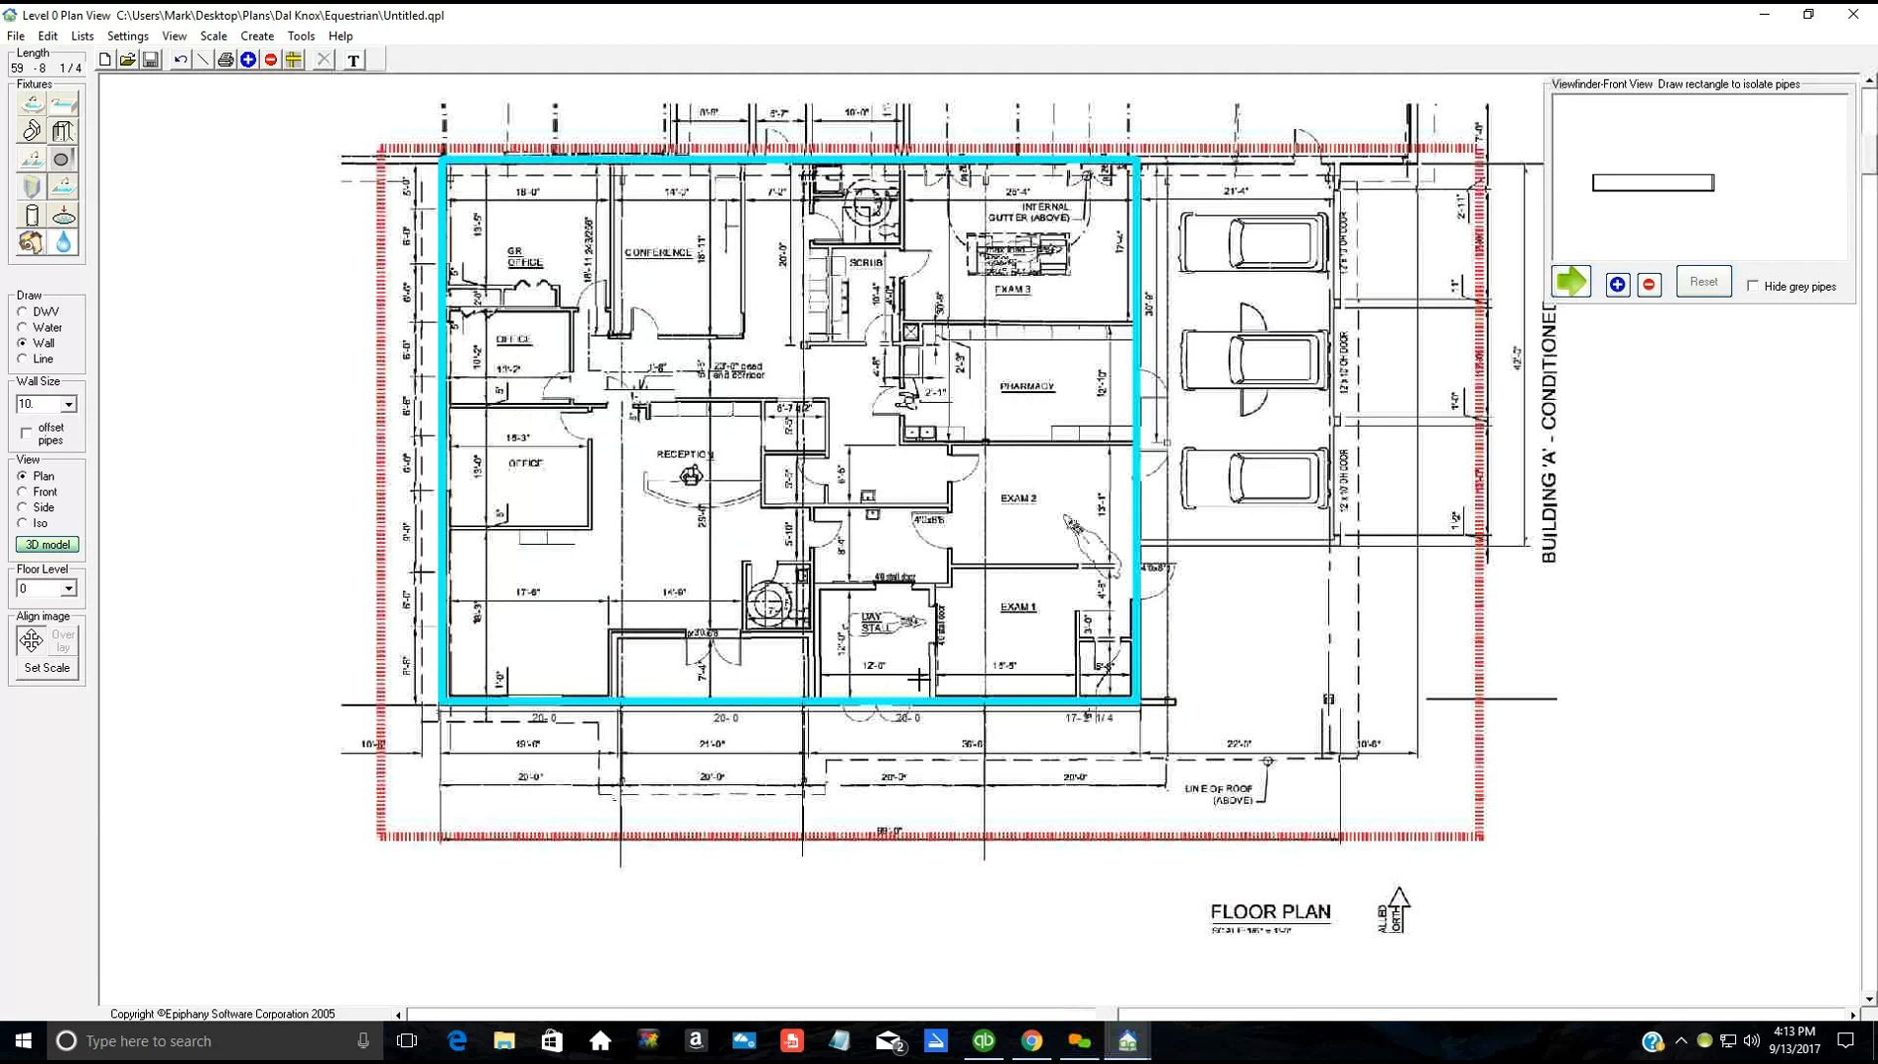
pyautogui.scroll(1, 1017, 764)
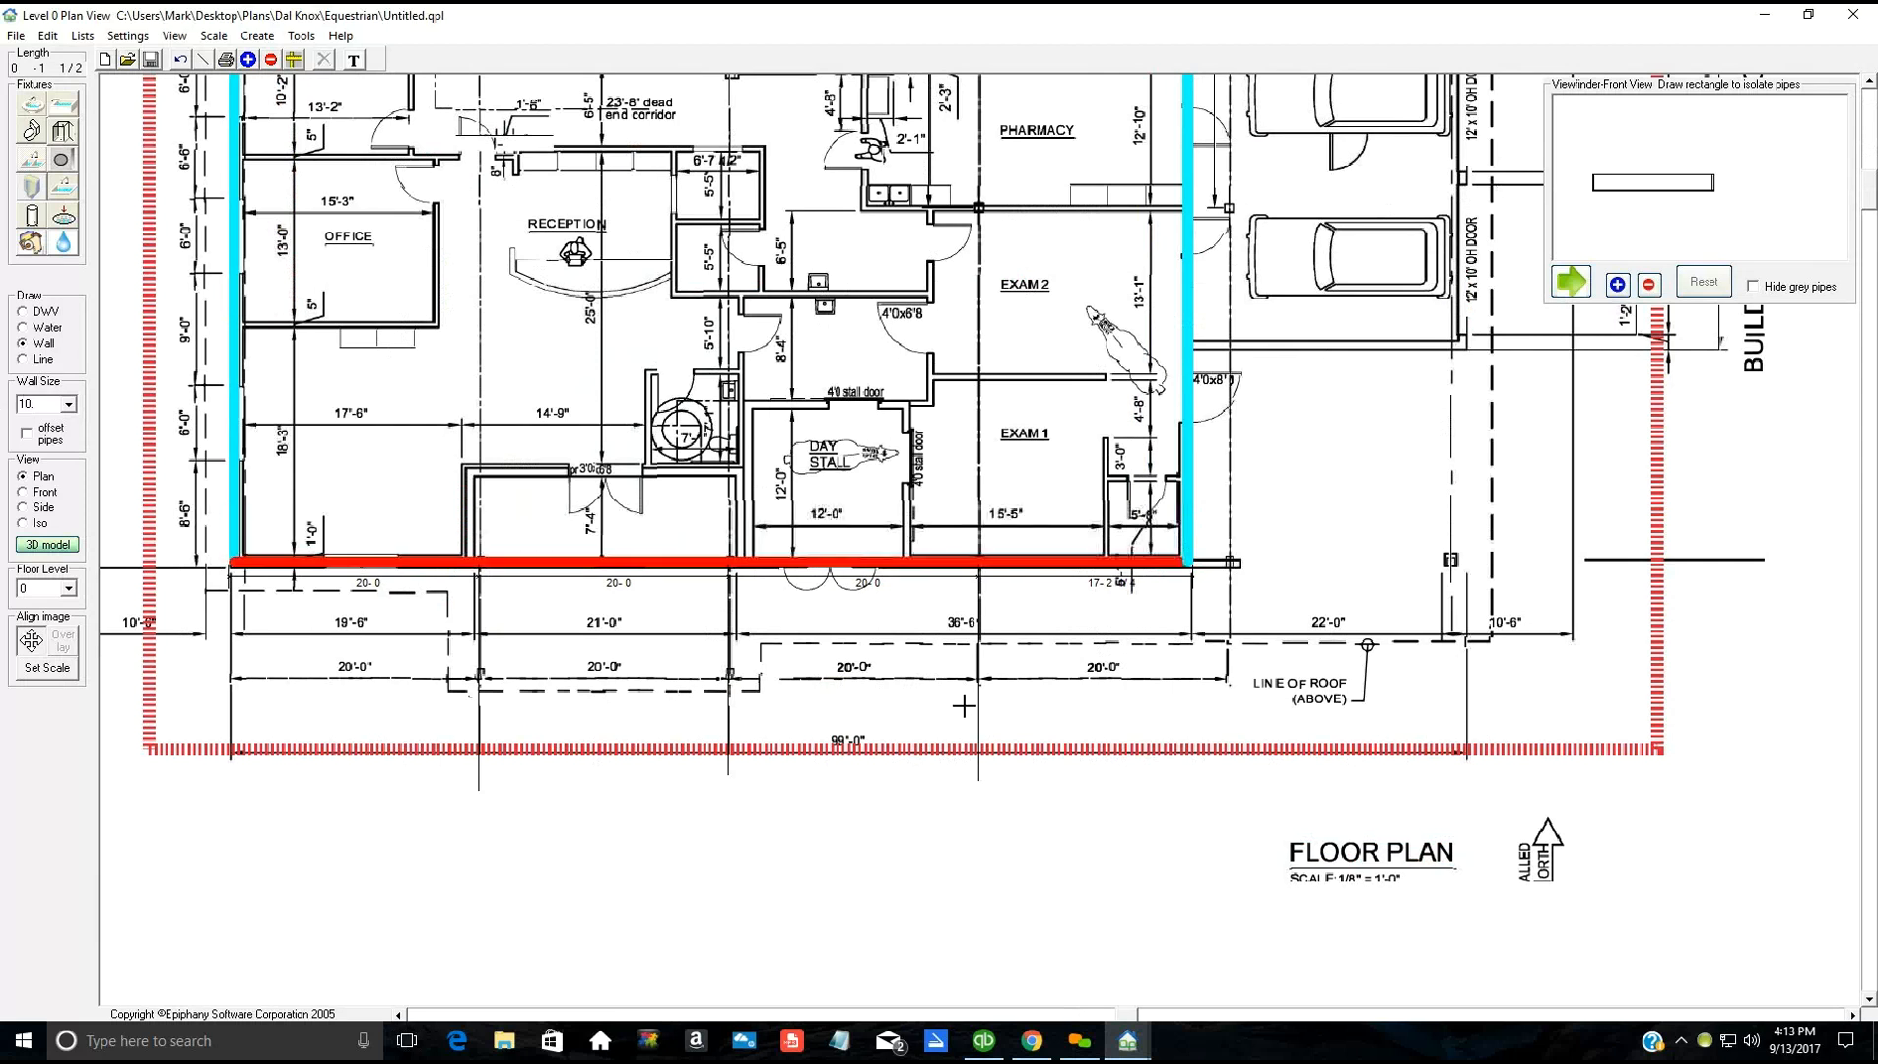
pyautogui.click(24, 359)
pyautogui.click(979, 706)
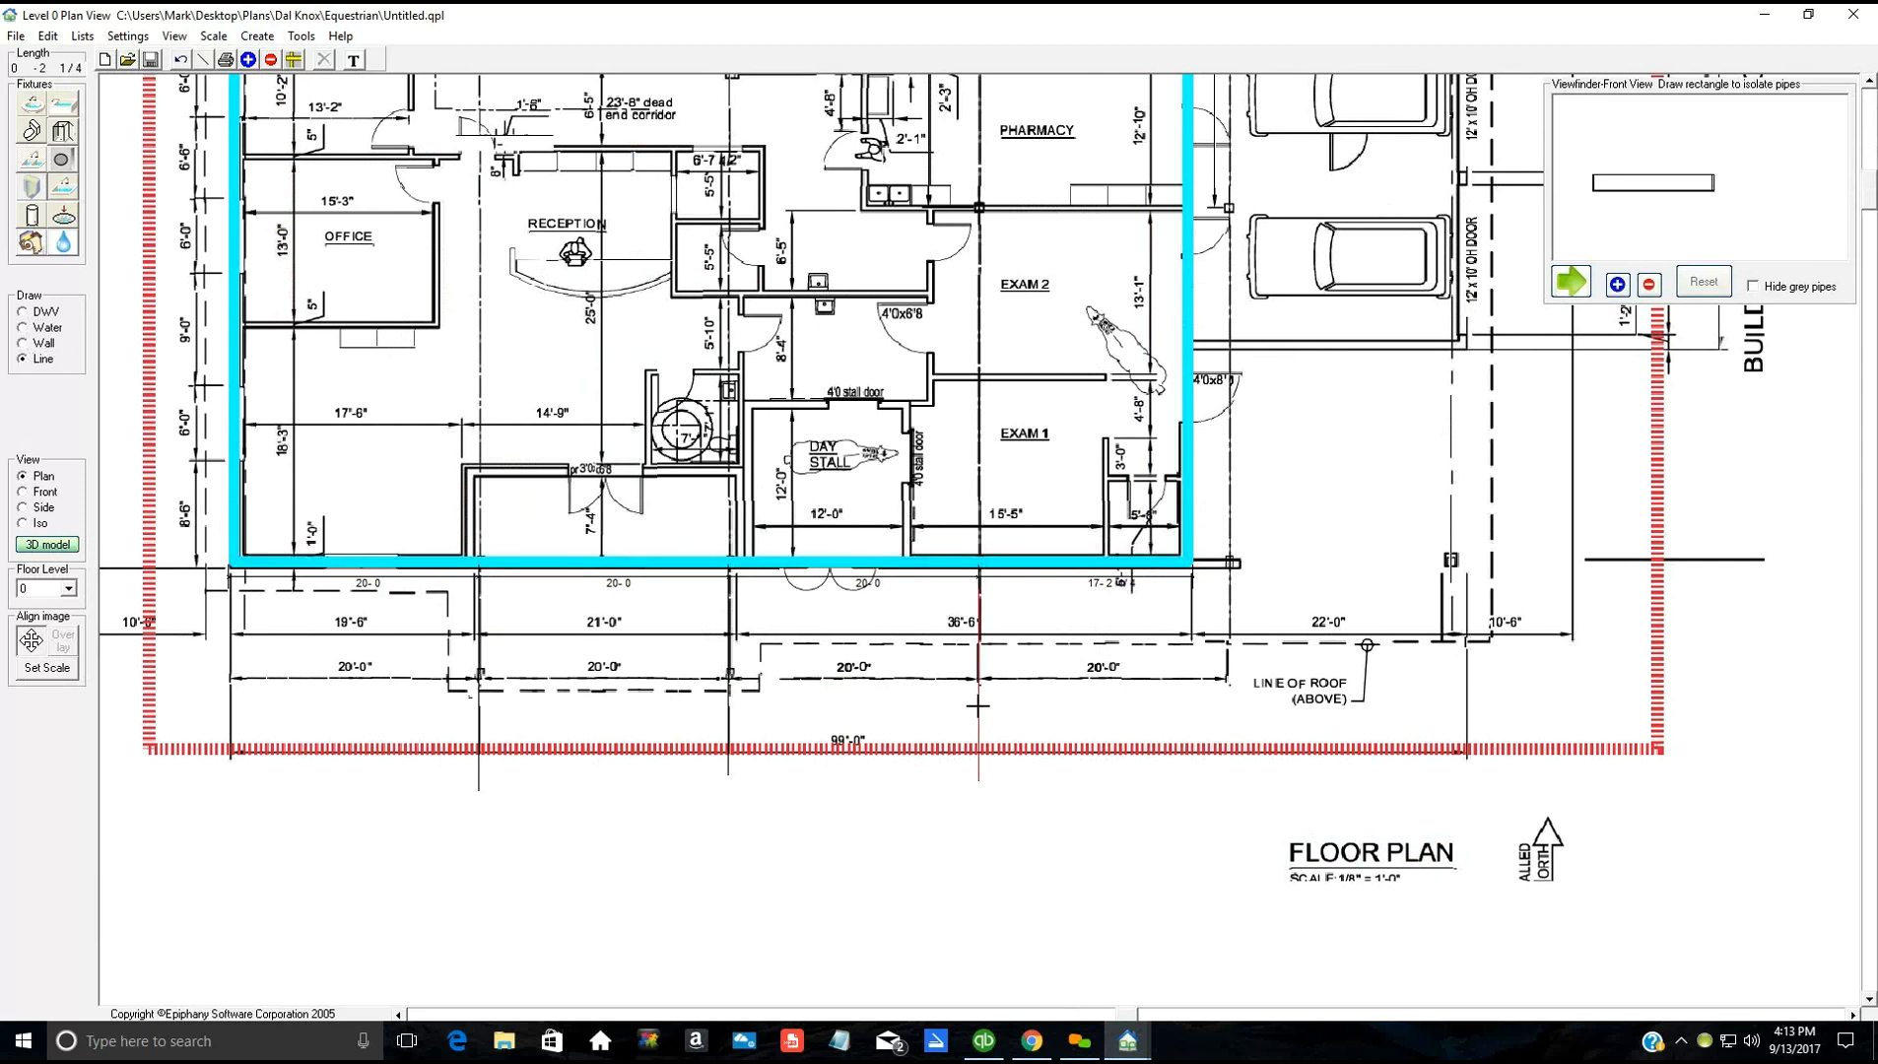
pyautogui.click(978, 705)
pyautogui.click(978, 706)
pyautogui.click(978, 690)
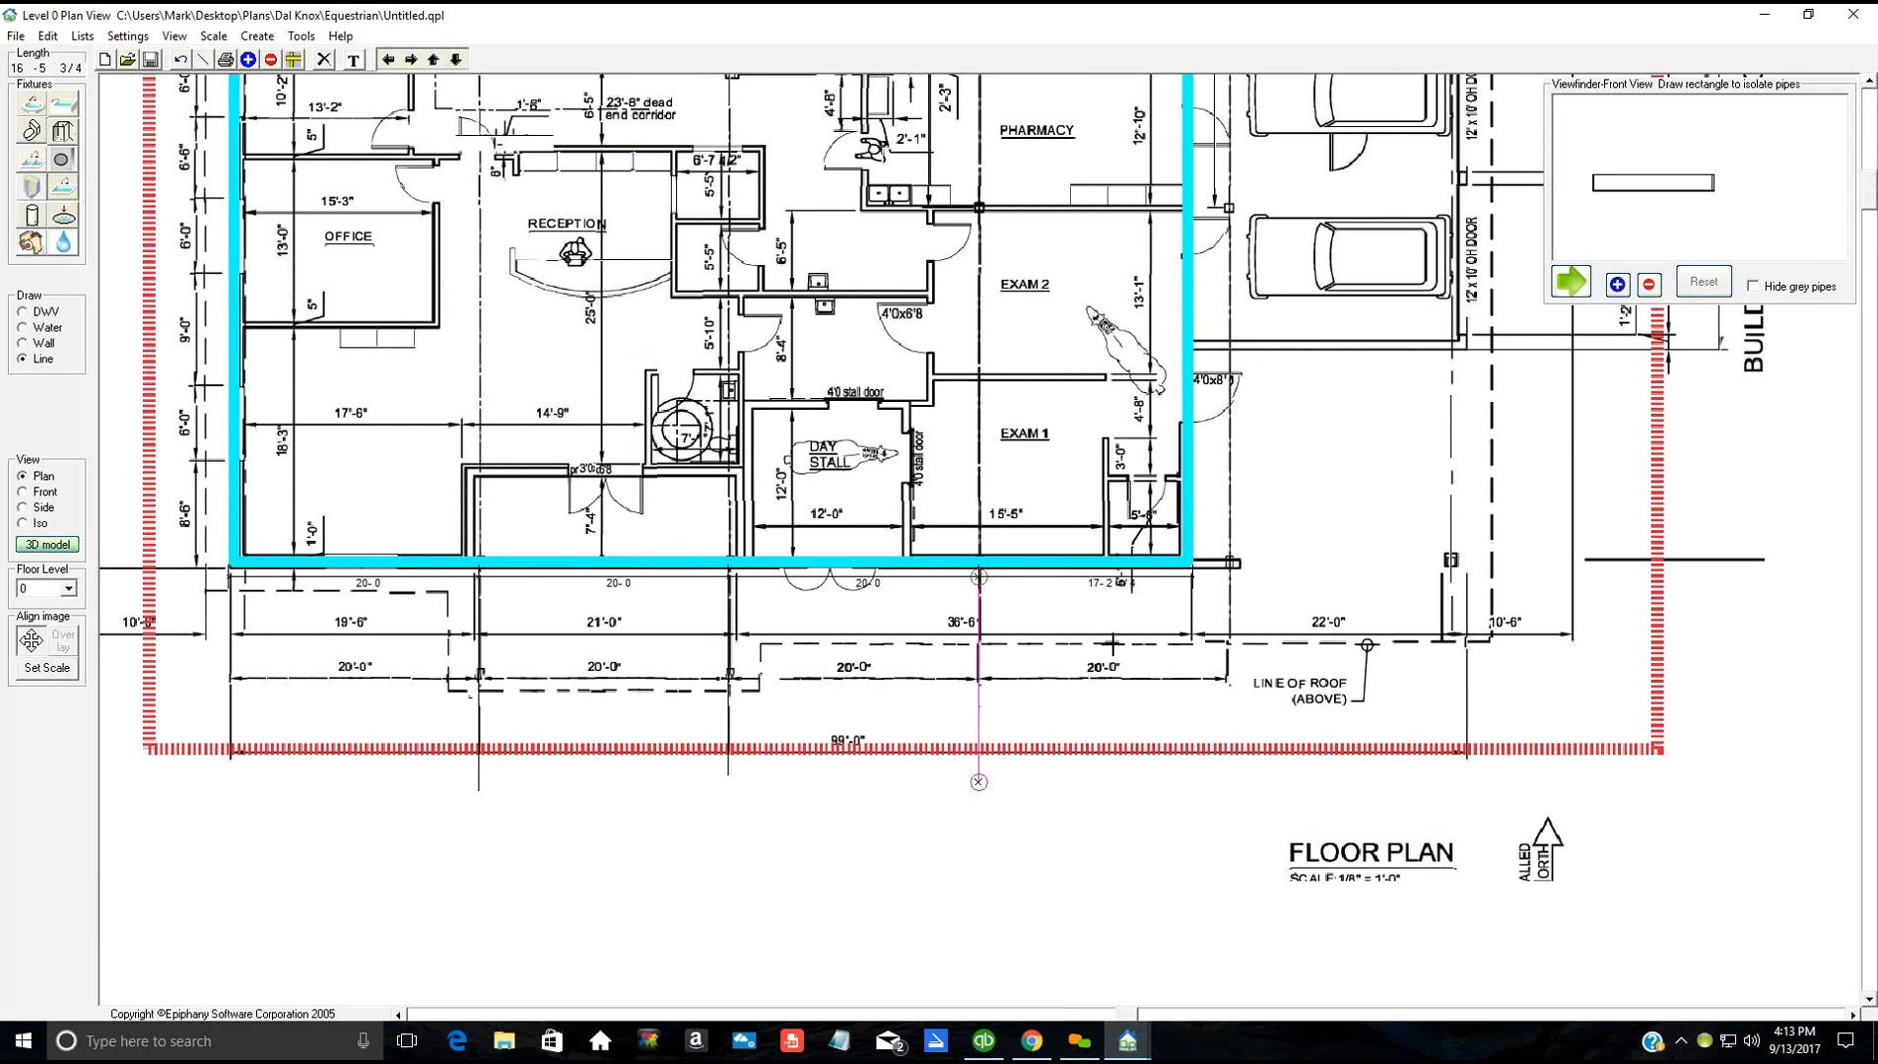
pyautogui.press('Delete')
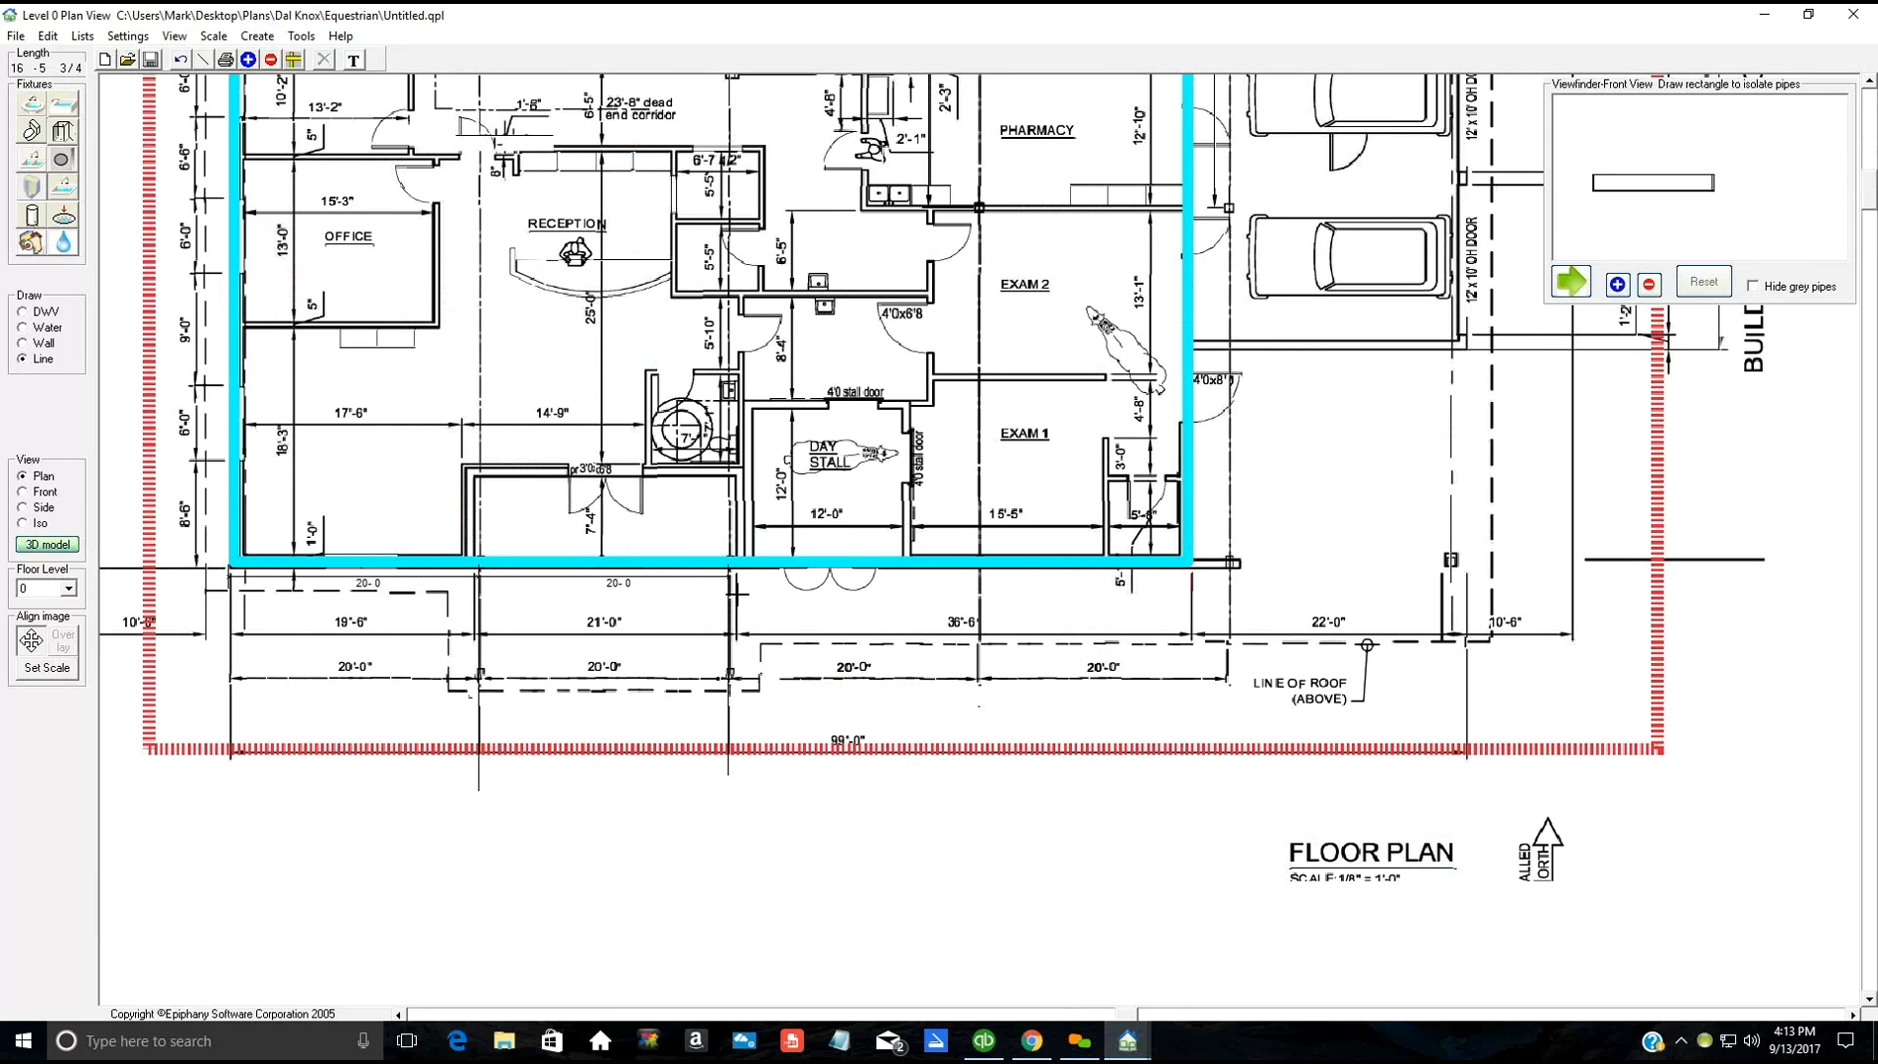
# Step: Dimension from the second vertical line to the right exterior wall, and nudge that wall inward until the segment is 36 ft 6 in
pyautogui.click(730, 594)
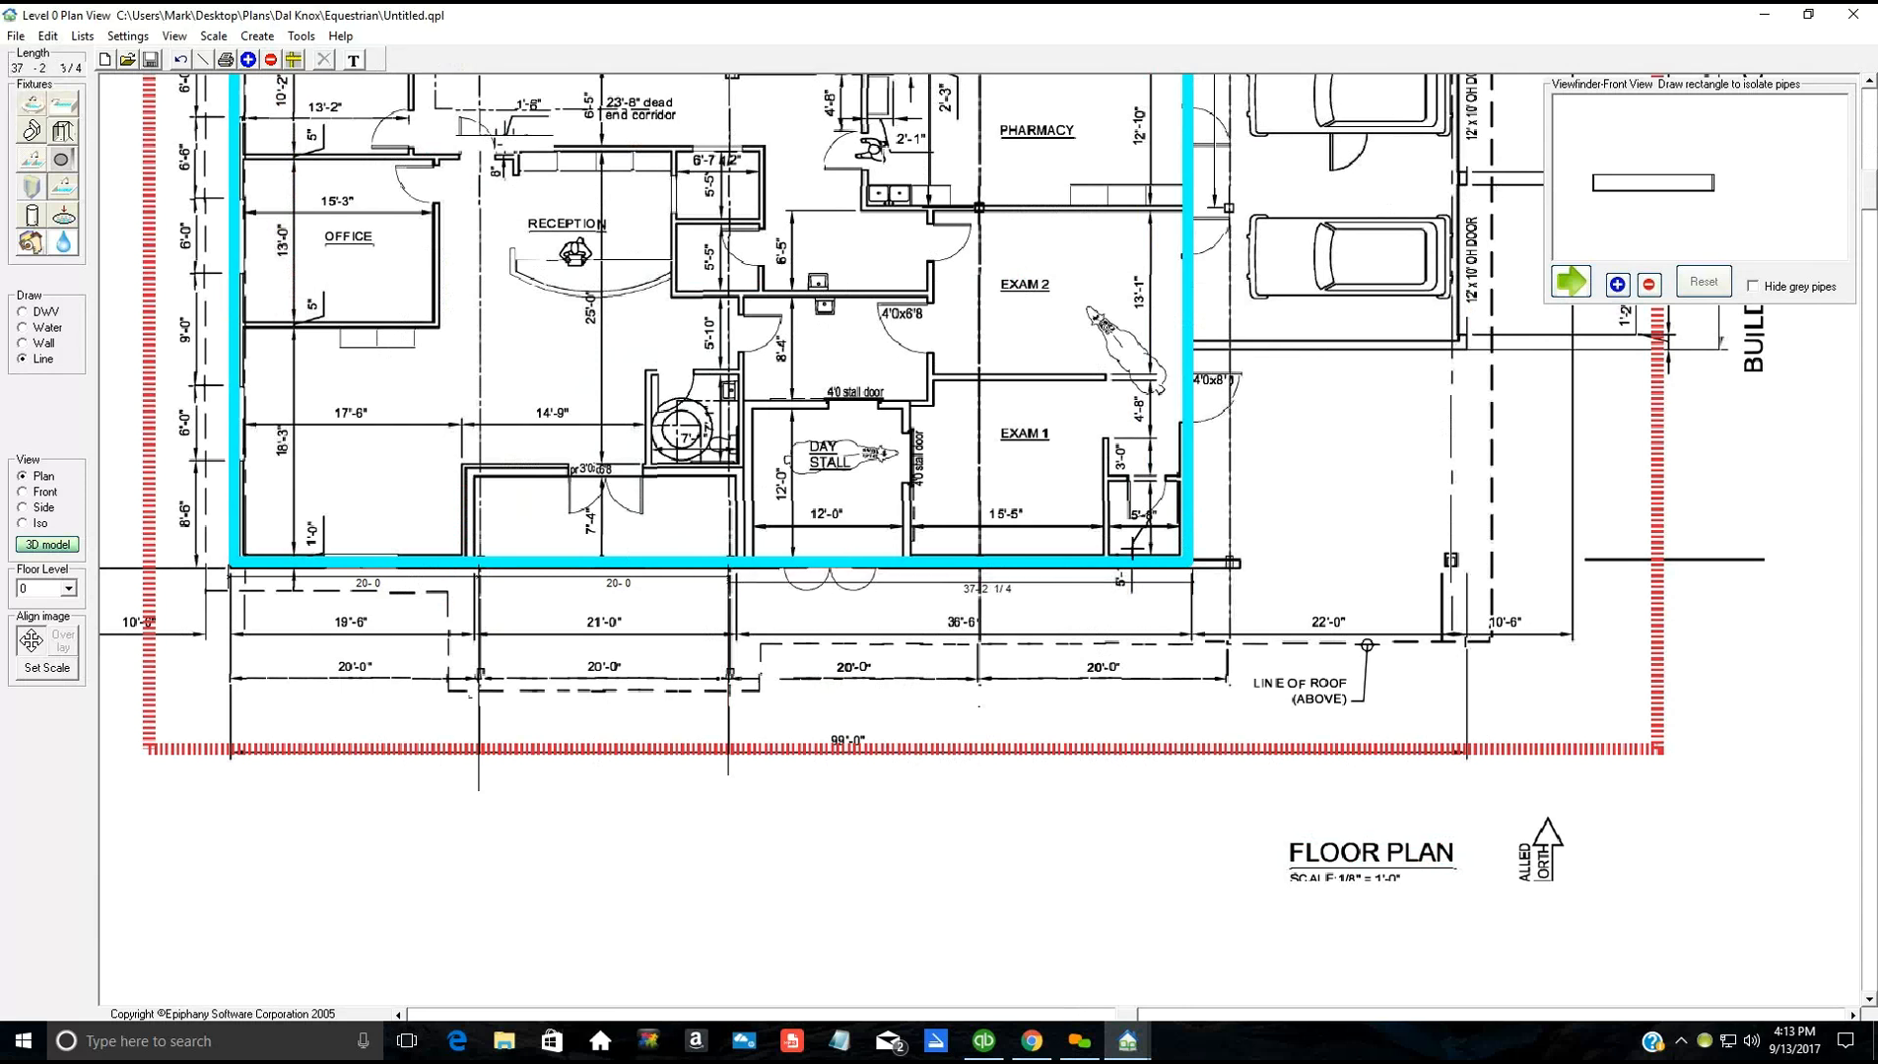
pyautogui.click(1187, 517)
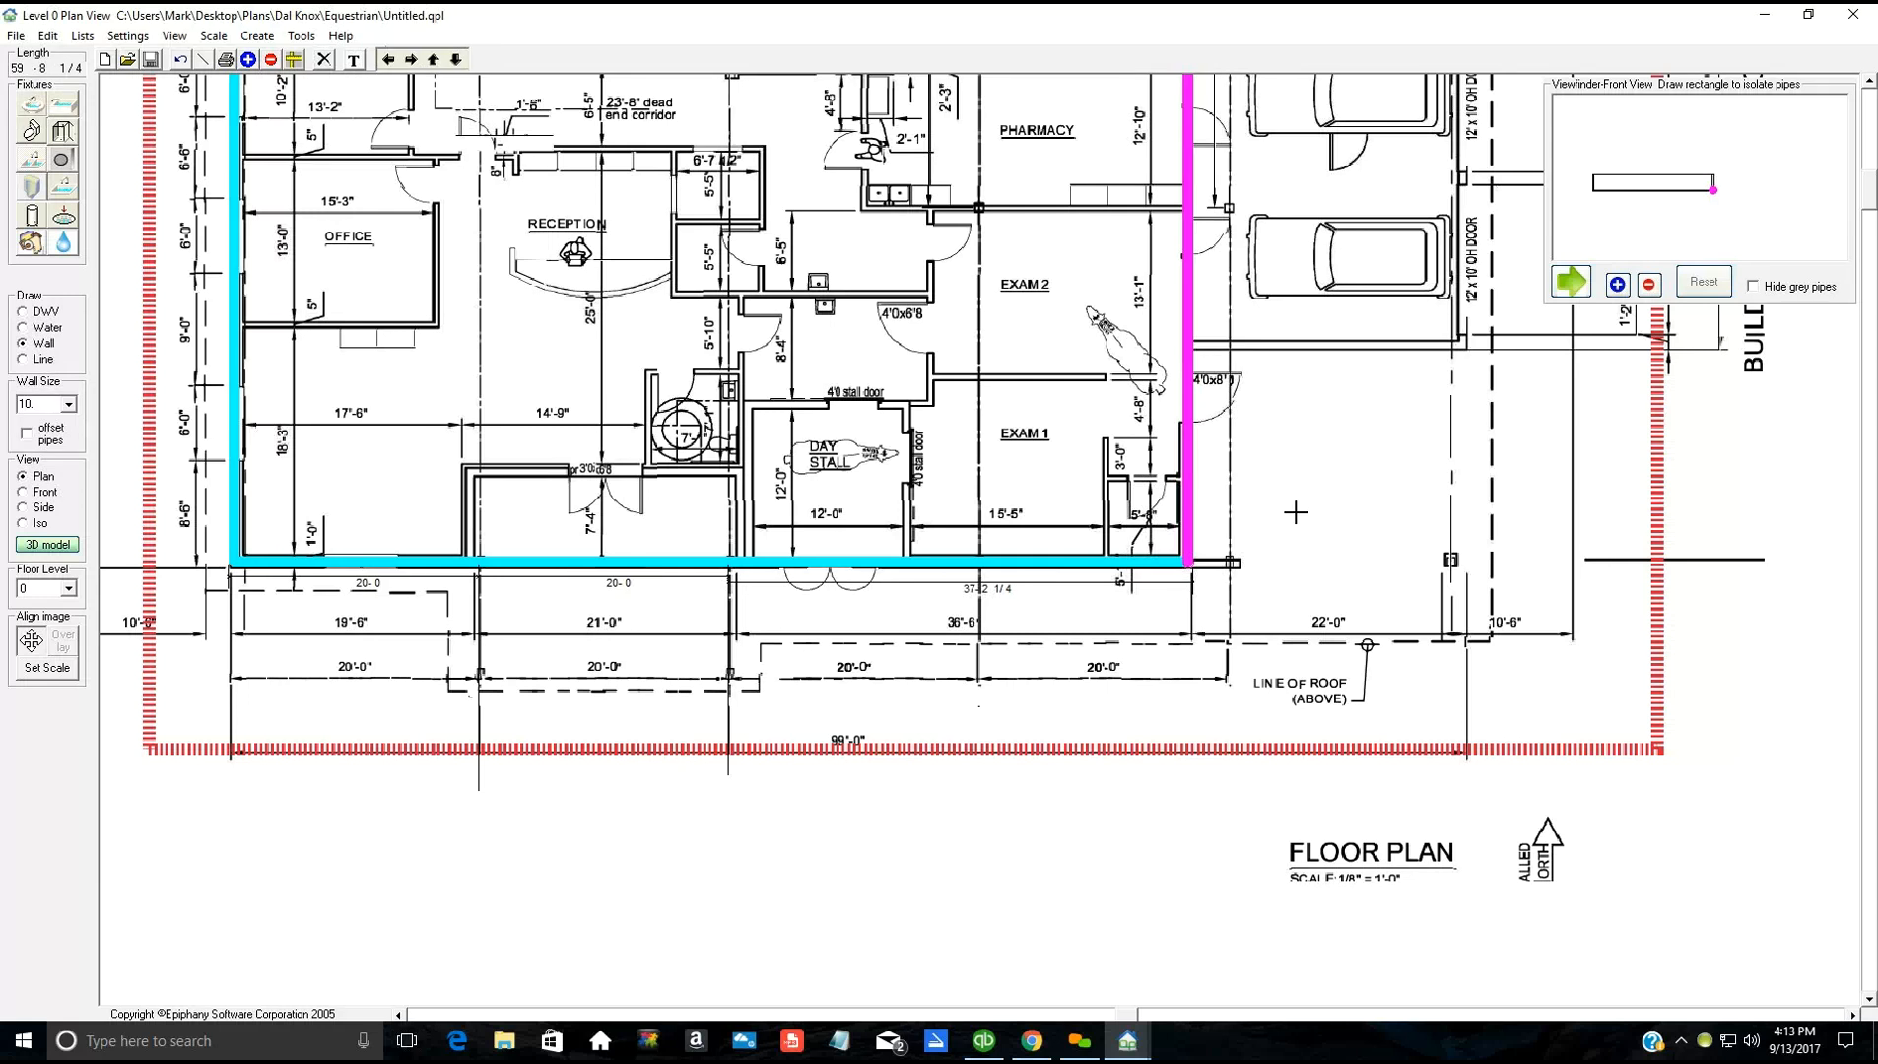
pyautogui.press('Left')
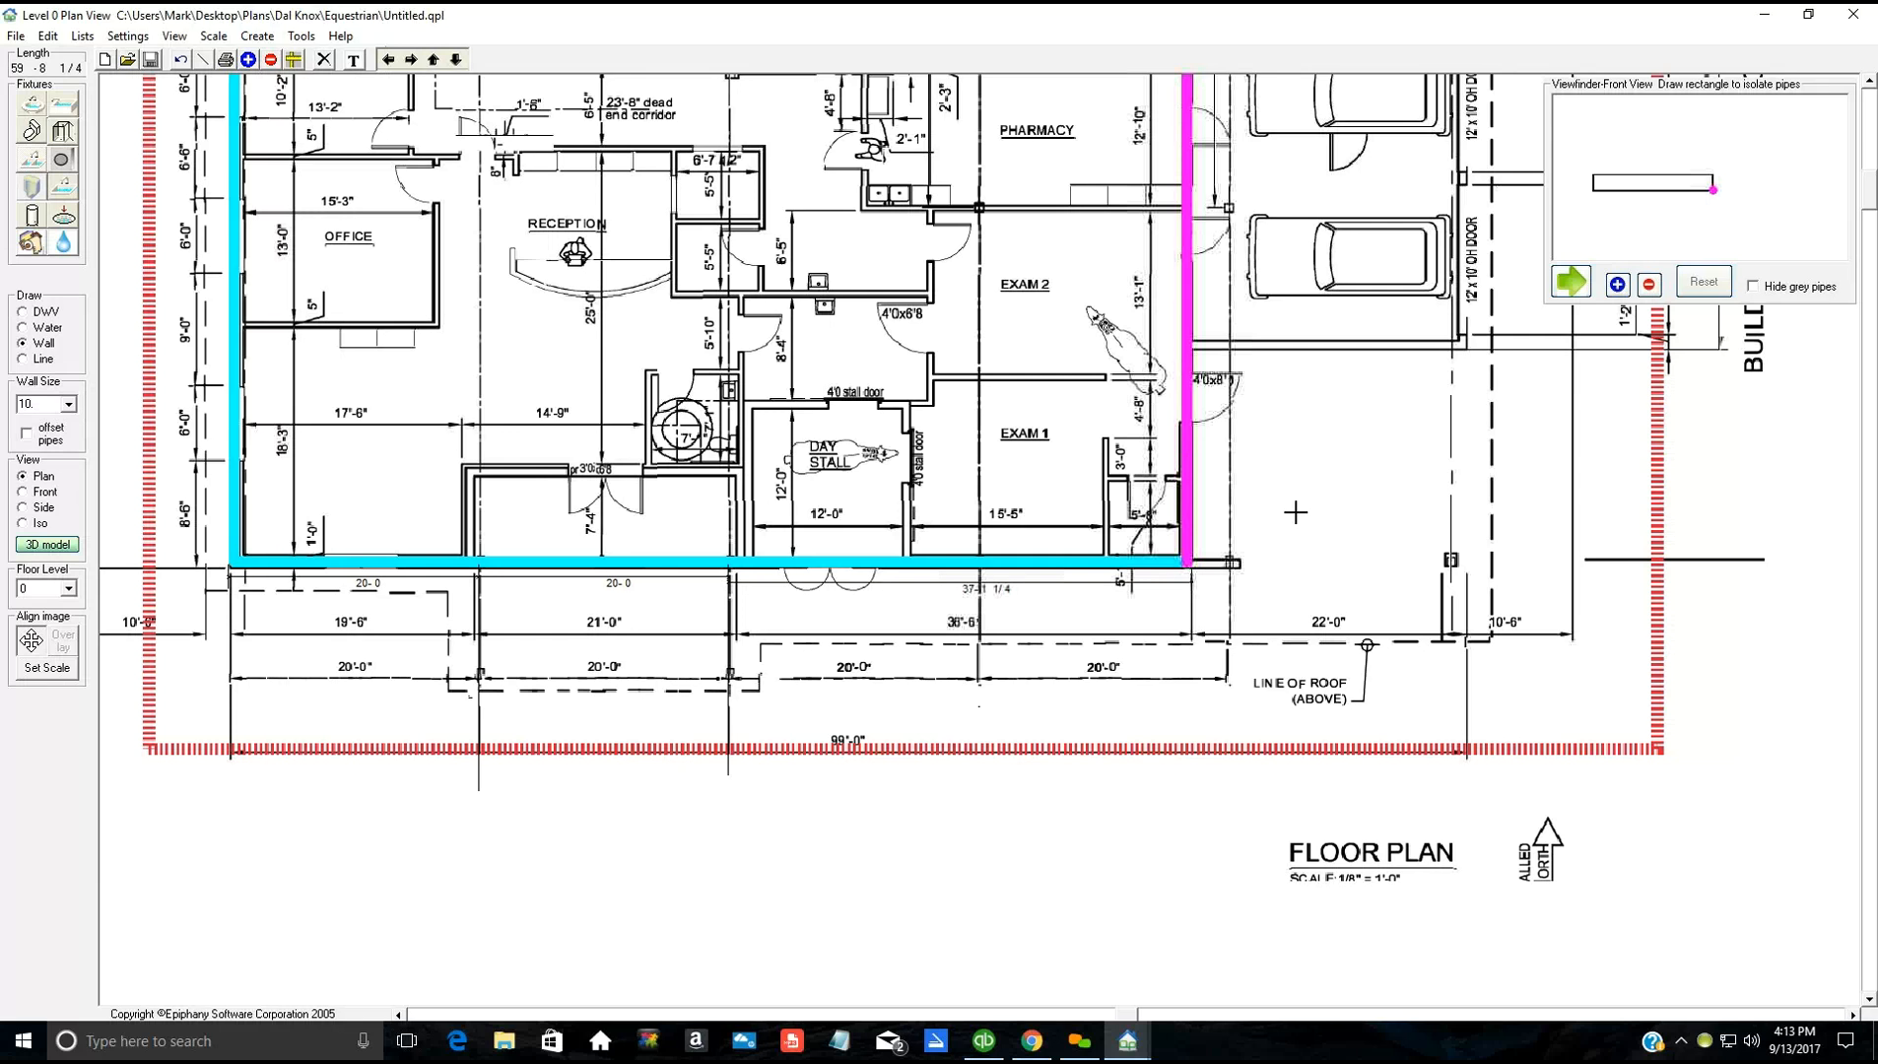
pyautogui.press('Left')
pyautogui.press('Left')
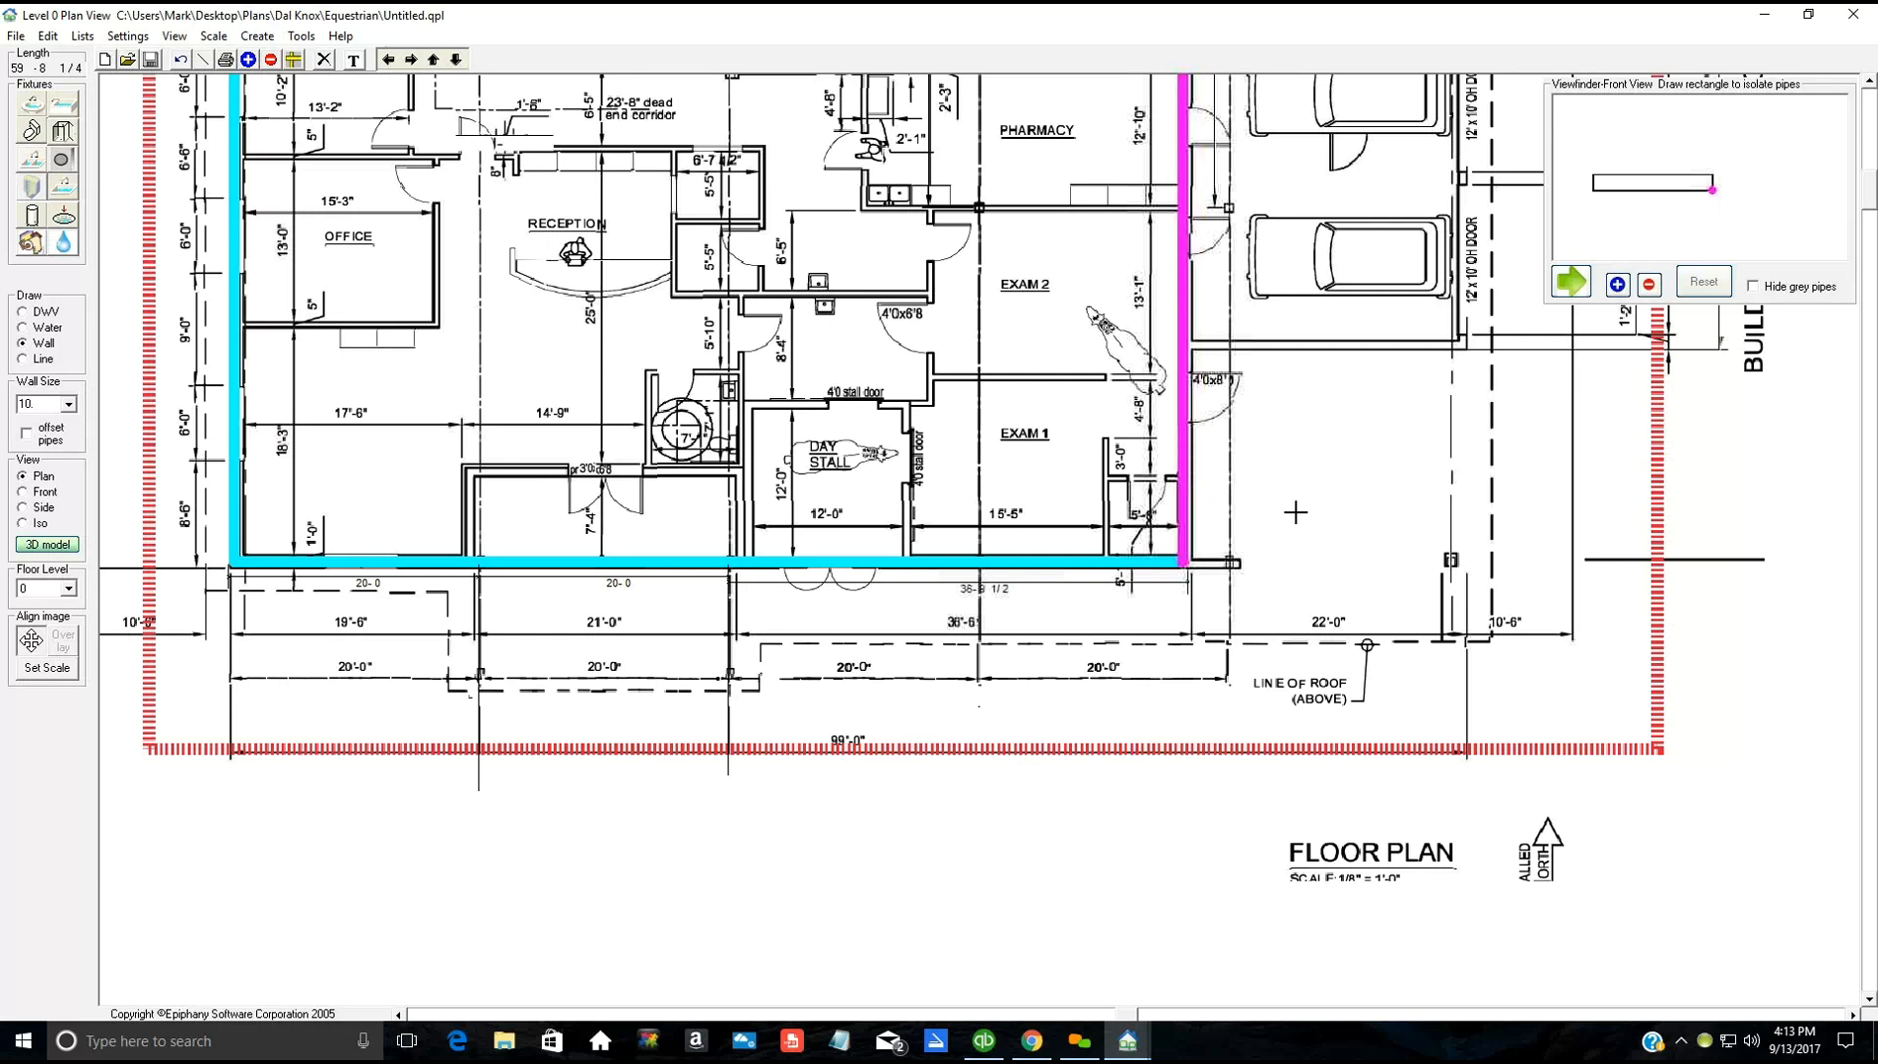
pyautogui.press('Left')
pyautogui.press('Left')
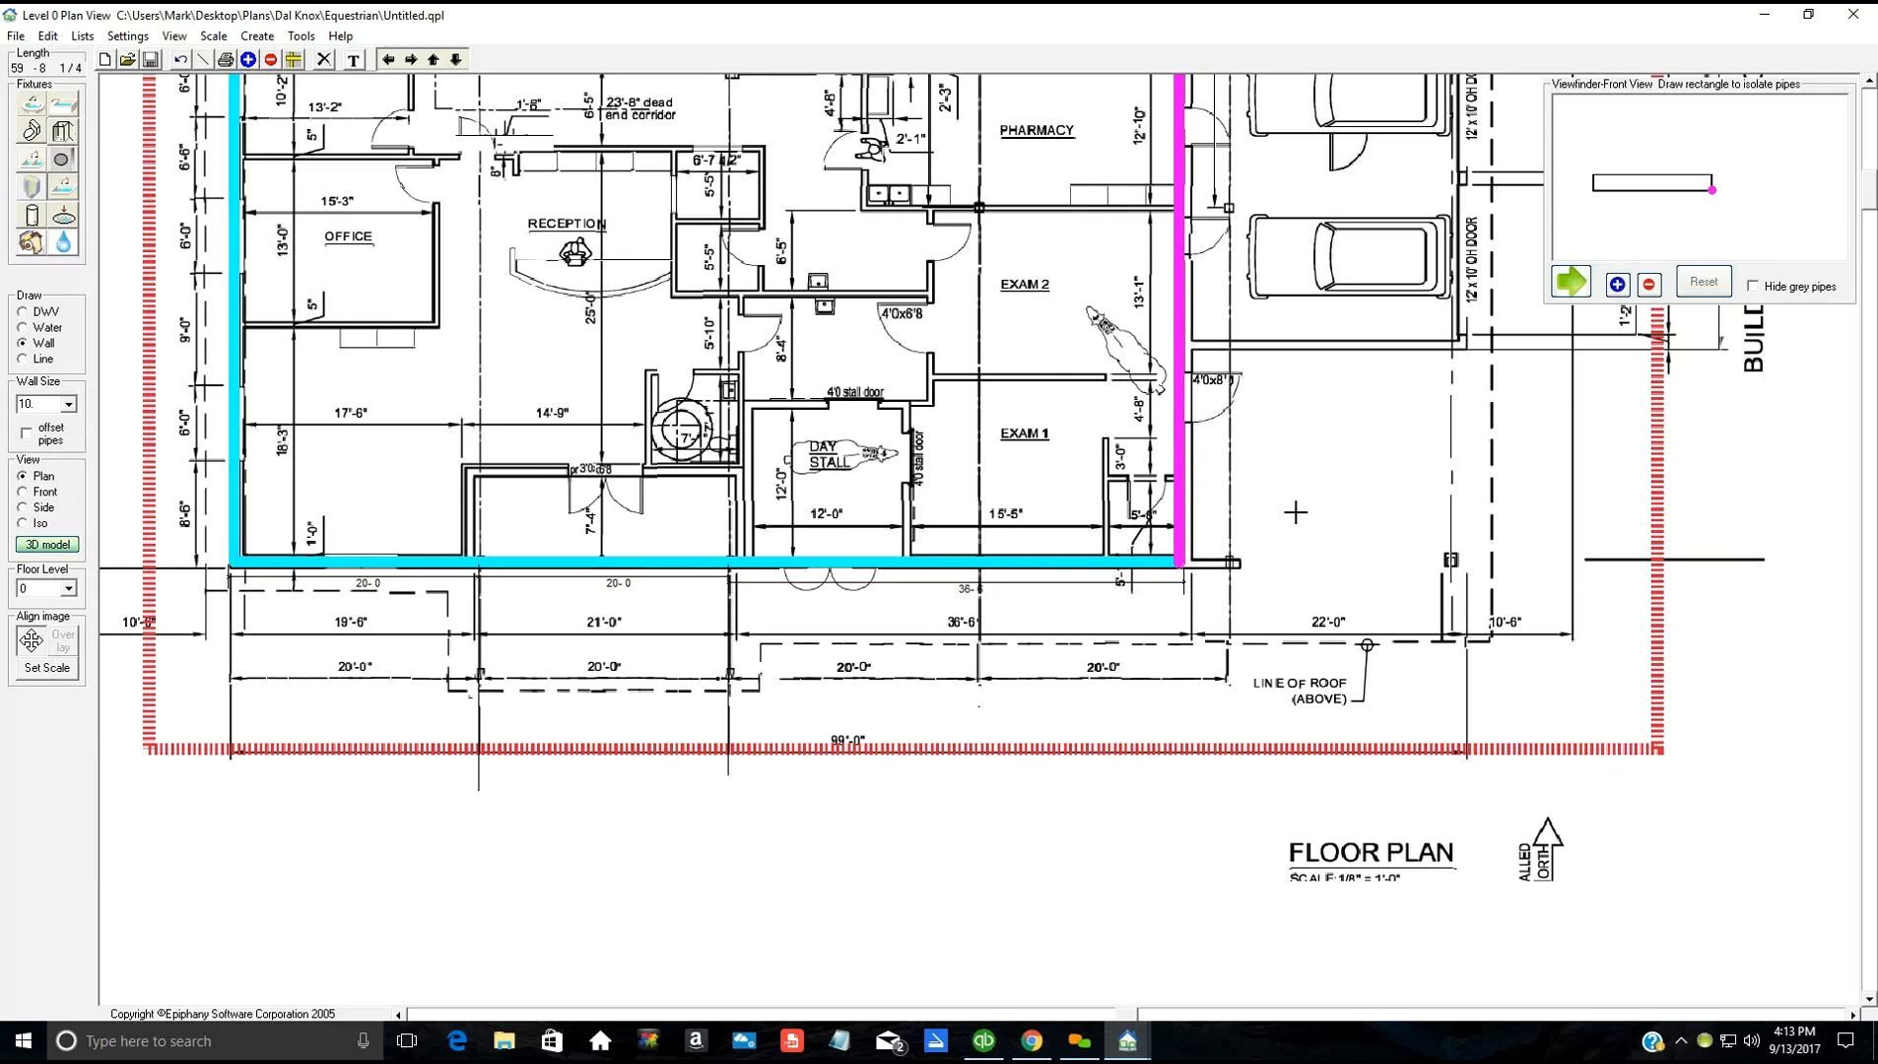
pyautogui.click(1296, 512)
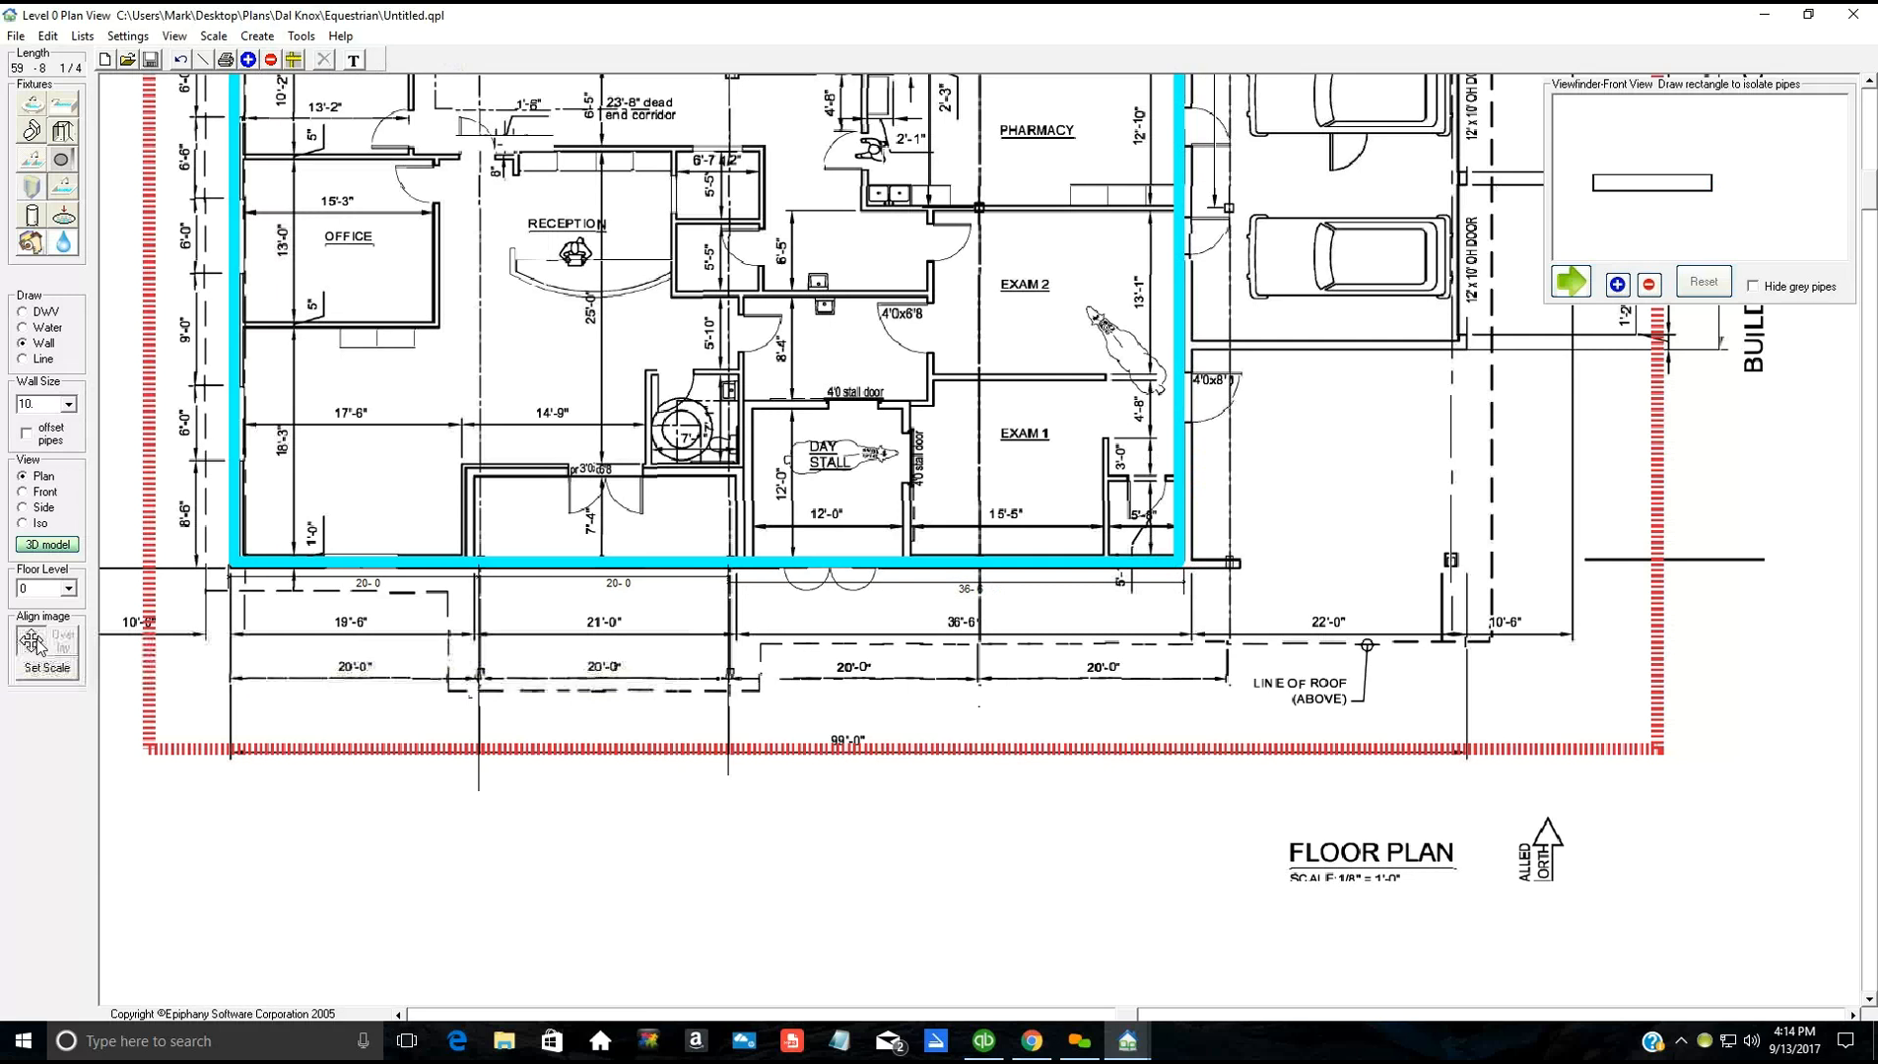
# Step: Nudge the background plan image slightly left and down until its exterior walls line up with the traced walls
pyautogui.press('Left')
pyautogui.press('Left')
pyautogui.press('Left')
pyautogui.press('Left')
pyautogui.press('Left')
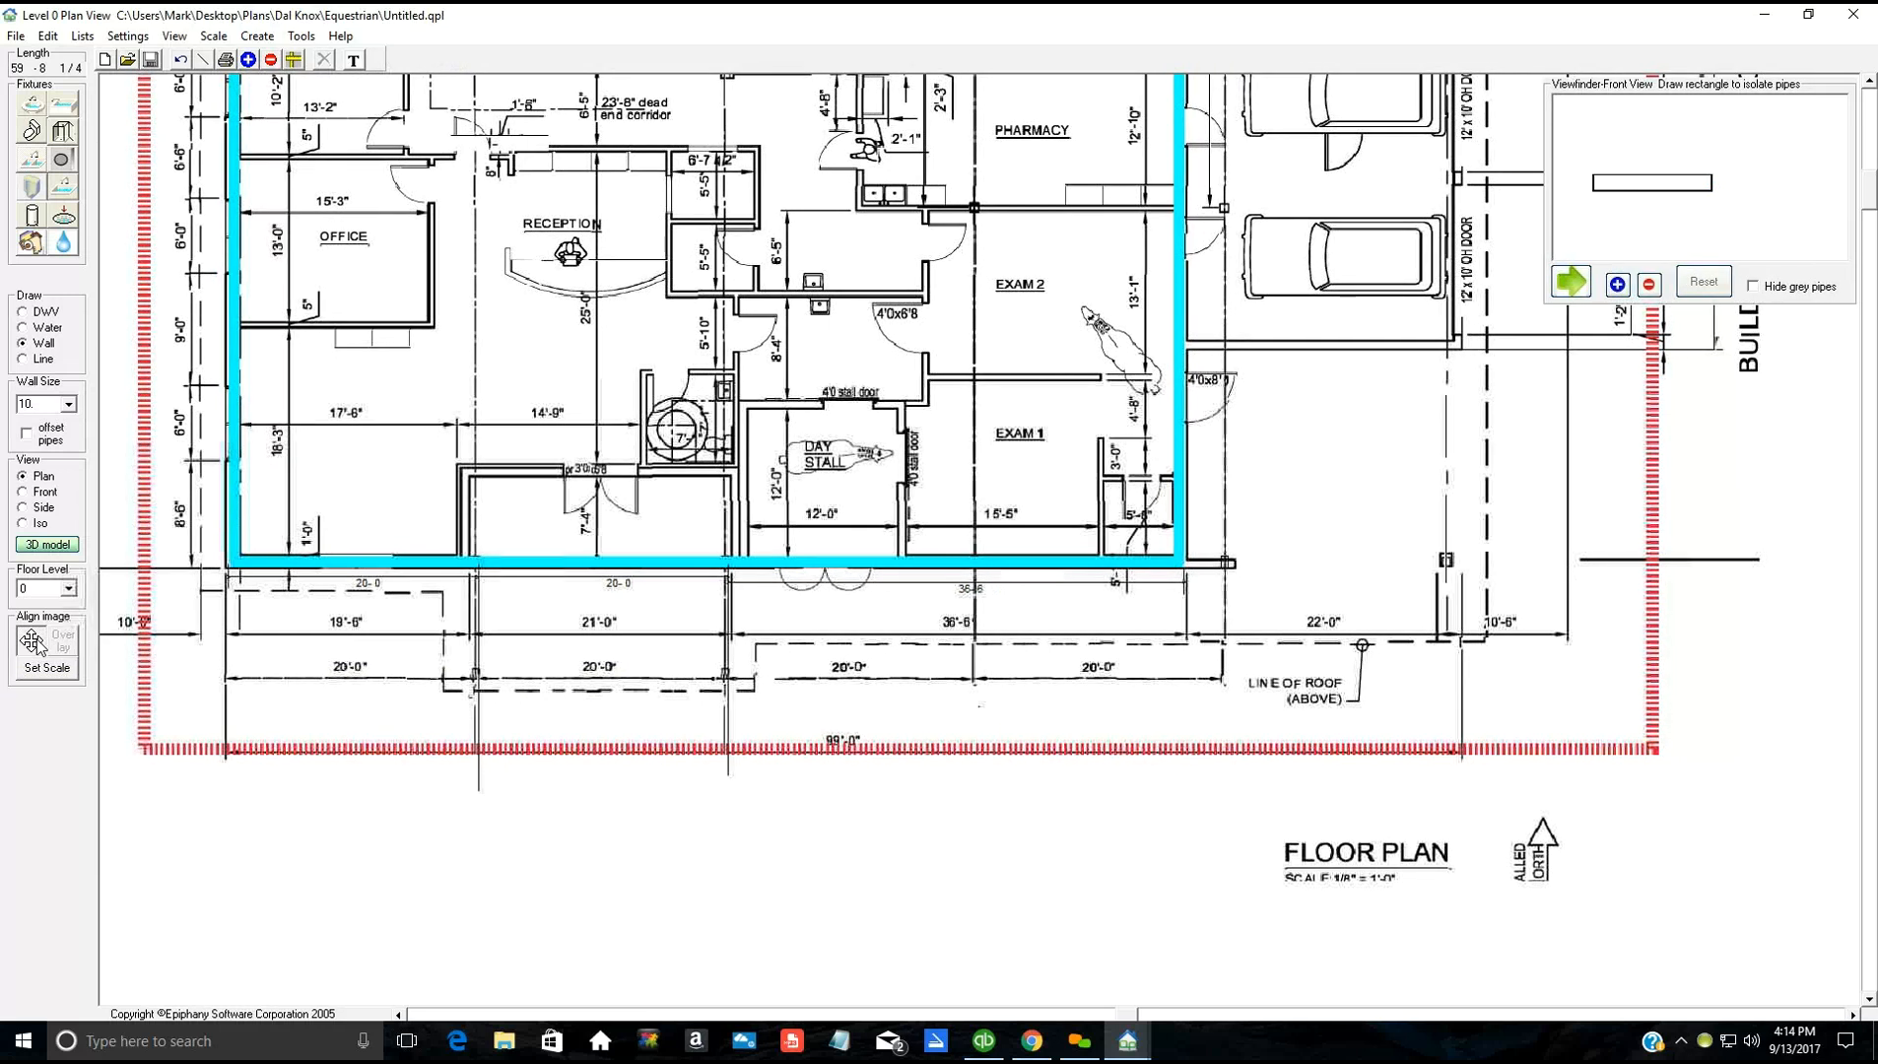
pyautogui.press('Left')
pyautogui.press('Left')
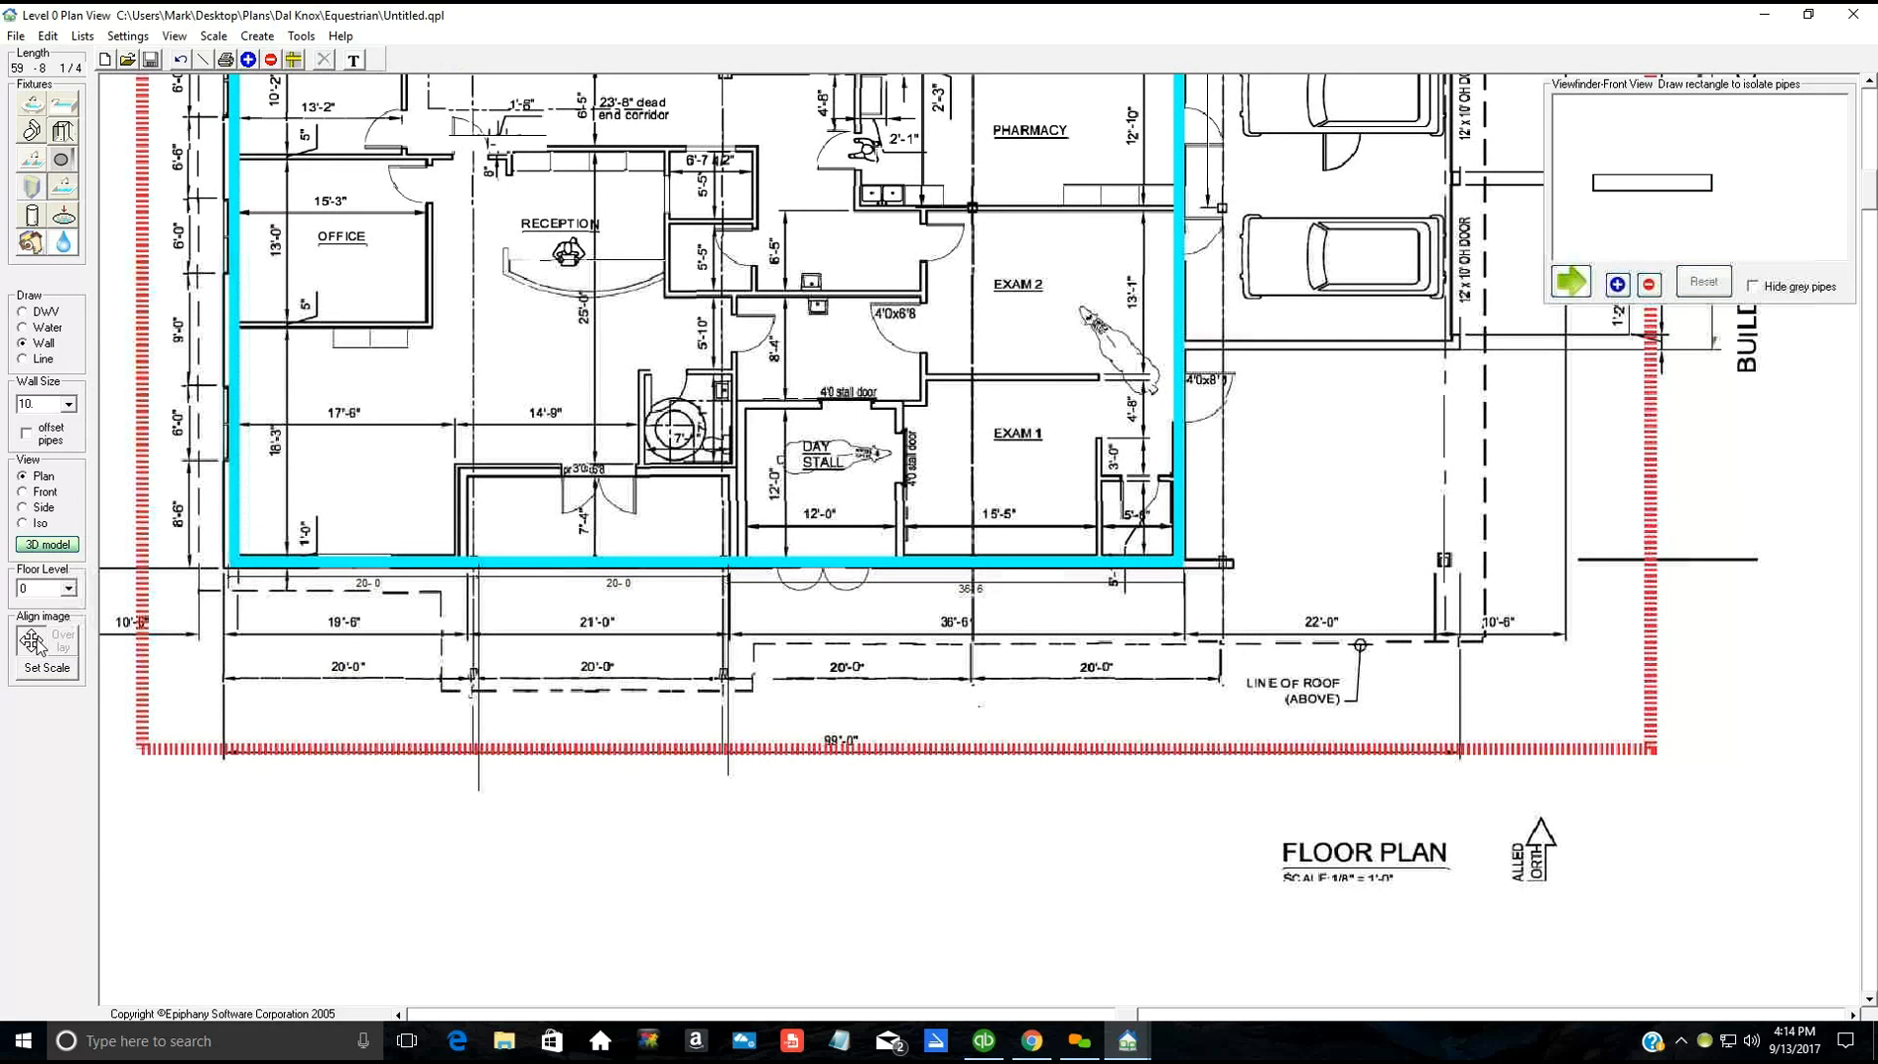
pyautogui.press('Down')
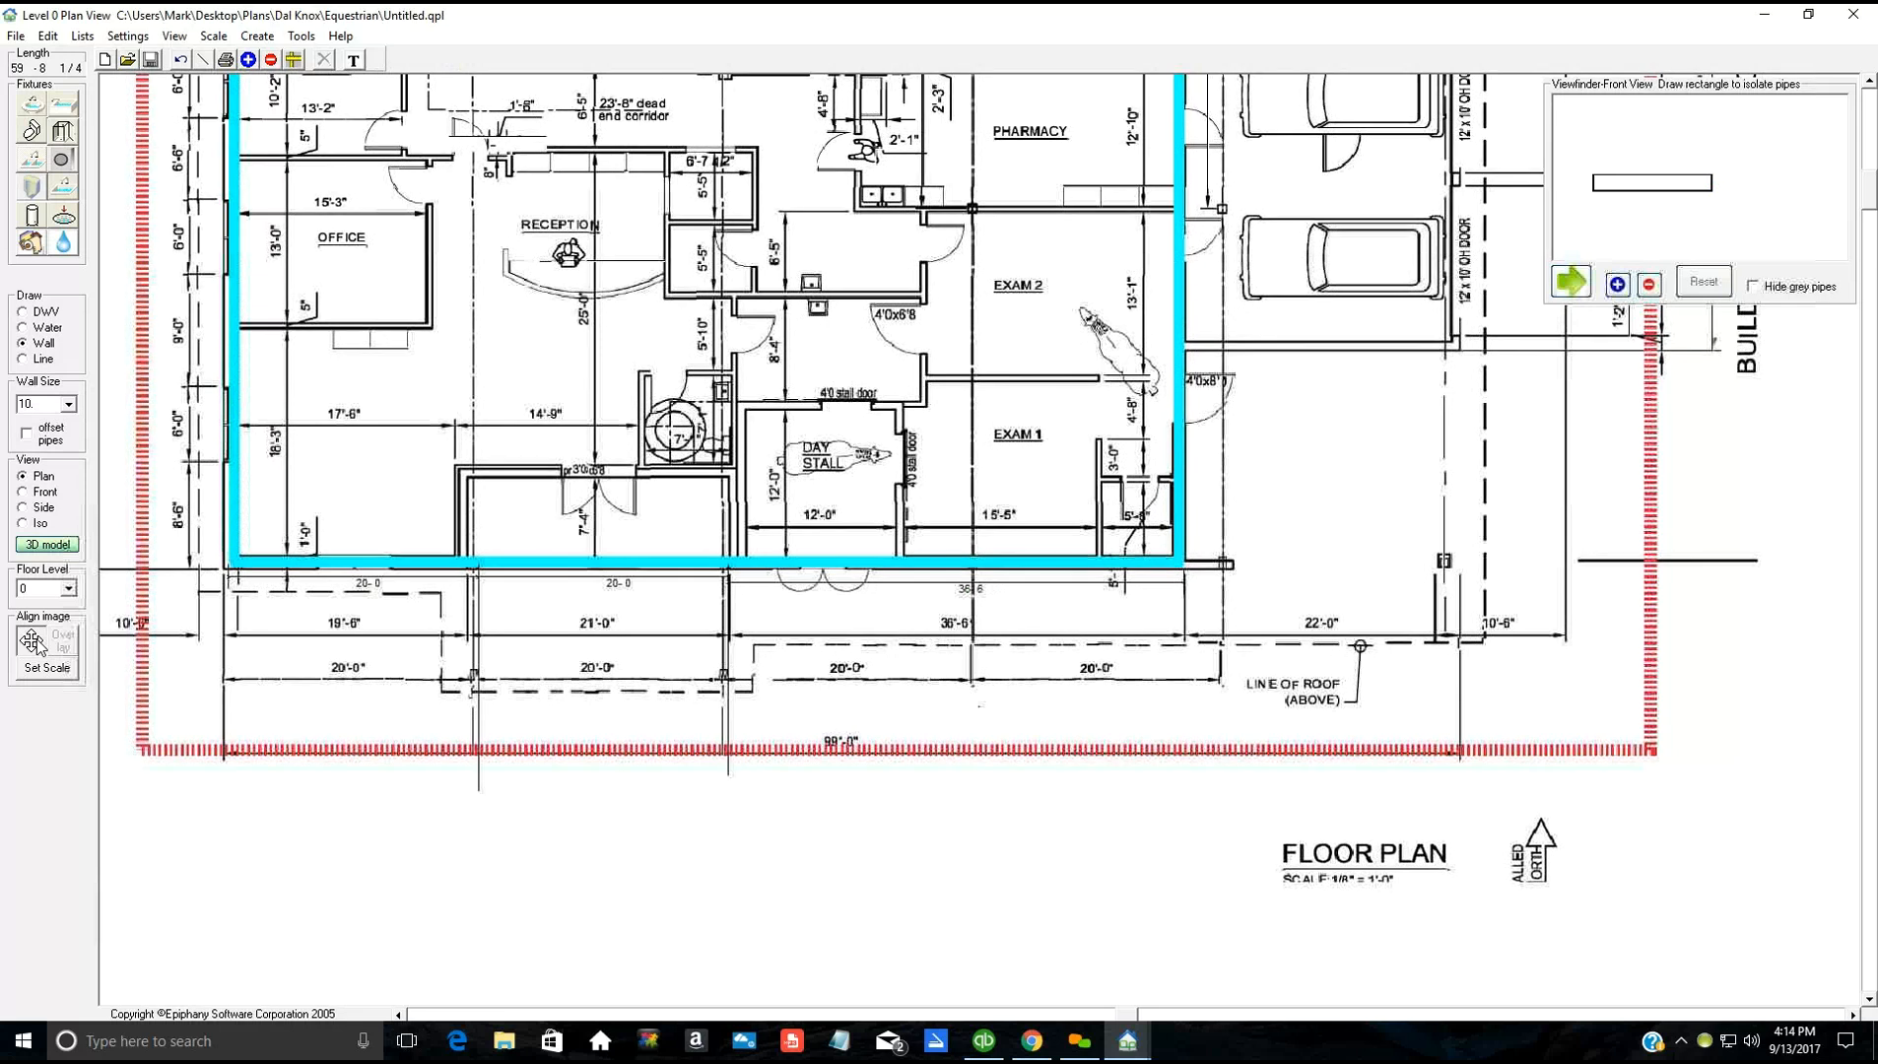
pyautogui.press('Right')
pyautogui.press('Right')
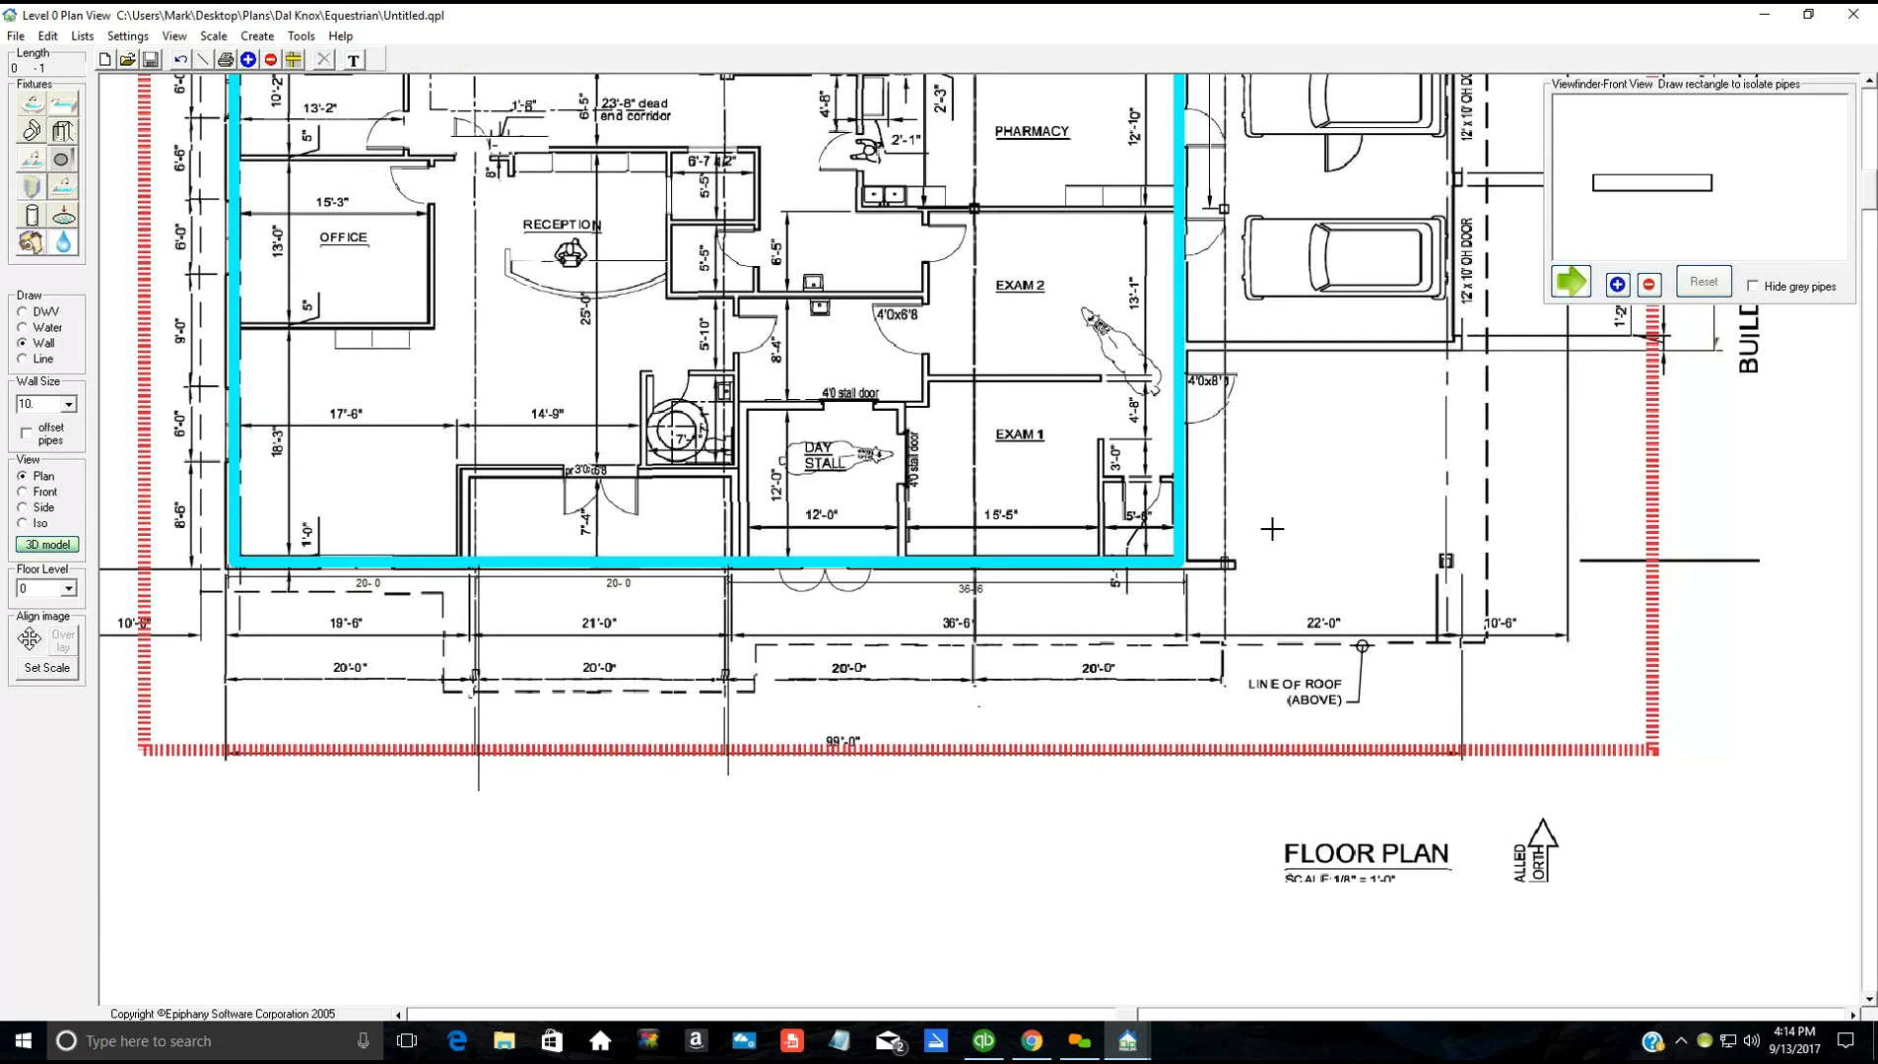
# Step: Set the wall size to 3.5 and trace the interior wall from the left exterior wall between the two lower offices, about 22 ft 4 in long
pyautogui.scroll(-1, 681, 427)
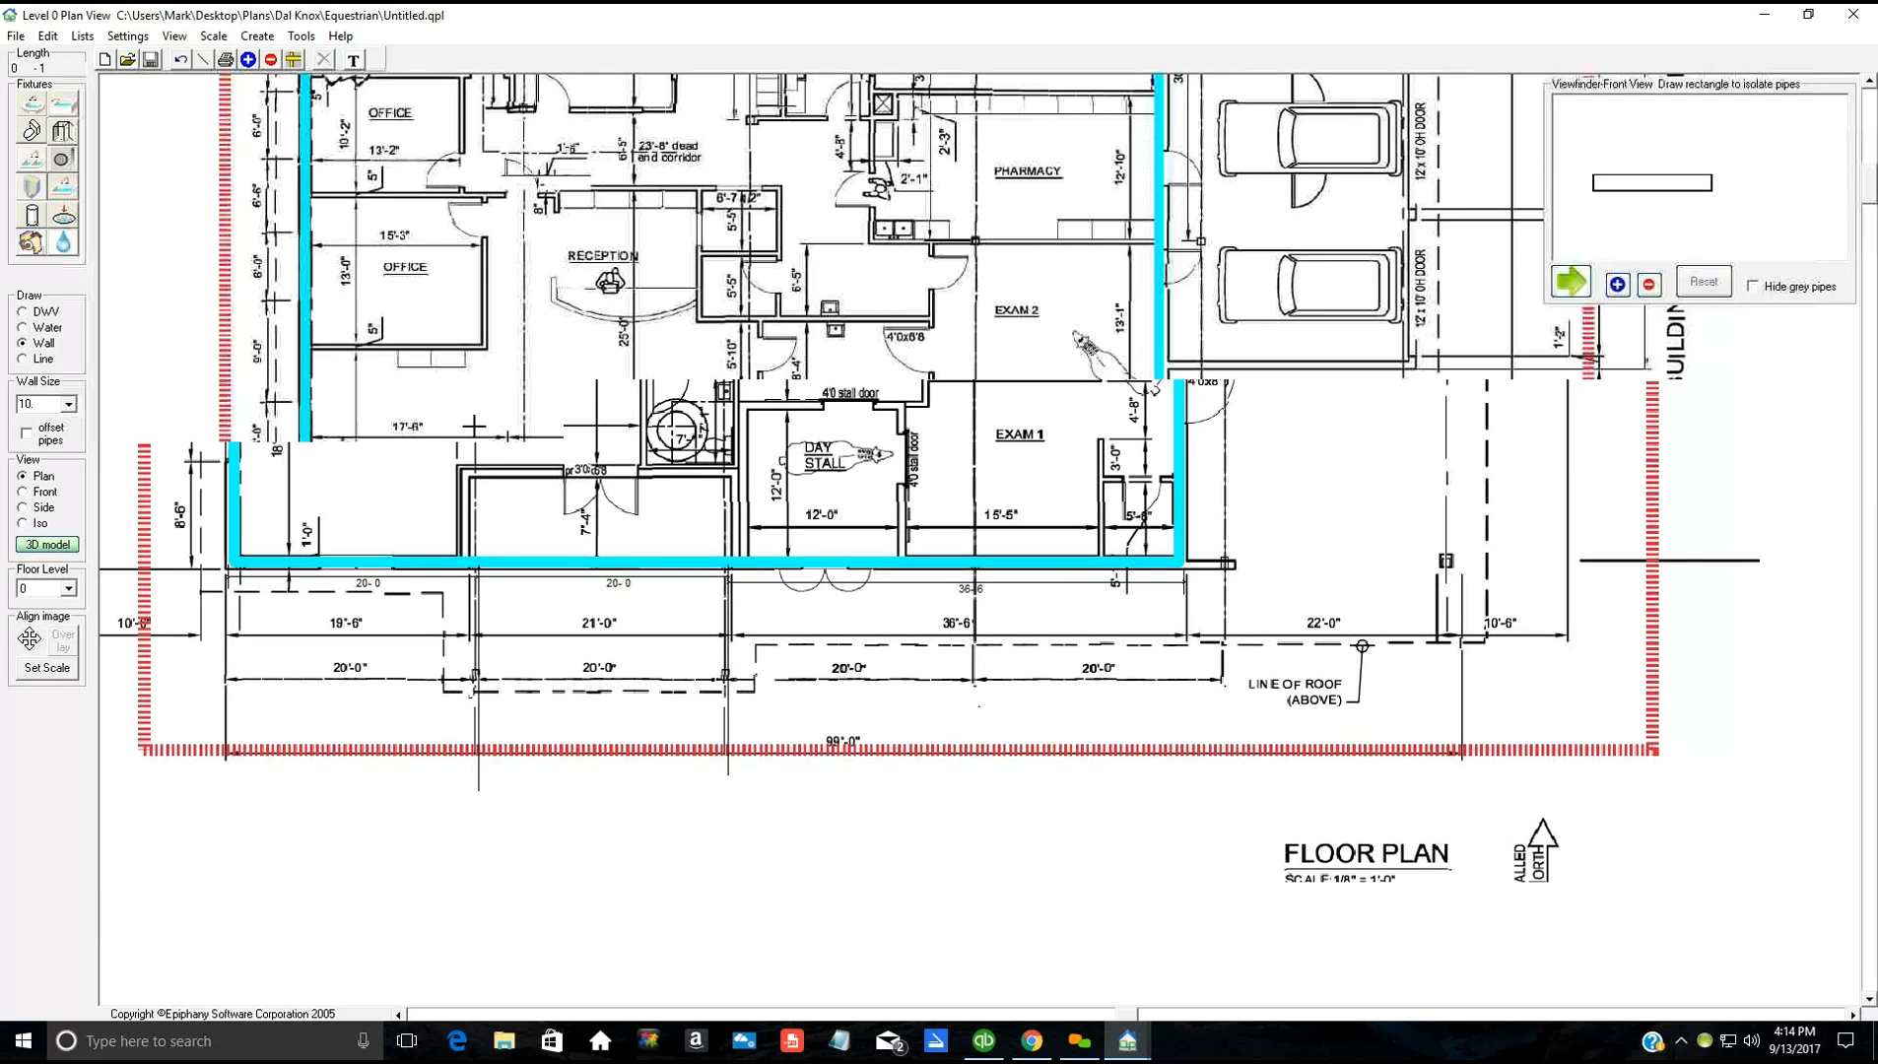
pyautogui.scroll(-1, 52, 350)
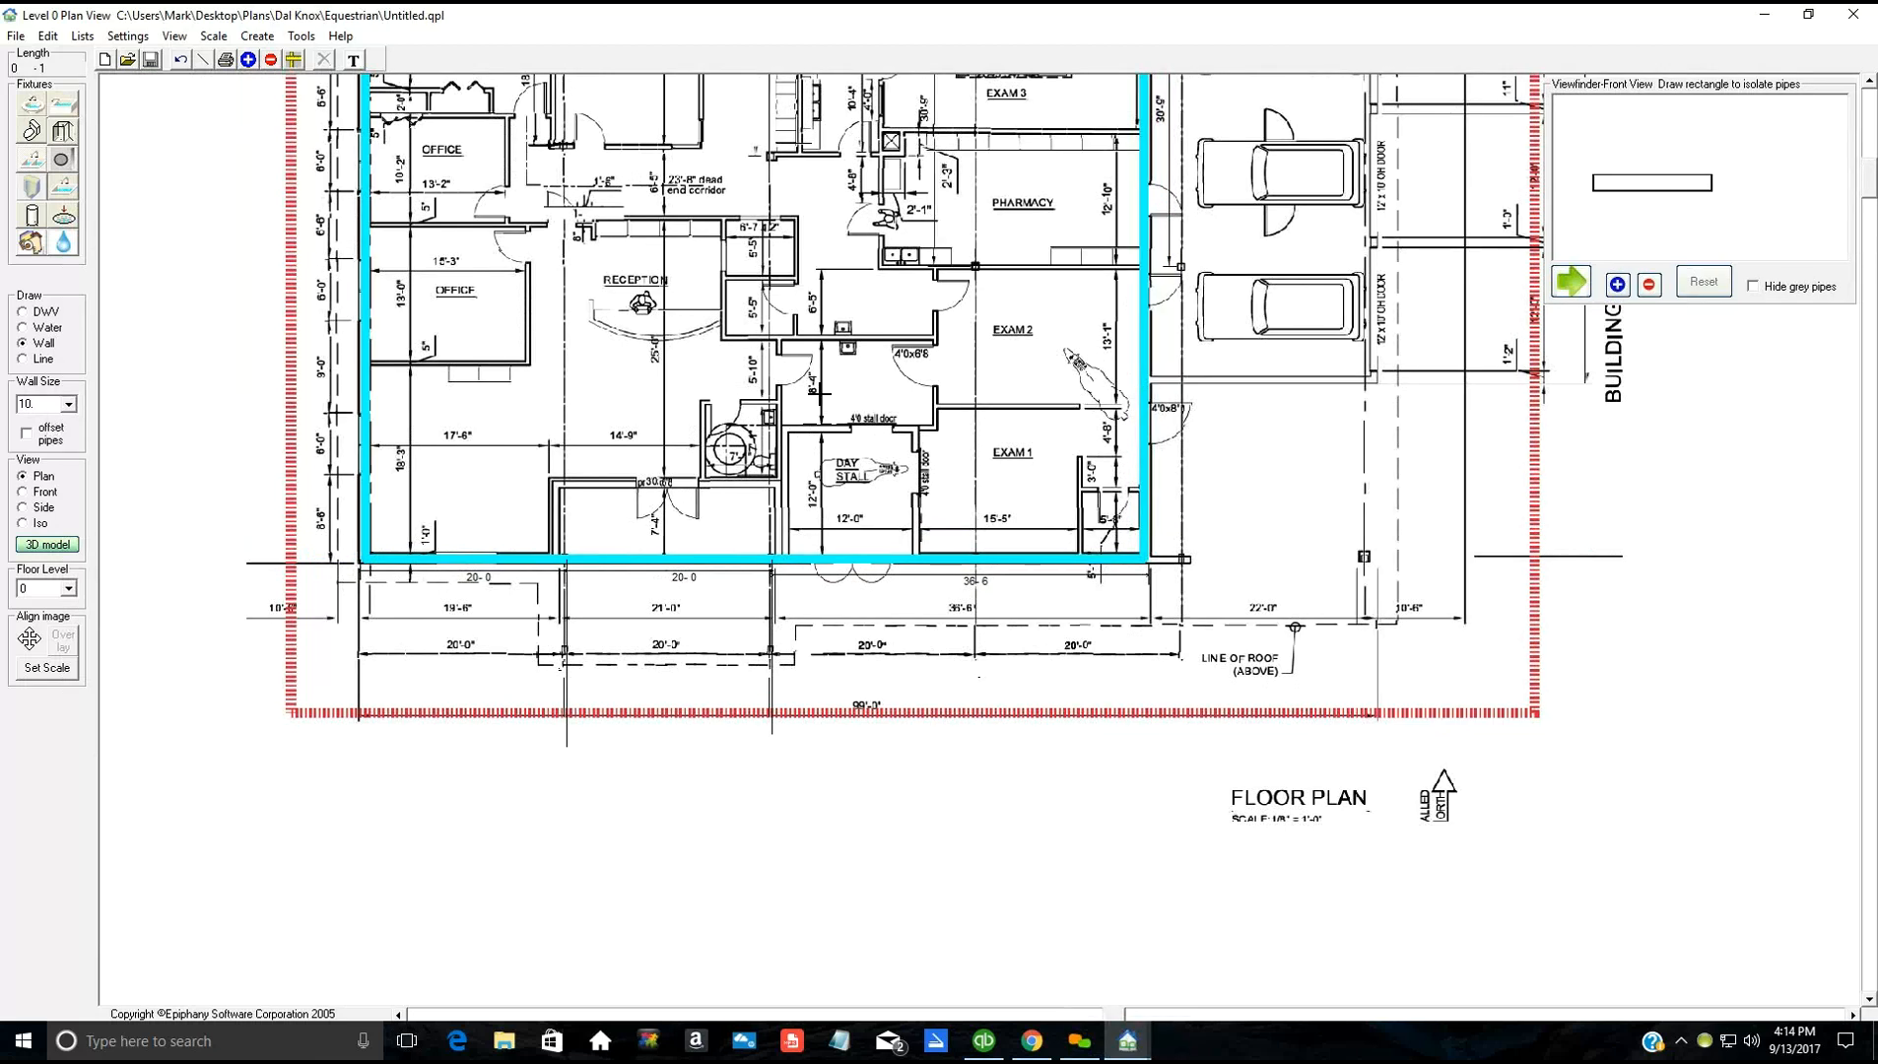
pyautogui.scroll(-1, 795, 376)
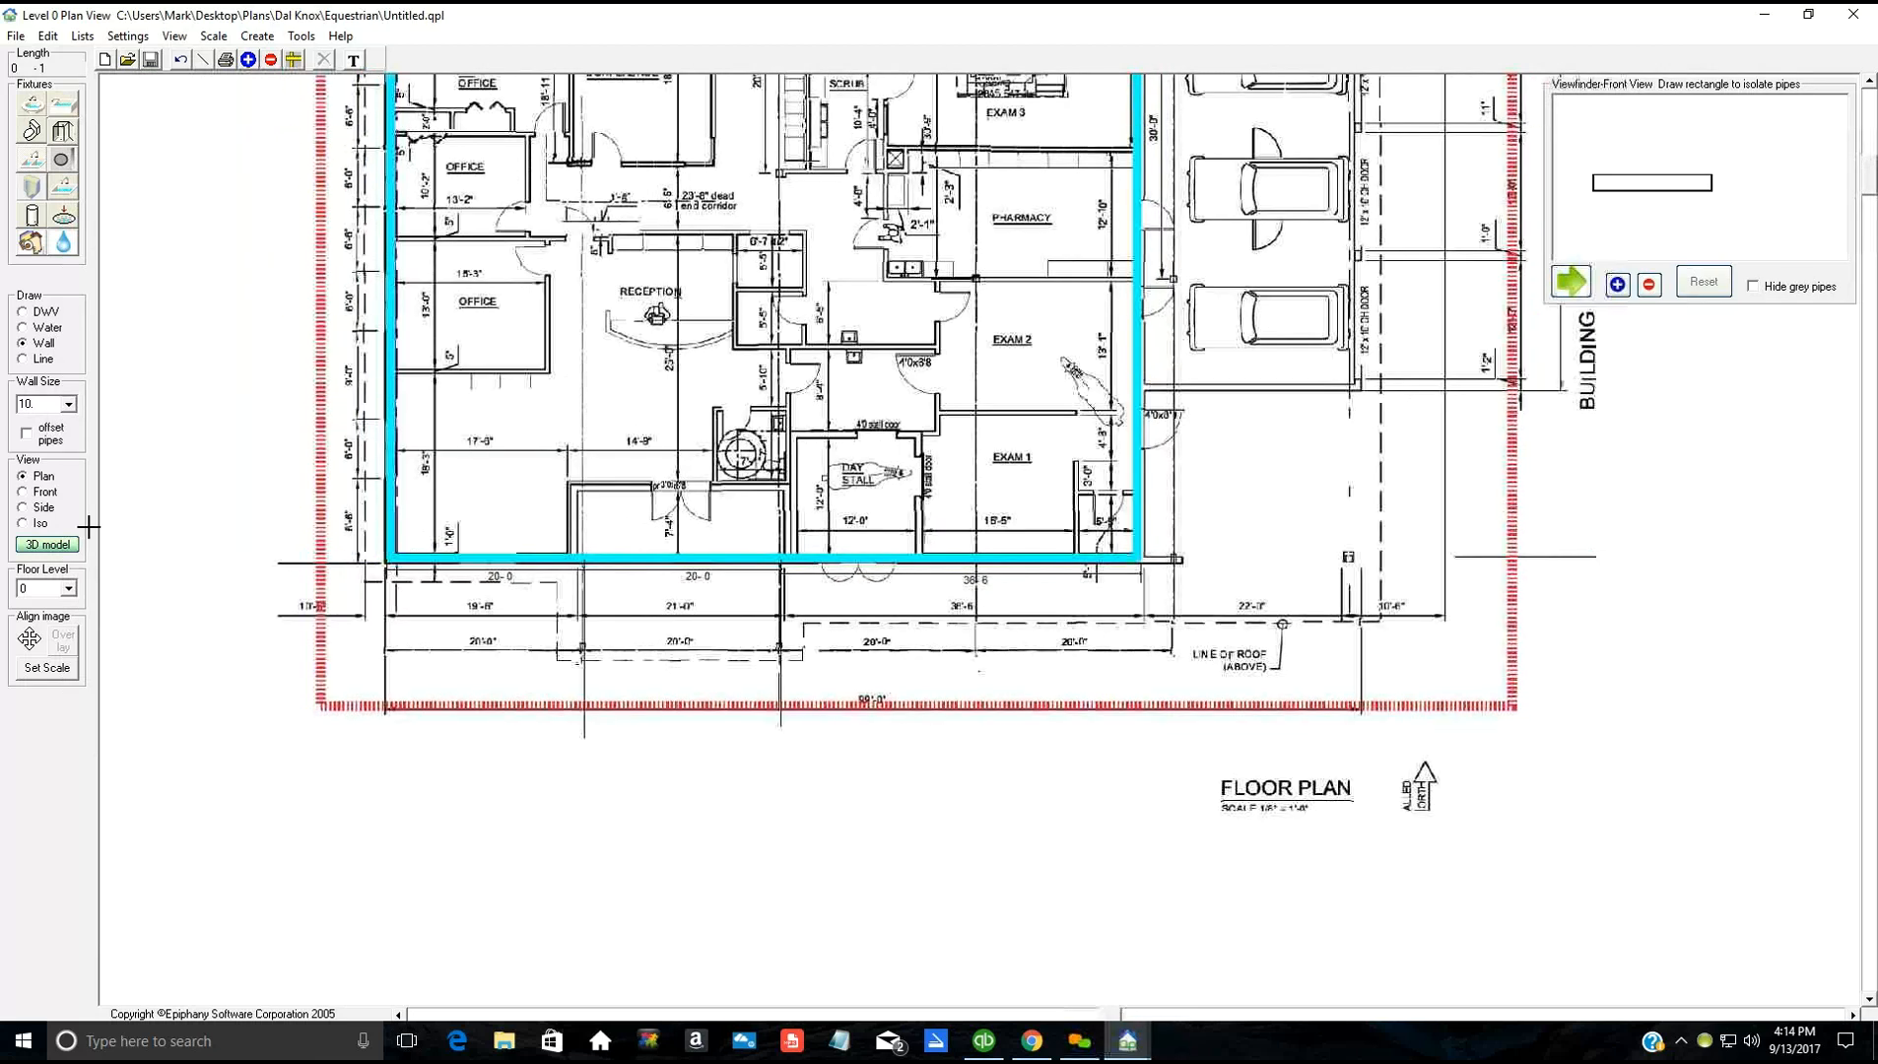
pyautogui.scroll(-1, 50, 365)
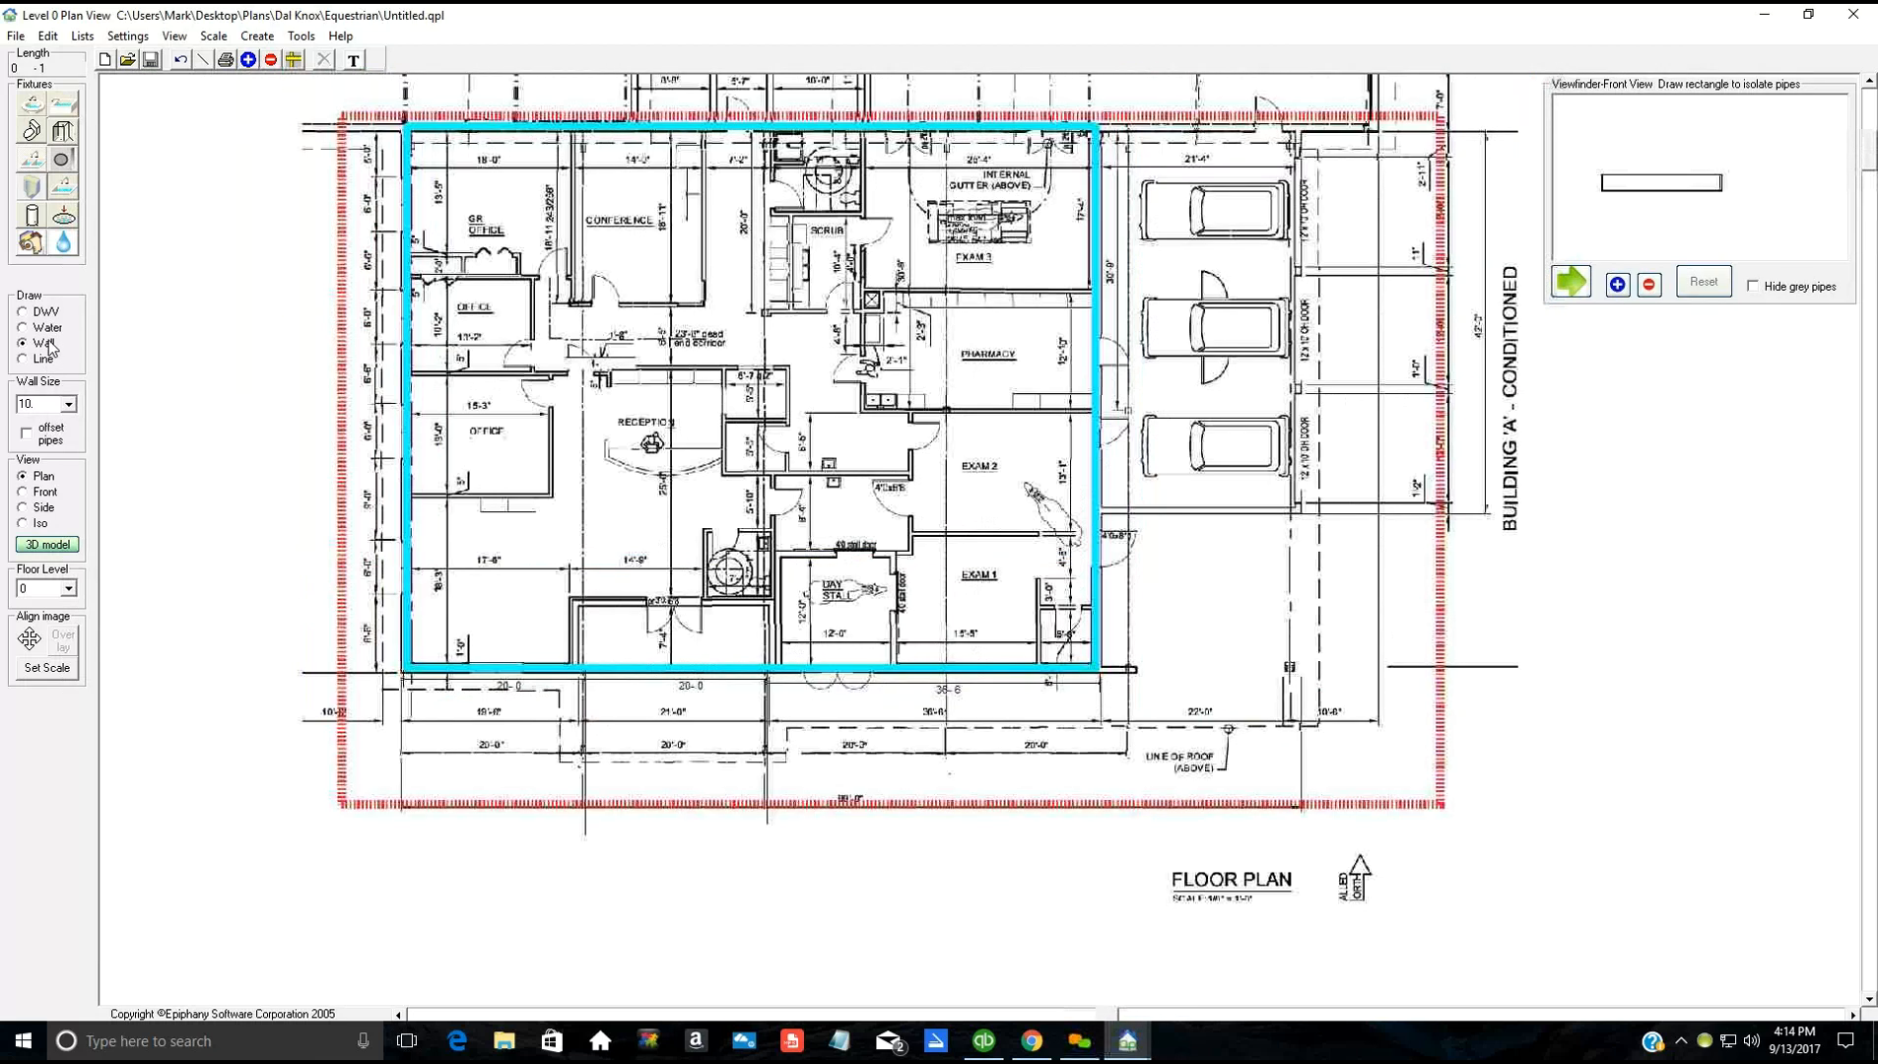
pyautogui.click(70, 406)
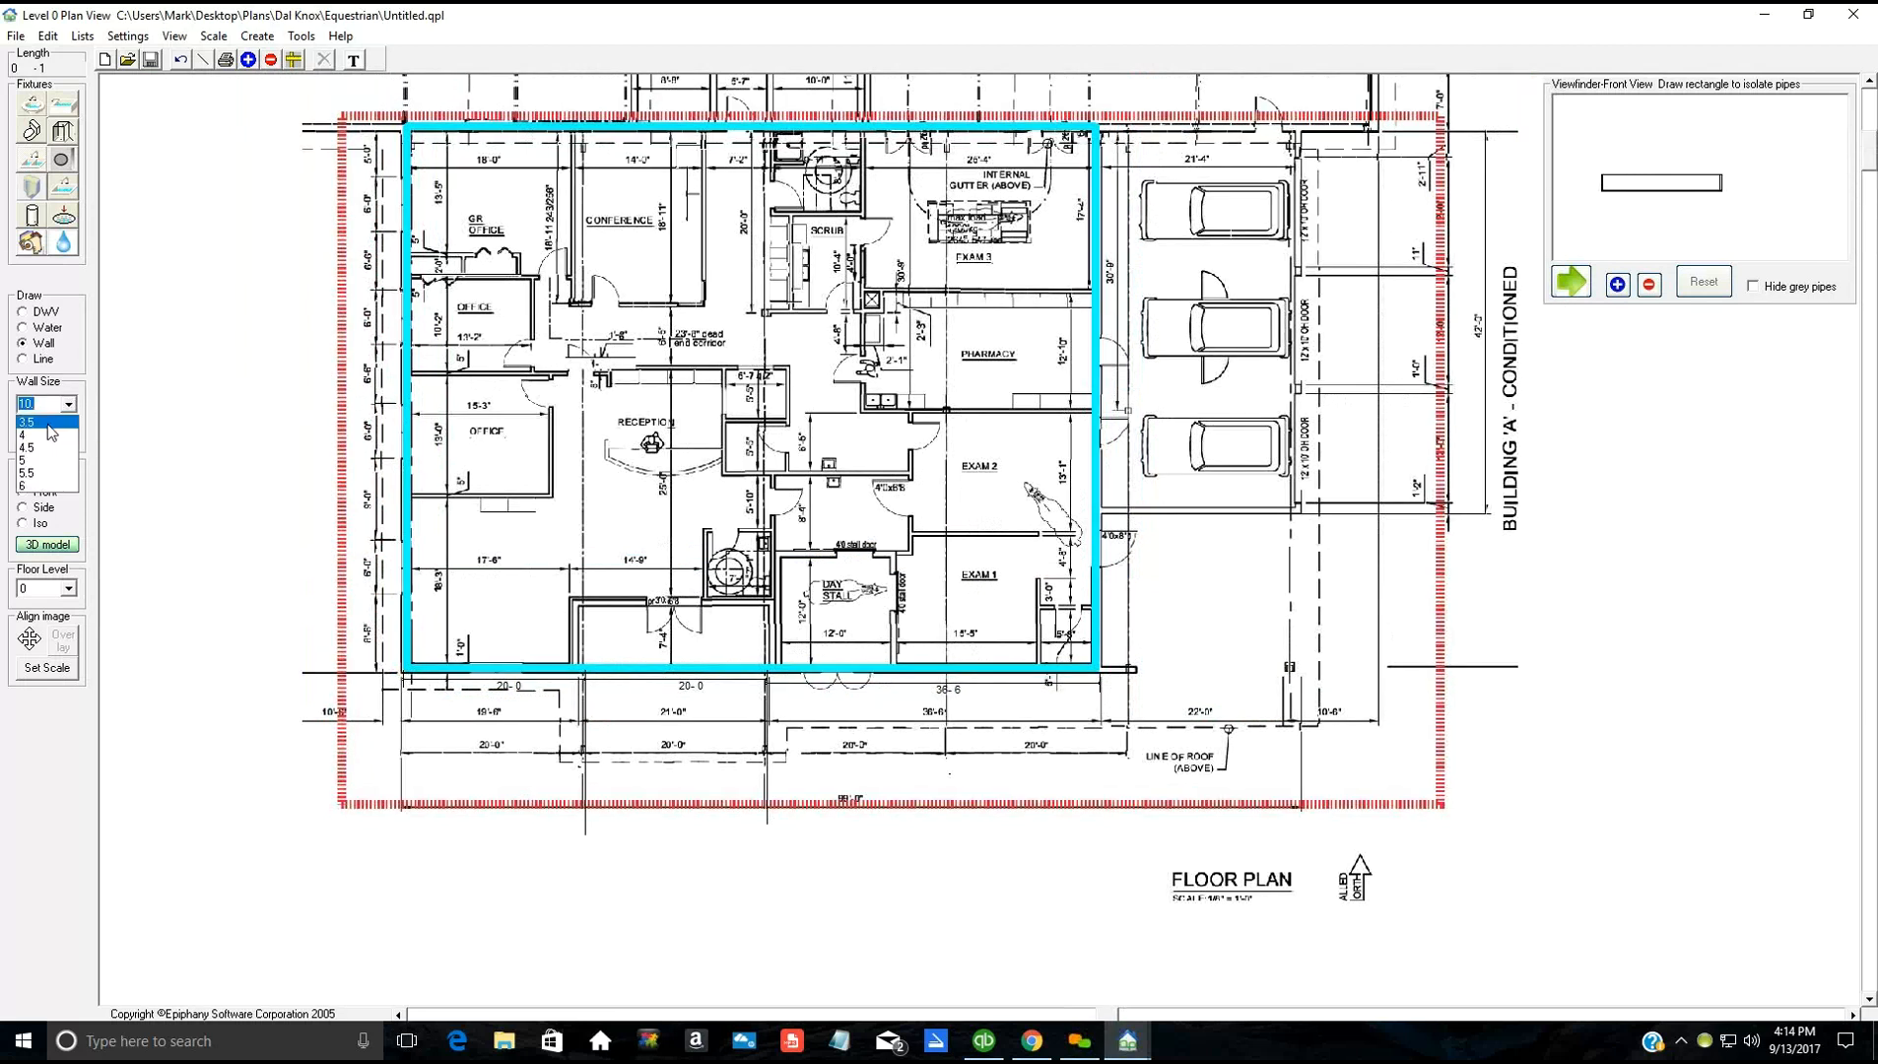
pyautogui.click(51, 431)
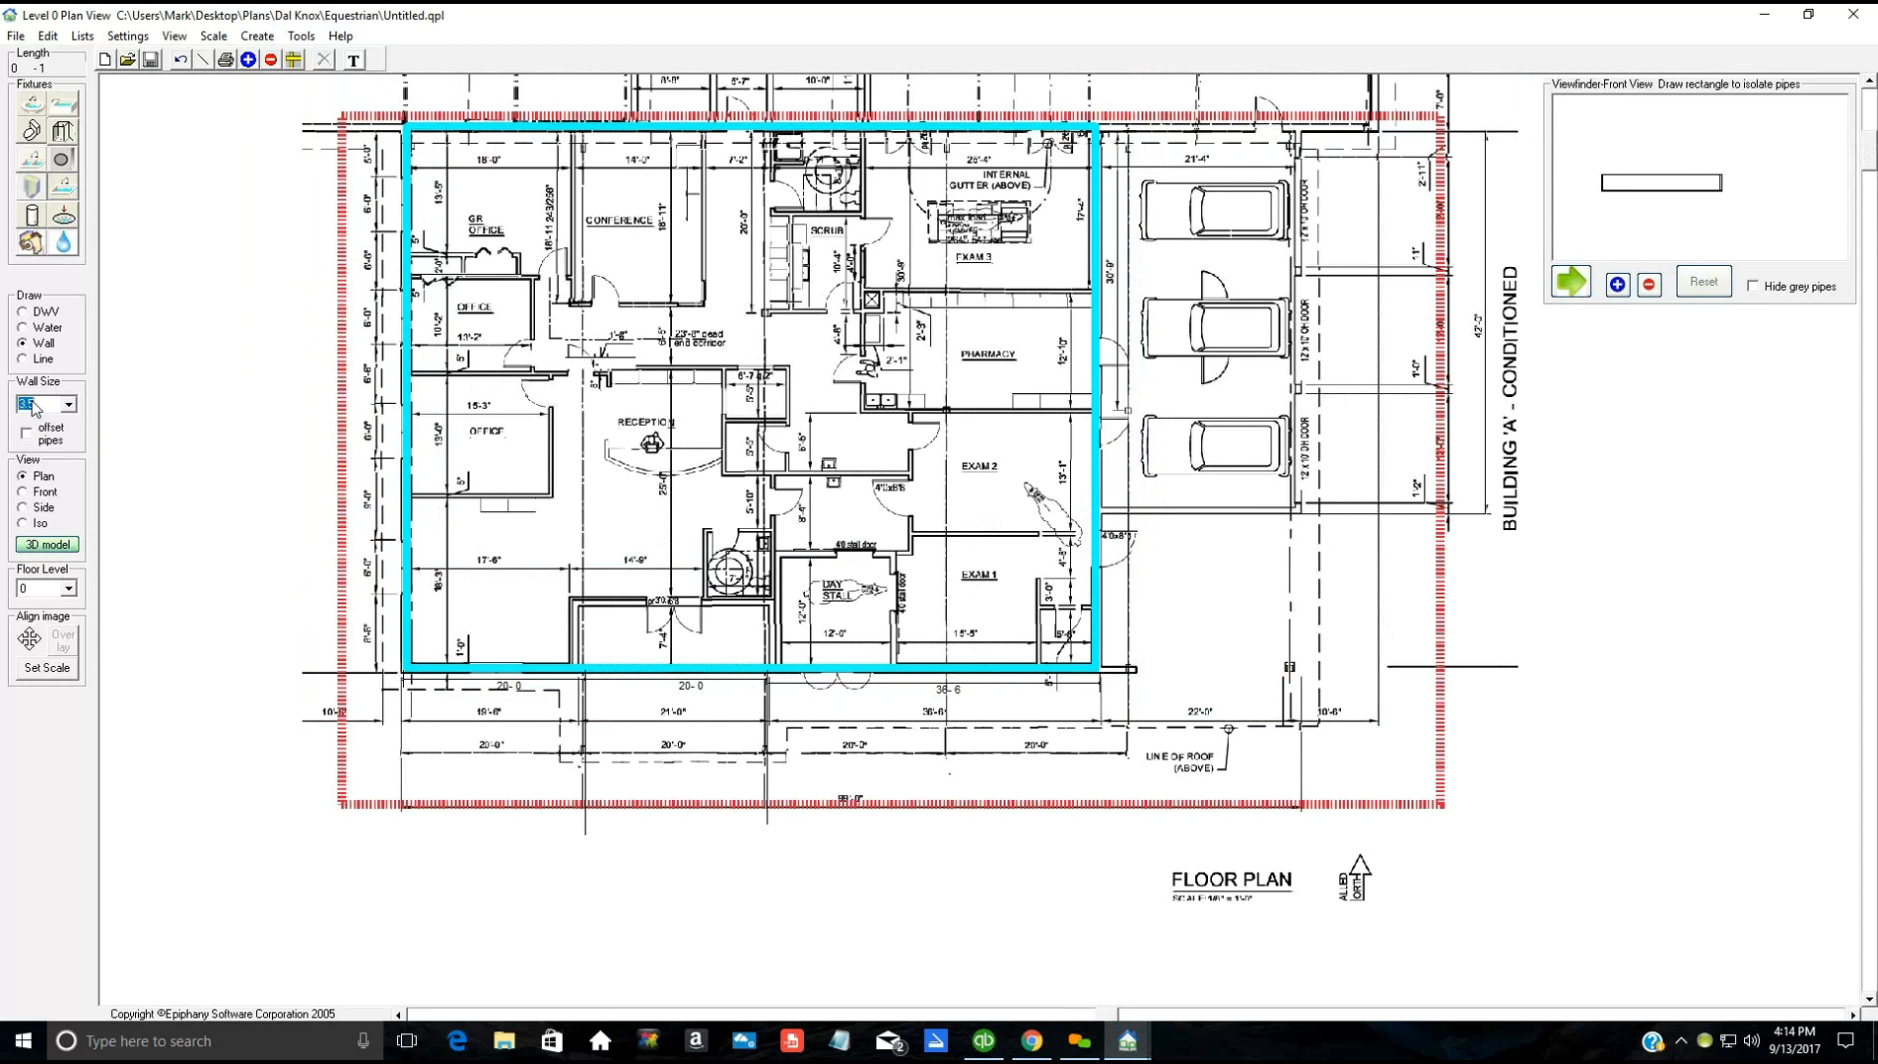
pyautogui.click(405, 377)
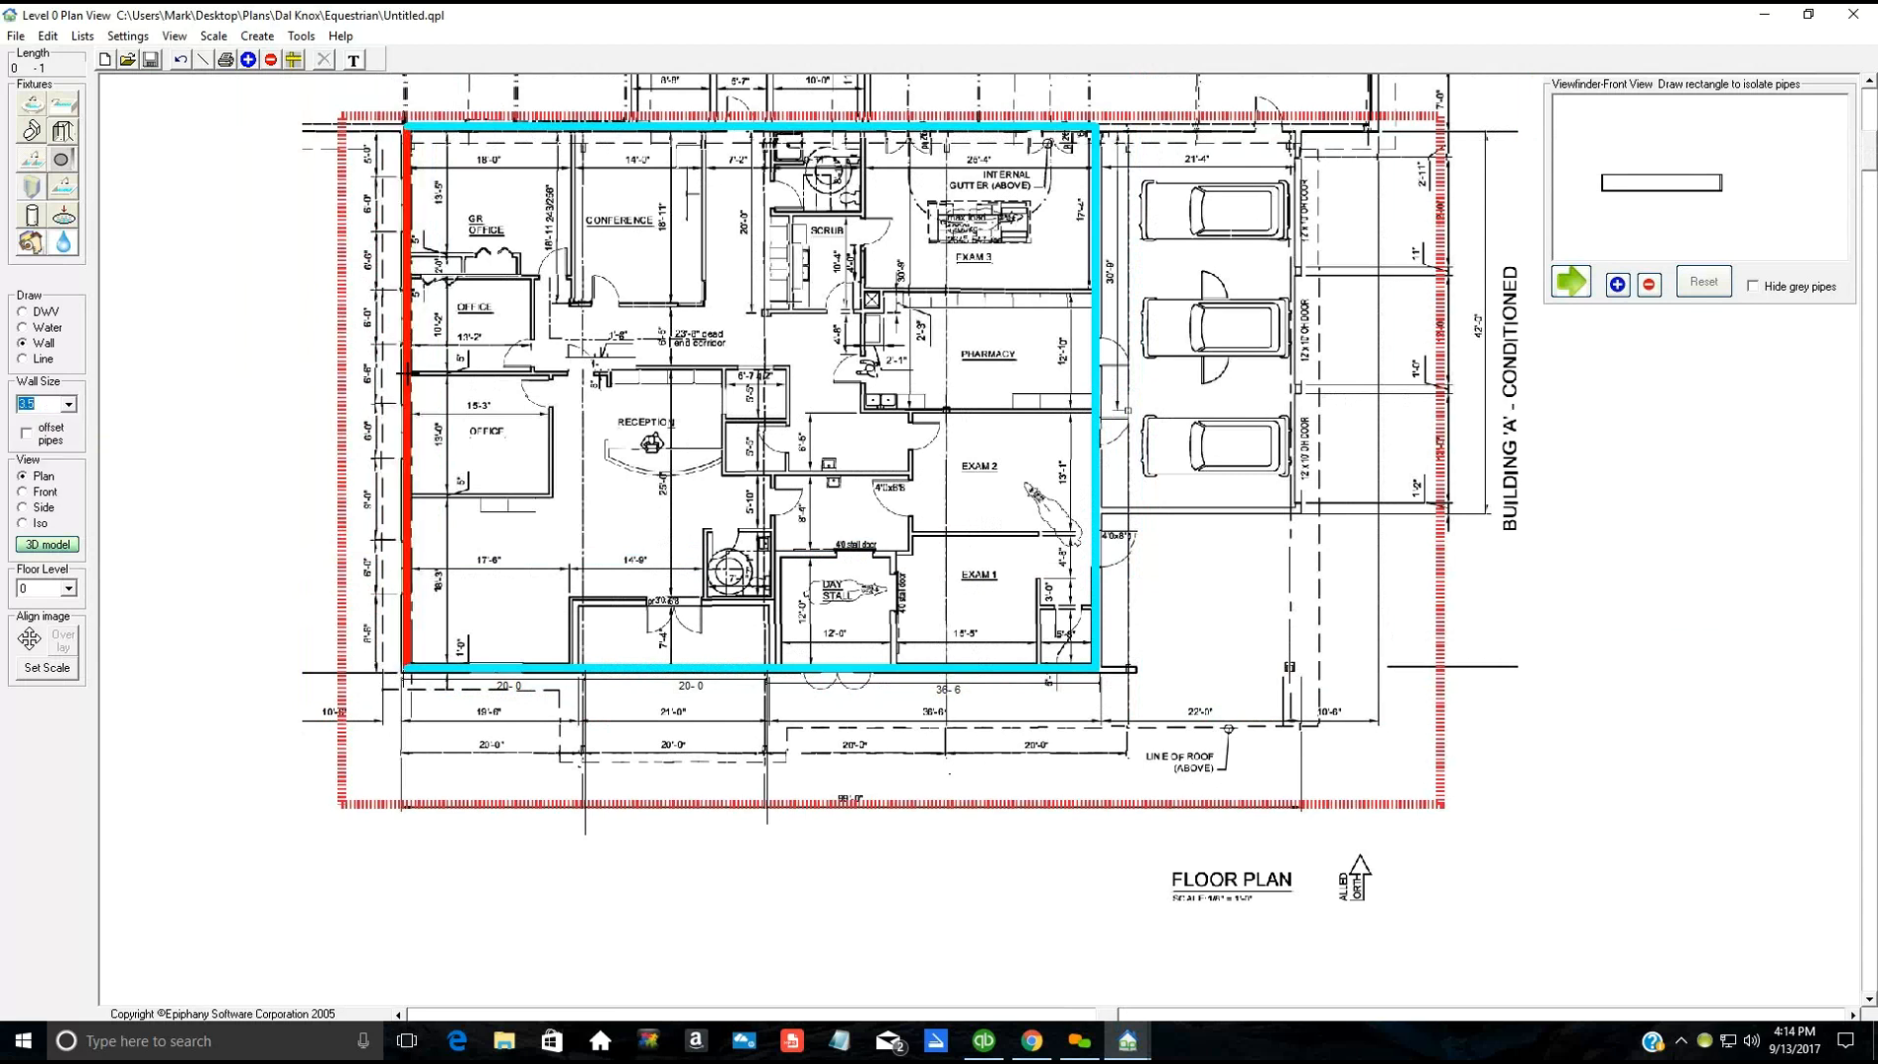
pyautogui.click(611, 378)
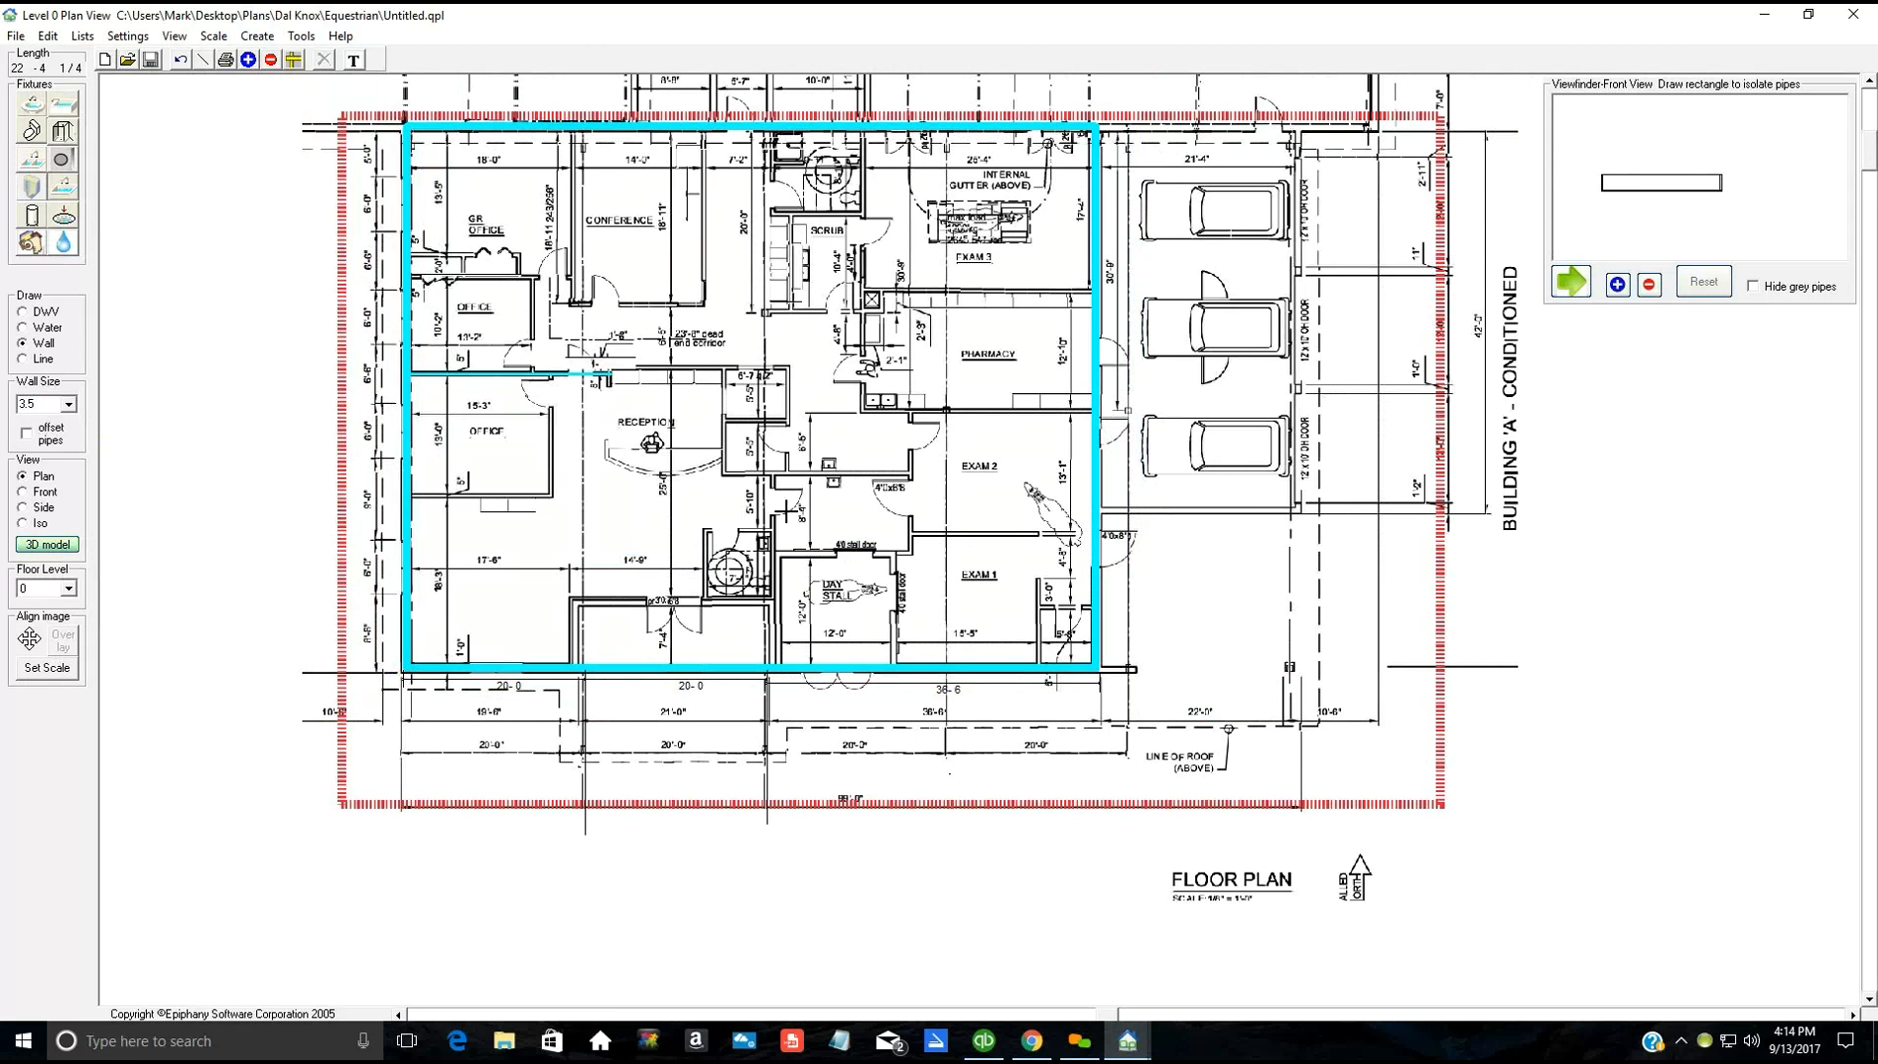
# Step: Trace the horizontal walls from Reception to Exam 2 and between Pharmacy and Exam 2, plus the vertical wall beside the upper restroom
pyautogui.scroll(2, 790, 512)
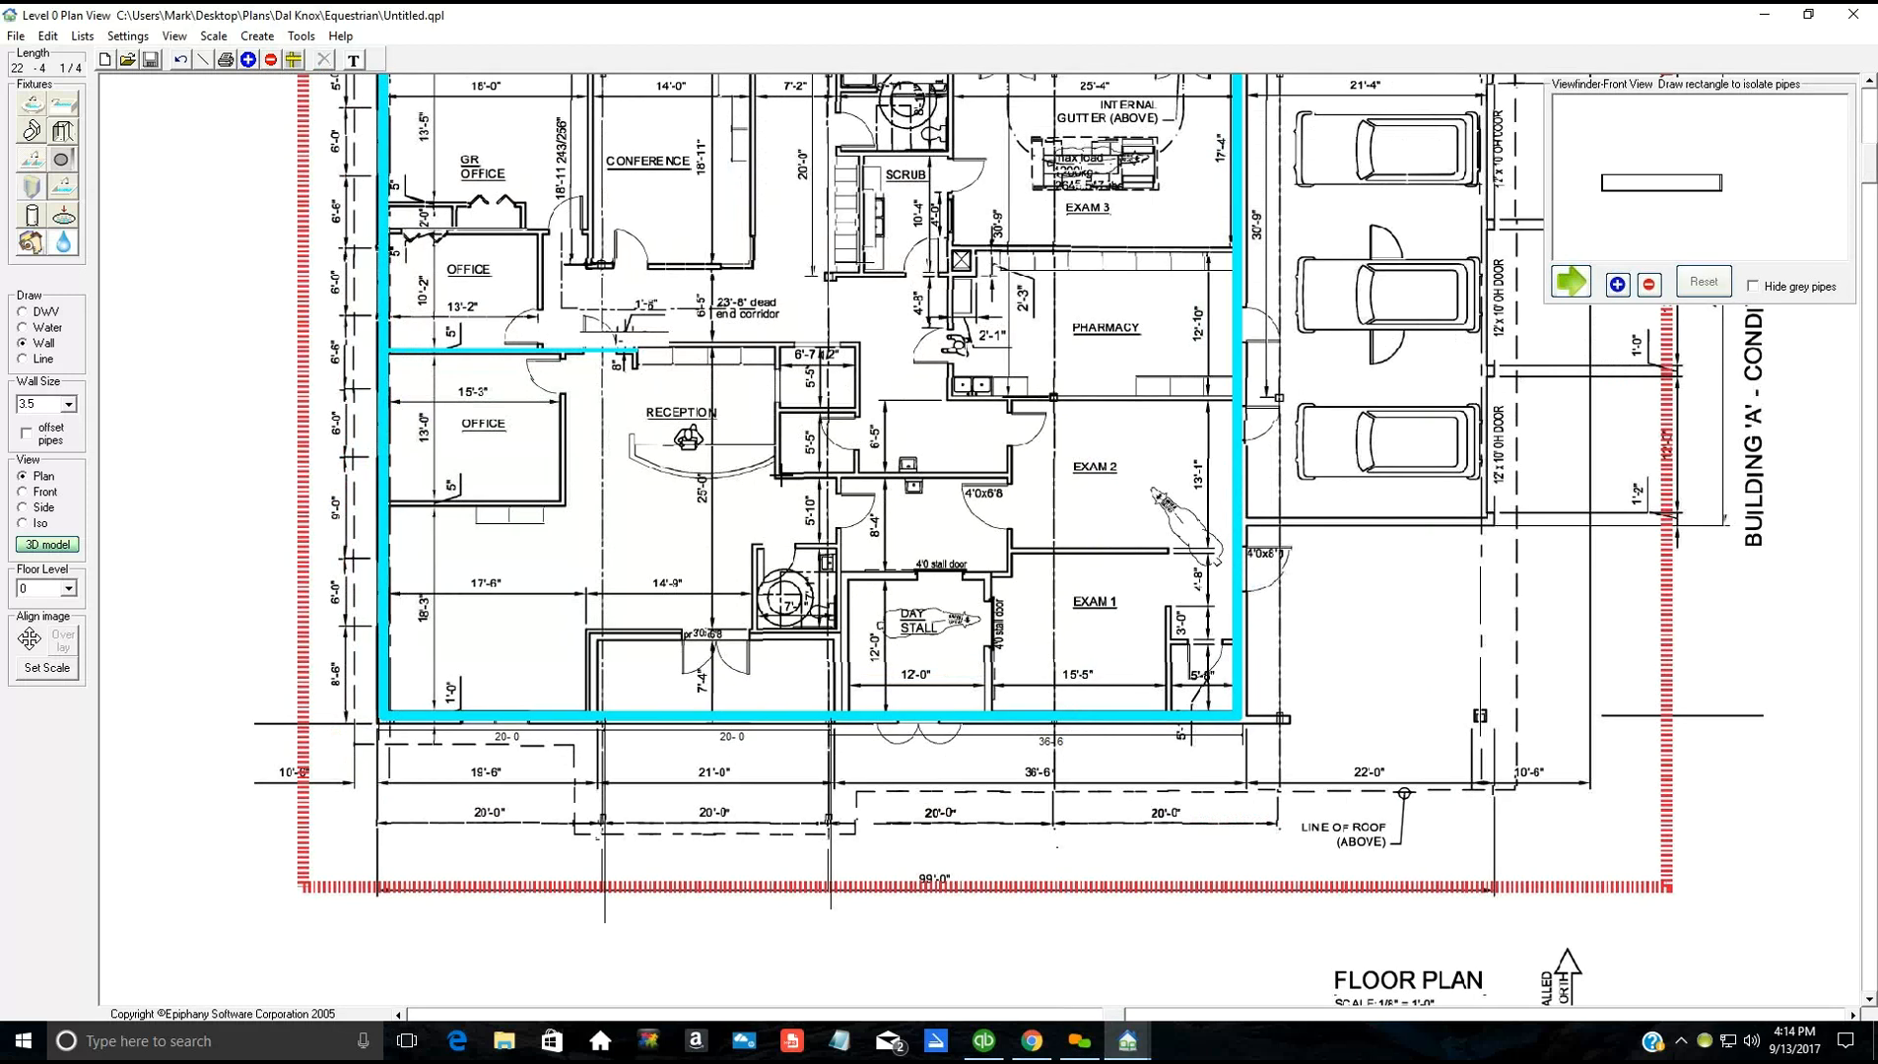
pyautogui.moveTo(781, 477); pyautogui.dragTo(1010, 476)
pyautogui.moveTo(1169, 412); pyautogui.dragTo(1234, 401)
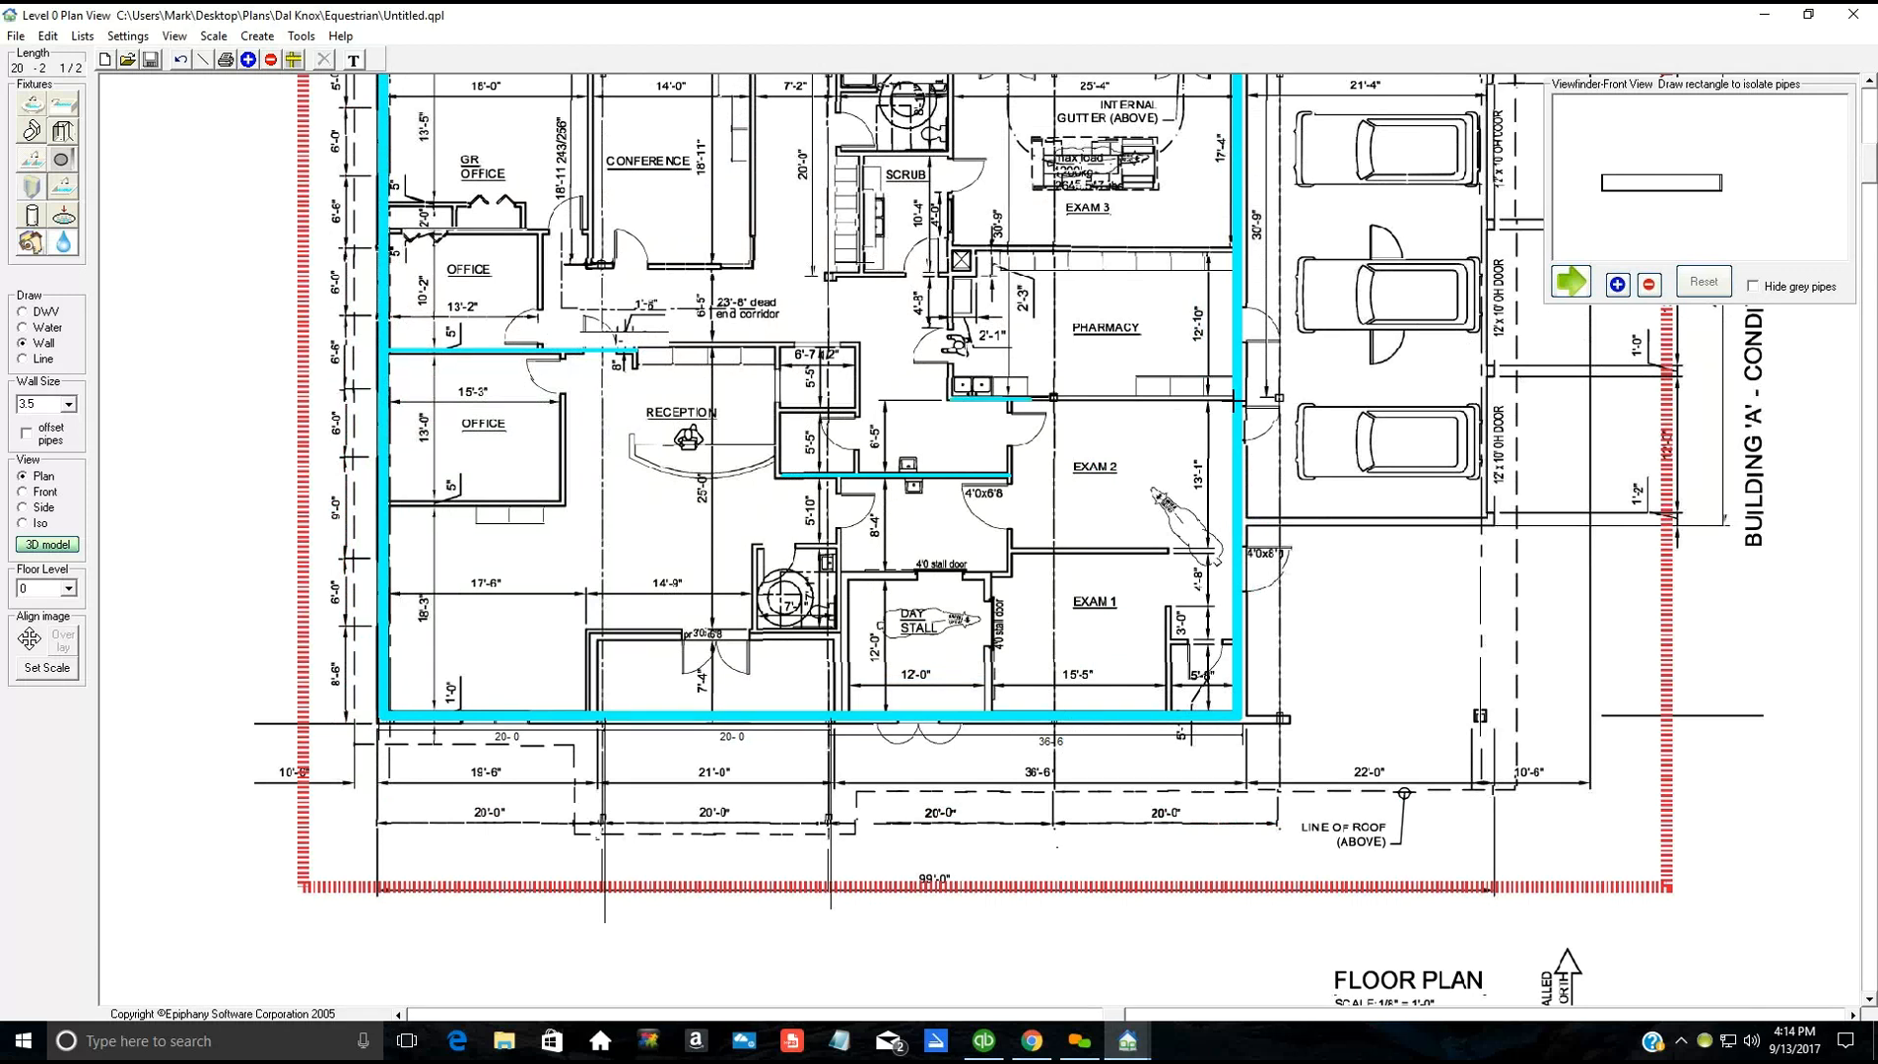
pyautogui.click(984, 403)
pyautogui.scroll(-2, 871, 335)
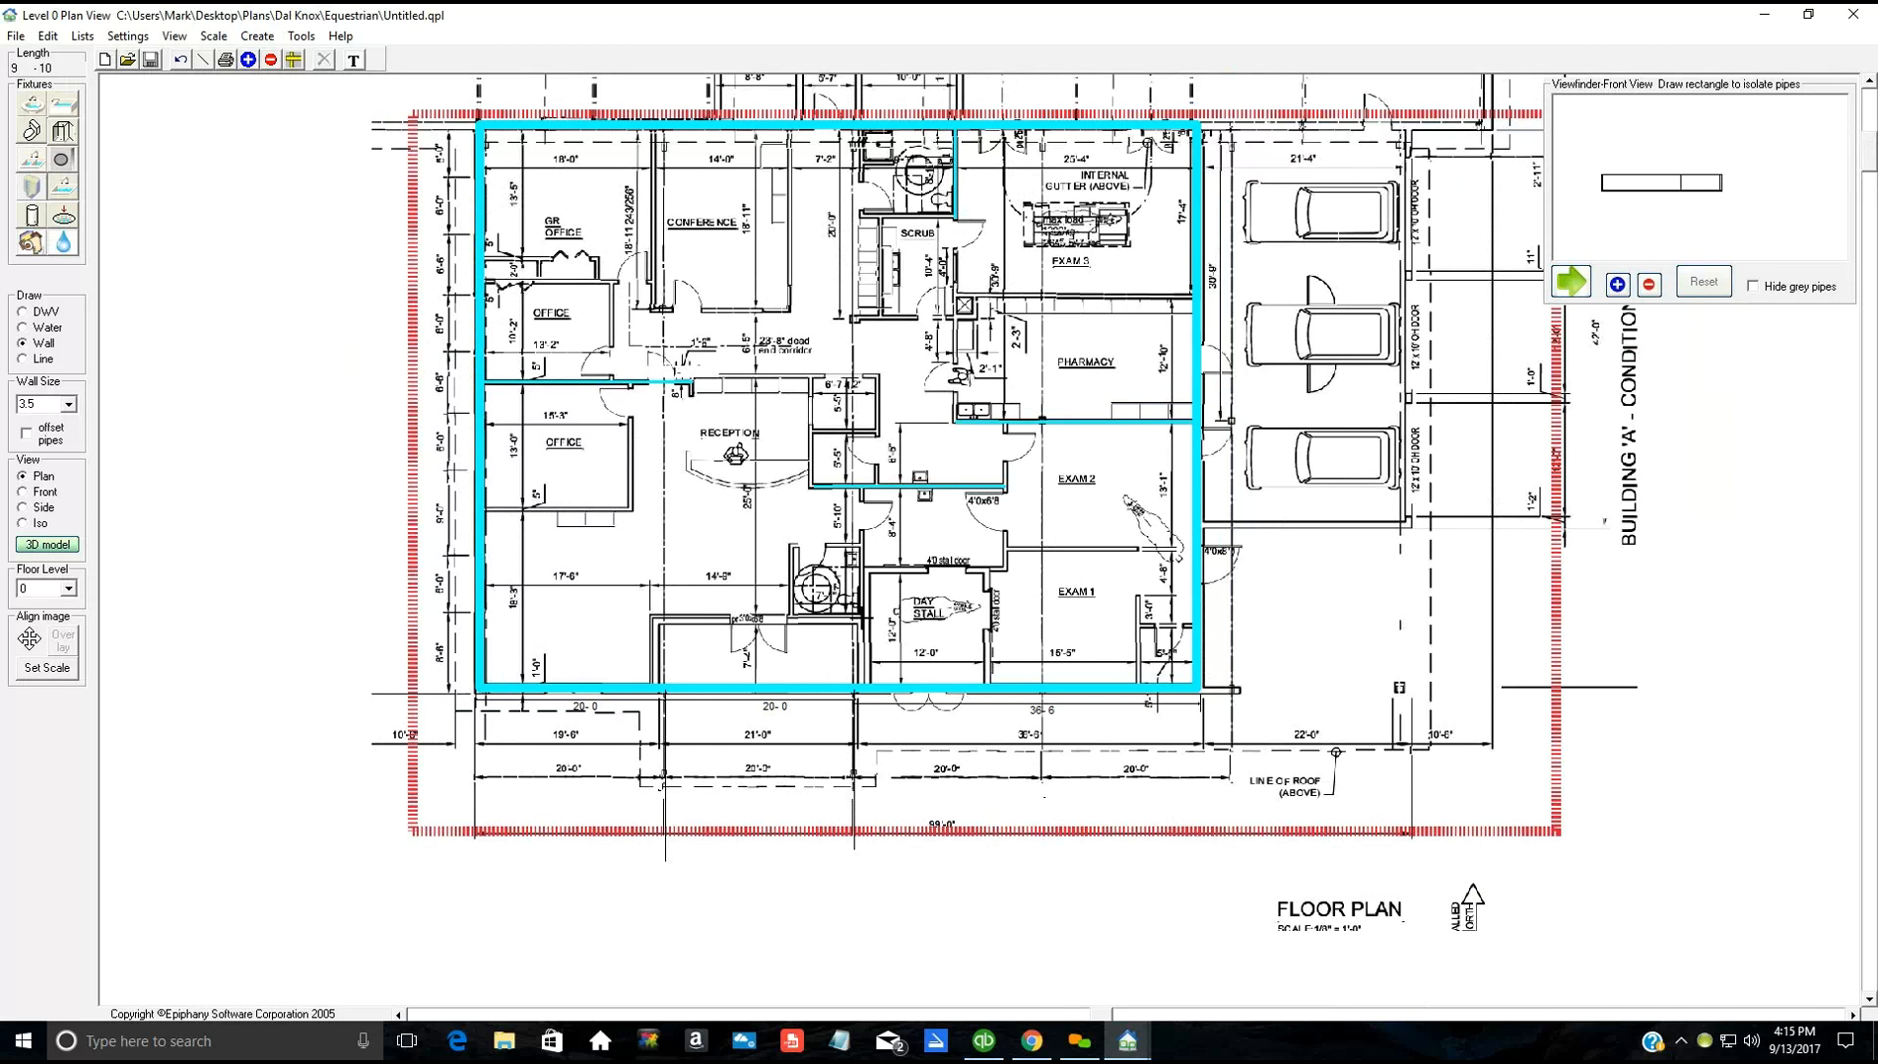
# Step: Trace the vertical interior wall between the lower restroom and the Day Stall, about 9 ft 4 in long
pyautogui.click(862, 578)
pyautogui.moveTo(863, 537); pyautogui.dragTo(863, 530)
pyautogui.click(849, 591)
# Step: Place a WC-1 toilet, Allerton Elongated 1 pc 1.6gpf, in the lower restroom against the wall shared with the Day Stall
pyautogui.scroll(2, 860, 580)
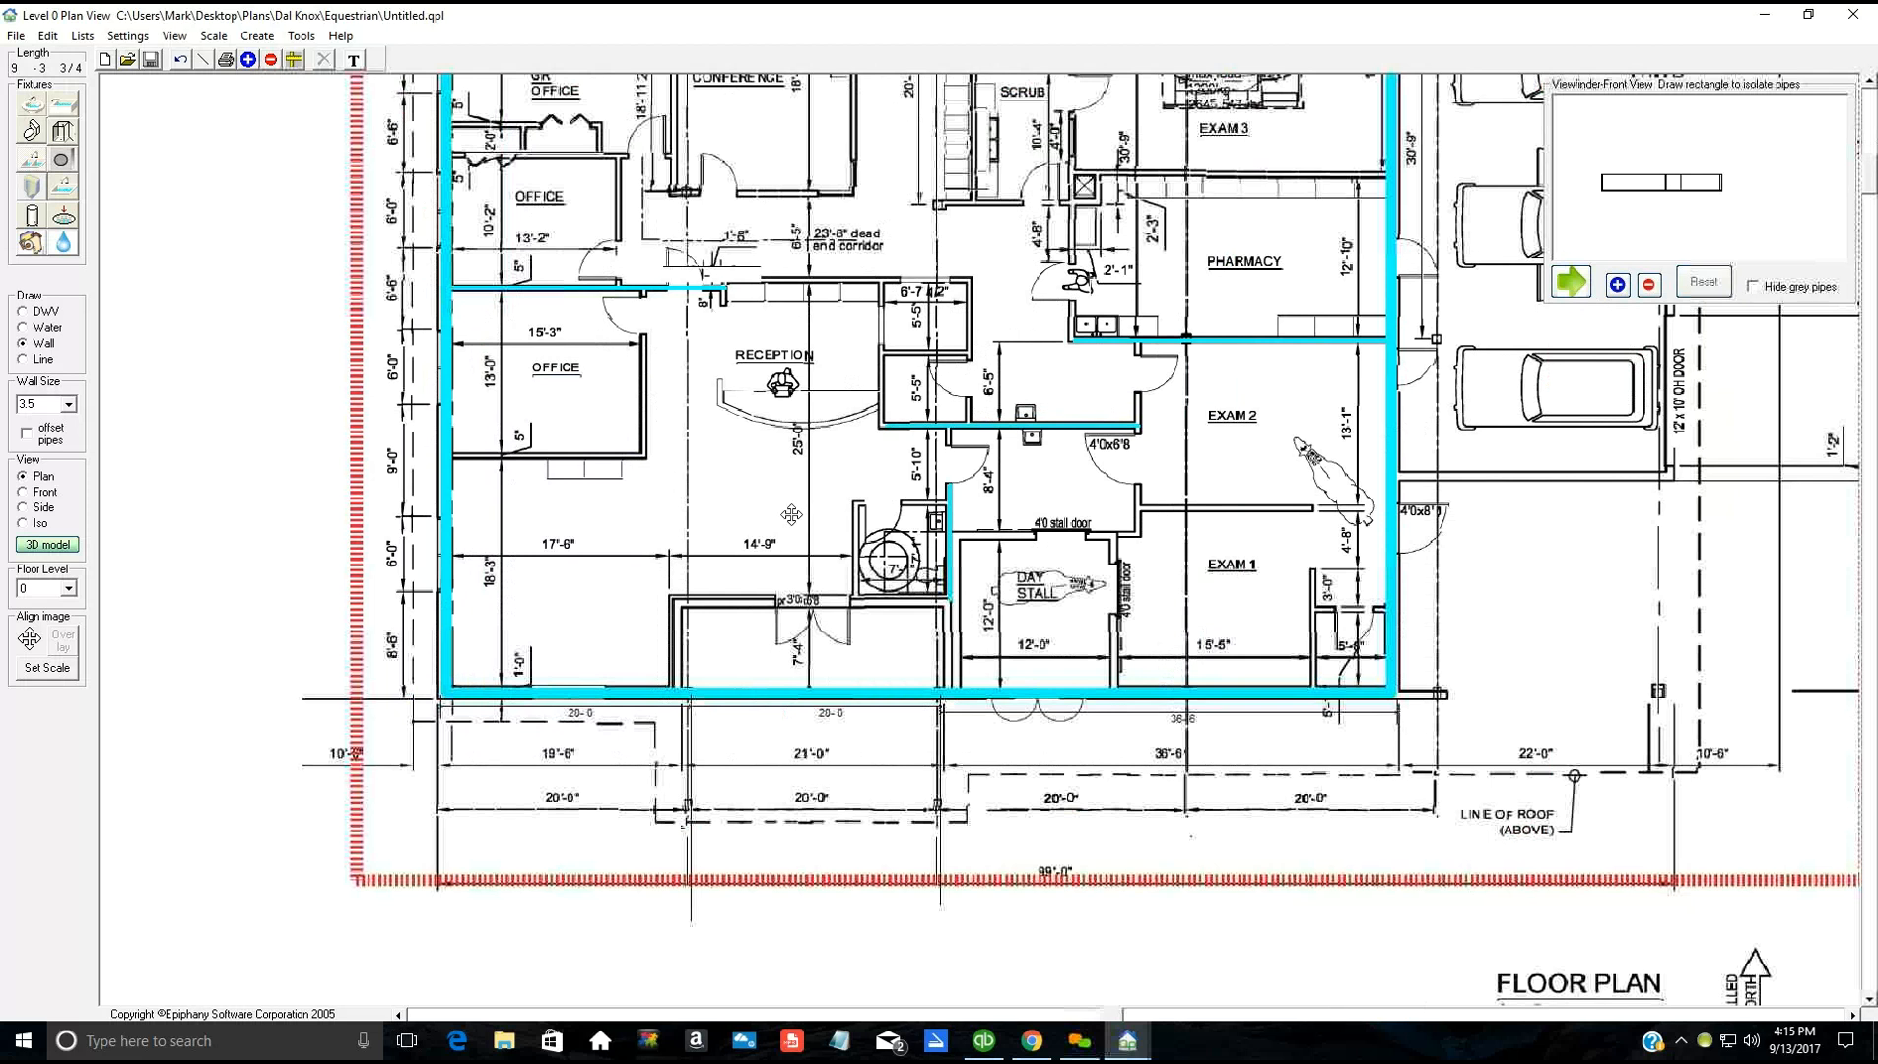
pyautogui.scroll(1, 744, 549)
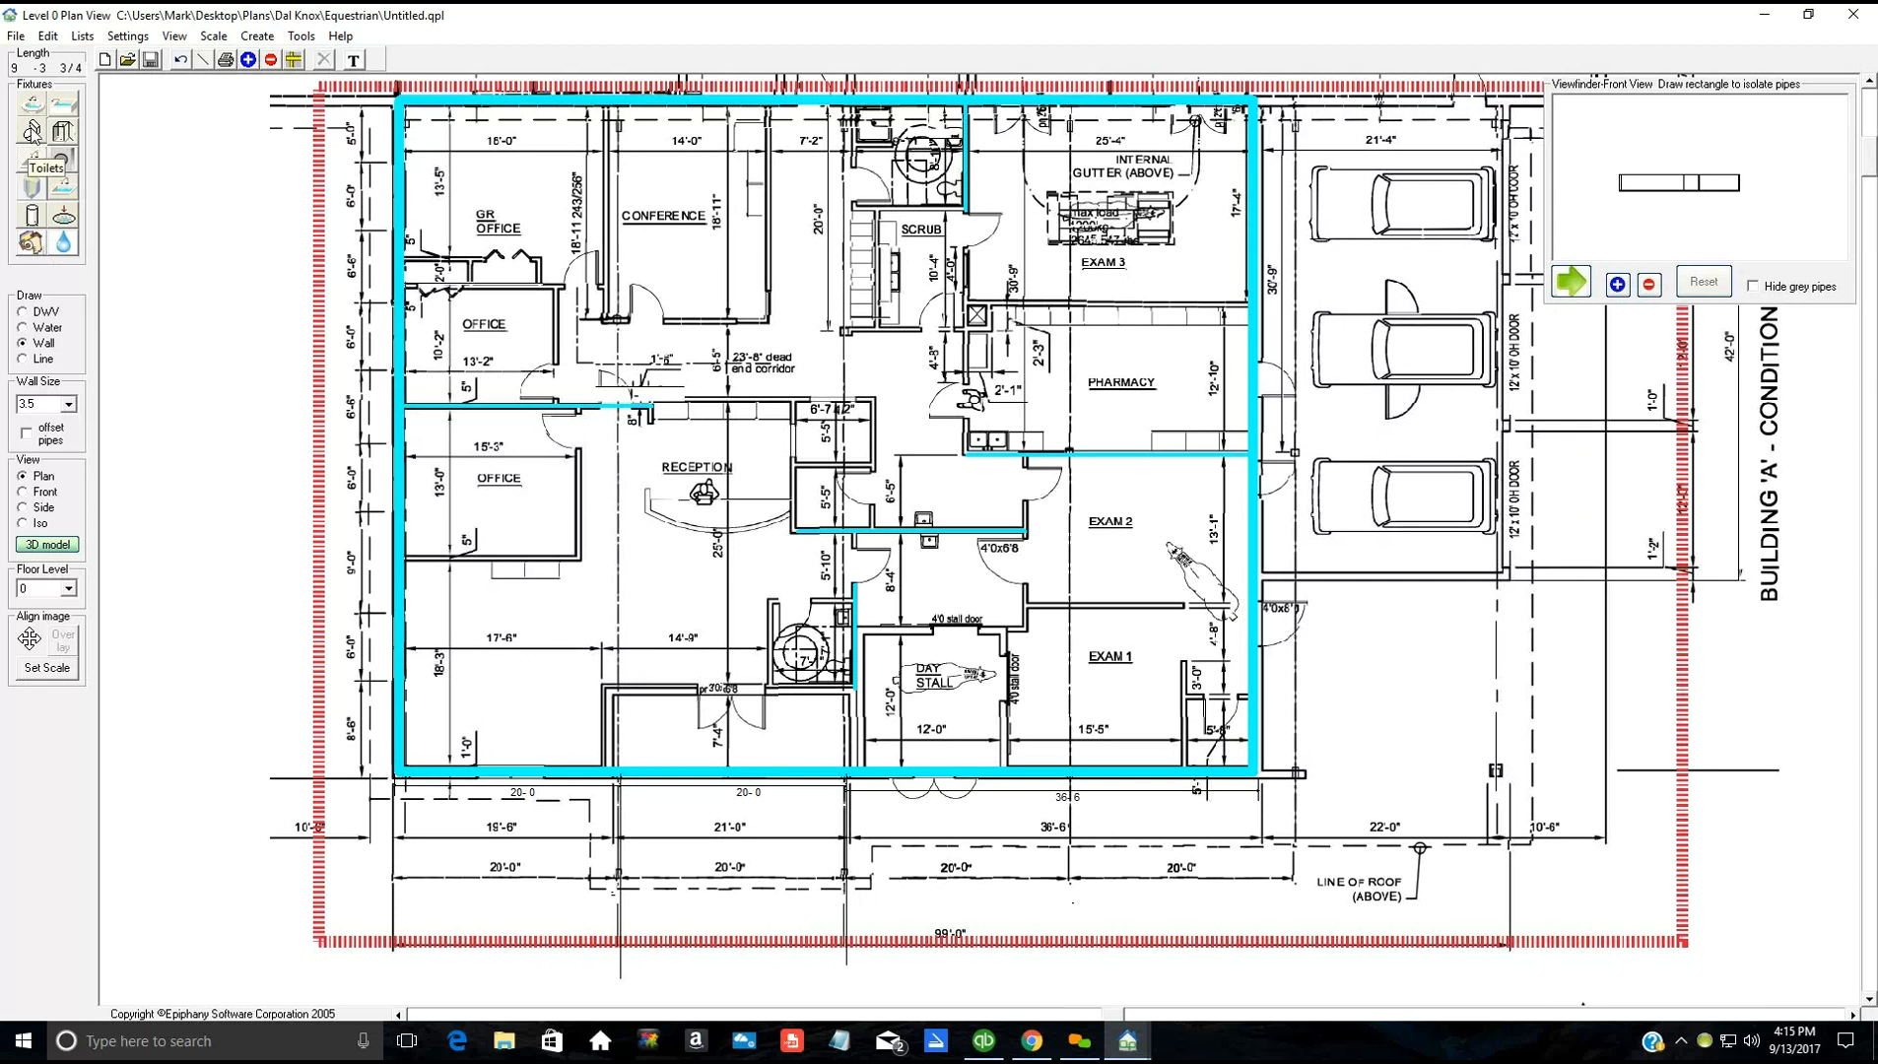
pyautogui.click(32, 131)
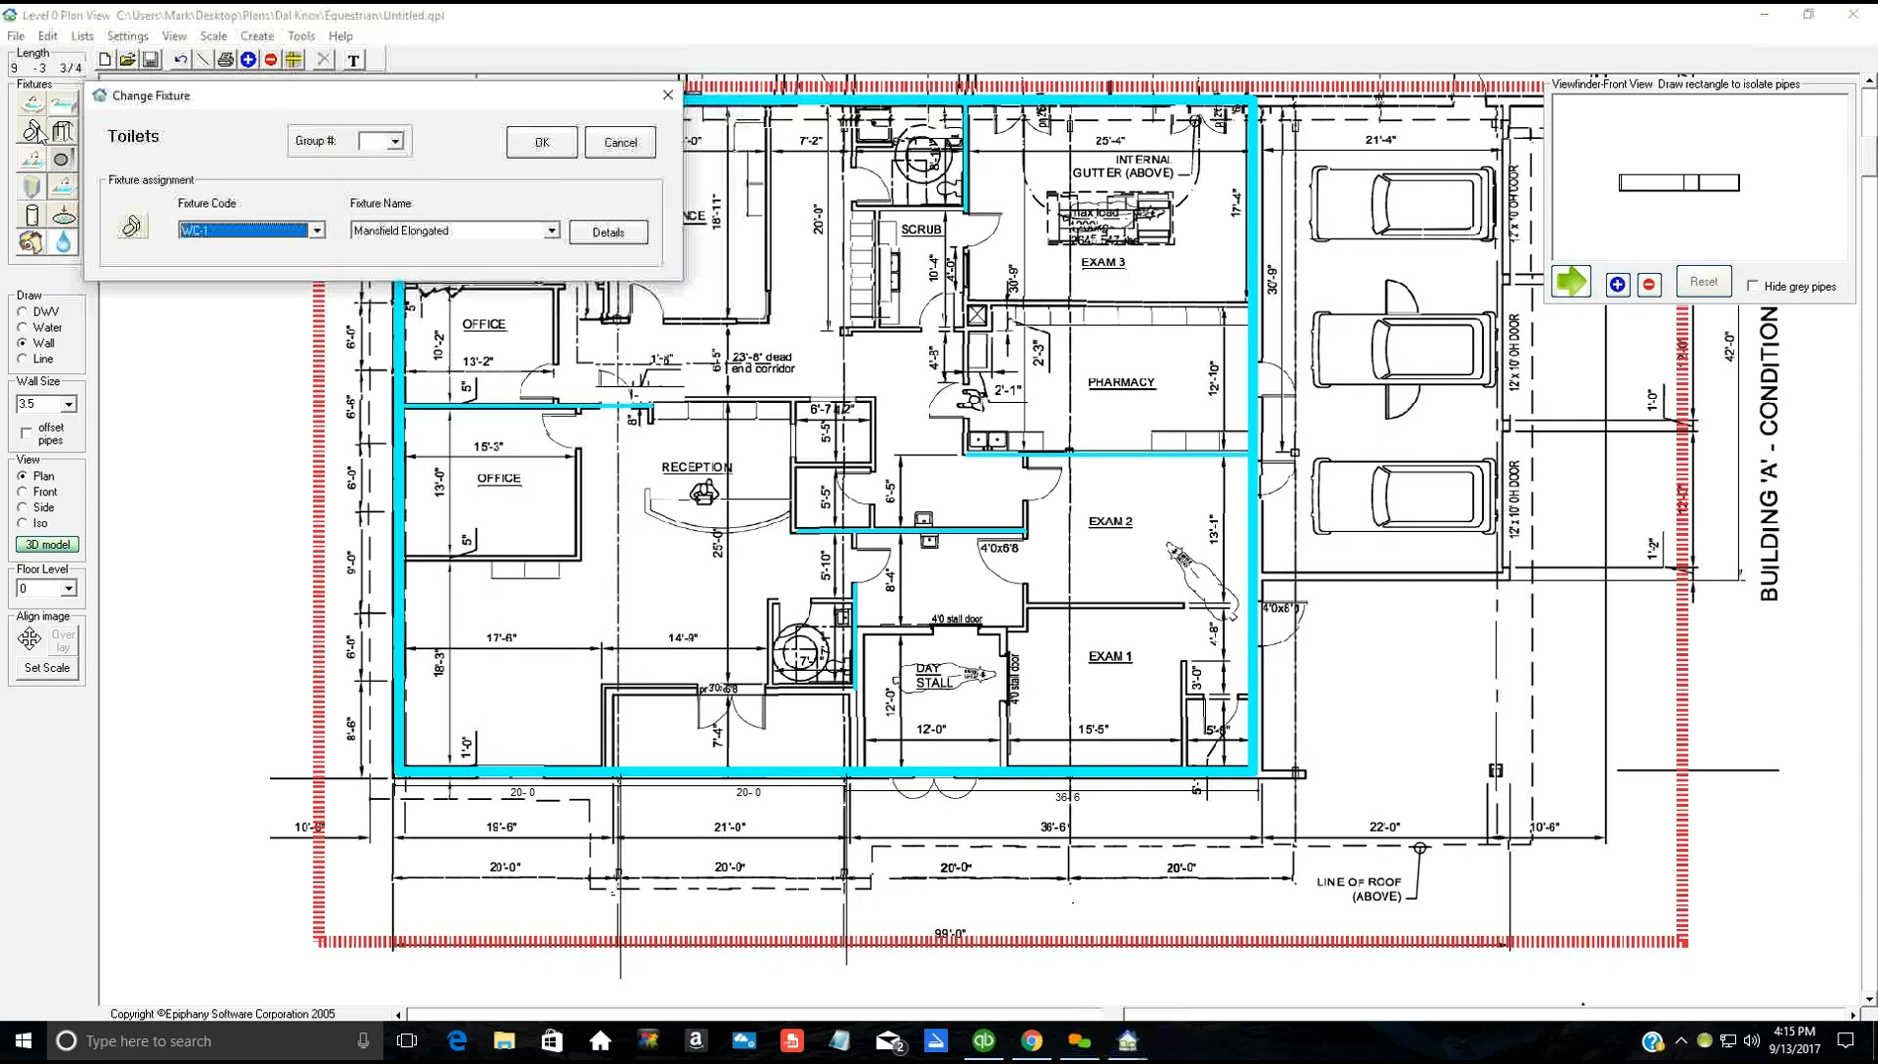
pyautogui.click(318, 232)
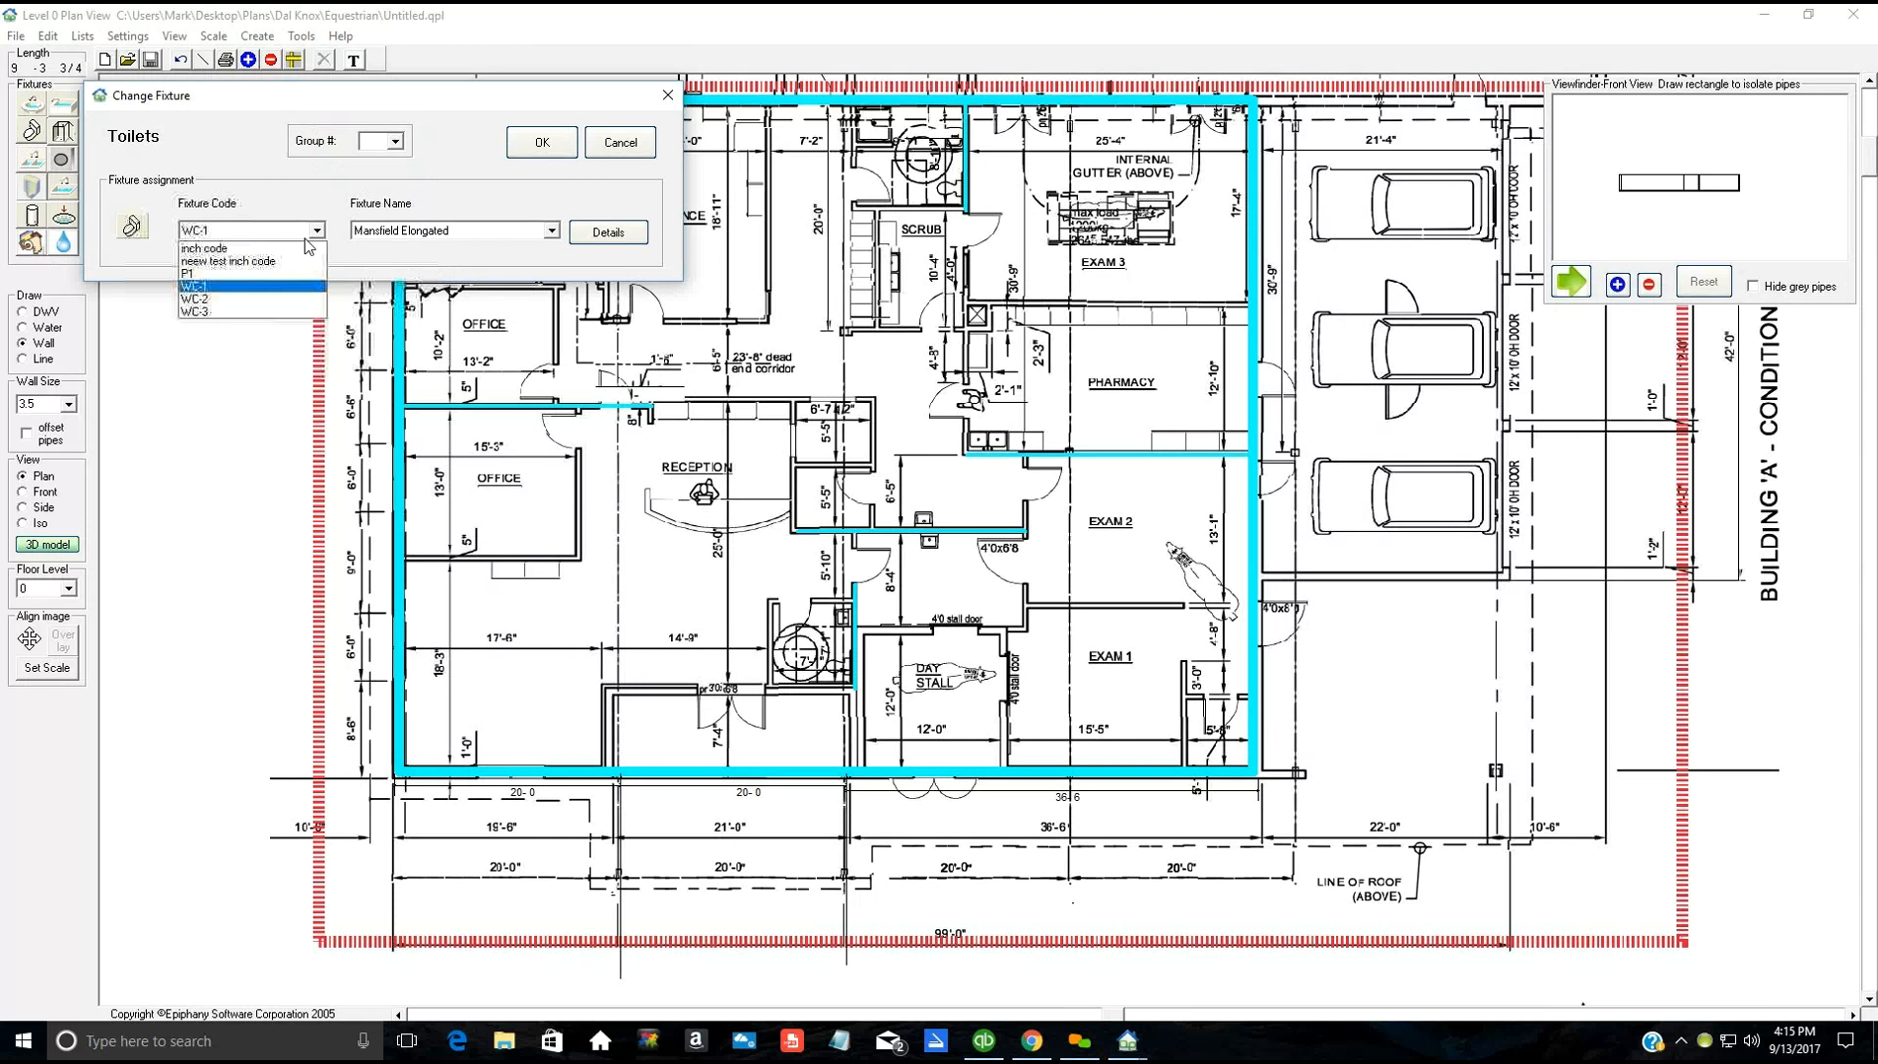
pyautogui.click(263, 287)
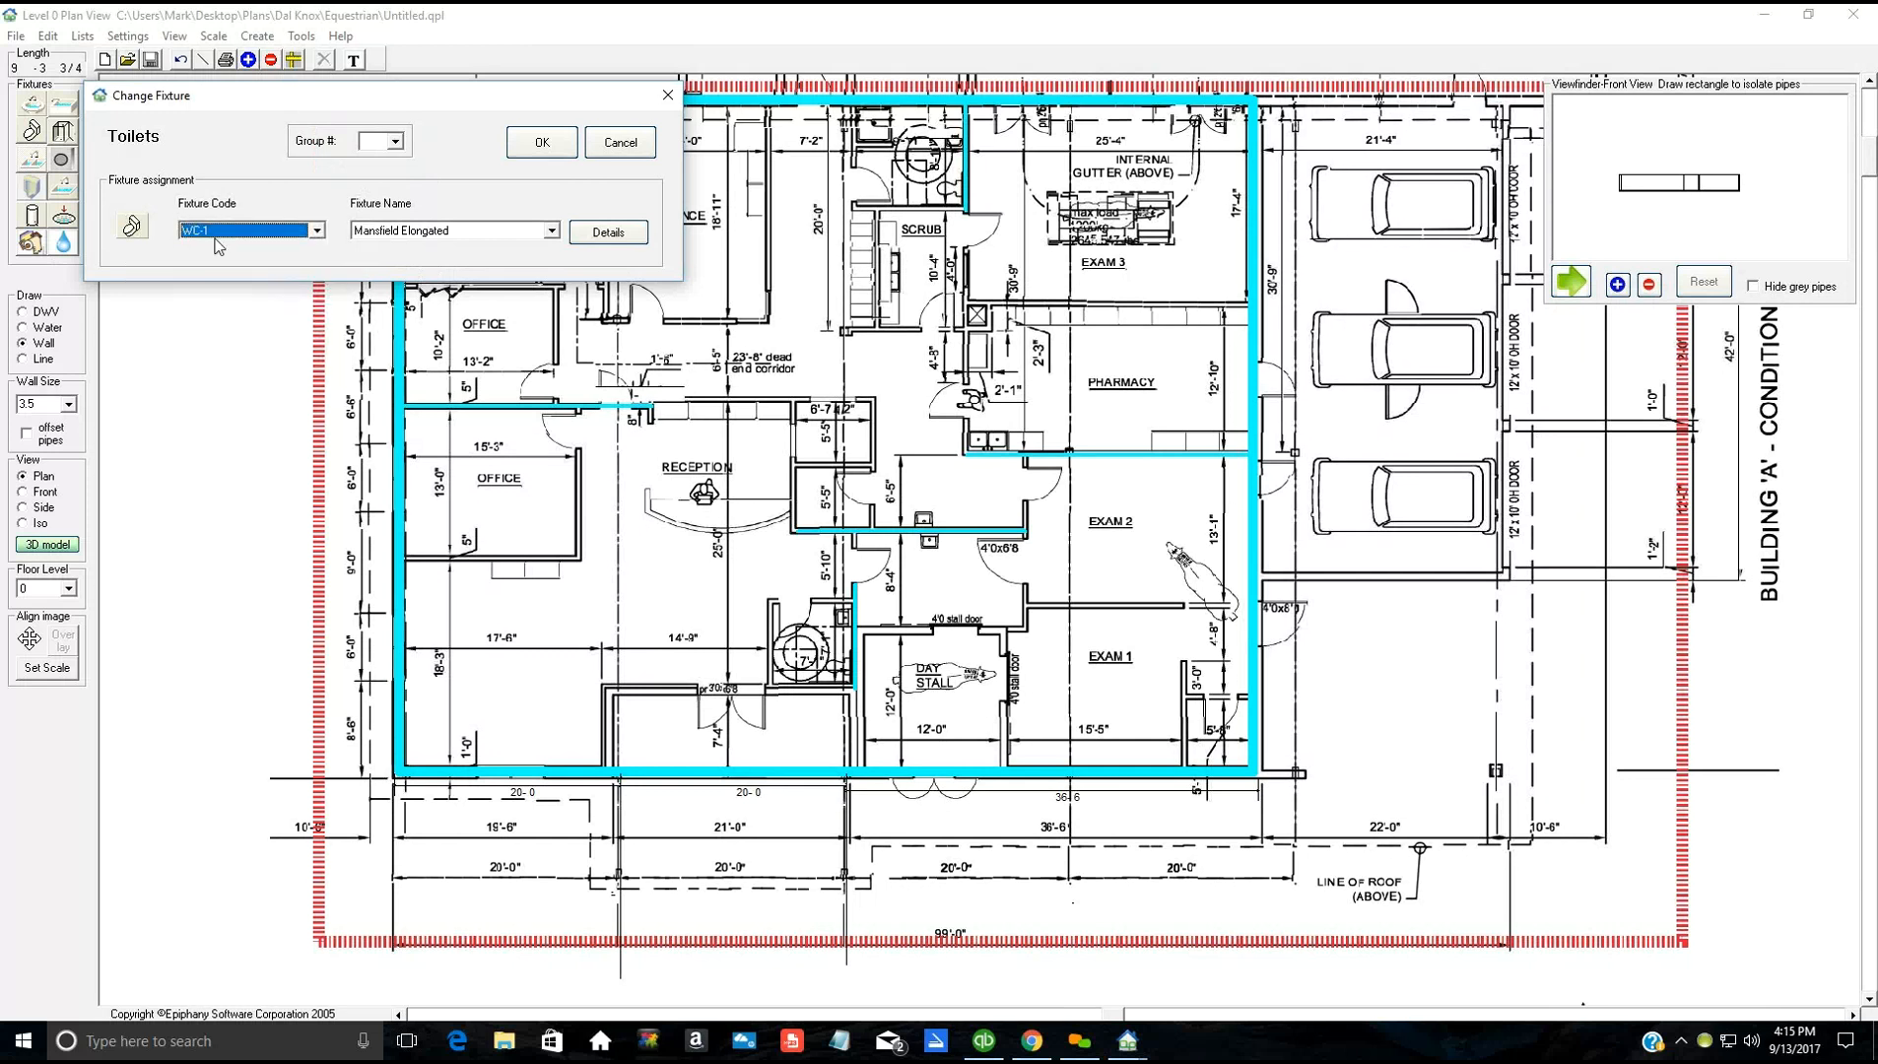
pyautogui.click(552, 232)
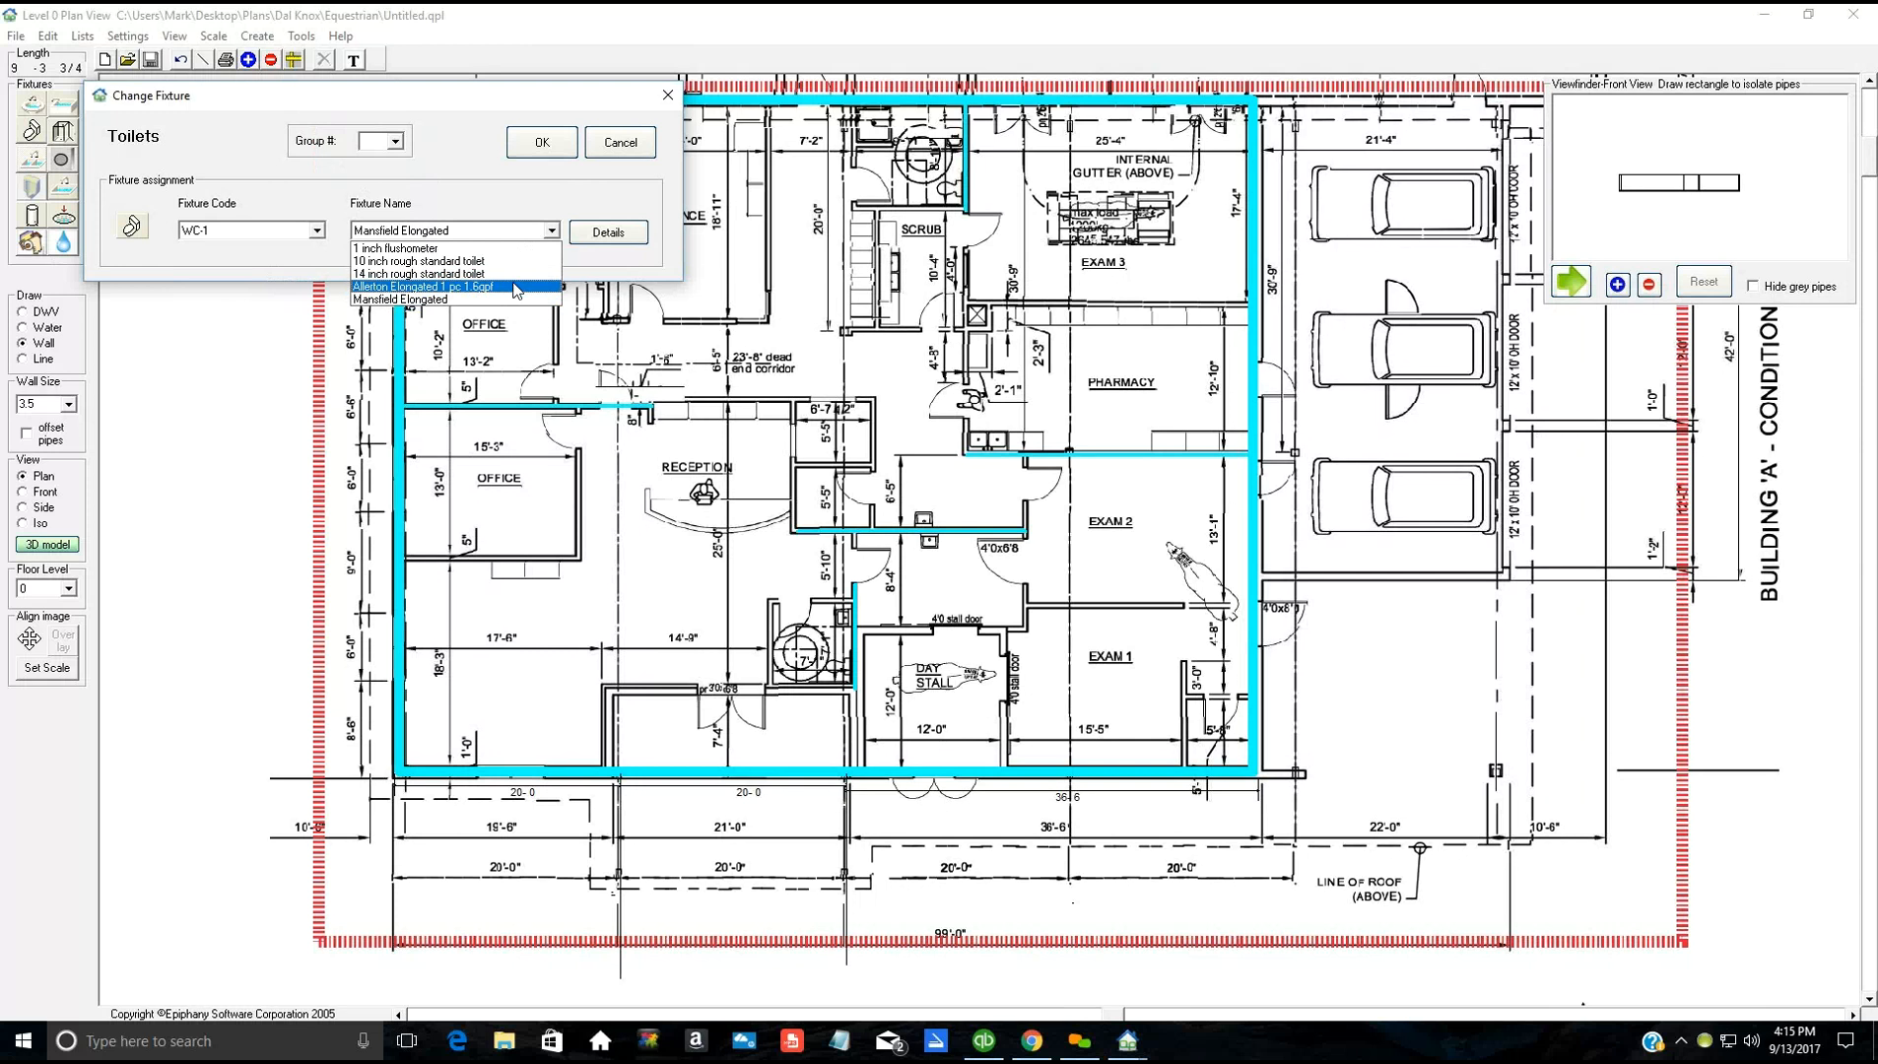
pyautogui.click(514, 288)
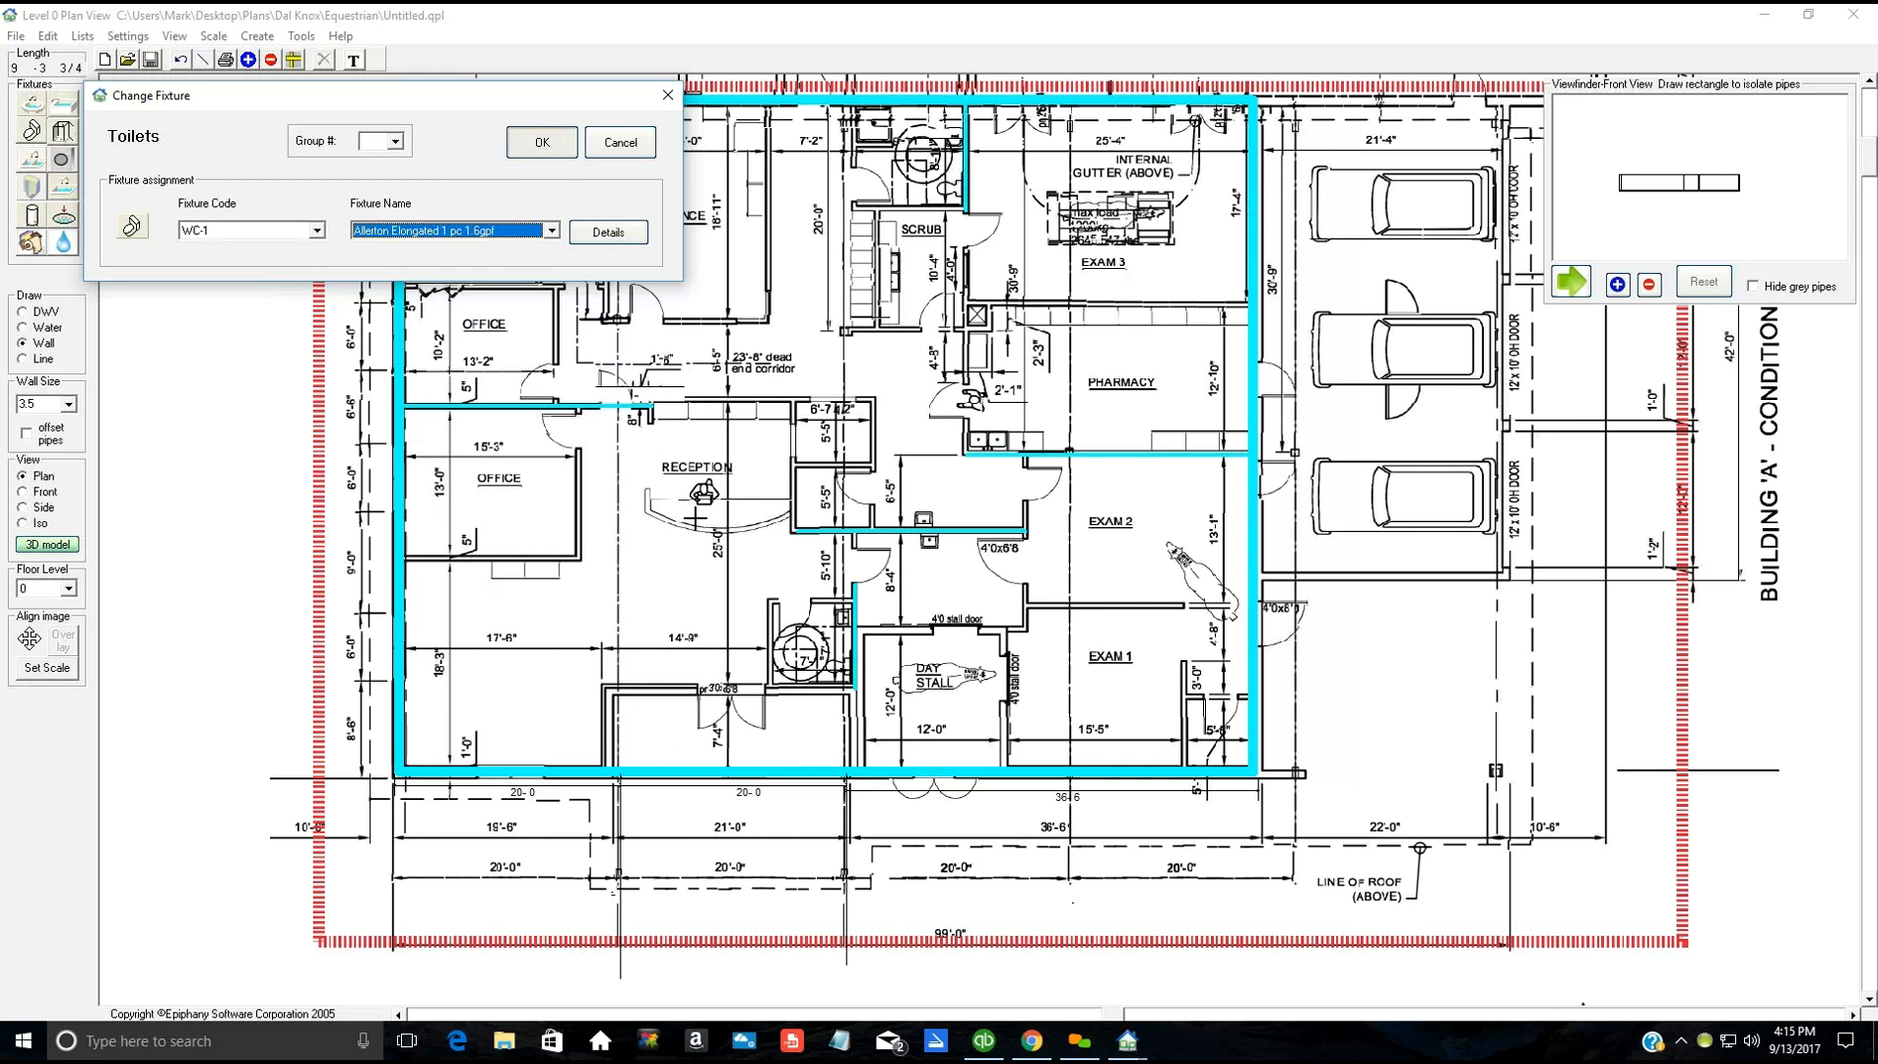
pyautogui.press('Return')
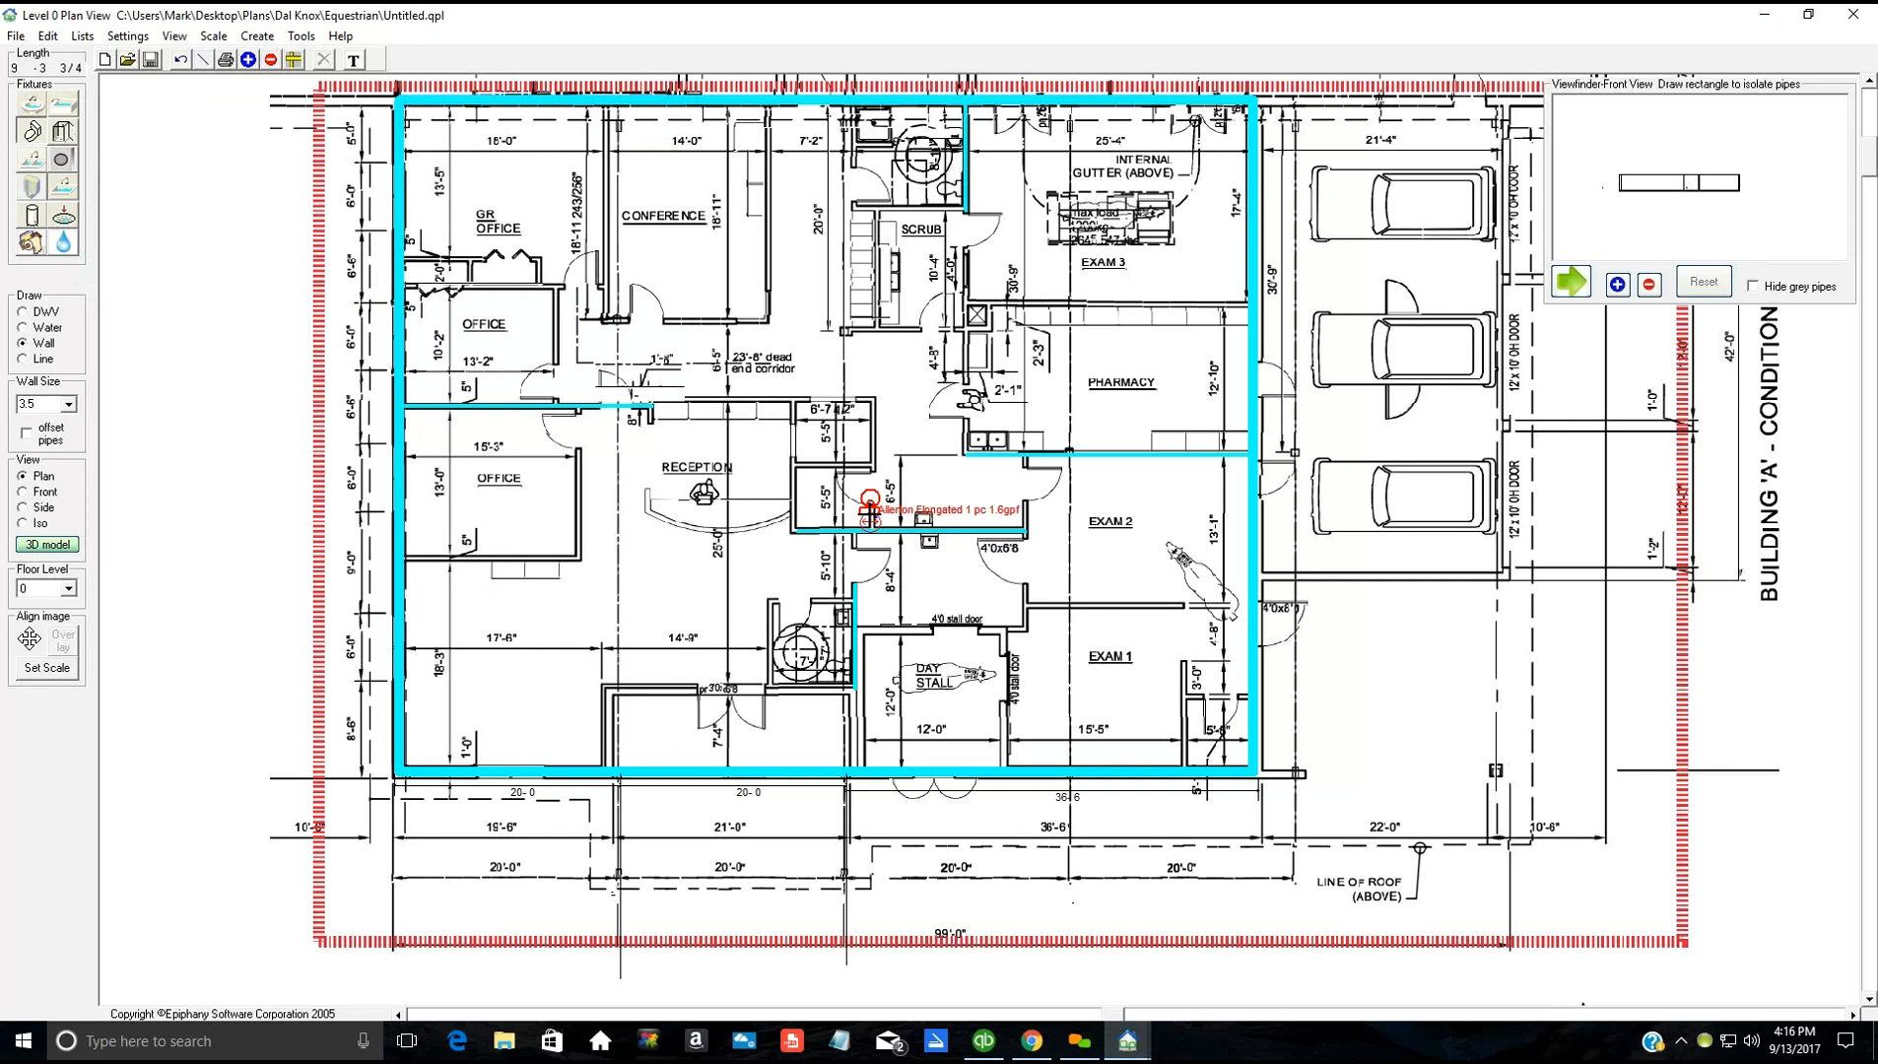
pyautogui.click(870, 513)
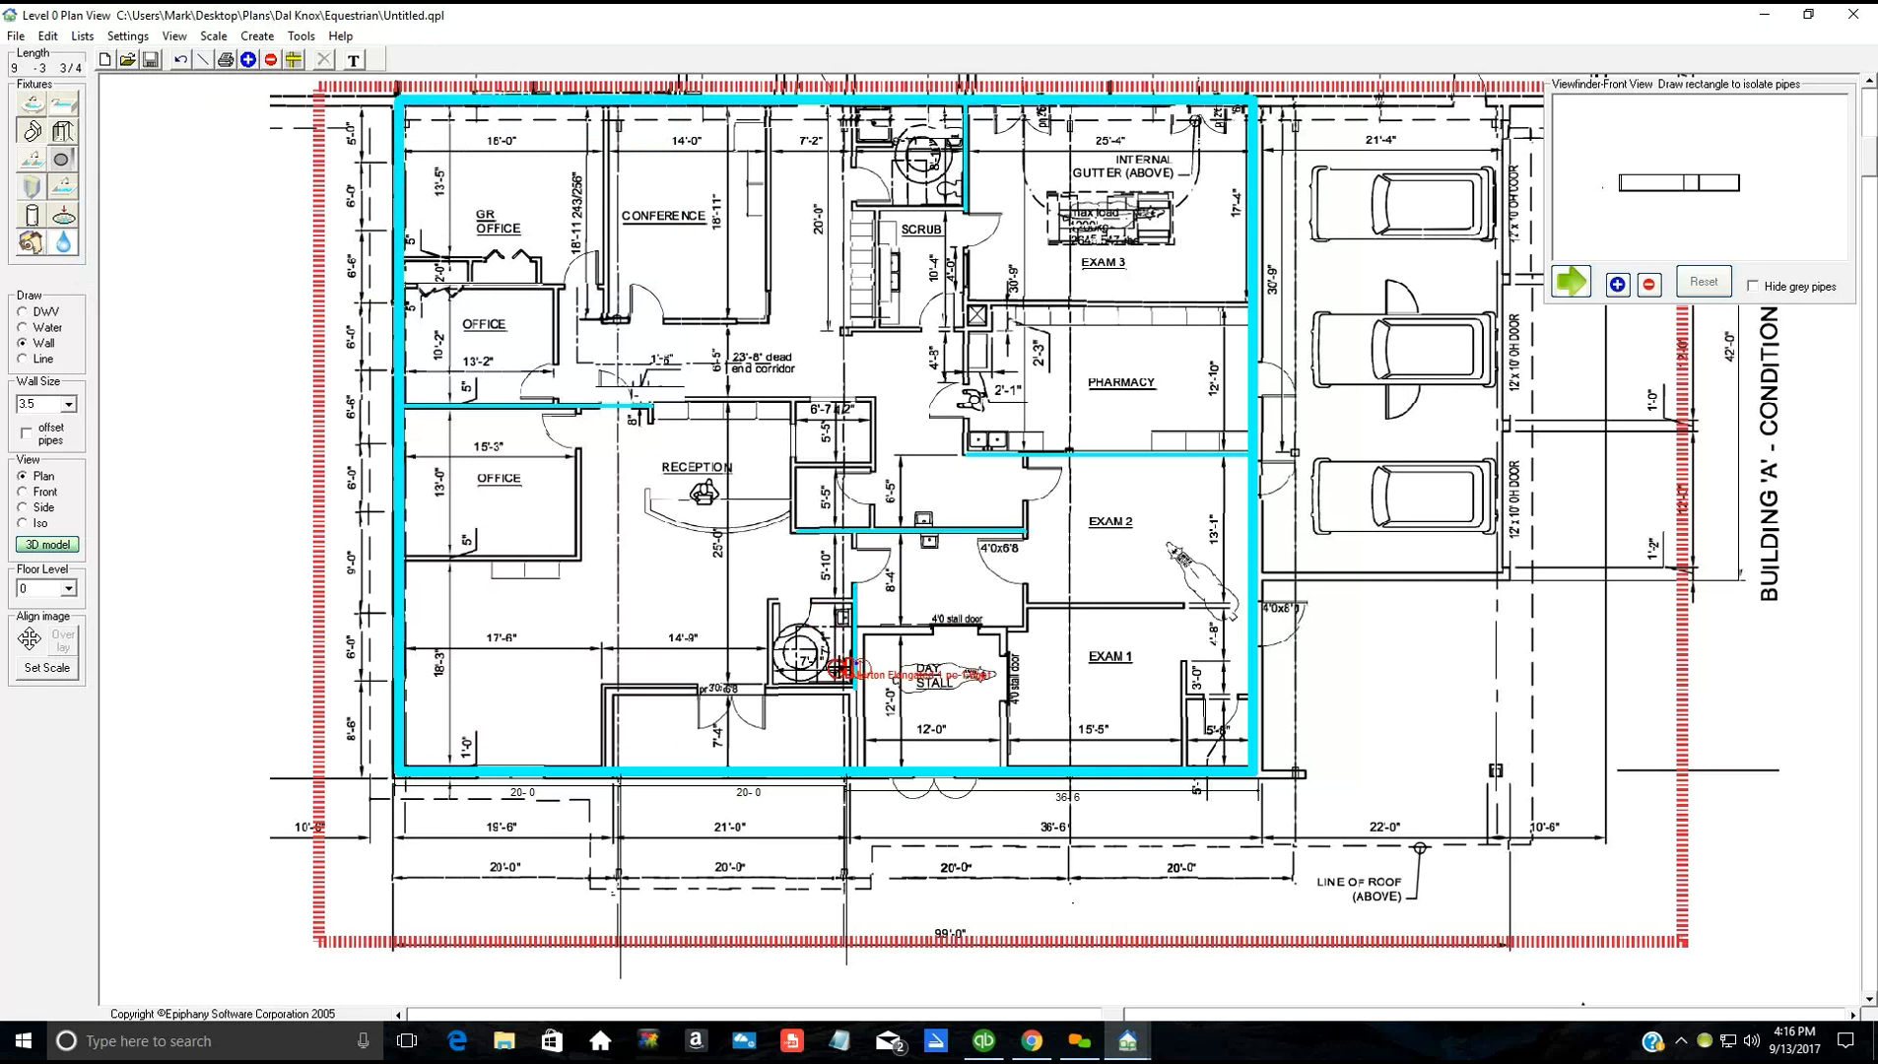
pyautogui.click(840, 668)
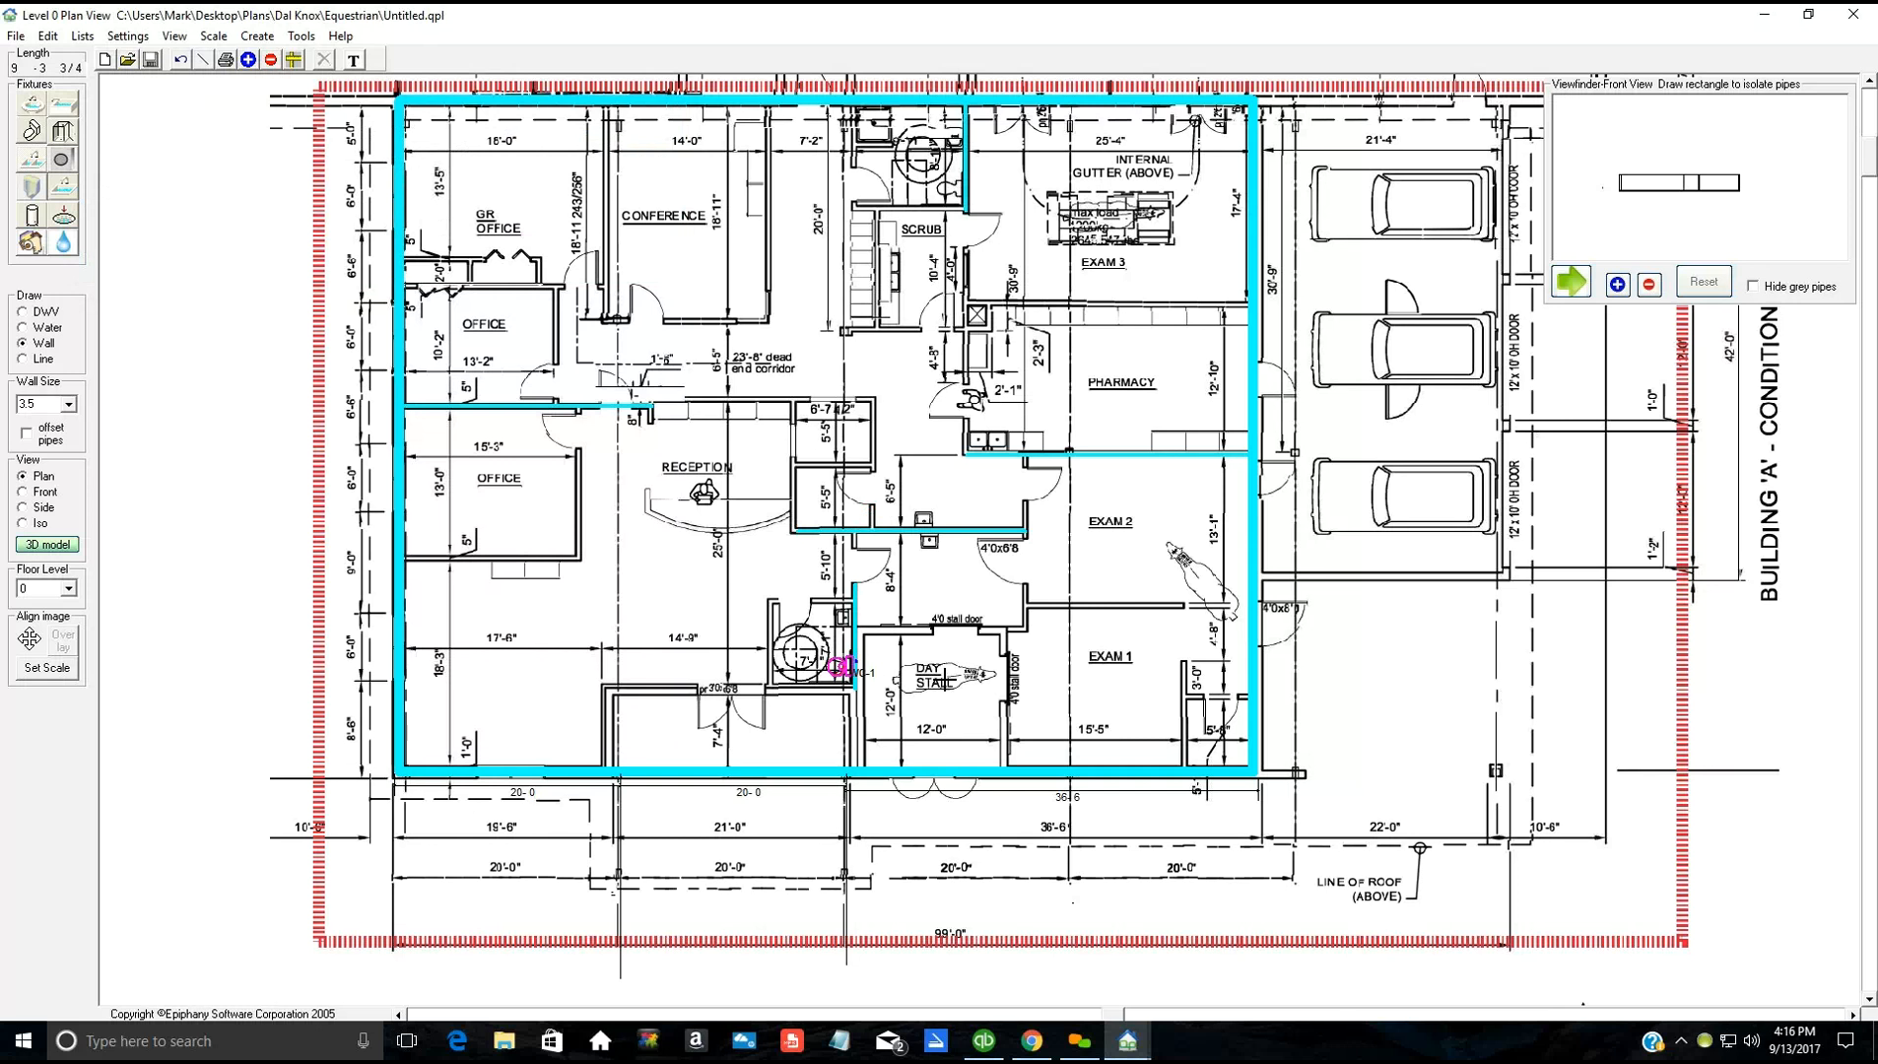
# Step: Set up a lavatory fixture with code Lav-1 and name 30 Inch Sink Base
pyautogui.scroll(1, 904, 639)
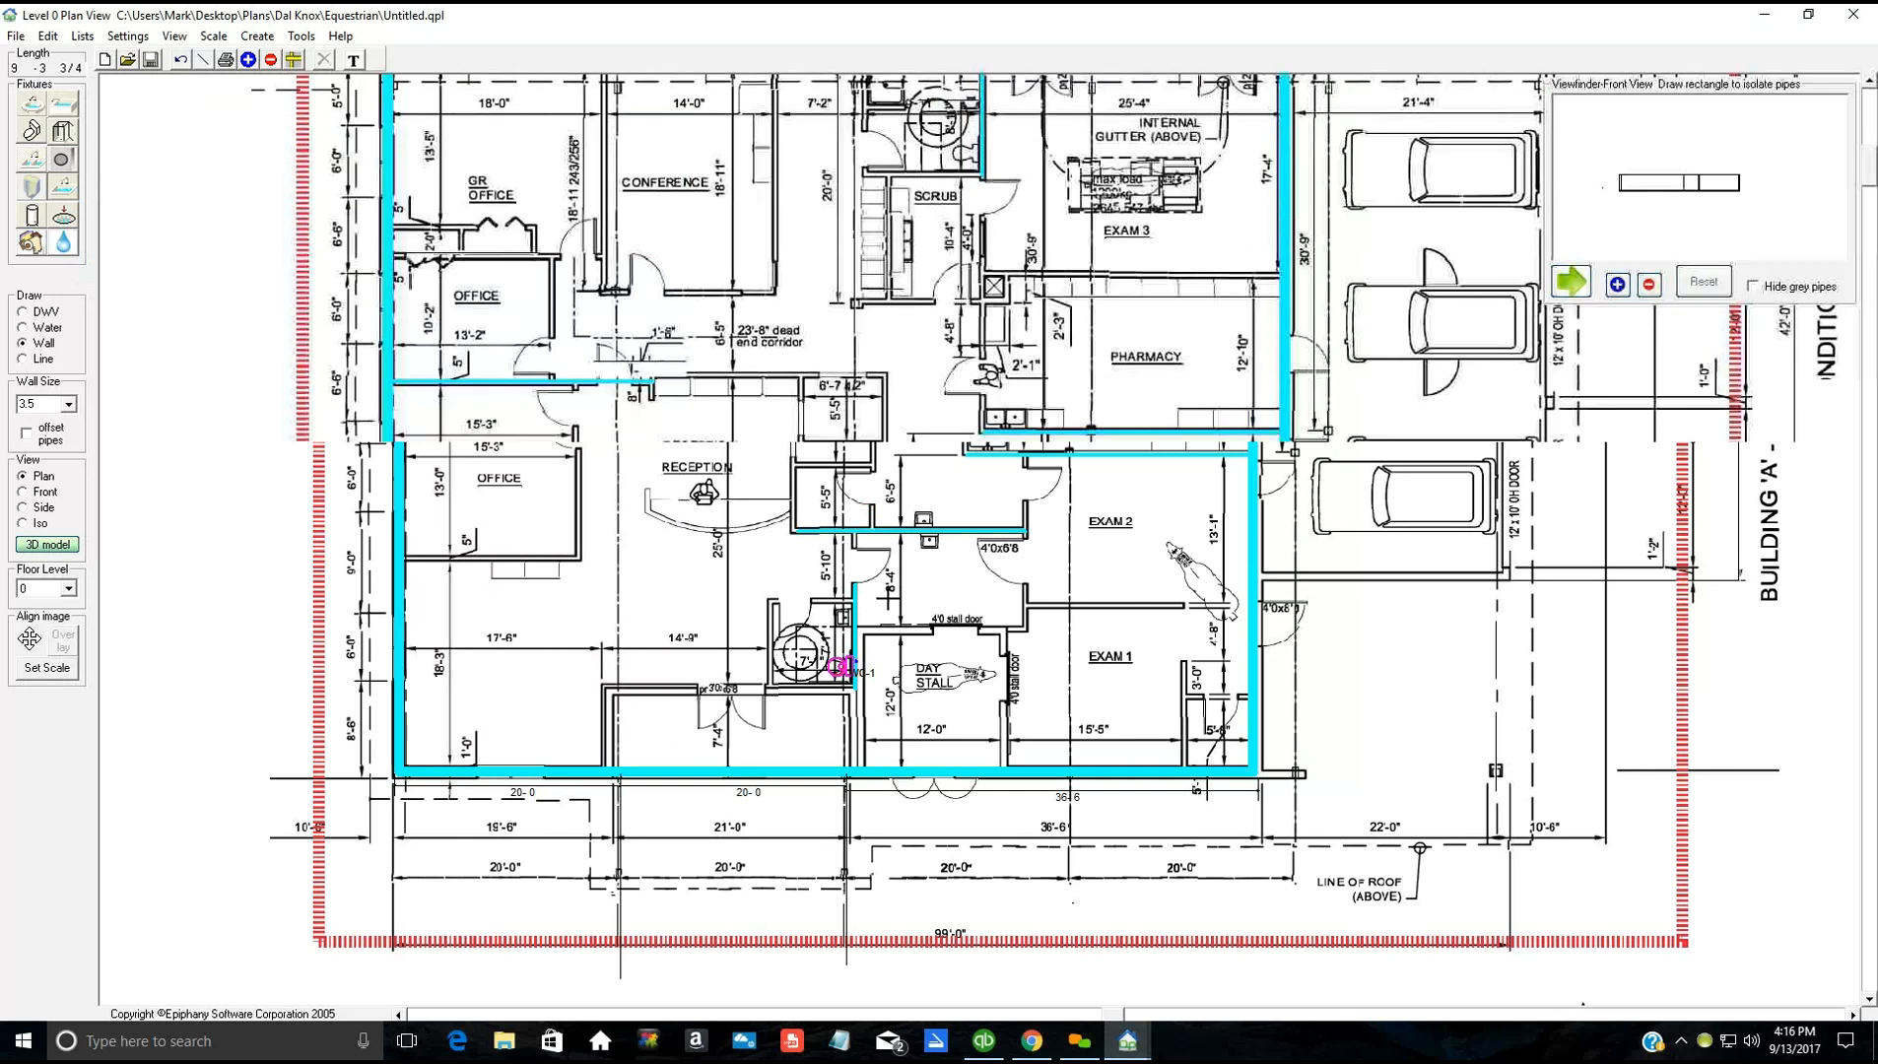
pyautogui.scroll(2, 813, 557)
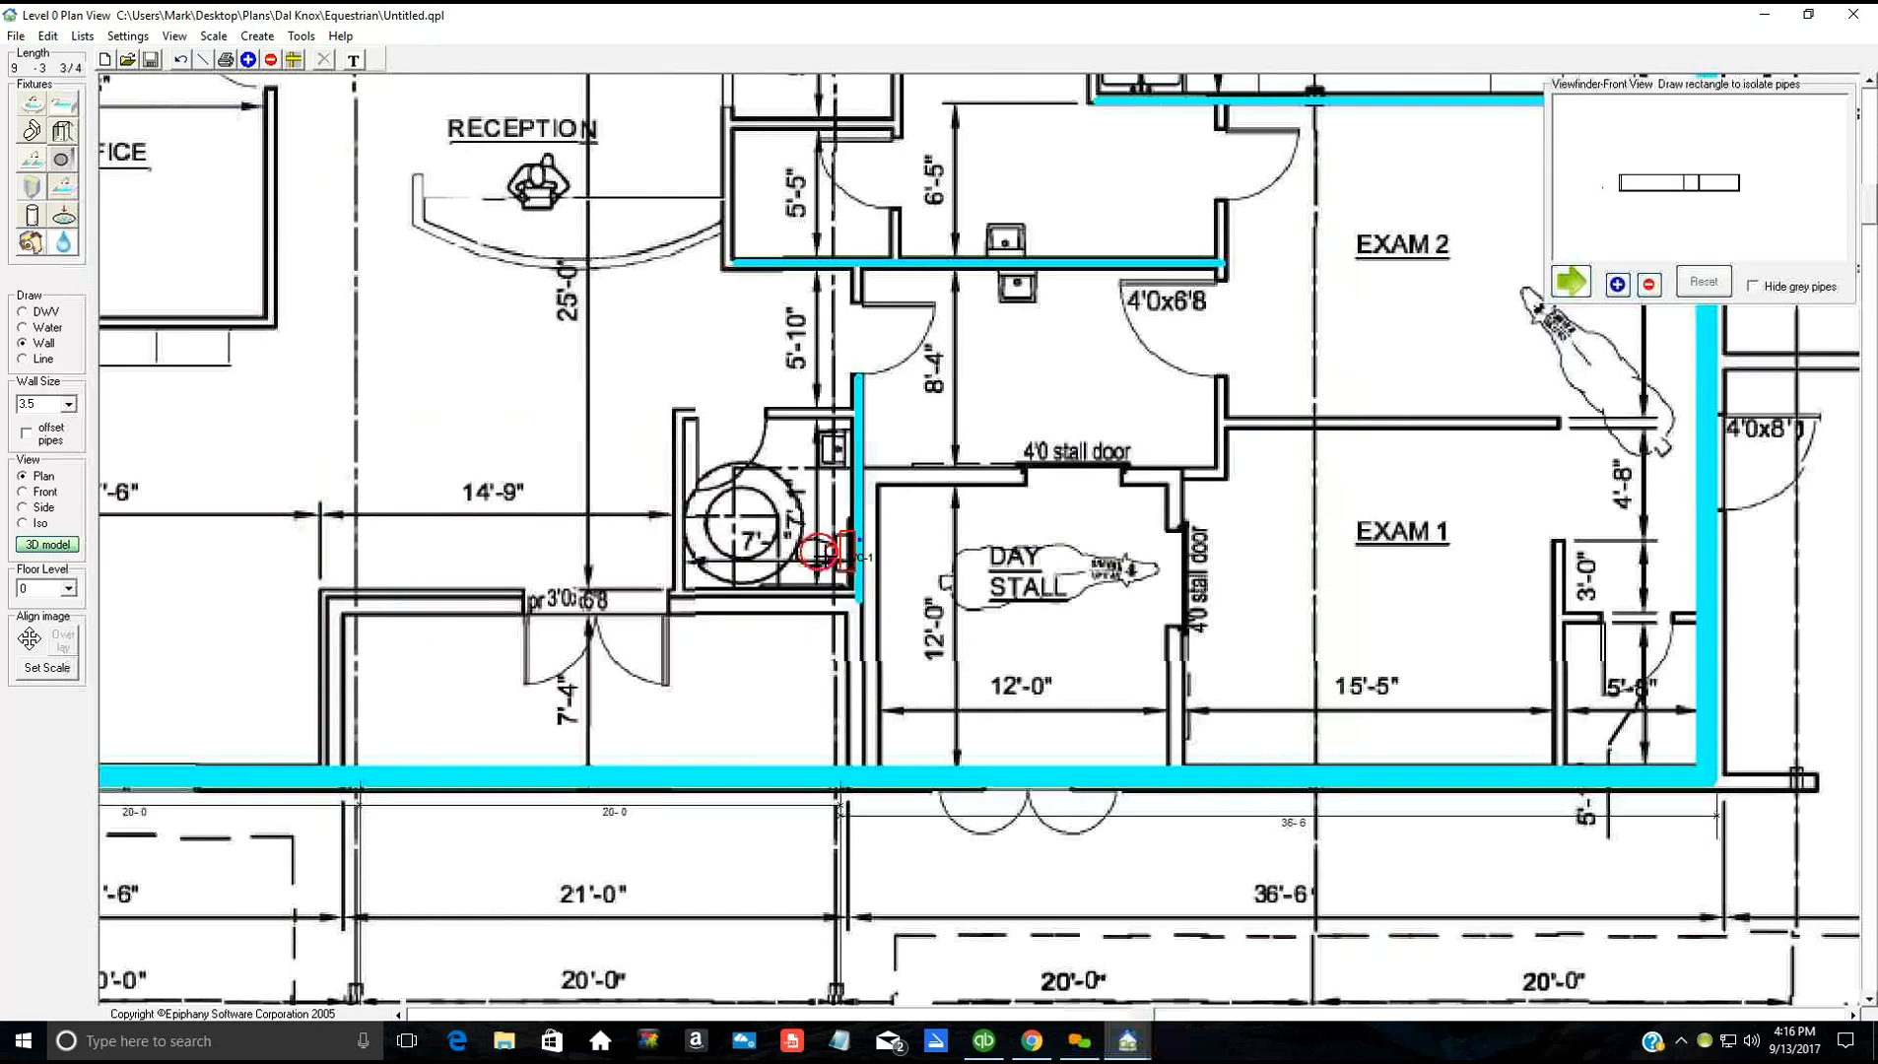
pyautogui.click(32, 105)
pyautogui.click(376, 251)
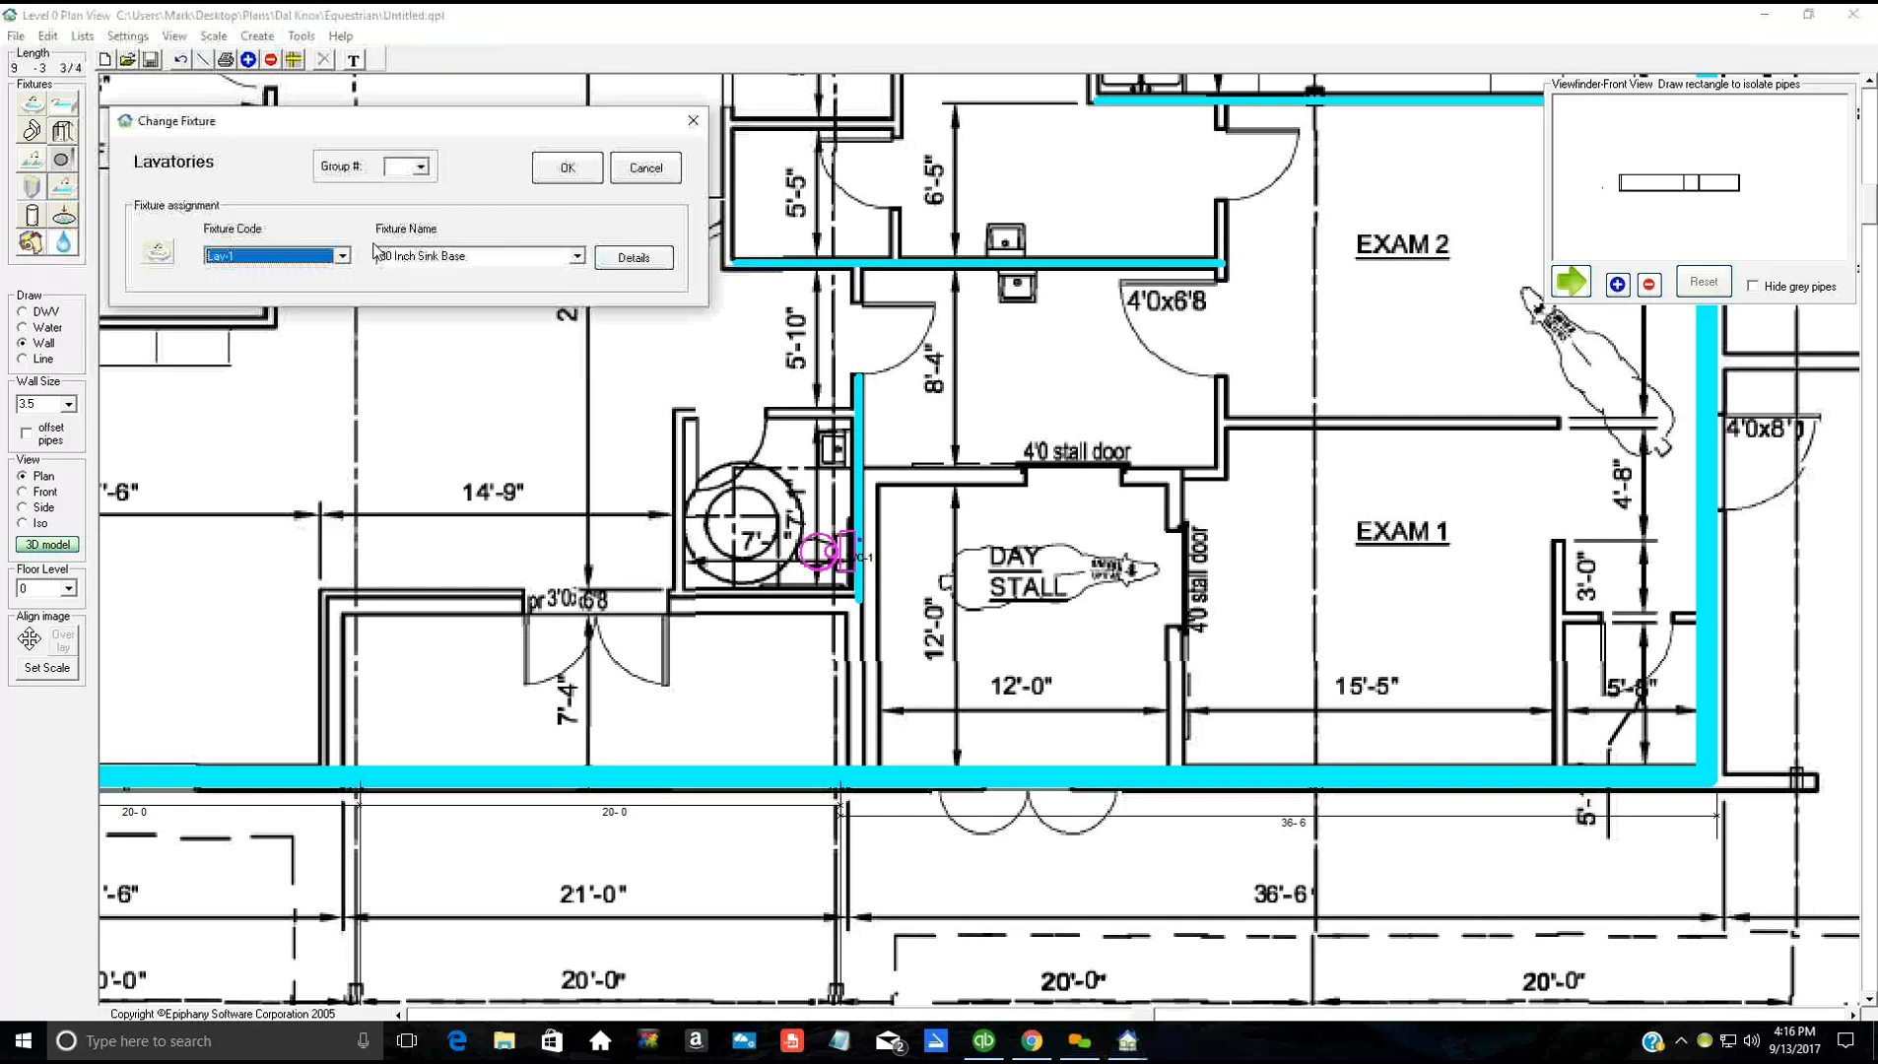
pyautogui.click(342, 256)
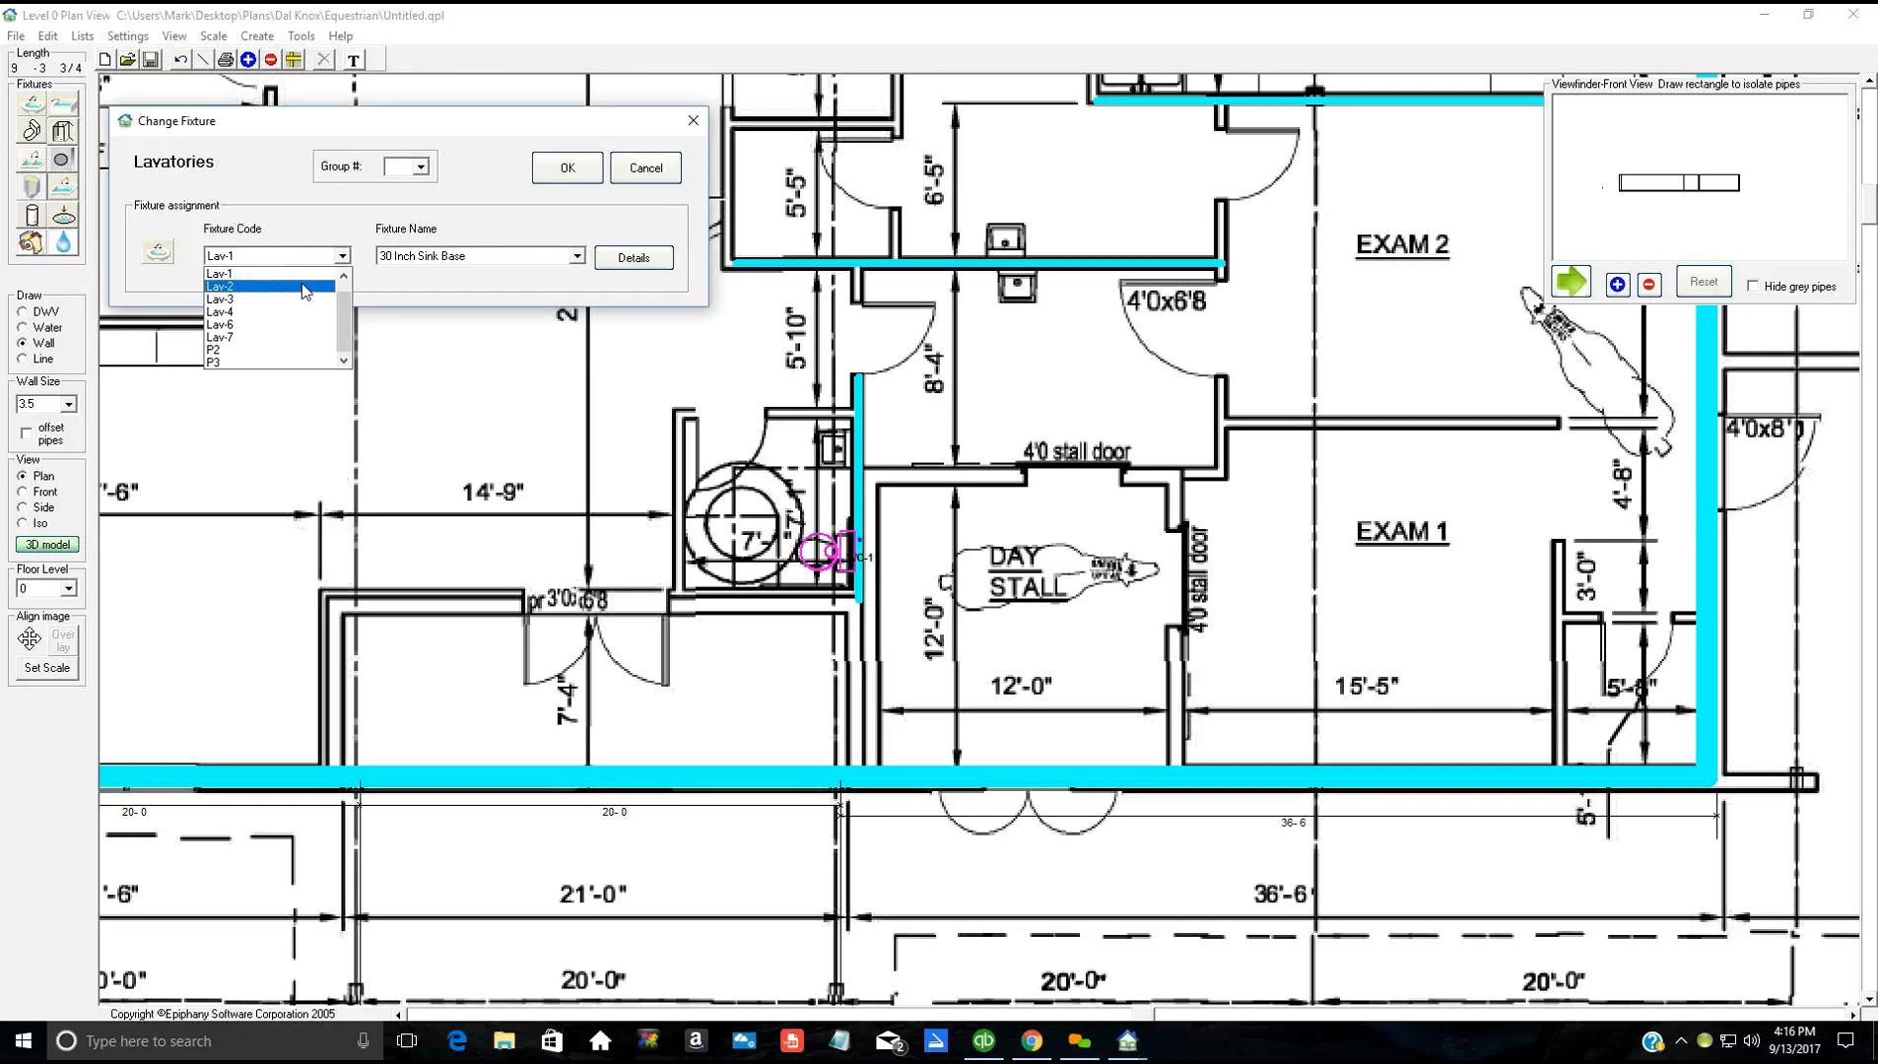
pyautogui.click(305, 288)
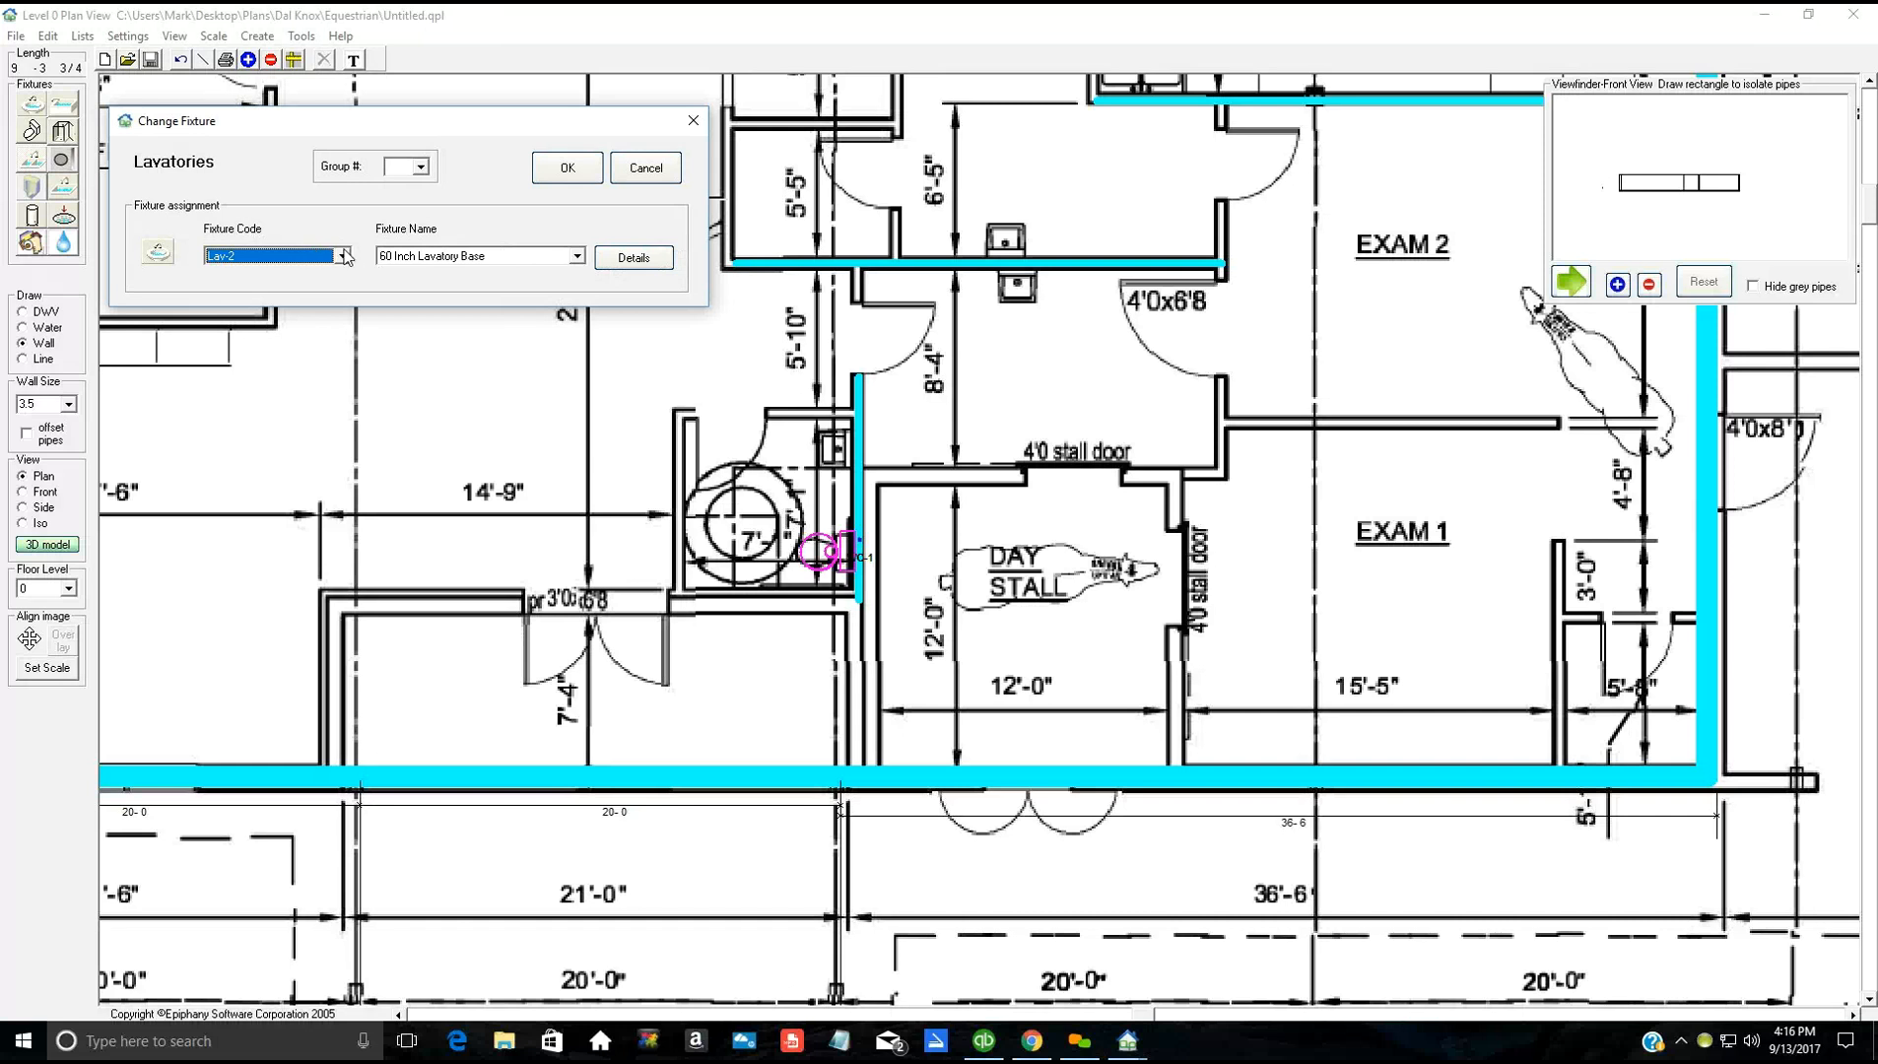
pyautogui.scroll(-1, 344, 252)
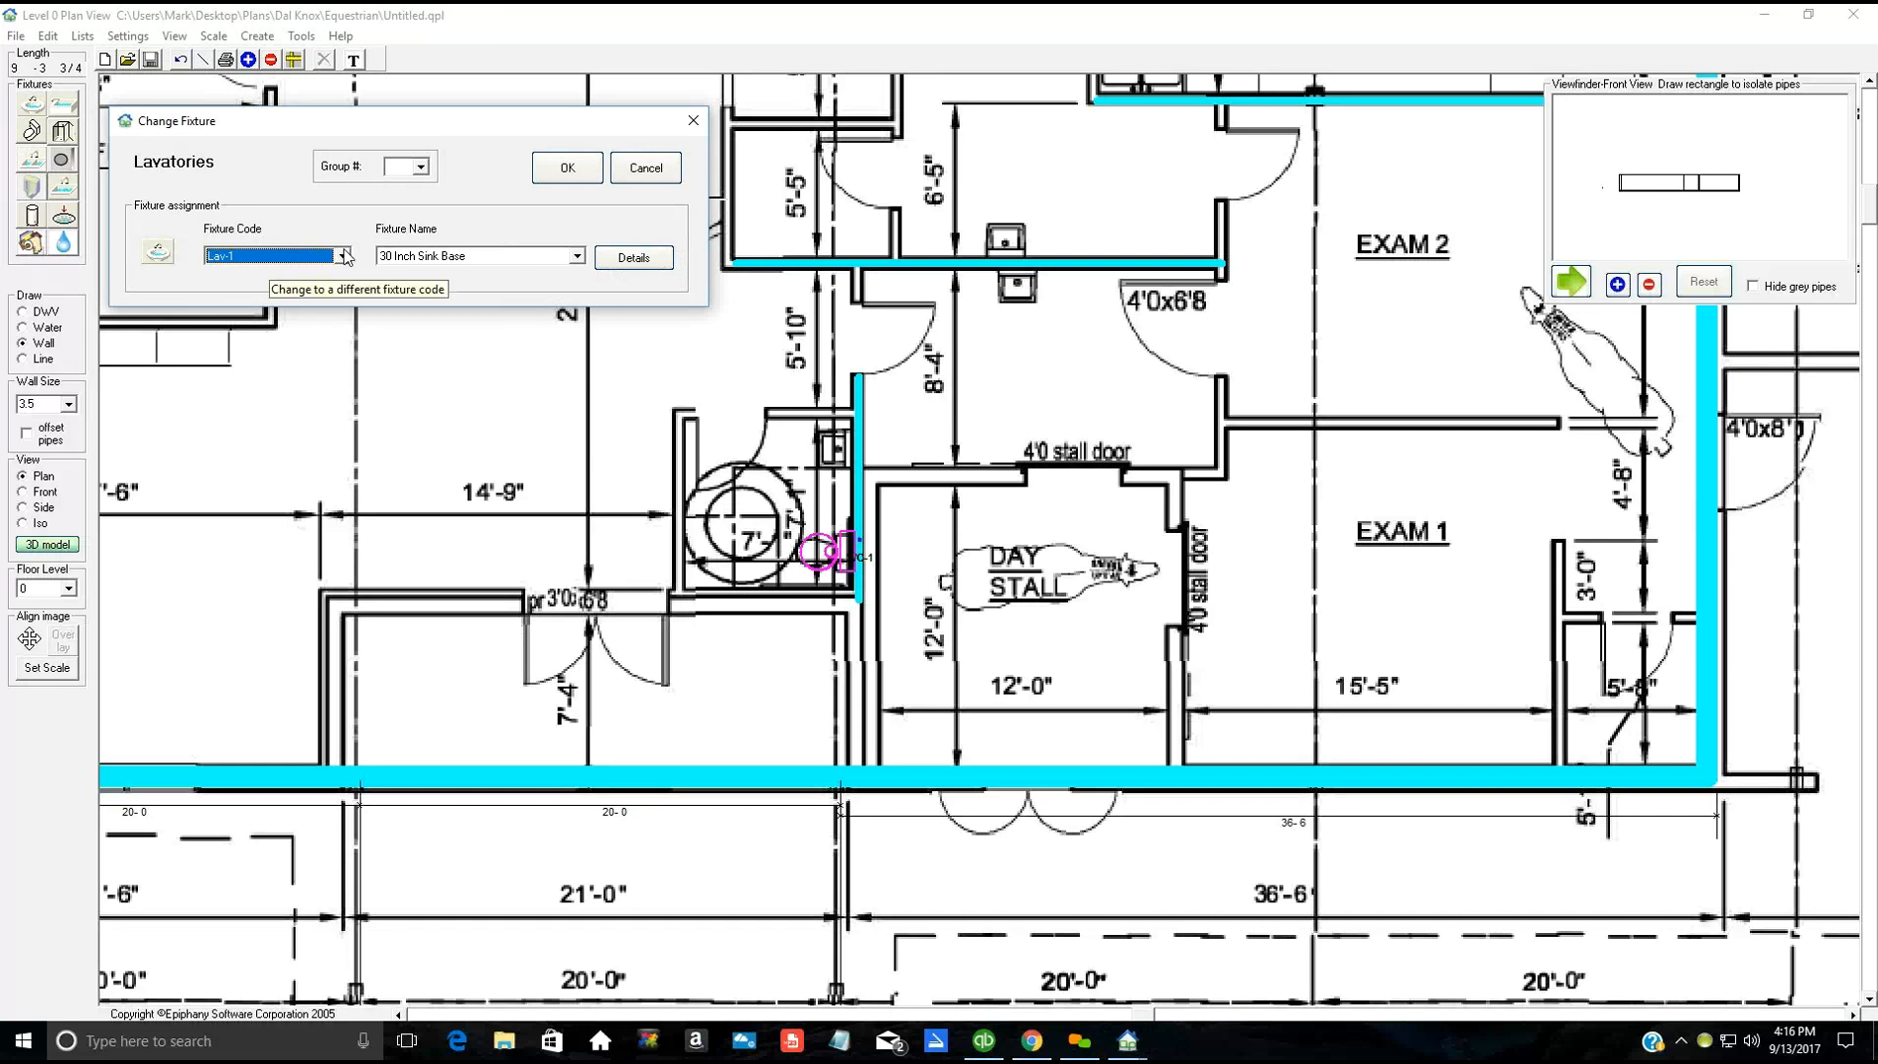
pyautogui.click(578, 258)
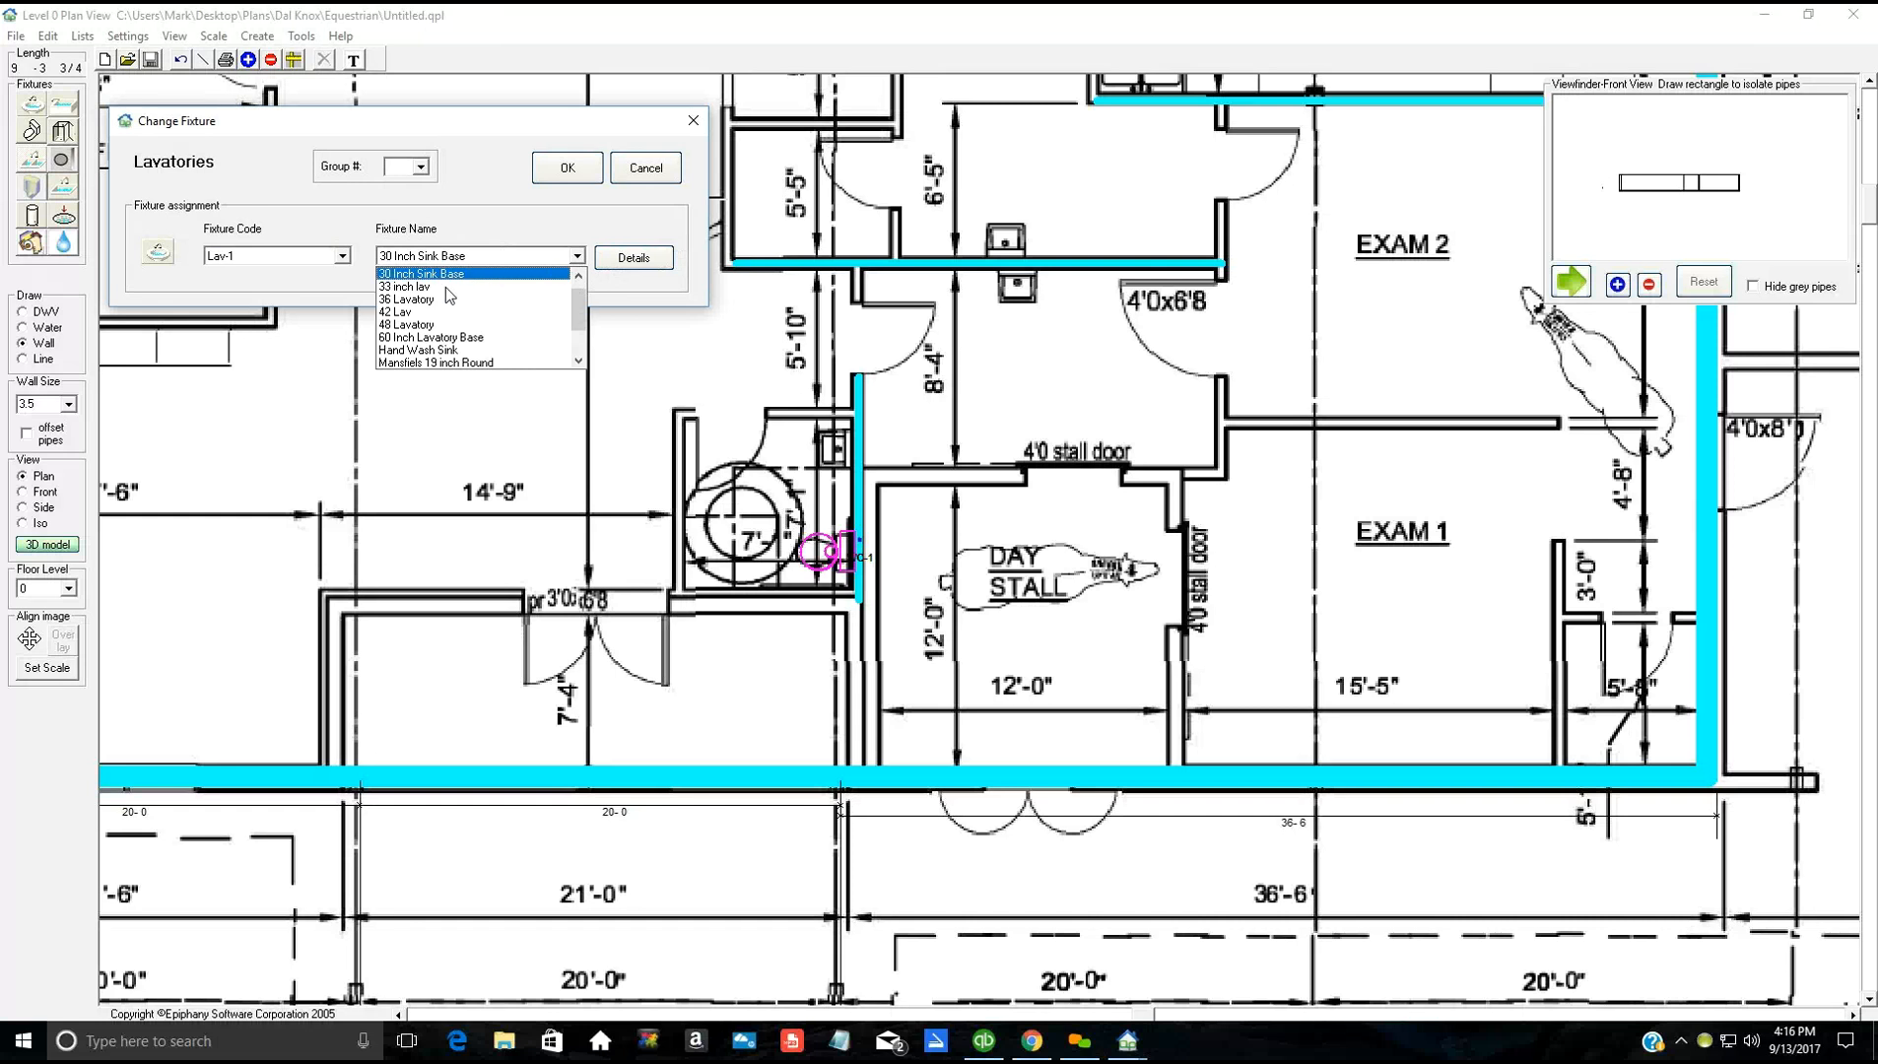
pyautogui.click(444, 278)
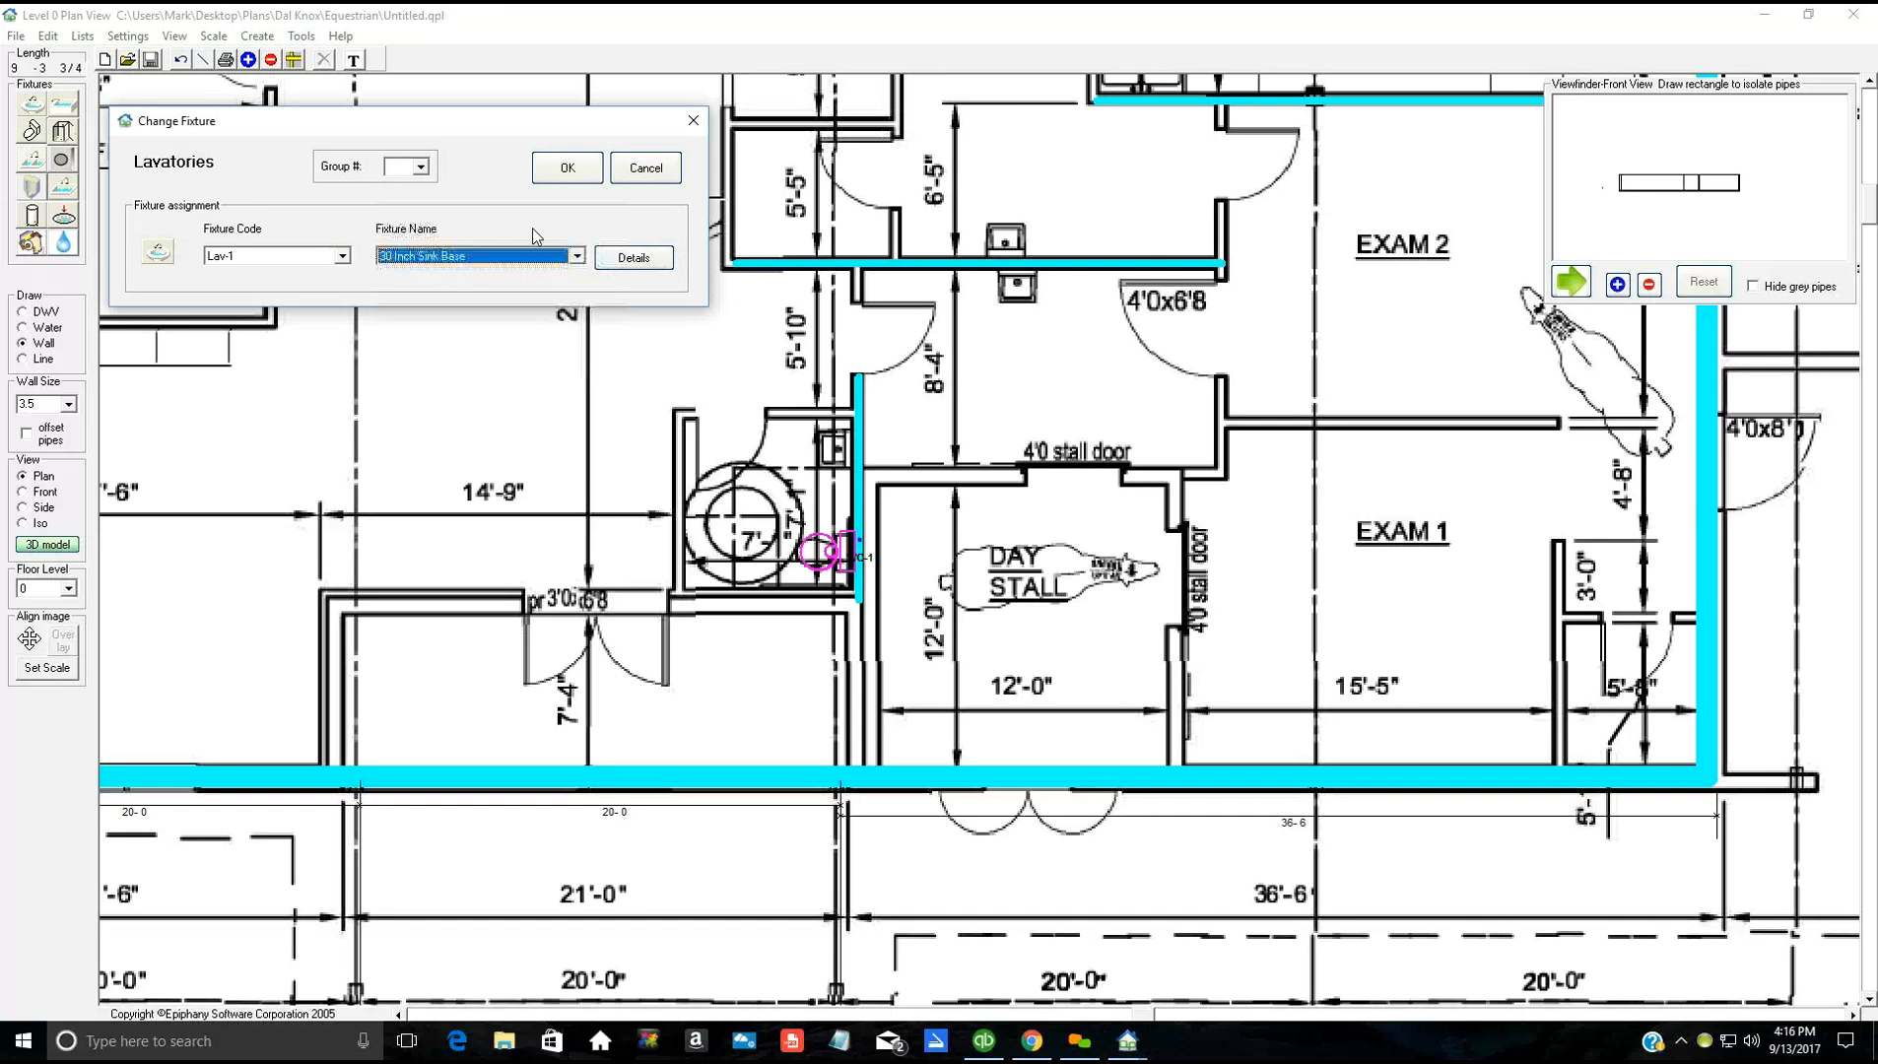
pyautogui.click(569, 170)
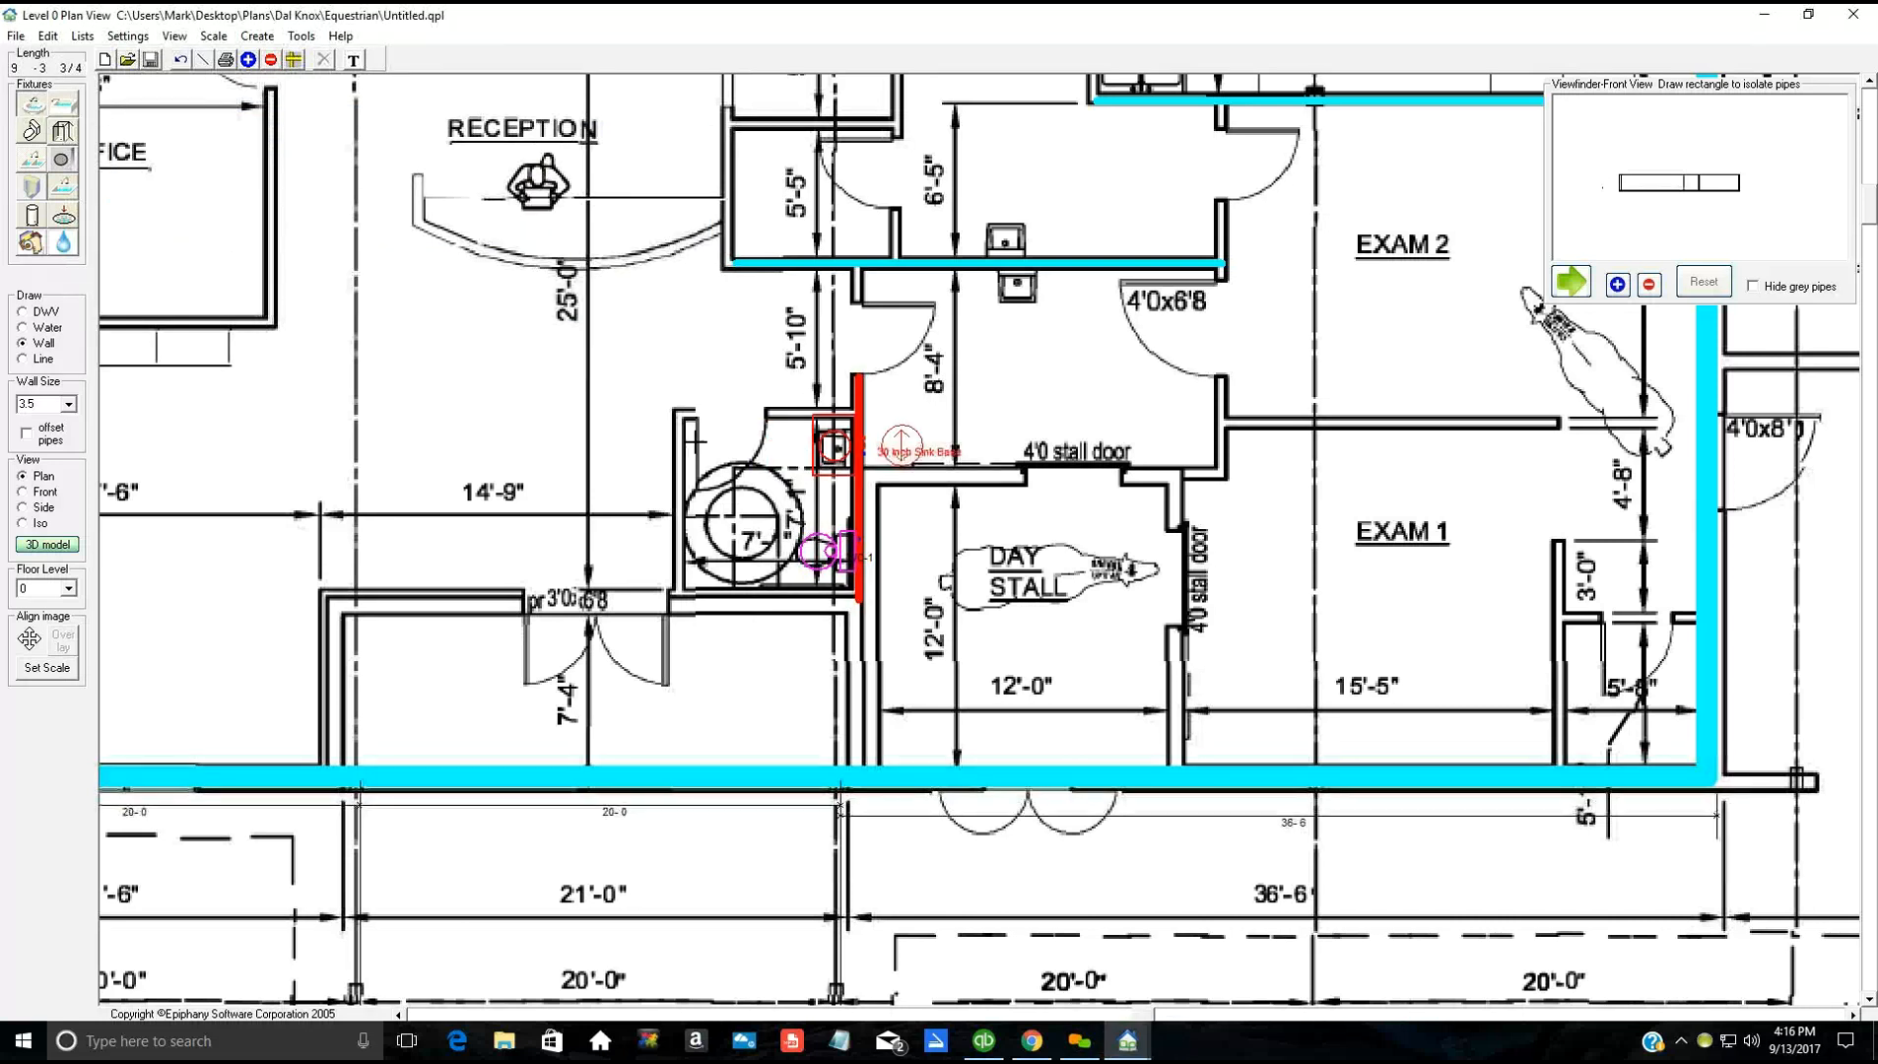
# Step: Try placing the 30 Inch Sink Base lavatory at the lower restroom's sink symbol, and delete the misplaced fixture
pyautogui.click(697, 442)
pyautogui.click(880, 446)
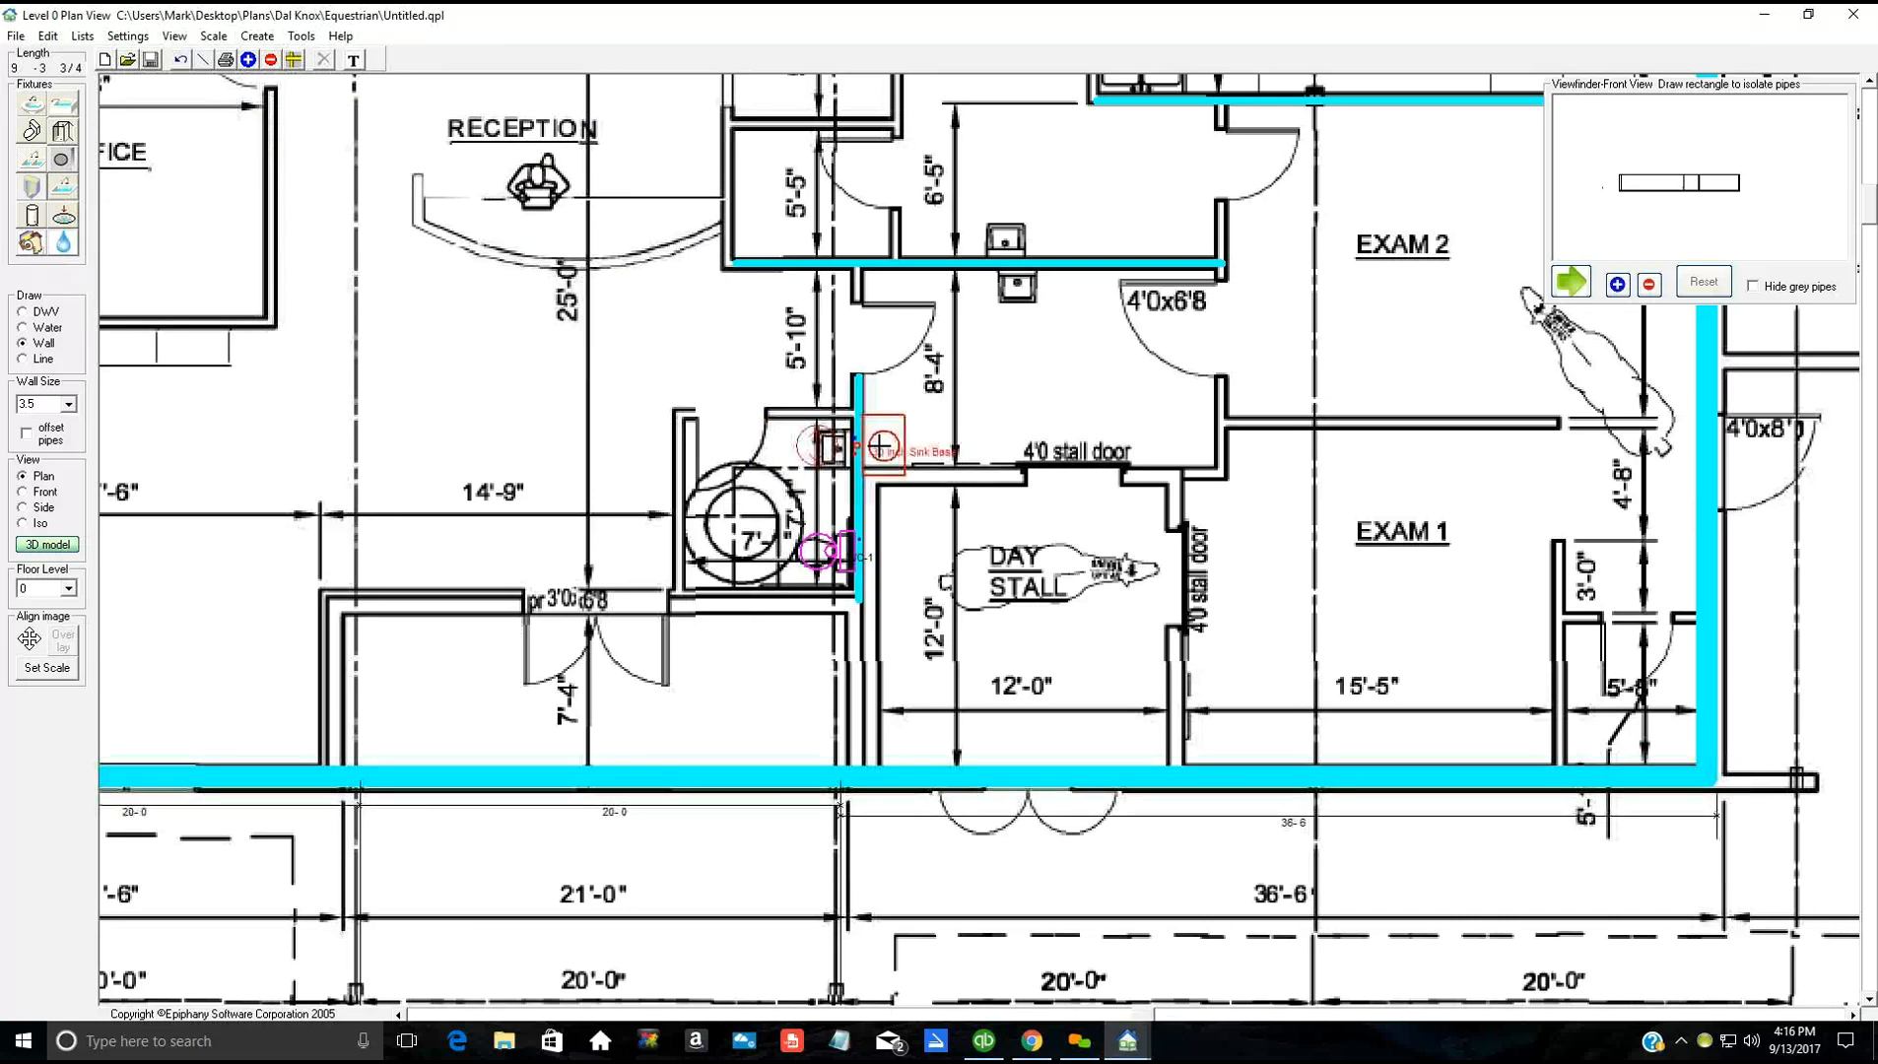
pyautogui.click(882, 446)
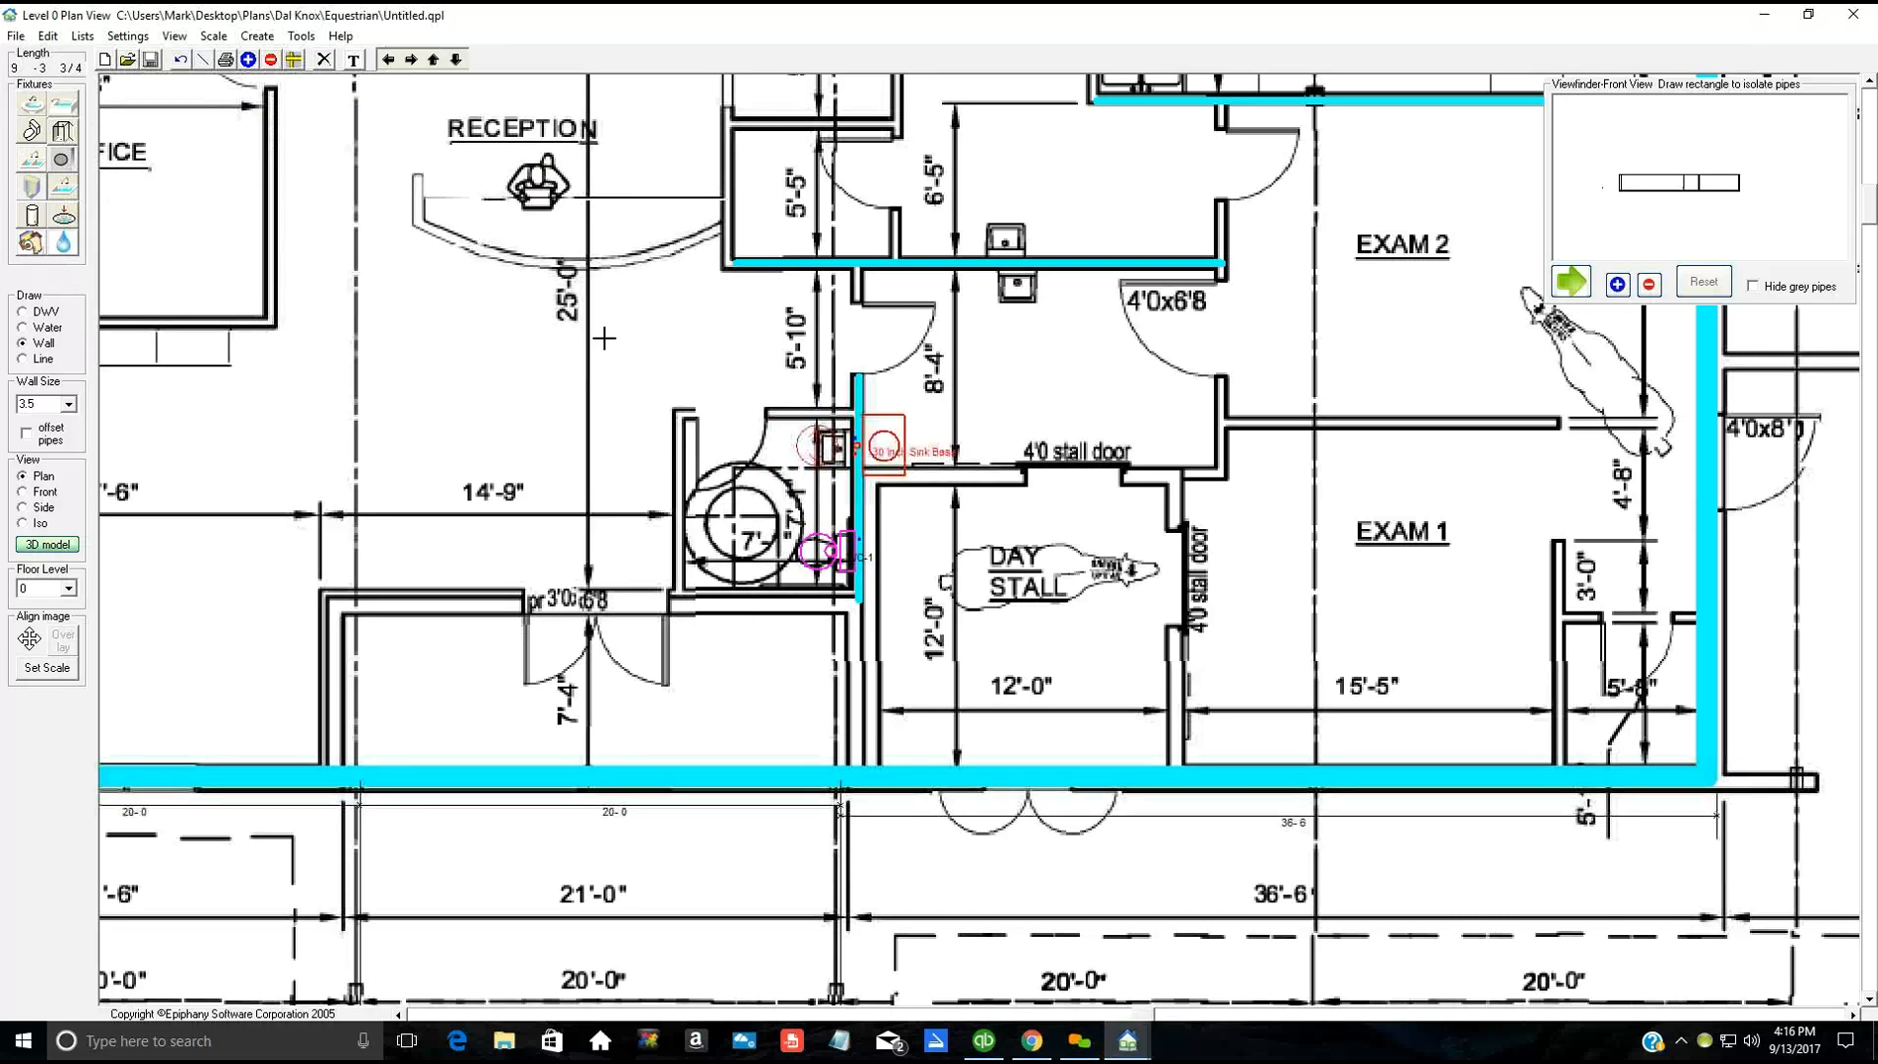
pyautogui.click(324, 60)
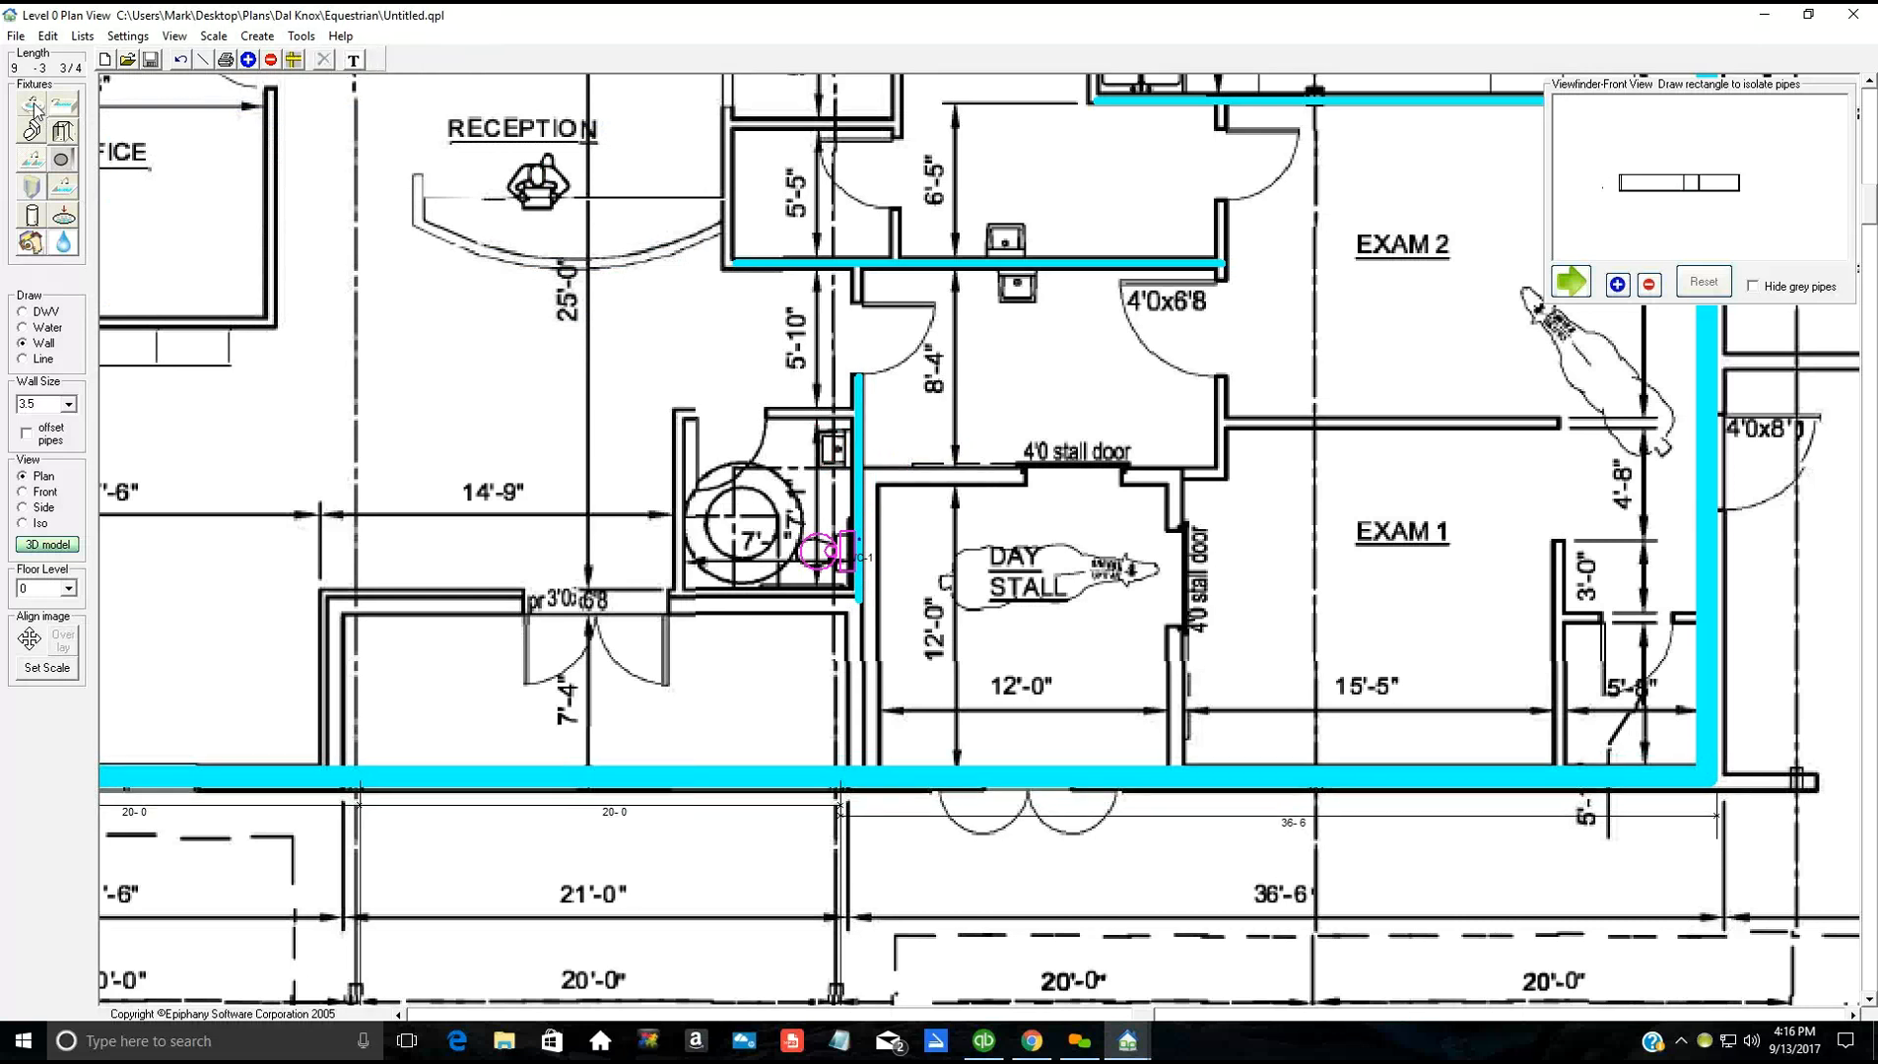
# Step: Place a 30 Inch Sink Base lavatory over the lower restroom's sink symbol, backed against the traced wall and facing into the room
pyautogui.click(386, 325)
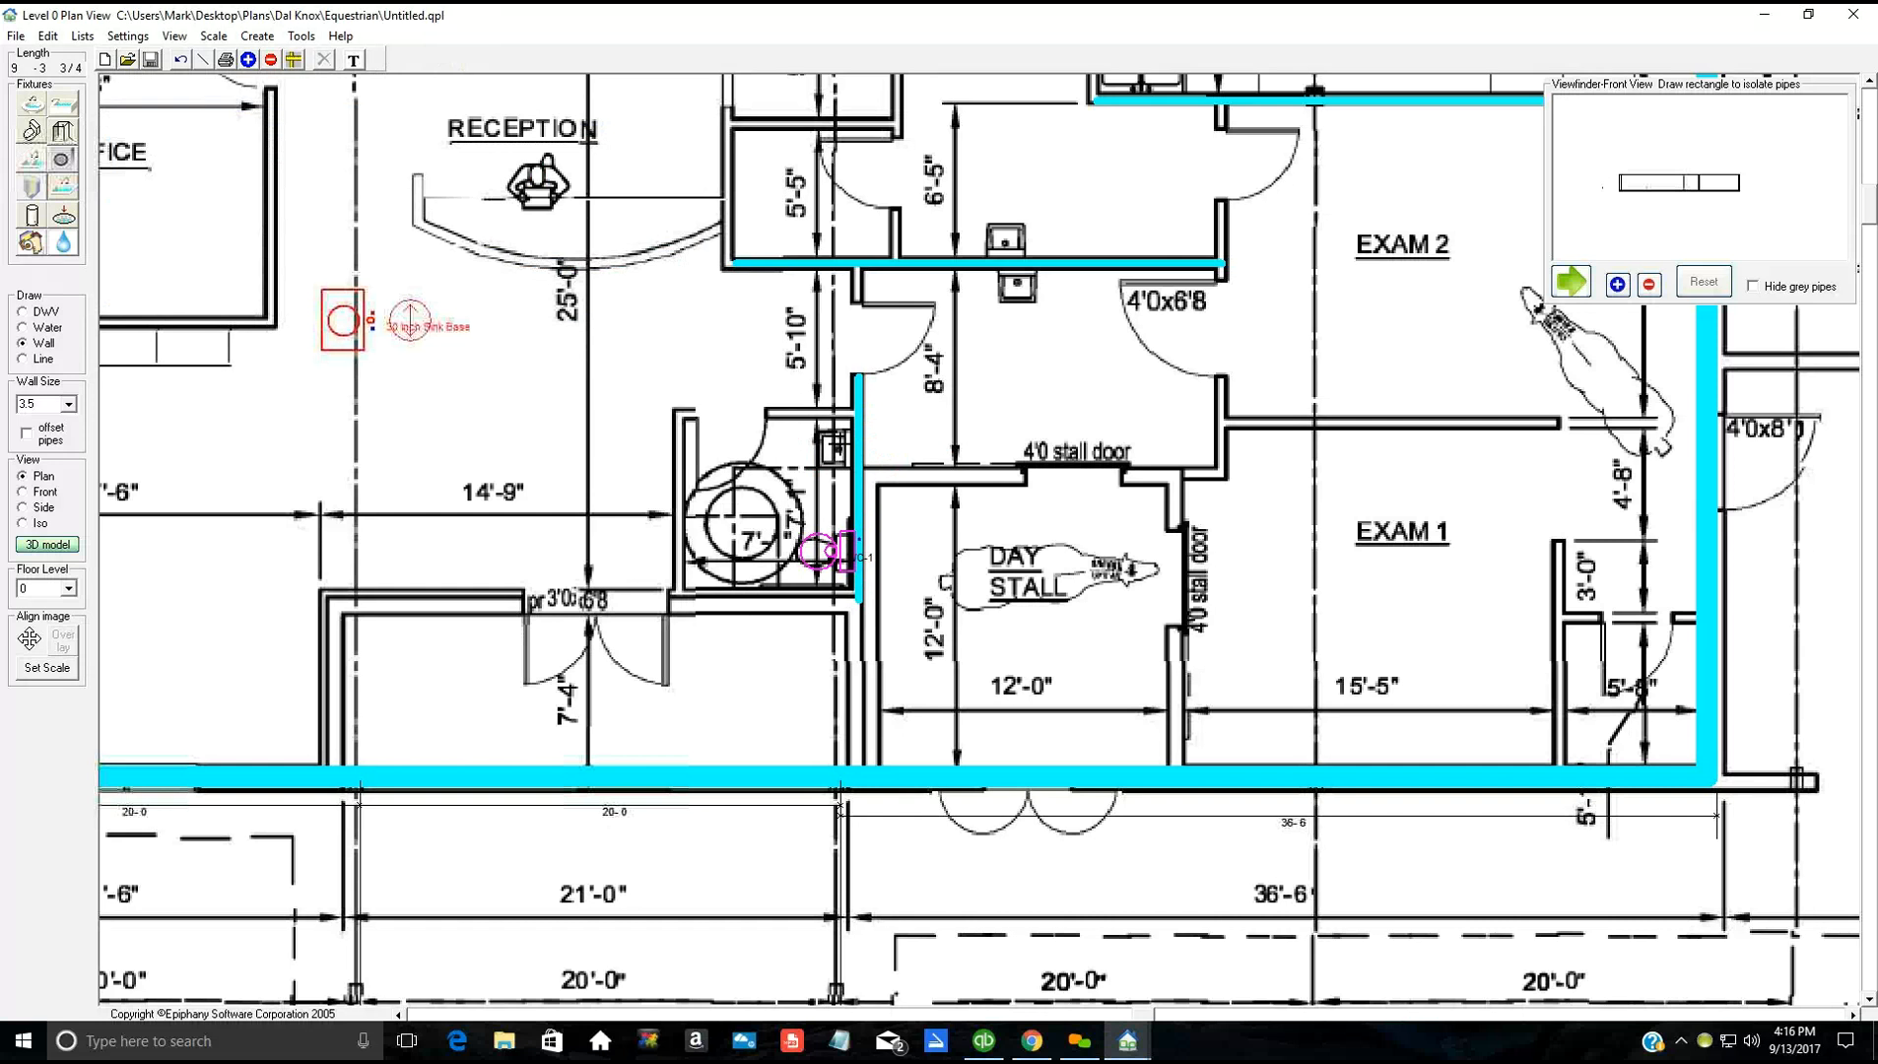
pyautogui.click(848, 444)
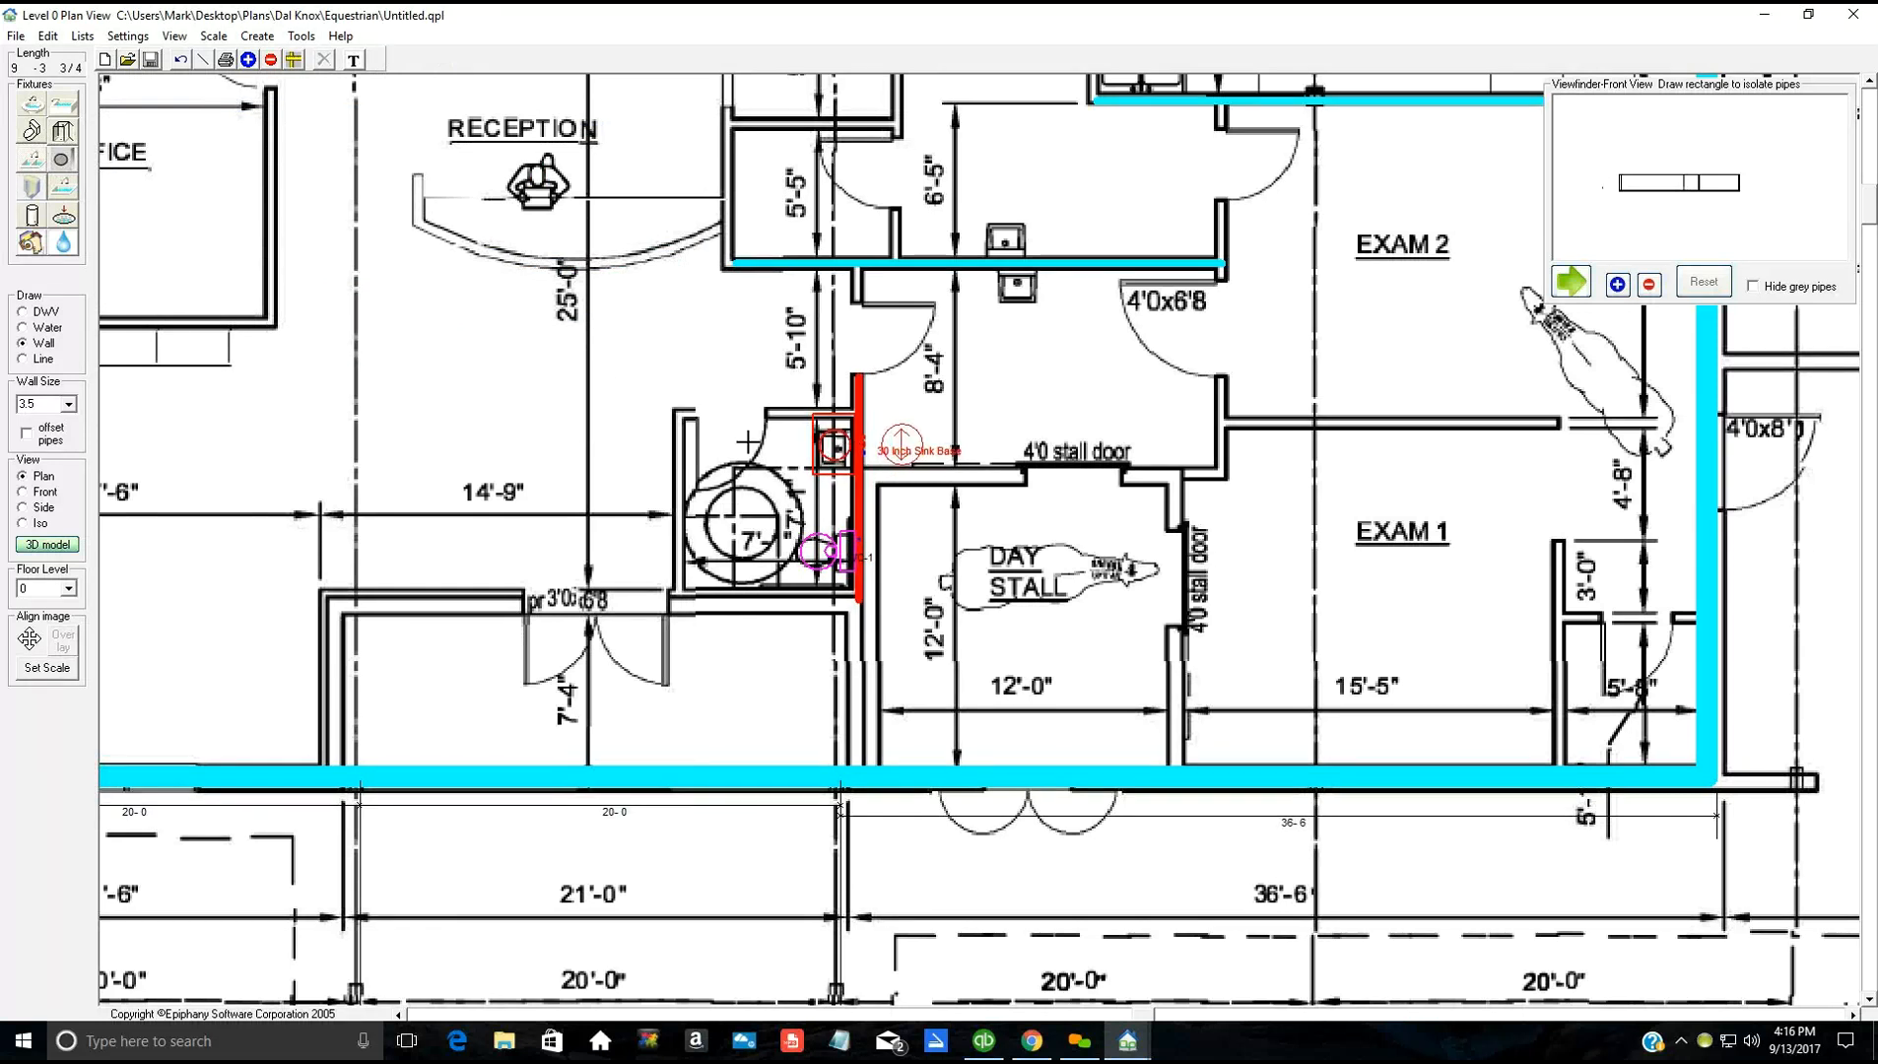
pyautogui.click(755, 443)
pyautogui.click(837, 445)
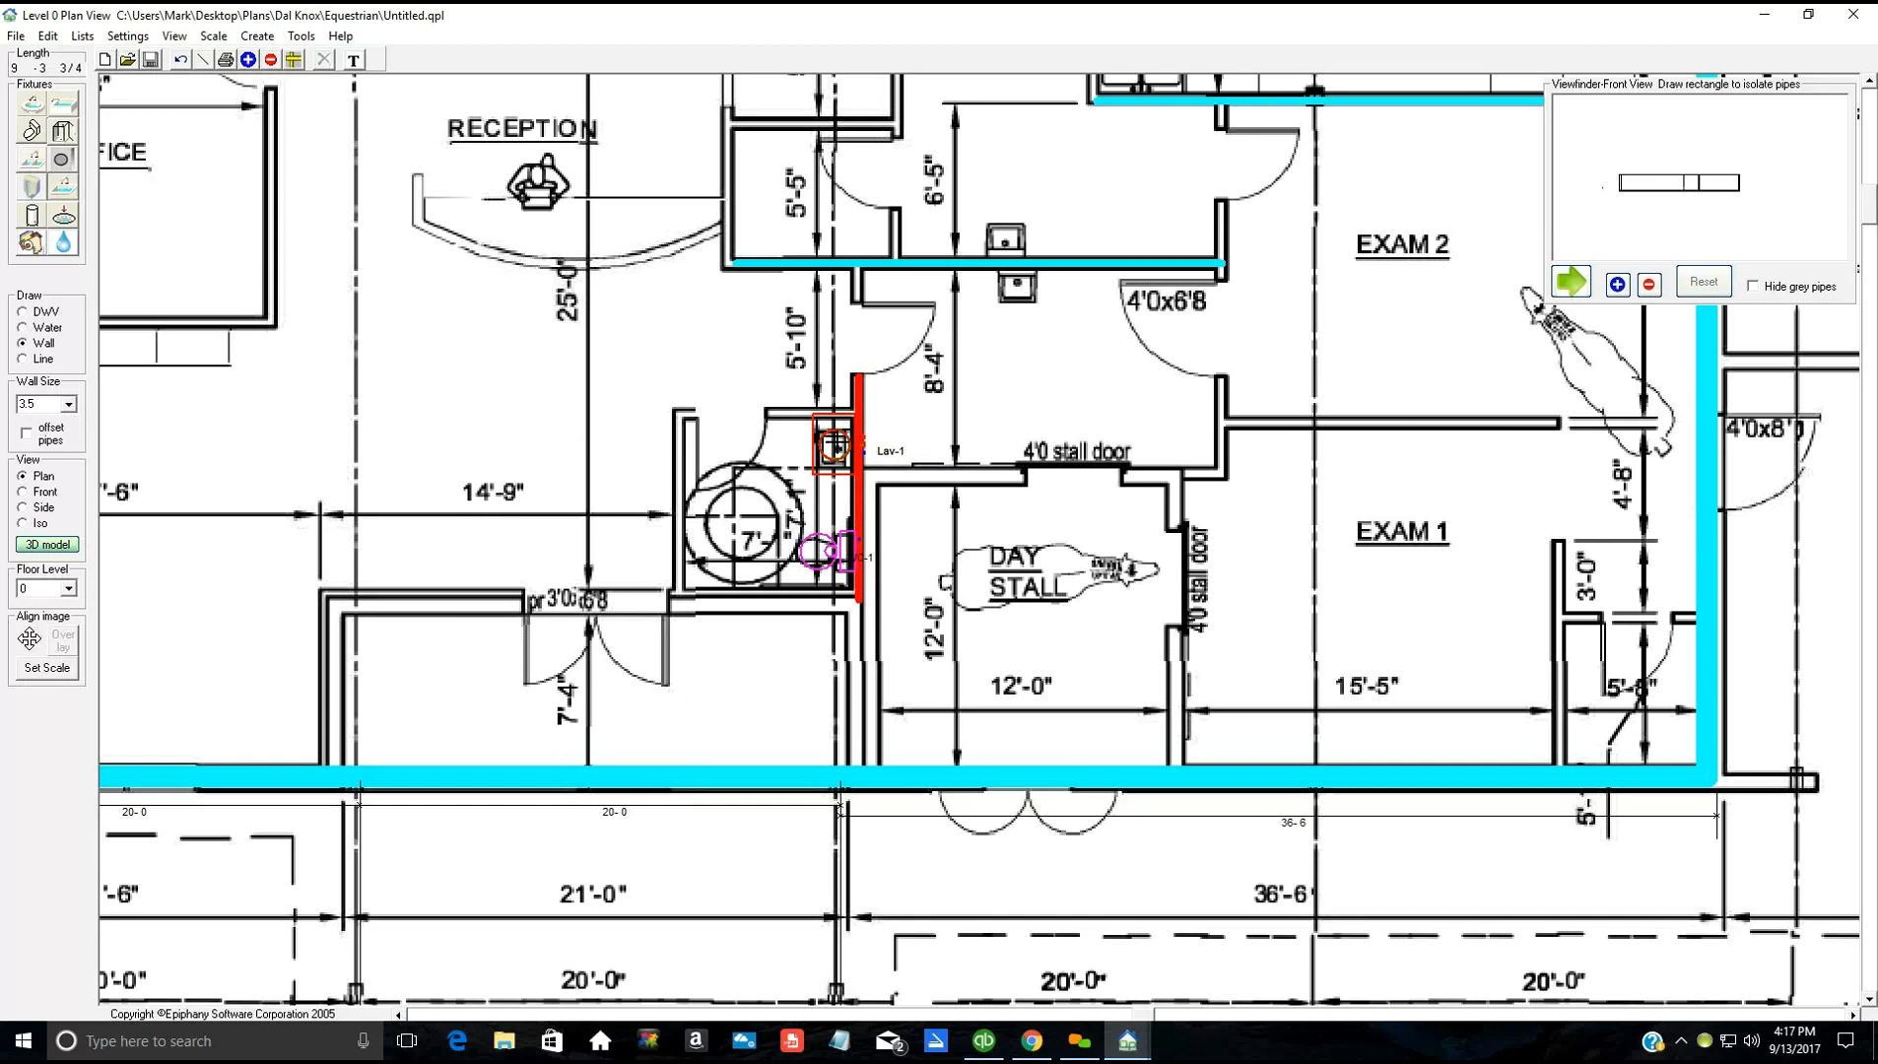
# Step: Change the lower restroom lavatory's fixture code to Lav-2 and its fixture name to Hand Wash Sink
pyautogui.click(840, 443)
pyautogui.click(838, 446)
pyautogui.rightClick(839, 445)
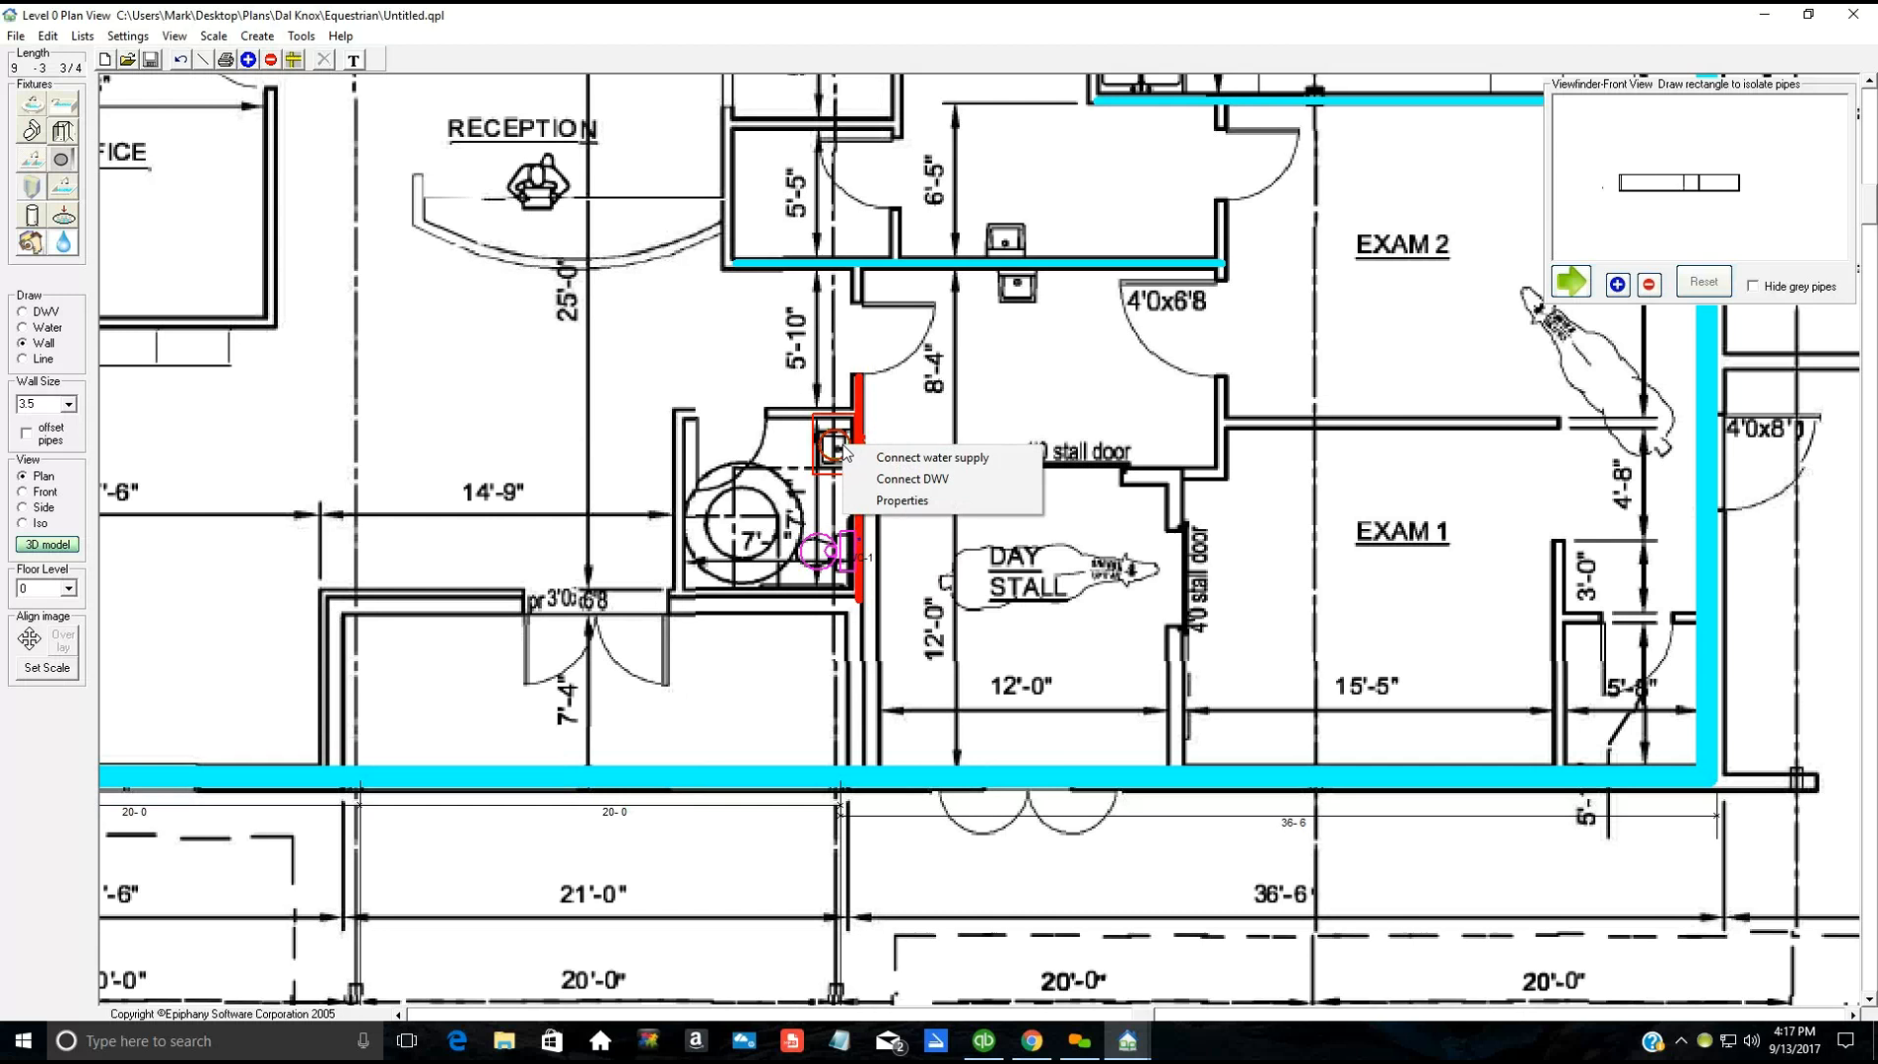
pyautogui.click(903, 501)
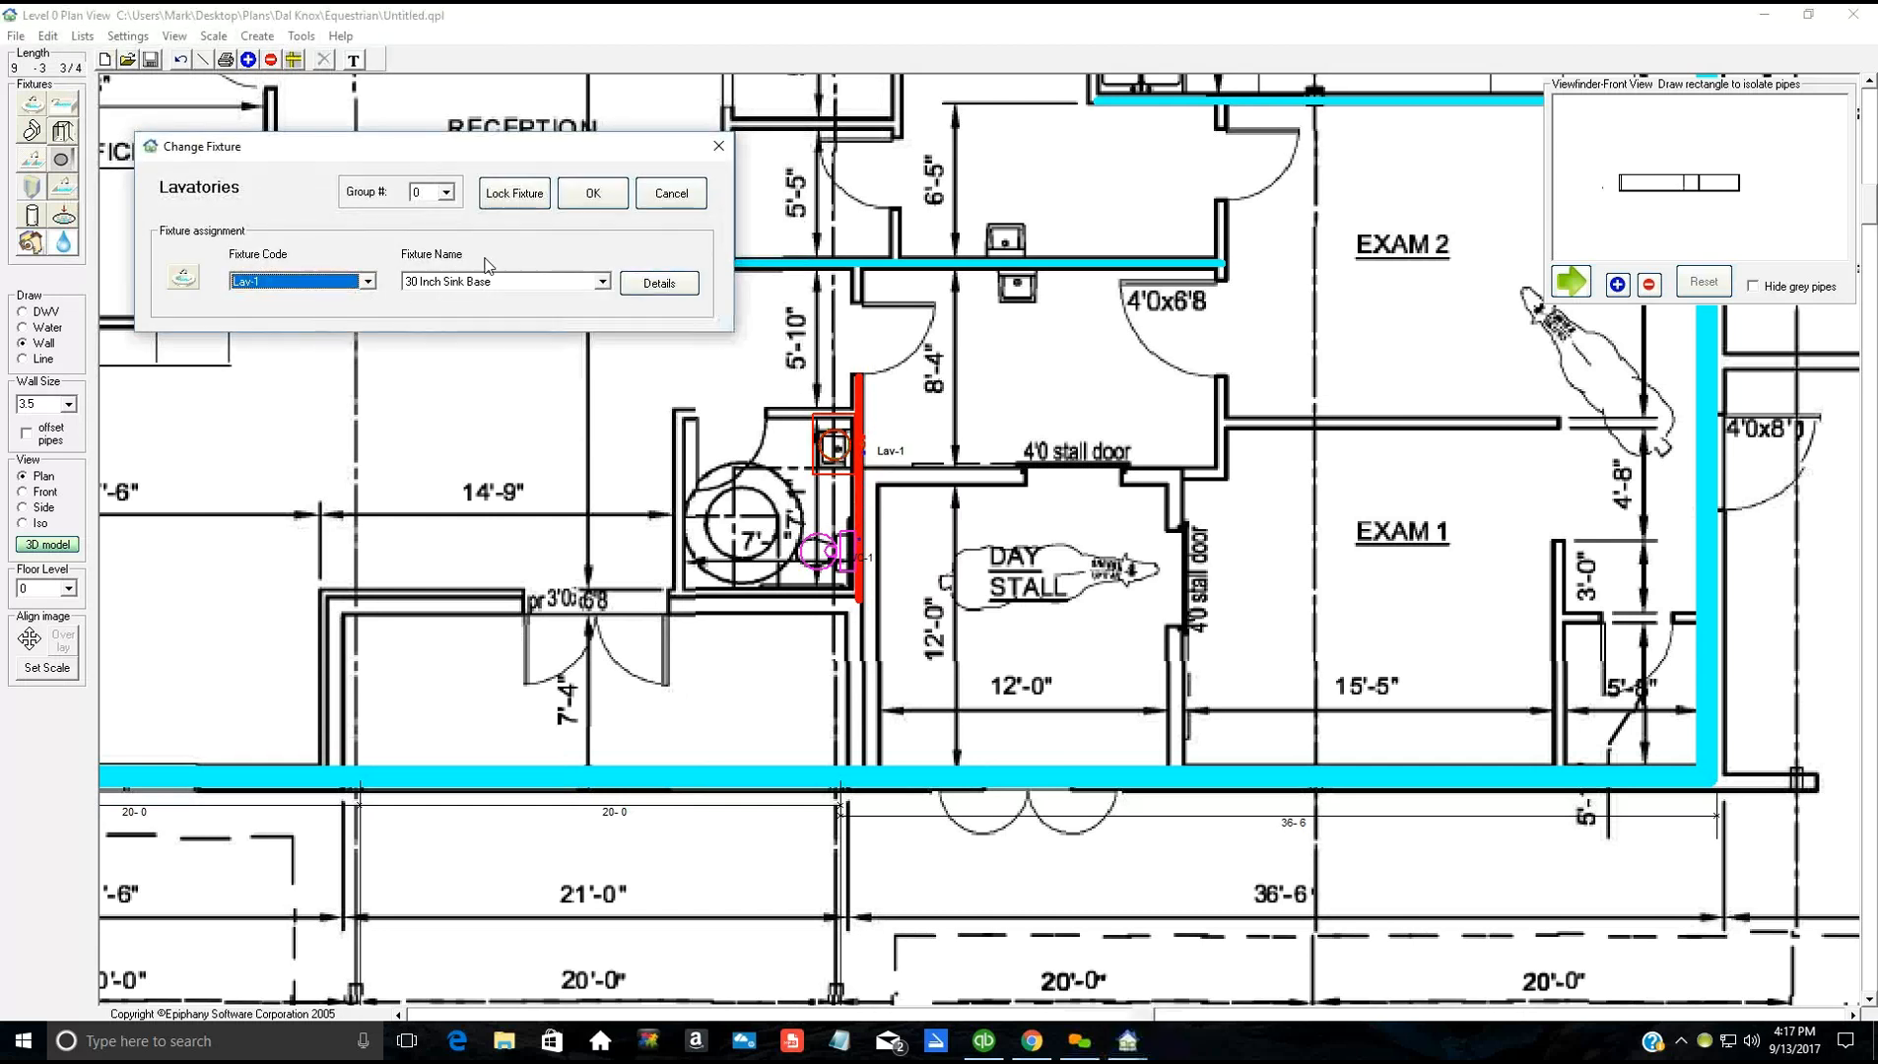
pyautogui.click(370, 283)
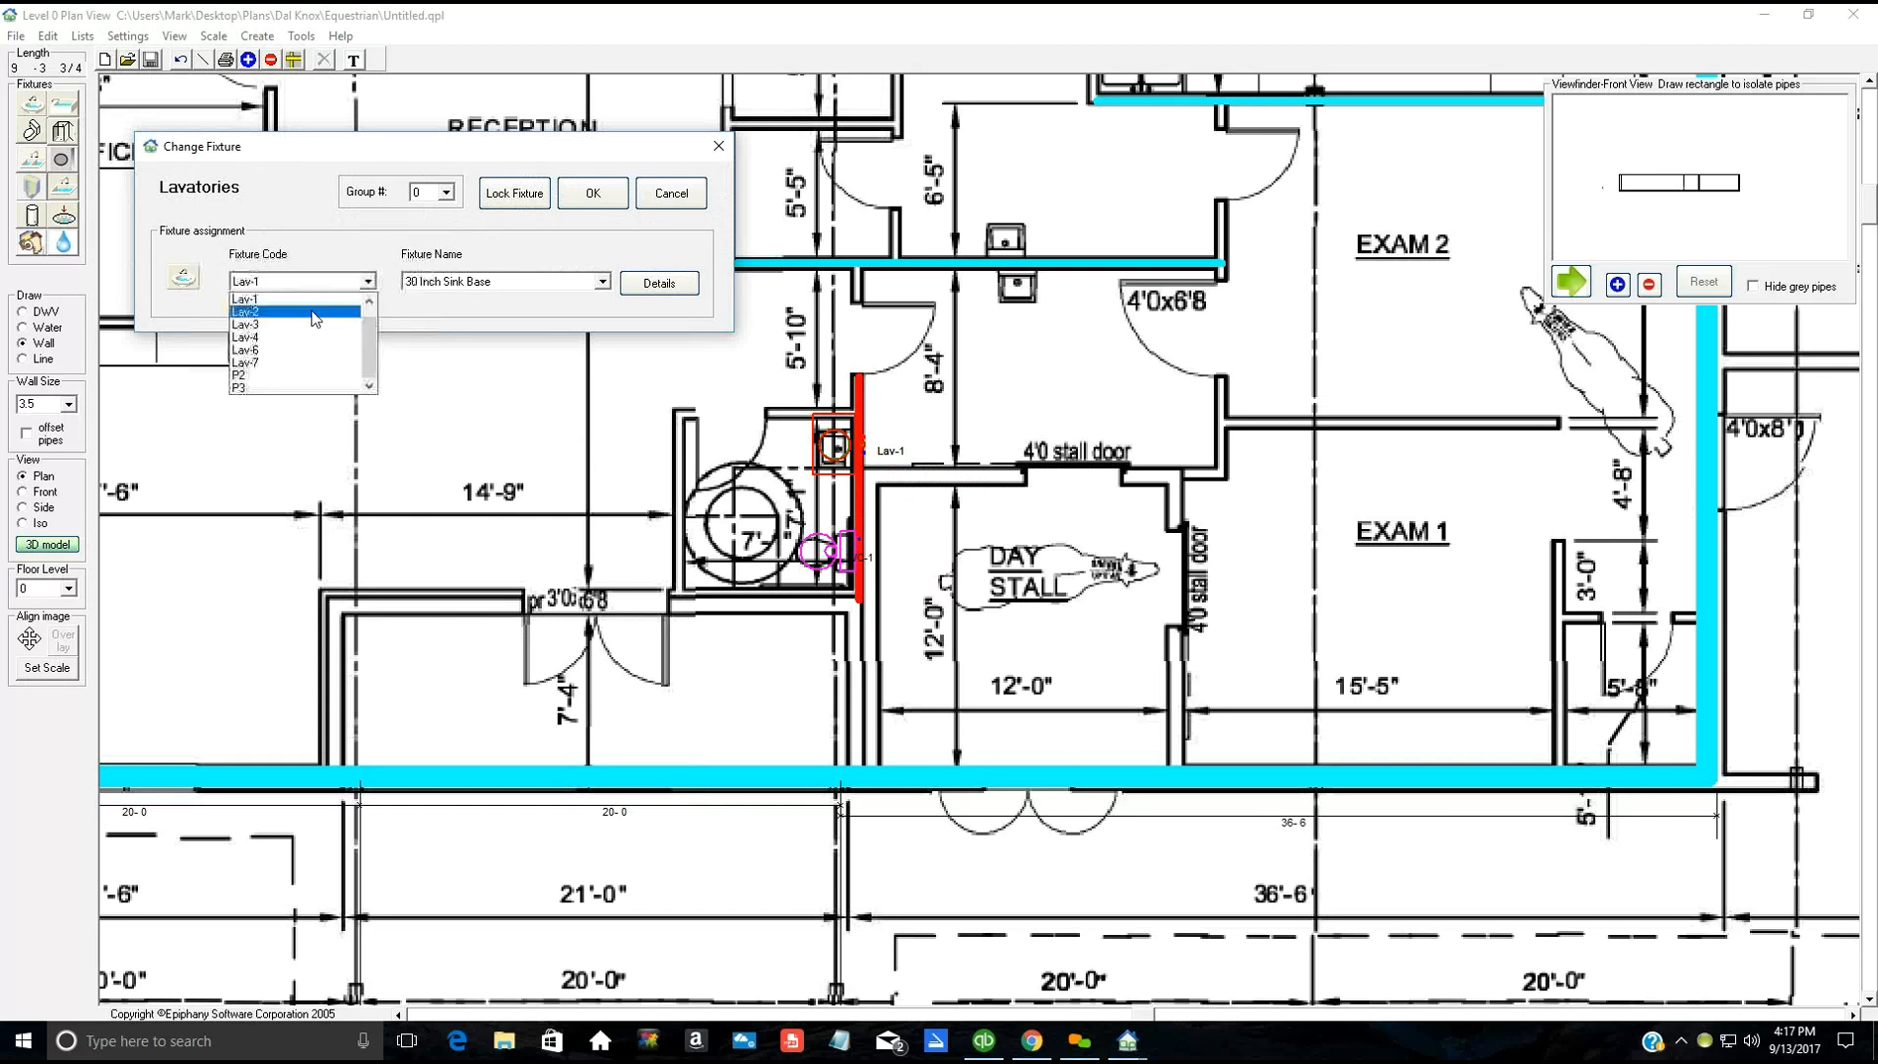
pyautogui.click(608, 292)
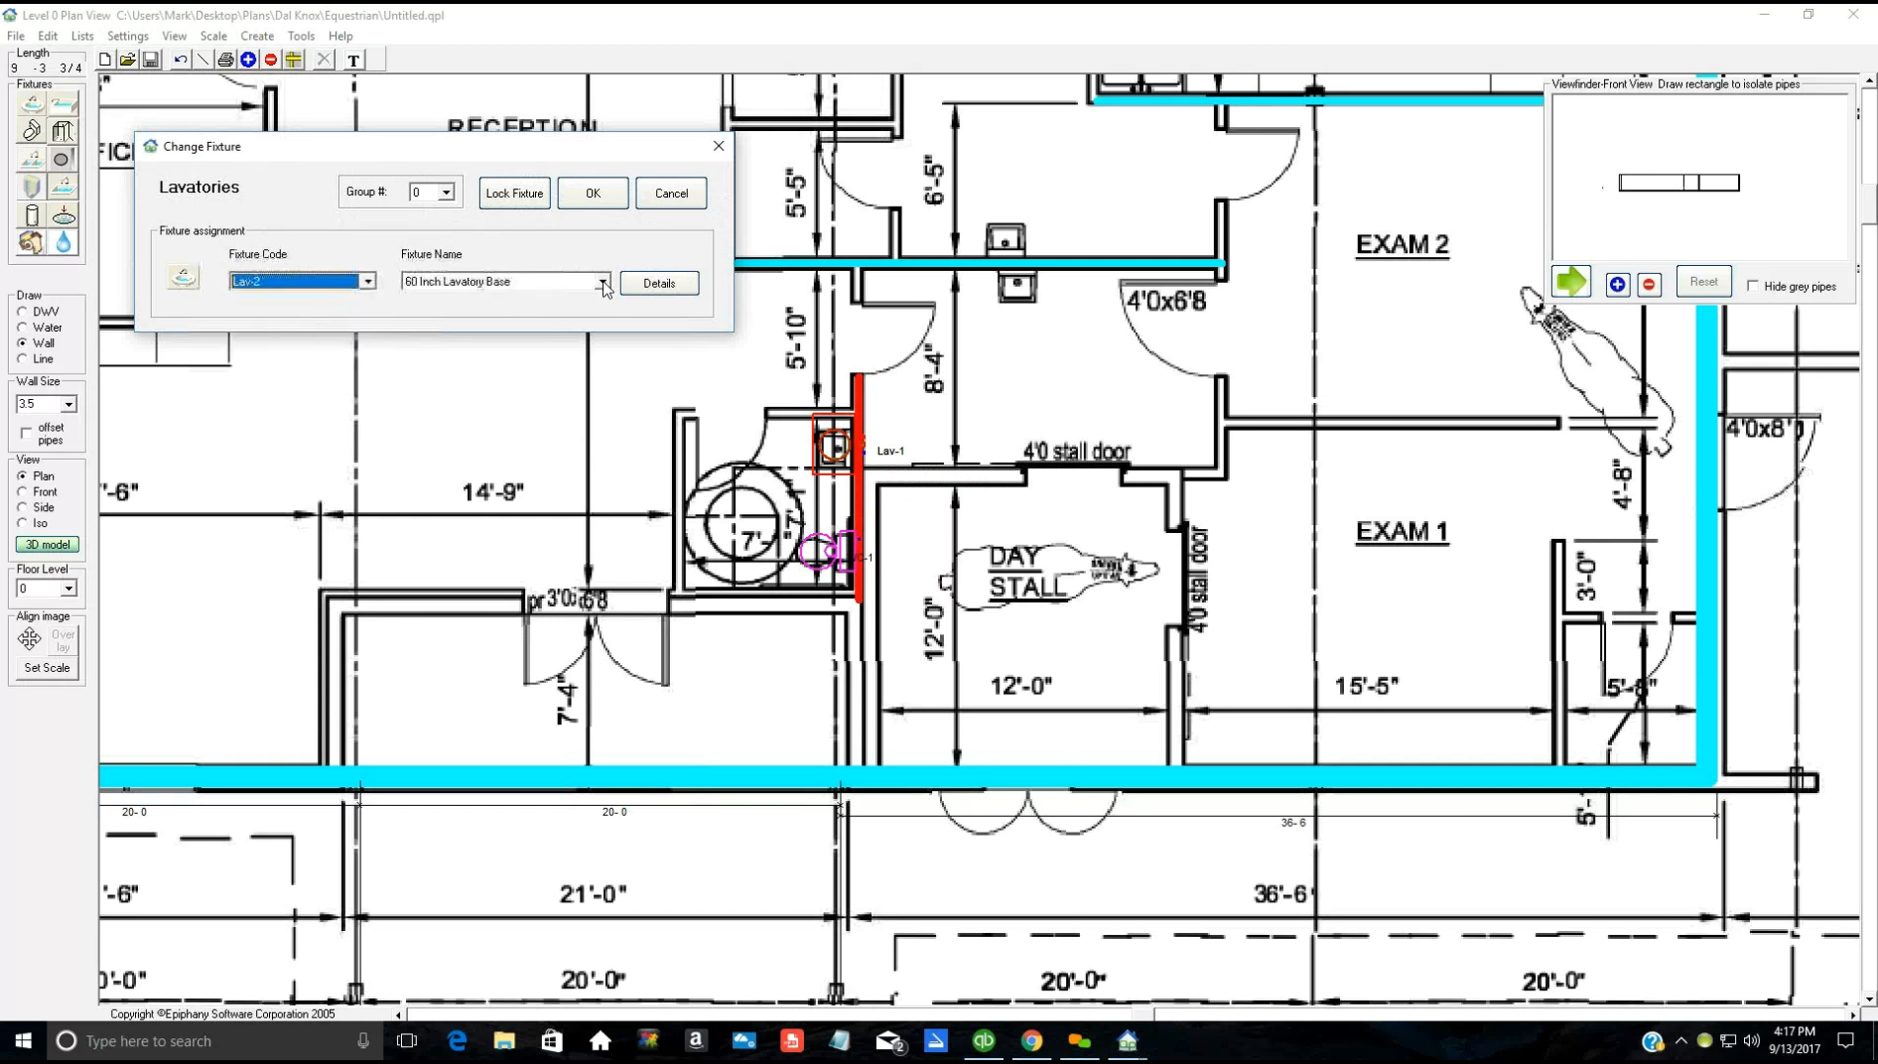
pyautogui.click(603, 283)
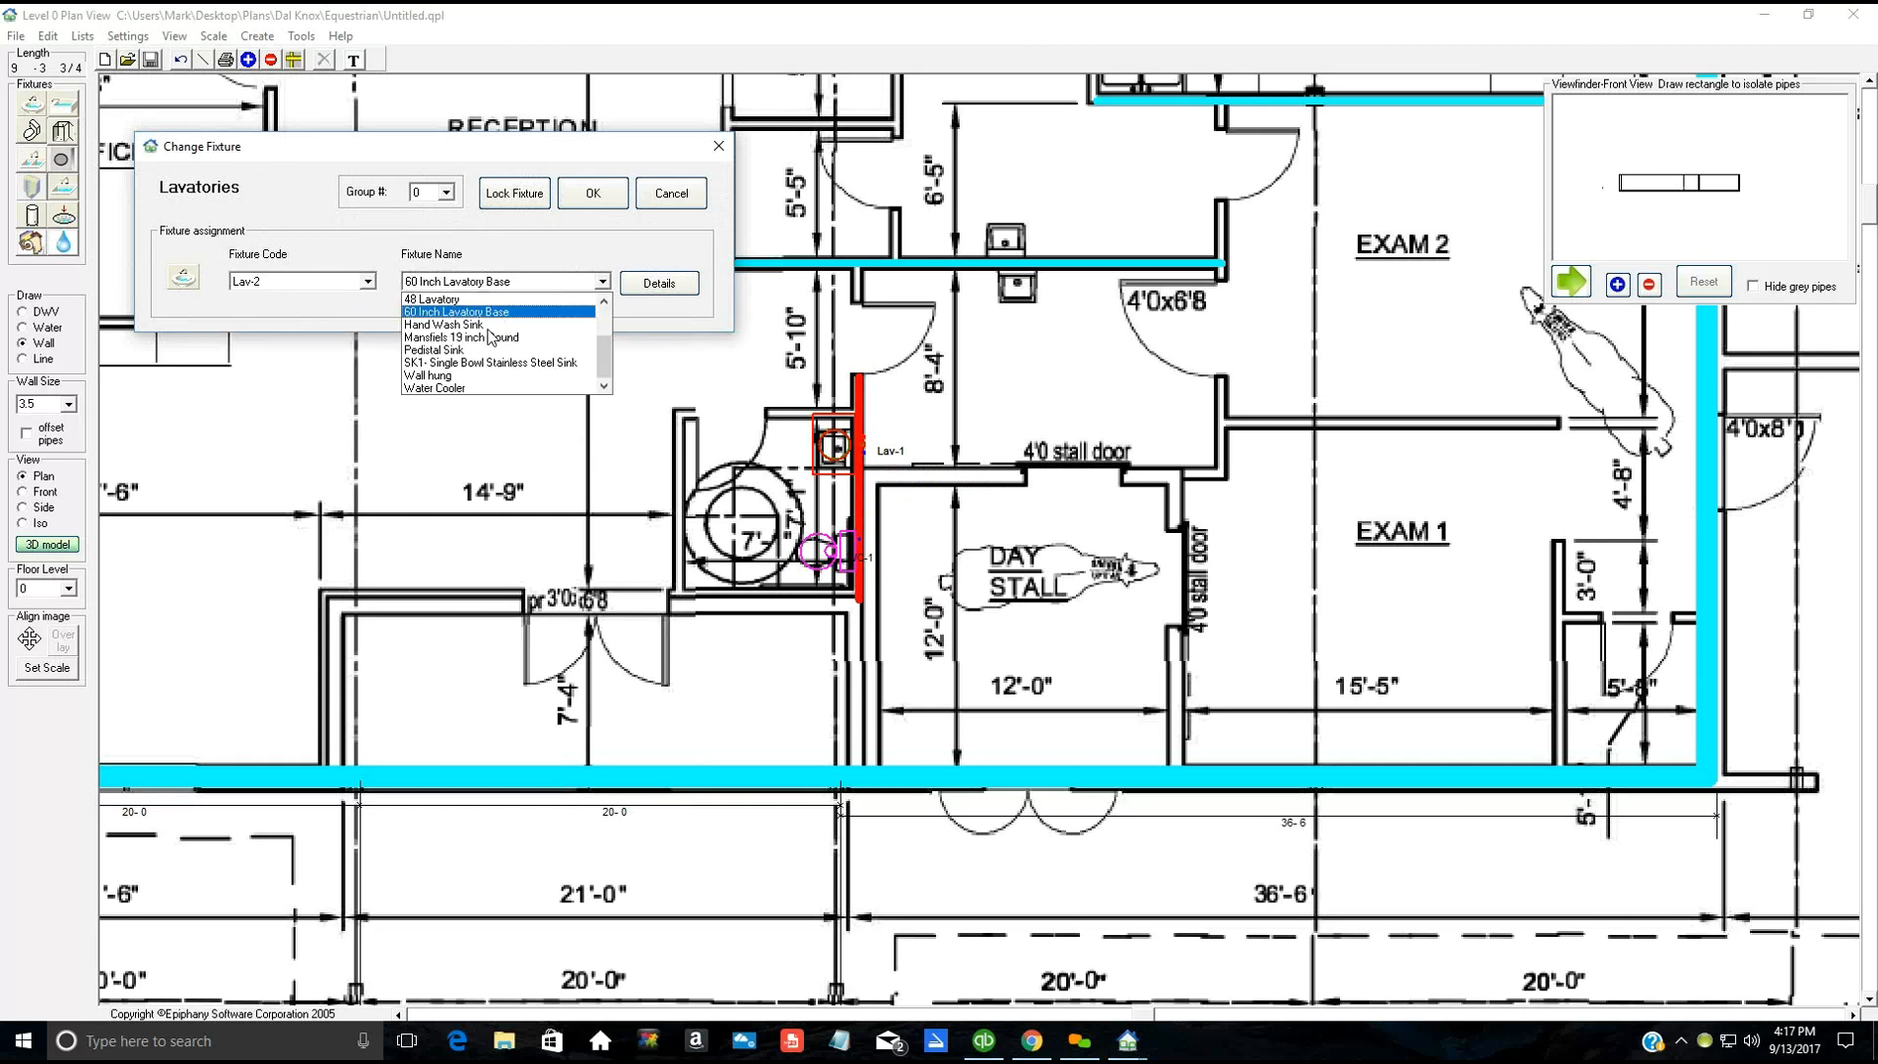
pyautogui.click(492, 325)
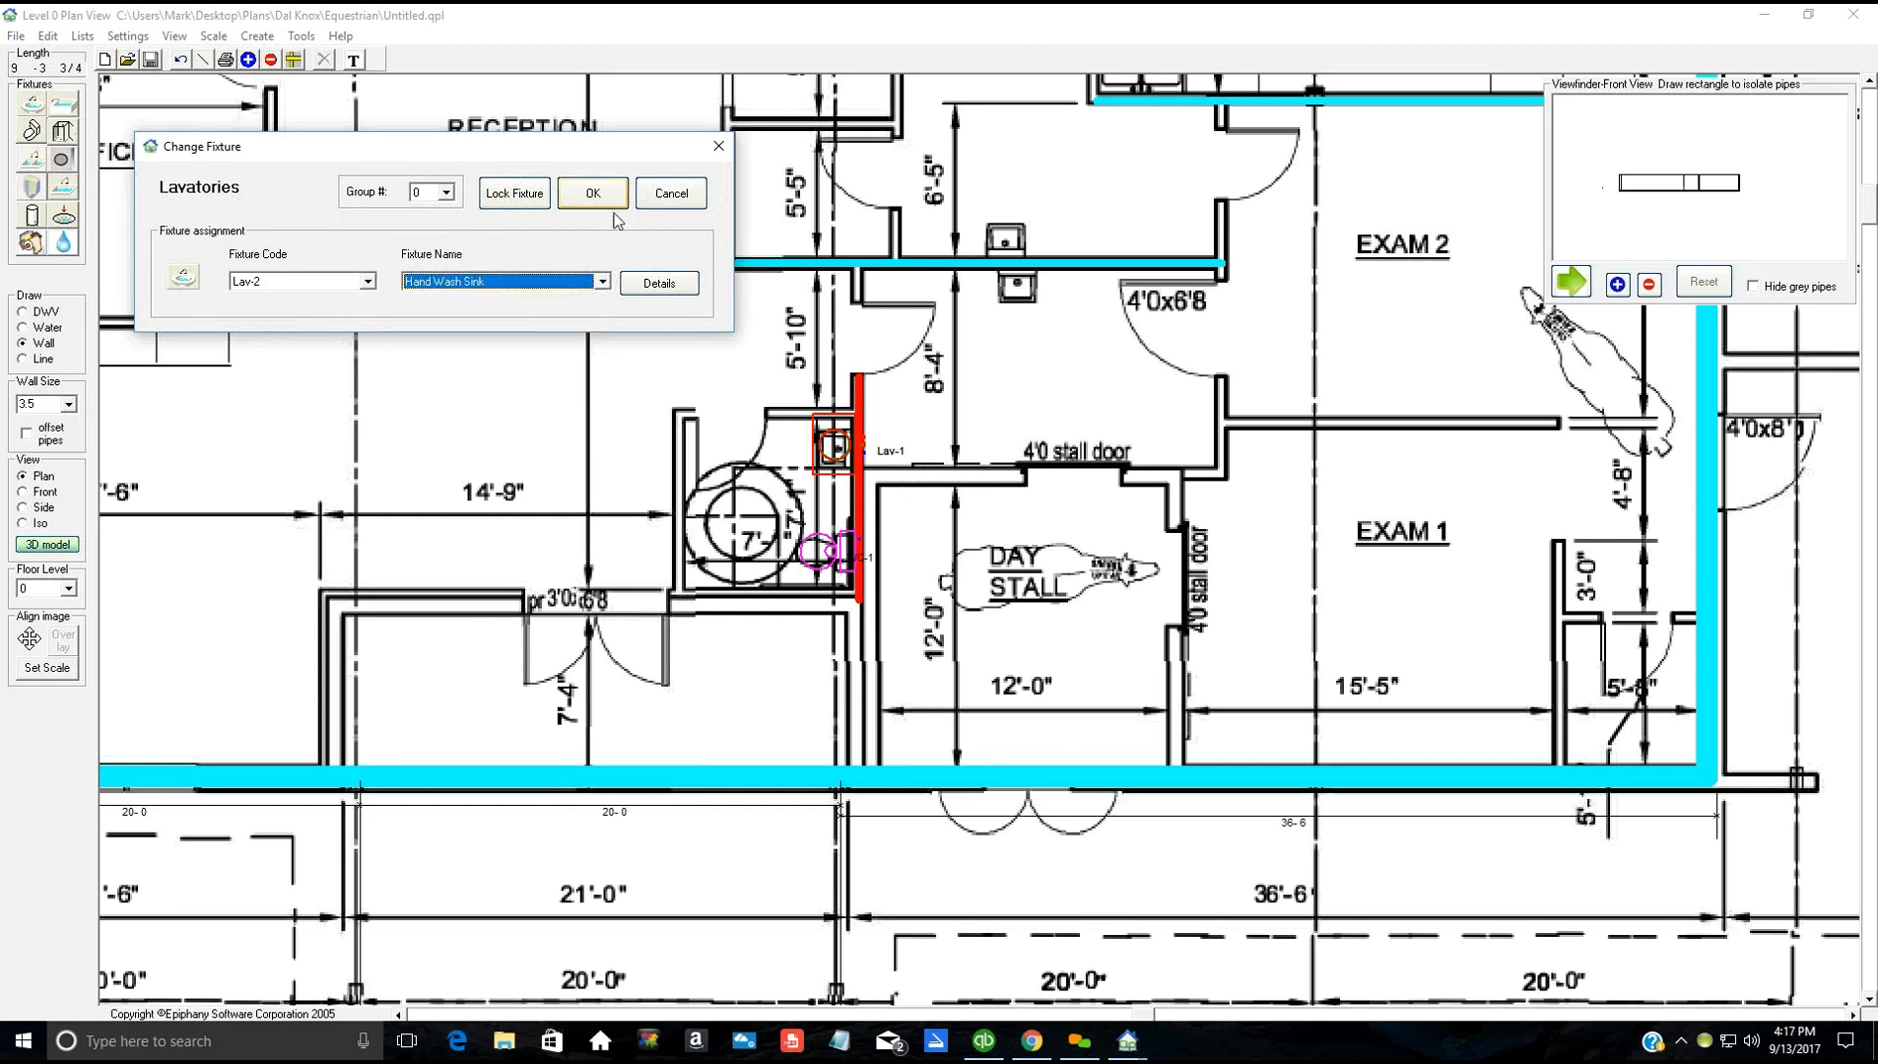
pyautogui.click(596, 202)
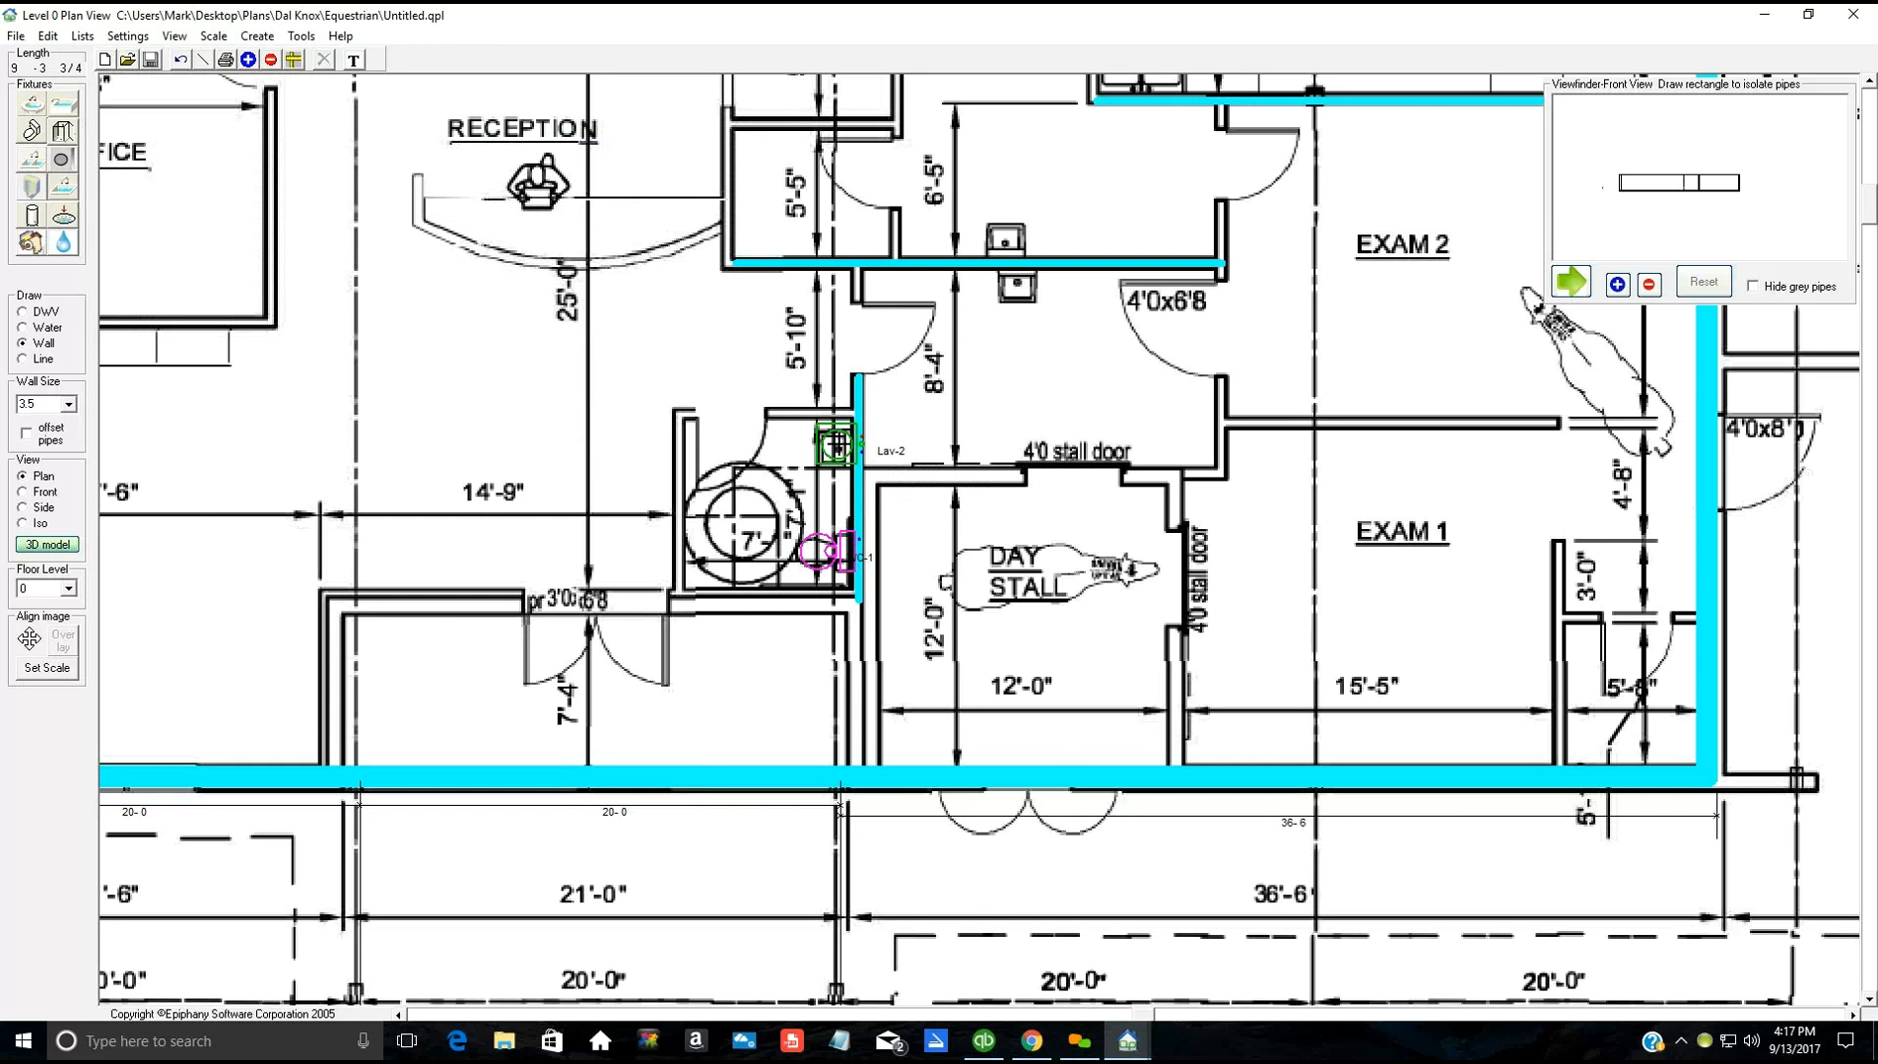
# Step: Nudge the hand wash sink slightly over the plan's sink symbol in the lower restroom and deselect it
pyautogui.click(837, 446)
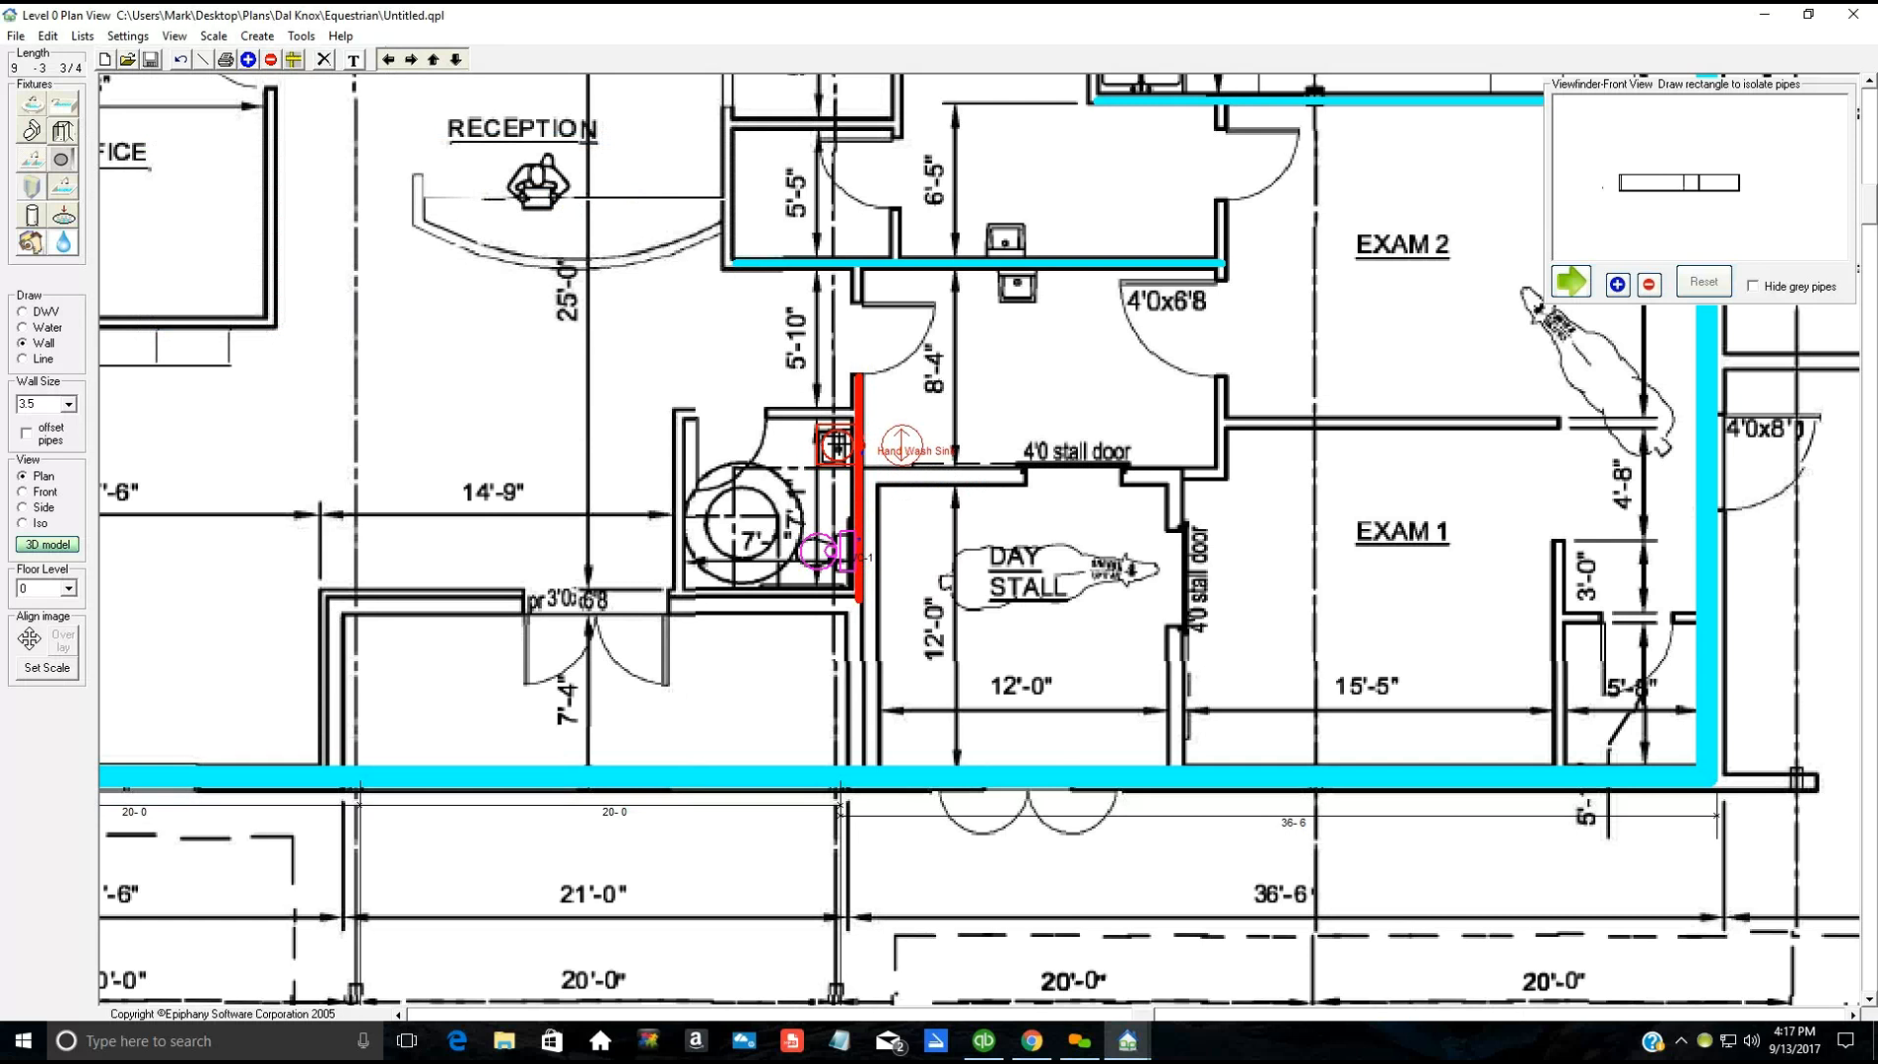
pyautogui.moveTo(838, 445); pyautogui.dragTo(836, 446)
pyautogui.click(705, 443)
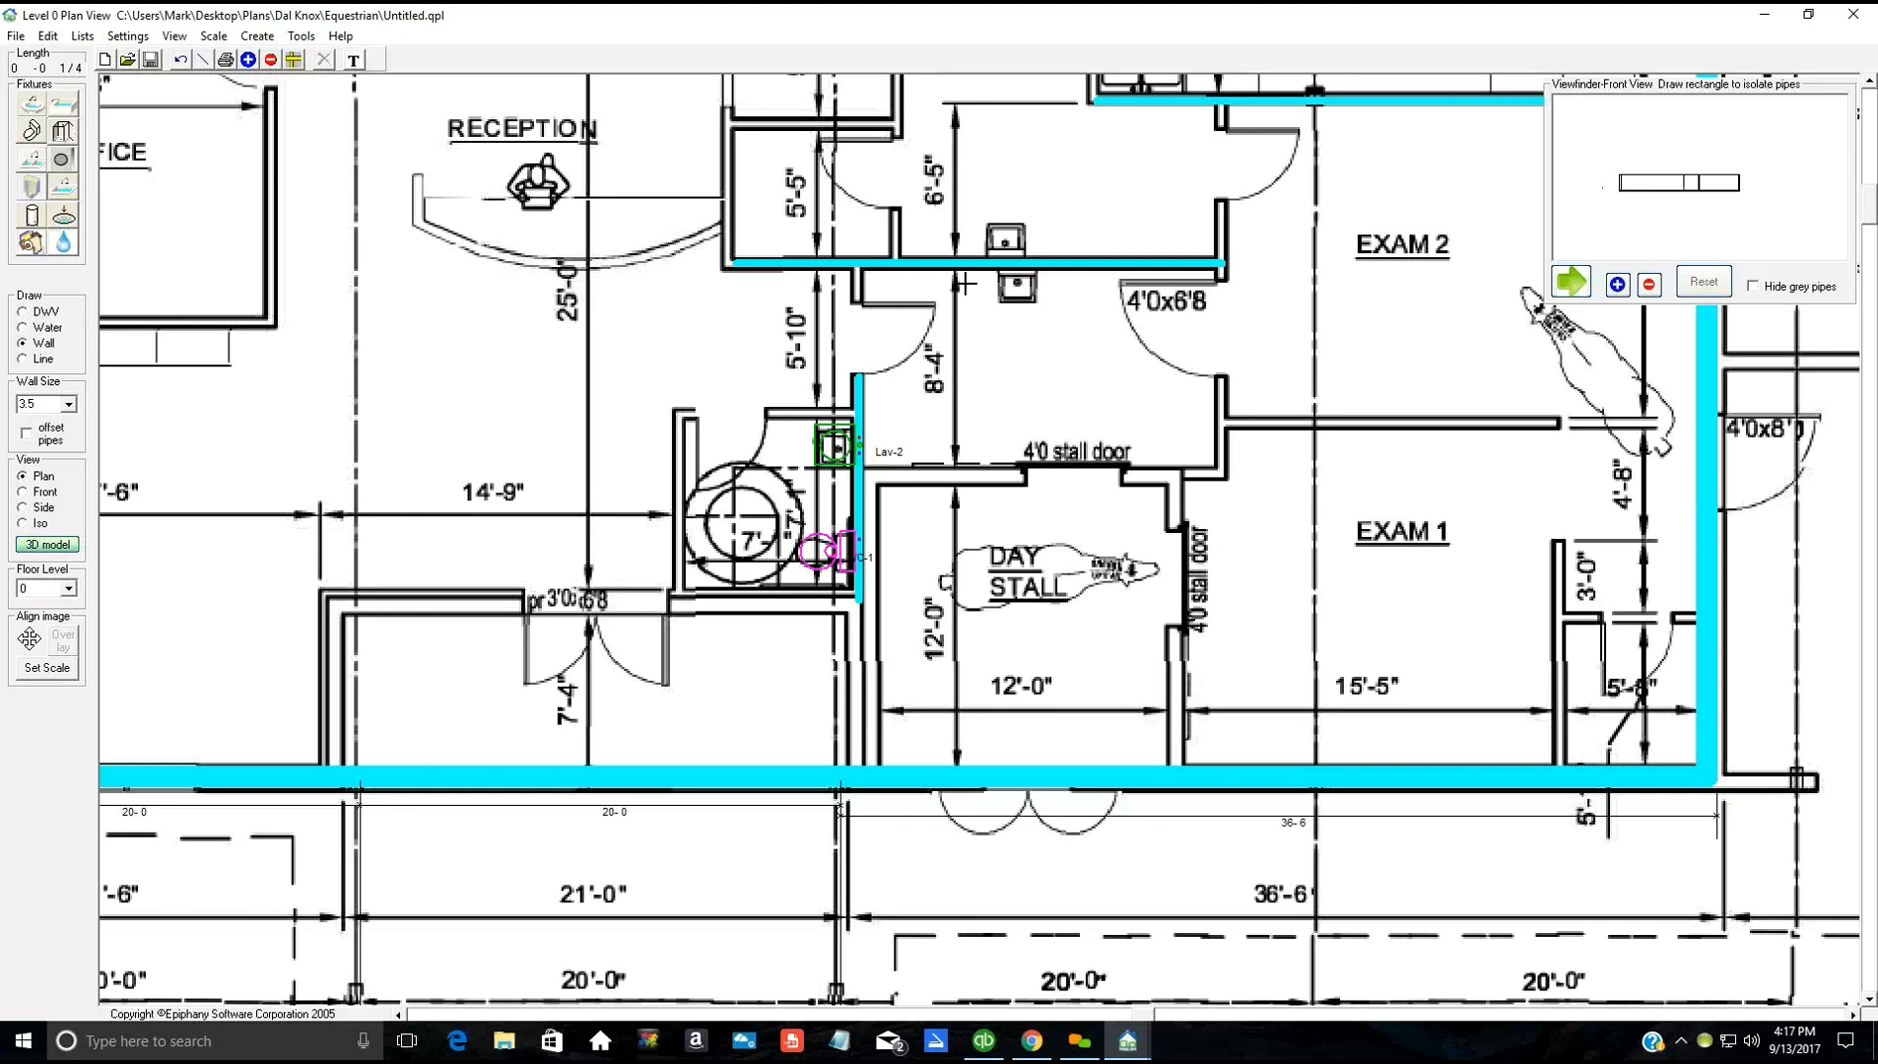
# Step: Set the wall size to 5.5 and trace the day stall's stall-door wall below the corridor, about 12'-9" long
pyautogui.click(969, 514)
pyautogui.click(75, 406)
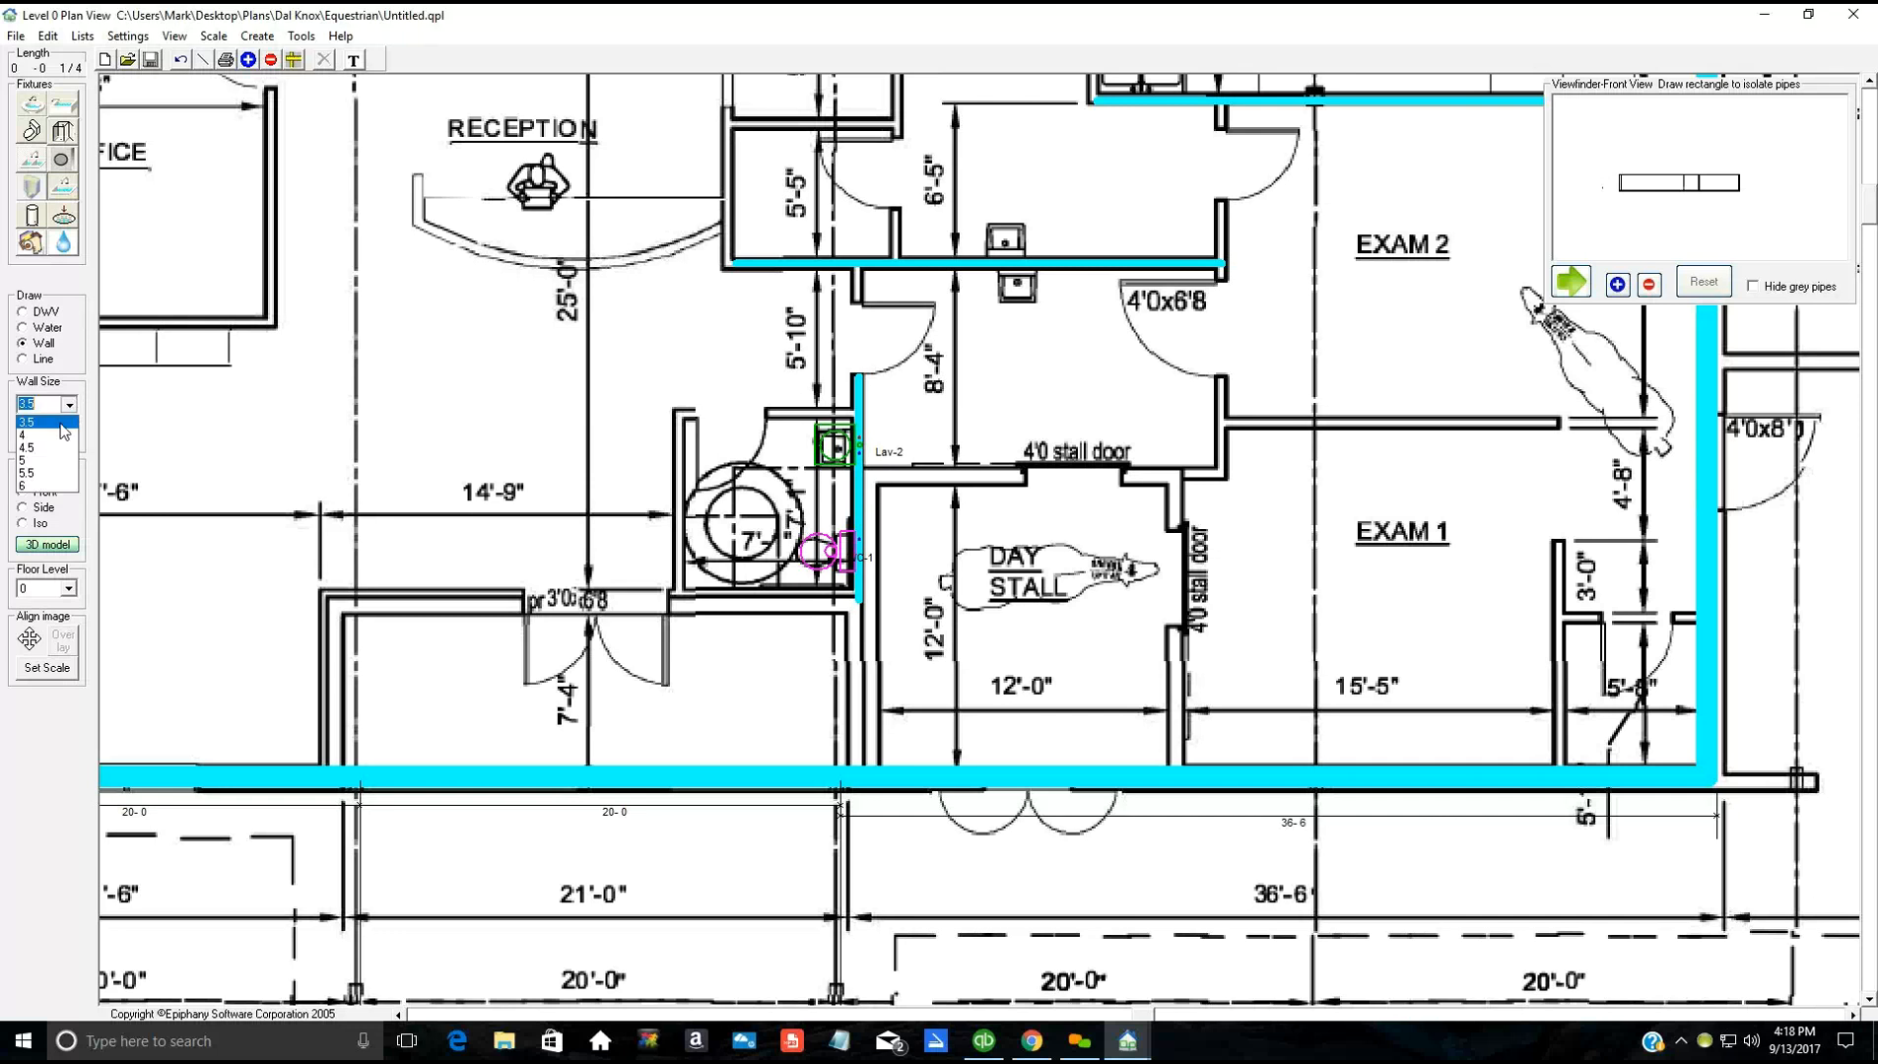
pyautogui.click(56, 481)
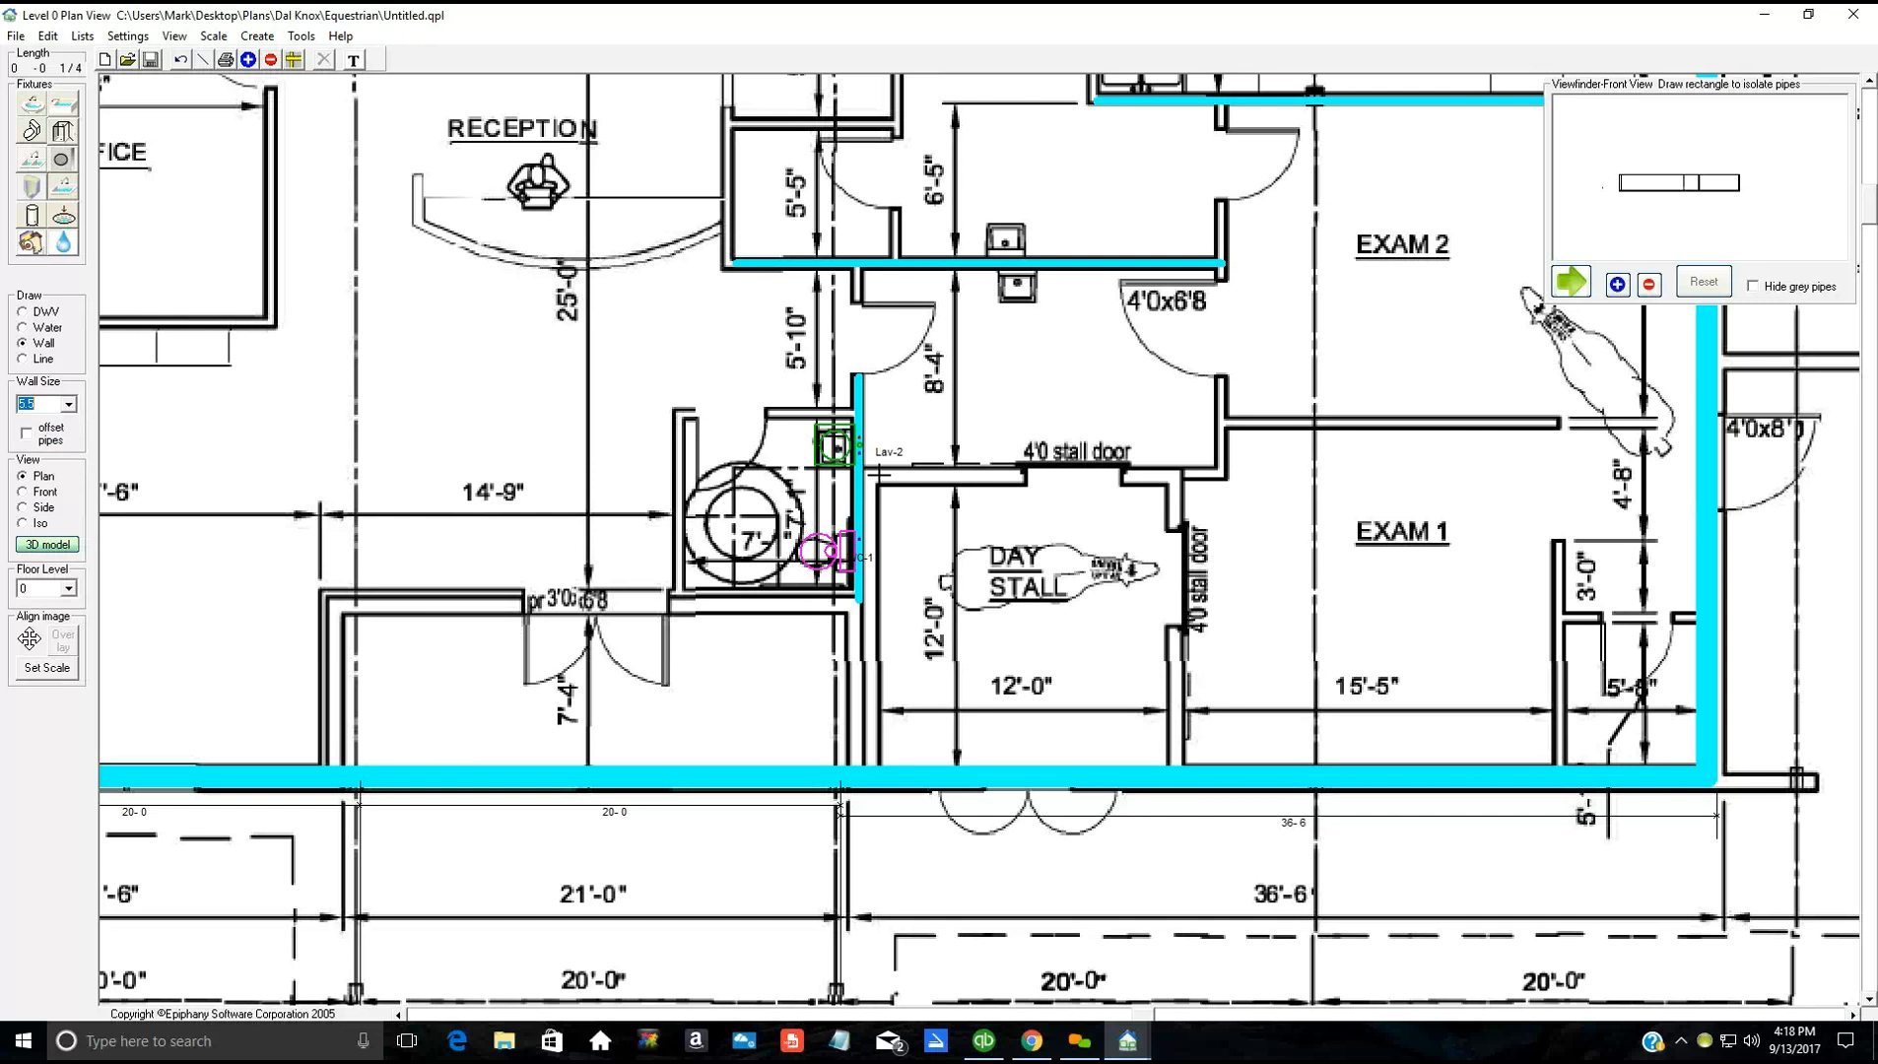
pyautogui.click(870, 475)
pyautogui.click(1001, 475)
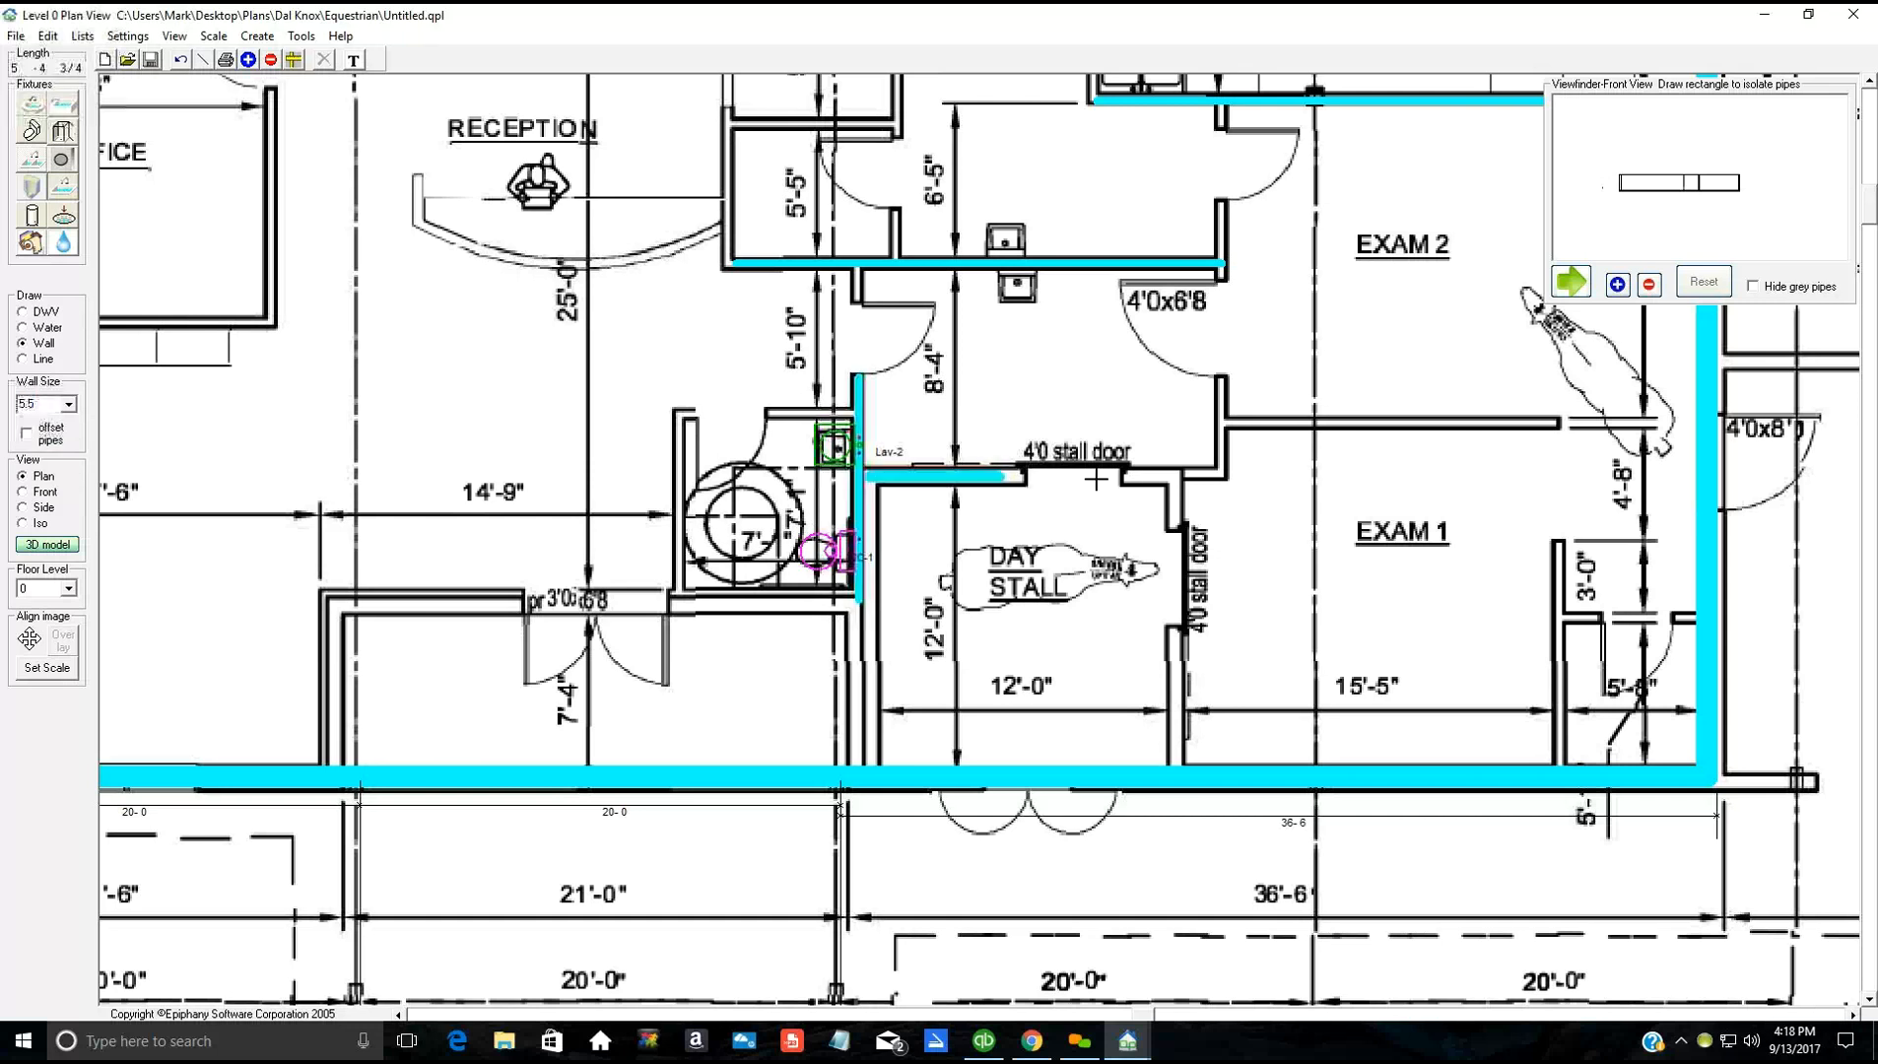
pyautogui.click(1173, 477)
pyautogui.click(1176, 479)
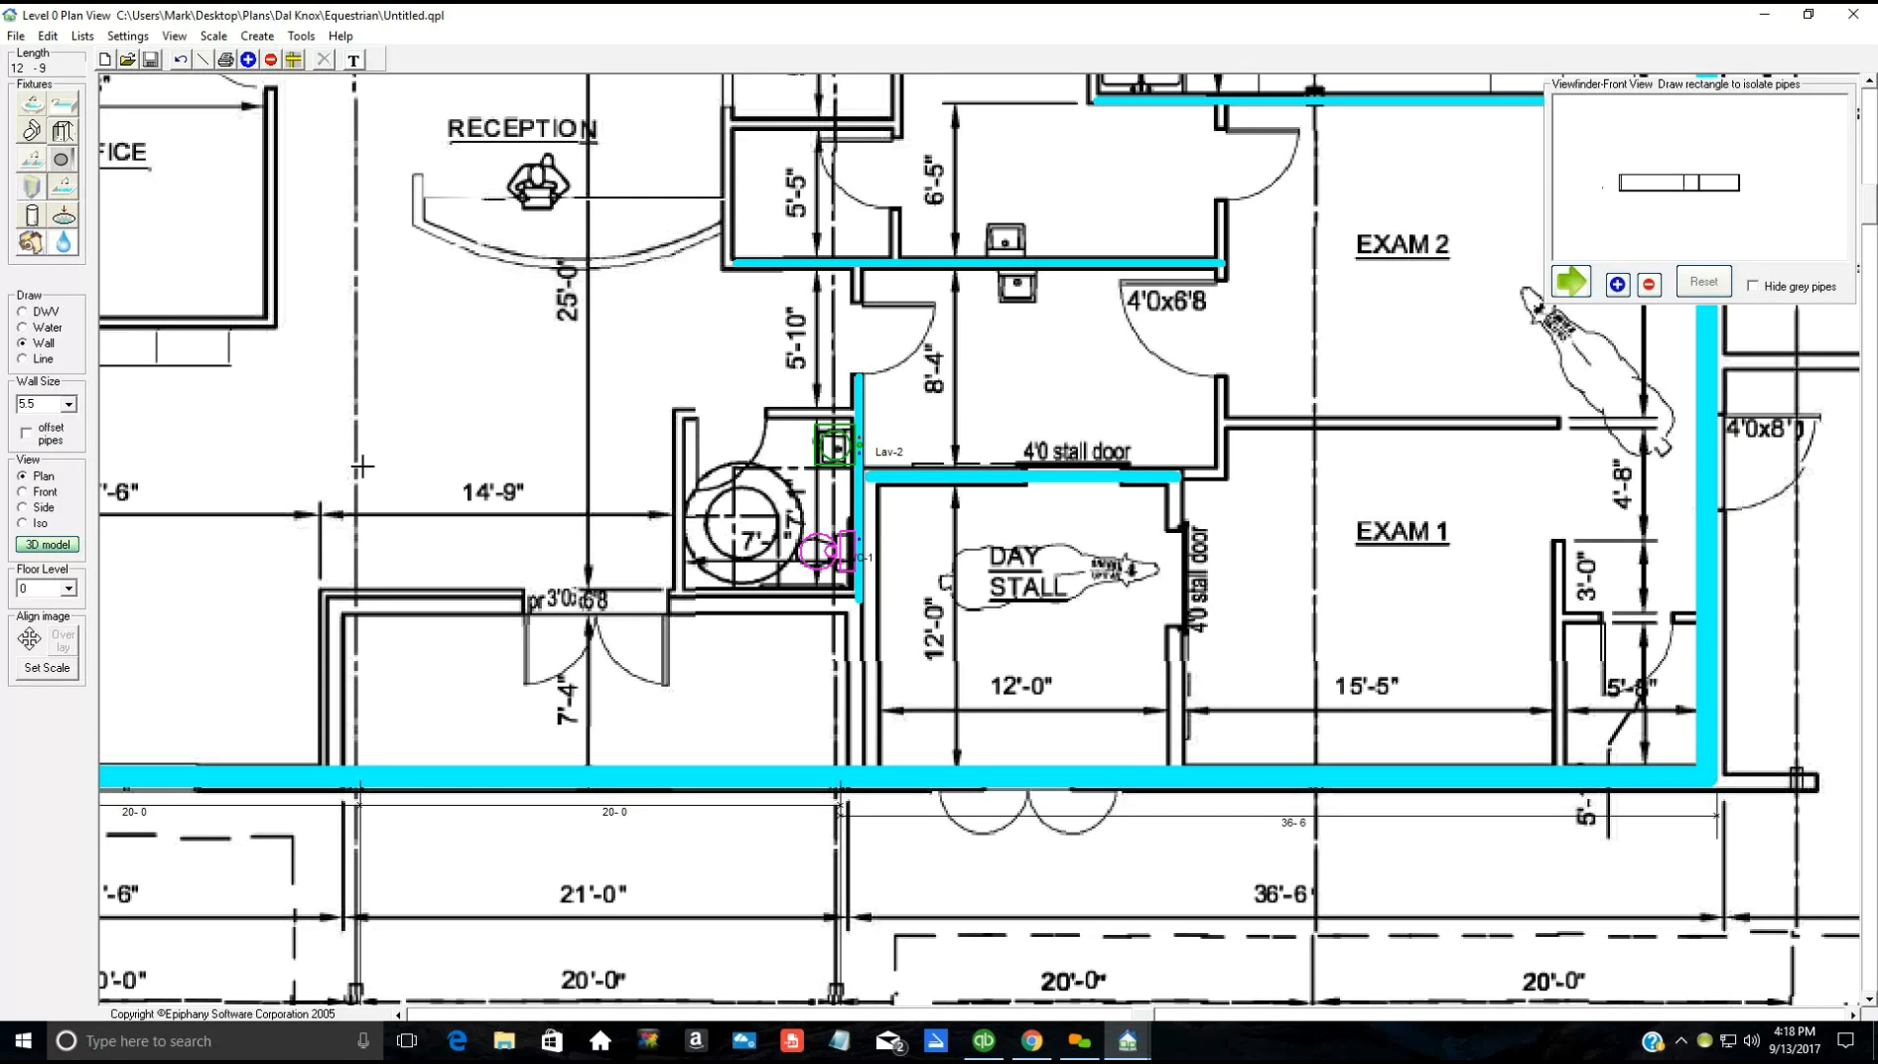
# Step: Dimension the day stall's depth from the exterior wall, and nudge its traced corridor wall up to make it 12'-0"
pyautogui.click(42, 359)
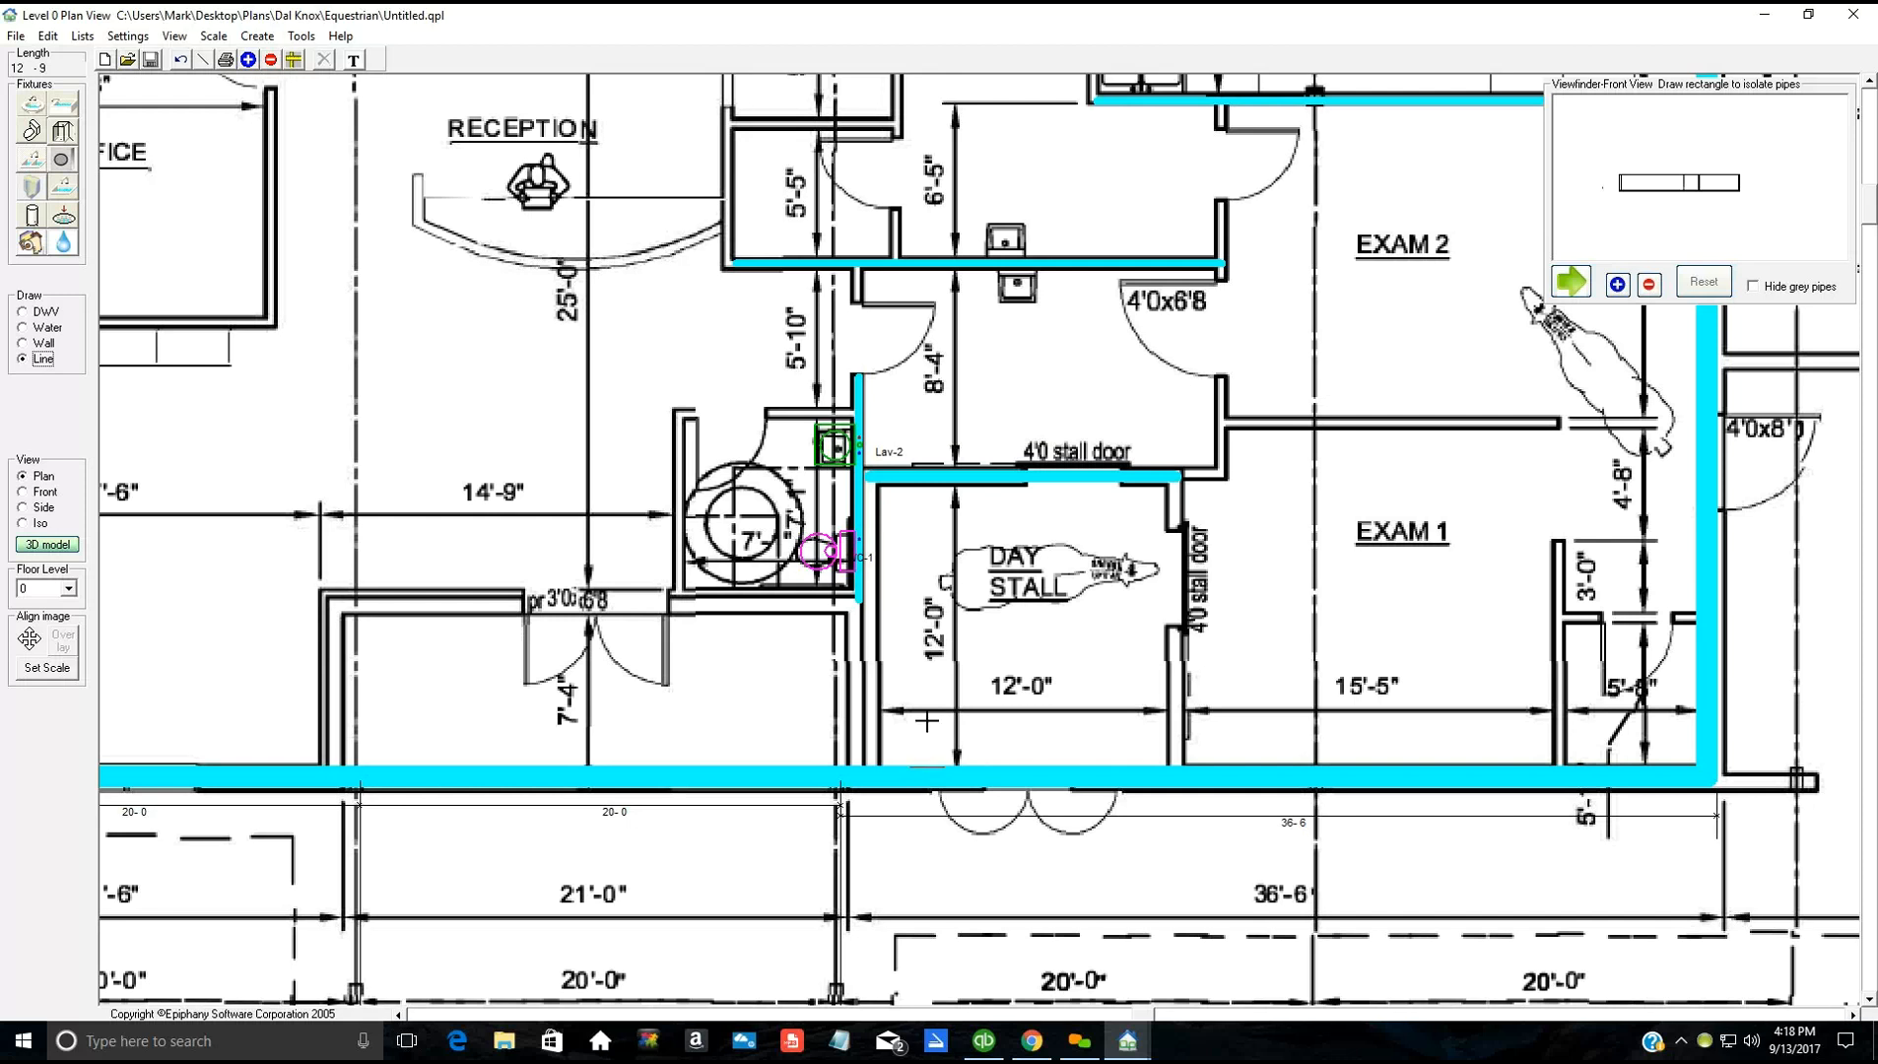
pyautogui.click(928, 480)
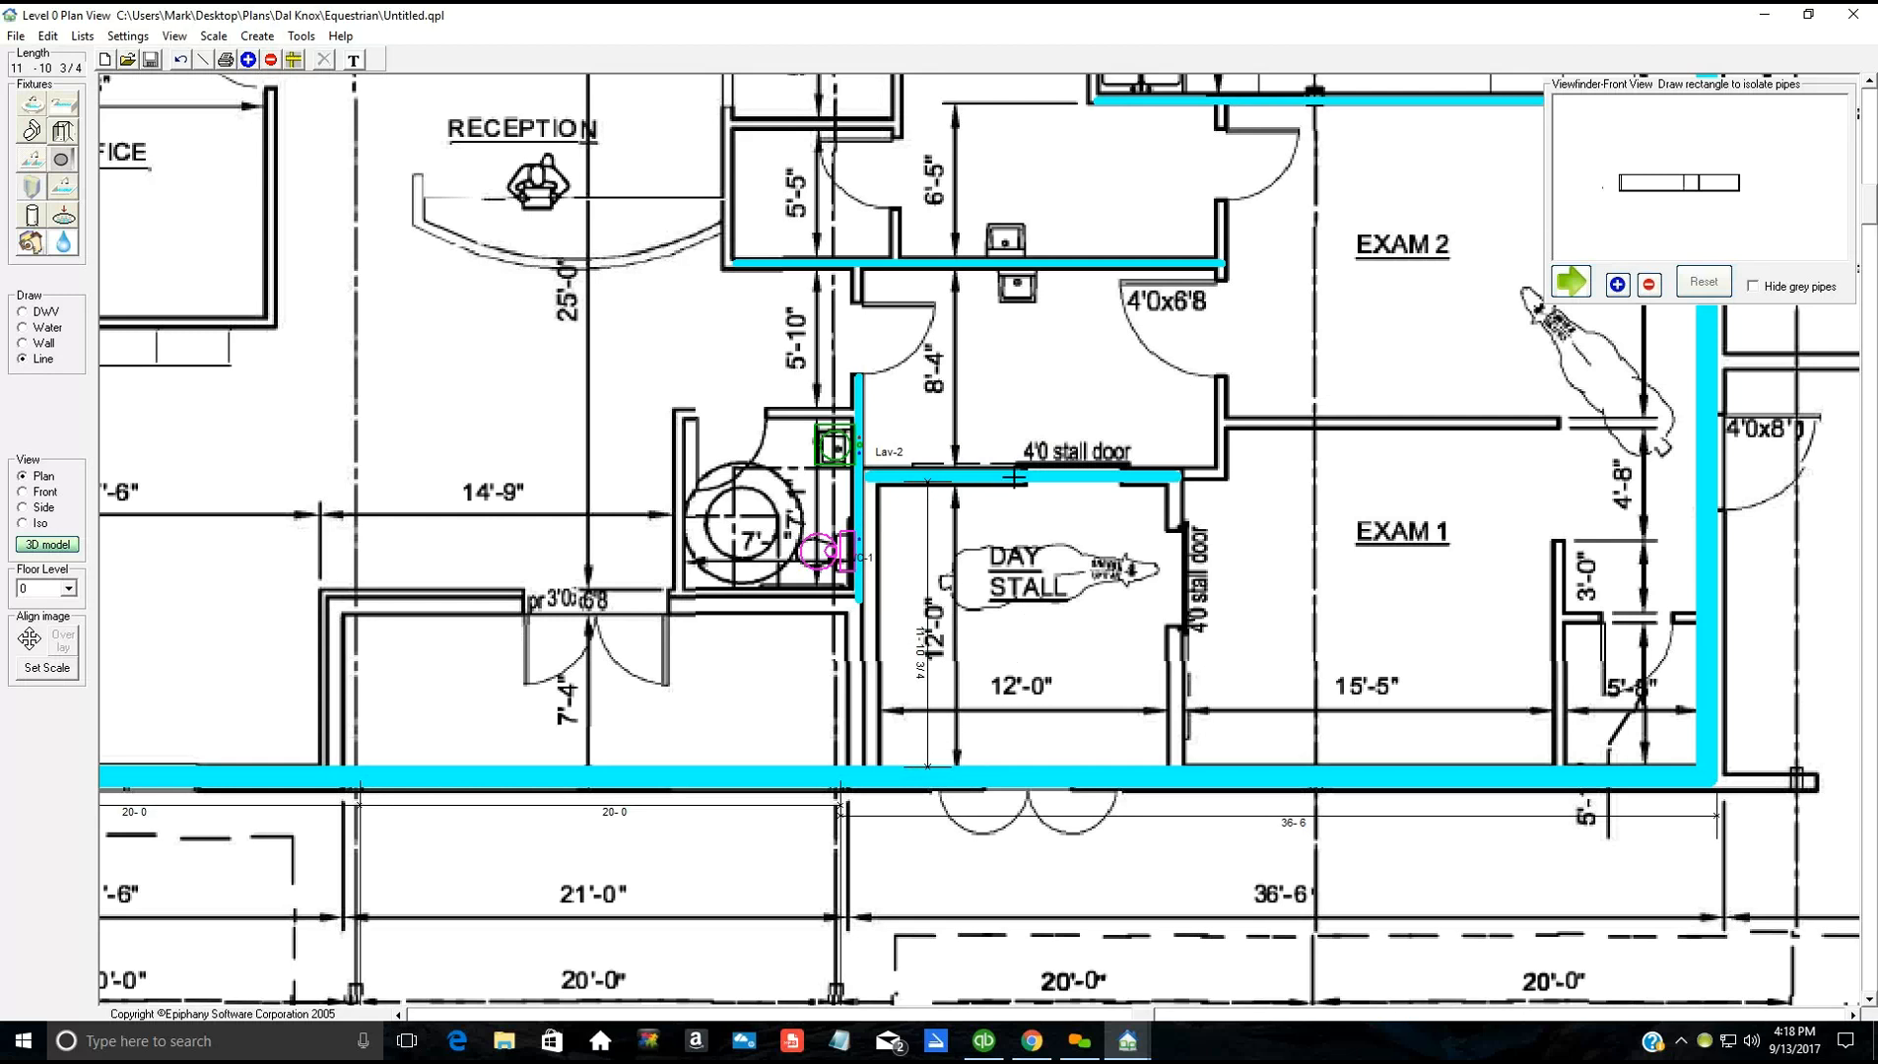
pyautogui.click(1015, 477)
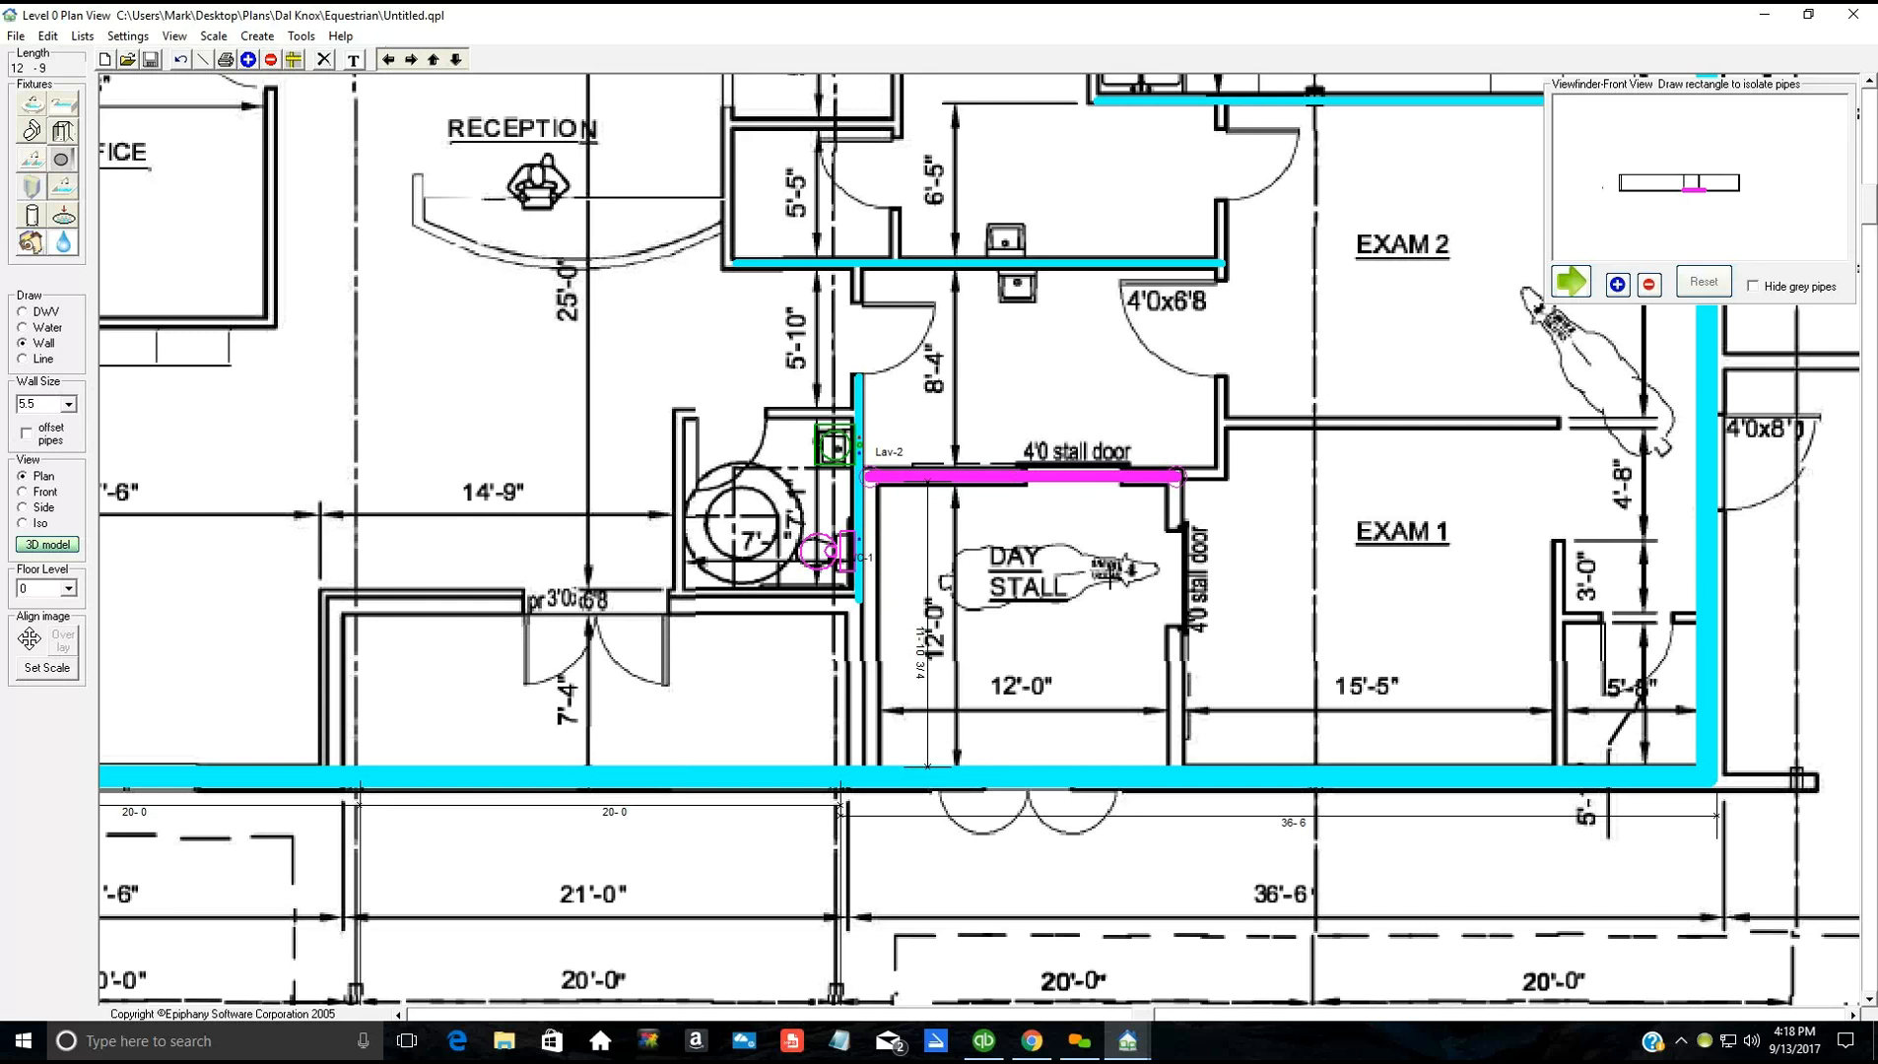
pyautogui.press('Up')
pyautogui.press('Up')
pyautogui.press('Up')
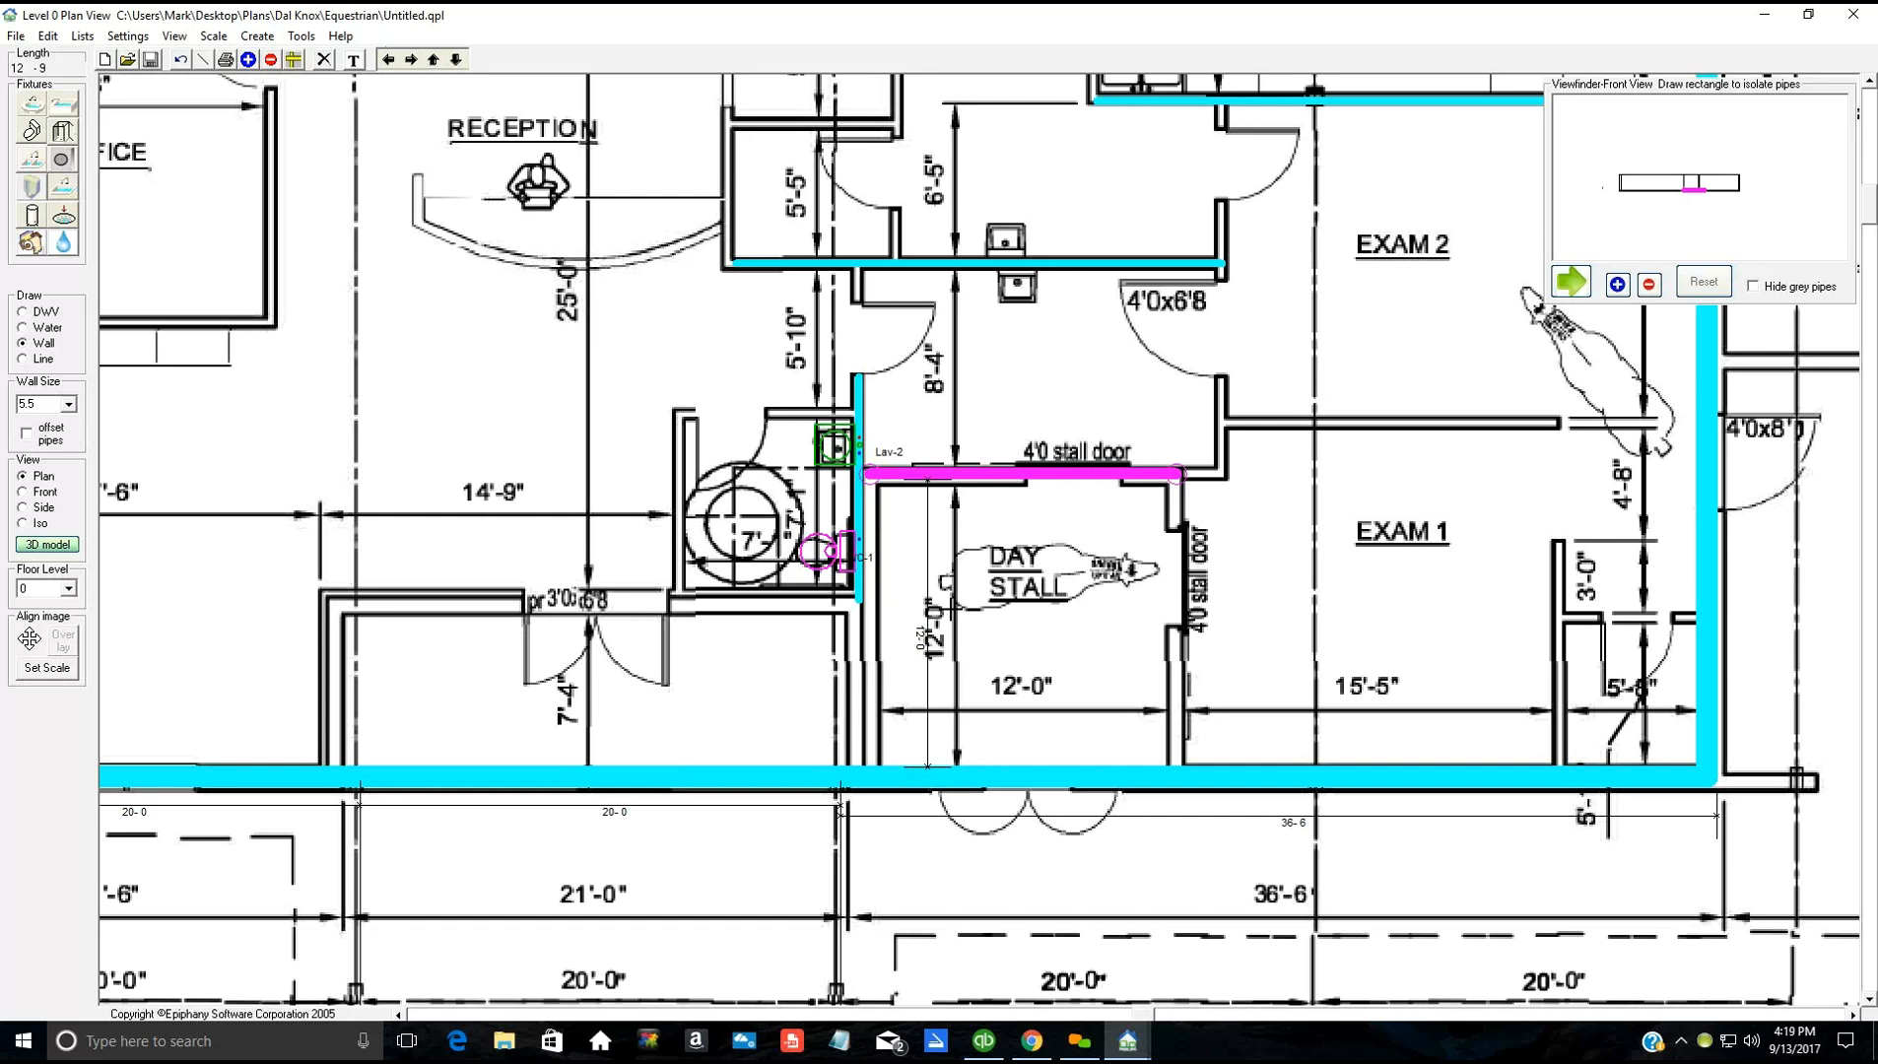
pyautogui.click(1077, 529)
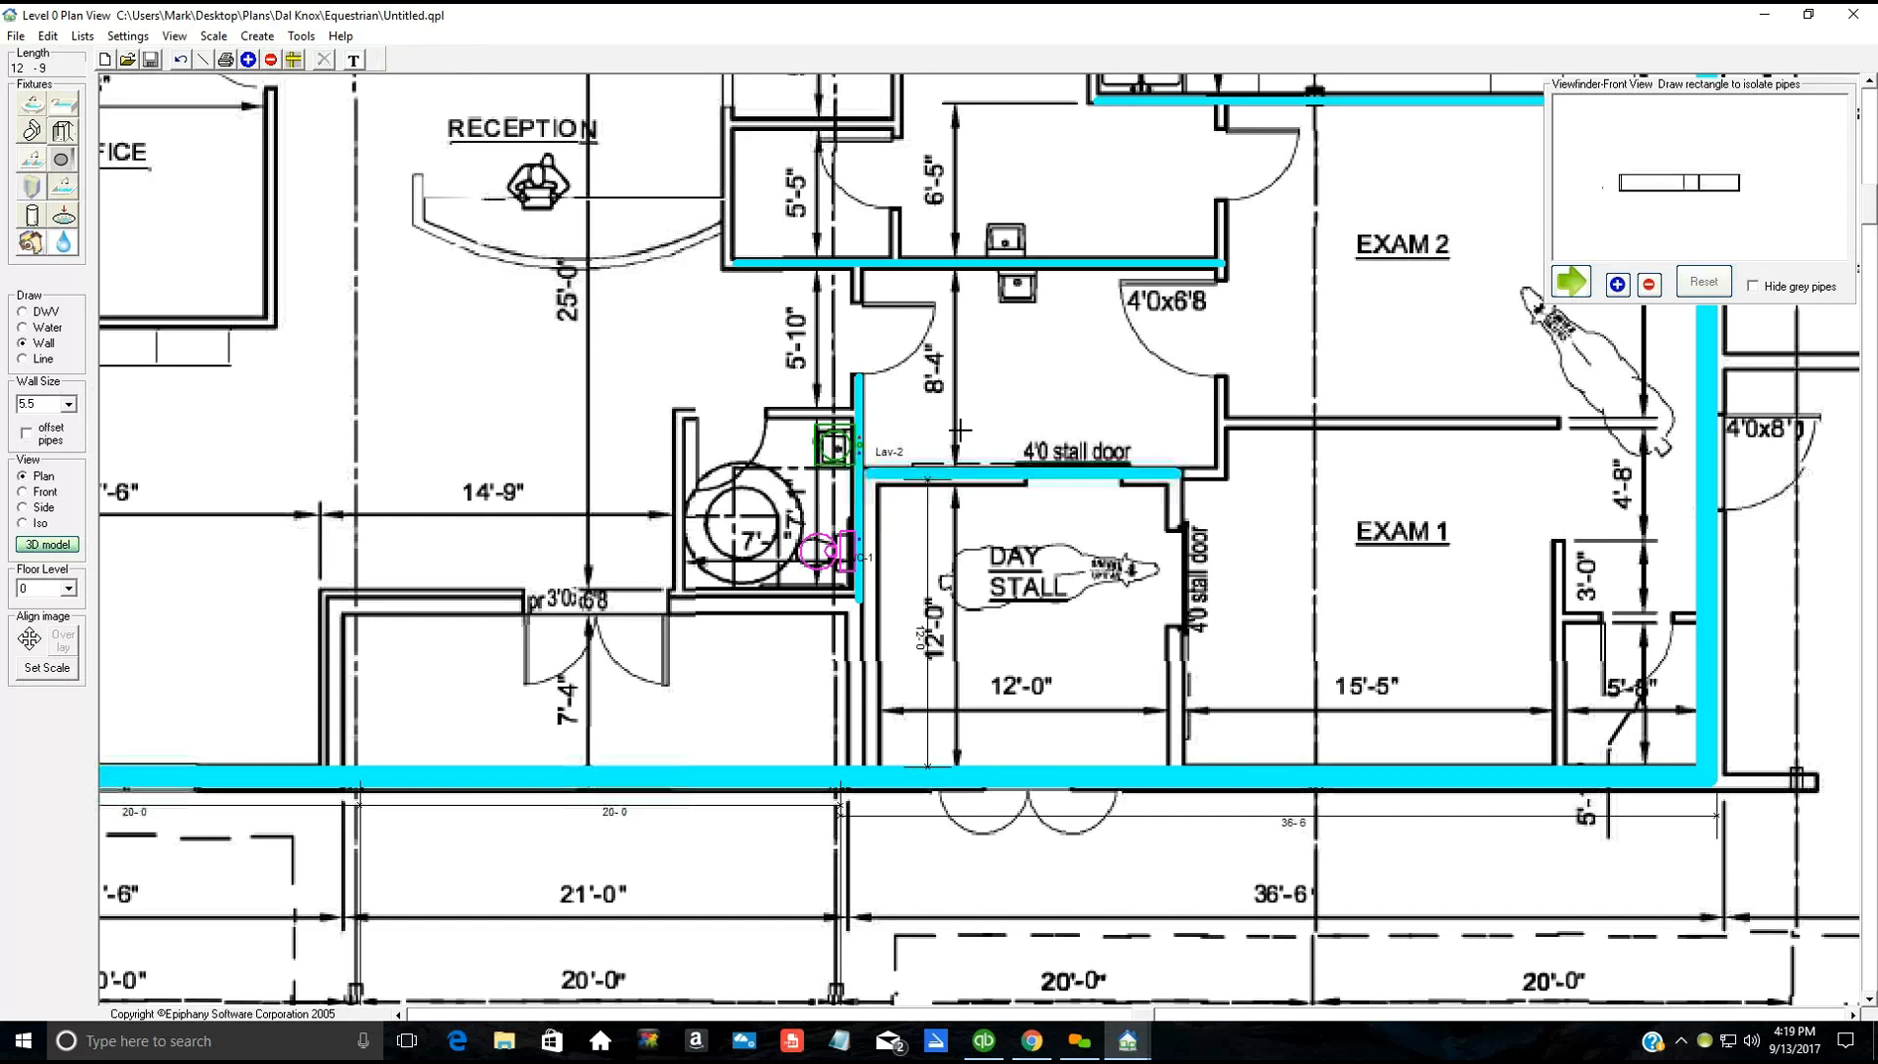
# Step: Dimension the room above the day stall between its two traced walls, and nudge the upper wall down to make it 8'-4"
pyautogui.click(42, 360)
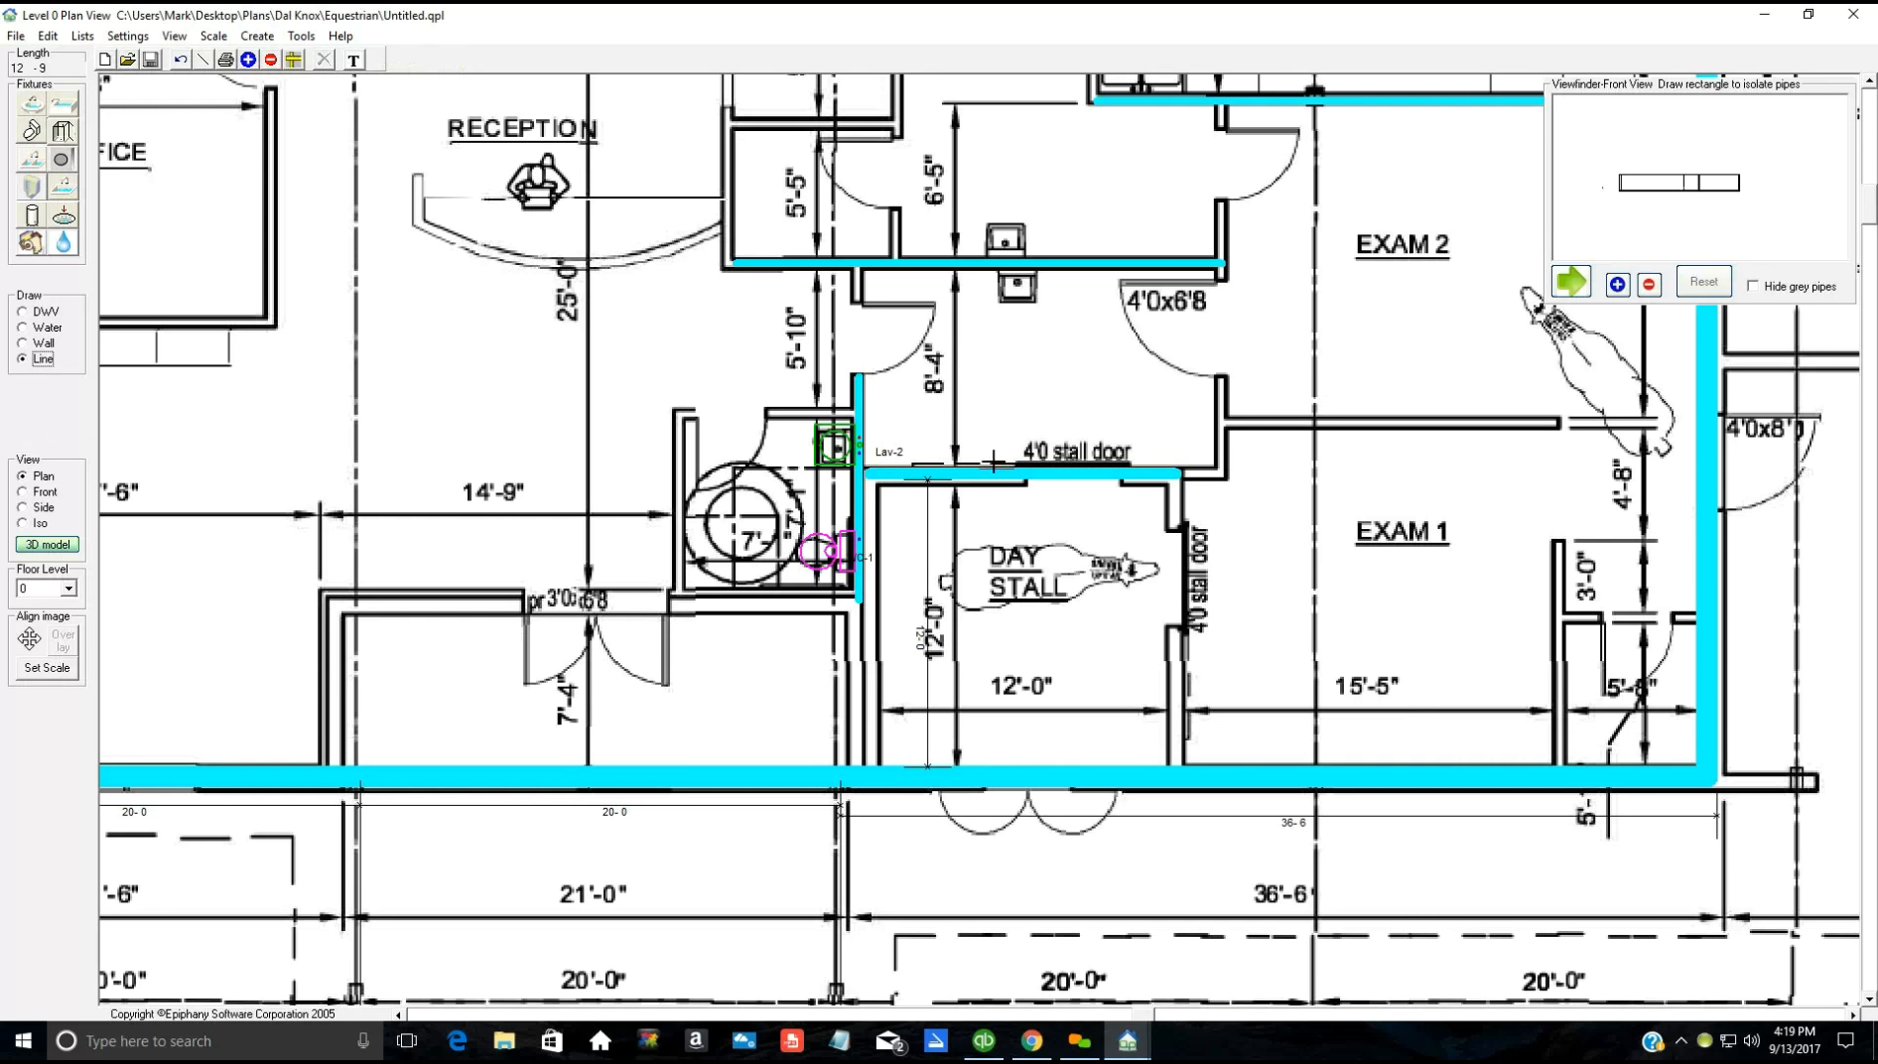
pyautogui.moveTo(1002, 271); pyautogui.dragTo(1060, 456)
pyautogui.click(1044, 263)
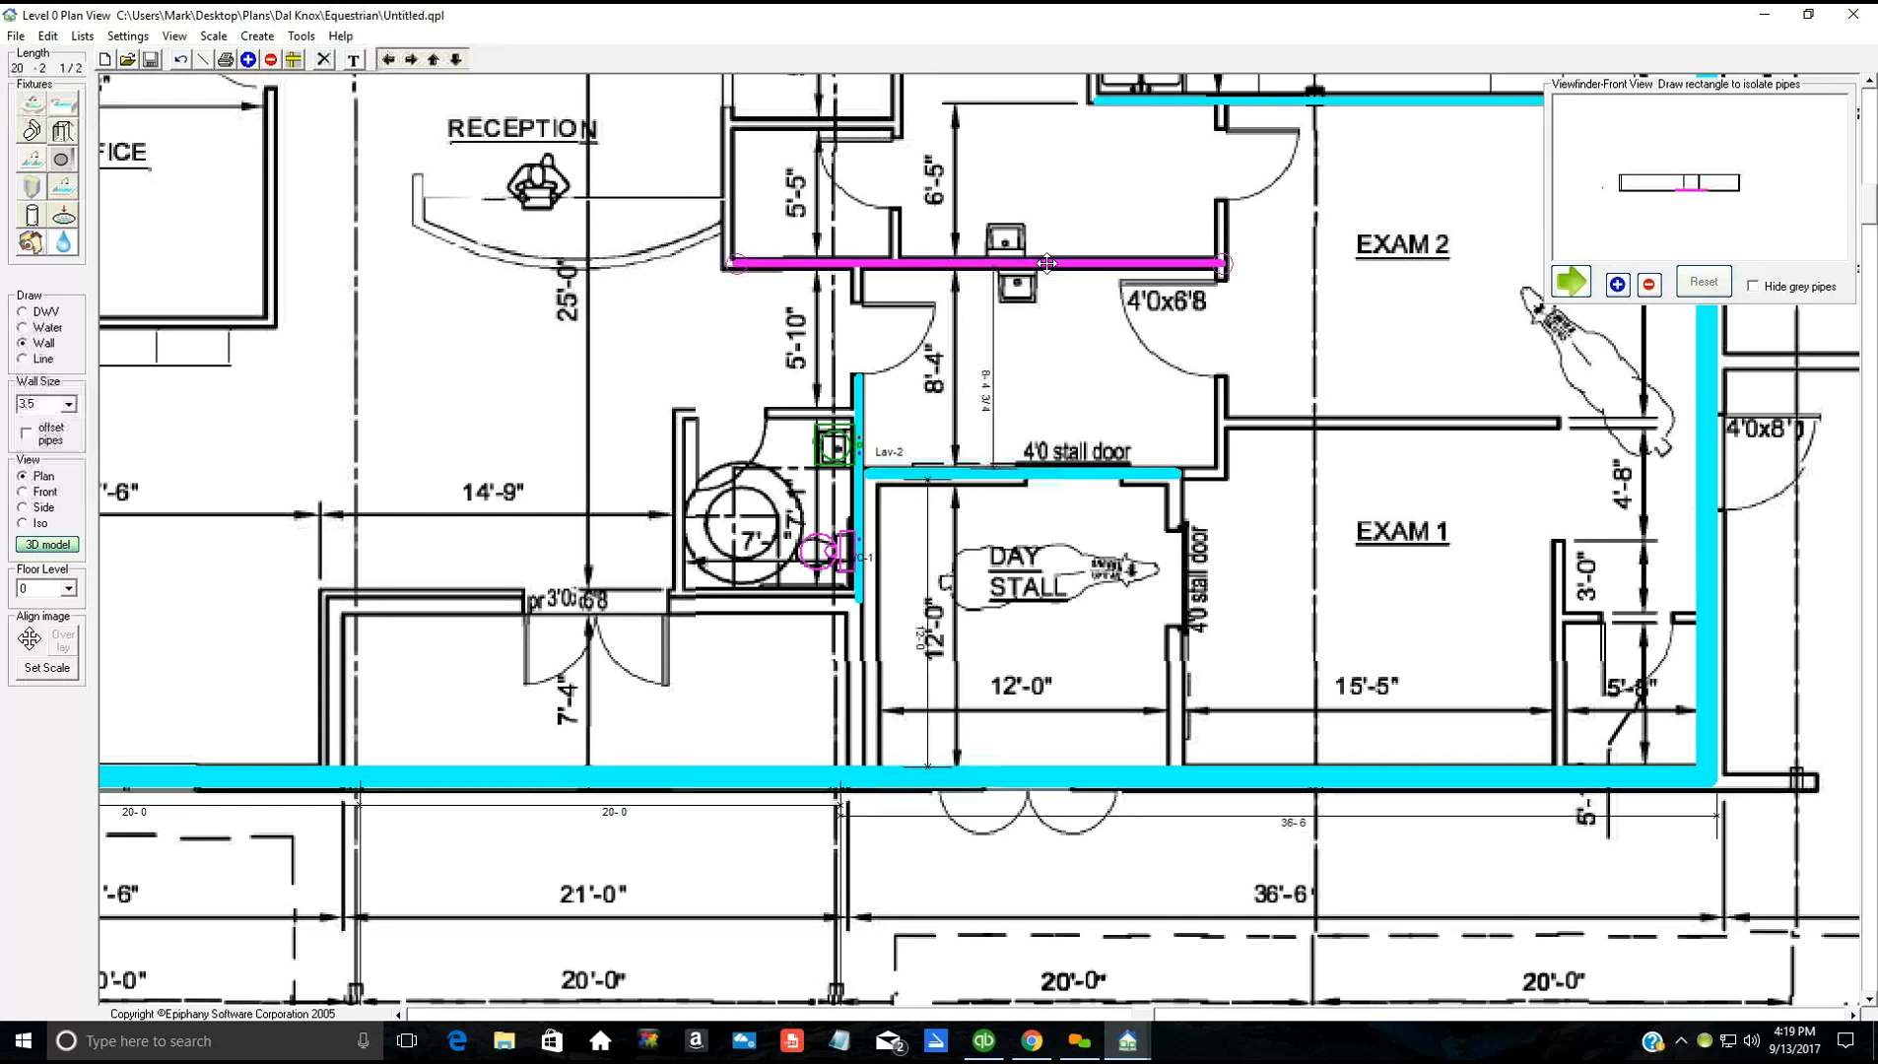
pyautogui.press('Down')
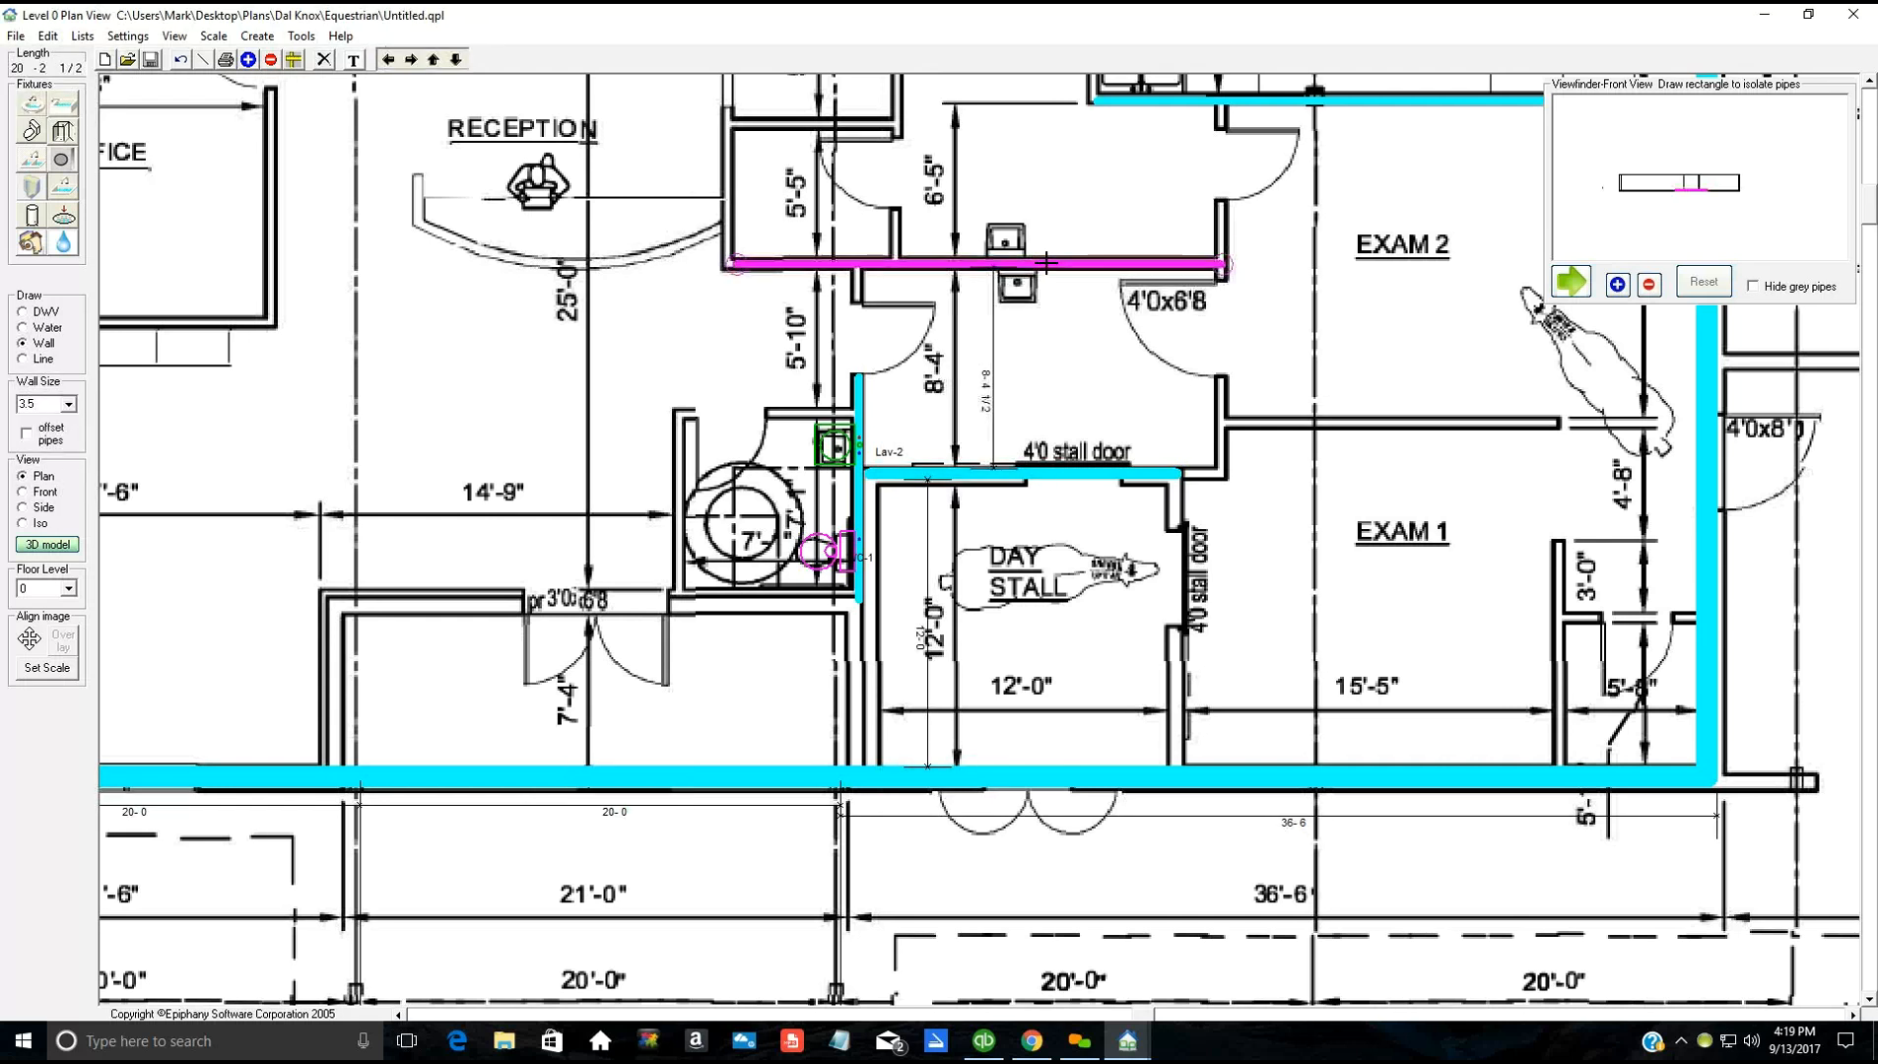
pyautogui.press('Down')
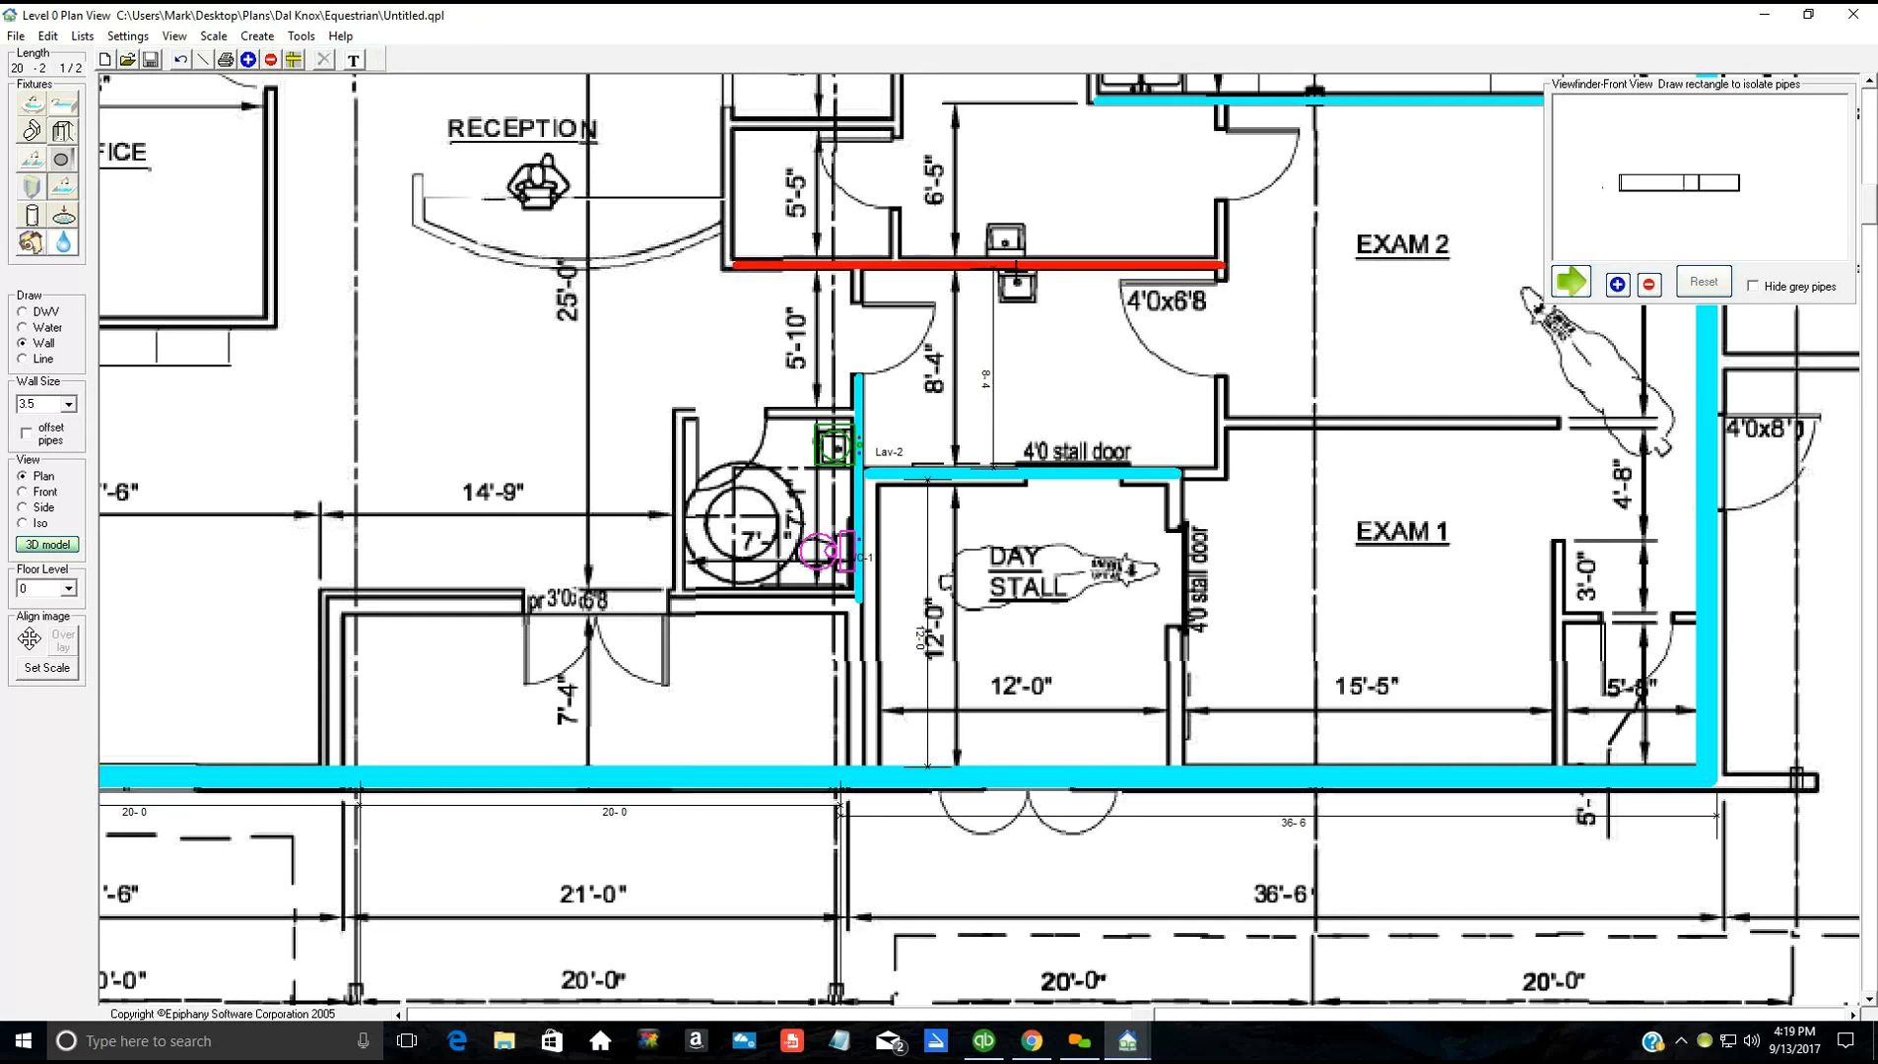
pyautogui.press('Escape')
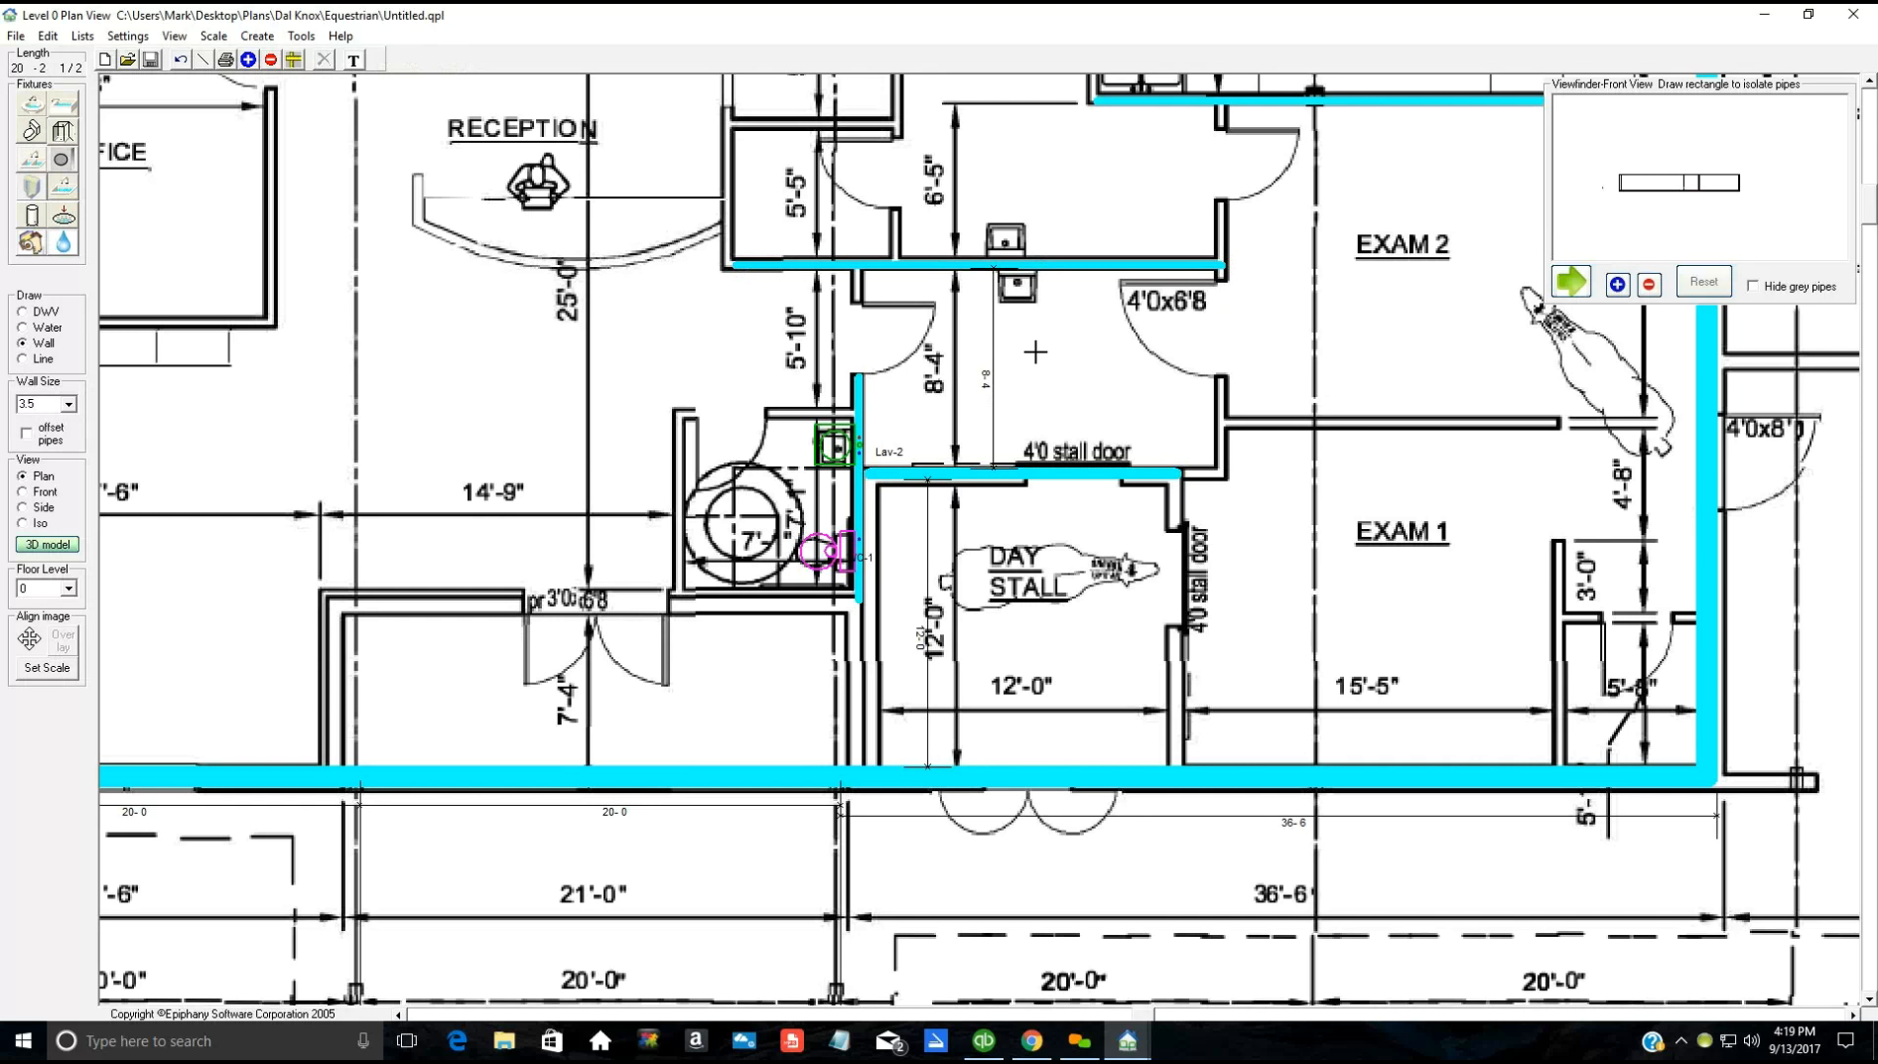
# Step: Try moving the room's upper wall freely and back to its plan line, and nudge it down to restore the 8'-4" spacing
pyautogui.scroll(1, 1033, 385)
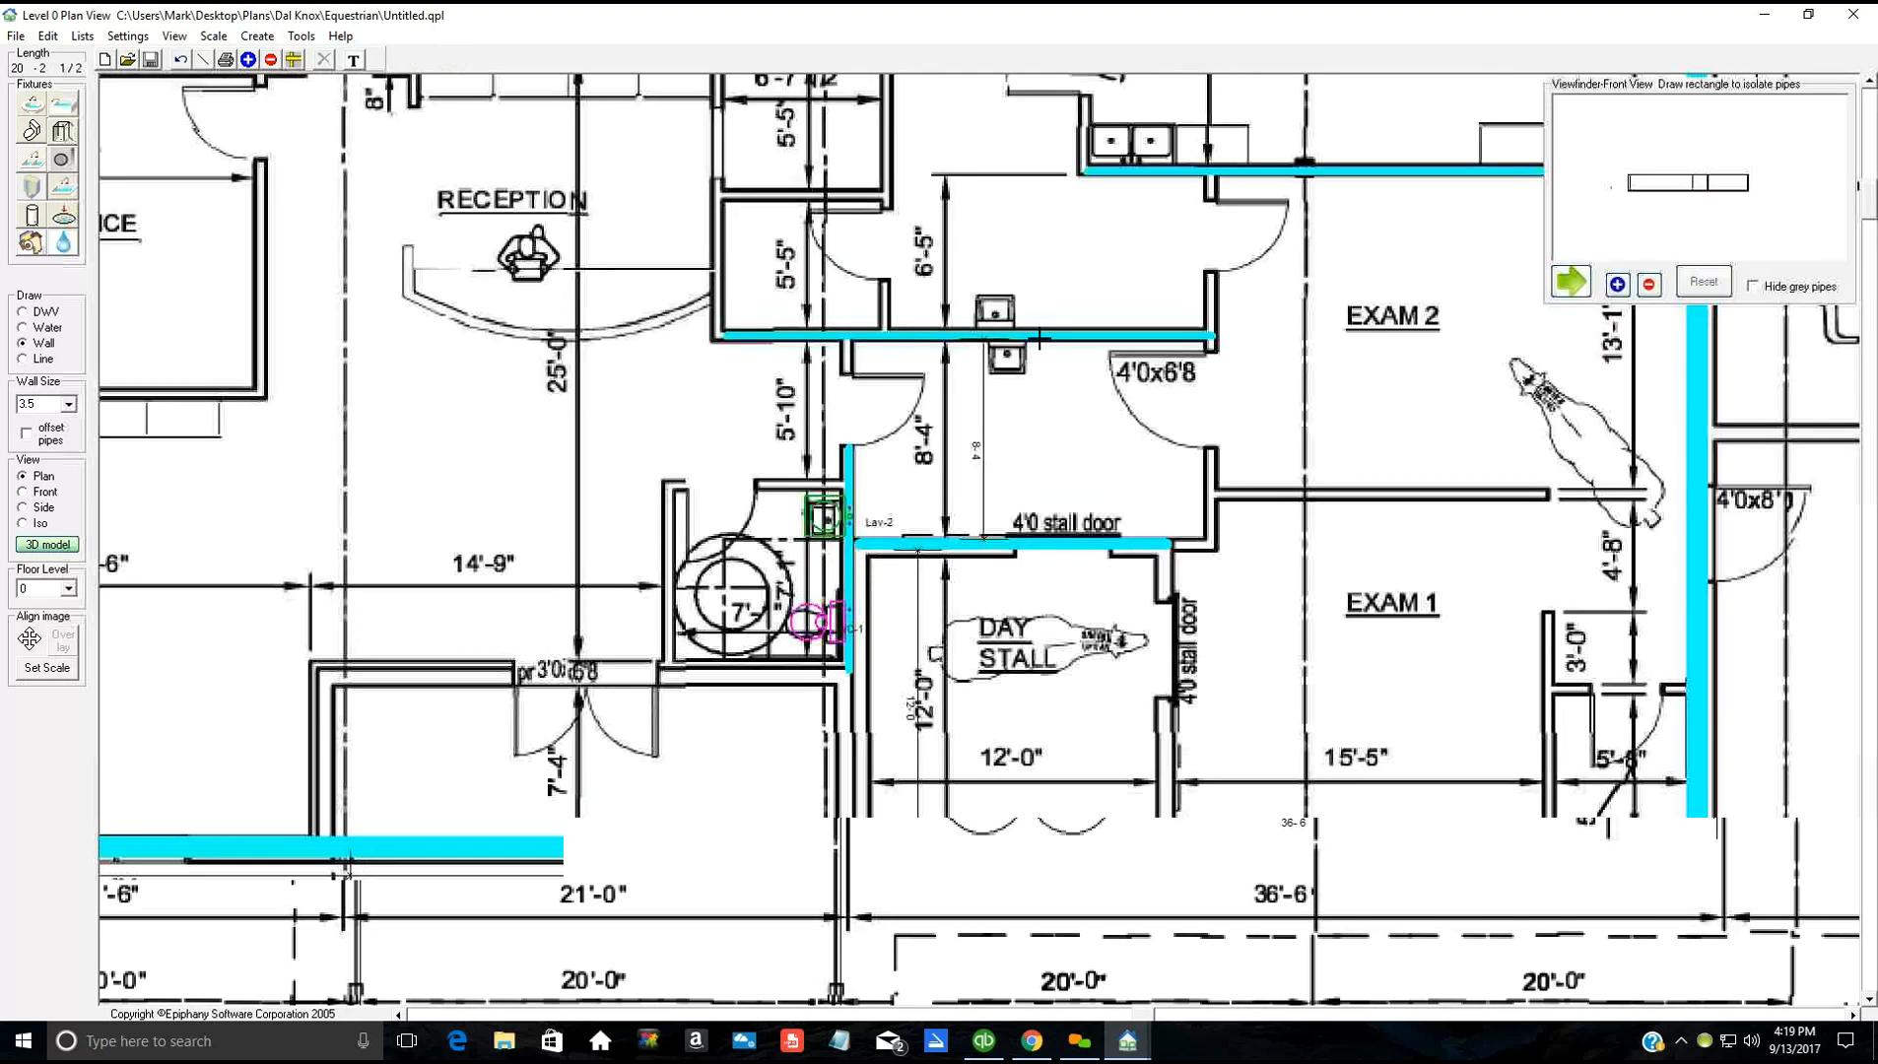
pyautogui.click(1040, 337)
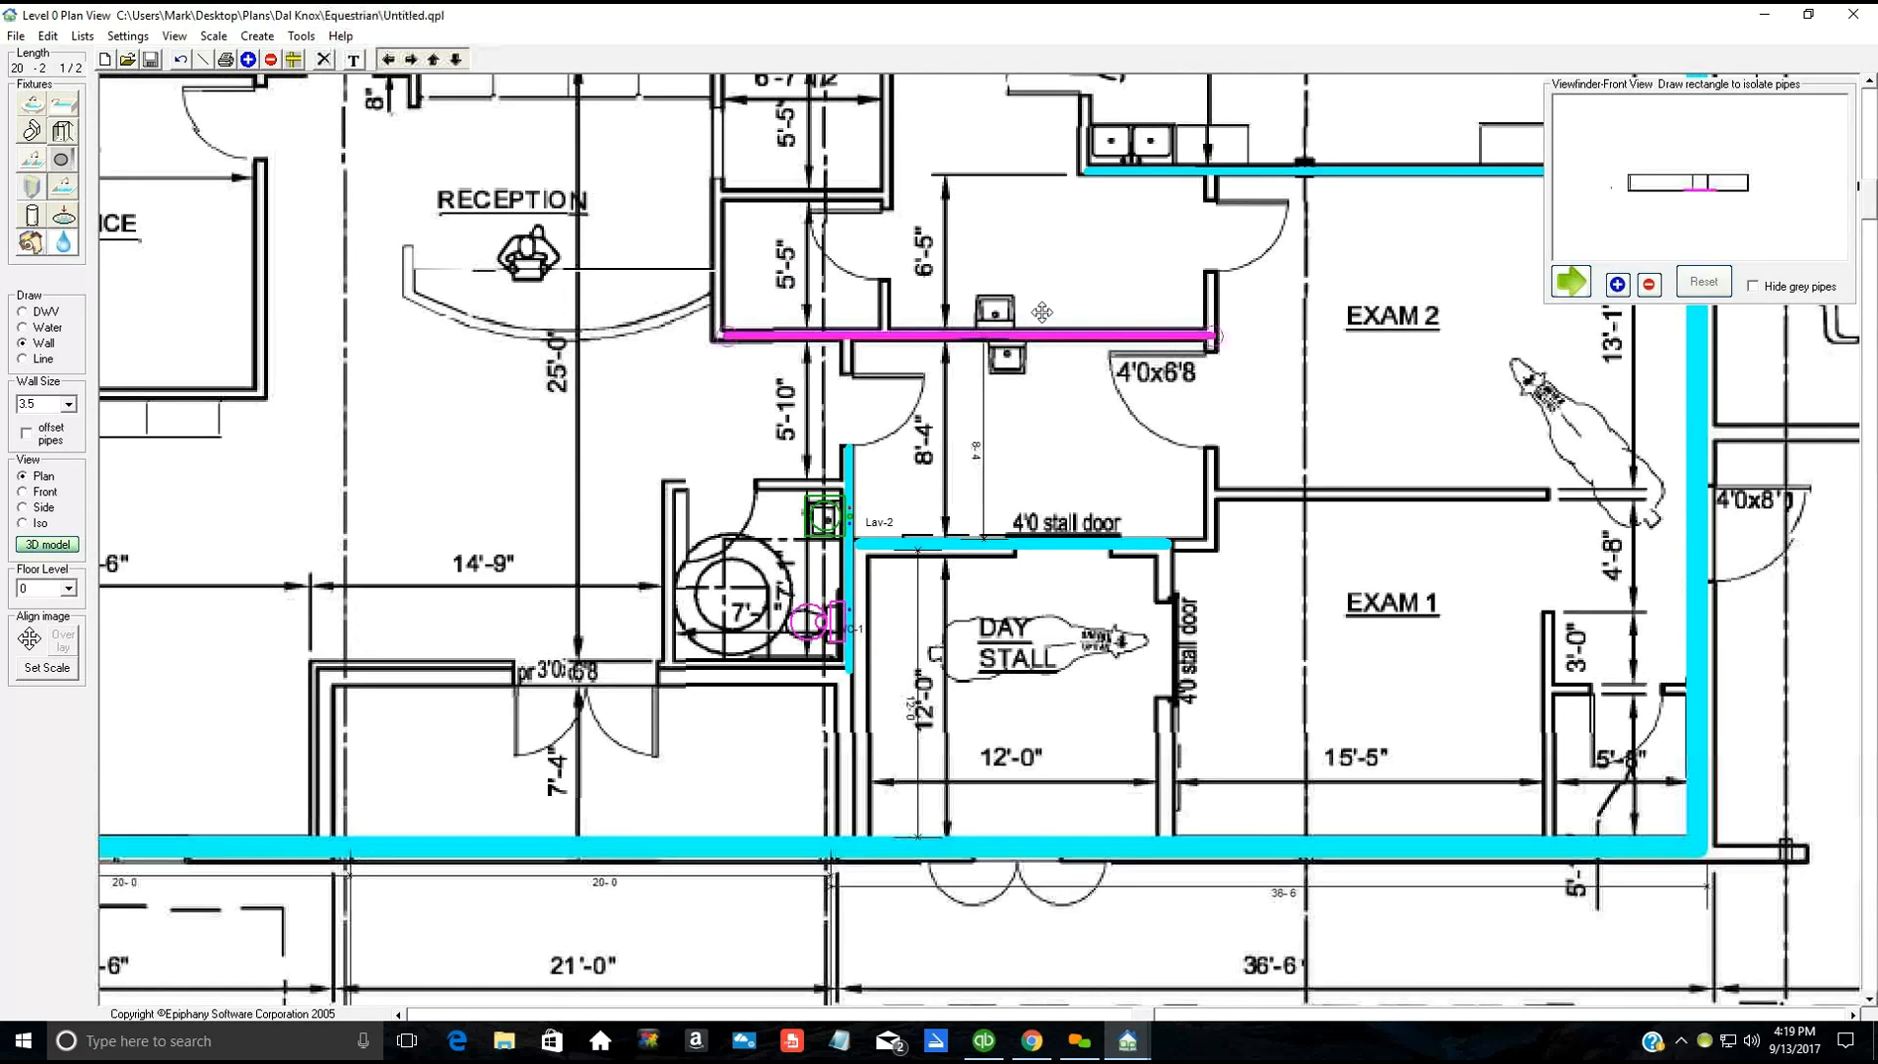
pyautogui.click(1048, 254)
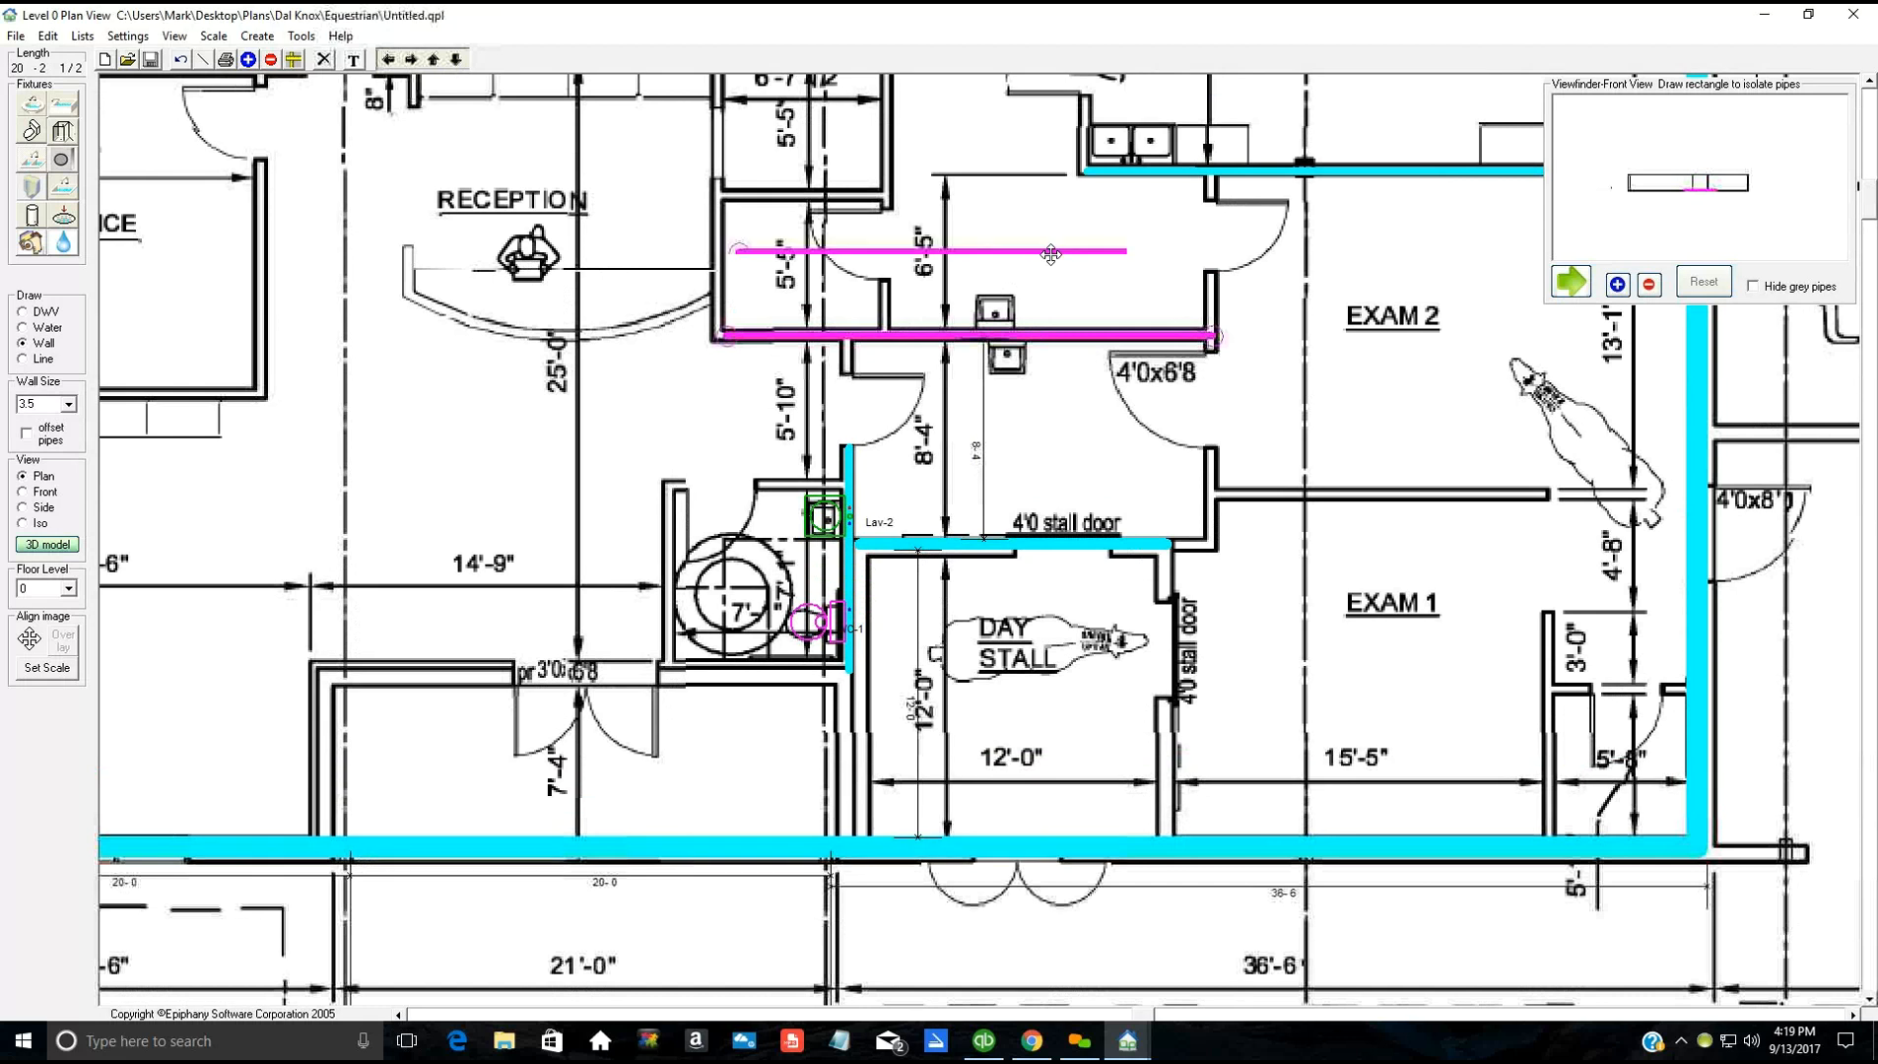
pyautogui.click(1040, 335)
pyautogui.click(1041, 335)
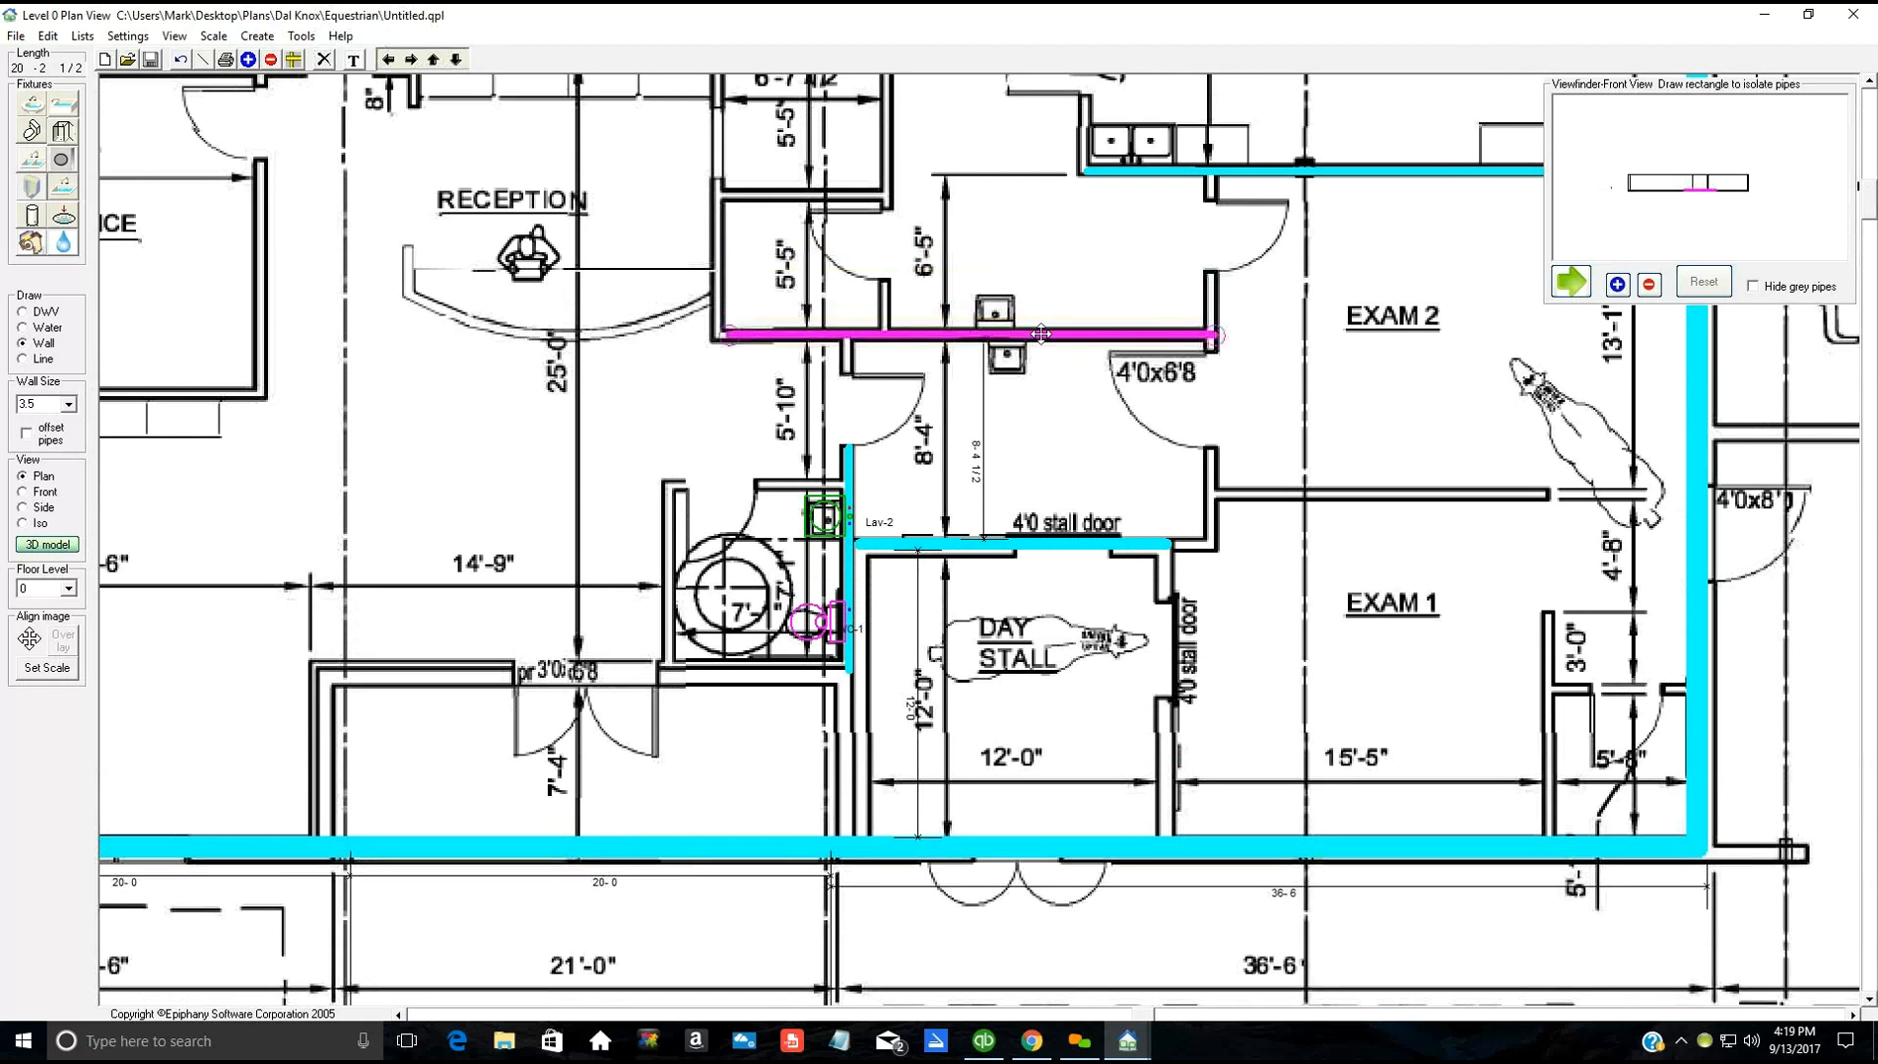
pyautogui.click(1040, 335)
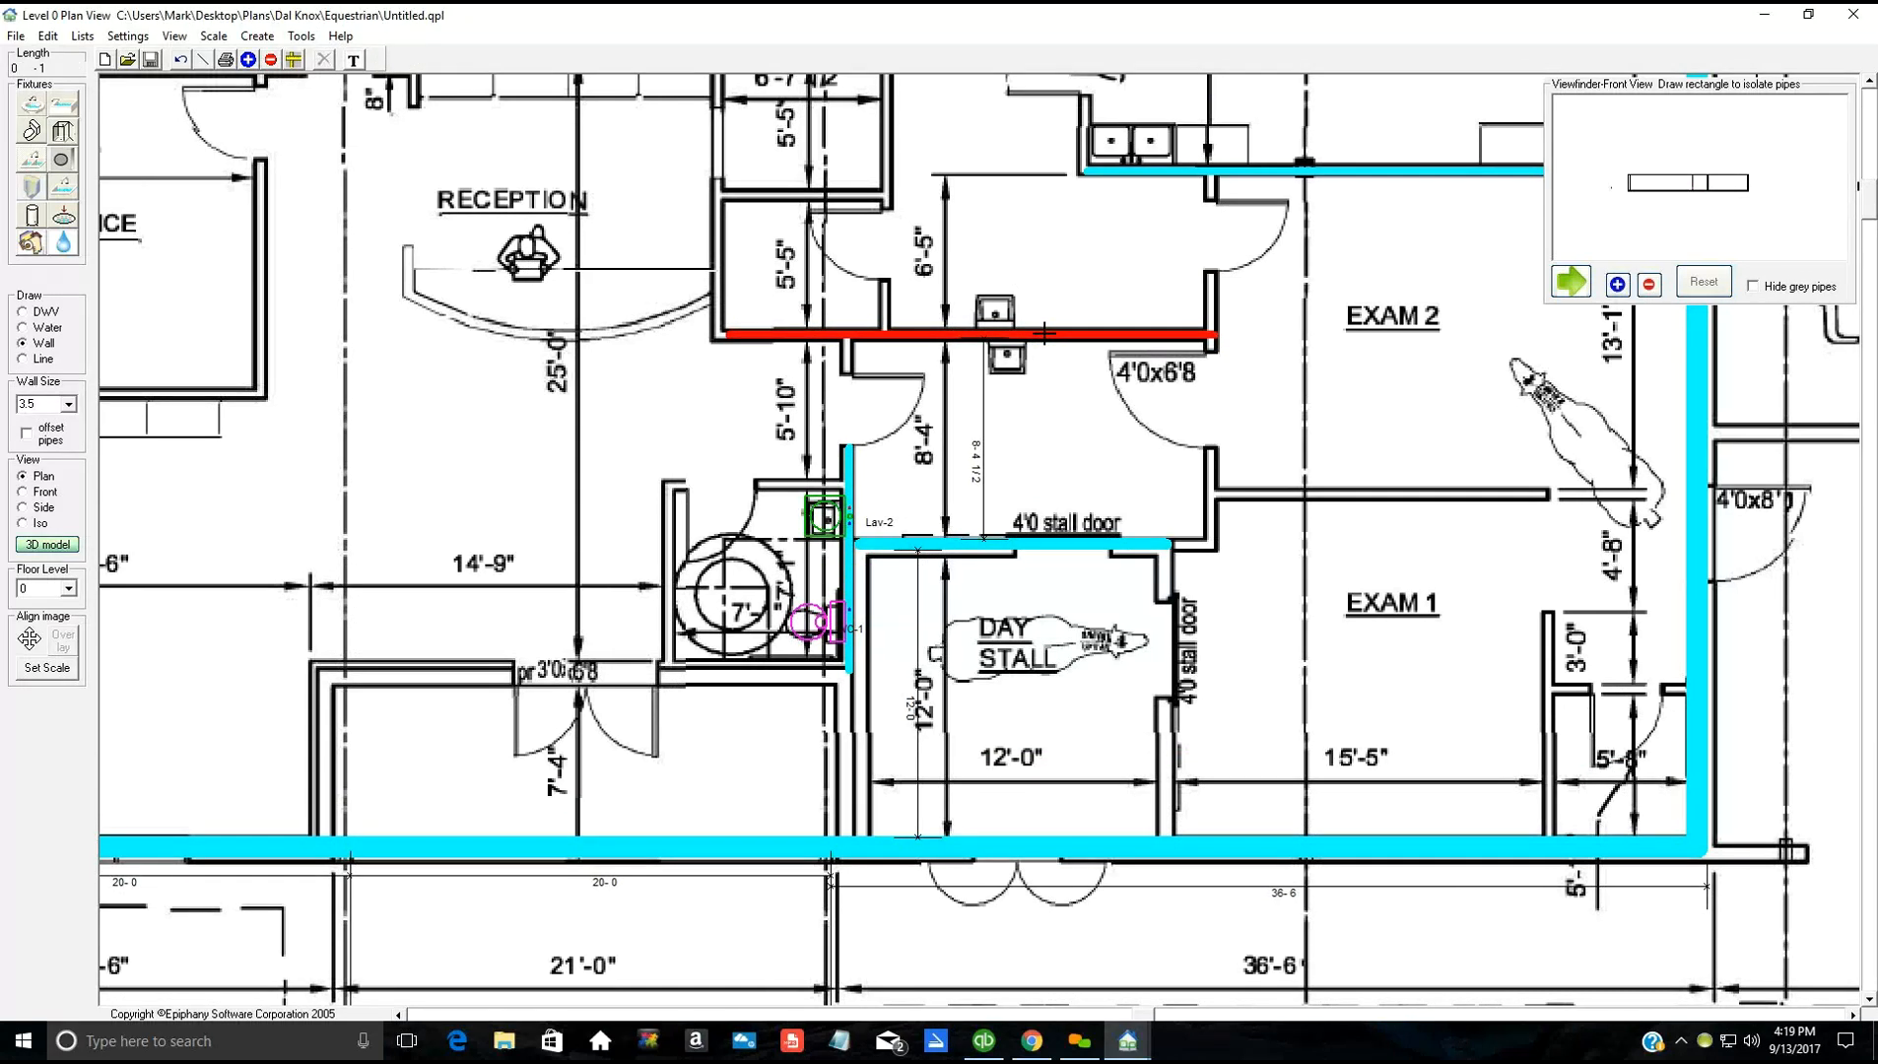
pyautogui.click(1043, 334)
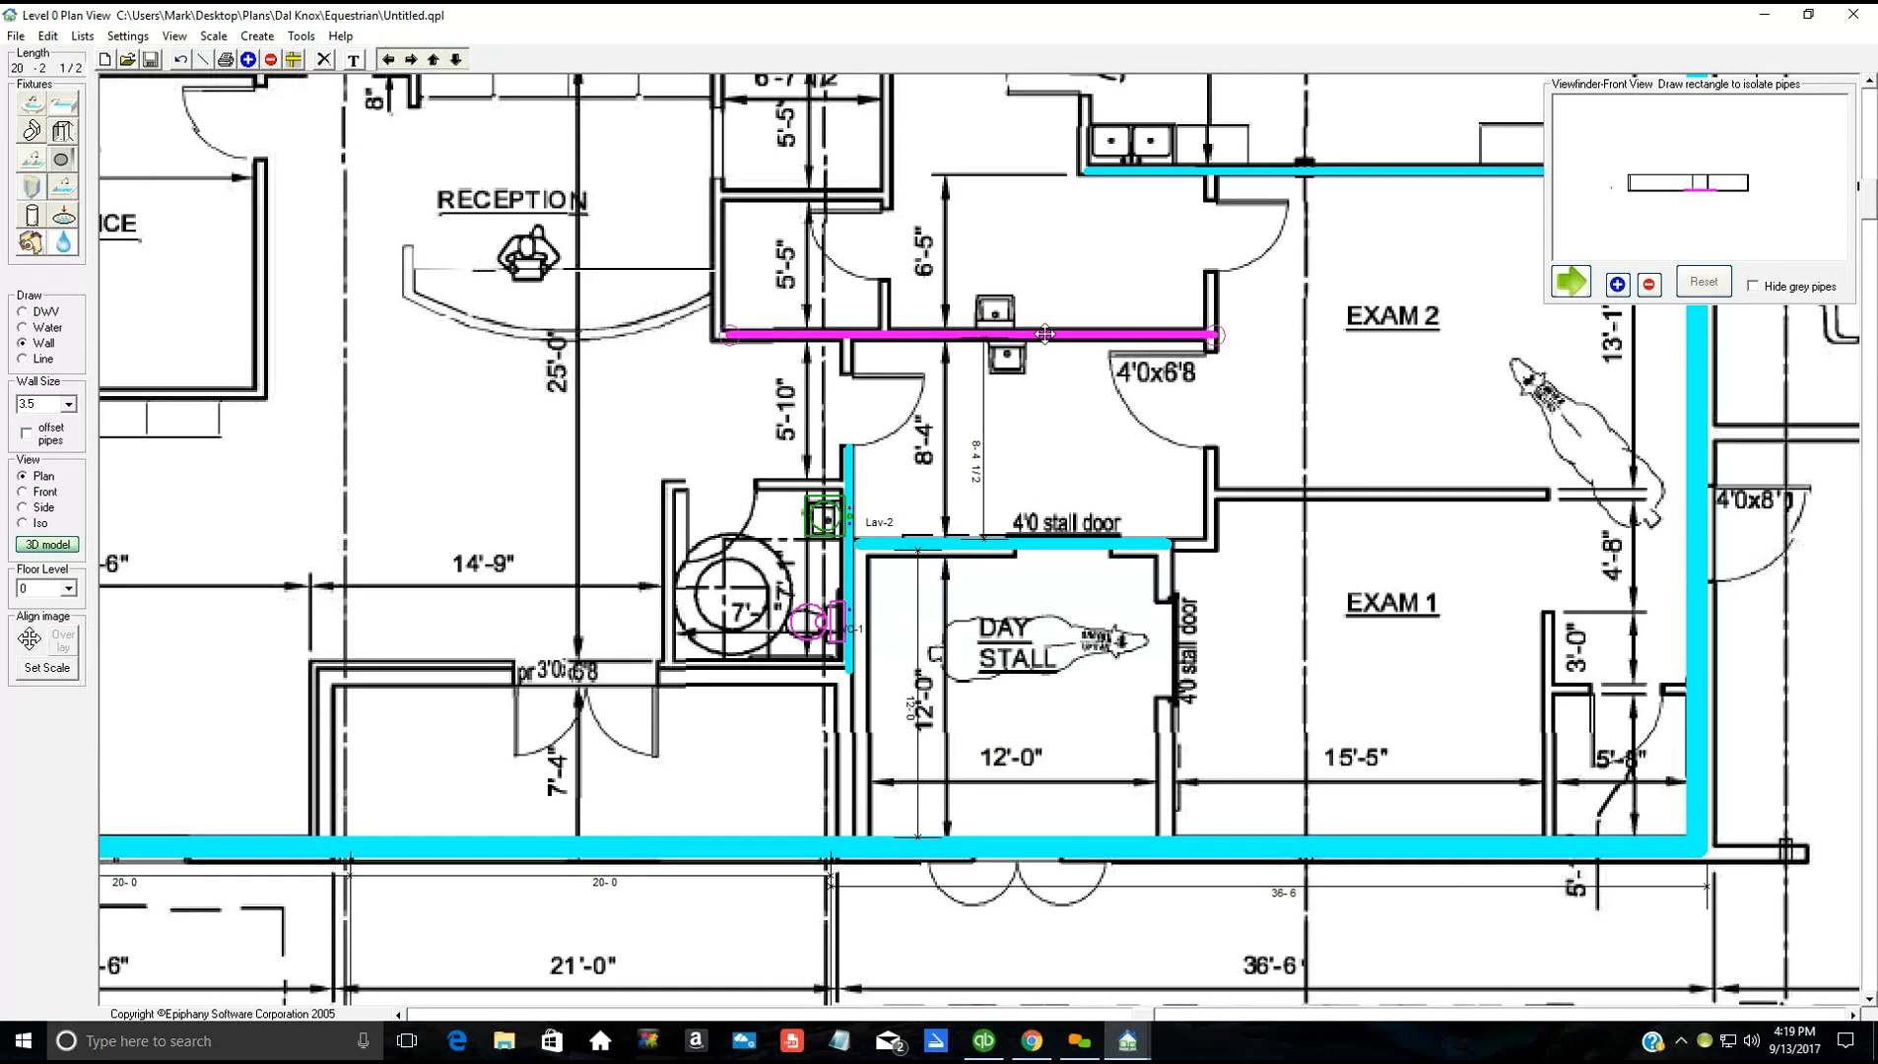
pyautogui.click(456, 60)
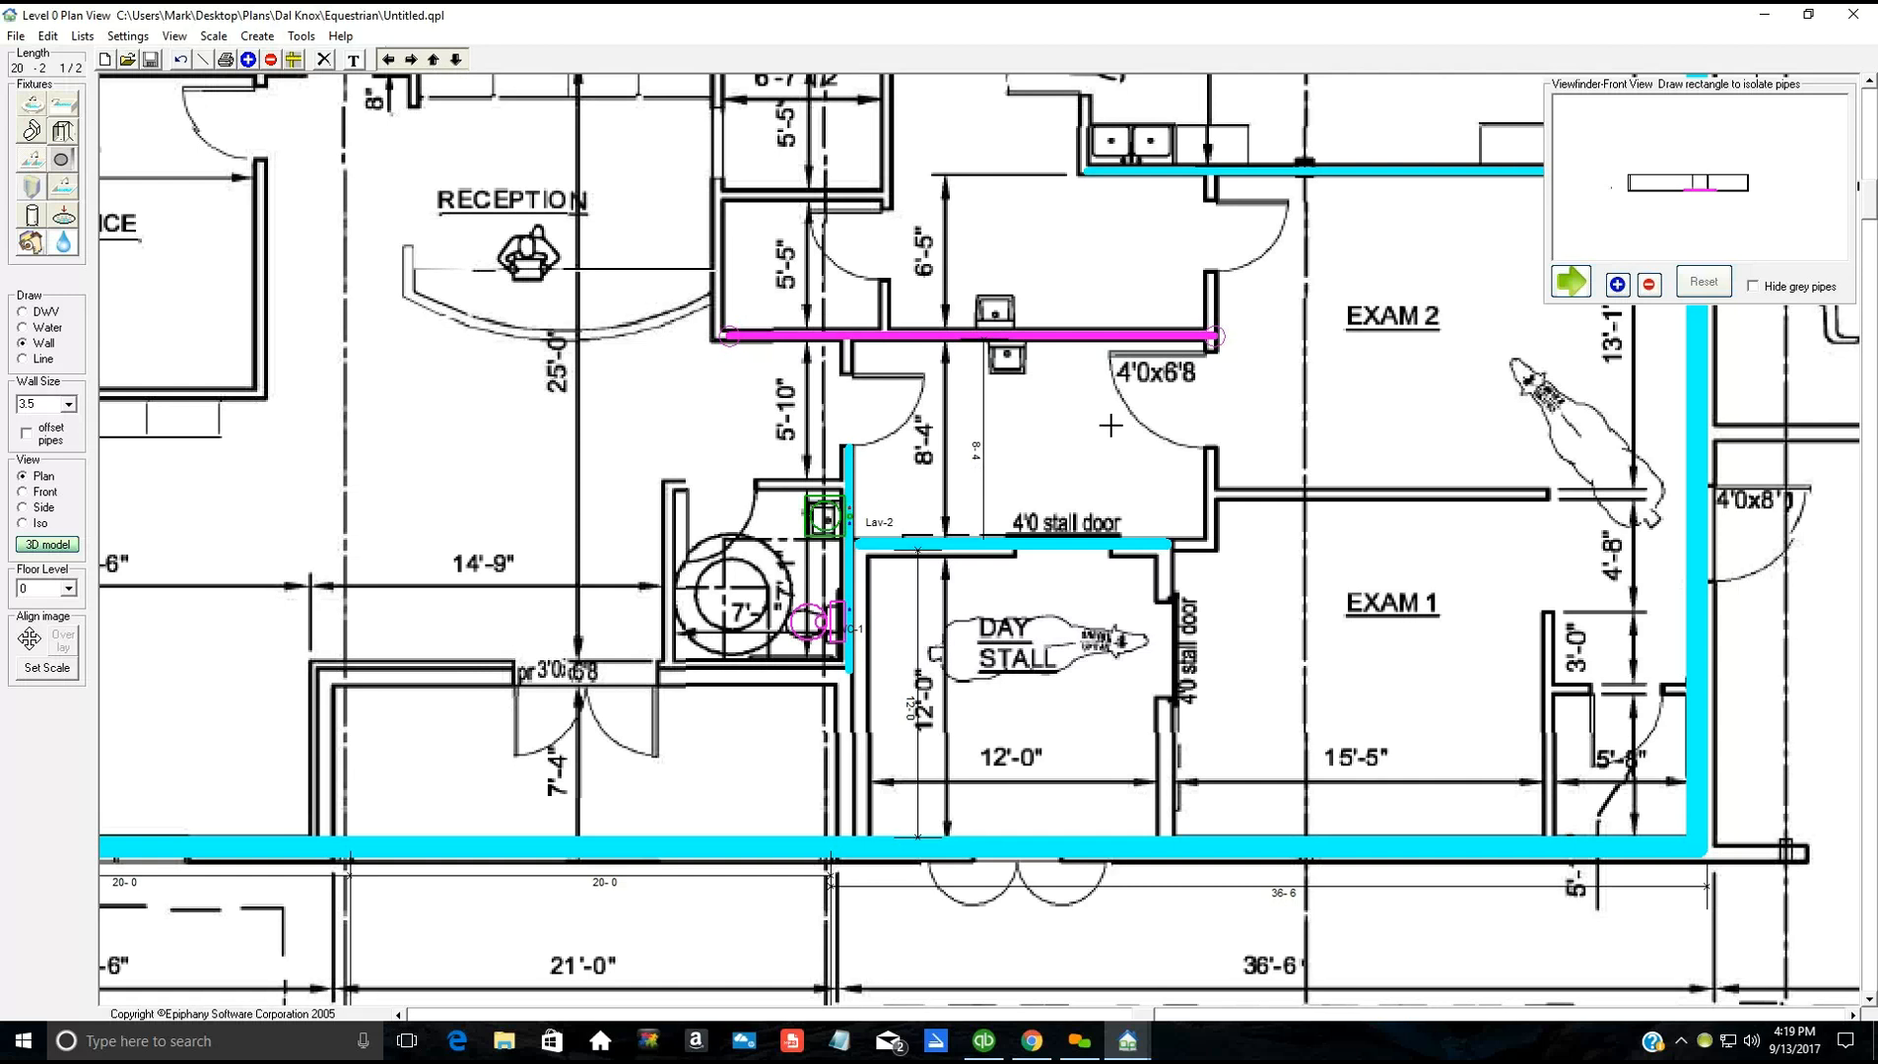
pyautogui.click(1118, 426)
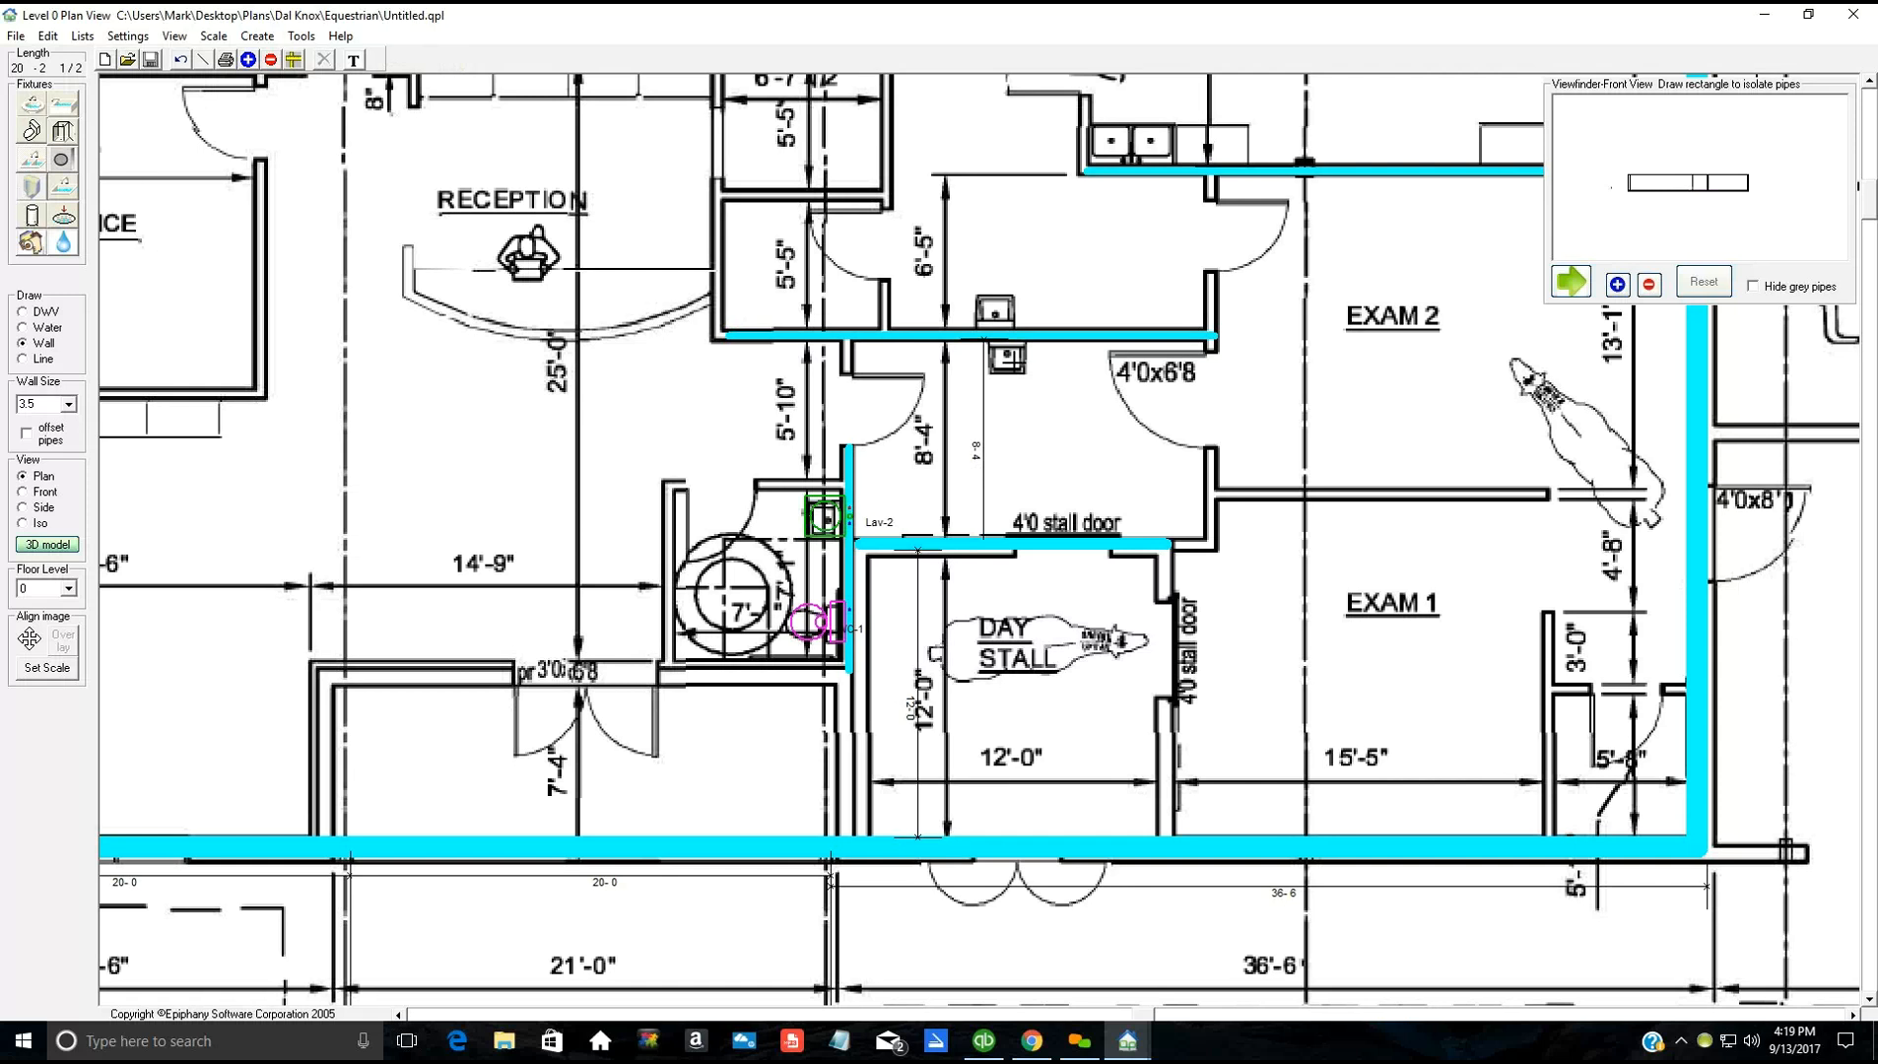
# Step: Place a Lav-2 Hand Wash Sink over each of the two back-to-back sink symbols on the wall above the day stall's room
pyautogui.click(1007, 357)
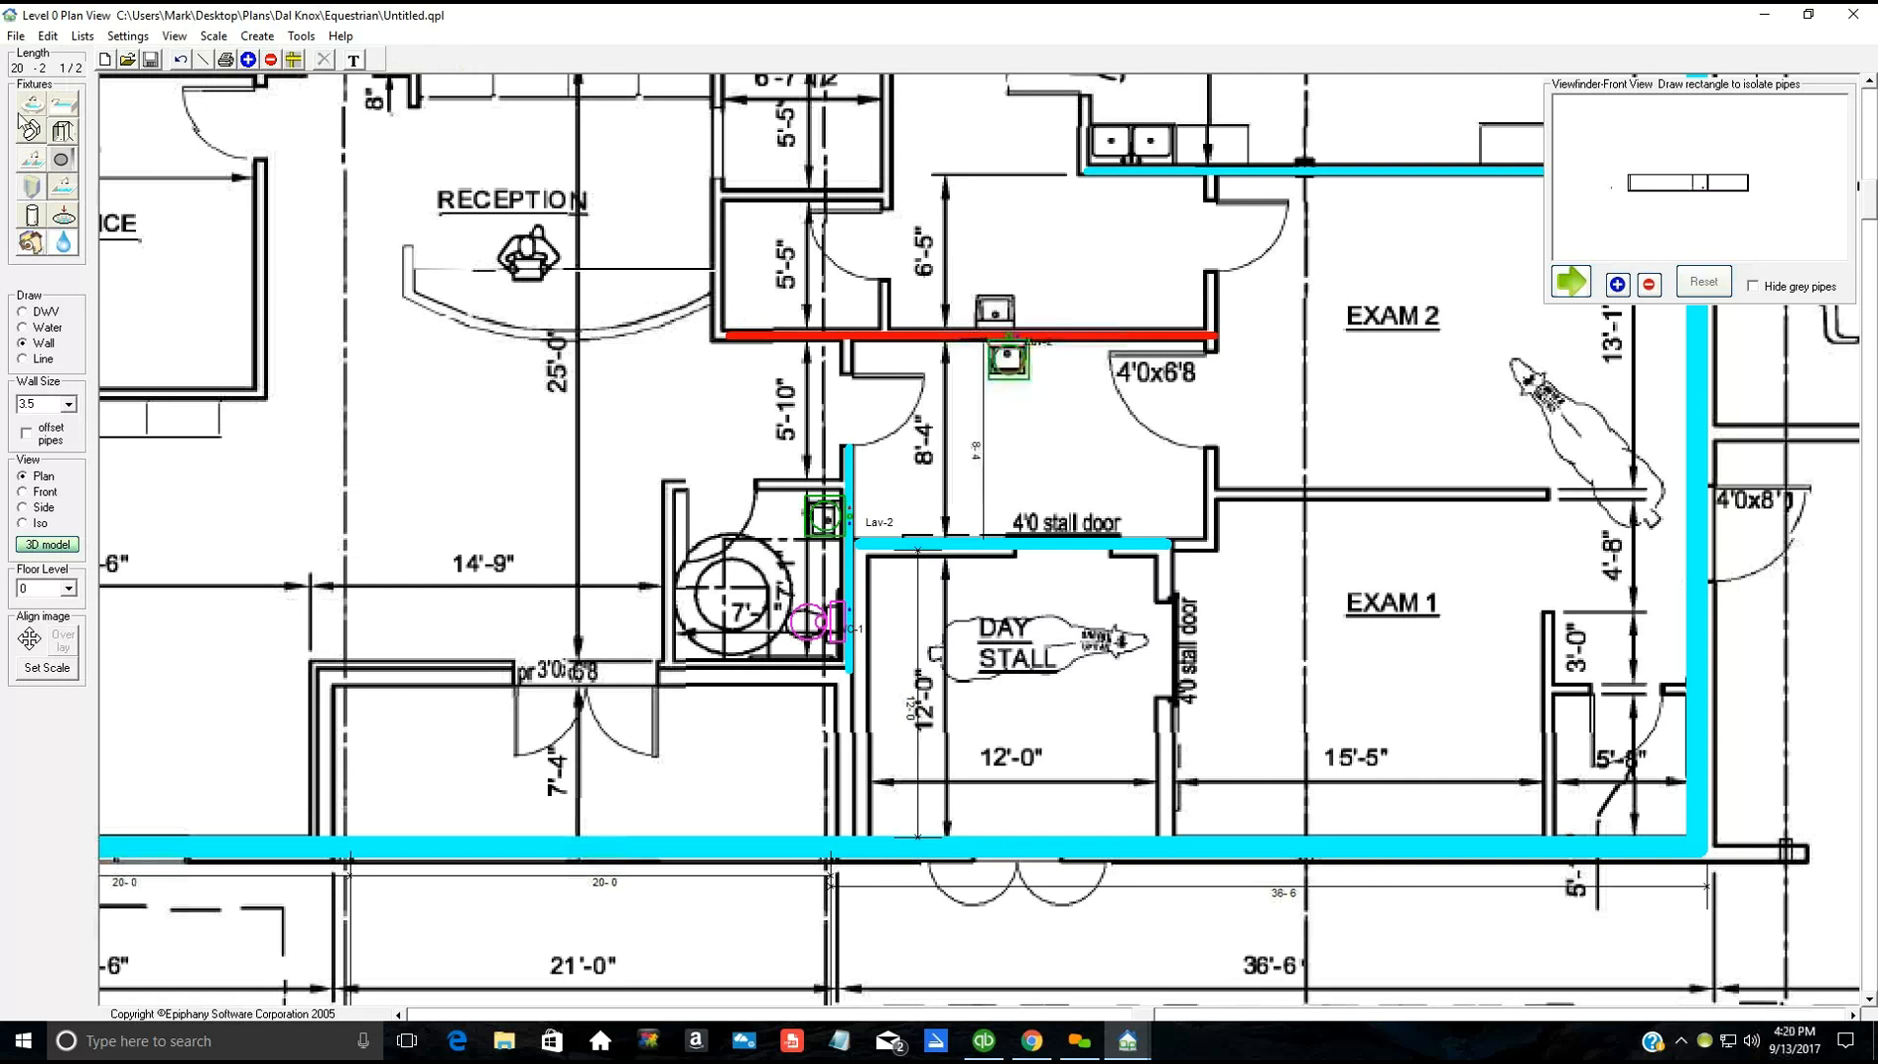
pyautogui.click(964, 310)
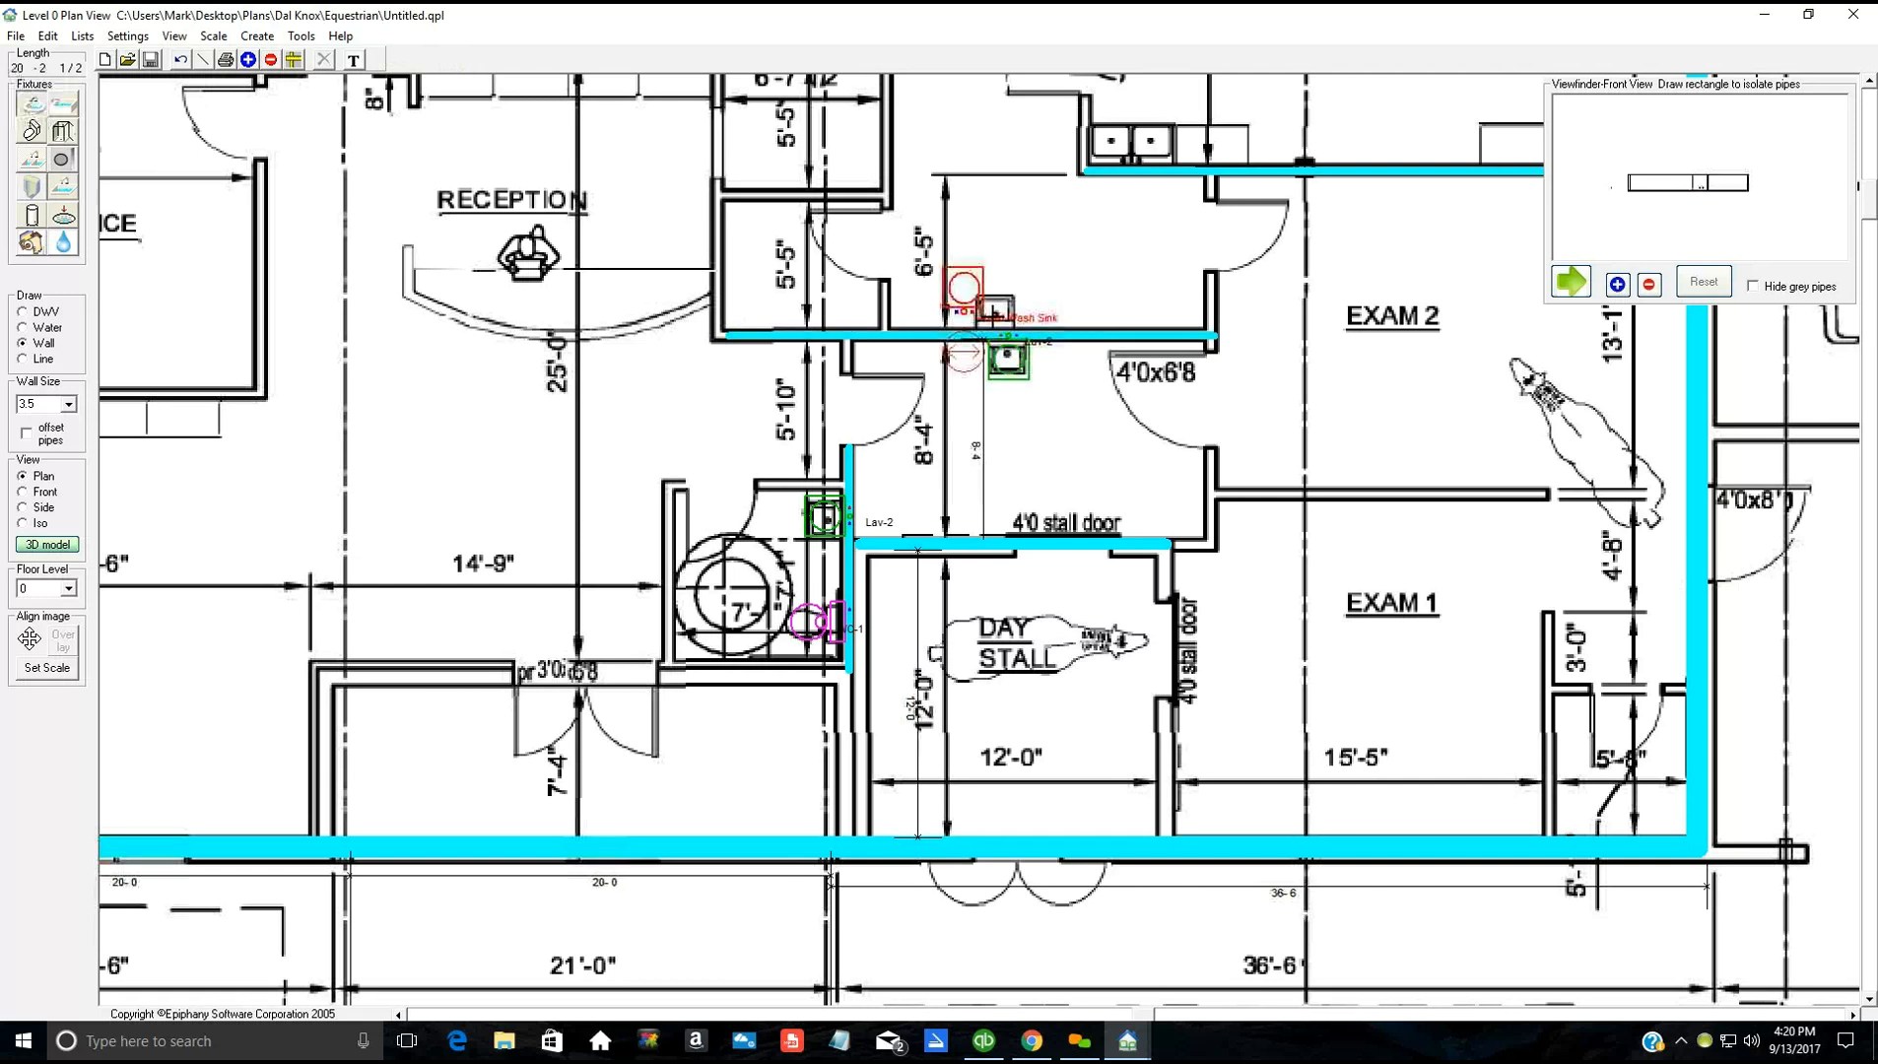
pyautogui.click(993, 316)
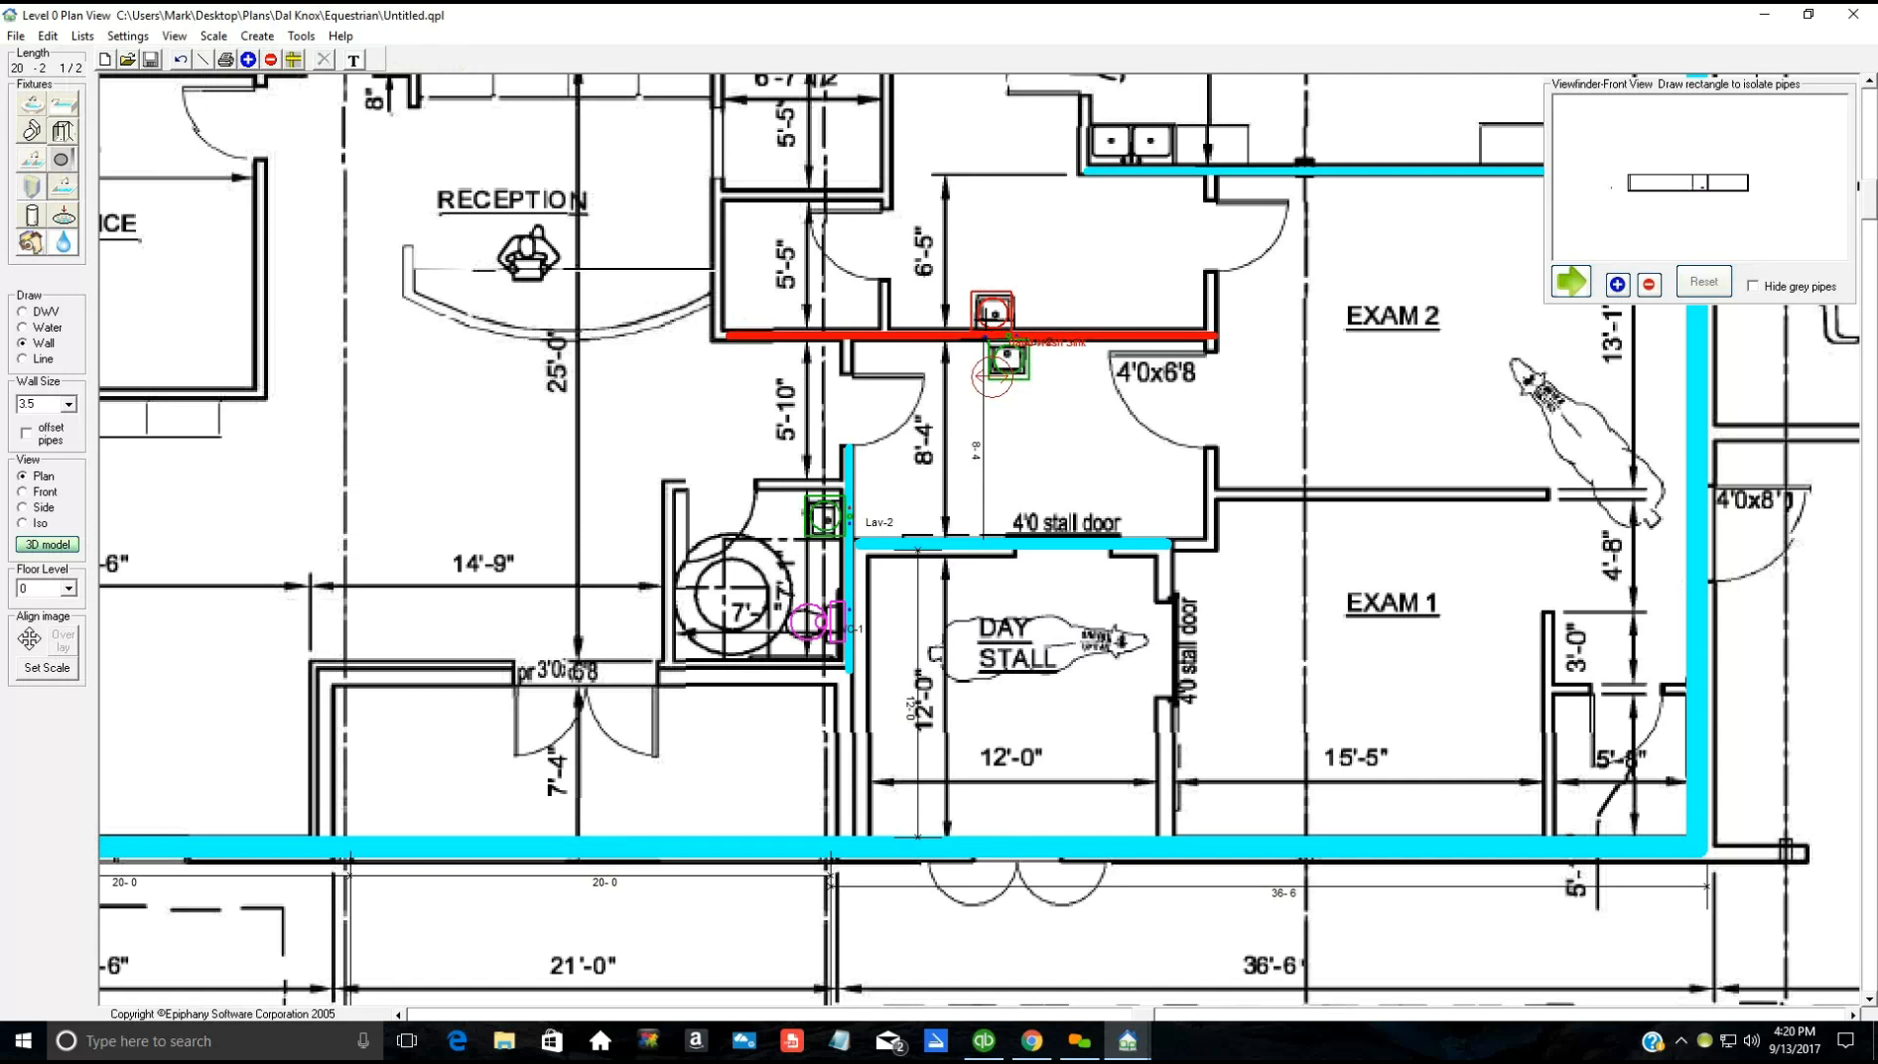
pyautogui.click(983, 316)
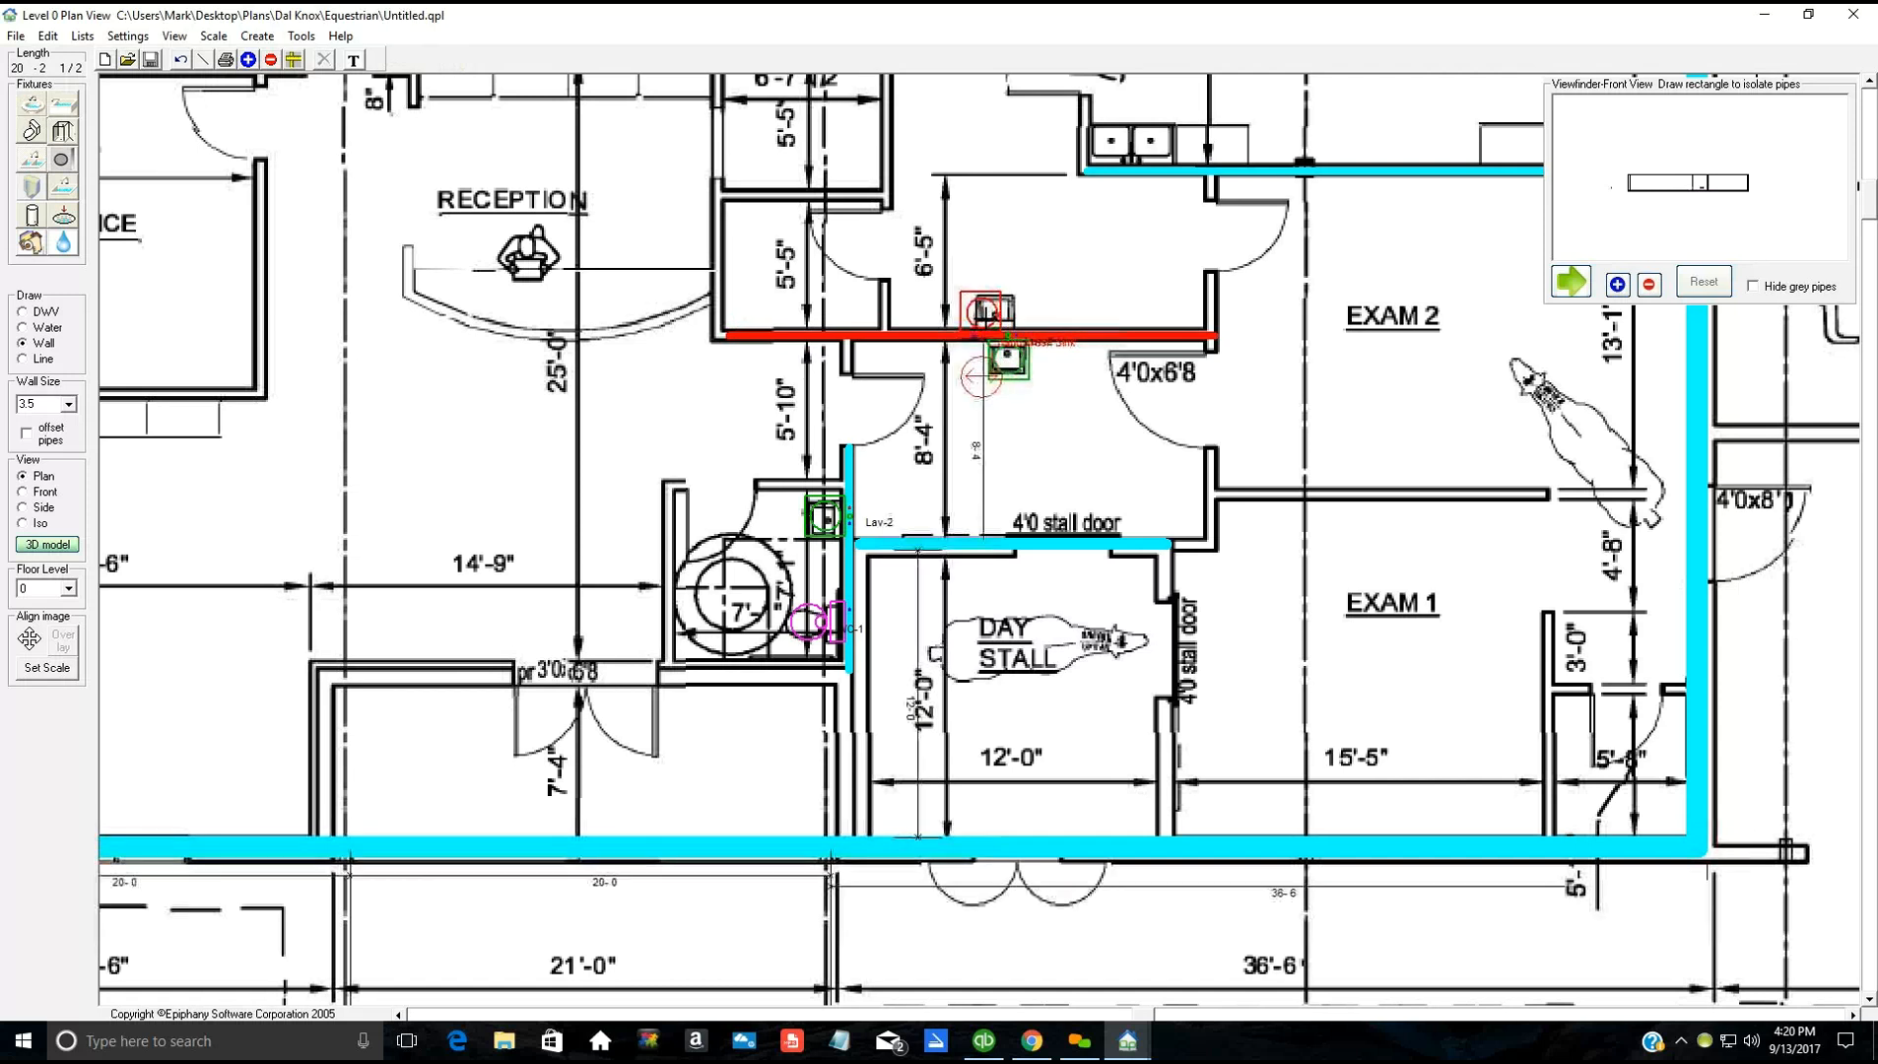
pyautogui.click(1005, 314)
pyautogui.click(834, 319)
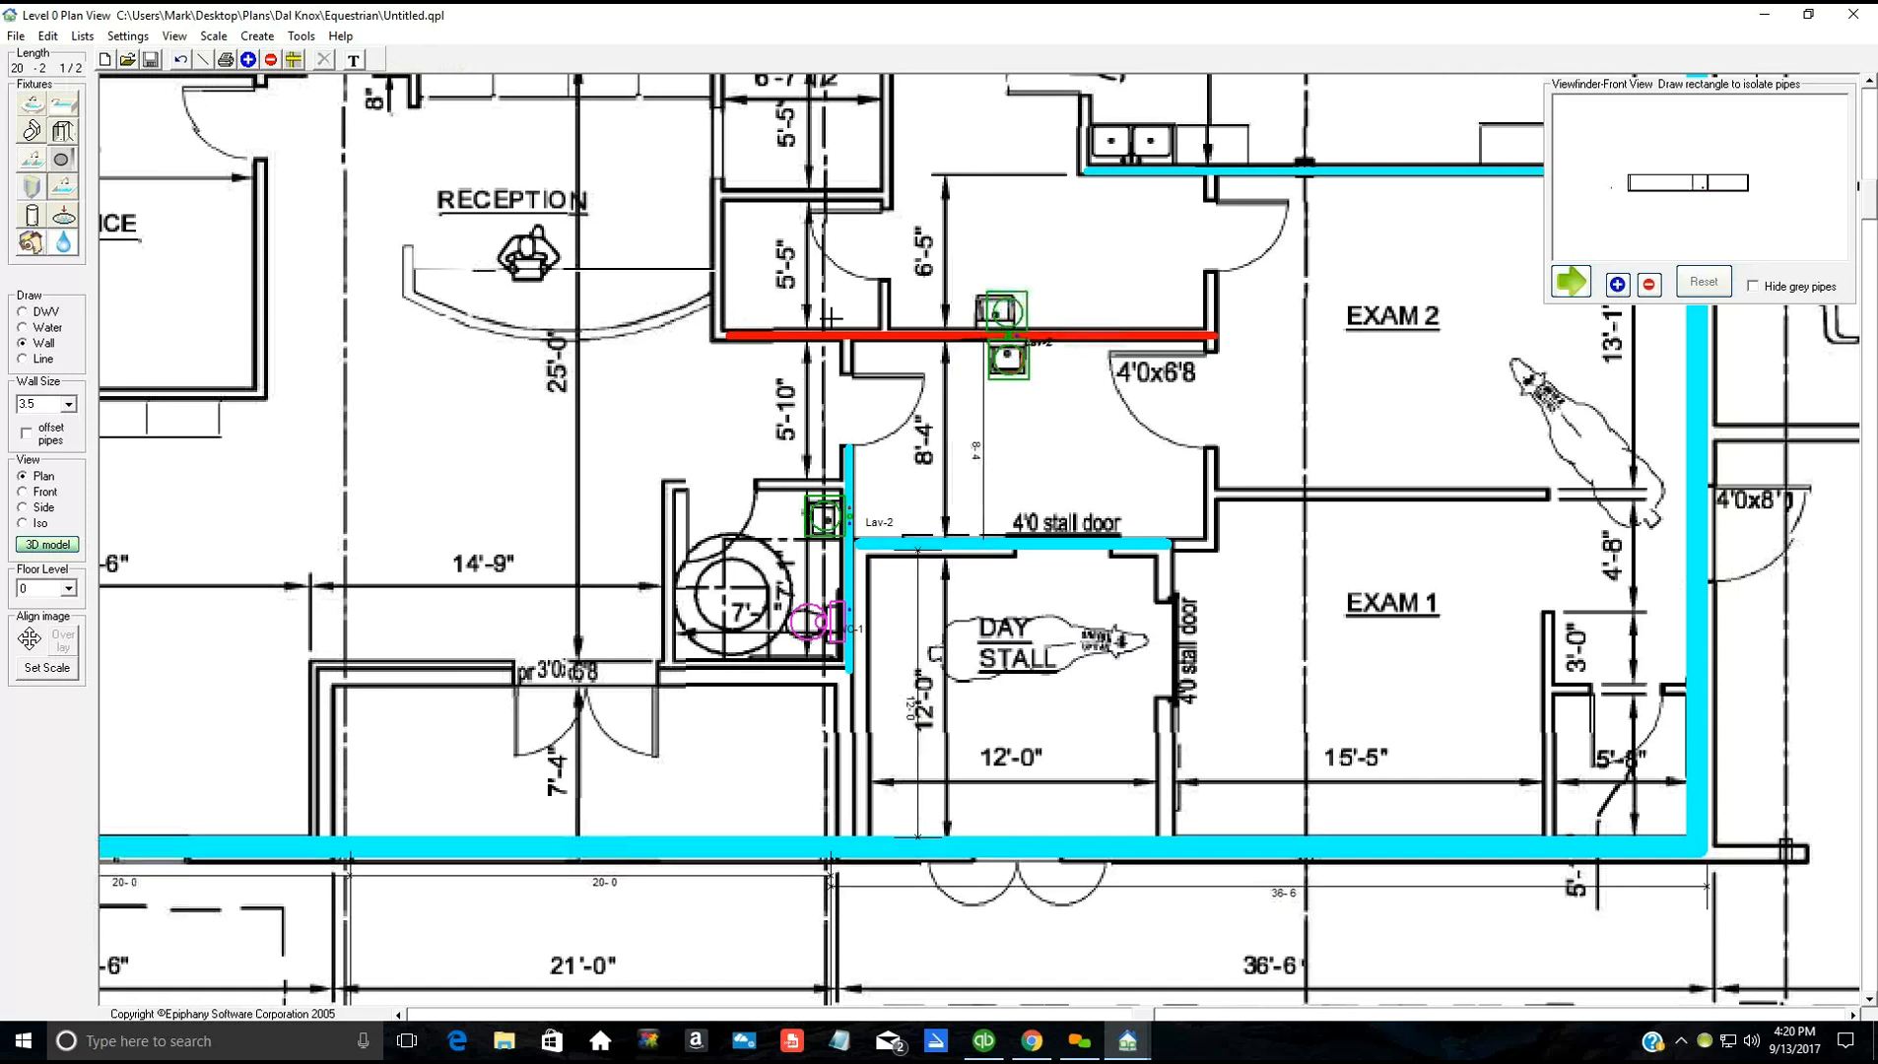
pyautogui.click(1114, 432)
# Step: Draw a size 3 DWV pipe about 37'-3" long, straight from outside the lower exterior wall through Exam 1 and Exam 2 to the pharmacy wall
pyautogui.scroll(2, 1114, 433)
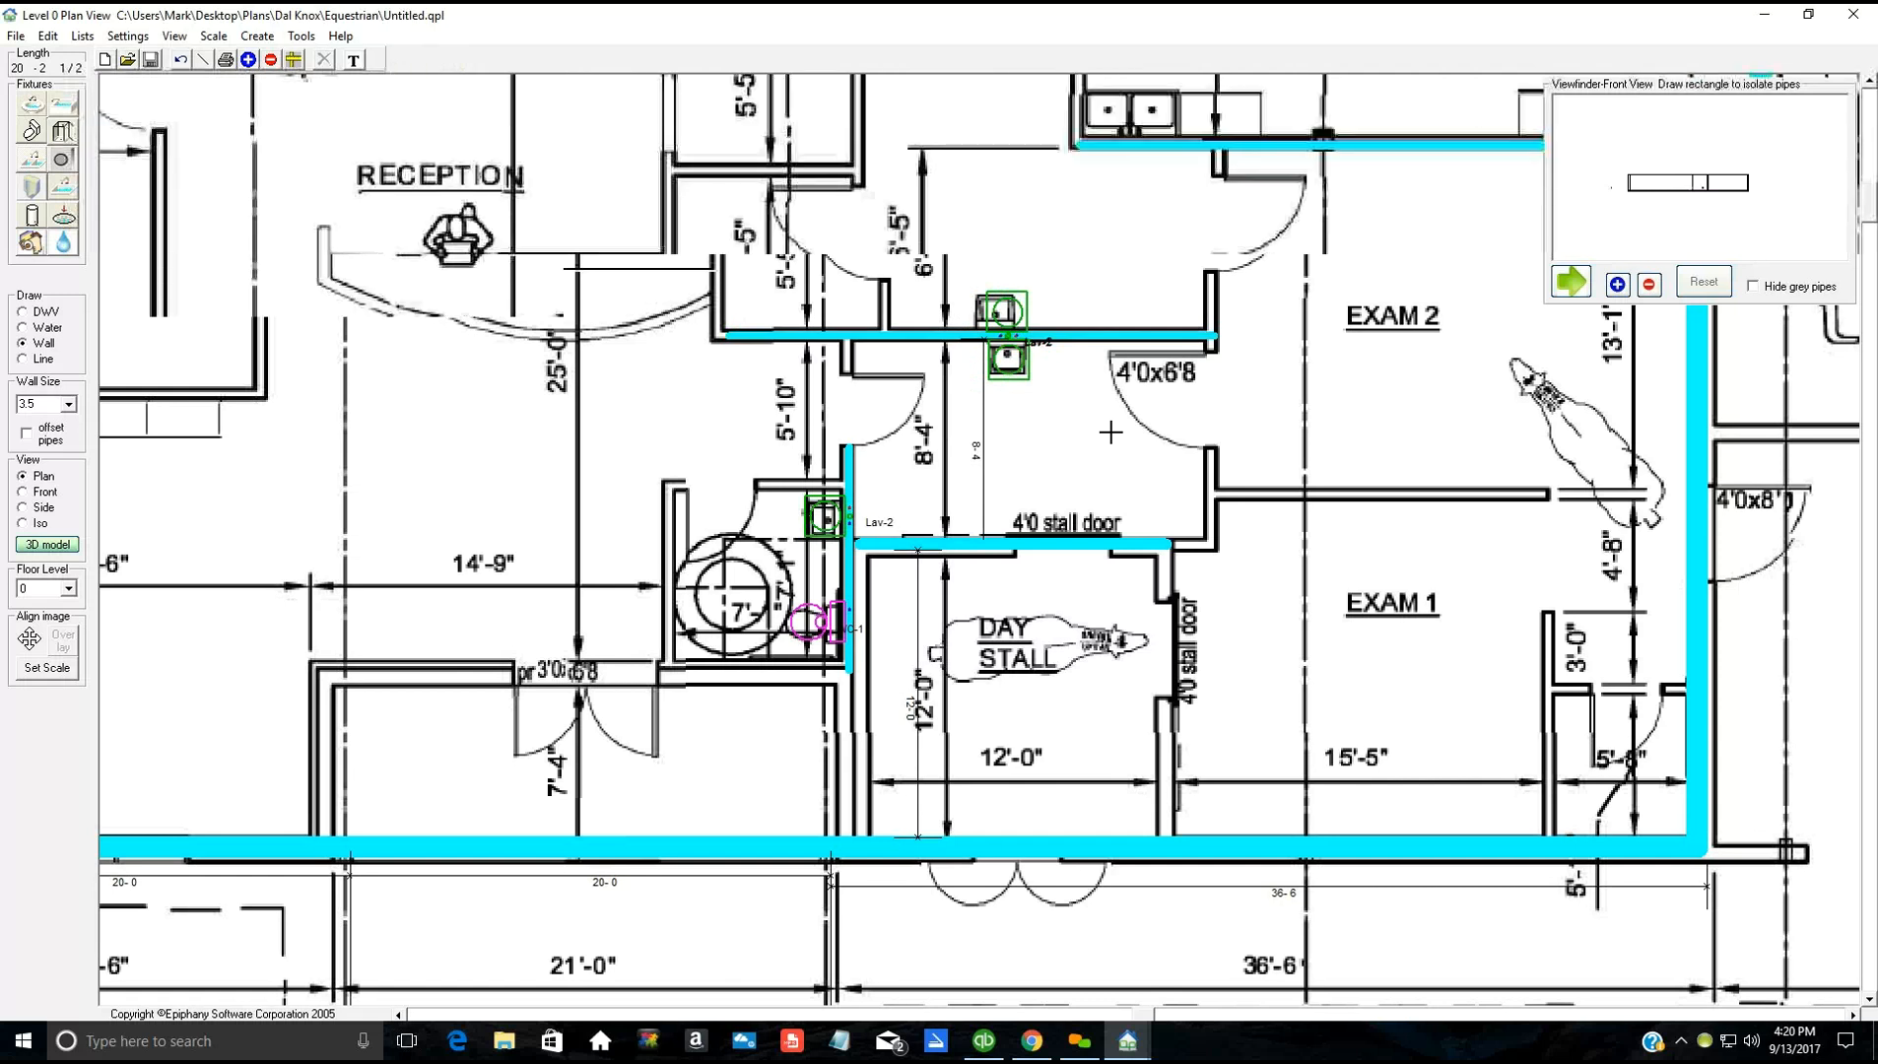
pyautogui.scroll(-3, 1109, 431)
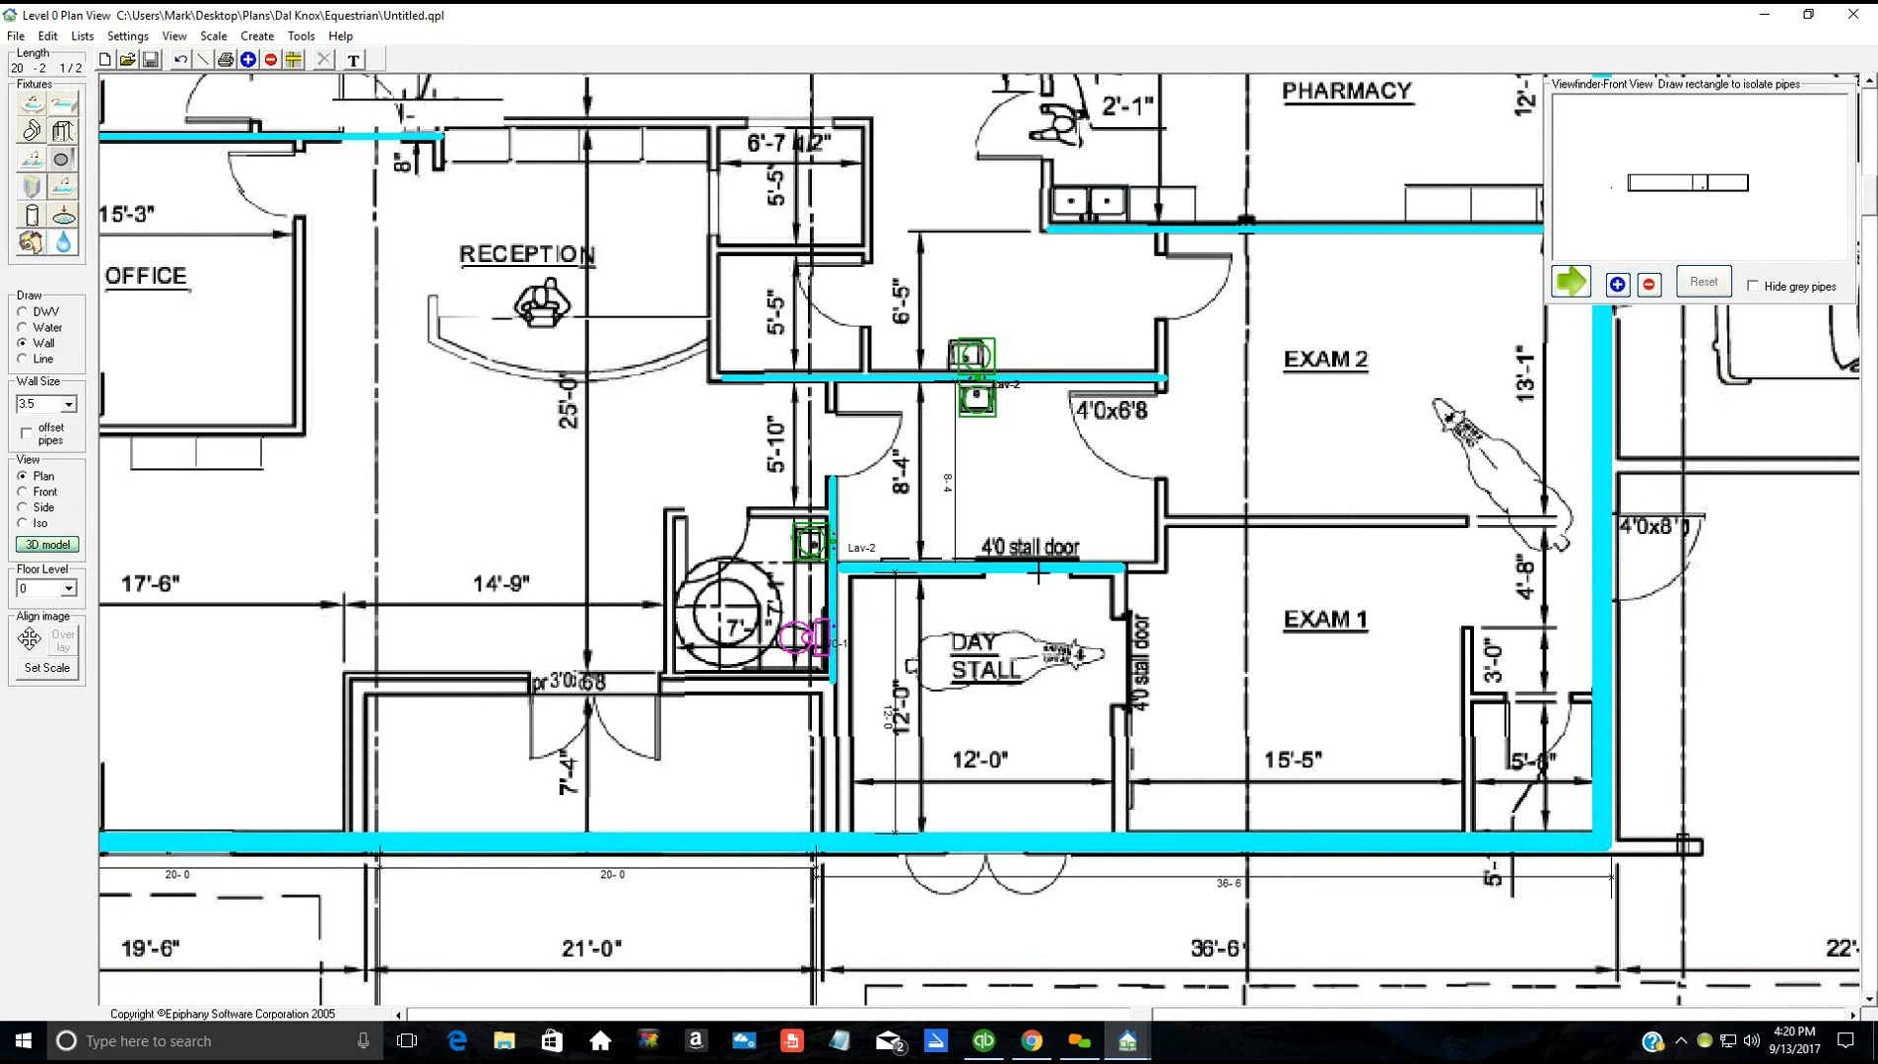
pyautogui.scroll(-1, 1039, 570)
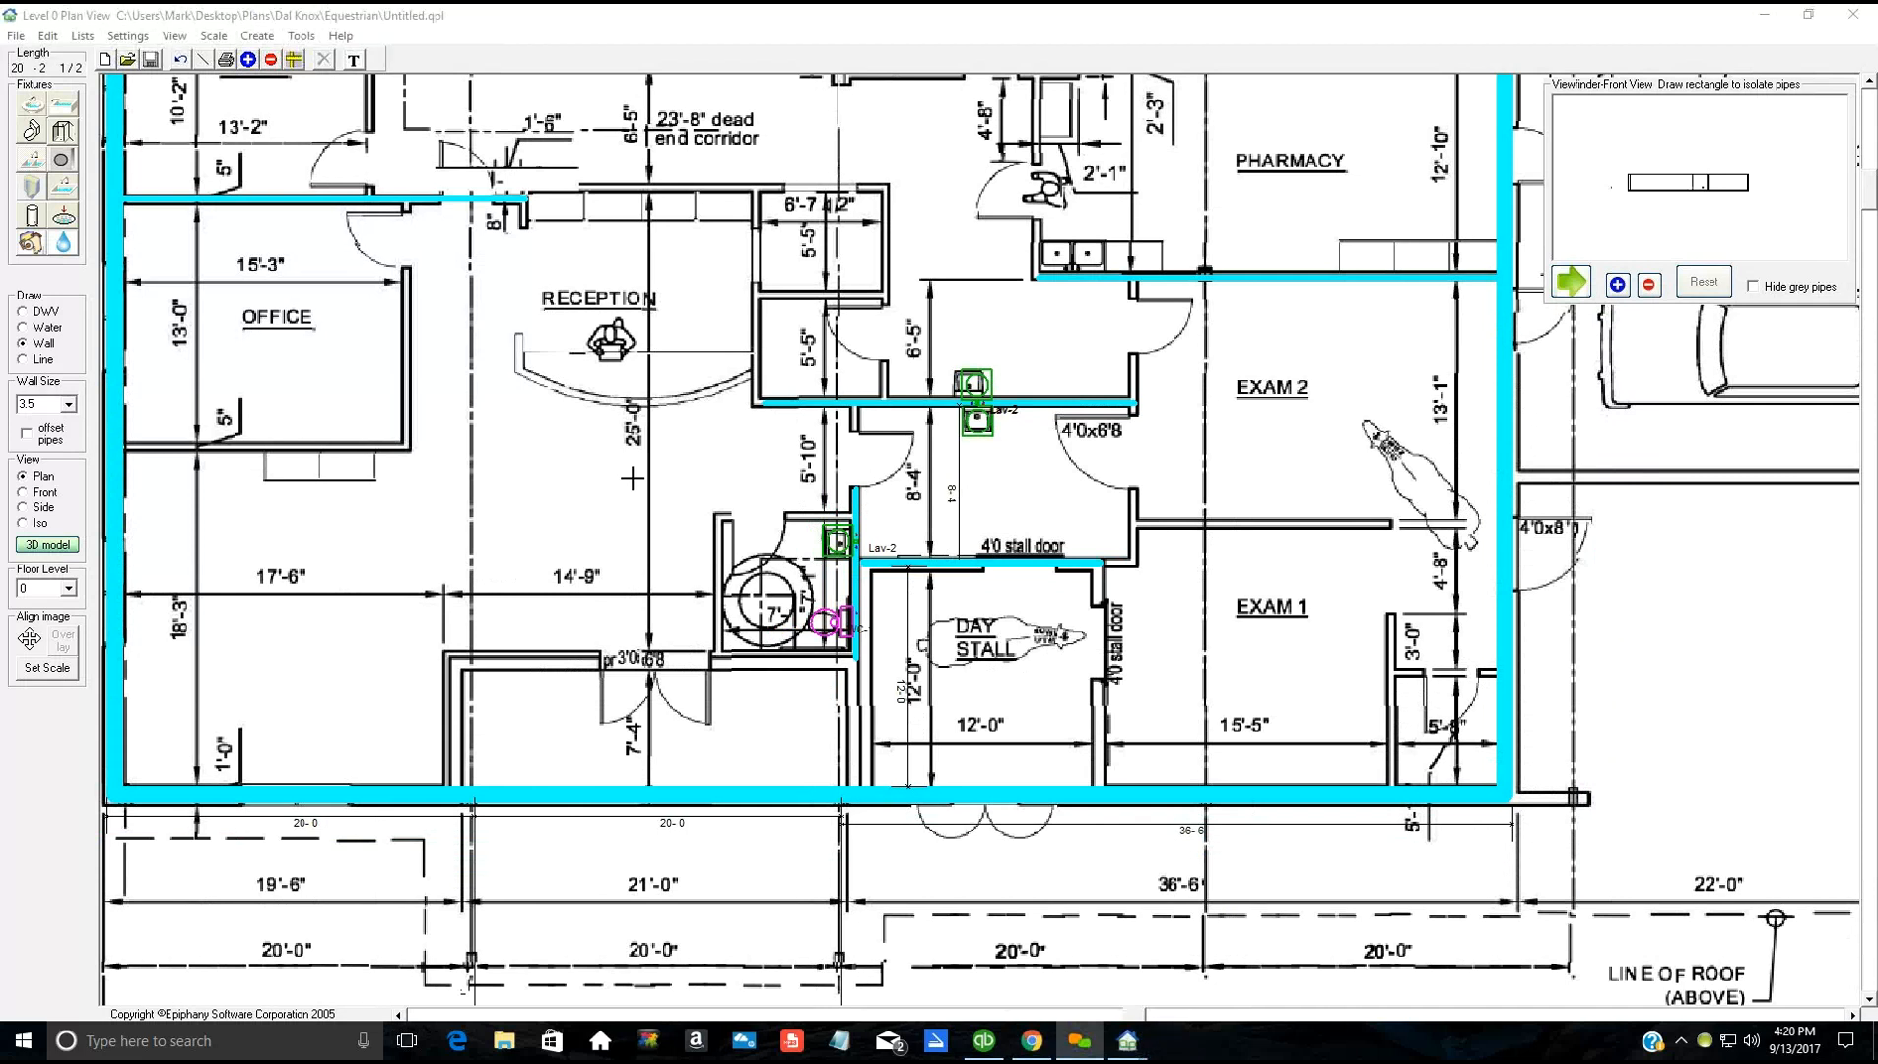
pyautogui.scroll(-1, 670, 481)
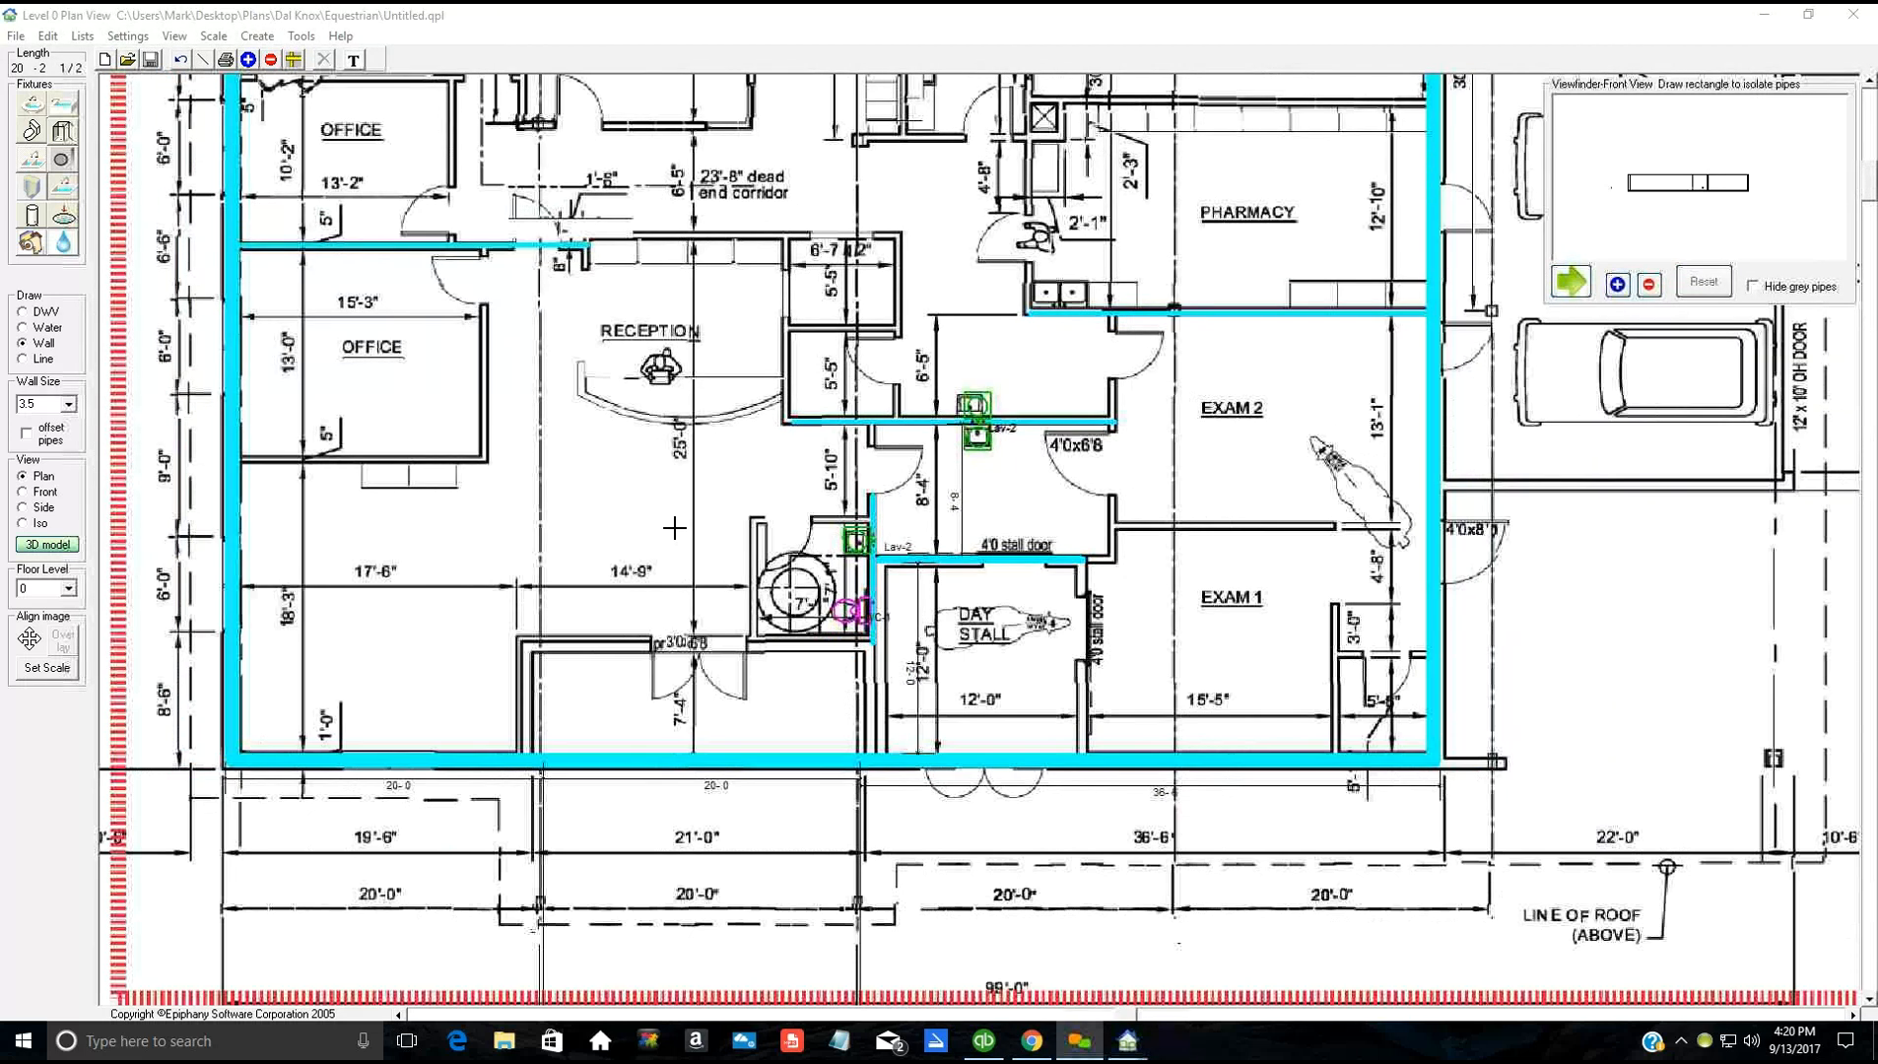
pyautogui.scroll(-1, 674, 529)
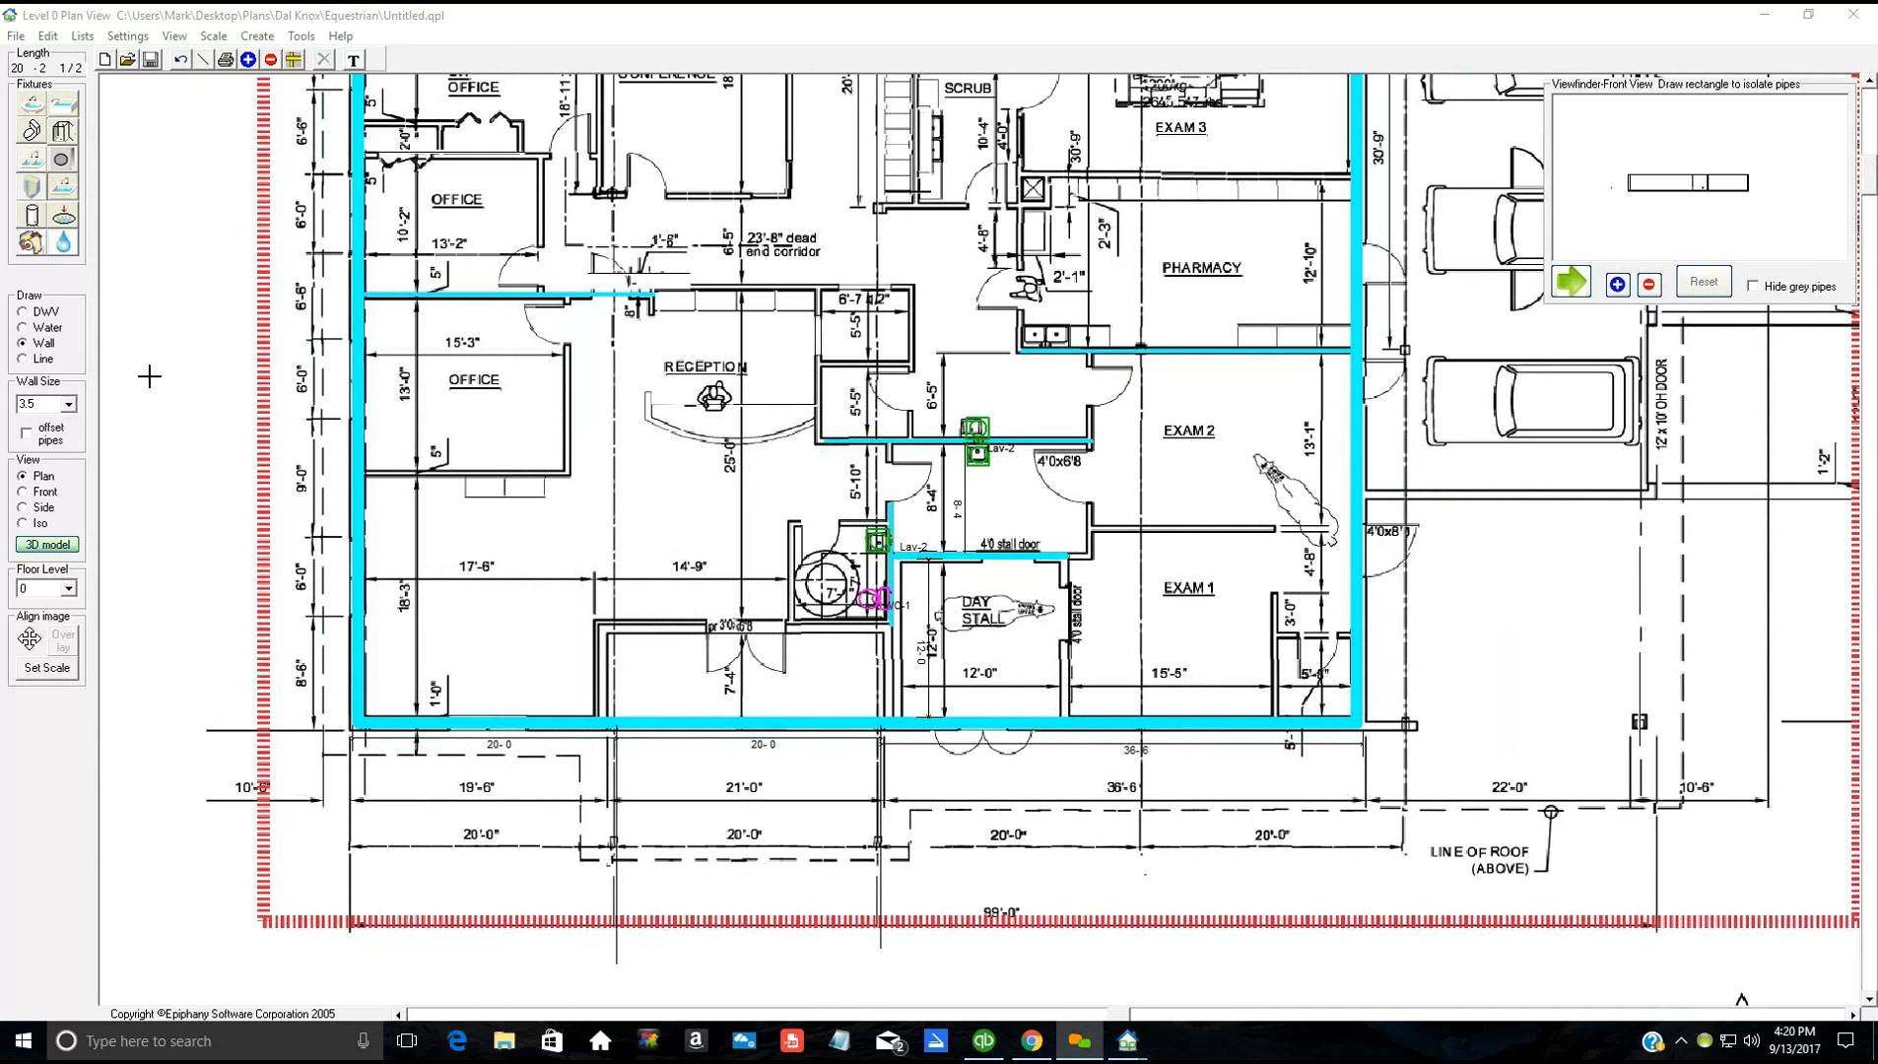
pyautogui.click(45, 313)
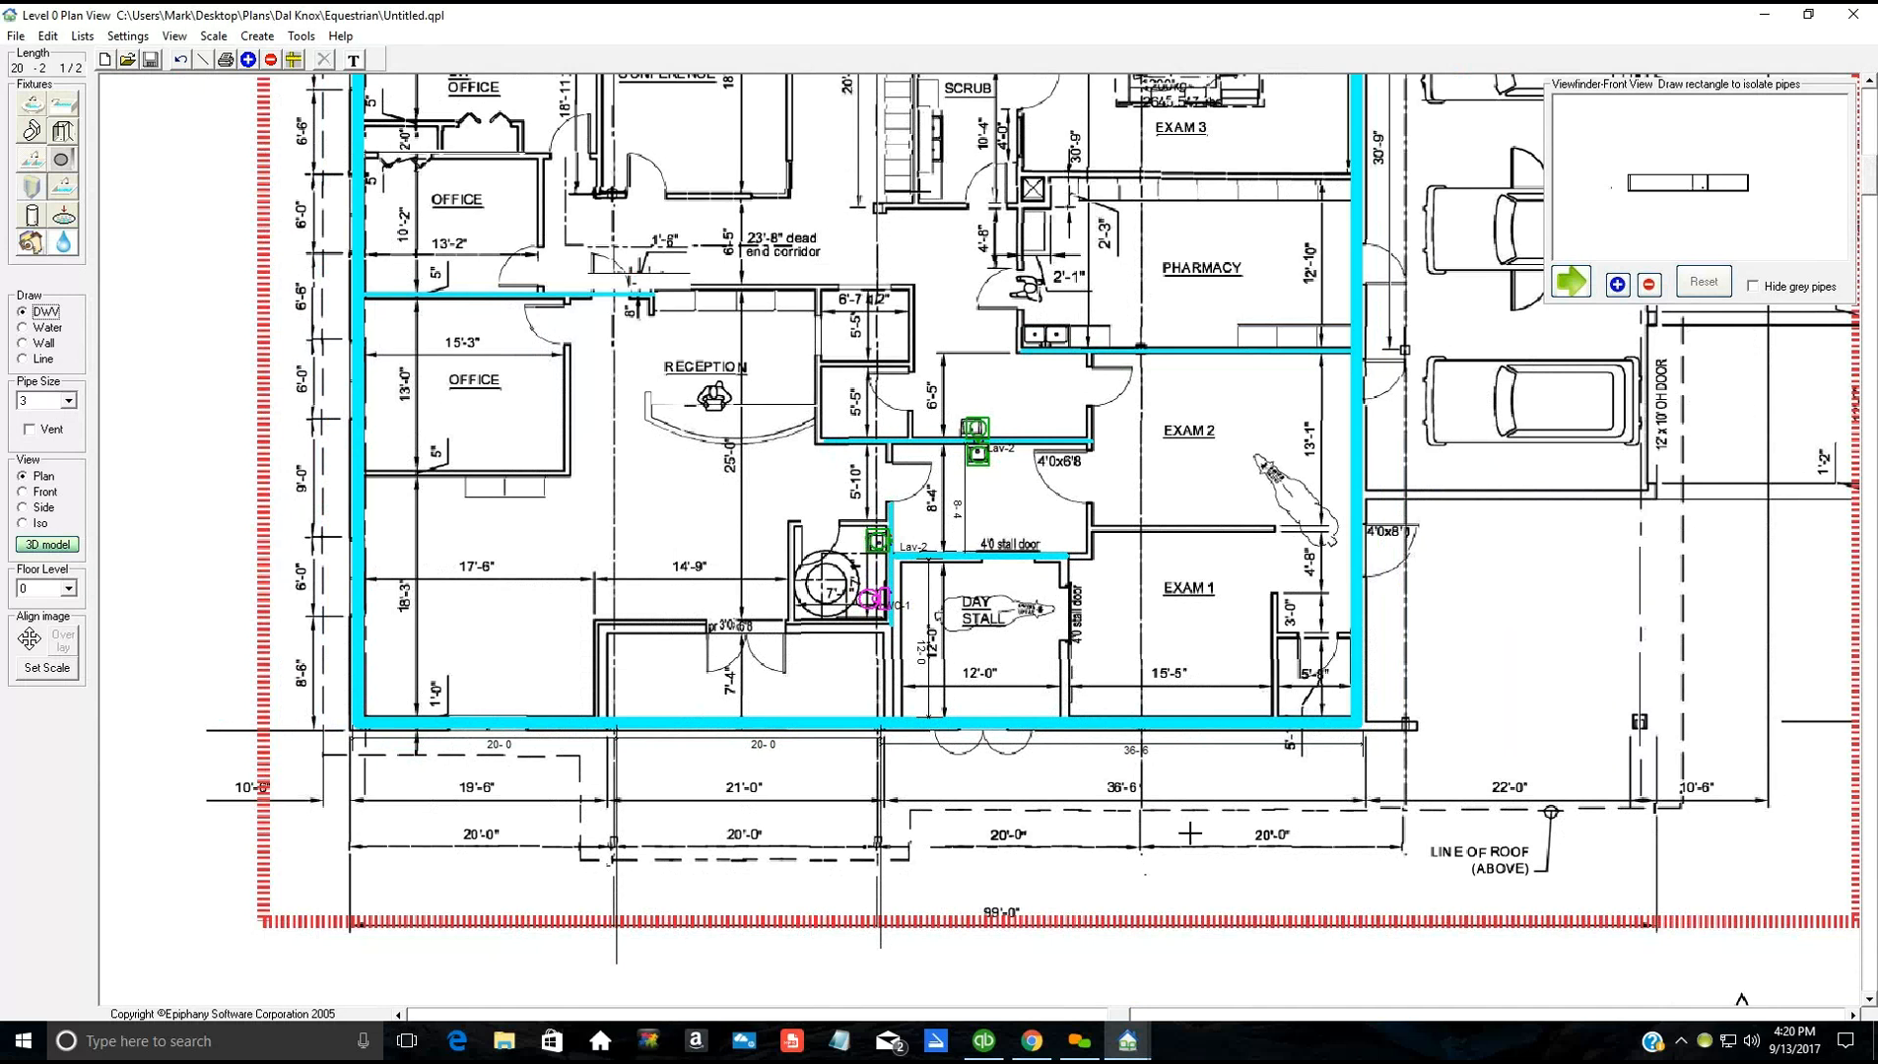
pyautogui.click(1180, 747)
pyautogui.click(1180, 598)
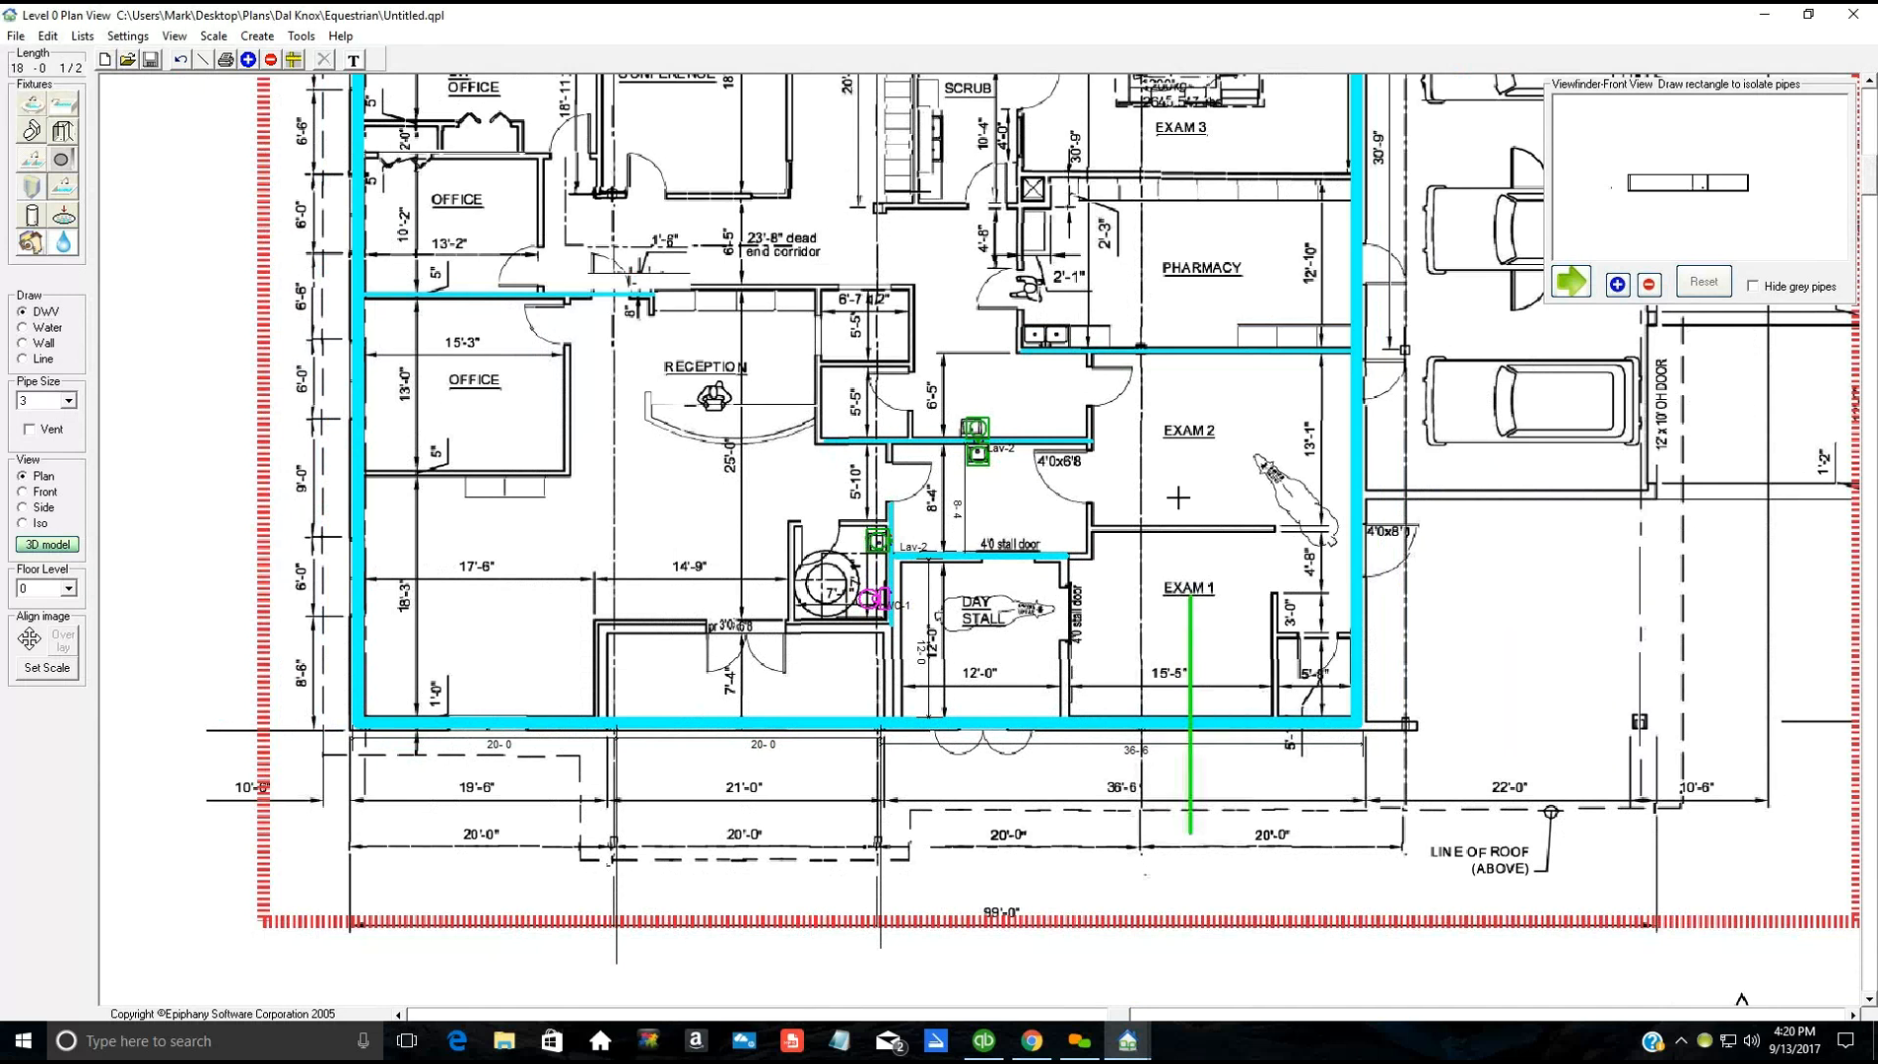
pyautogui.click(1171, 393)
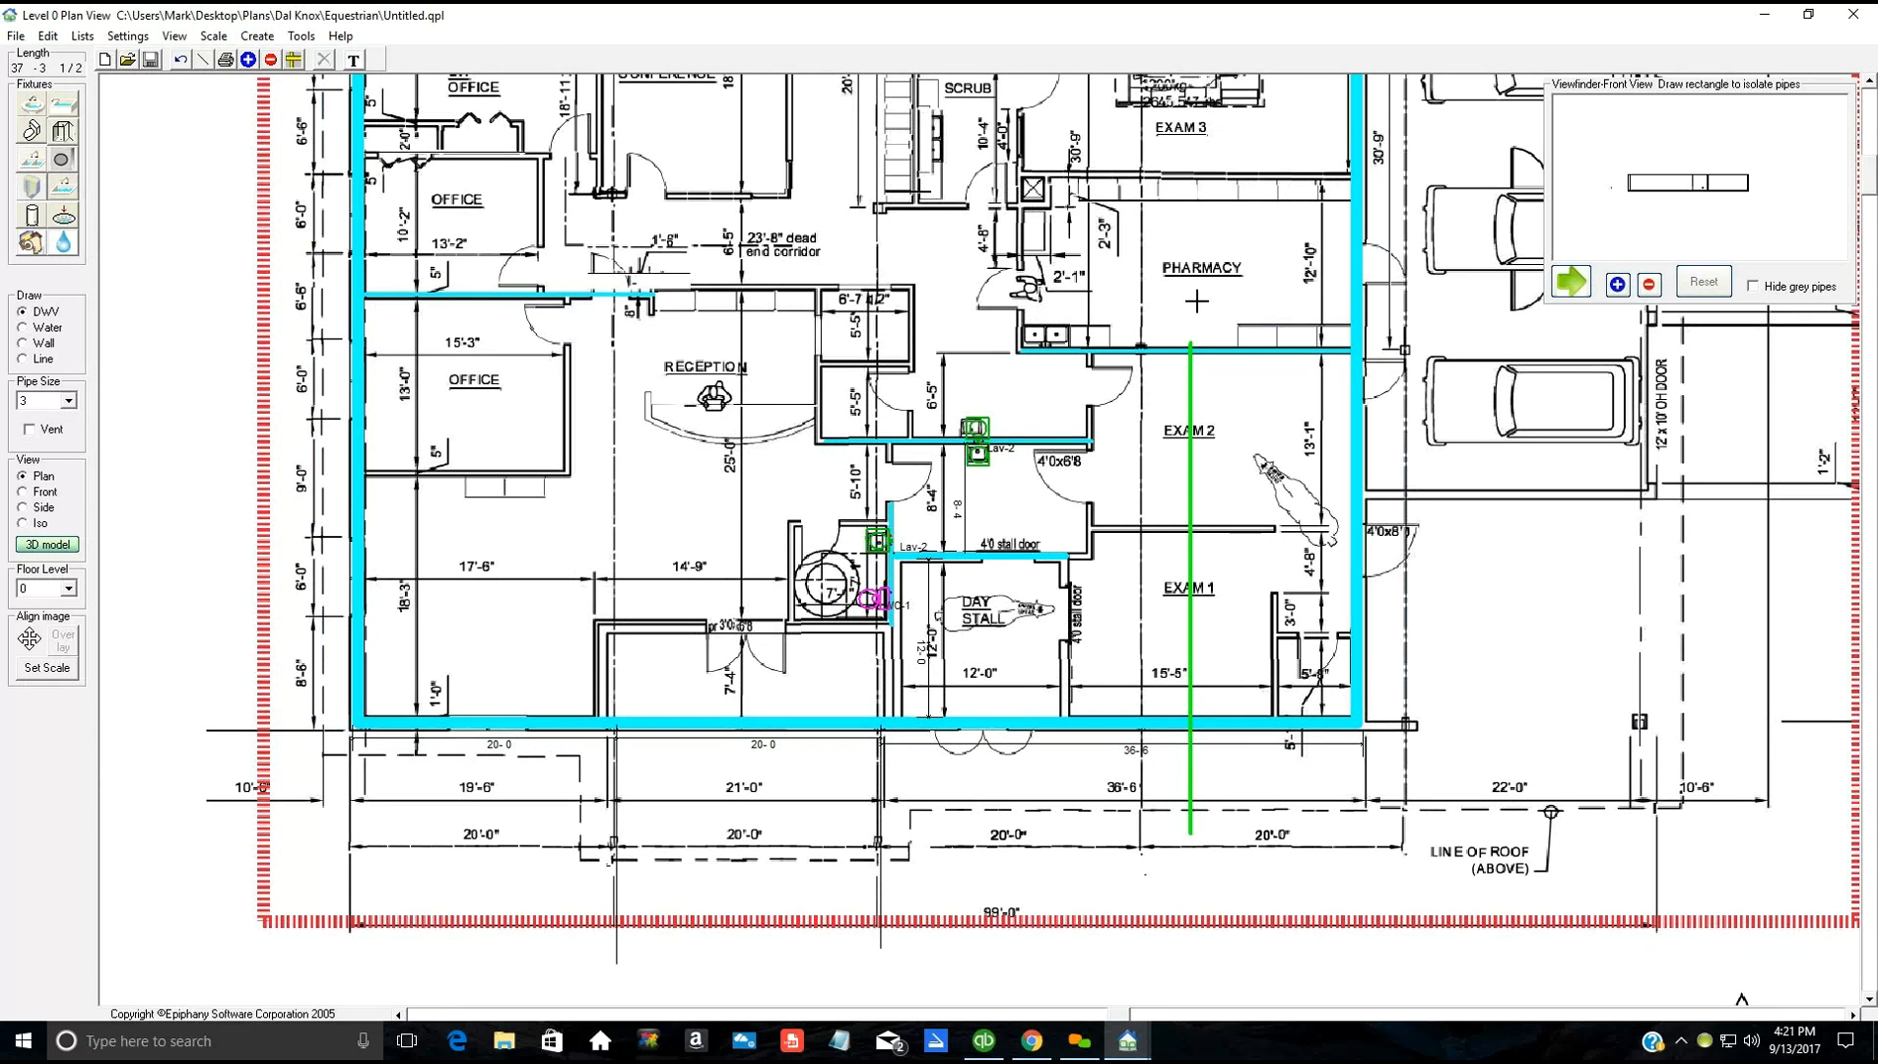
# Step: Extend the size 3 DWV main into the pharmacy, making it about 40'-4 3/4" long, with a vertical distance to floor of -24 inches
pyautogui.click(1192, 316)
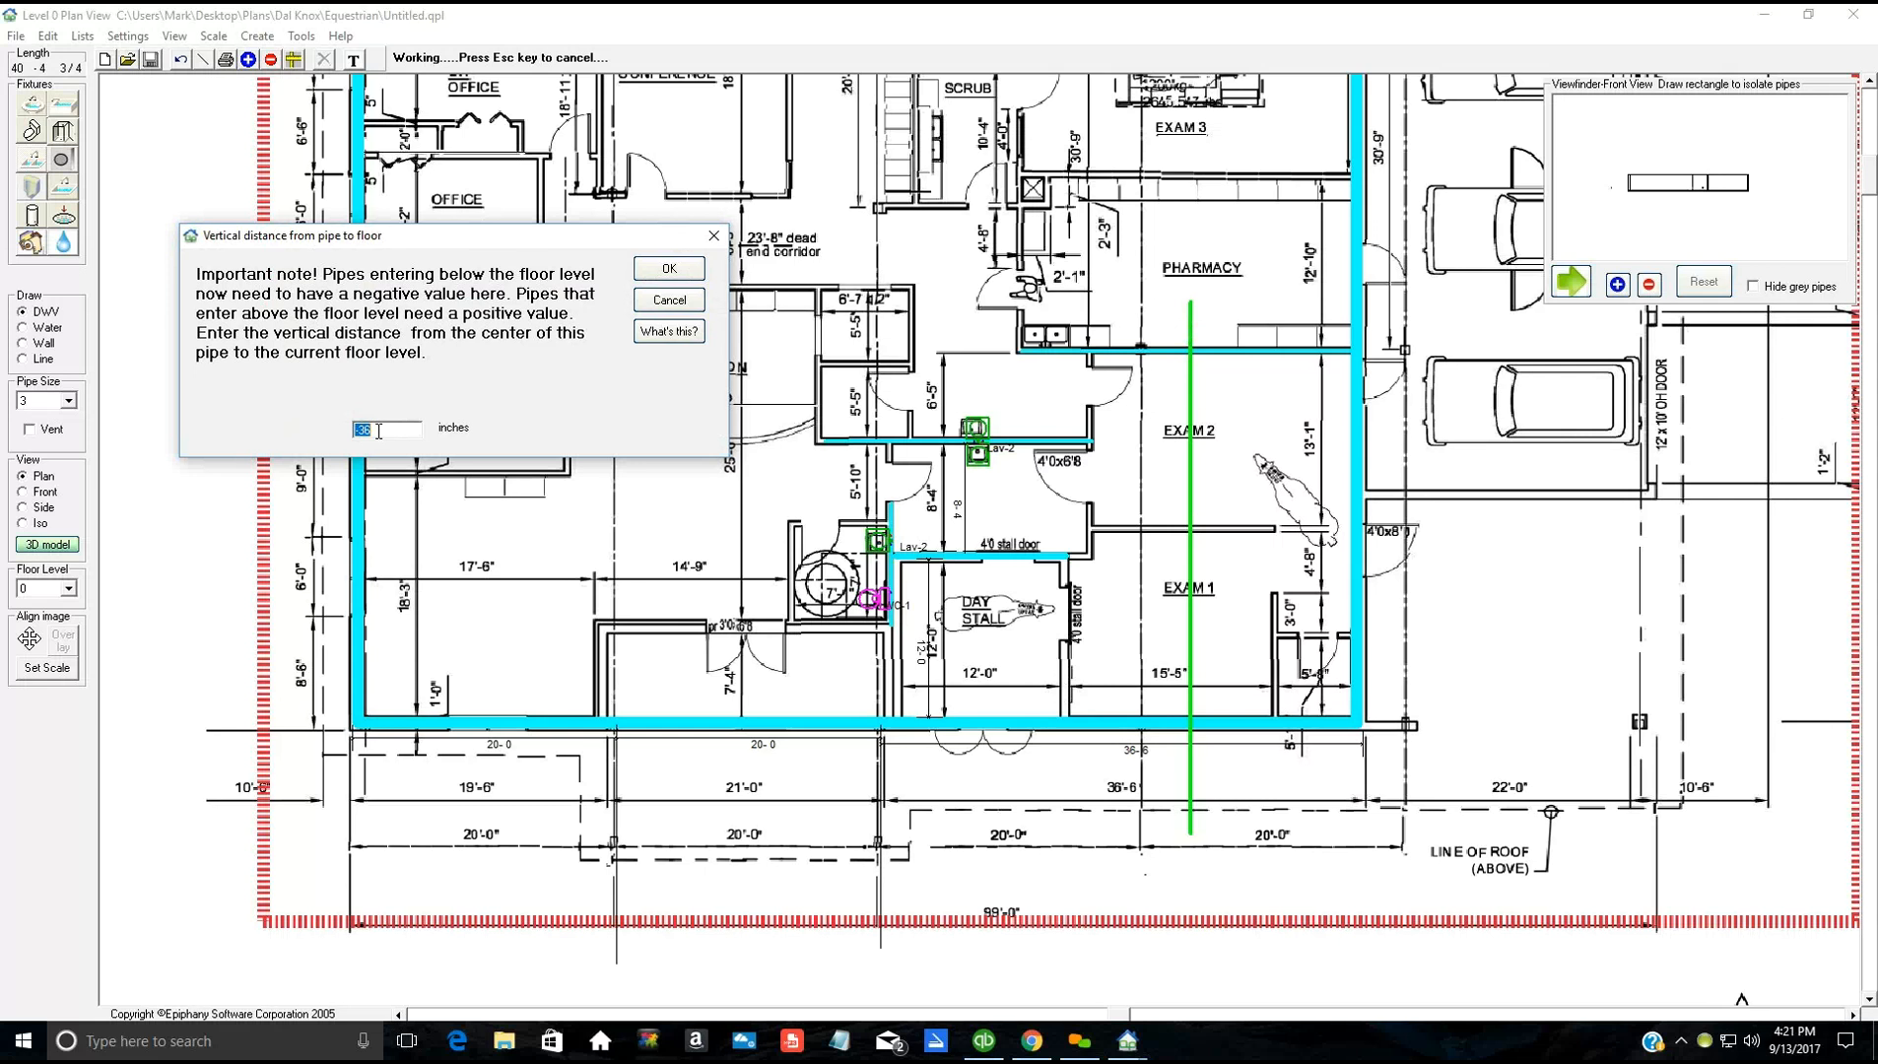
pyautogui.write('-24')
pyautogui.click(670, 270)
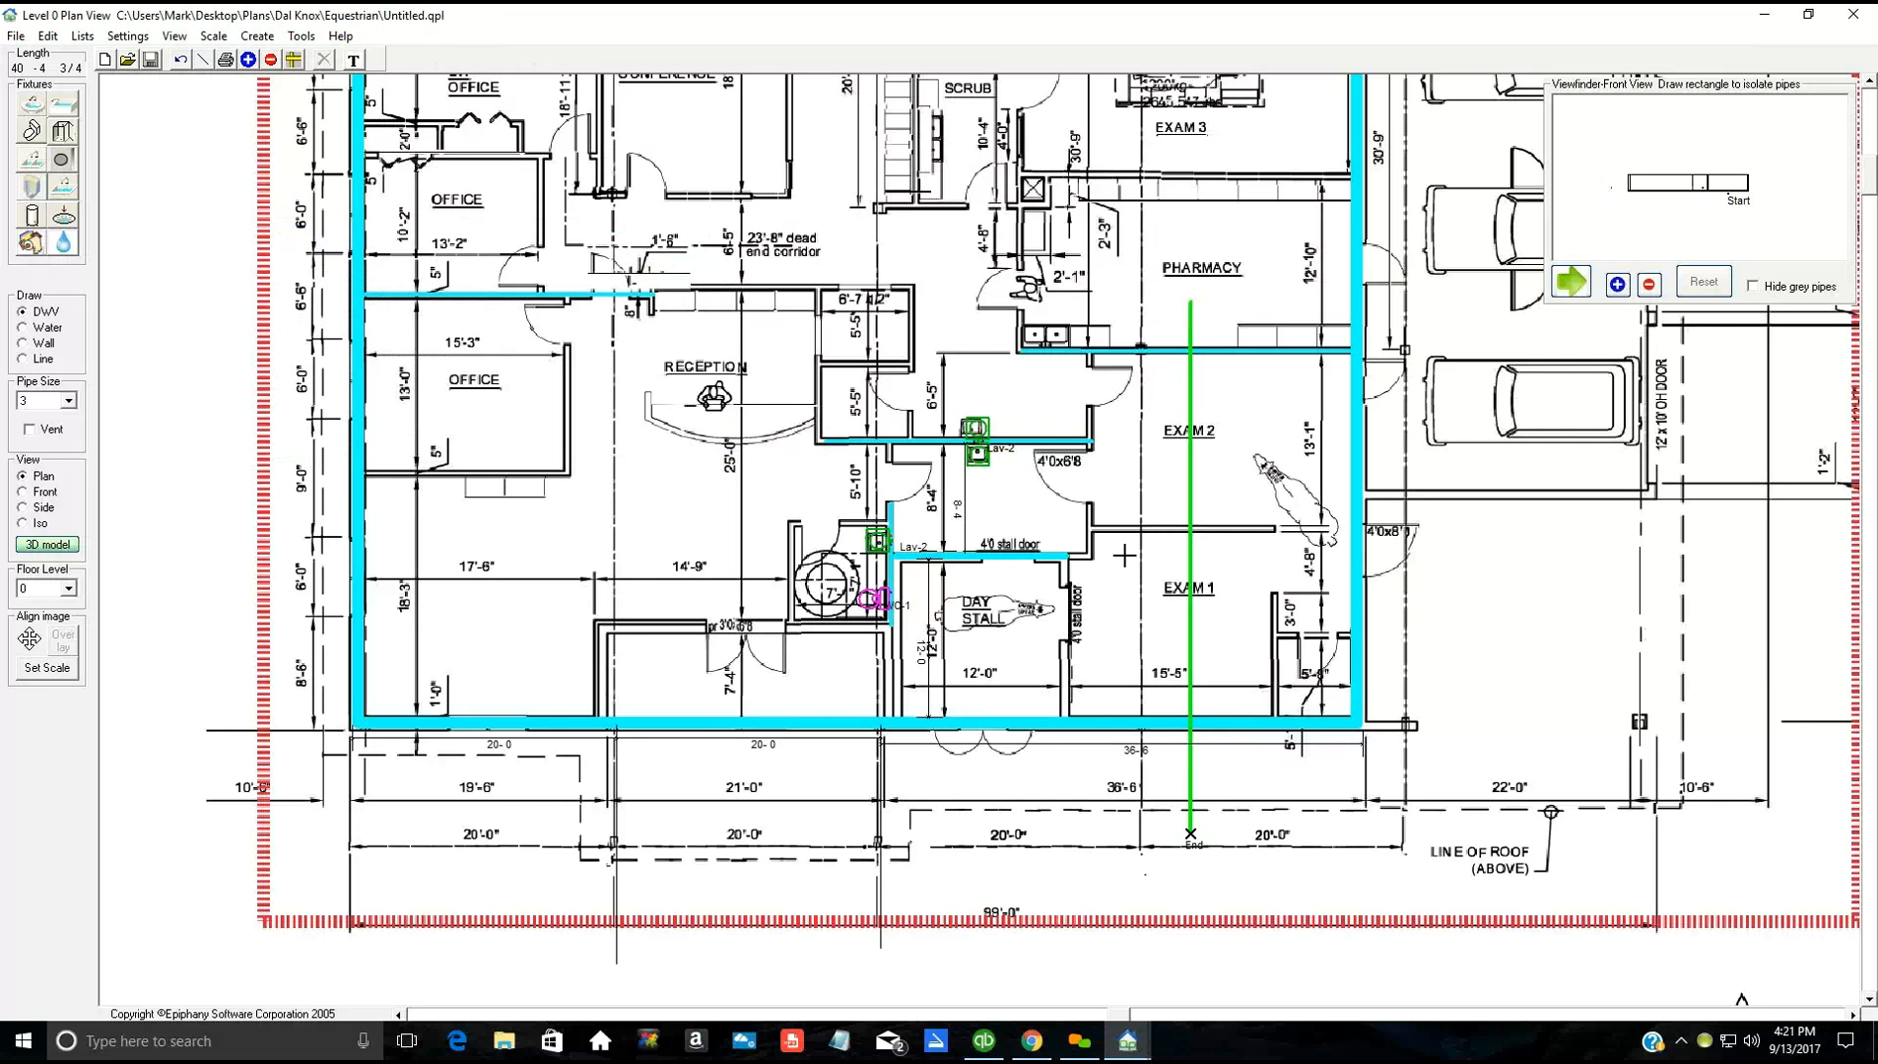
# Step: Run a size 3 DWV branch about 23'-10" long straight from the main in Exam 1 to toilet WC-1, and check it in front view
pyautogui.click(1190, 558)
pyautogui.click(873, 598)
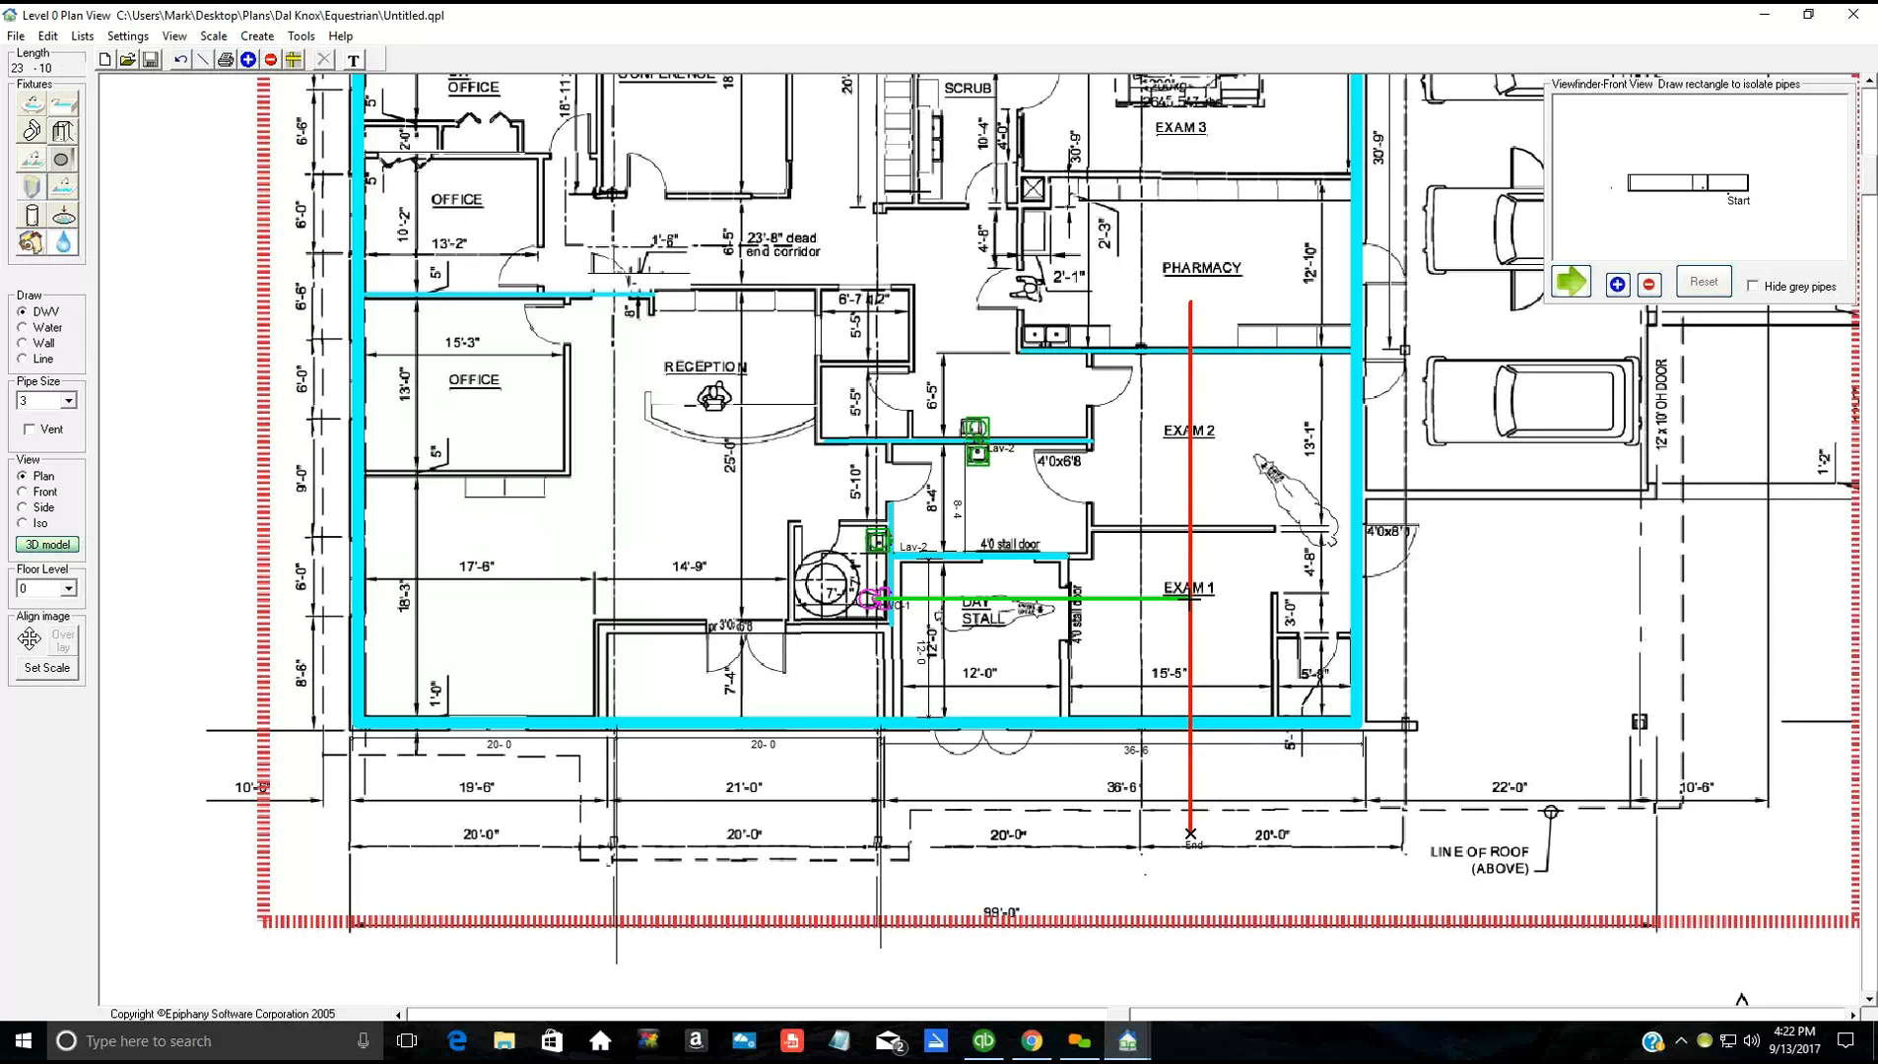
pyautogui.click(1189, 598)
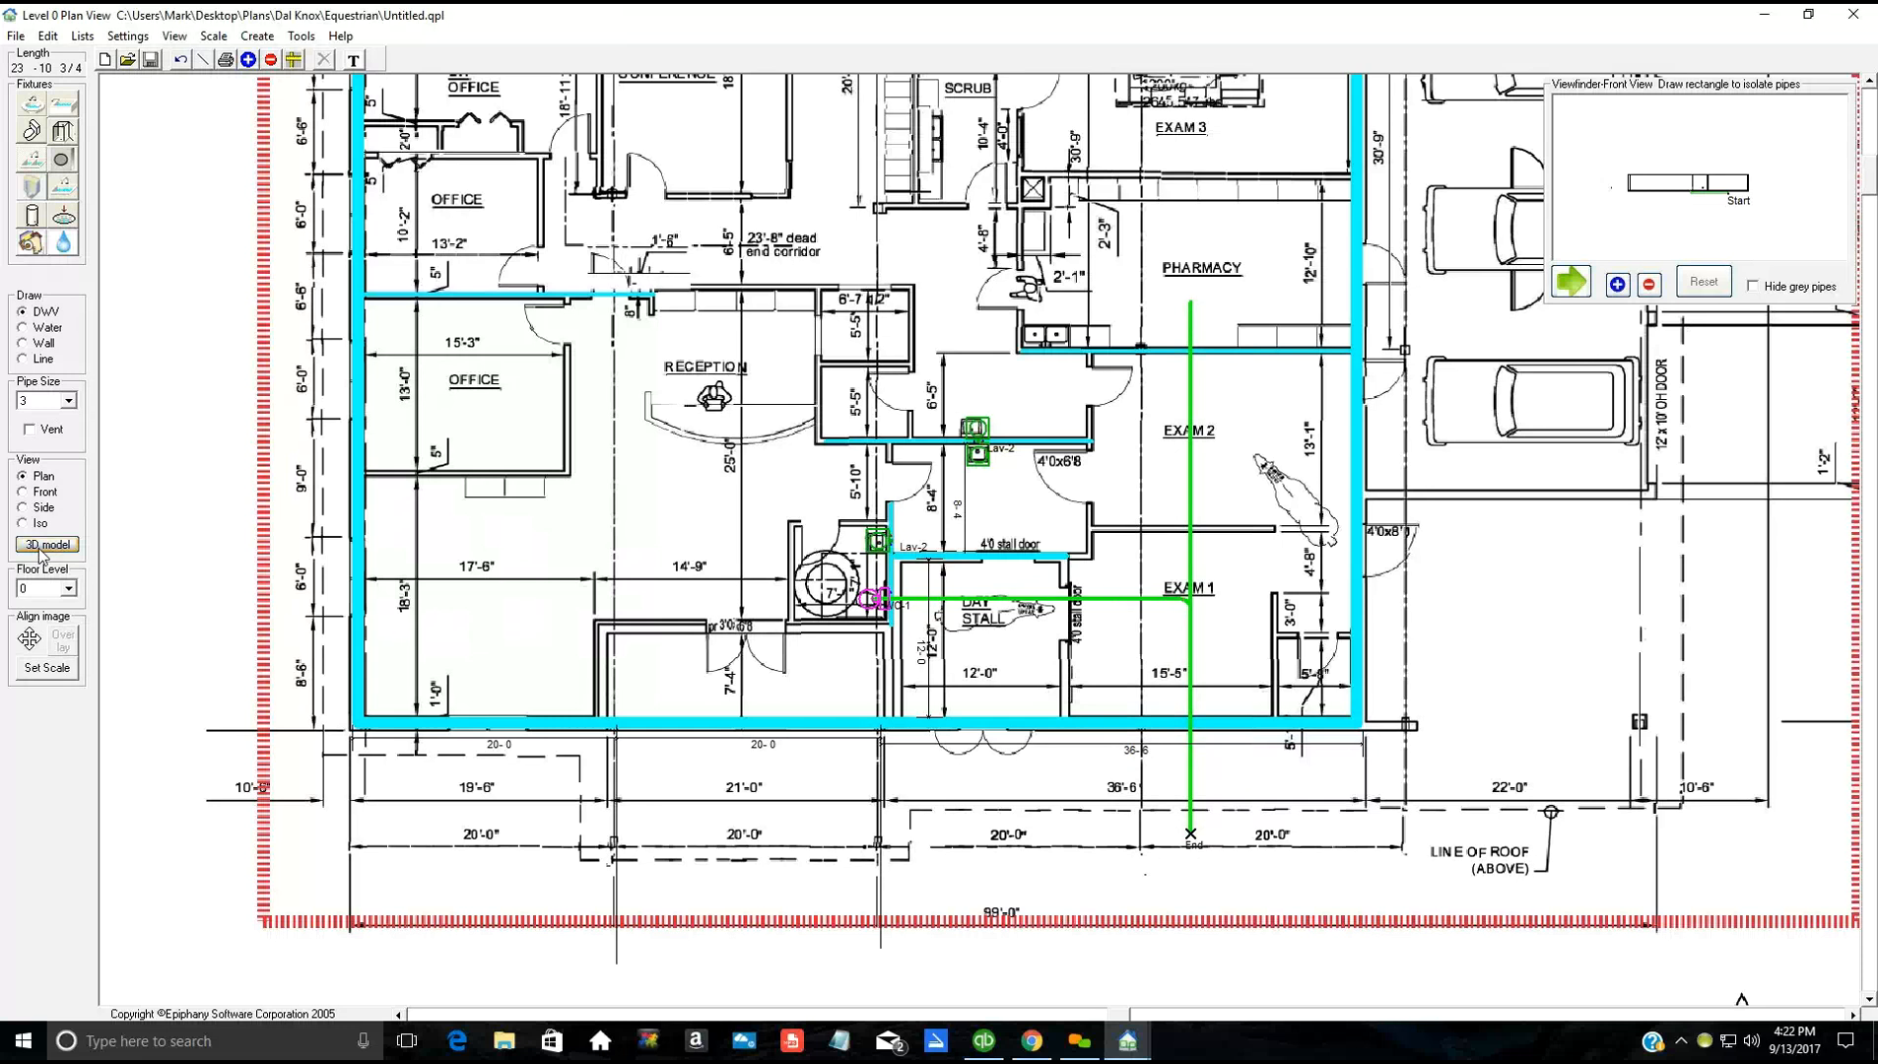
pyautogui.click(21, 492)
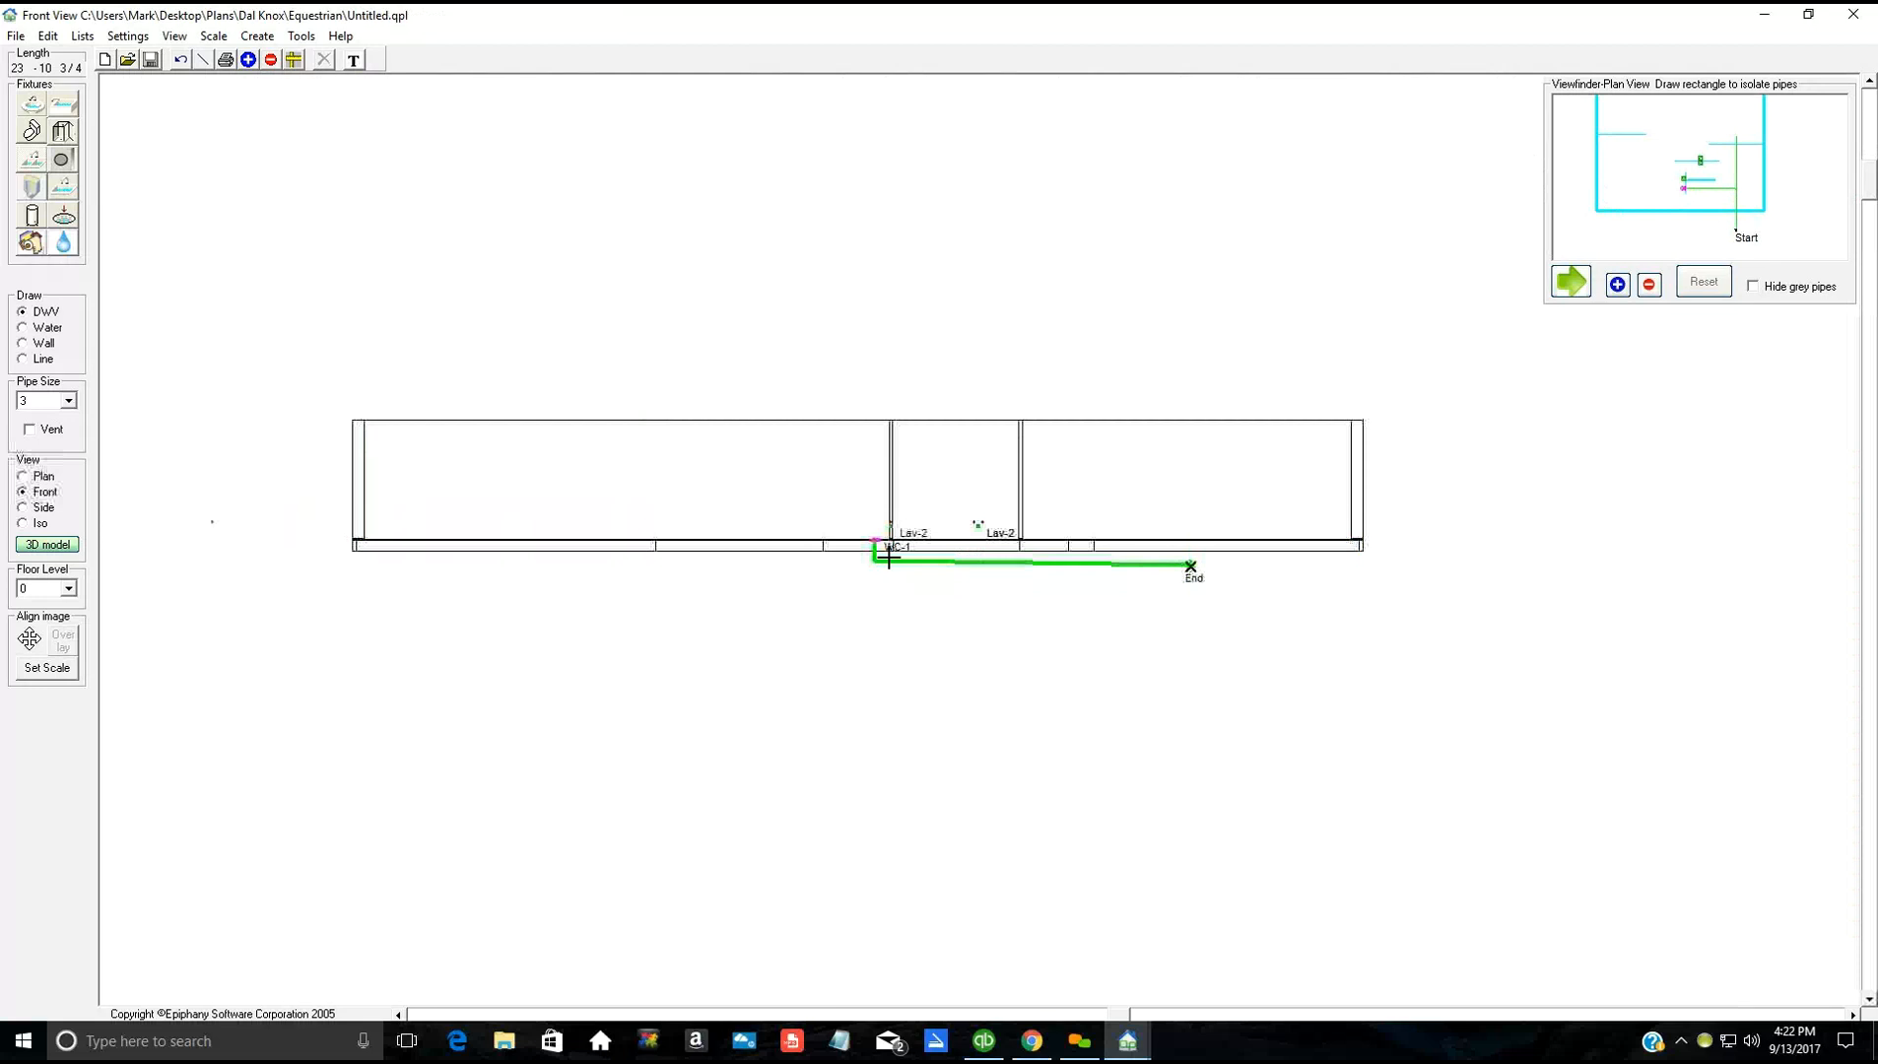
pyautogui.click(41, 478)
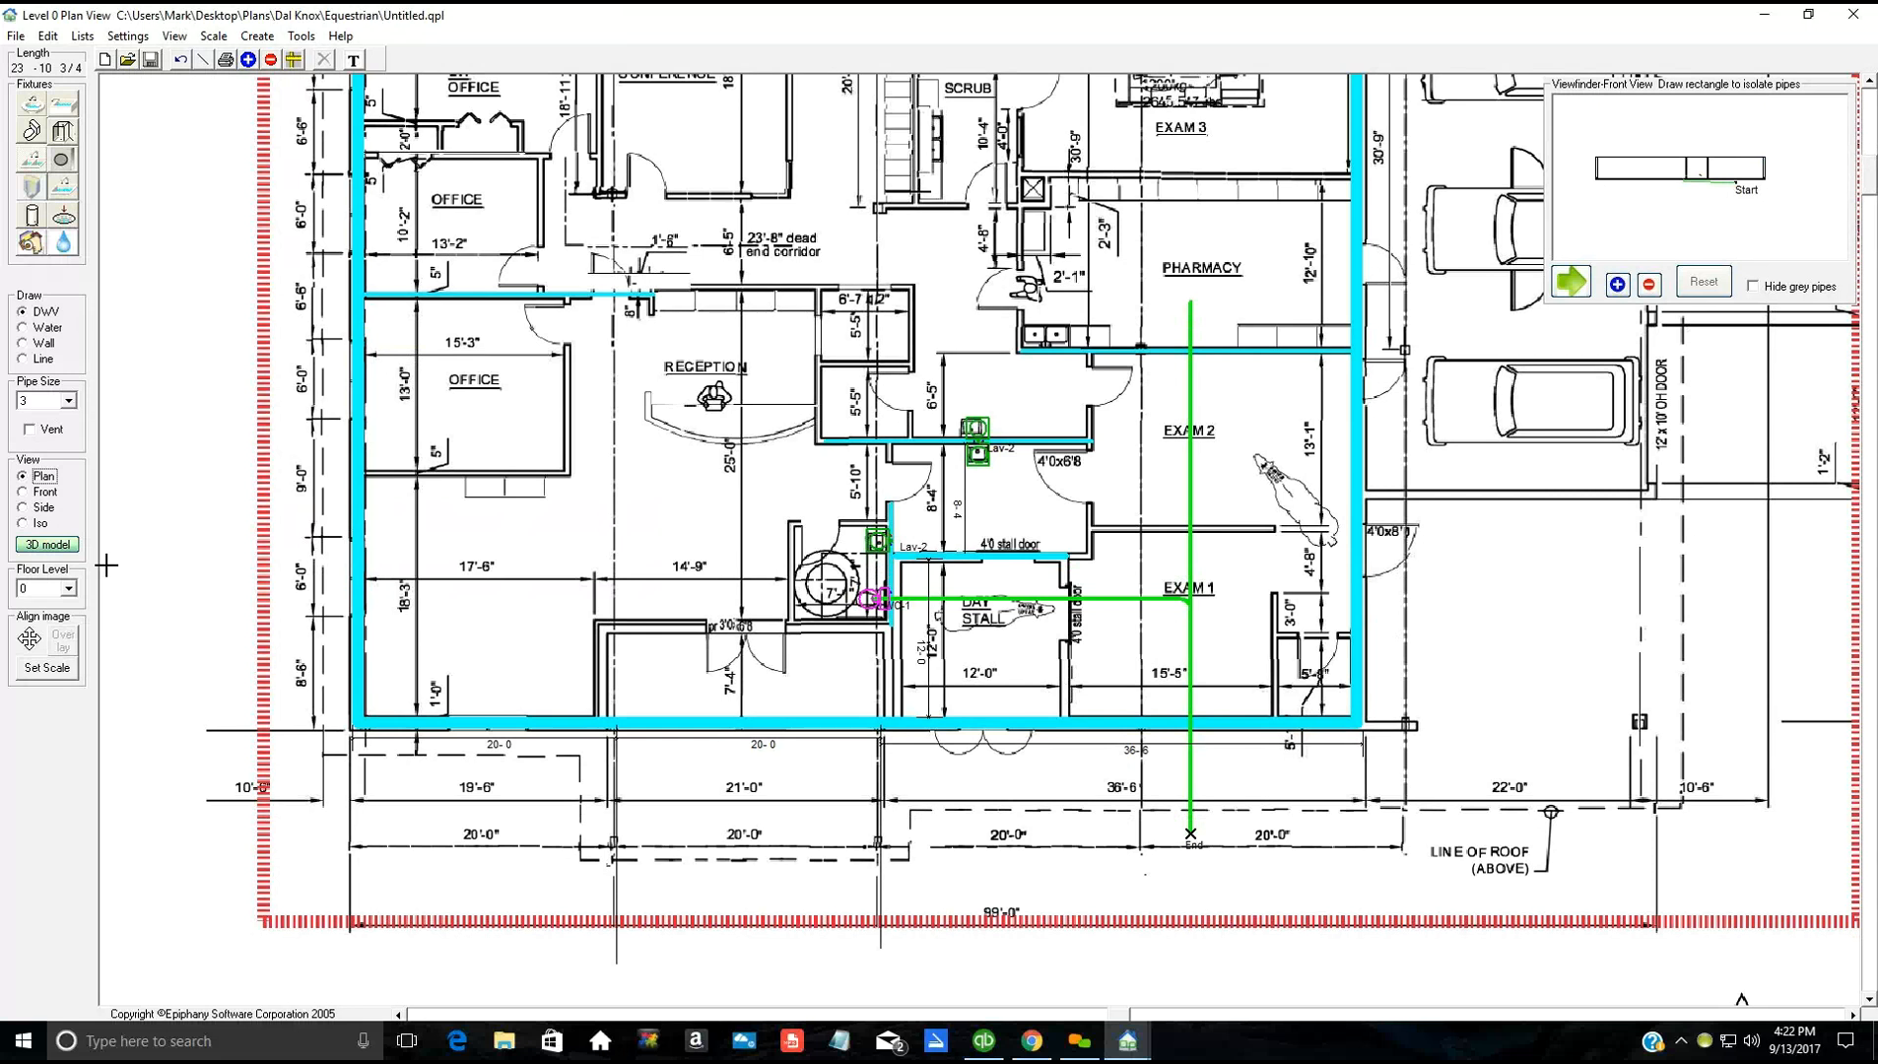
# Step: In side view, add a vertical drop about 4'-9" at the main's outer end and a horizontal run about 9'-4" from its foot
pyautogui.click(1189, 832)
pyautogui.click(46, 509)
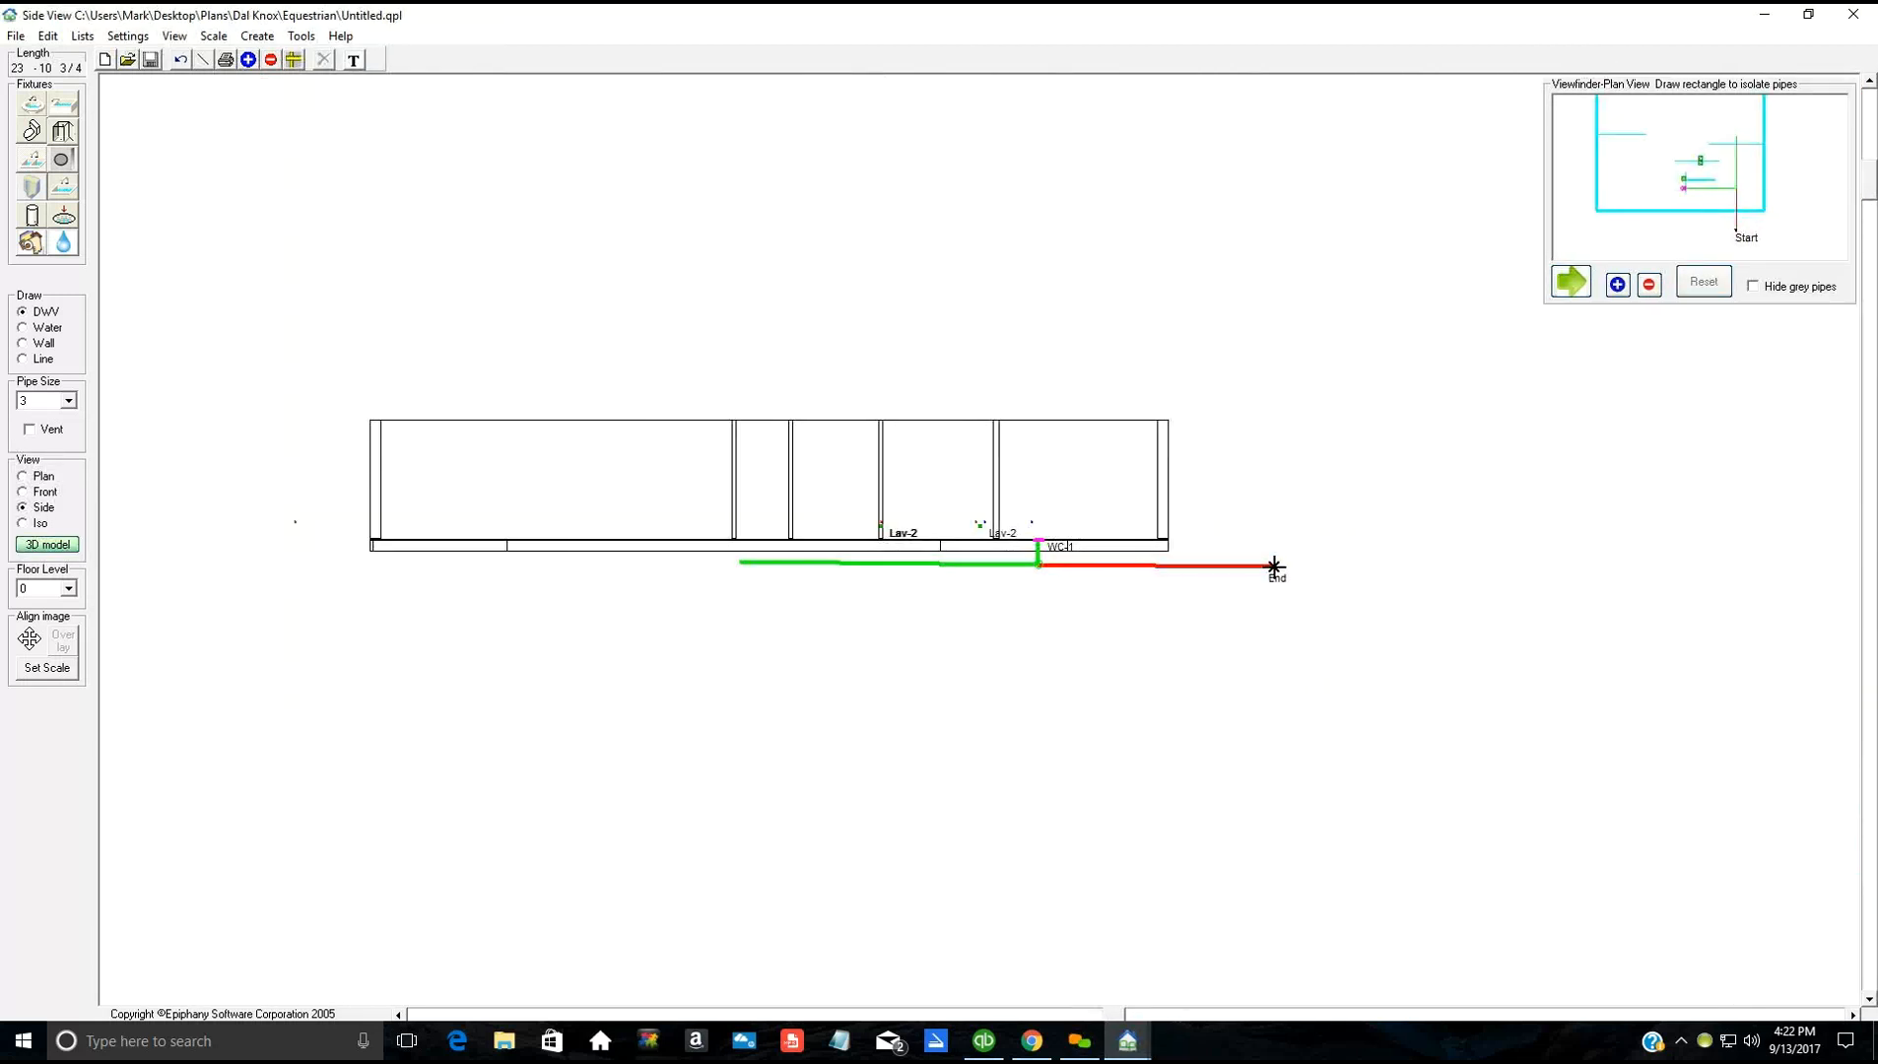
pyautogui.moveTo(1274, 567); pyautogui.dragTo(1282, 628)
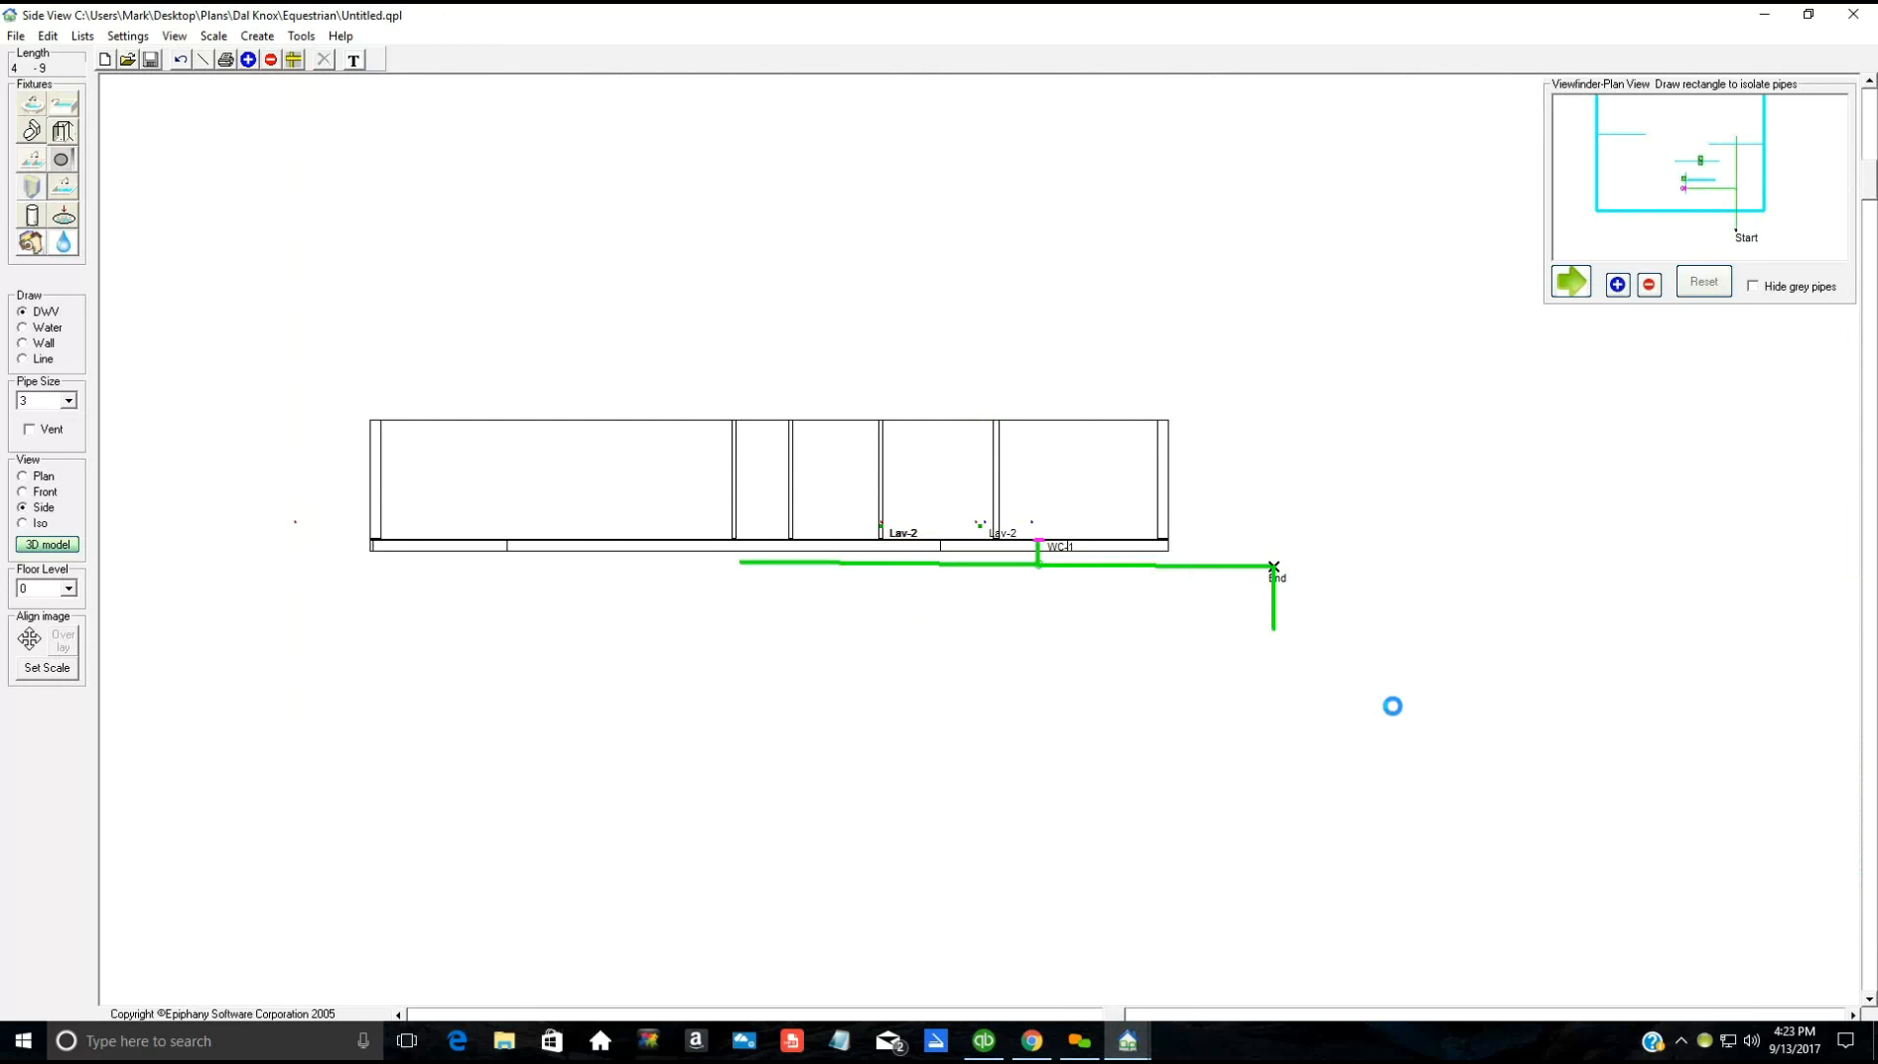
pyautogui.click(1284, 631)
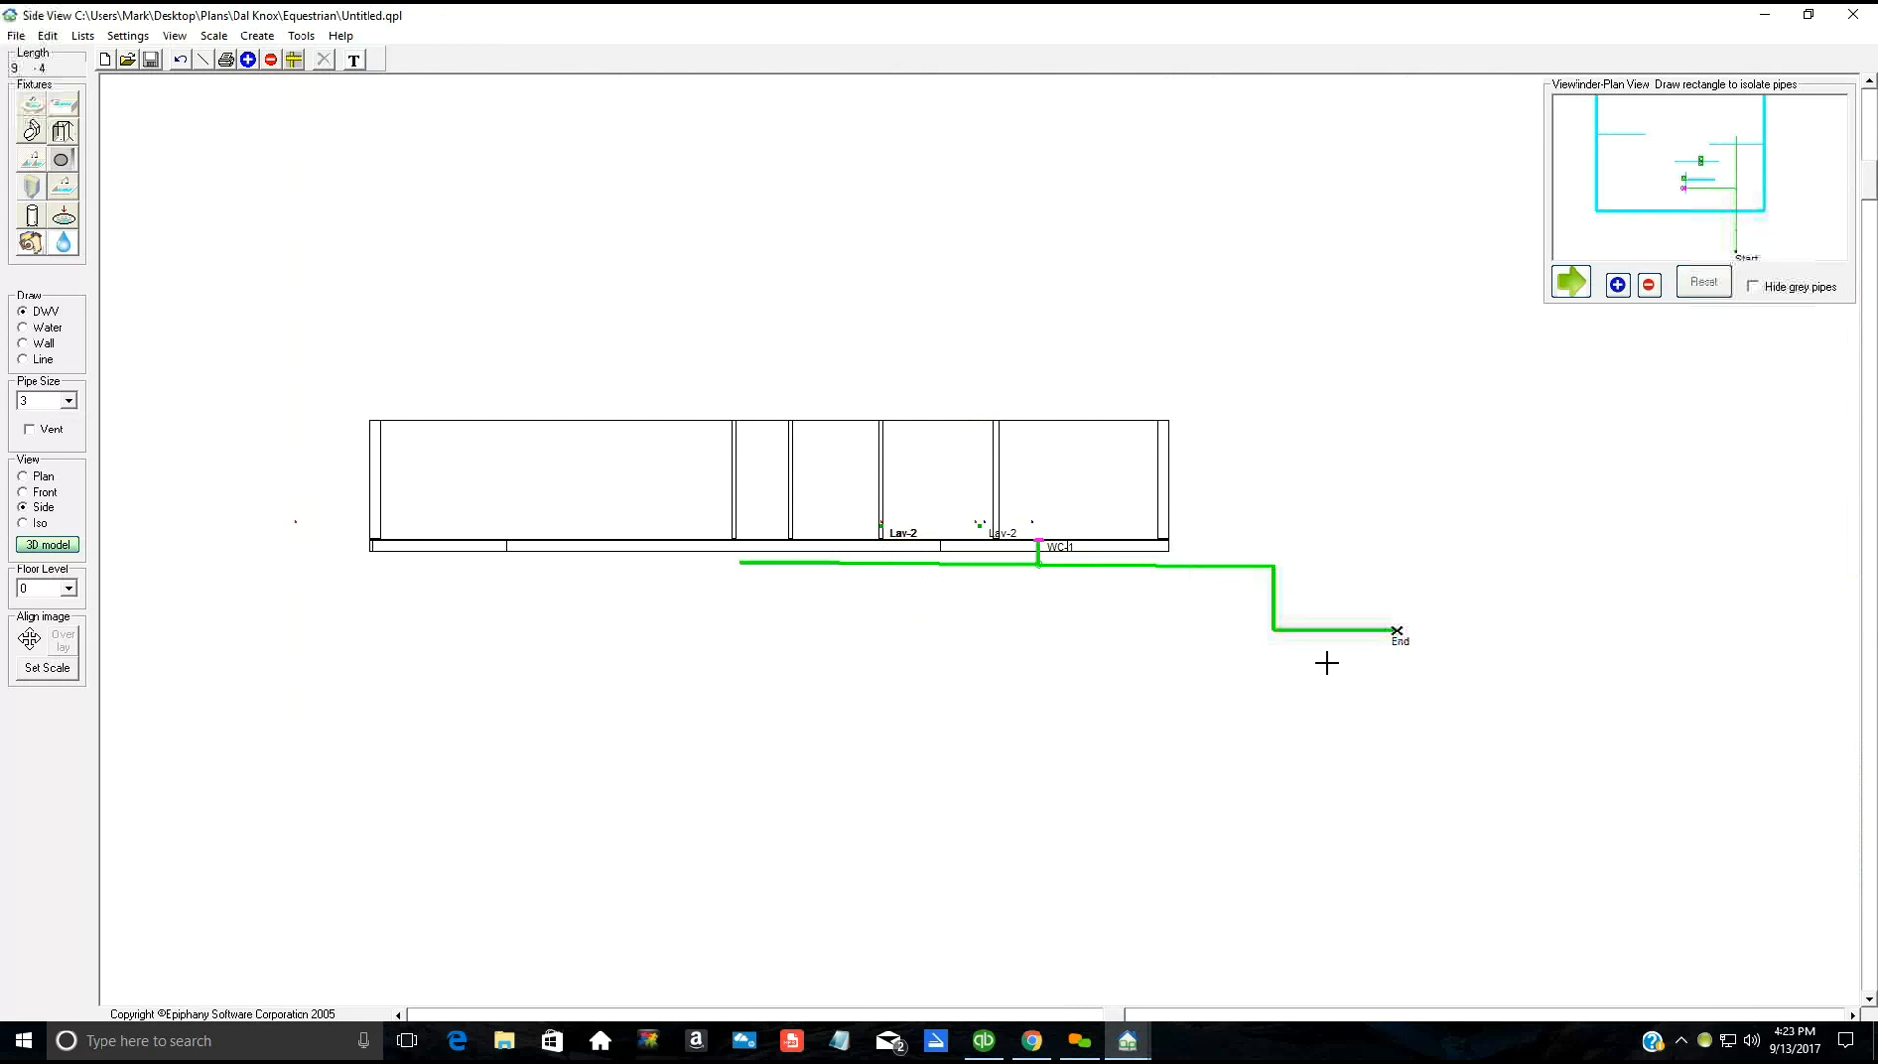
# Step: Delete the horizontal run and the vertical drop at the main's outer end
pyautogui.click(1276, 592)
pyautogui.click(1341, 630)
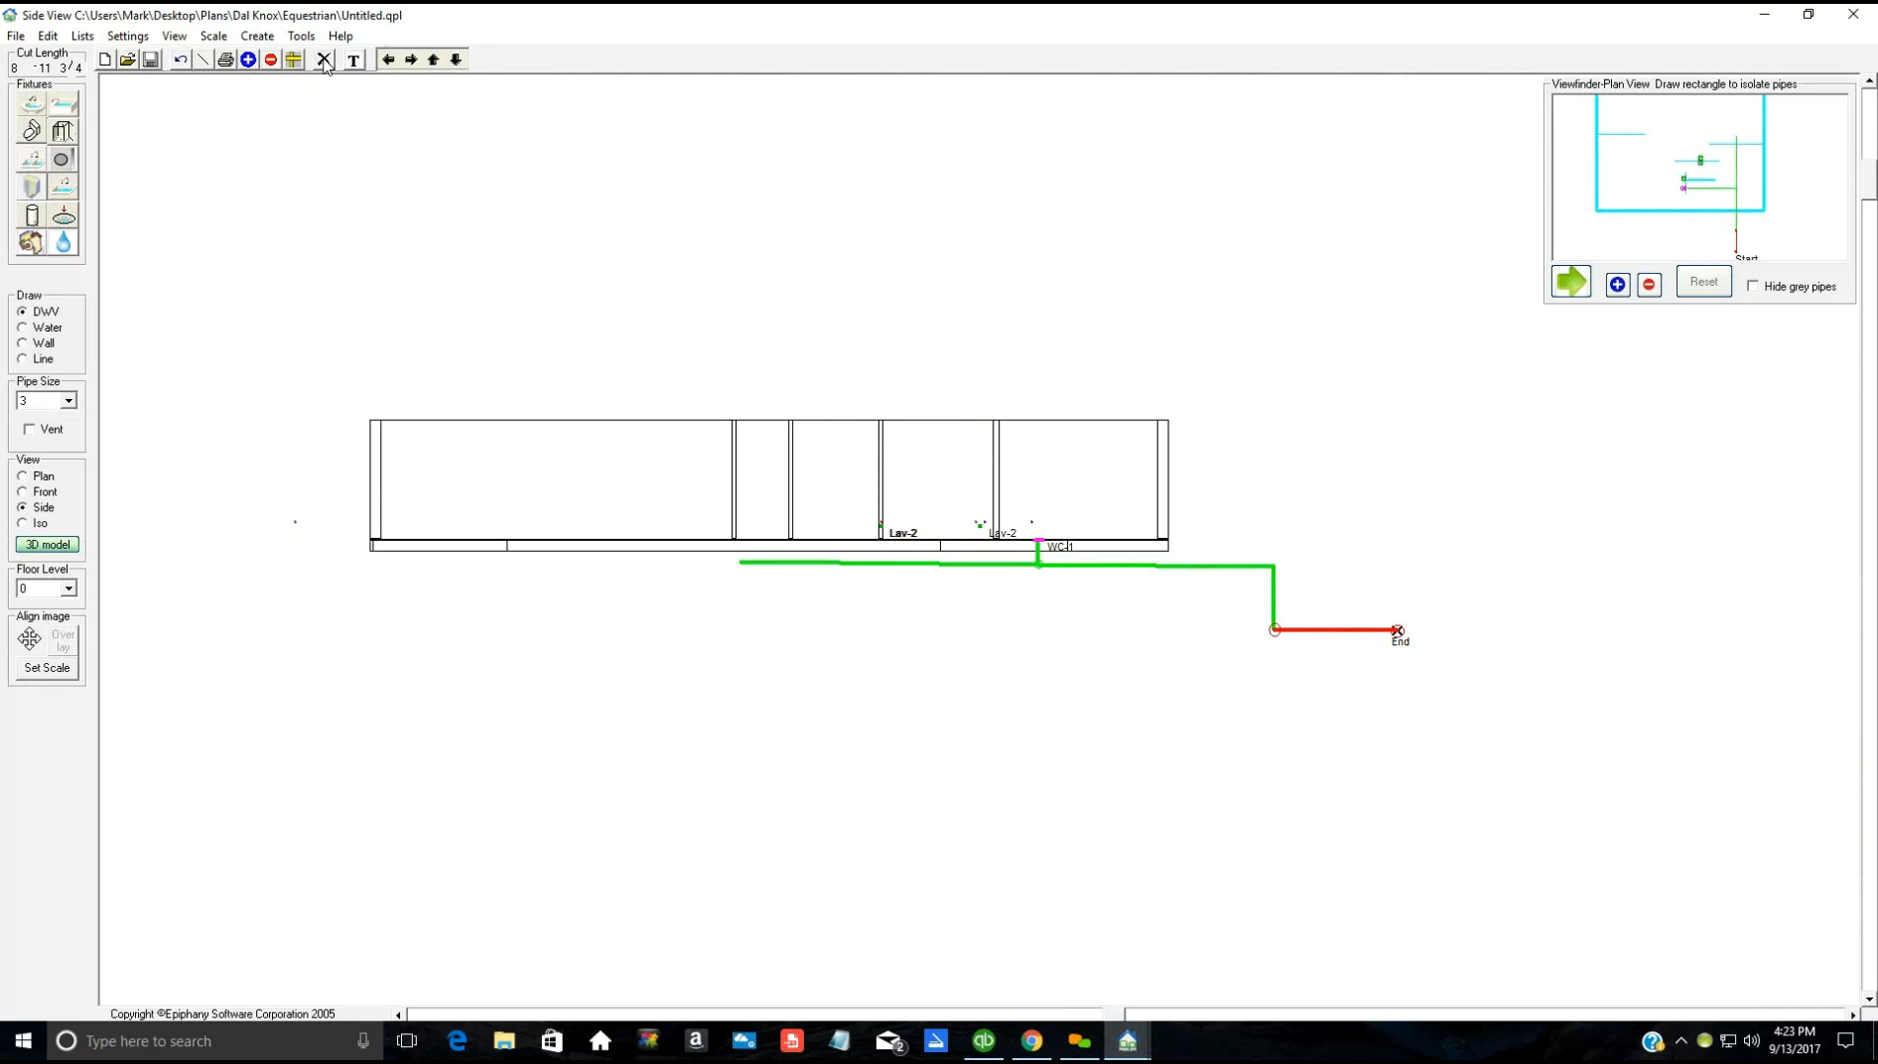
pyautogui.click(325, 60)
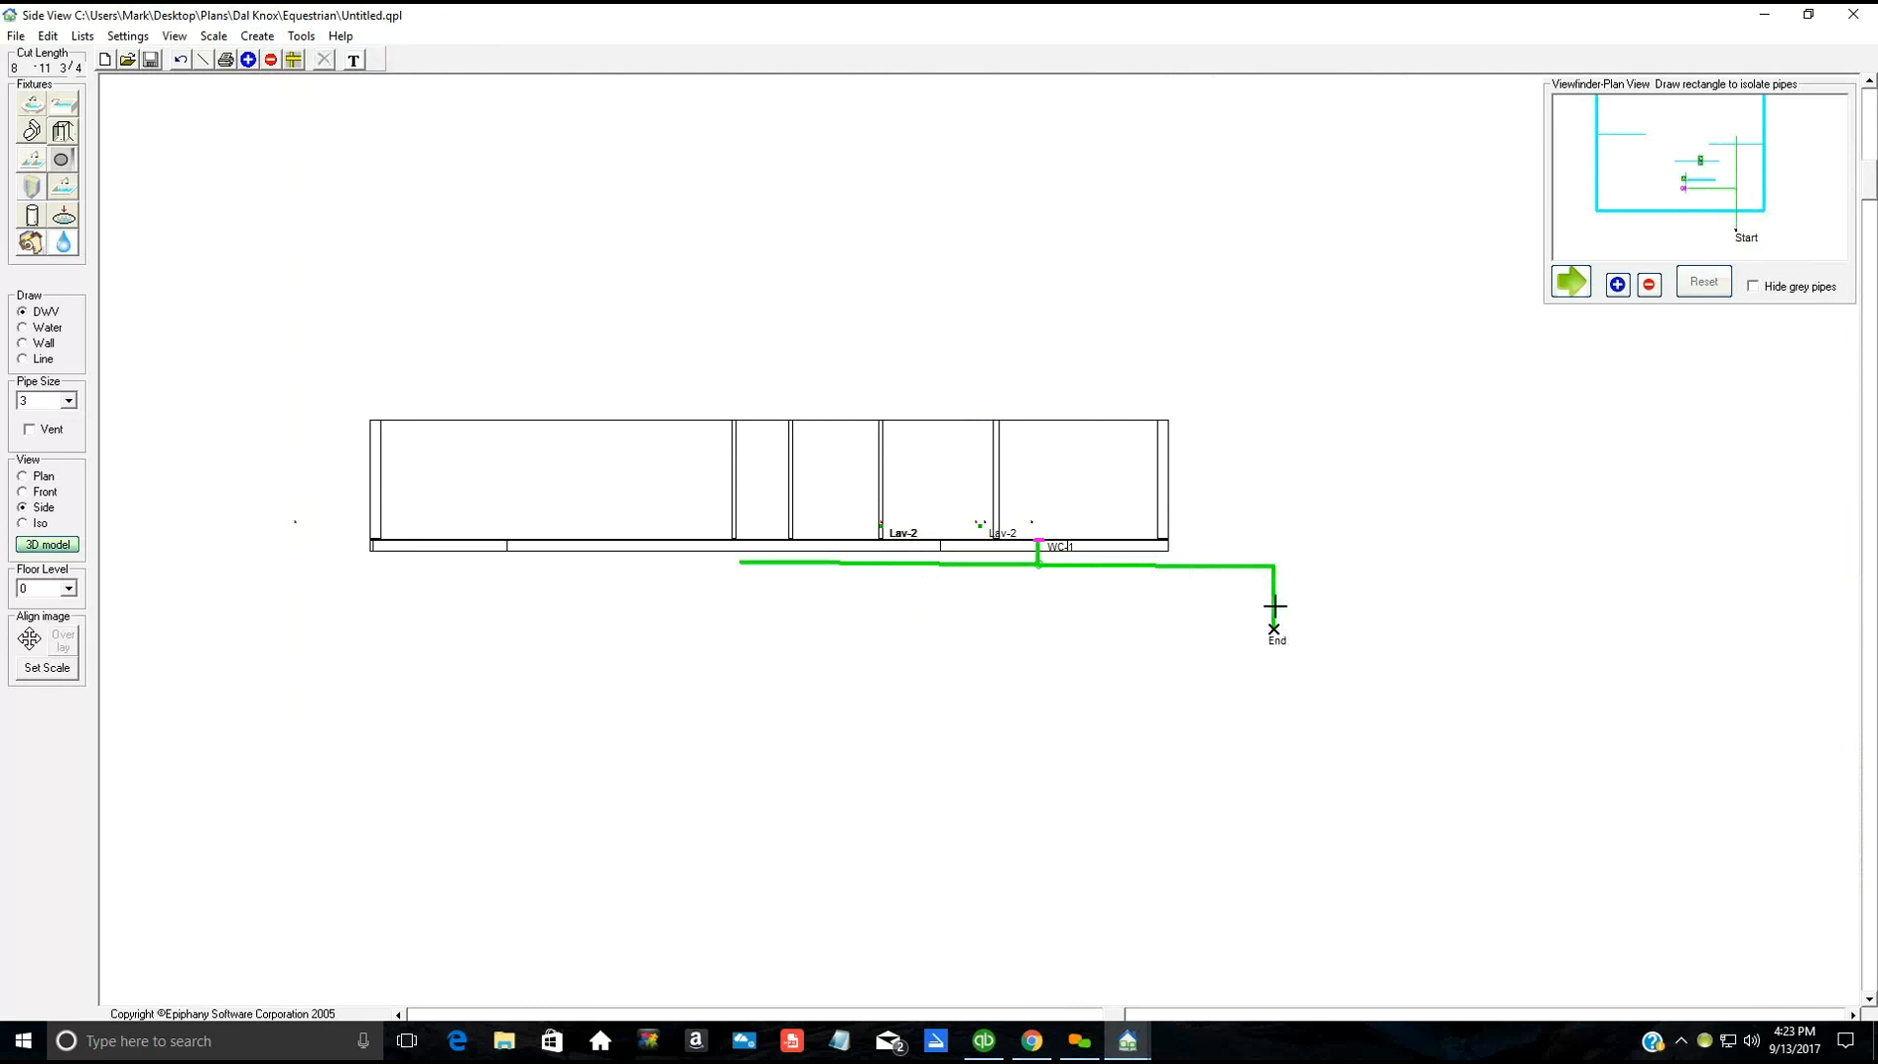
pyautogui.click(1275, 605)
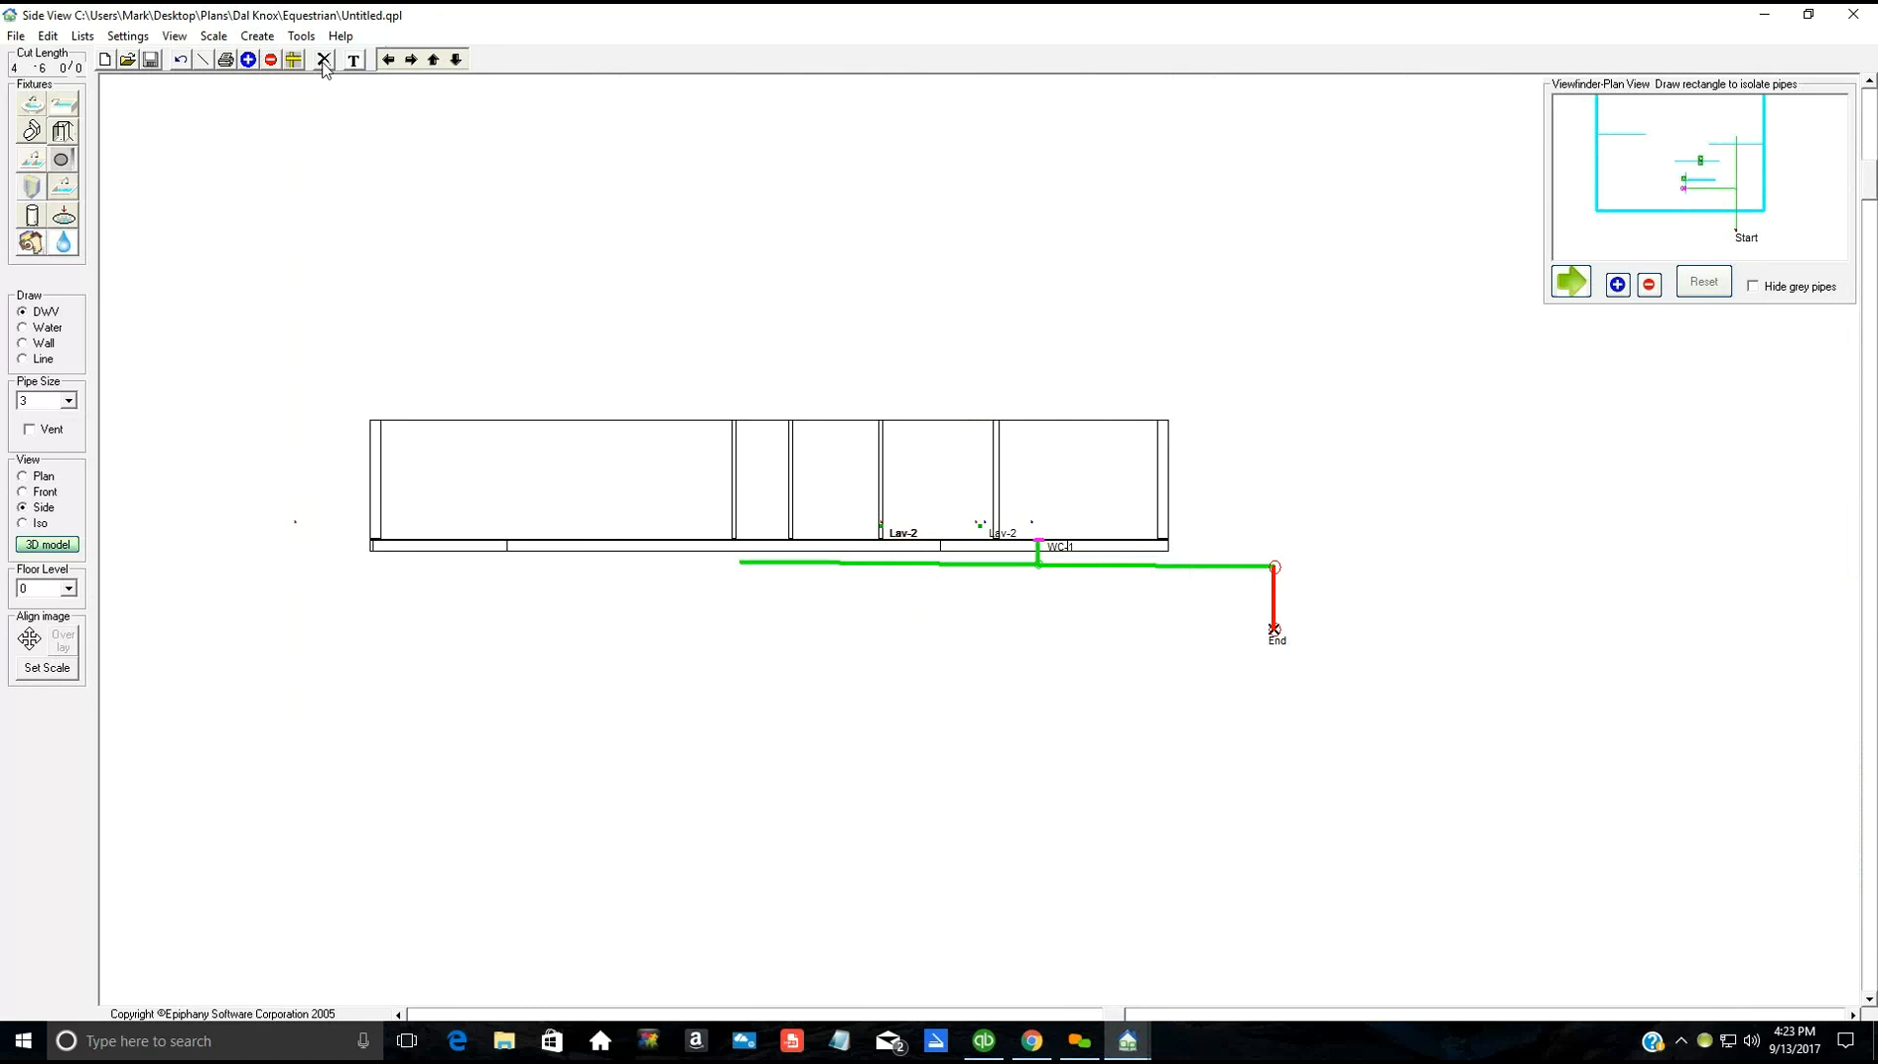
pyautogui.click(325, 61)
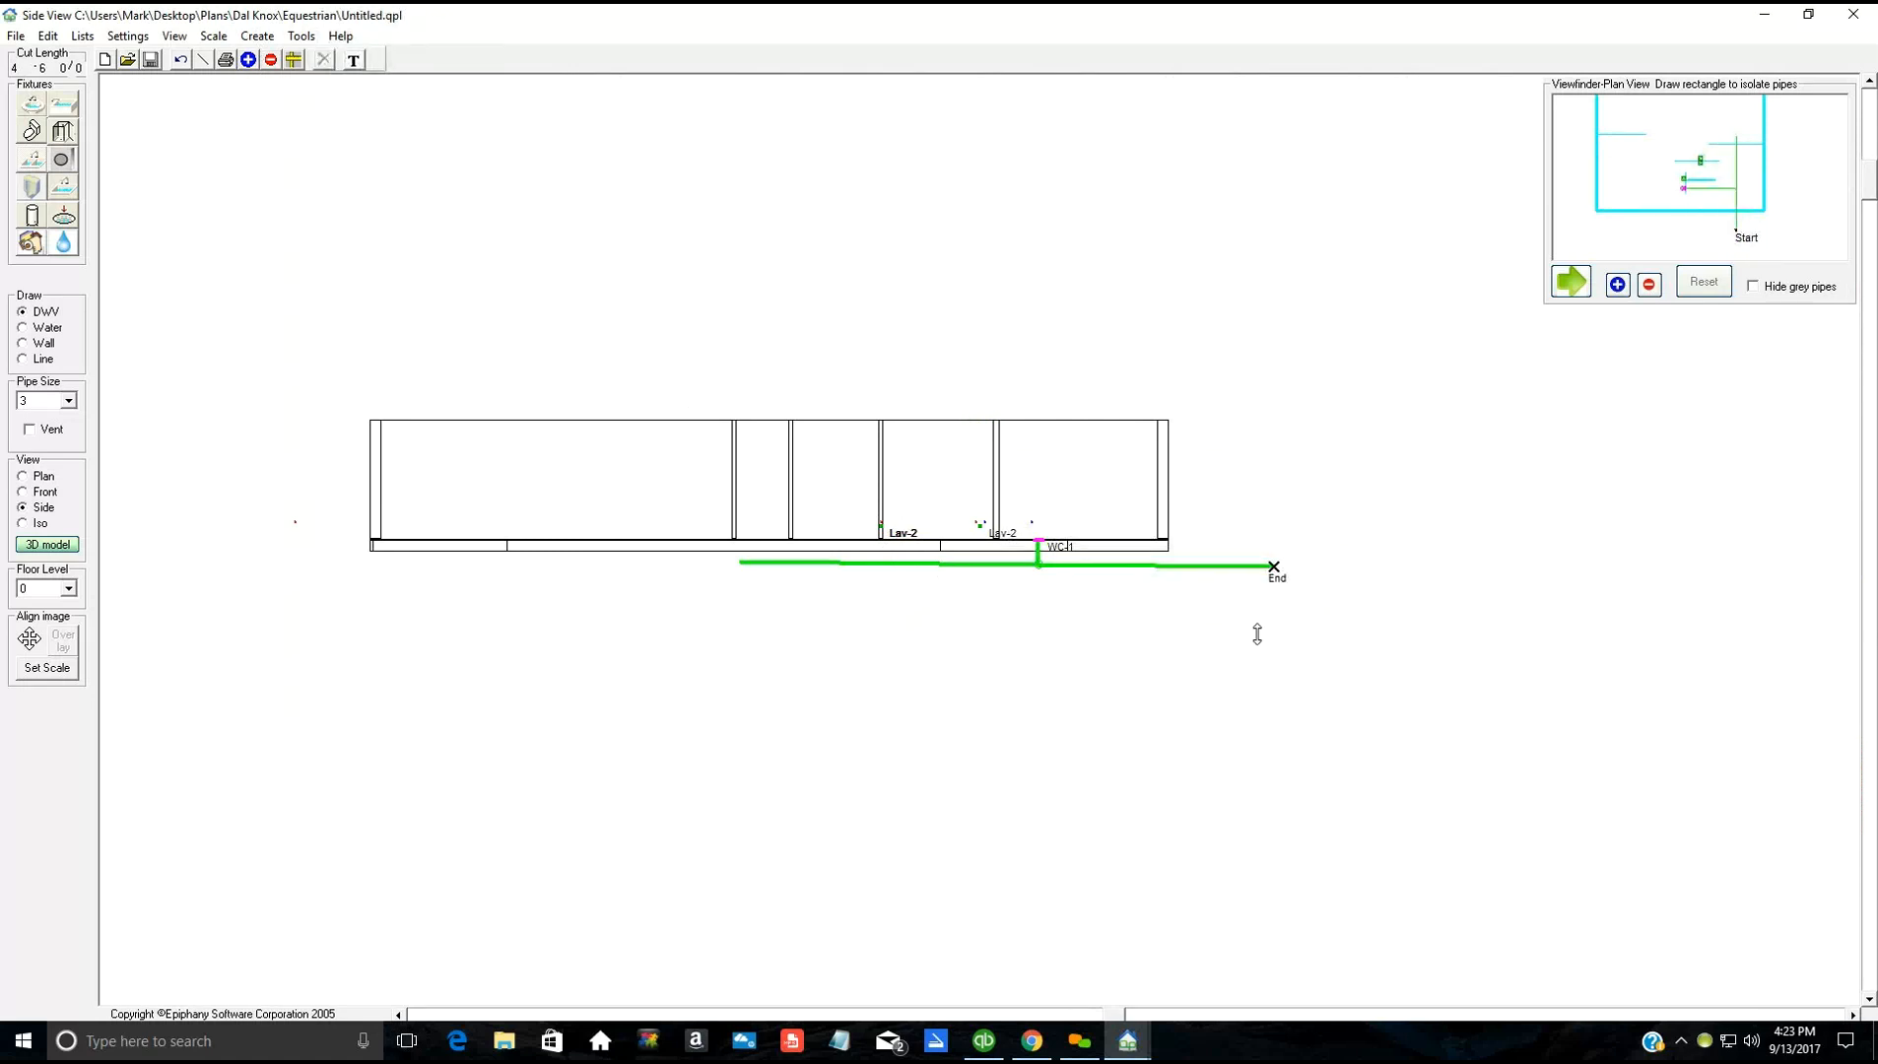
# Step: Draw a floor-level reference line about 13'-7" long extending past the building's end wall, and dimension the vertical distance from it to the main
pyautogui.scroll(1, 1257, 634)
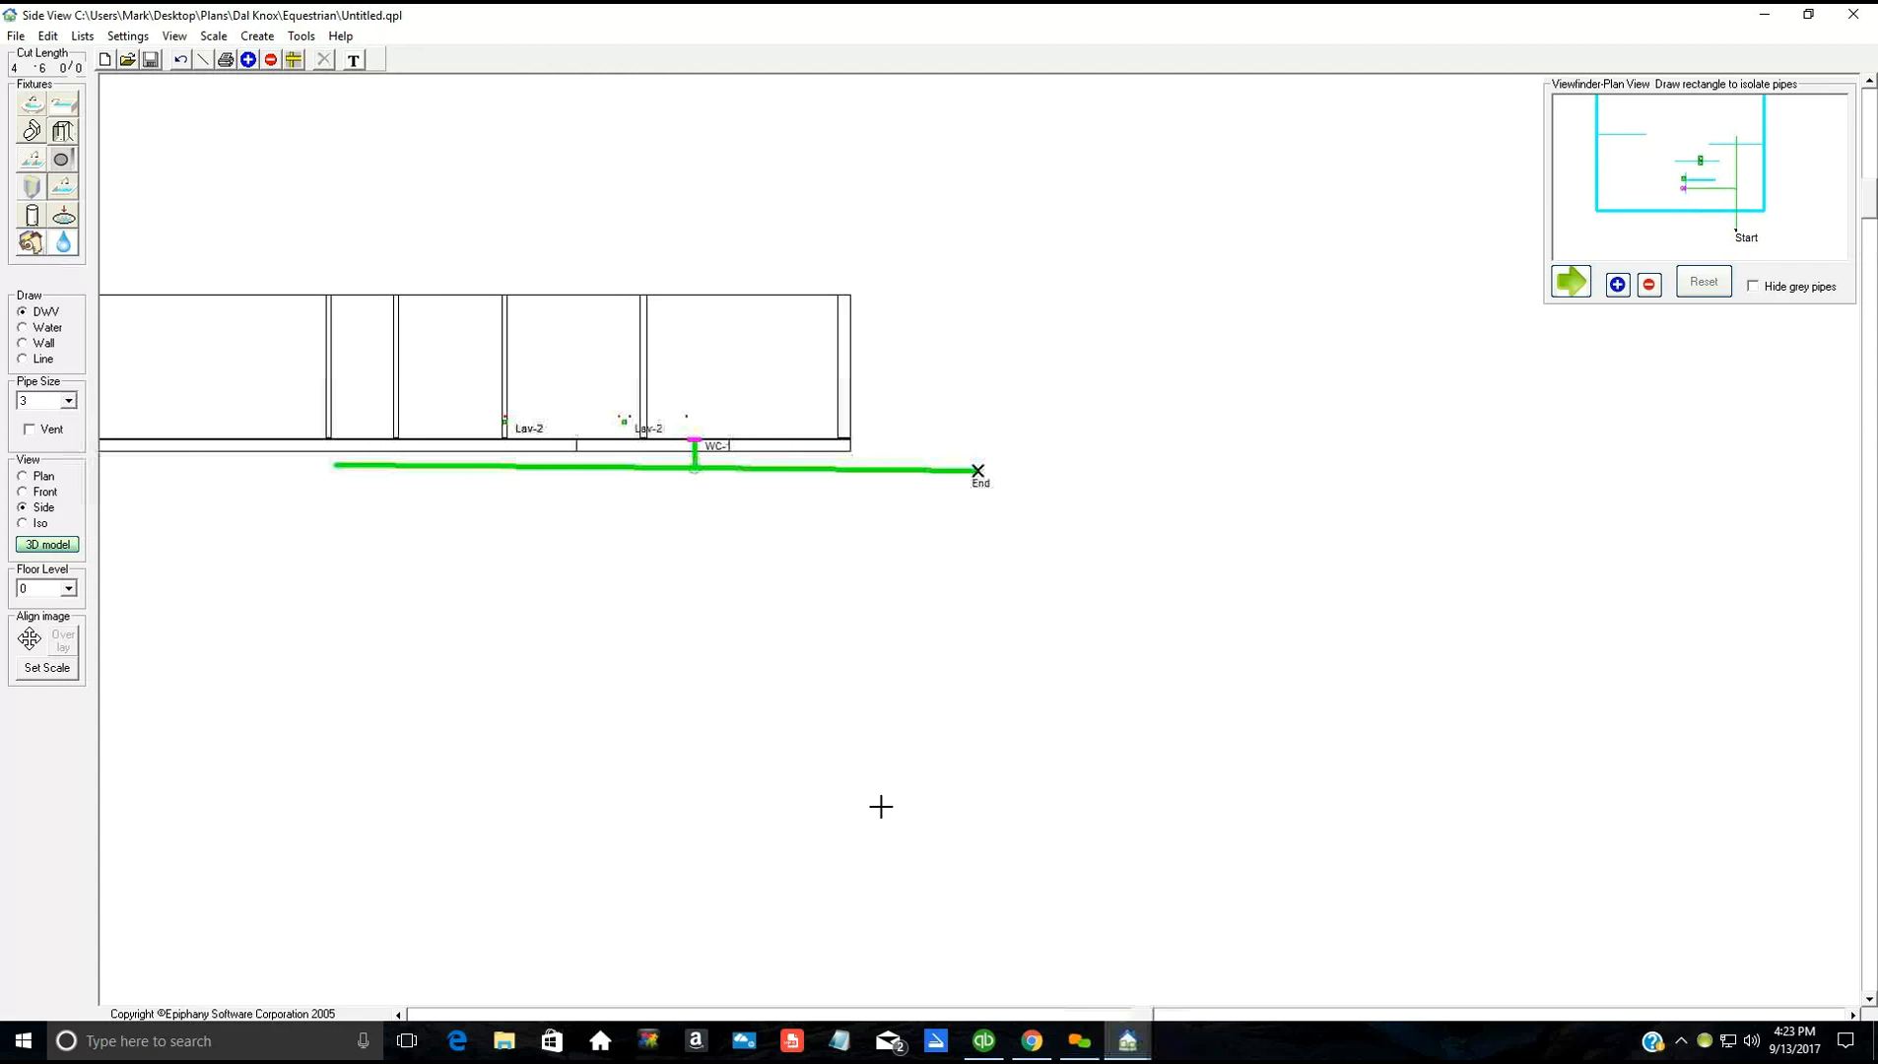
pyautogui.scroll(2, 591, 662)
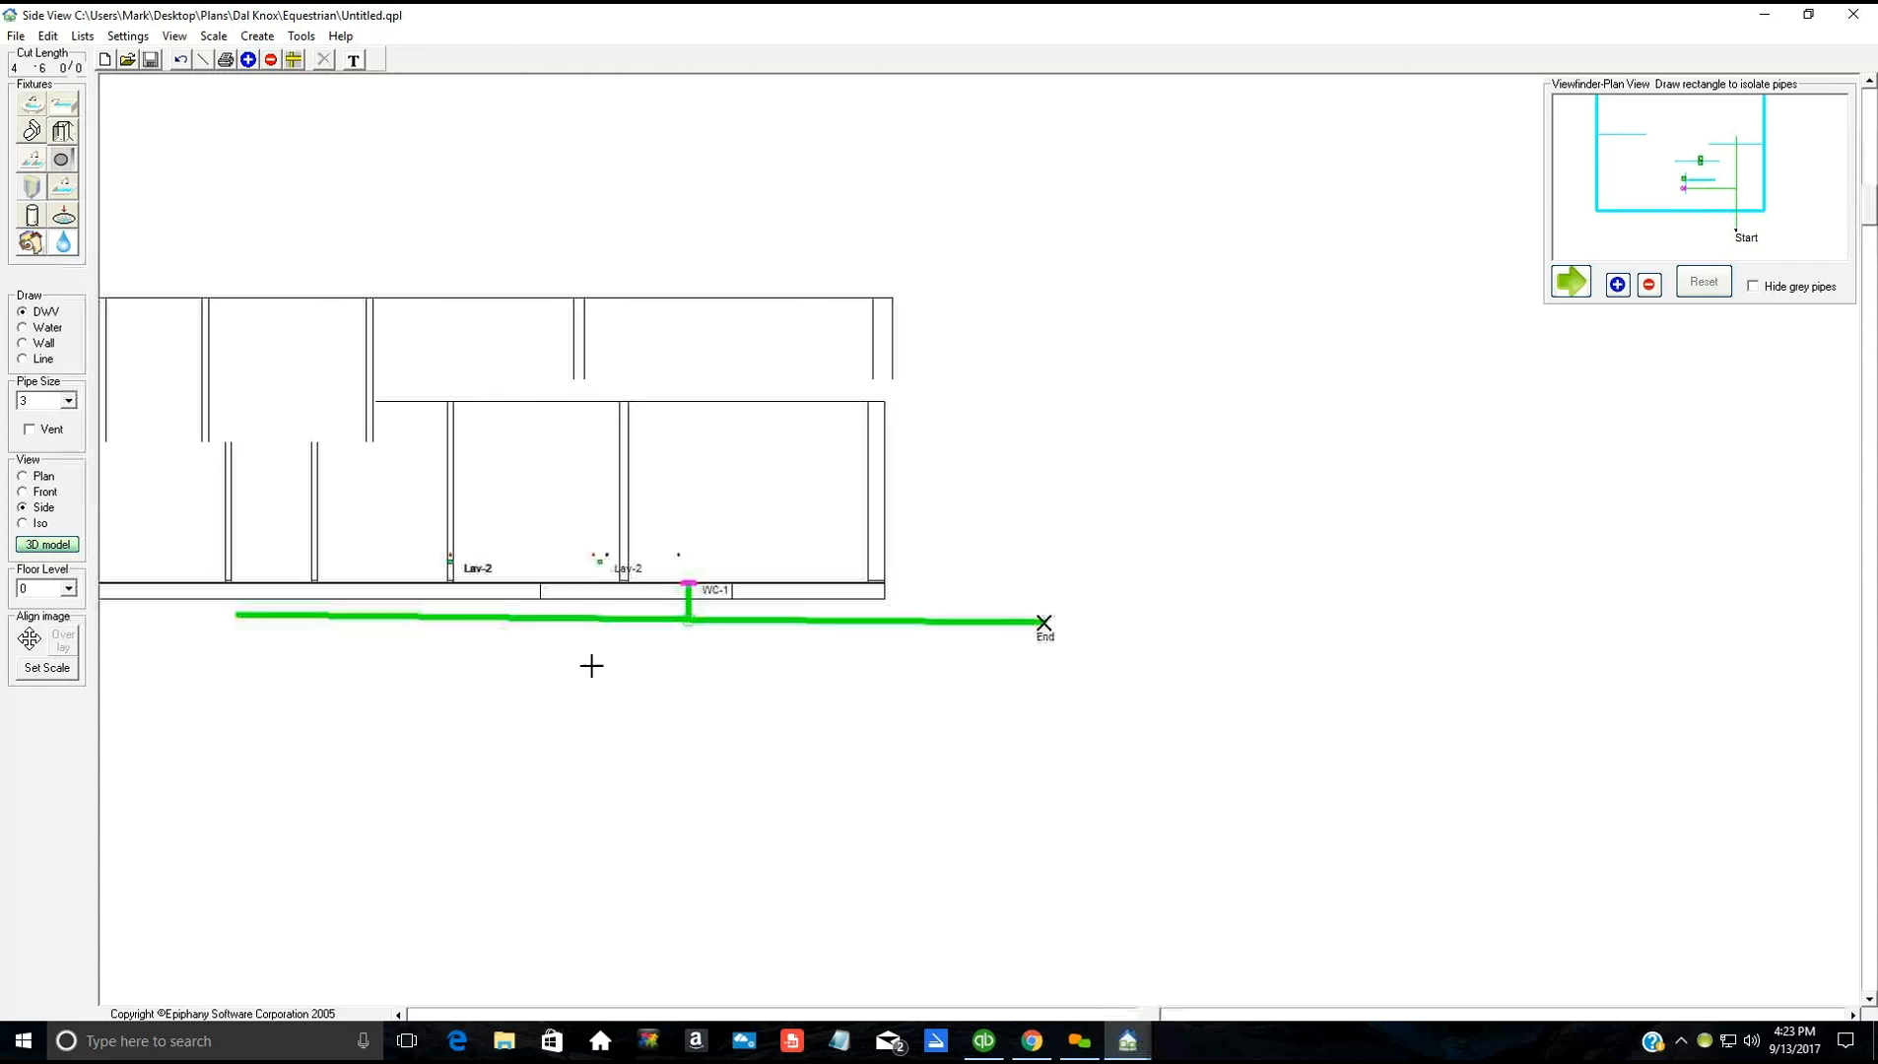
pyautogui.click(43, 361)
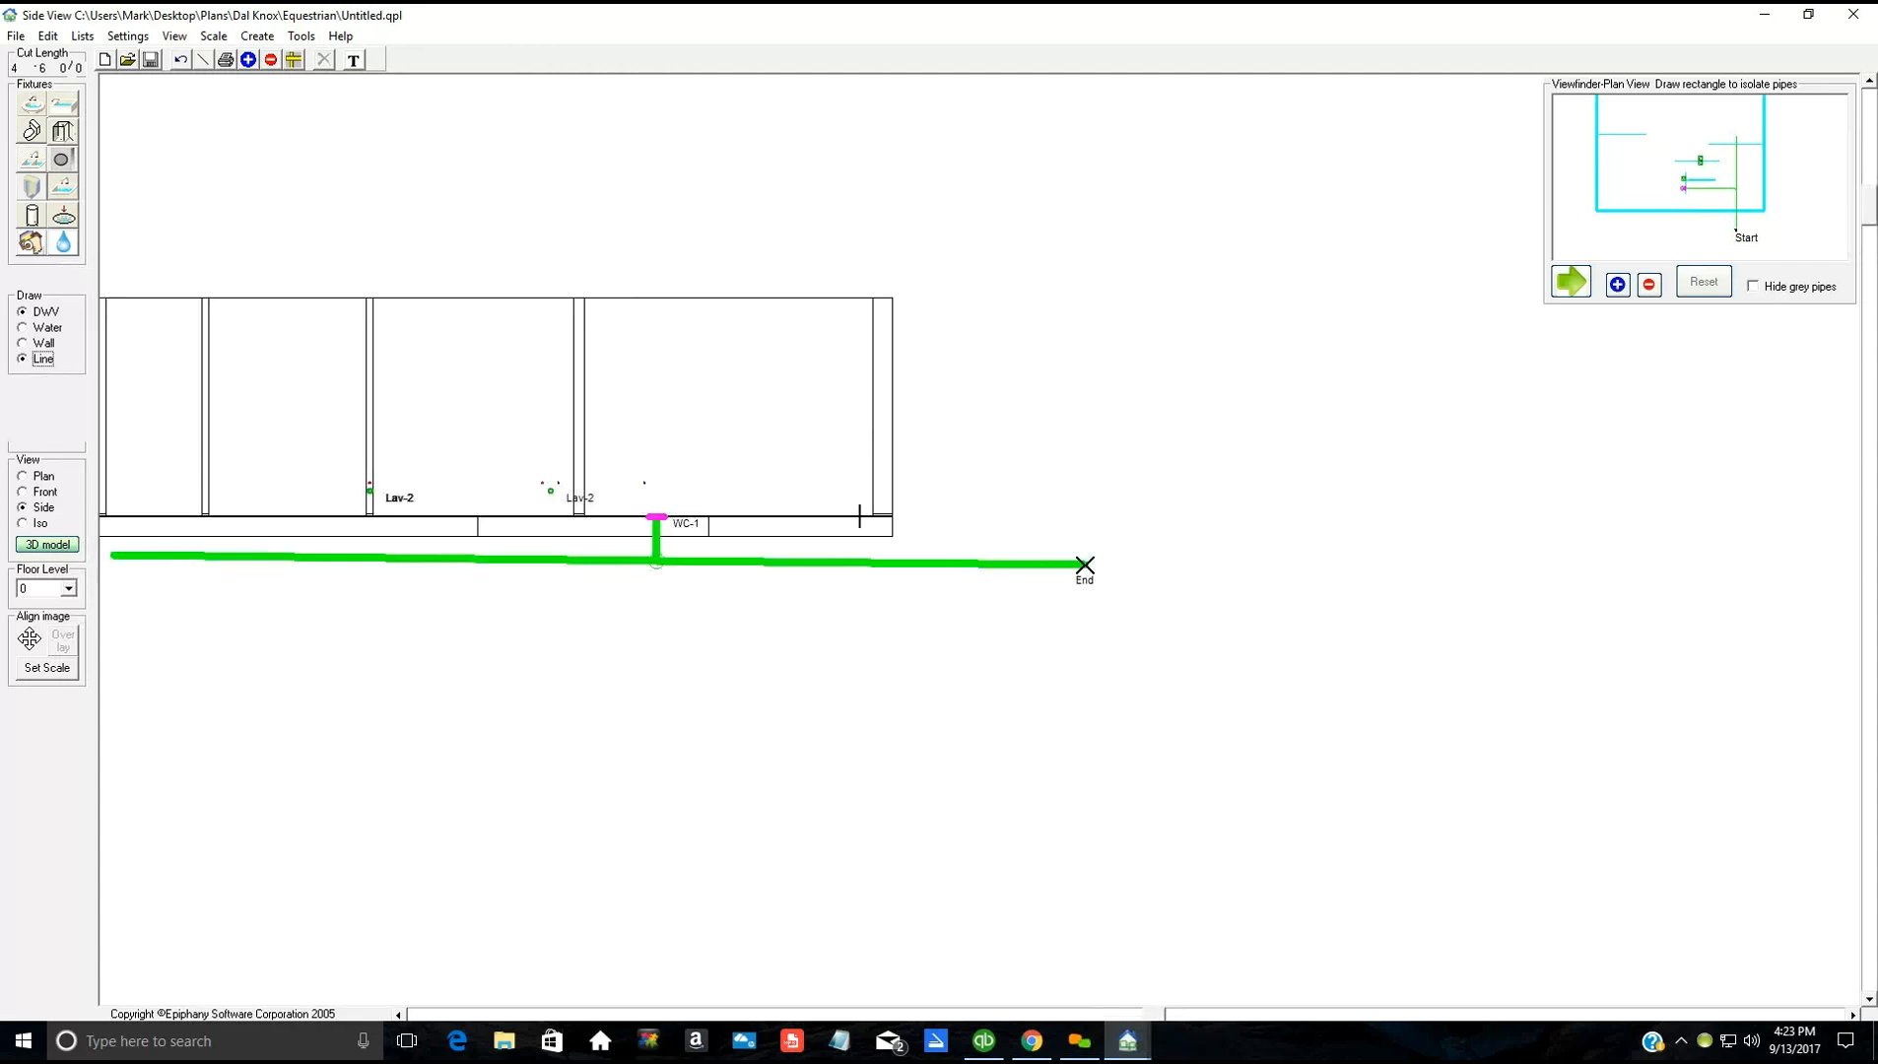
pyautogui.click(1186, 518)
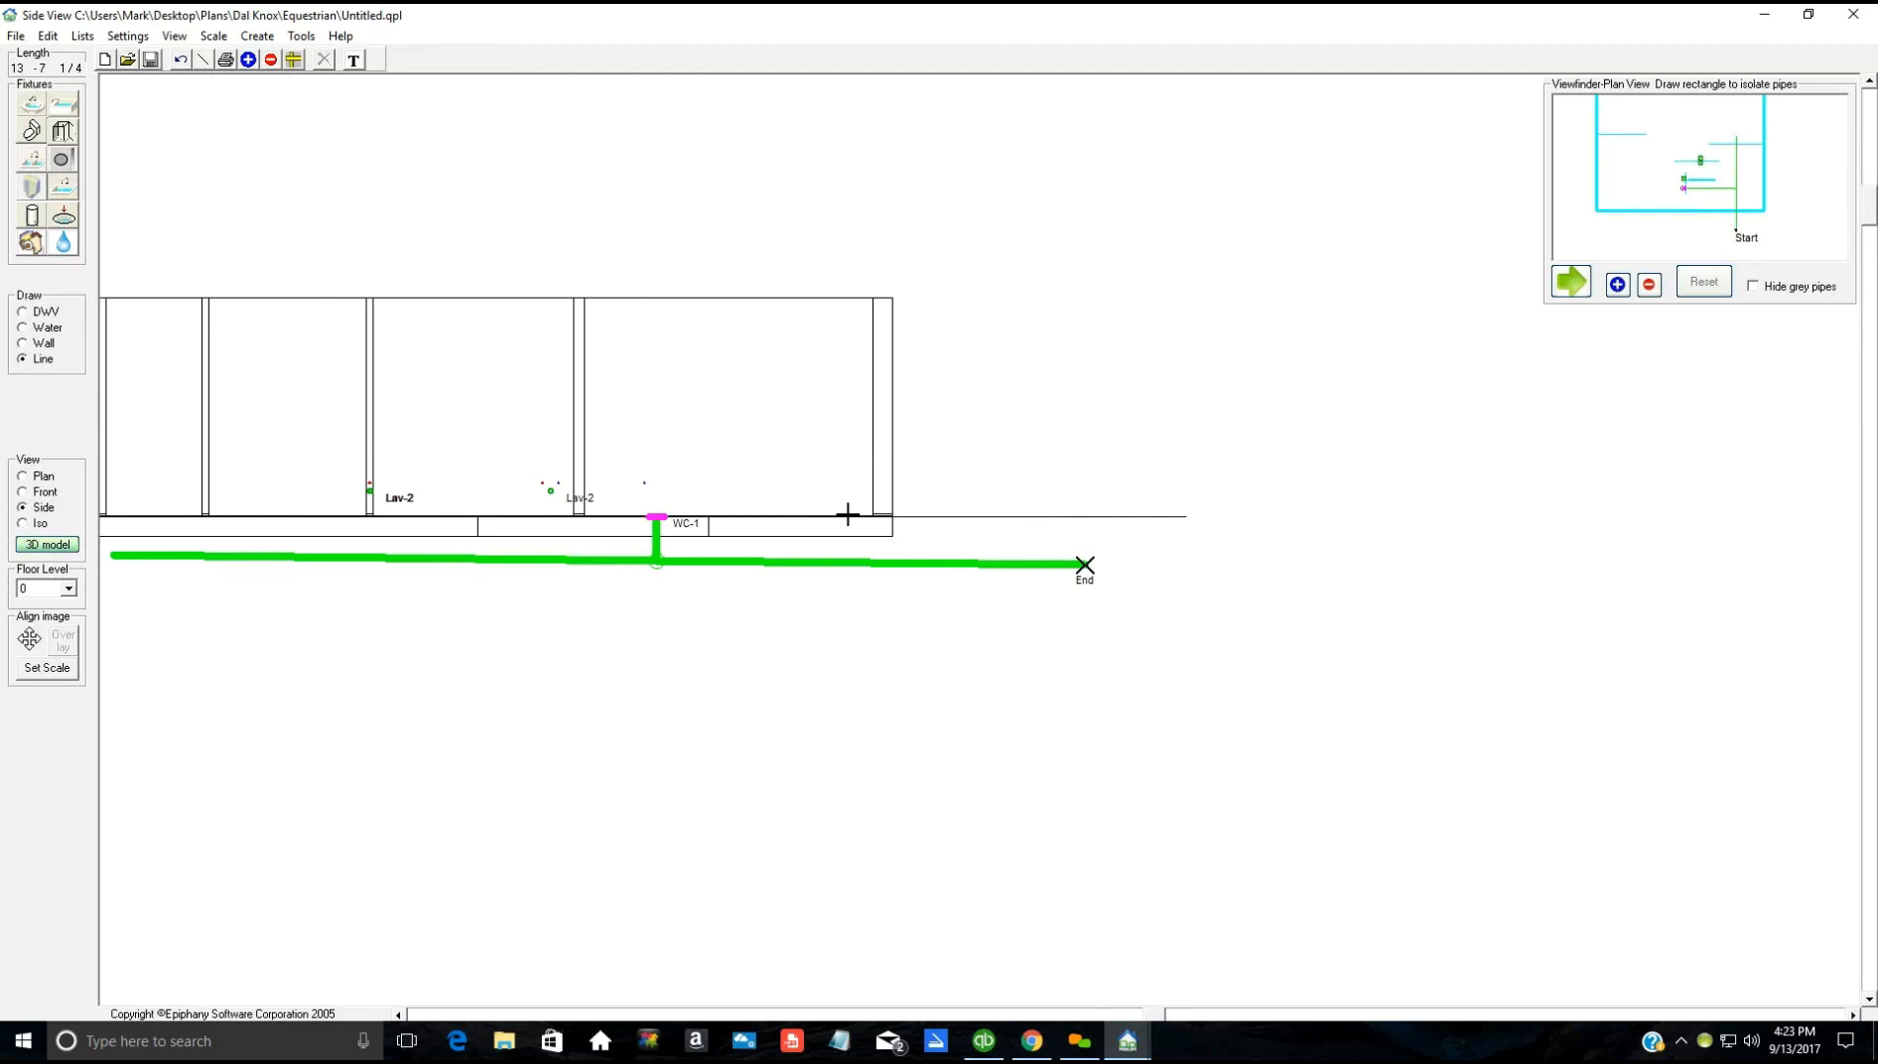
pyautogui.click(1064, 516)
pyautogui.click(1064, 564)
pyautogui.click(1065, 651)
# Step: Try raising the main's outer section in small increments toward the floor-level line
pyautogui.click(44, 312)
pyautogui.click(1006, 563)
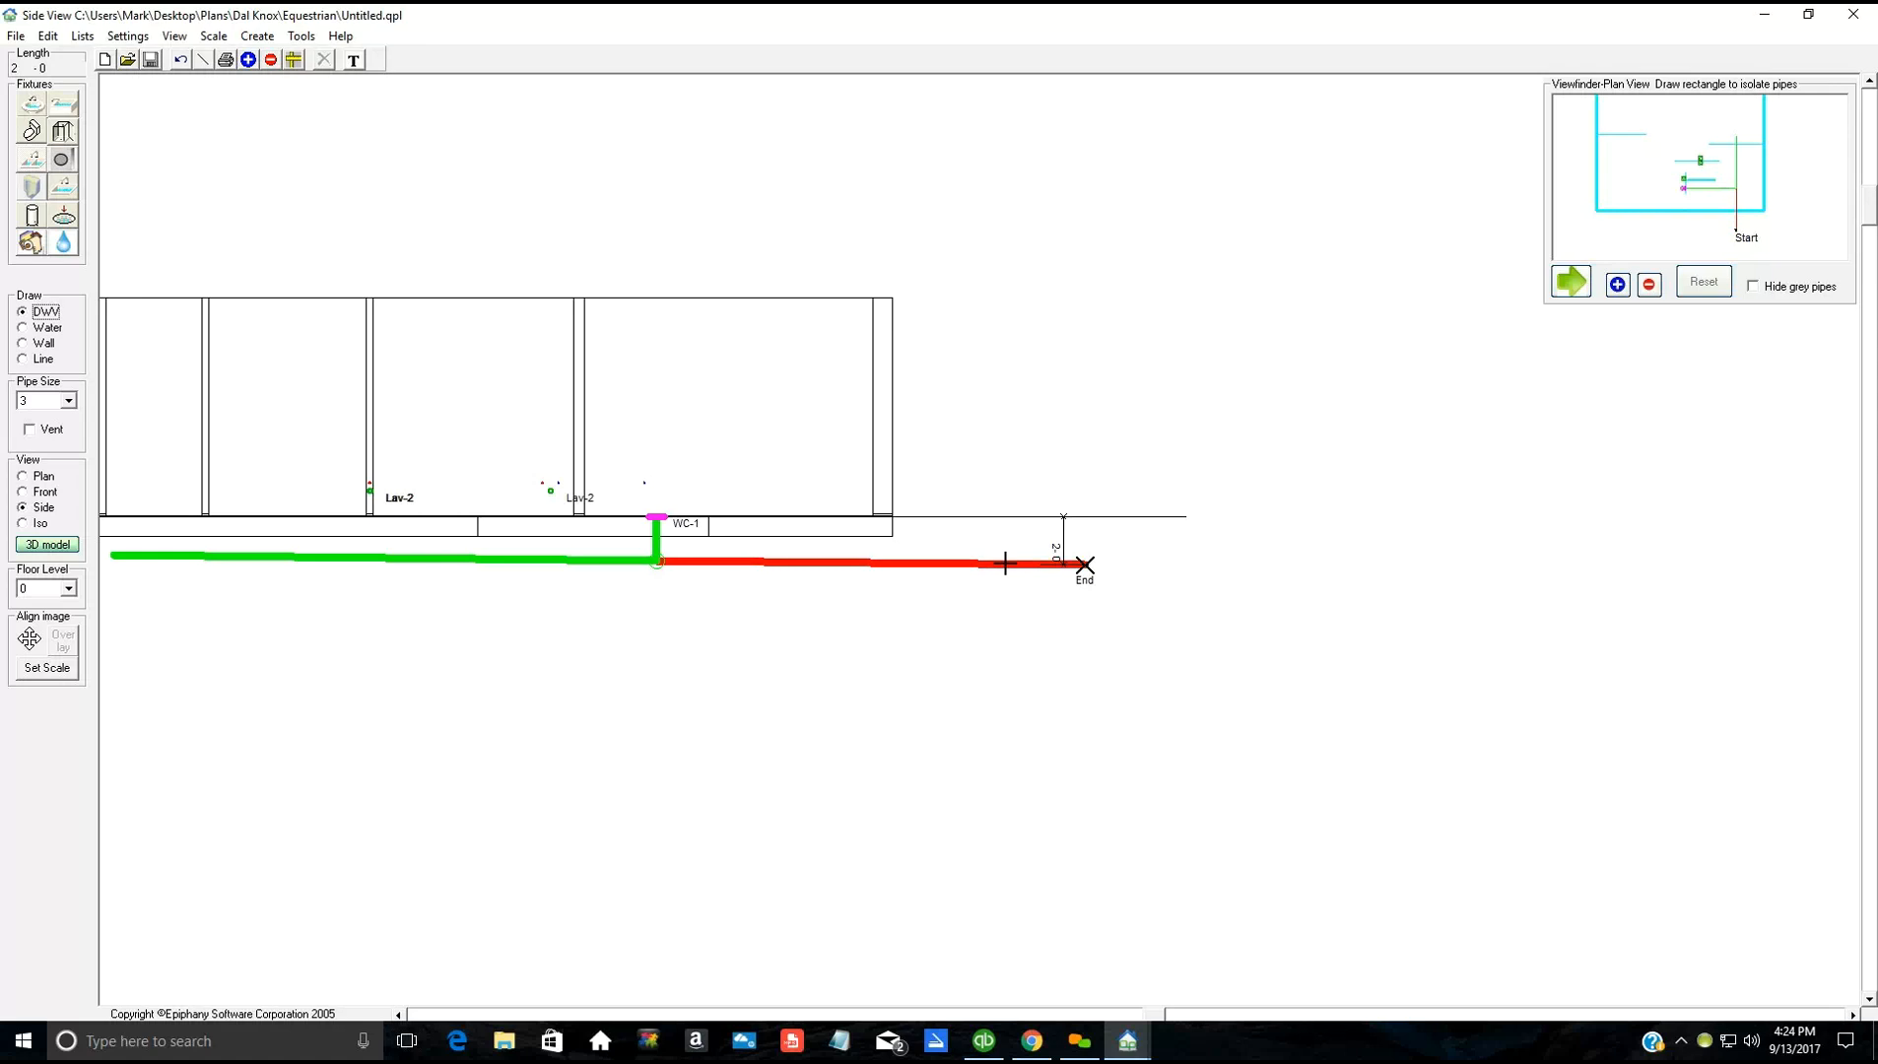
pyautogui.click(1005, 562)
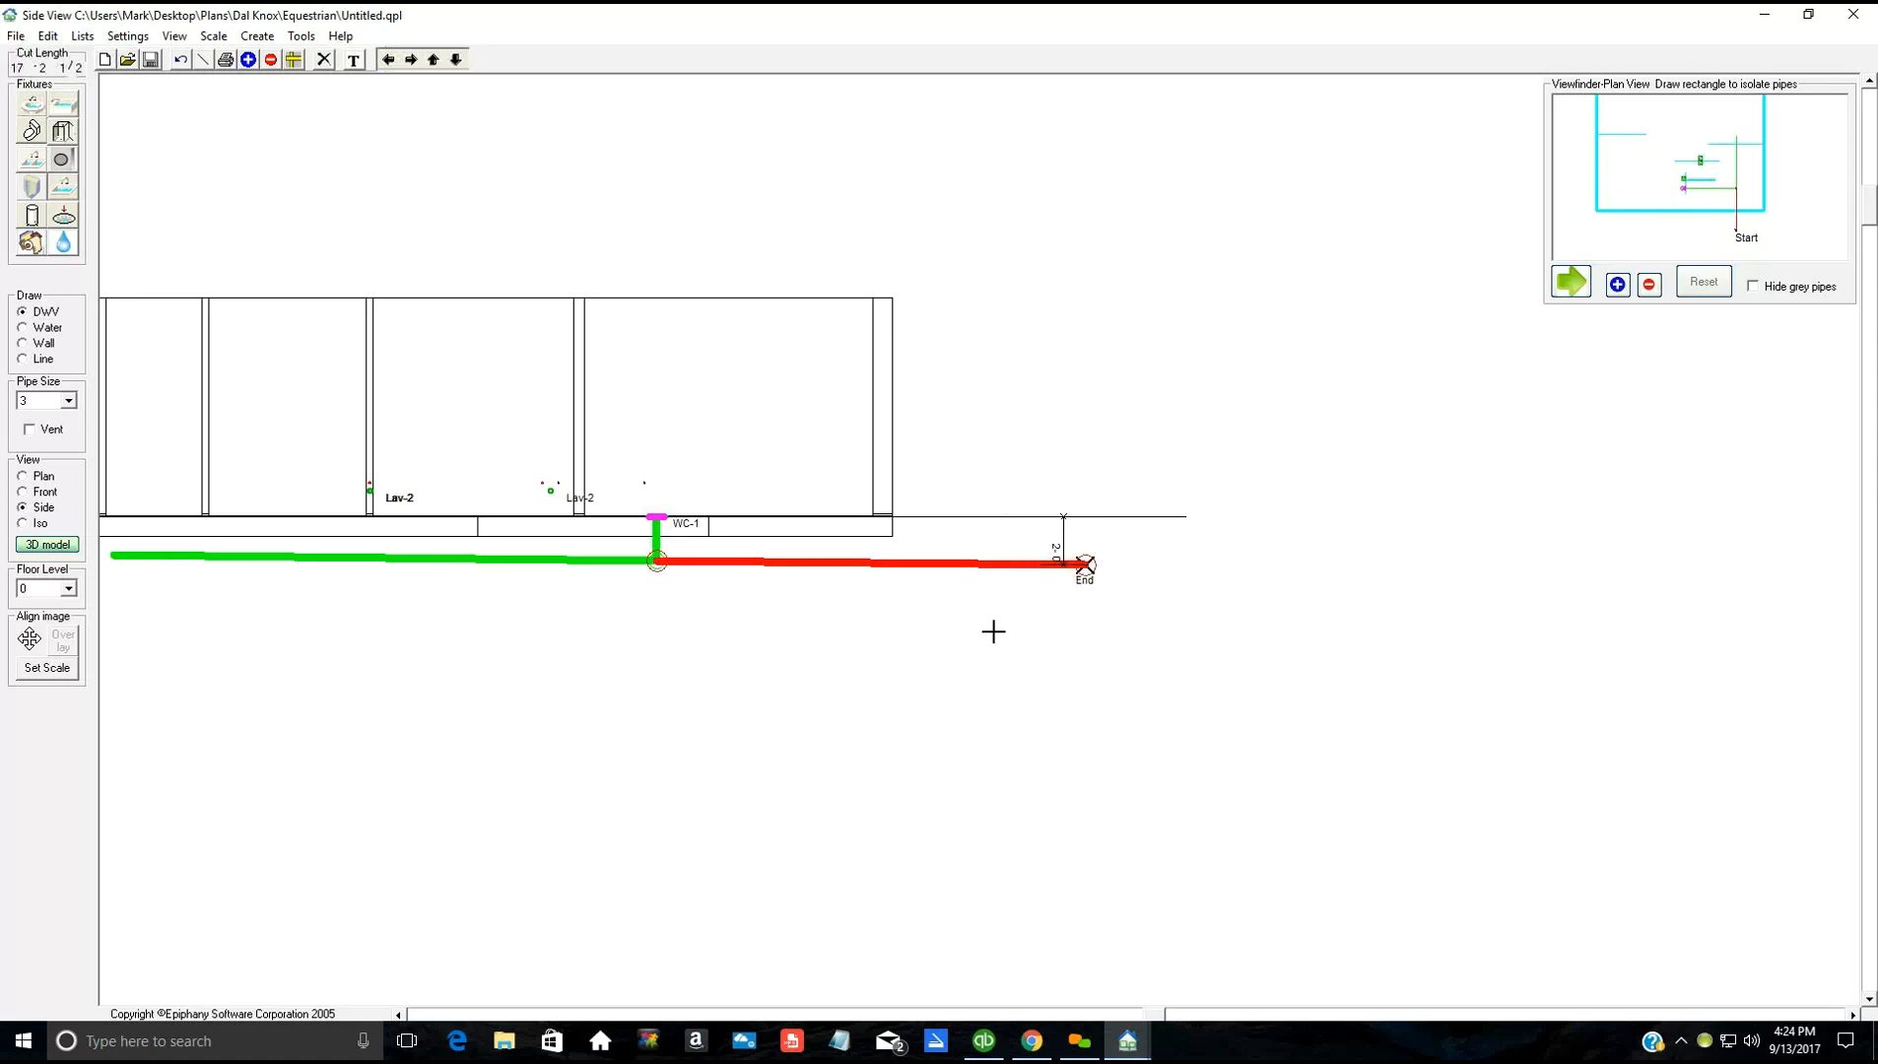
pyautogui.press('Up')
pyautogui.press('Up')
pyautogui.press('Up')
pyautogui.press('Up')
pyautogui.press('Up')
pyautogui.press('Up')
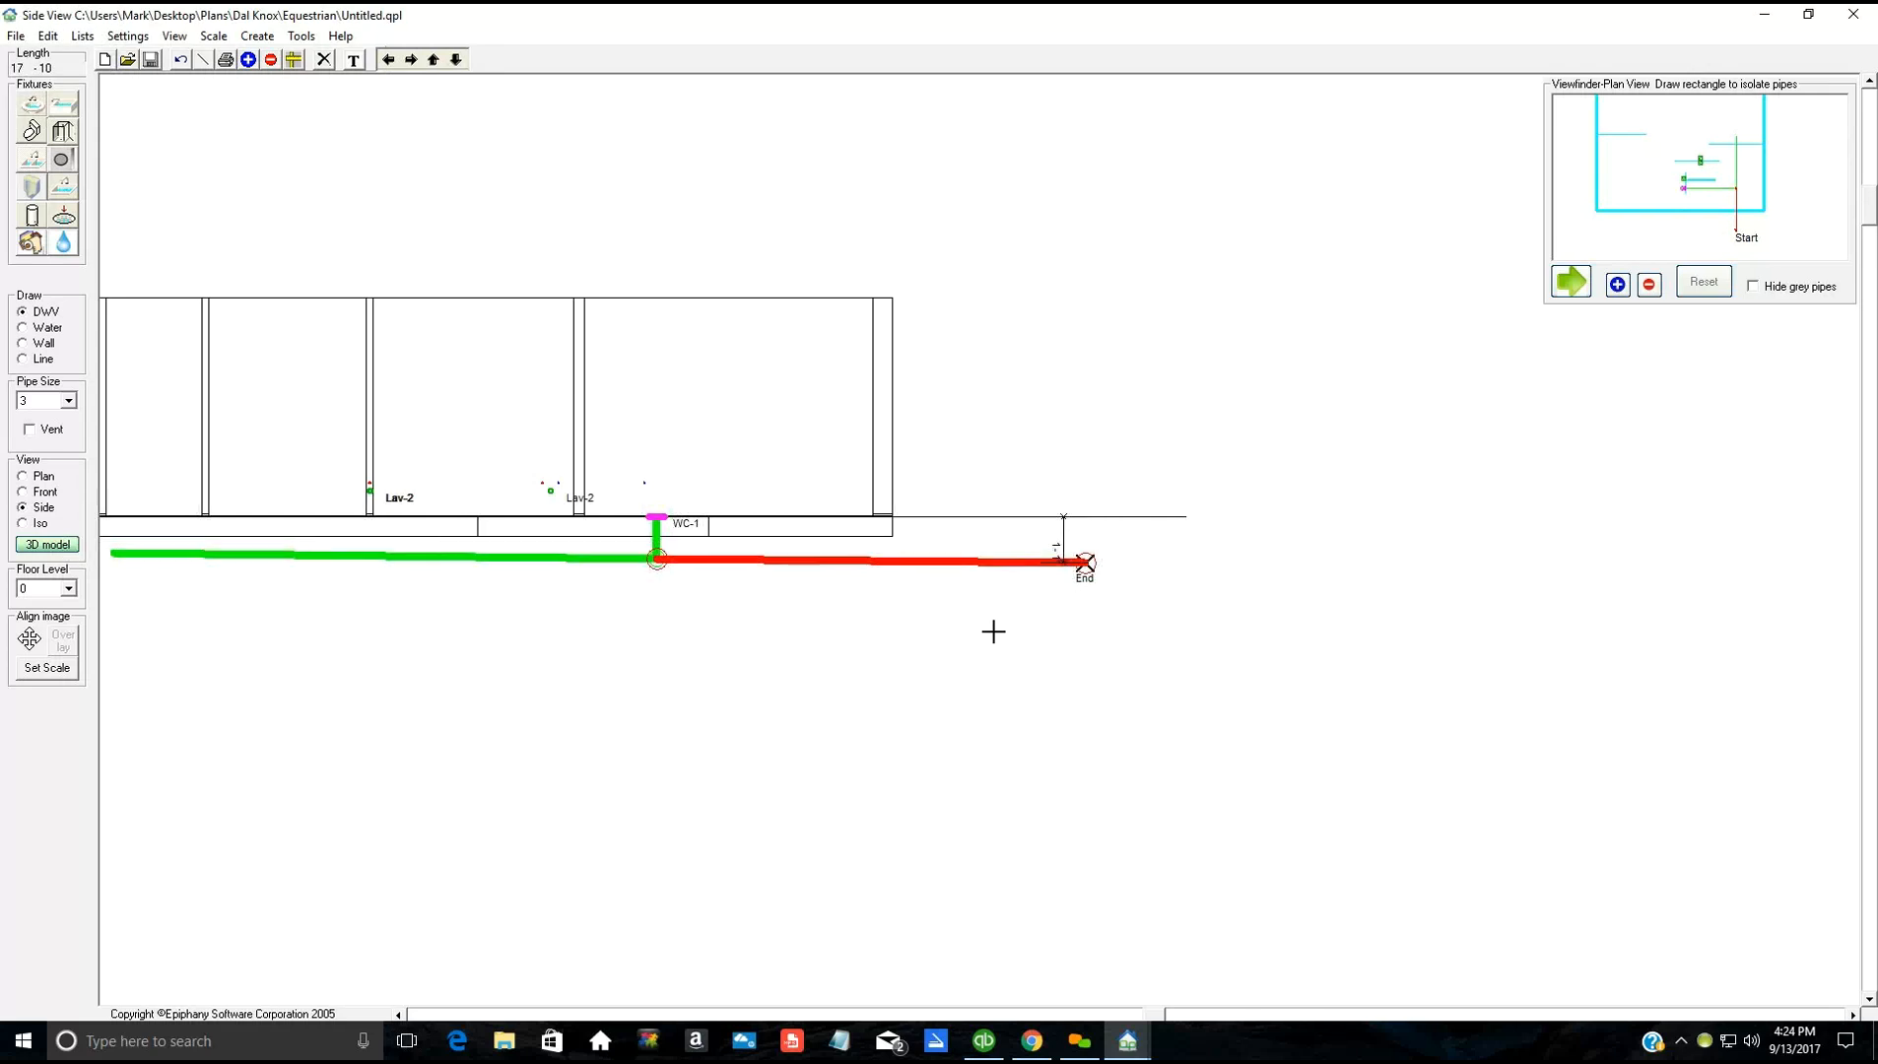
pyautogui.press('Up')
pyautogui.press('Up')
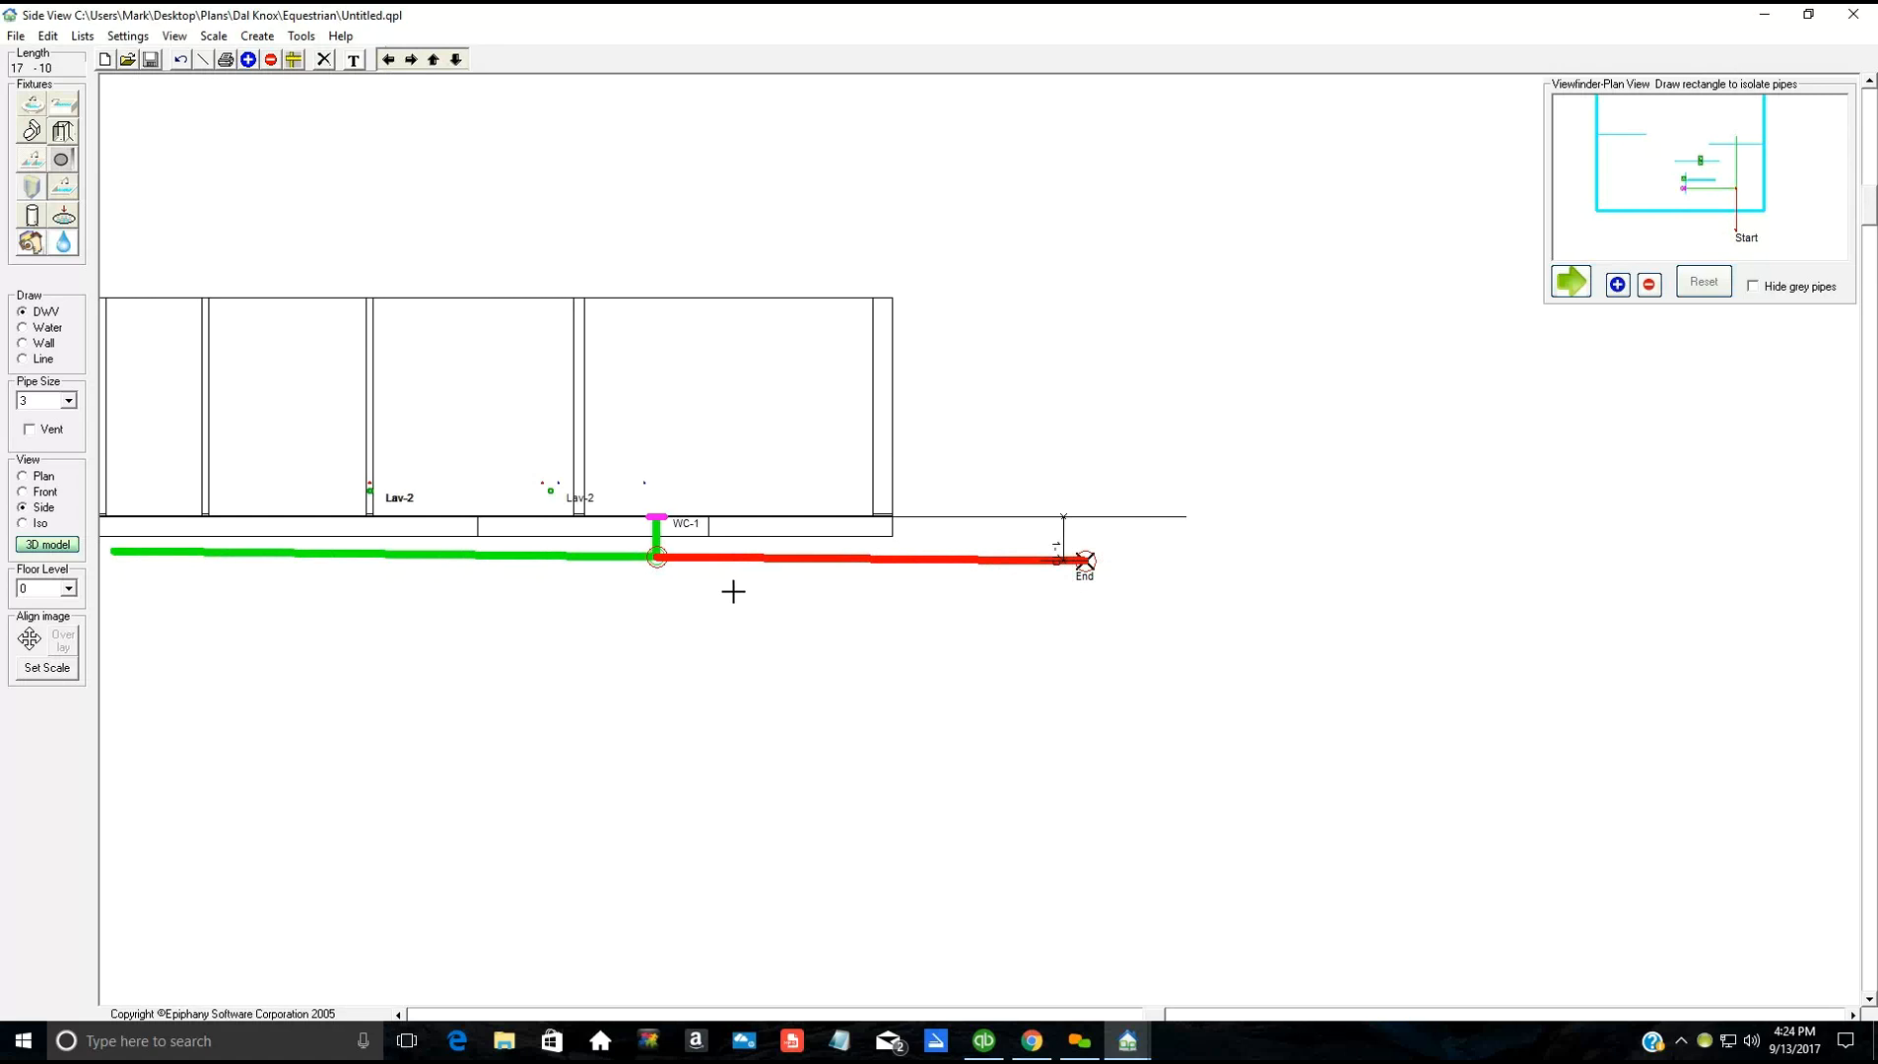
# Step: Nudge the main's outer section back down to 2'-0" below the floor-level line and deselect it
pyautogui.press('Down')
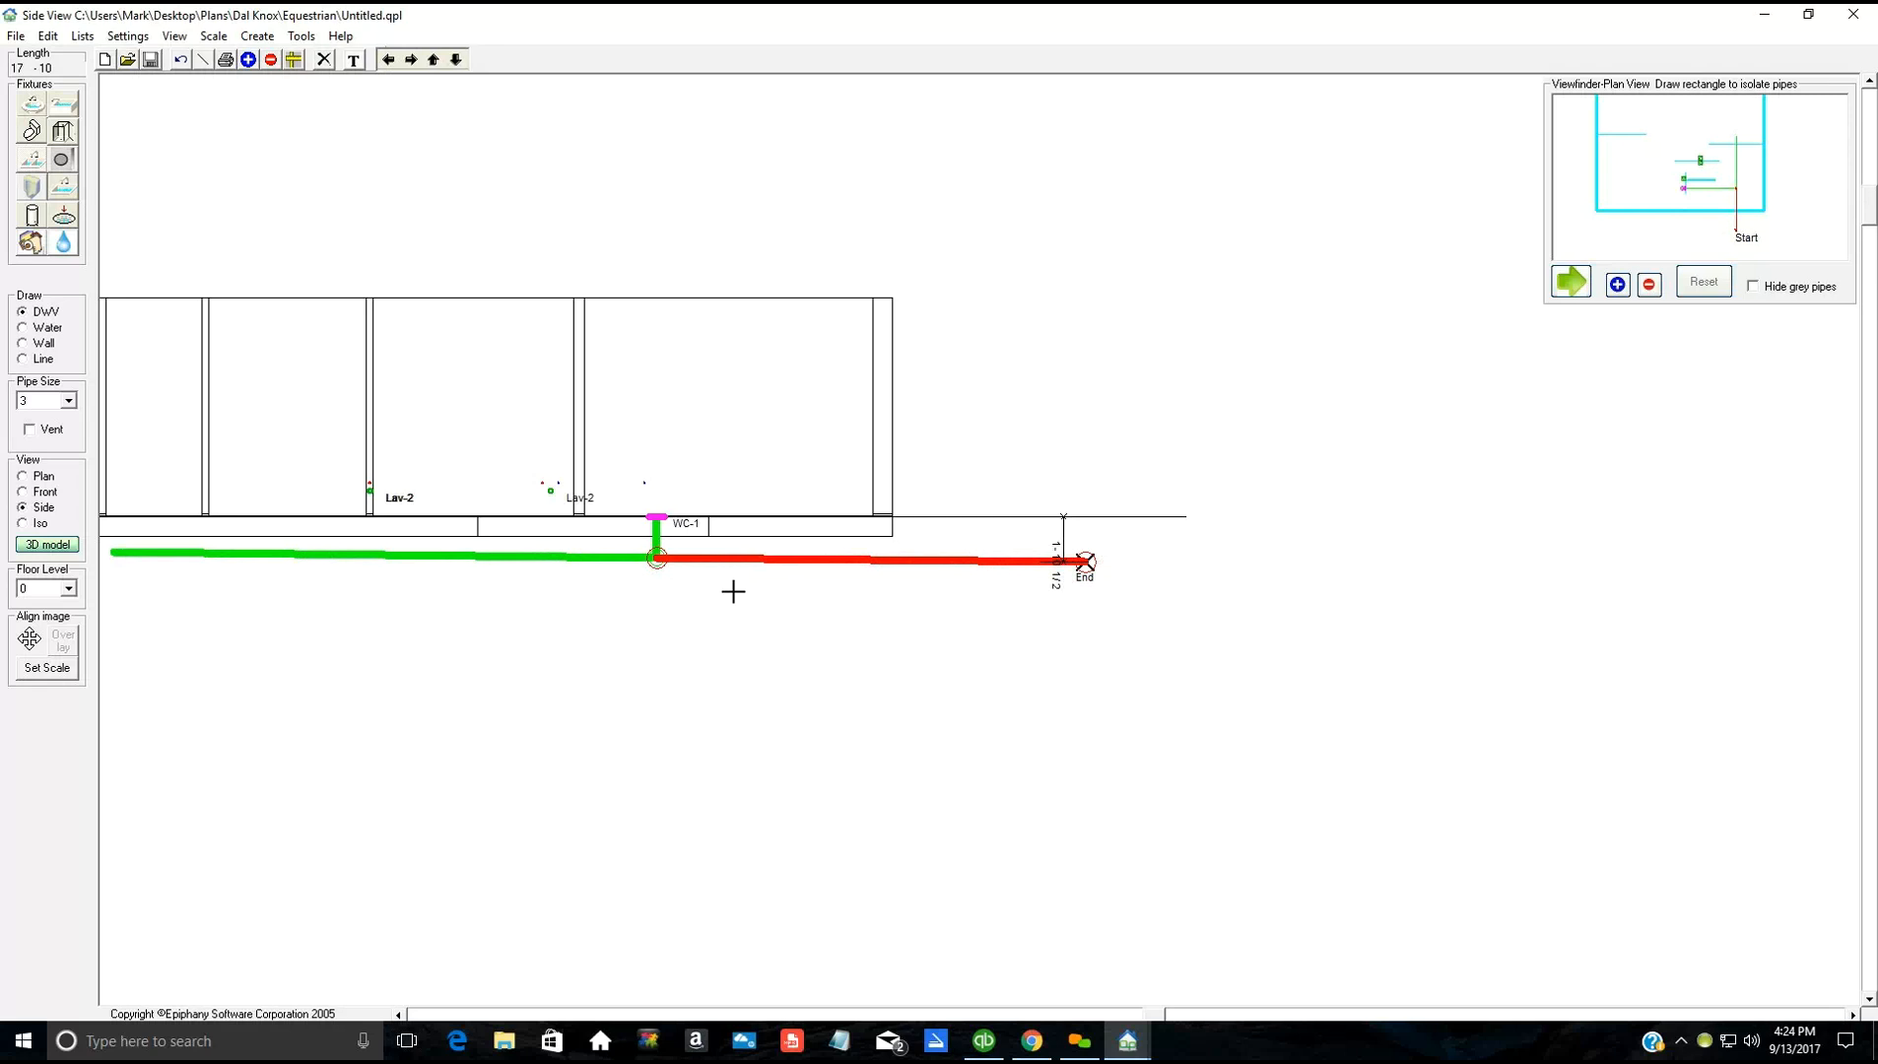
pyautogui.press('Down')
pyautogui.press('Down')
pyautogui.press('Down')
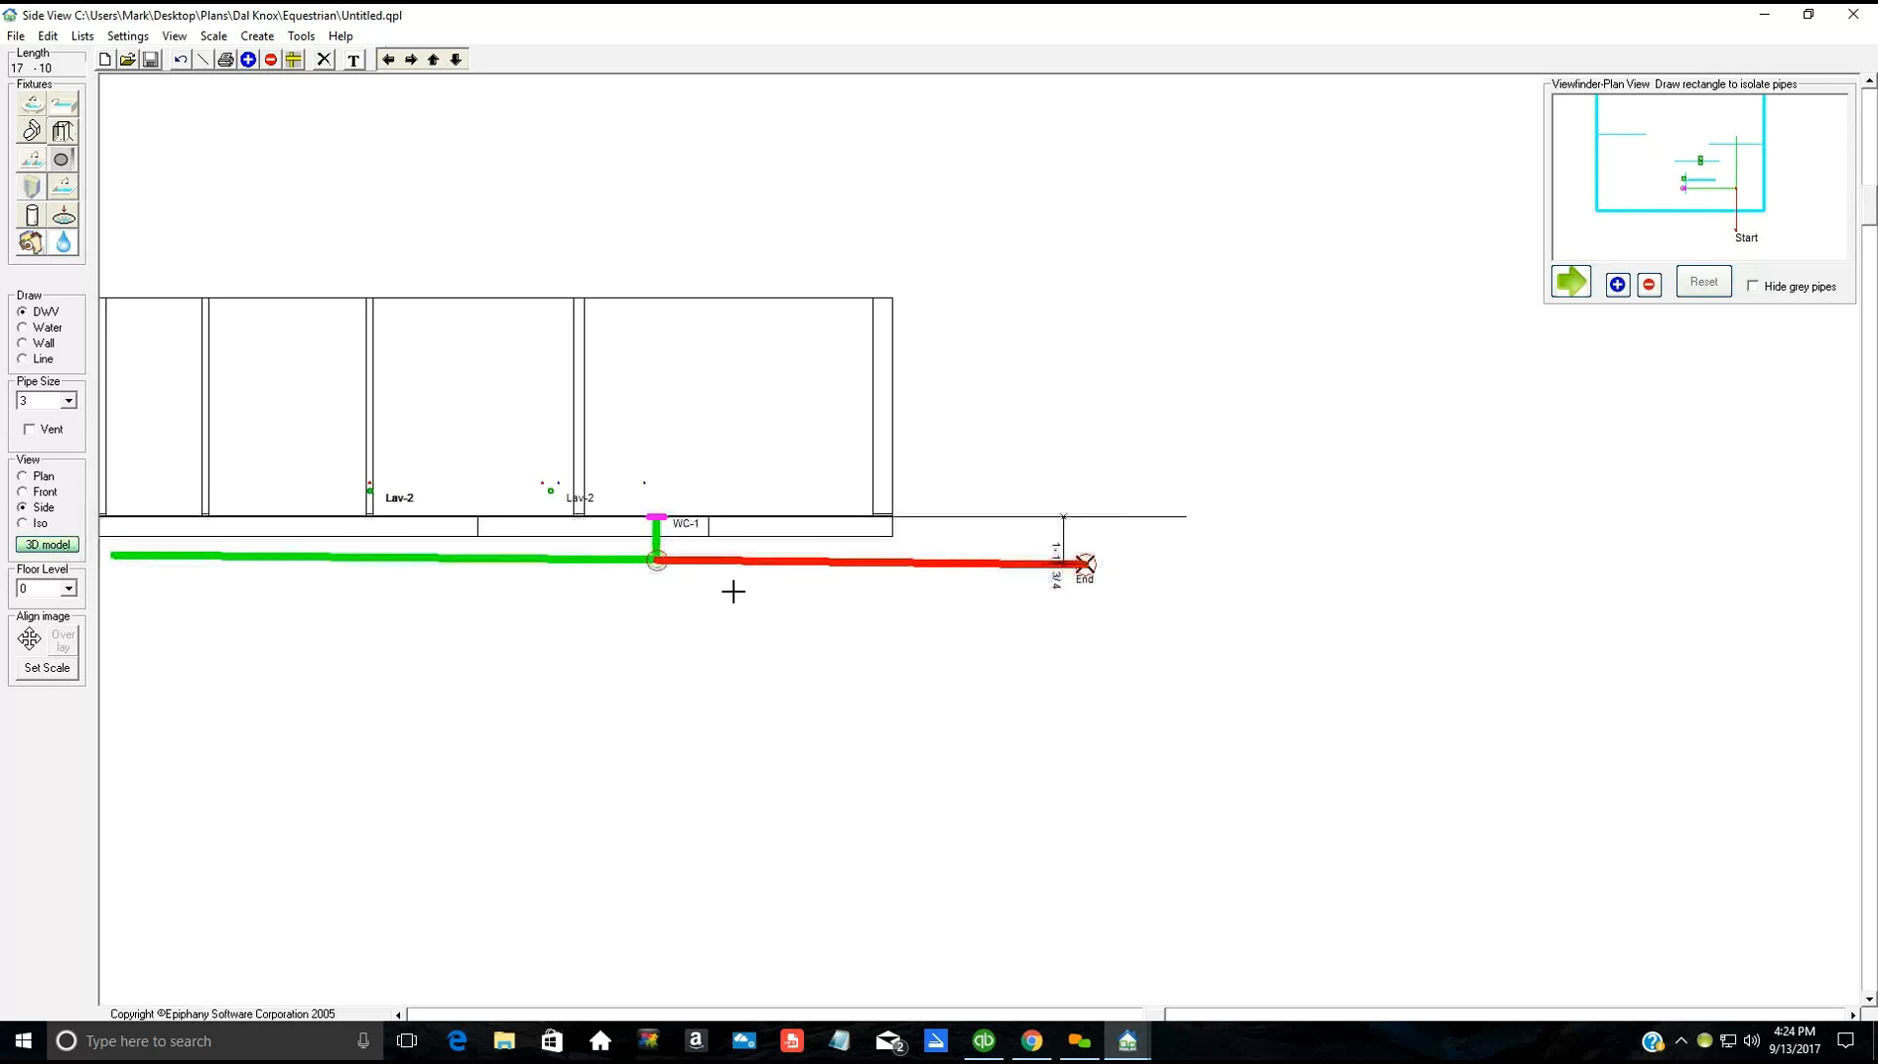
pyautogui.press('Down')
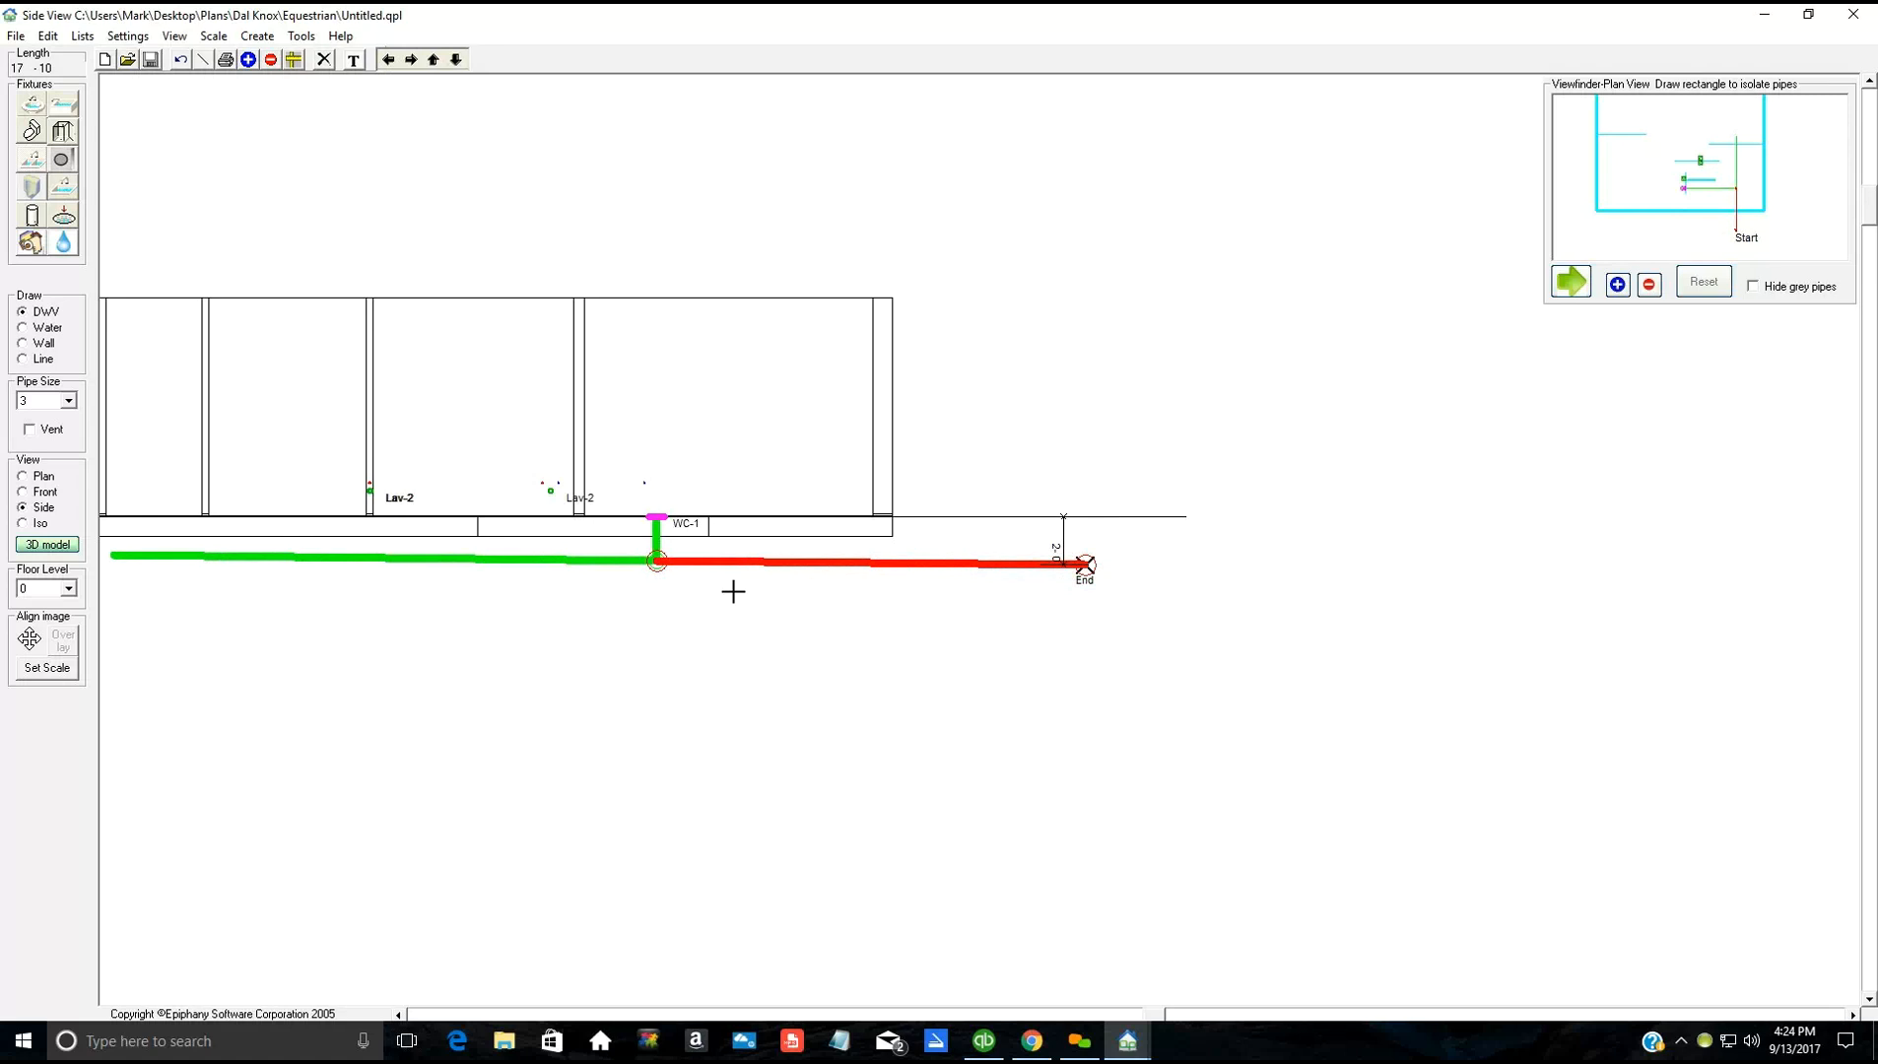
pyautogui.press('Escape')
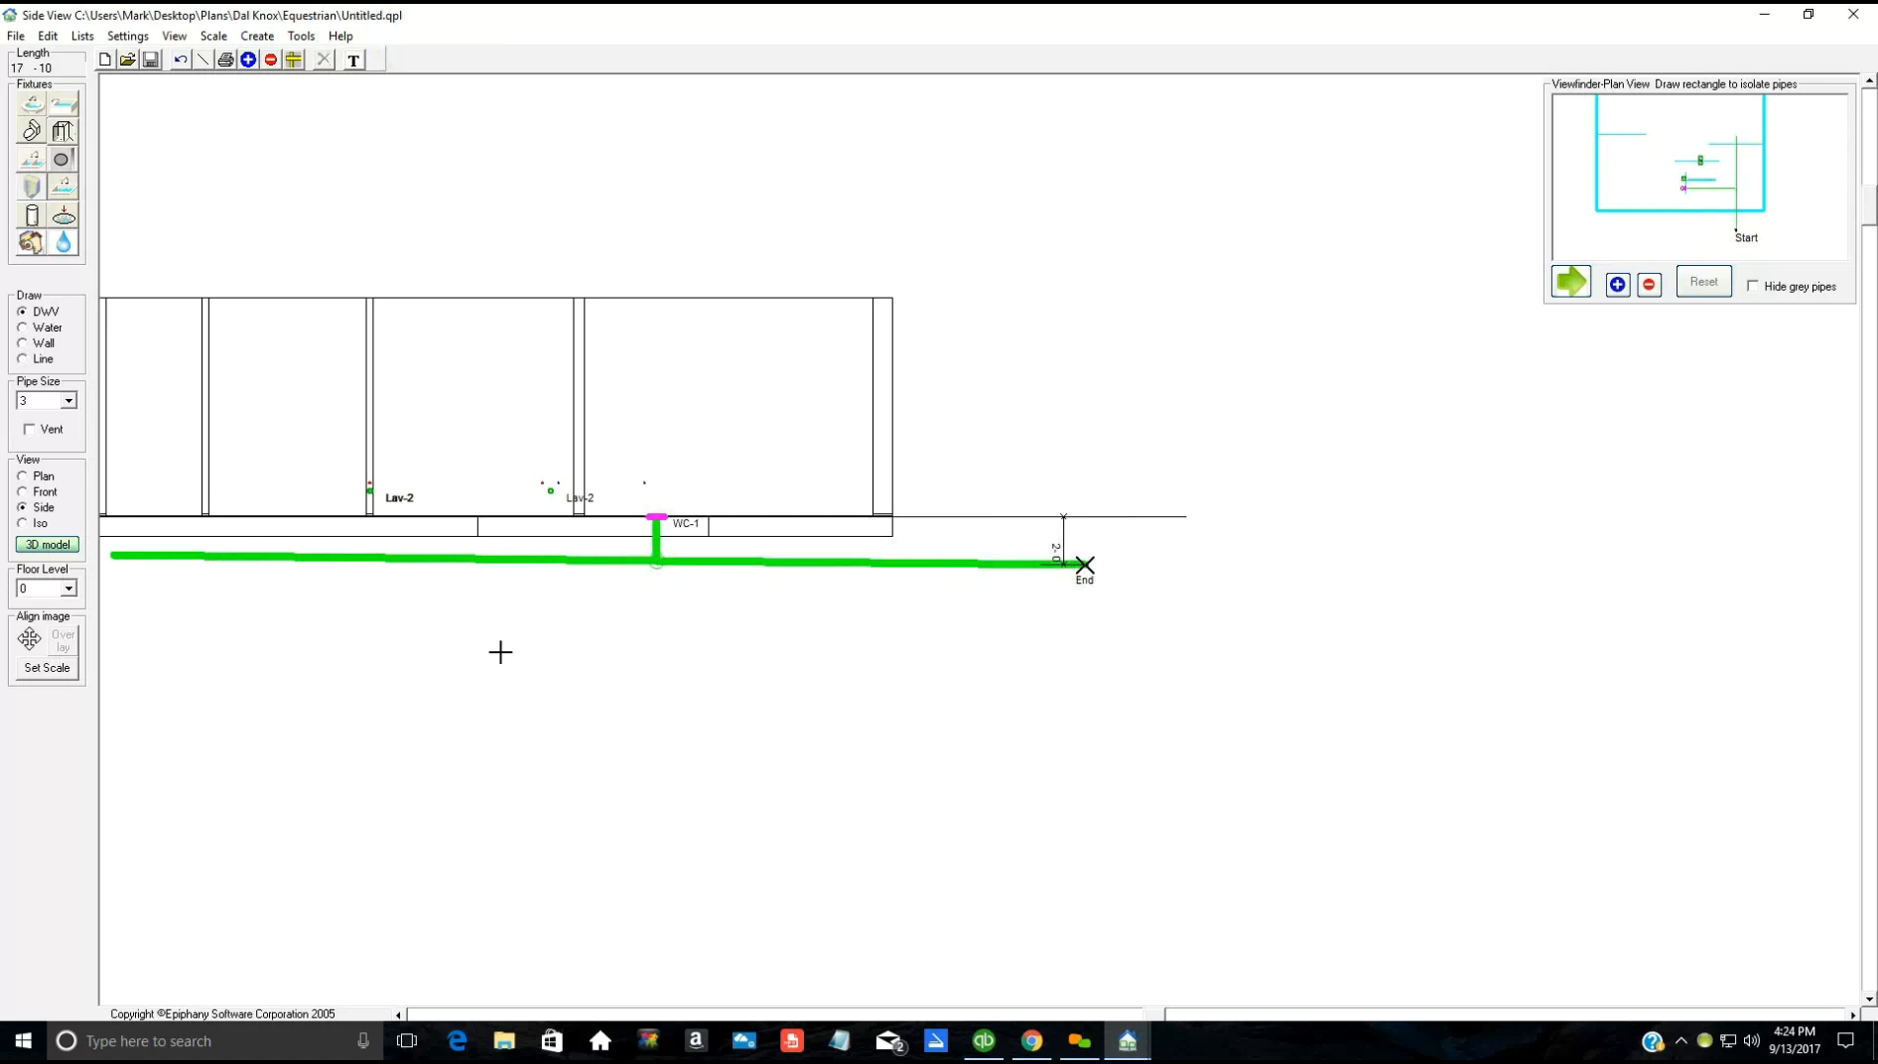
# Step: Return to the plan view and set the DWV pipe size to 2
pyautogui.click(112, 553)
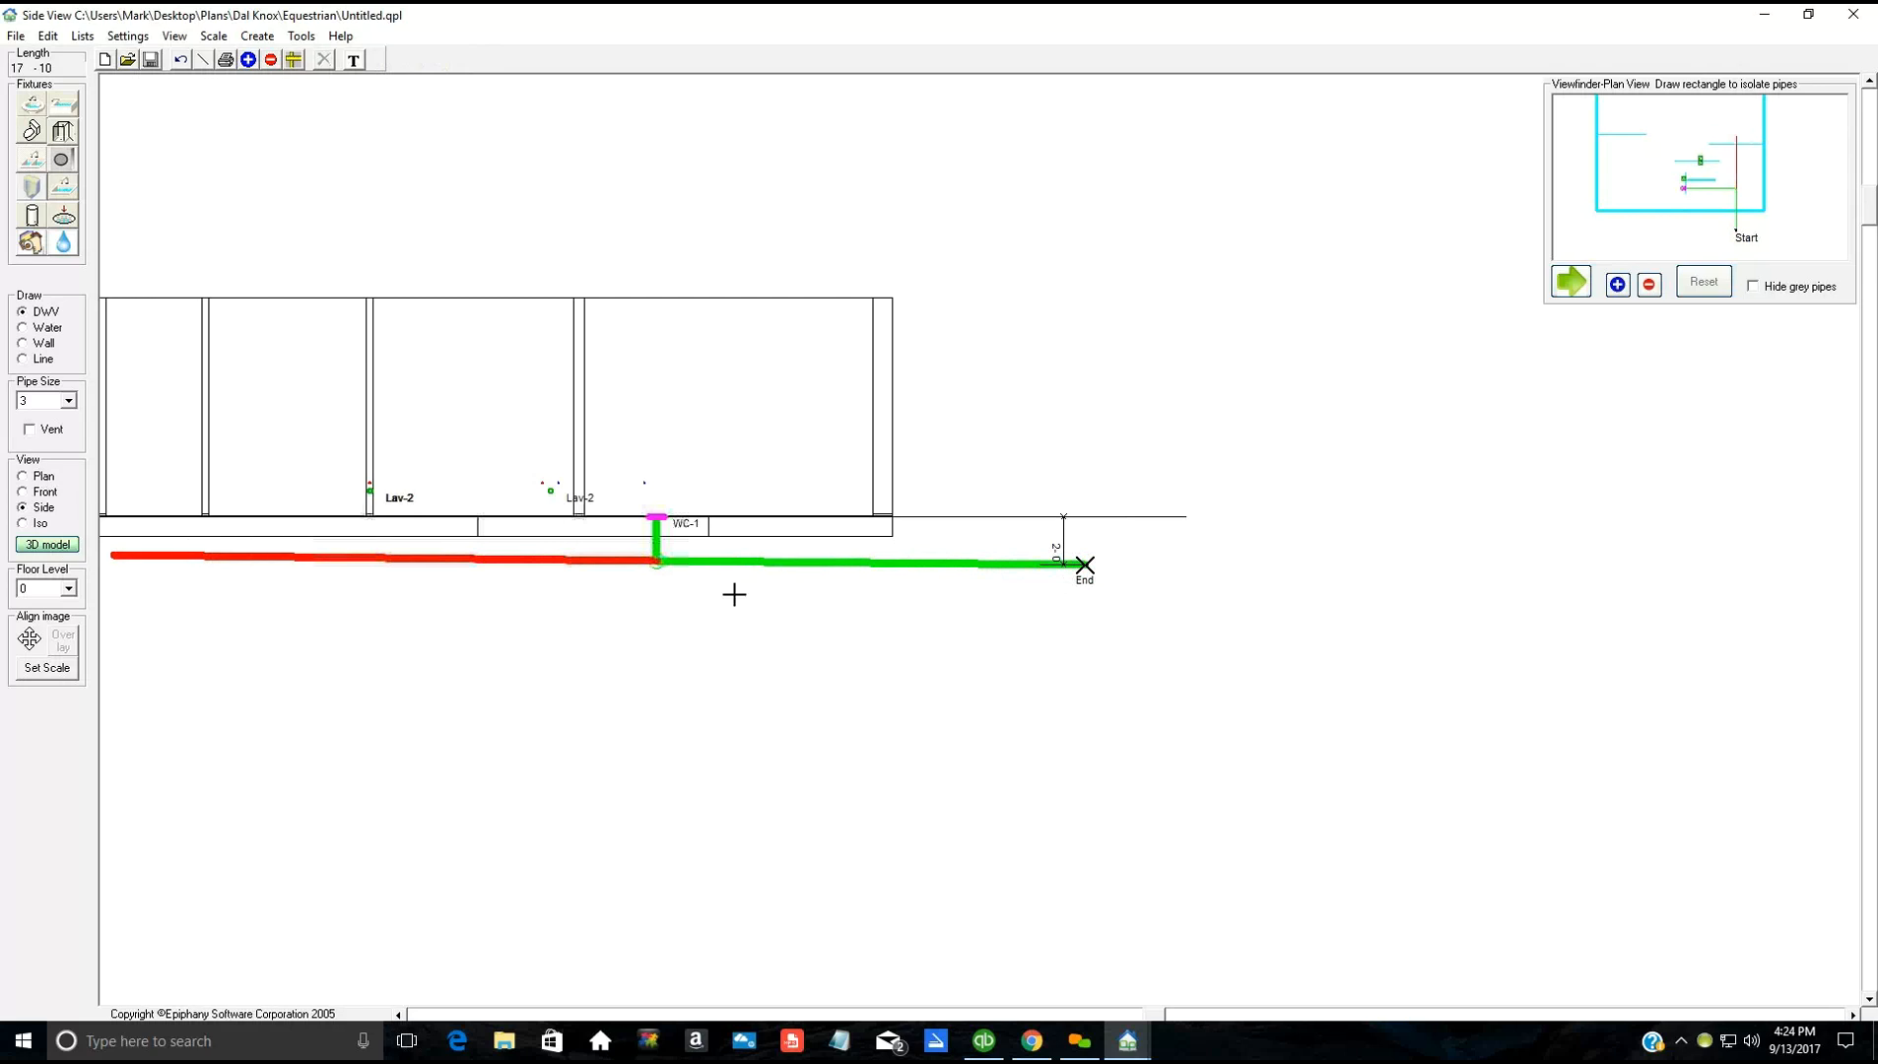
pyautogui.press('p')
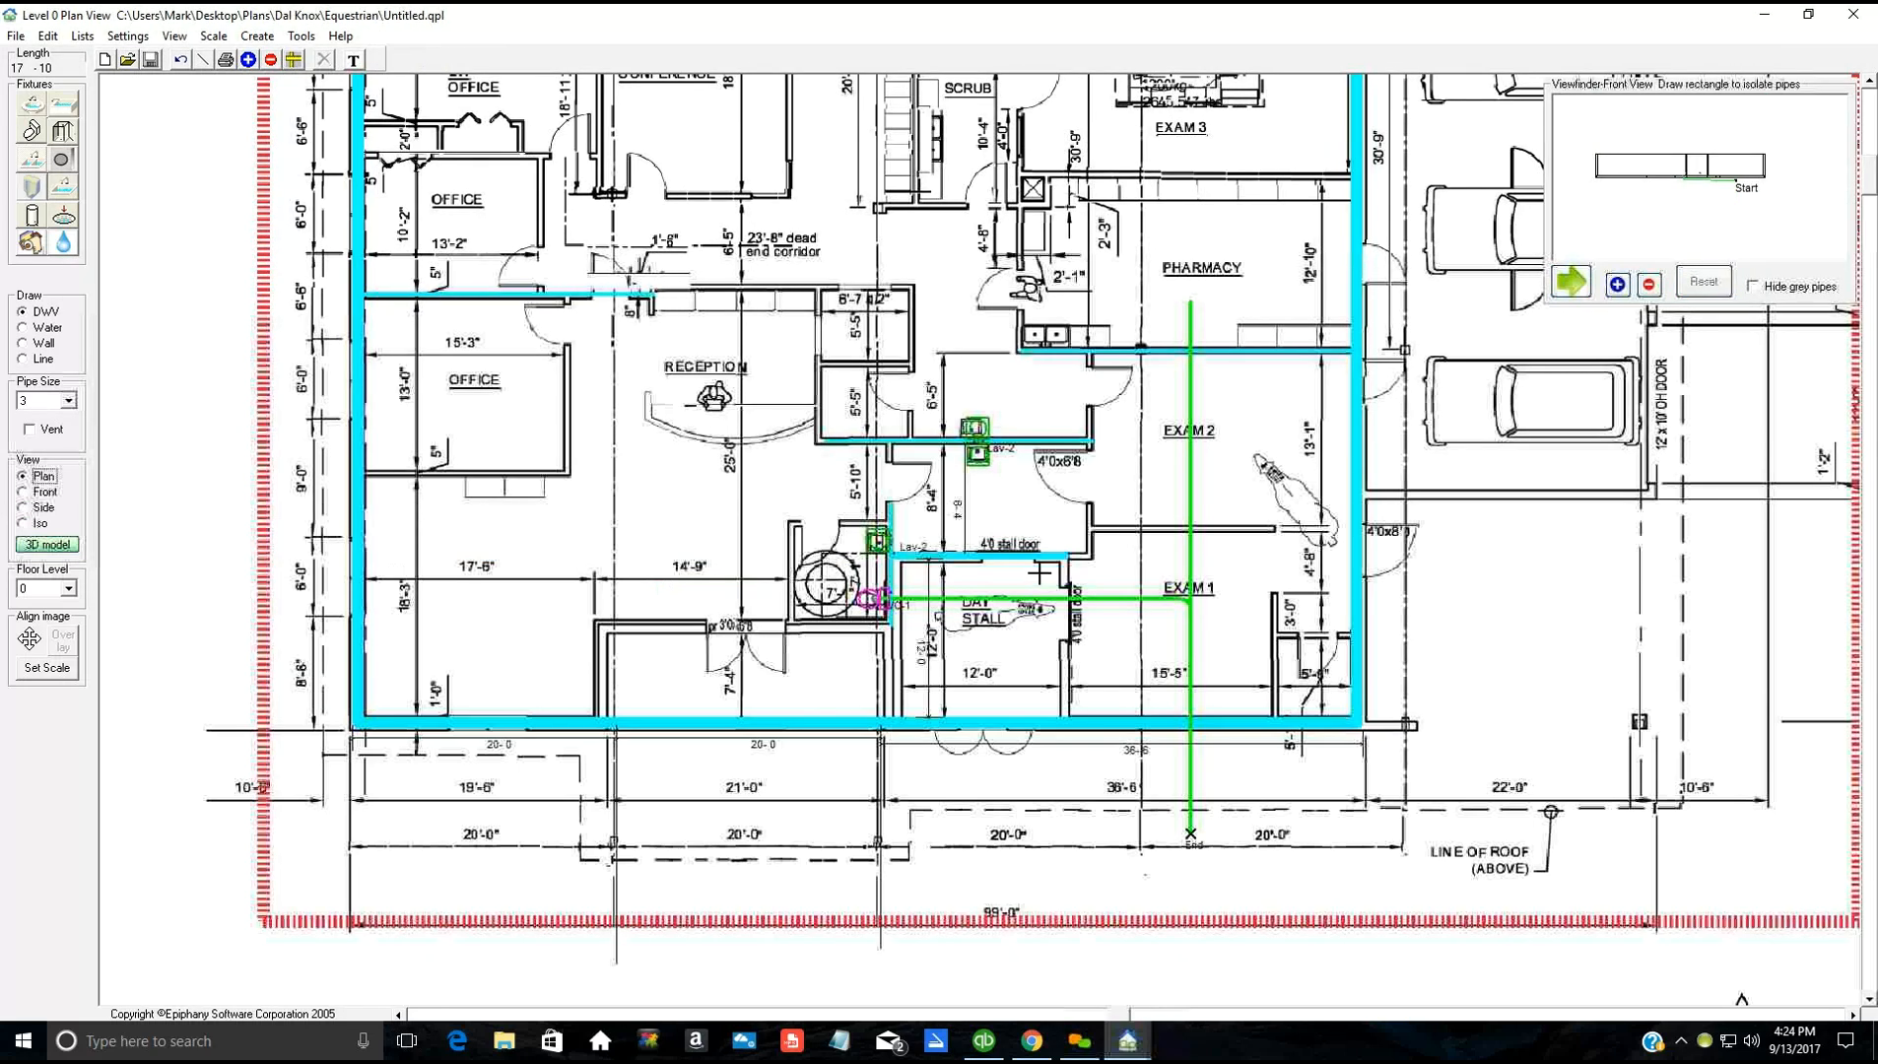
pyautogui.scroll(1, 1040, 573)
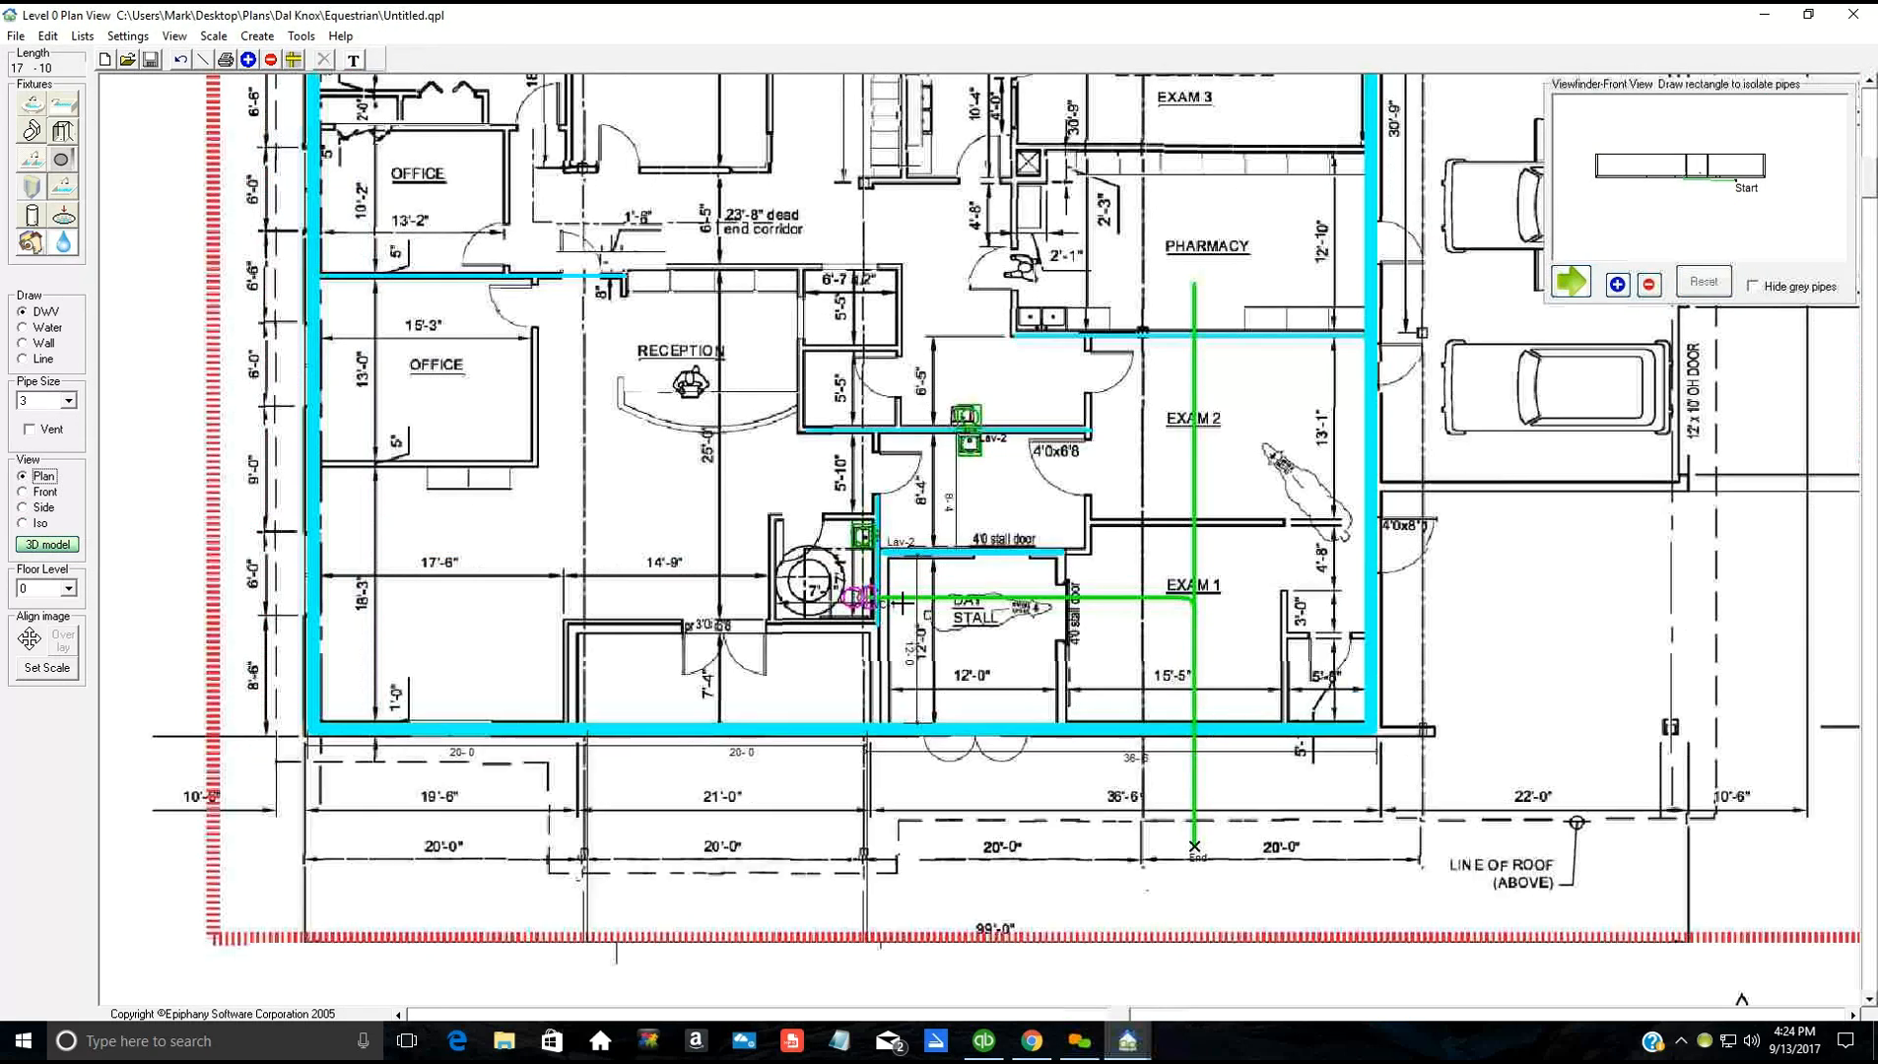
pyautogui.scroll(3, 1295, 452)
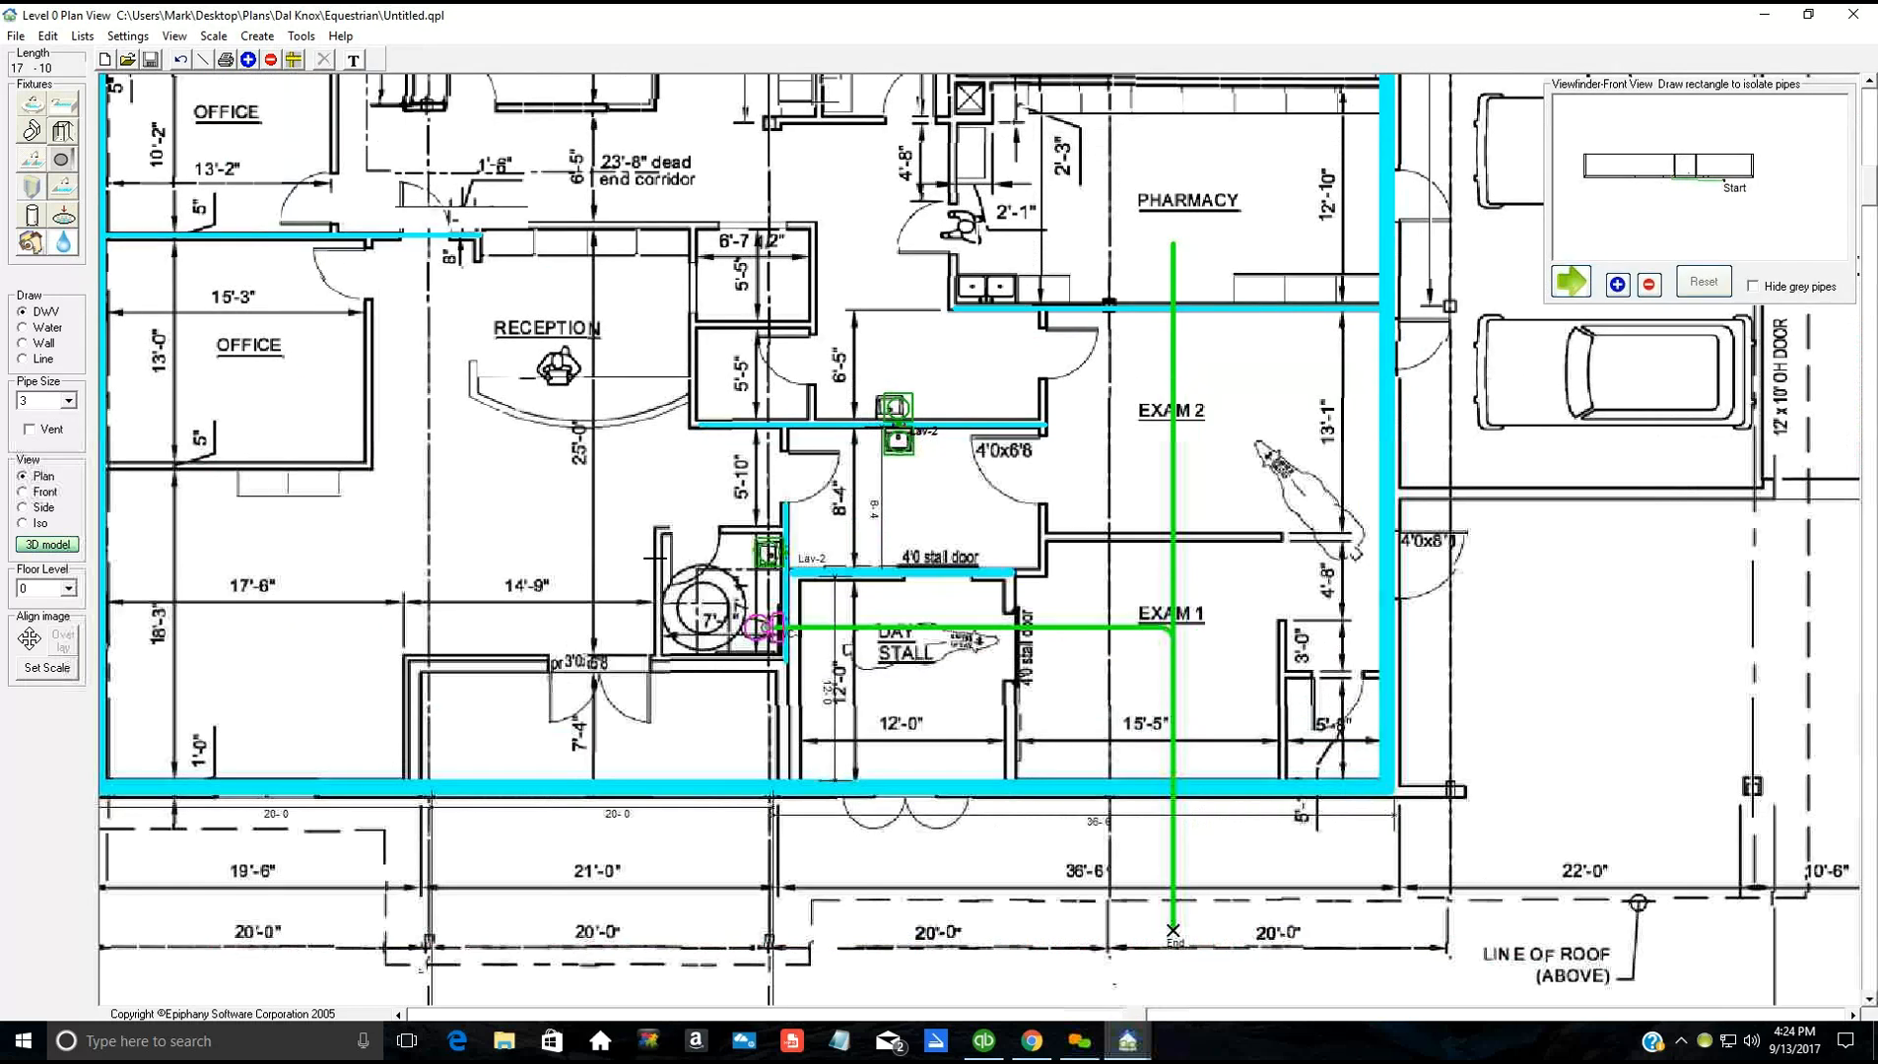
pyautogui.click(36, 404)
pyautogui.click(38, 442)
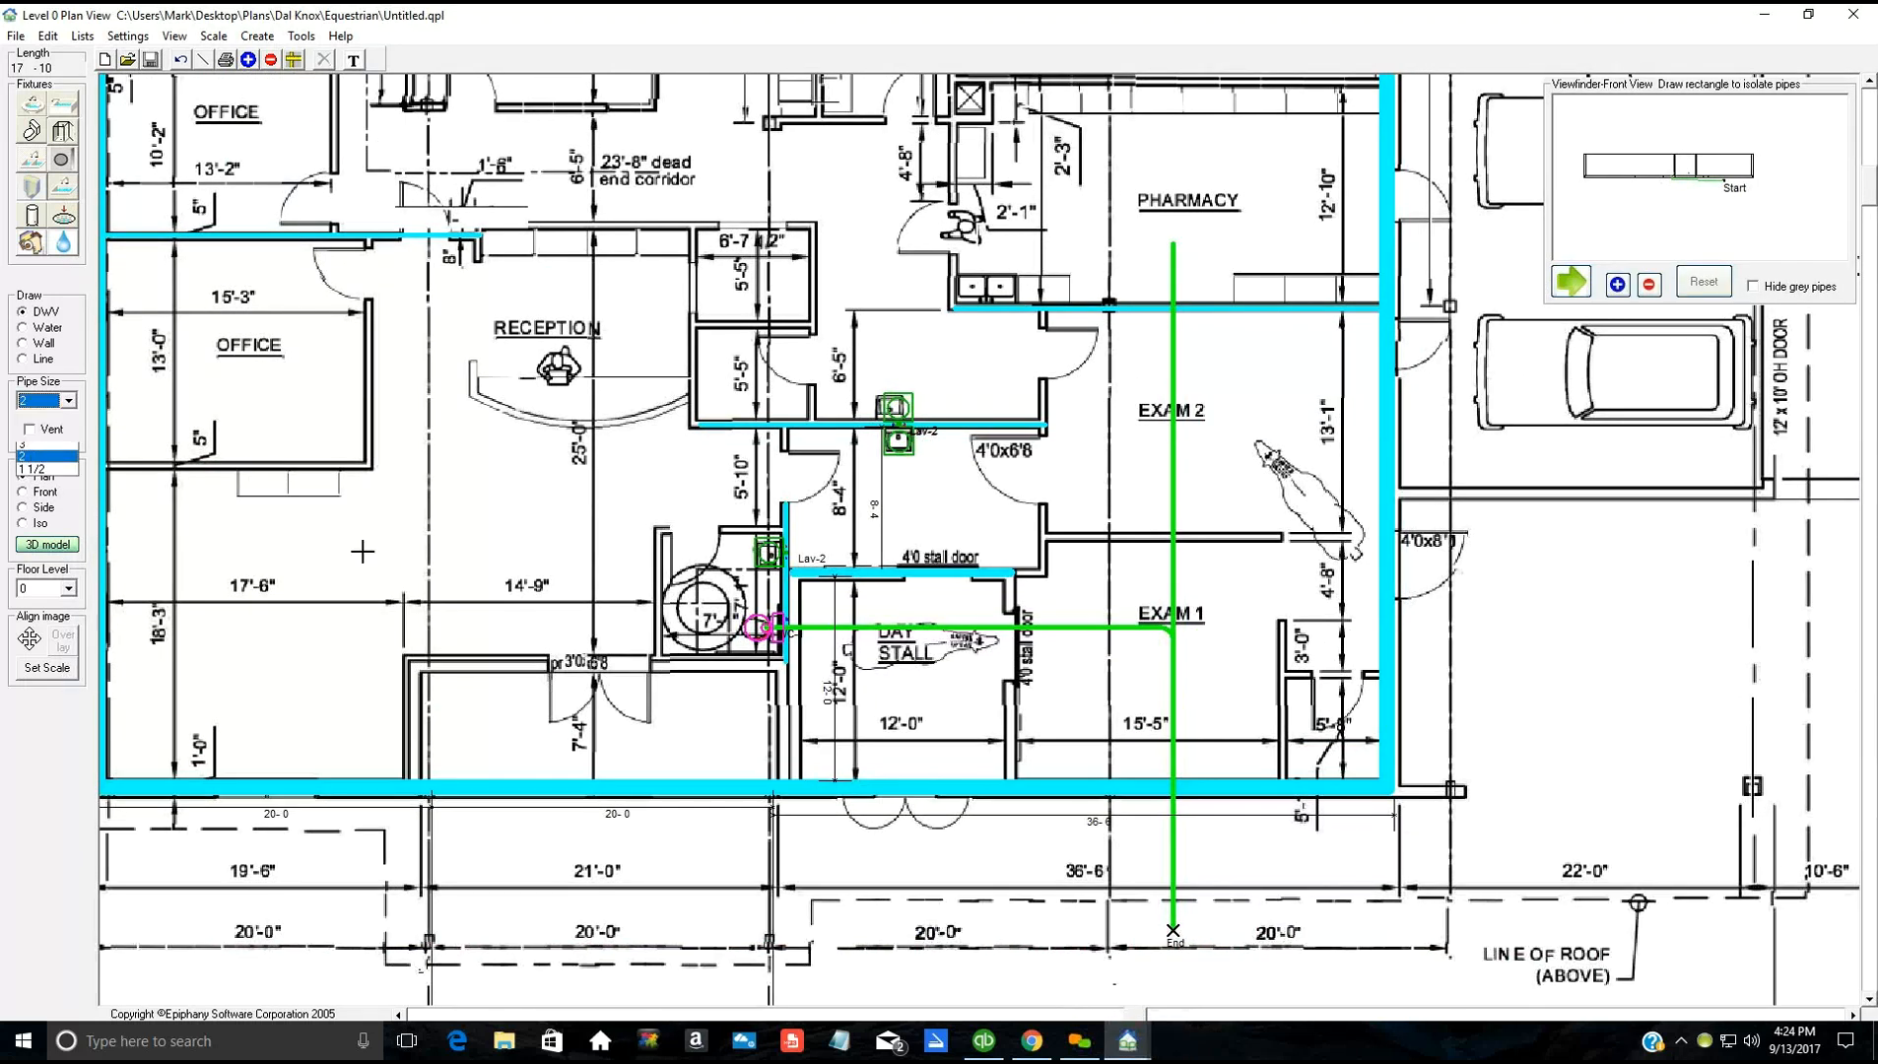
# Step: Try drawing a size 2 DWV branch about 6'-3" diagonally from the Lav-2 sink near the toilet to the toilet's pipe, and undo it
pyautogui.click(770, 554)
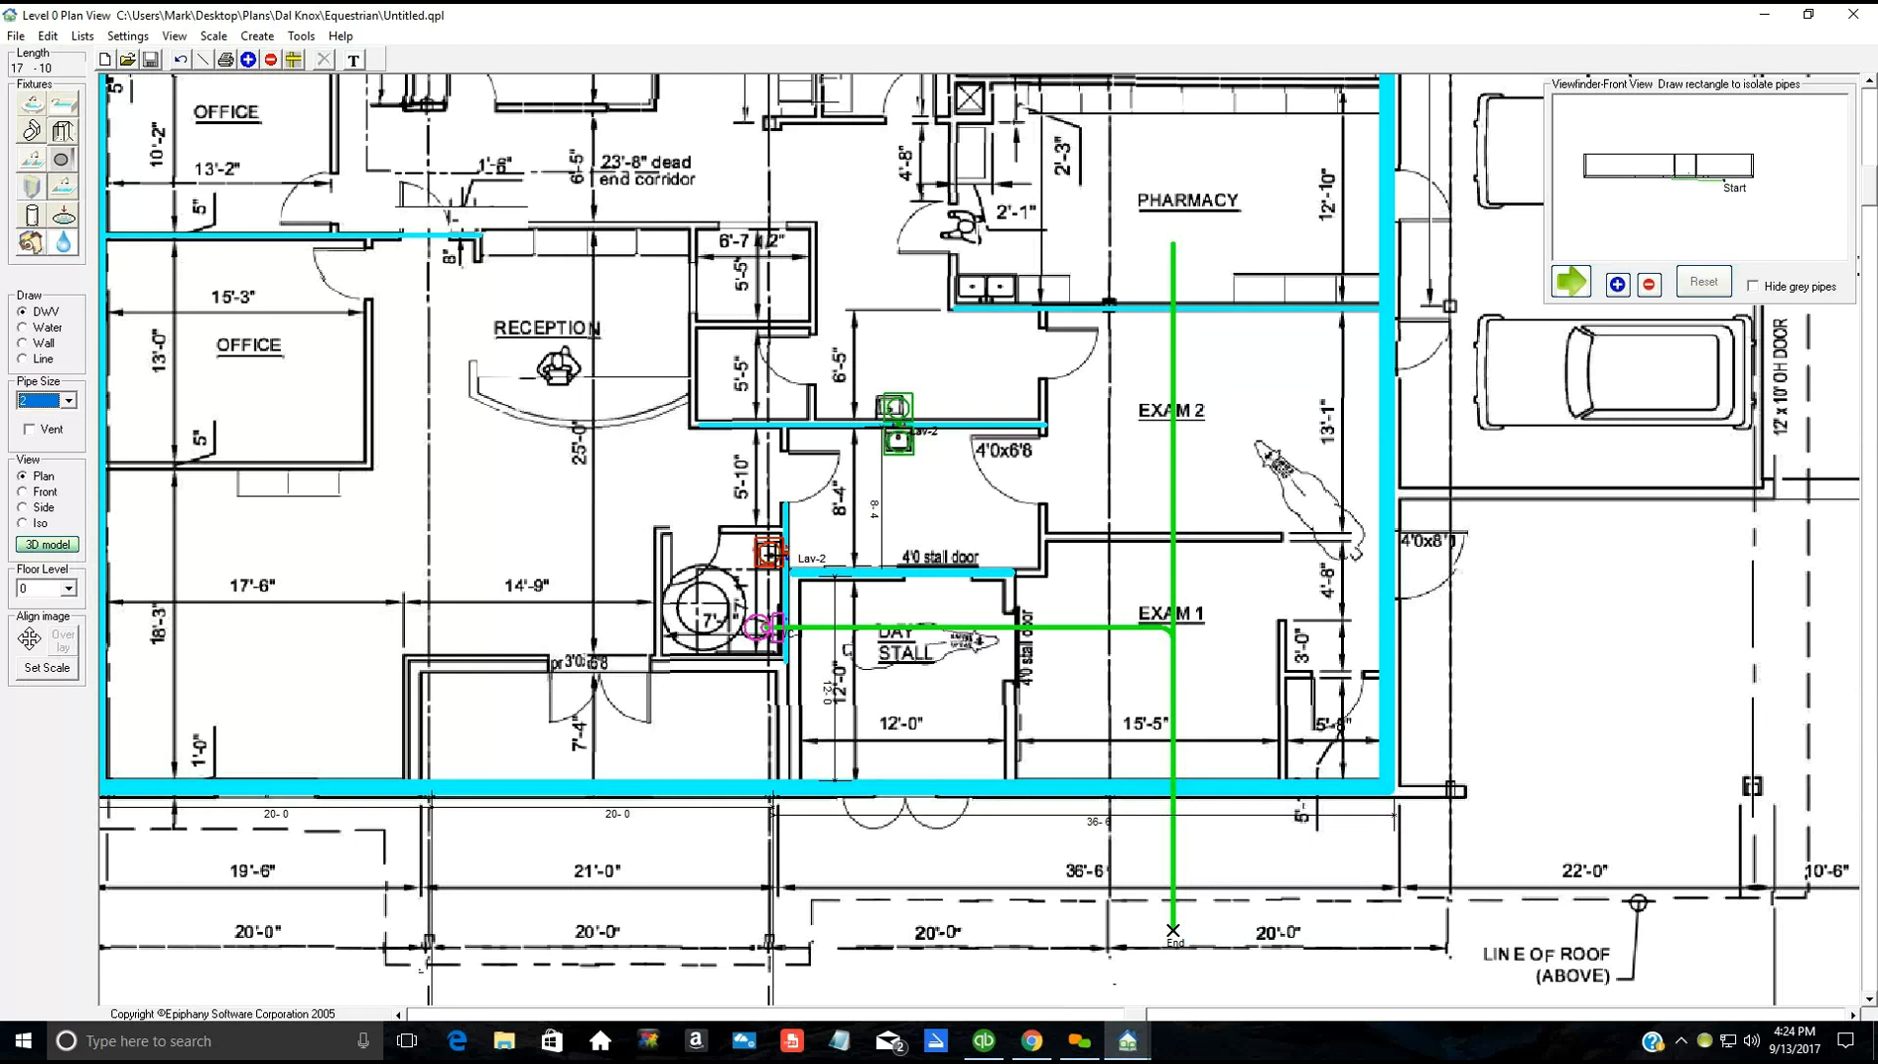
pyautogui.click(787, 606)
pyautogui.click(934, 677)
pyautogui.click(860, 714)
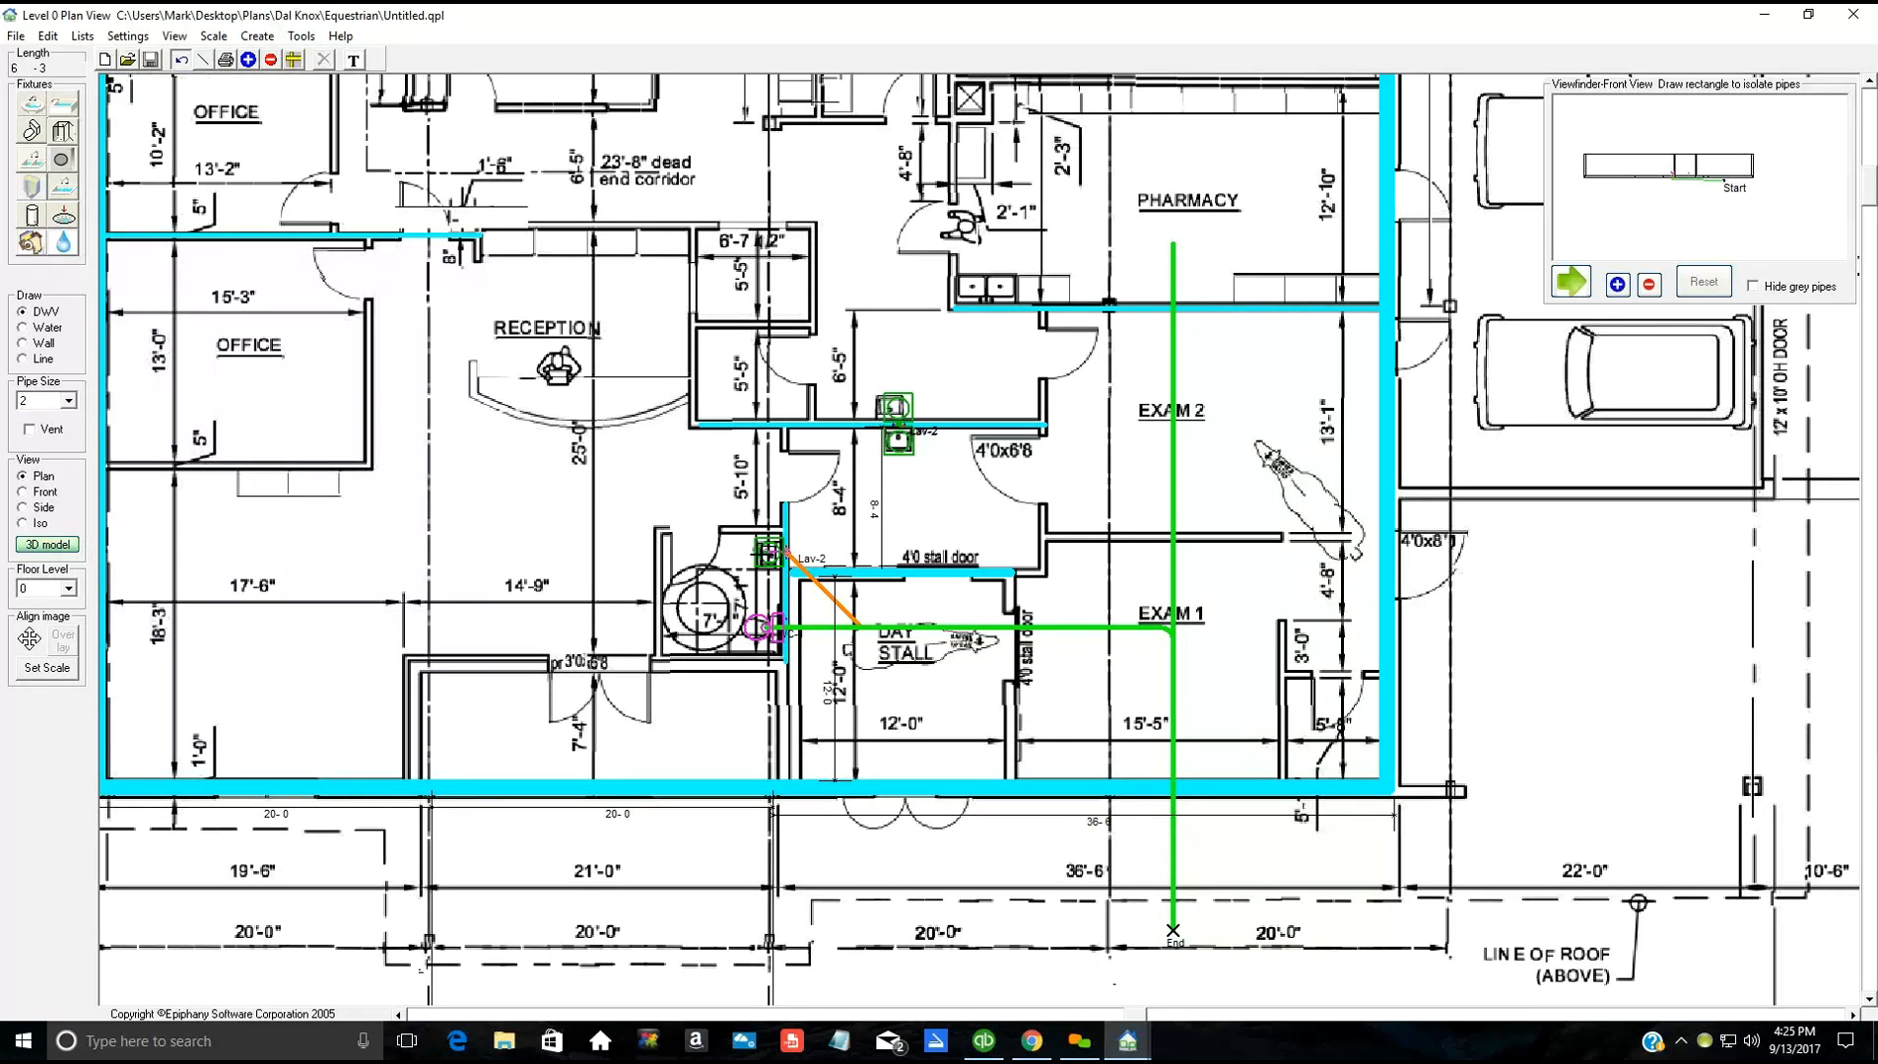
pyautogui.click(180, 61)
# Step: Connect the DWV of the Lav-2 sink beside the toilet to pipe 2, the horizontal branch serving the toilet
pyautogui.rightClick(777, 557)
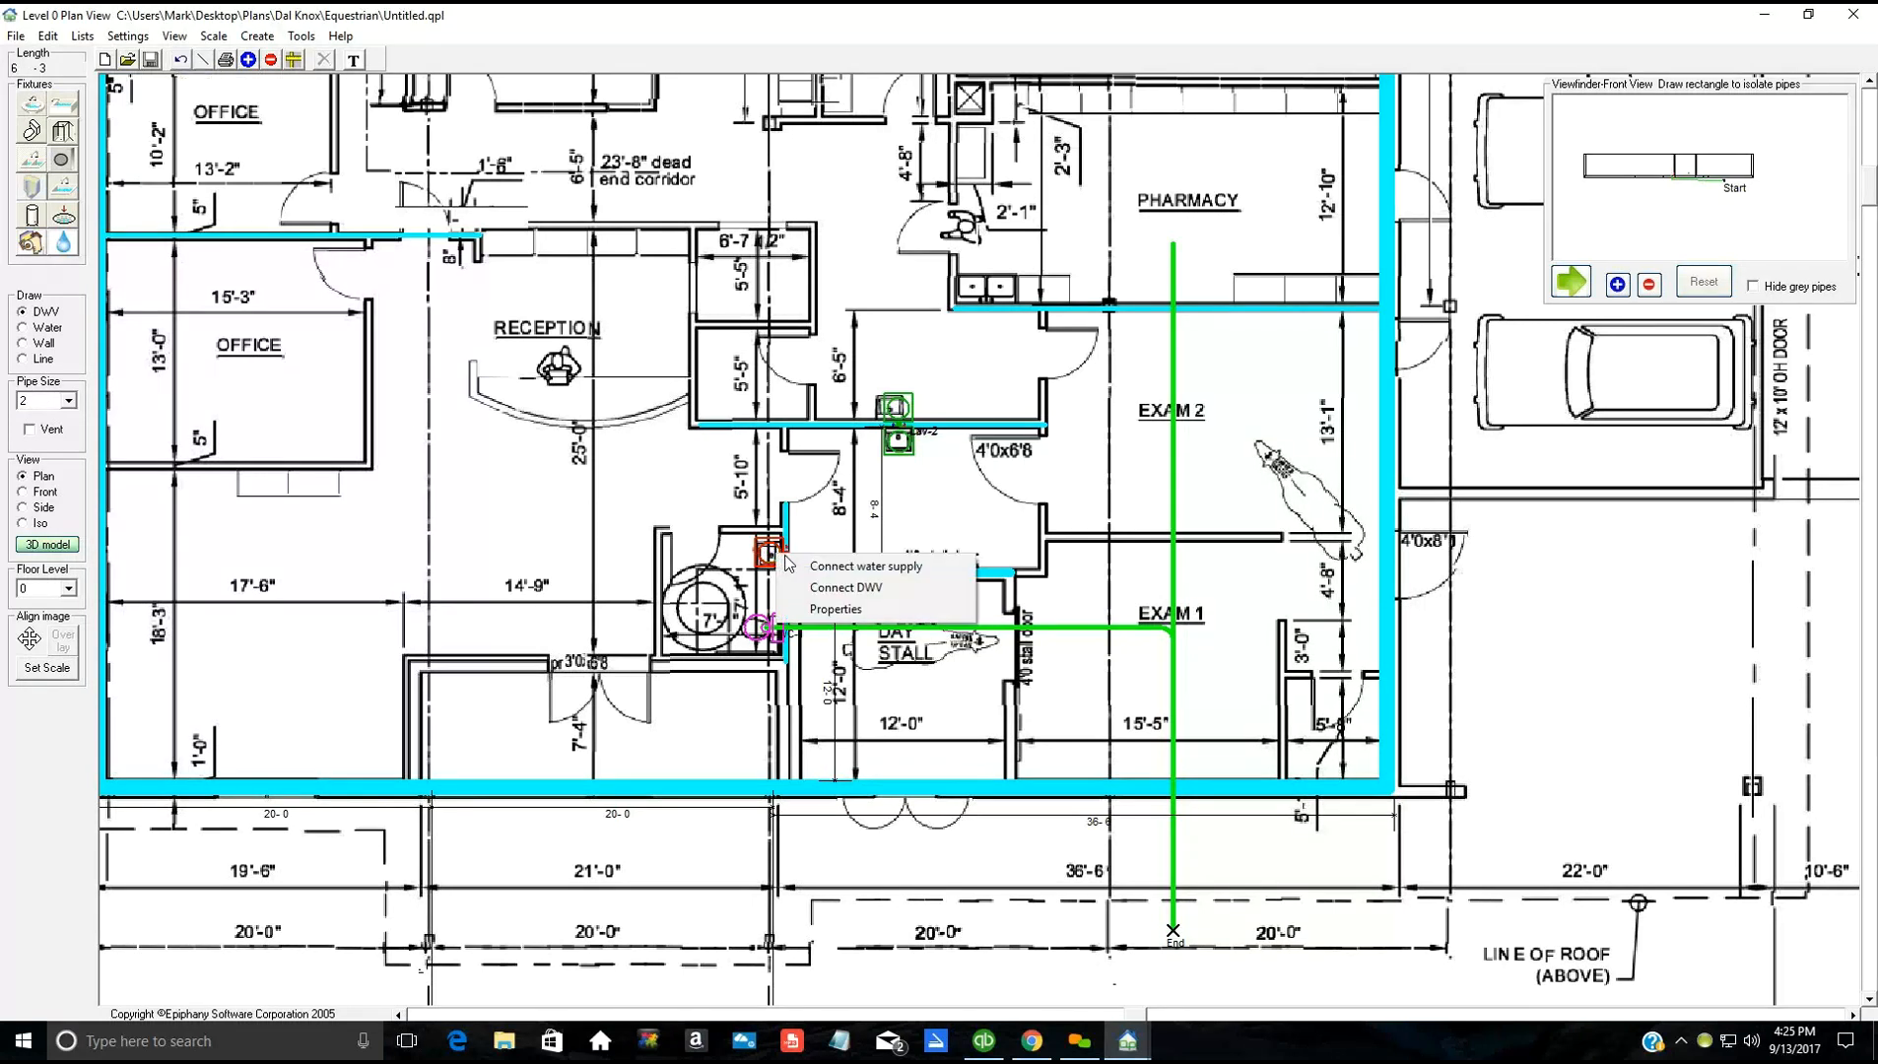
pyautogui.click(839, 588)
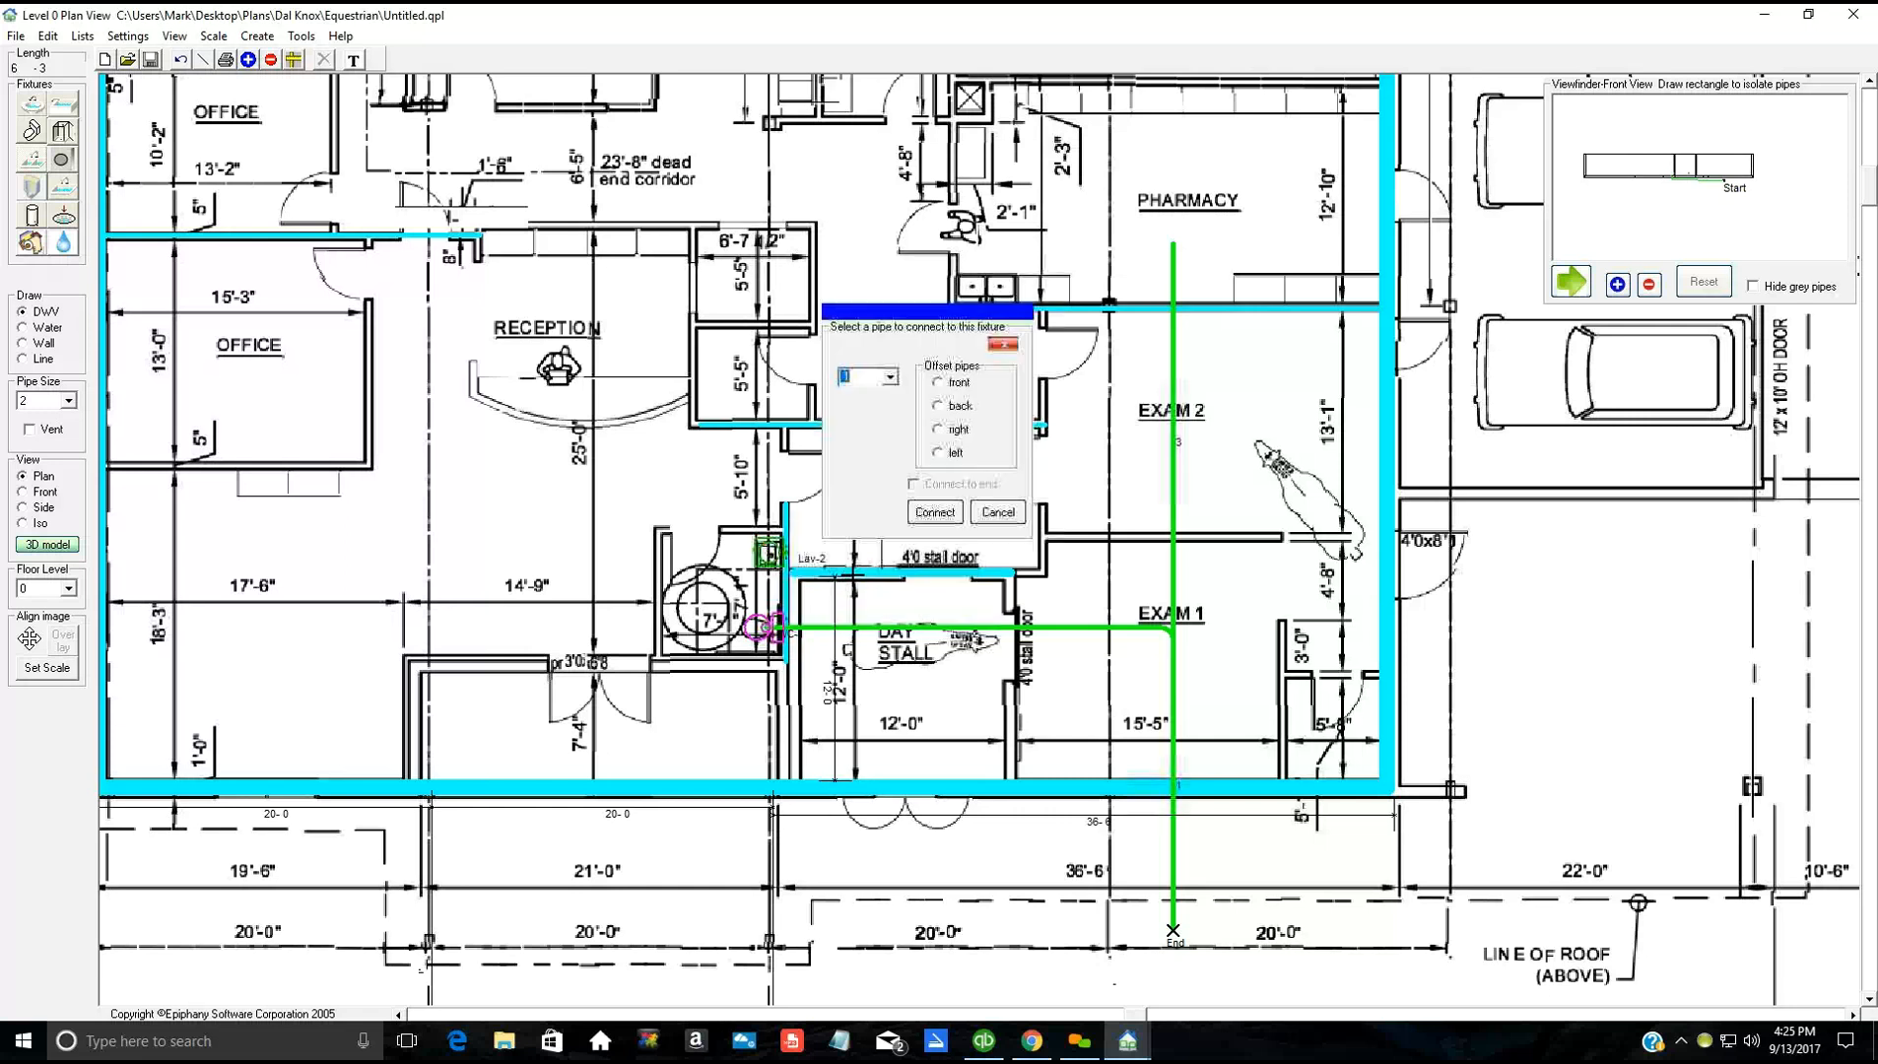
pyautogui.click(891, 378)
pyautogui.click(858, 406)
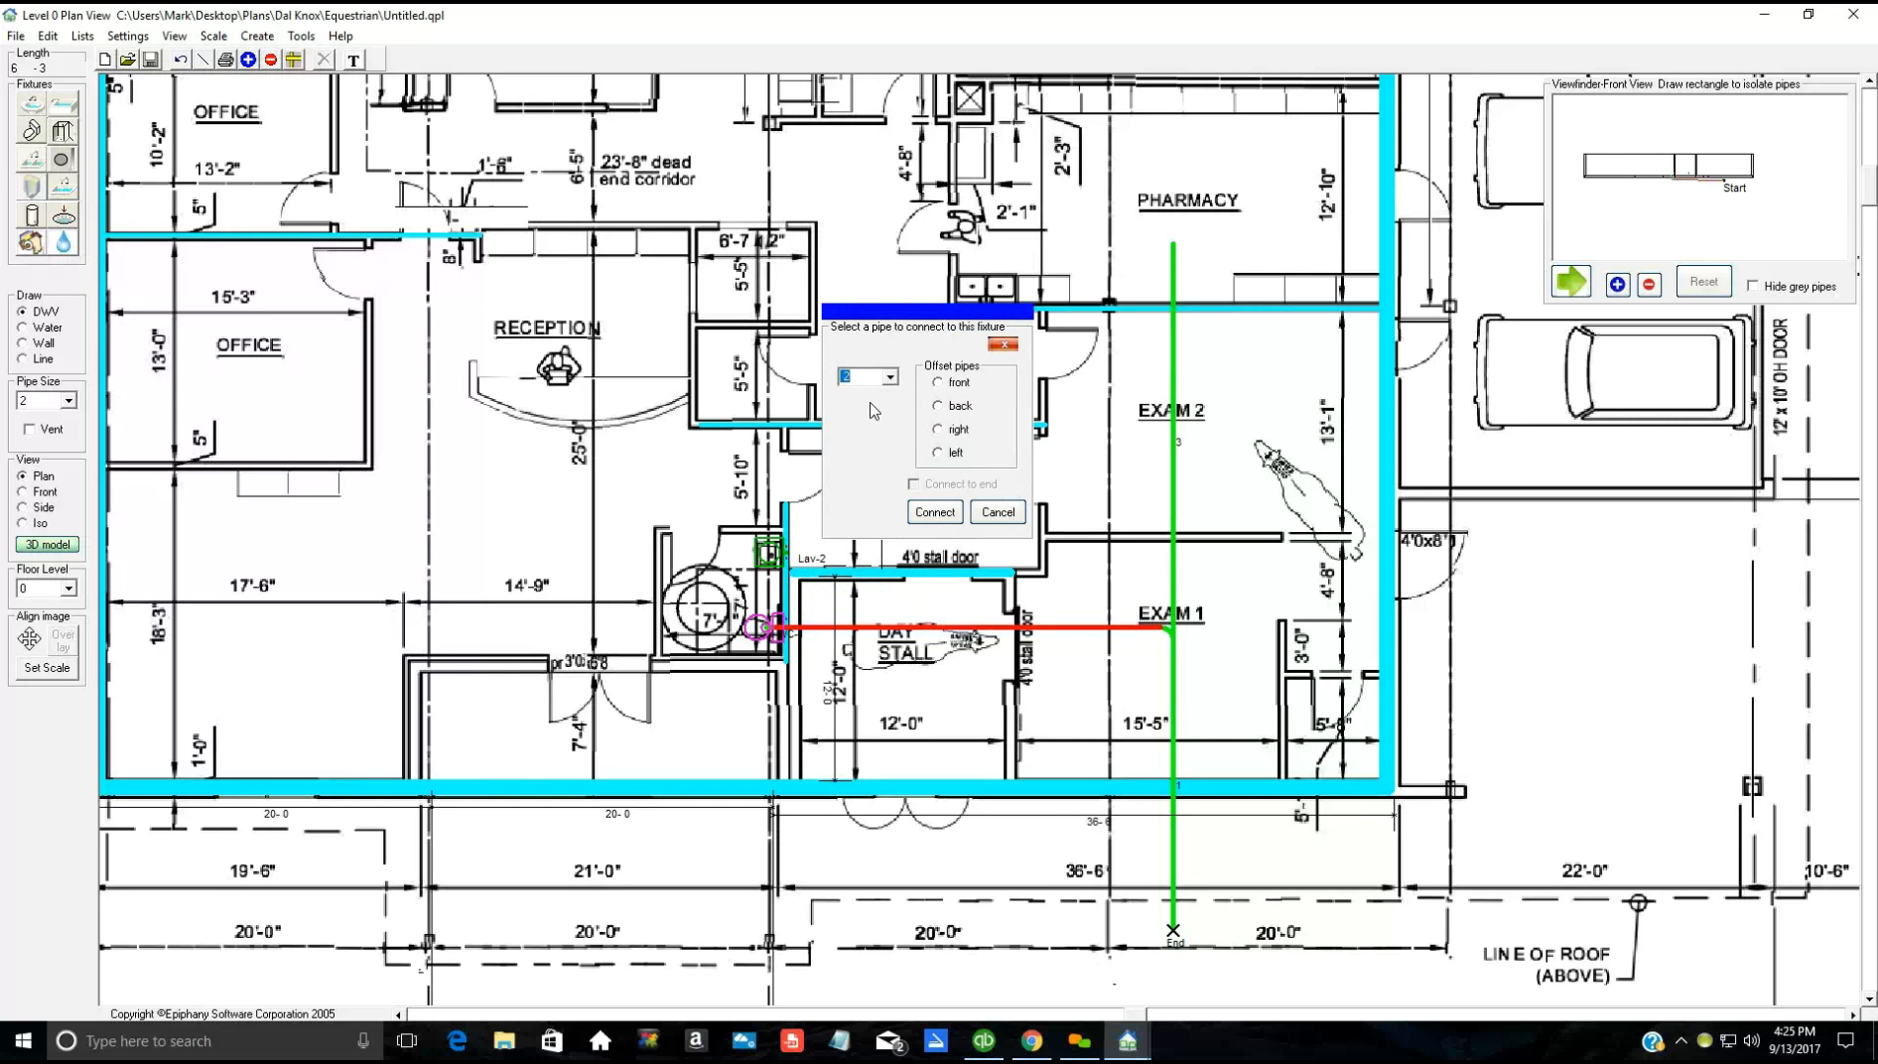
pyautogui.scroll(-1, 884, 422)
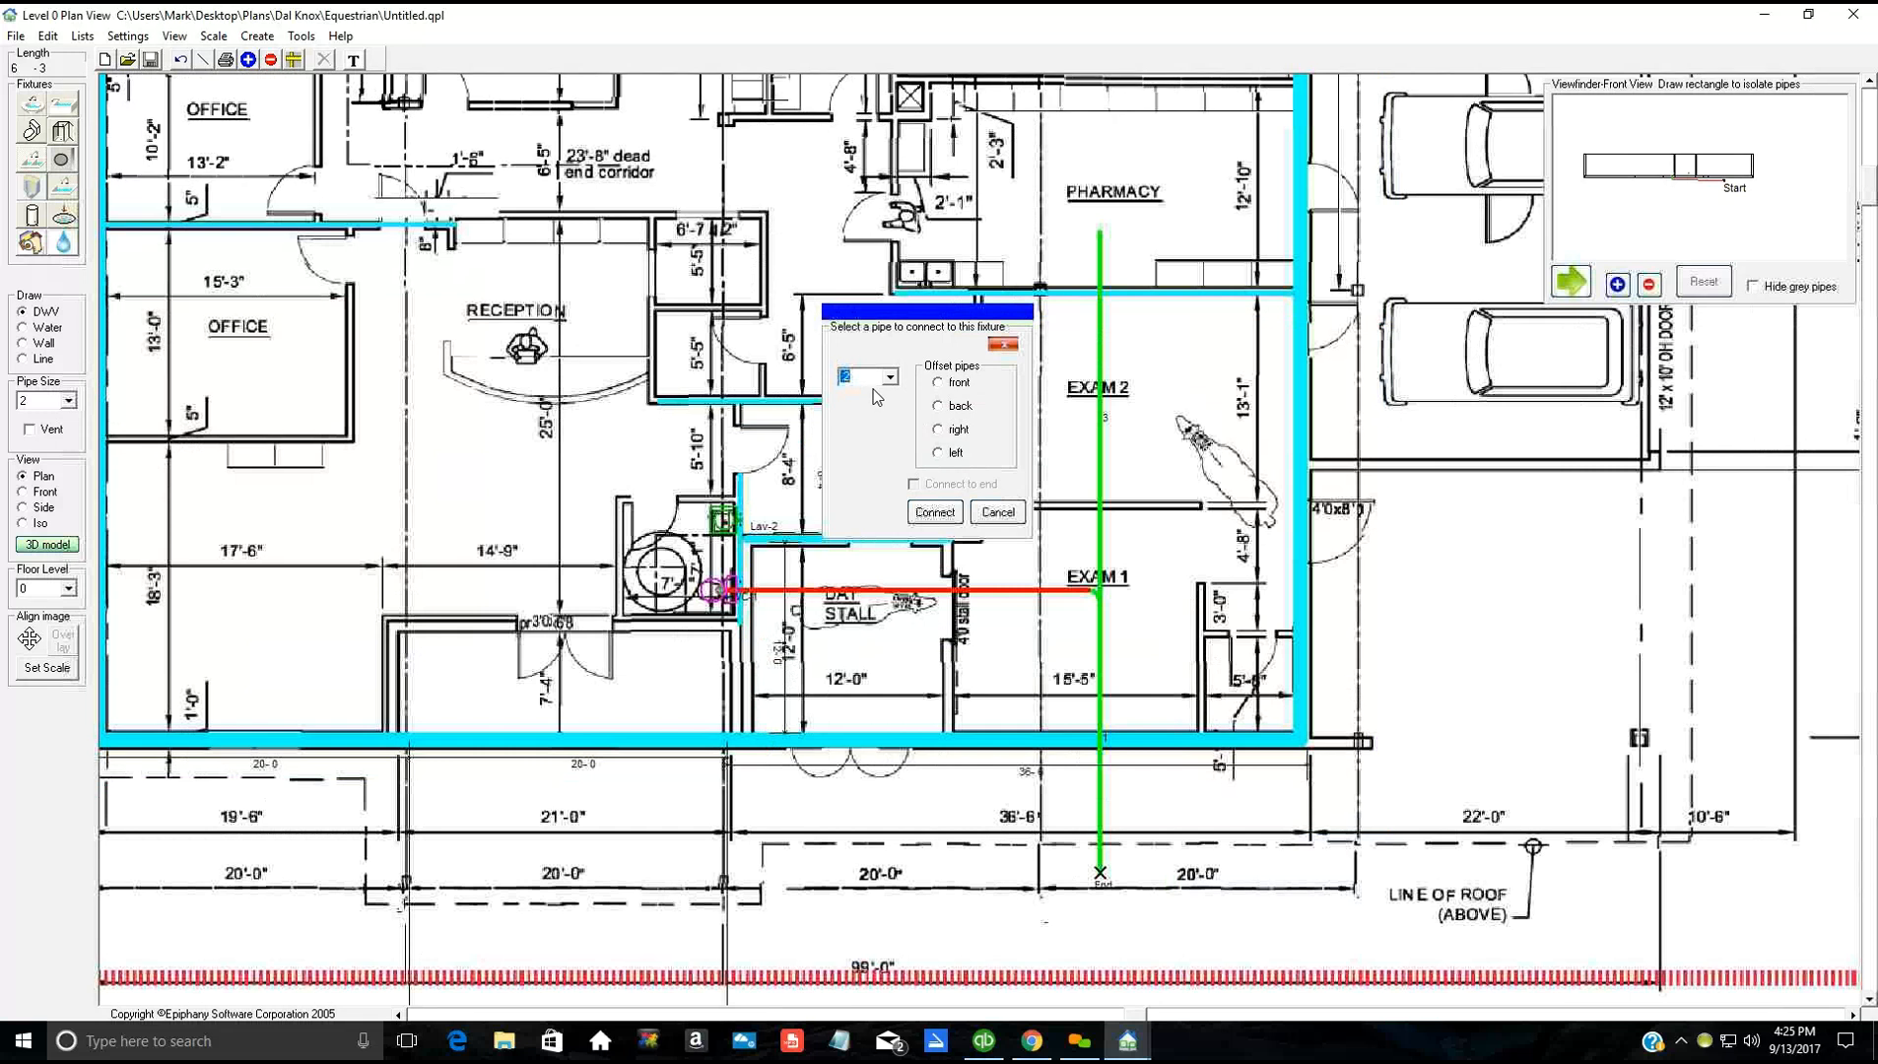
pyautogui.scroll(-1, 872, 379)
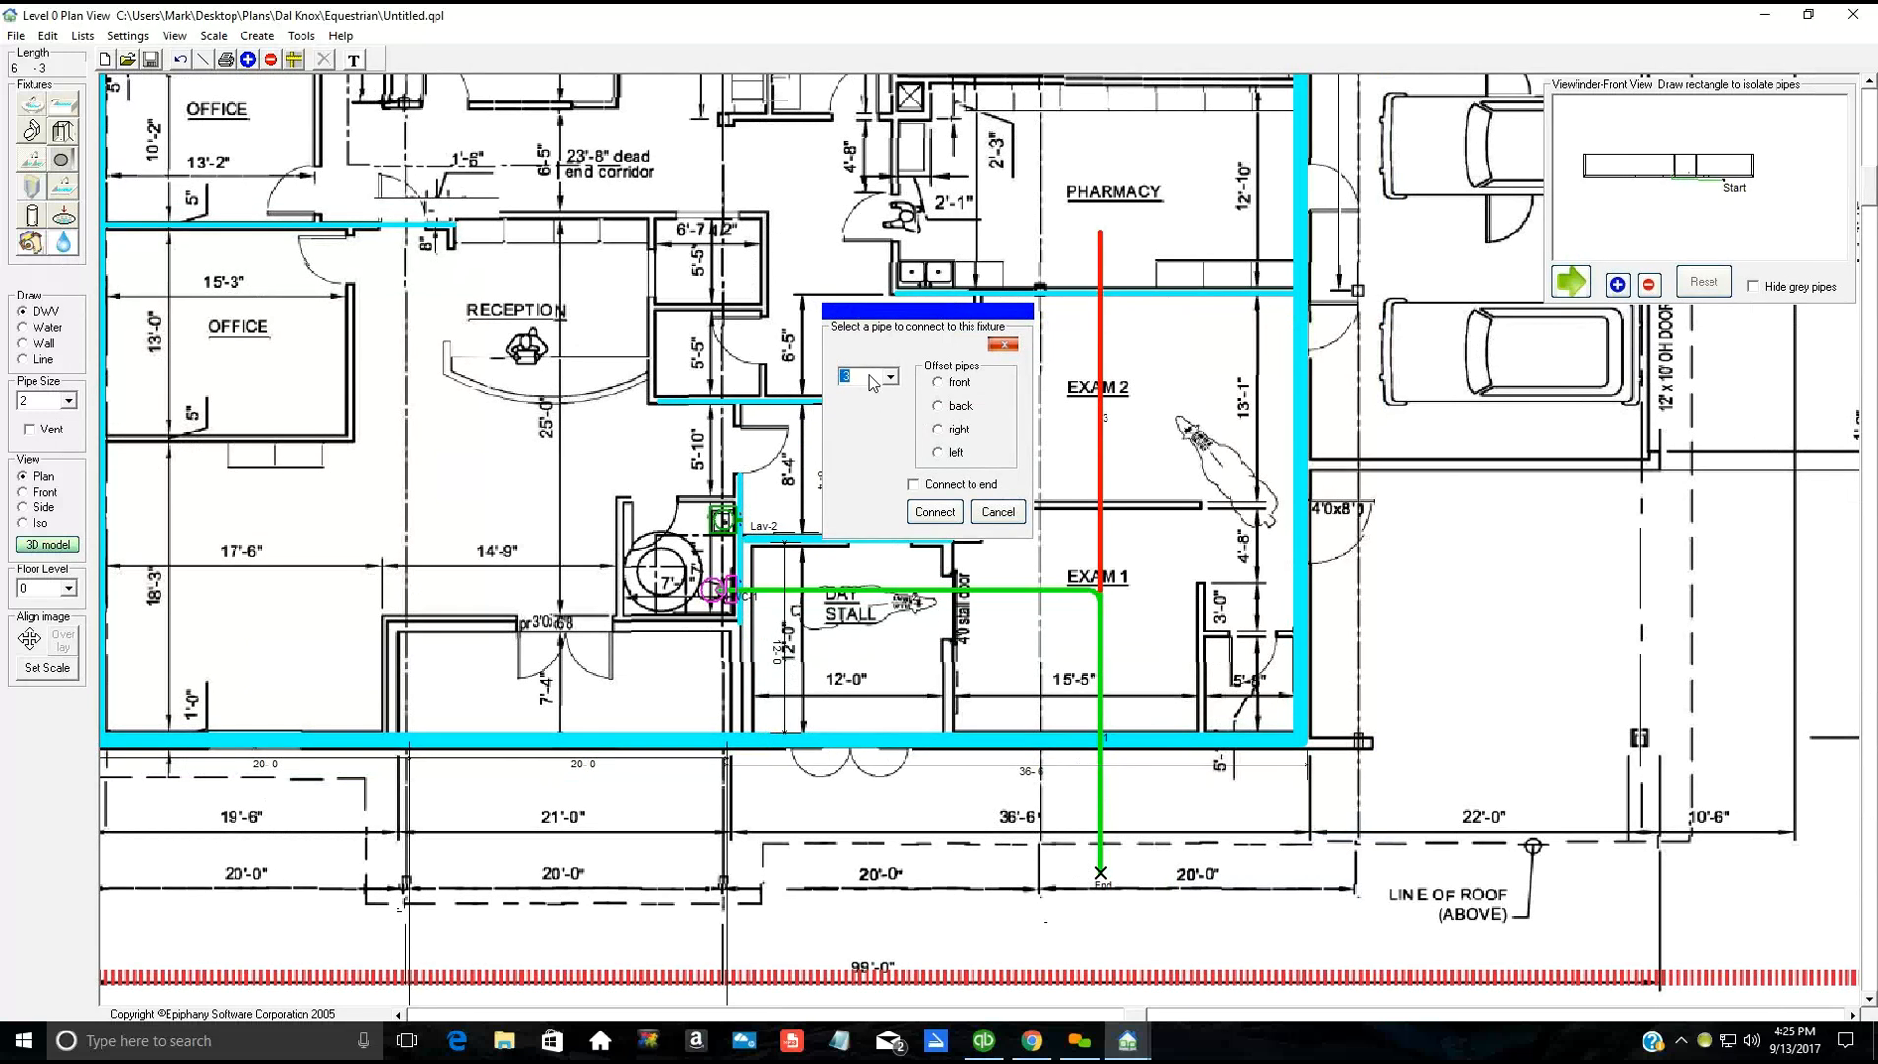
pyautogui.scroll(1, 872, 381)
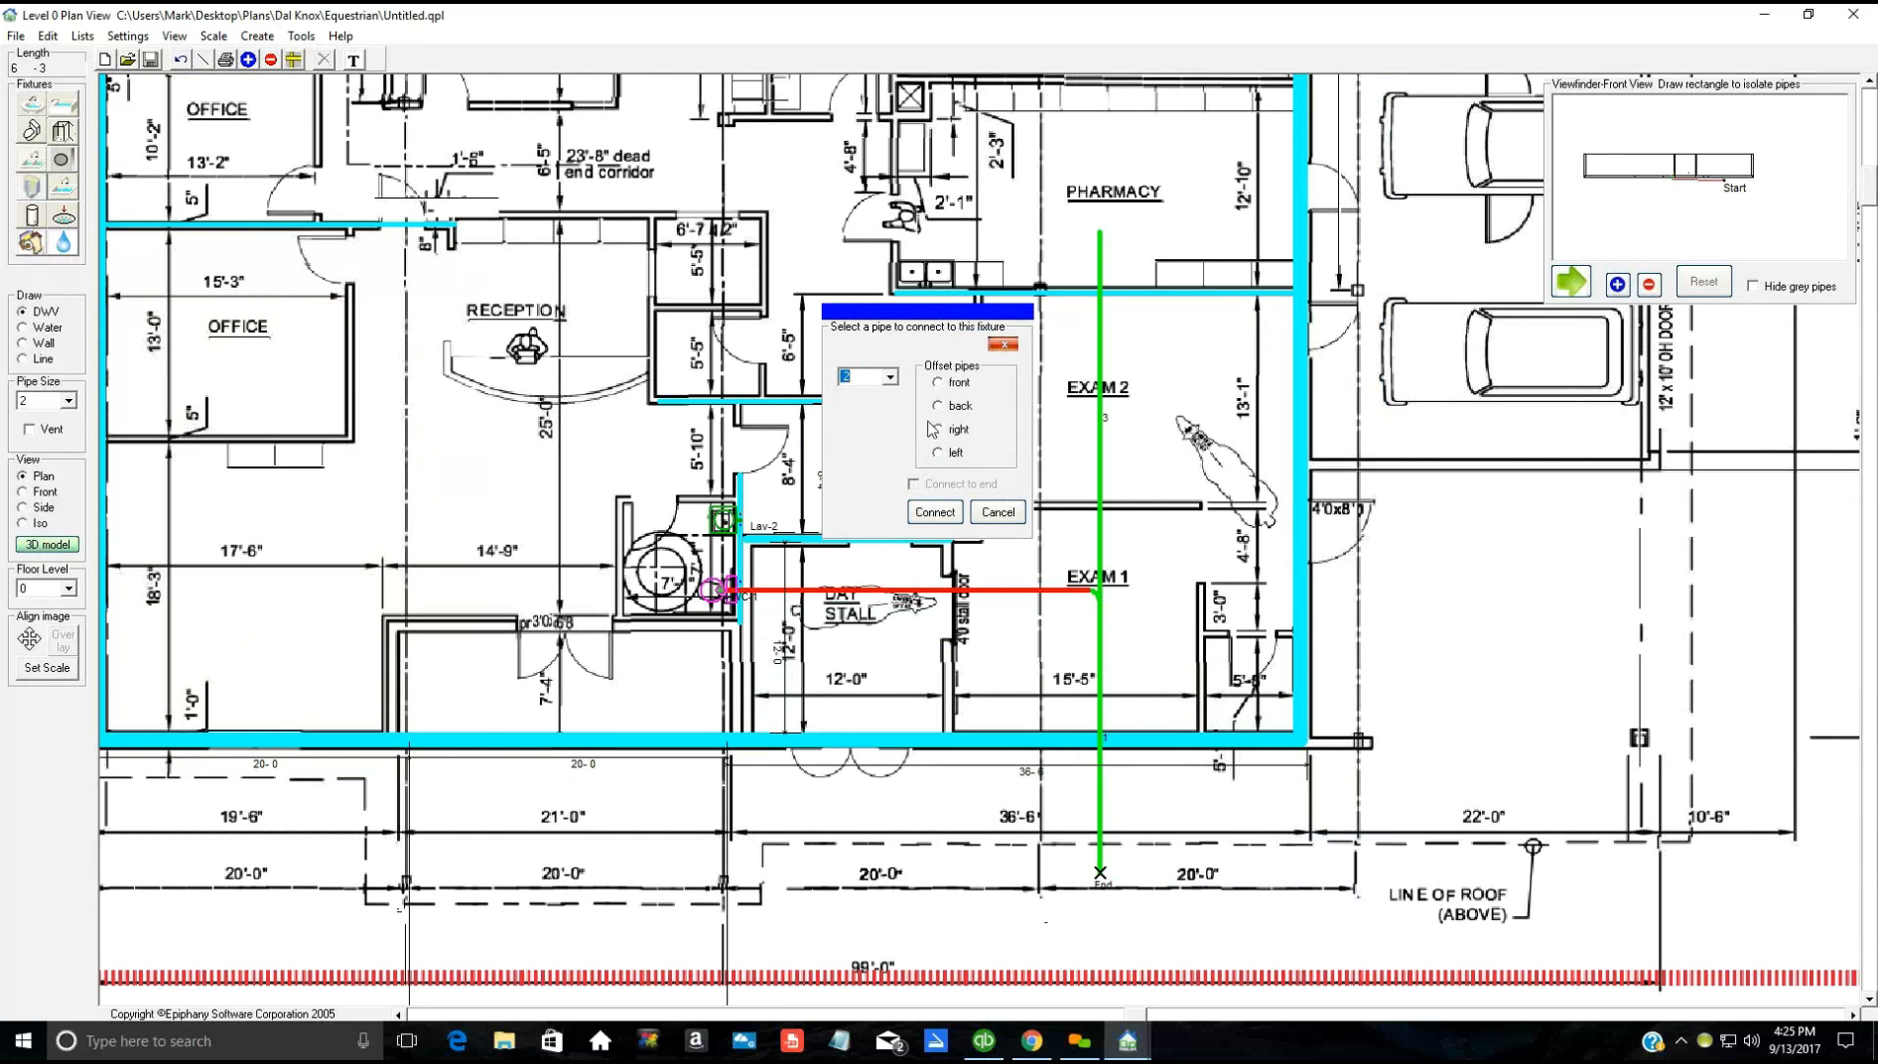
pyautogui.click(934, 512)
pyautogui.click(739, 537)
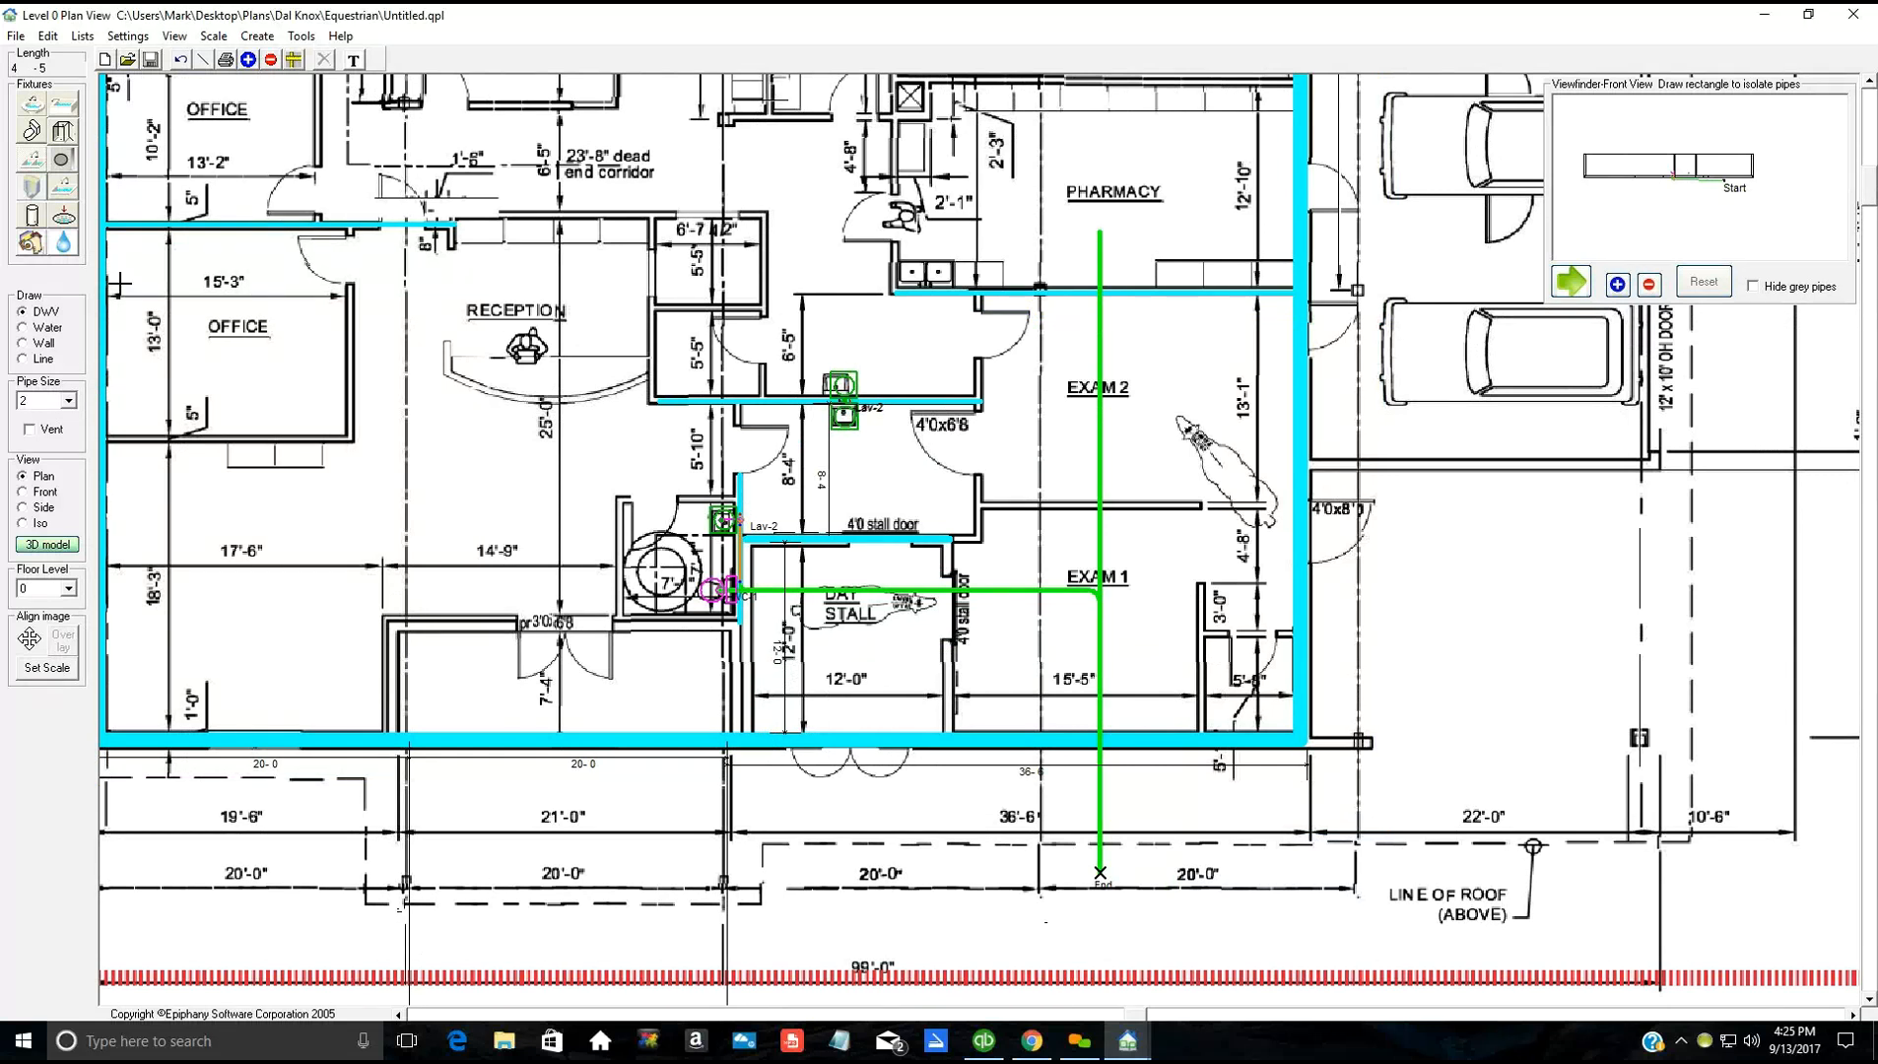
# Step: Examine the toilet and sink drain connections from several angles in the 3D model, and close it
pyautogui.click(47, 545)
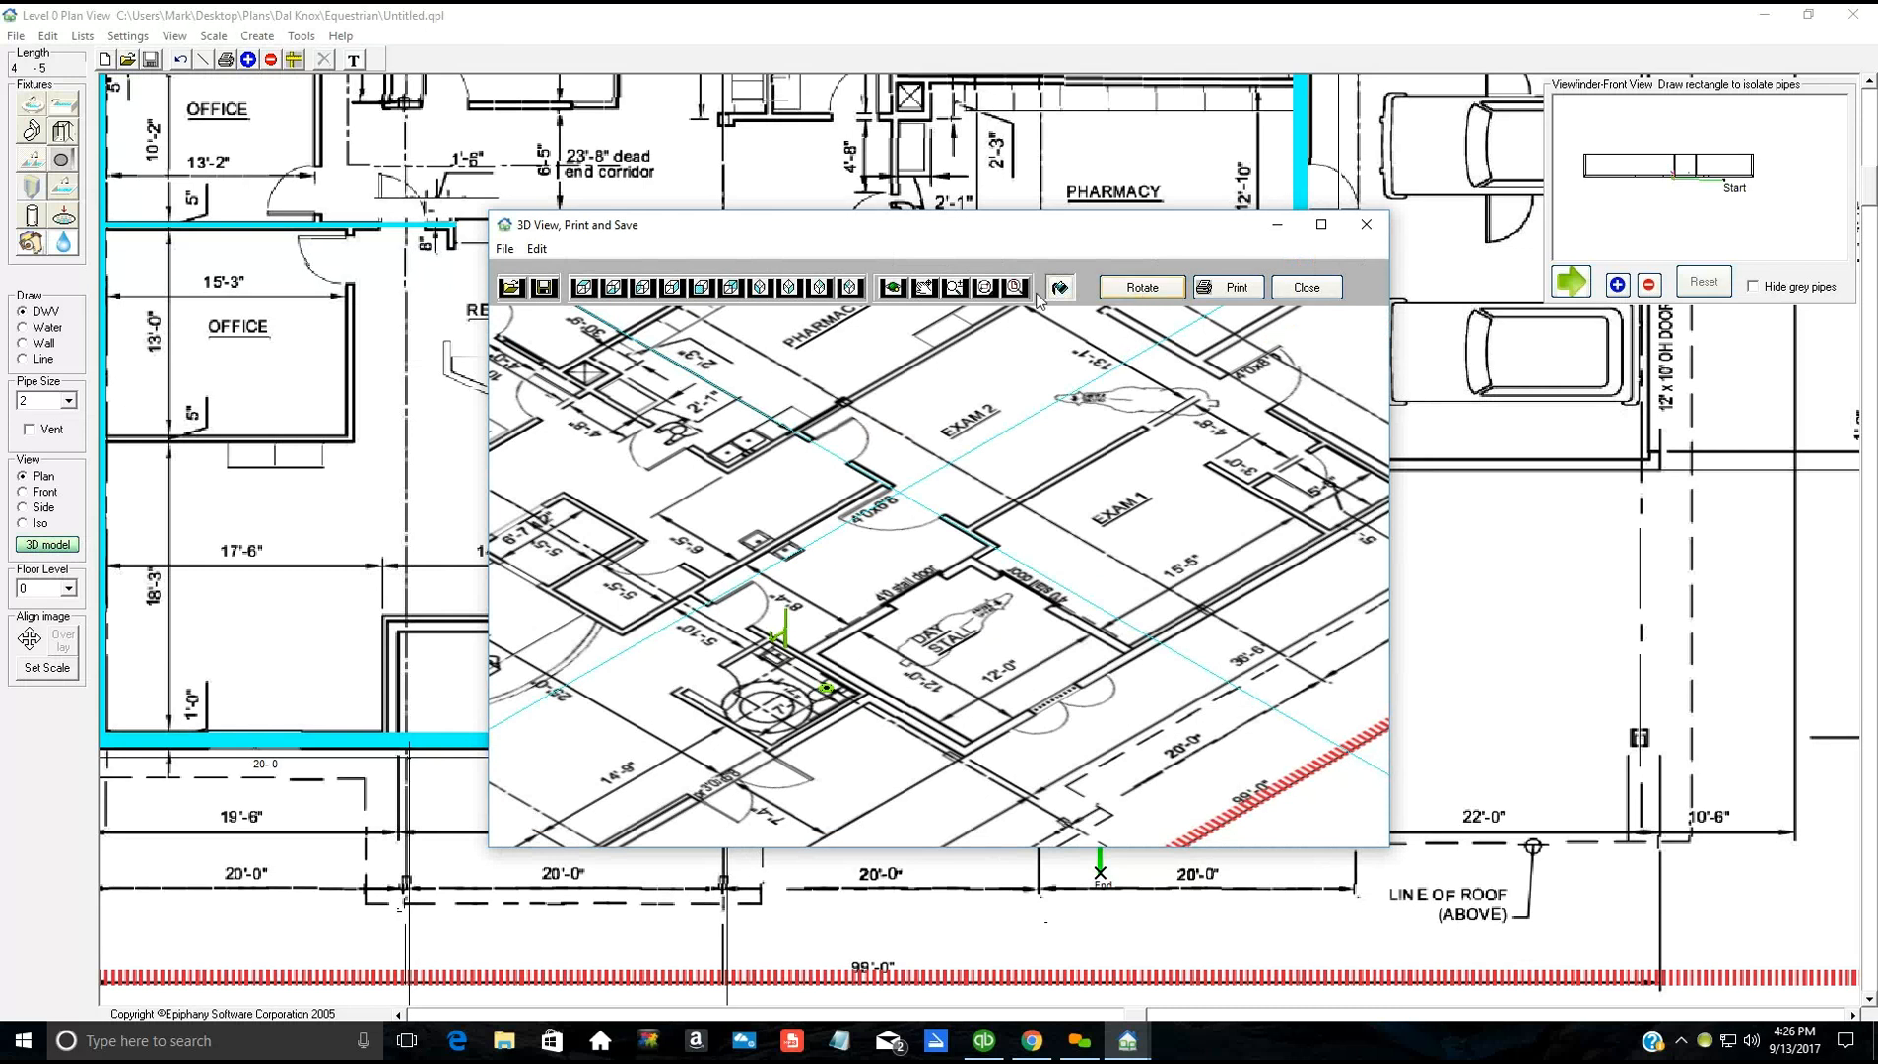
pyautogui.click(892, 287)
pyautogui.moveTo(843, 562); pyautogui.dragTo(807, 593)
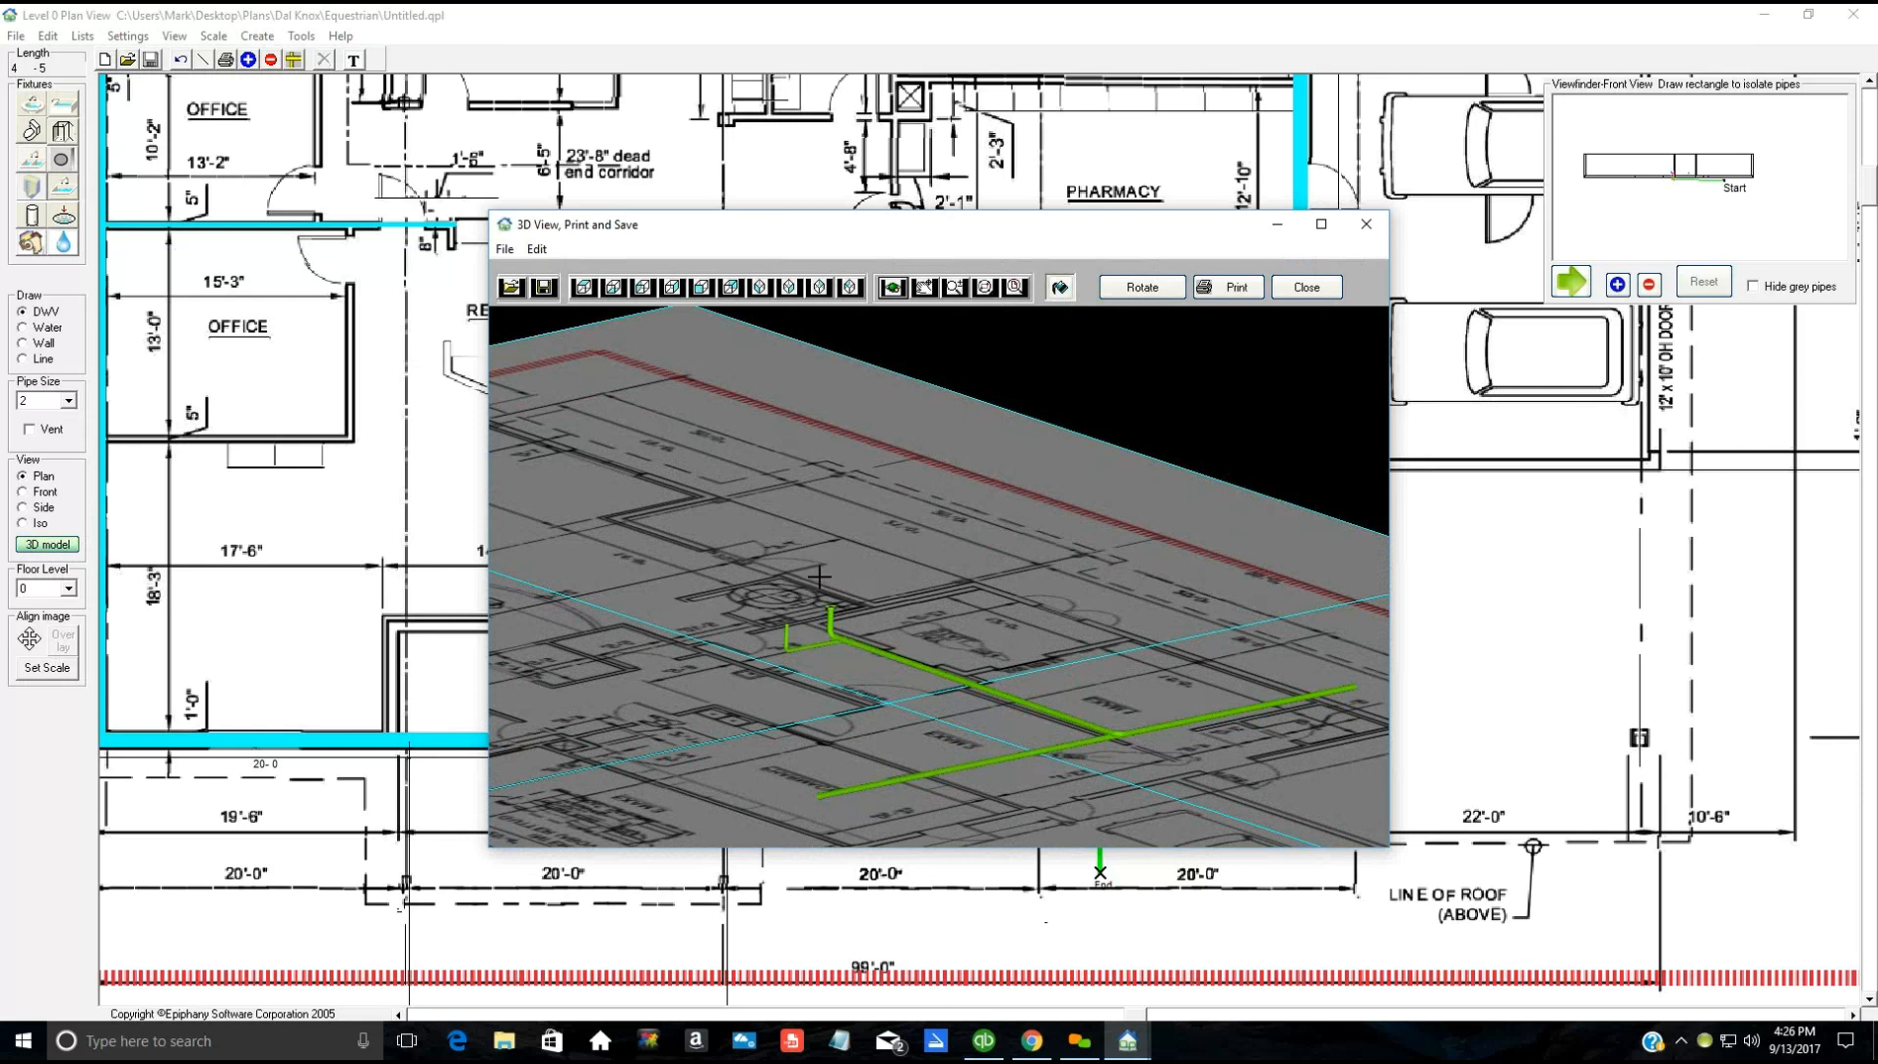
pyautogui.scroll(2, 821, 537)
pyautogui.scroll(2, 821, 533)
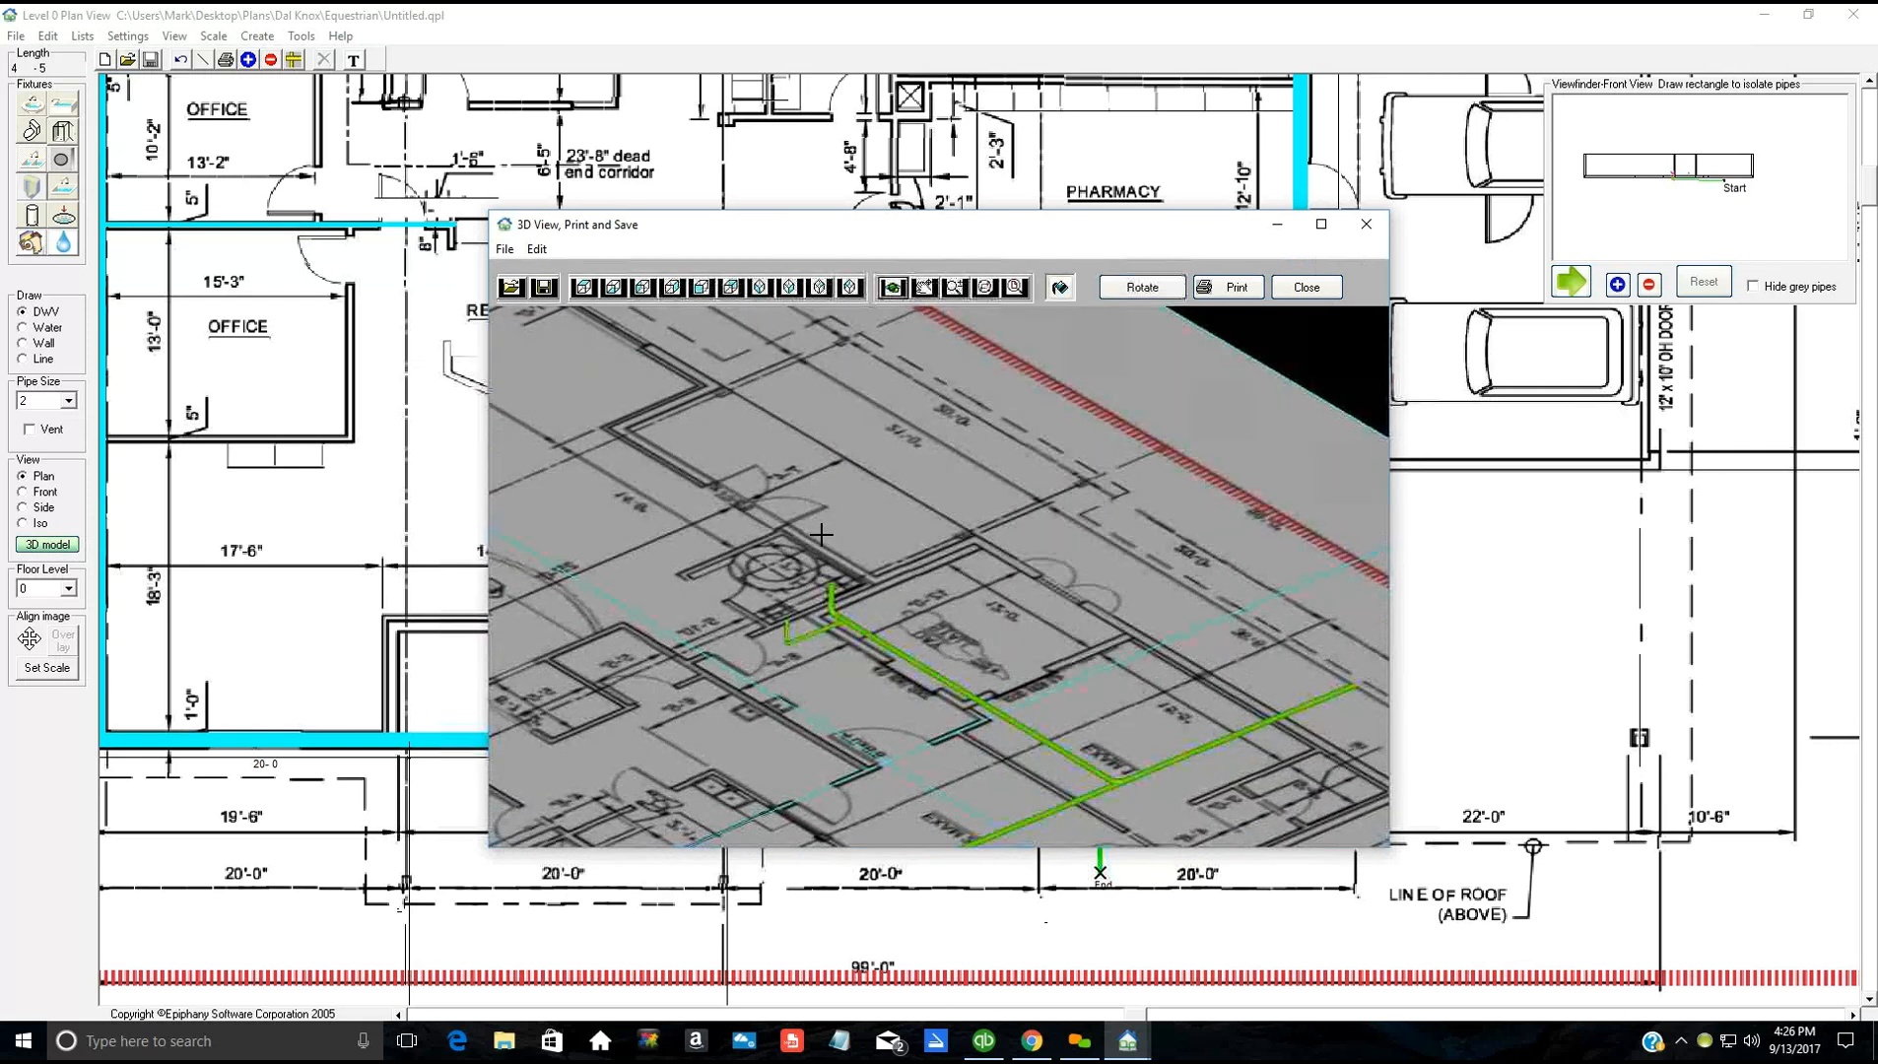
pyautogui.moveTo(819, 551); pyautogui.dragTo(794, 677)
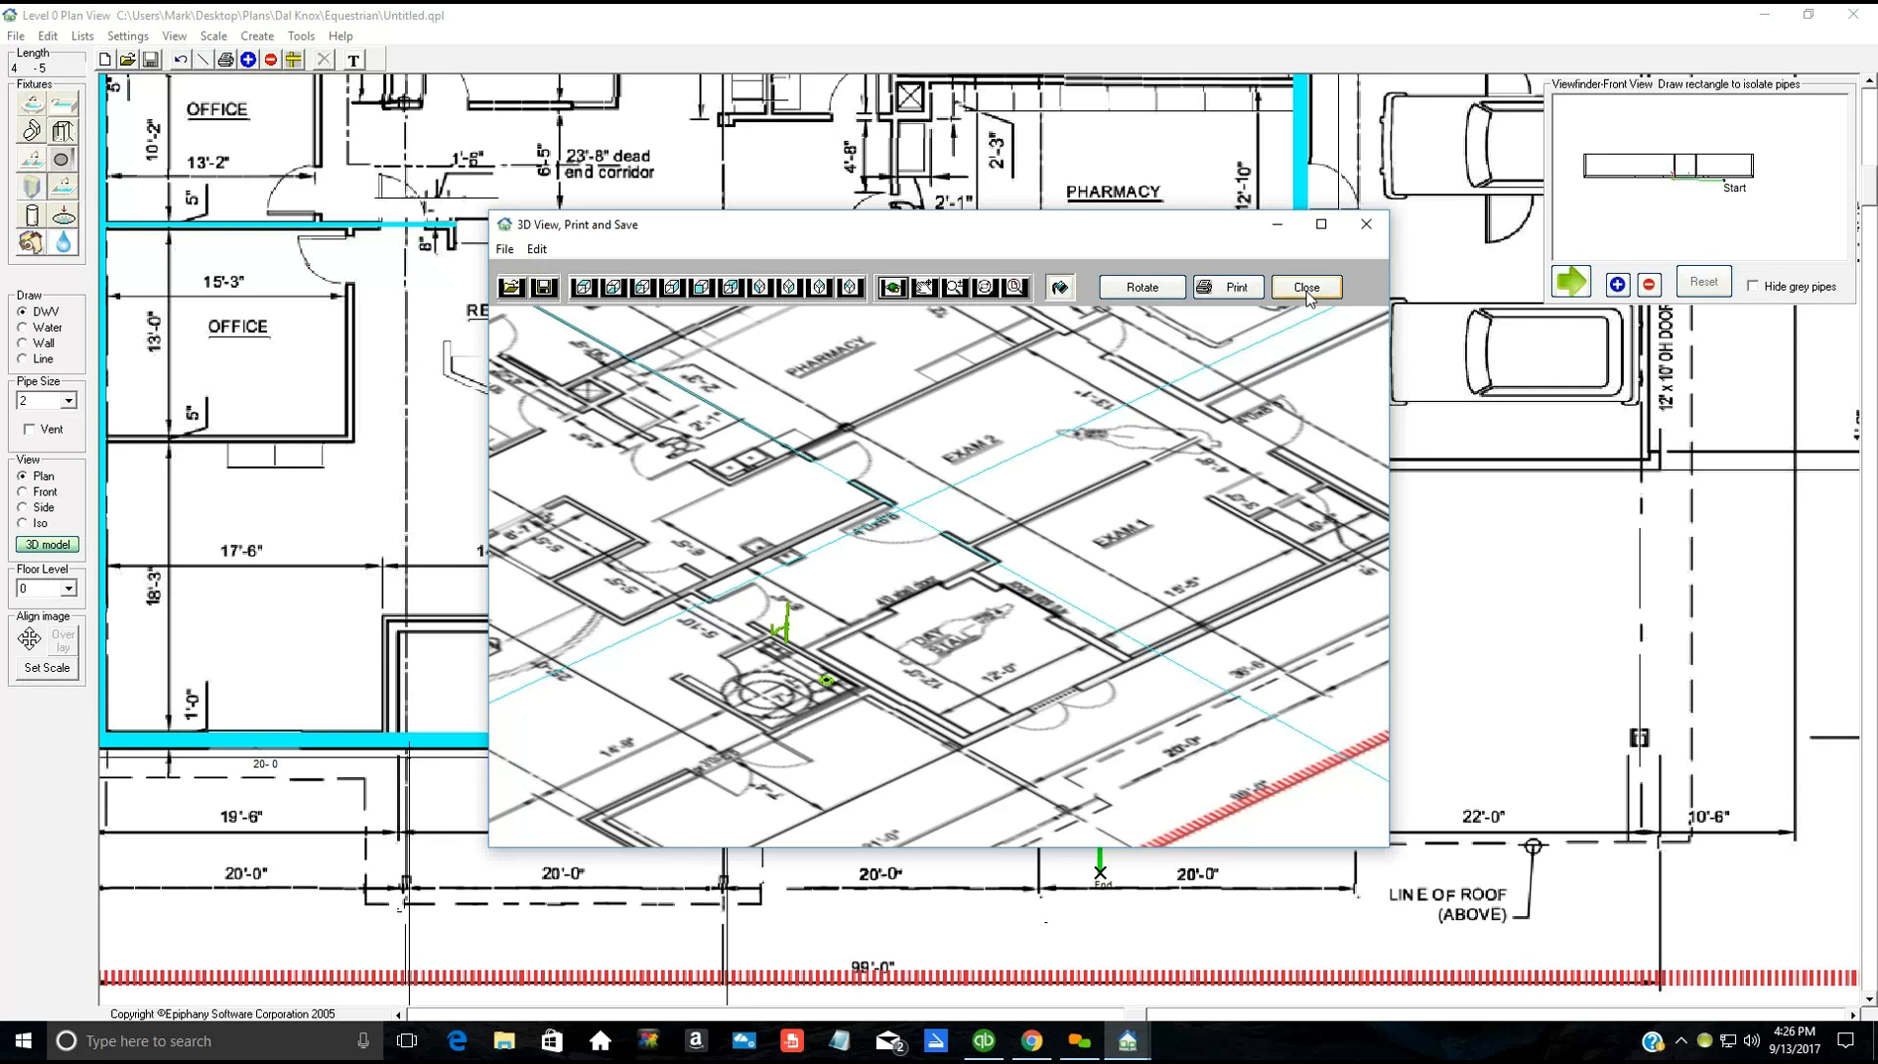
pyautogui.moveTo(1006, 411); pyautogui.dragTo(1179, 332)
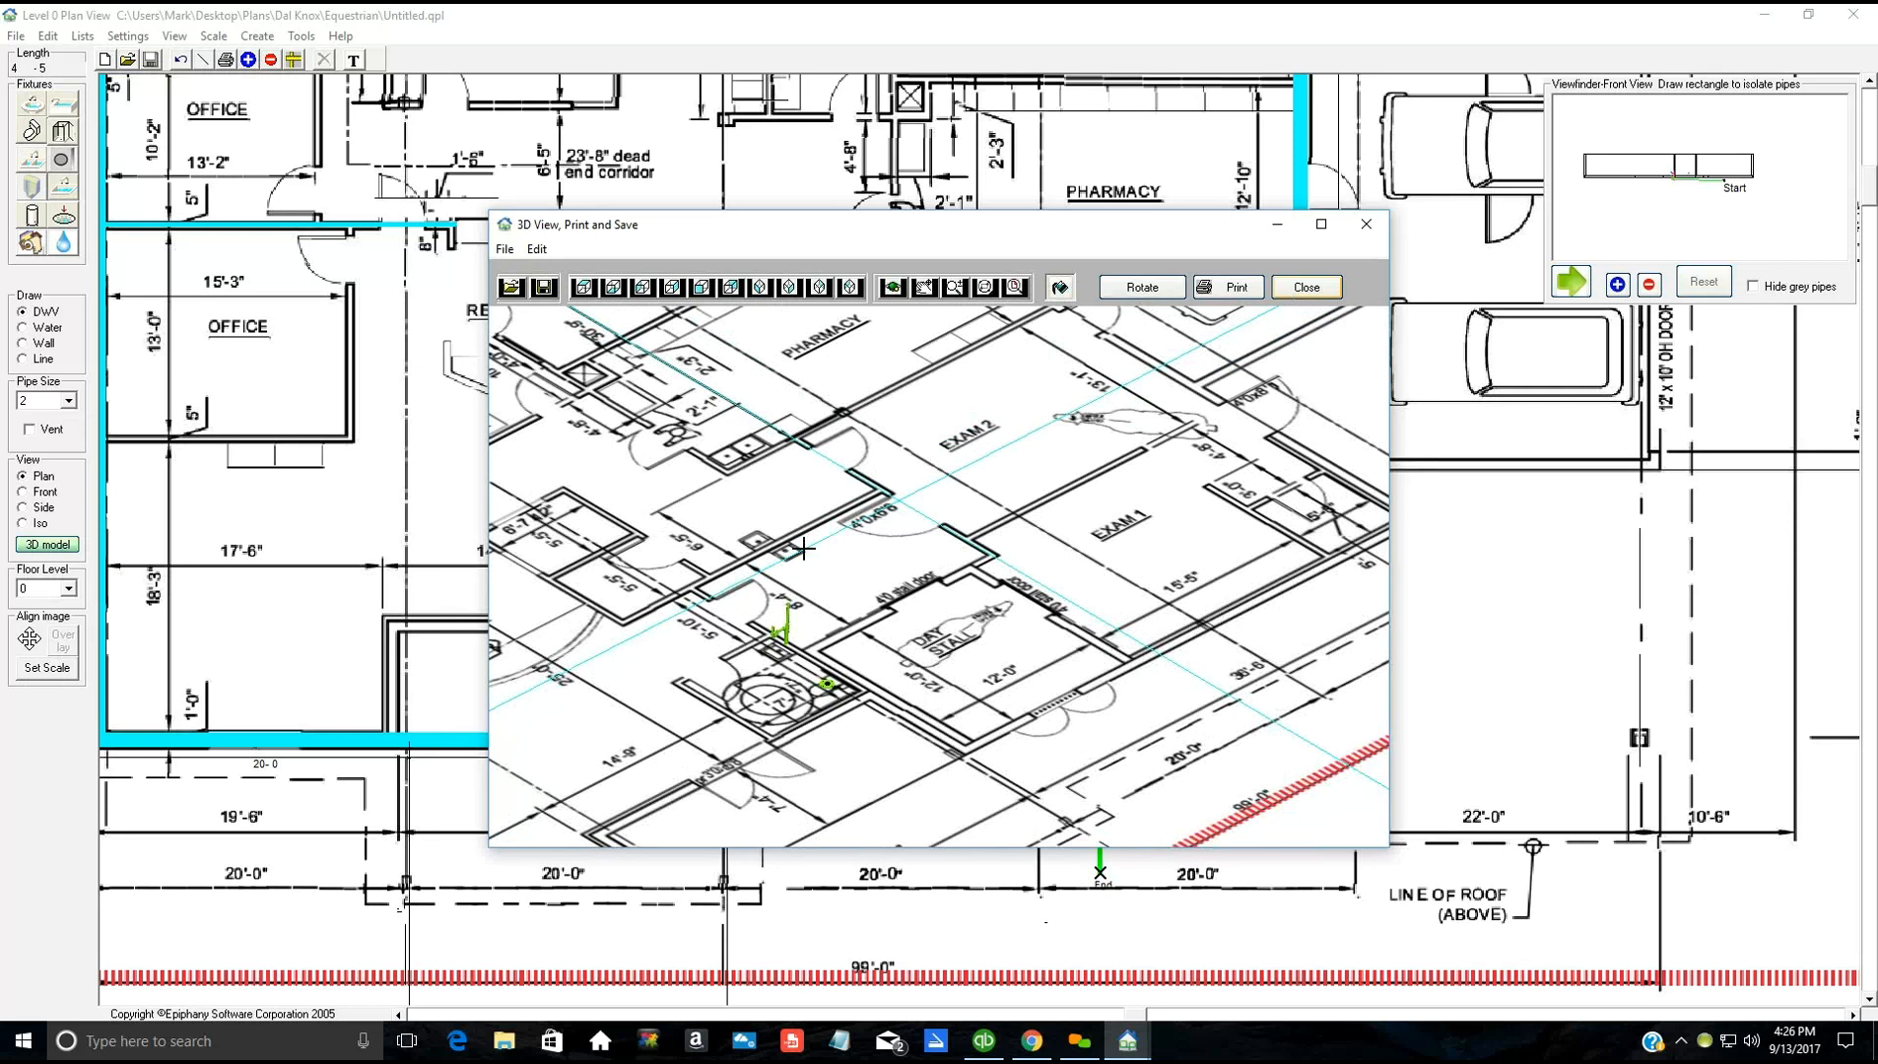
pyautogui.click(1296, 295)
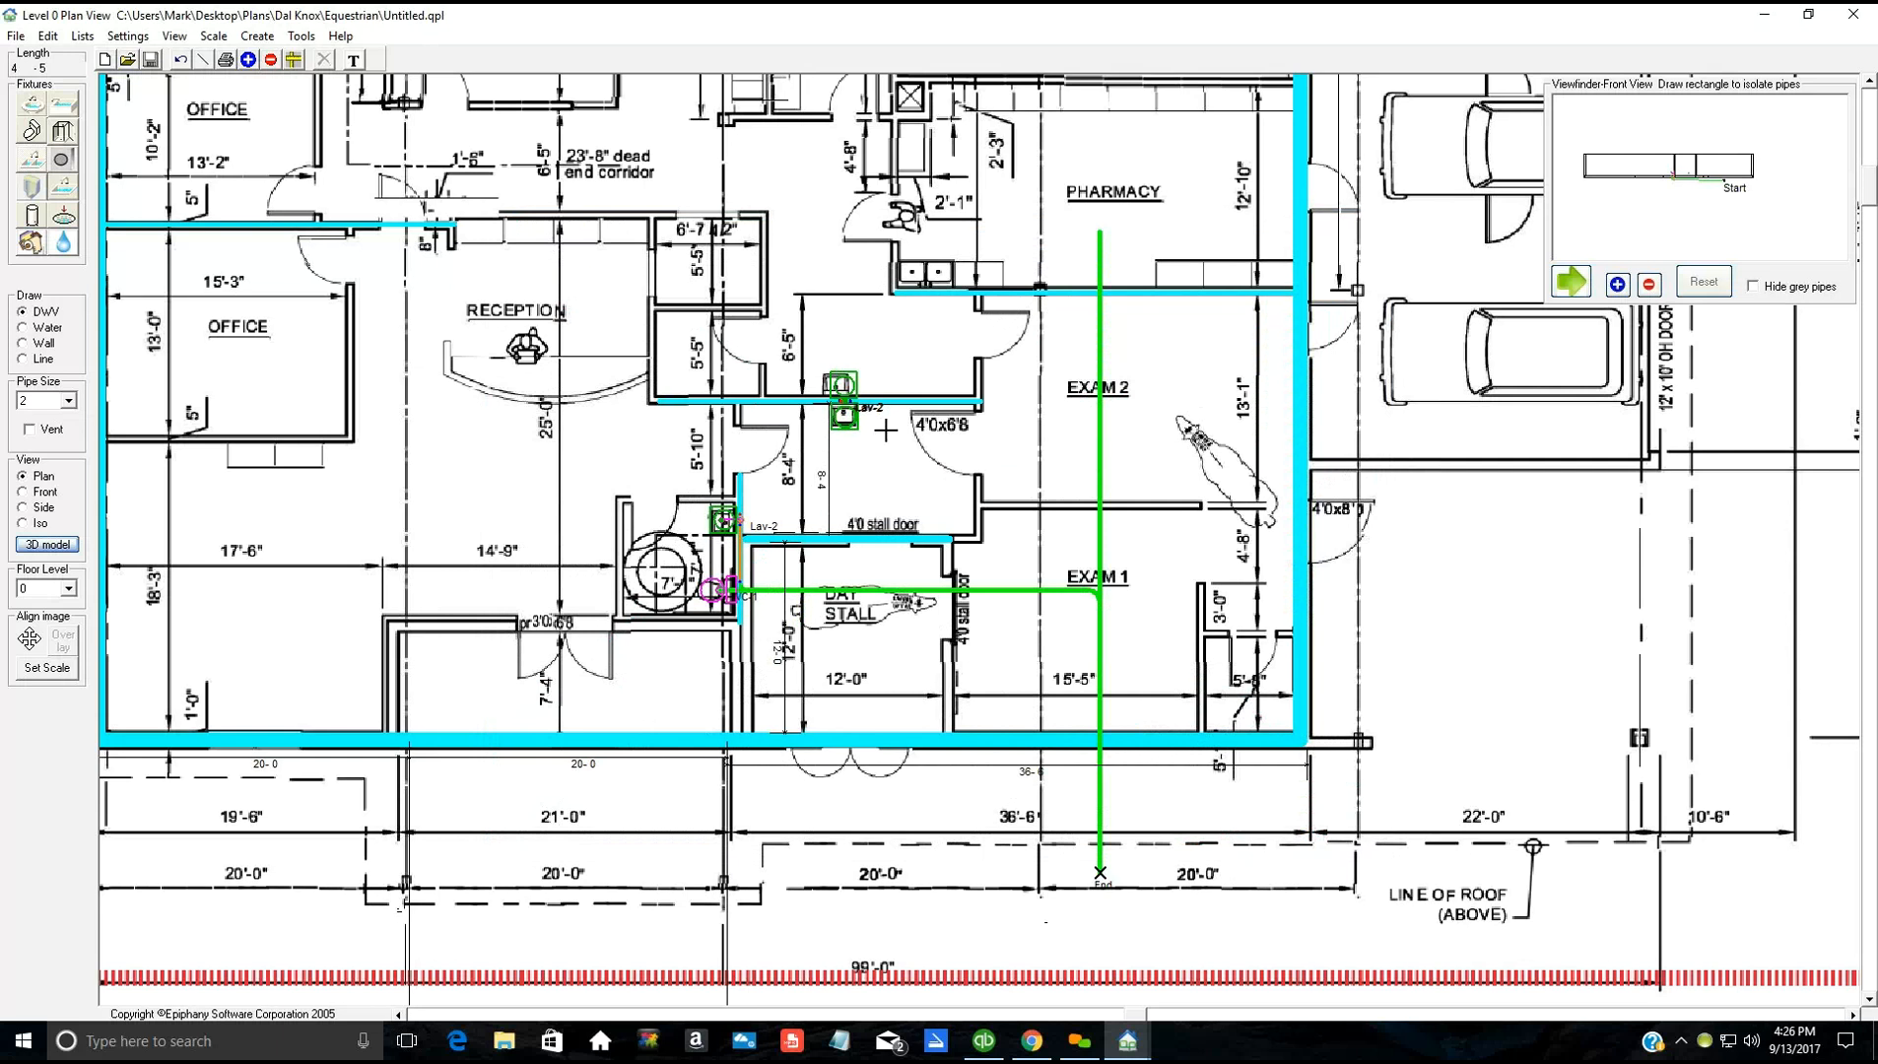
# Step: Run a size 2 DWV pipe about 11'-11 1/2" long from the back-to-back Lav-2 sinks straight down to the toilet branch
pyautogui.scroll(1, 888, 432)
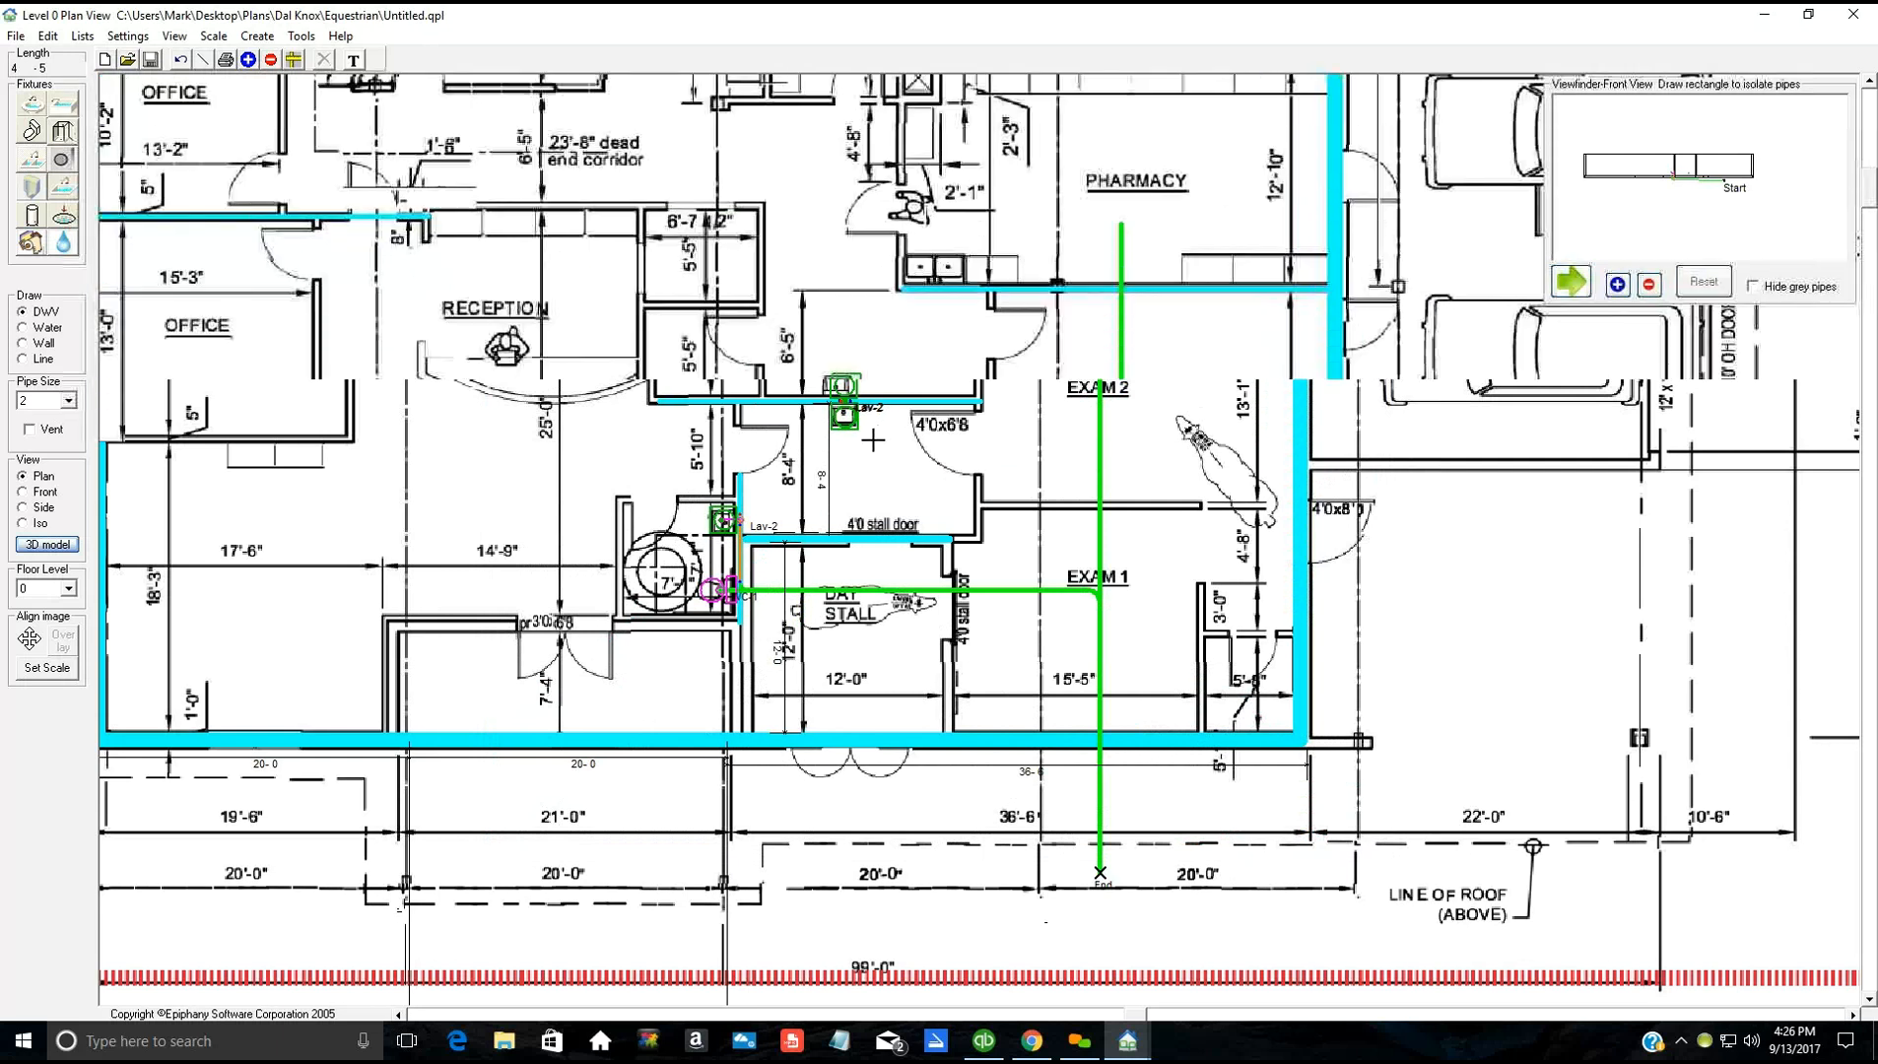
pyautogui.scroll(3, 835, 468)
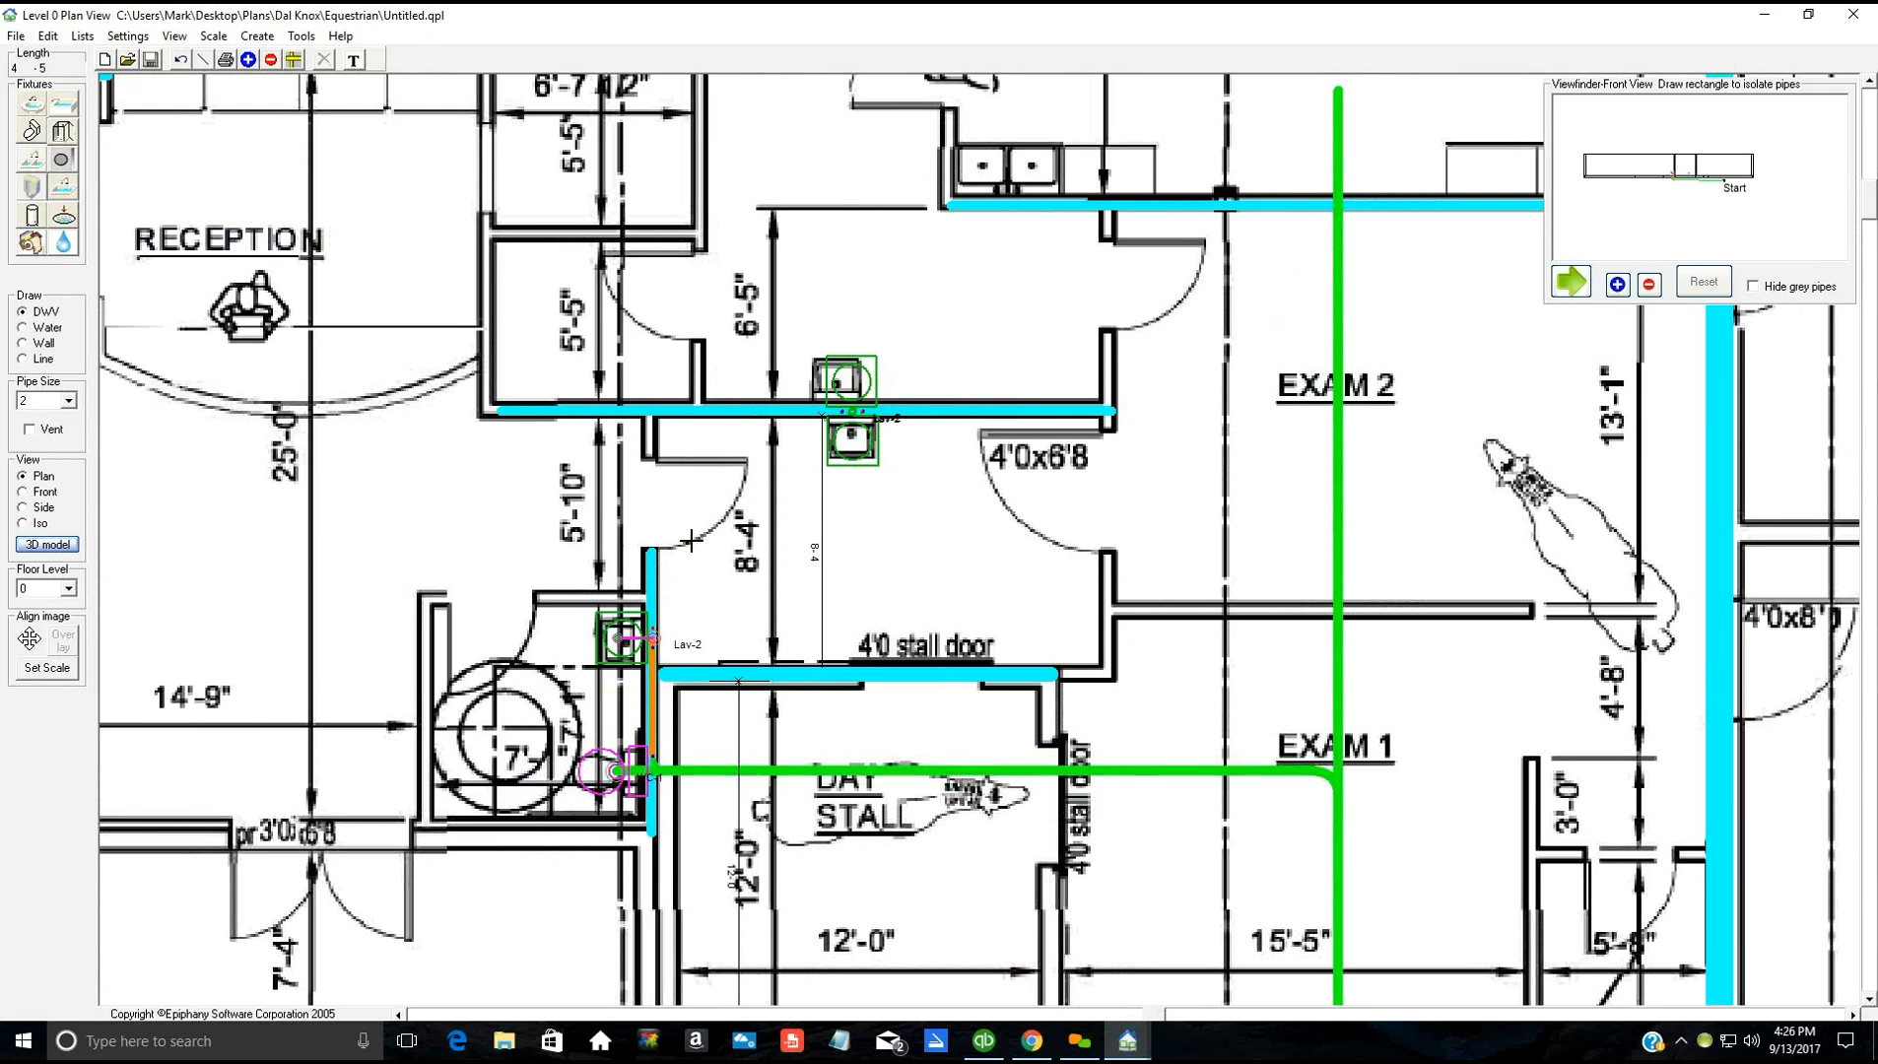
pyautogui.click(850, 437)
pyautogui.click(852, 752)
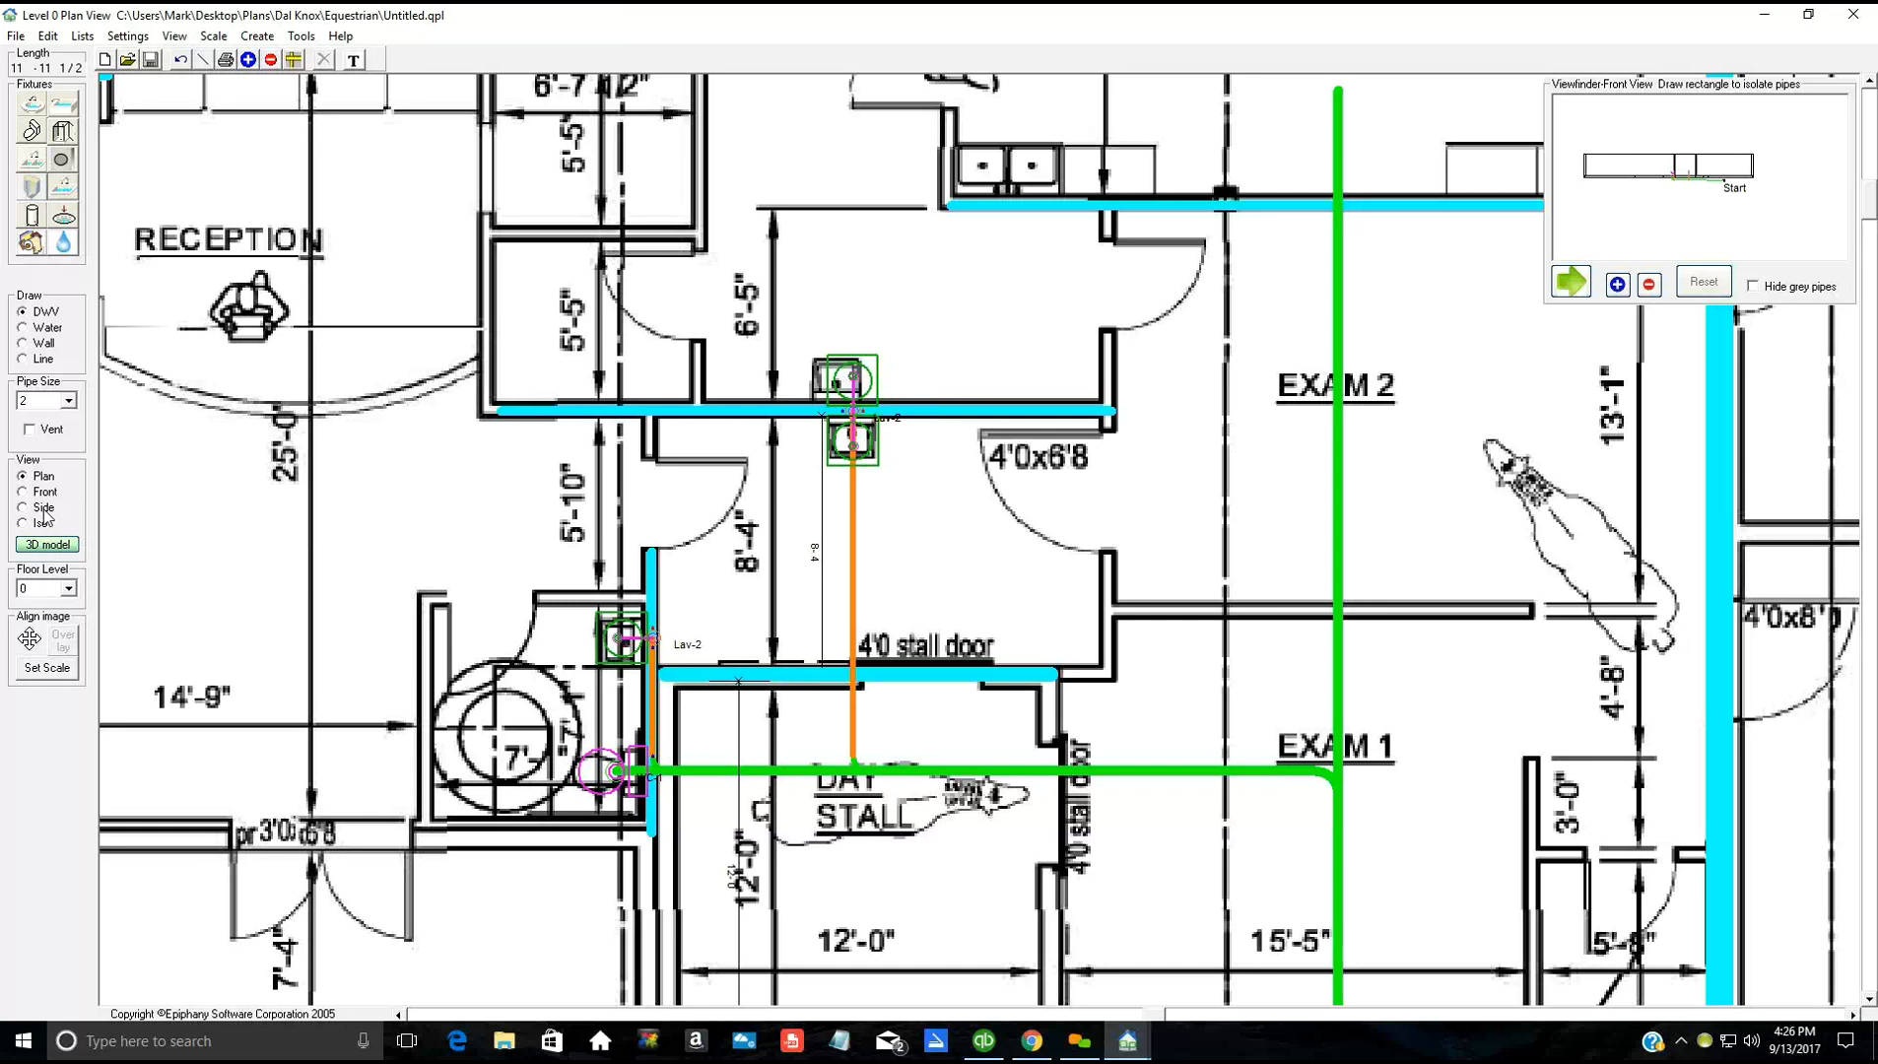
# Step: Inspect the back-to-back sinks' drain riser in the side view and return to the plan view
pyautogui.rightClick(851, 550)
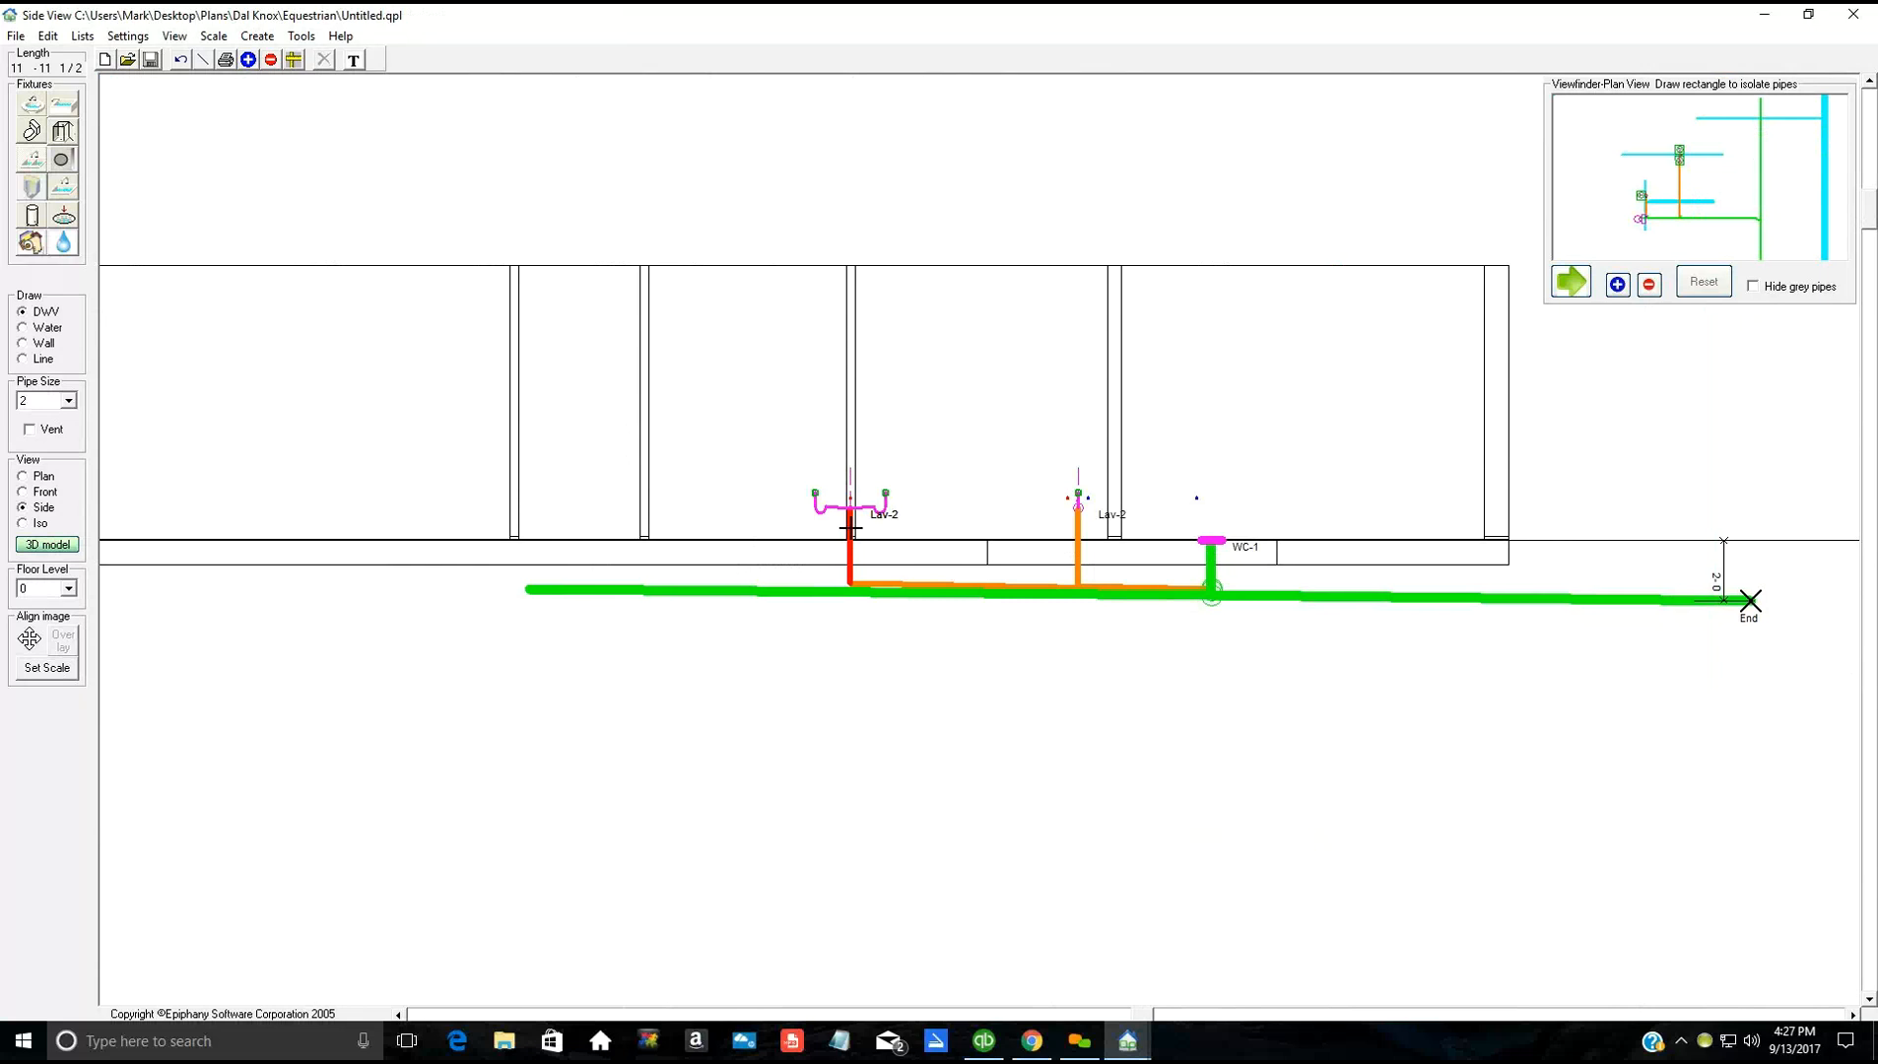
pyautogui.click(742, 539)
pyautogui.click(45, 479)
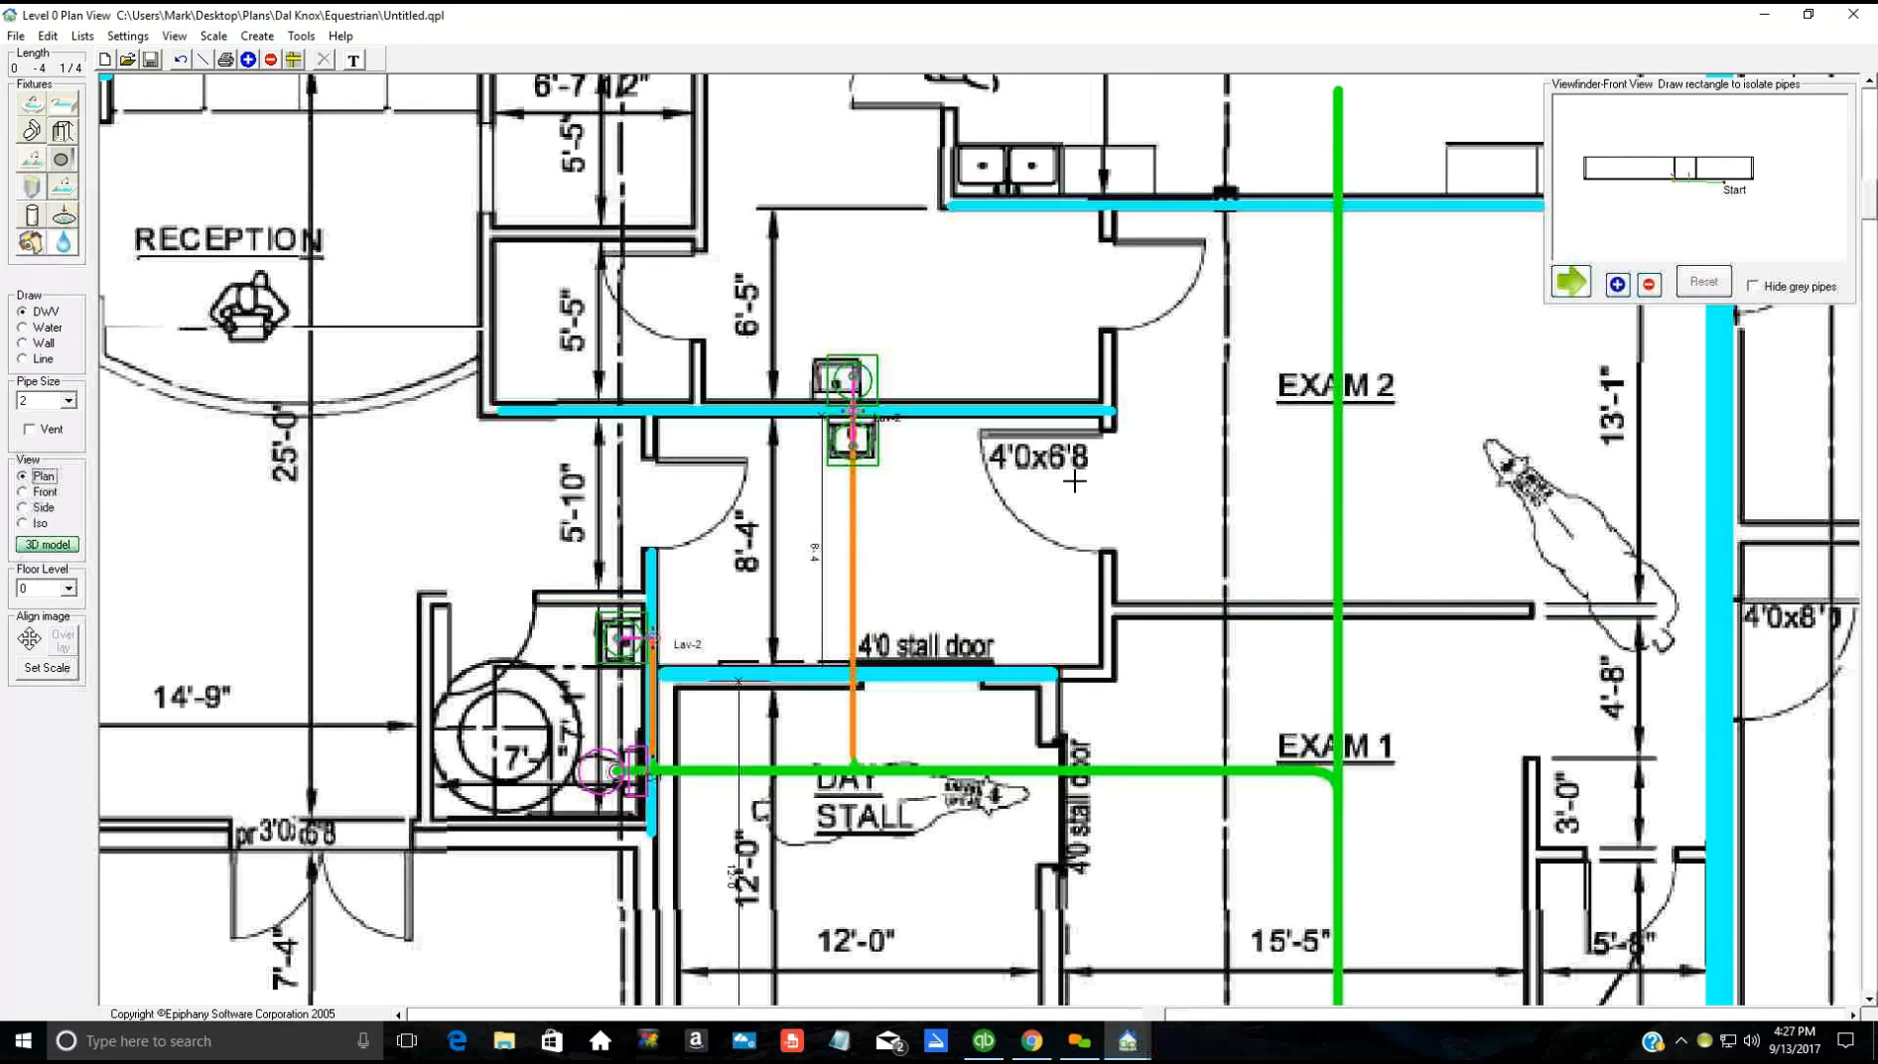
# Step: Place a left-drain stainless steel kitchen sink on the double sink drawn in the Pharmacy
pyautogui.scroll(-1, 1068, 482)
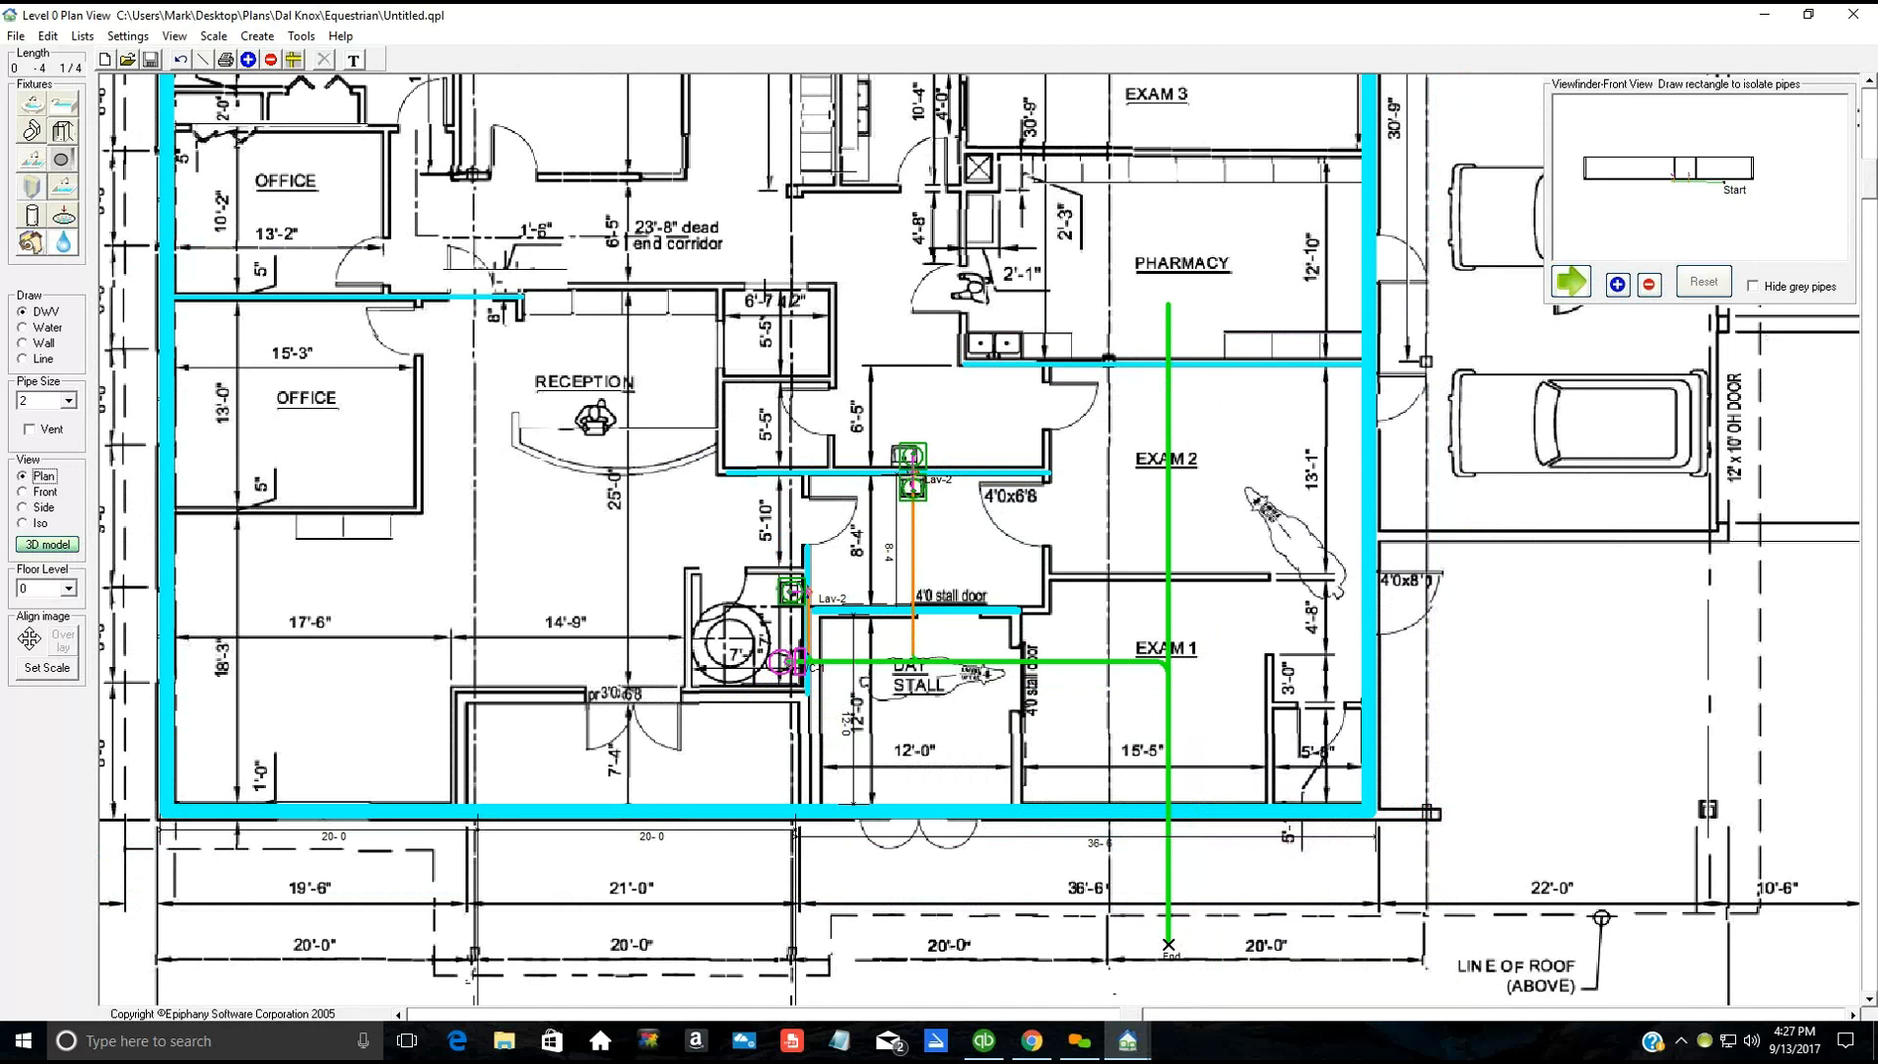
pyautogui.click(995, 347)
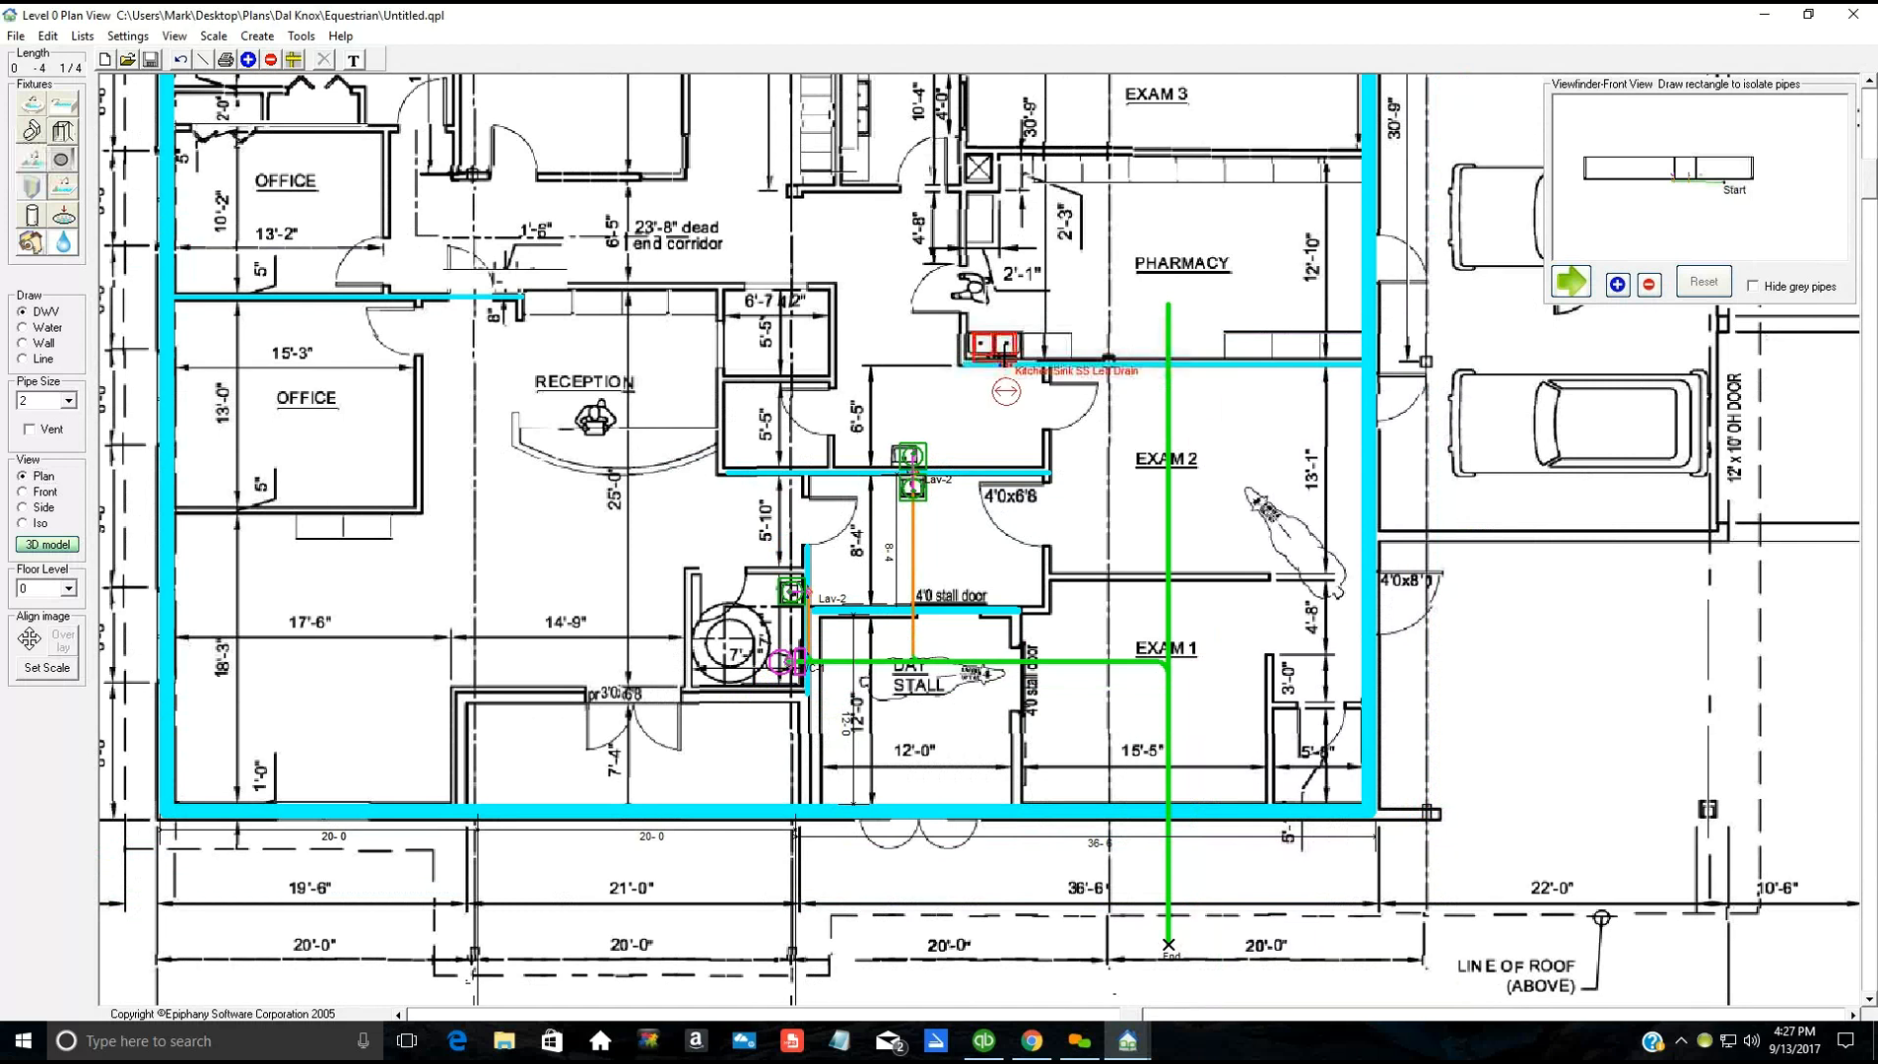
pyautogui.click(983, 430)
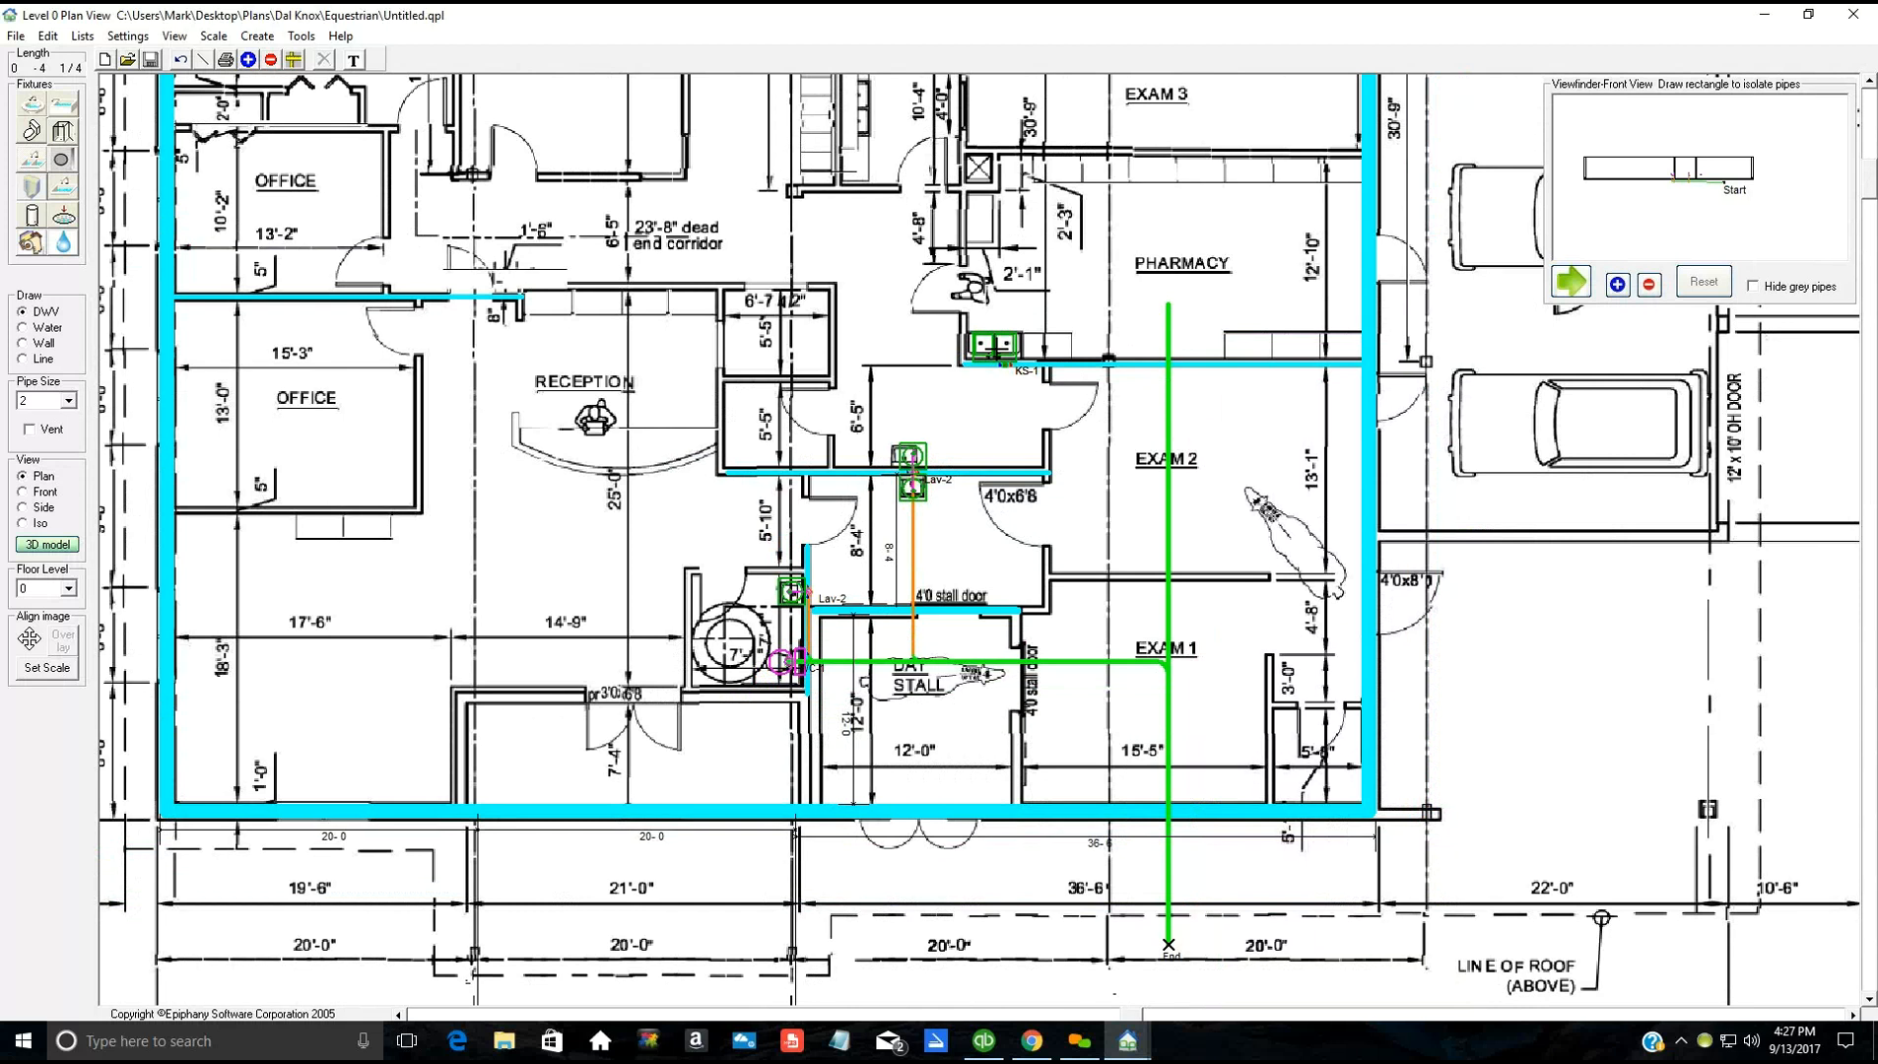
# Step: Connect the Pharmacy kitchen sink to the vertical main with a size 2 DWV pipe about 10'-3 1/2" long along the wall
pyautogui.click(995, 348)
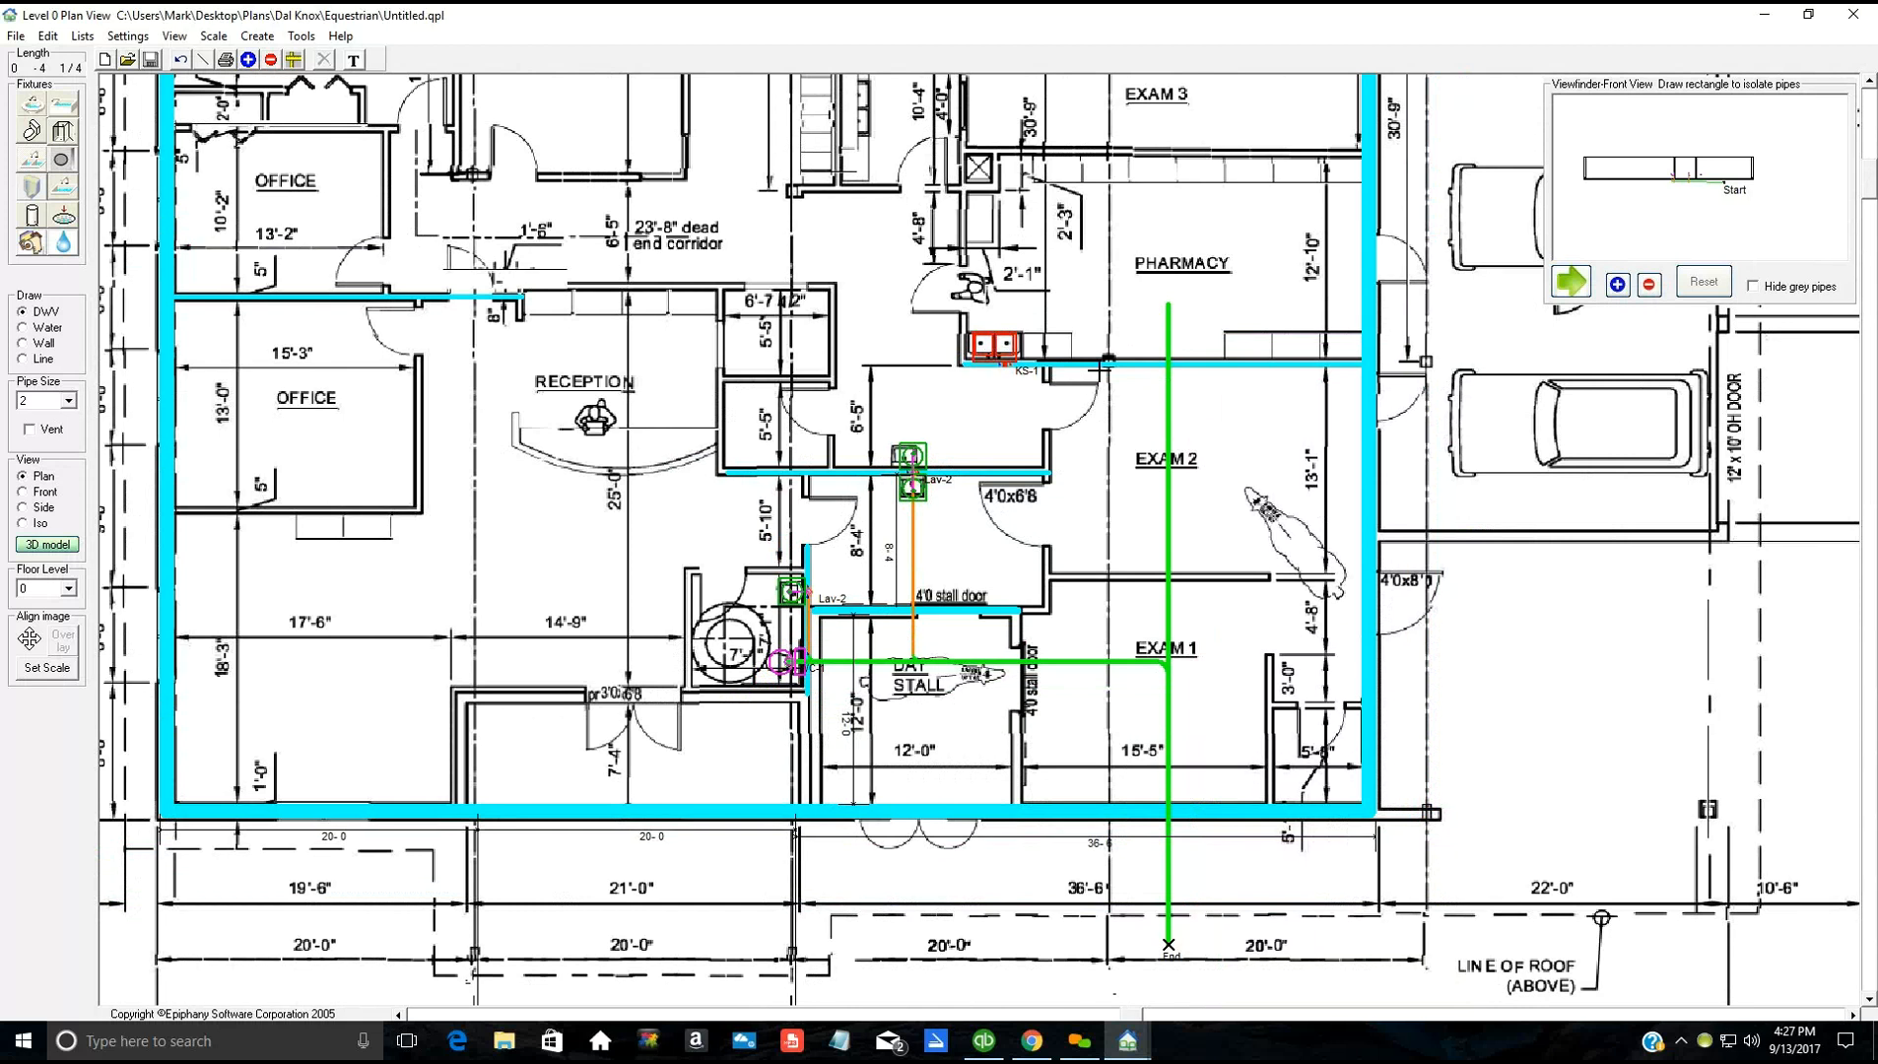
pyautogui.click(1167, 363)
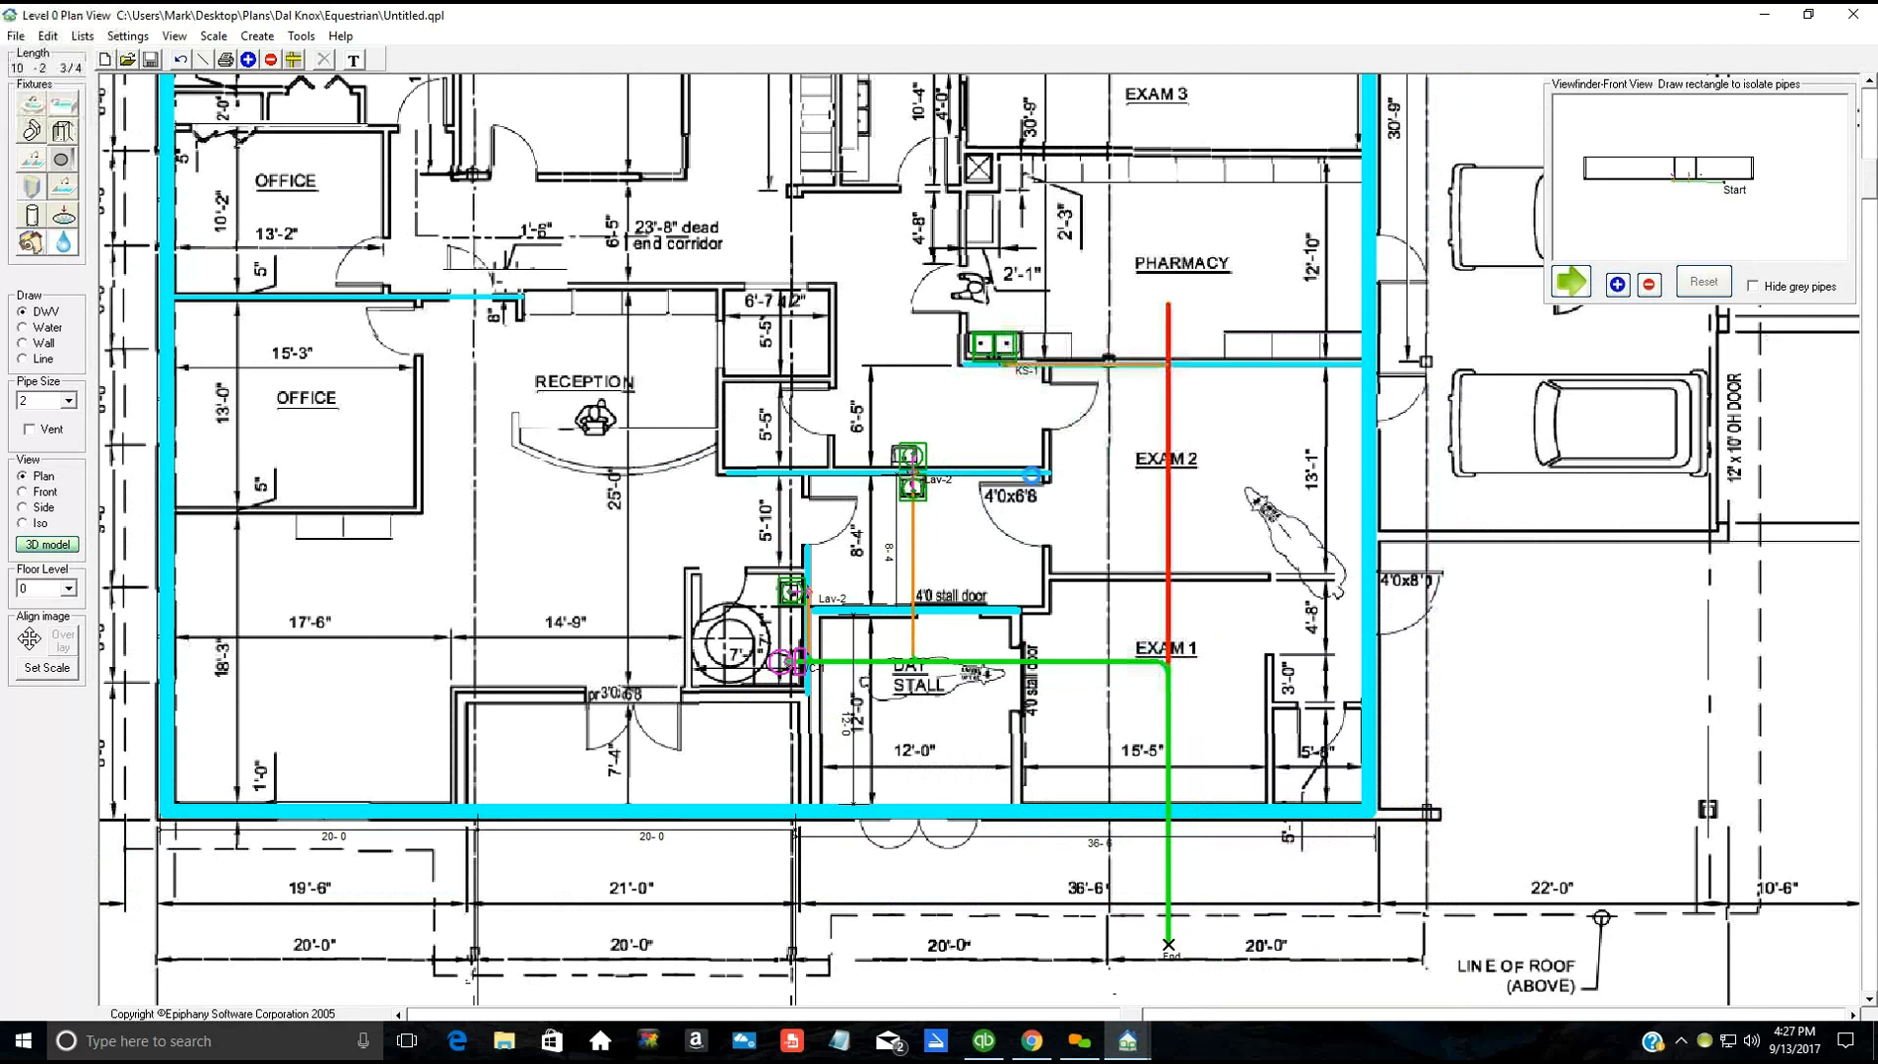
pyautogui.click(1005, 384)
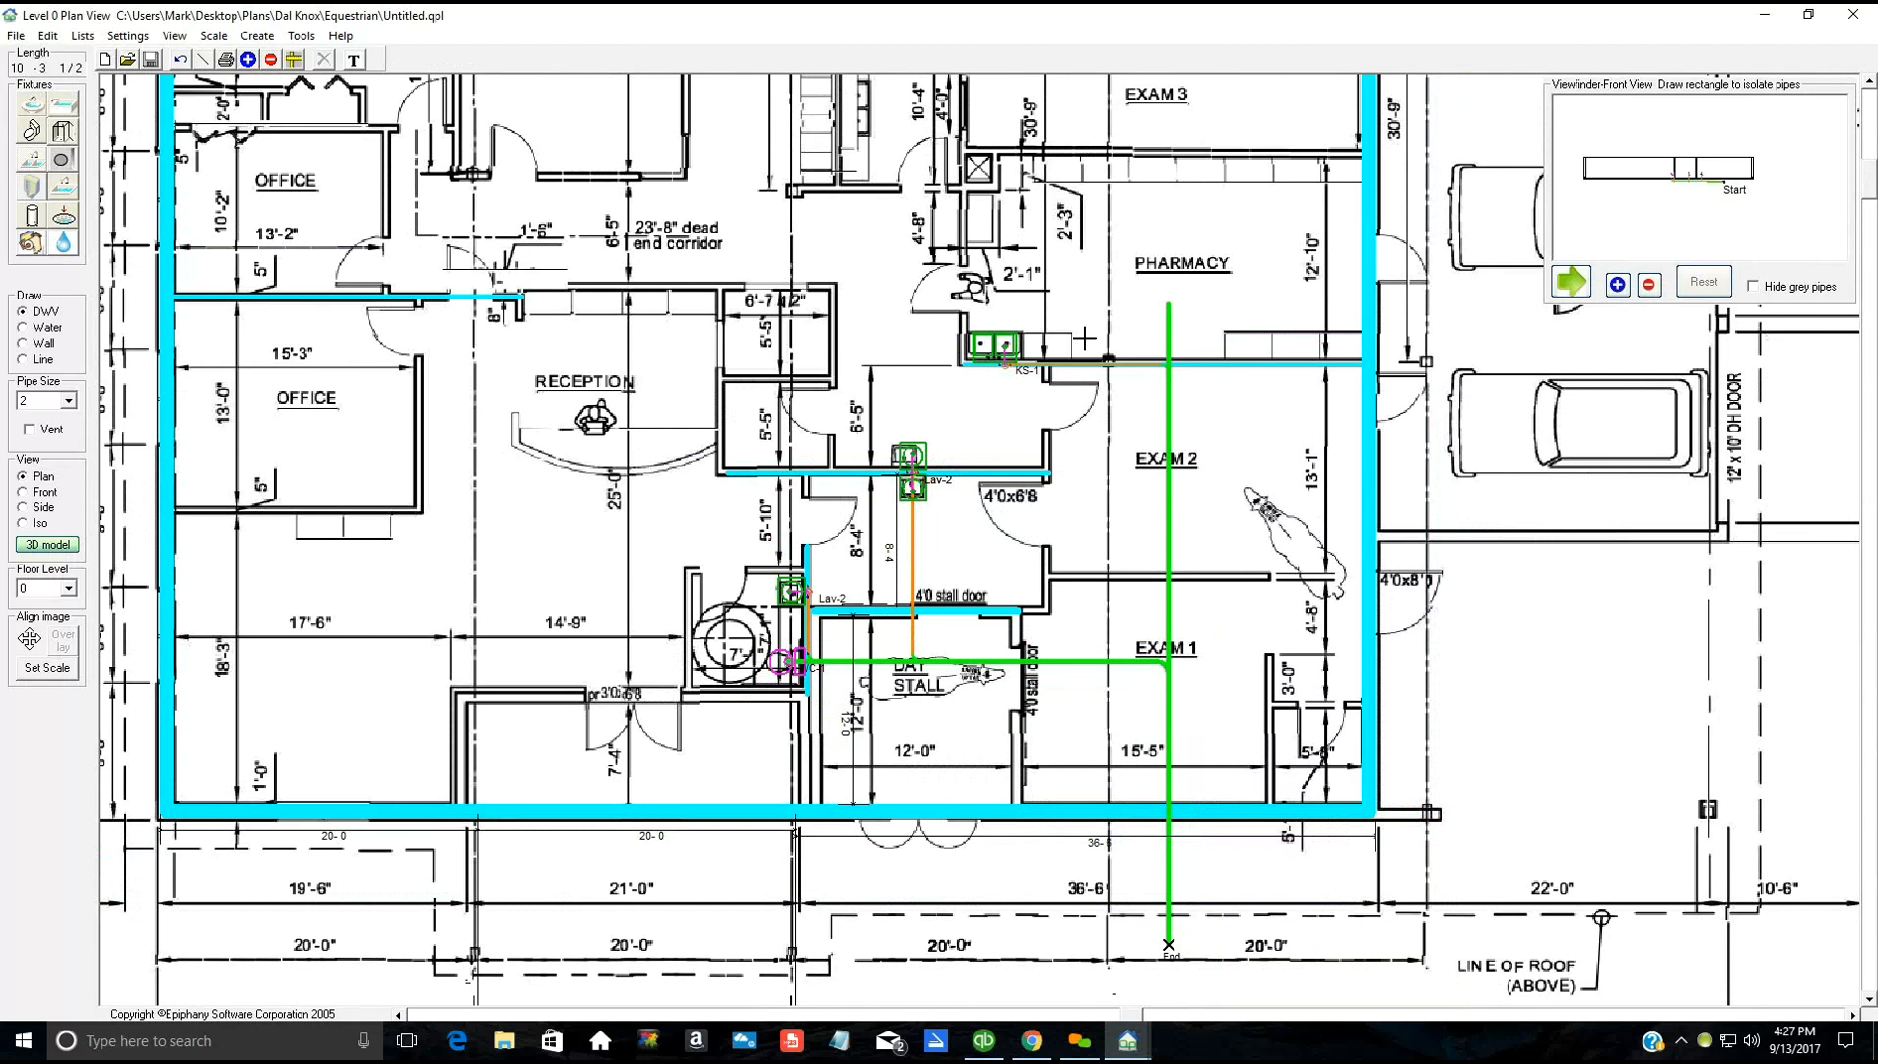
# Step: Place a 2 ft trench drain in the Pharmacy near the upper end of the main
pyautogui.scroll(1, 974, 433)
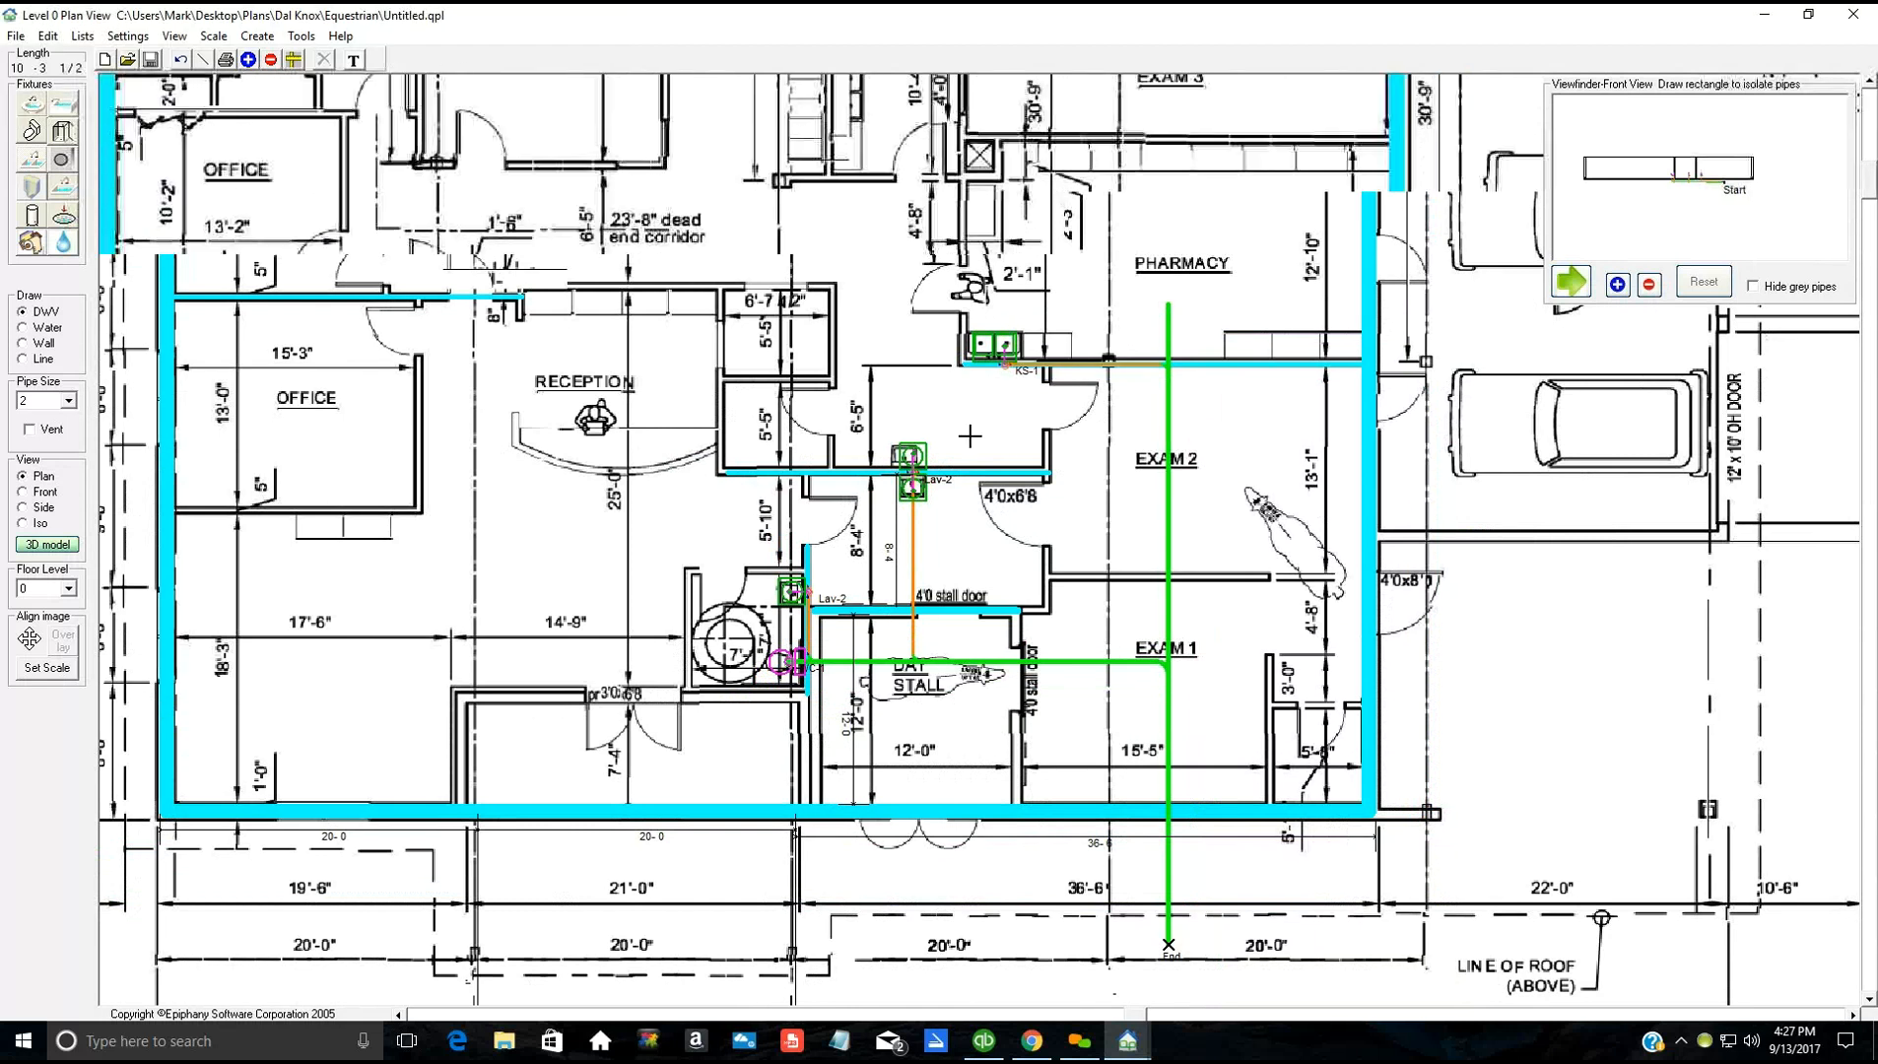
pyautogui.scroll(-2, 944, 445)
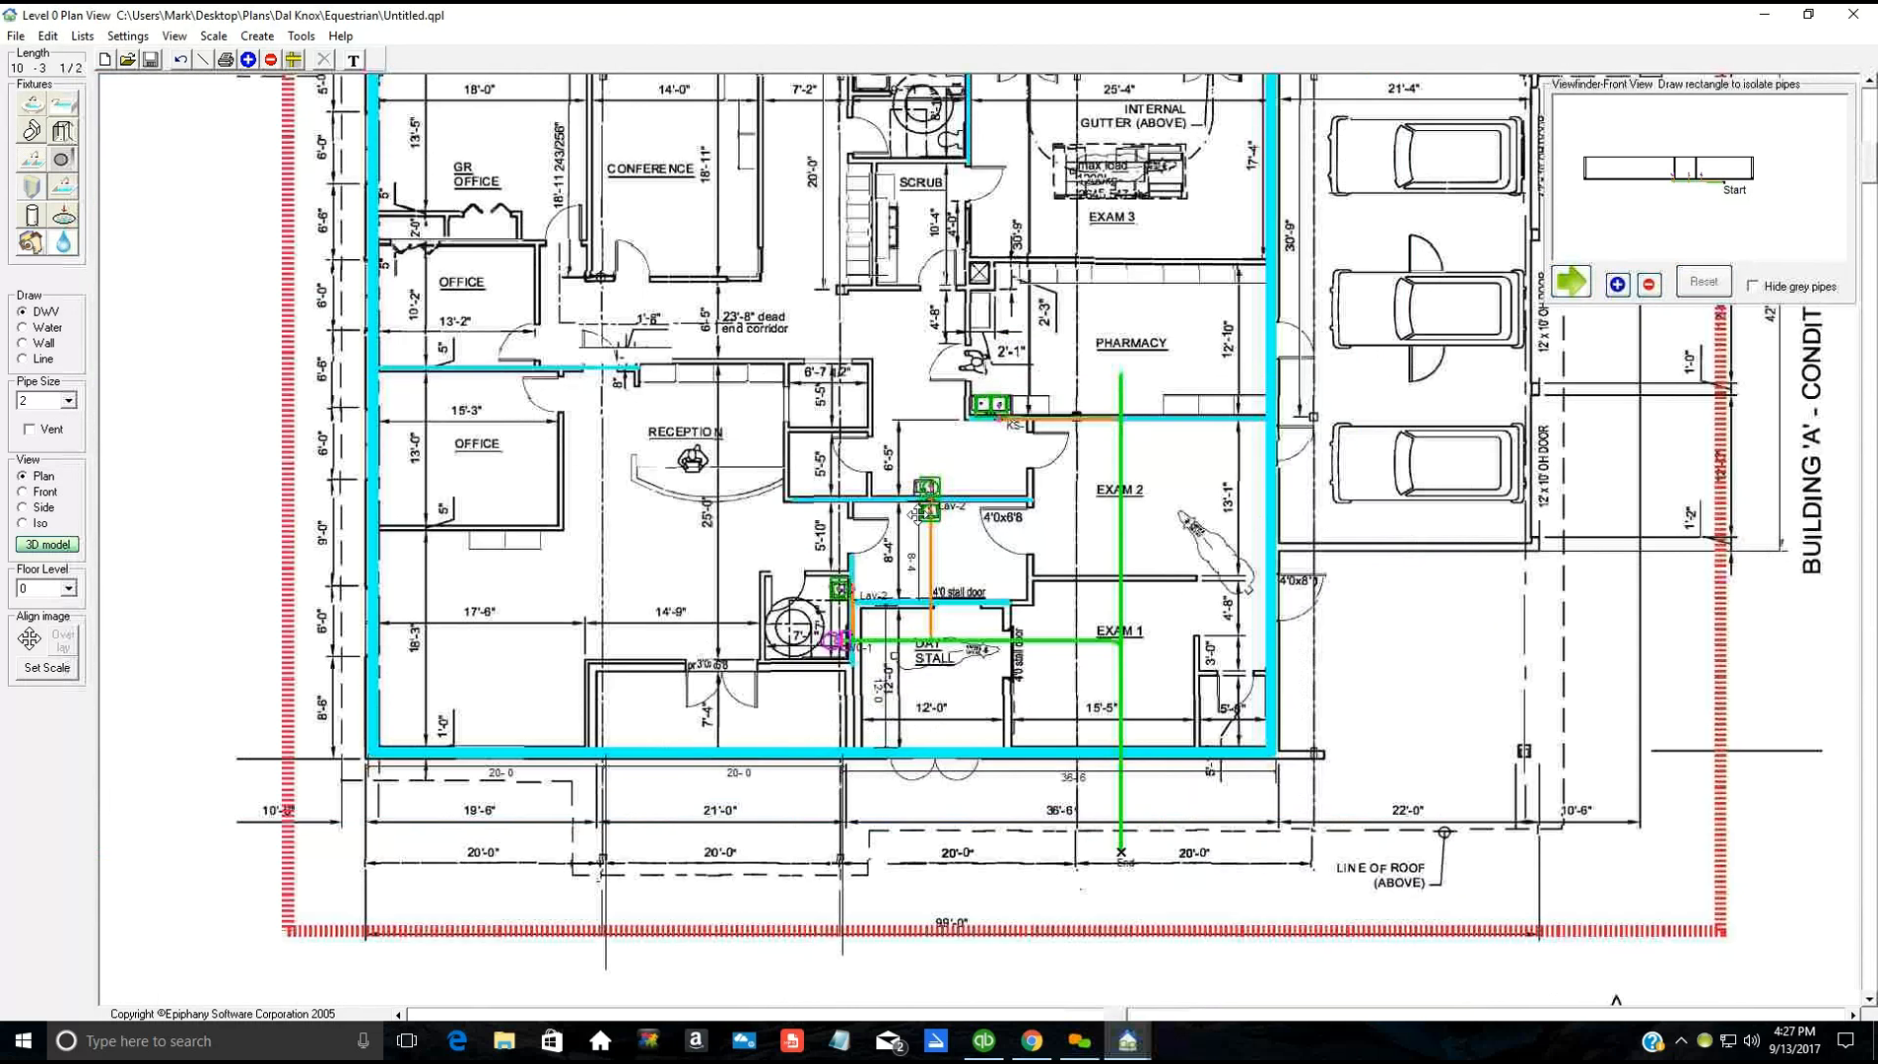
pyautogui.moveTo(887, 512); pyautogui.dragTo(864, 585, button='middle')
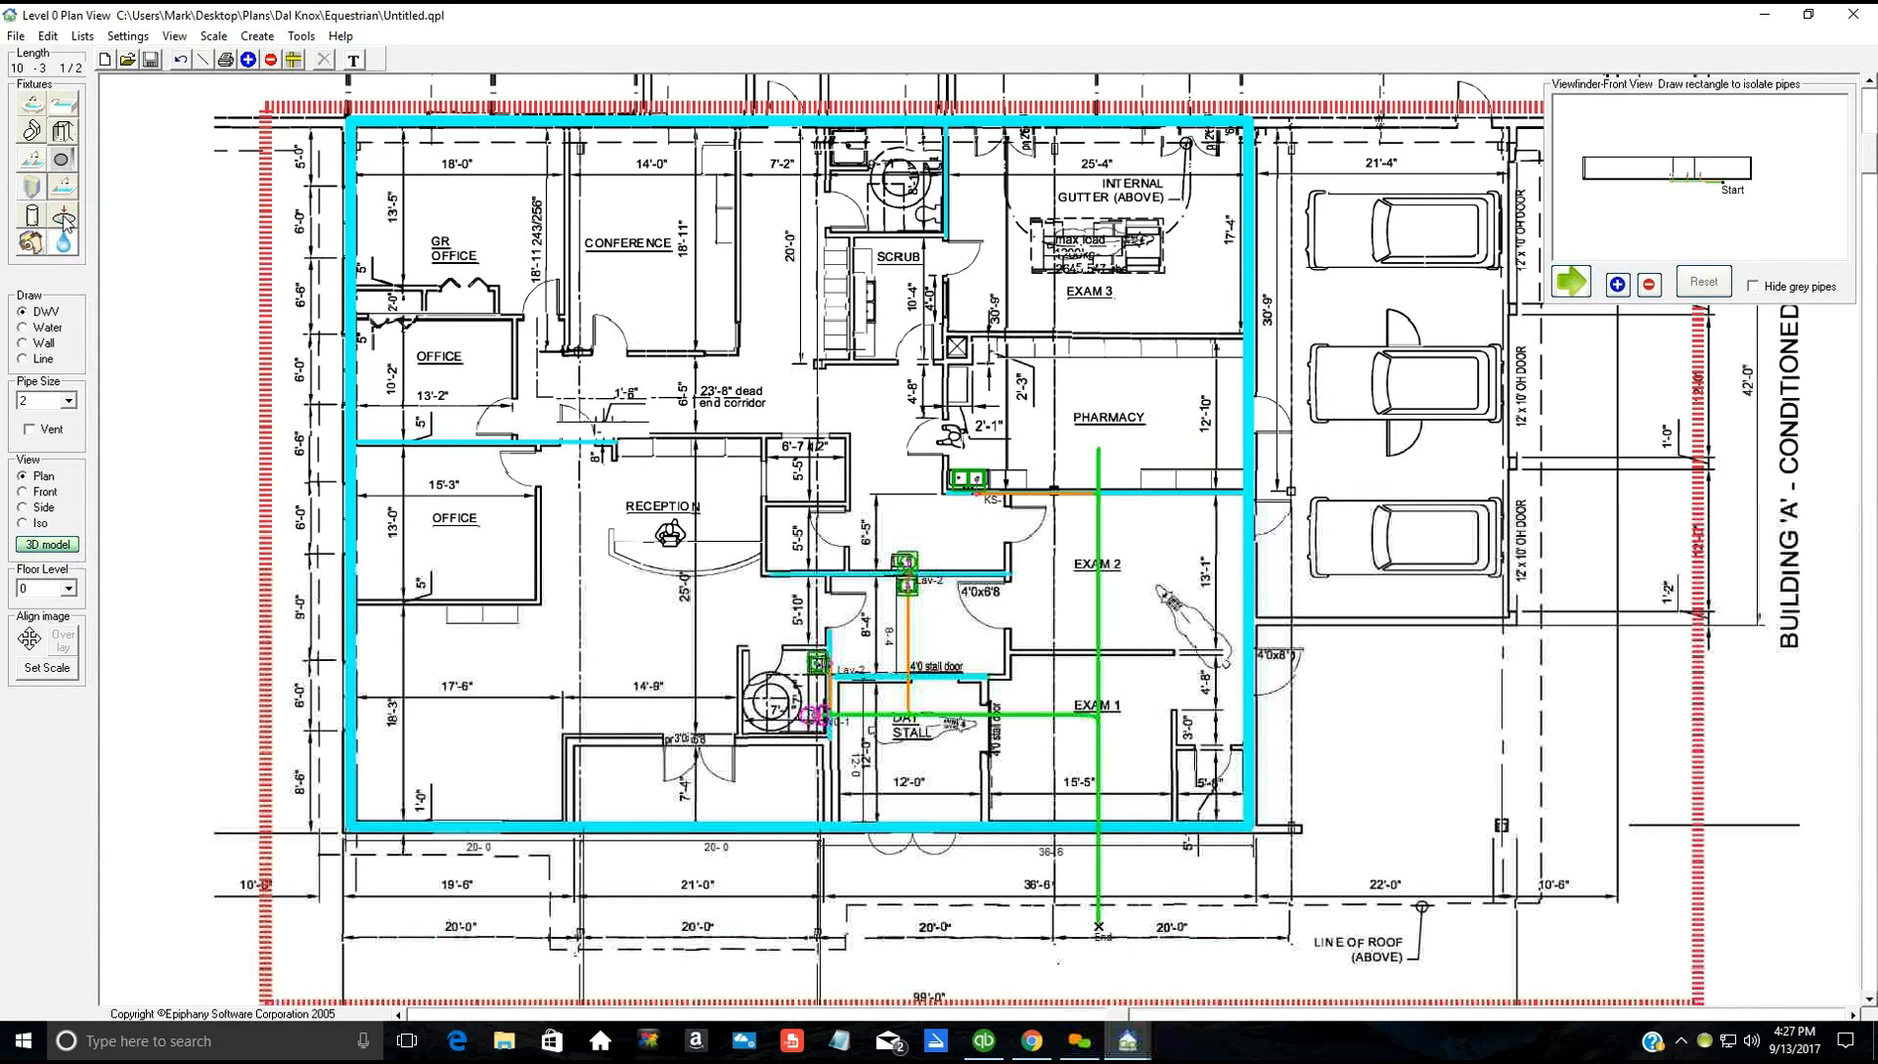
pyautogui.click(1095, 406)
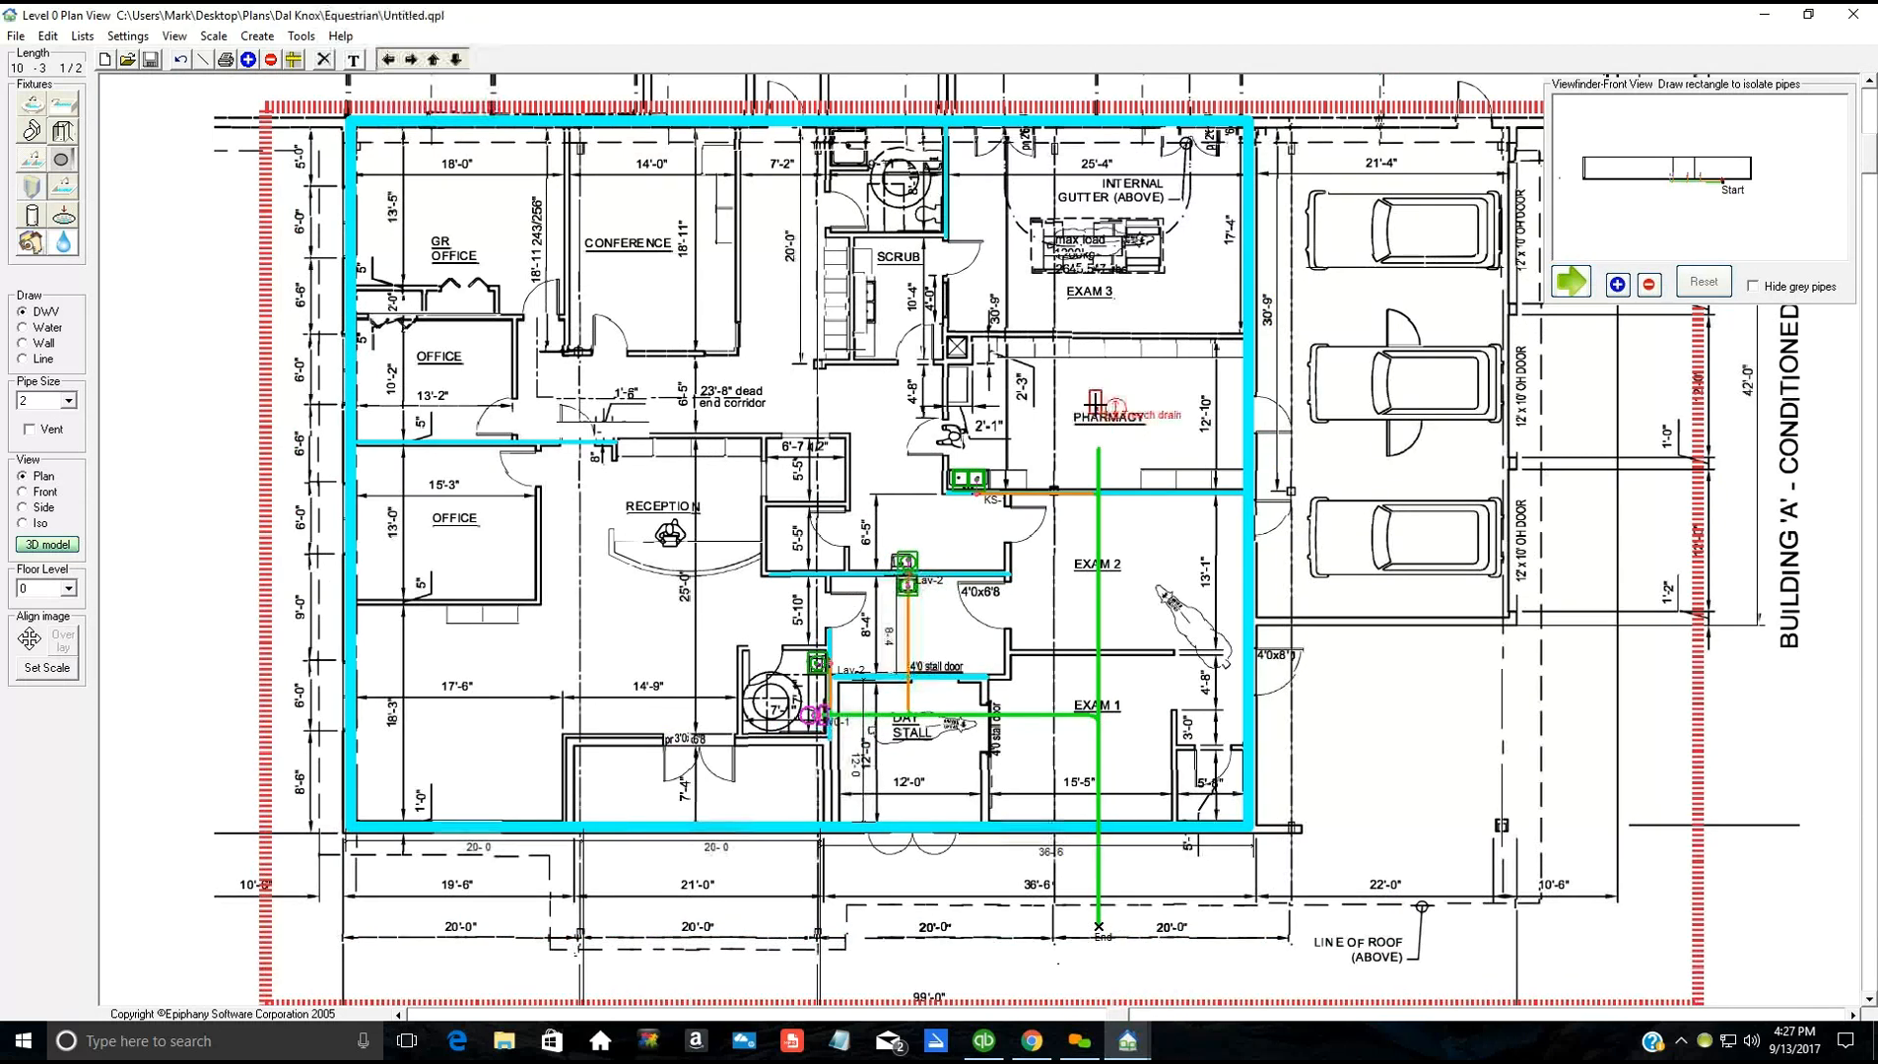
# Step: Change the Pharmacy trench drain's fixture code to FD-6
pyautogui.rightClick(1157, 414)
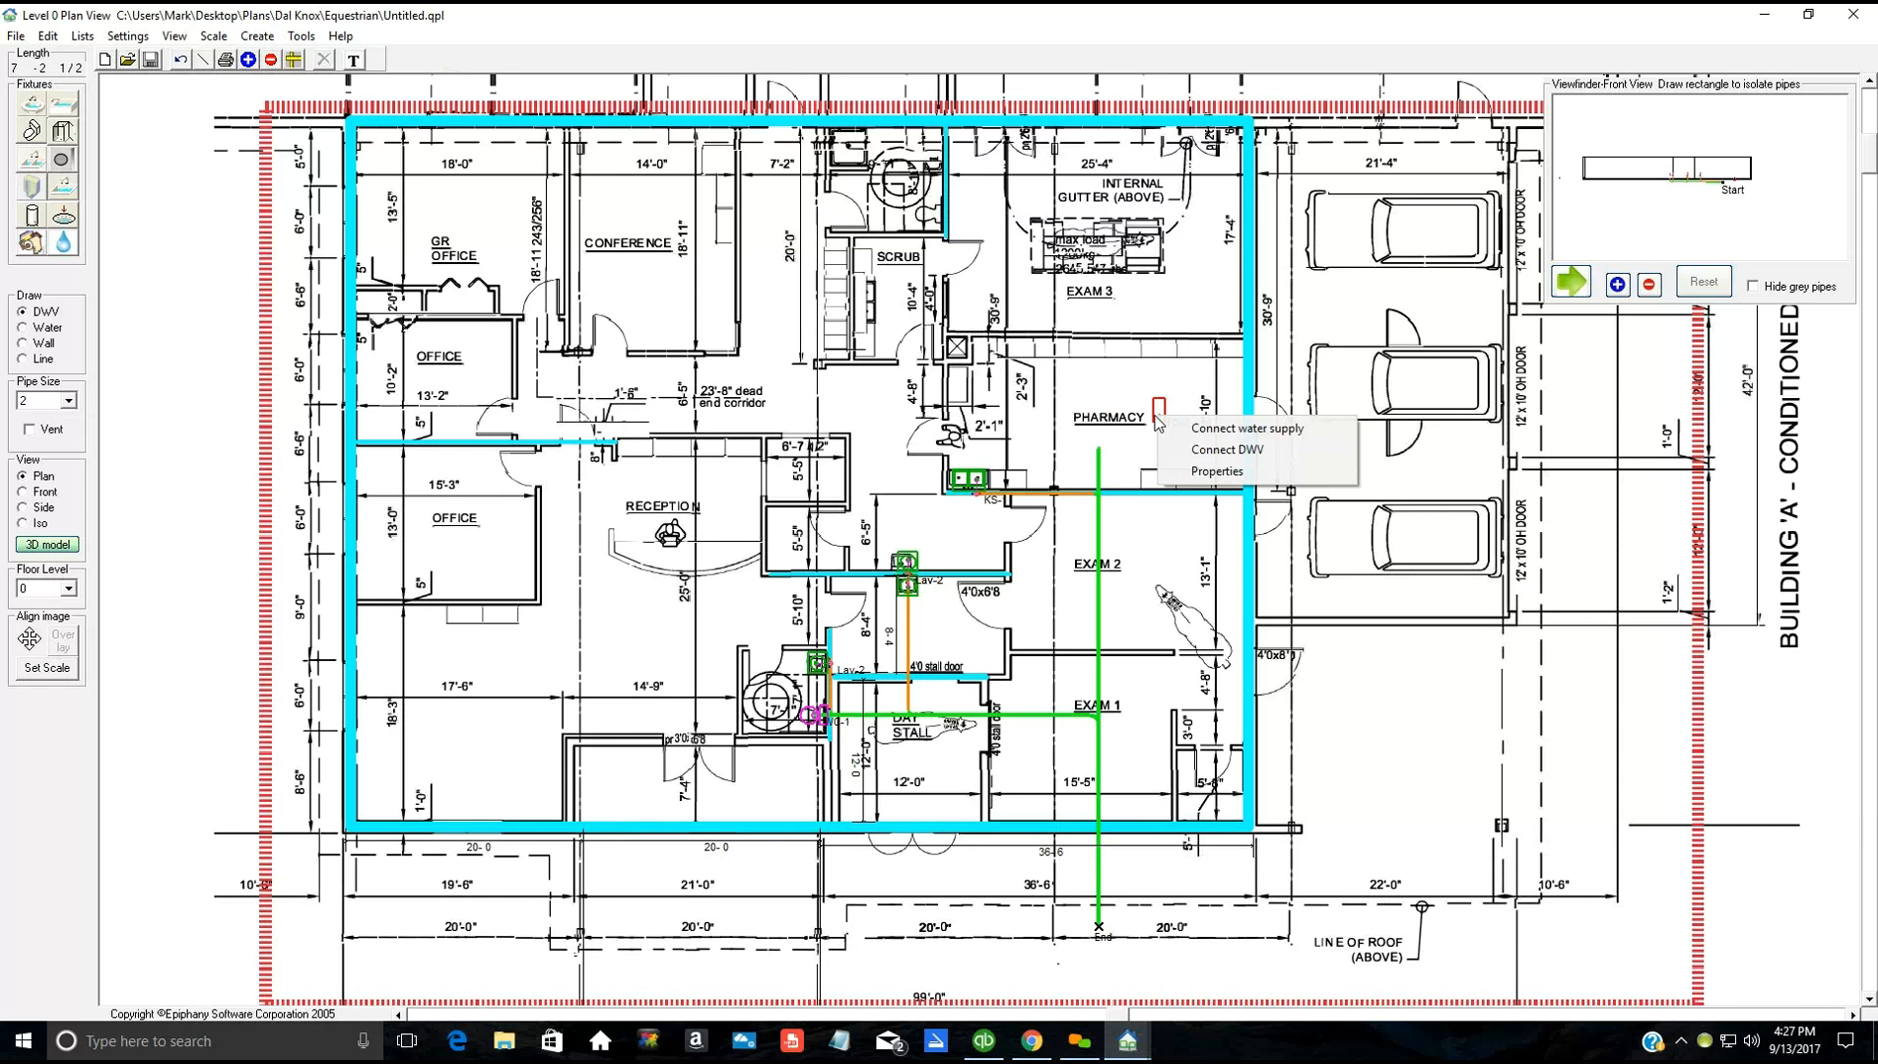
pyautogui.click(1212, 472)
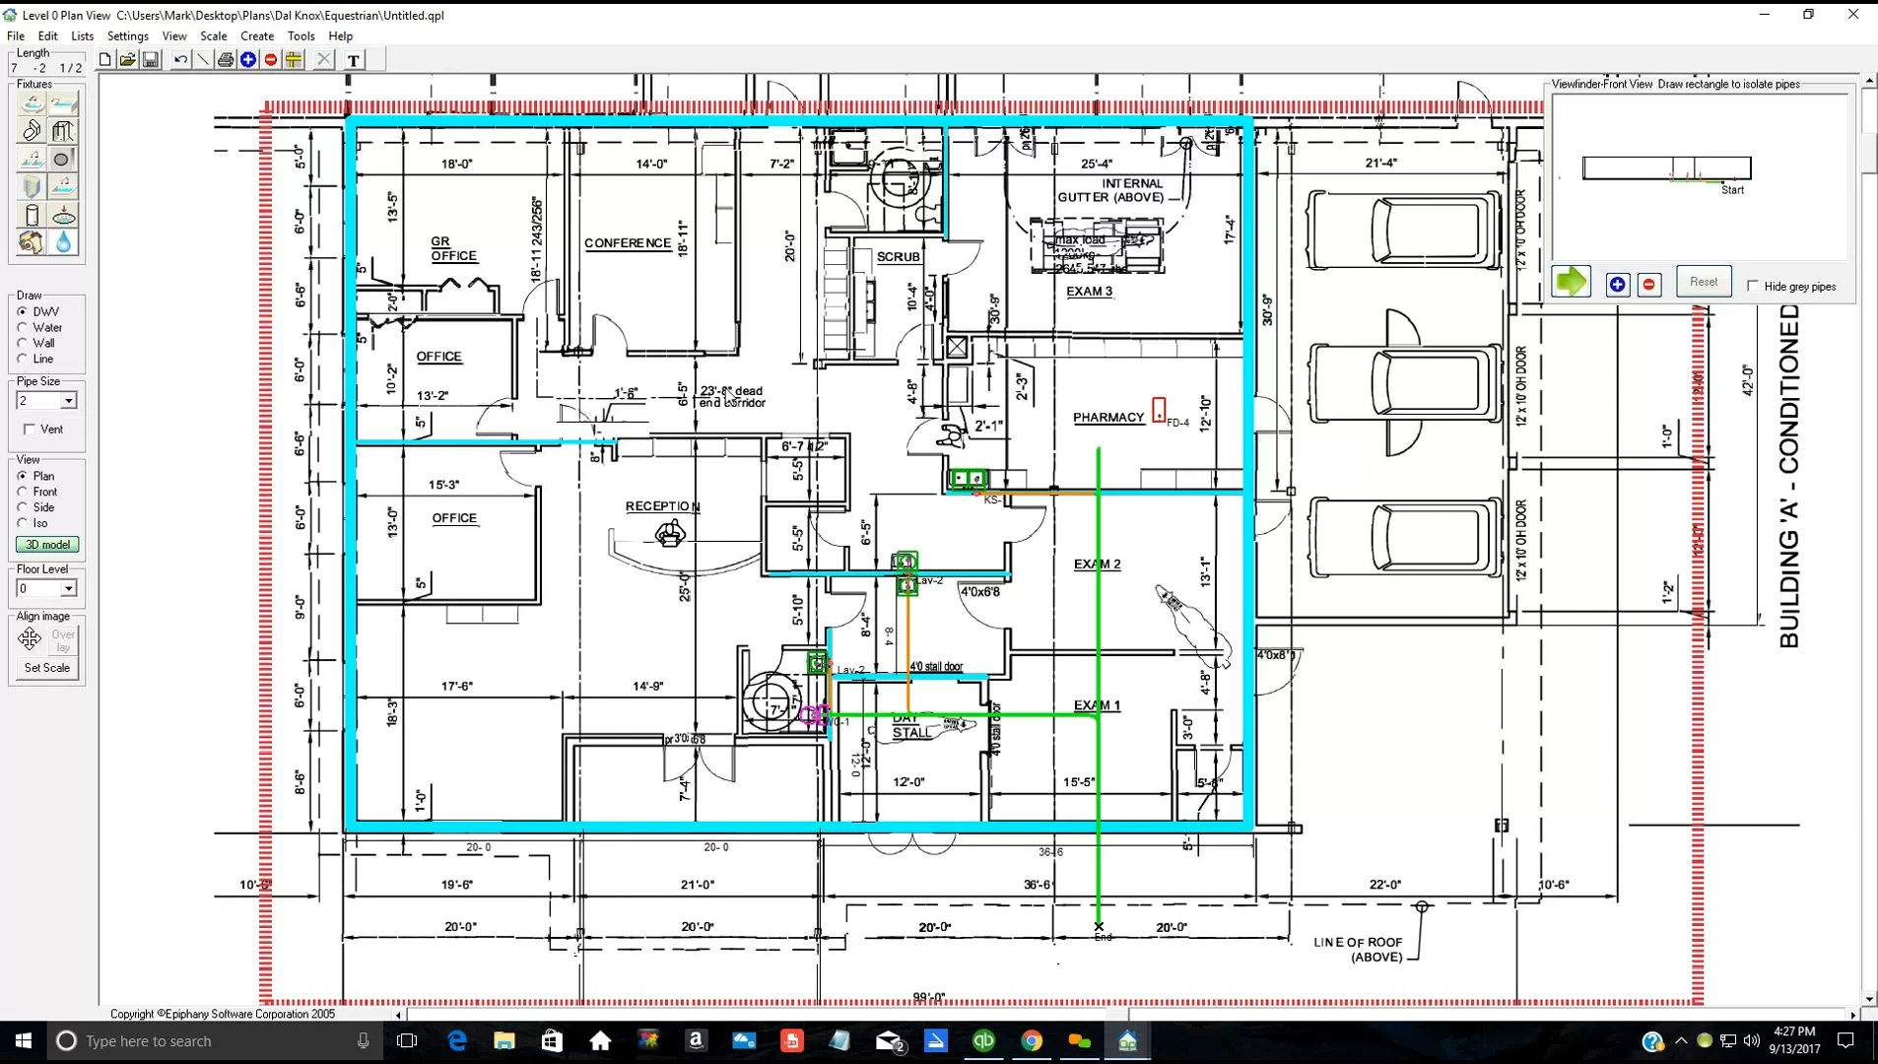
pyautogui.click(393, 308)
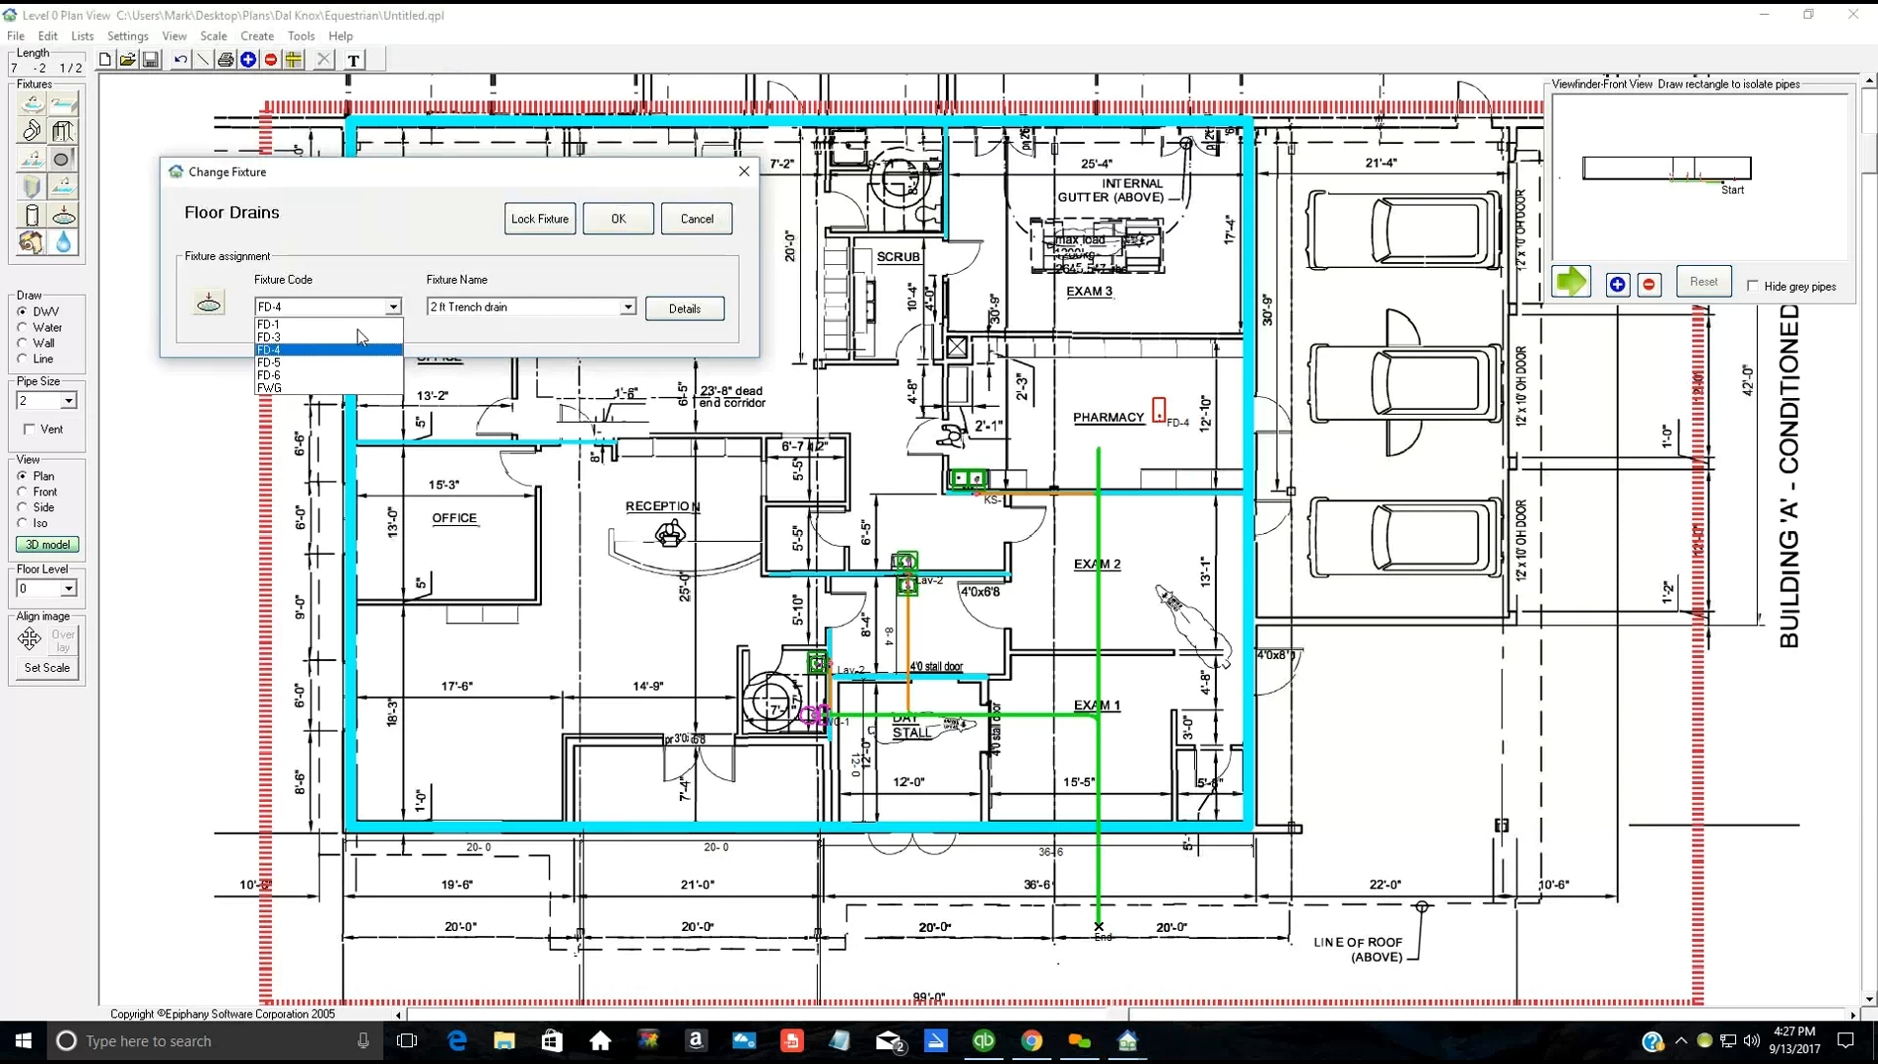
pyautogui.click(358, 337)
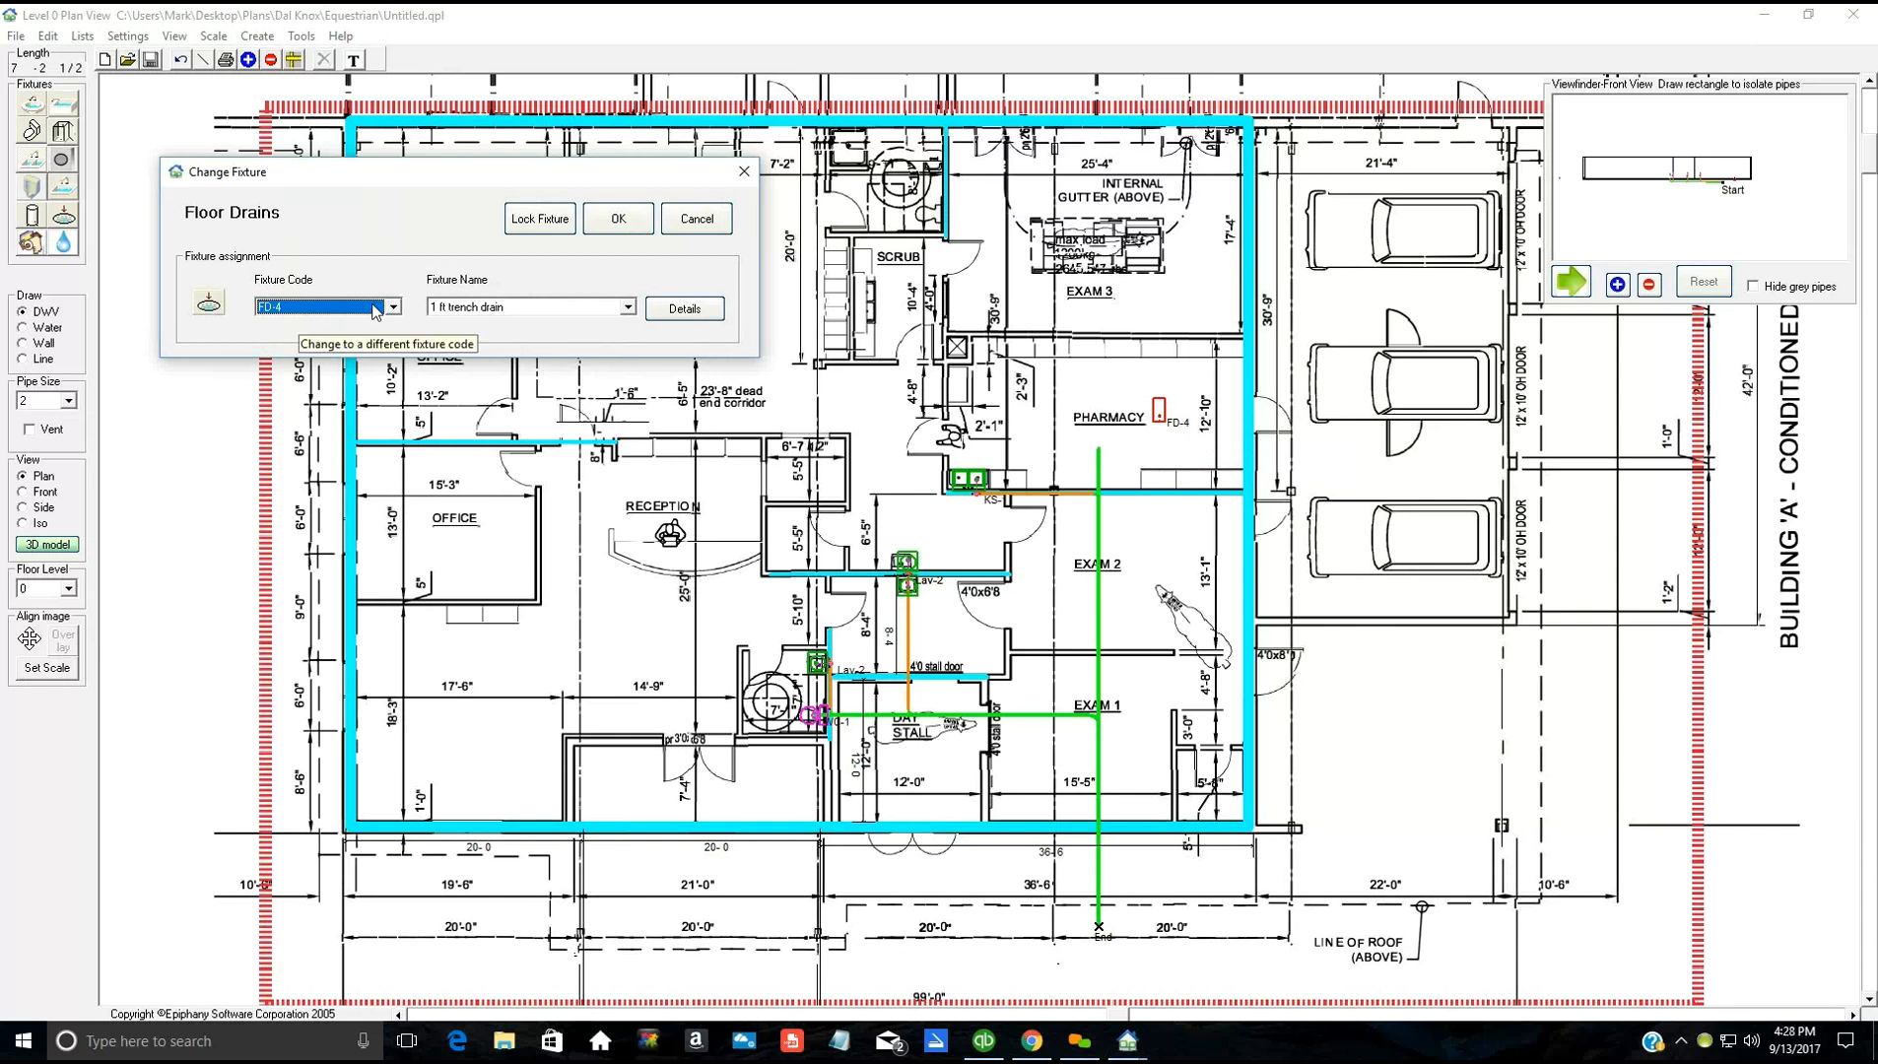
pyautogui.scroll(-1, 376, 311)
pyautogui.click(616, 220)
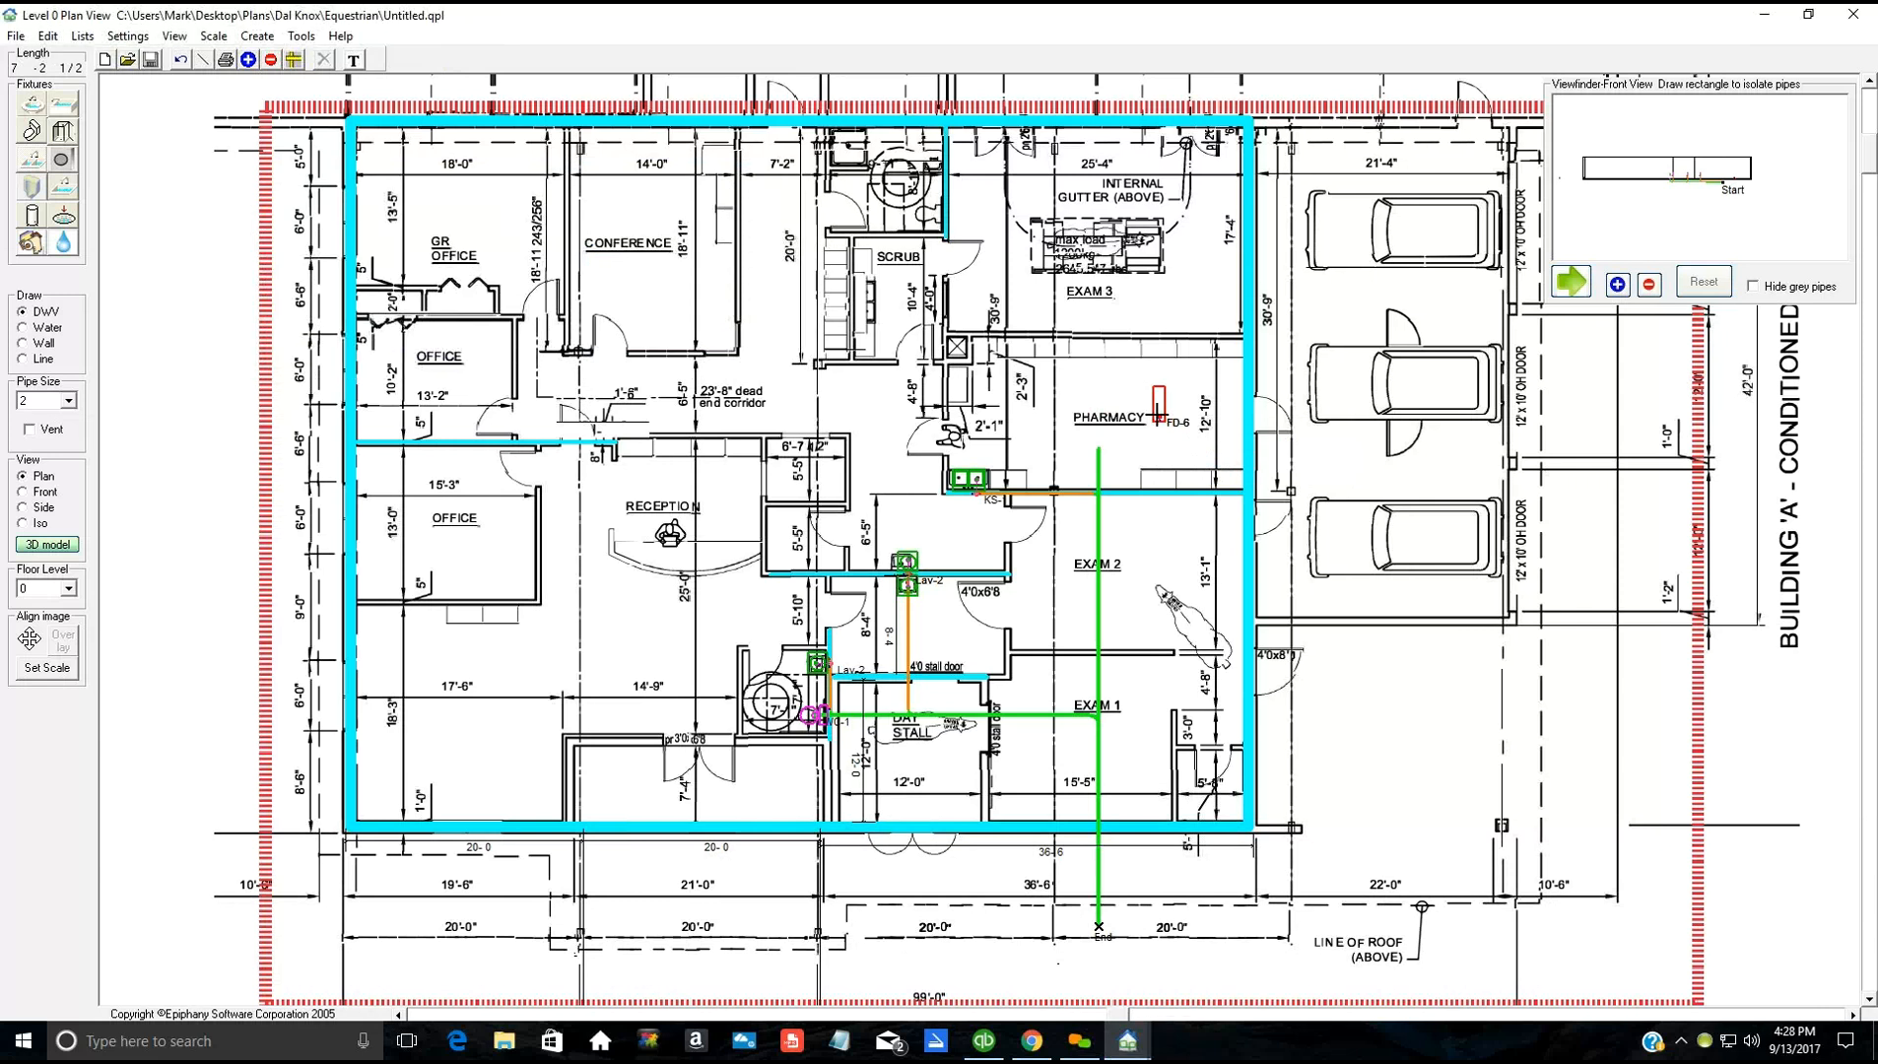
# Step: Set the DWV pipe size to 3 and draw a diagonal pipe about 7'-2 3/4" long from the FD-6 drain to the main
pyautogui.click(68, 400)
pyautogui.click(39, 443)
pyautogui.moveTo(1160, 421); pyautogui.dragTo(1099, 483)
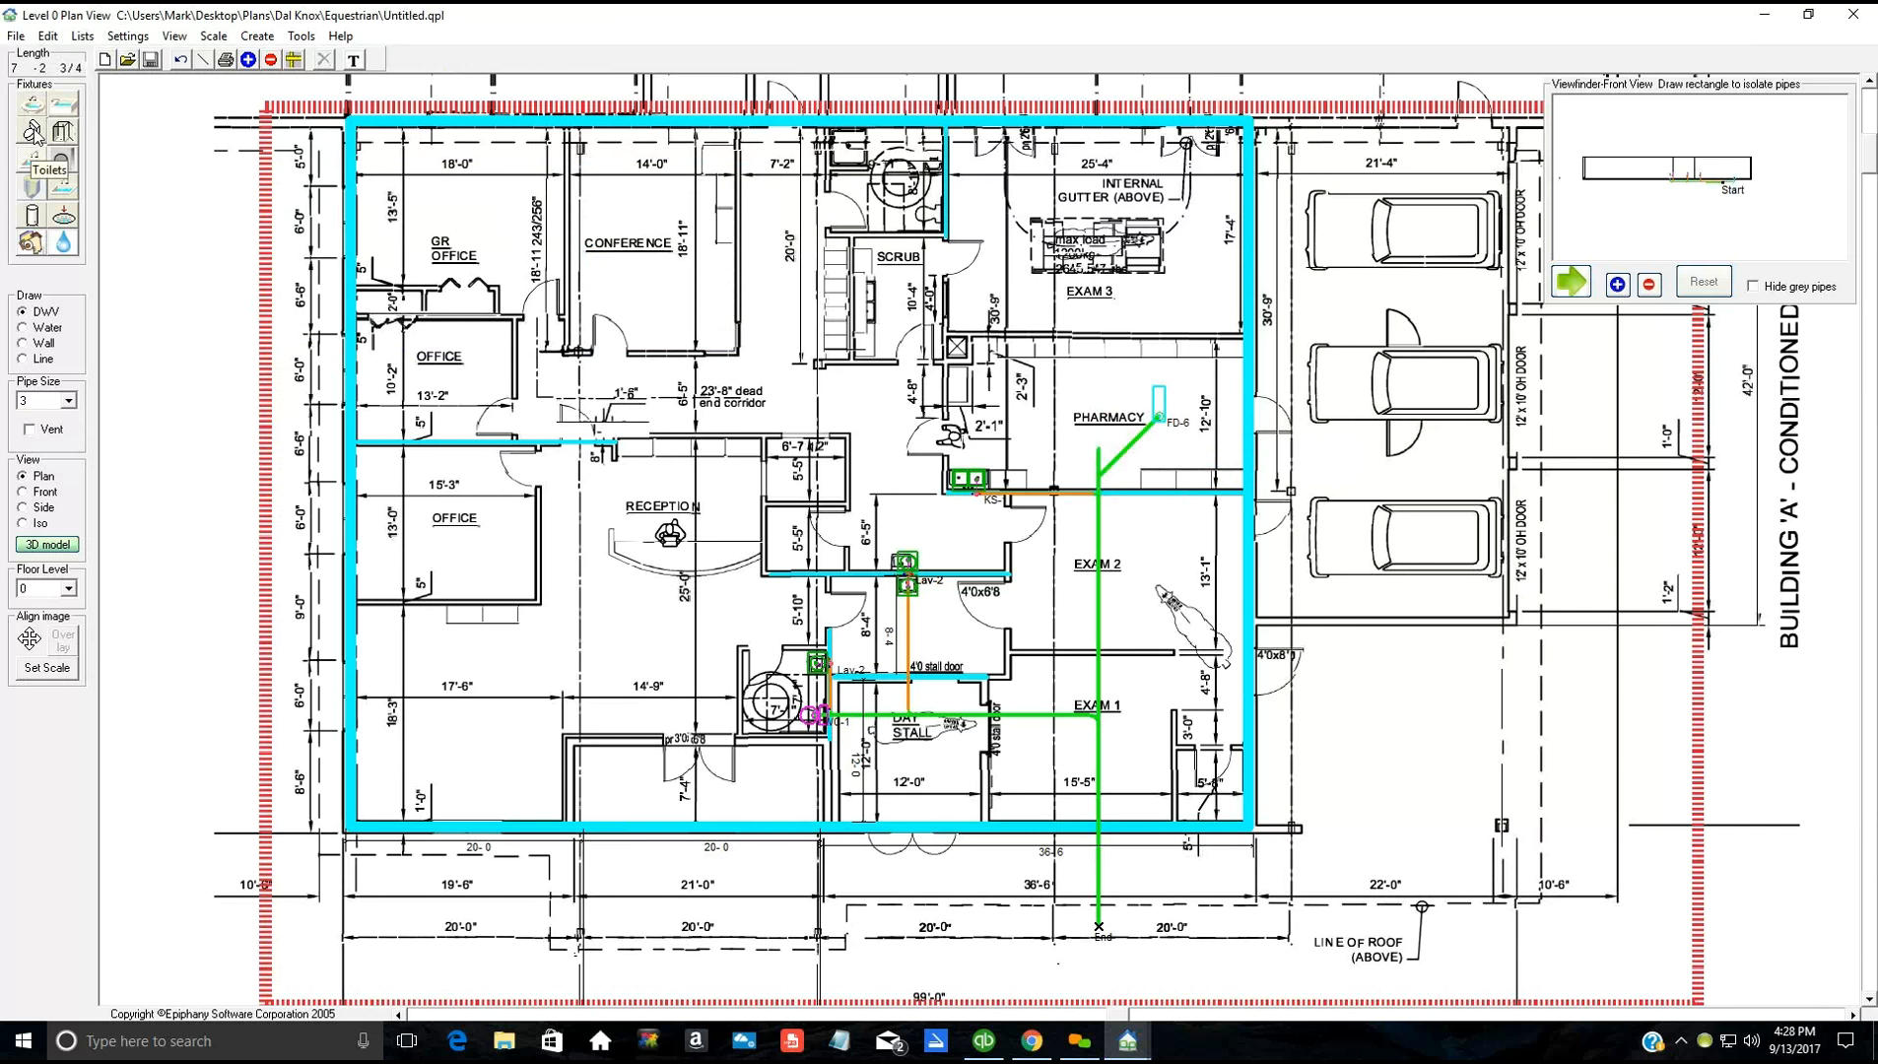
# Step: Start a new bathtub entry in the fixture library
pyautogui.click(83, 36)
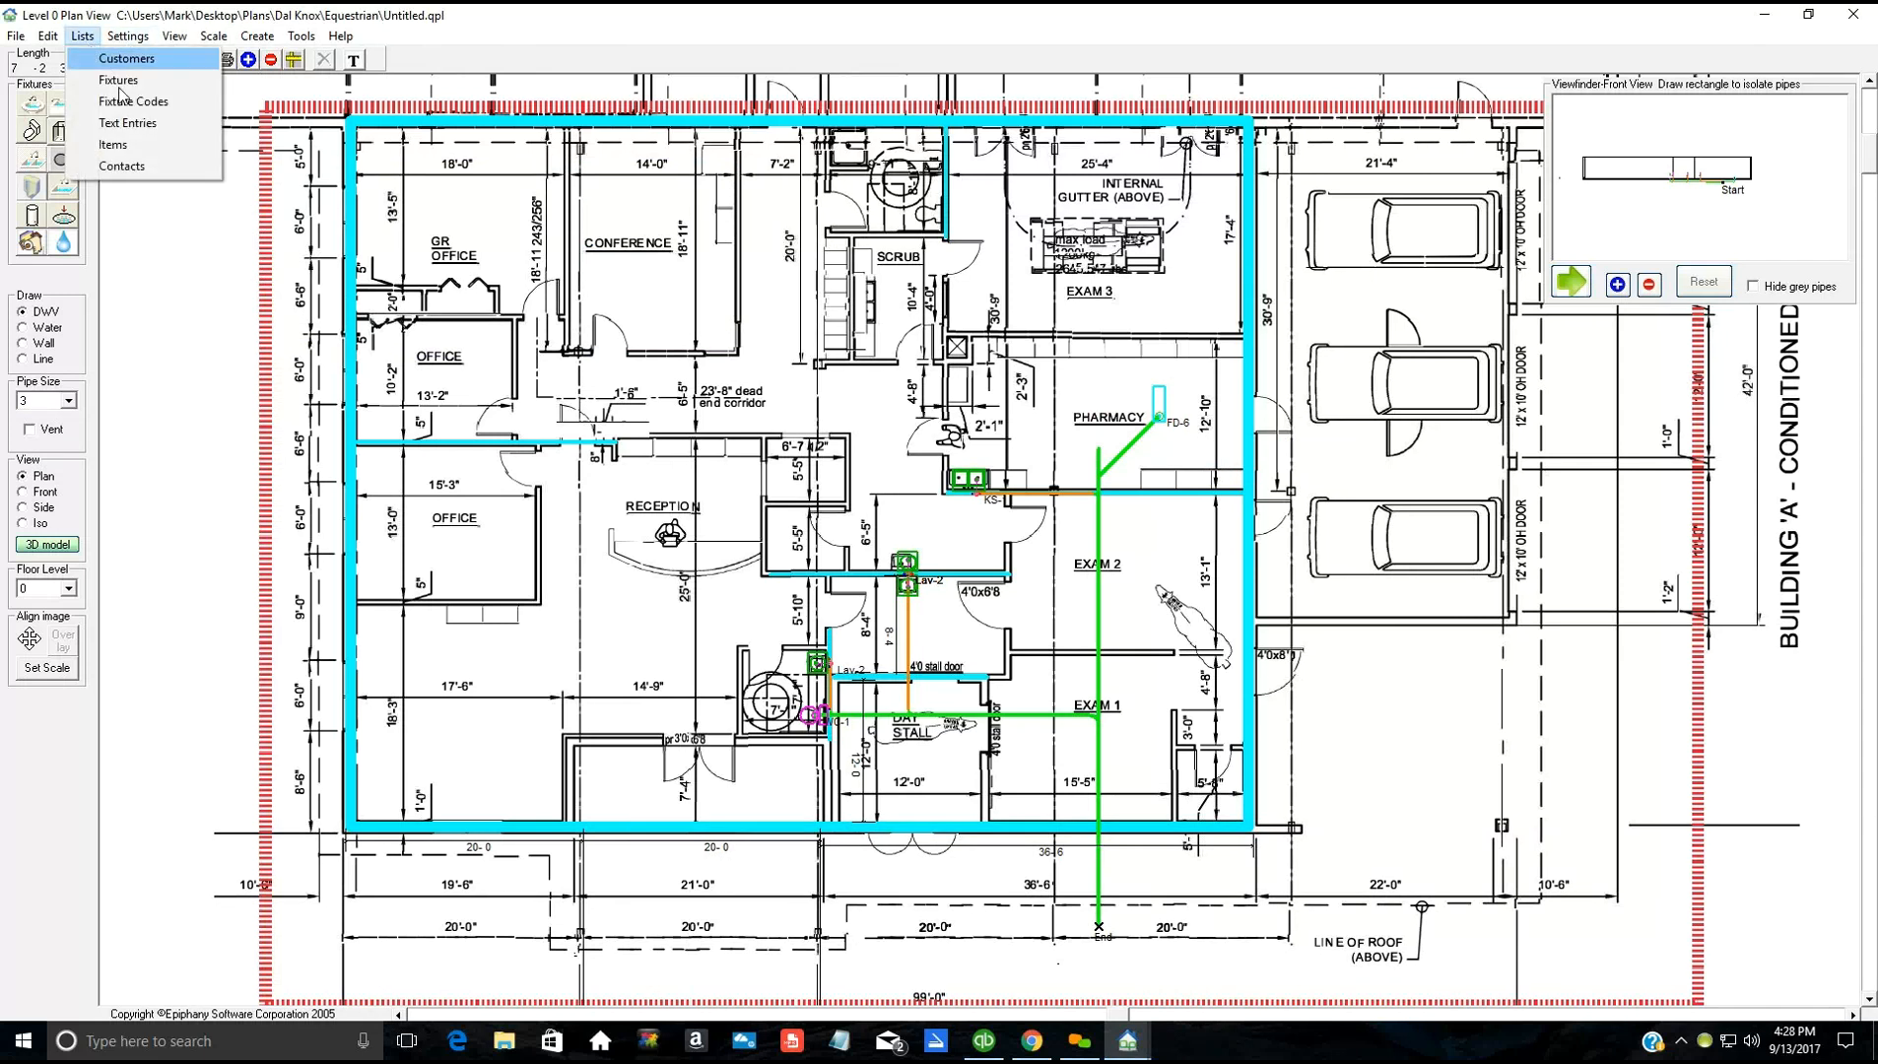
pyautogui.click(119, 79)
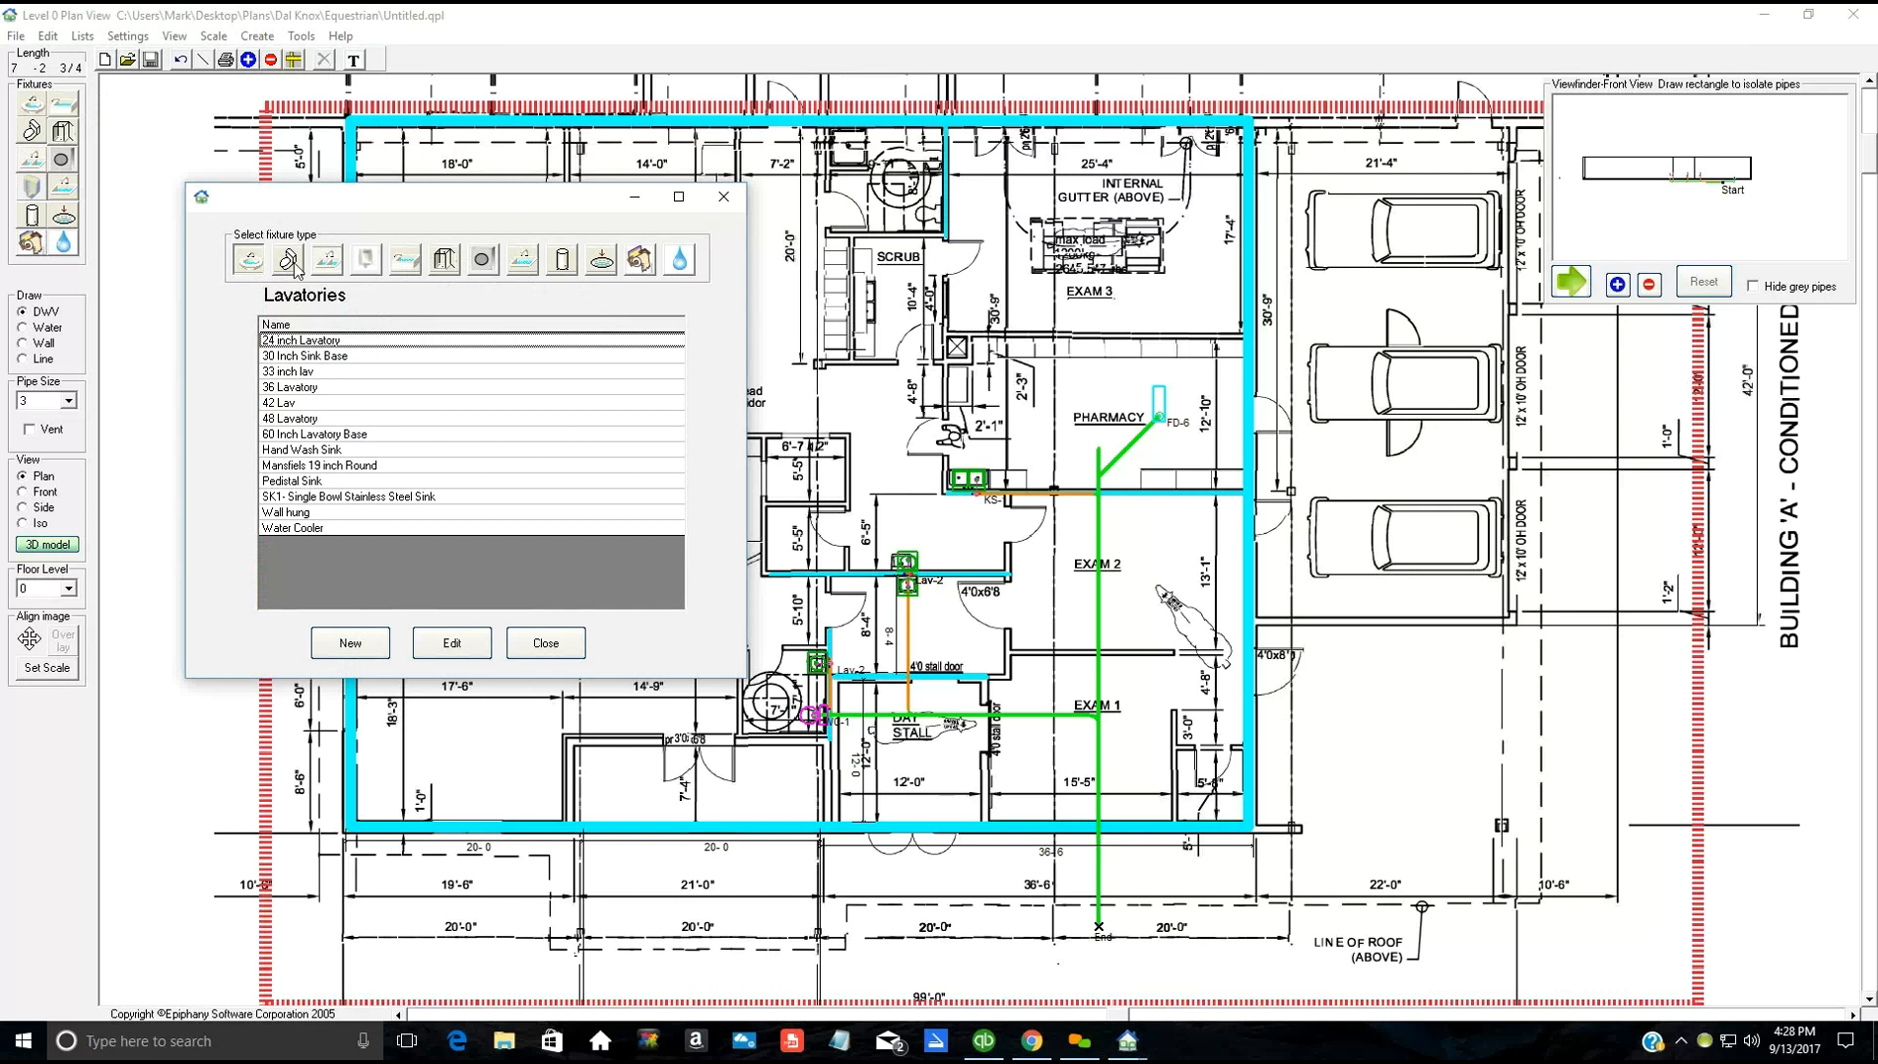
pyautogui.click(407, 262)
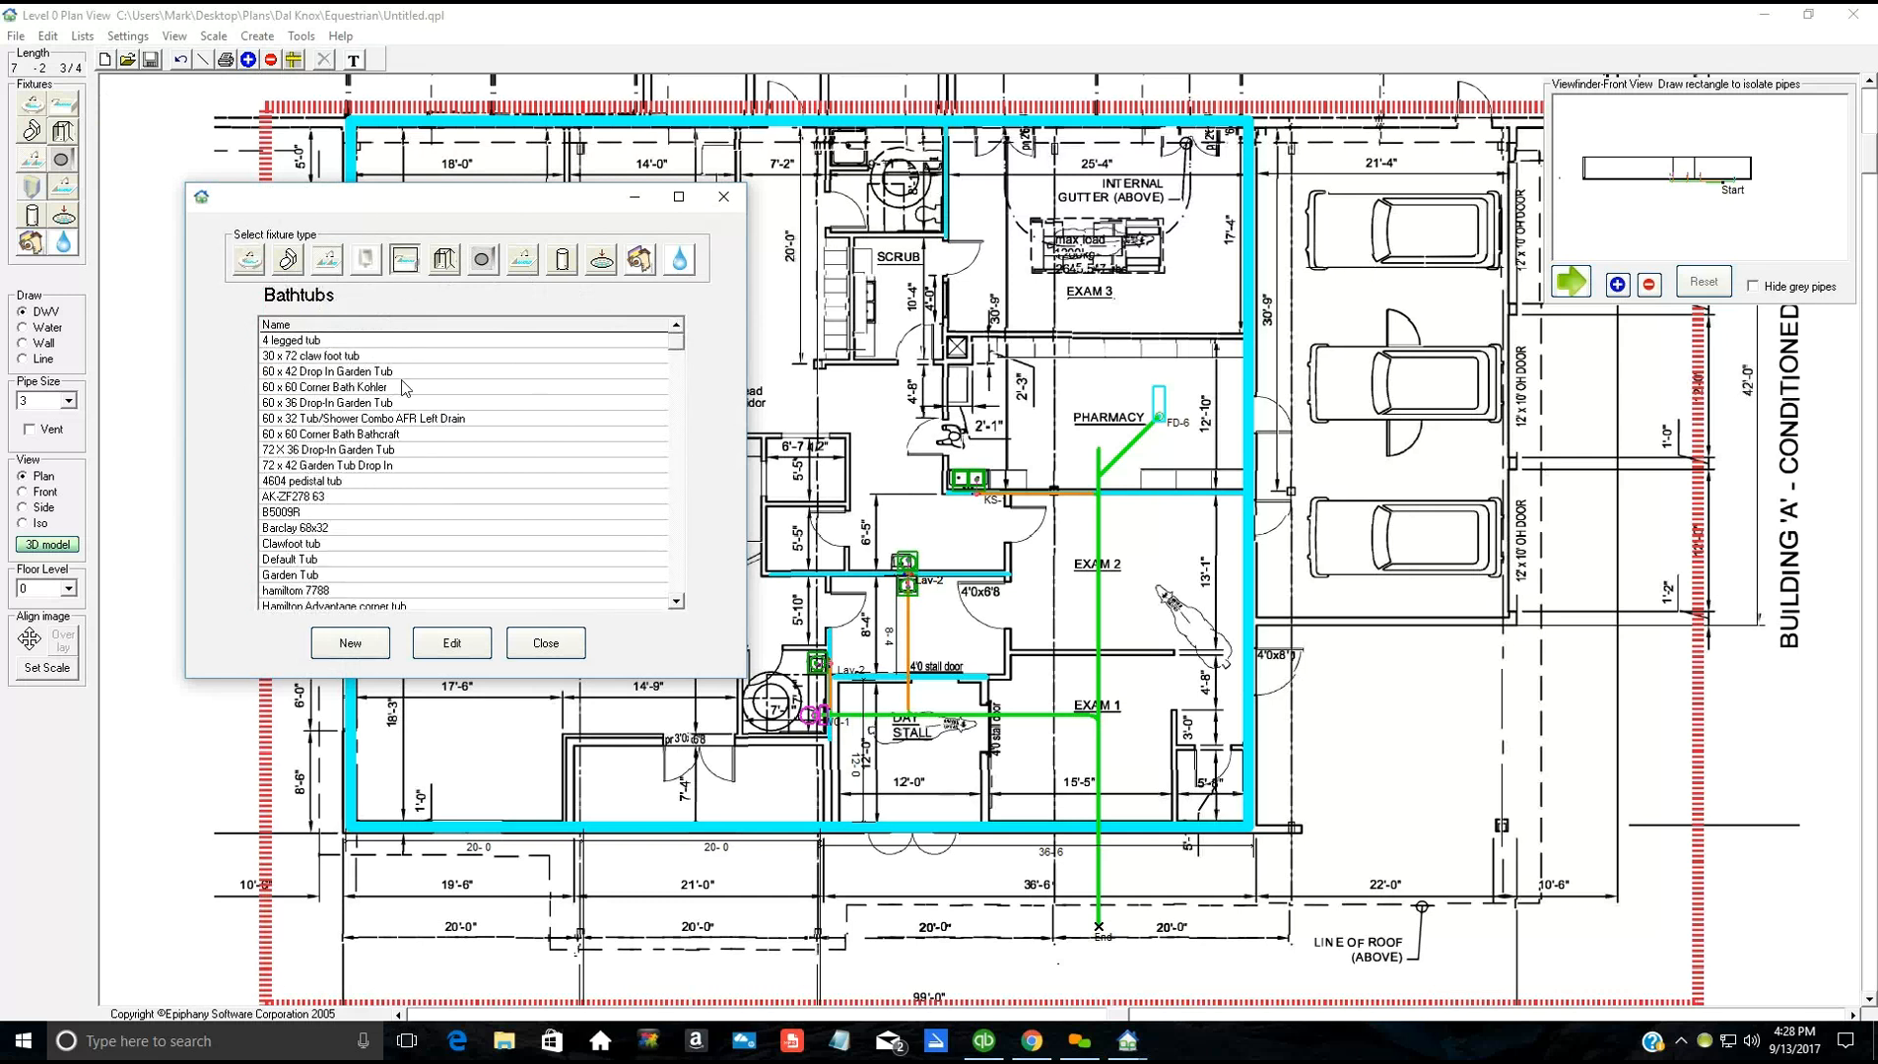
pyautogui.click(359, 647)
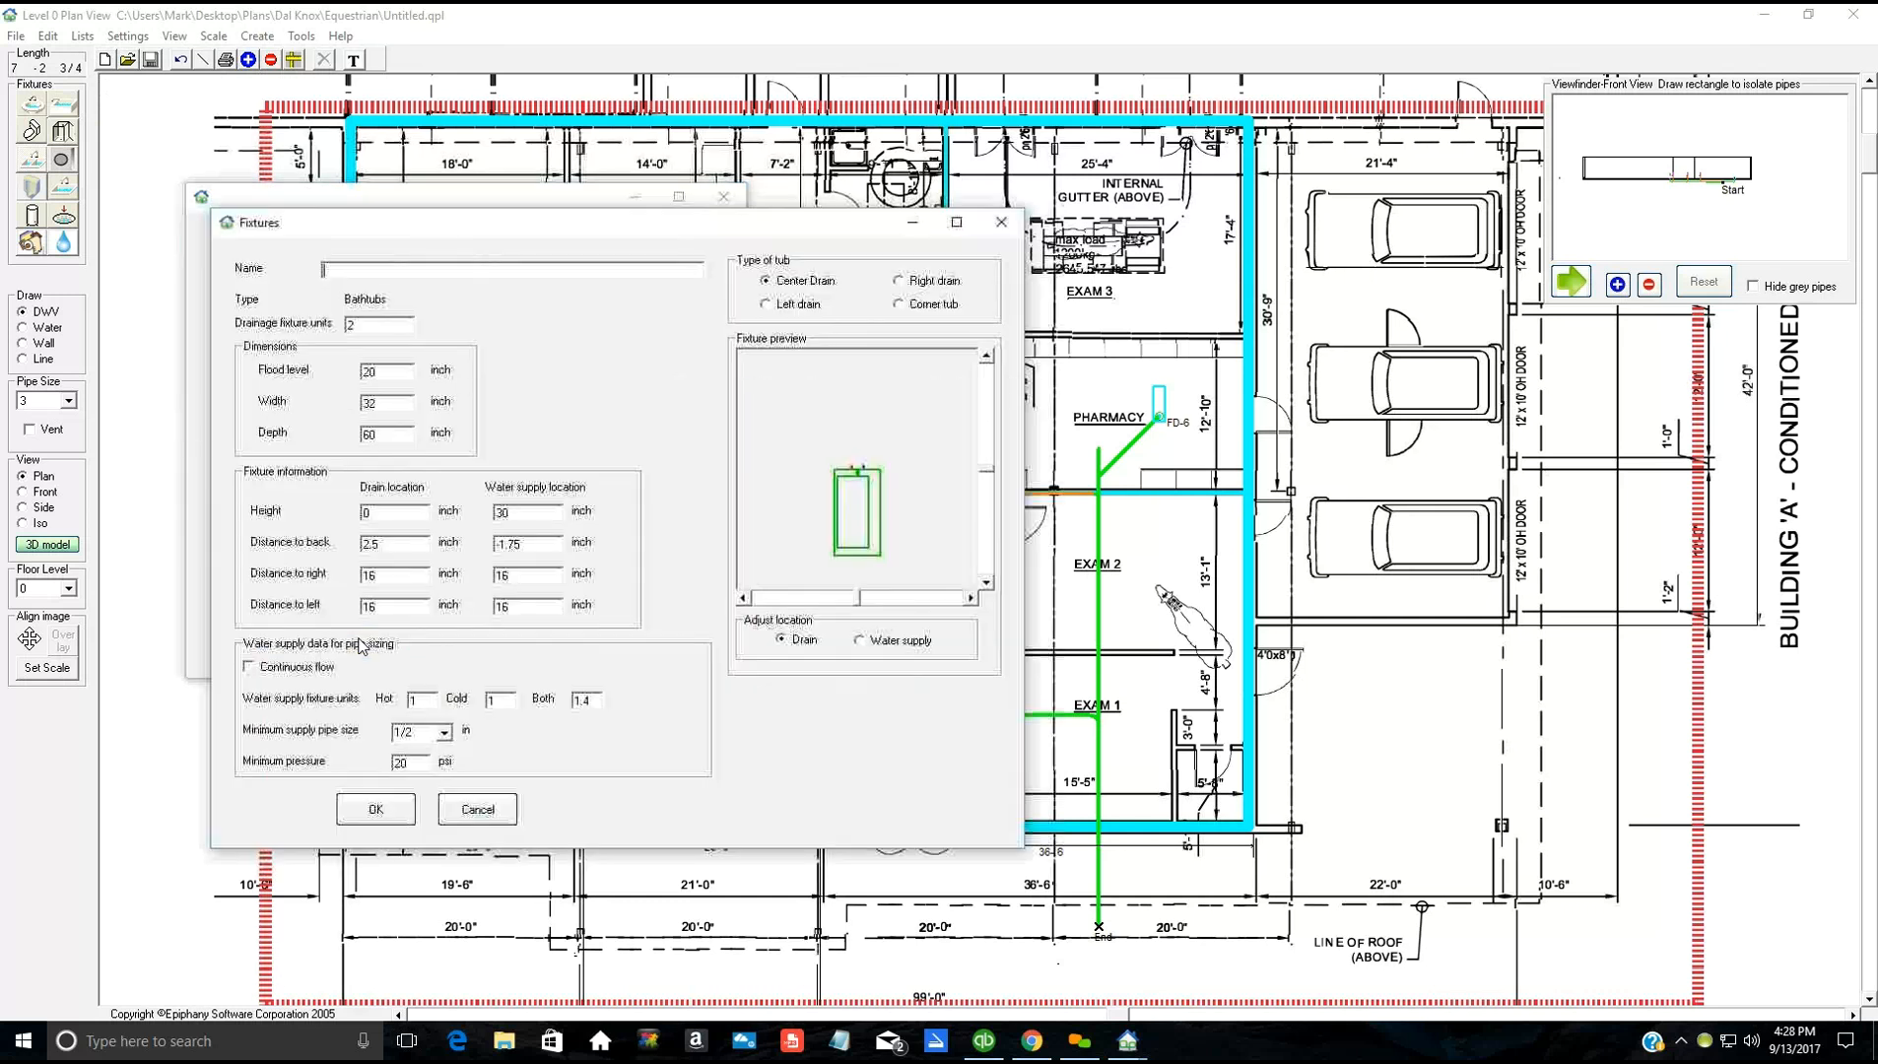
# Step: Define the new bathtub as a corner tub named New Demo Tub with a width of 60 inches
pyautogui.click(767, 304)
pyautogui.click(766, 281)
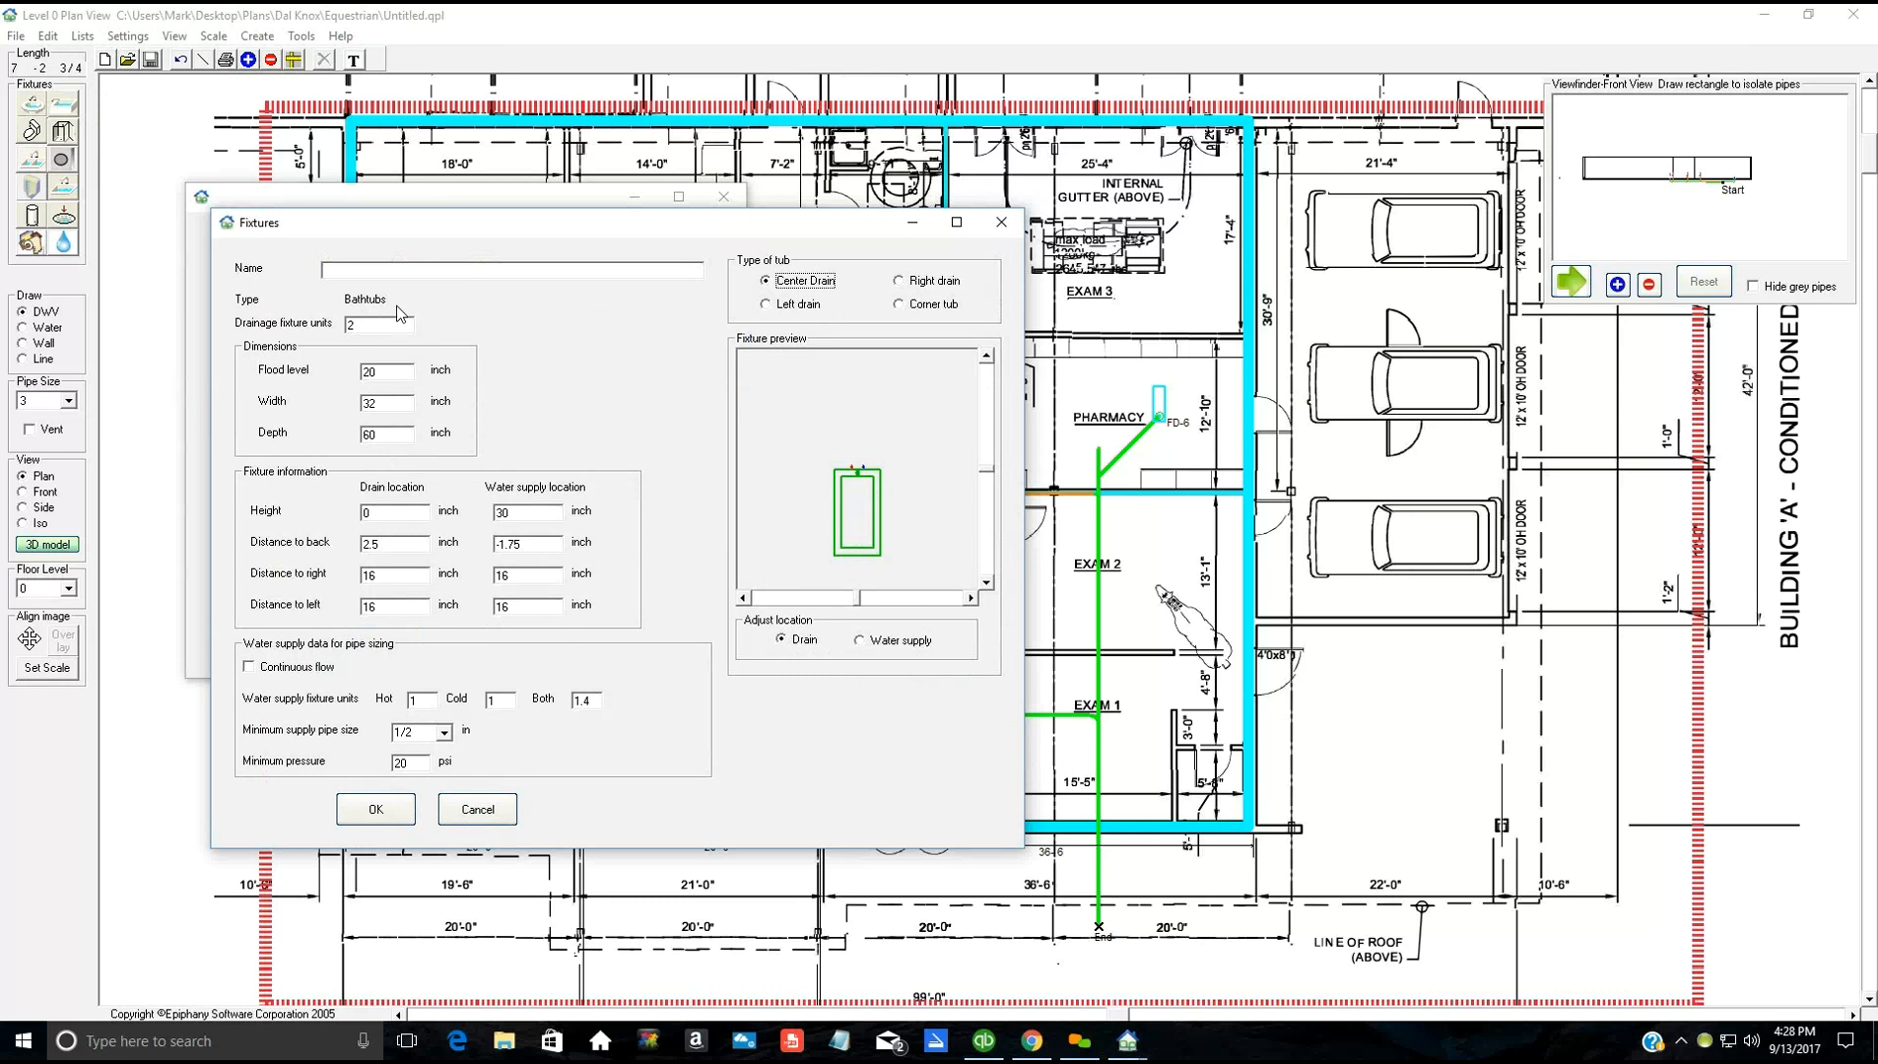
pyautogui.click(335, 268)
pyautogui.click(902, 304)
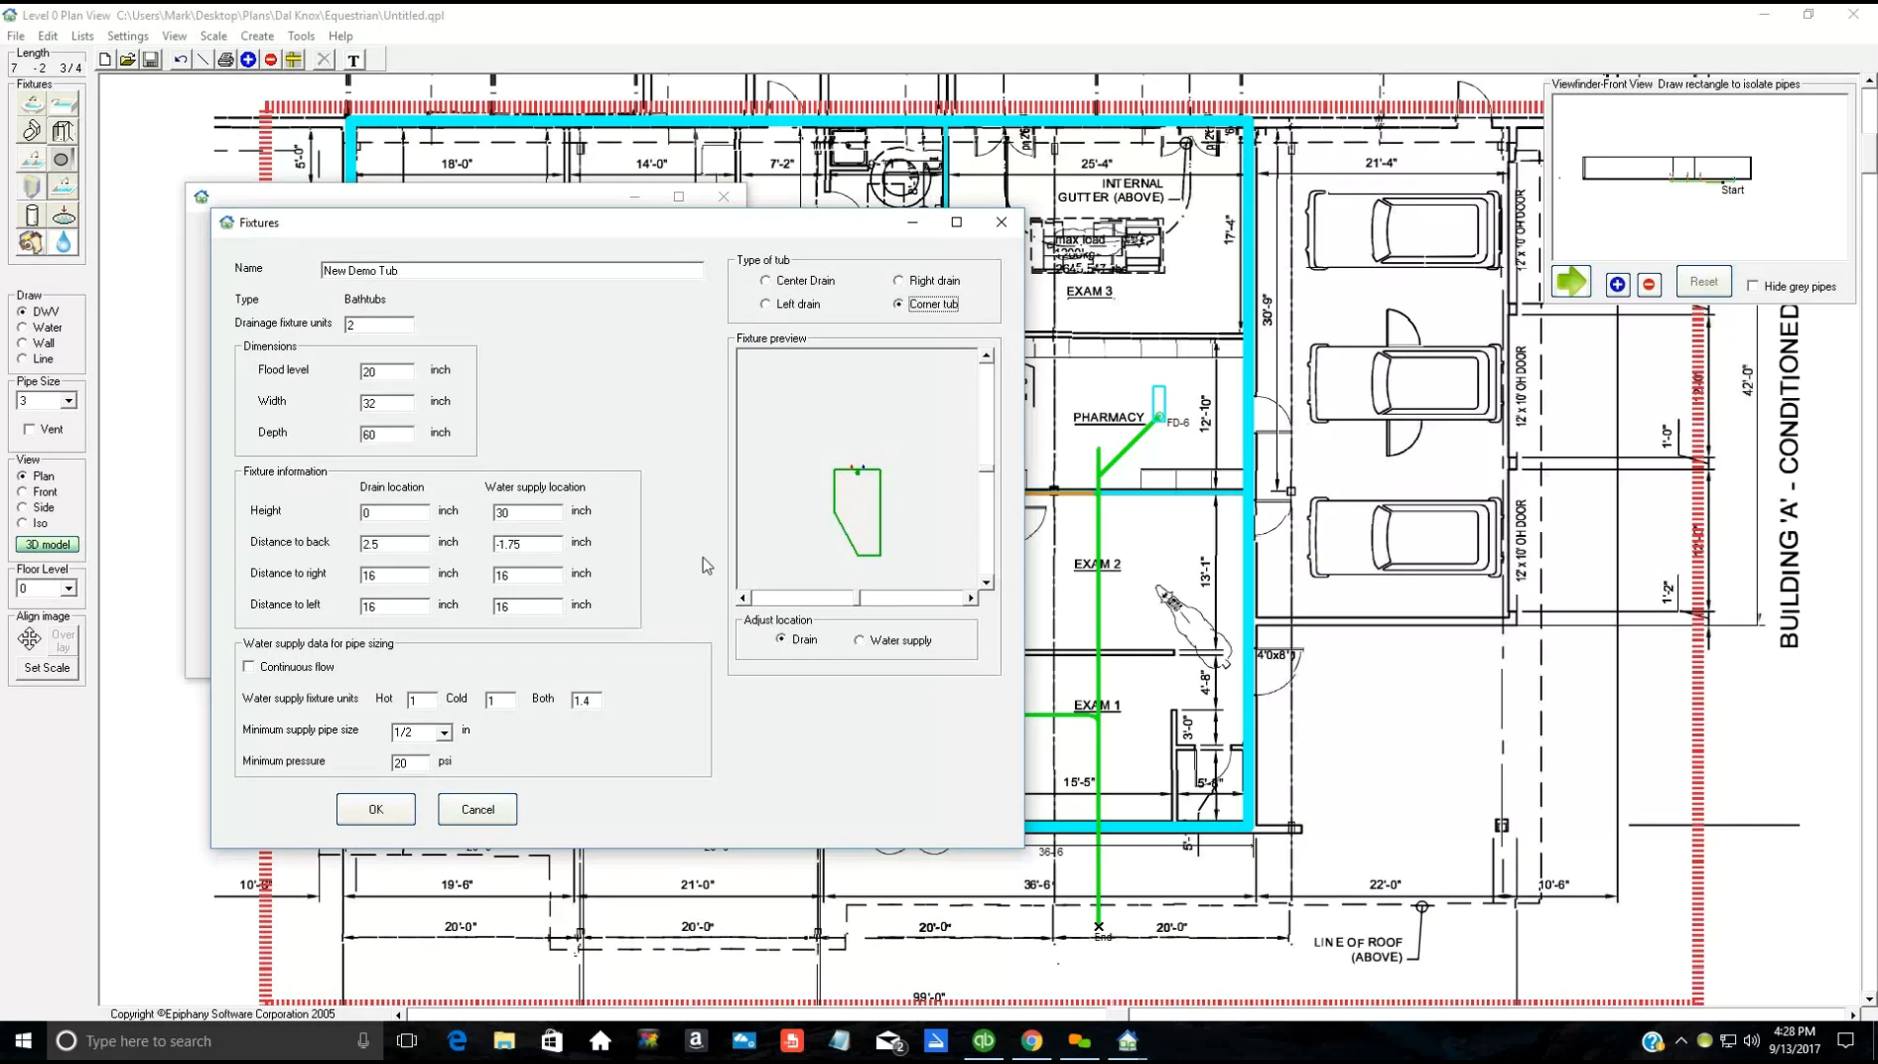
pyautogui.doubleClick(397, 405)
pyautogui.write('60')
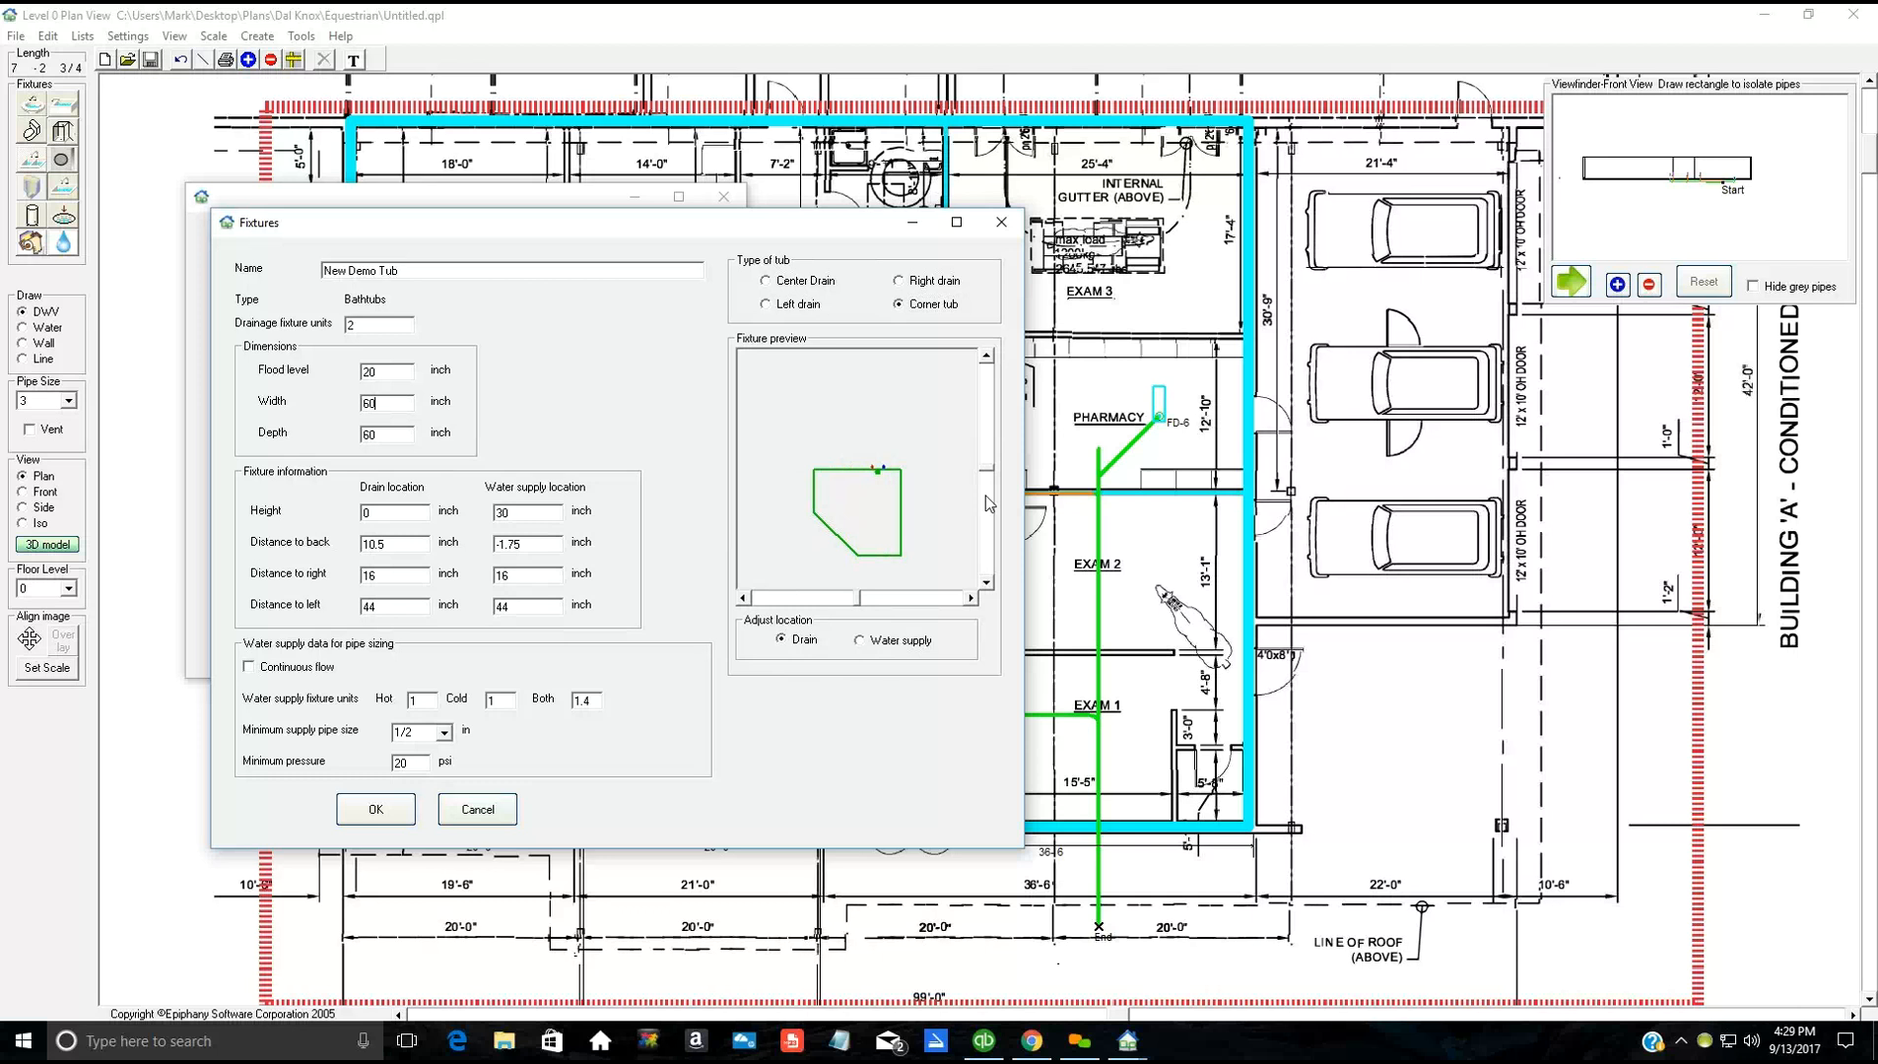
# Step: Position the corner tub's drain 10.5 inches from the back, 11.25 inches from the right and 48.75 inches from the left
pyautogui.click(989, 534)
pyautogui.click(992, 490)
pyautogui.moveTo(862, 603); pyautogui.dragTo(927, 611)
pyautogui.click(971, 598)
# Step: Position the tub's water supply -3.5 inches from the back, 10.75 from the right and 49.25 from the left, and save the fixture
pyautogui.click(861, 640)
pyautogui.click(989, 470)
pyautogui.moveTo(855, 597); pyautogui.dragTo(939, 619)
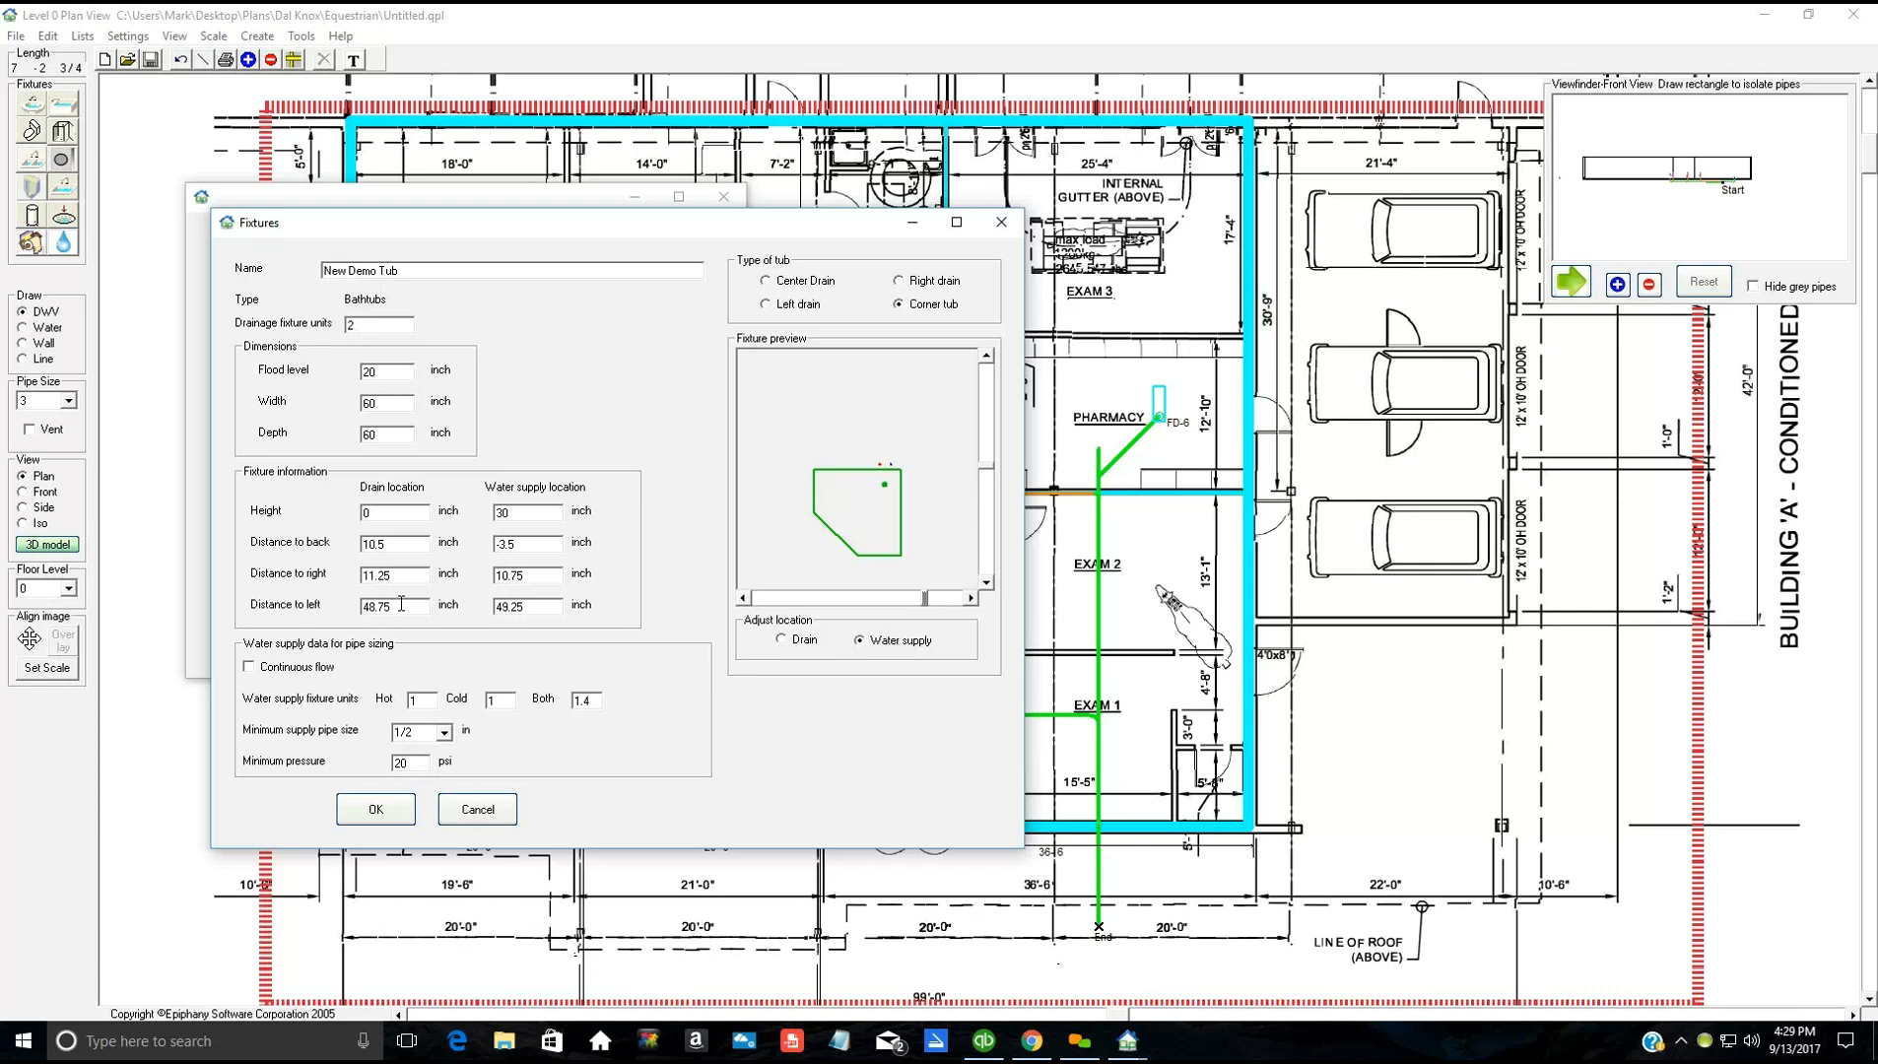
pyautogui.click(381, 817)
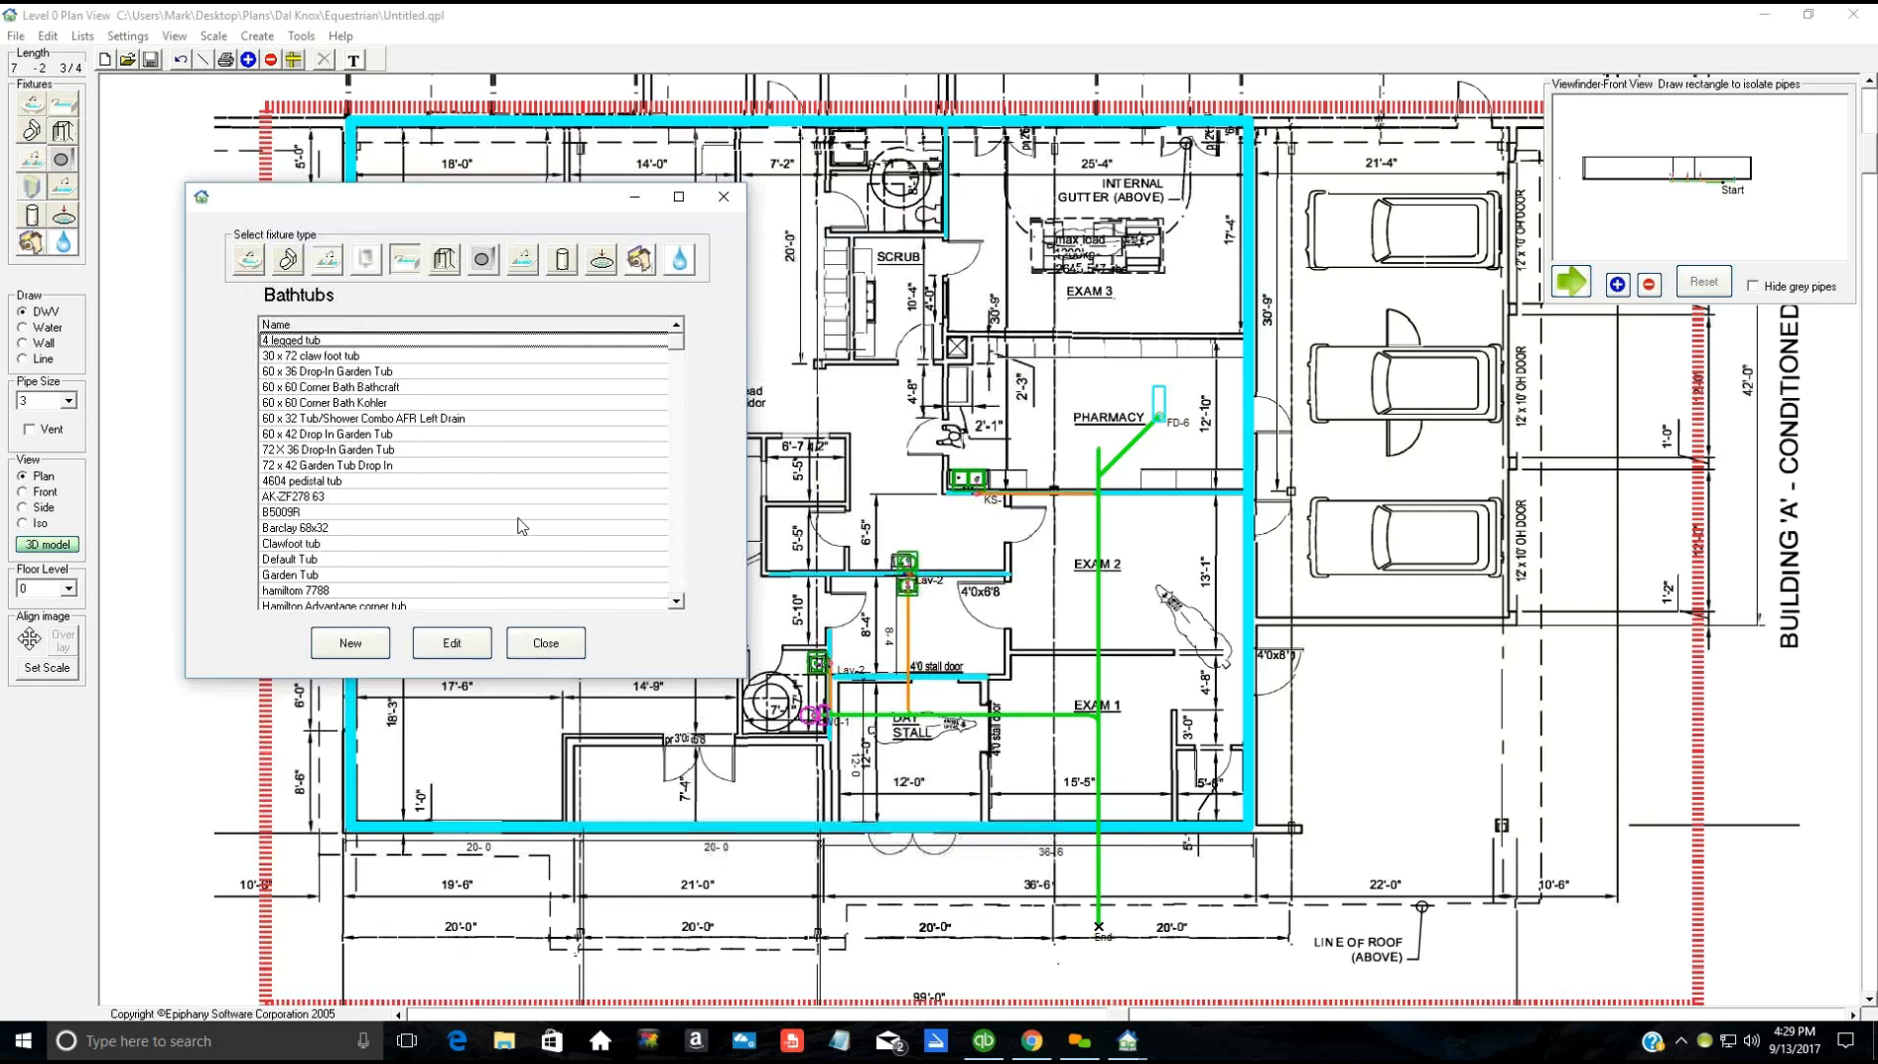
# Step: Check for New Demo Tub in the Bathtubs fixture list, select it, and close the list
pyautogui.scroll(-3, 678, 555)
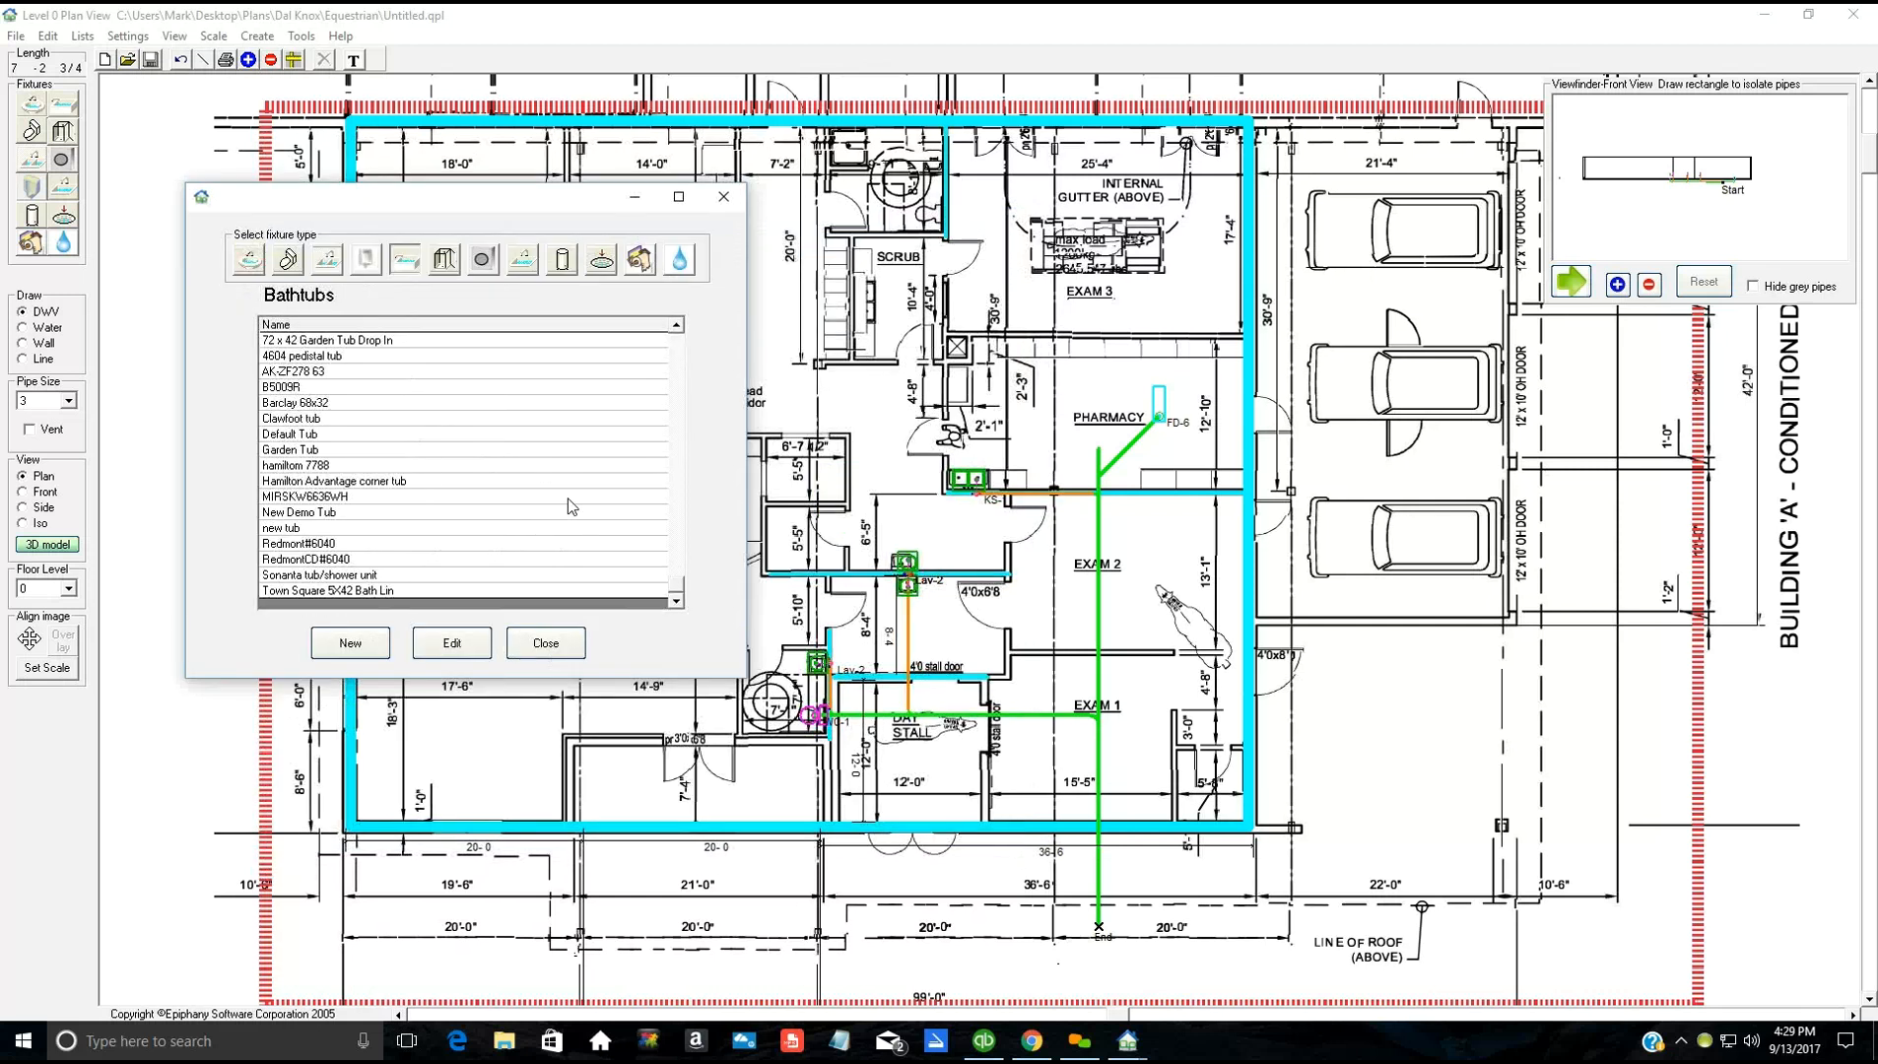
pyautogui.click(335, 514)
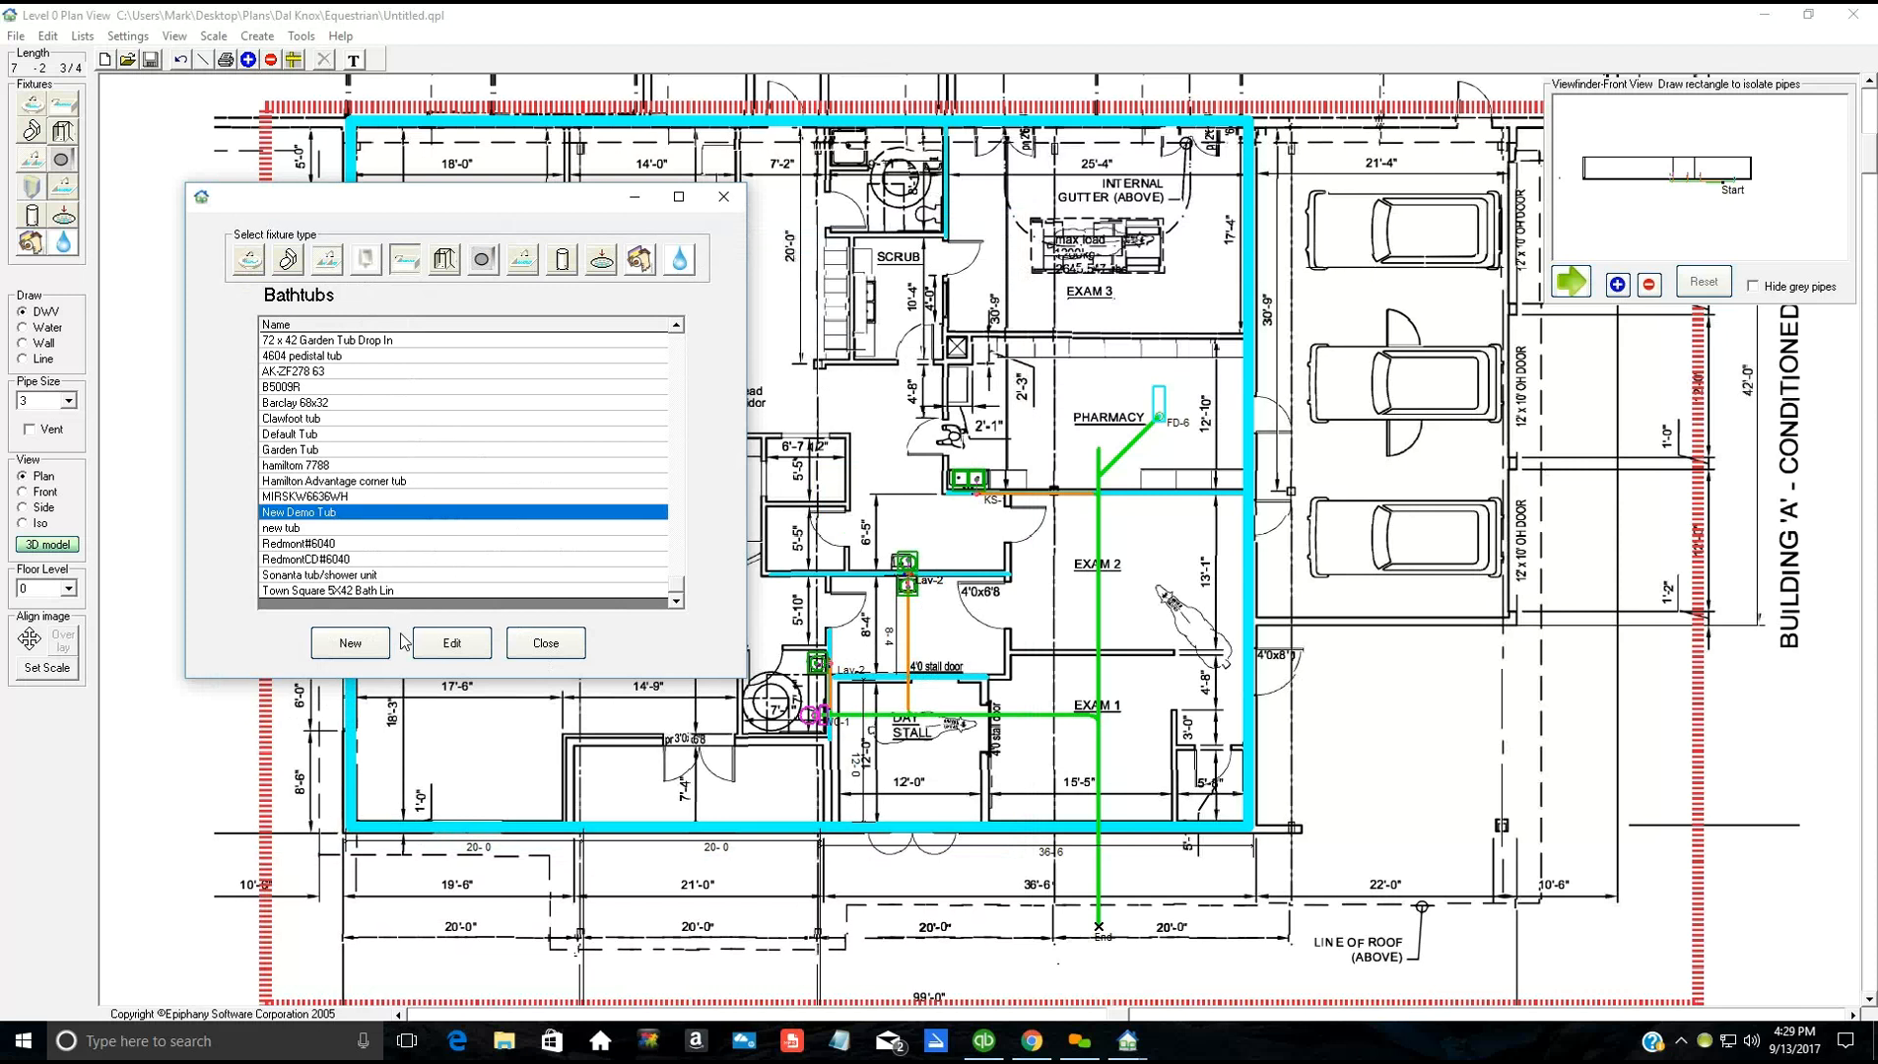
pyautogui.click(538, 654)
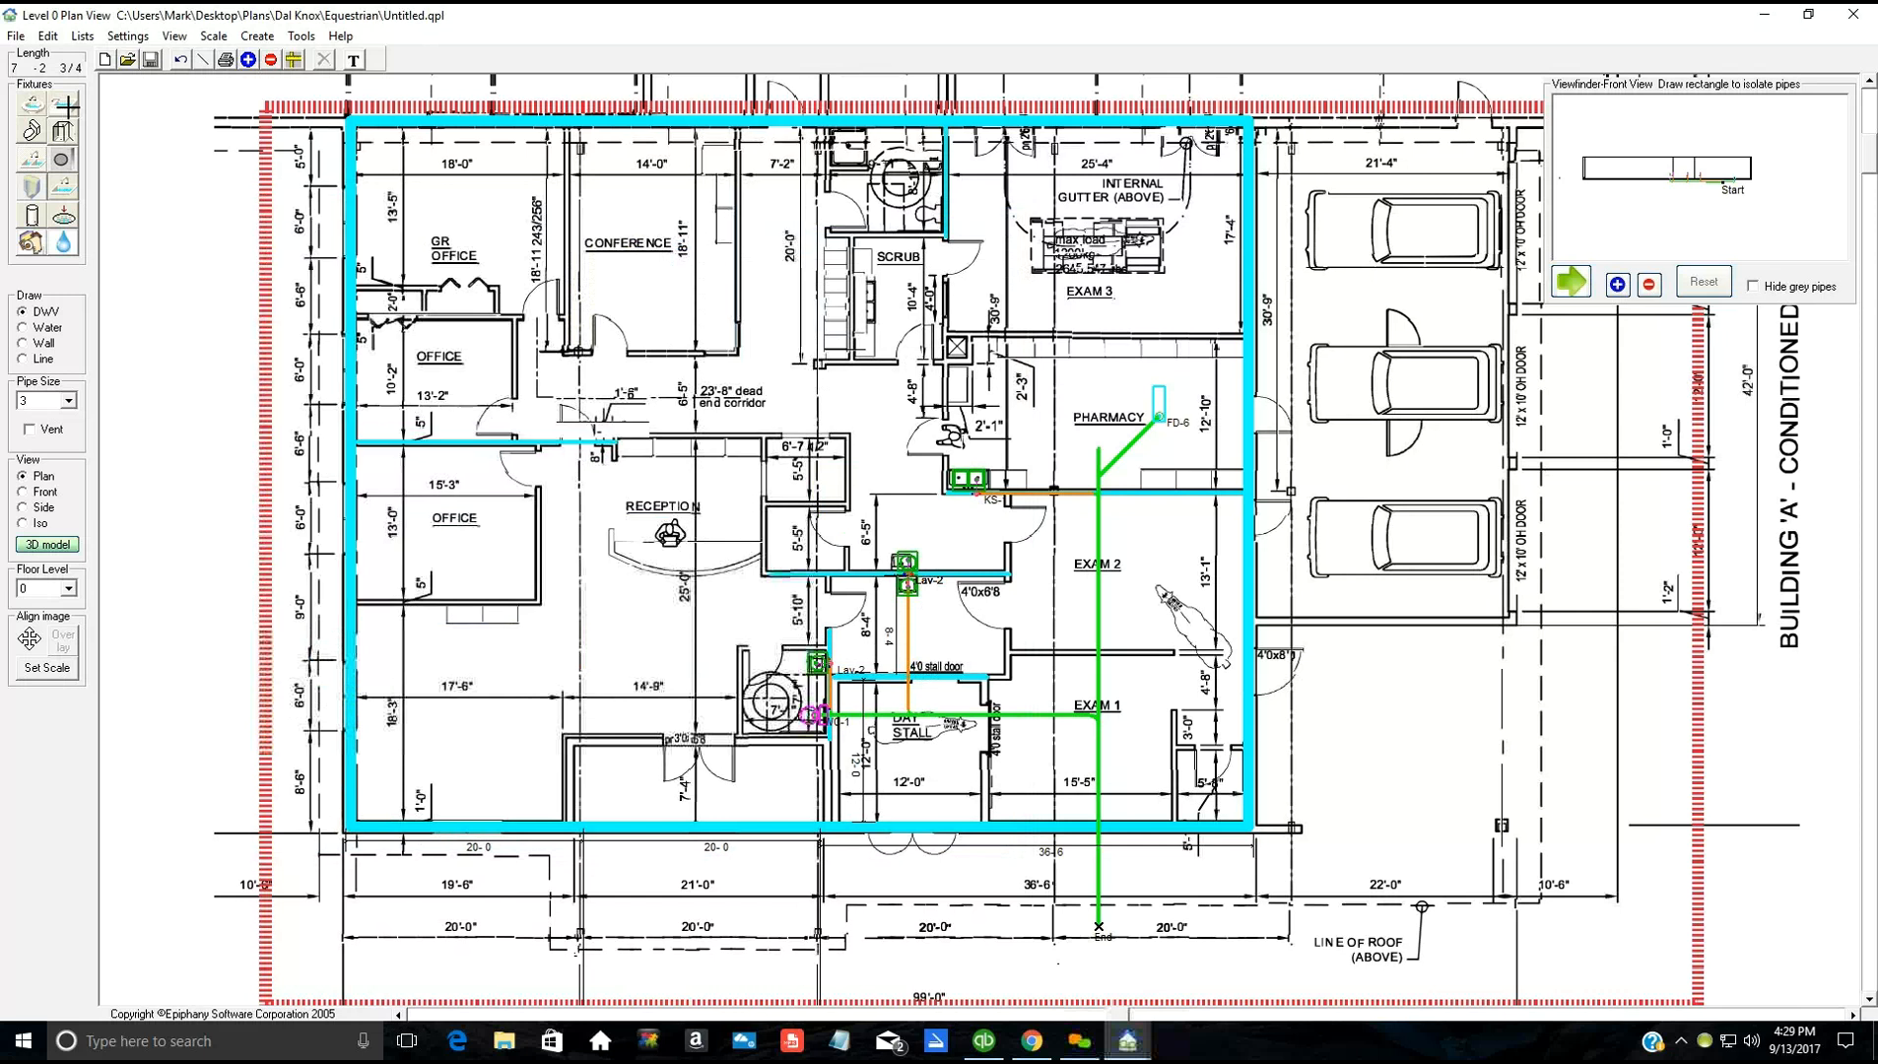
# Step: Prepare a bathtub for placement, assigning New Demo Tub to fixture code BT-2
pyautogui.click(67, 132)
pyautogui.click(66, 106)
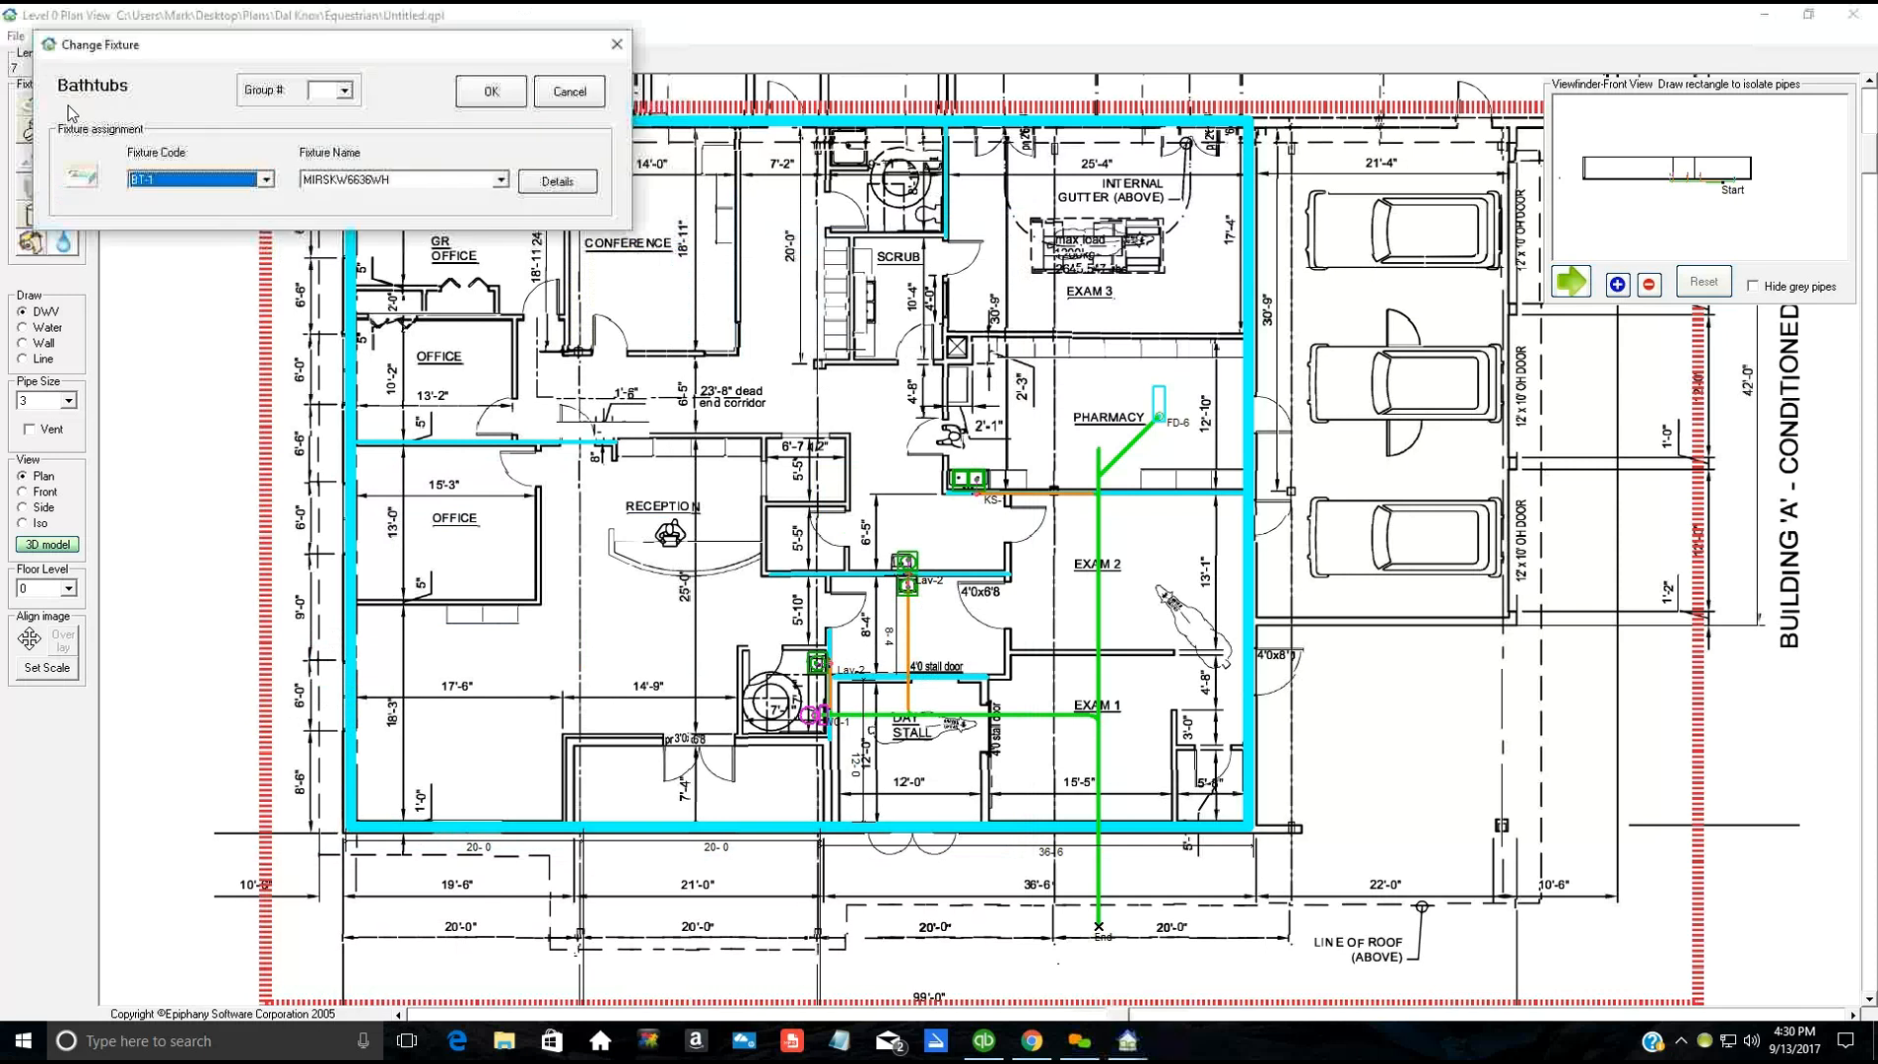
pyautogui.click(266, 179)
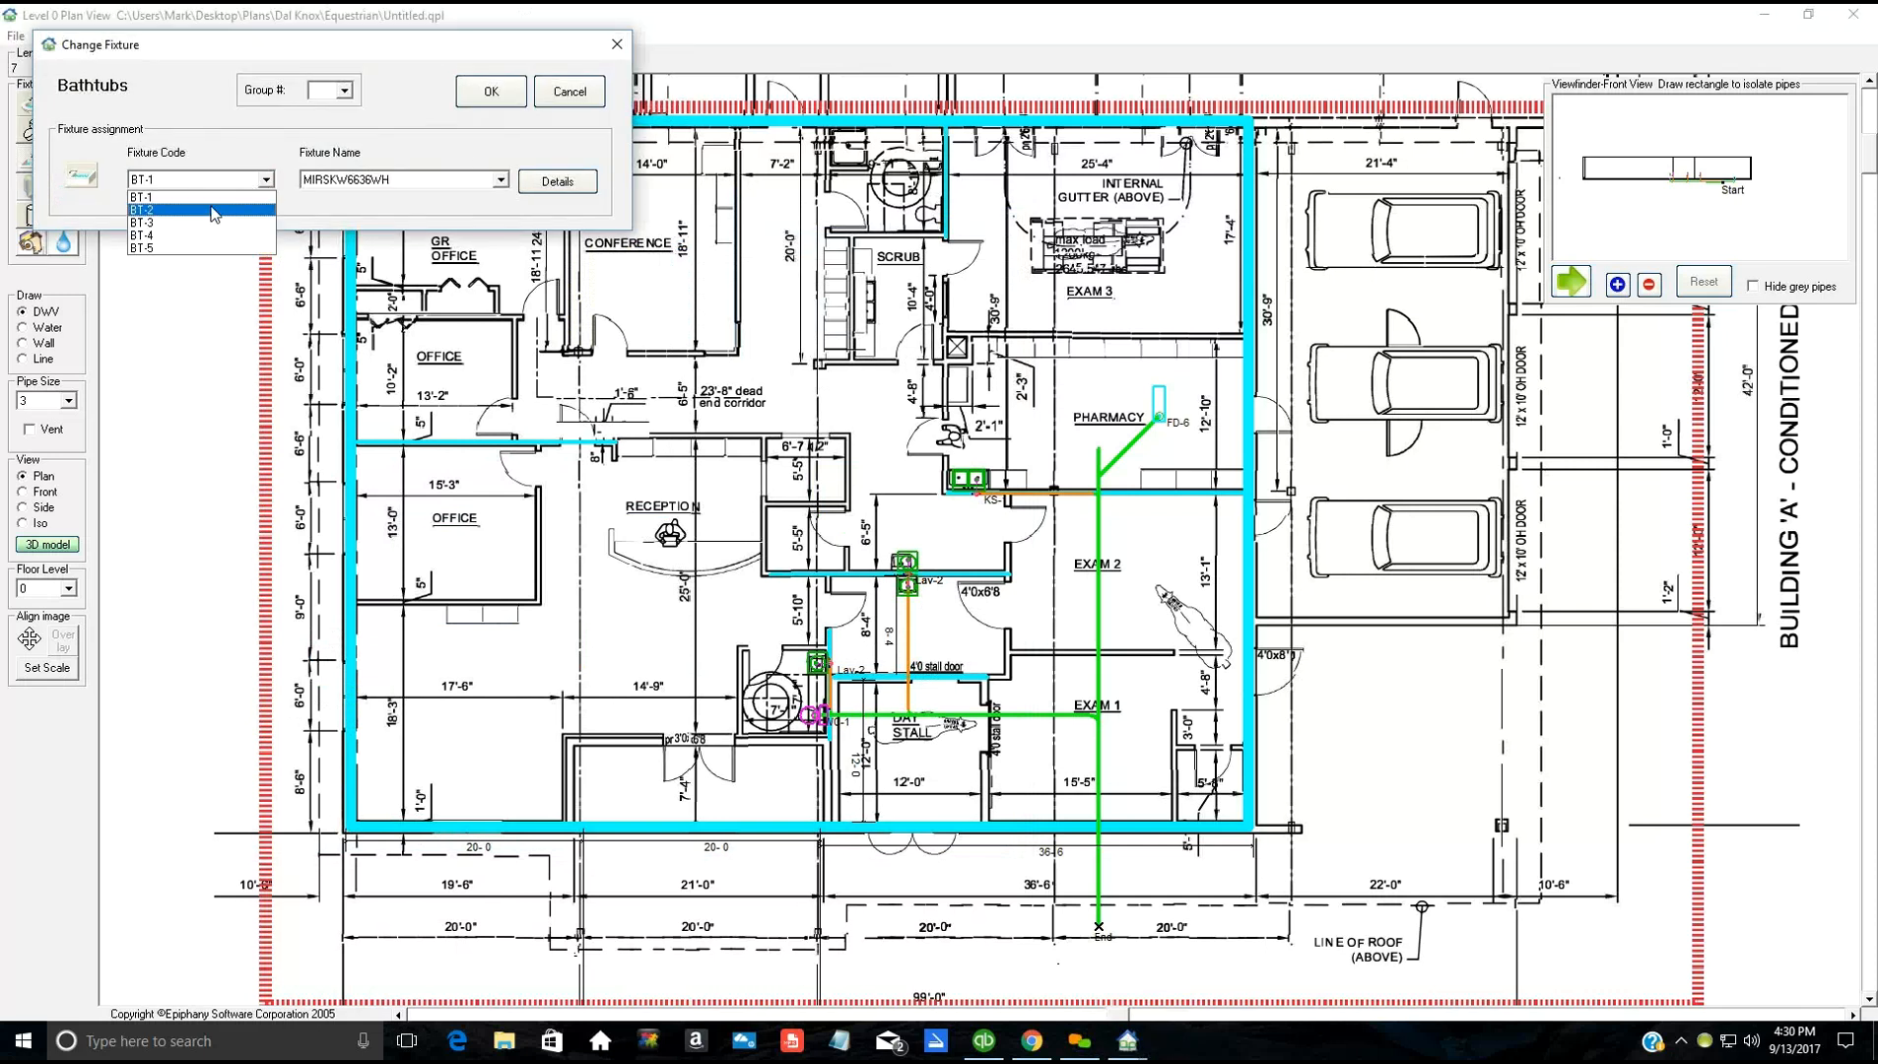
pyautogui.click(215, 210)
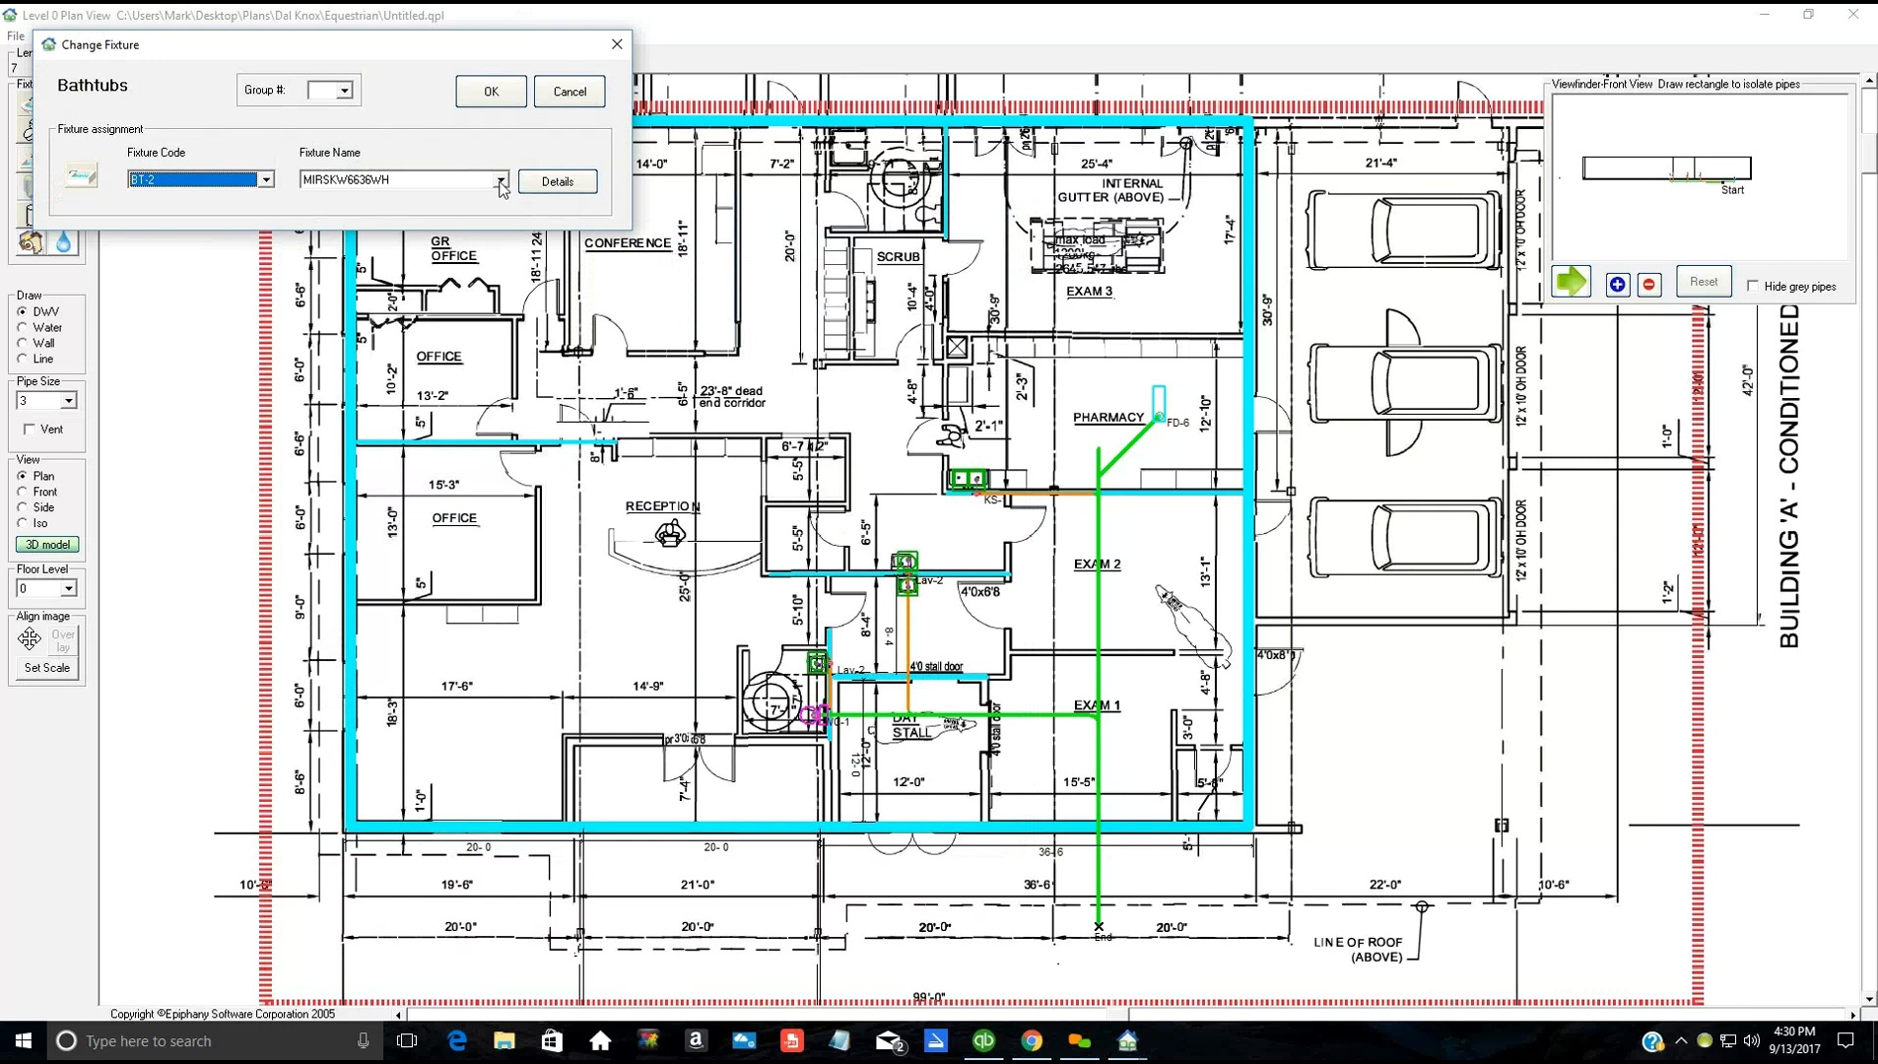
pyautogui.click(502, 181)
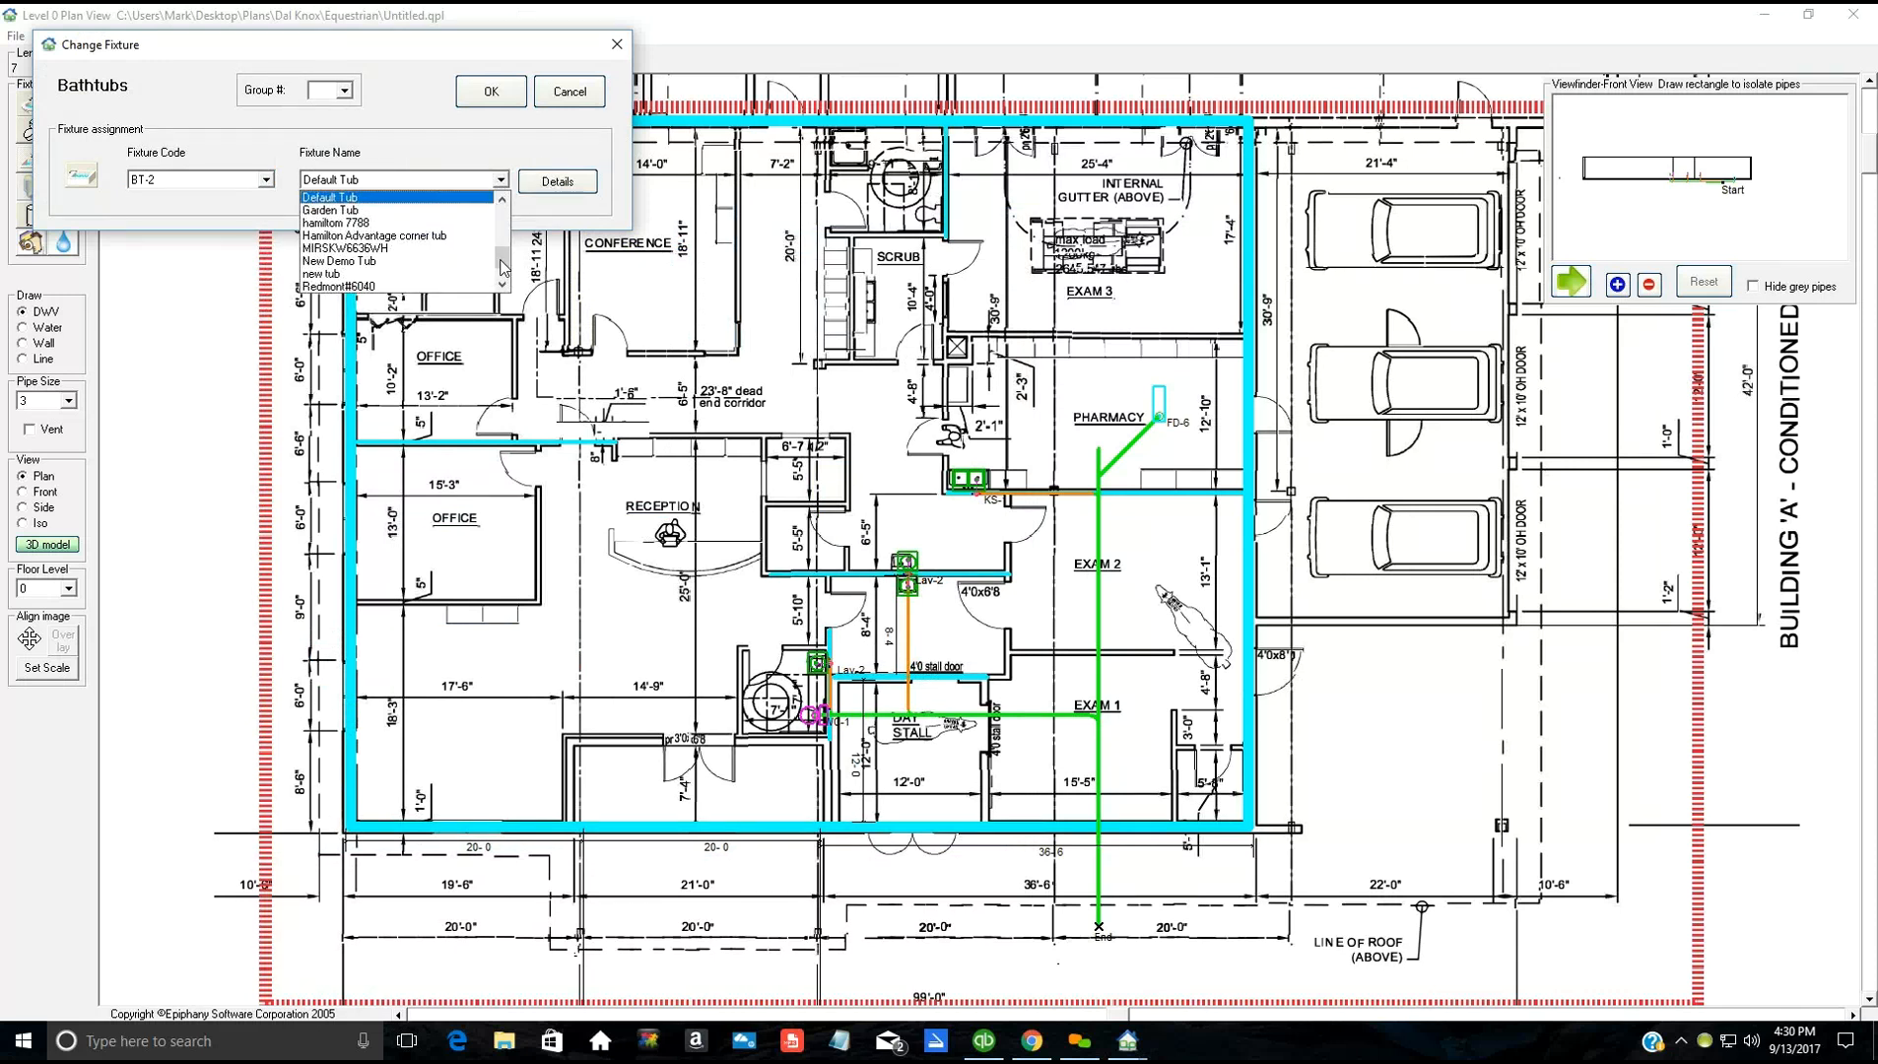
pyautogui.moveTo(503, 267)
pyautogui.mouseDown()
pyautogui.moveTo(502, 242)
pyautogui.moveTo(496, 266)
pyautogui.mouseUp()
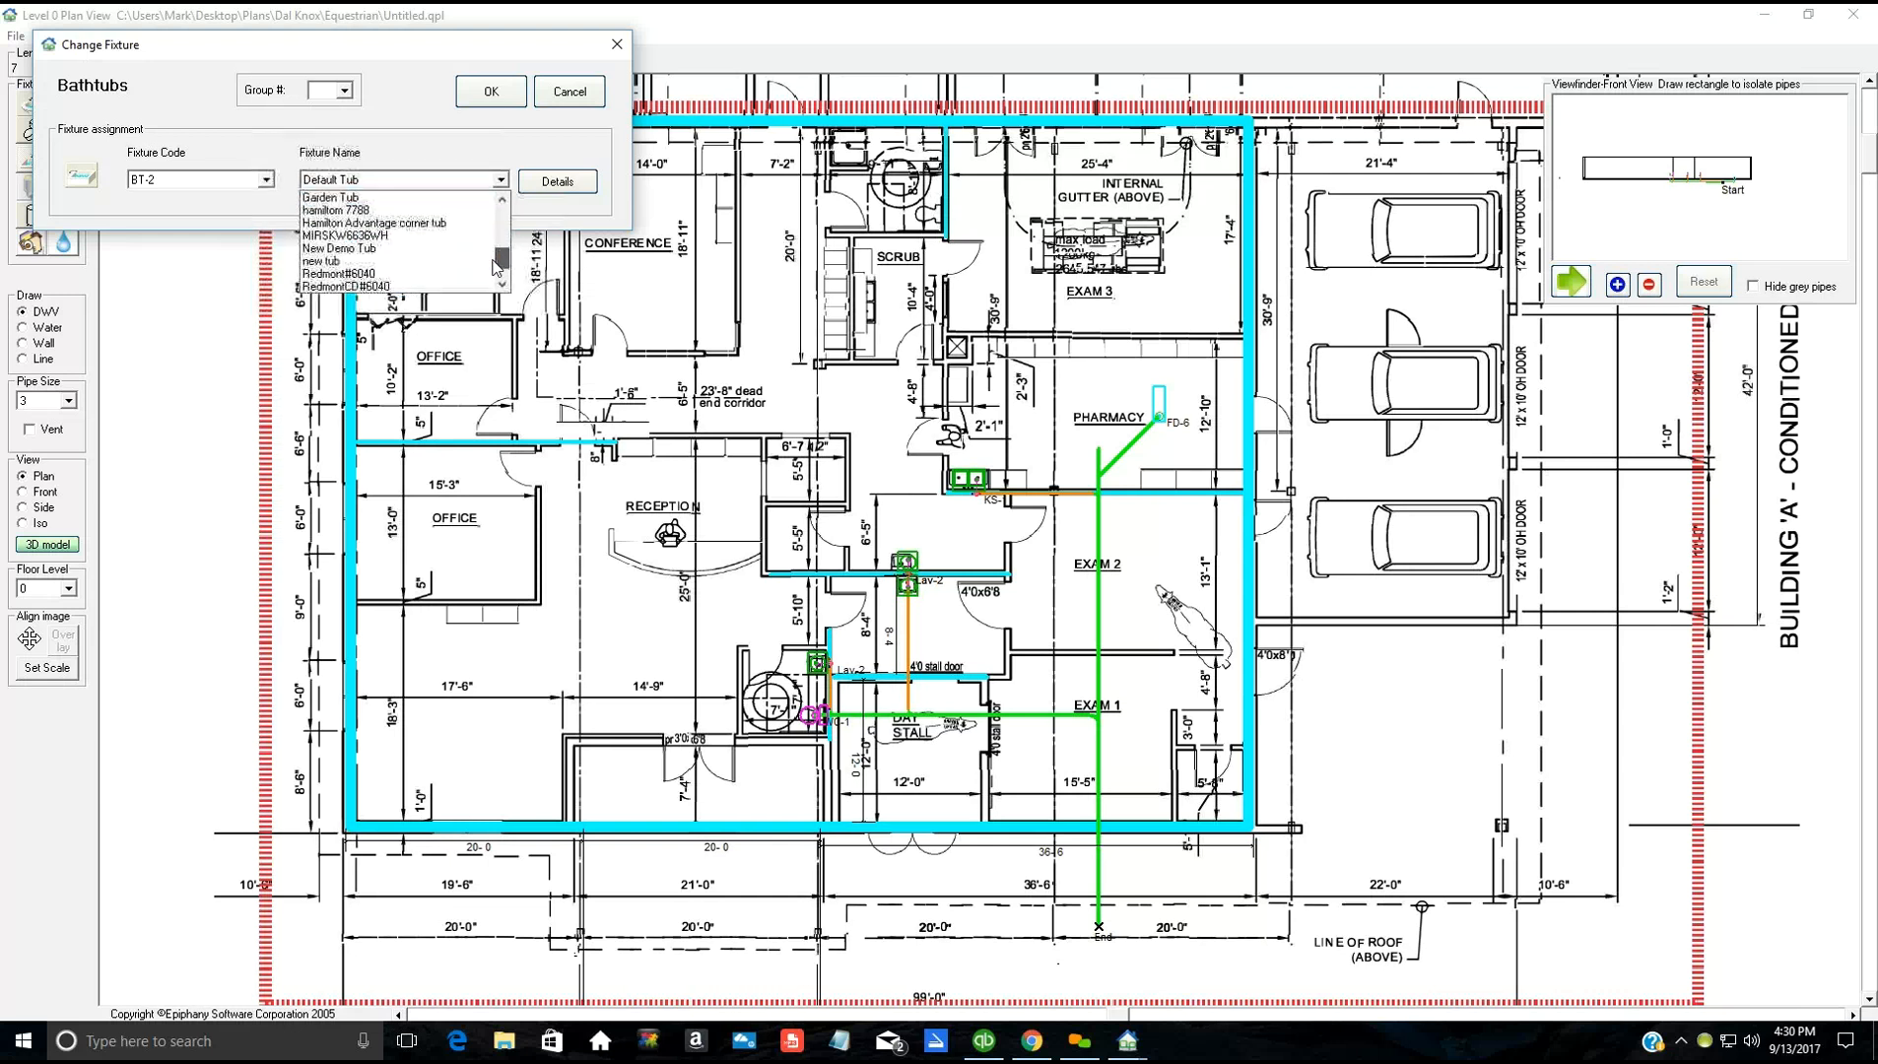
pyautogui.click(377, 250)
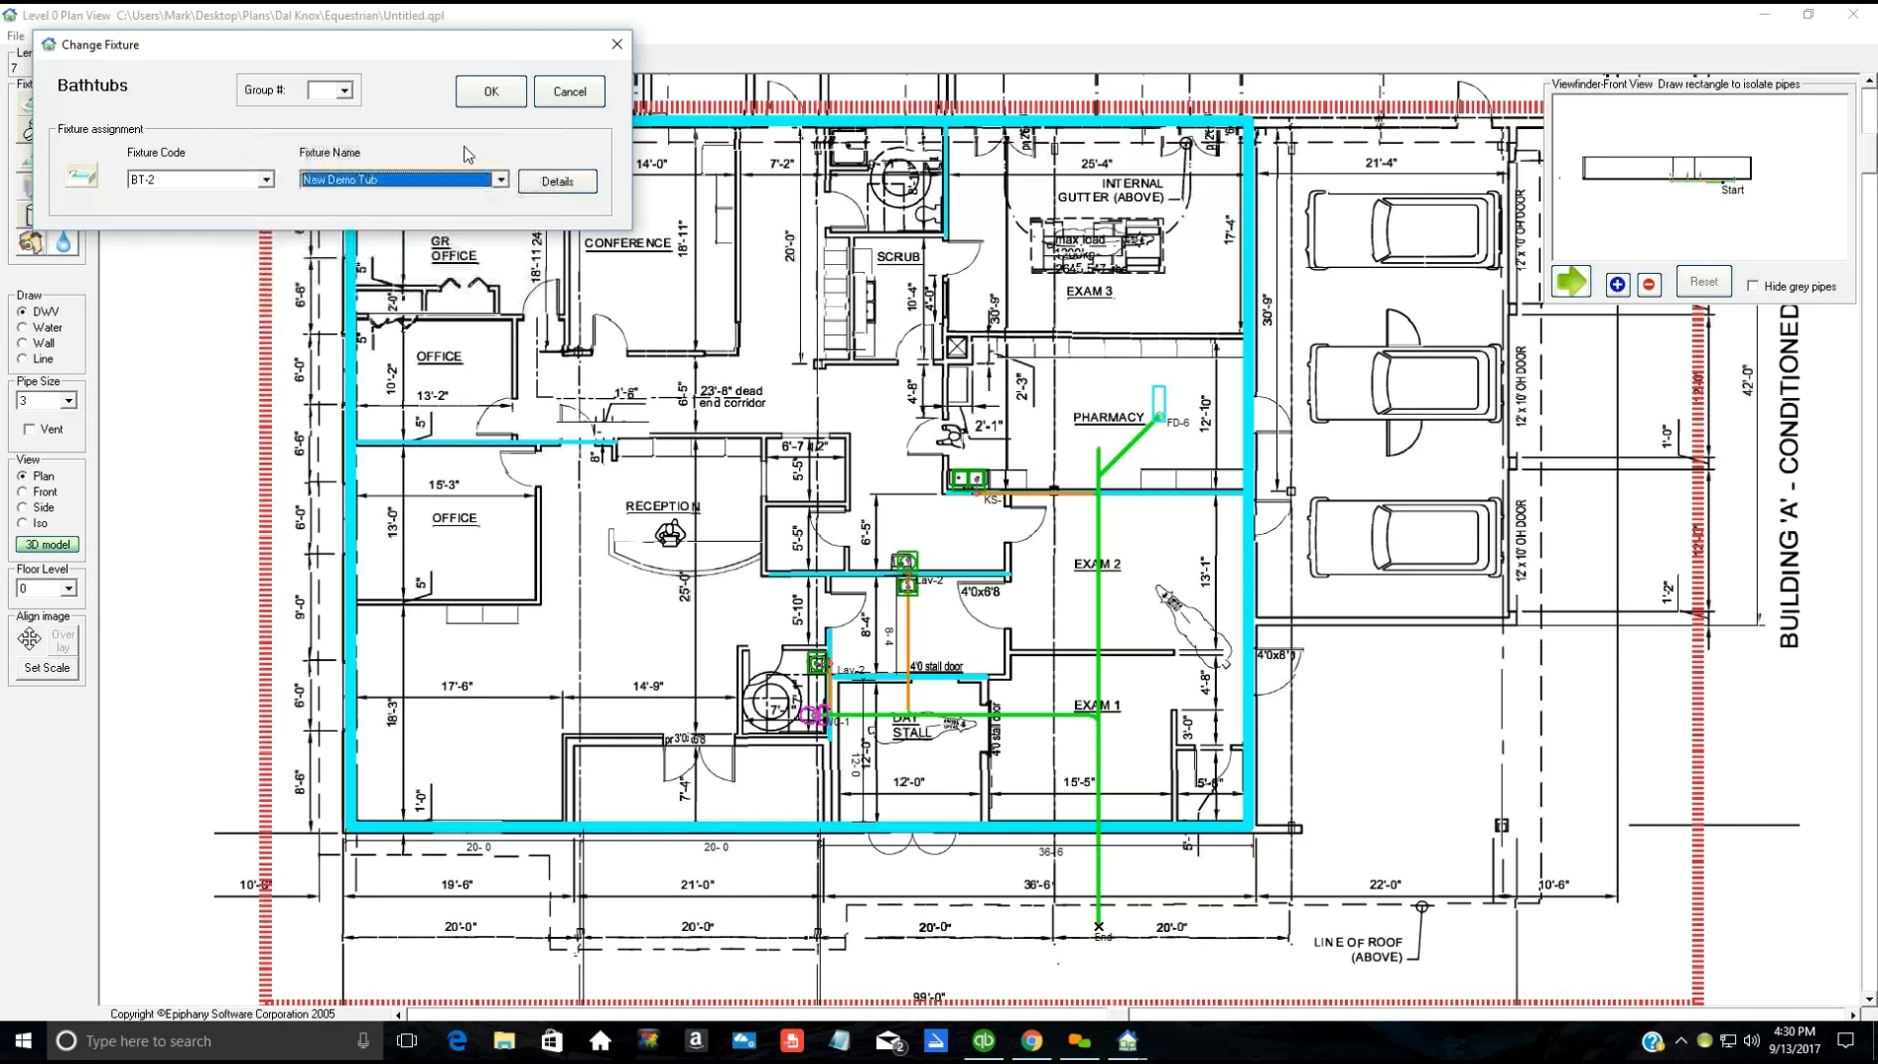
pyautogui.click(491, 92)
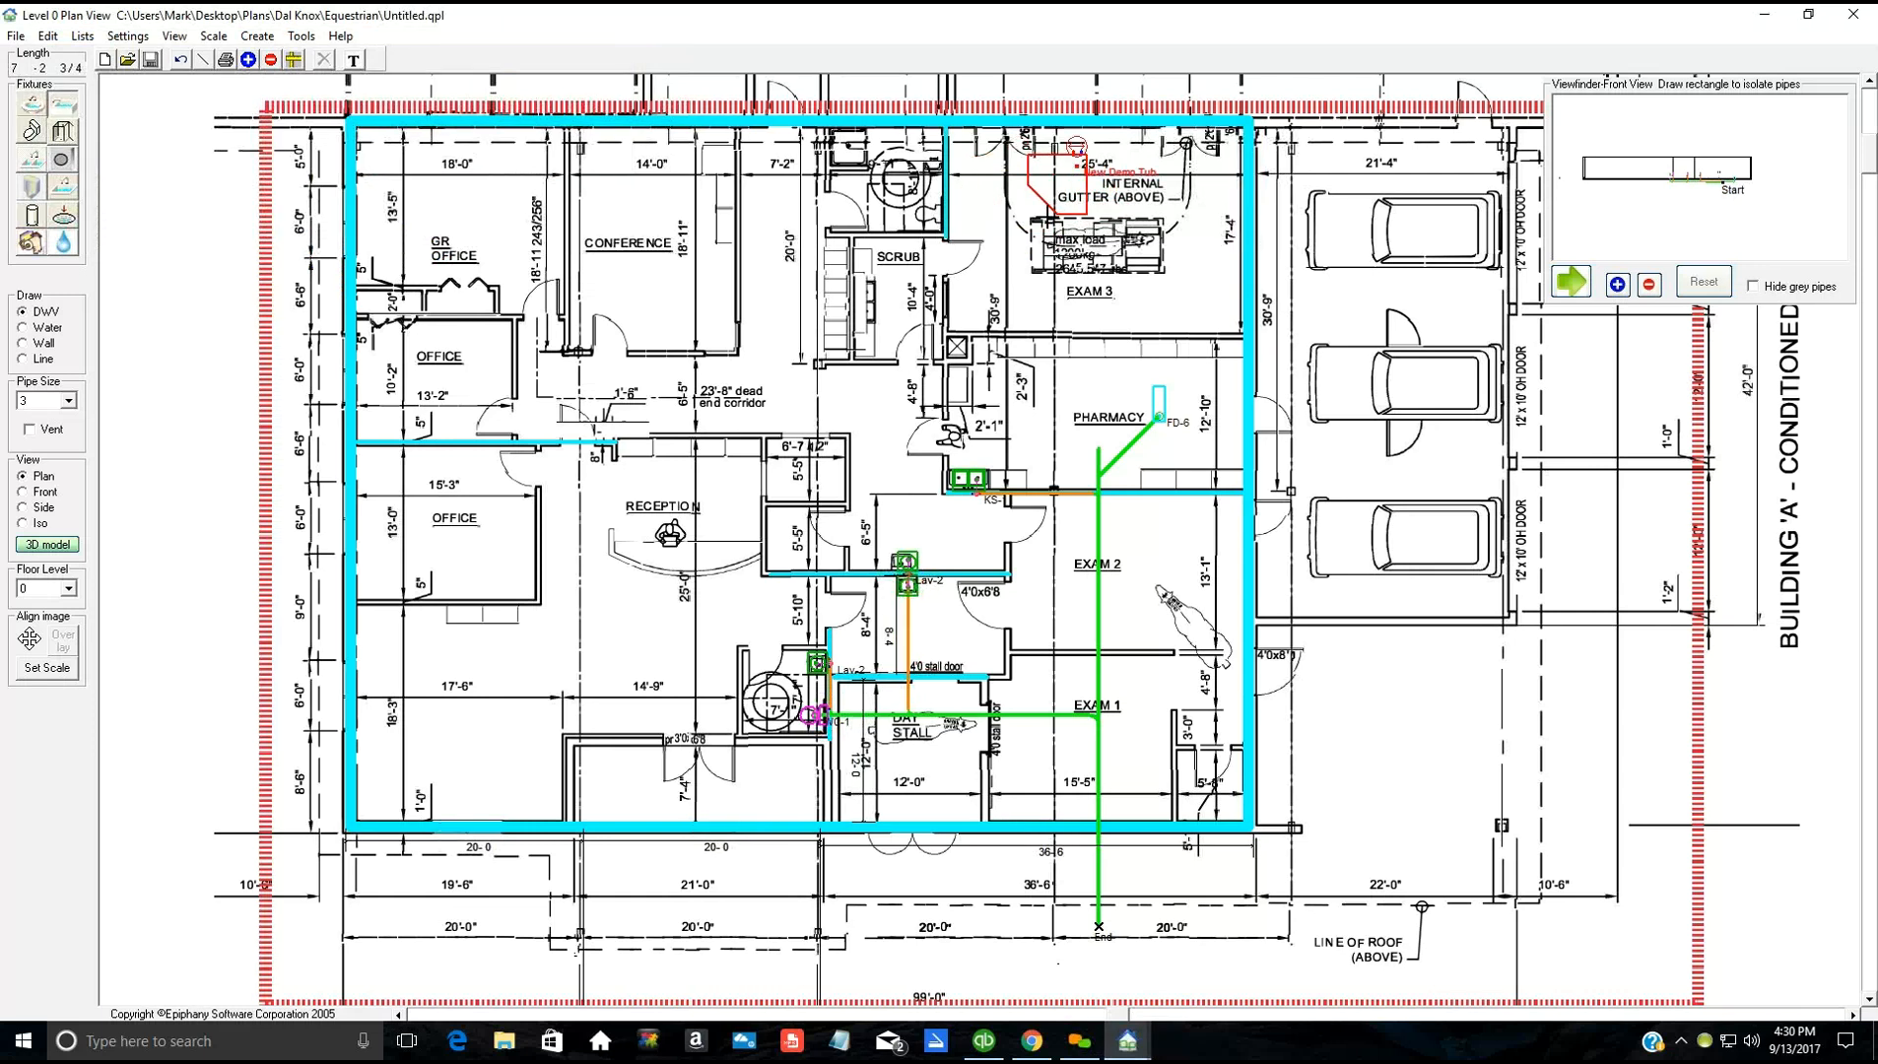
# Step: Place the new tub in Exam 3, rotate it, and move it into the corner of the restroom above the Scrub room
pyautogui.click(1066, 183)
pyautogui.click(1074, 170)
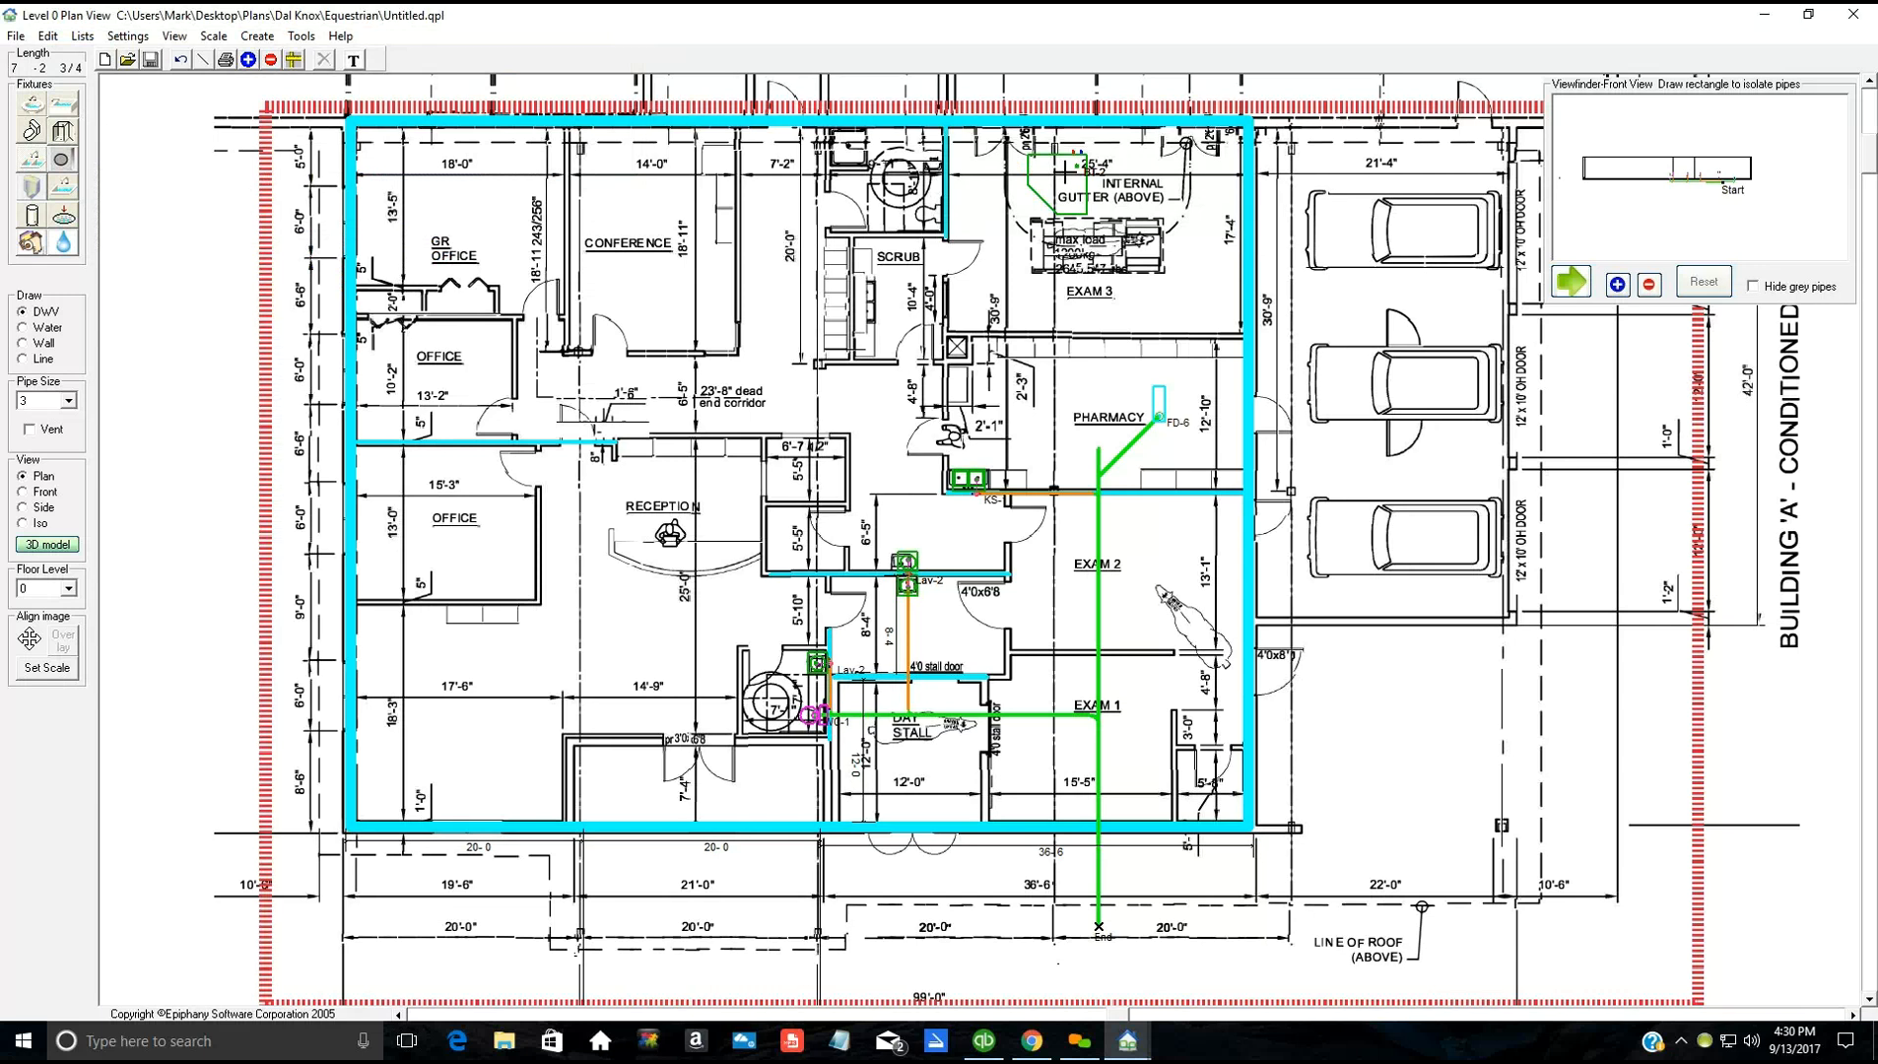
pyautogui.click(1074, 170)
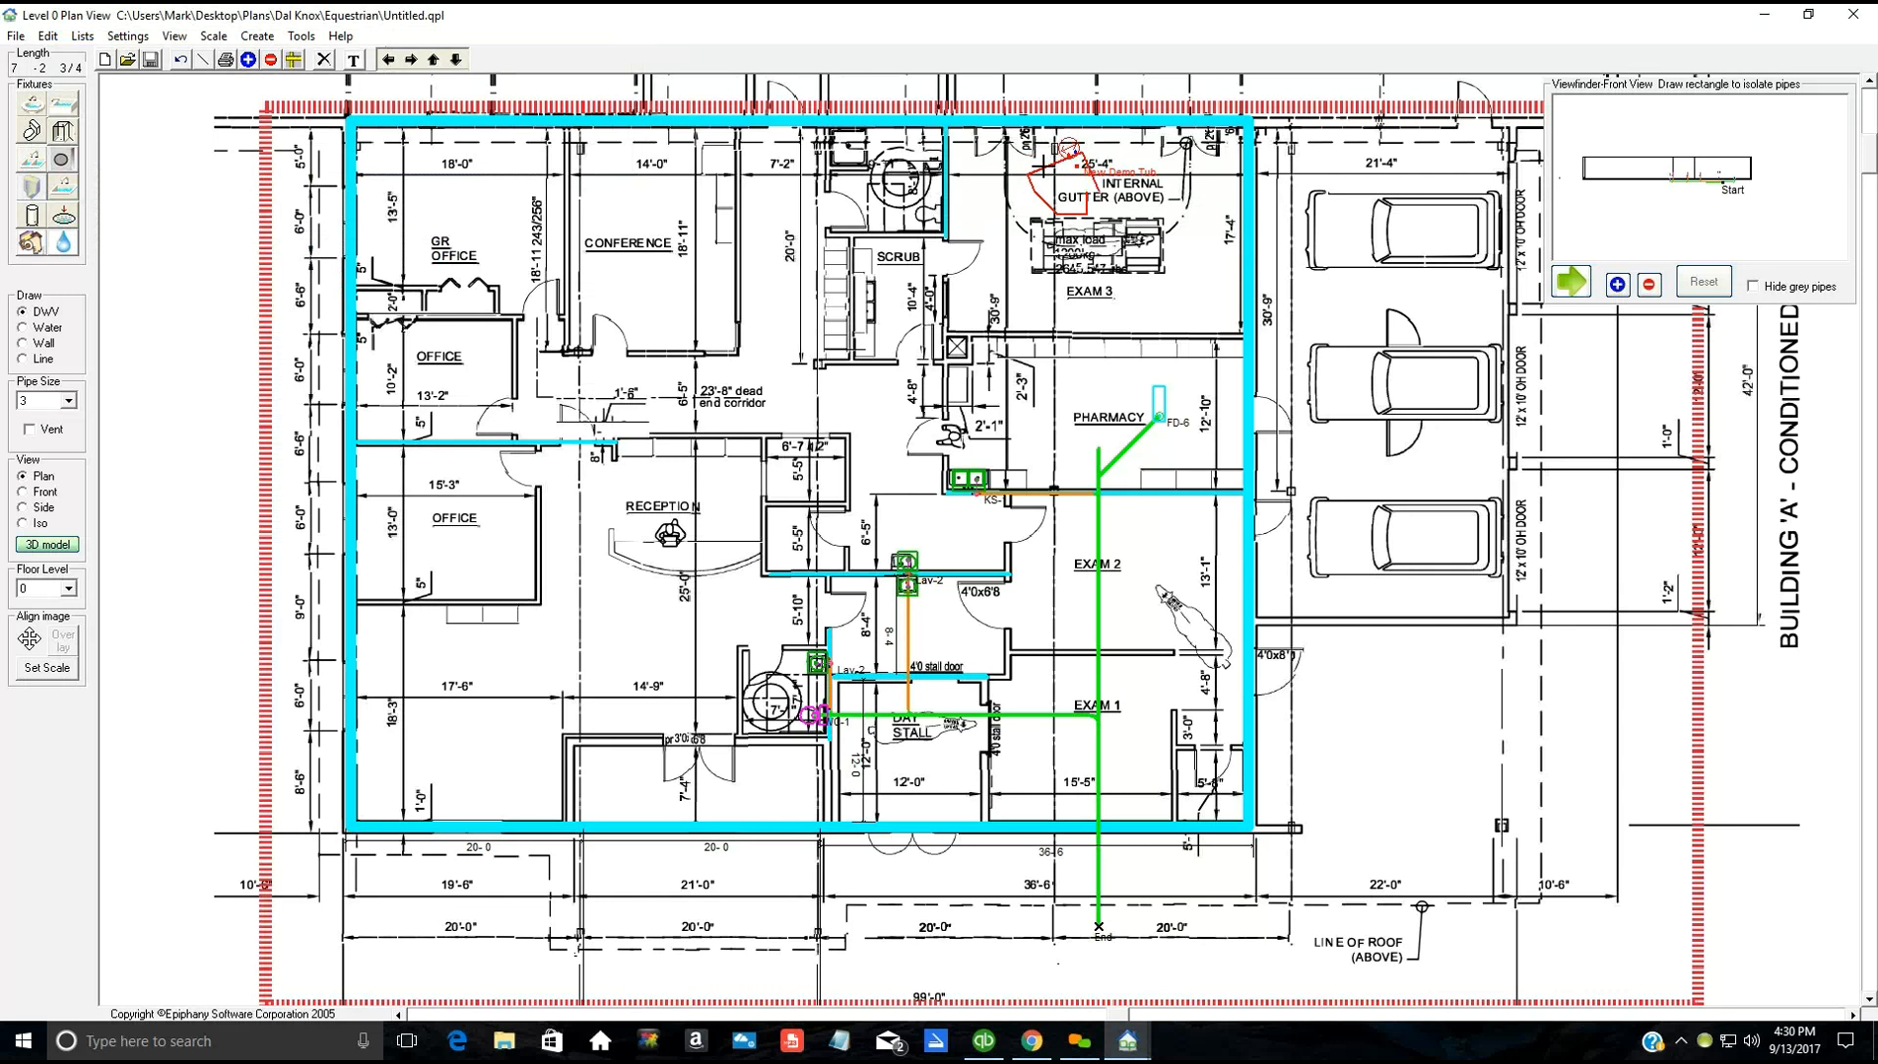
pyautogui.rightClick(1081, 181)
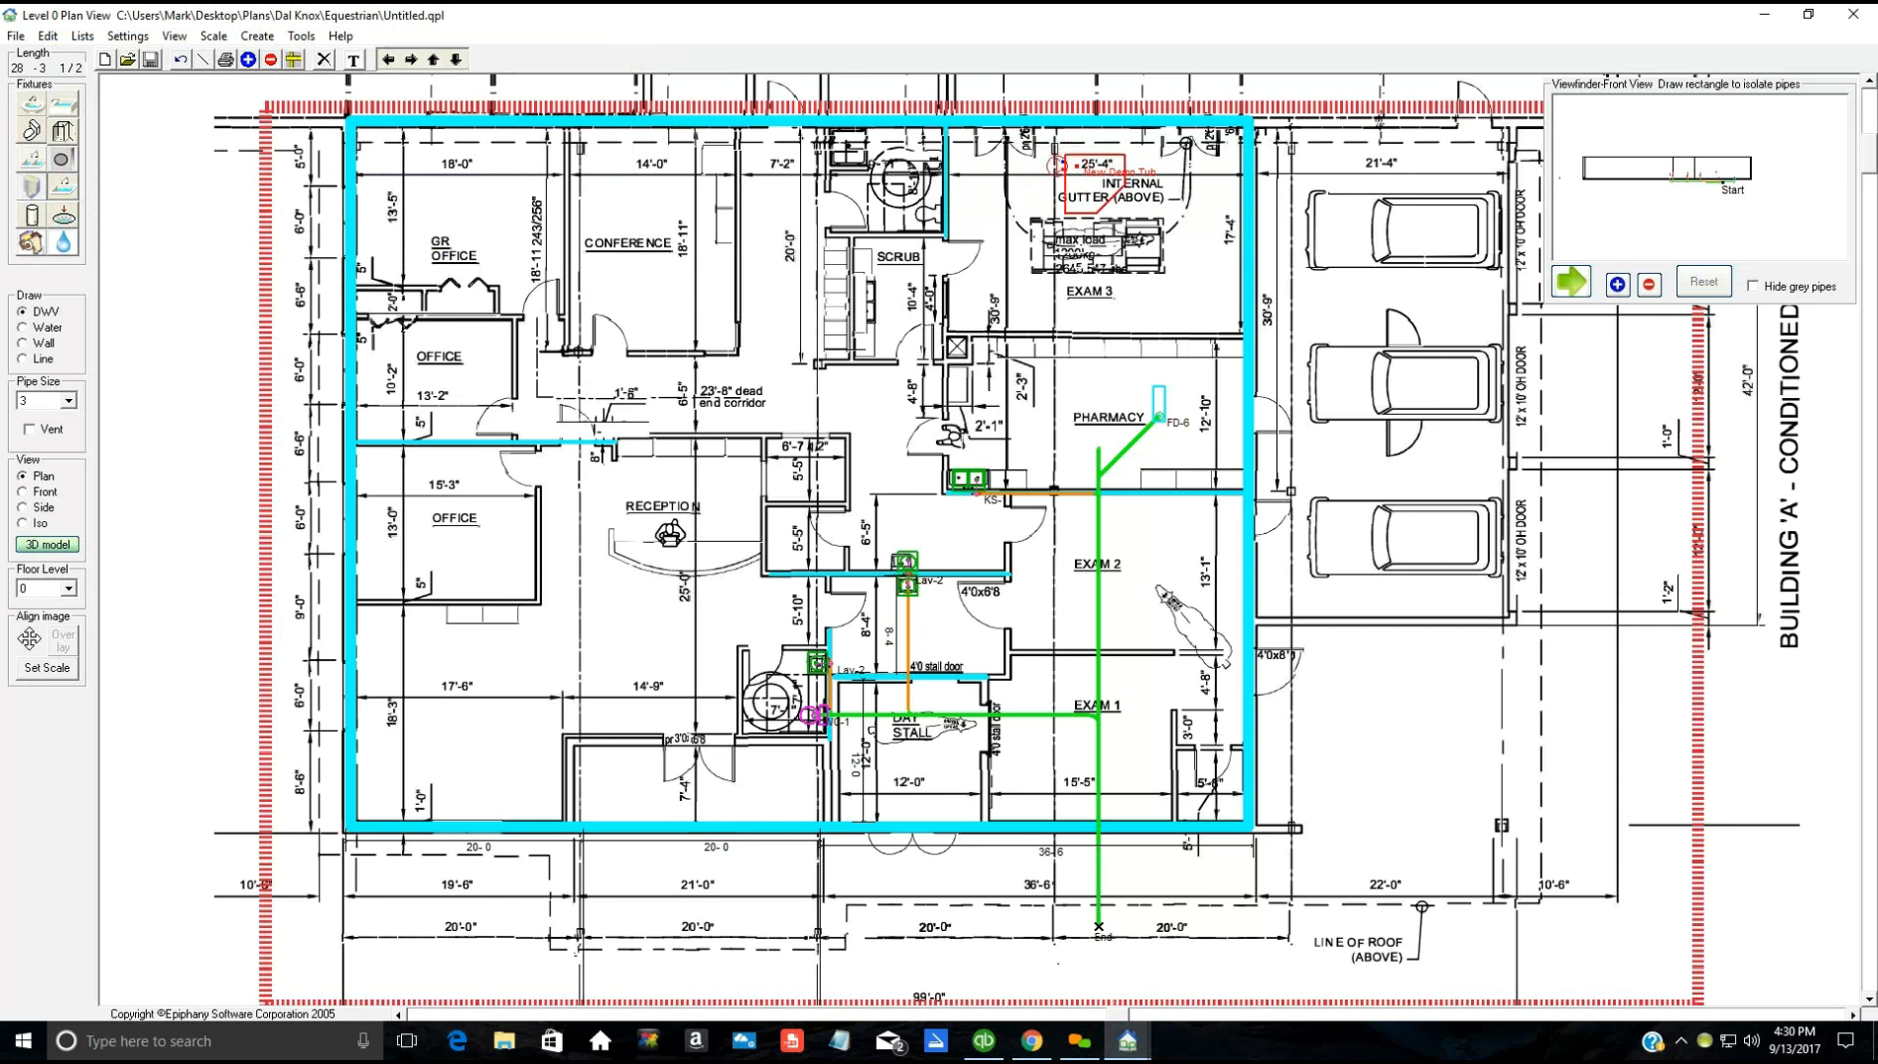
pyautogui.click(848, 150)
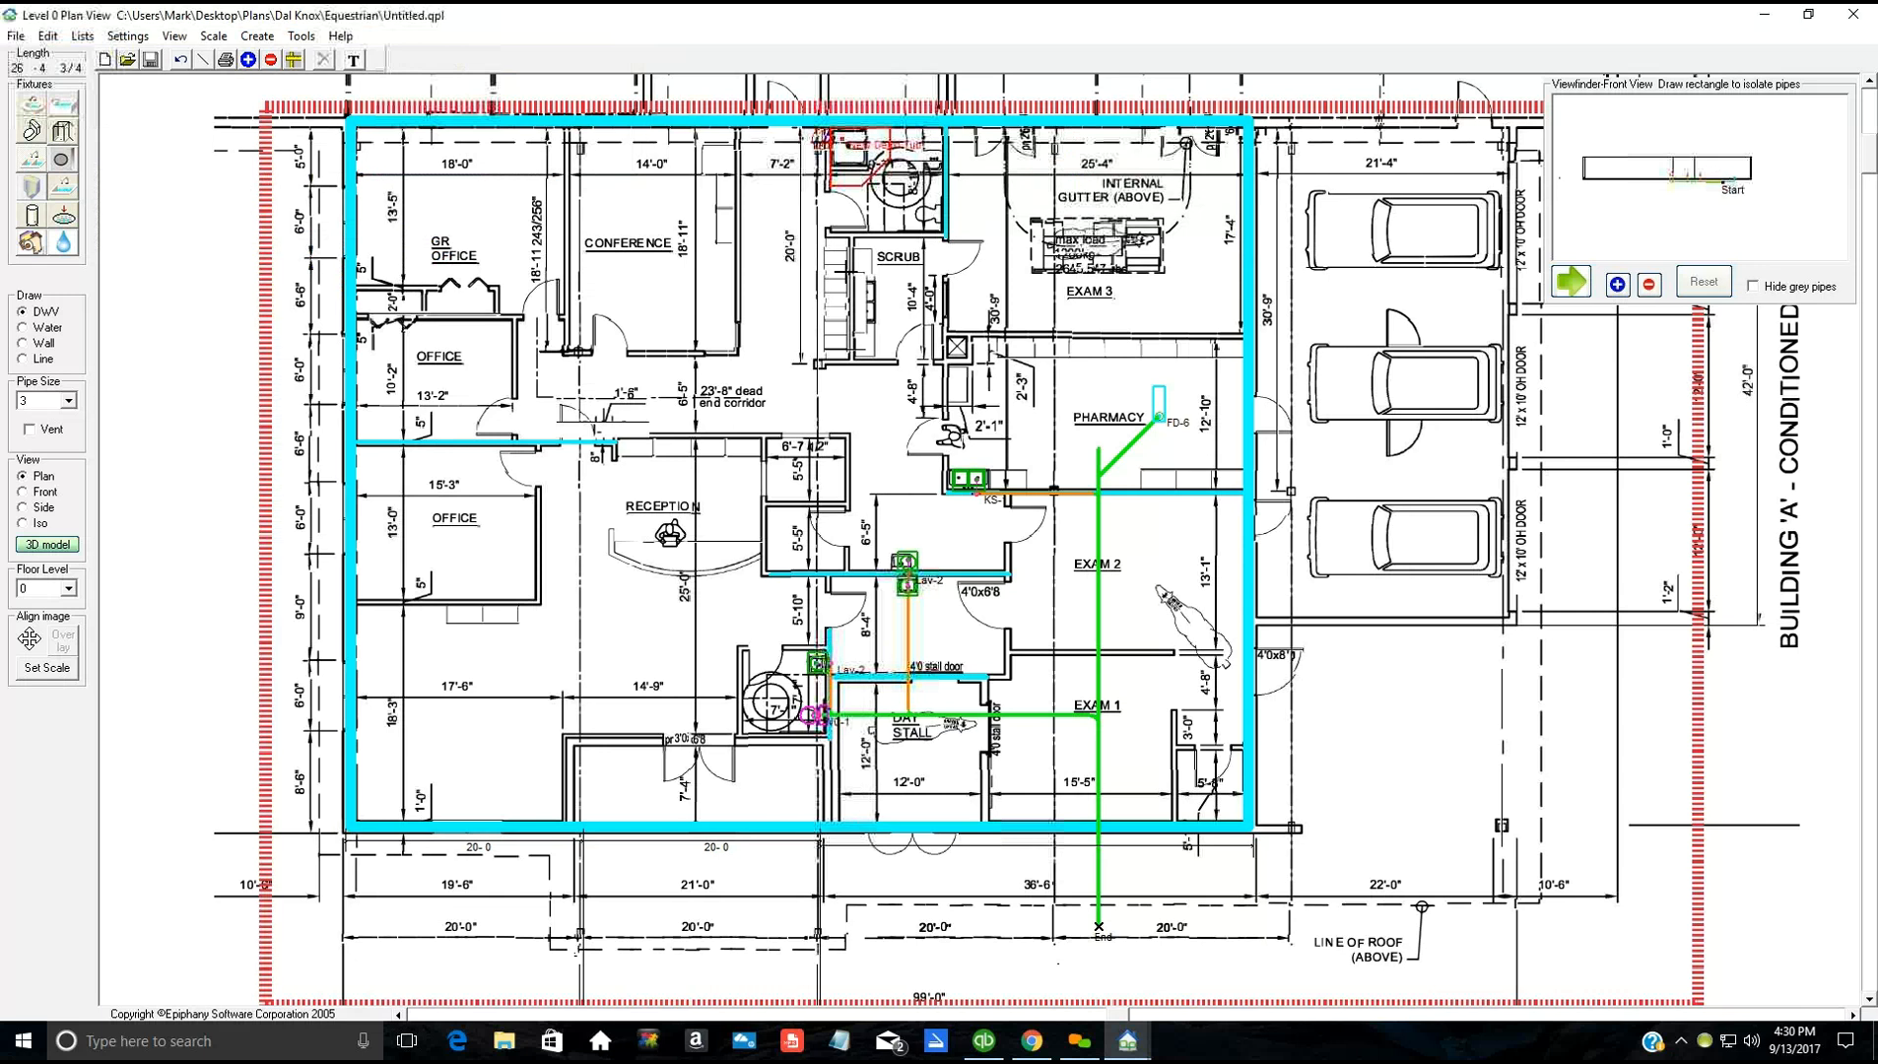
pyautogui.click(856, 153)
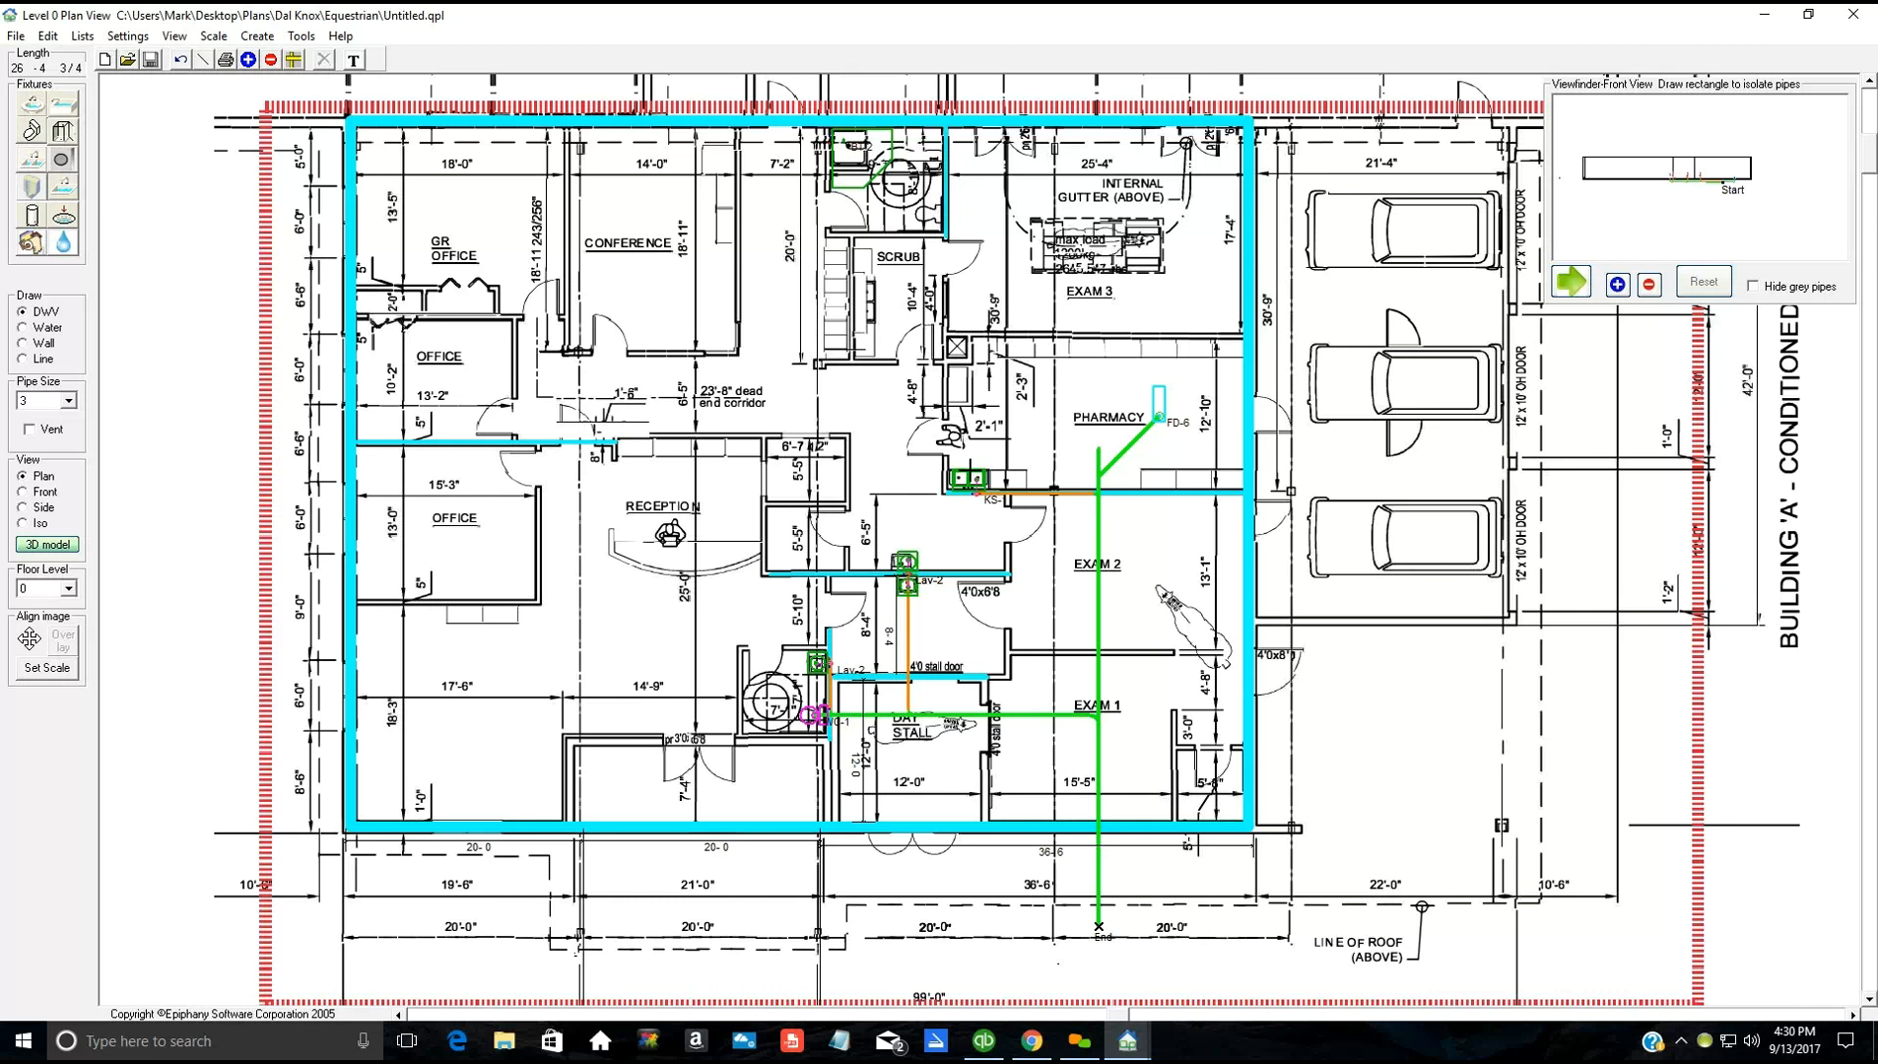
# Step: Extend the main drain through Exam 3 toward the exterior wall, and place a toilet and hand wash sink on the restroom's Exam 3 wall
pyautogui.click(1099, 450)
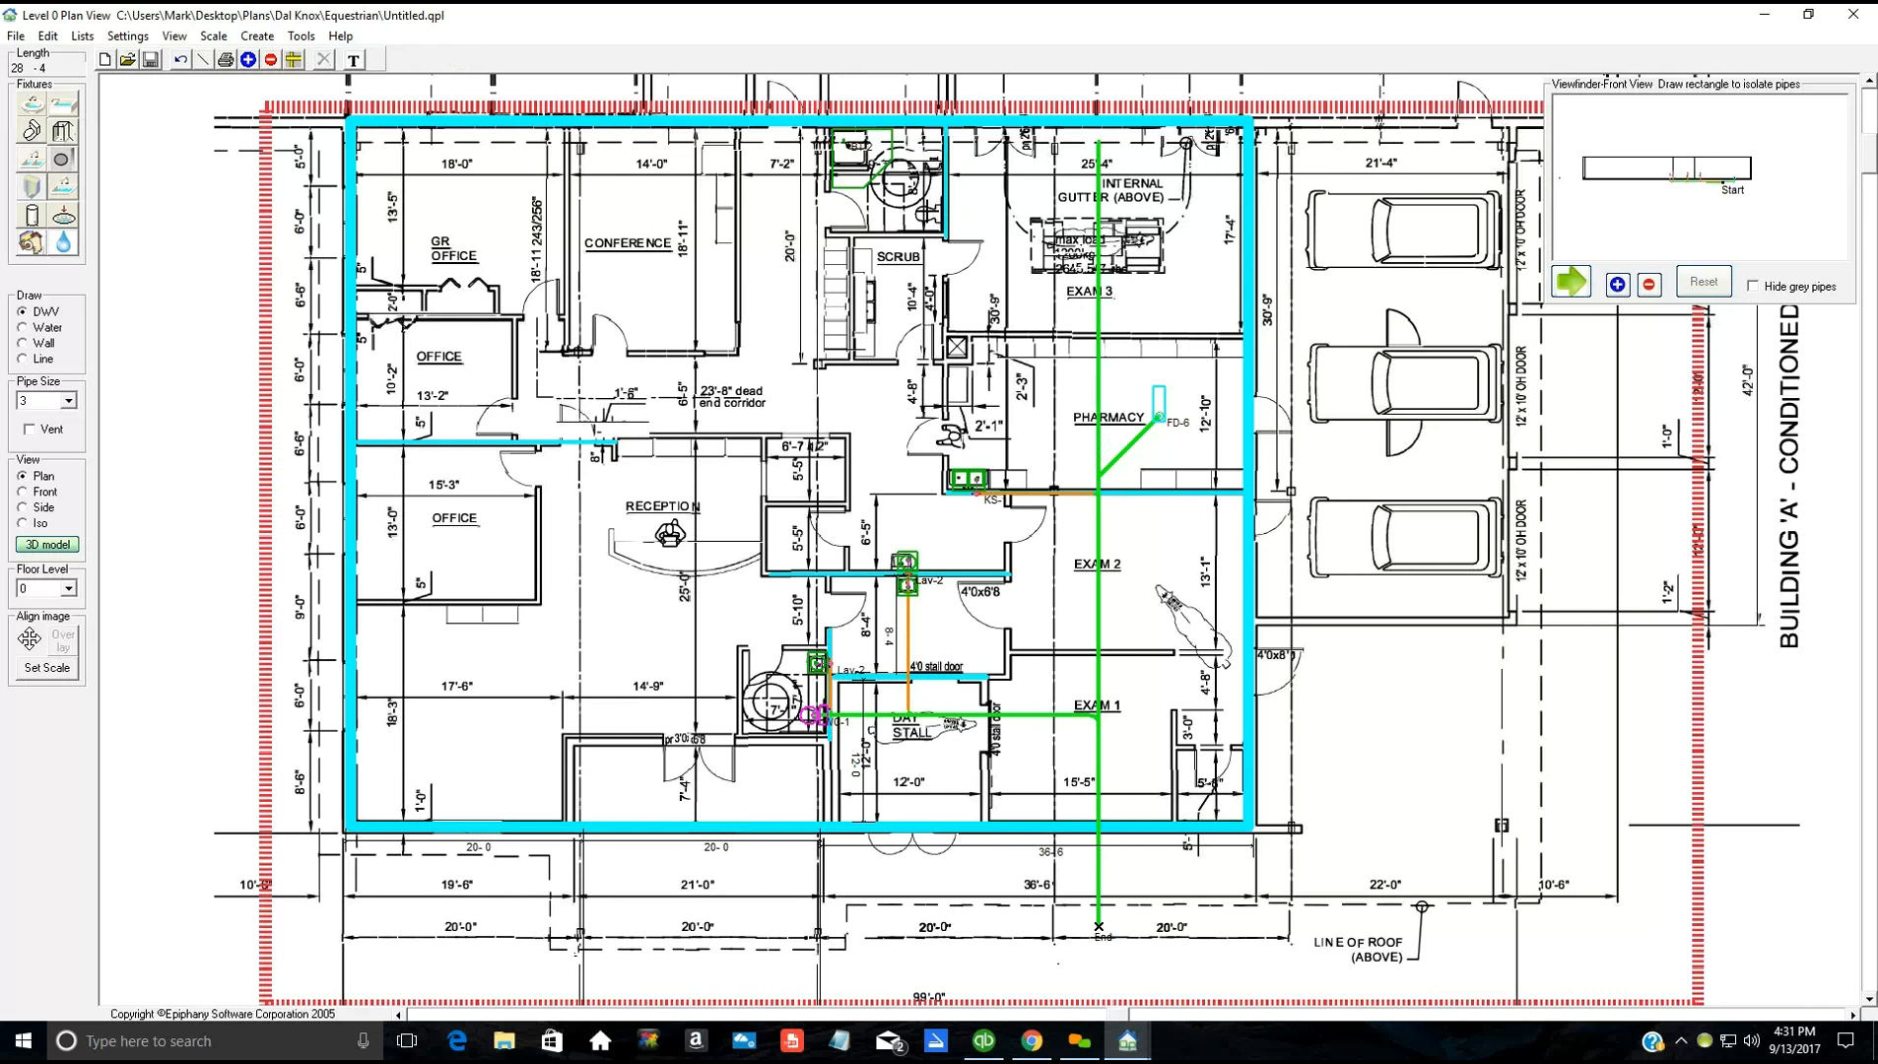
pyautogui.click(930, 211)
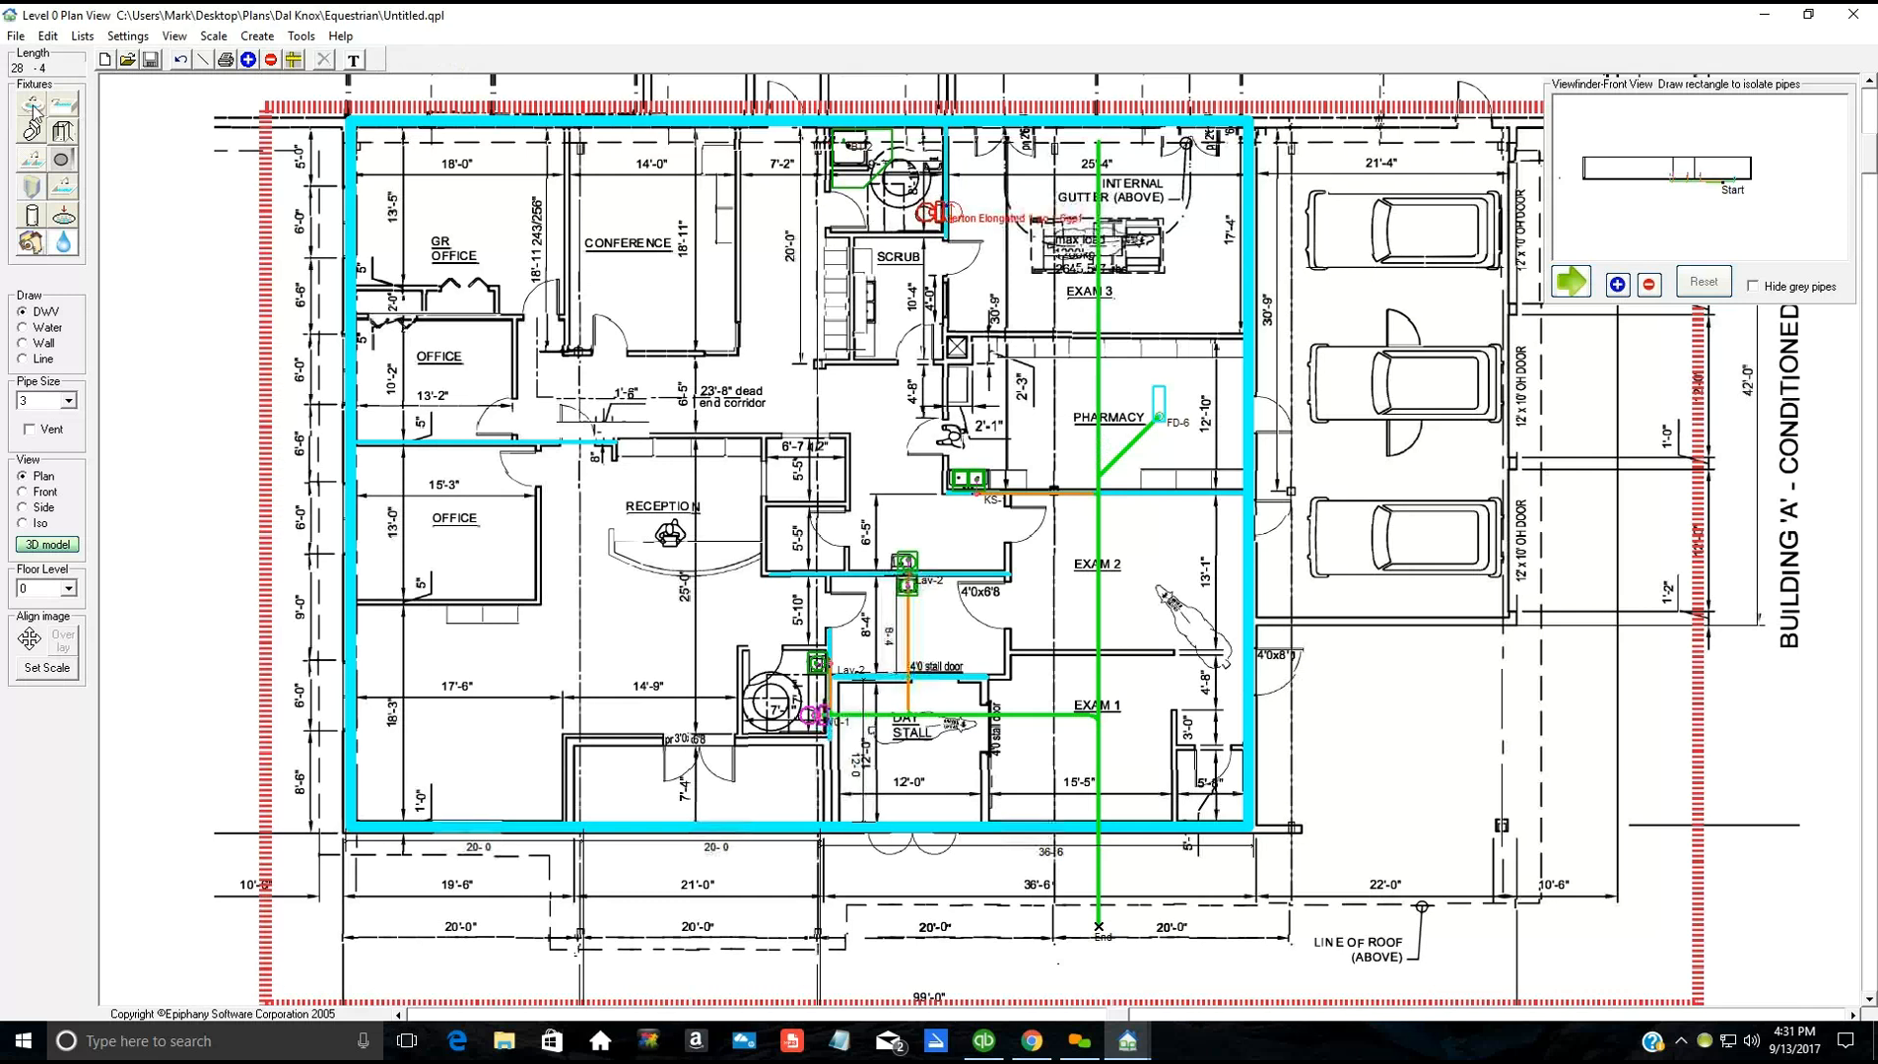
pyautogui.click(933, 156)
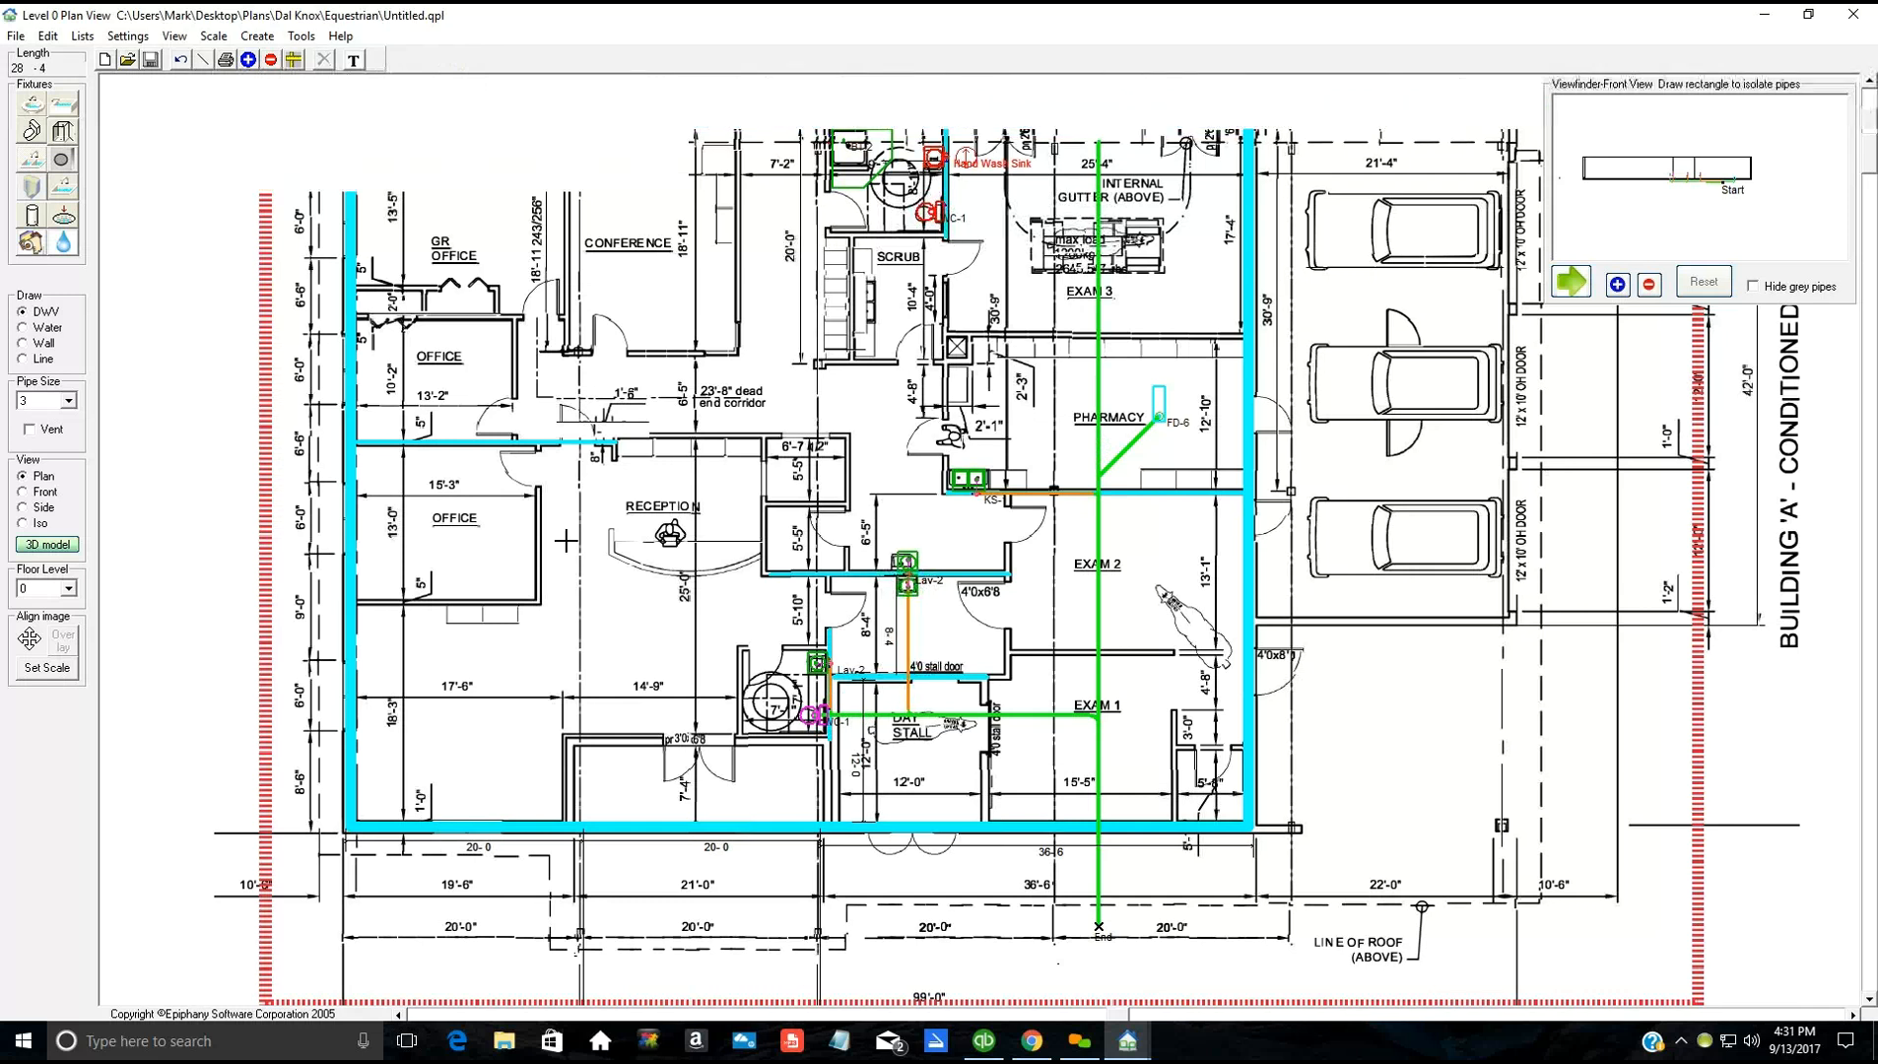
# Step: Draw a 3-inch drain pipe about 14 ft long from the upper restroom's toilet to the main drain
pyautogui.scroll(2, 890, 549)
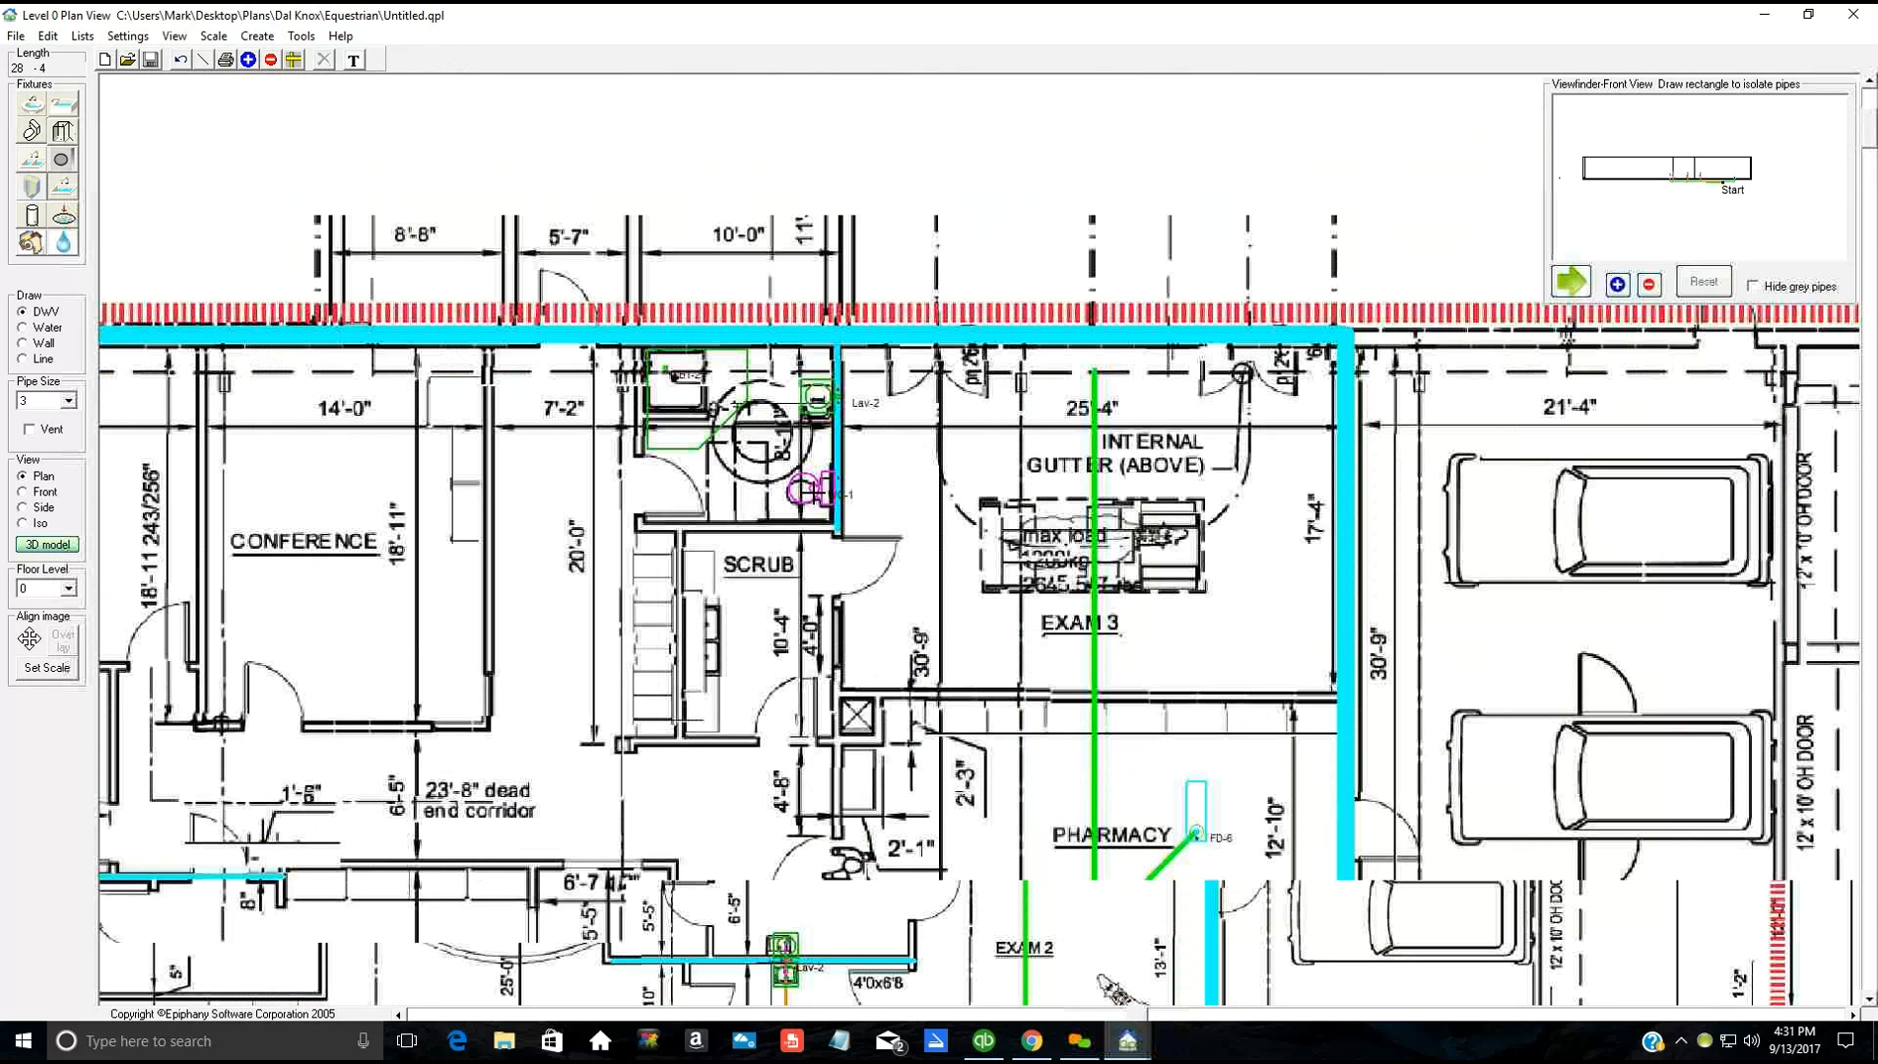
pyautogui.moveTo(813, 490); pyautogui.dragTo(1094, 490)
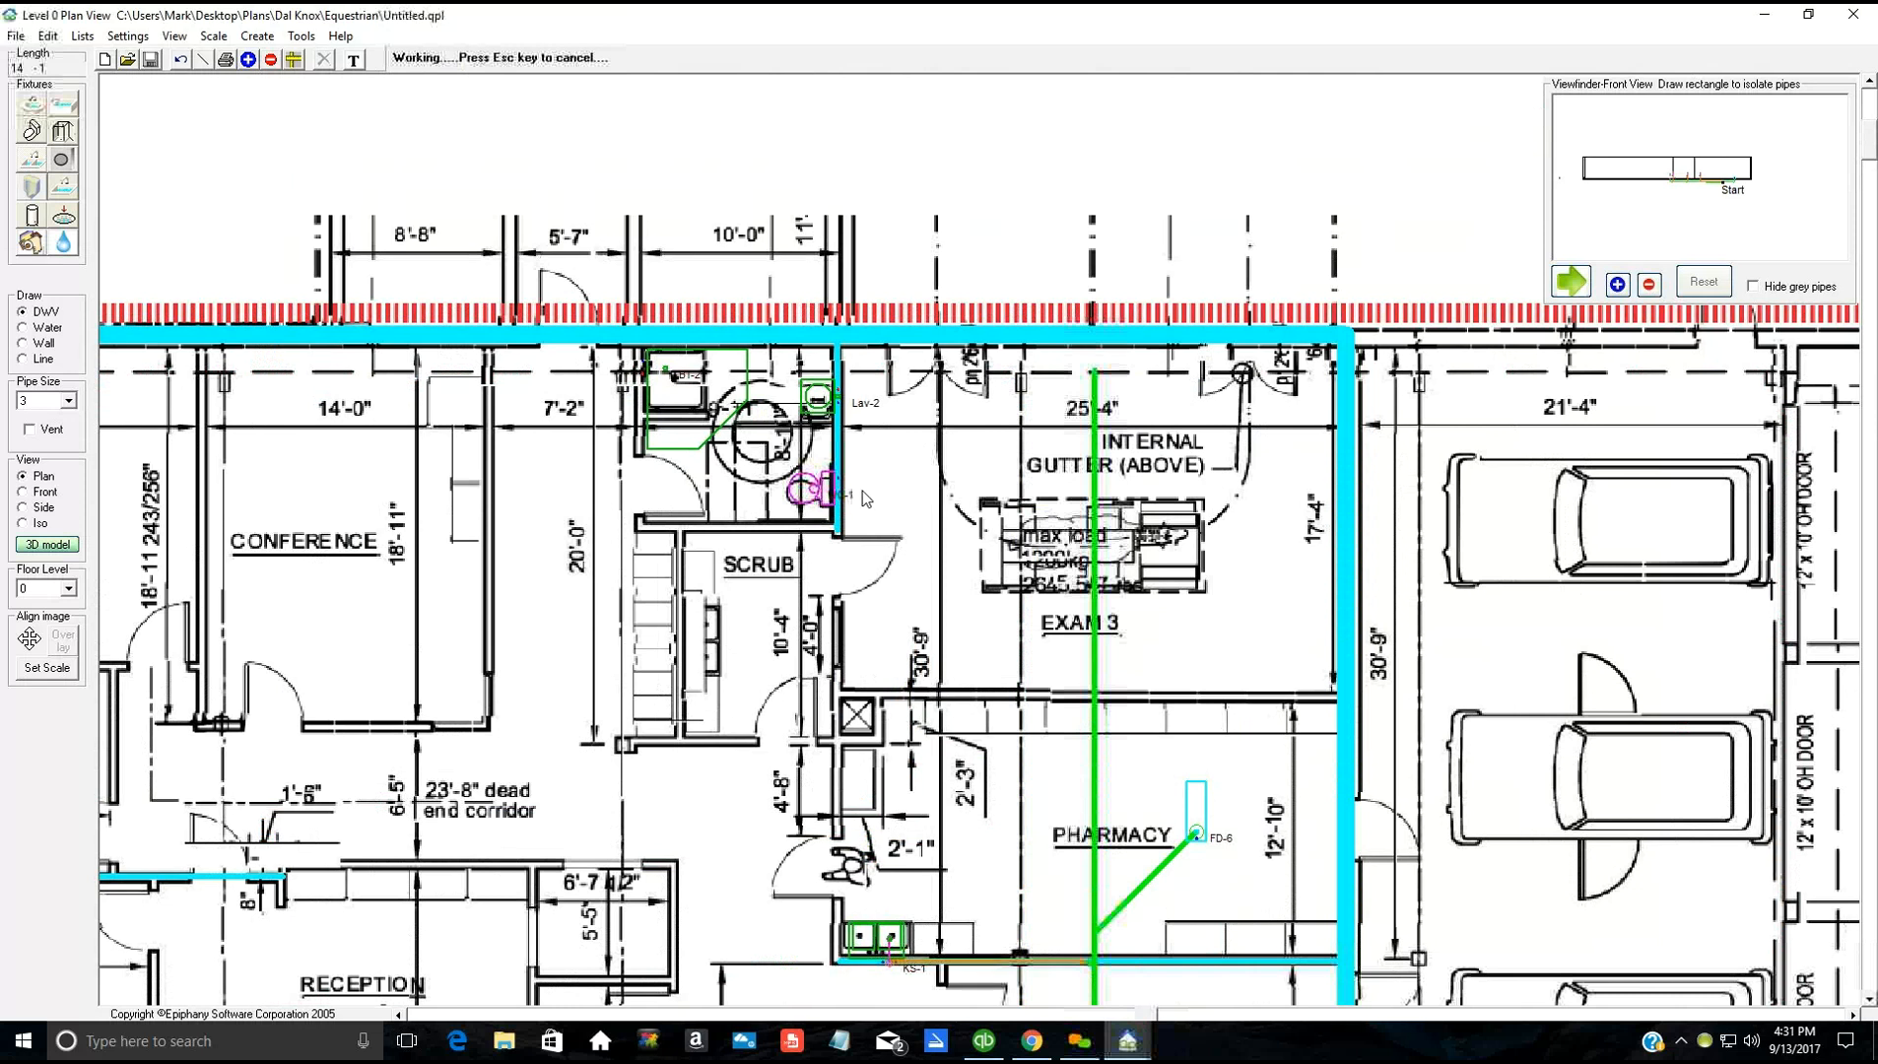
# Step: Set the pipe size to 2 and run drains from the upper restroom's lavatory and bathtub to connect with the toilet branch
pyautogui.click(68, 401)
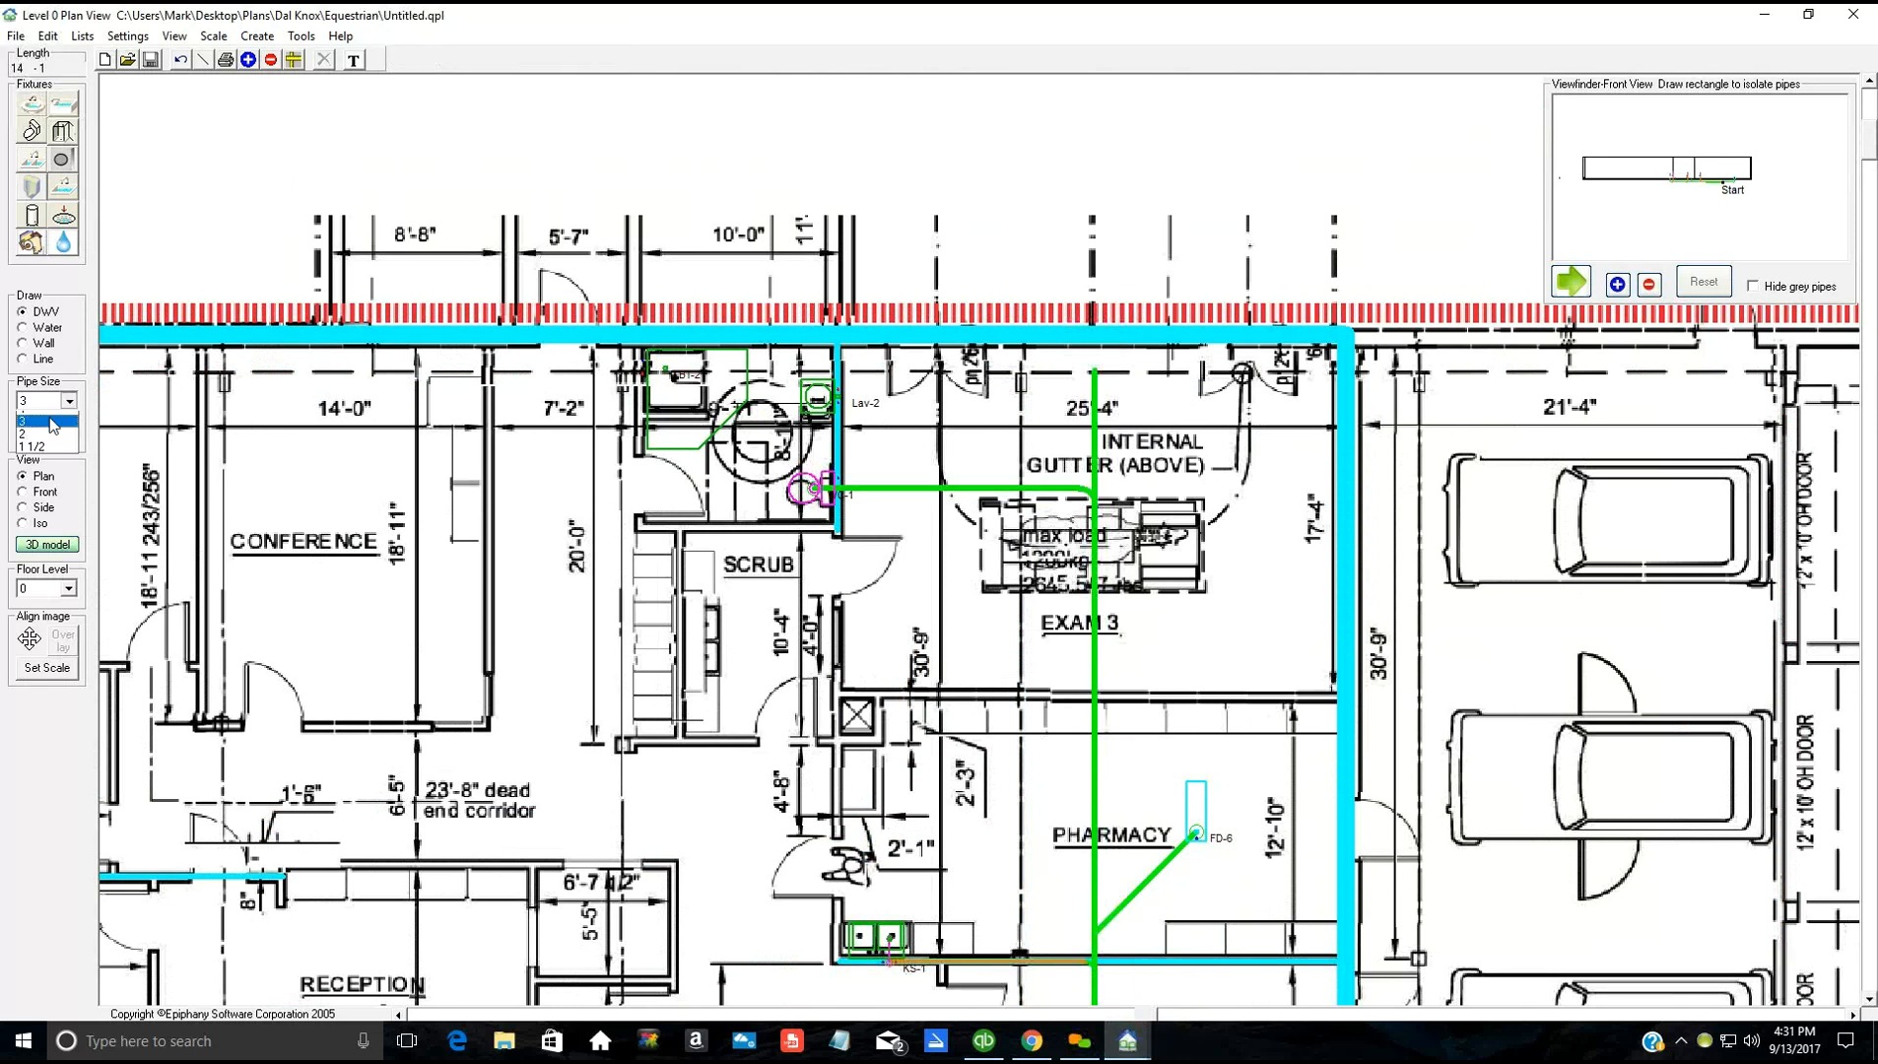
pyautogui.click(44, 457)
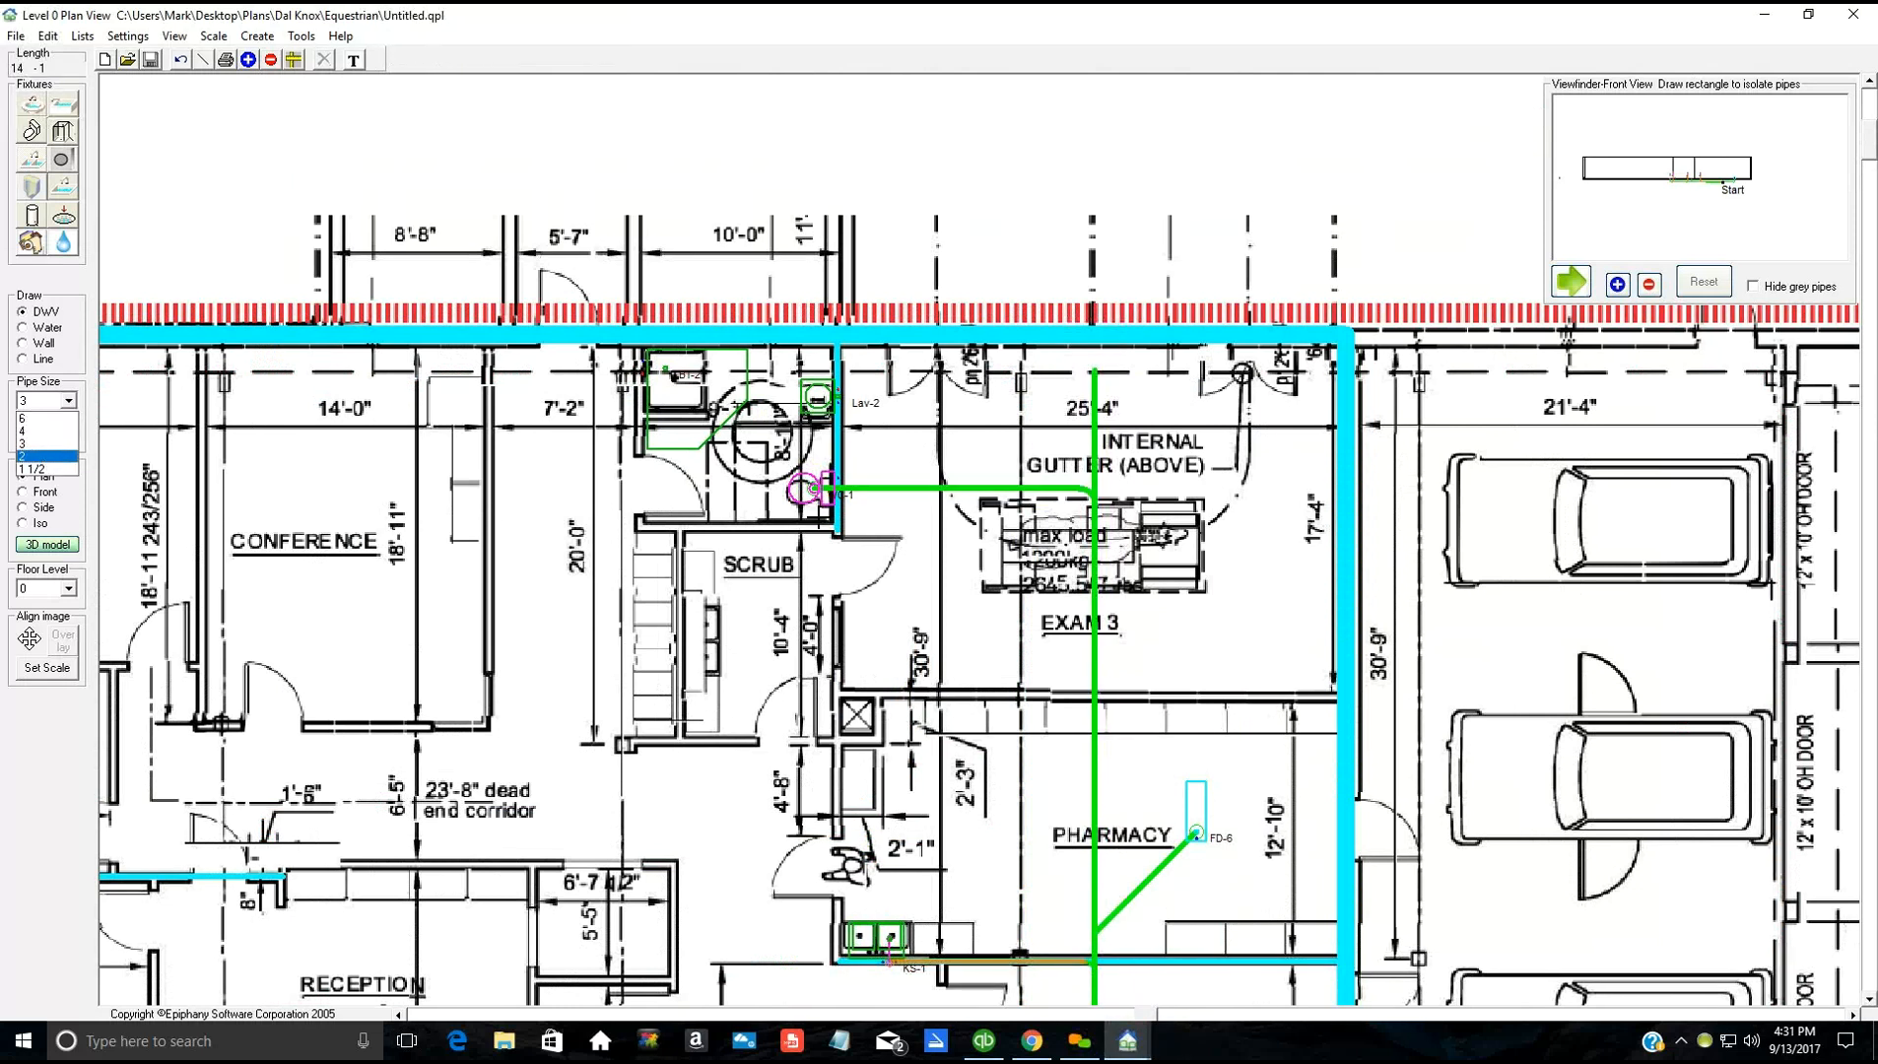
pyautogui.click(819, 398)
pyautogui.click(849, 487)
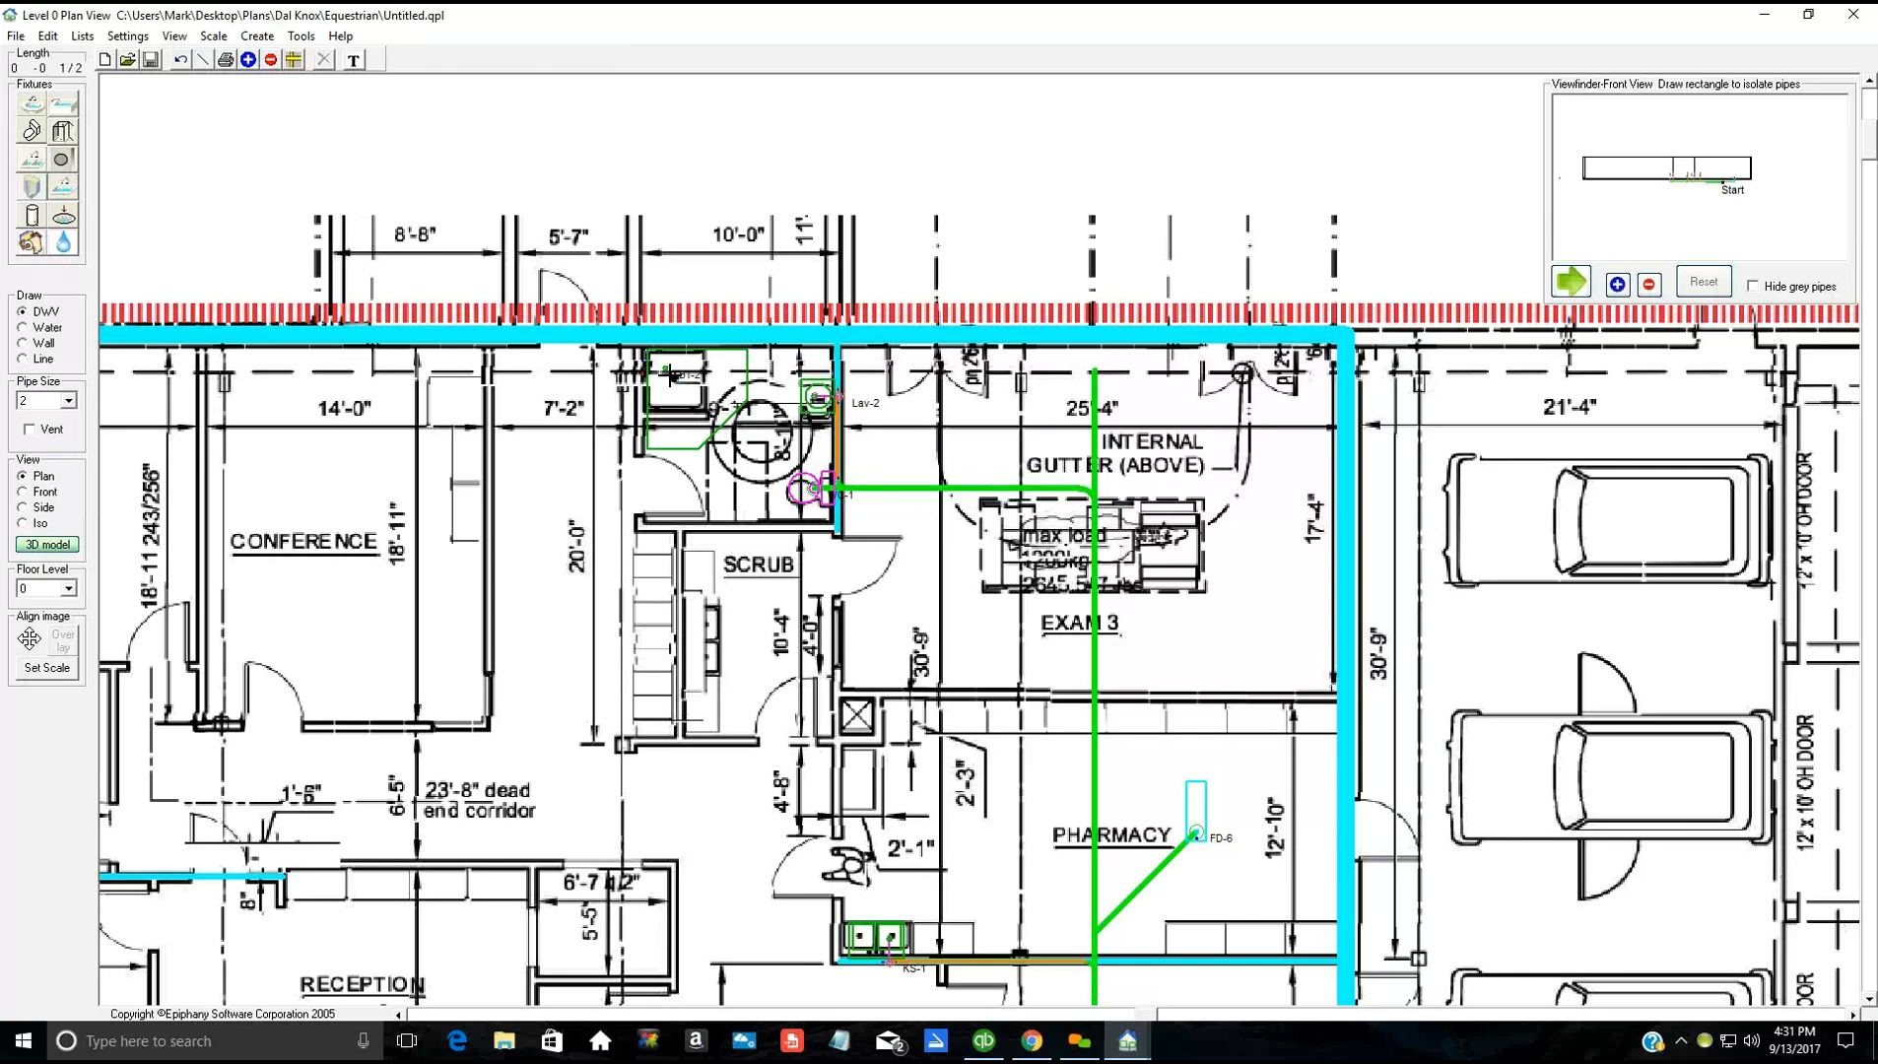
pyautogui.click(671, 435)
# Step: Hide the background floor plan graphics so only the walls, fixtures, pipes and dimensions are displayed
pyautogui.scroll(-3, 668, 662)
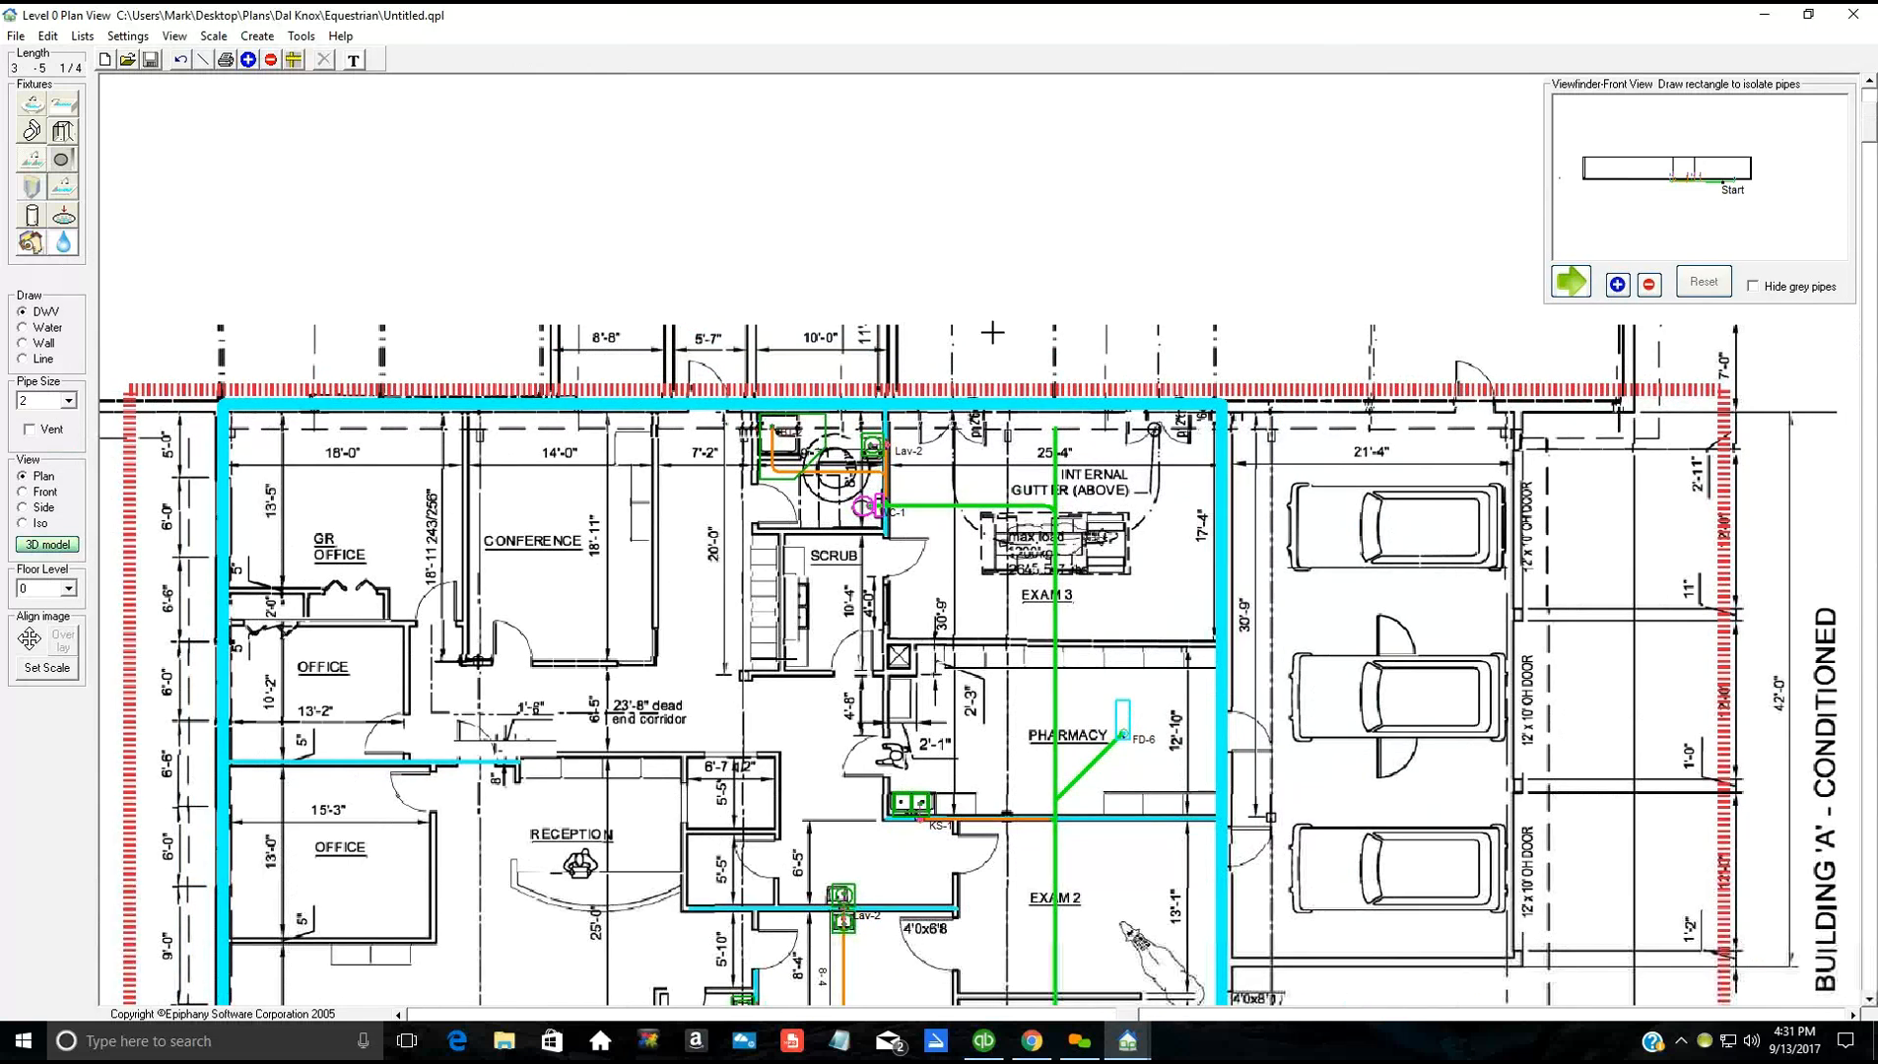
pyautogui.scroll(-1, 898, 838)
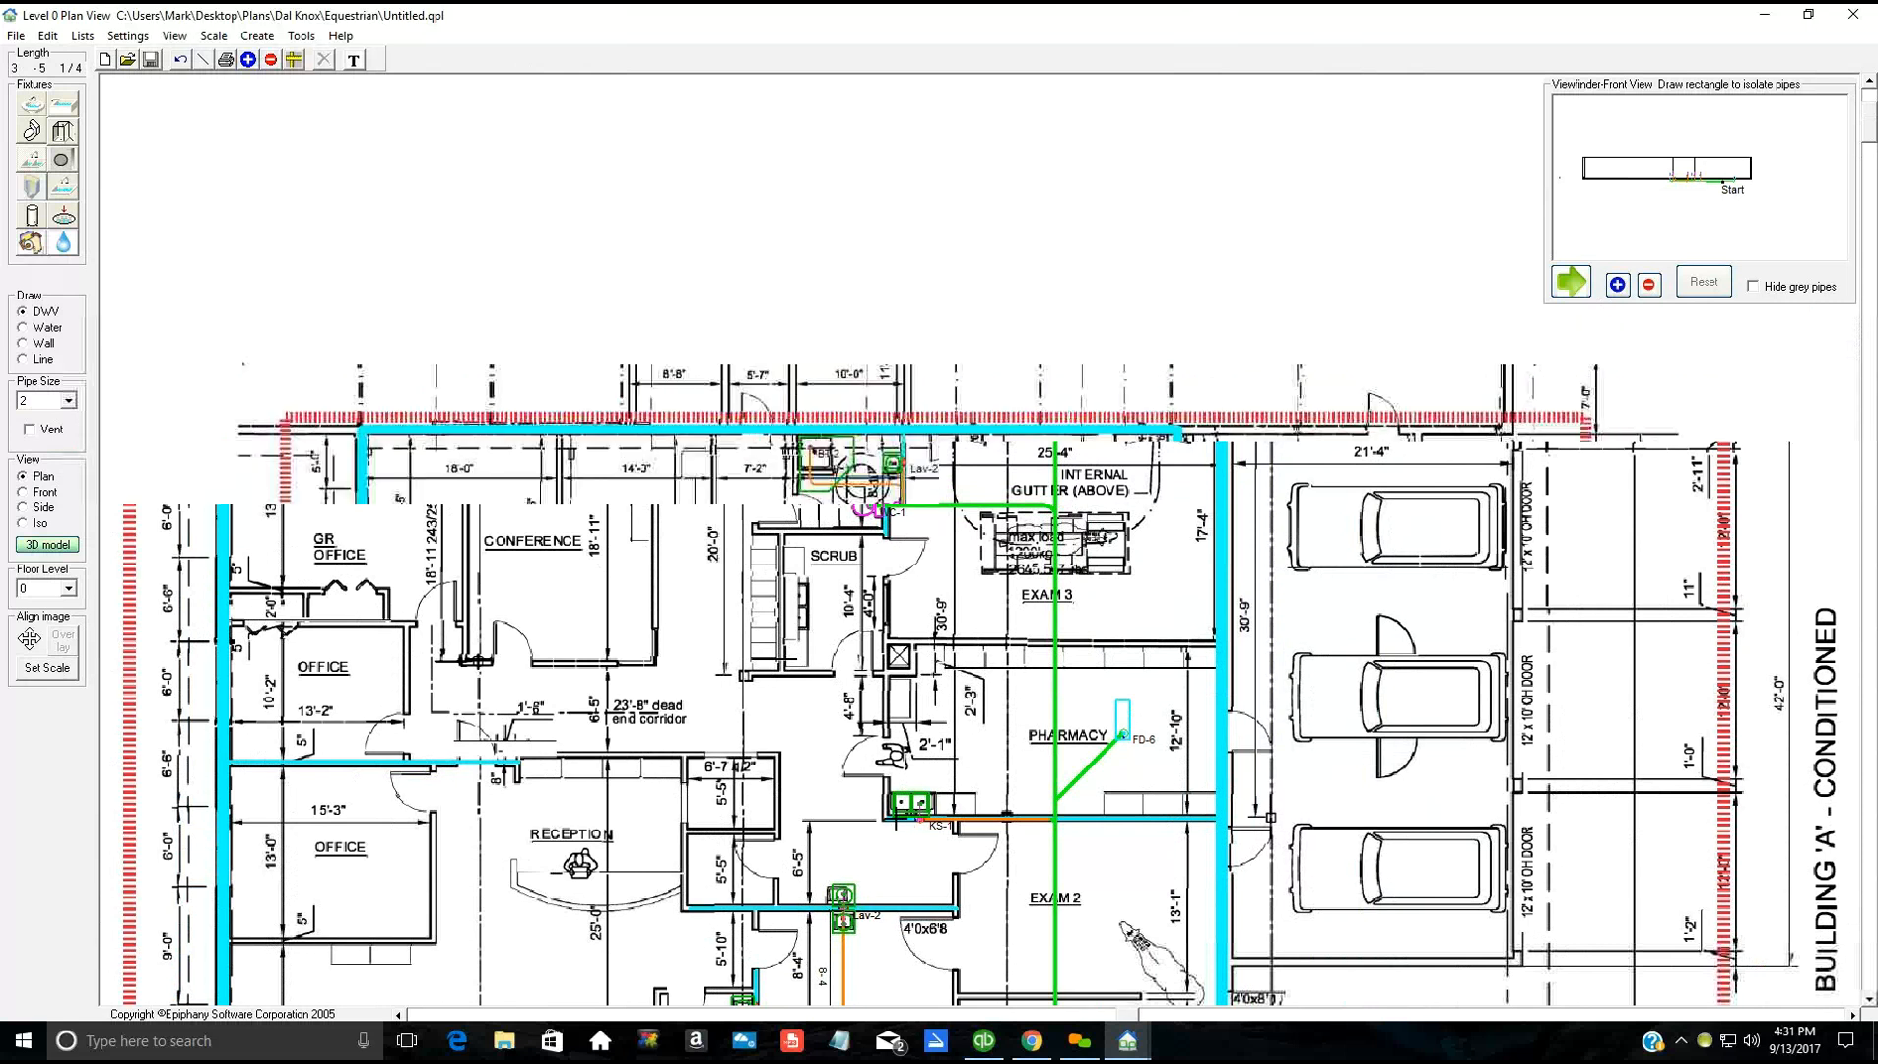
pyautogui.scroll(1, 796, 710)
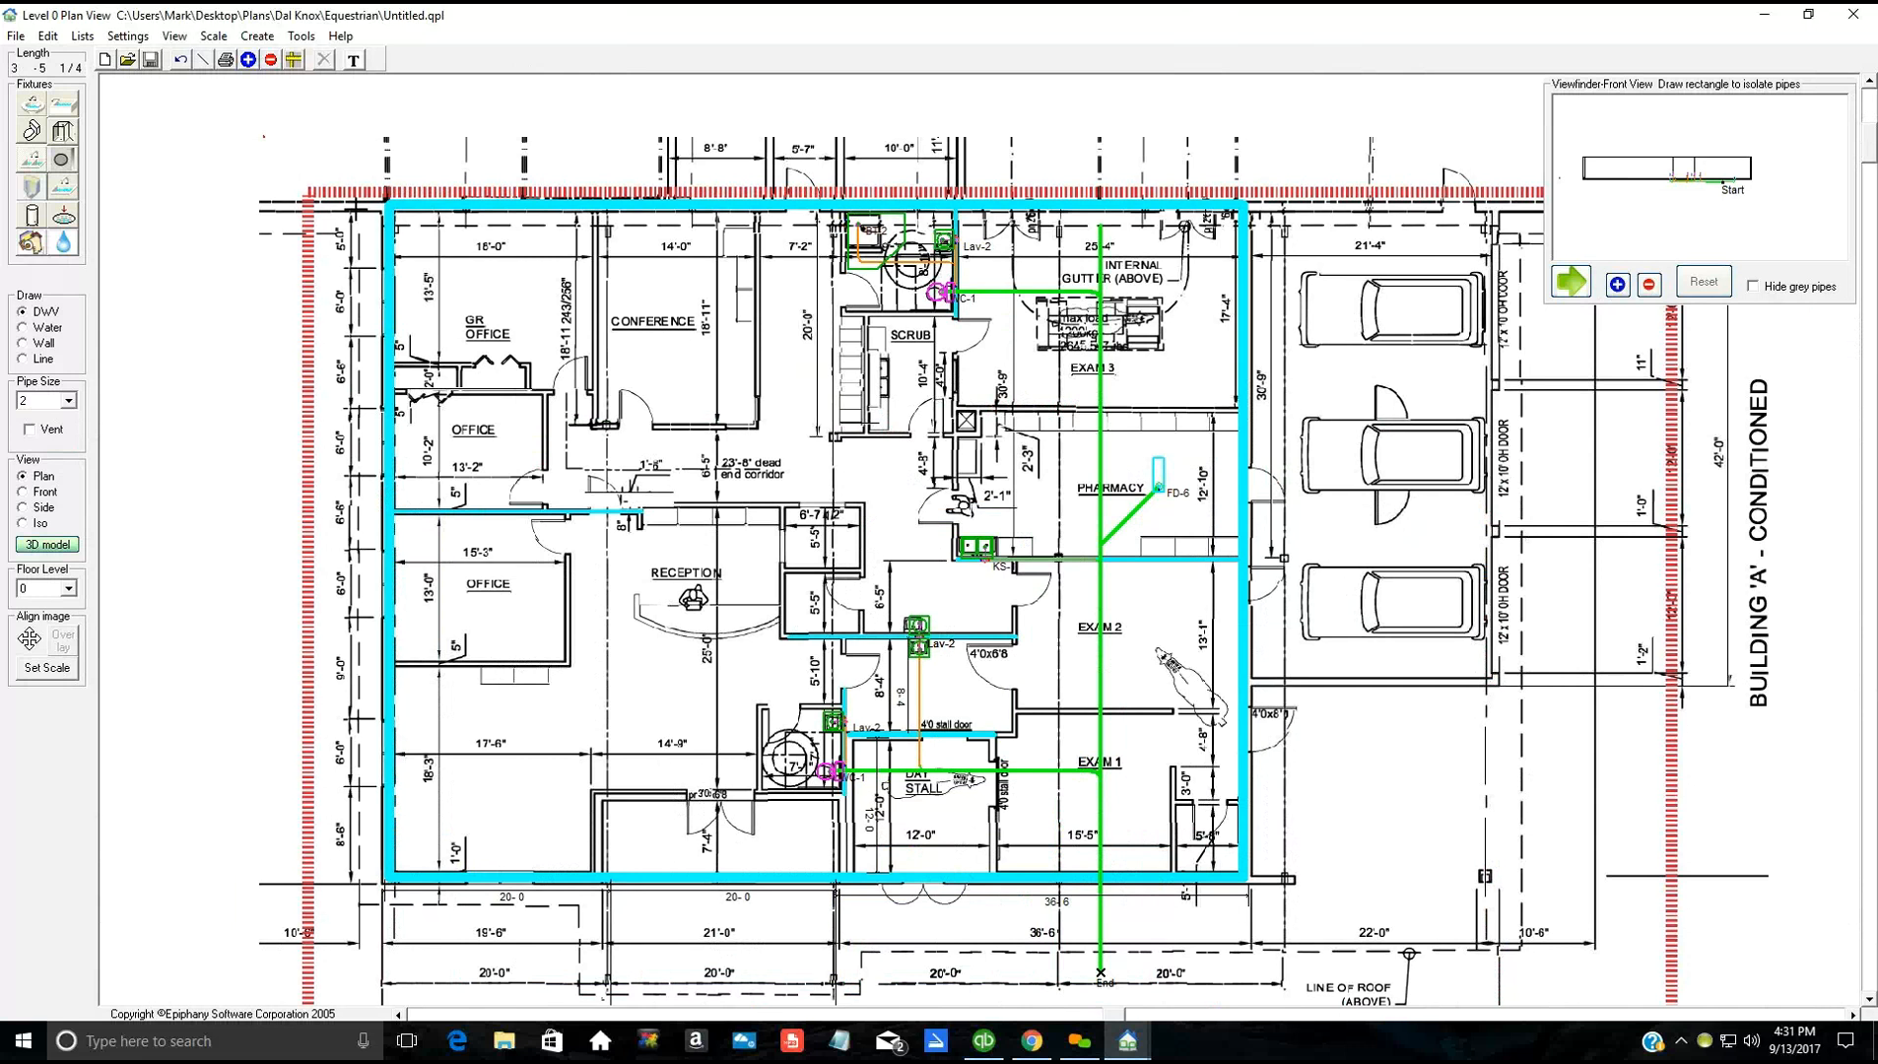
pyautogui.click(175, 36)
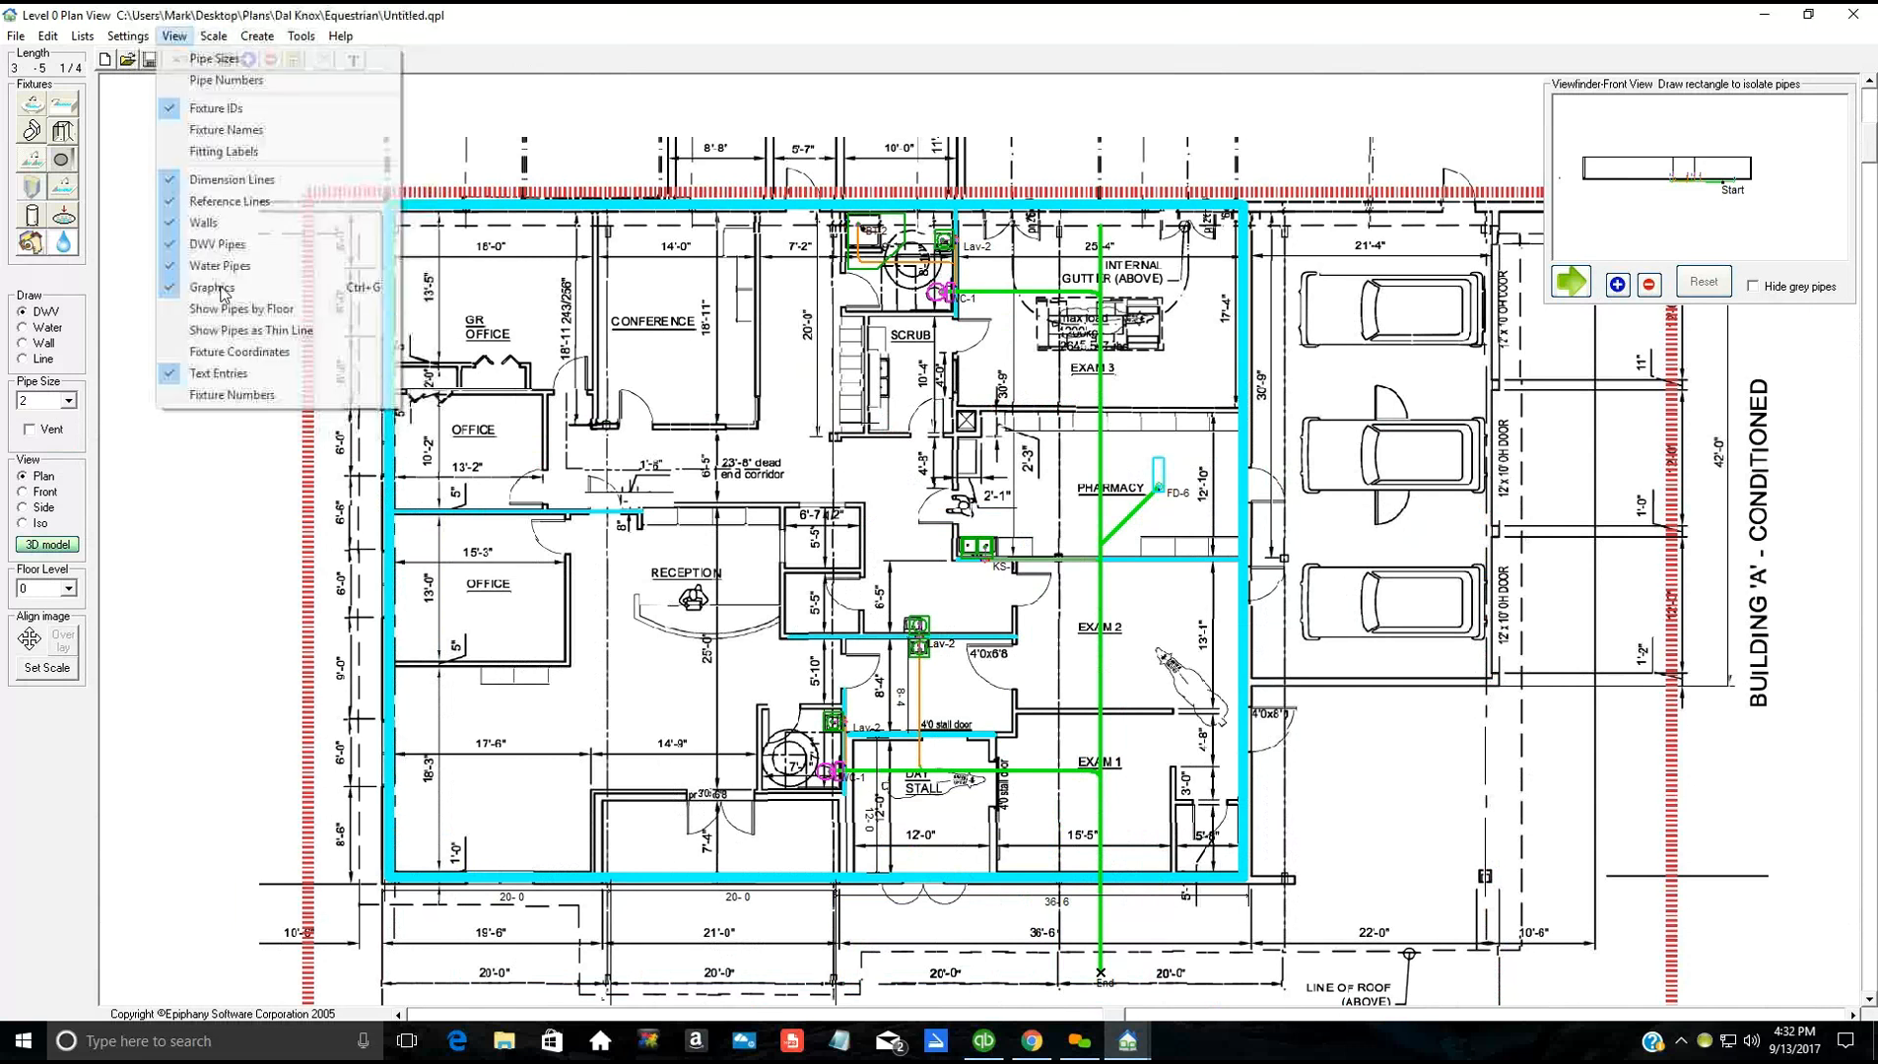
pyautogui.click(226, 287)
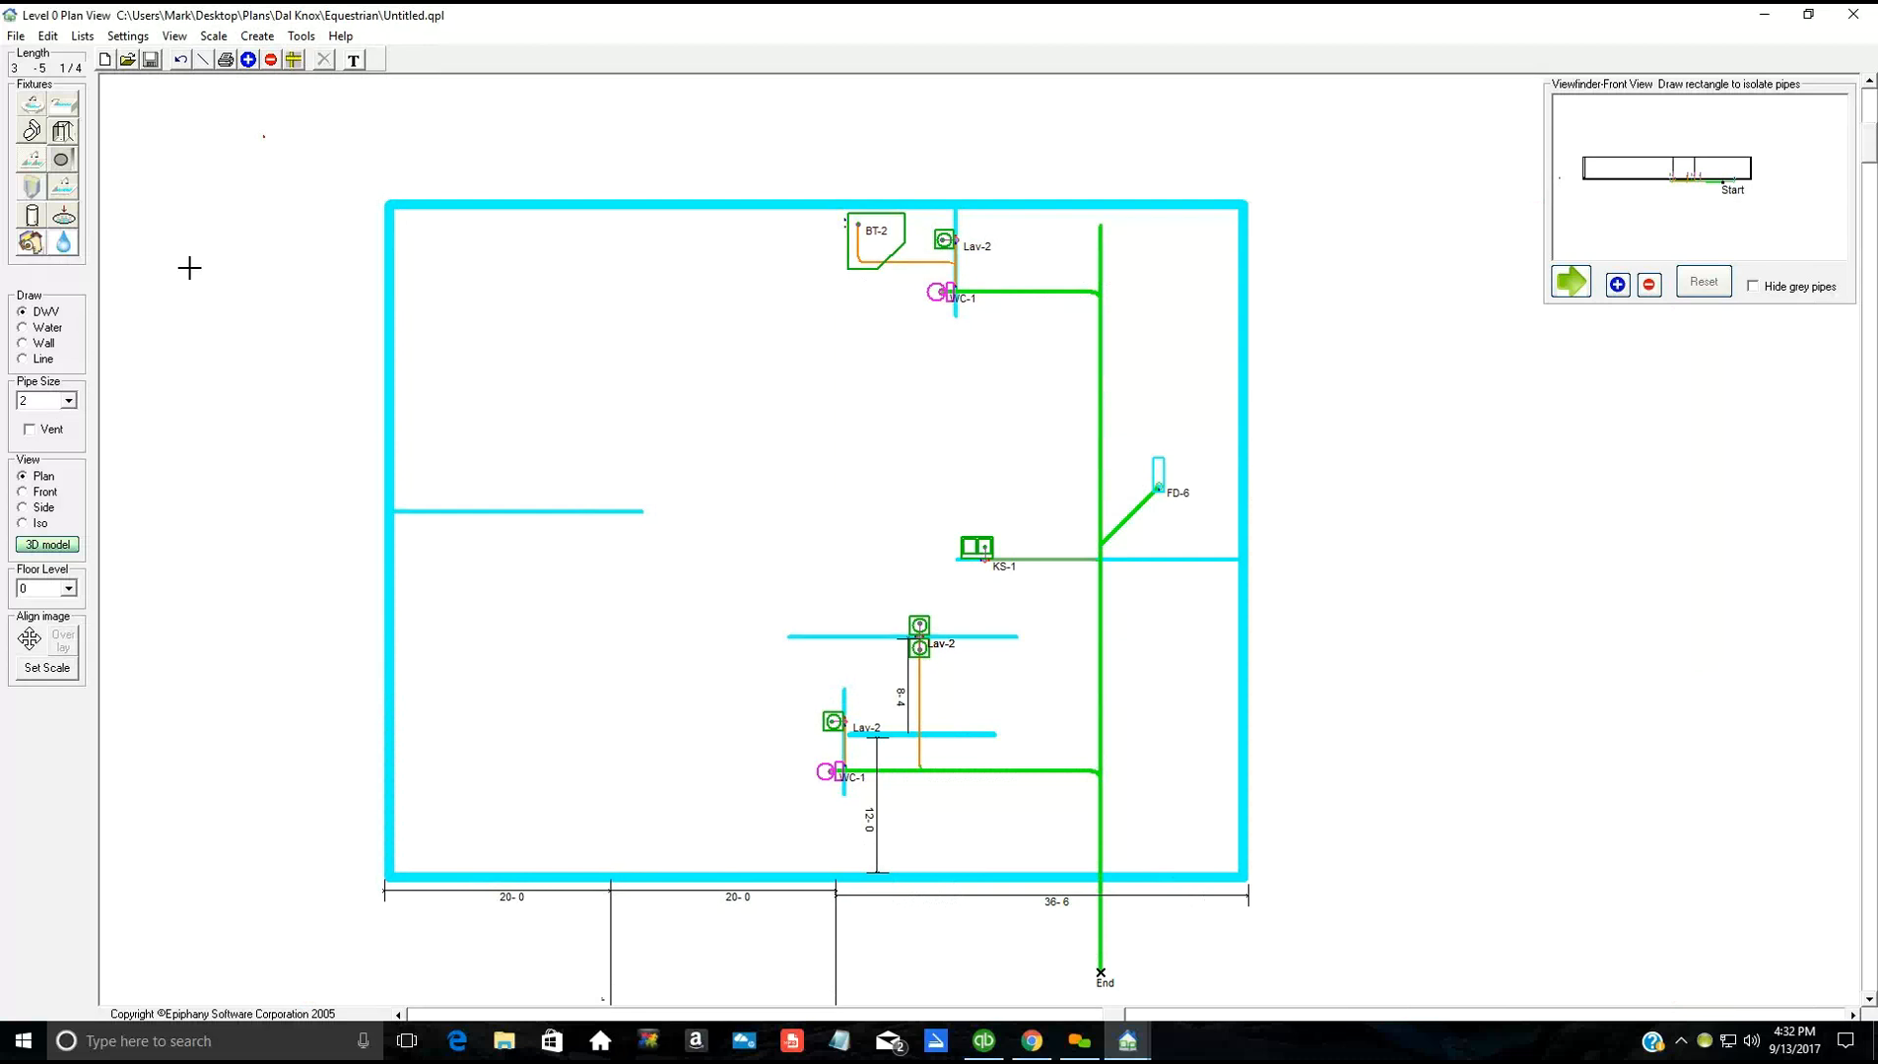
# Step: Draw a reference line about 60'-6" long, snapped to the building's left exterior wall, and offset it just outside the wall
pyautogui.click(43, 360)
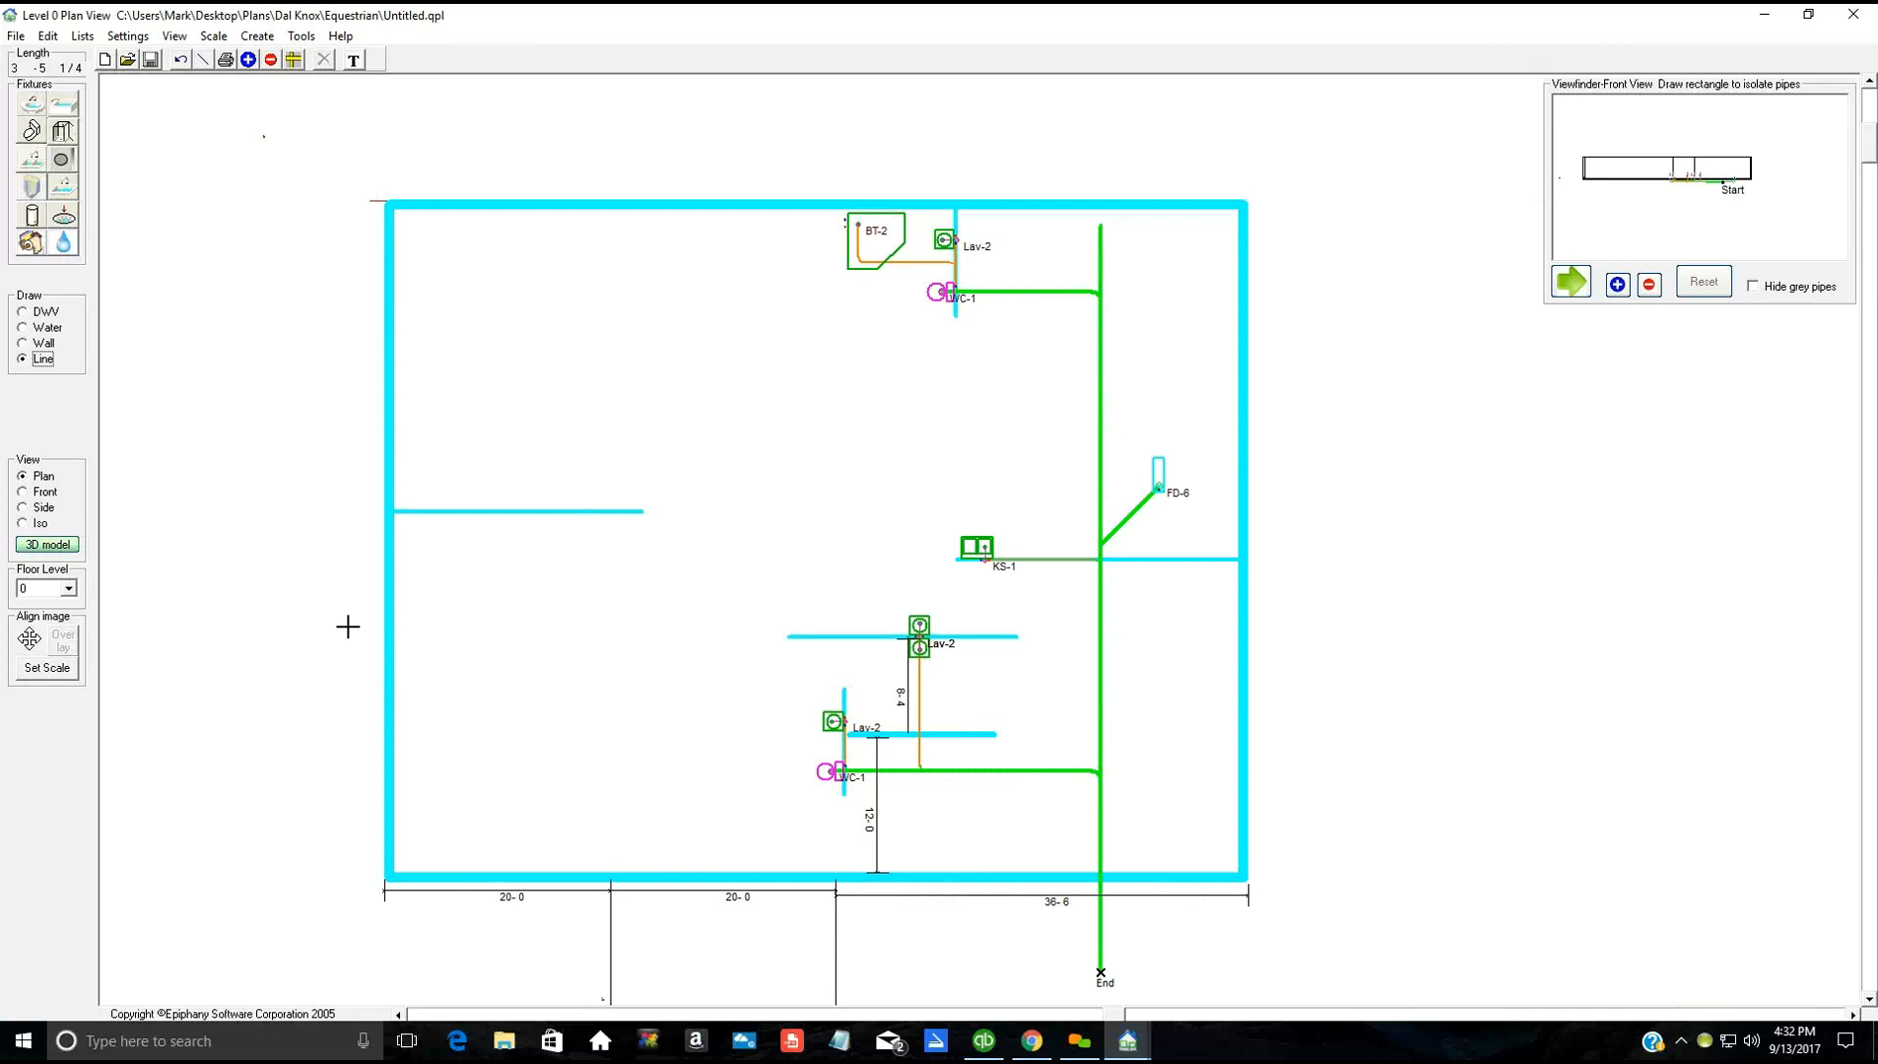
pyautogui.click(373, 878)
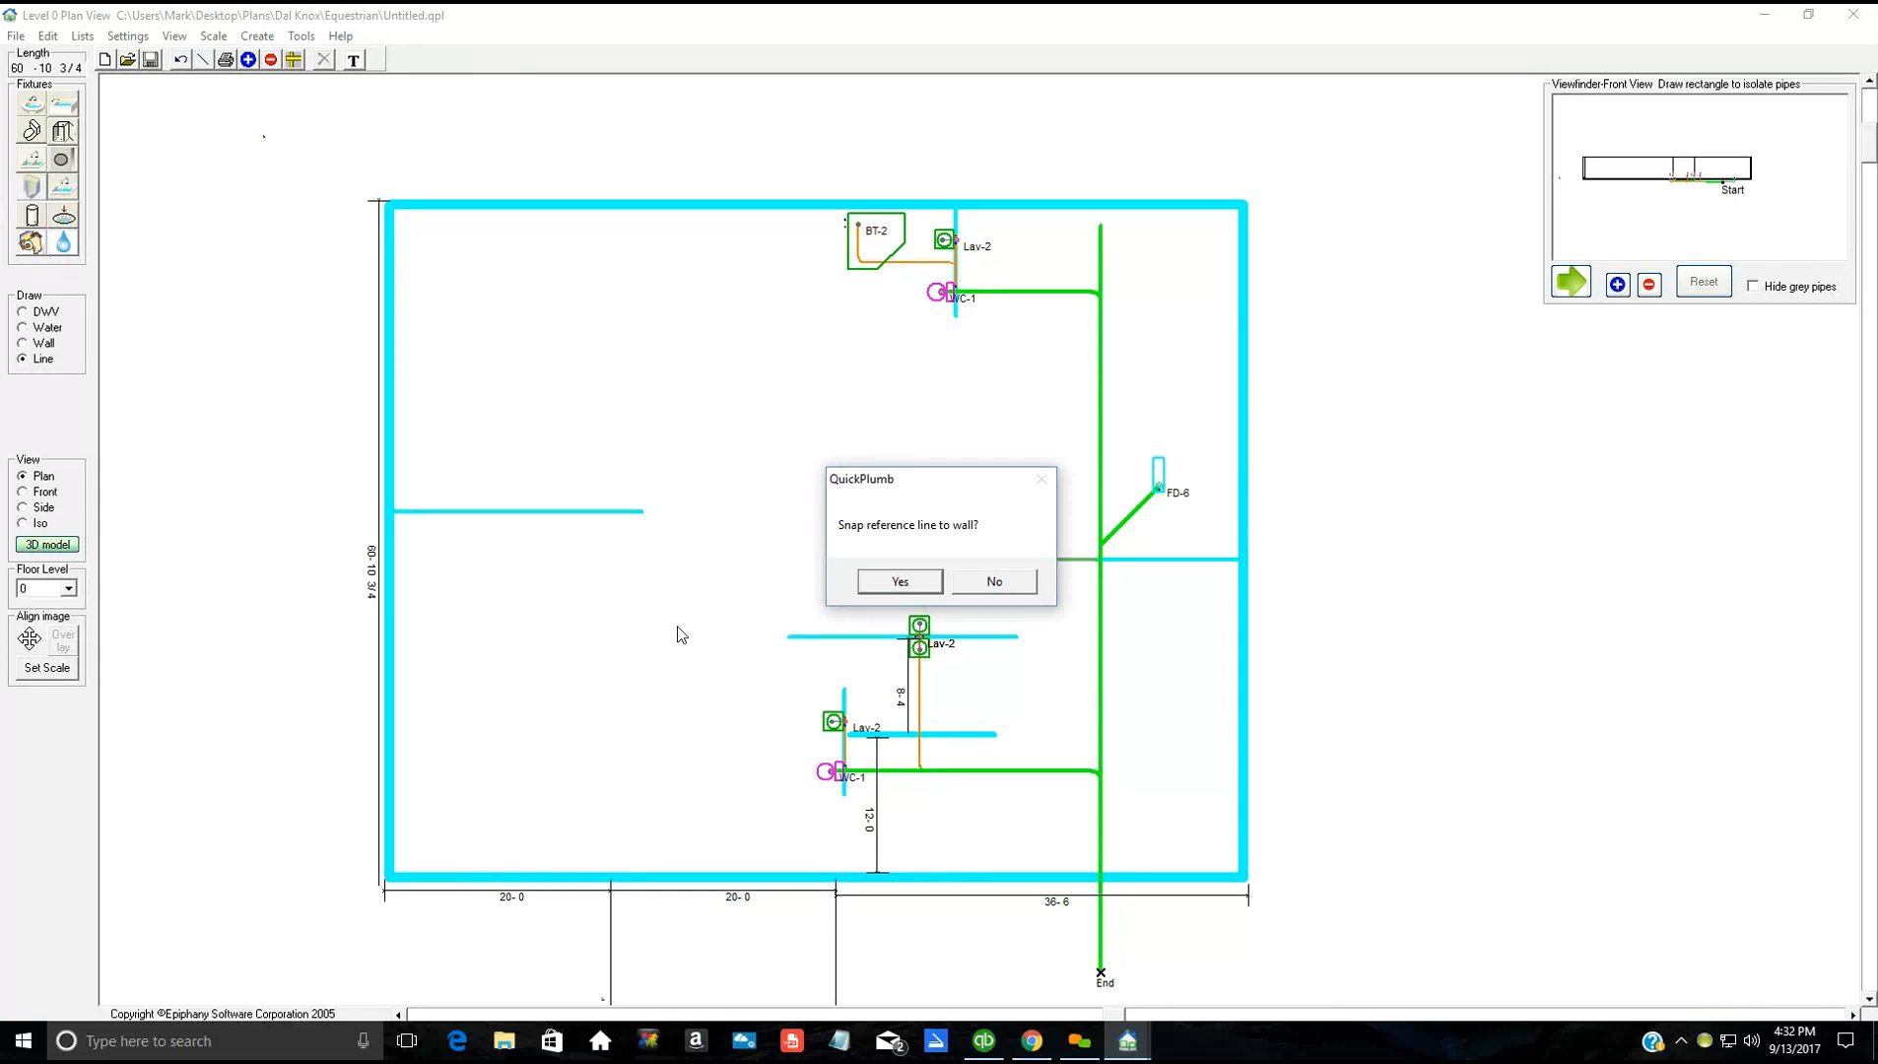
pyautogui.click(901, 582)
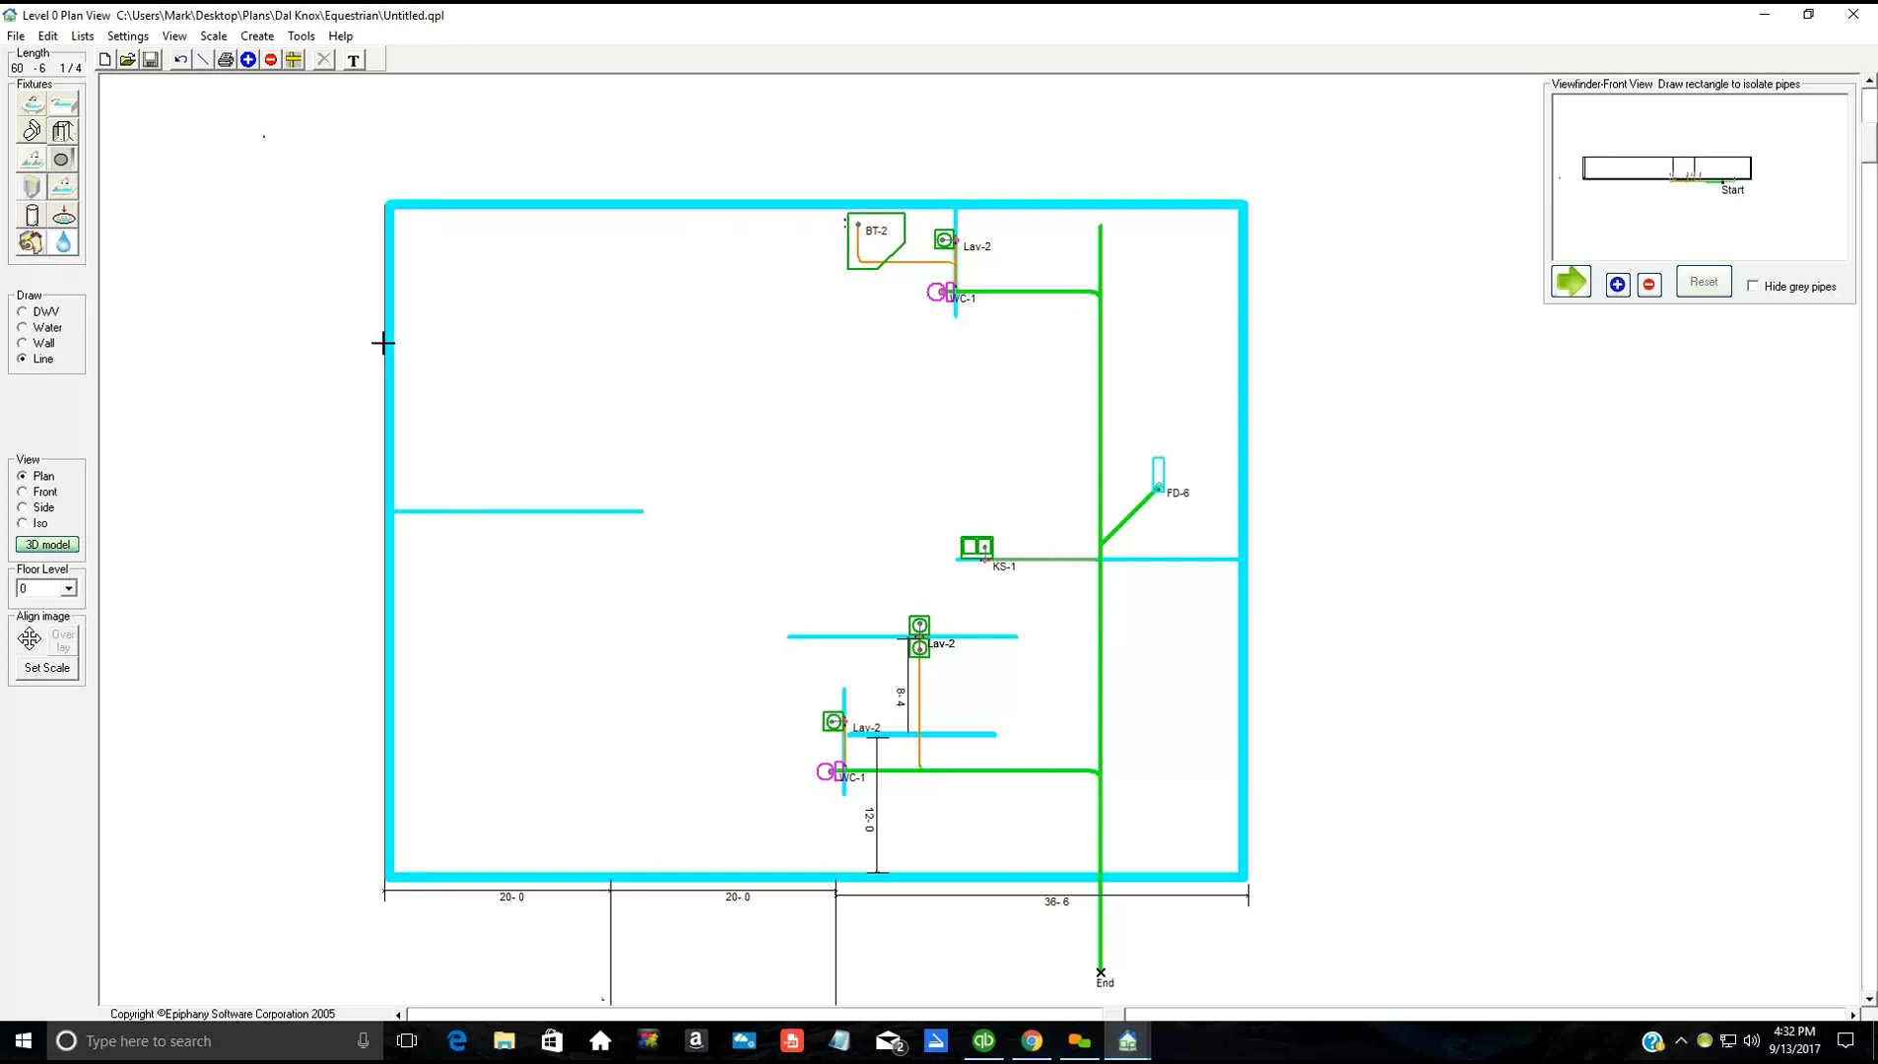
pyautogui.click(384, 343)
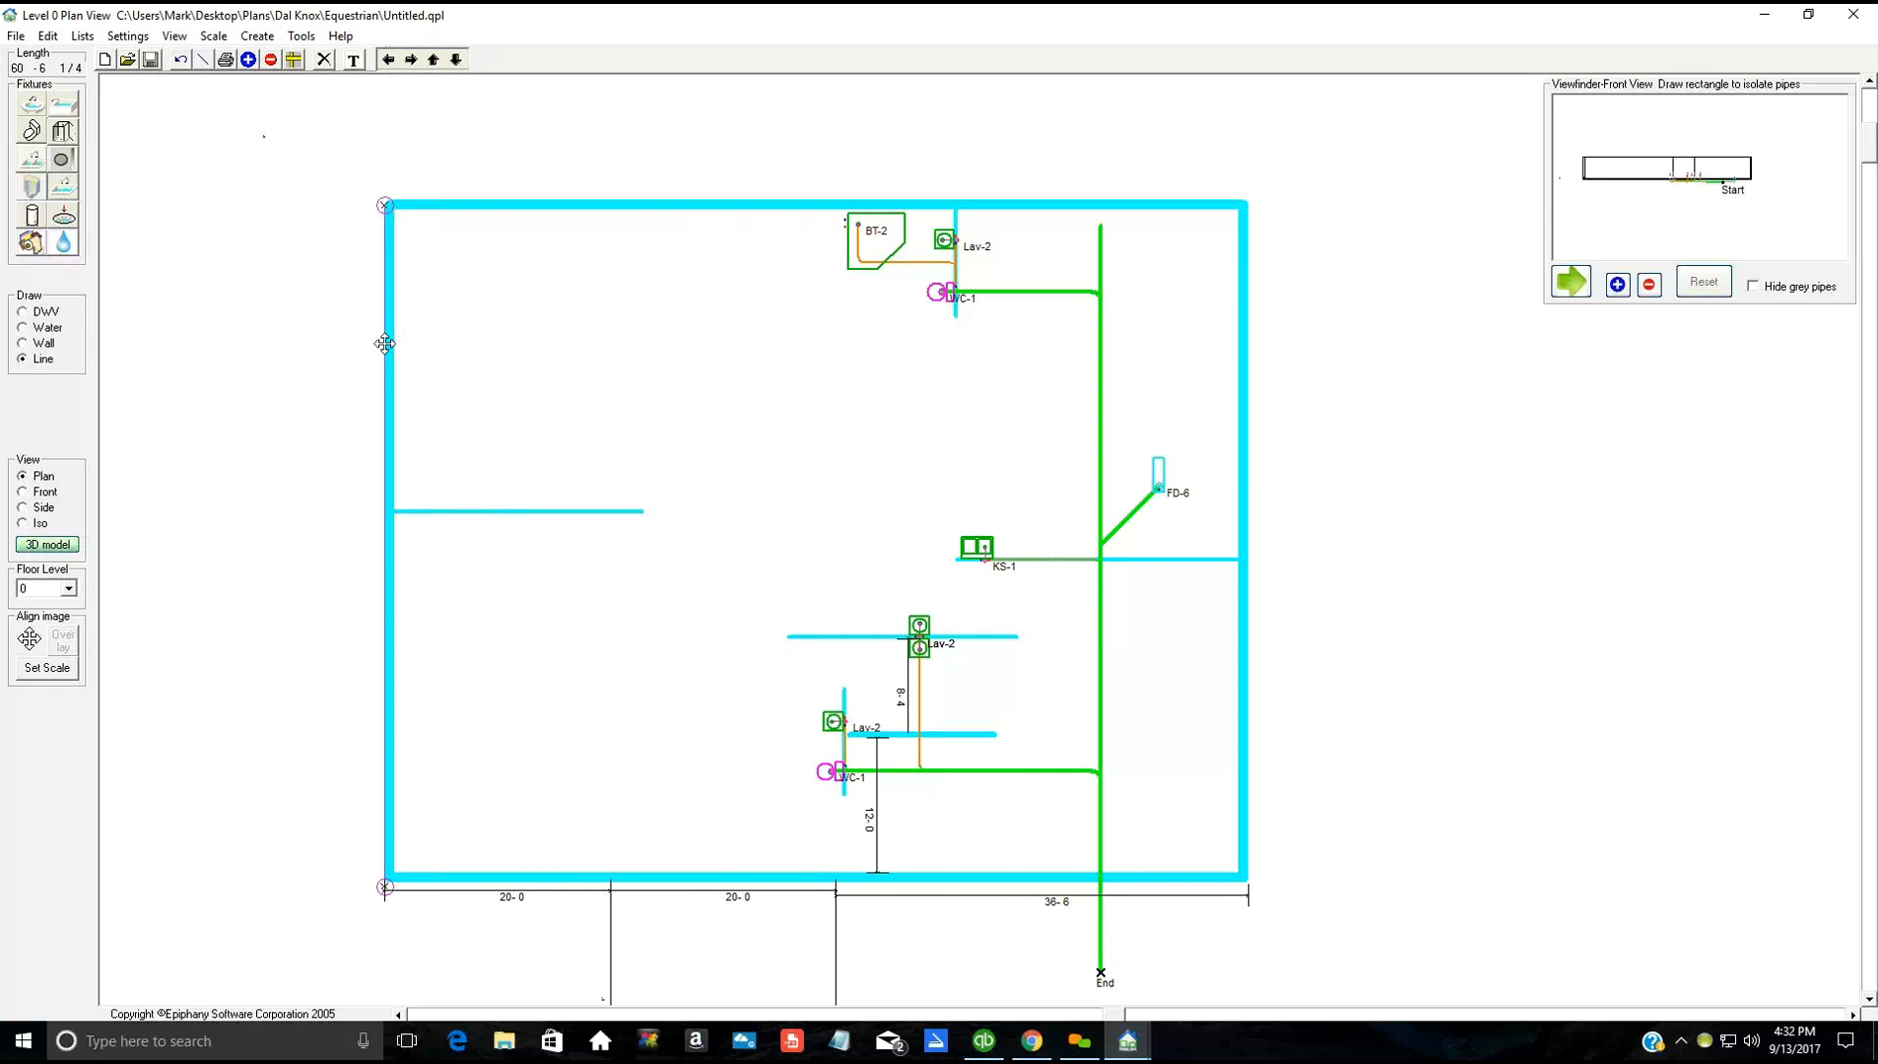
pyautogui.click(365, 344)
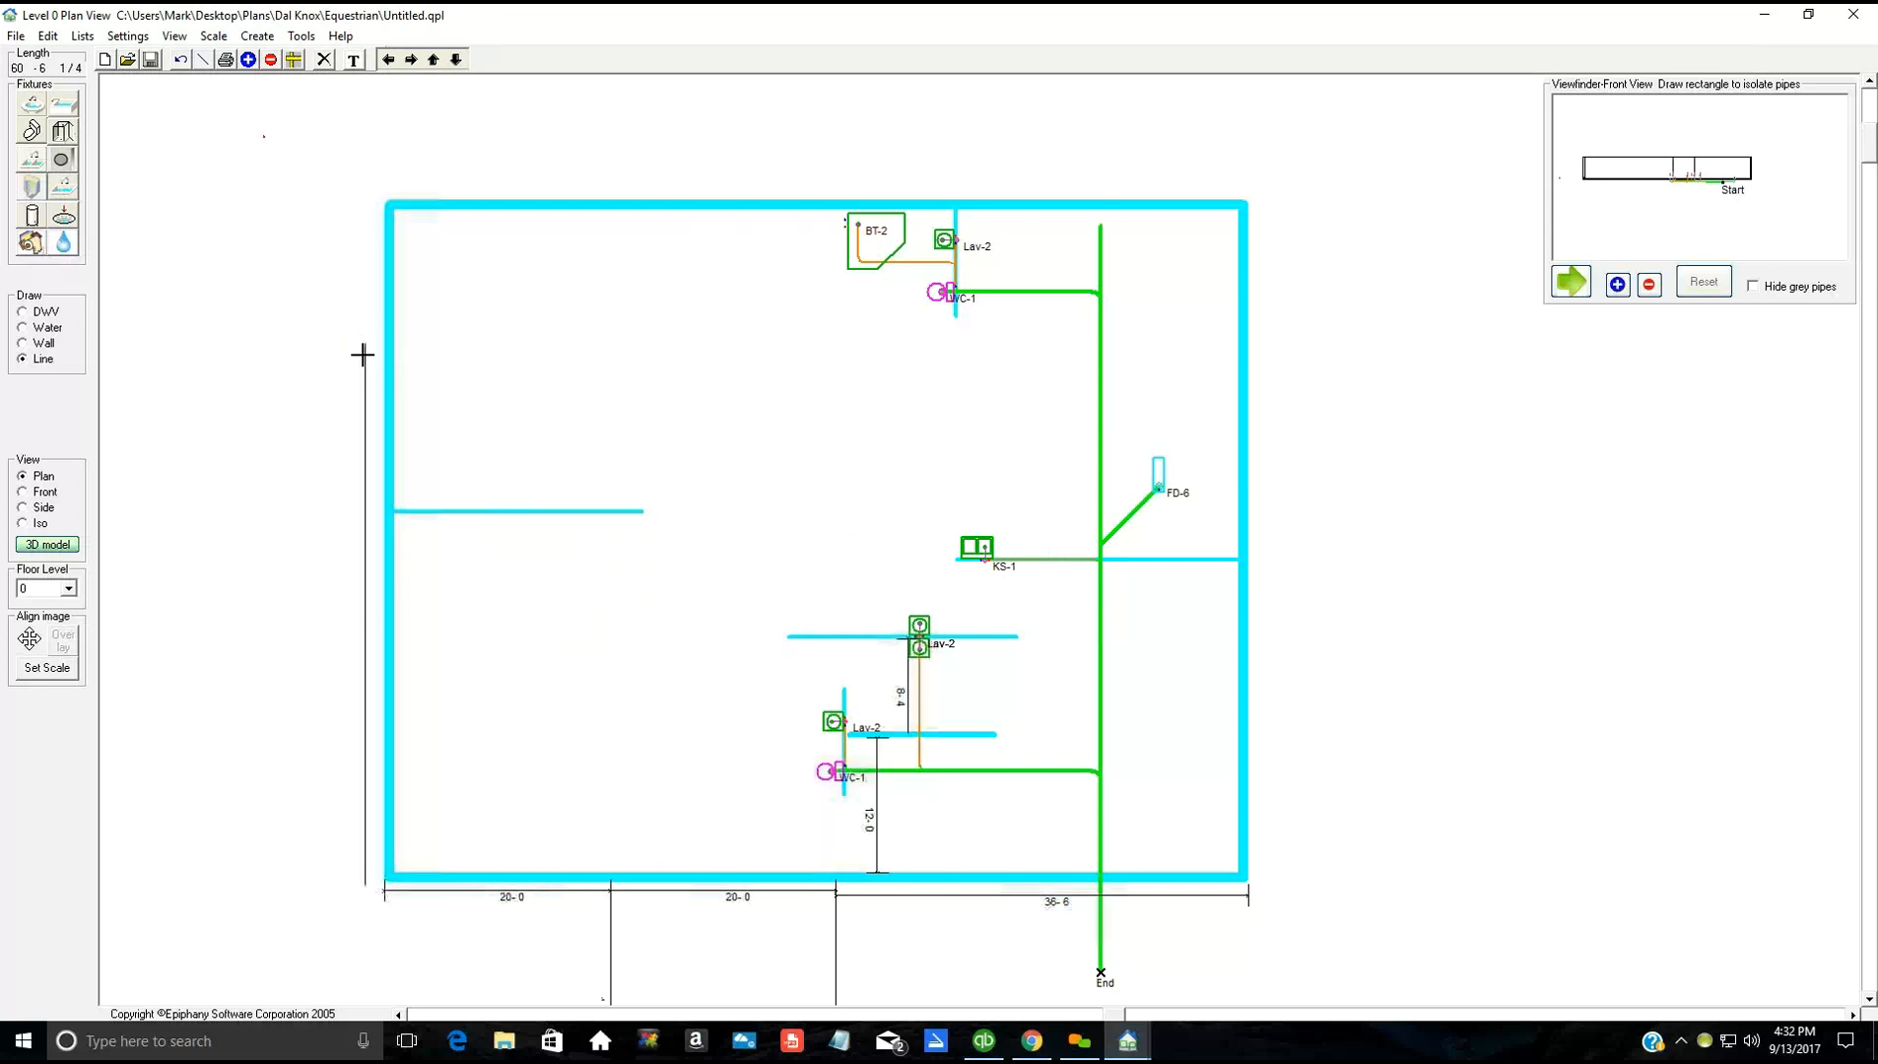
# Step: Move the reference line farther outside the building's left exterior wall and dimension the gap between the line and the wall
pyautogui.click(364, 344)
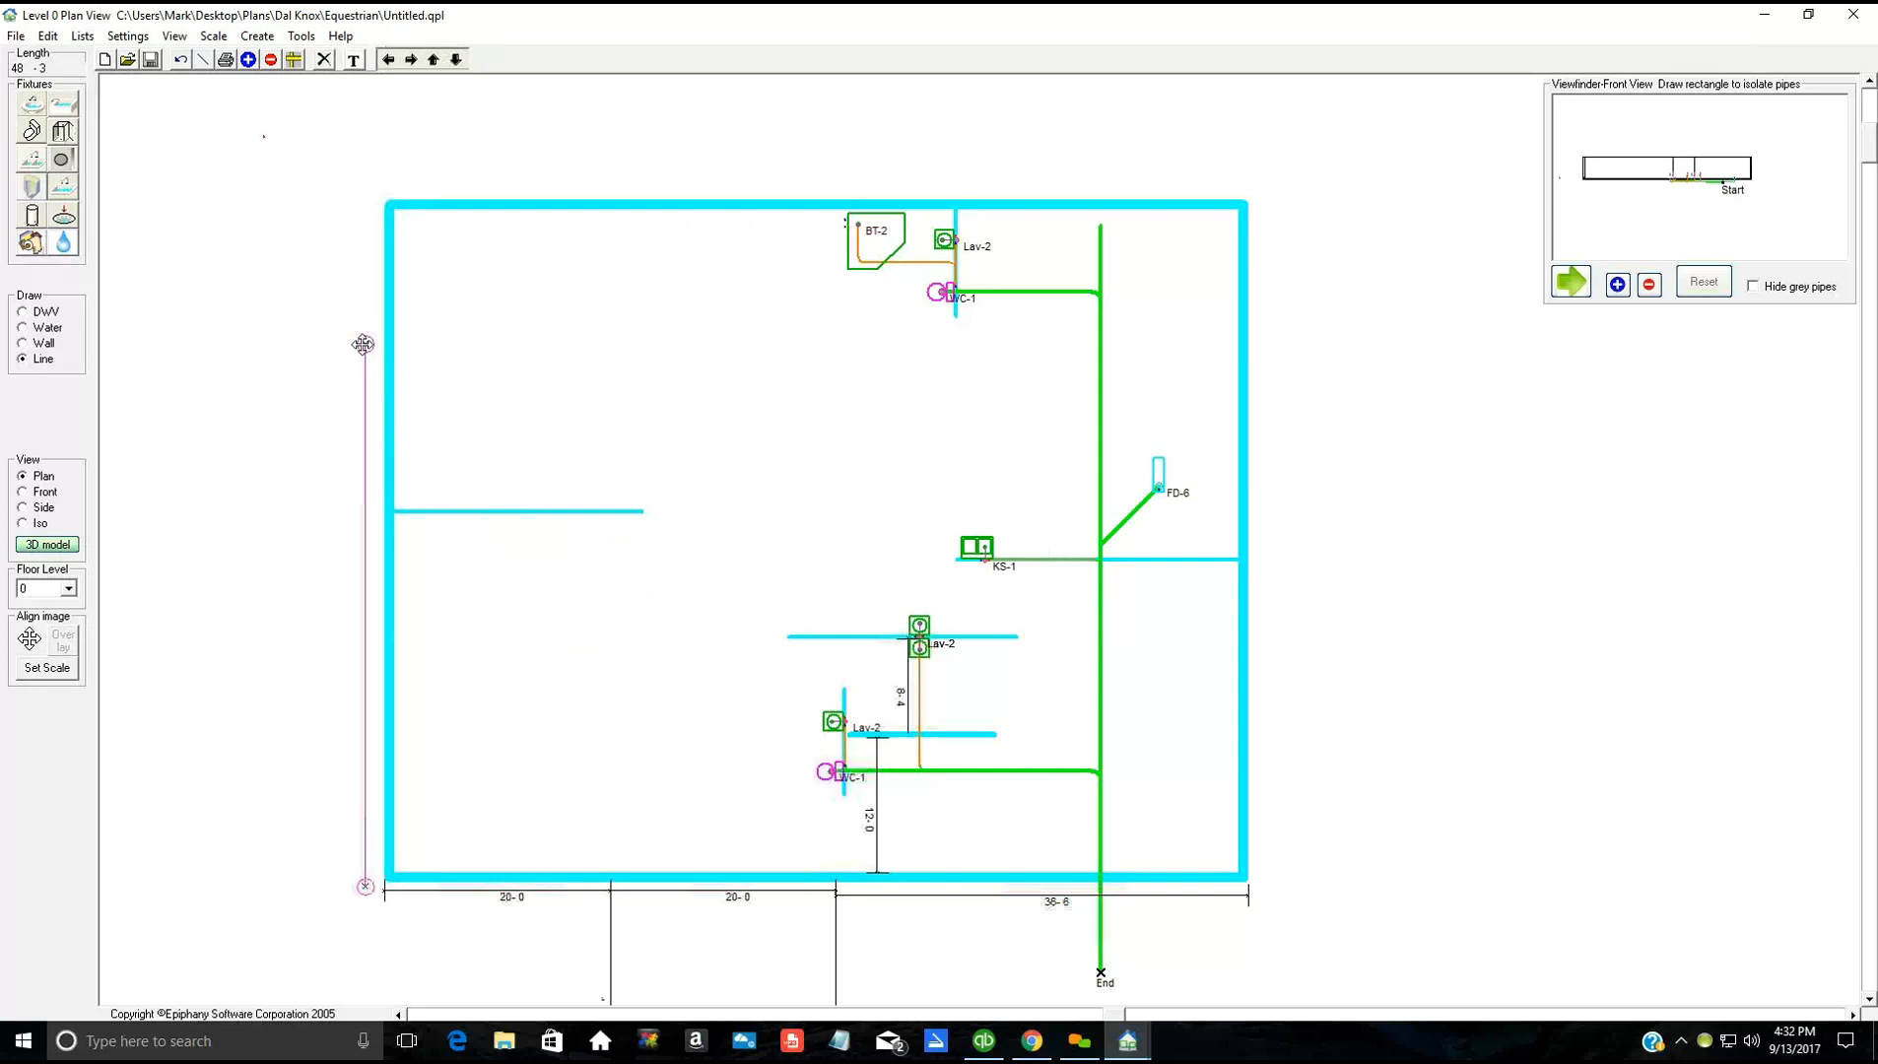
pyautogui.moveTo(365, 170); pyautogui.dragTo(328, 213)
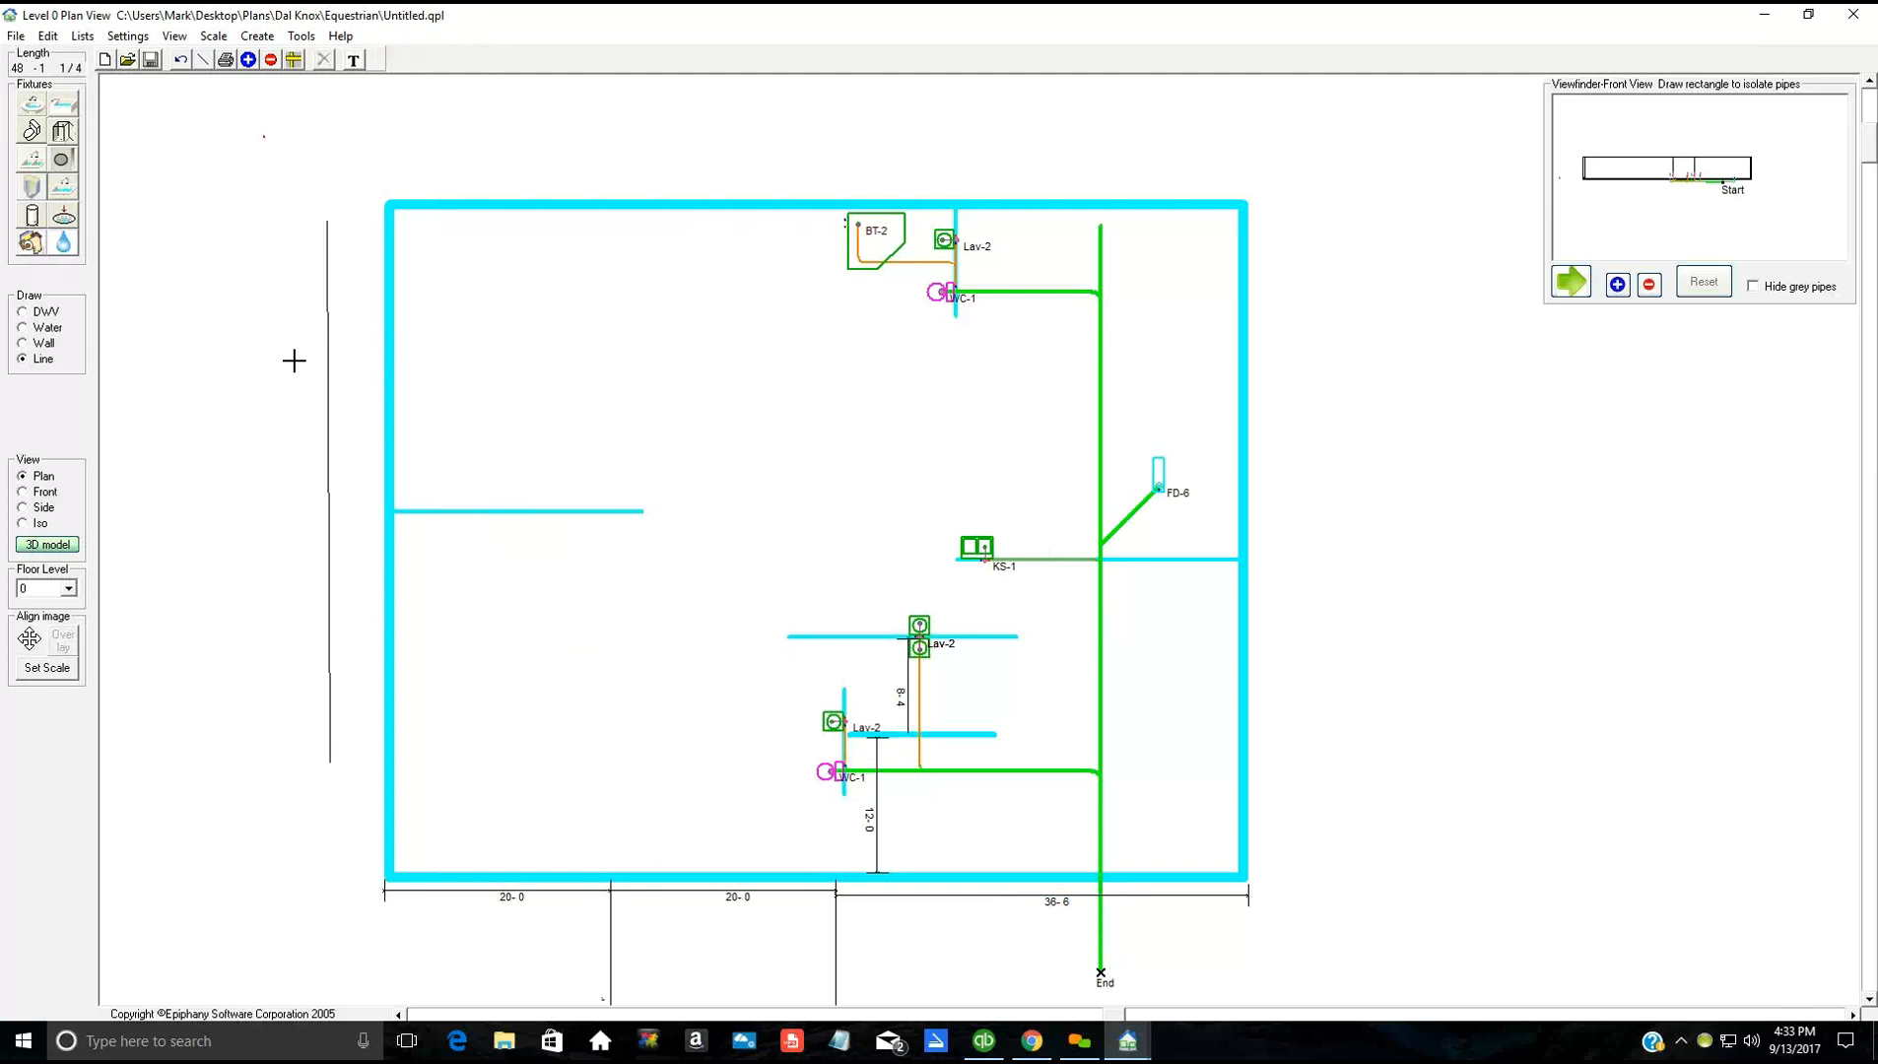
pyautogui.click(384, 340)
pyautogui.click(327, 298)
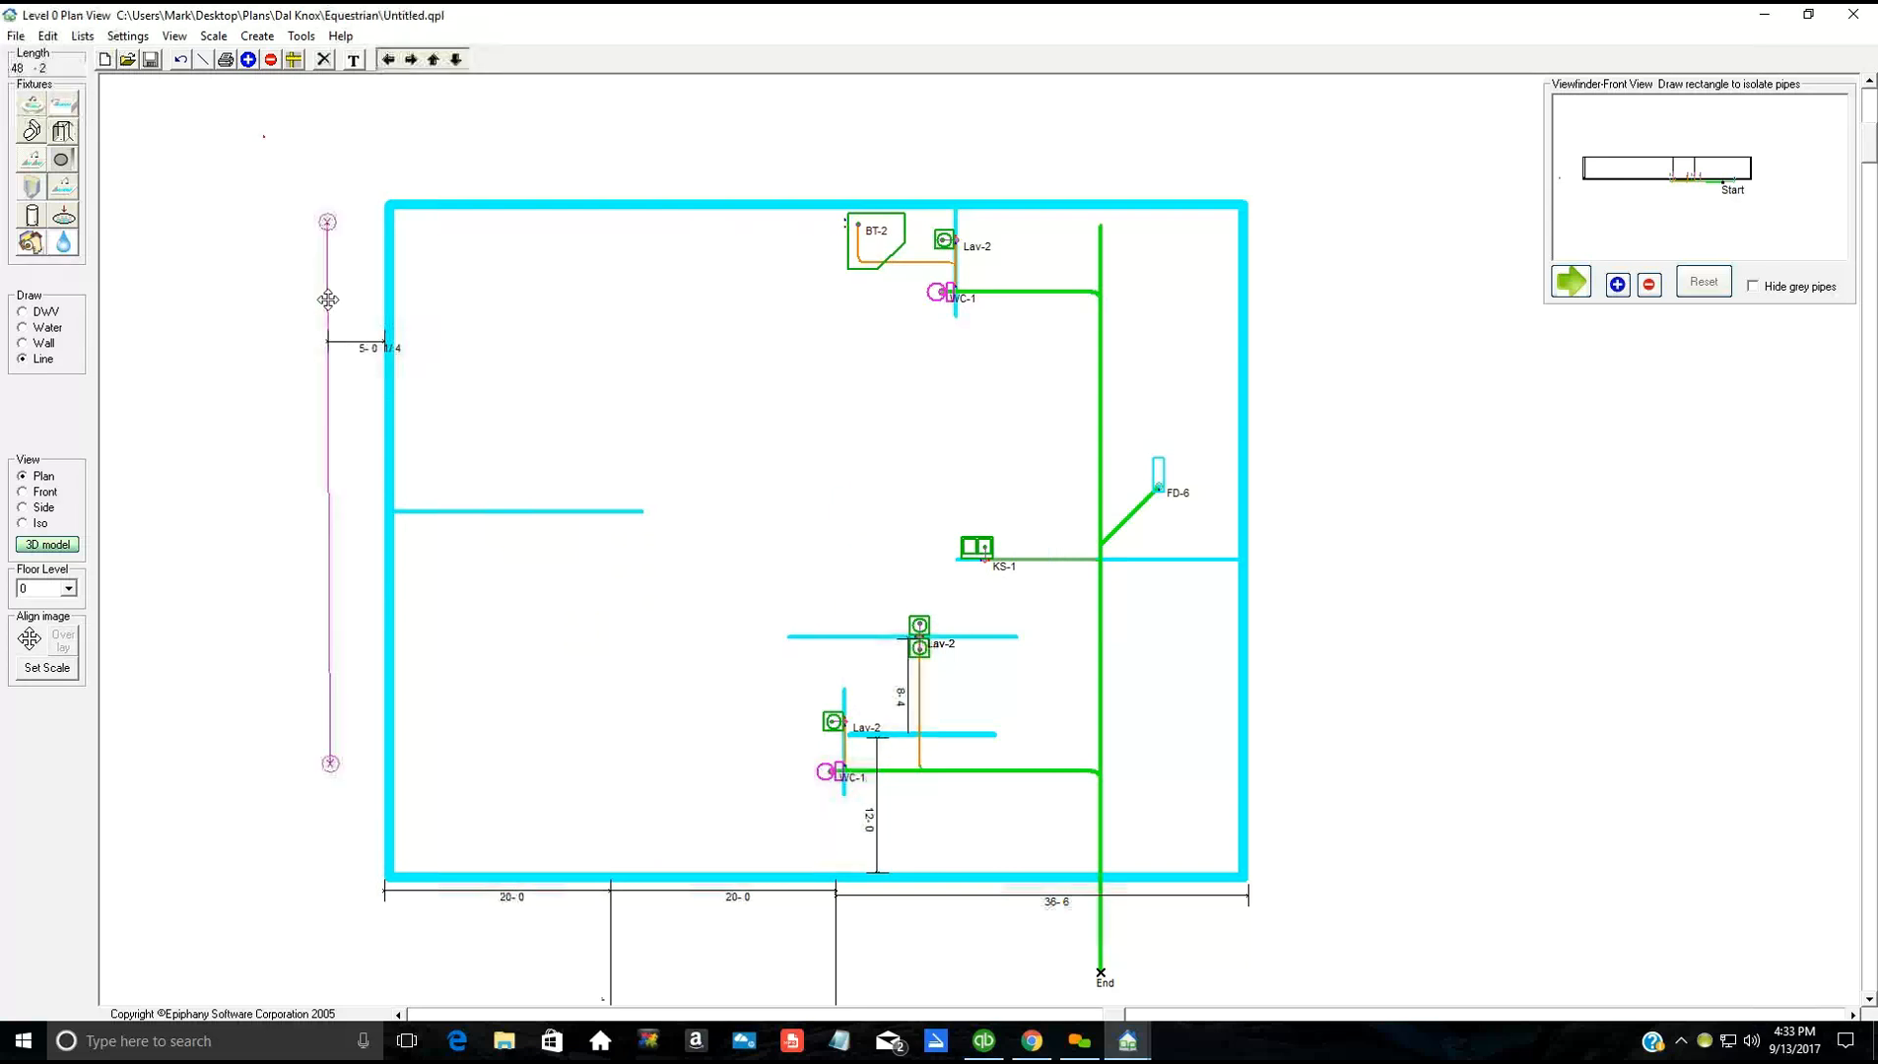
pyautogui.moveTo(340, 255); pyautogui.dragTo(355, 225)
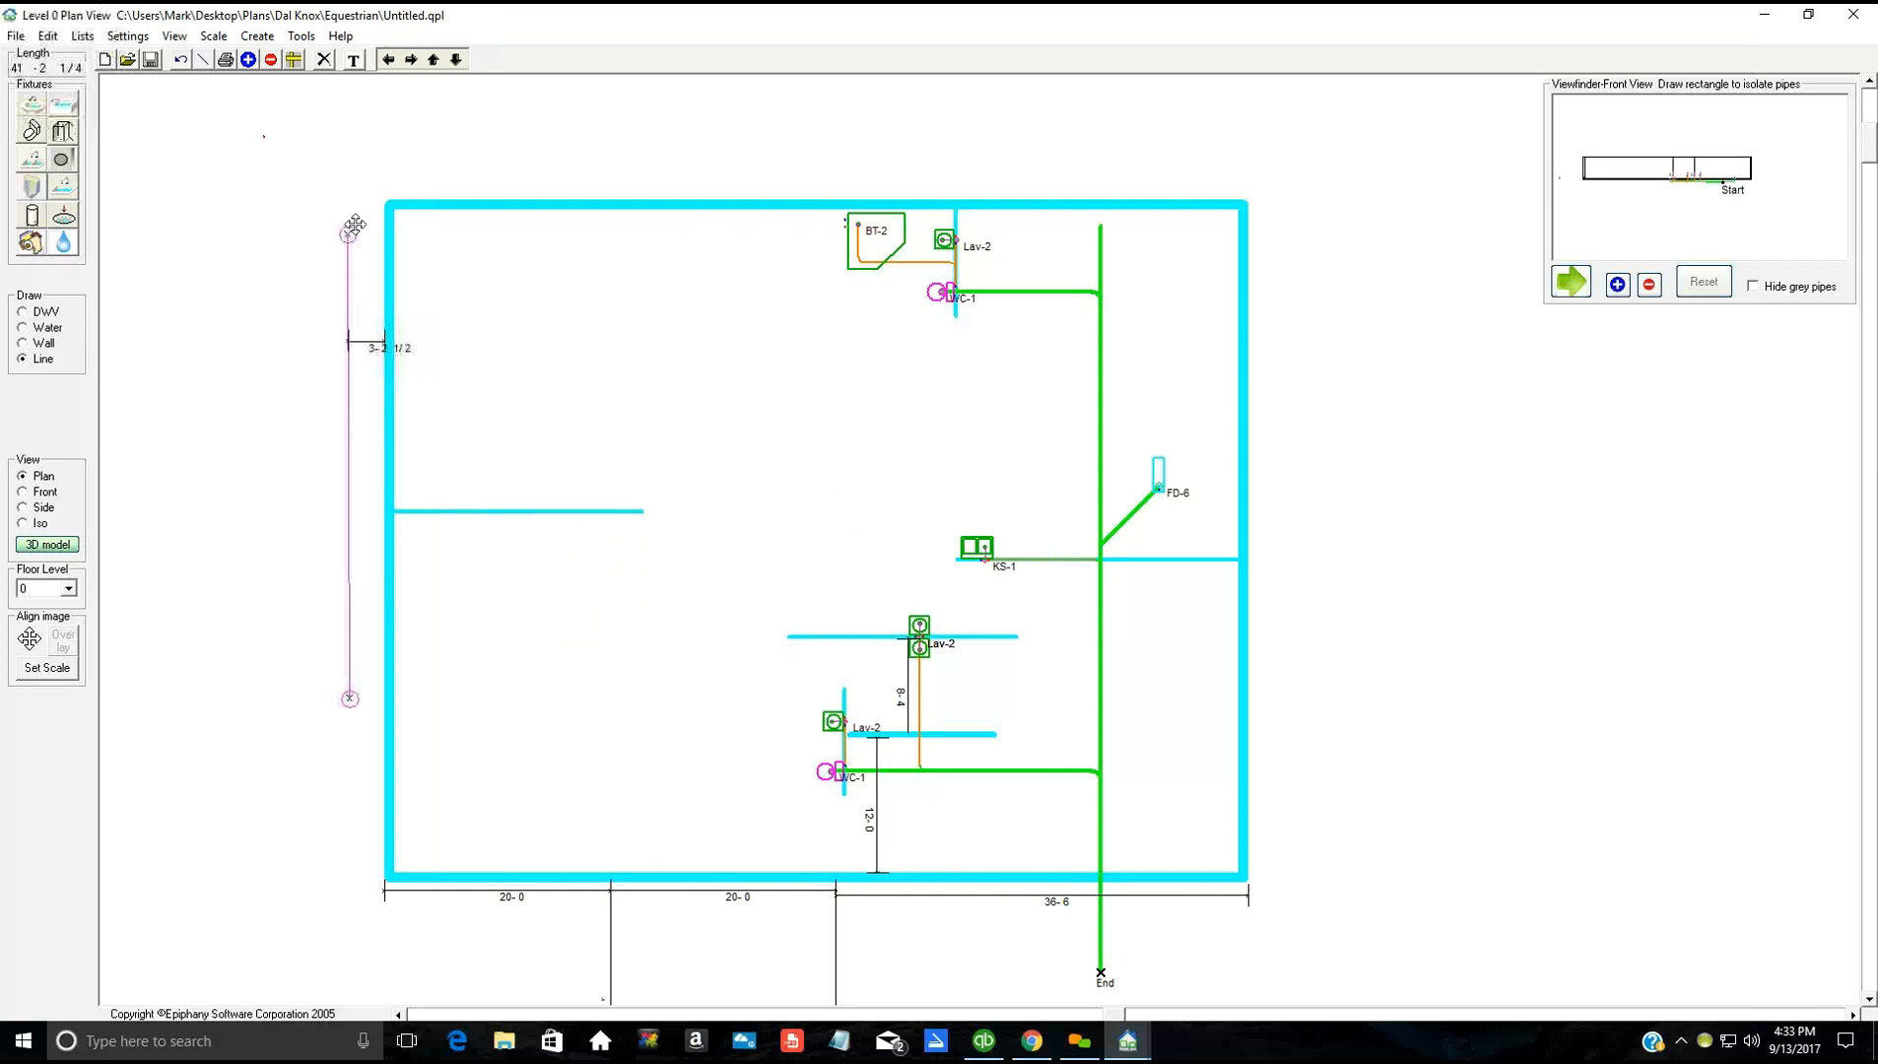
pyautogui.click(355, 425)
pyautogui.click(321, 390)
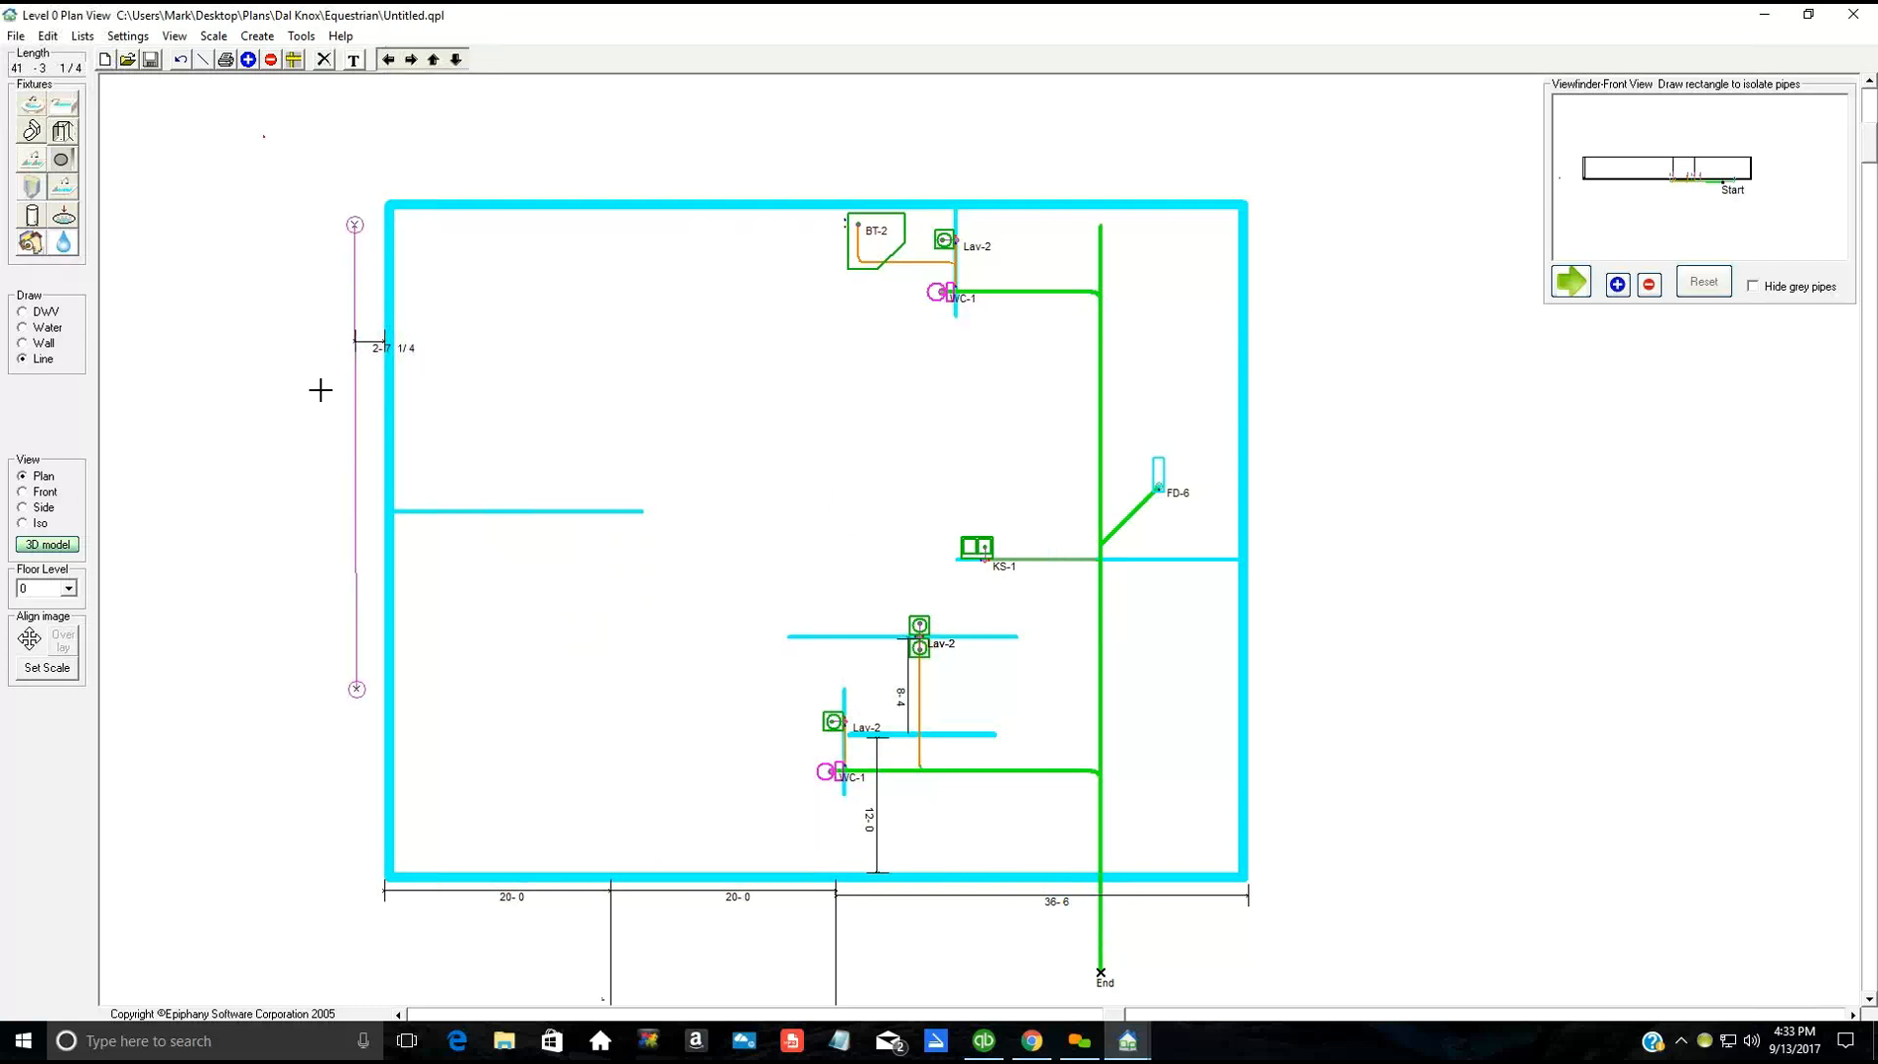
# Step: Nudge the reference line toward the left exterior wall in small increments until the gap dimension is 0'-5"
pyautogui.hotkey('ctrl', 'z')
pyautogui.hotkey('ctrl', 'z')
pyautogui.hotkey('ctrl', 'z')
pyautogui.hotkey('ctrl', 'z')
pyautogui.hotkey('ctrl', 'z')
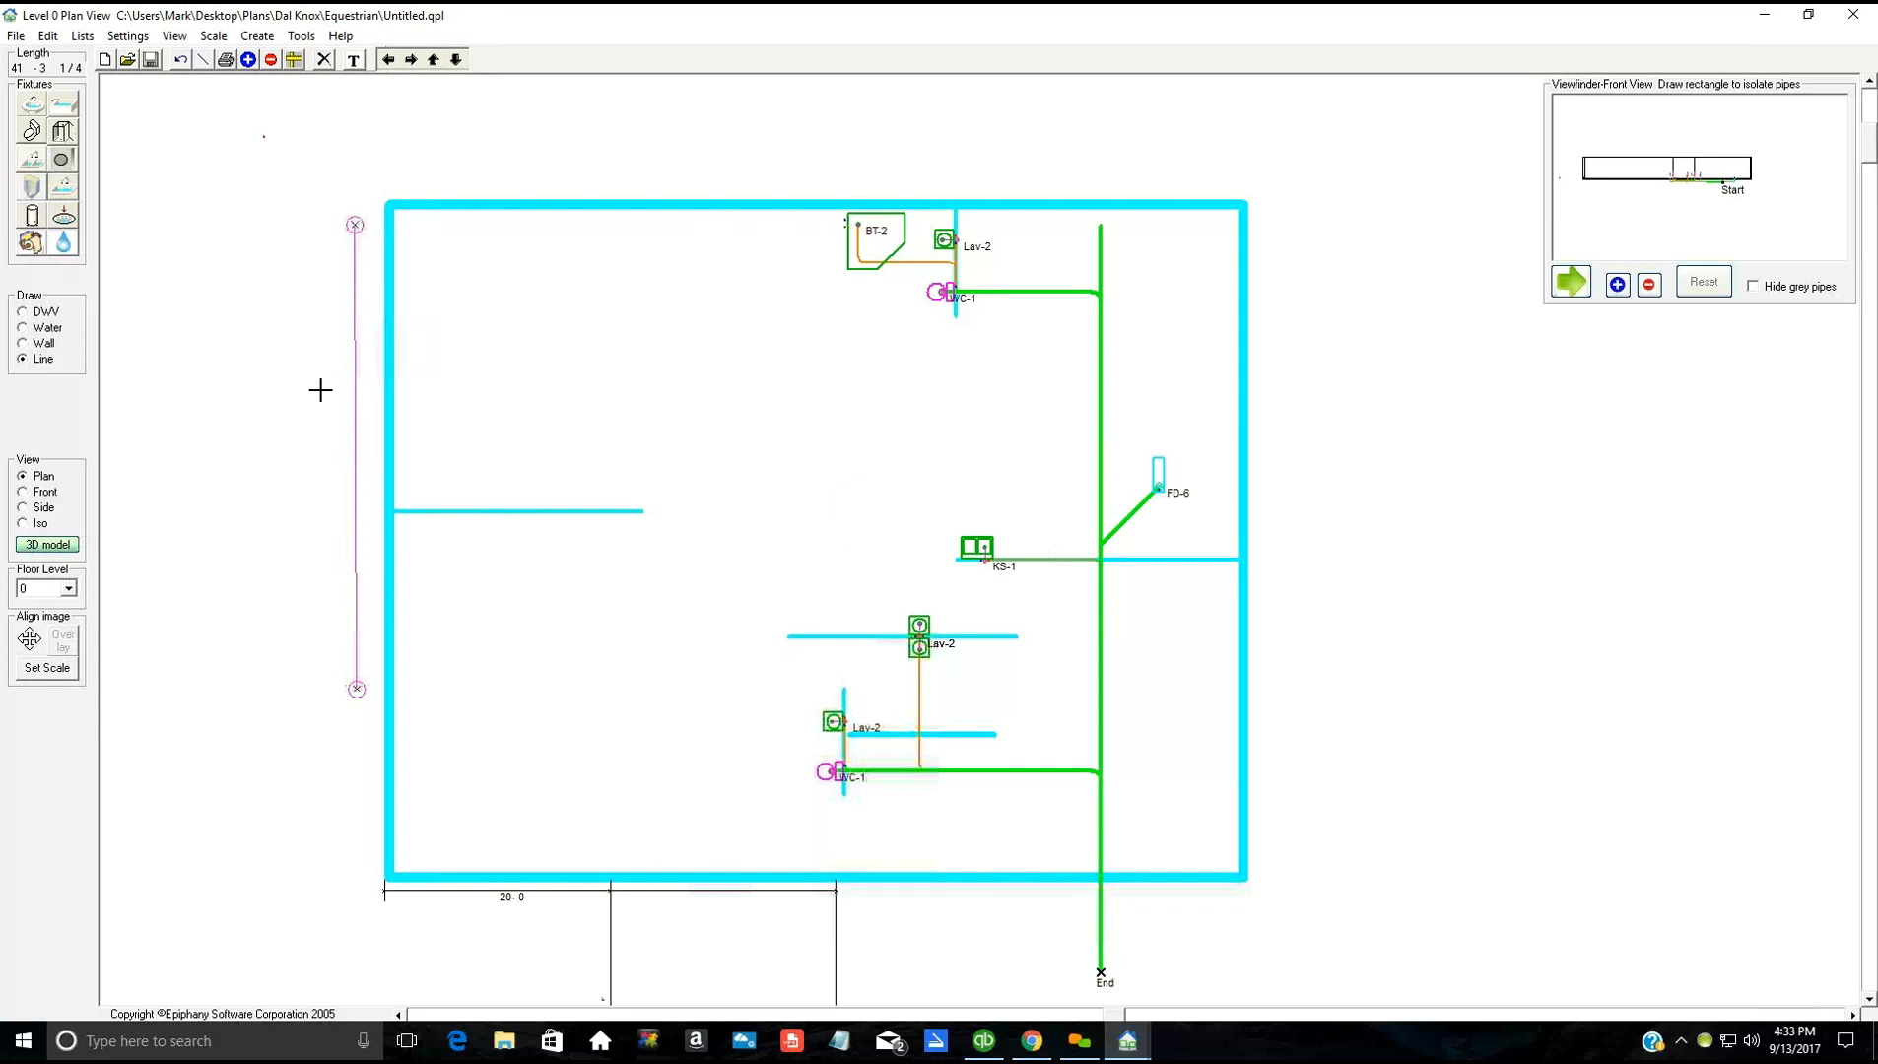
pyautogui.hotkey('ctrl', 'y')
pyautogui.hotkey('ctrl', 'y')
pyautogui.hotkey('ctrl', 'y')
pyautogui.hotkey('ctrl', 'y')
pyautogui.hotkey('ctrl', 'y')
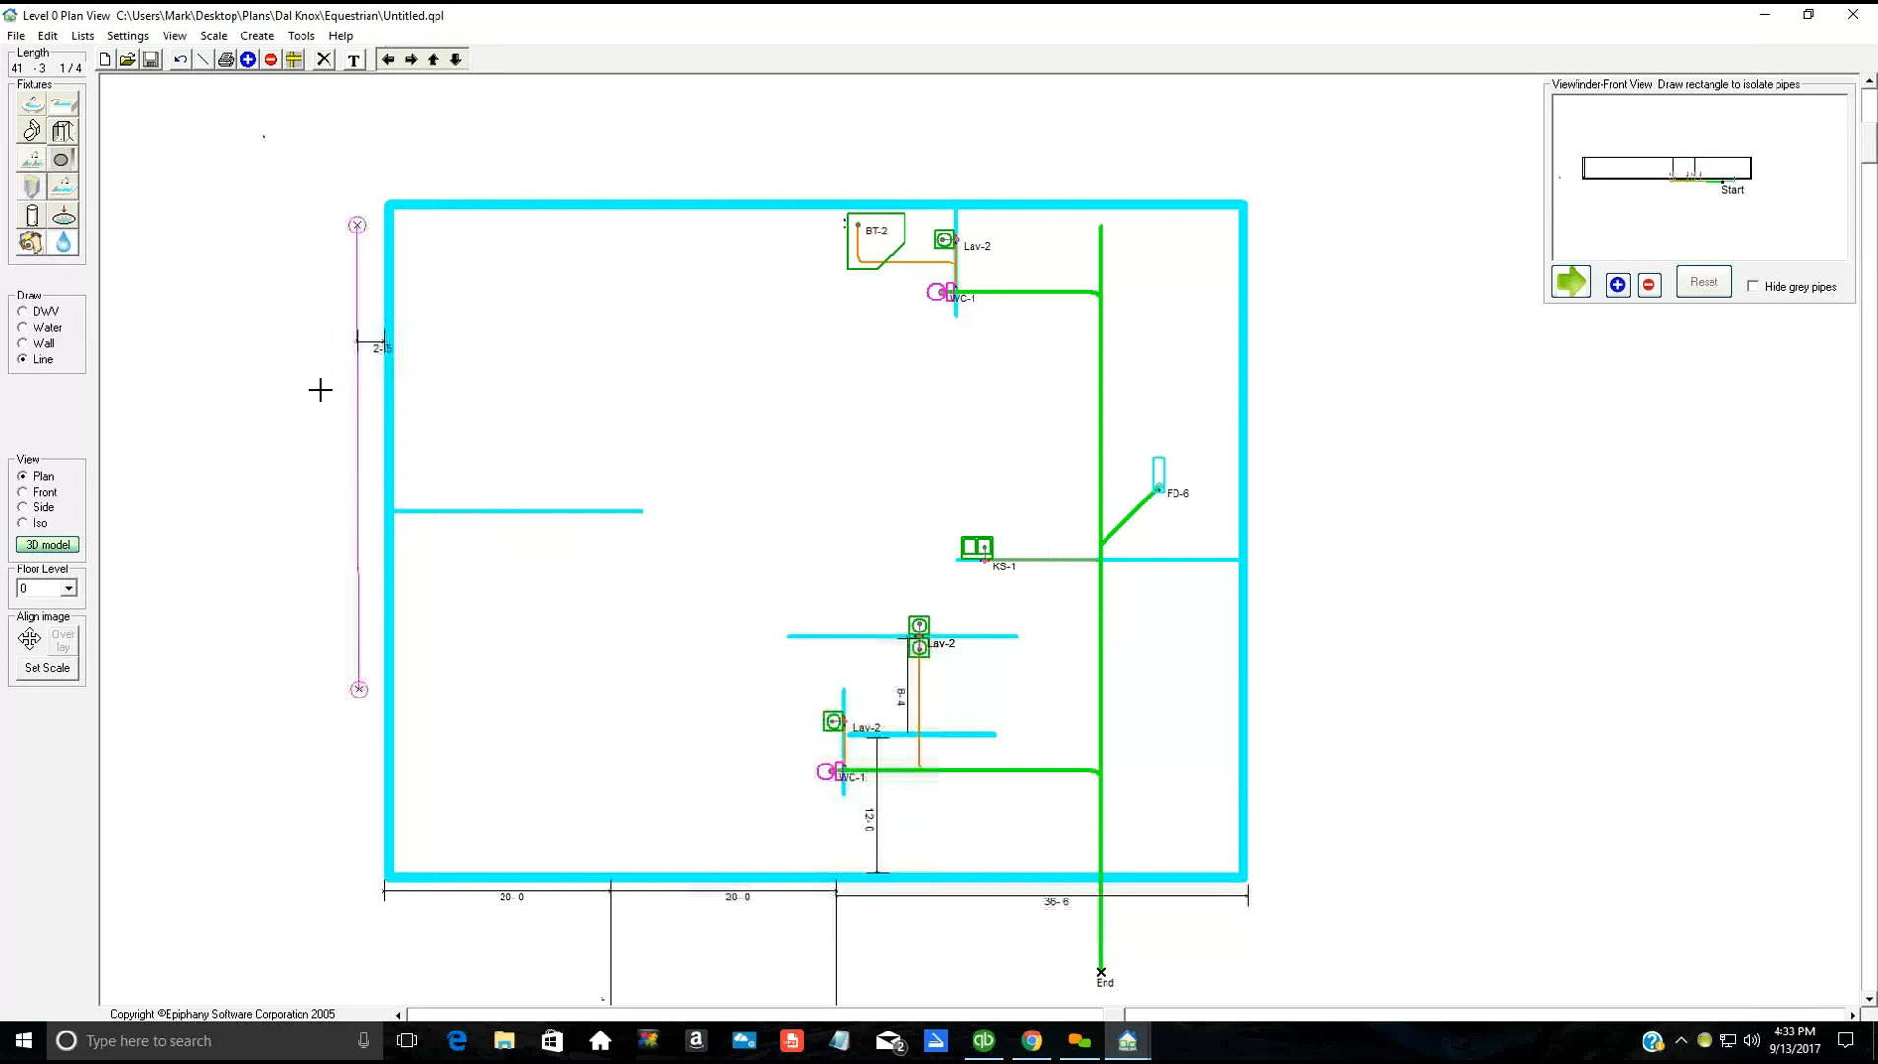
pyautogui.press('Delete')
pyautogui.hotkey('ctrl', 'z')
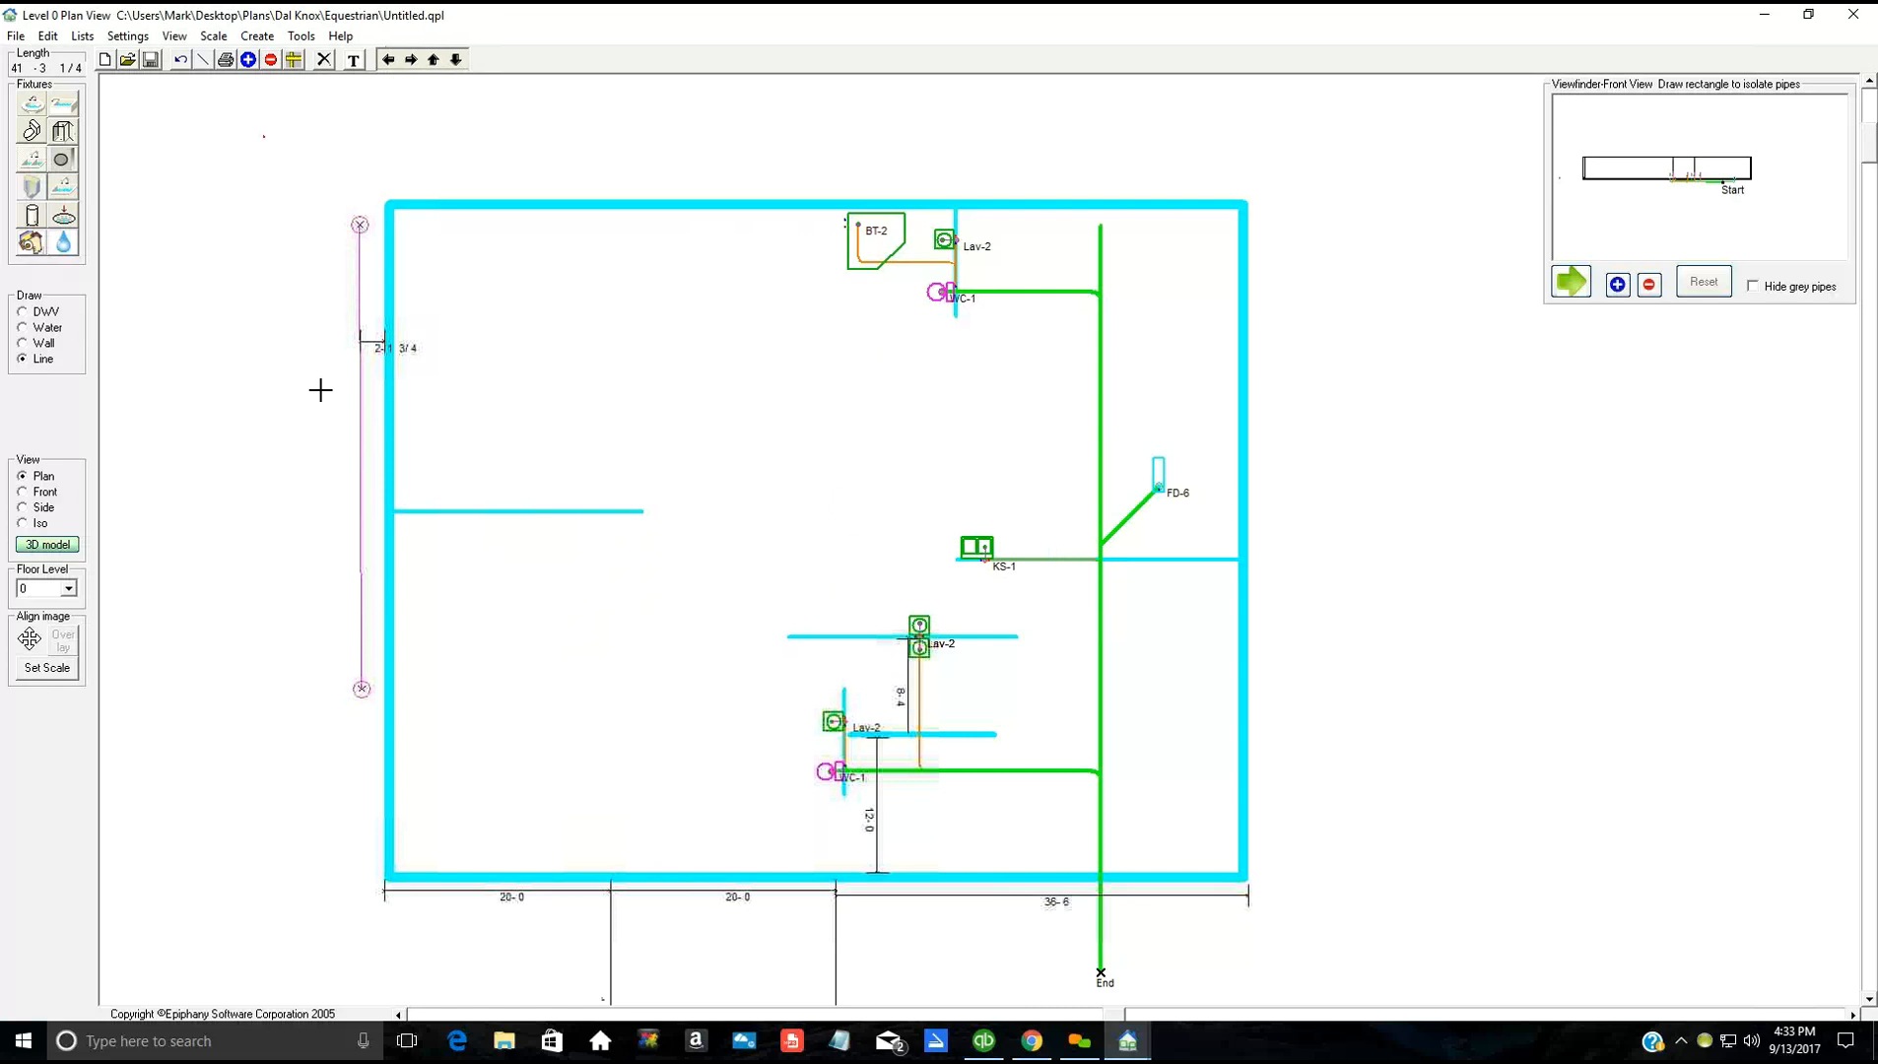
pyautogui.press('Right')
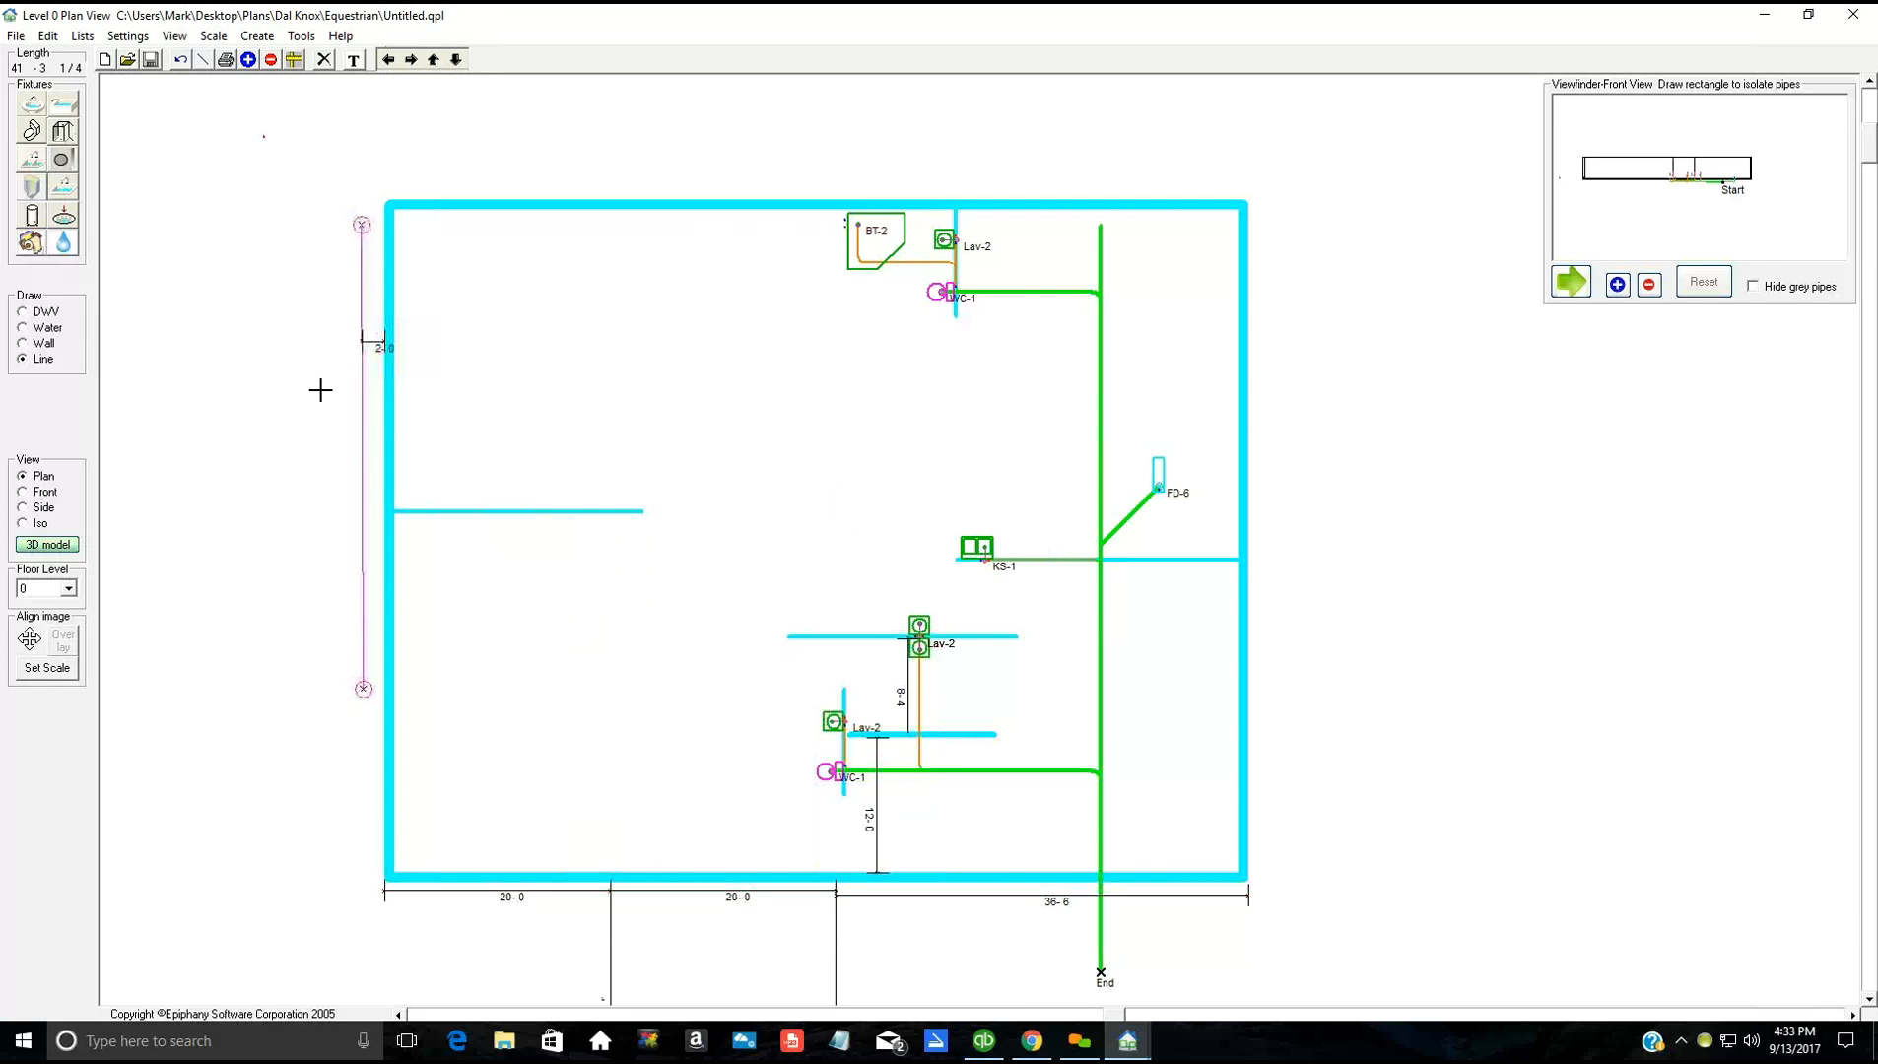
pyautogui.press('Right')
pyautogui.press('Right')
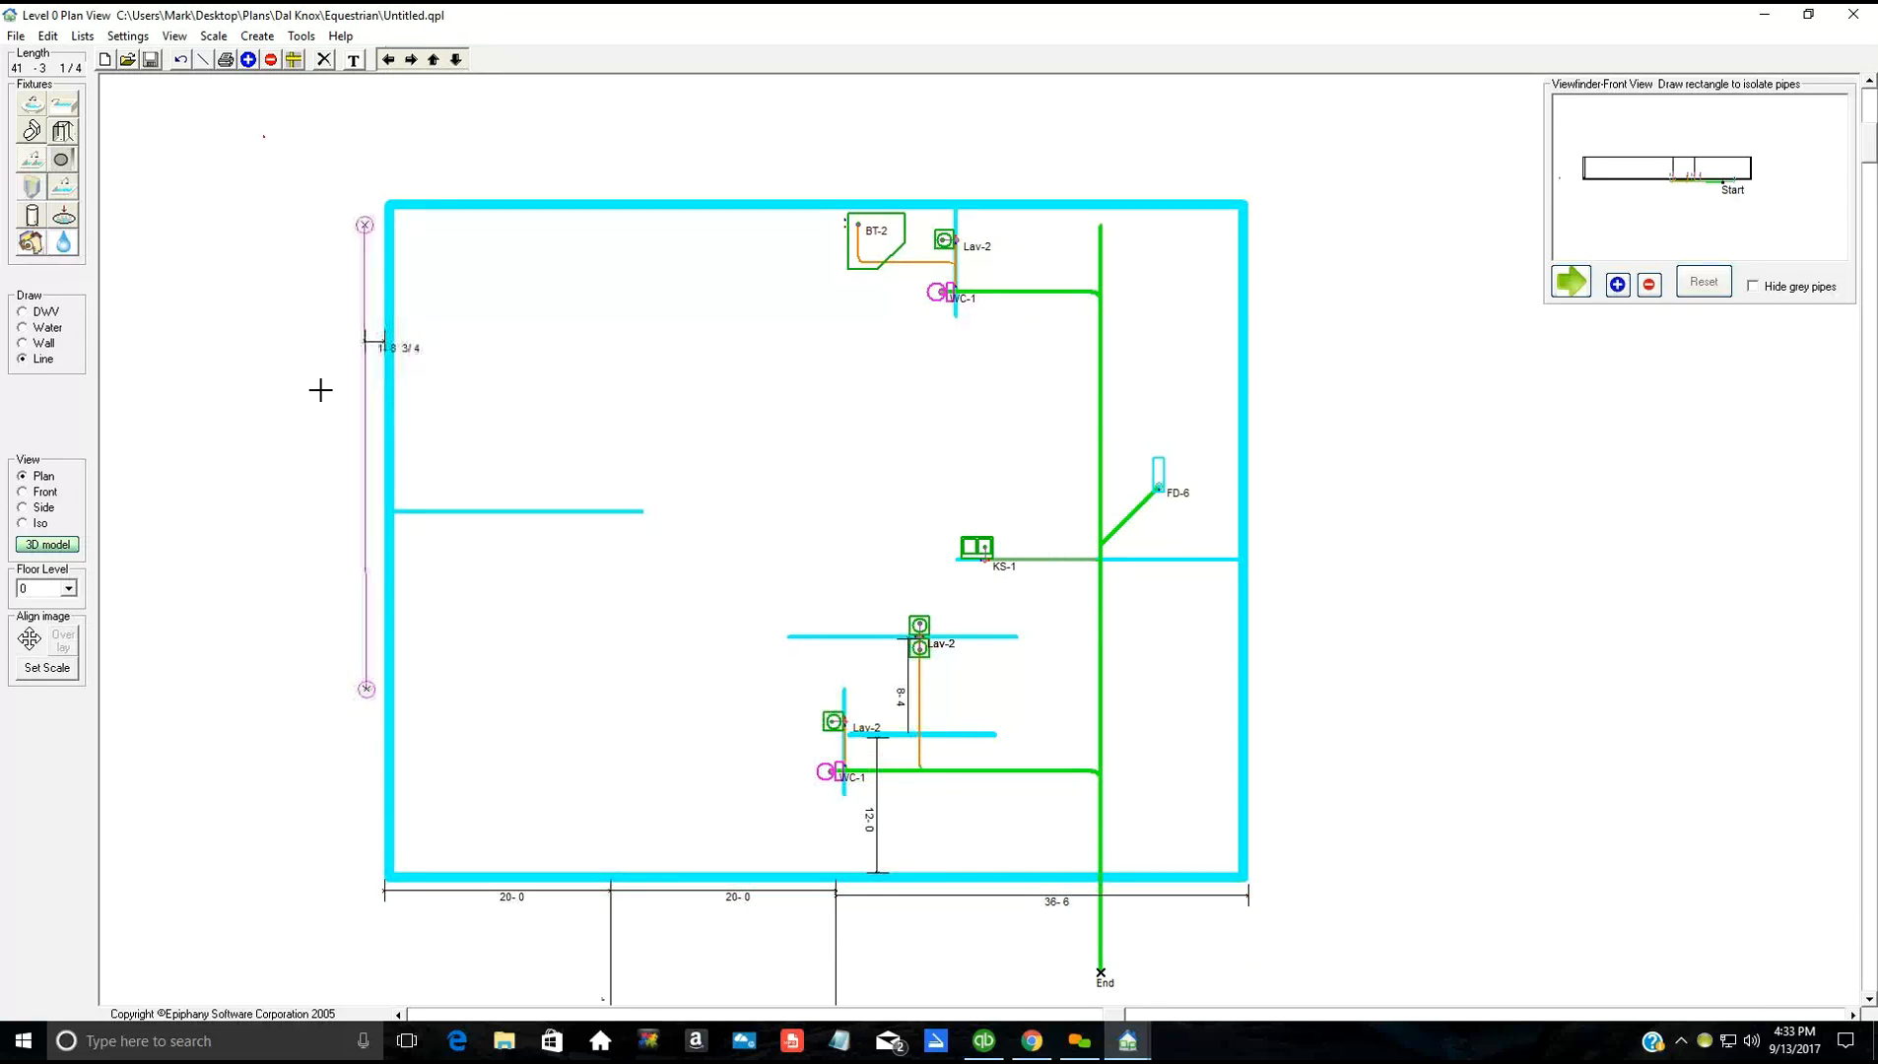
pyautogui.press('Right')
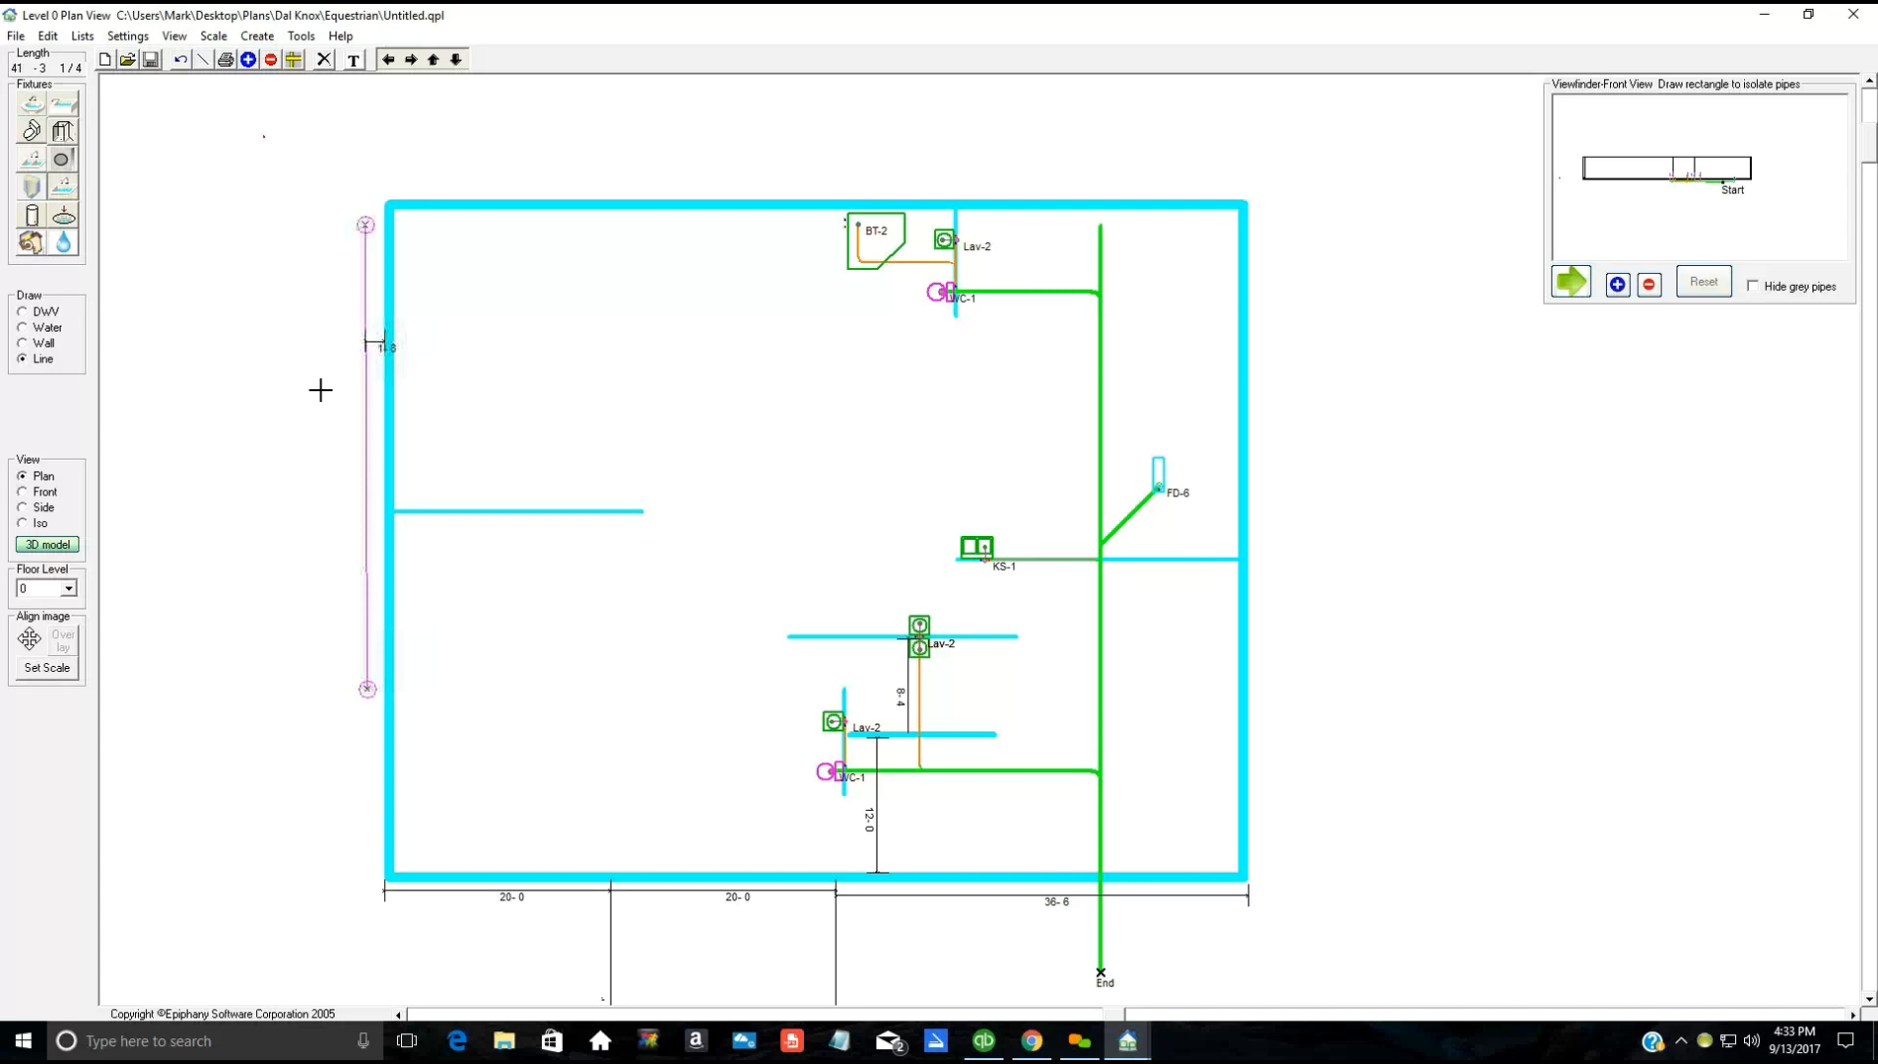
pyautogui.press('Right')
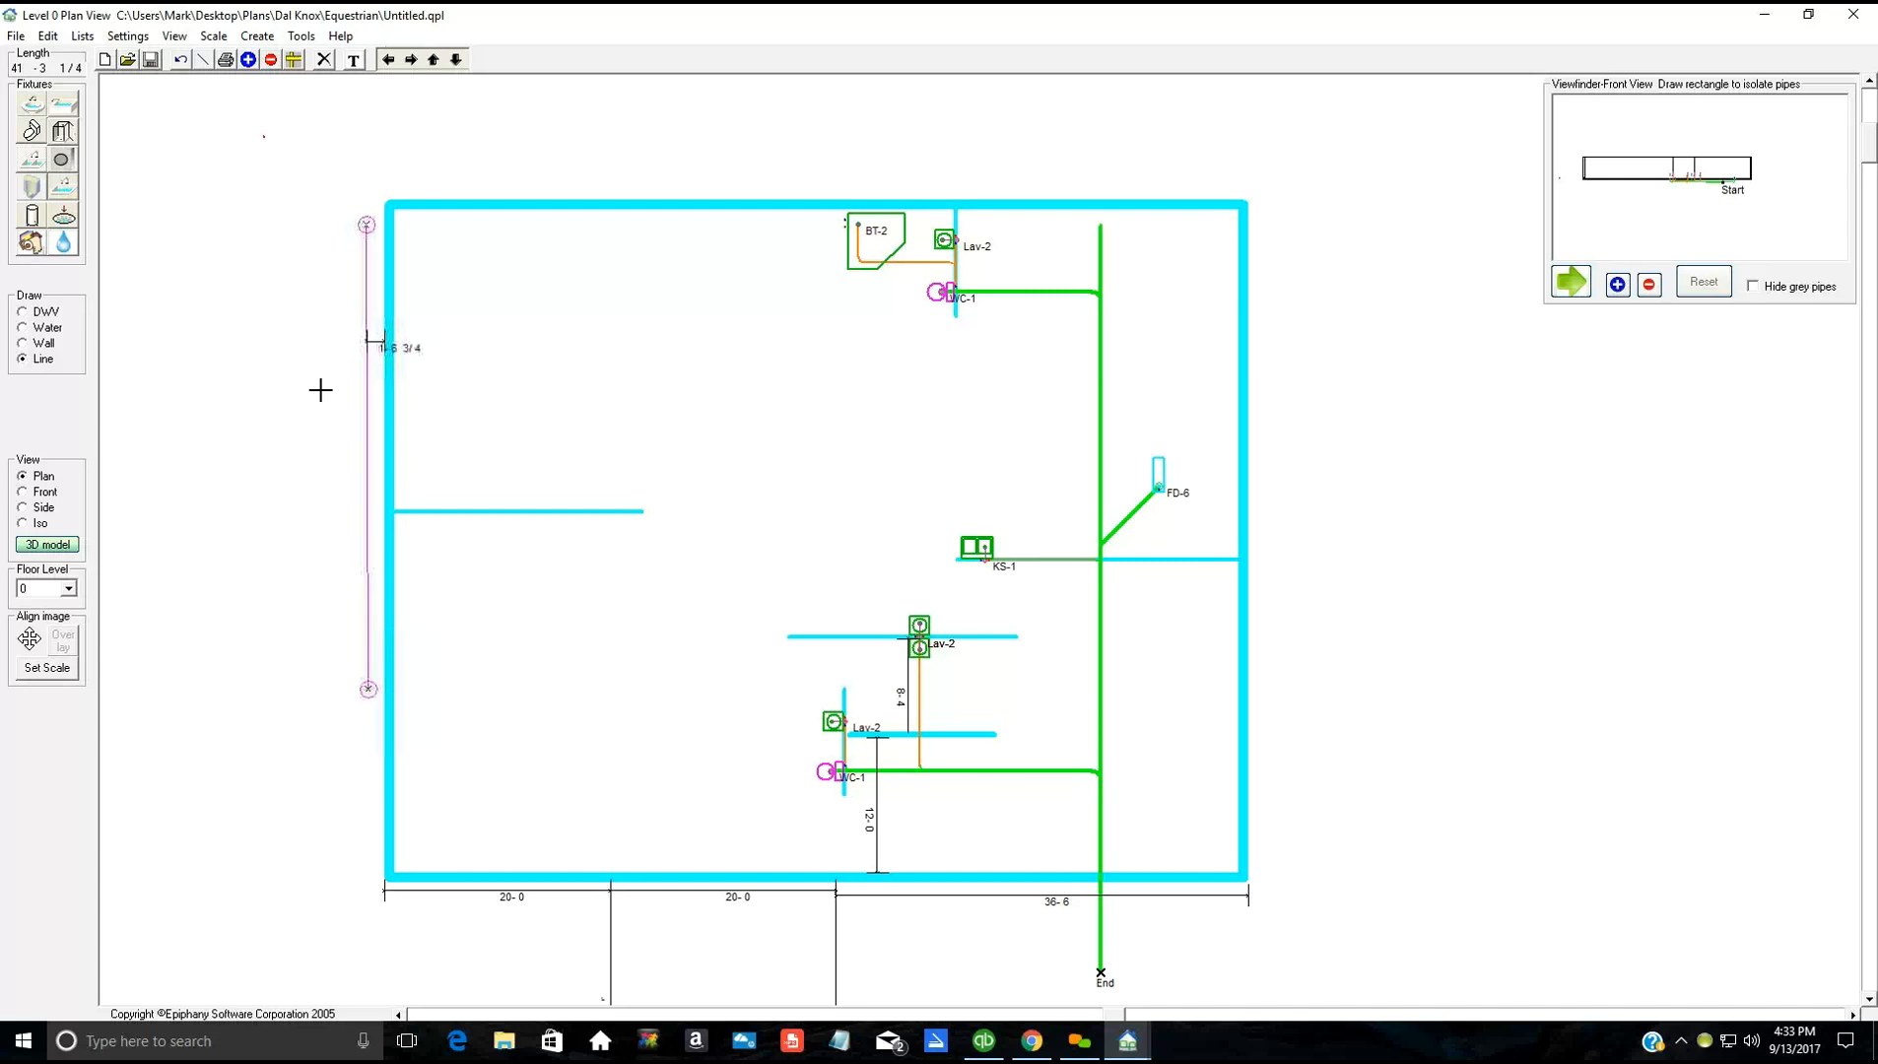
pyautogui.press('Right')
pyautogui.press('Right')
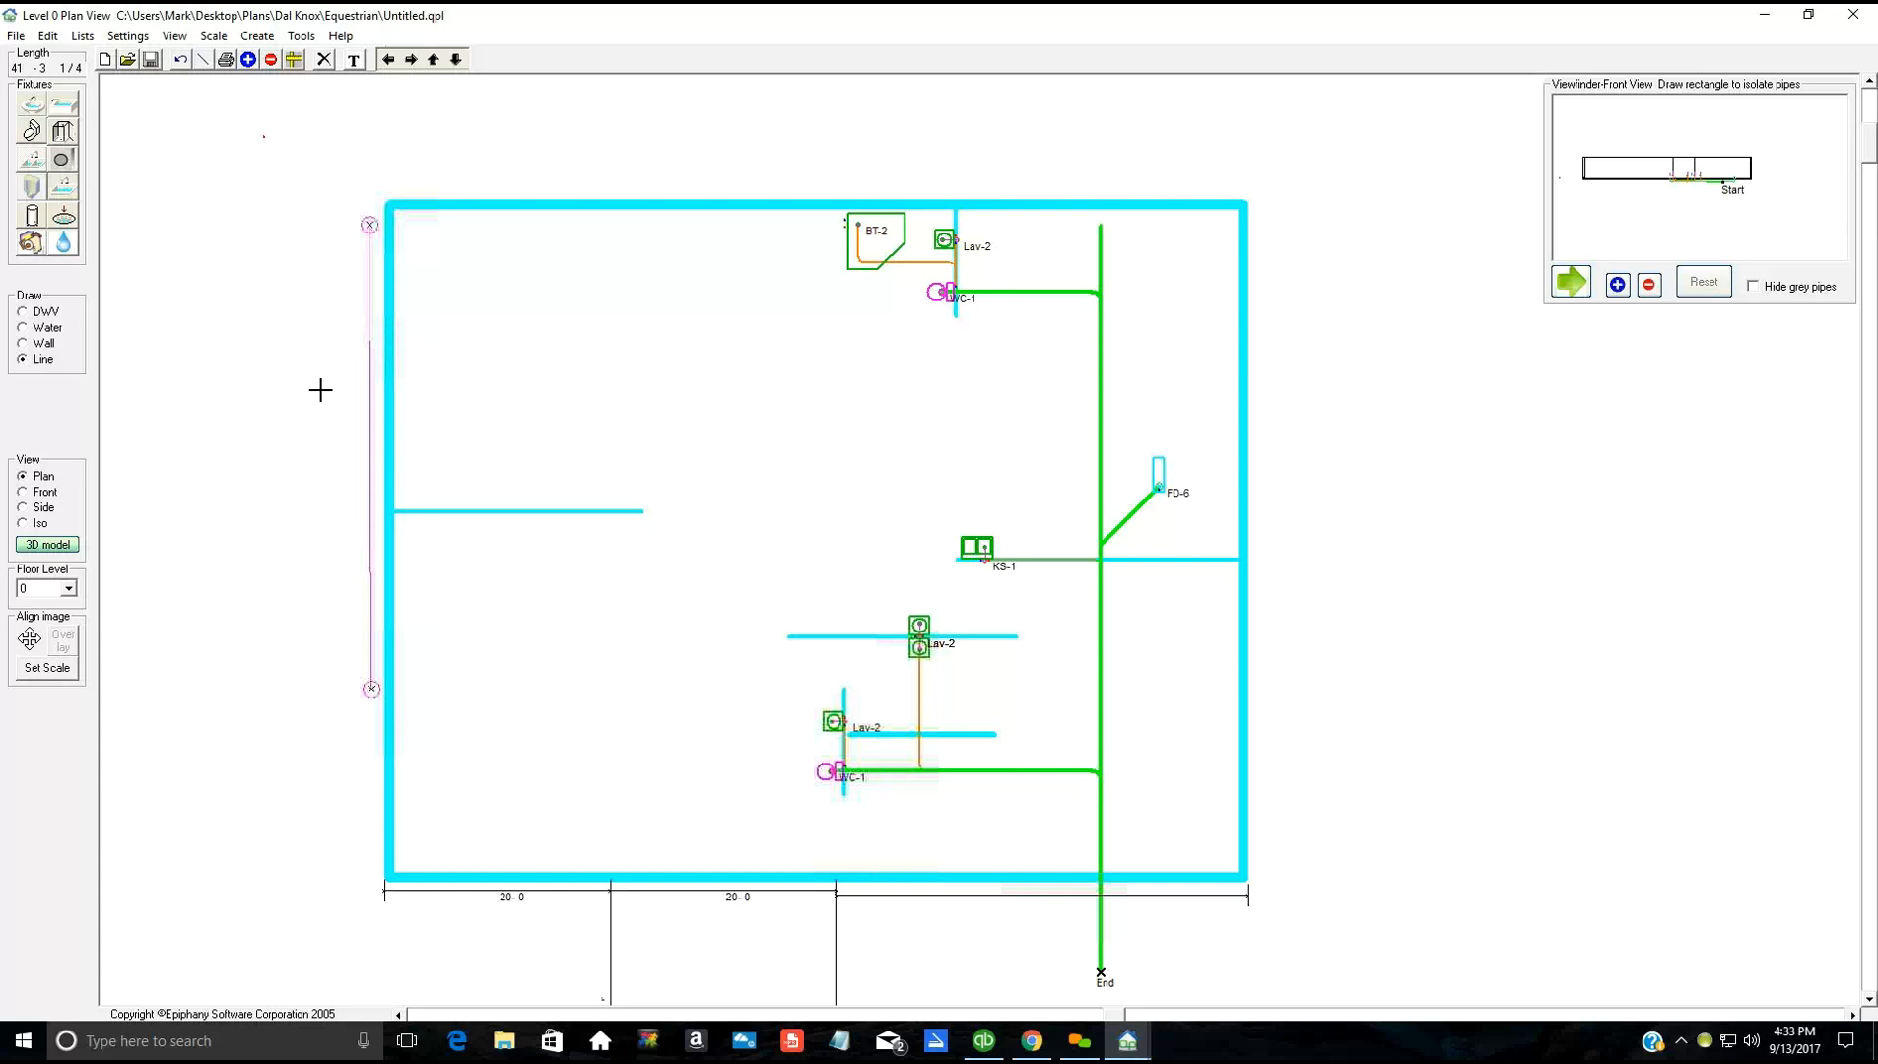
pyautogui.press('Right')
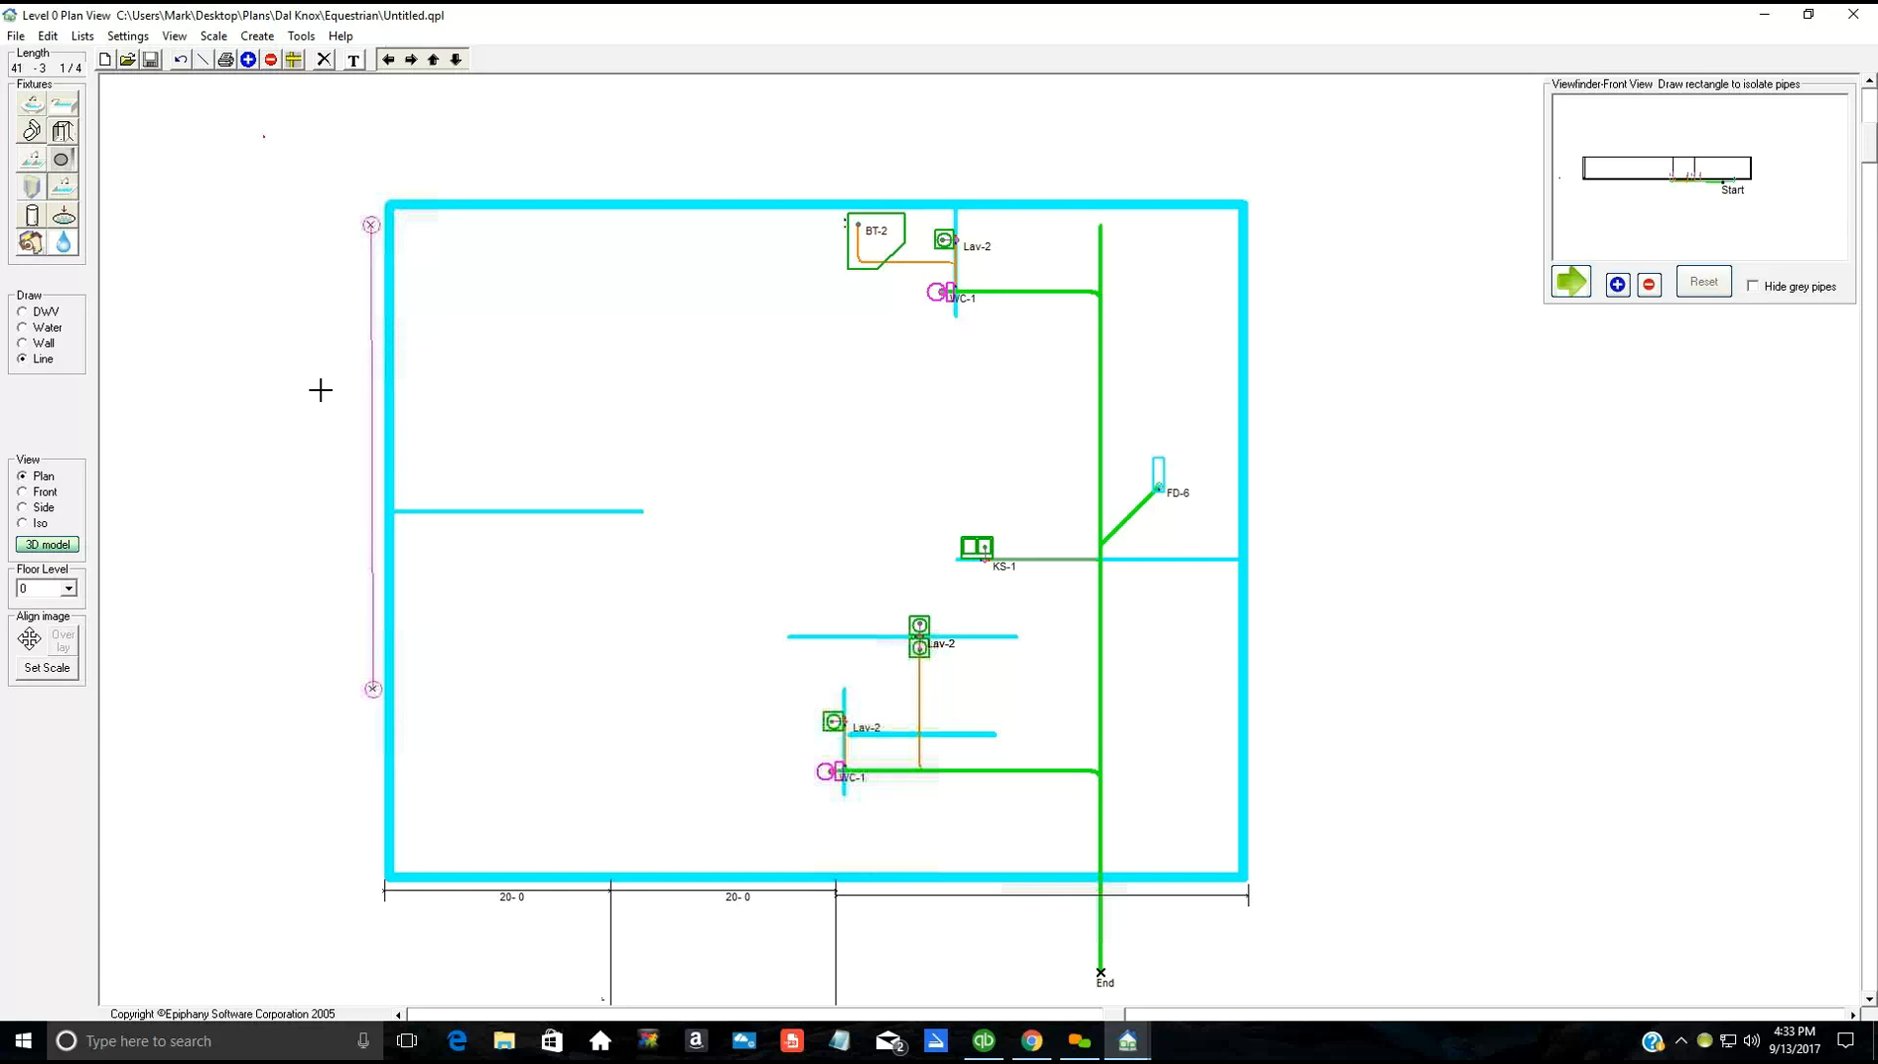
pyautogui.press('Right')
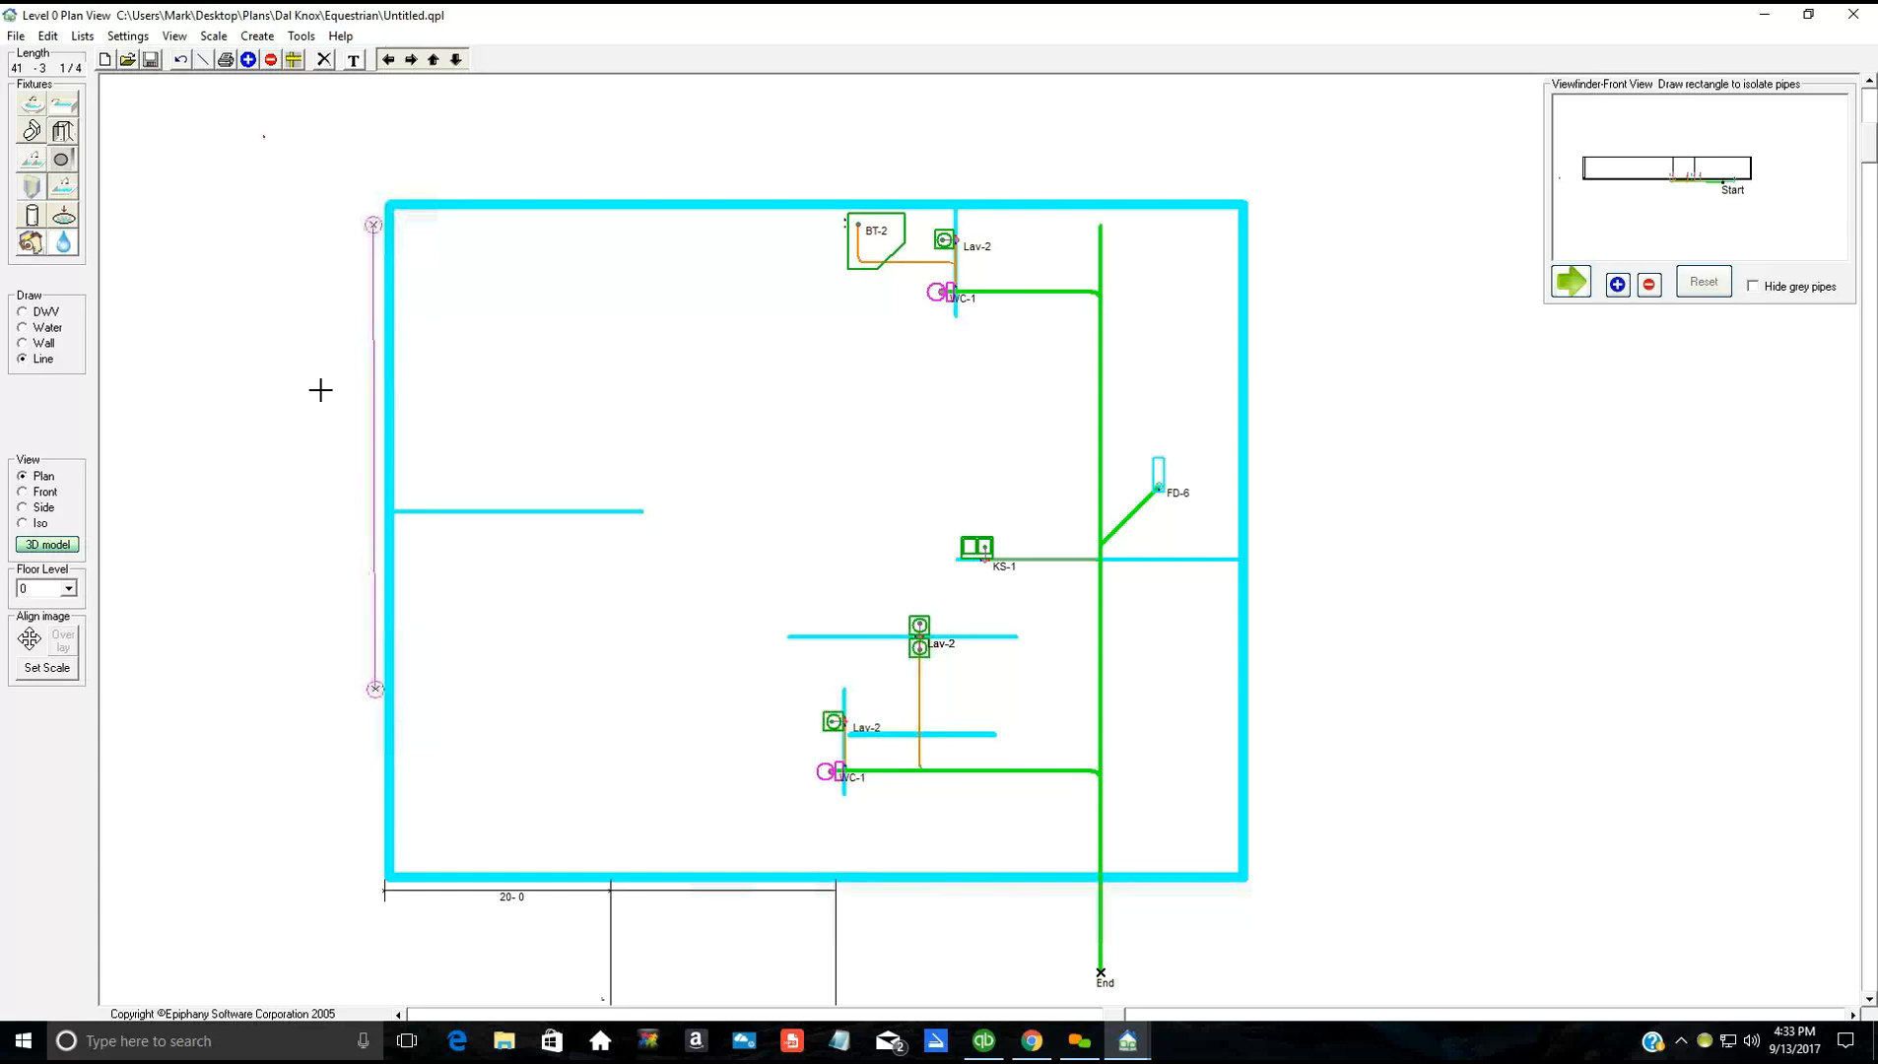
pyautogui.press('Right')
pyautogui.press('Right')
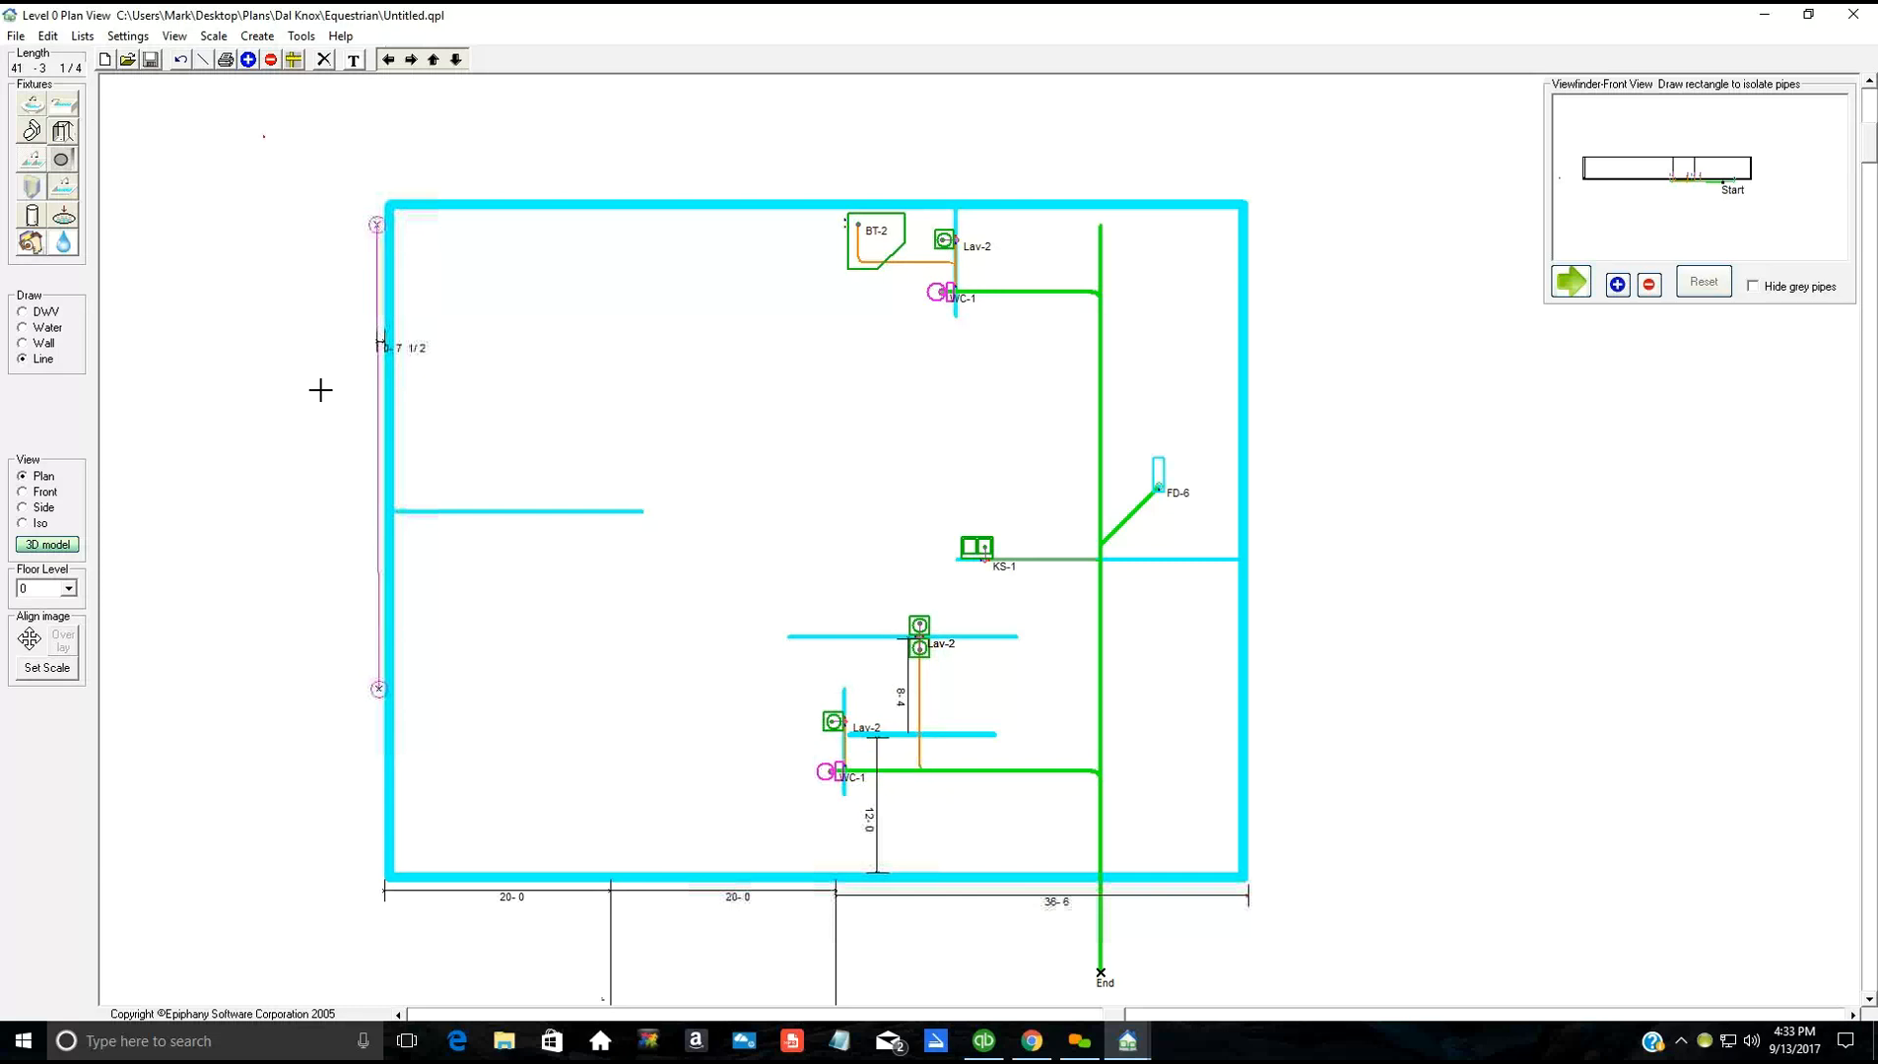
pyautogui.press('Right')
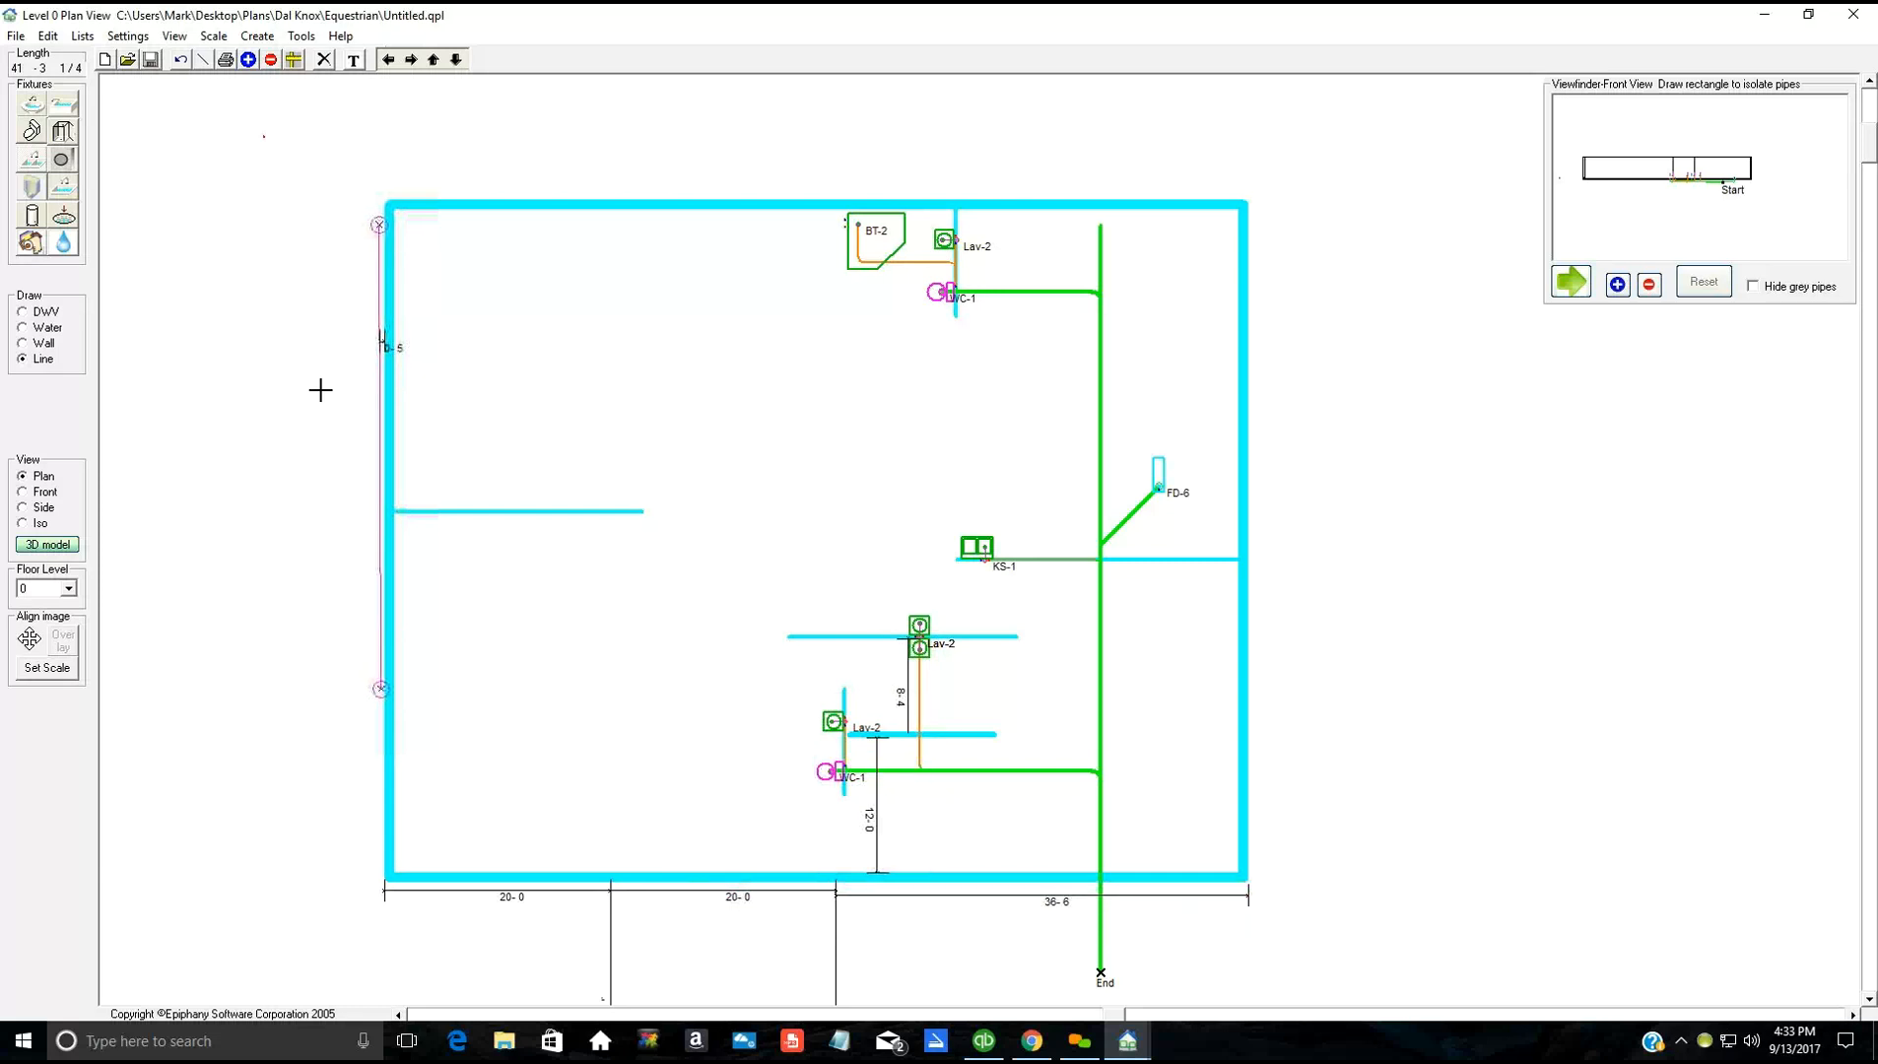
pyautogui.press('Right')
pyautogui.press('Left')
pyautogui.click(320, 390)
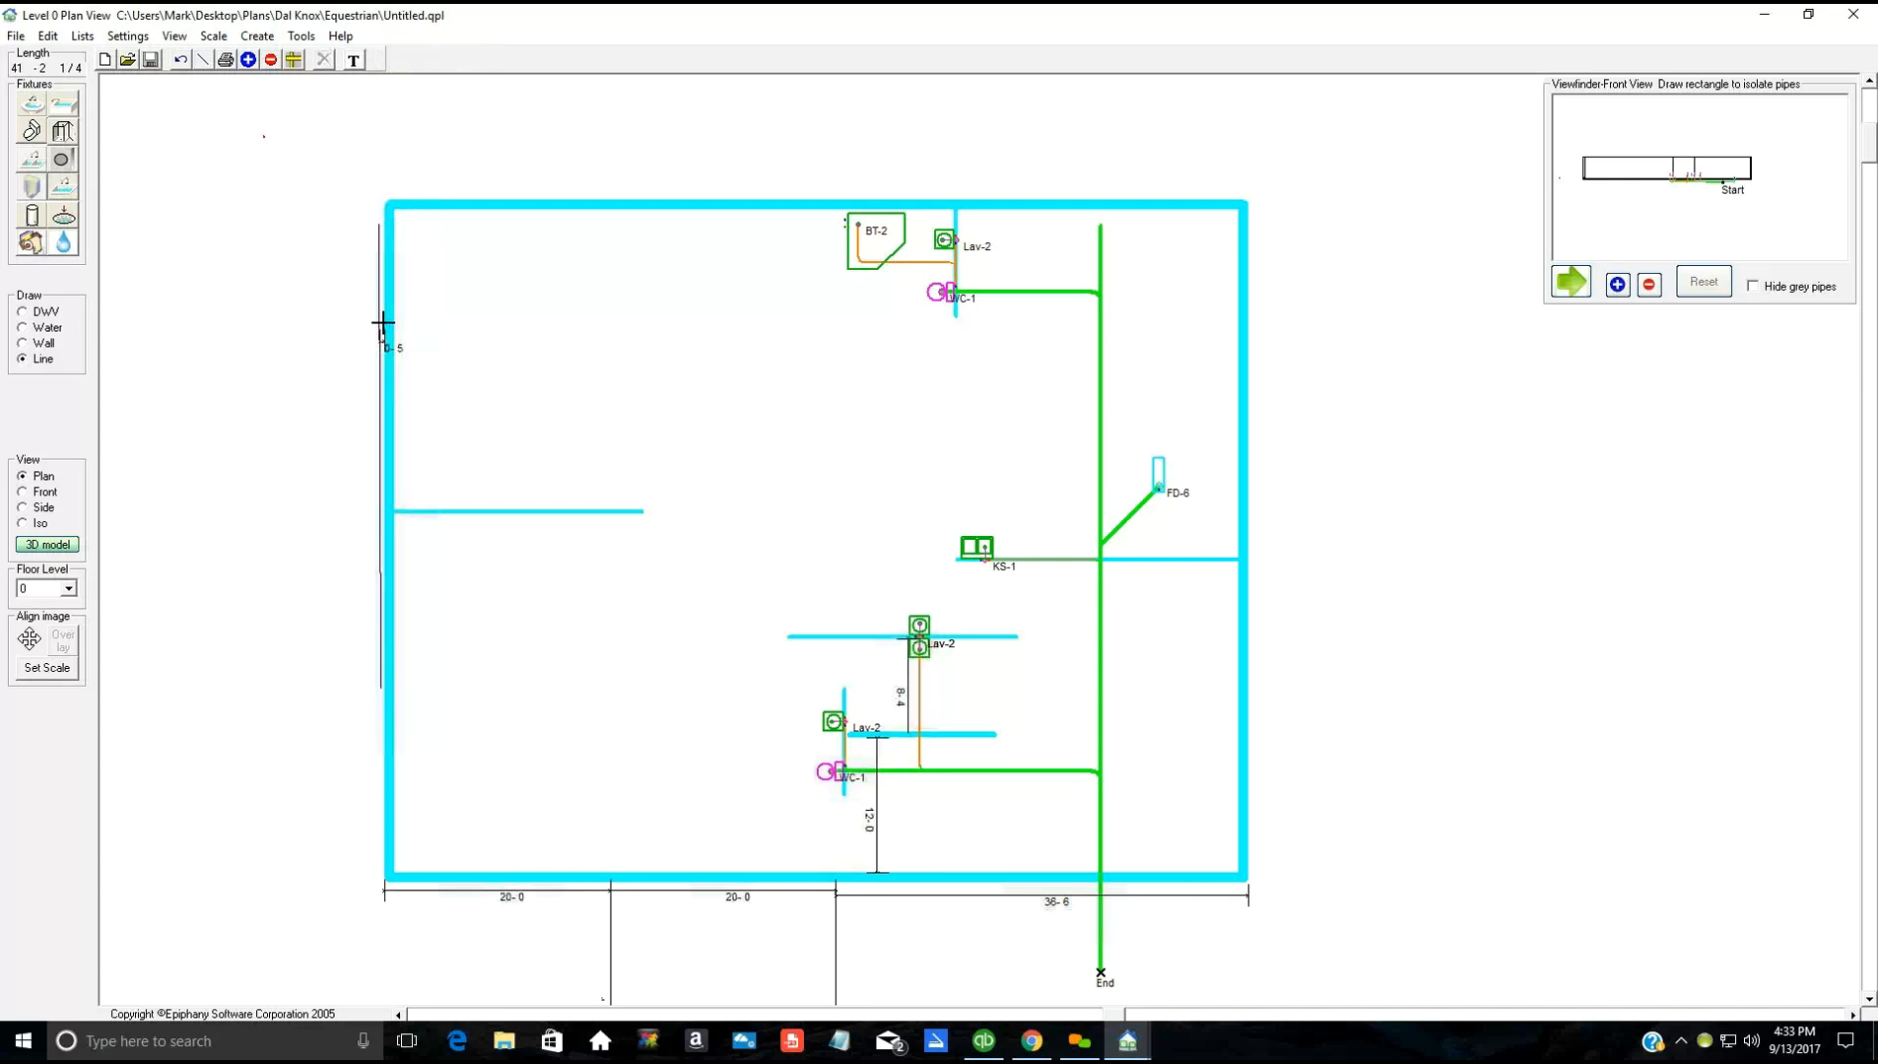
# Step: Extend the upper end of the reference line to the building's upper-left corner, keeping the line drawing mode
pyautogui.click(380, 219)
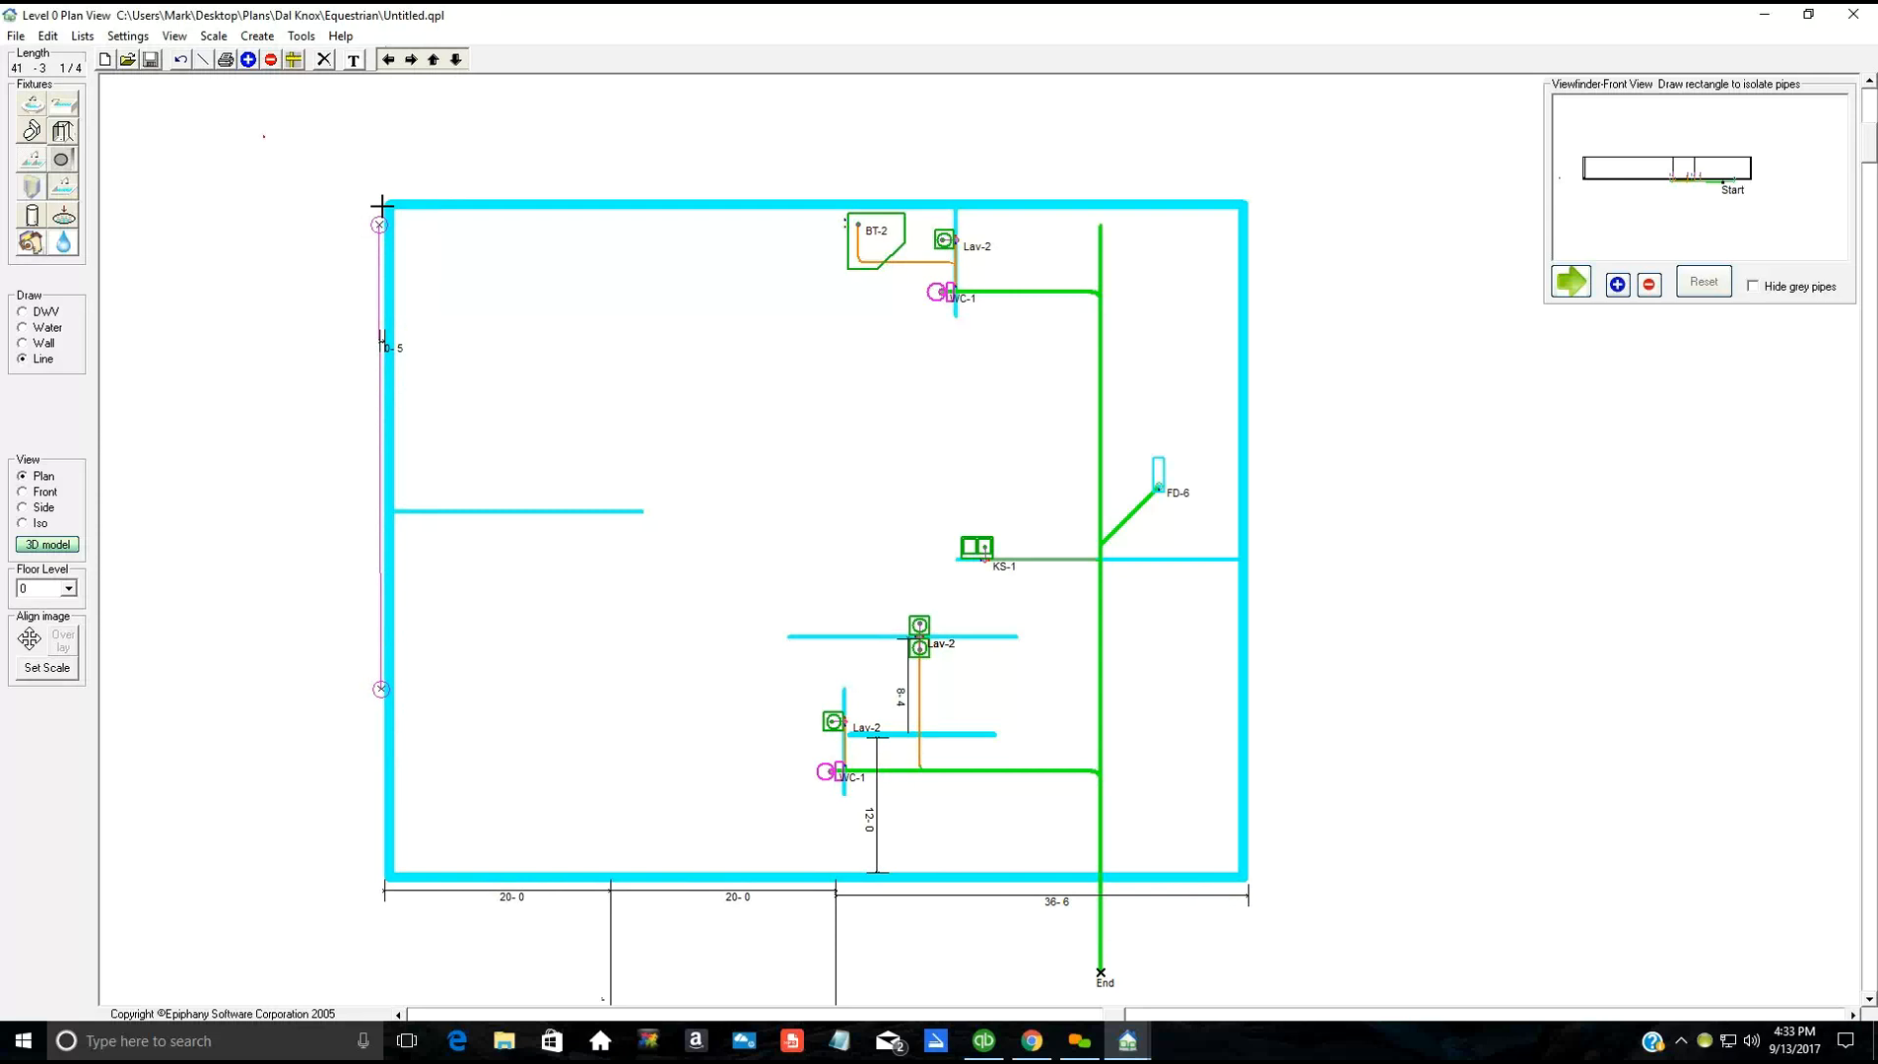
pyautogui.click(373, 192)
pyautogui.click(372, 201)
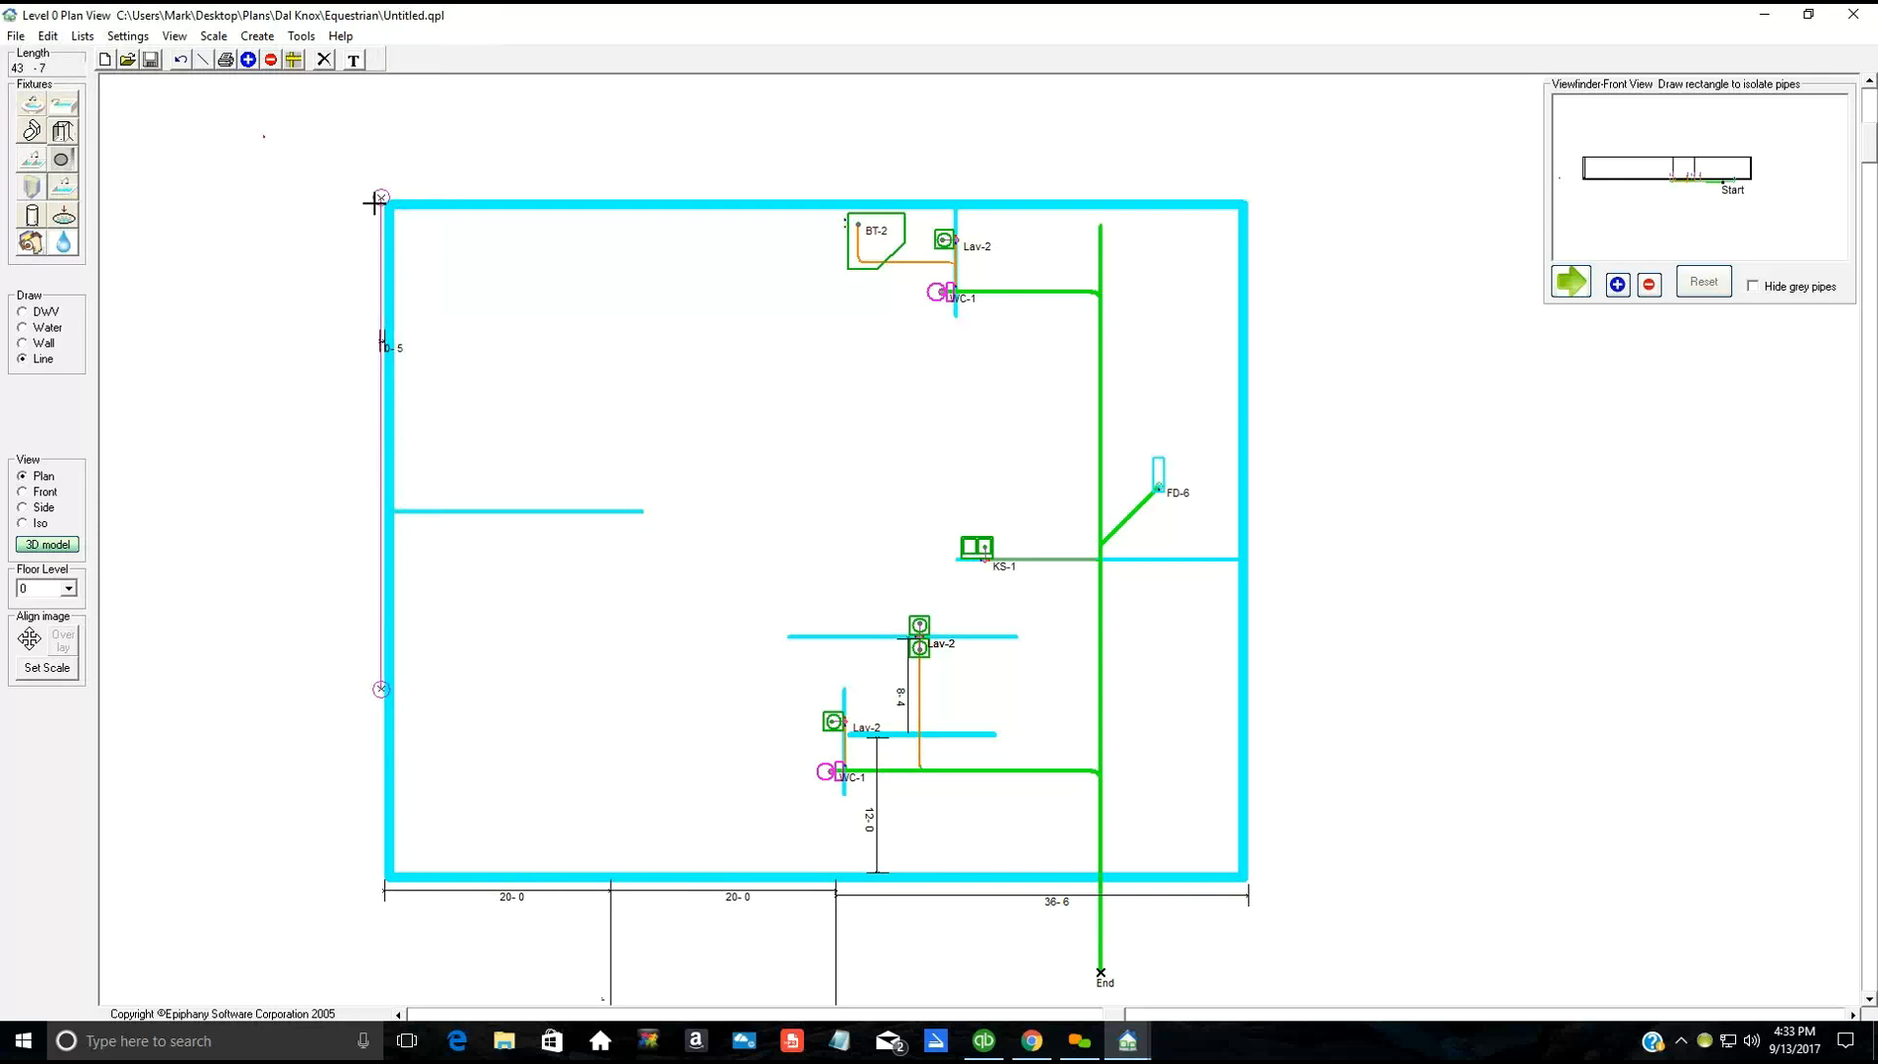
pyautogui.click(376, 211)
pyautogui.click(233, 313)
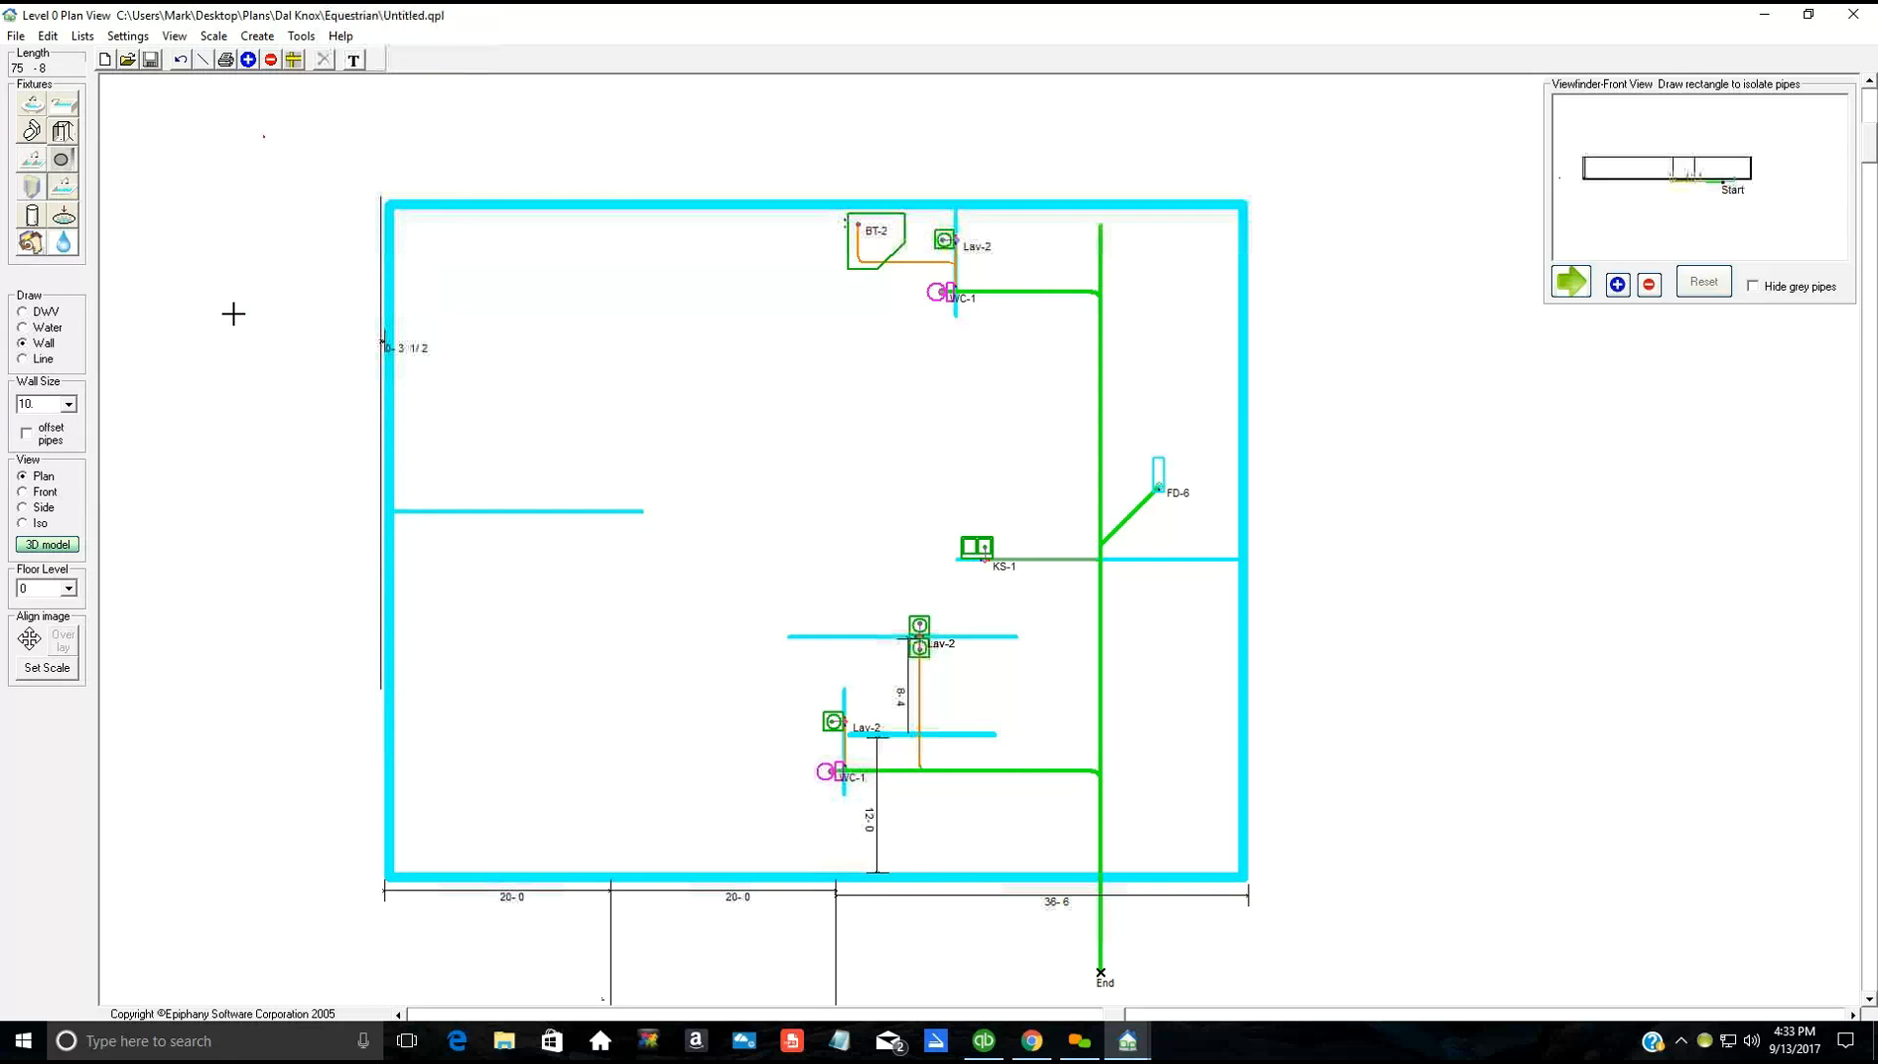
pyautogui.click(40, 360)
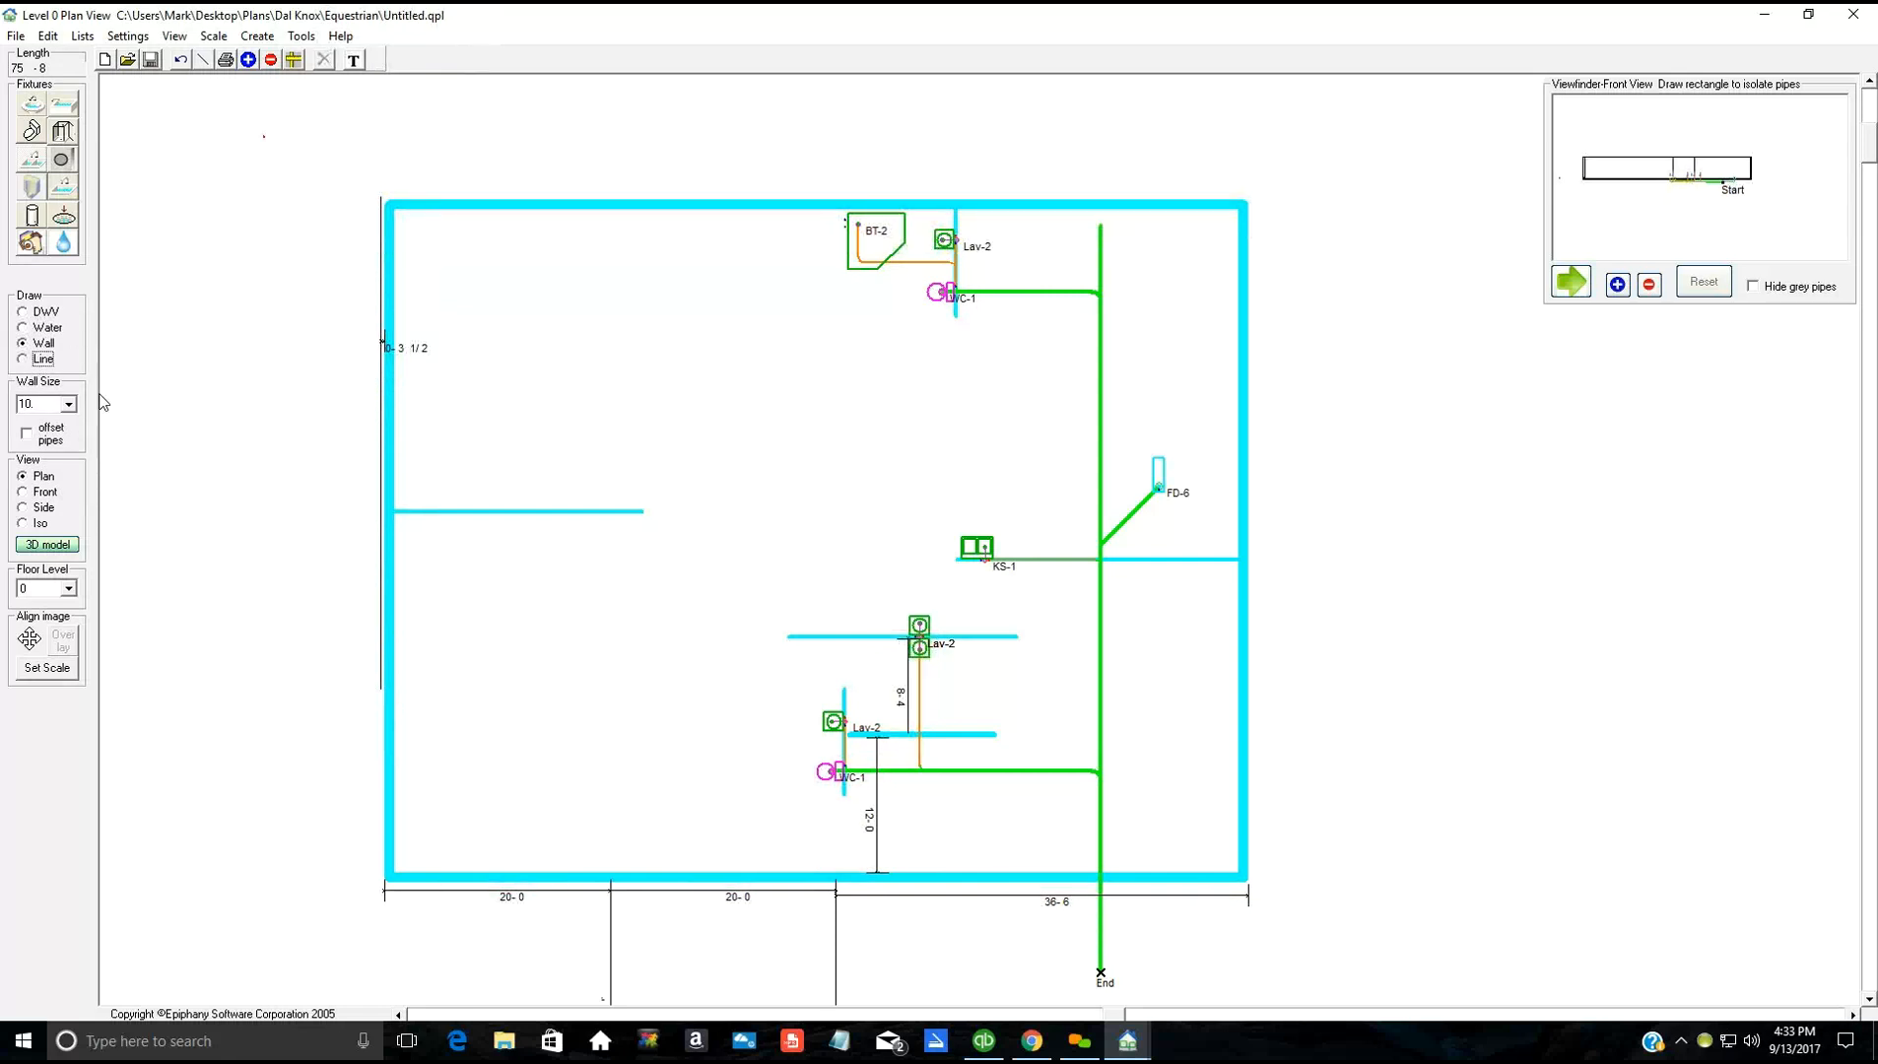
# Step: Delete the reference line outside the left exterior wall along with its gap dimension
pyautogui.click(381, 428)
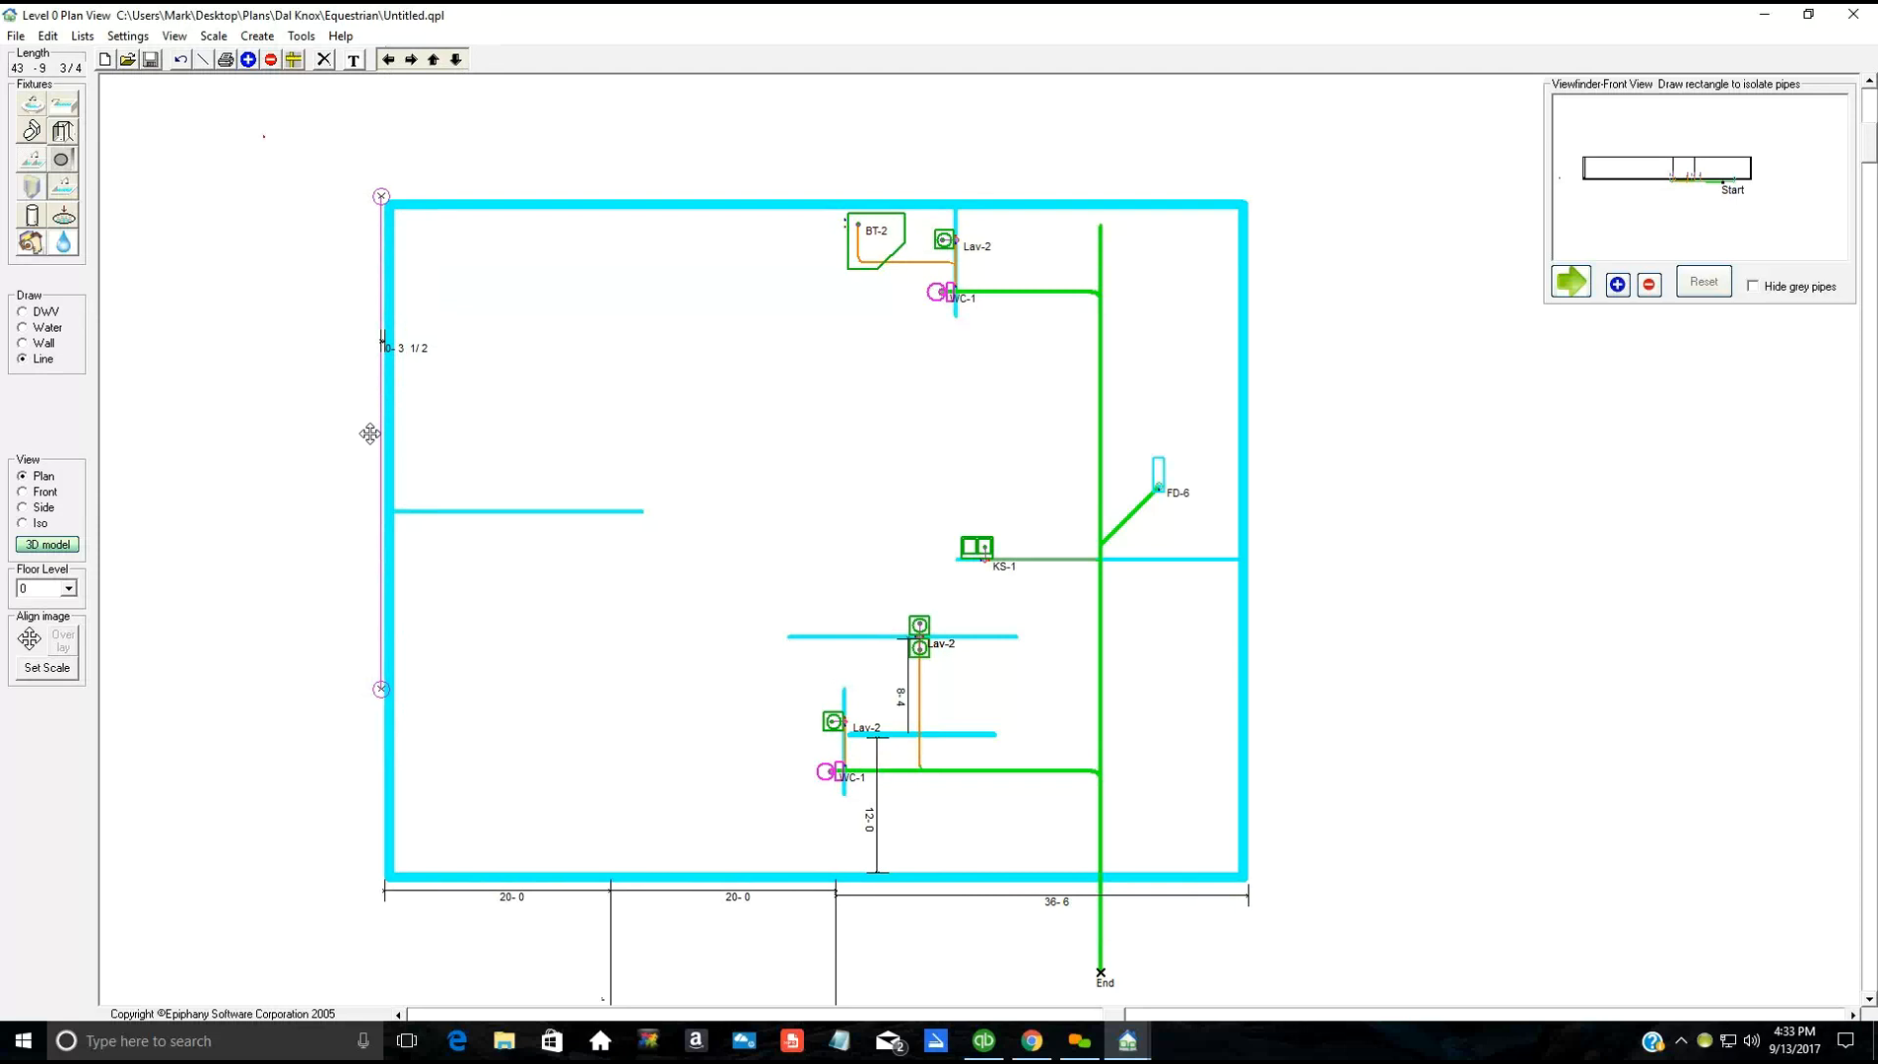
pyautogui.click(320, 65)
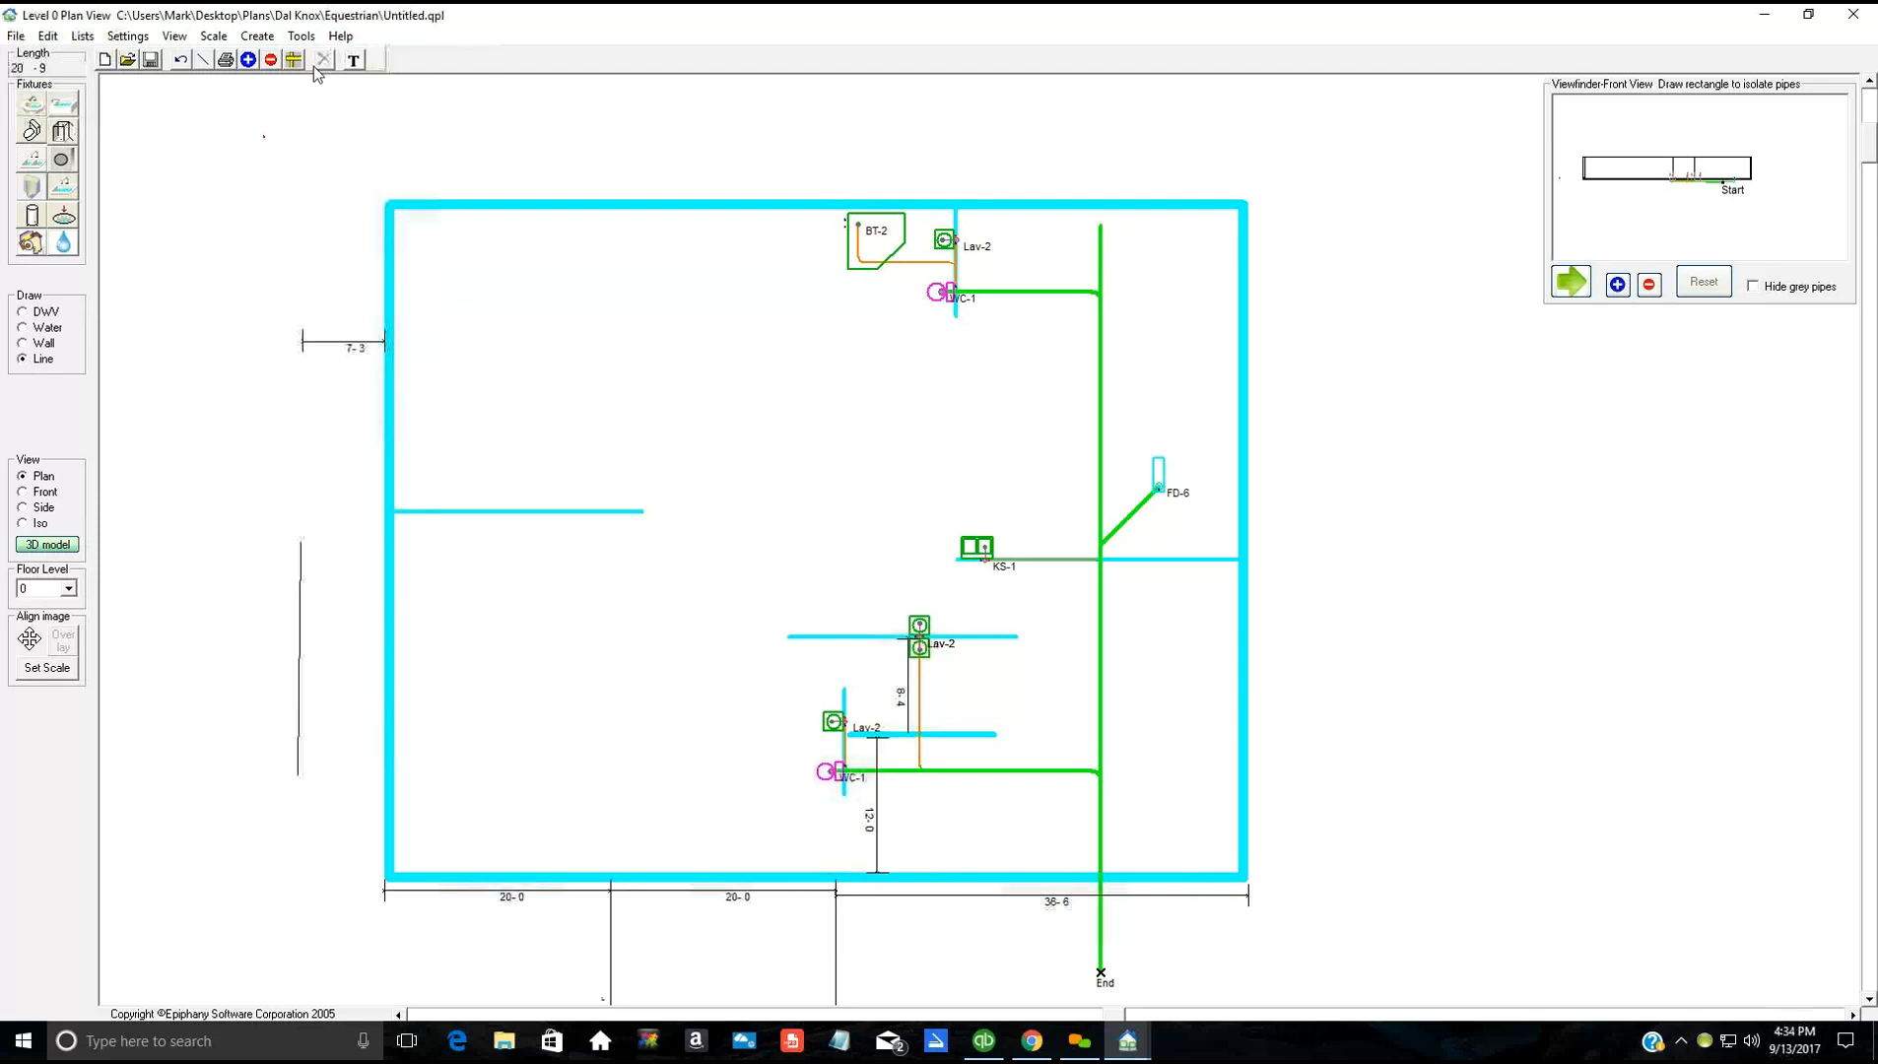
pyautogui.click(299, 665)
pyautogui.click(299, 603)
pyautogui.click(324, 63)
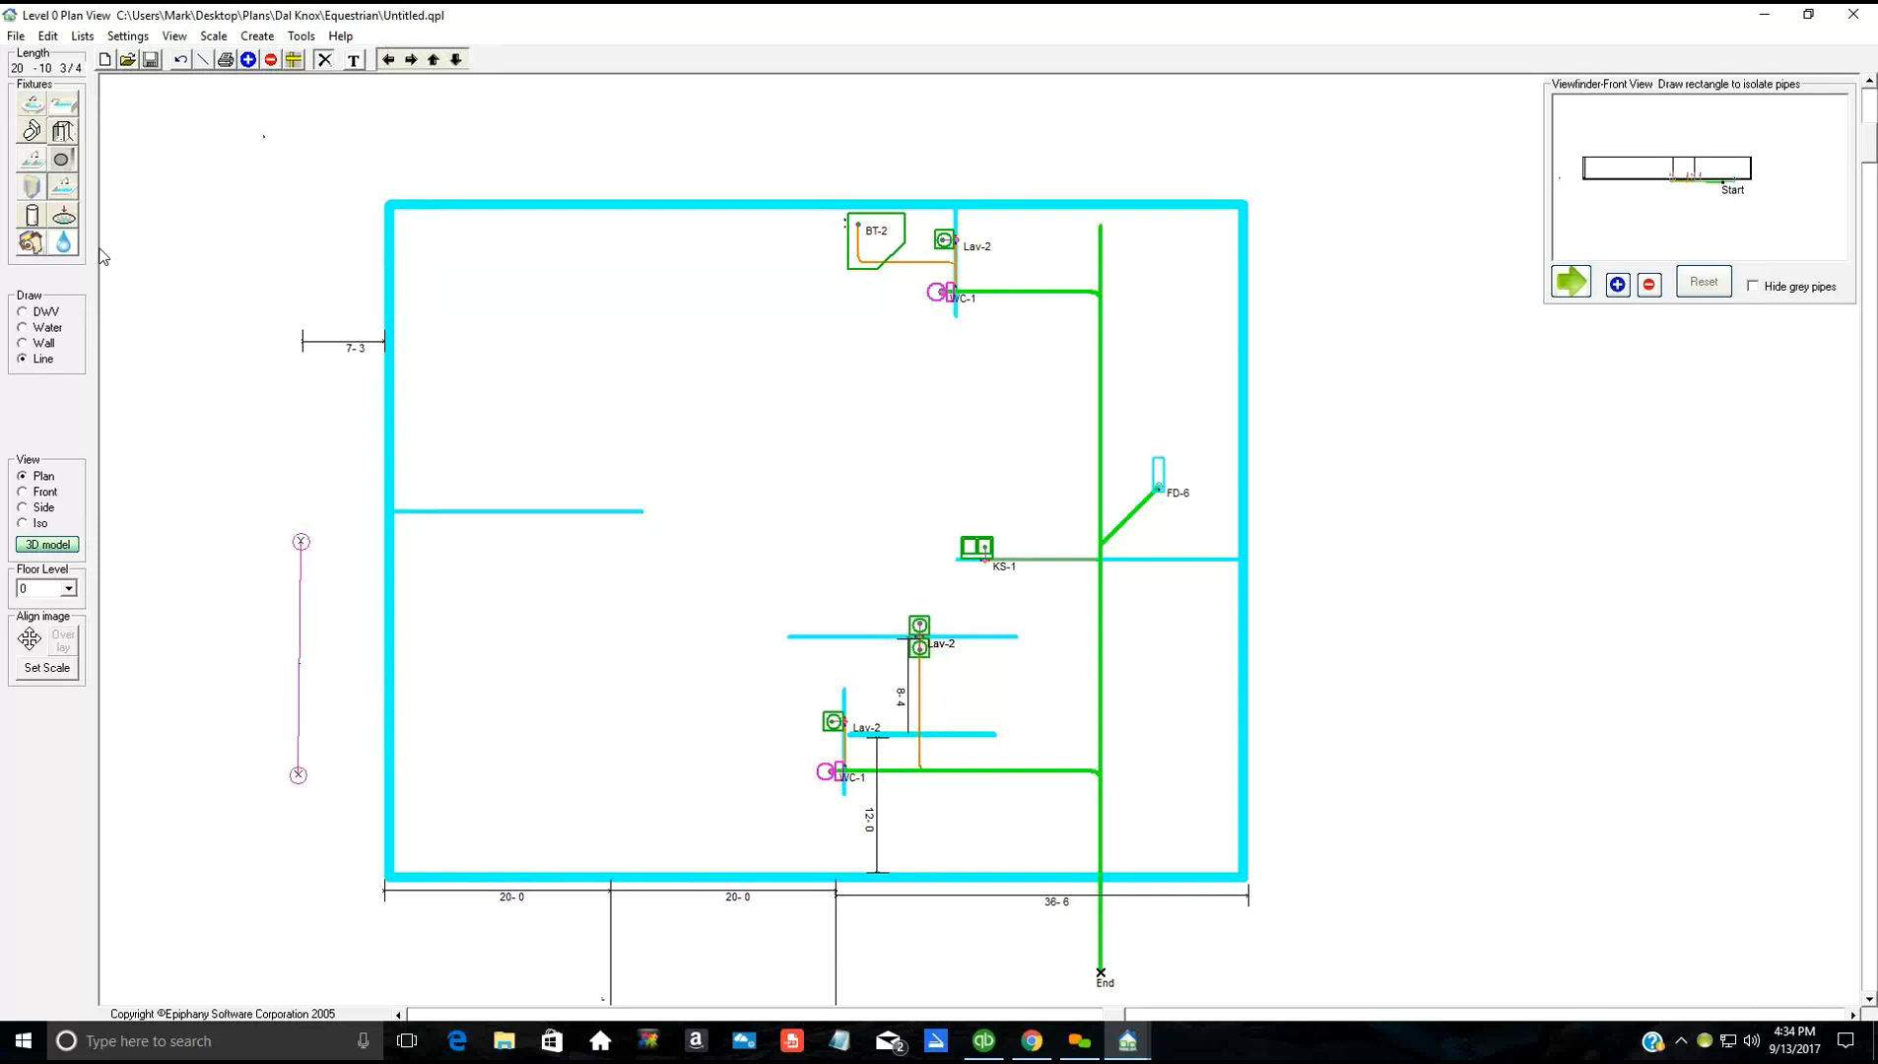
pyautogui.click(342, 346)
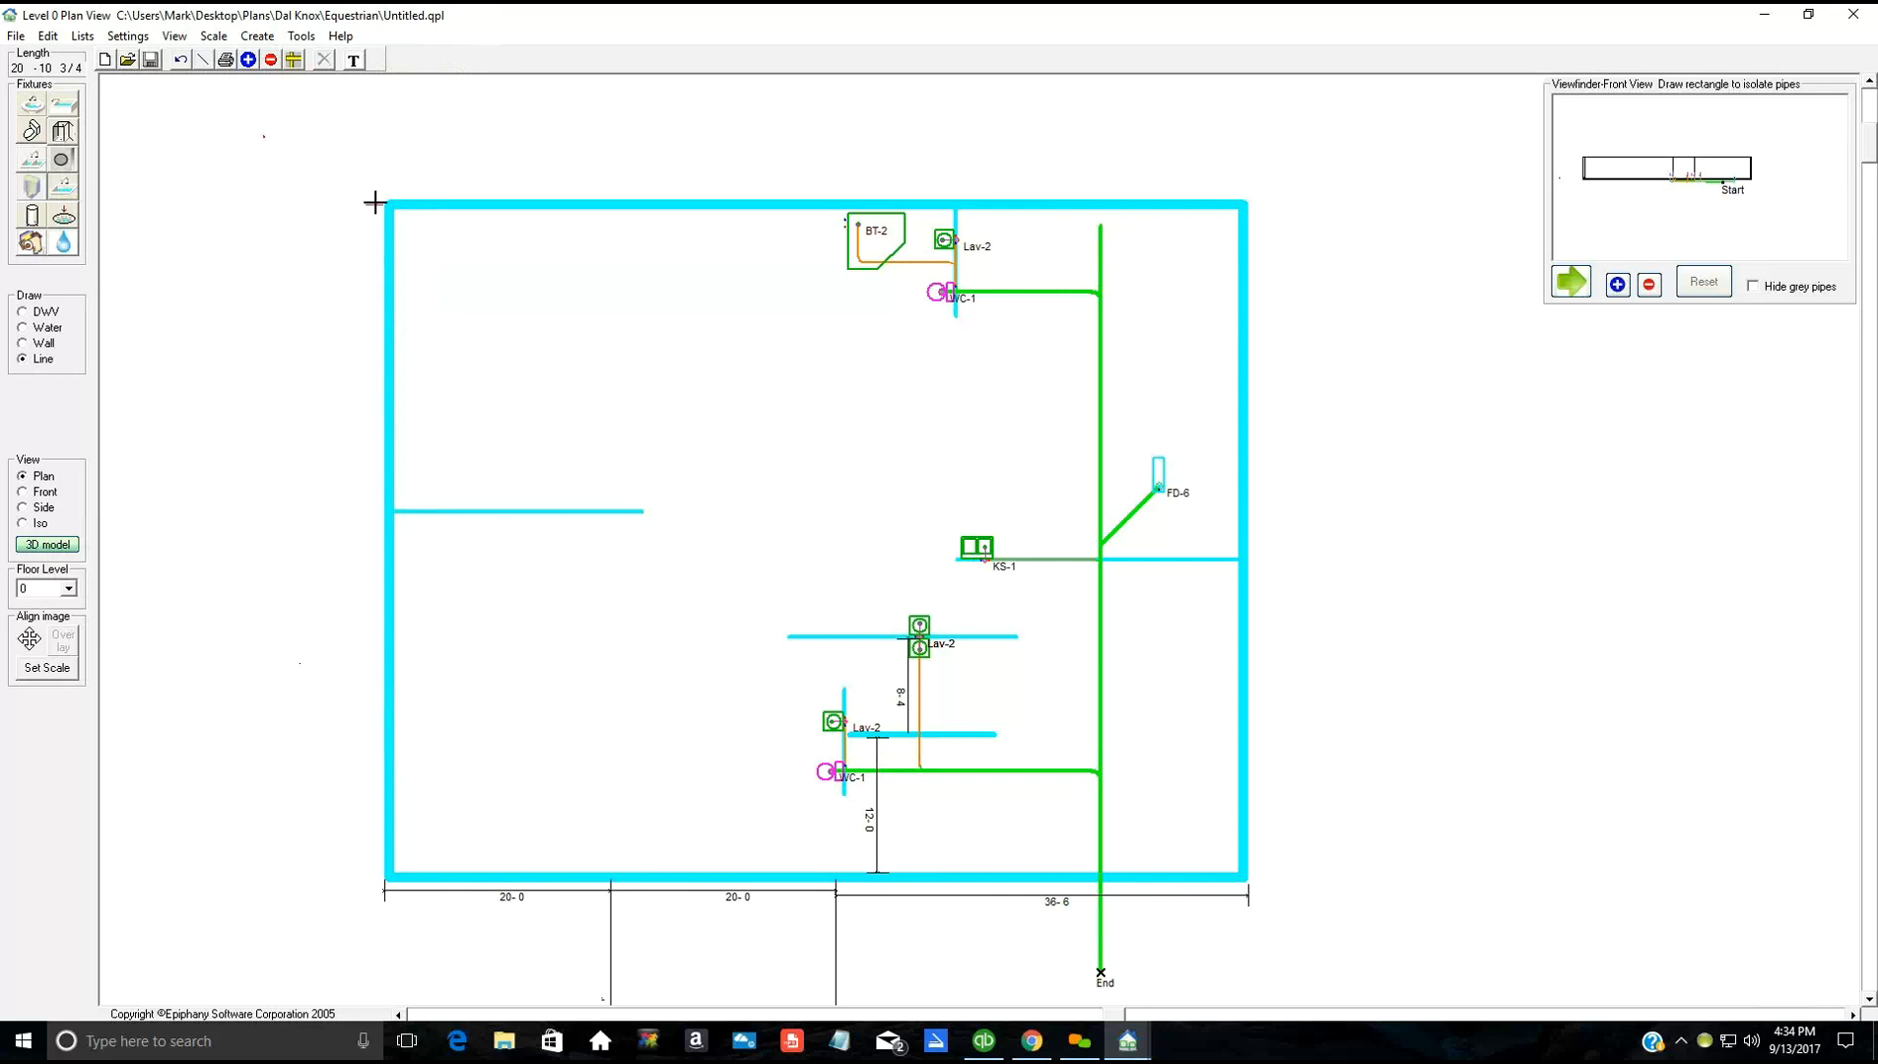
# Step: Draw a reference line about 61 ft long along the building's left exterior wall and snap it to the wall
pyautogui.moveTo(374, 203); pyautogui.dragTo(385, 876)
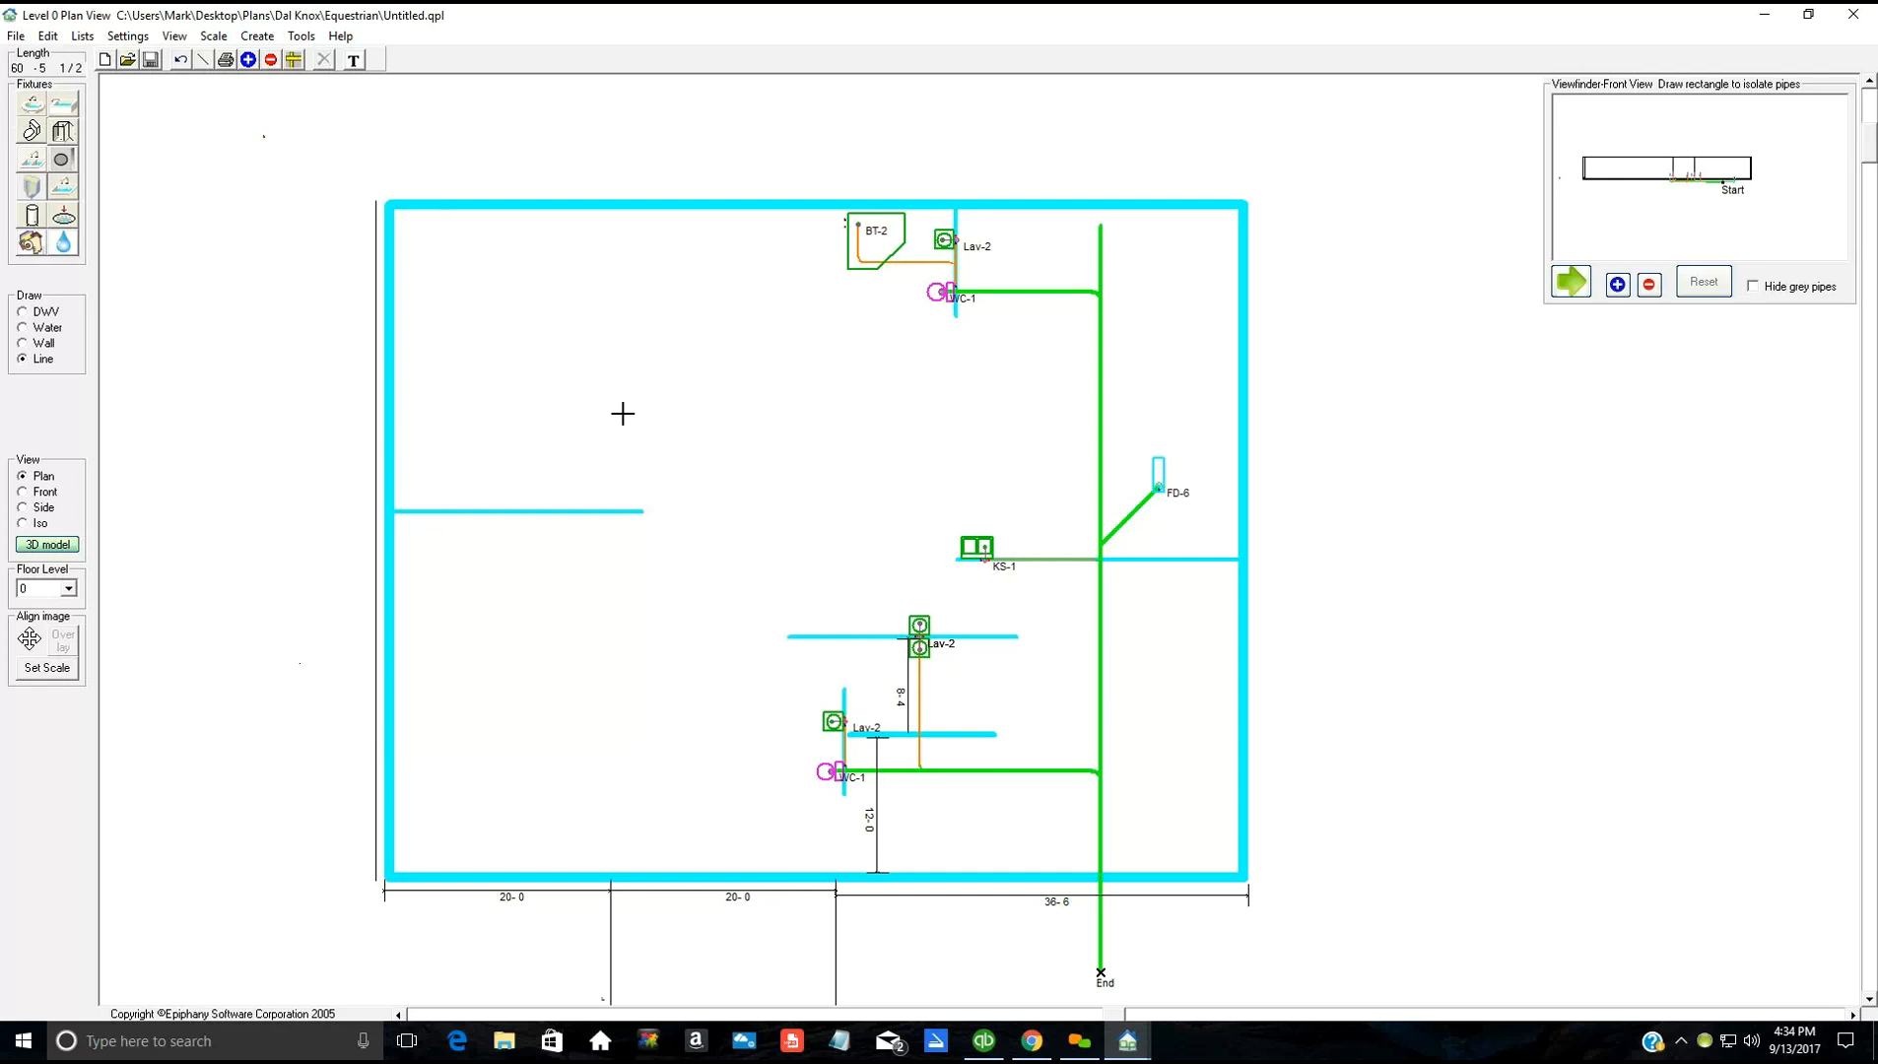
pyautogui.click(374, 291)
pyautogui.click(378, 201)
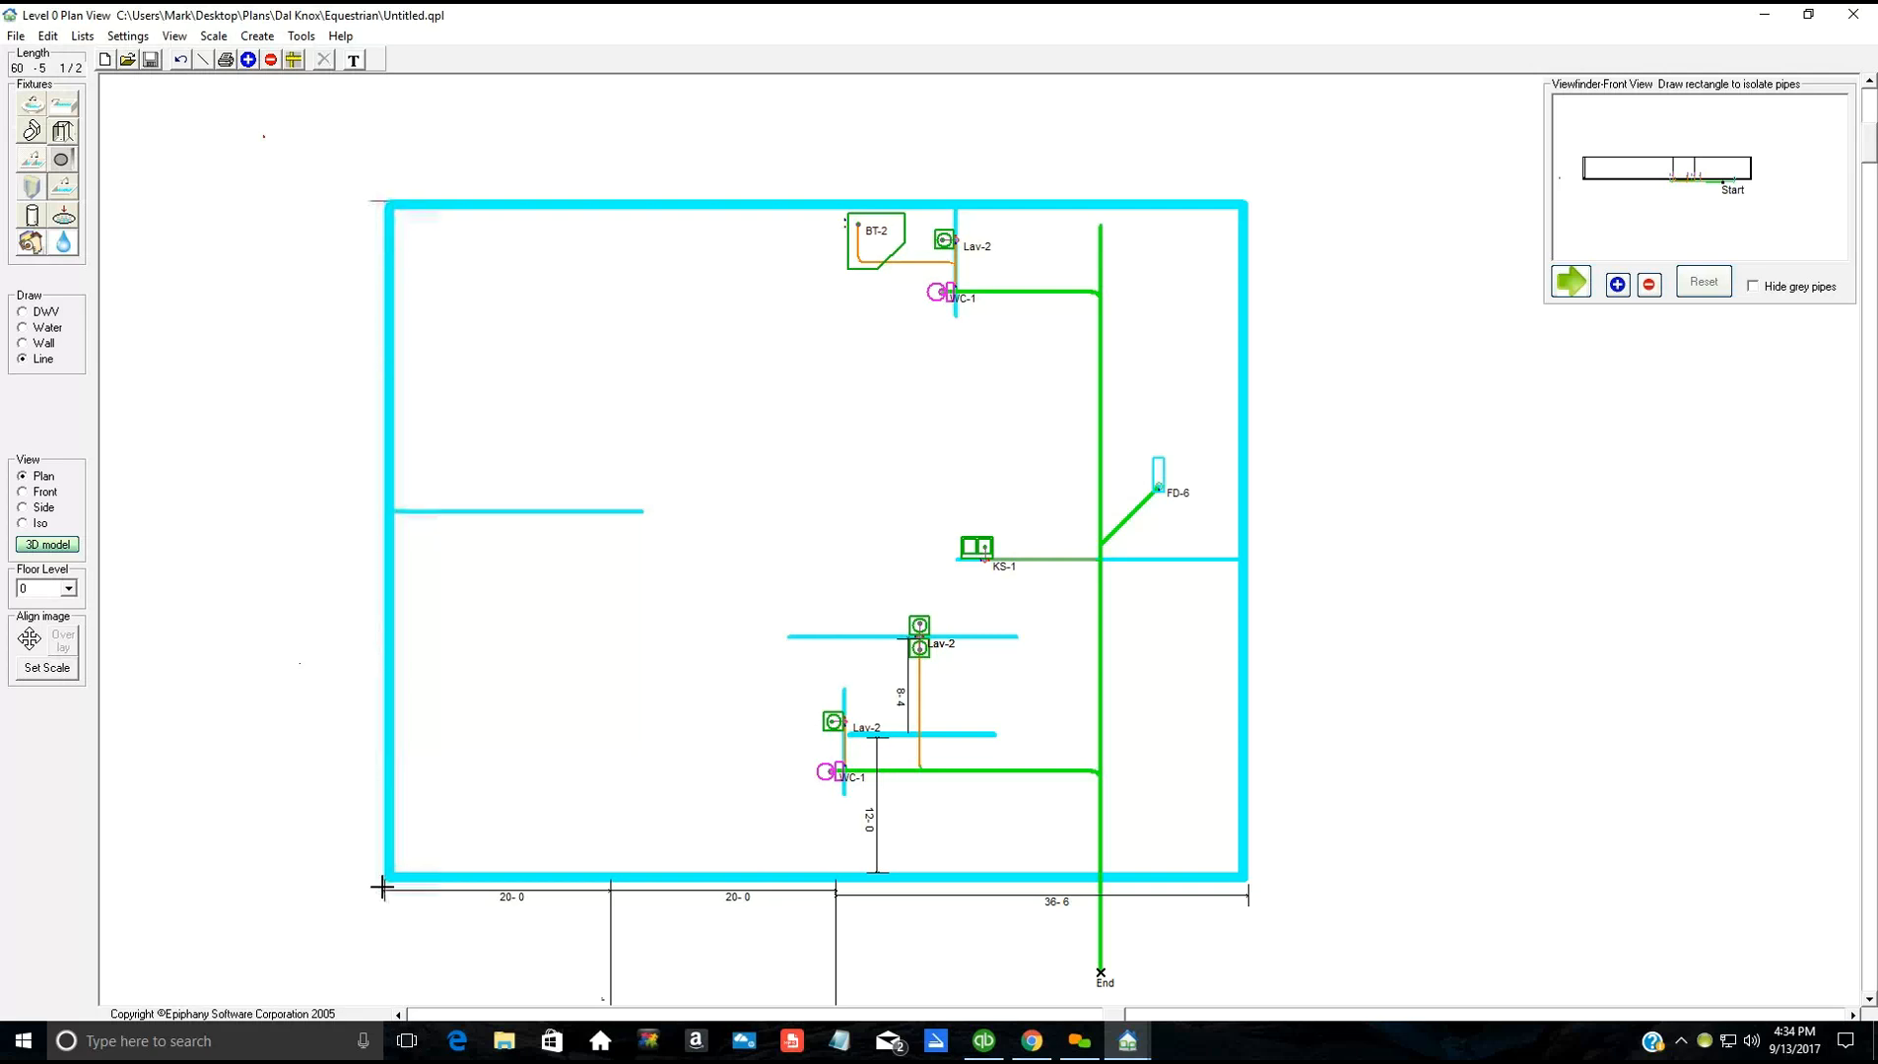
pyautogui.click(382, 891)
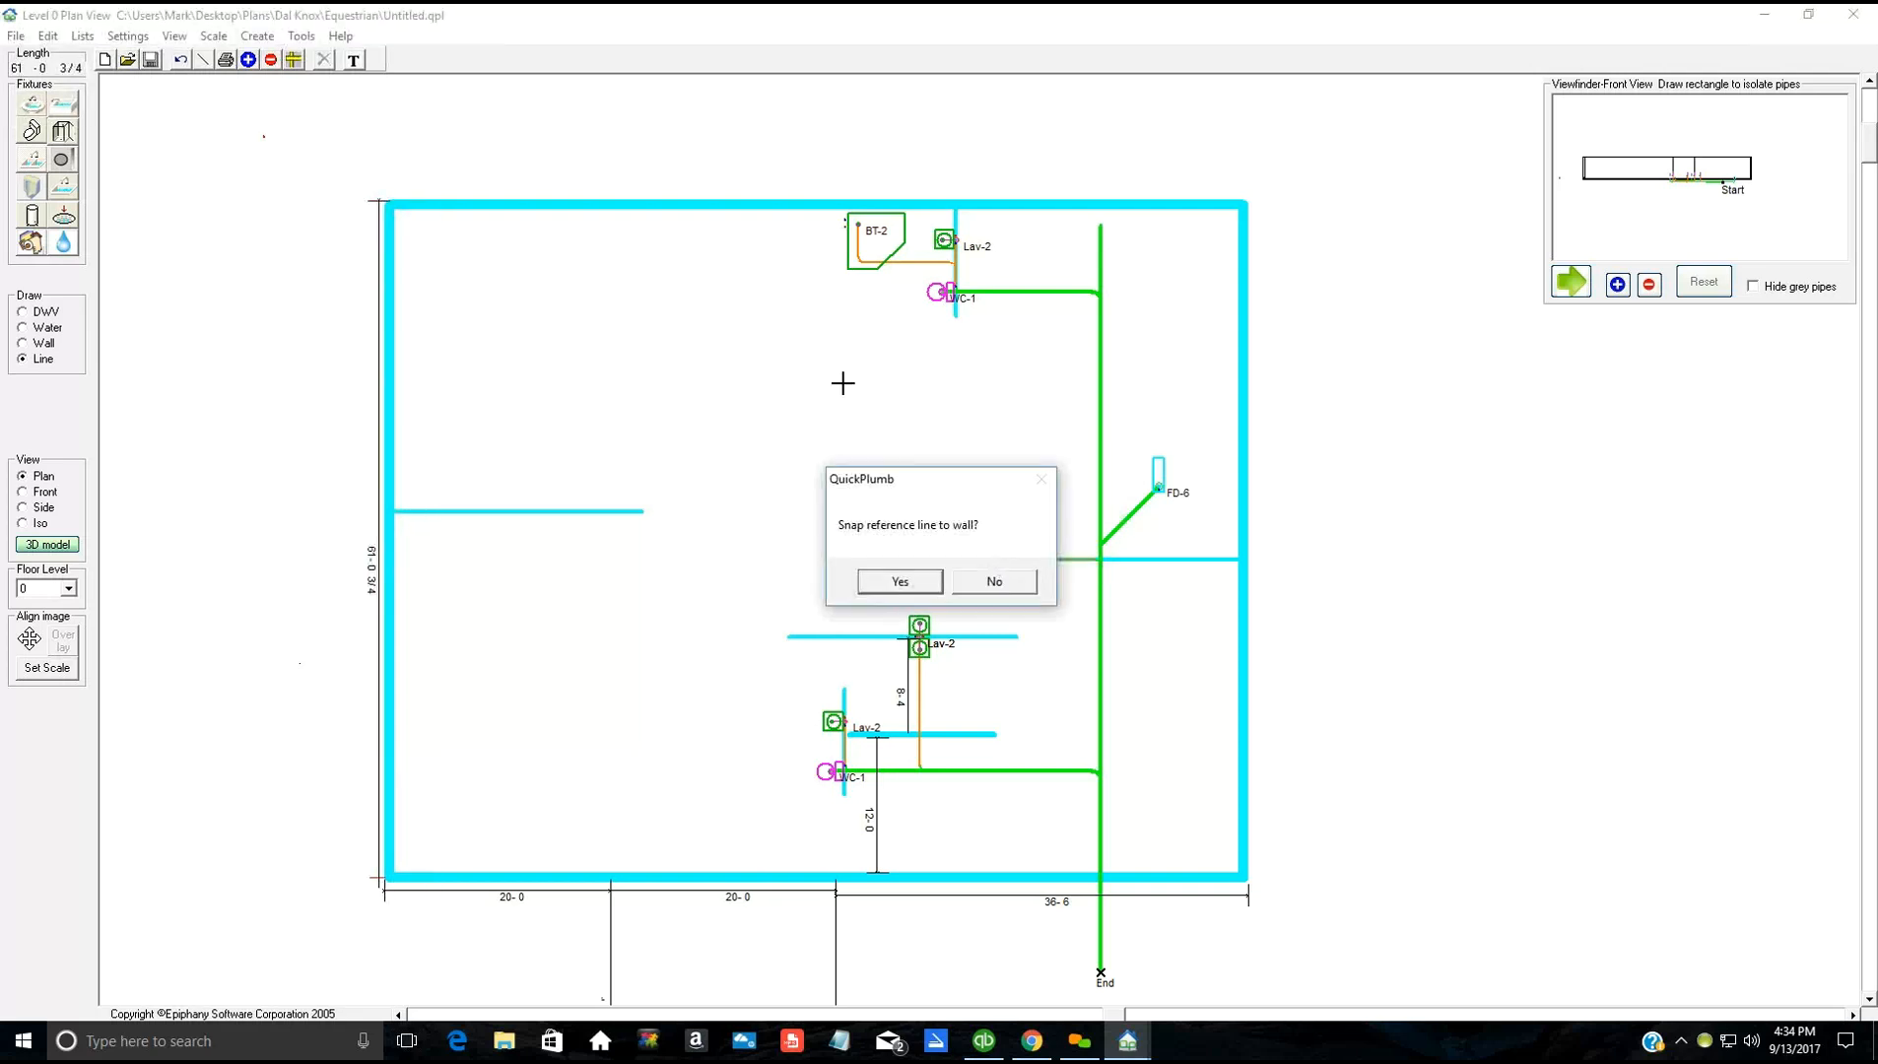
pyautogui.press('Return')
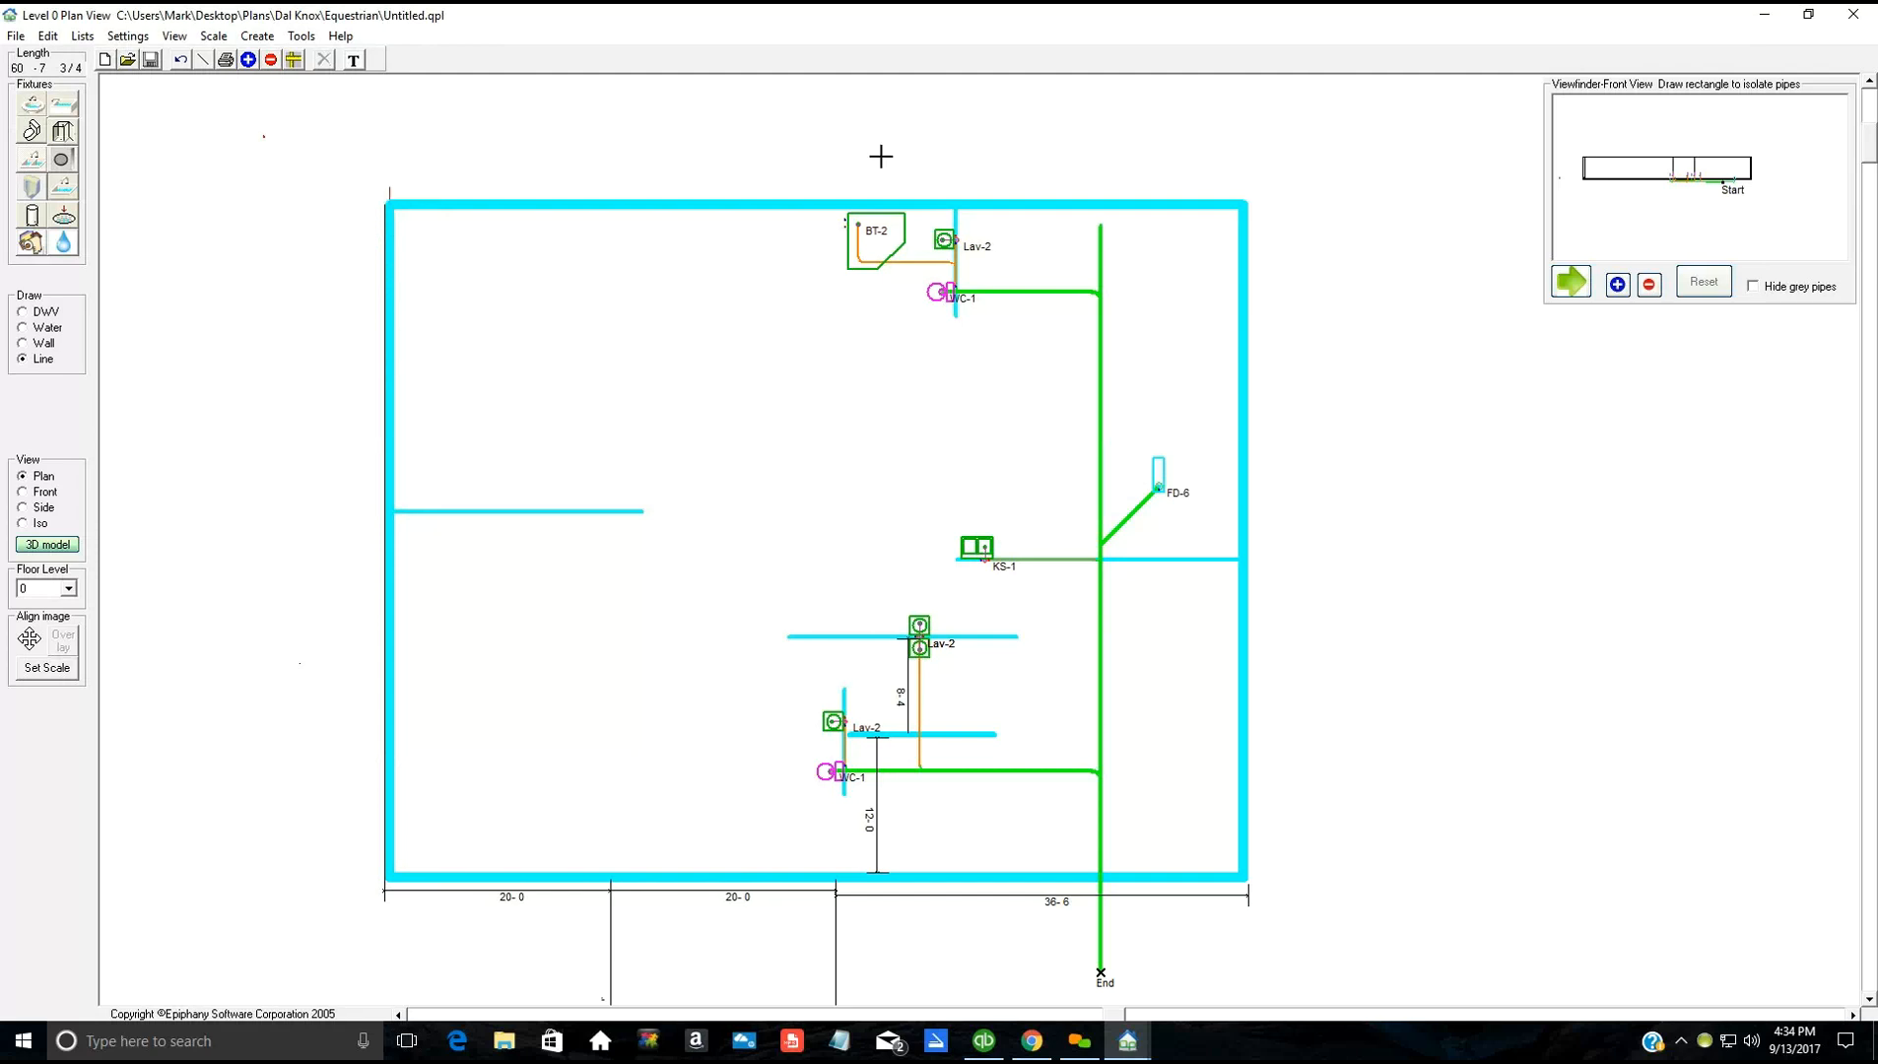
# Step: Draw reference lines about 76 ft long along the upper exterior wall and about 63 ft along the right one, snapping both to the walls
pyautogui.click(1248, 185)
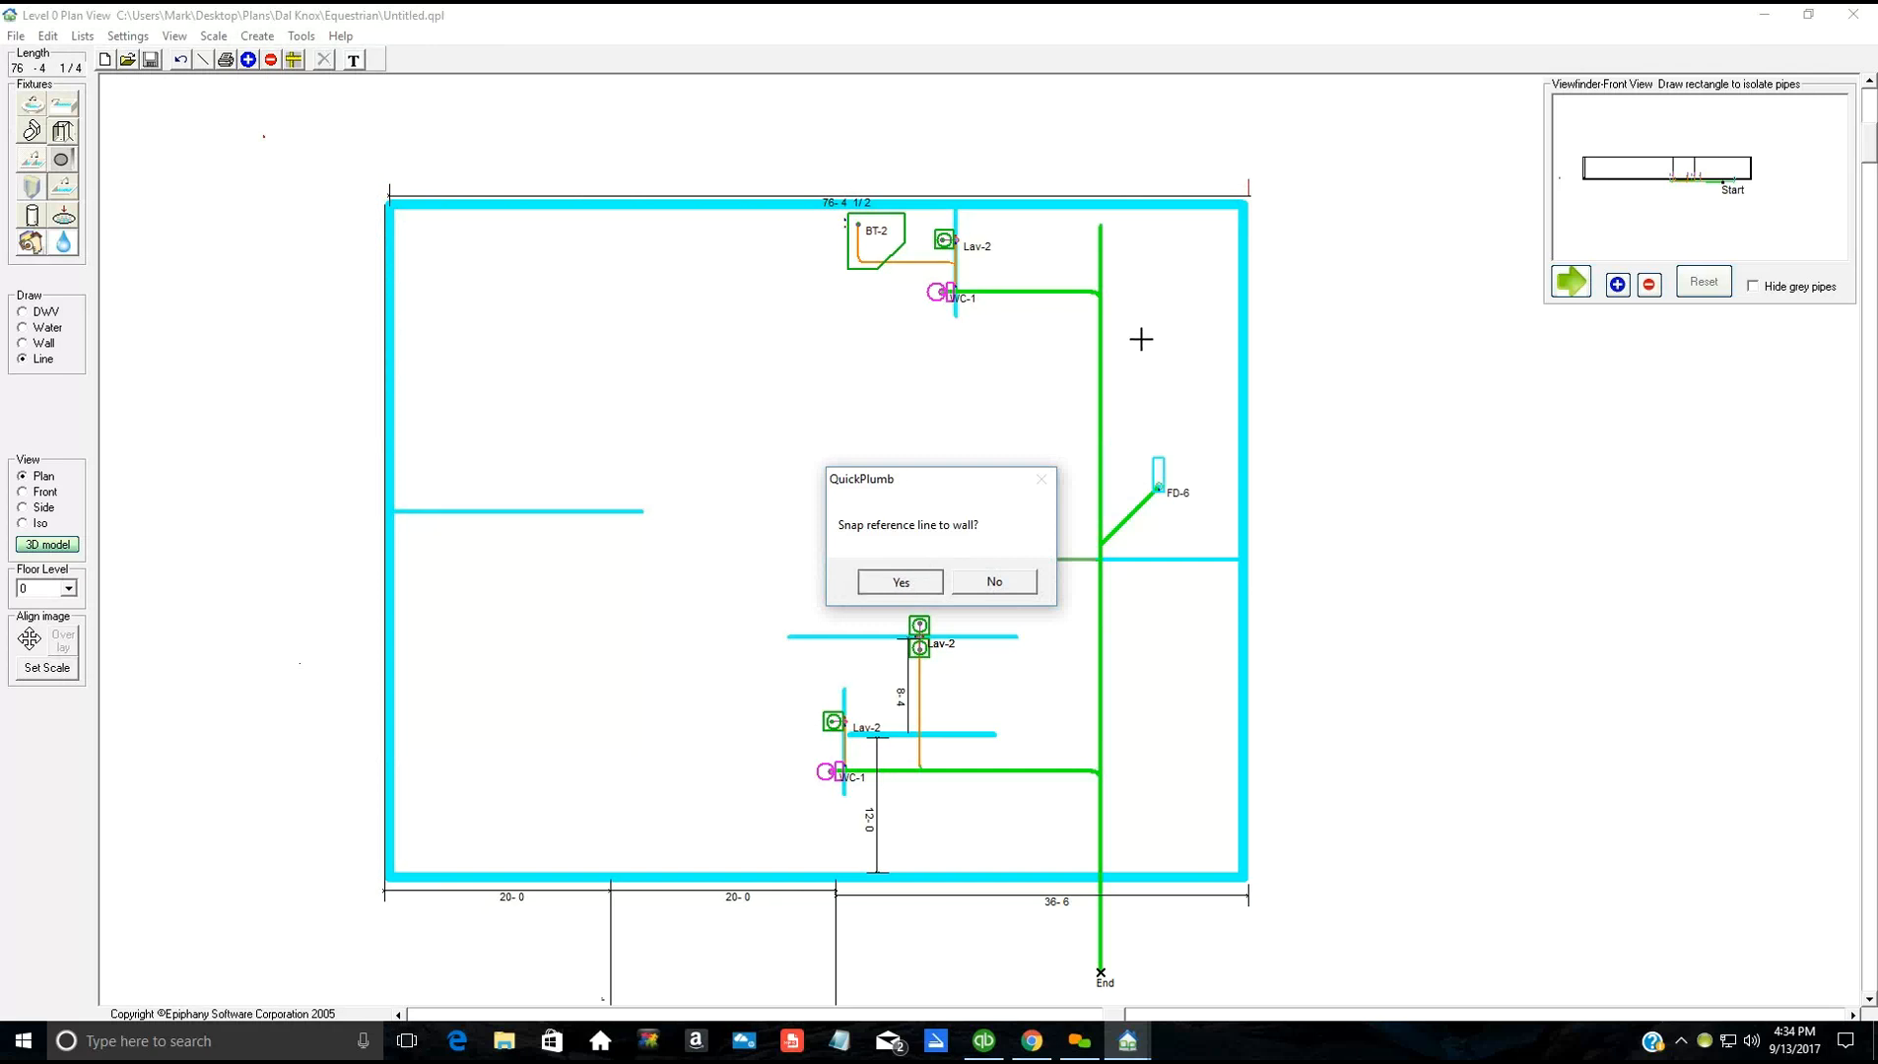
pyautogui.press('Return')
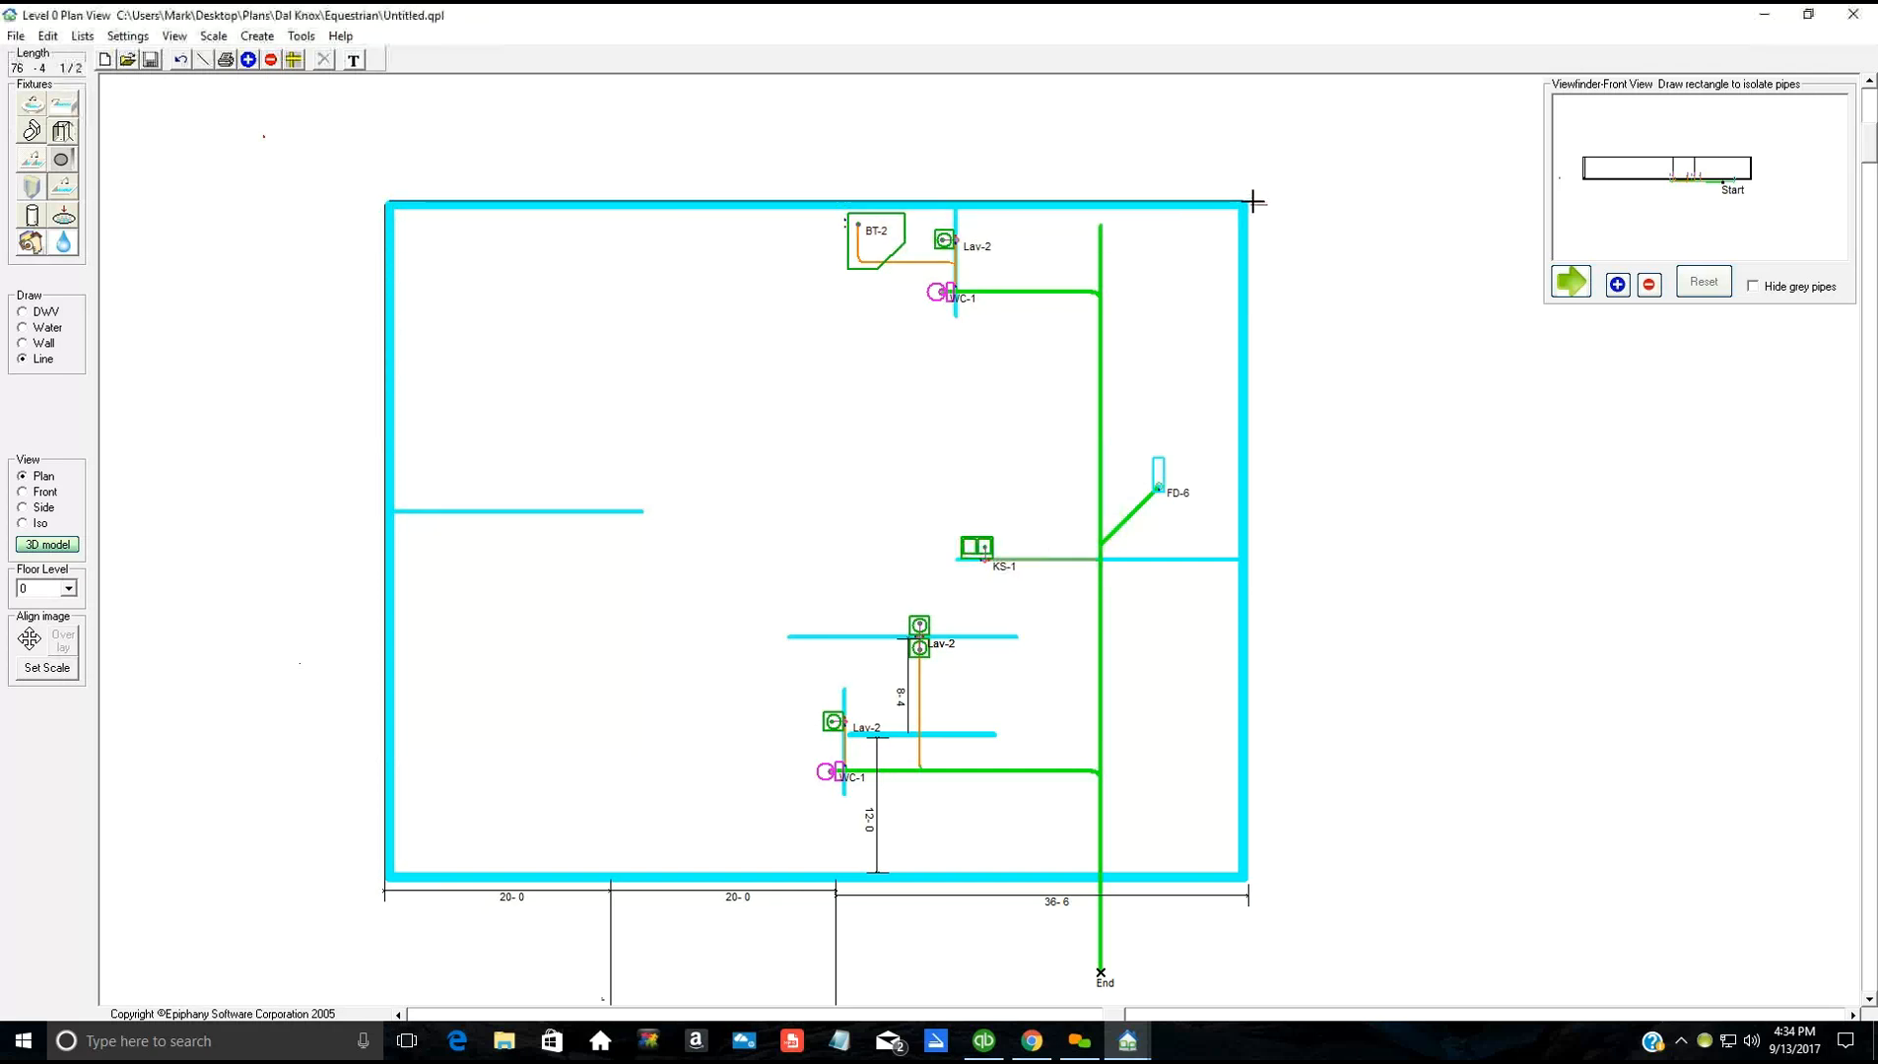
pyautogui.click(1253, 202)
pyautogui.click(1253, 910)
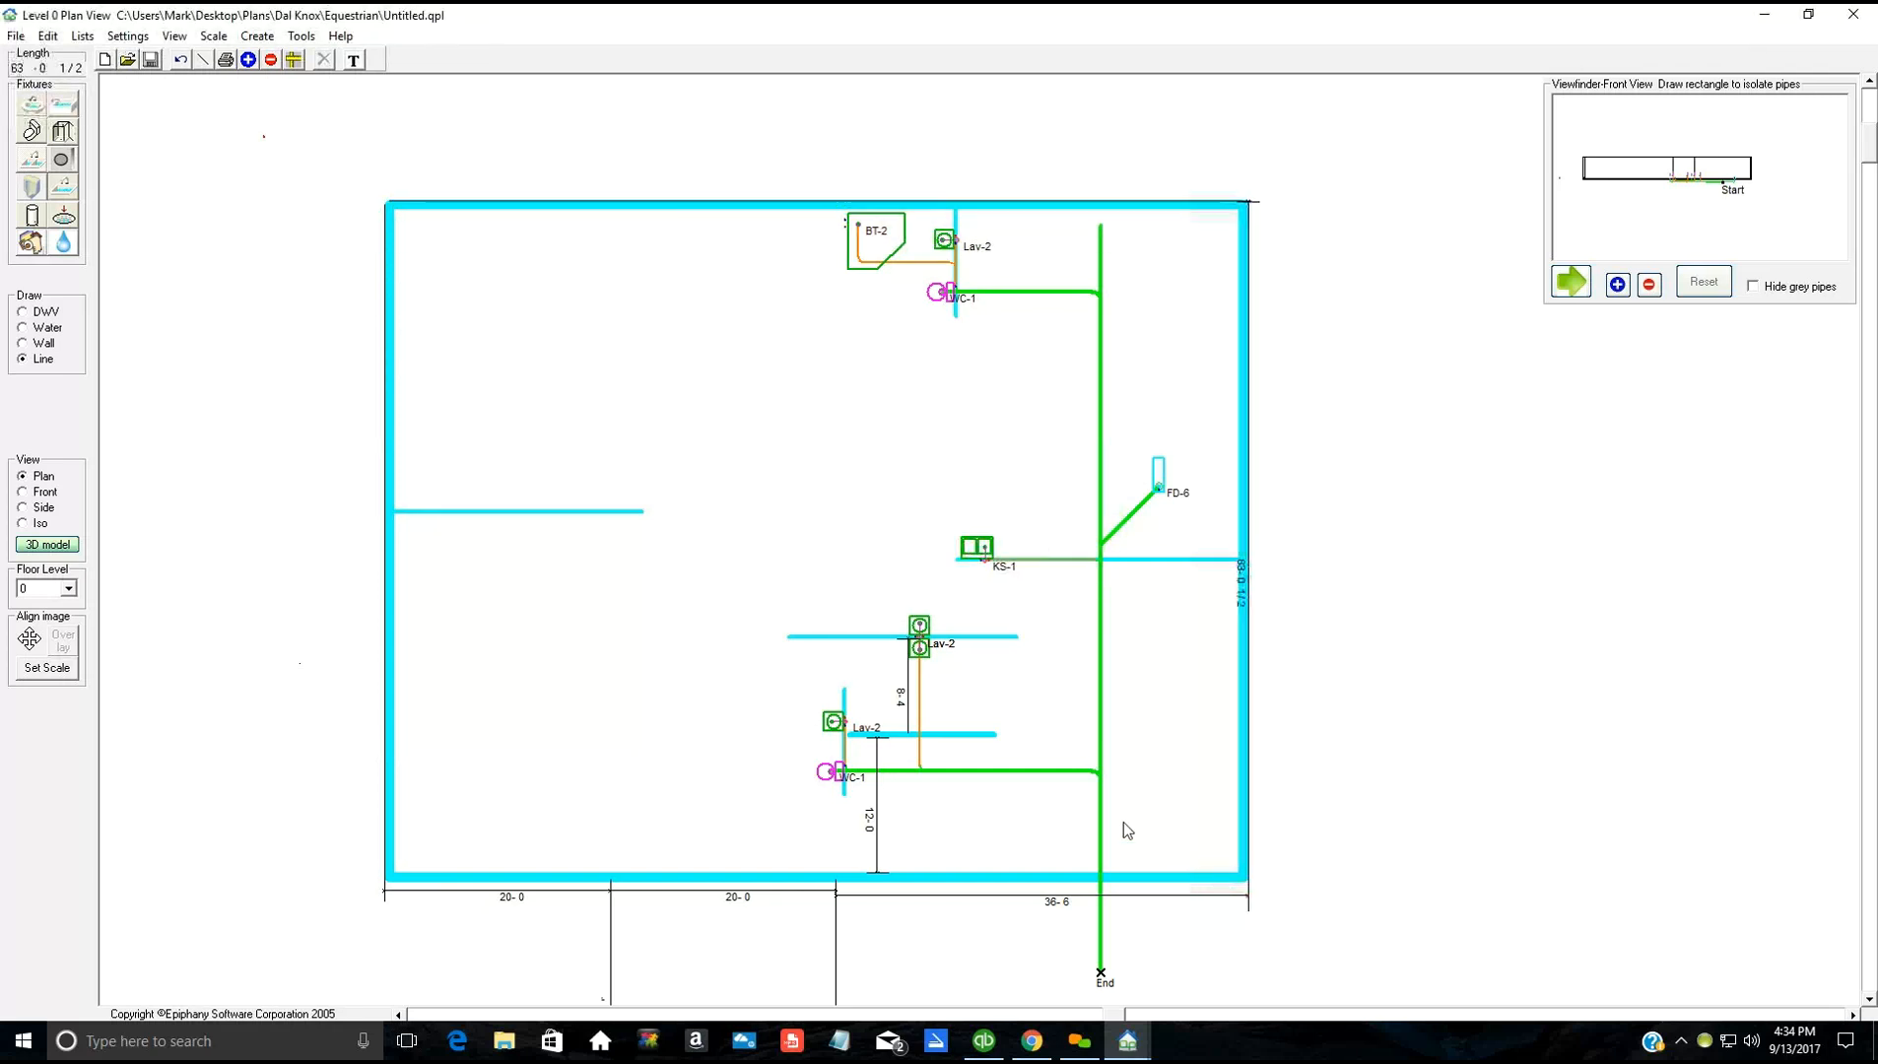
pyautogui.click(882, 581)
# Step: Turn on the display of fixture coordinates in the plan
pyautogui.click(175, 38)
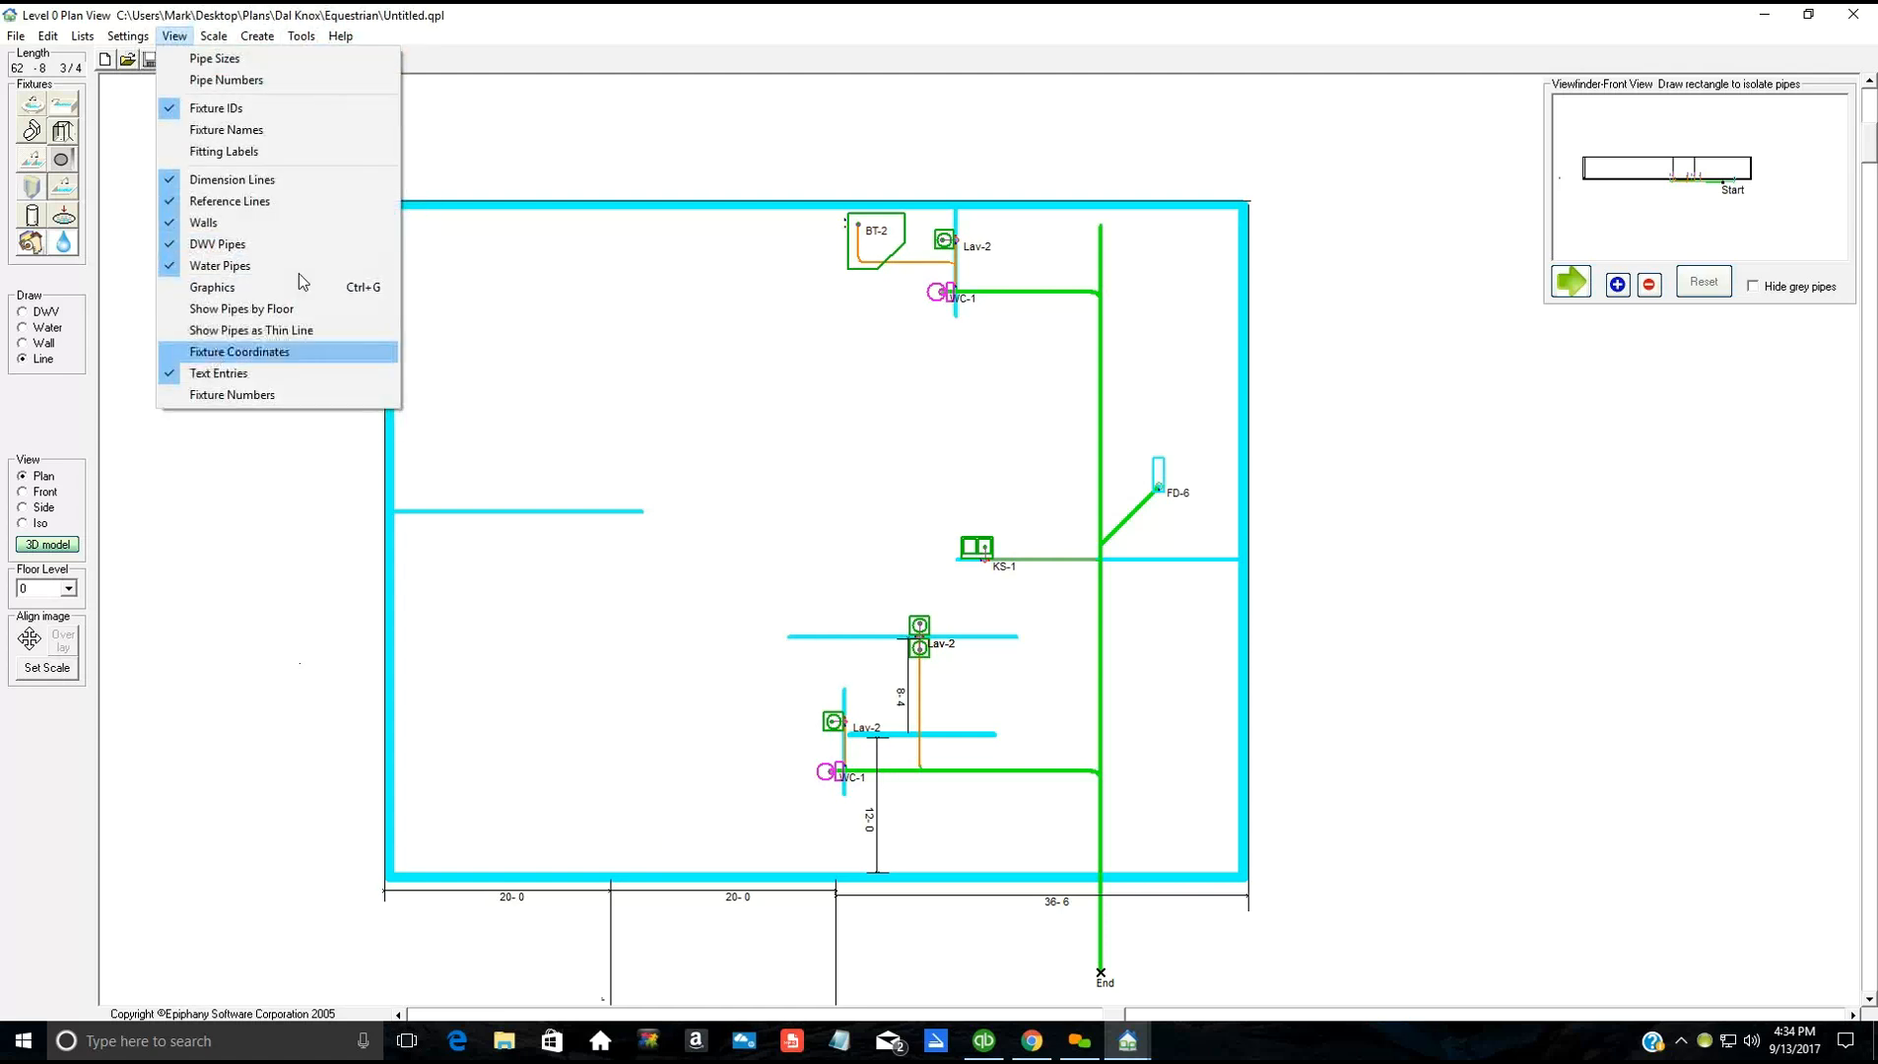
pyautogui.press('Return')
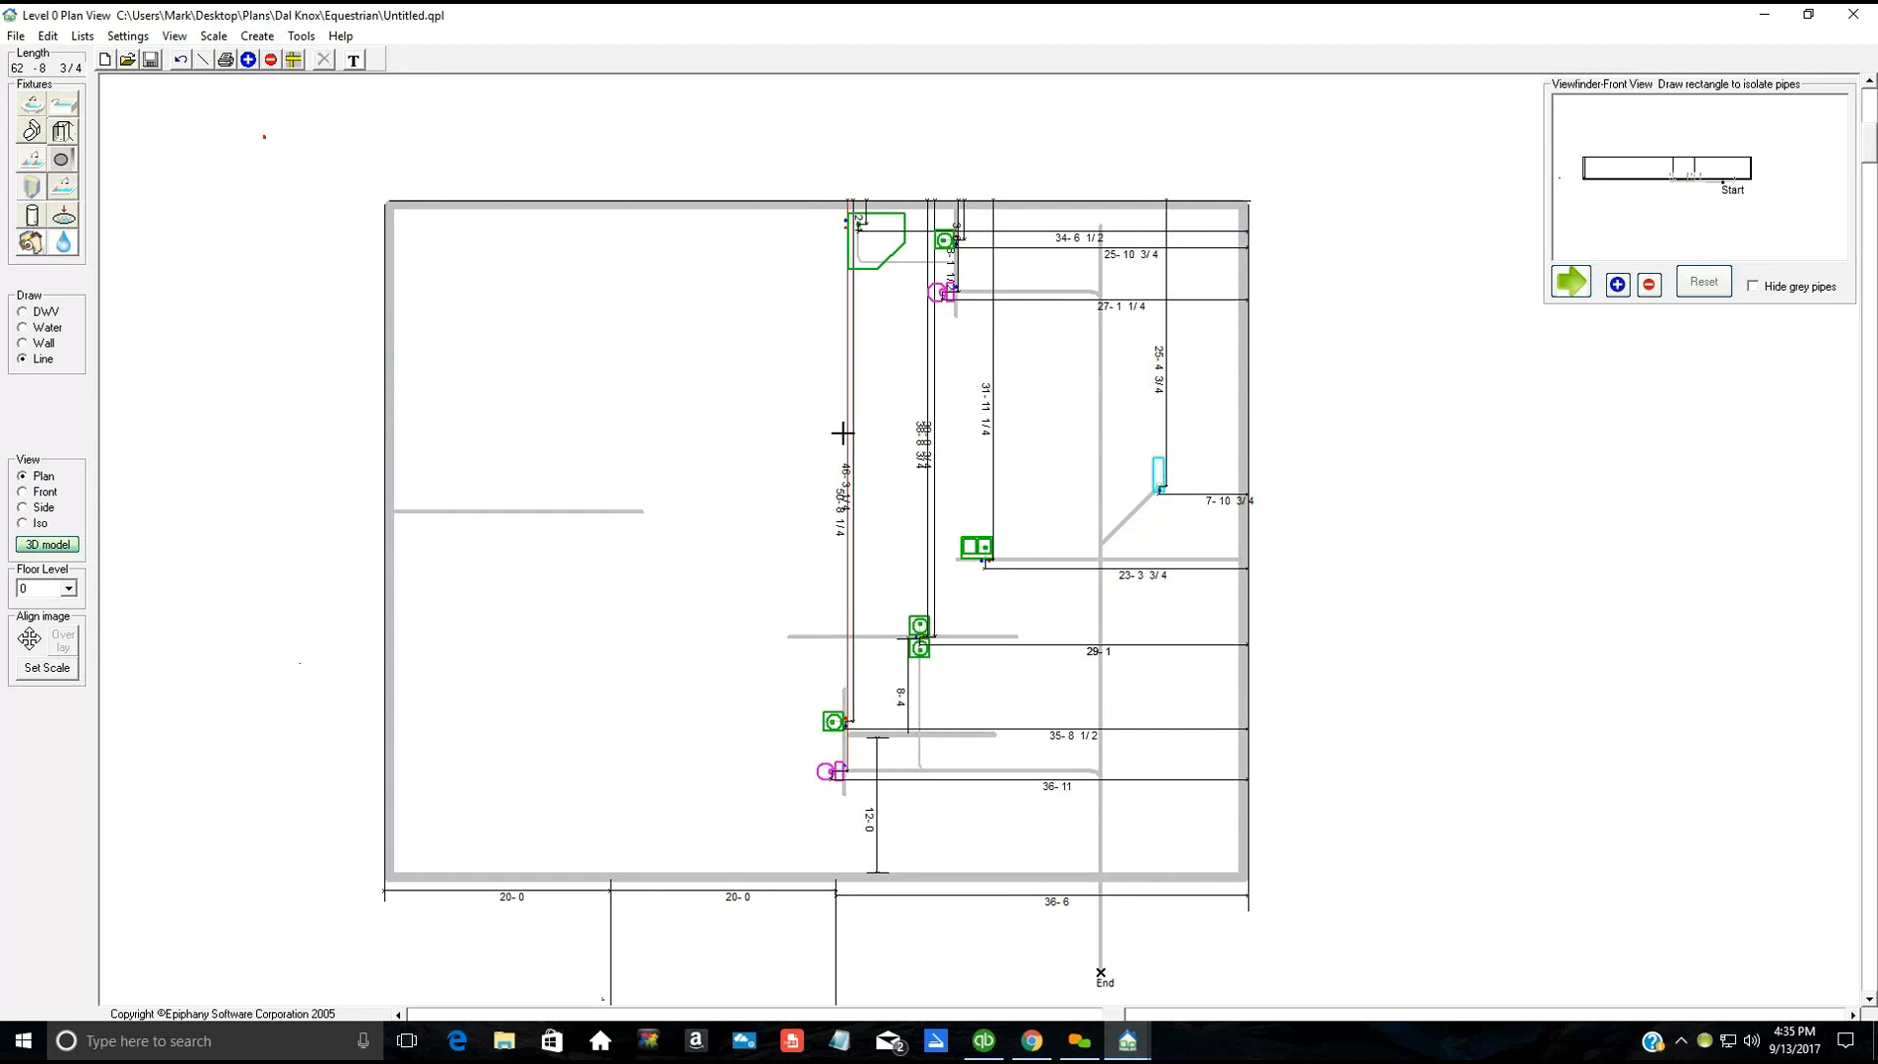
# Step: Move the overlapping fixture coordinate dimensions apart so each is readable, and turn off the fixture coordinates display
pyautogui.moveTo(843, 432); pyautogui.dragTo(788, 434)
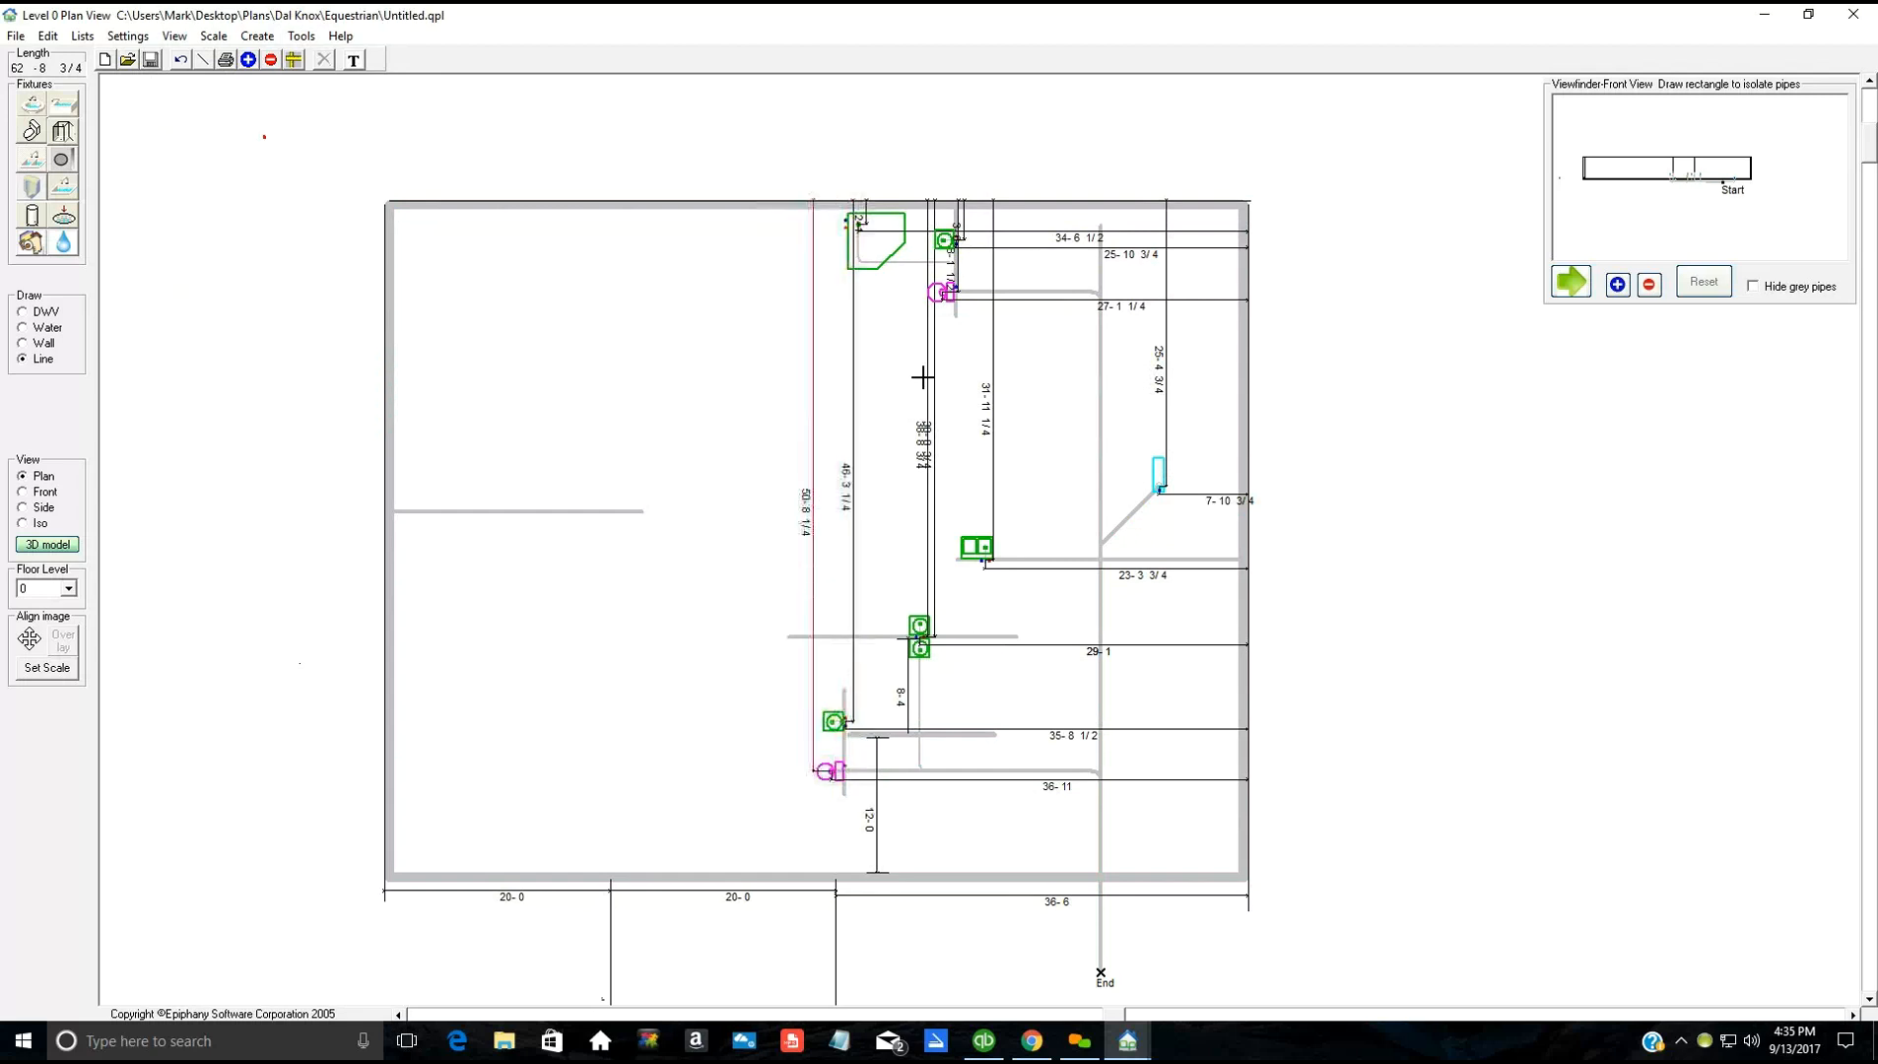
pyautogui.click(880, 377)
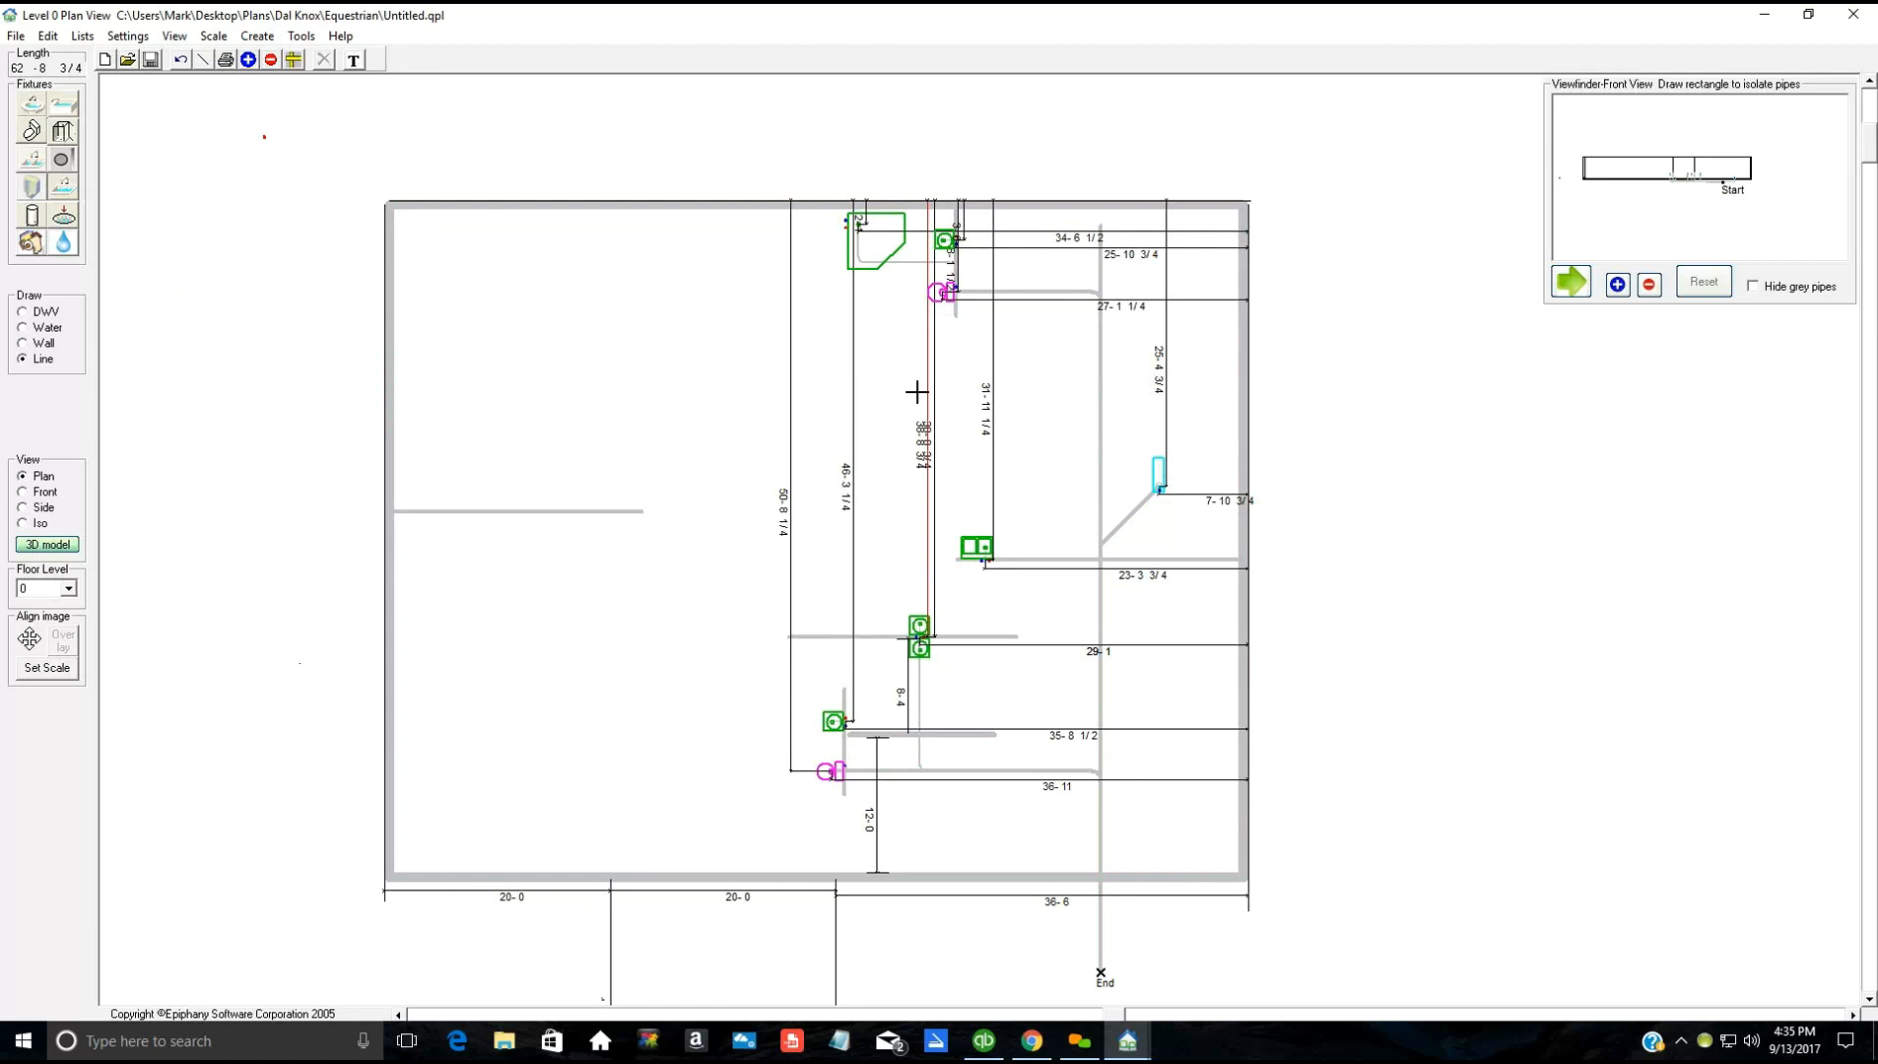
pyautogui.click(1041, 588)
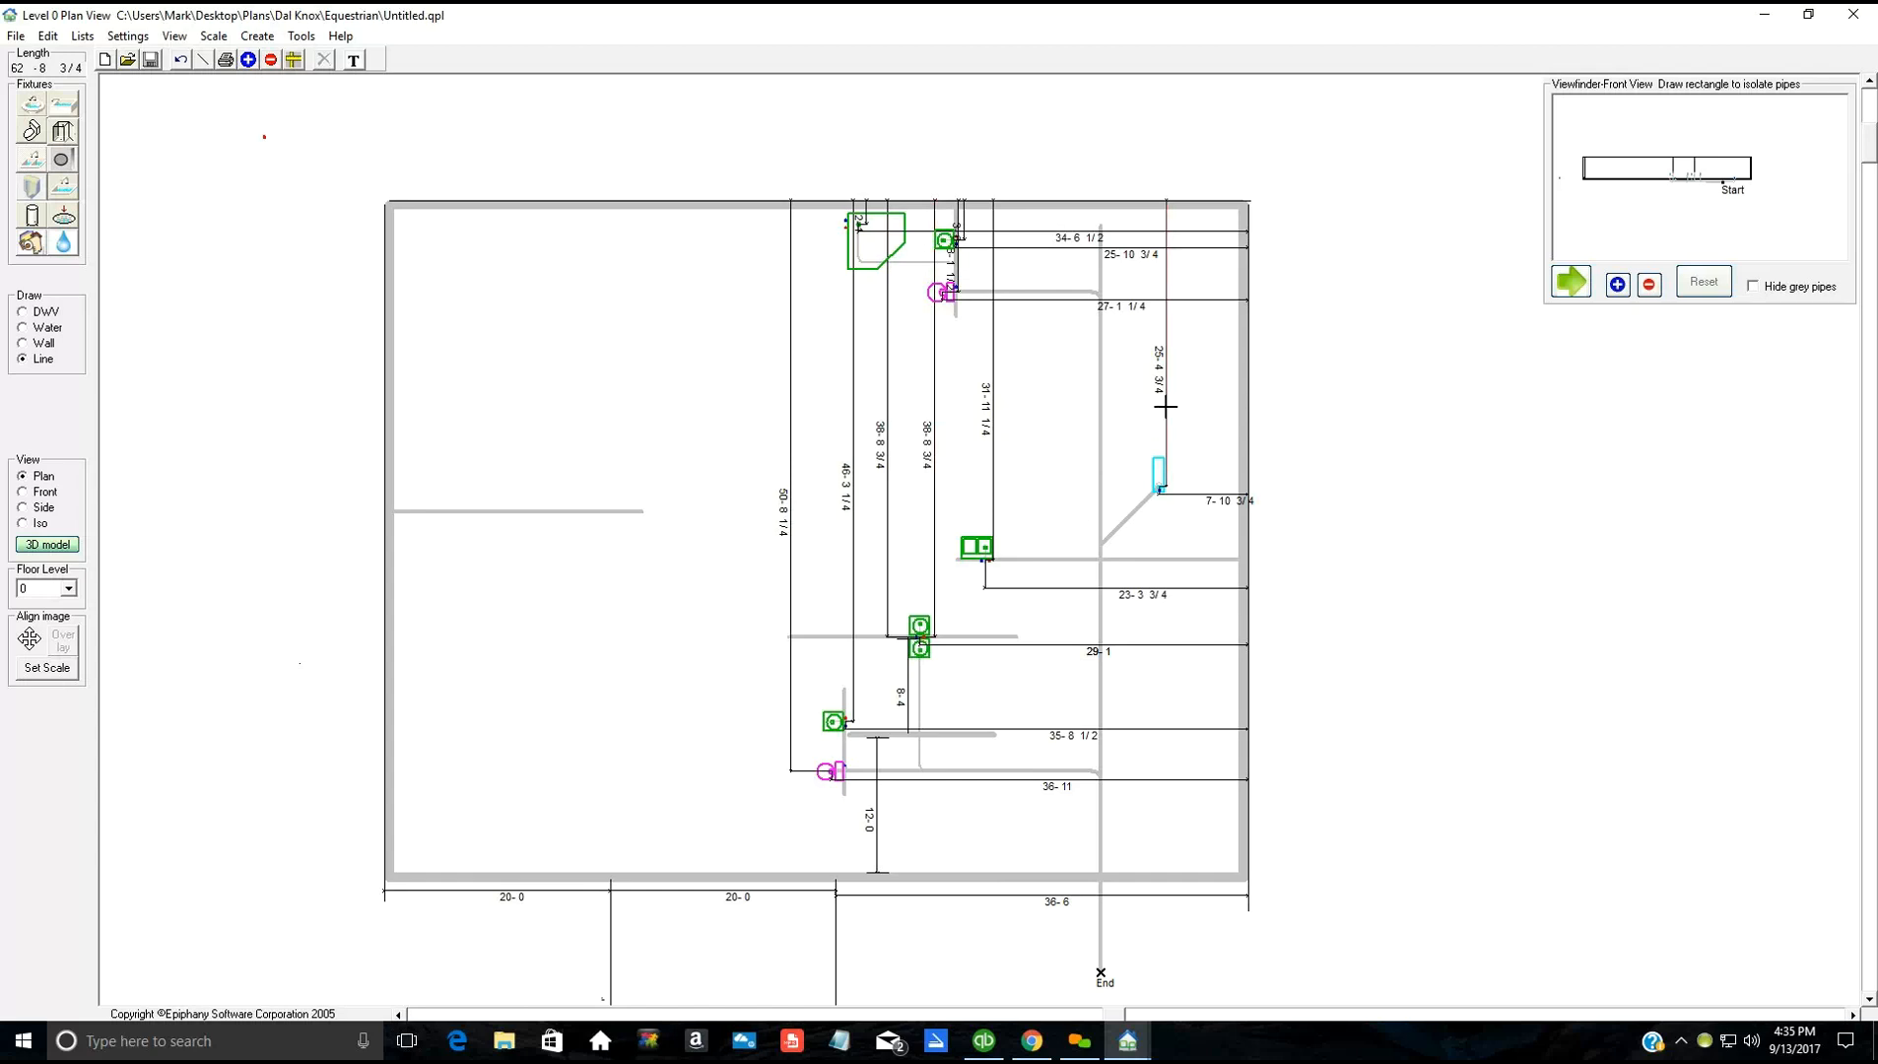
pyautogui.moveTo(1166, 406); pyautogui.dragTo(1203, 517)
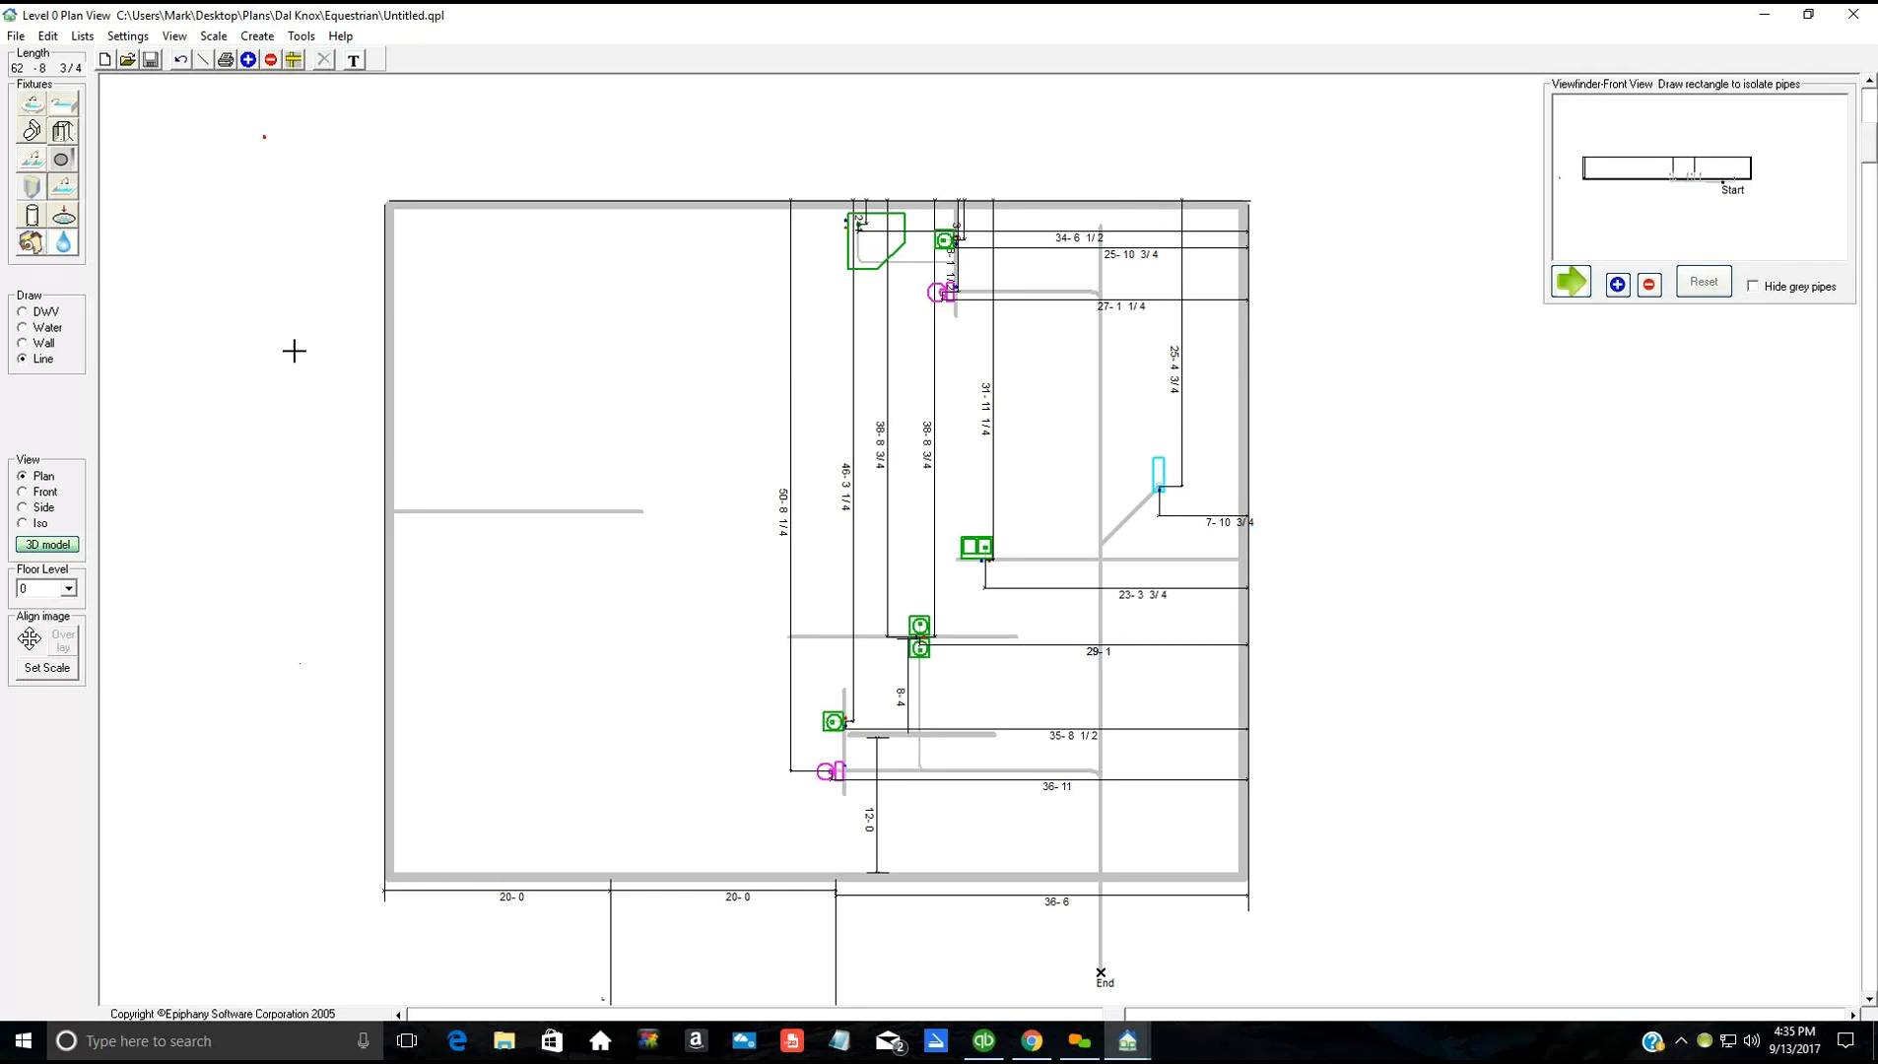
pyautogui.click(174, 35)
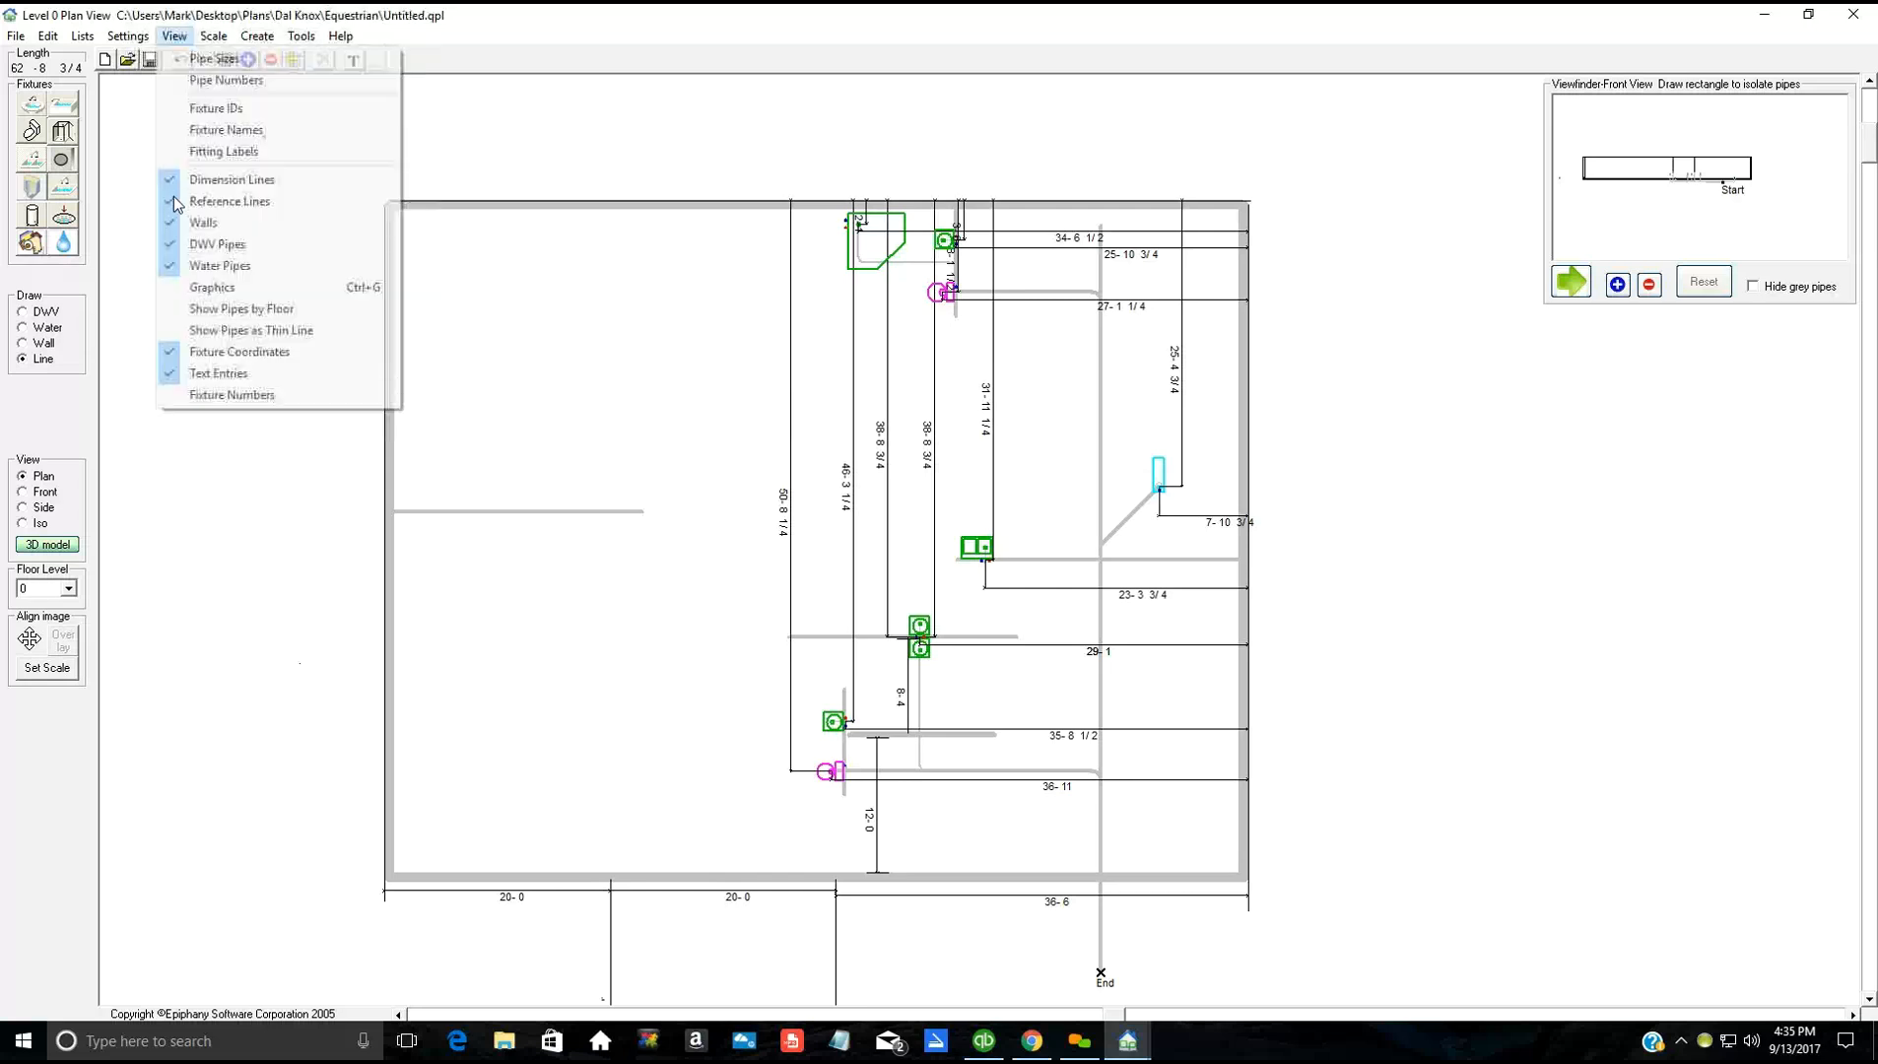
pyautogui.click(217, 353)
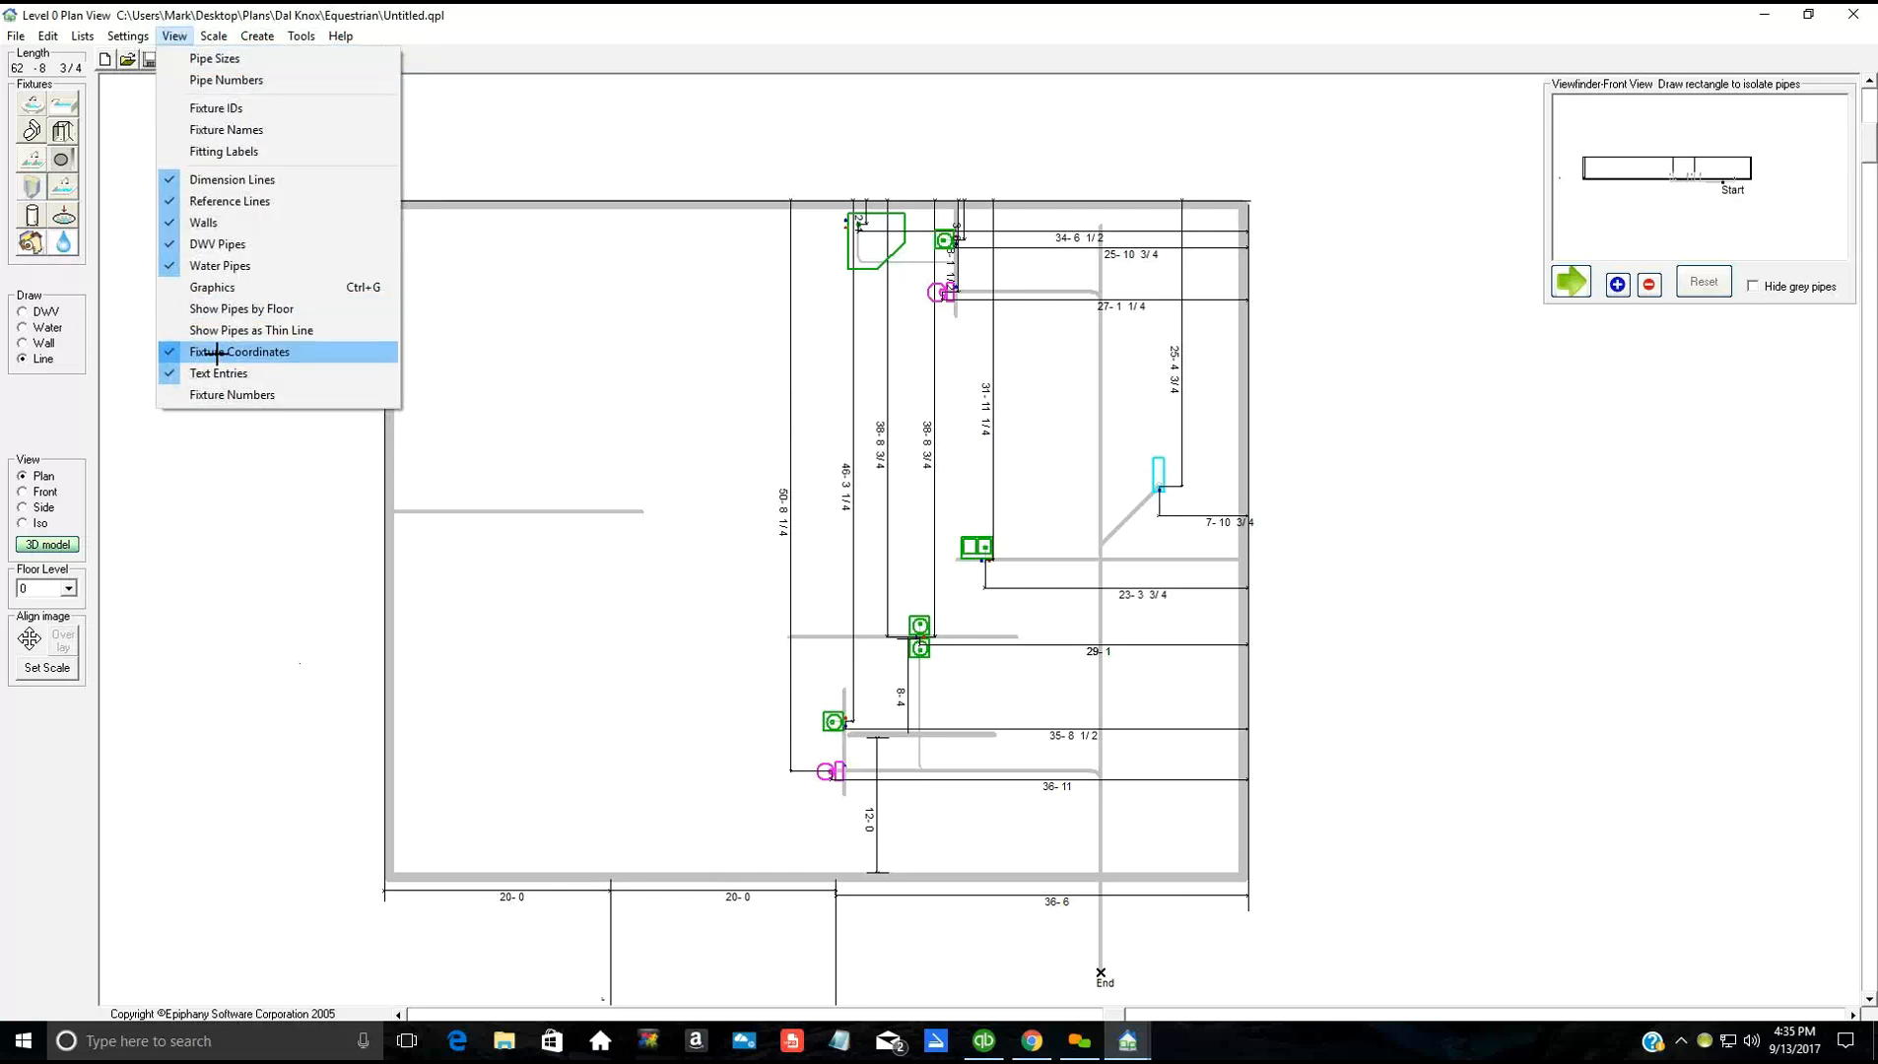
# Step: Create the DWV pipe cut list for the Under Slab phase with the slab at floor level 0, and place it beside the plan
pyautogui.click(262, 38)
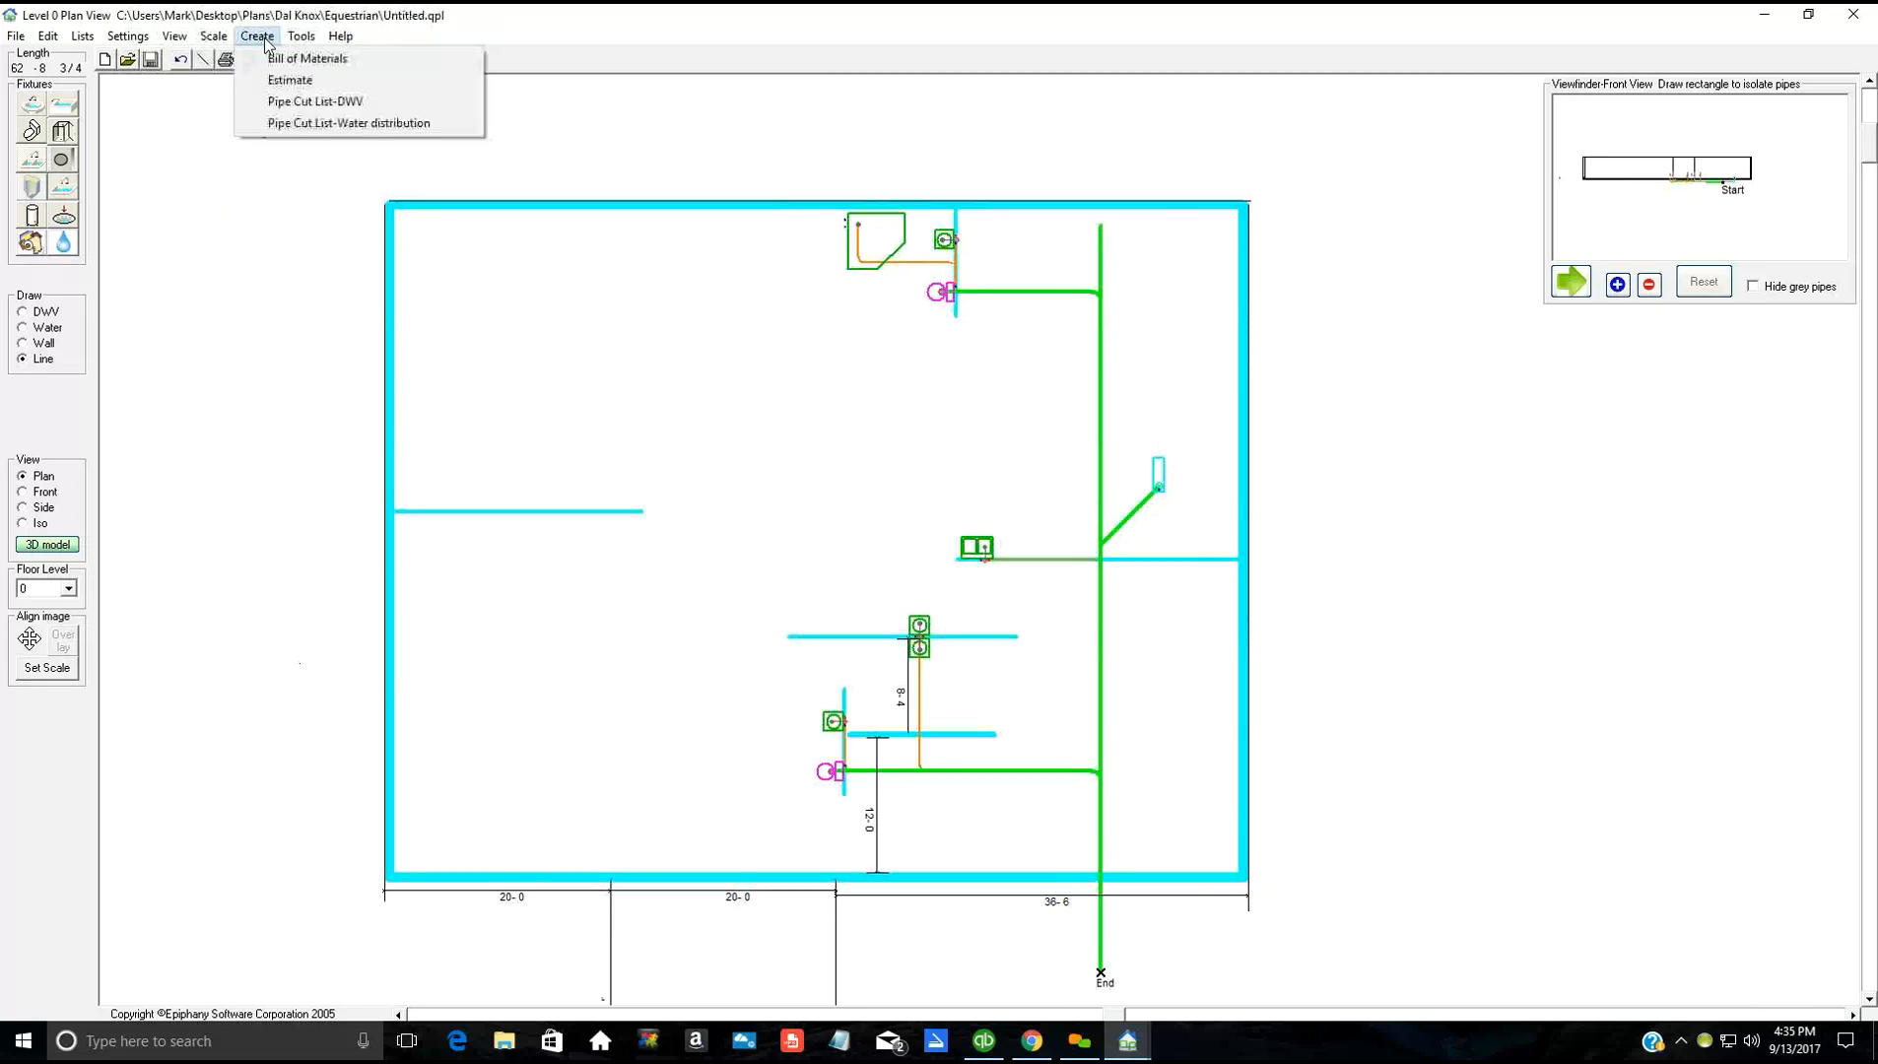
pyautogui.click(284, 105)
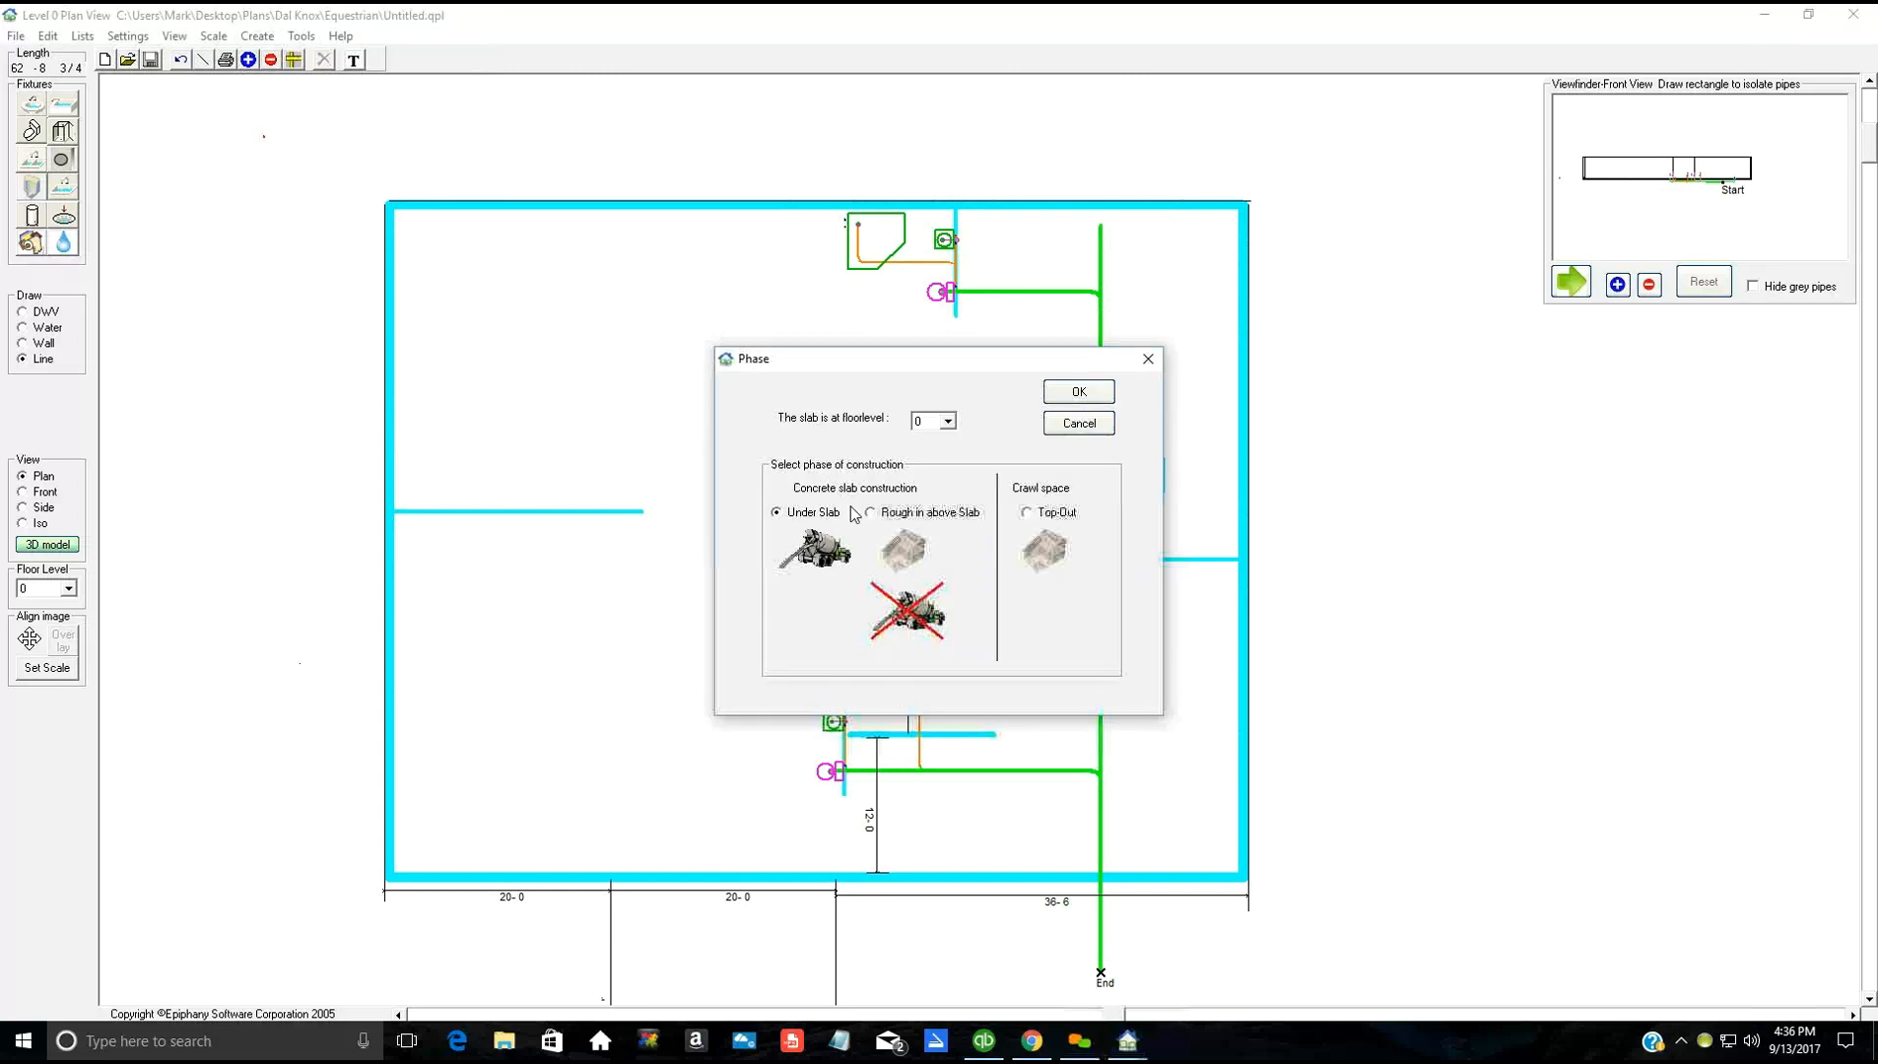
pyautogui.click(1079, 392)
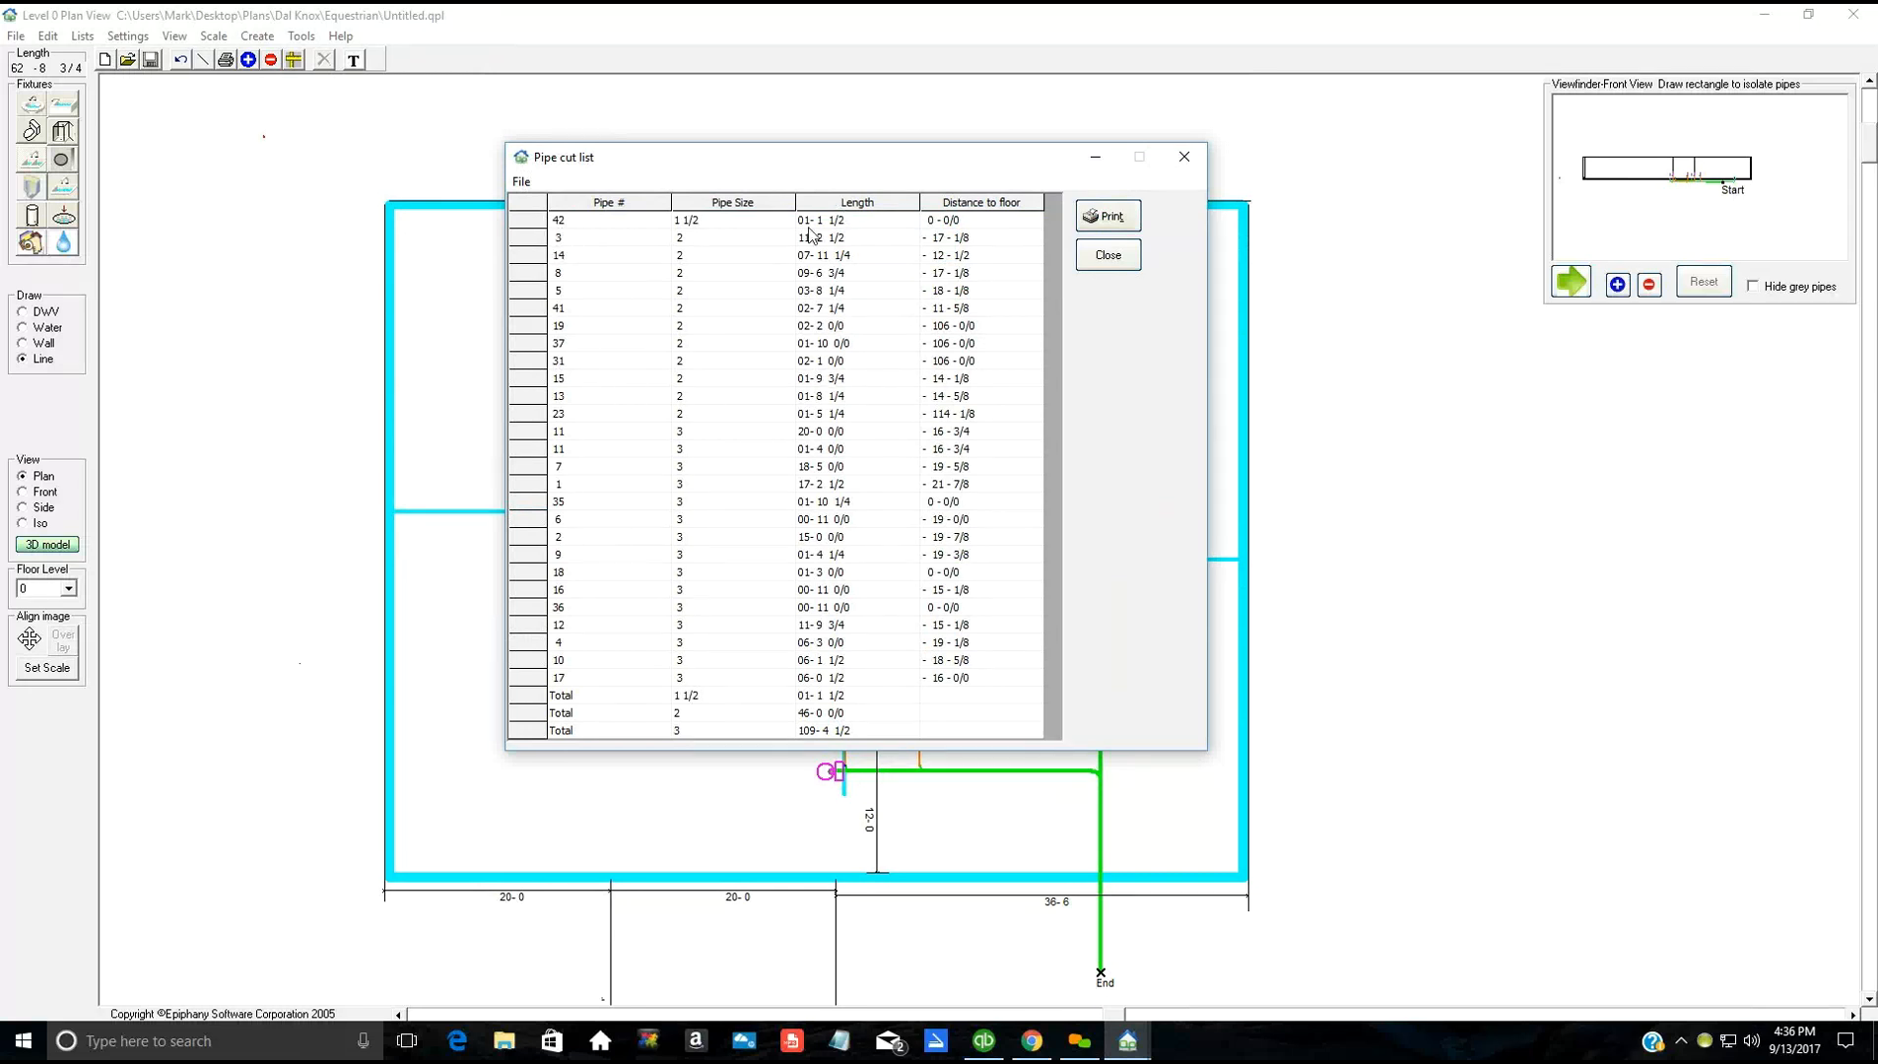
pyautogui.moveTo(794, 160); pyautogui.dragTo(1522, 335)
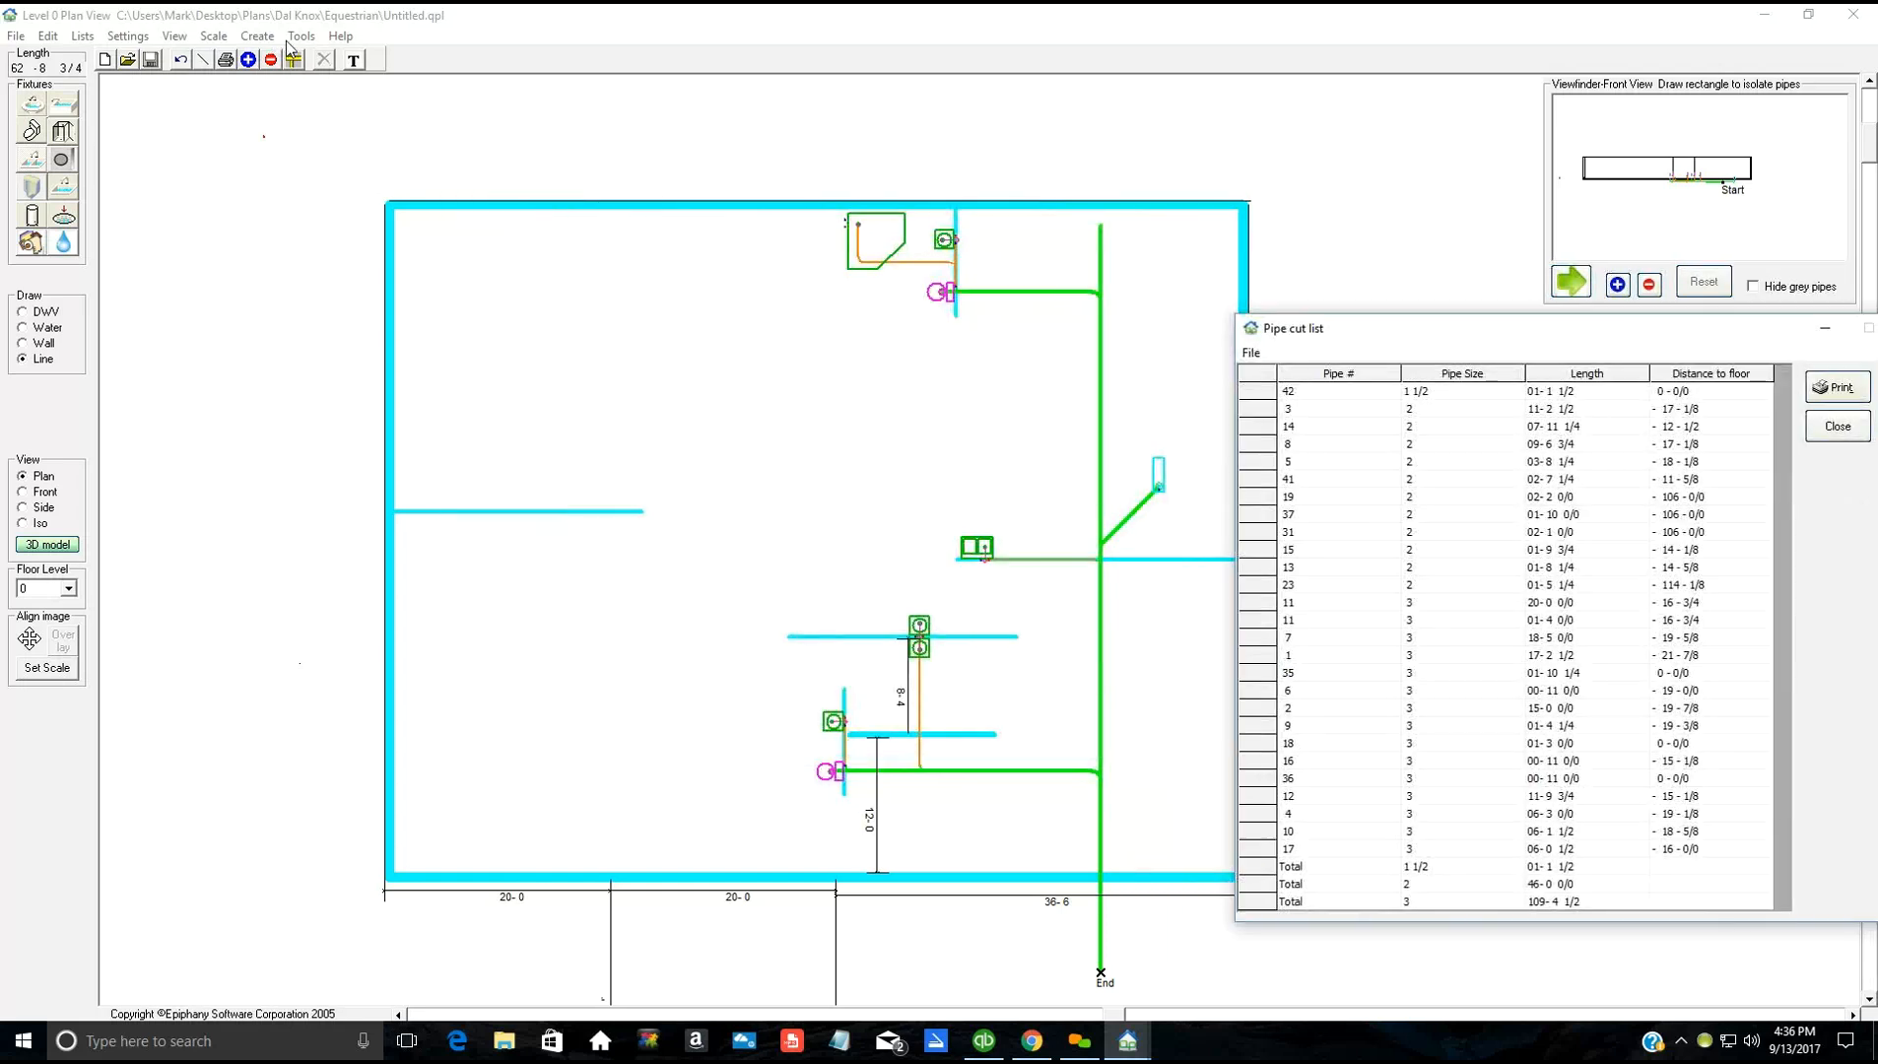
# Step: Turn on the display of pipe numbers in the plan
pyautogui.click(174, 39)
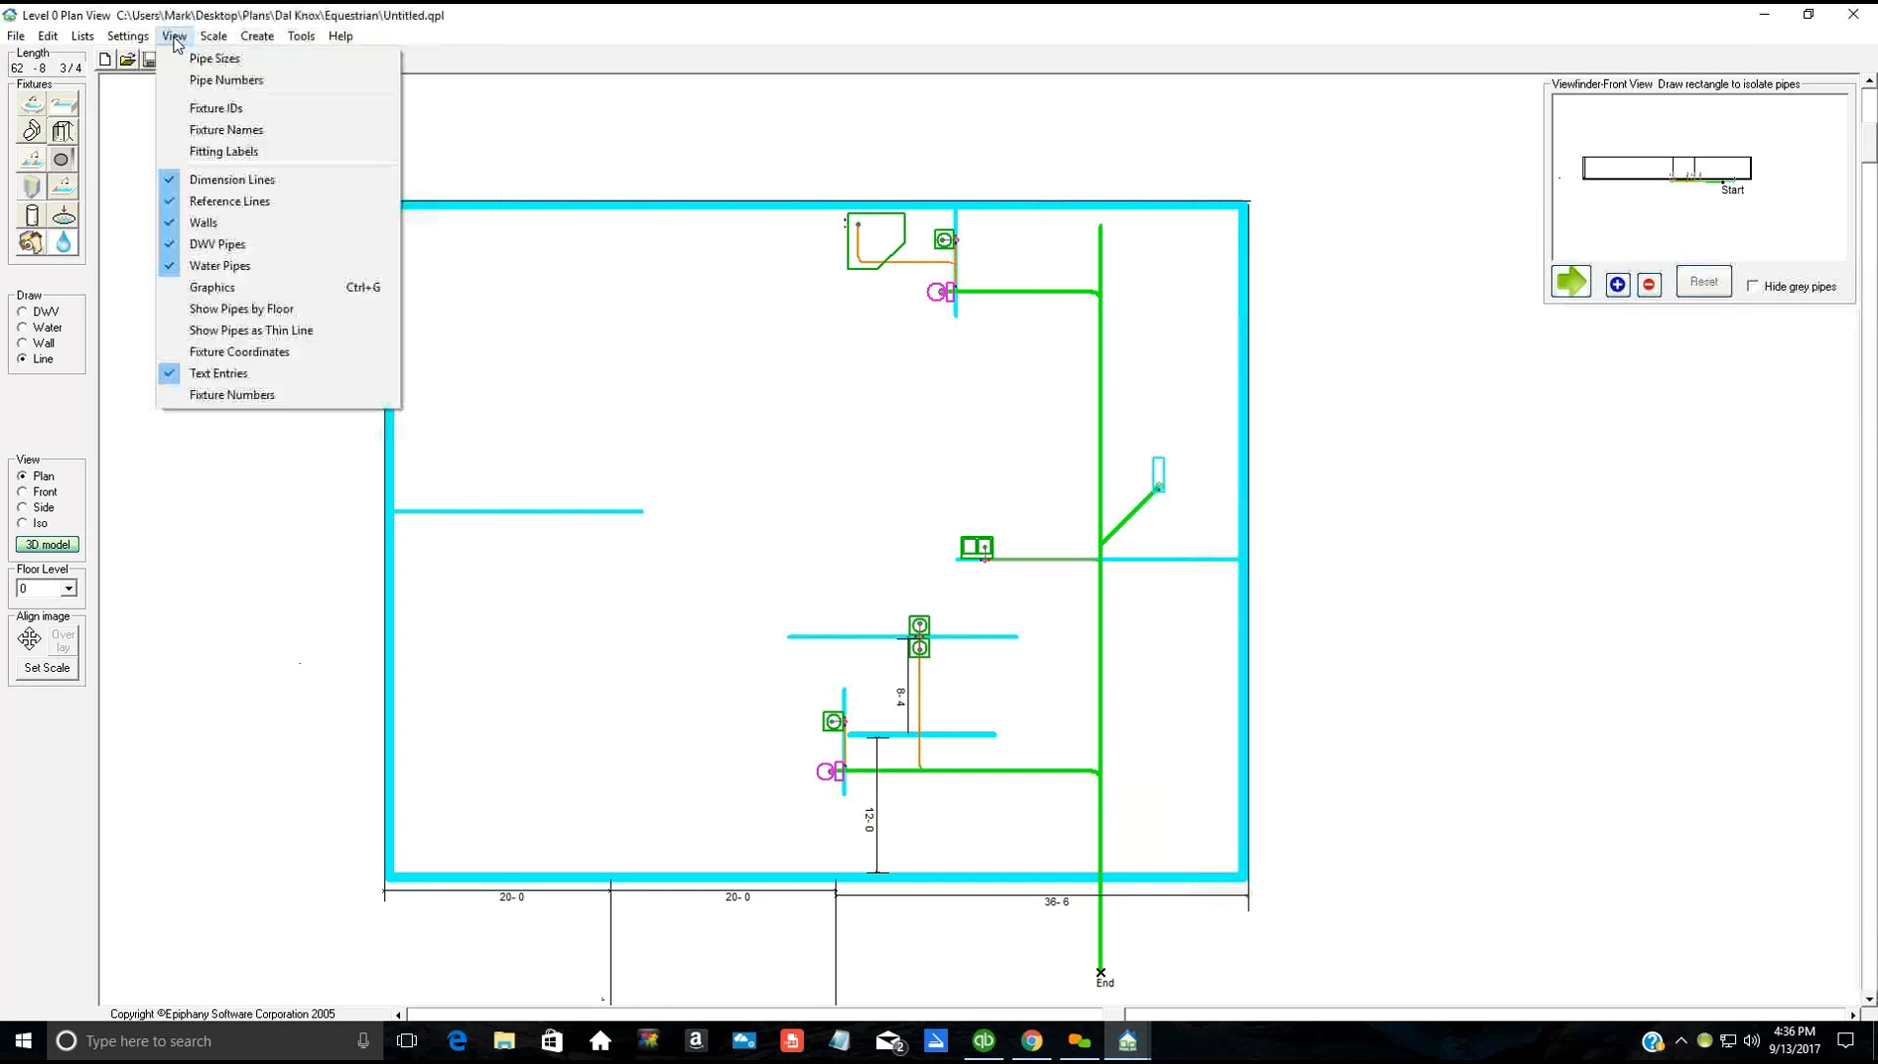
pyautogui.click(212, 81)
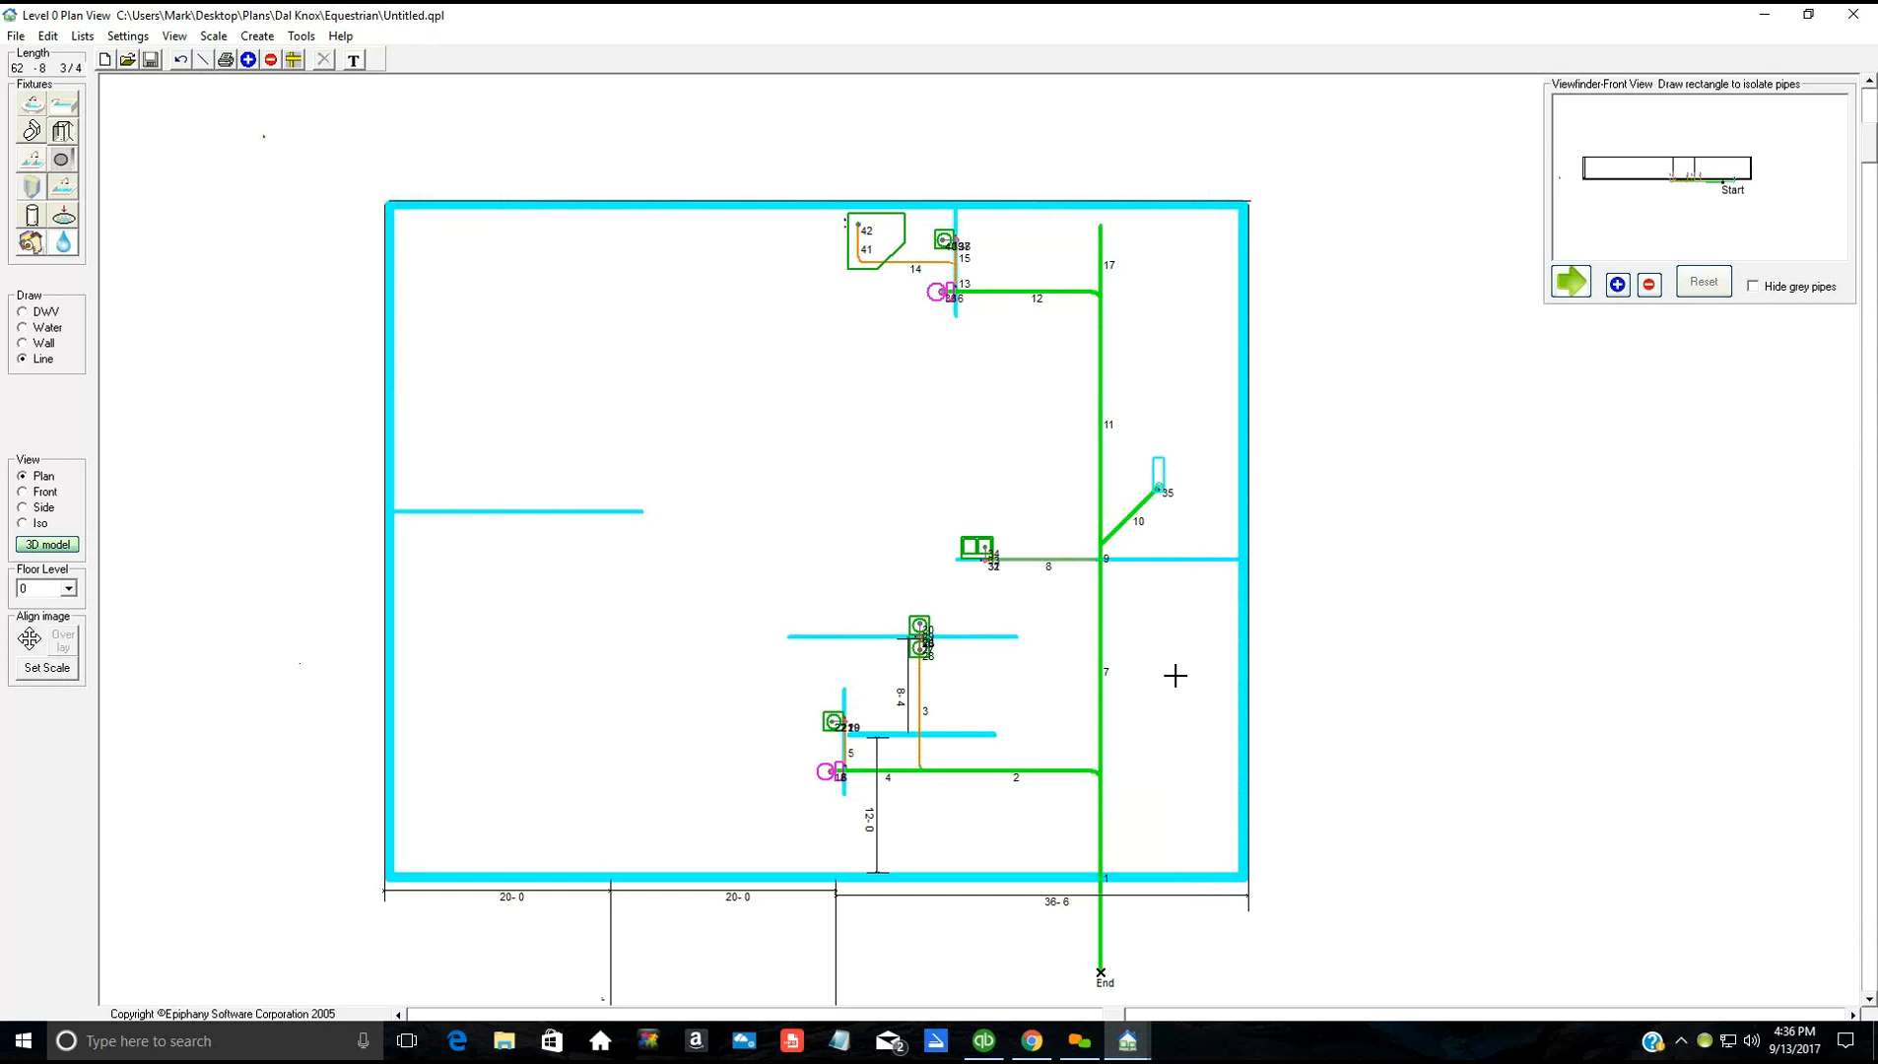
pyautogui.scroll(1, 1591, 184)
pyautogui.scroll(1, 1590, 184)
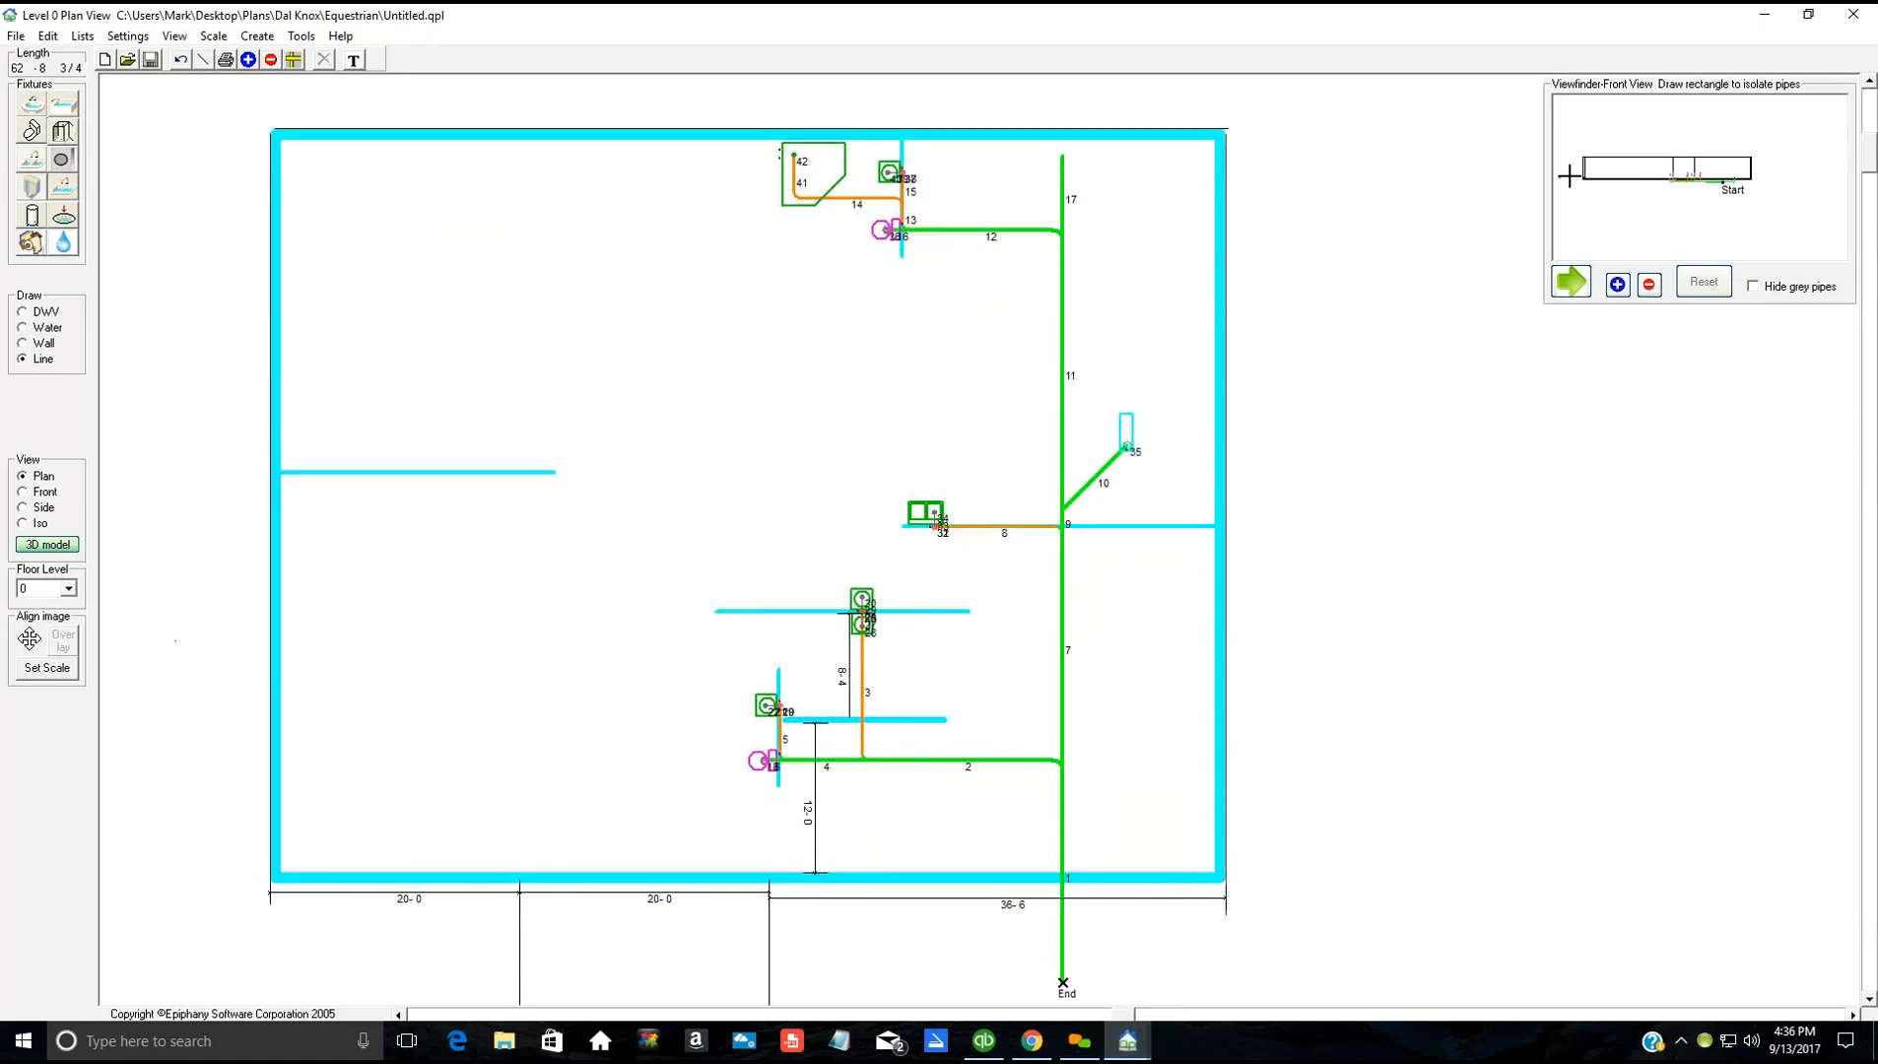
# Step: Isolate the pipes below the slab by enclosing the area under the floor line in the front-view viewfinder
pyautogui.moveTo(1569, 176); pyautogui.dragTo(1767, 224)
pyautogui.moveTo(1768, 223); pyautogui.dragTo(1764, 220)
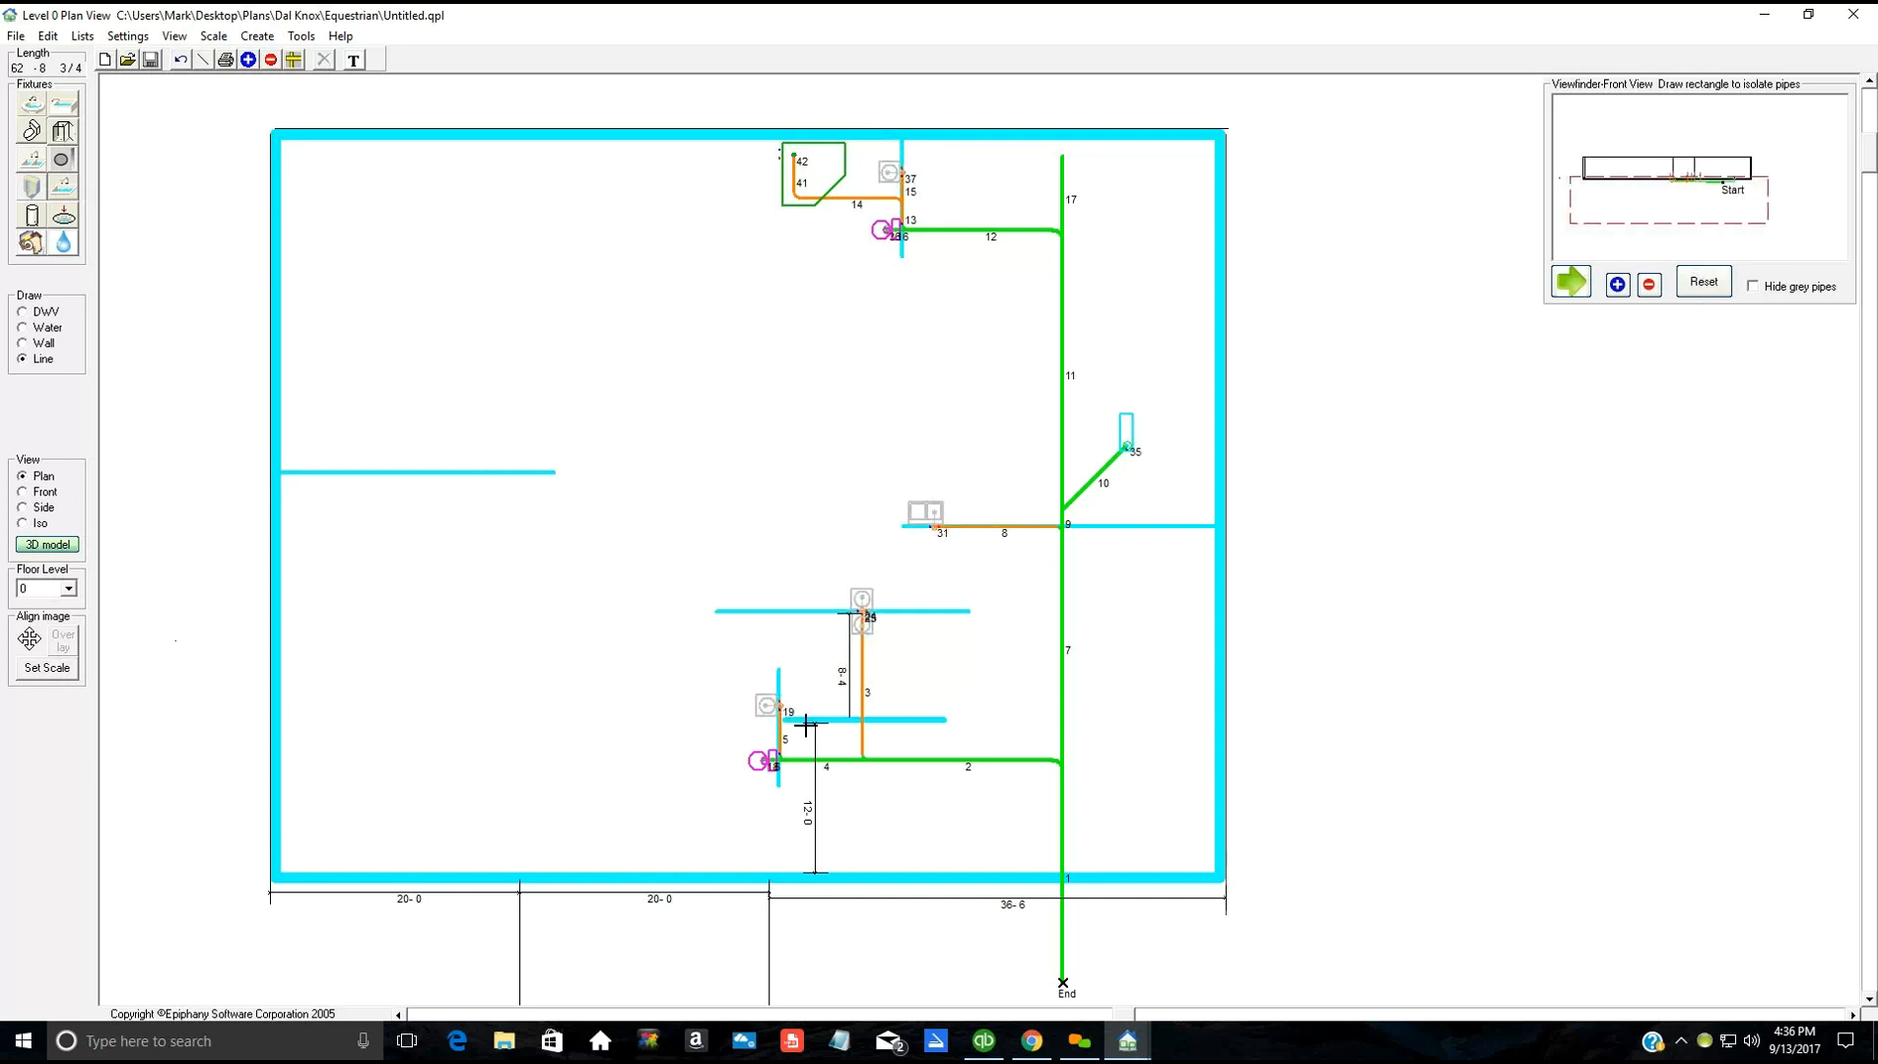
pyautogui.click(1468, 268)
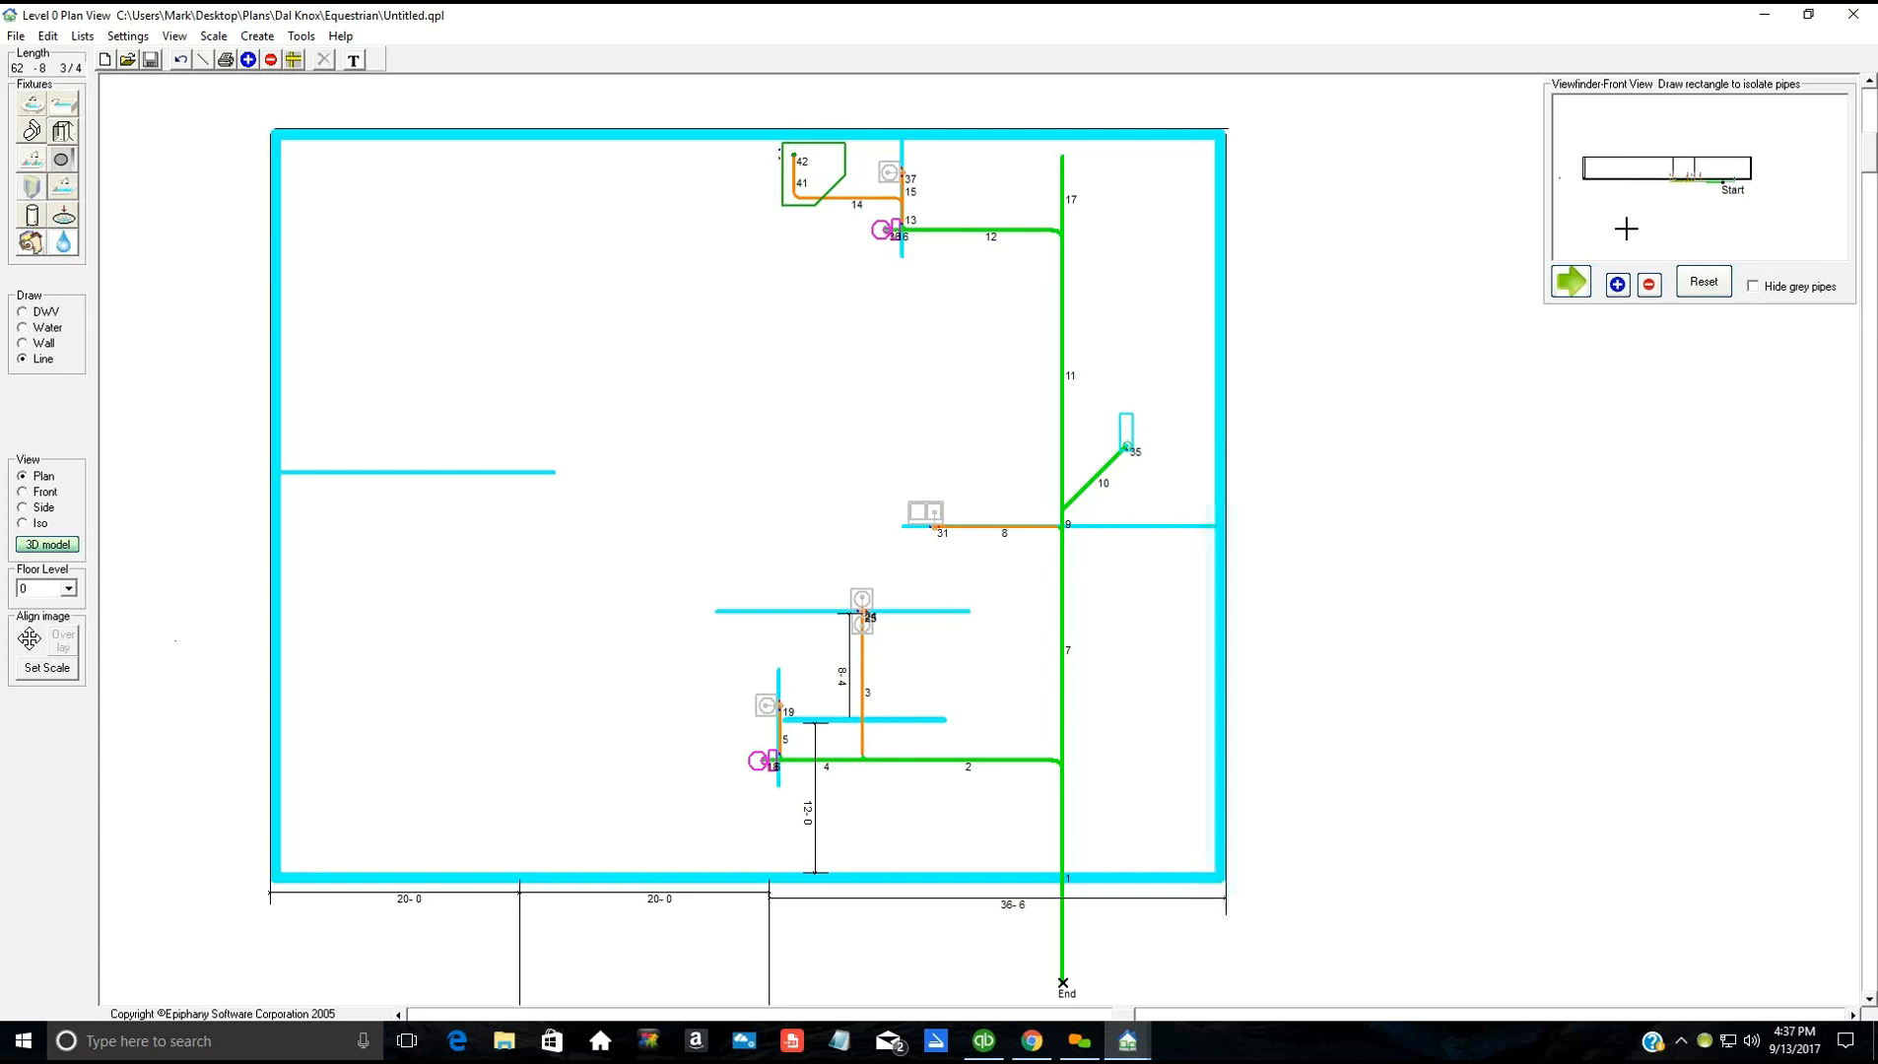
pyautogui.scroll(3, 1626, 224)
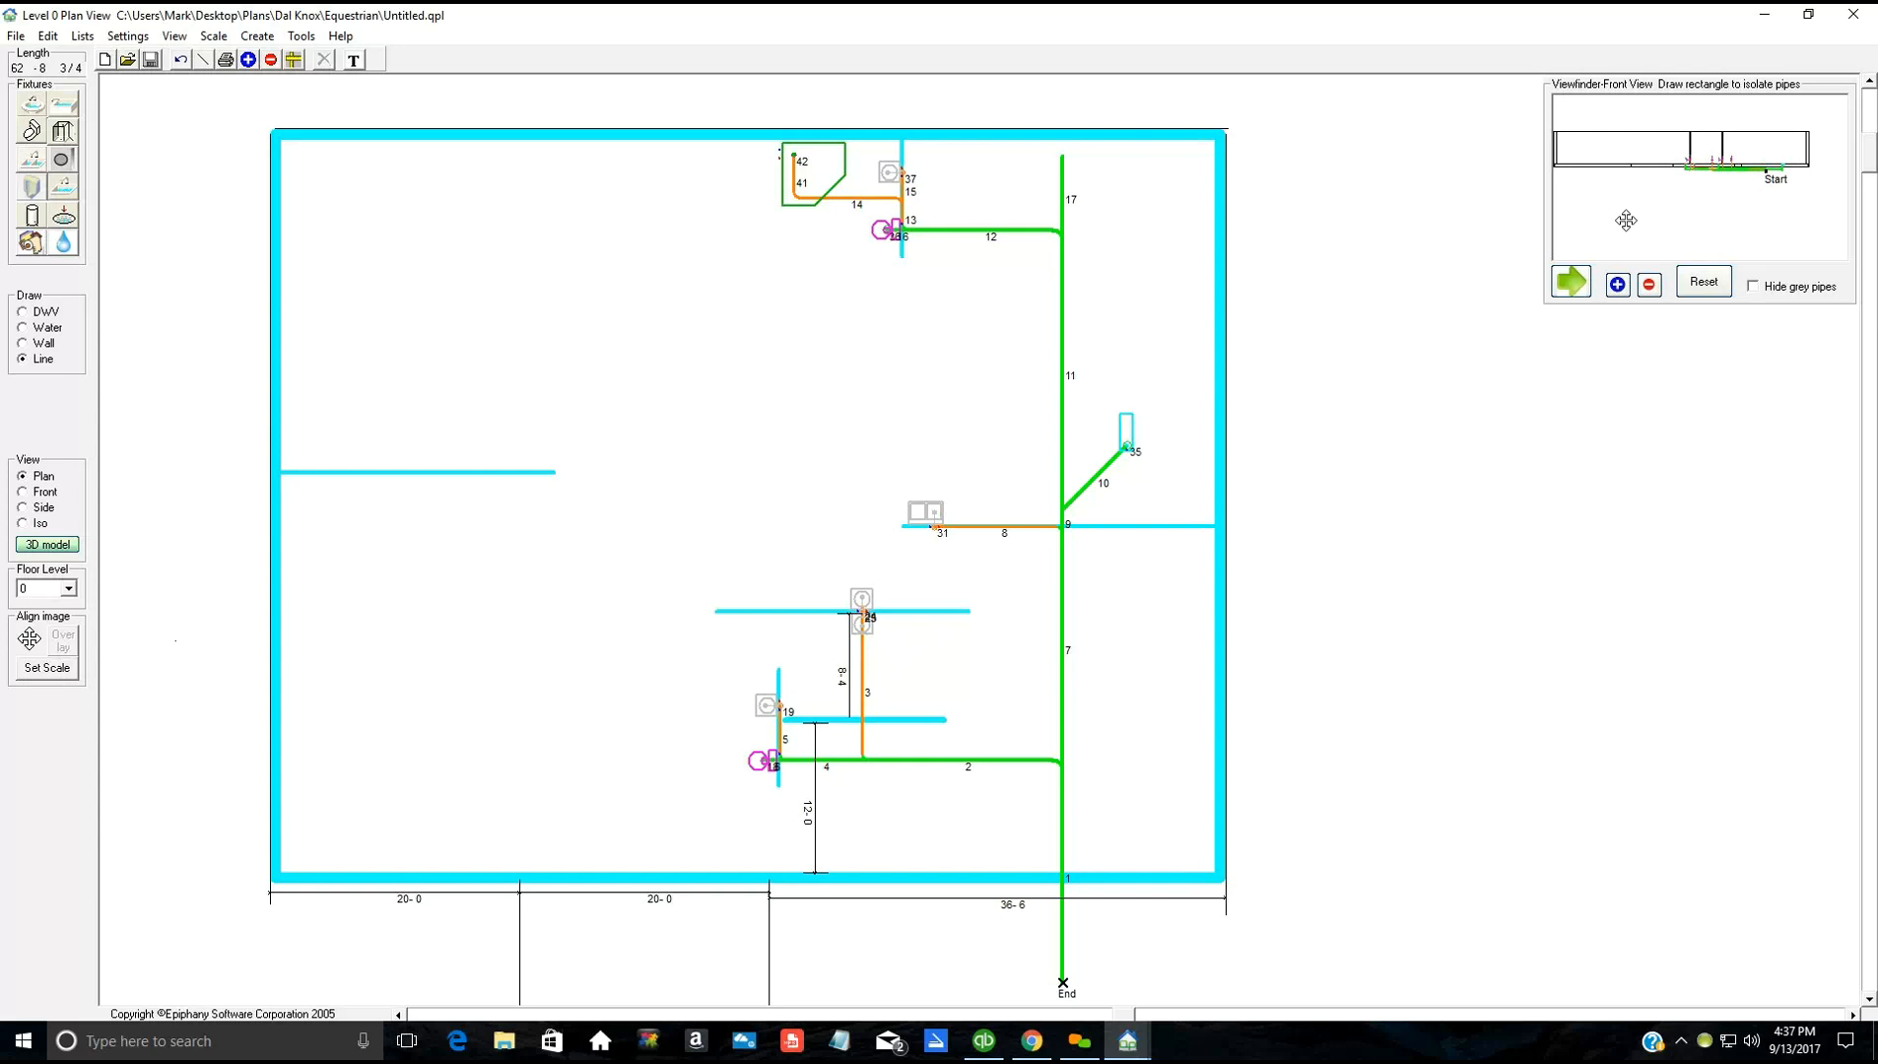
pyautogui.moveTo(1625, 220); pyautogui.dragTo(1647, 228, button='middle')
pyautogui.scroll(1, 1647, 228)
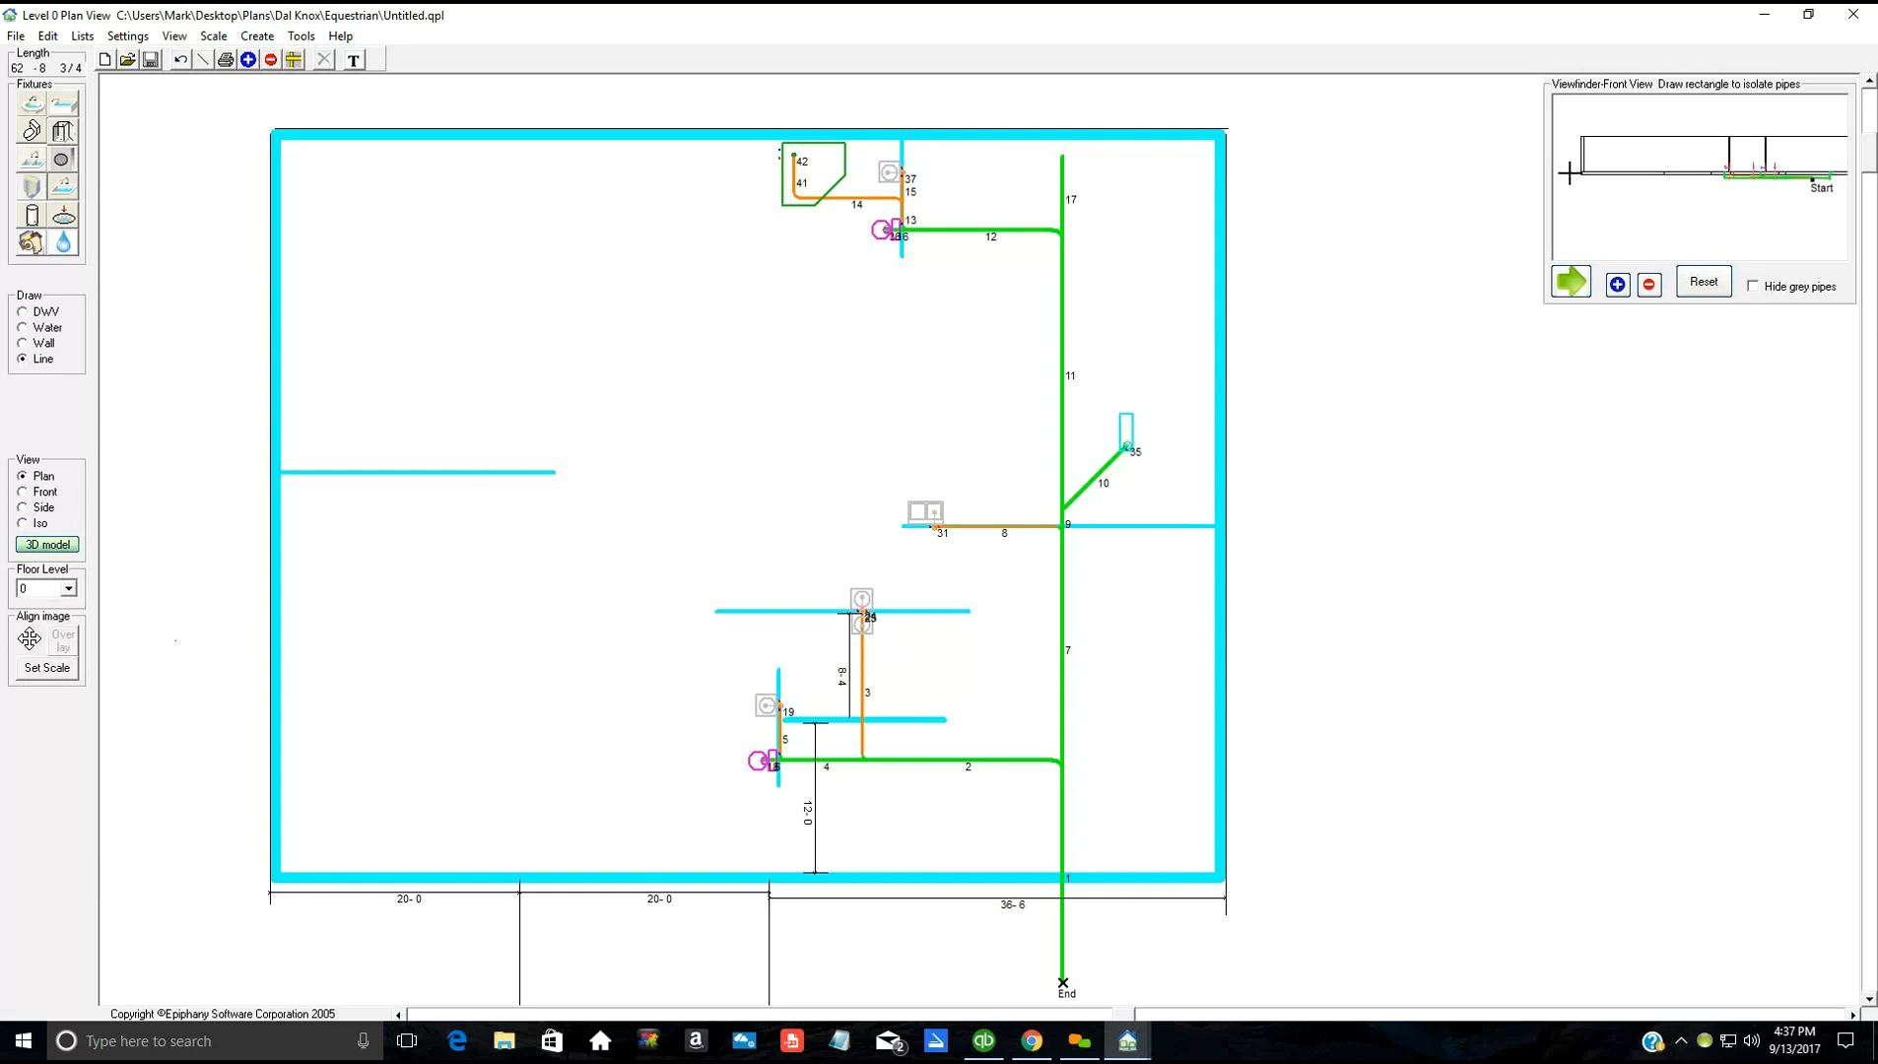
pyautogui.moveTo(1568, 174); pyautogui.dragTo(1837, 215)
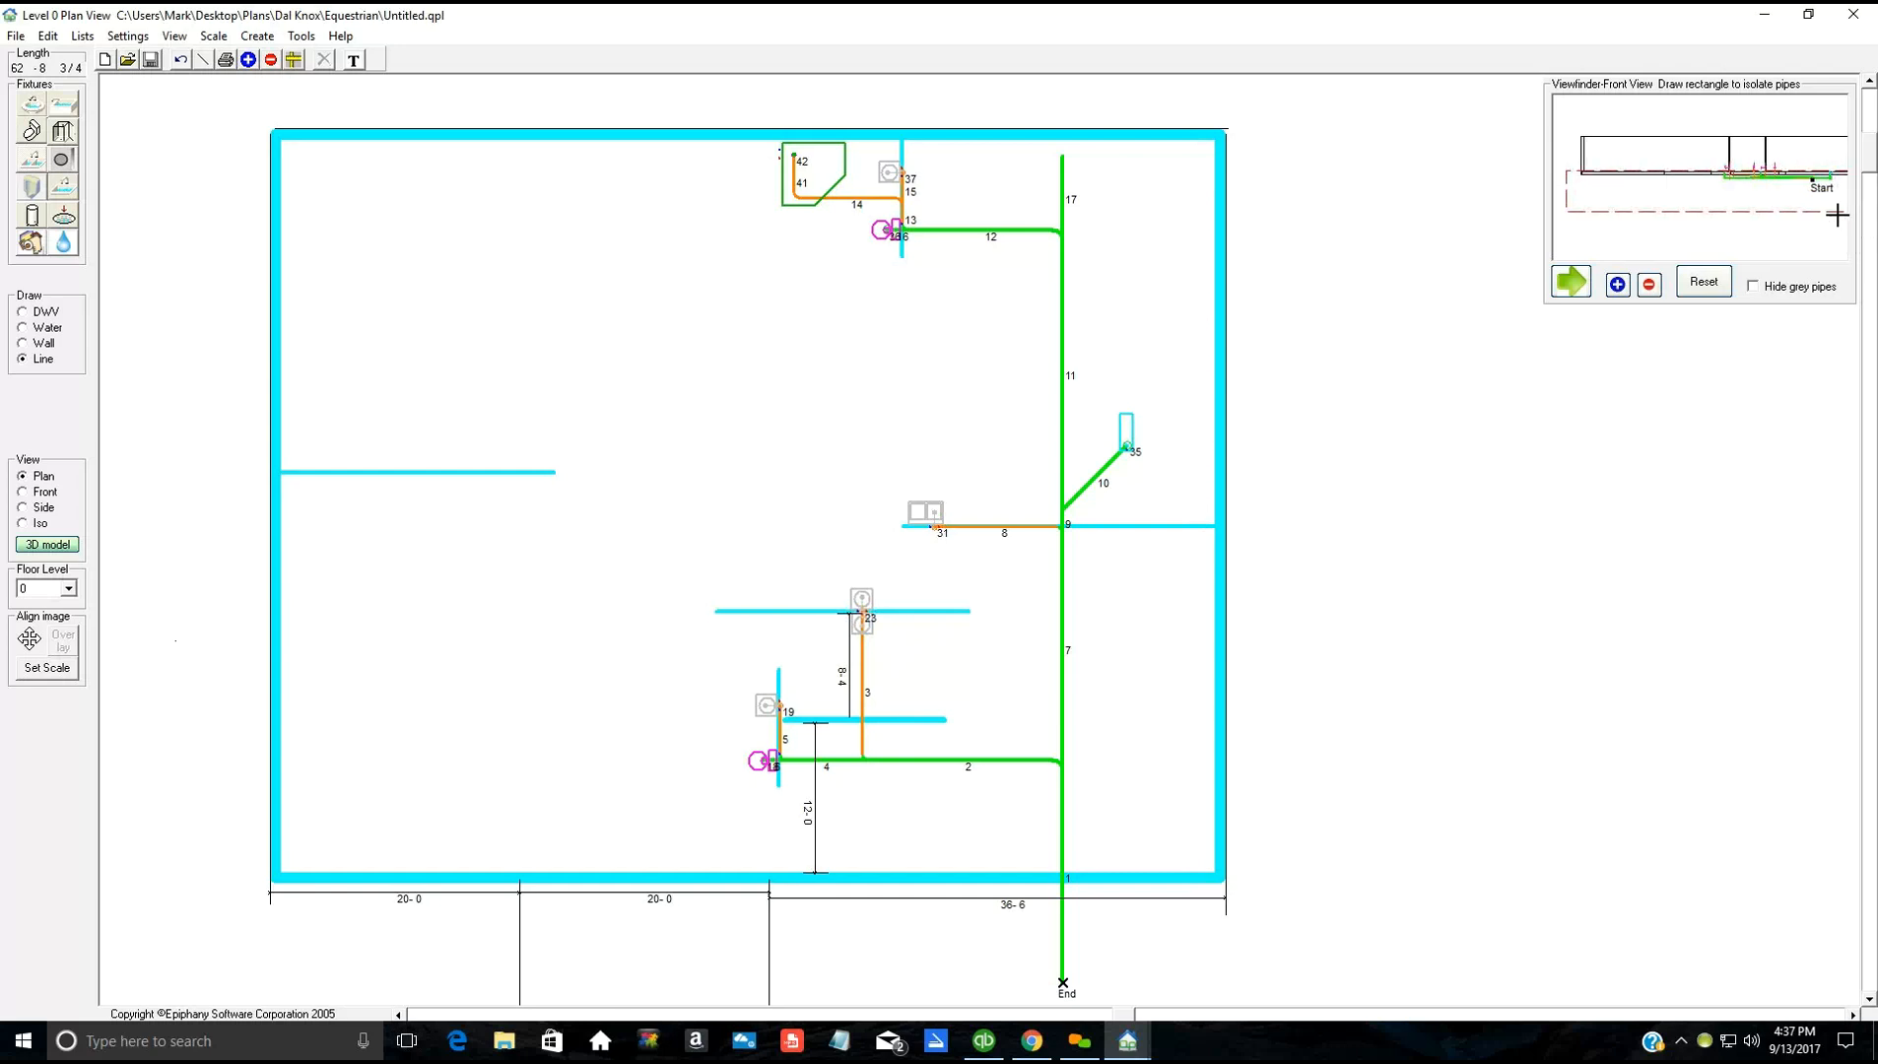
pyautogui.click(979, 597)
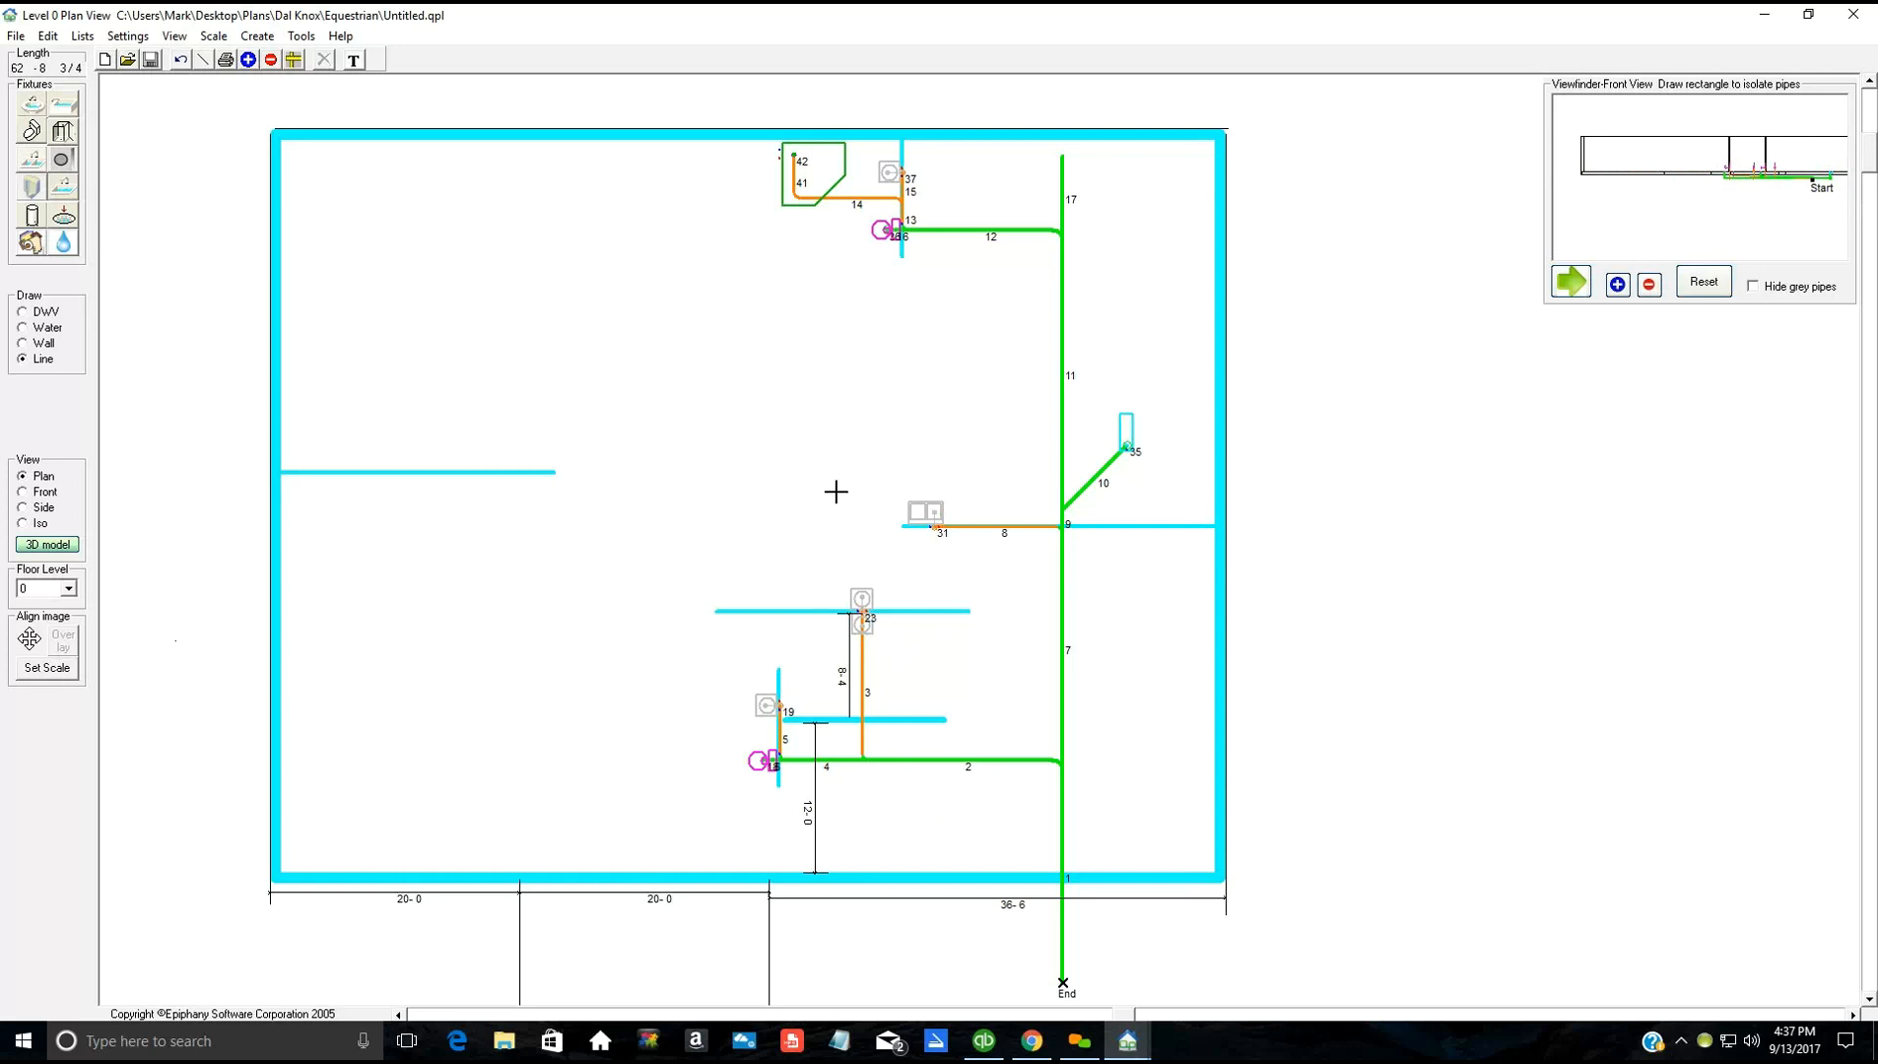
# Step: Start a picture export of the numbered plan, and switch to the isometric view to enlarge the drain piping
pyautogui.click(15, 38)
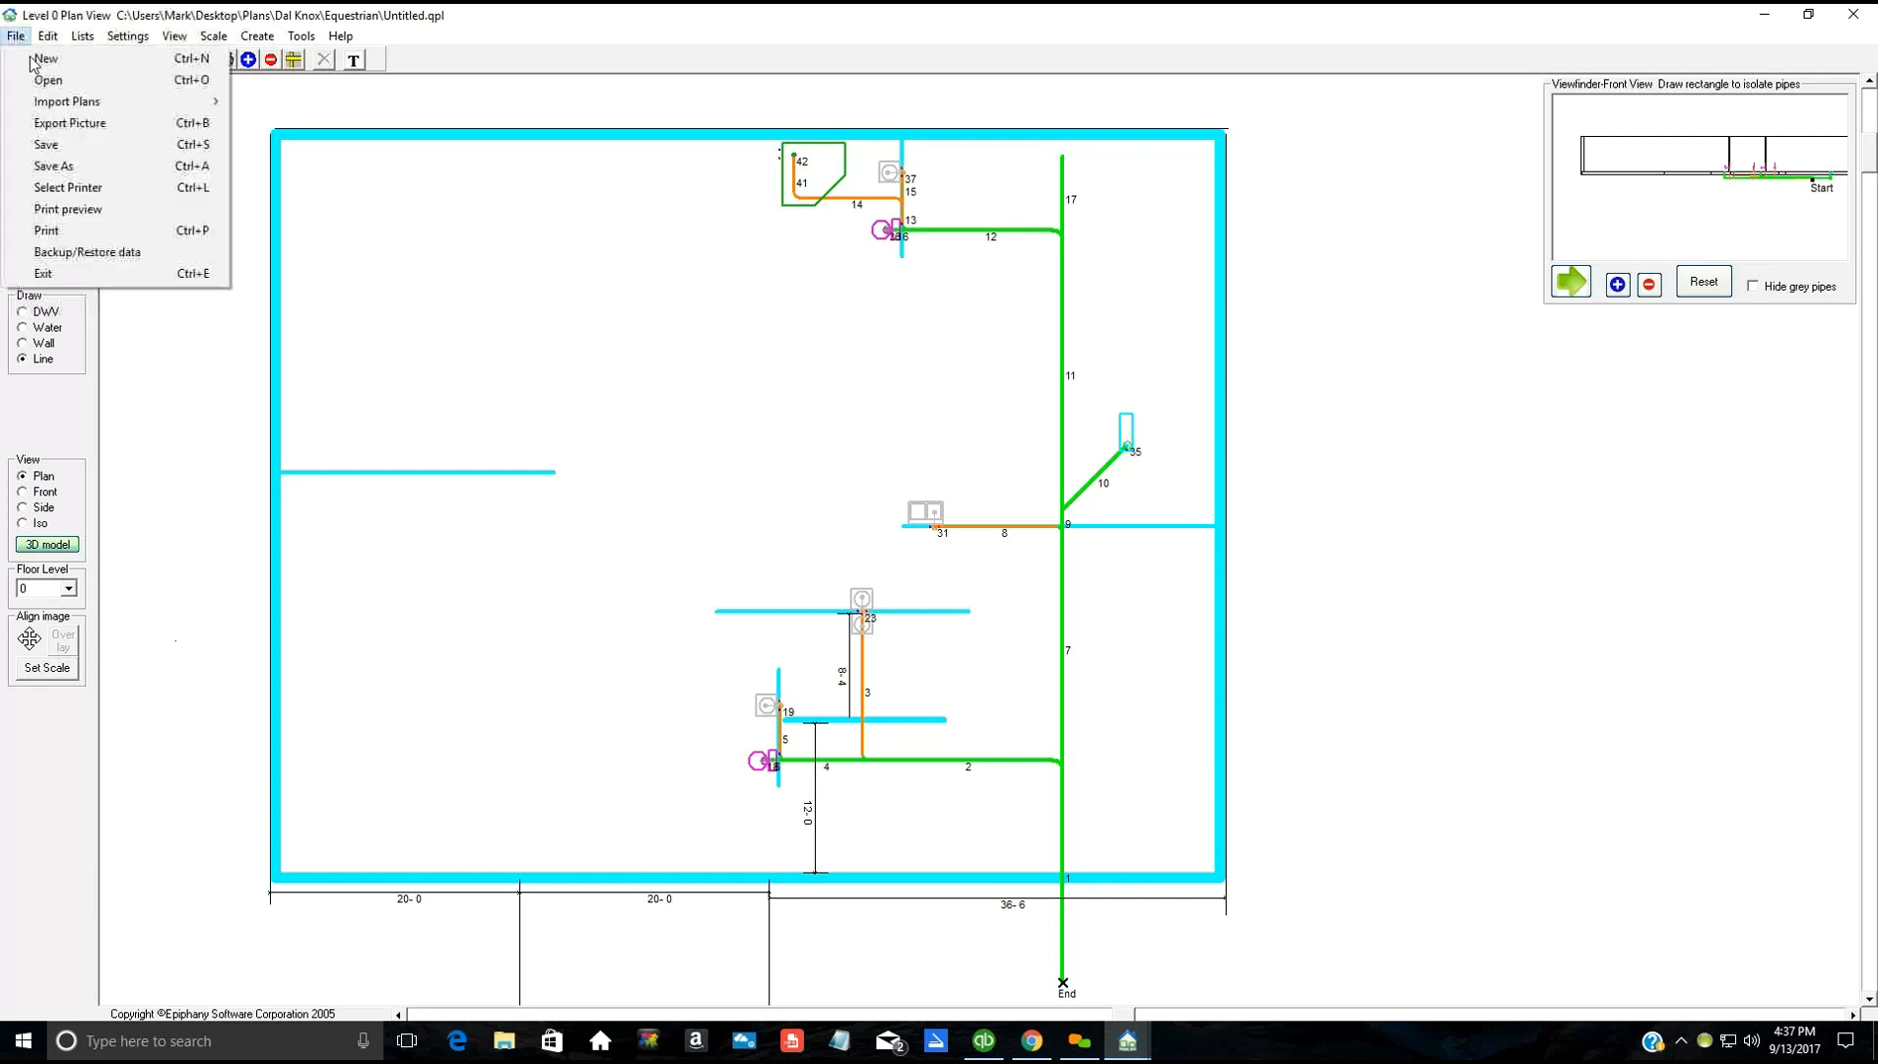
pyautogui.click(103, 125)
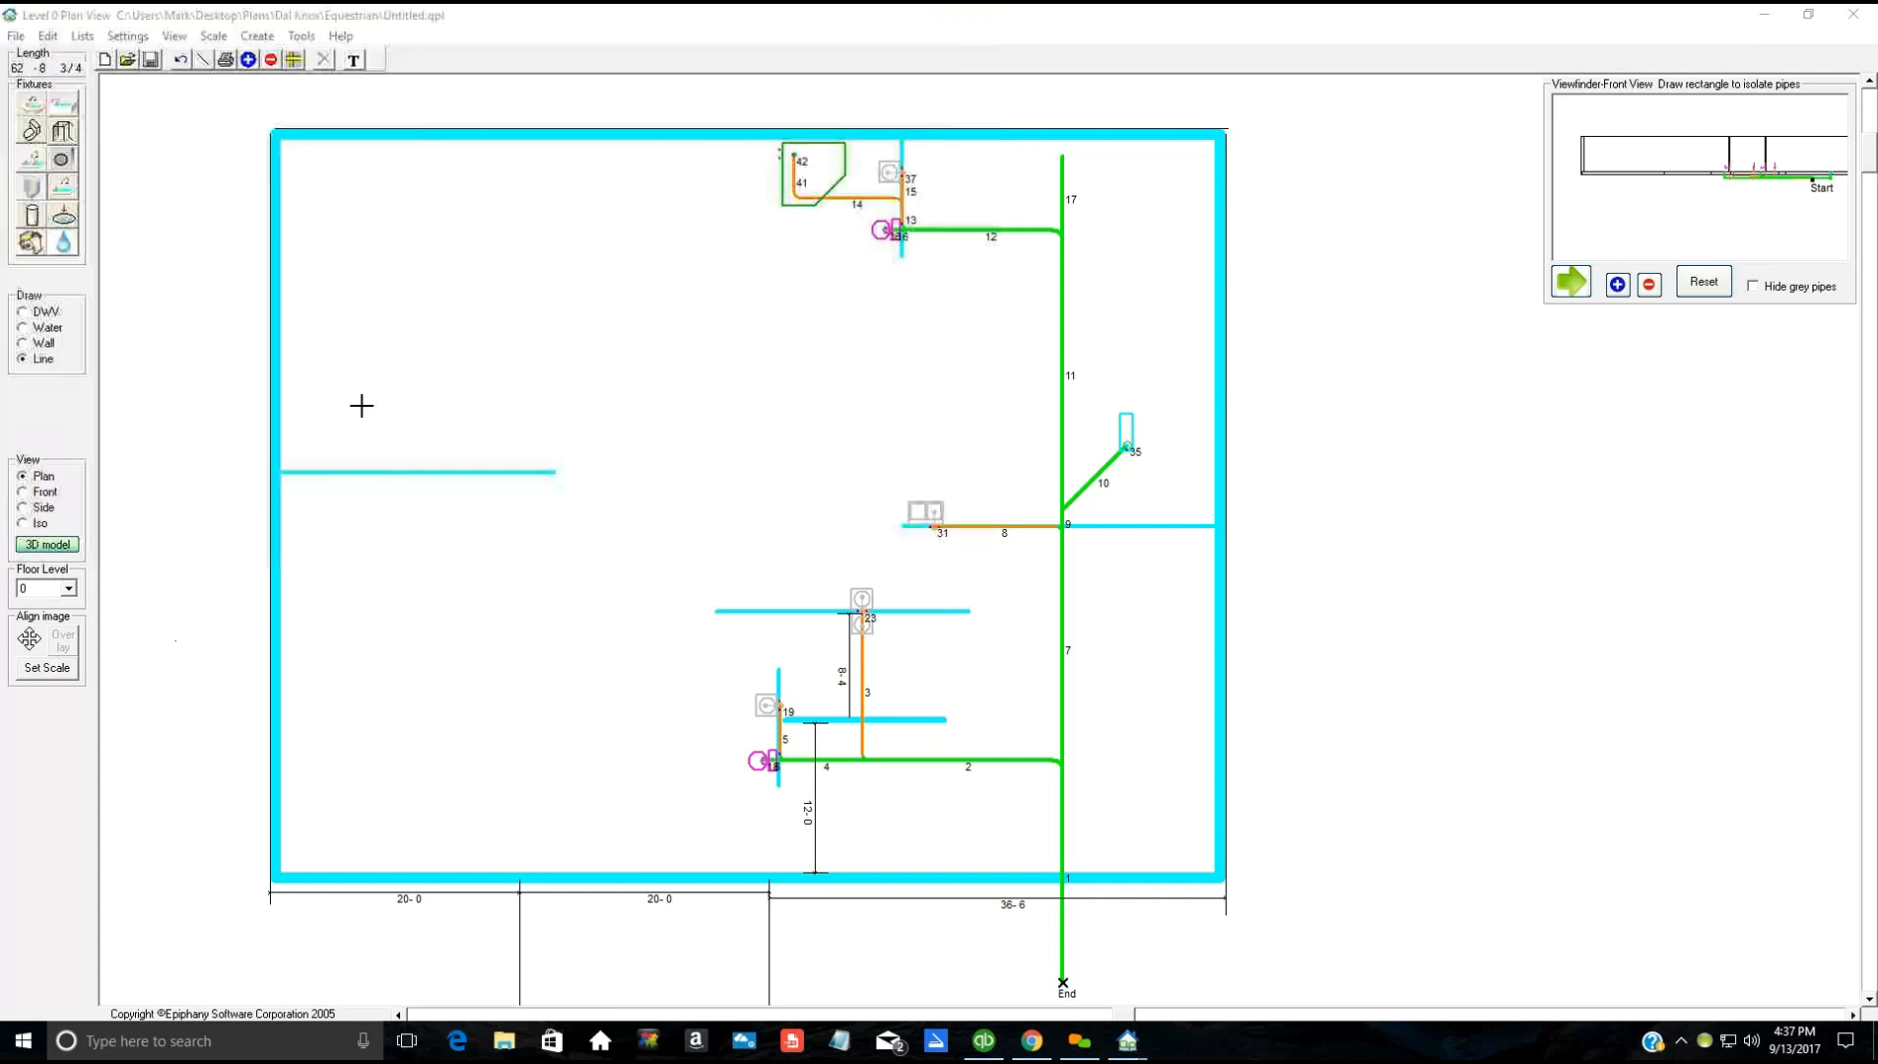
pyautogui.click(36, 524)
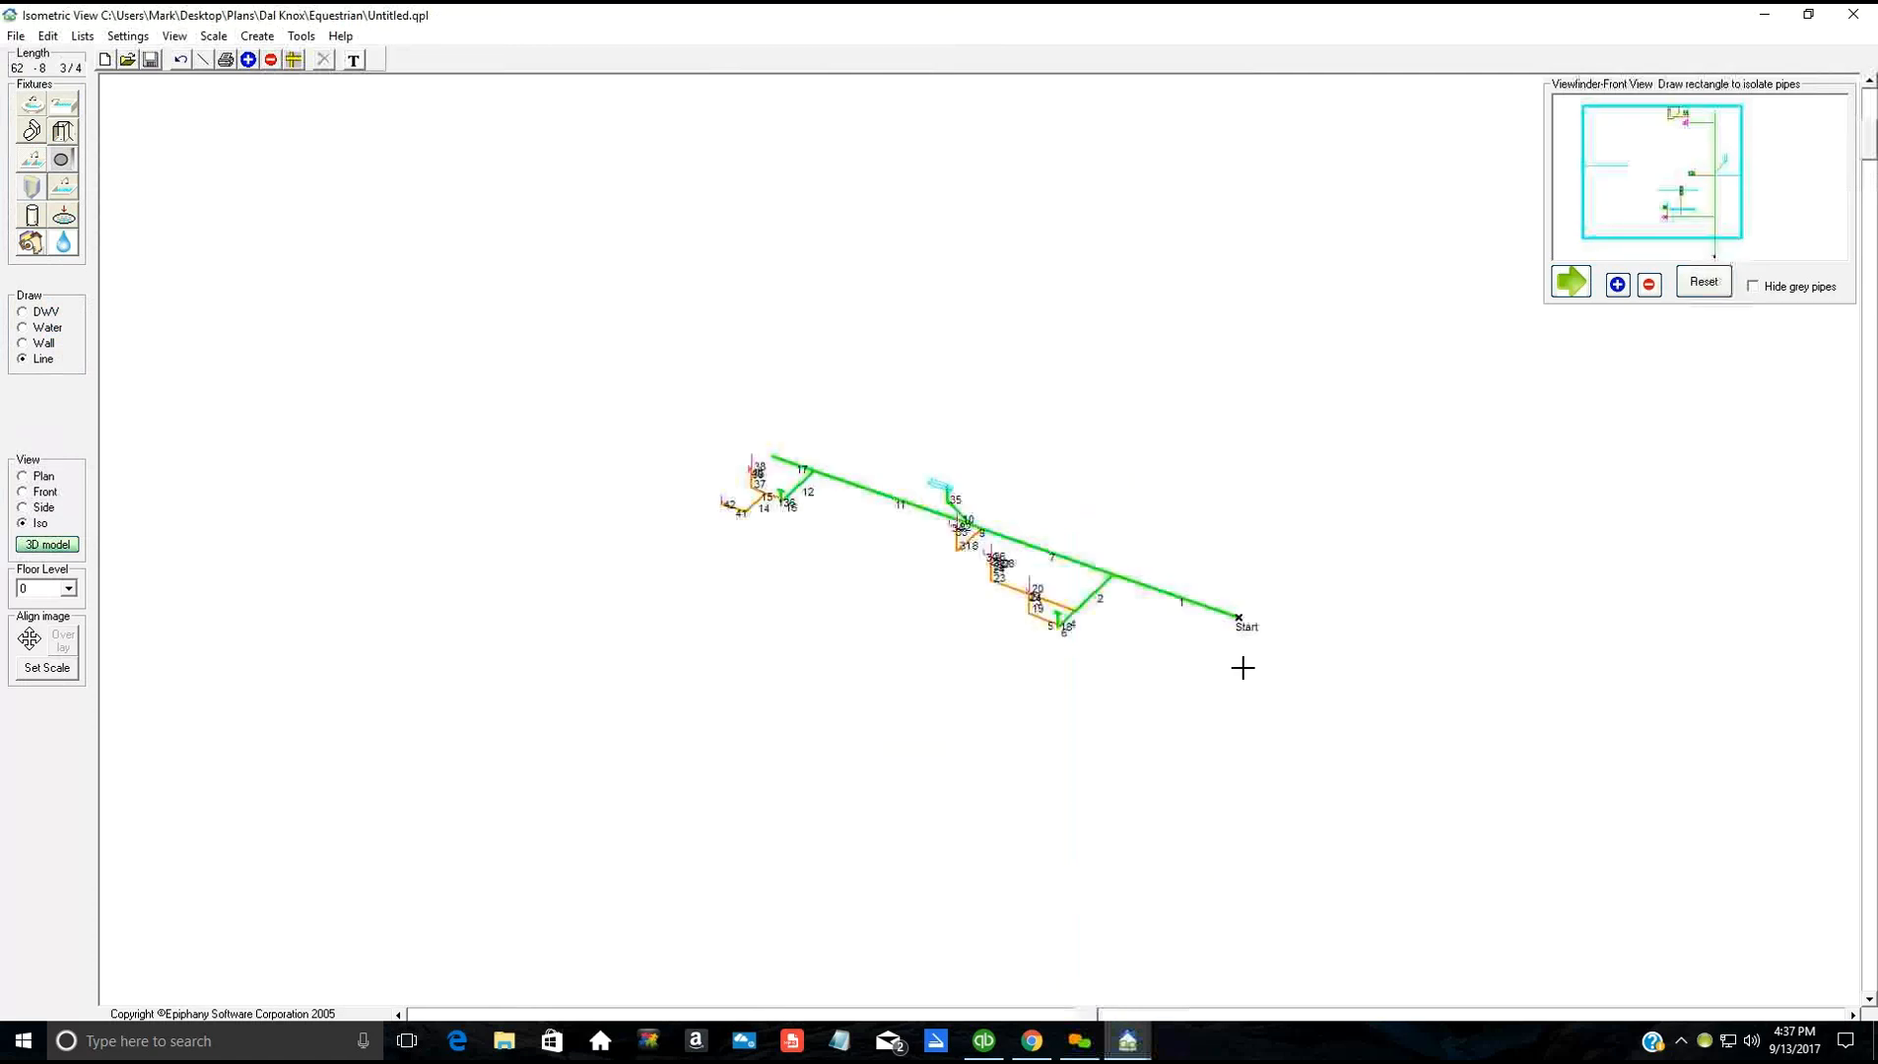
pyautogui.scroll(1, 1240, 667)
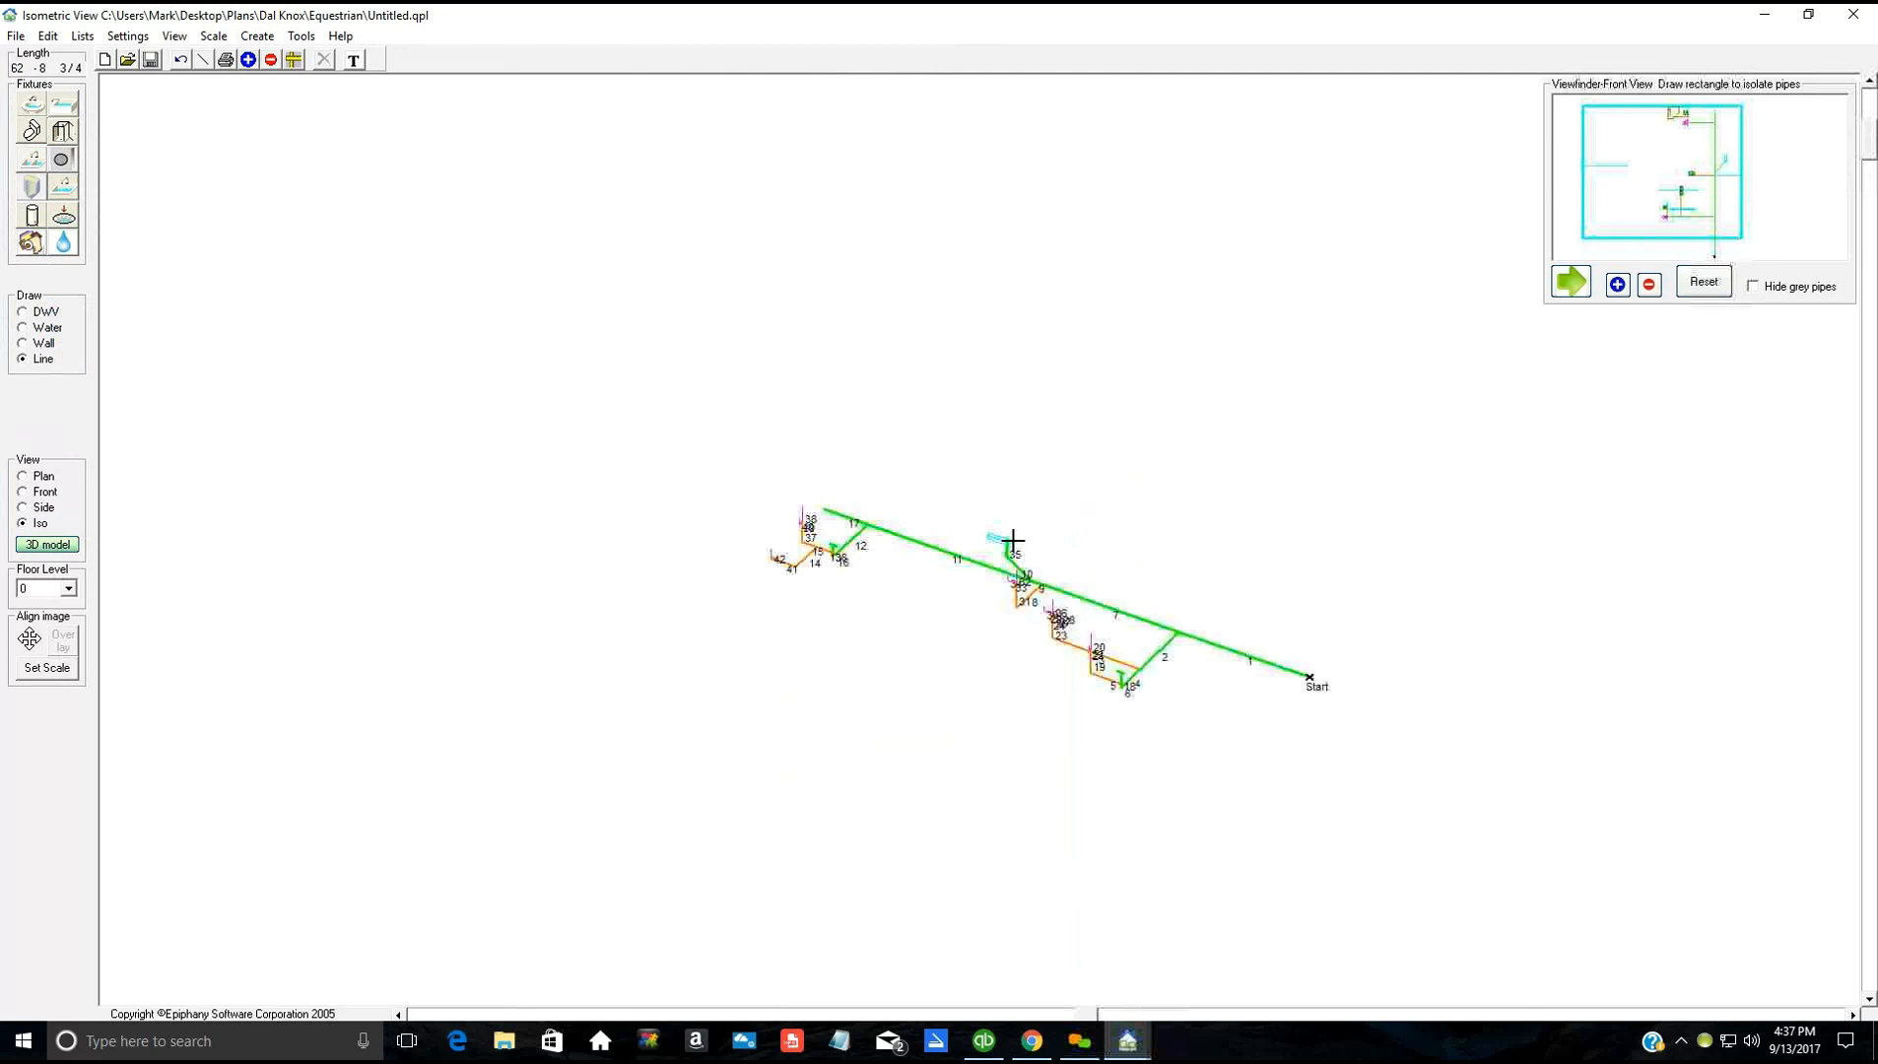
pyautogui.scroll(1, 1013, 540)
pyautogui.scroll(2, 994, 490)
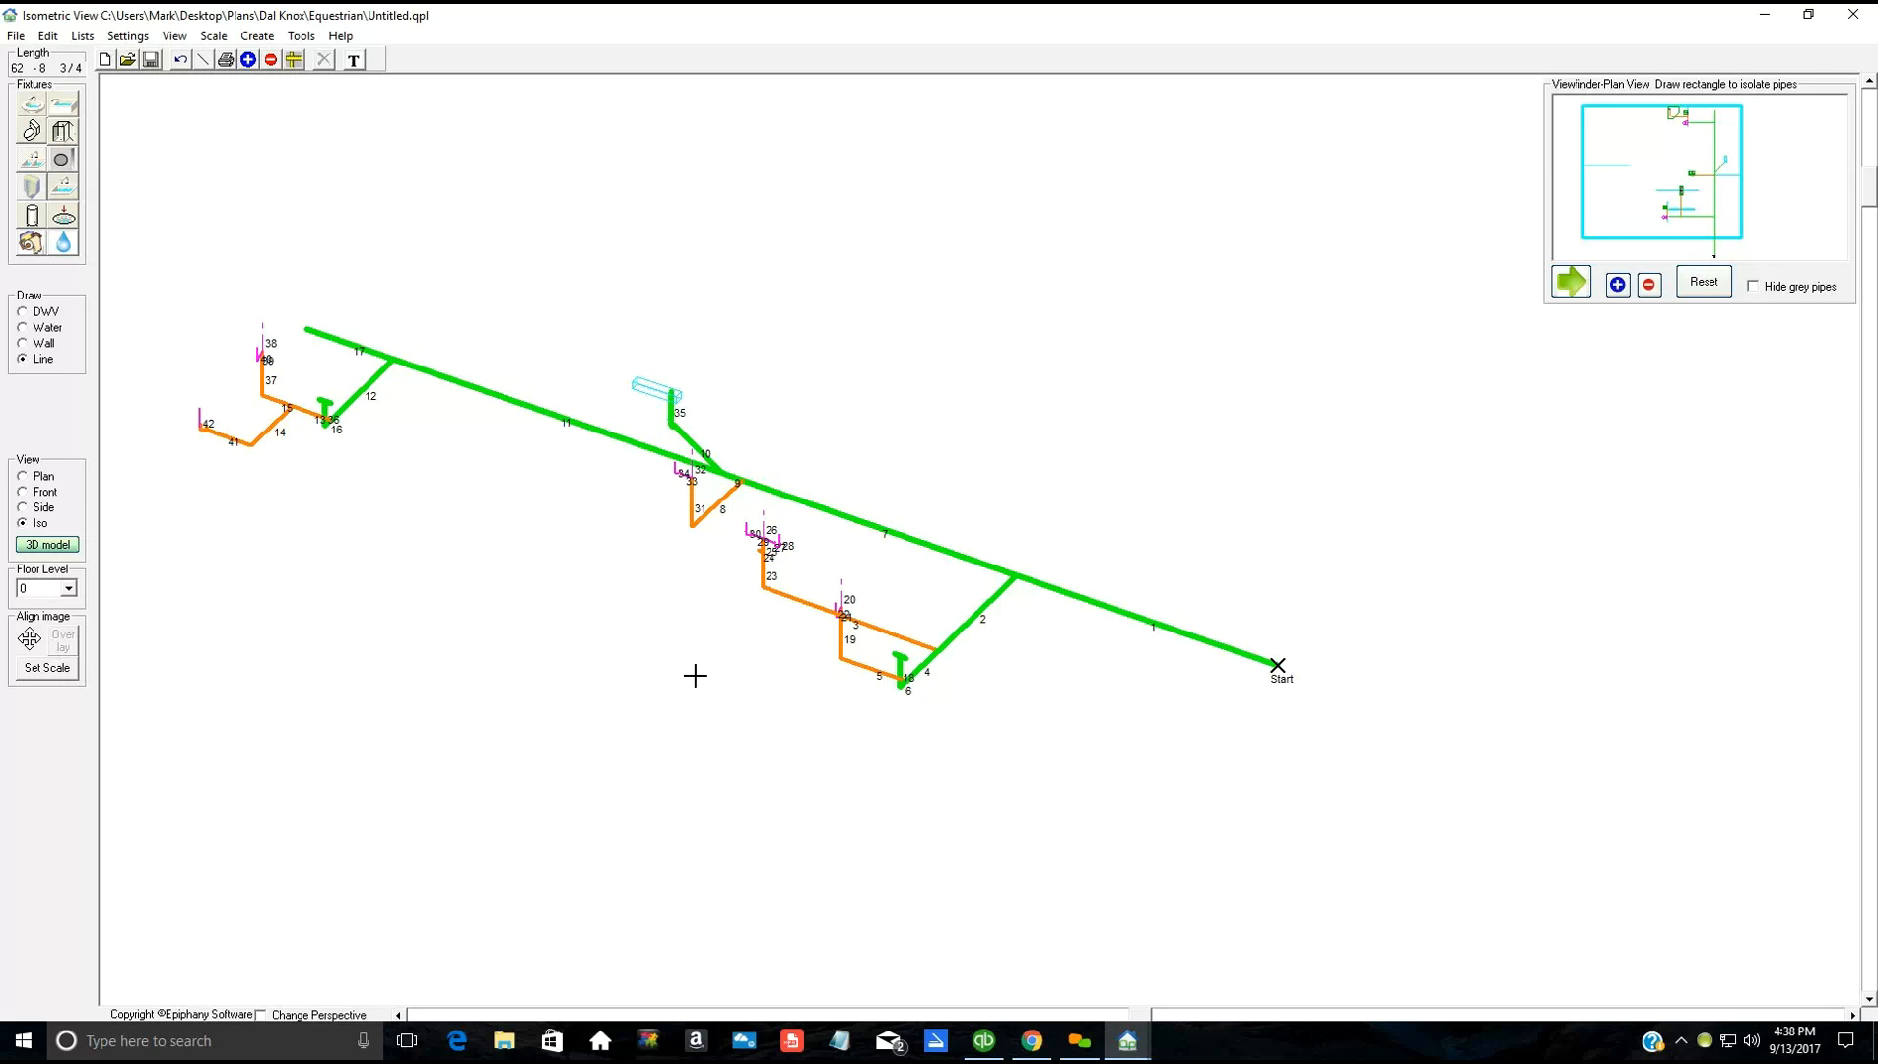
# Step: Create the bill of materials for the Under Slab phase with the slab at floor level 0, review its items and close it
pyautogui.click(262, 41)
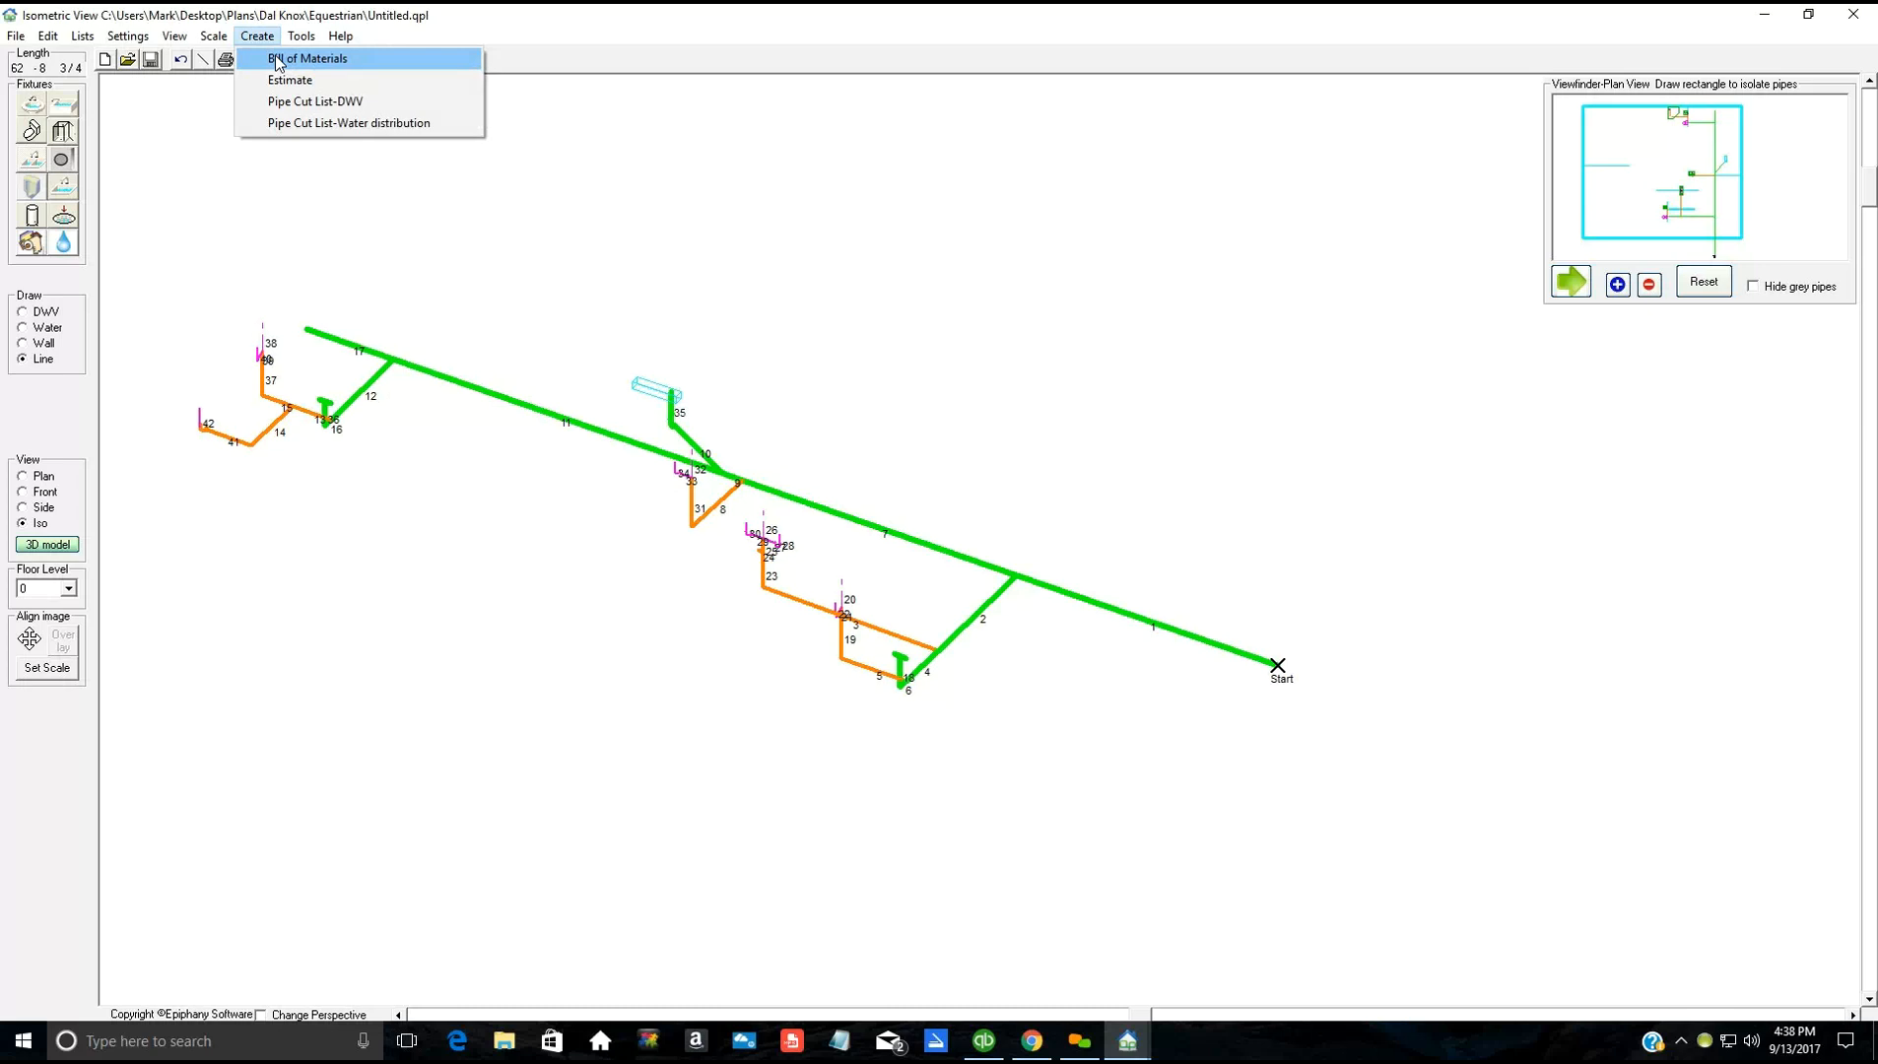
pyautogui.click(277, 59)
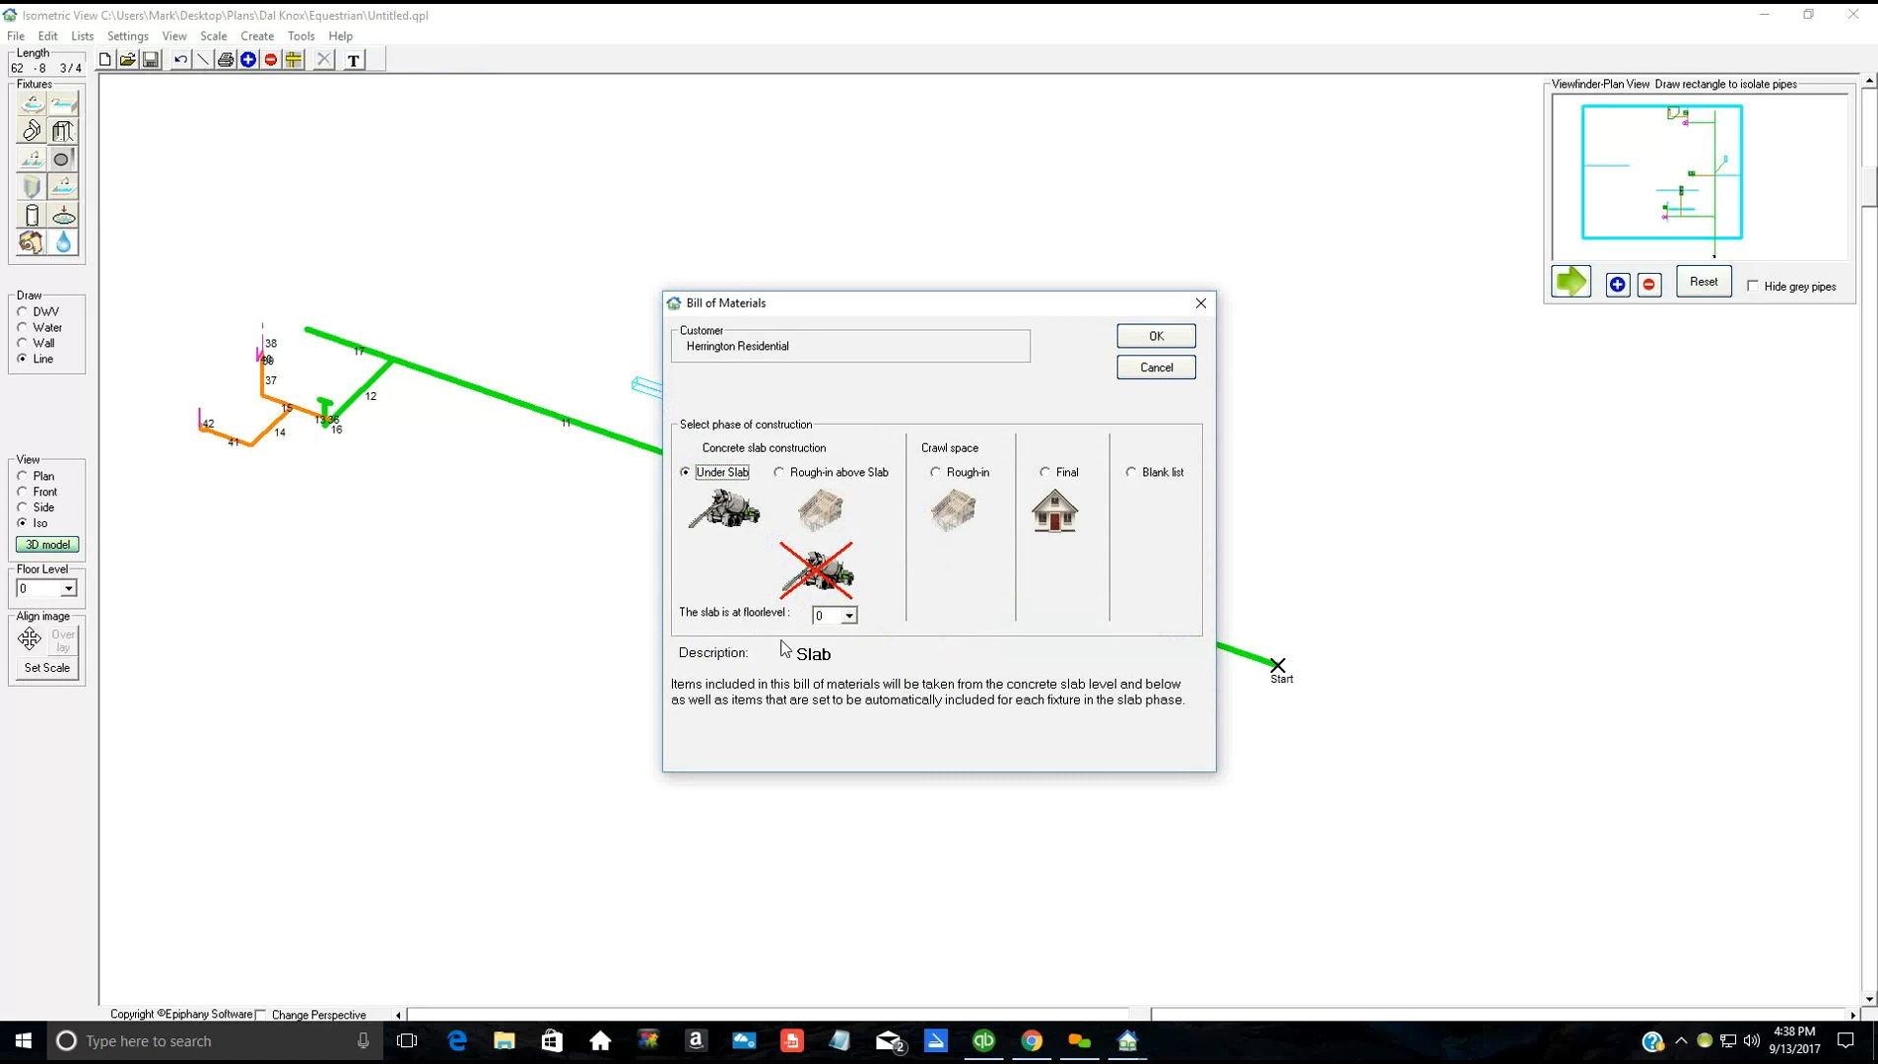
pyautogui.click(1156, 338)
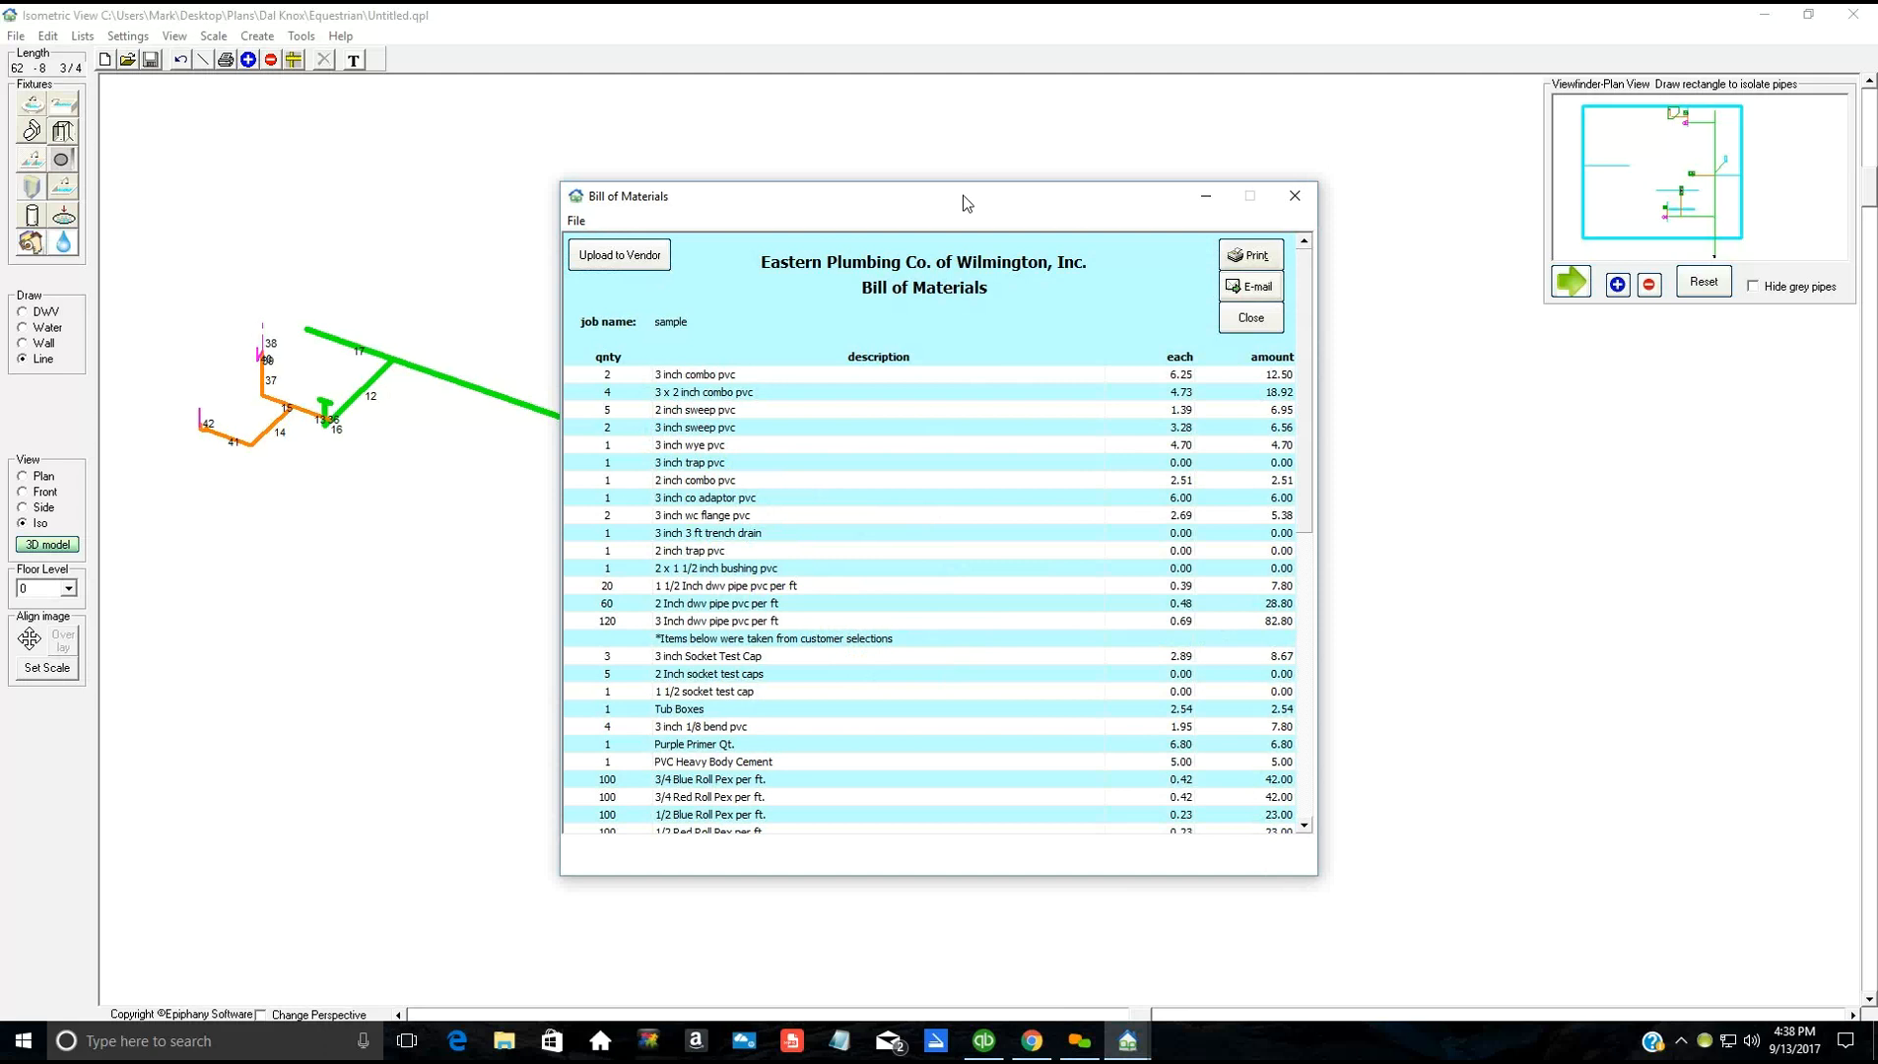
pyautogui.moveTo(963, 196); pyautogui.dragTo(942, 132)
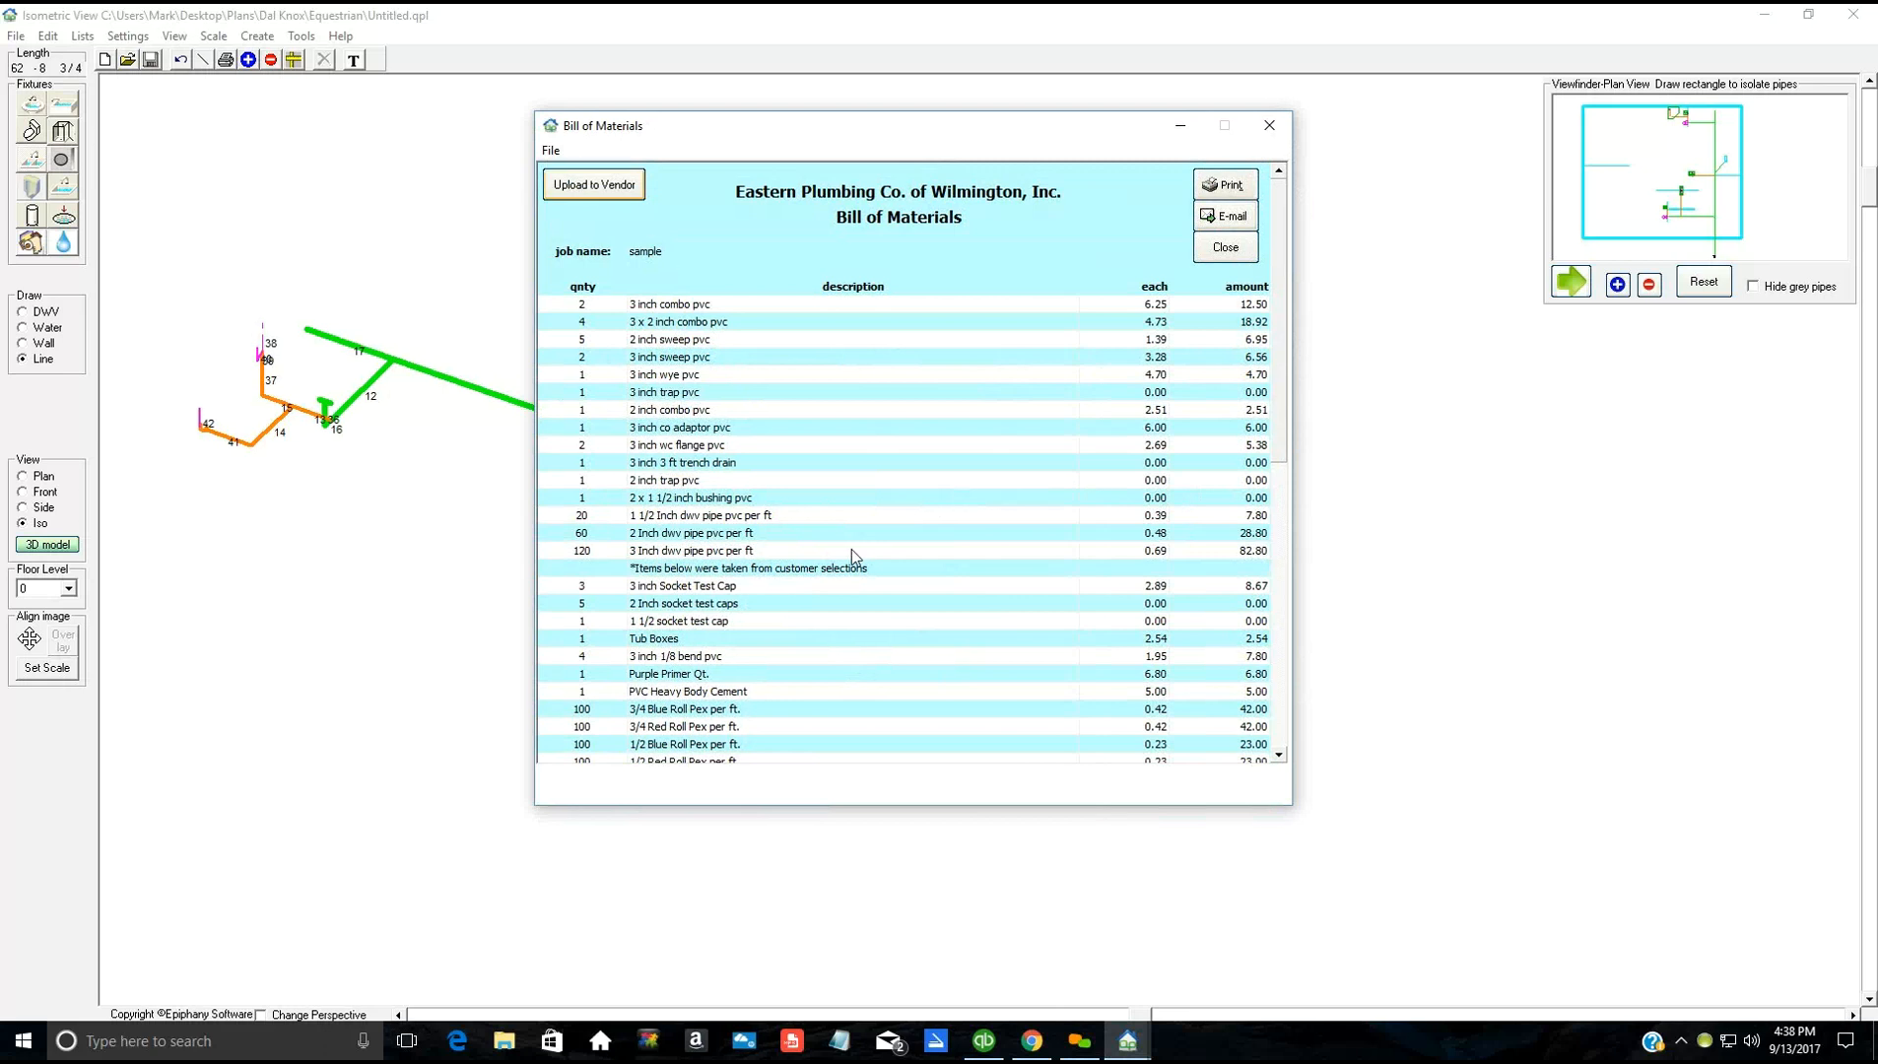
pyautogui.scroll(-1, 887, 685)
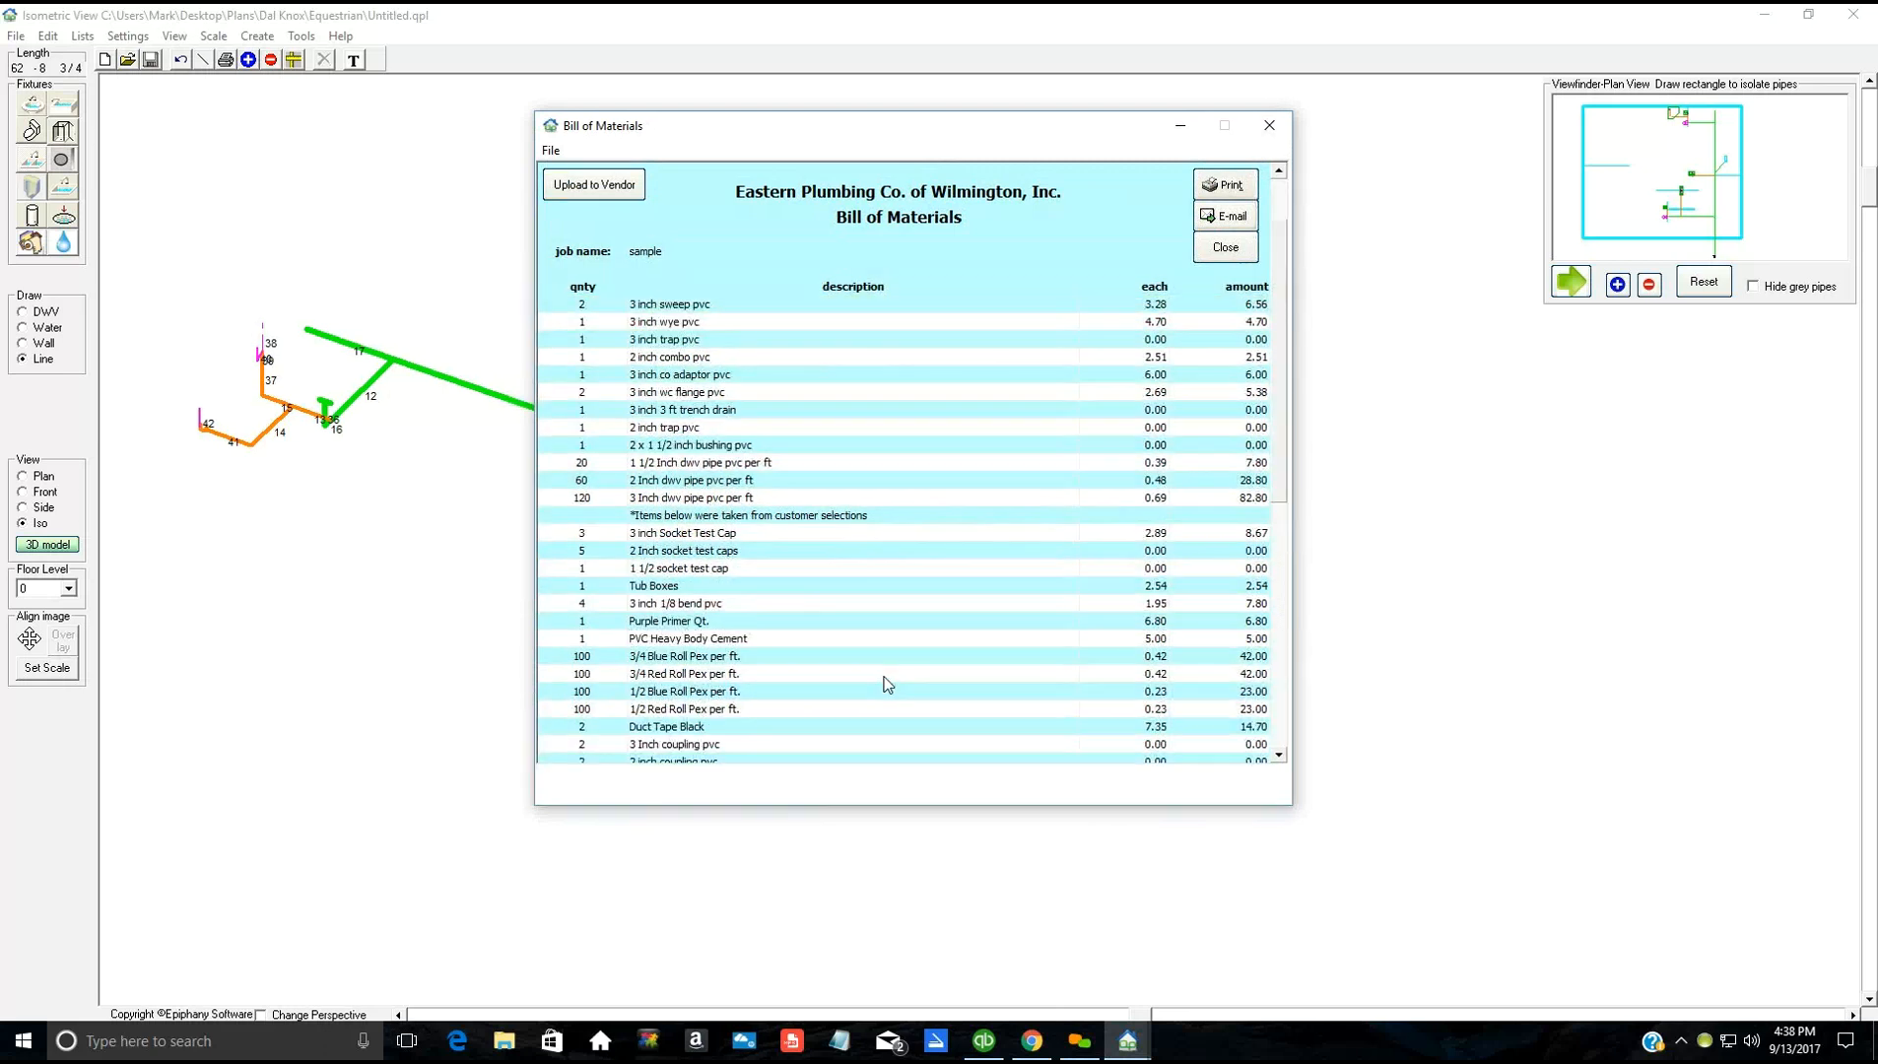
pyautogui.scroll(1, 742, 314)
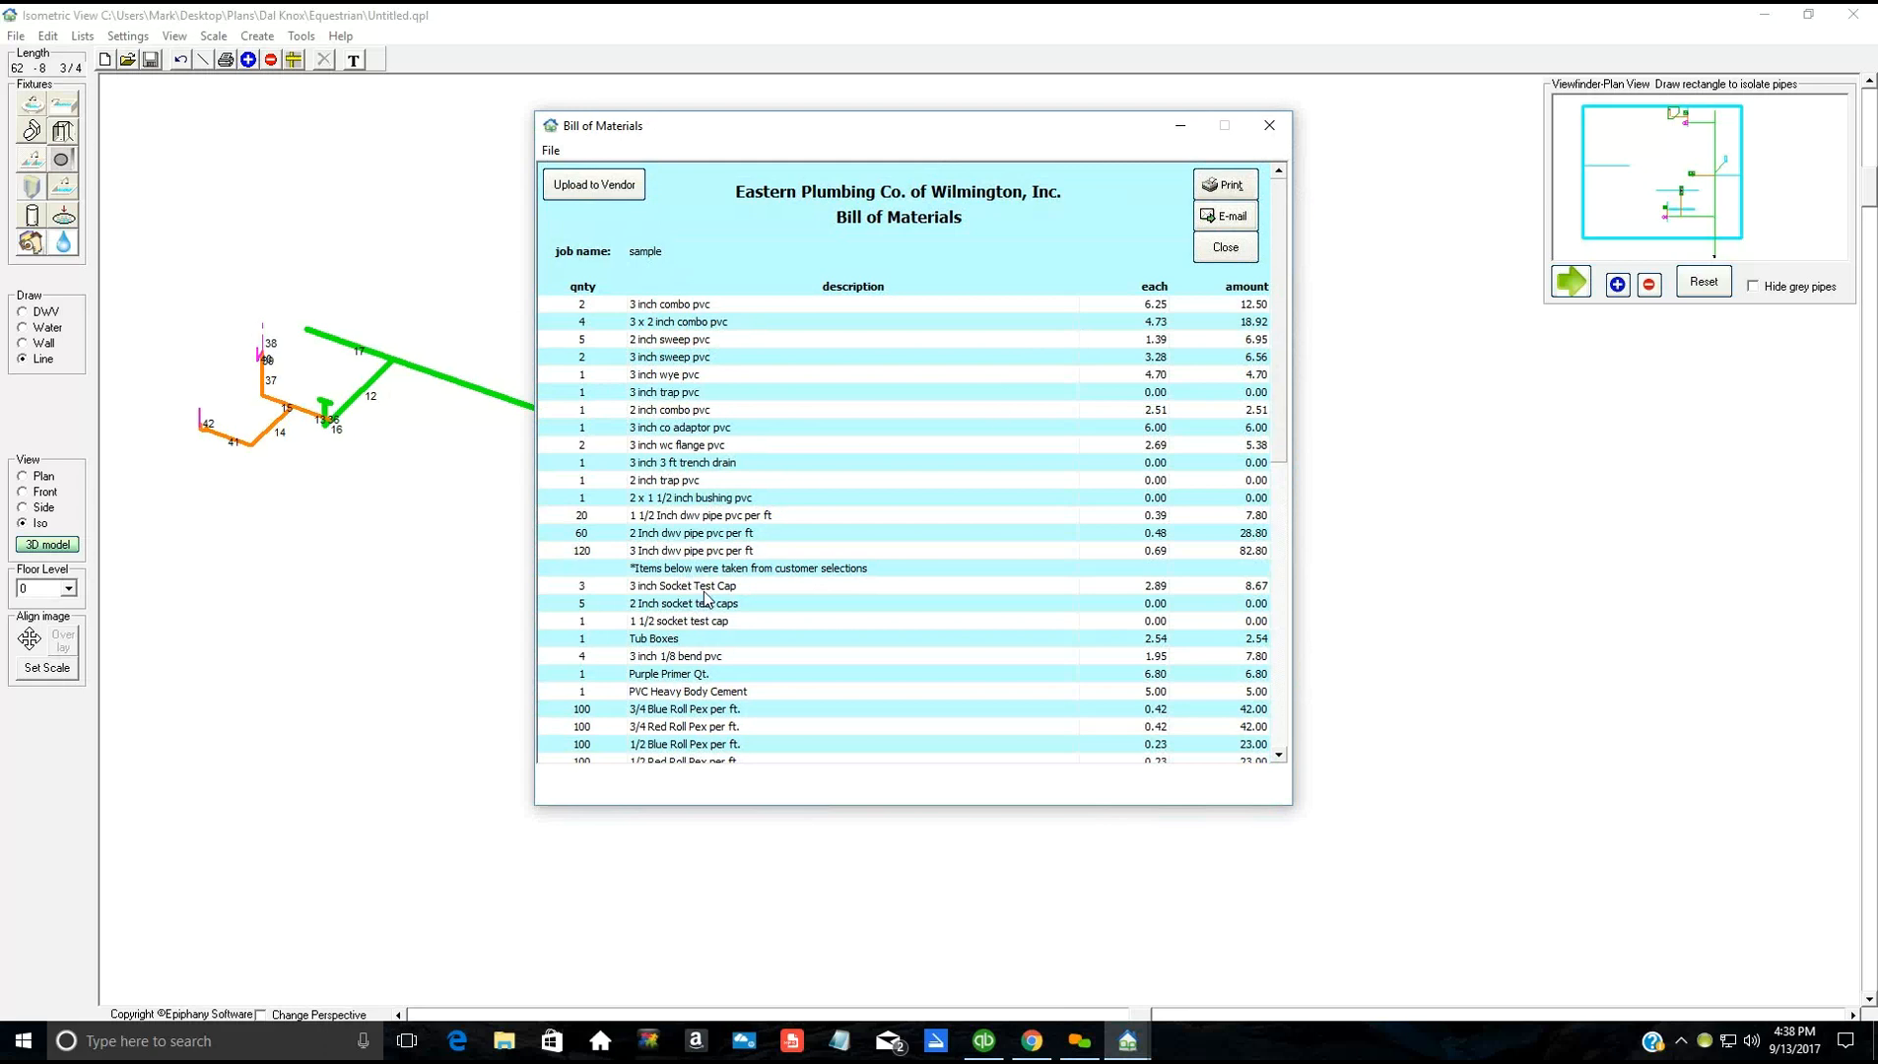
pyautogui.click(1227, 255)
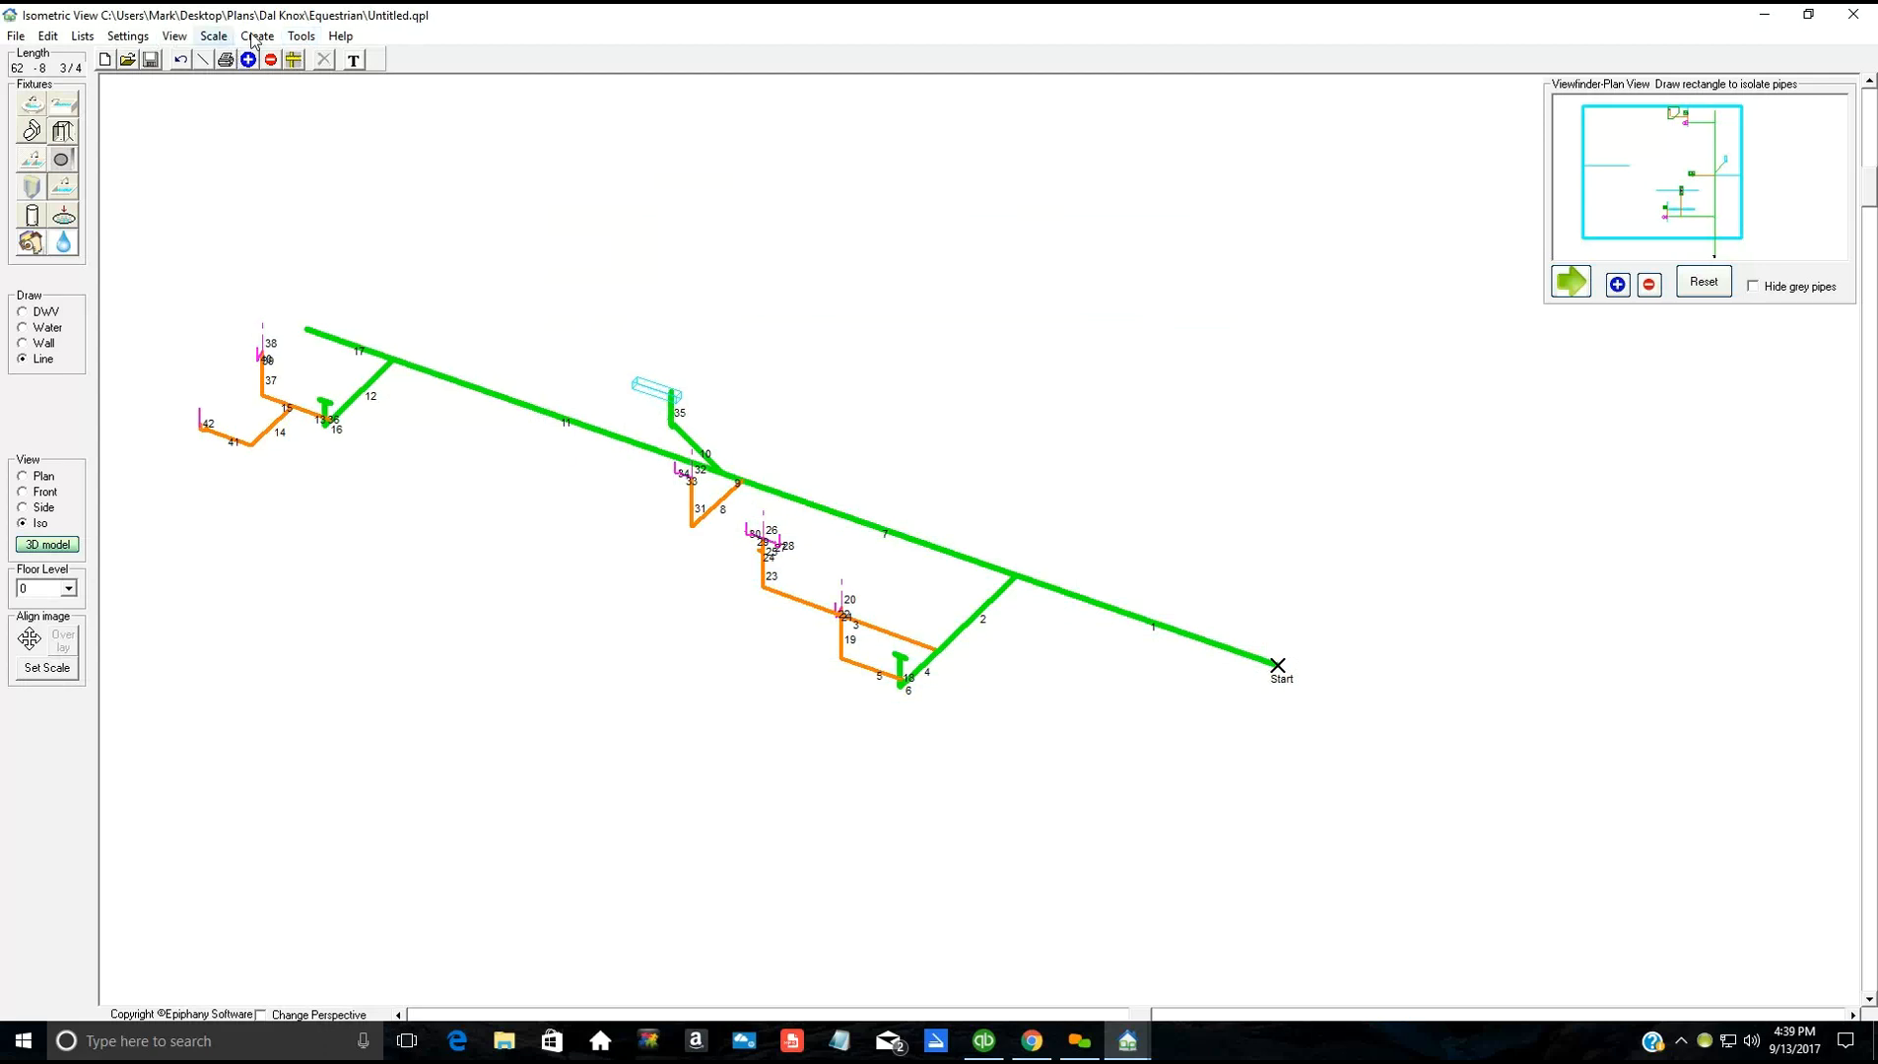
# Step: Open the current customer's material selections and show the under-slab items assigned to water closet WC-1
pyautogui.click(141, 37)
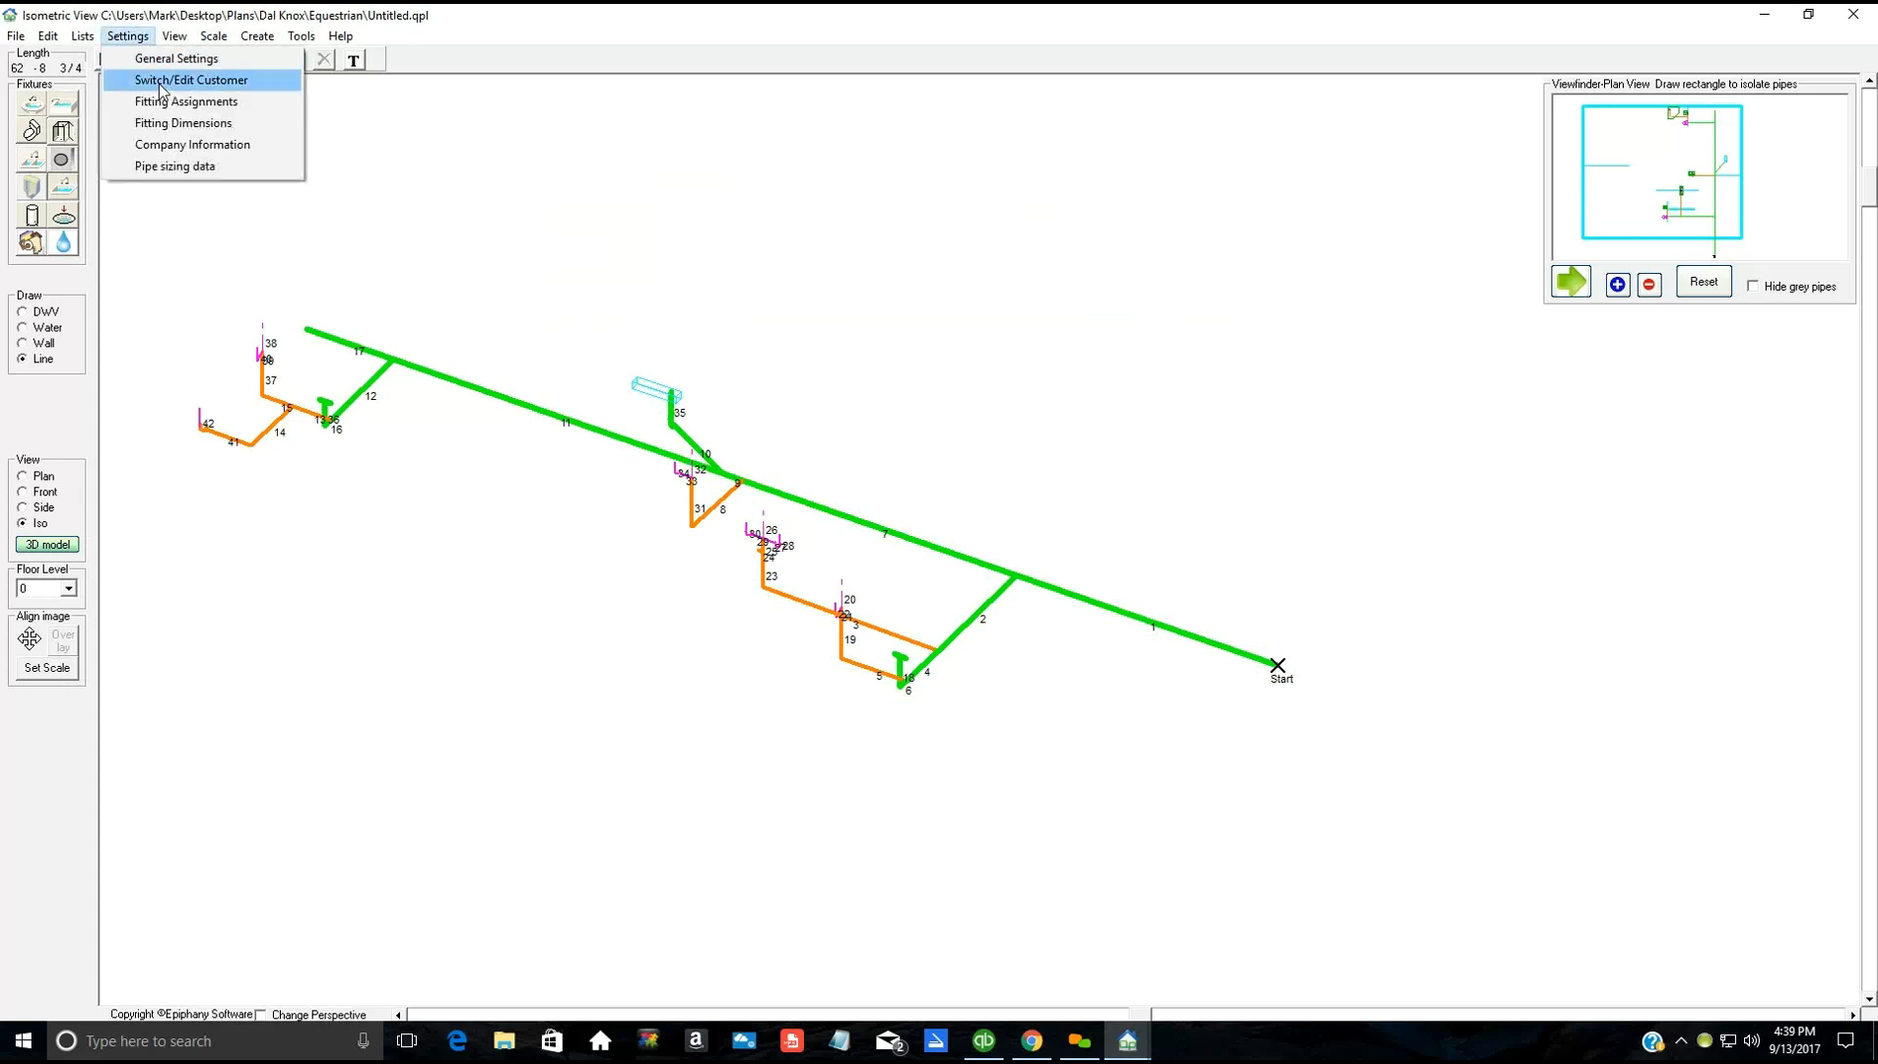
pyautogui.press('Return')
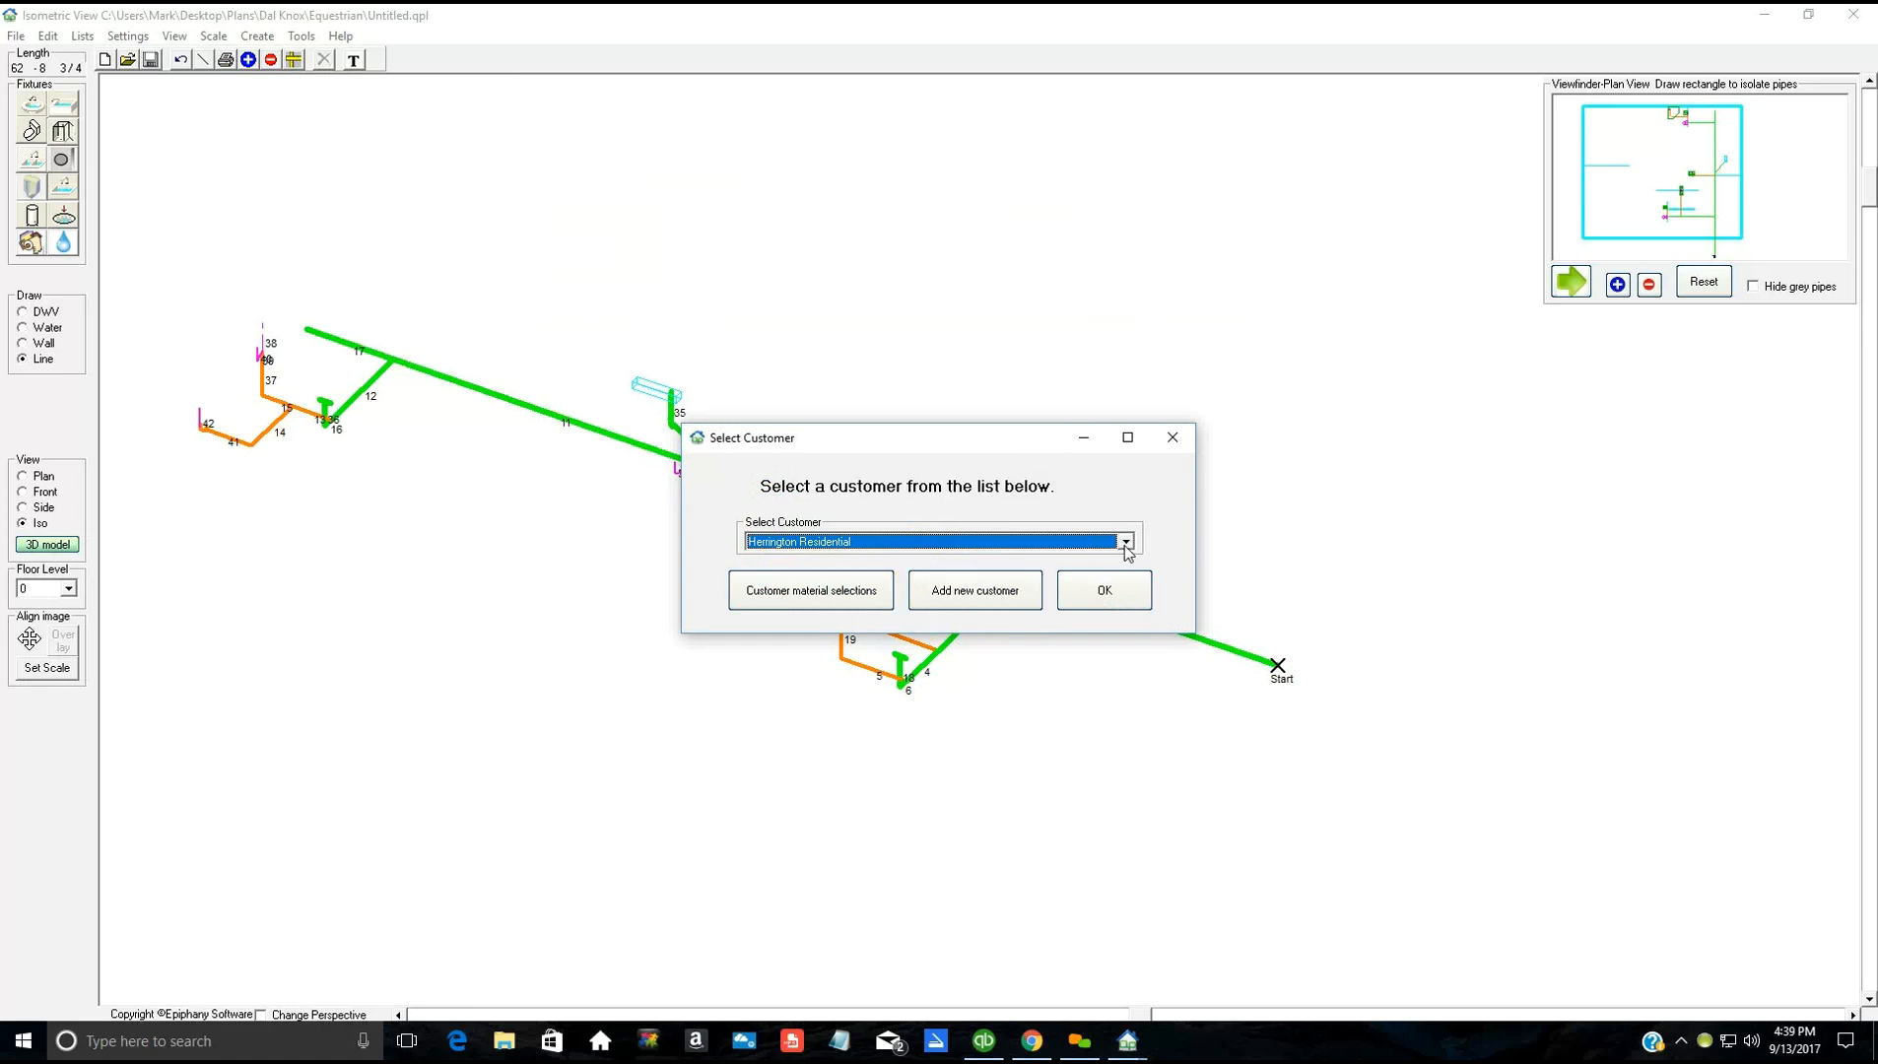
pyautogui.click(833, 595)
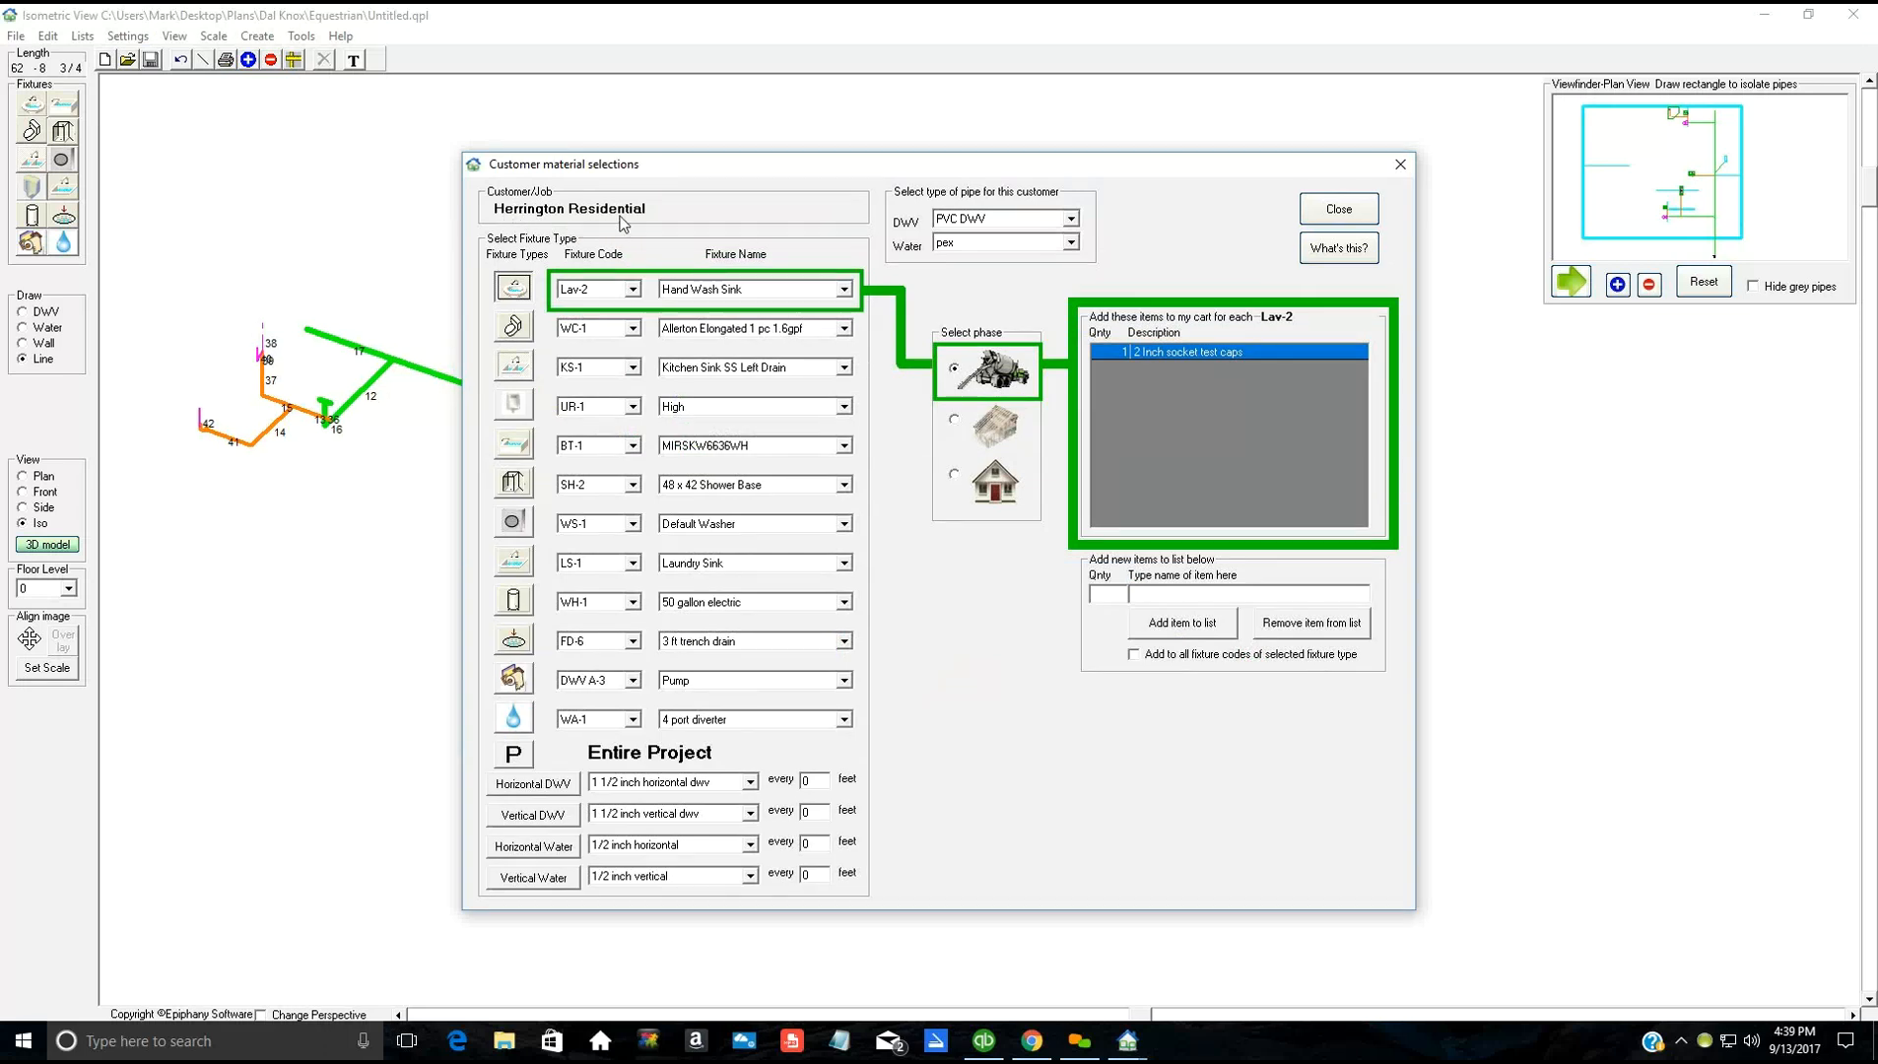
pyautogui.click(515, 335)
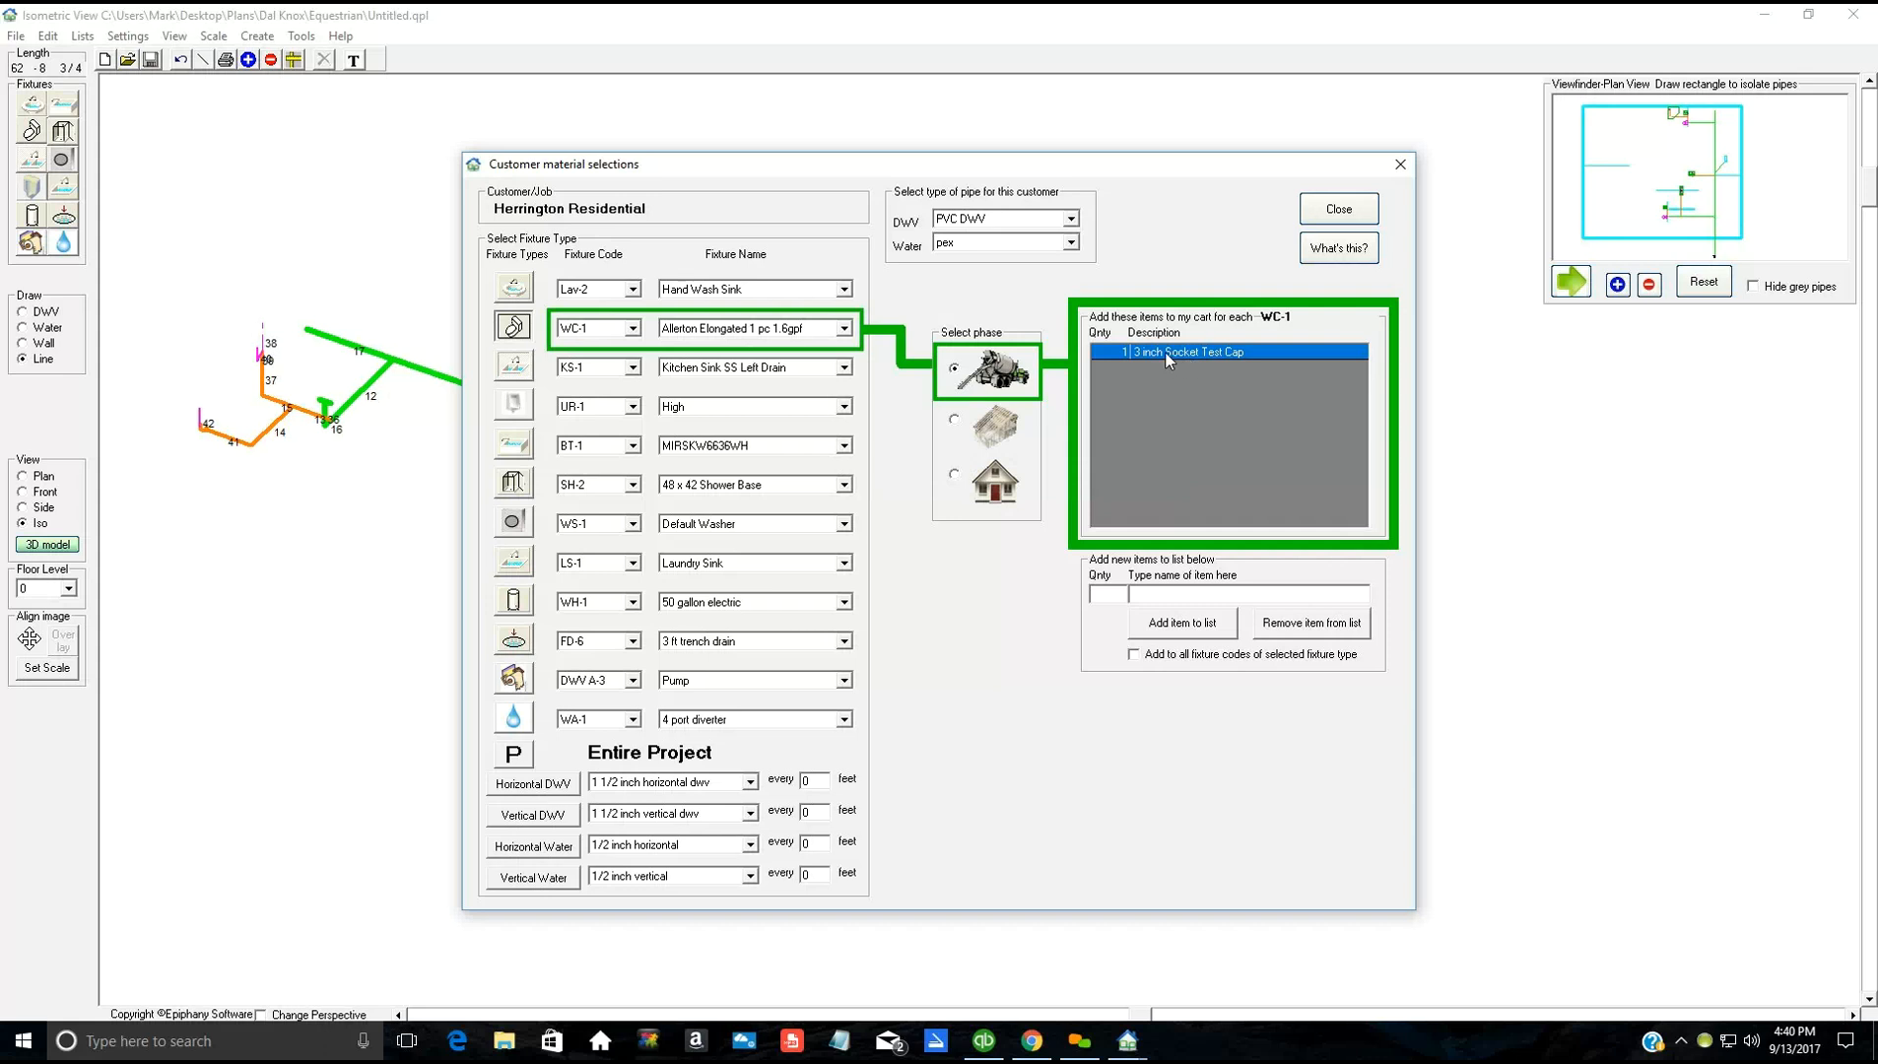
# Step: Show the rough-in items for water closet WC-1, and the rough-in and finish items for kitchen sink KS-1
pyautogui.click(993, 435)
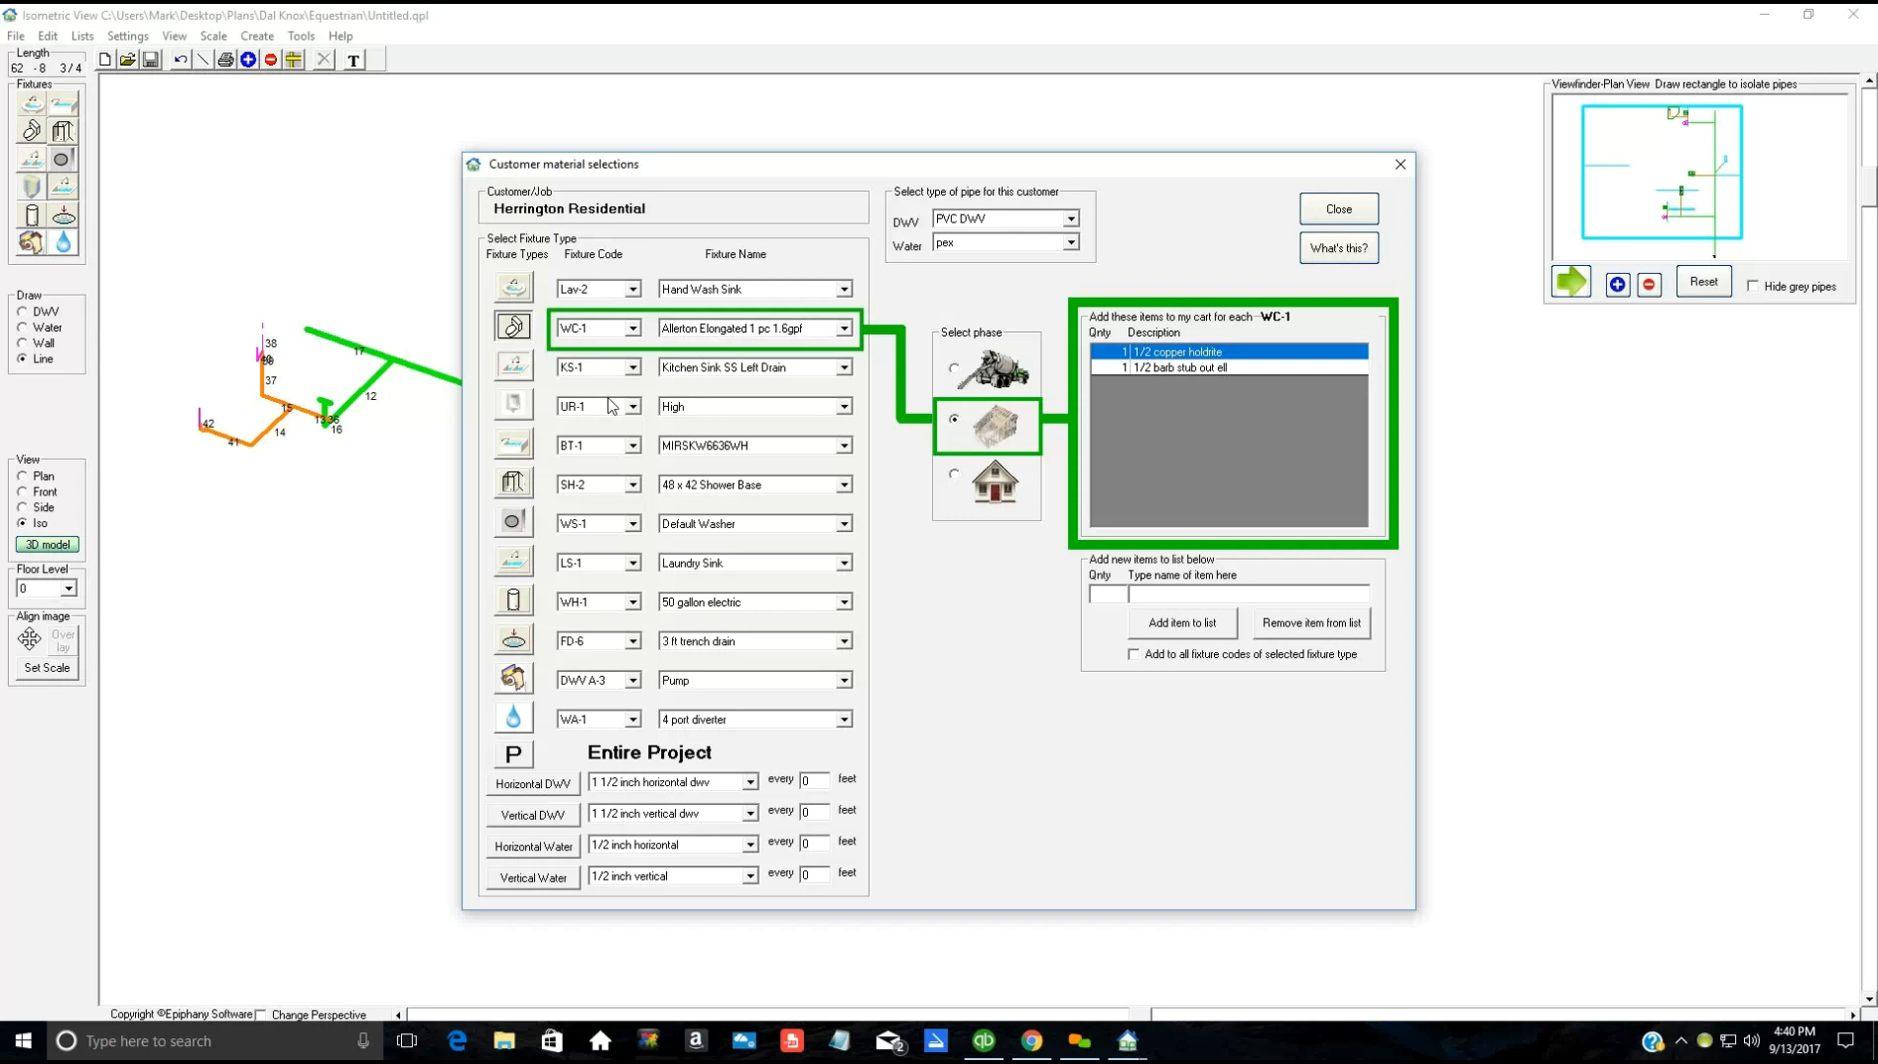
pyautogui.click(521, 370)
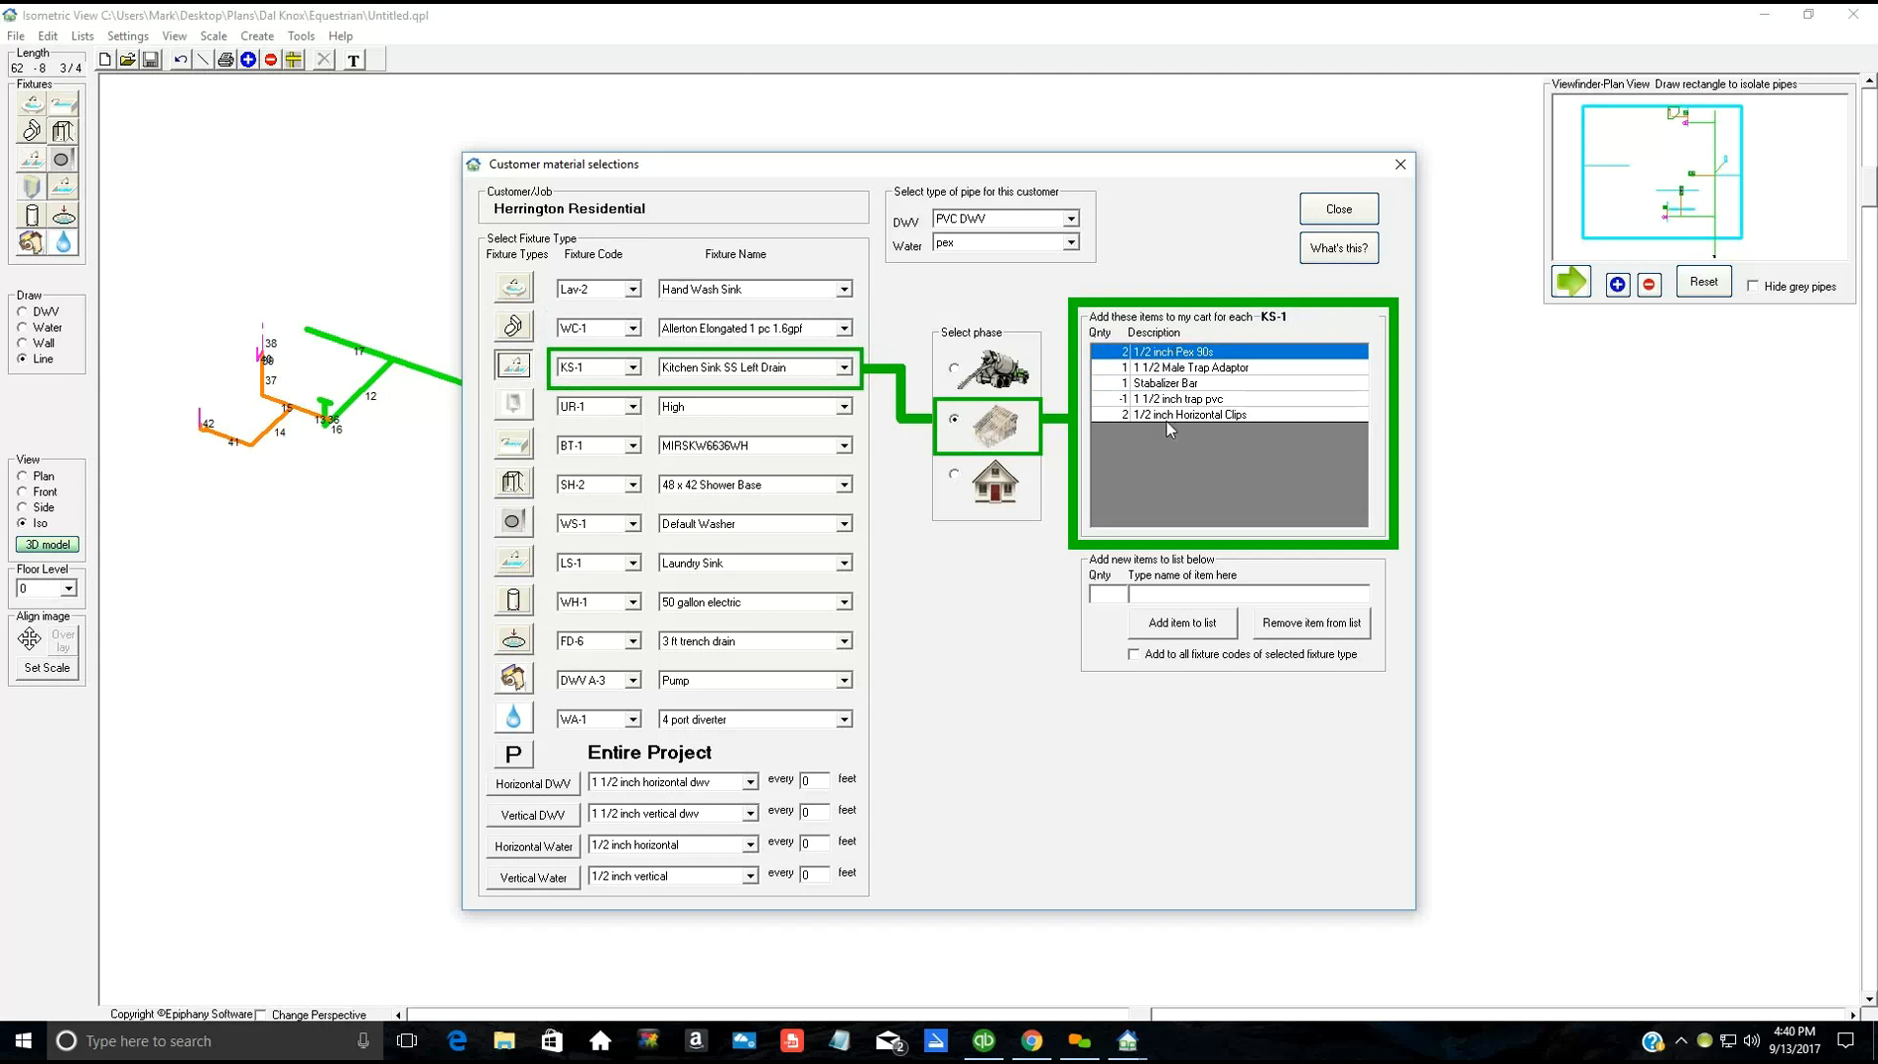
pyautogui.click(996, 484)
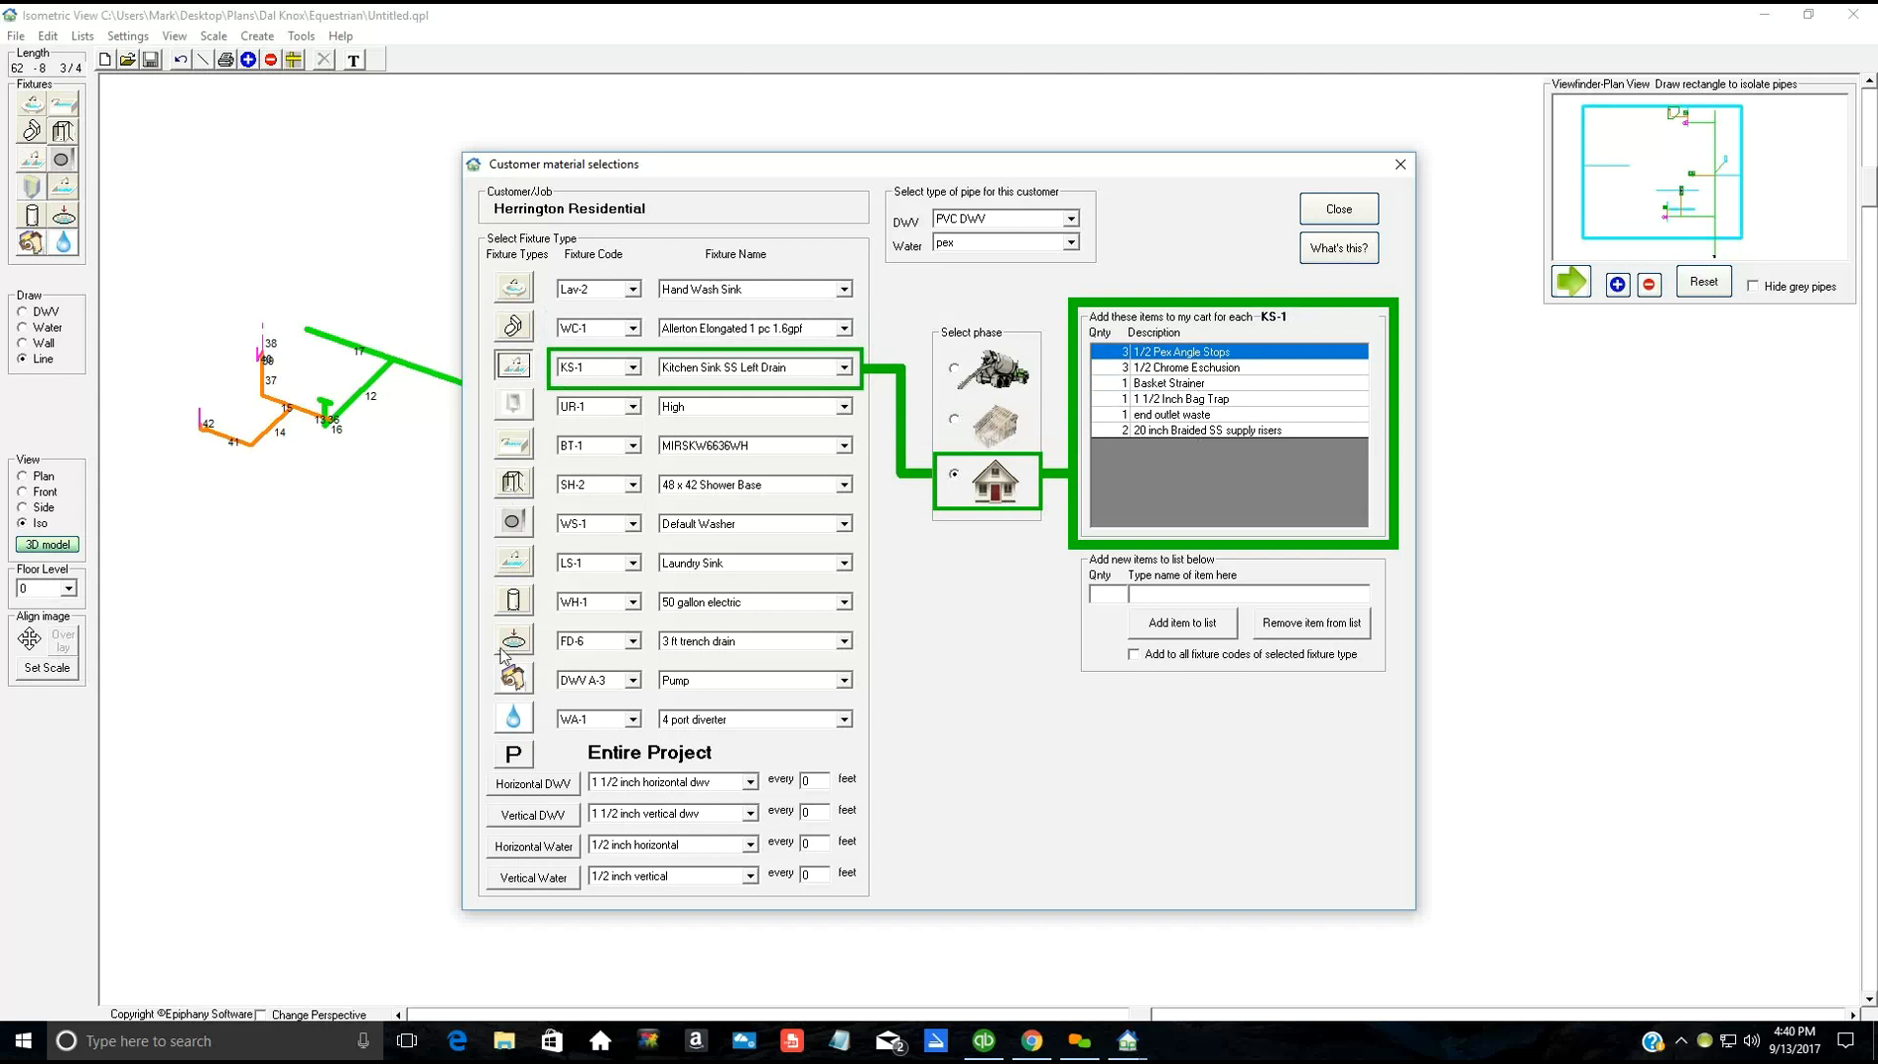
# Step: Review the Entire Project items in the under-slab, rough-in and finish phases, and close the customer's material selections
pyautogui.click(513, 757)
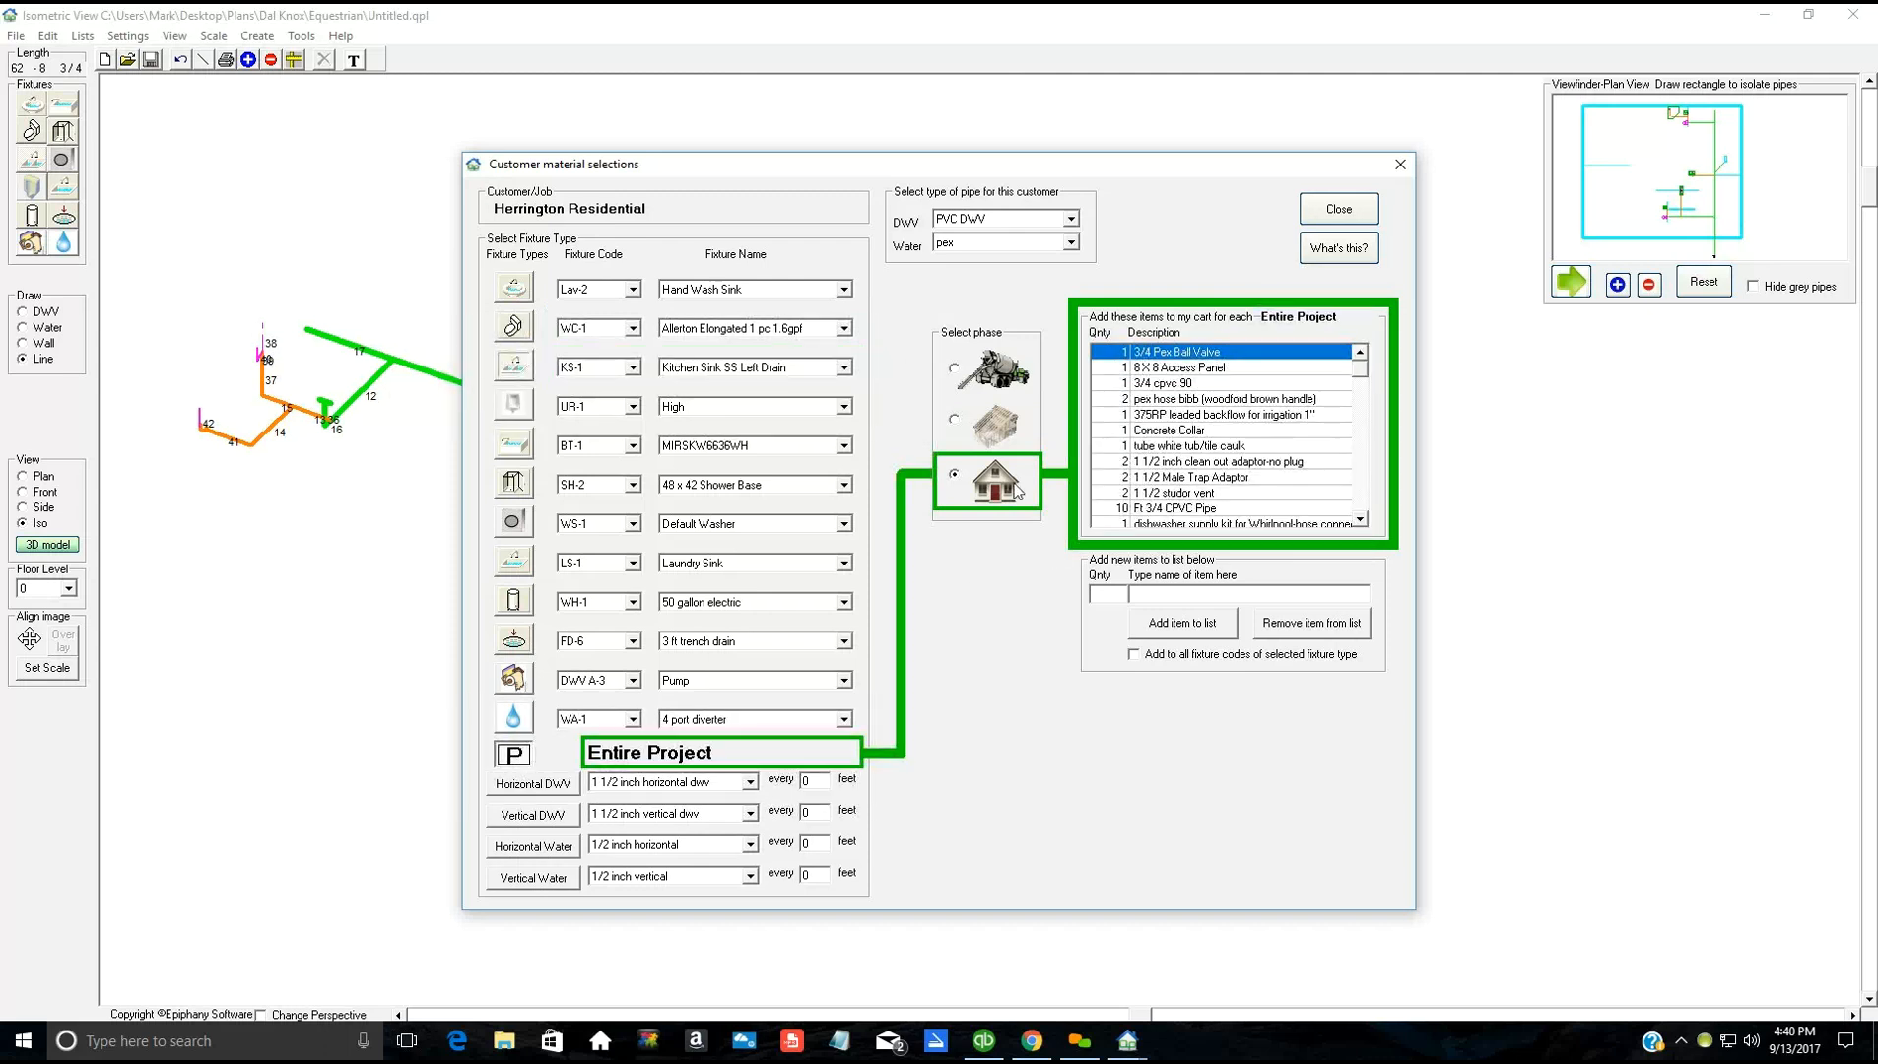
pyautogui.click(996, 419)
pyautogui.click(994, 374)
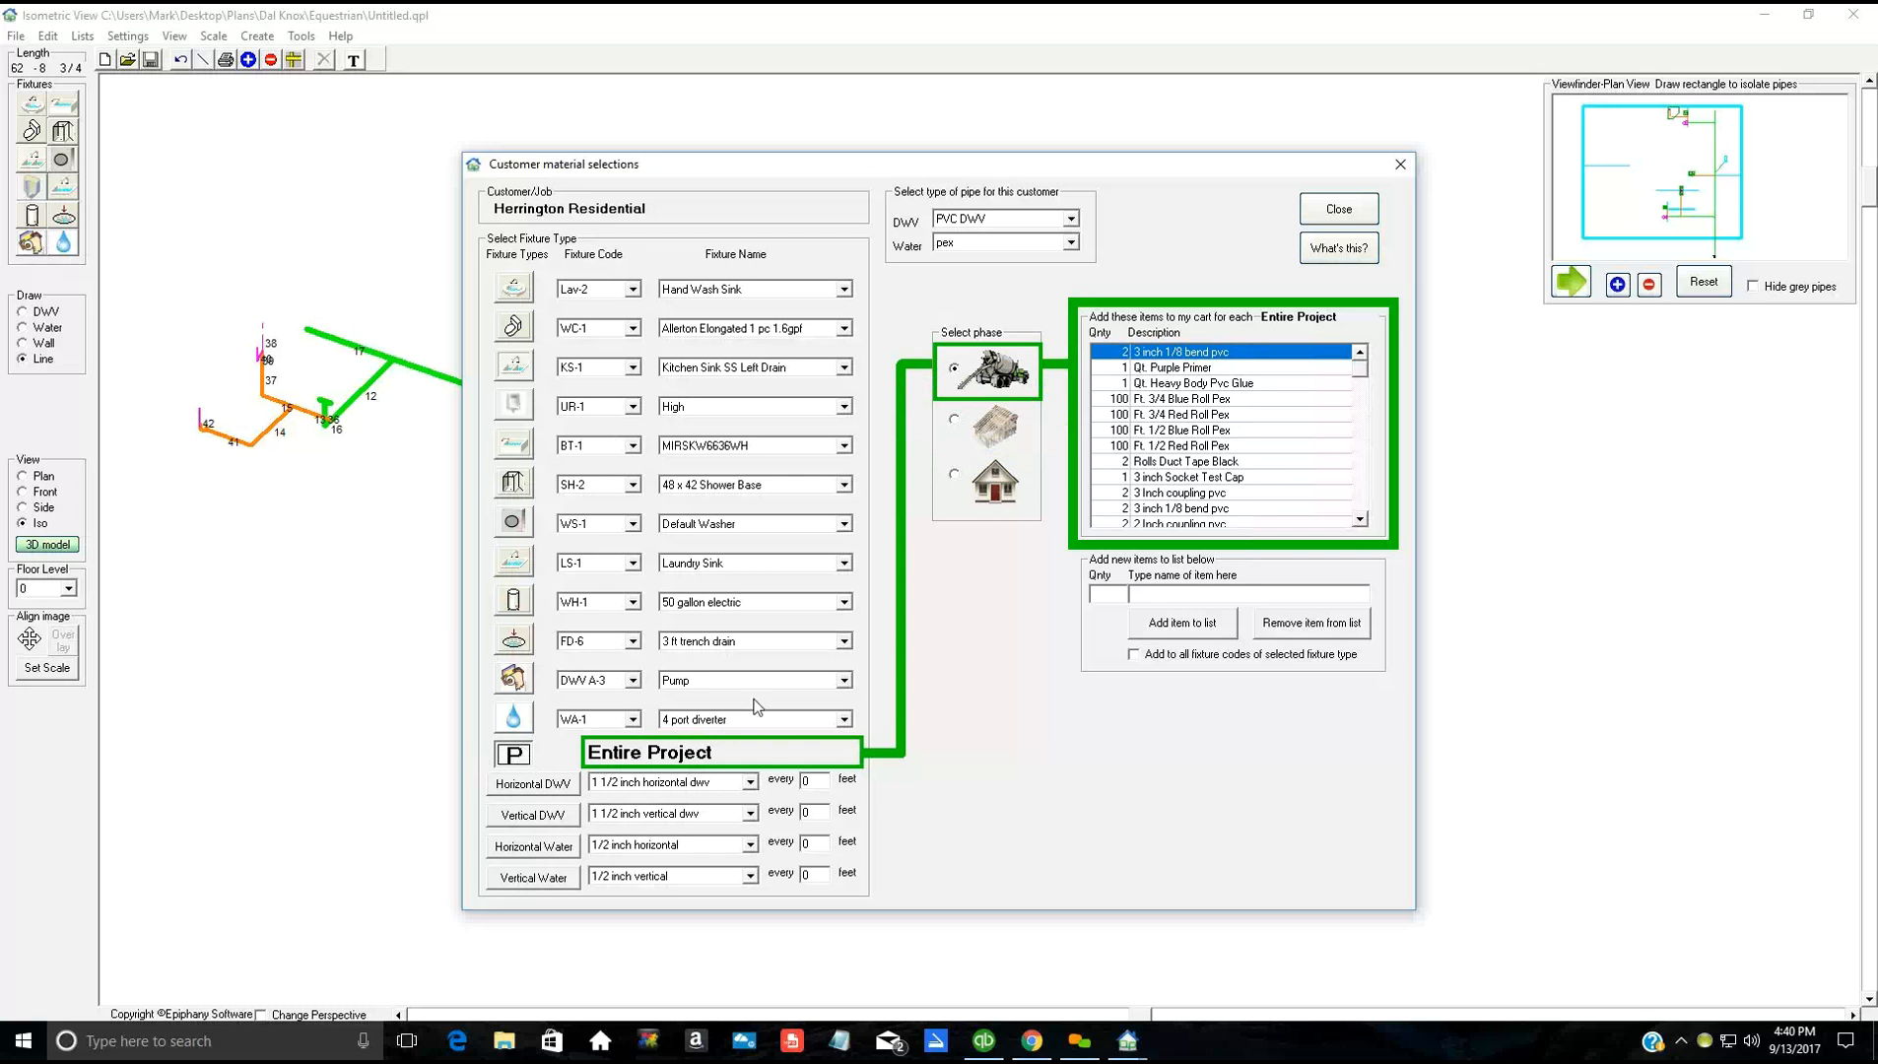
pyautogui.click(996, 426)
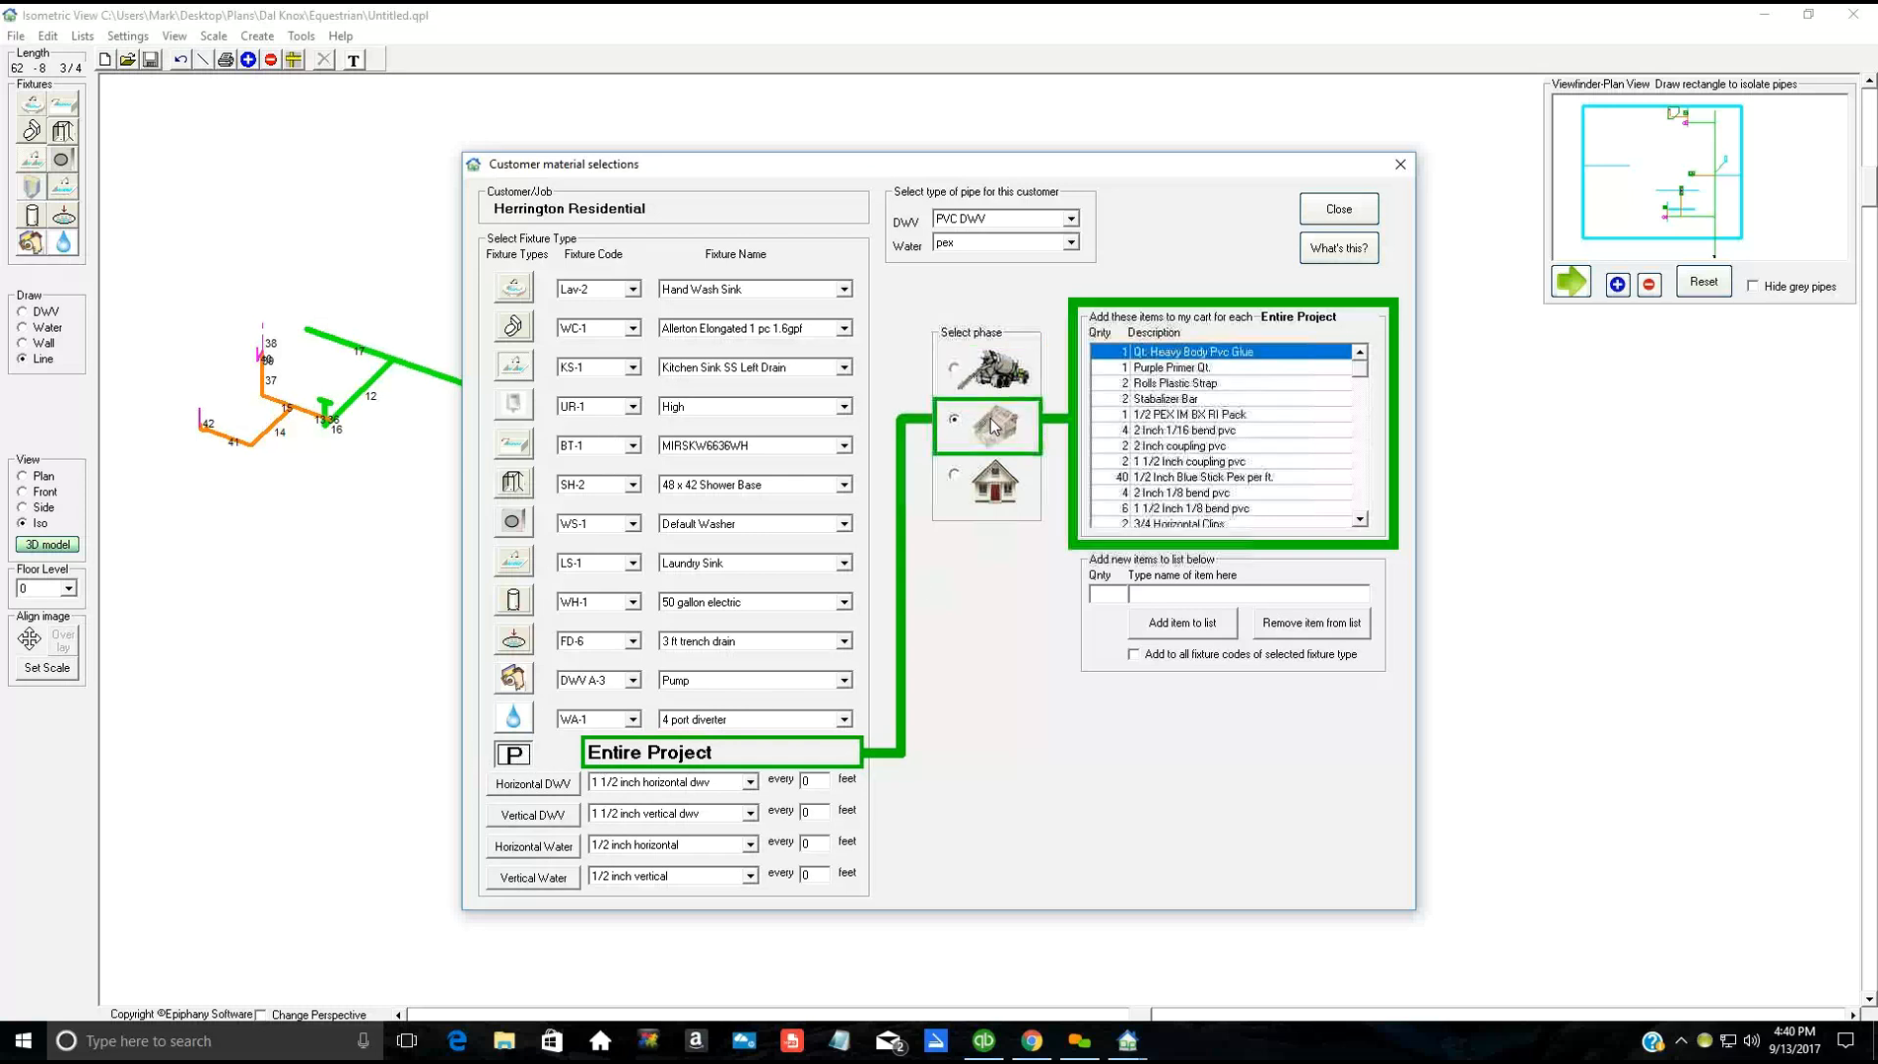
pyautogui.click(994, 490)
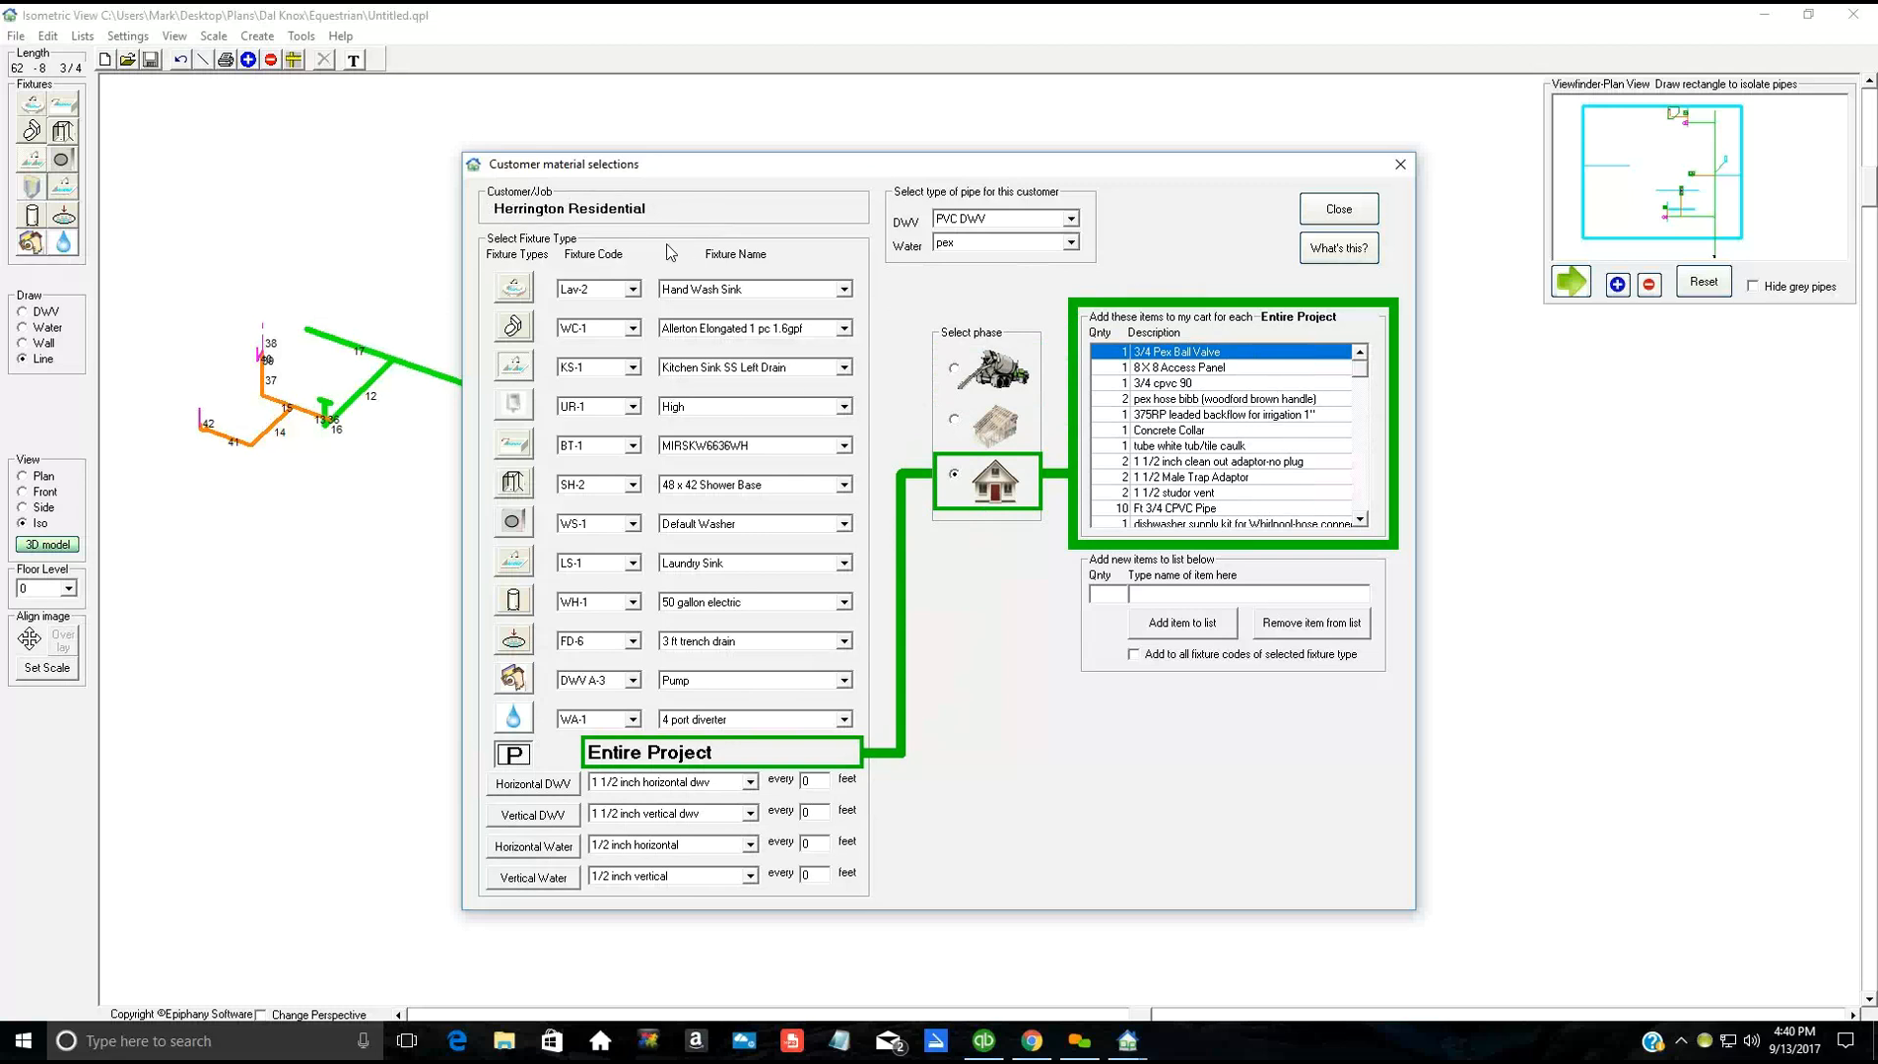
pyautogui.click(1339, 210)
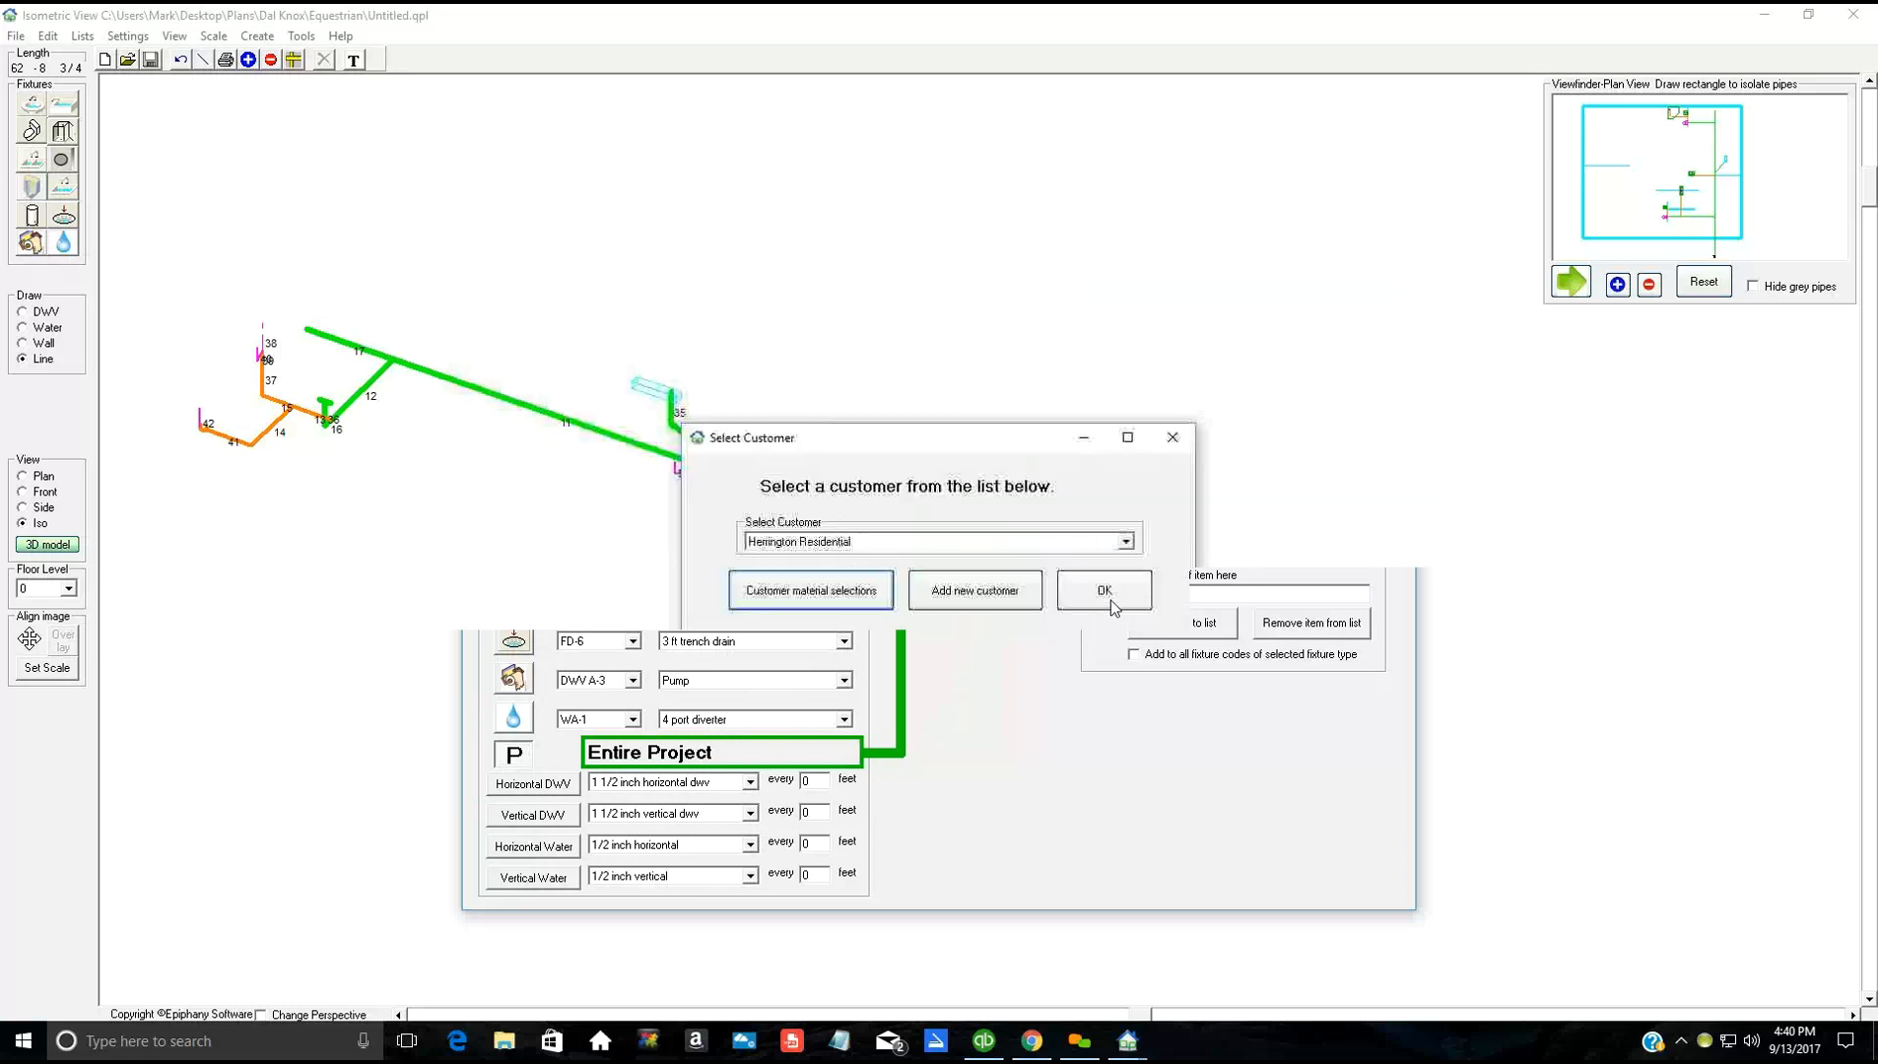
pyautogui.click(1064, 588)
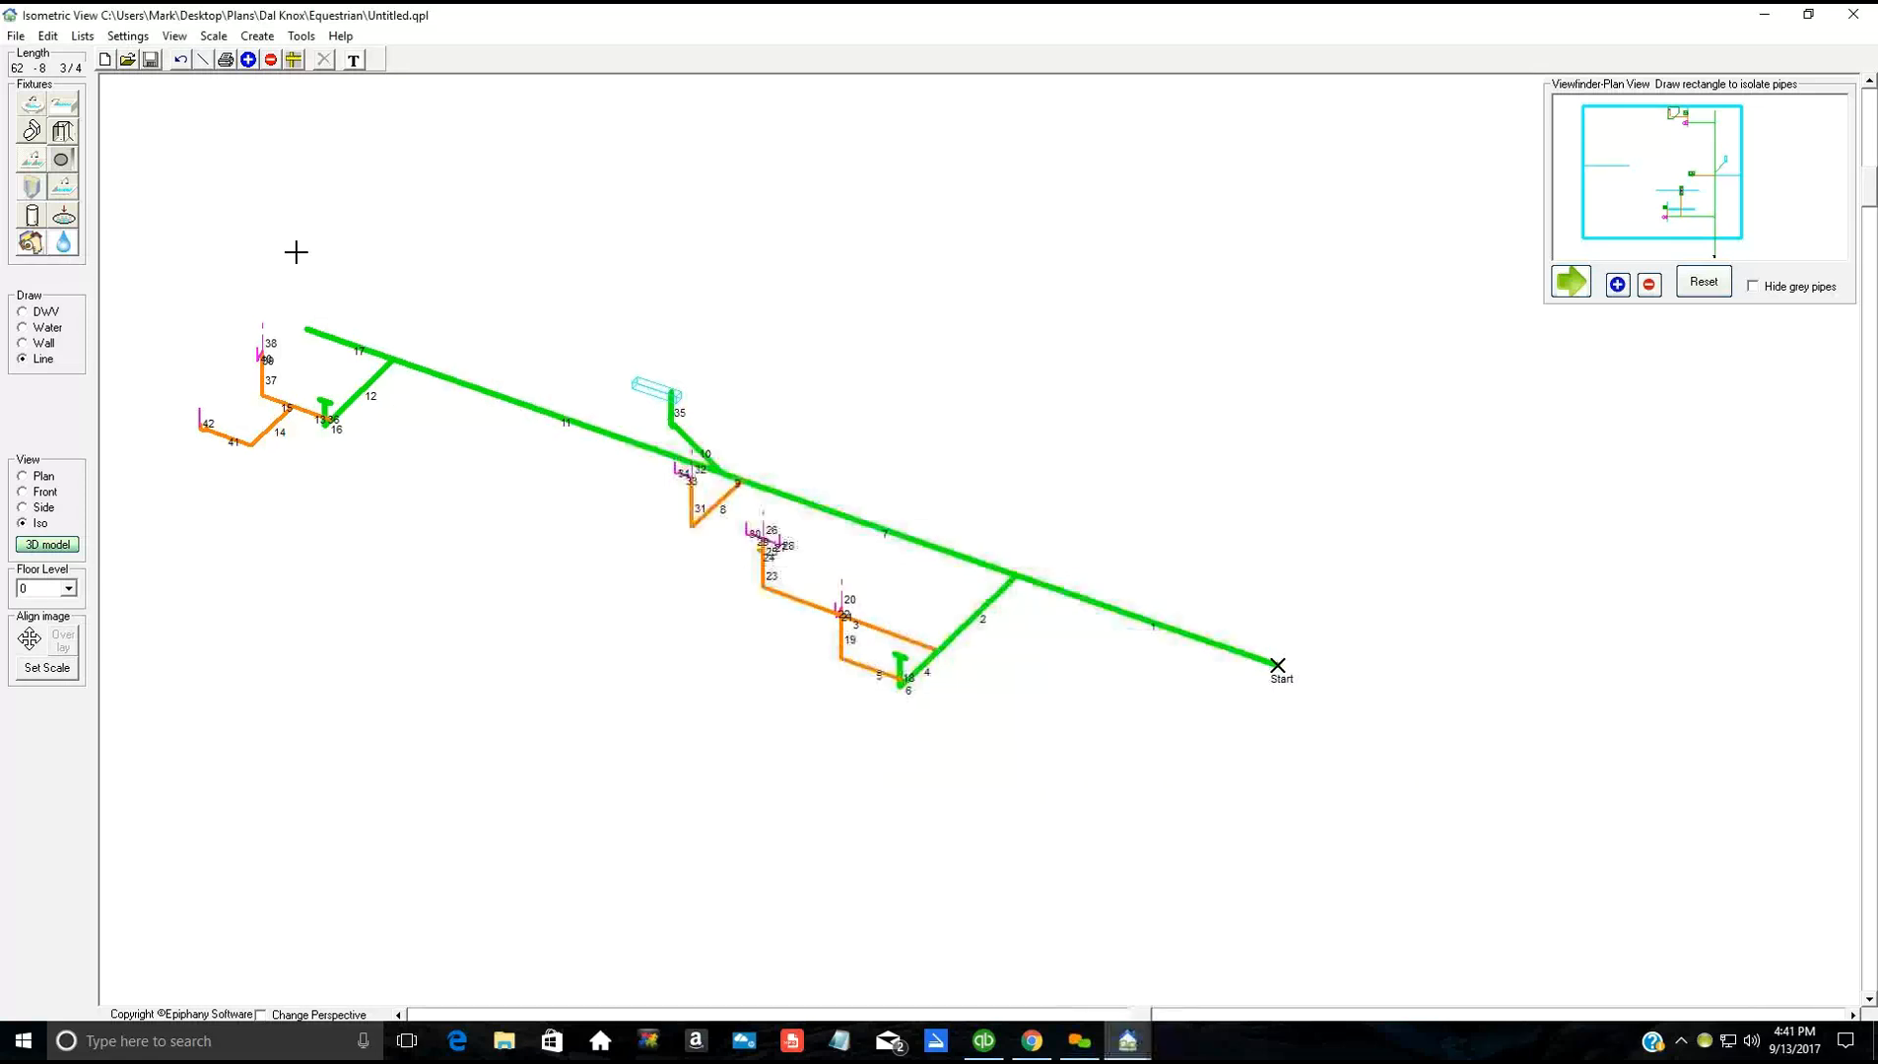
# Step: Add a customer named New customer to the customer list, assigning it the same selections as Sample Customer
pyautogui.click(83, 39)
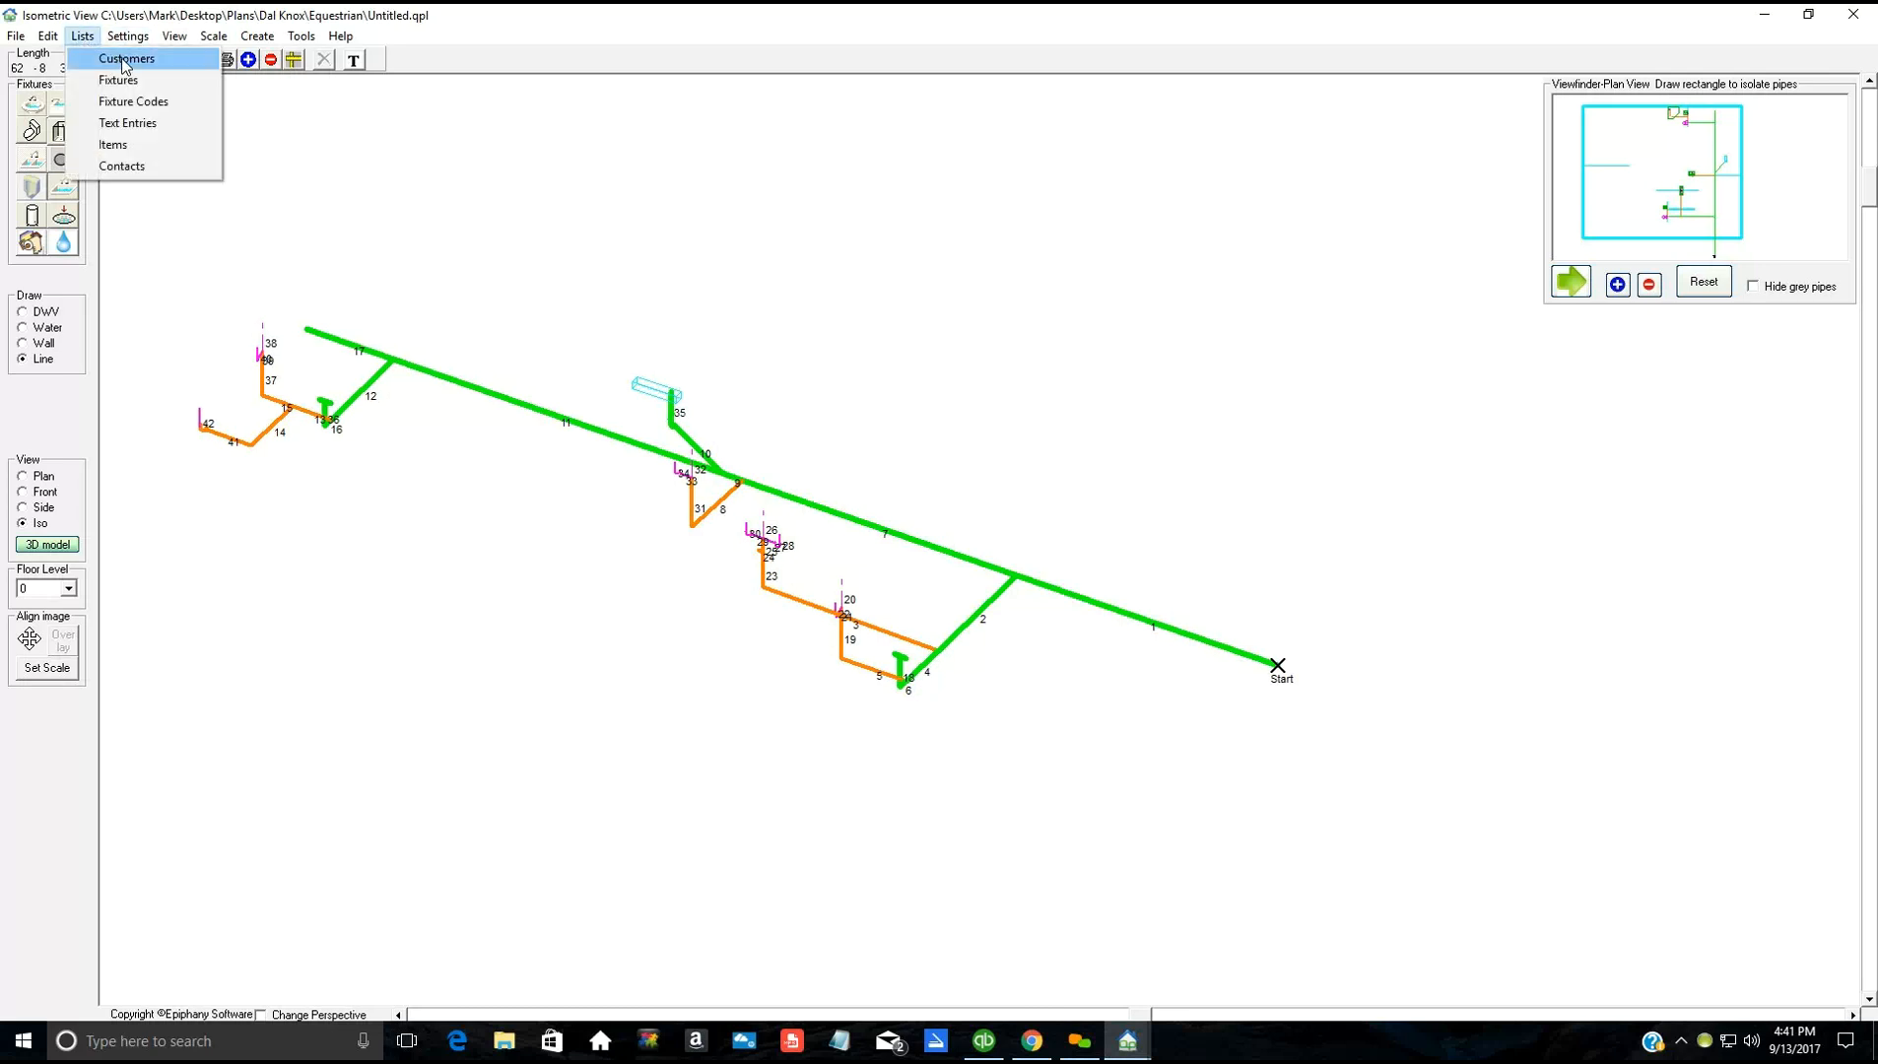
pyautogui.click(125, 61)
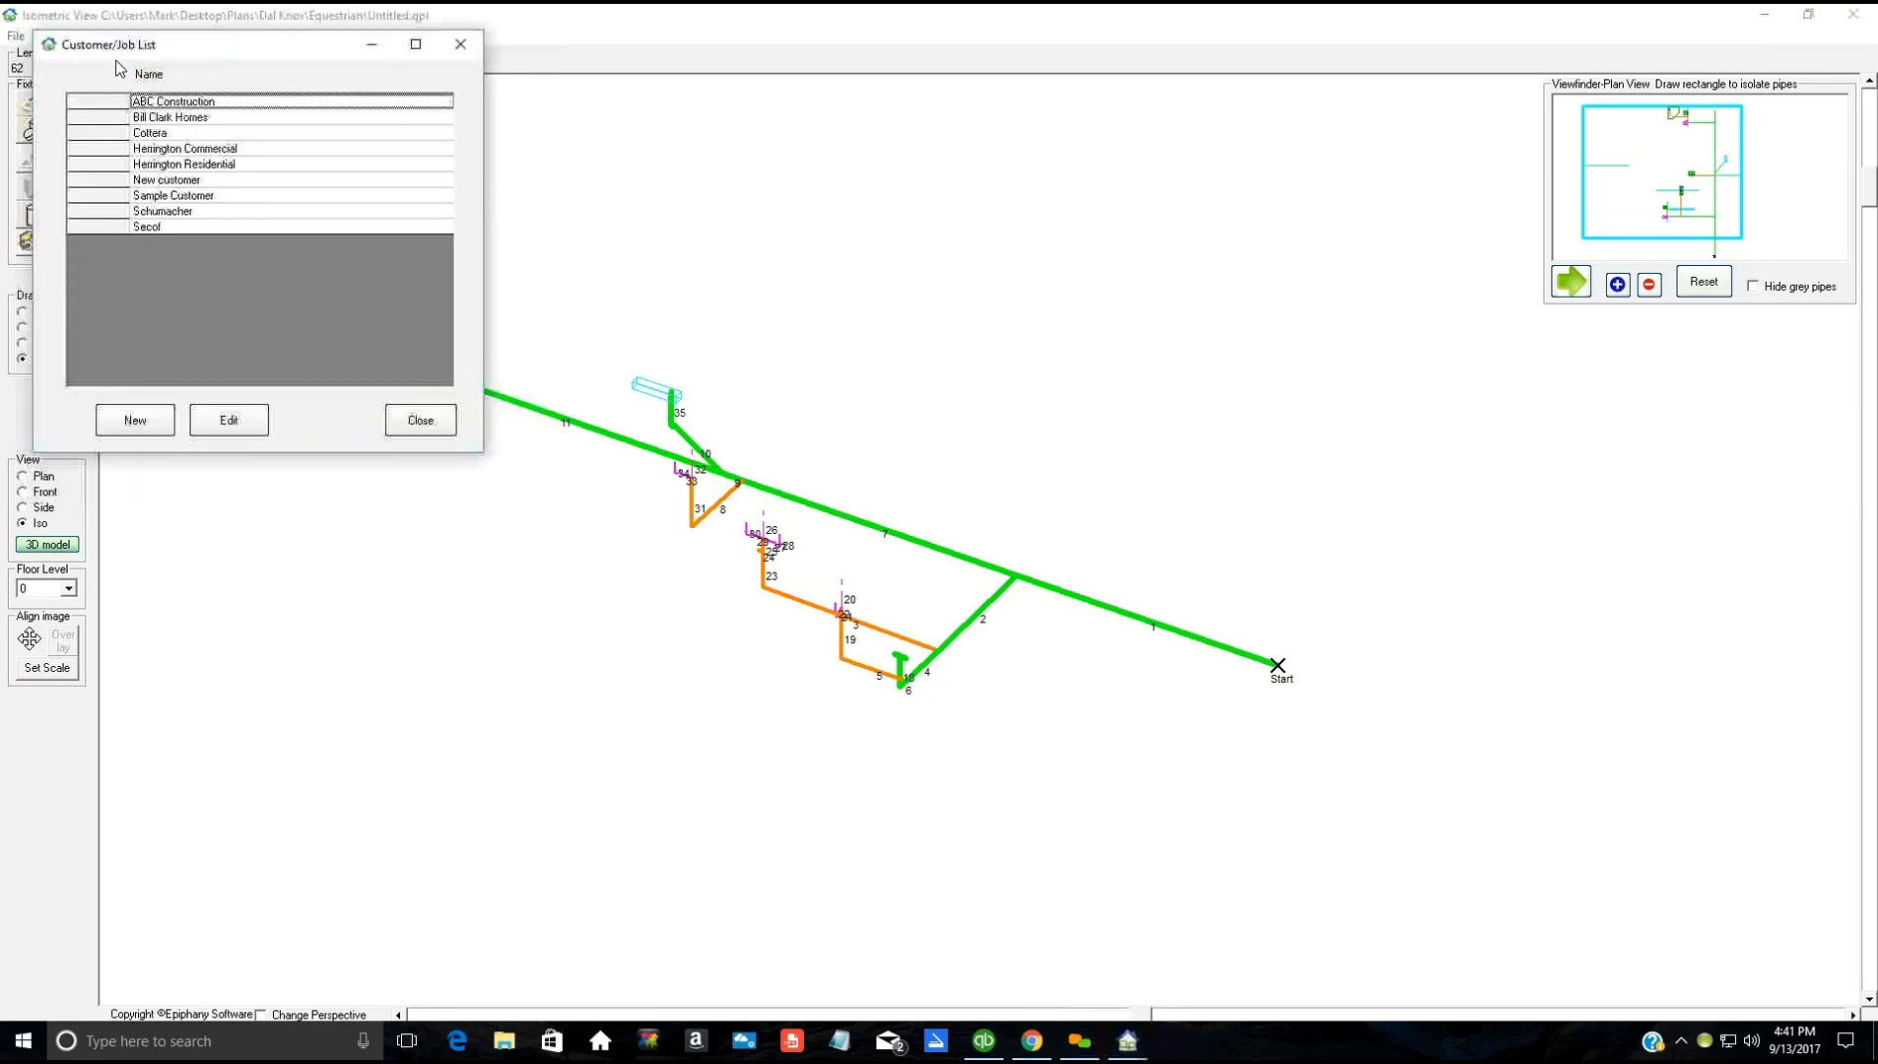
pyautogui.click(149, 419)
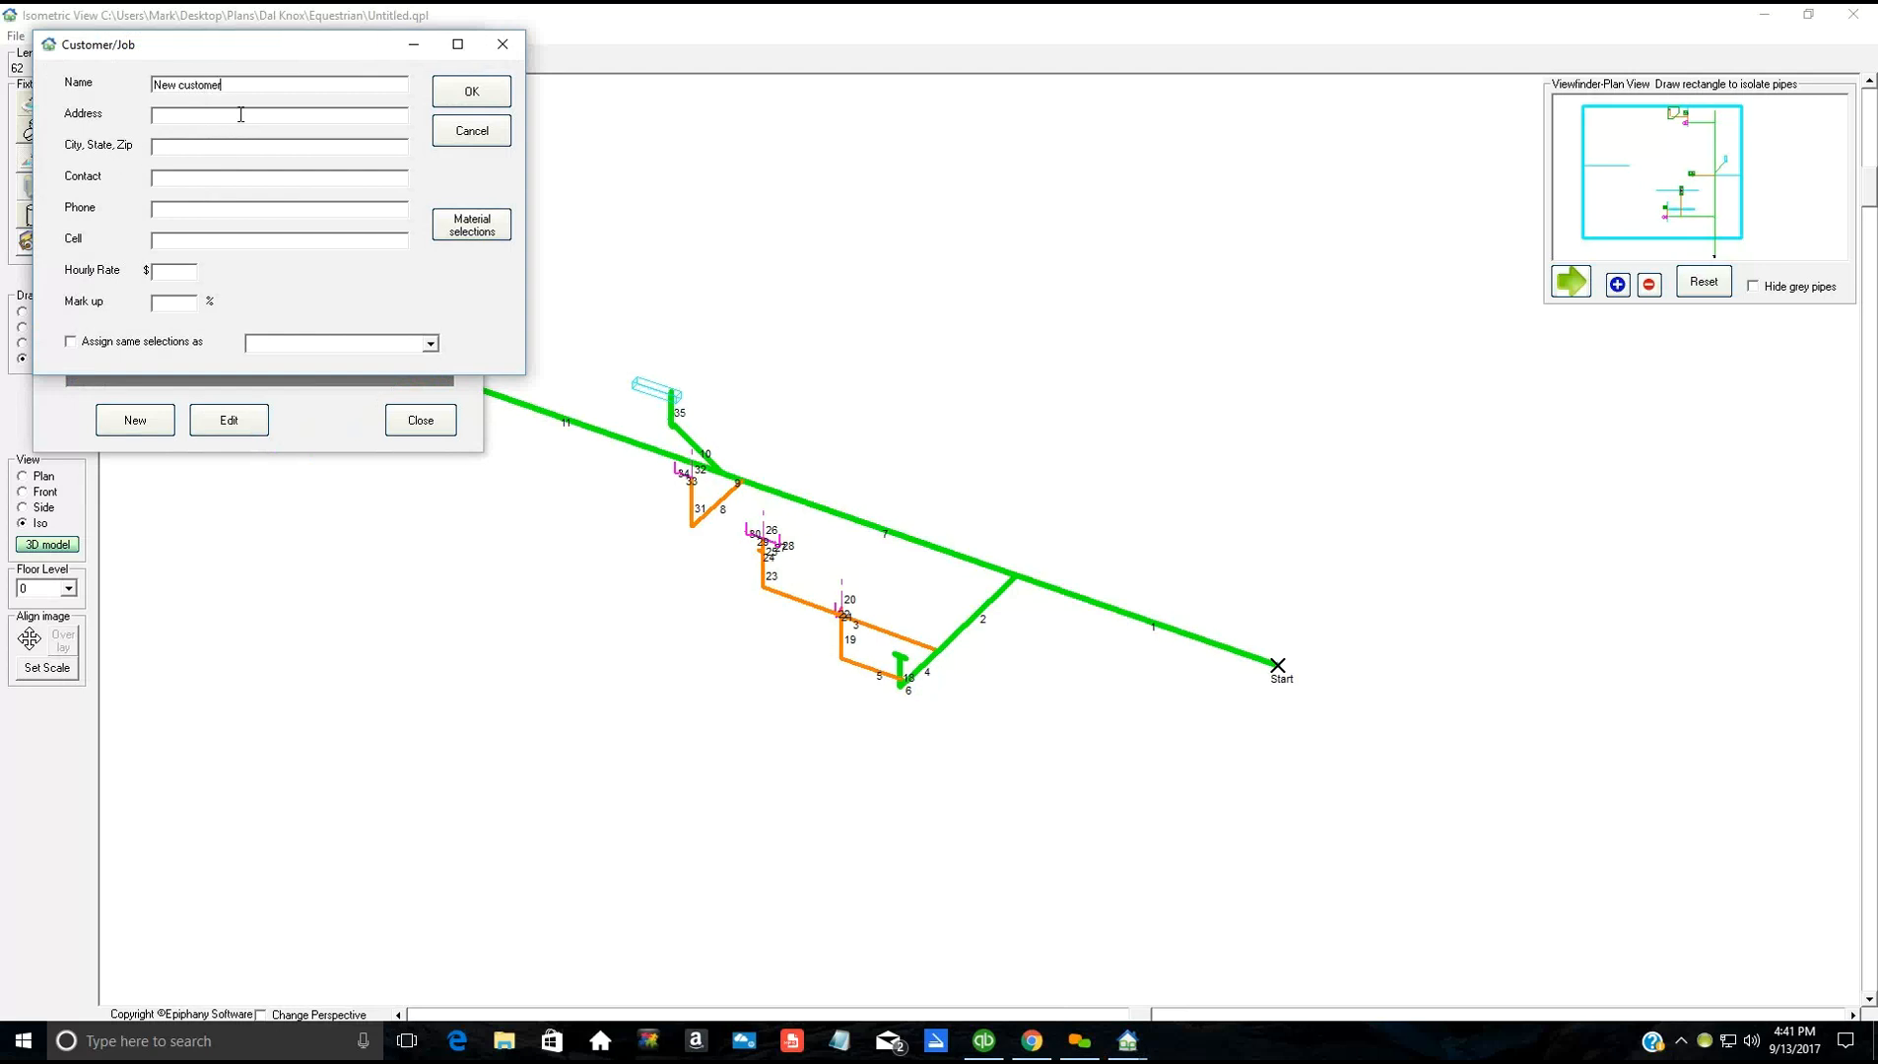
pyautogui.click(71, 343)
pyautogui.click(431, 343)
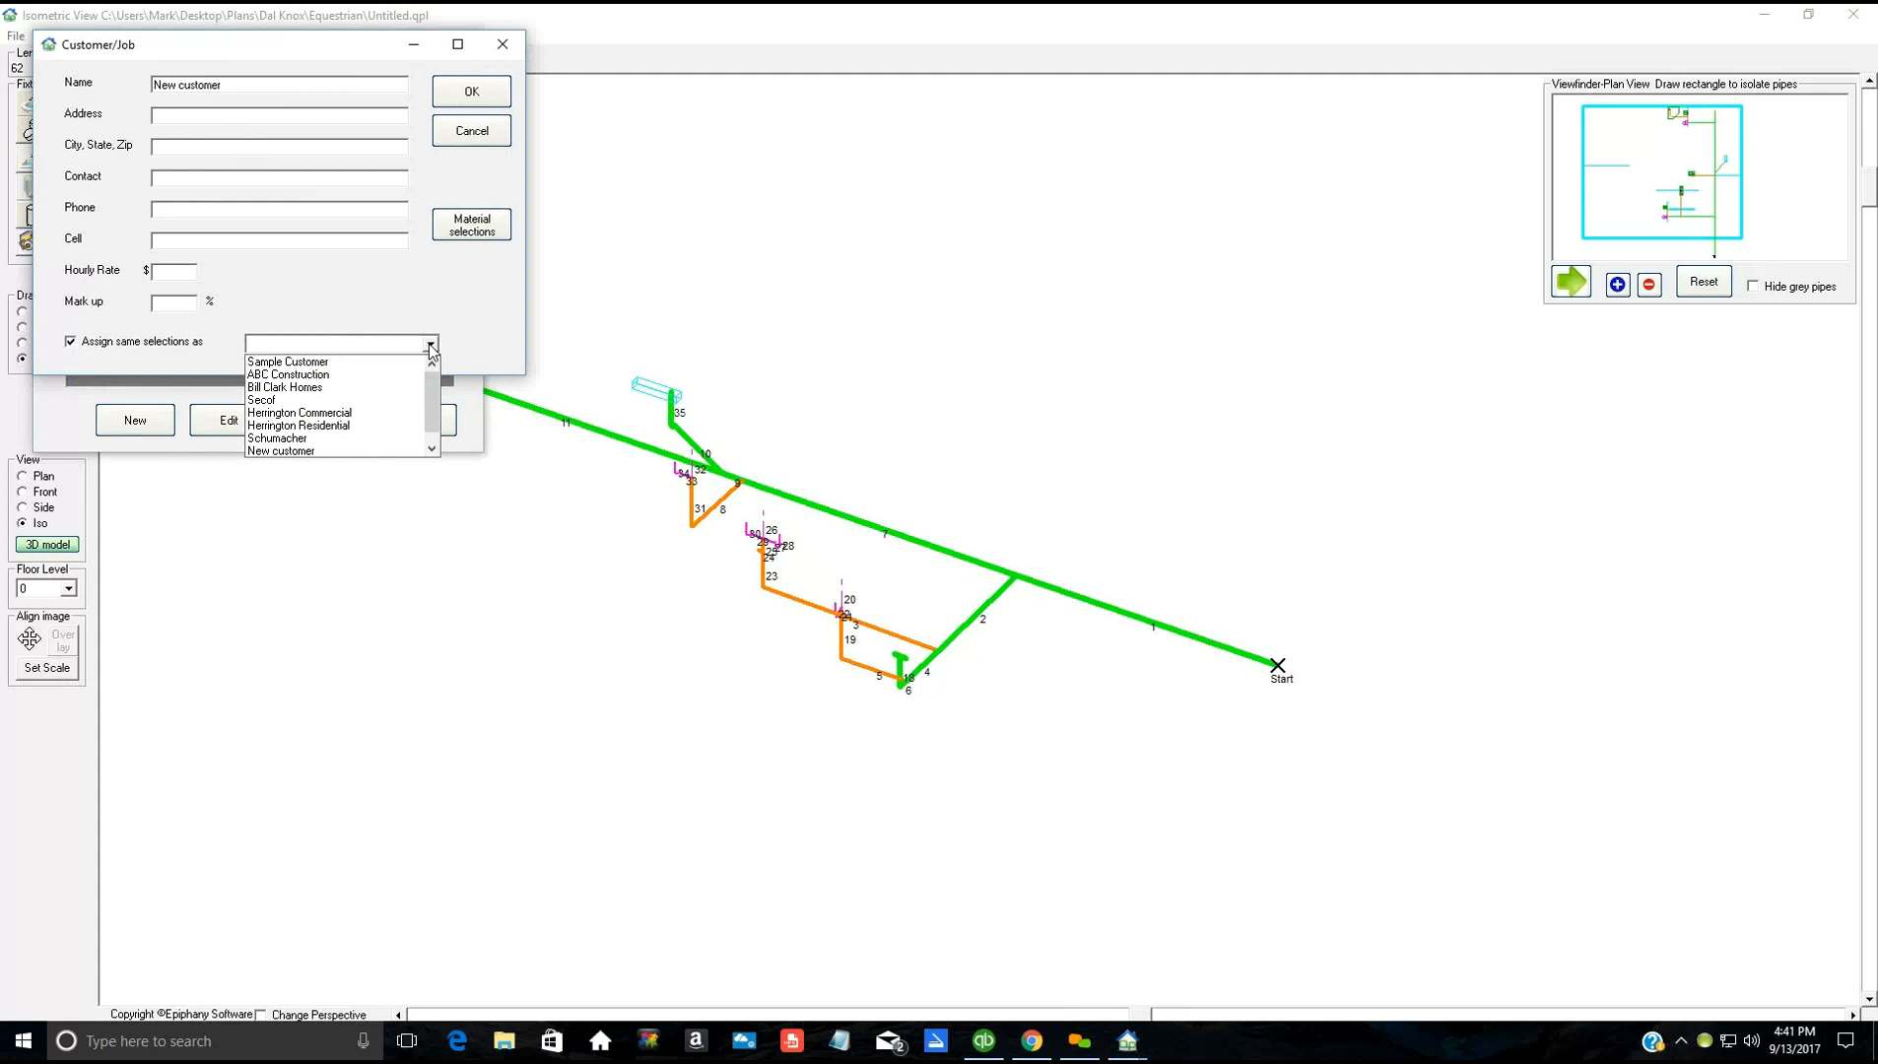
pyautogui.click(327, 362)
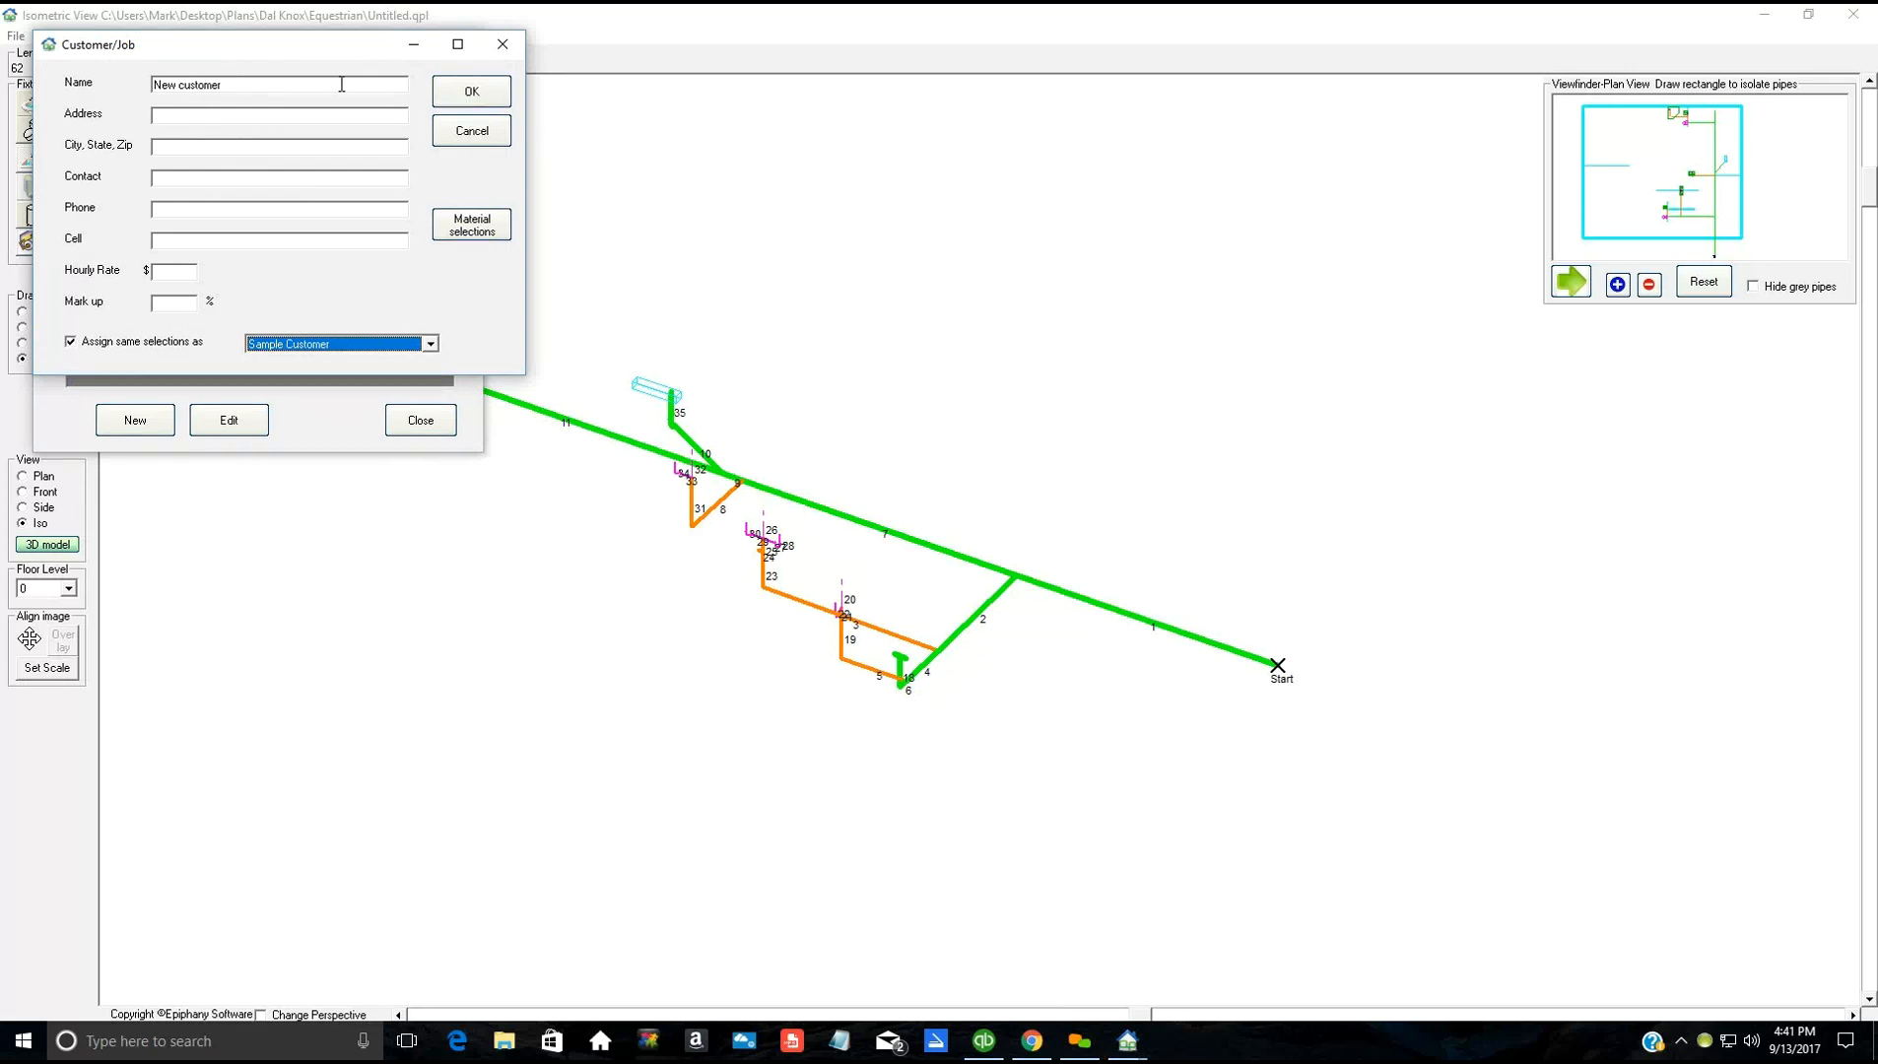
pyautogui.click(477, 94)
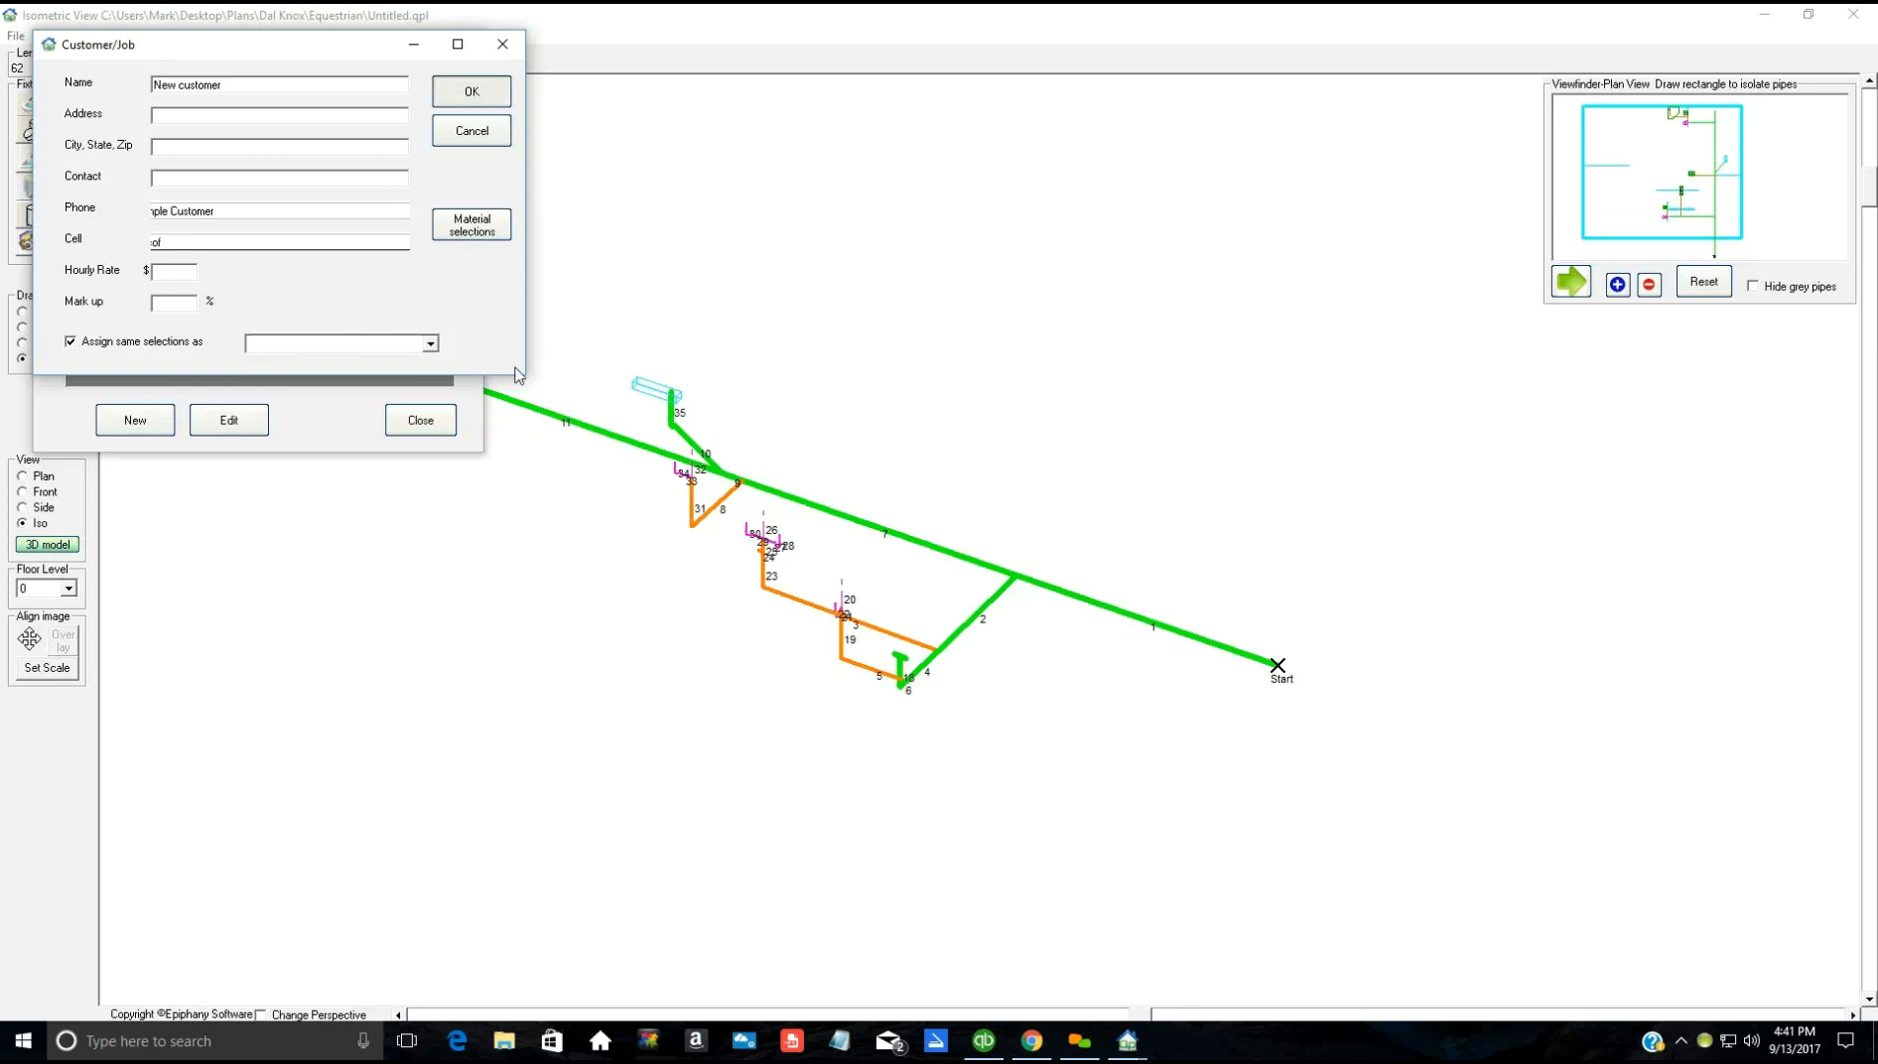
pyautogui.click(424, 420)
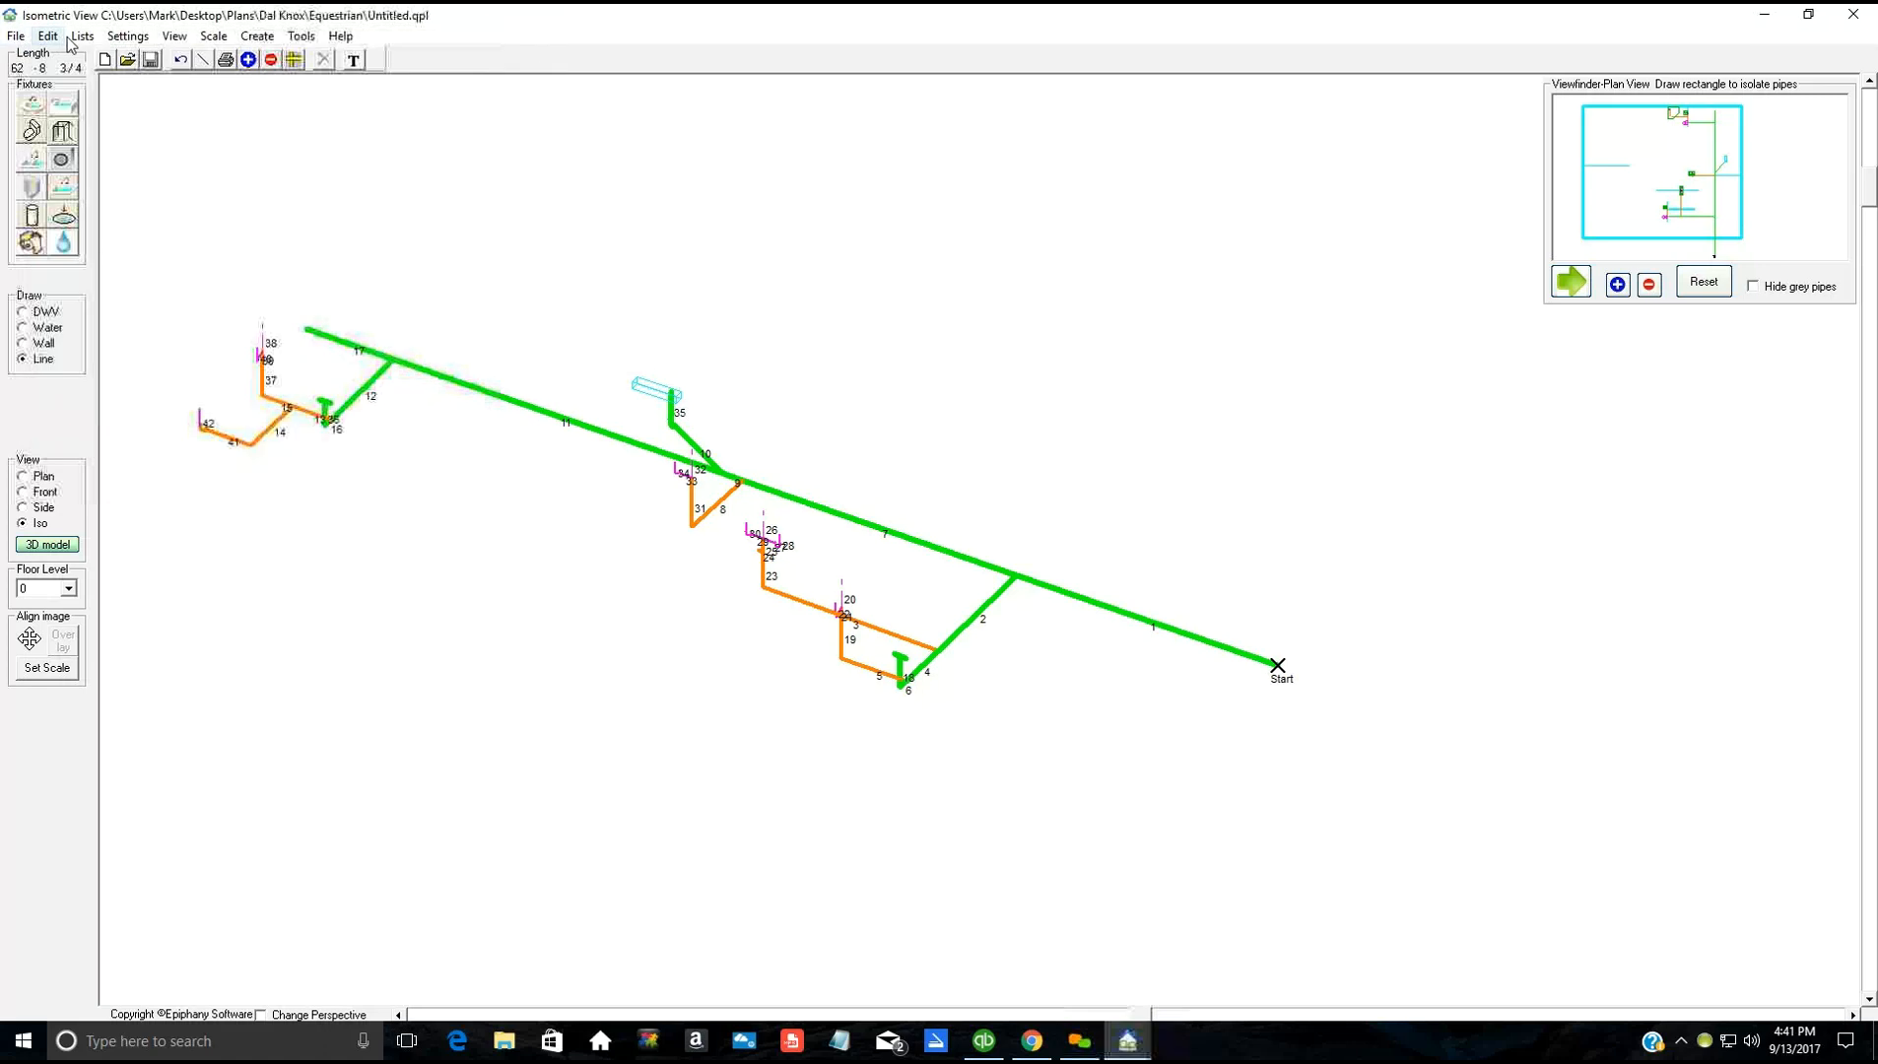
# Step: Choose New customer as the customer for the current project
pyautogui.click(128, 36)
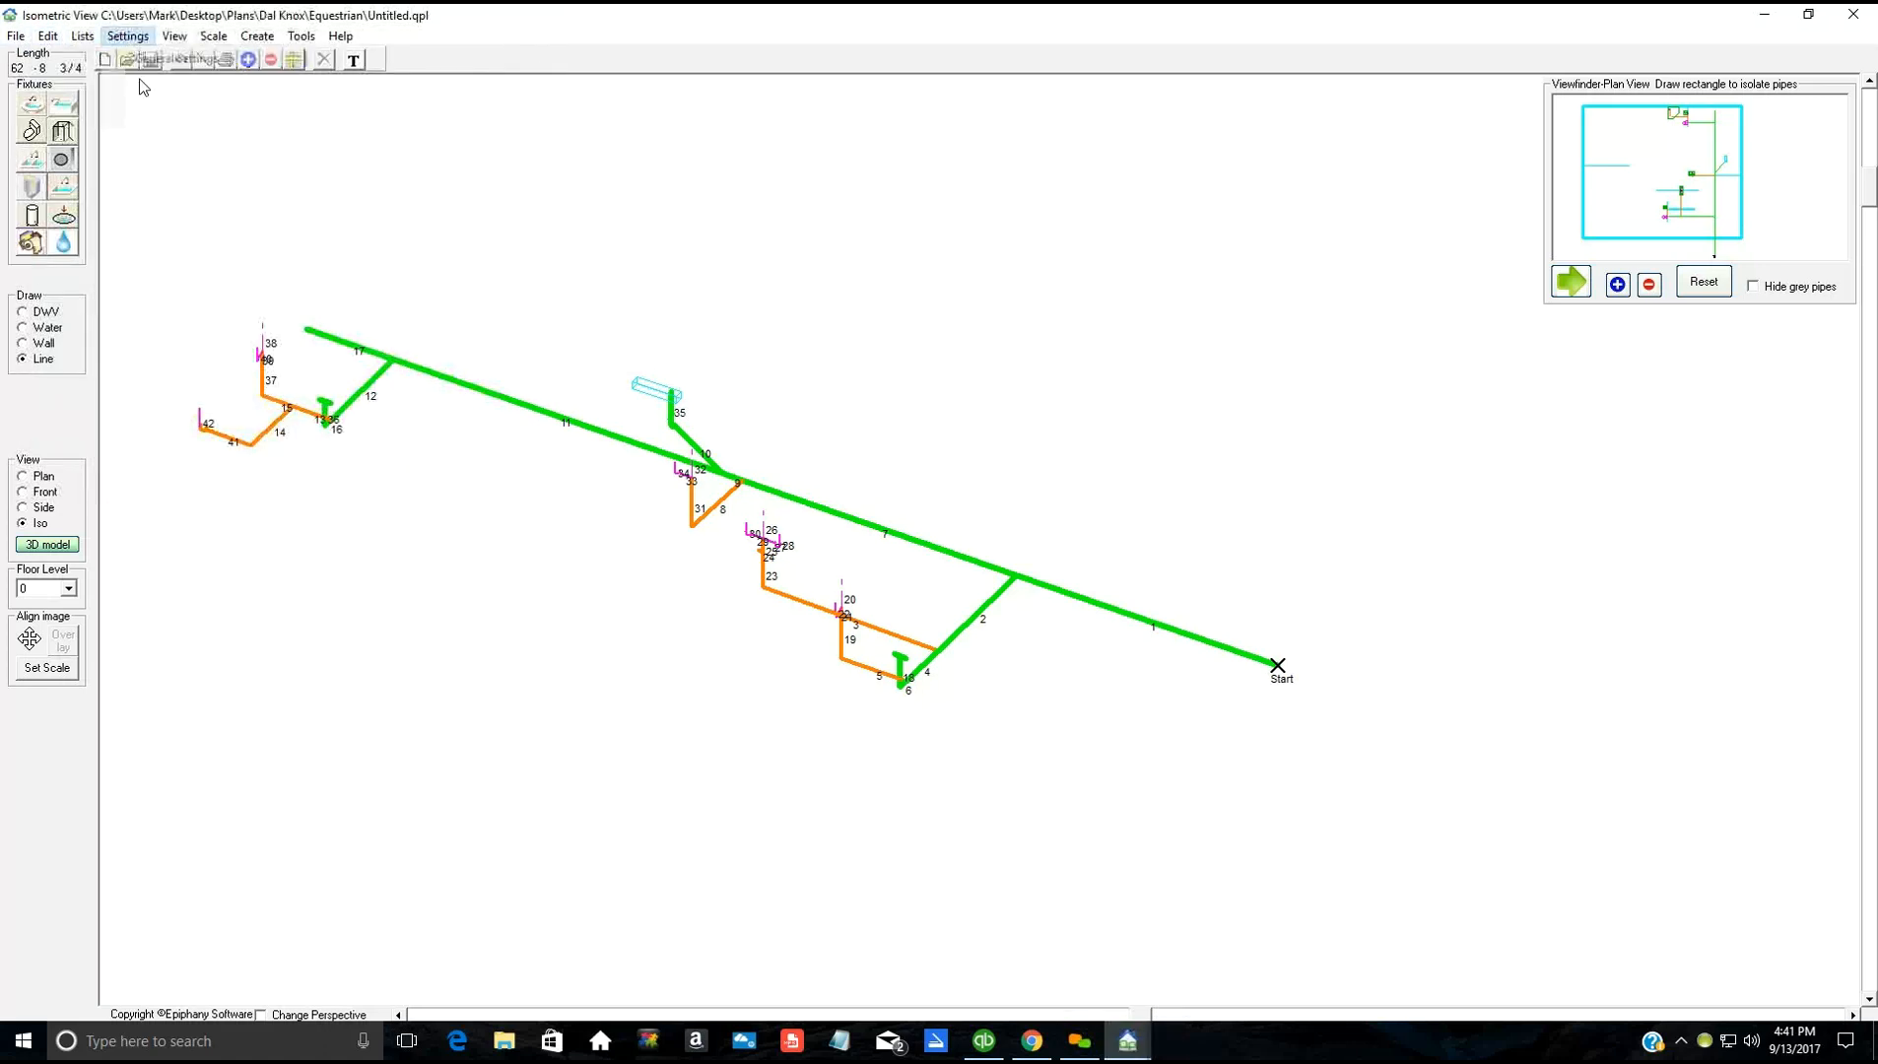
pyautogui.click(148, 58)
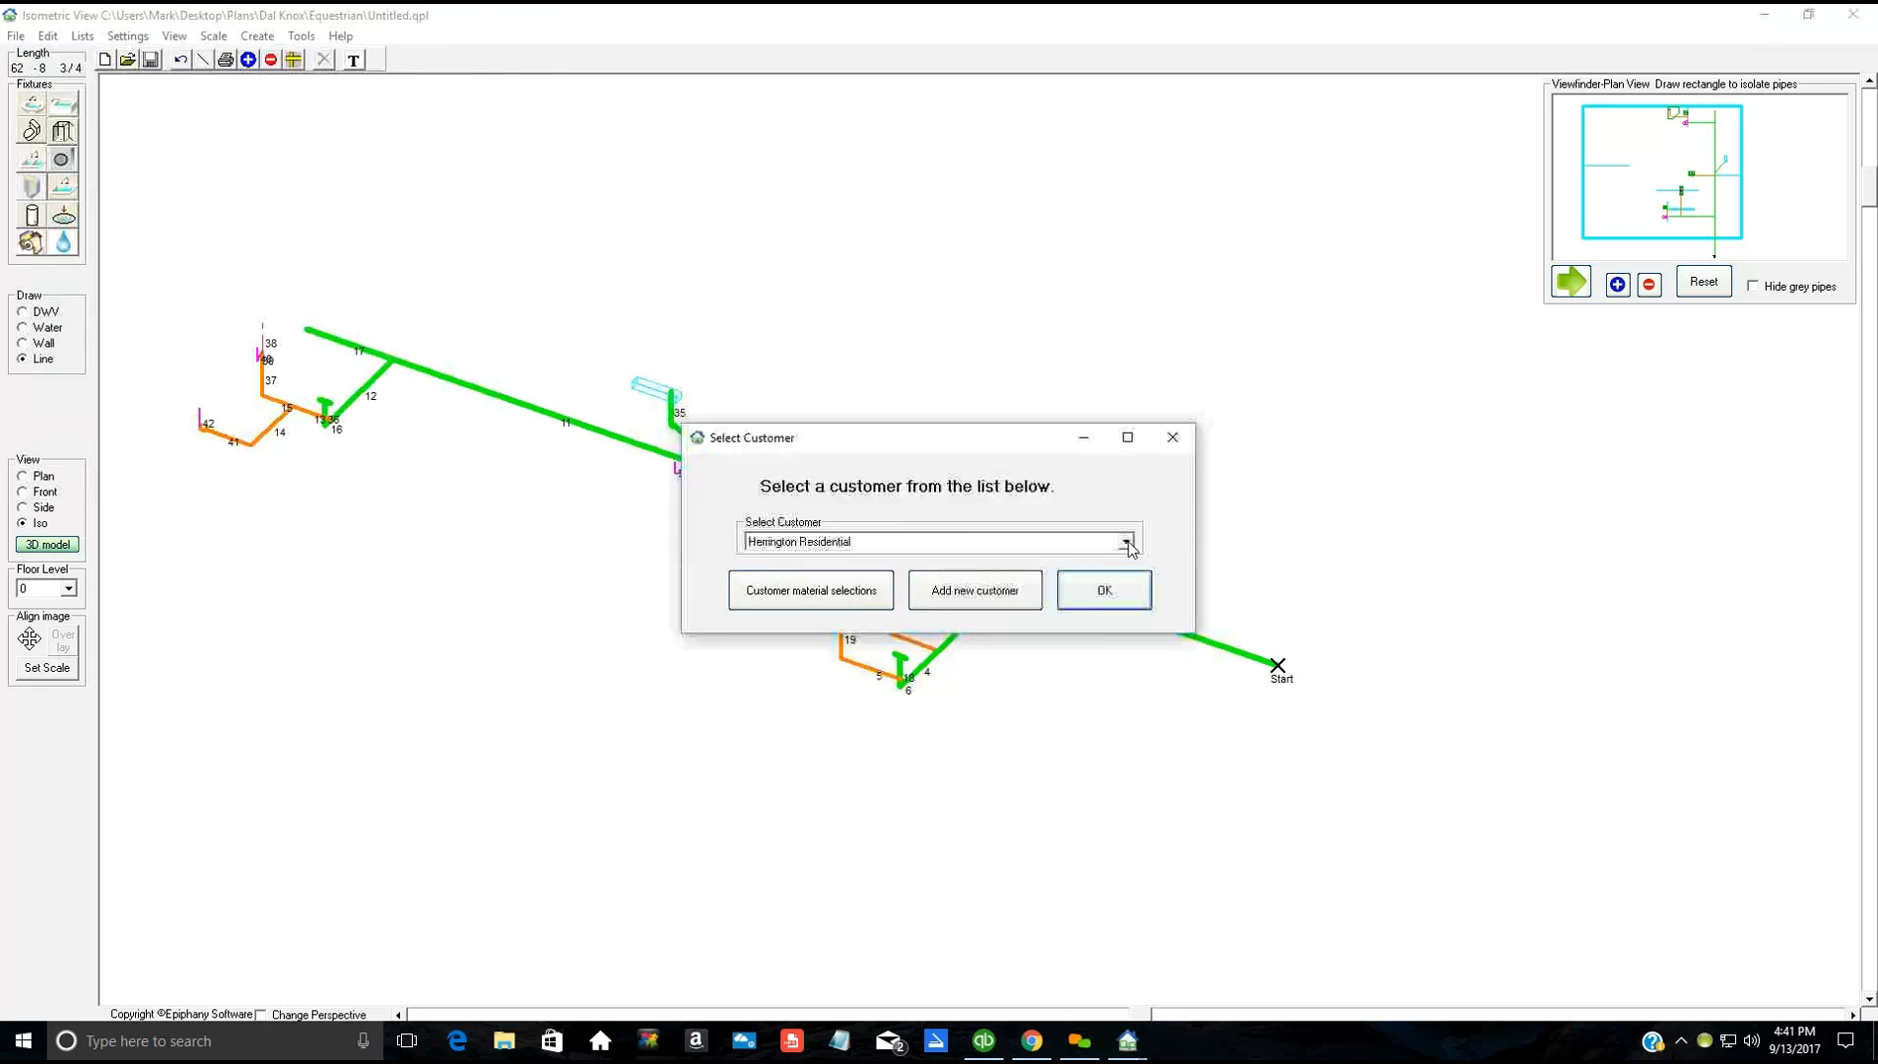
pyautogui.click(907, 545)
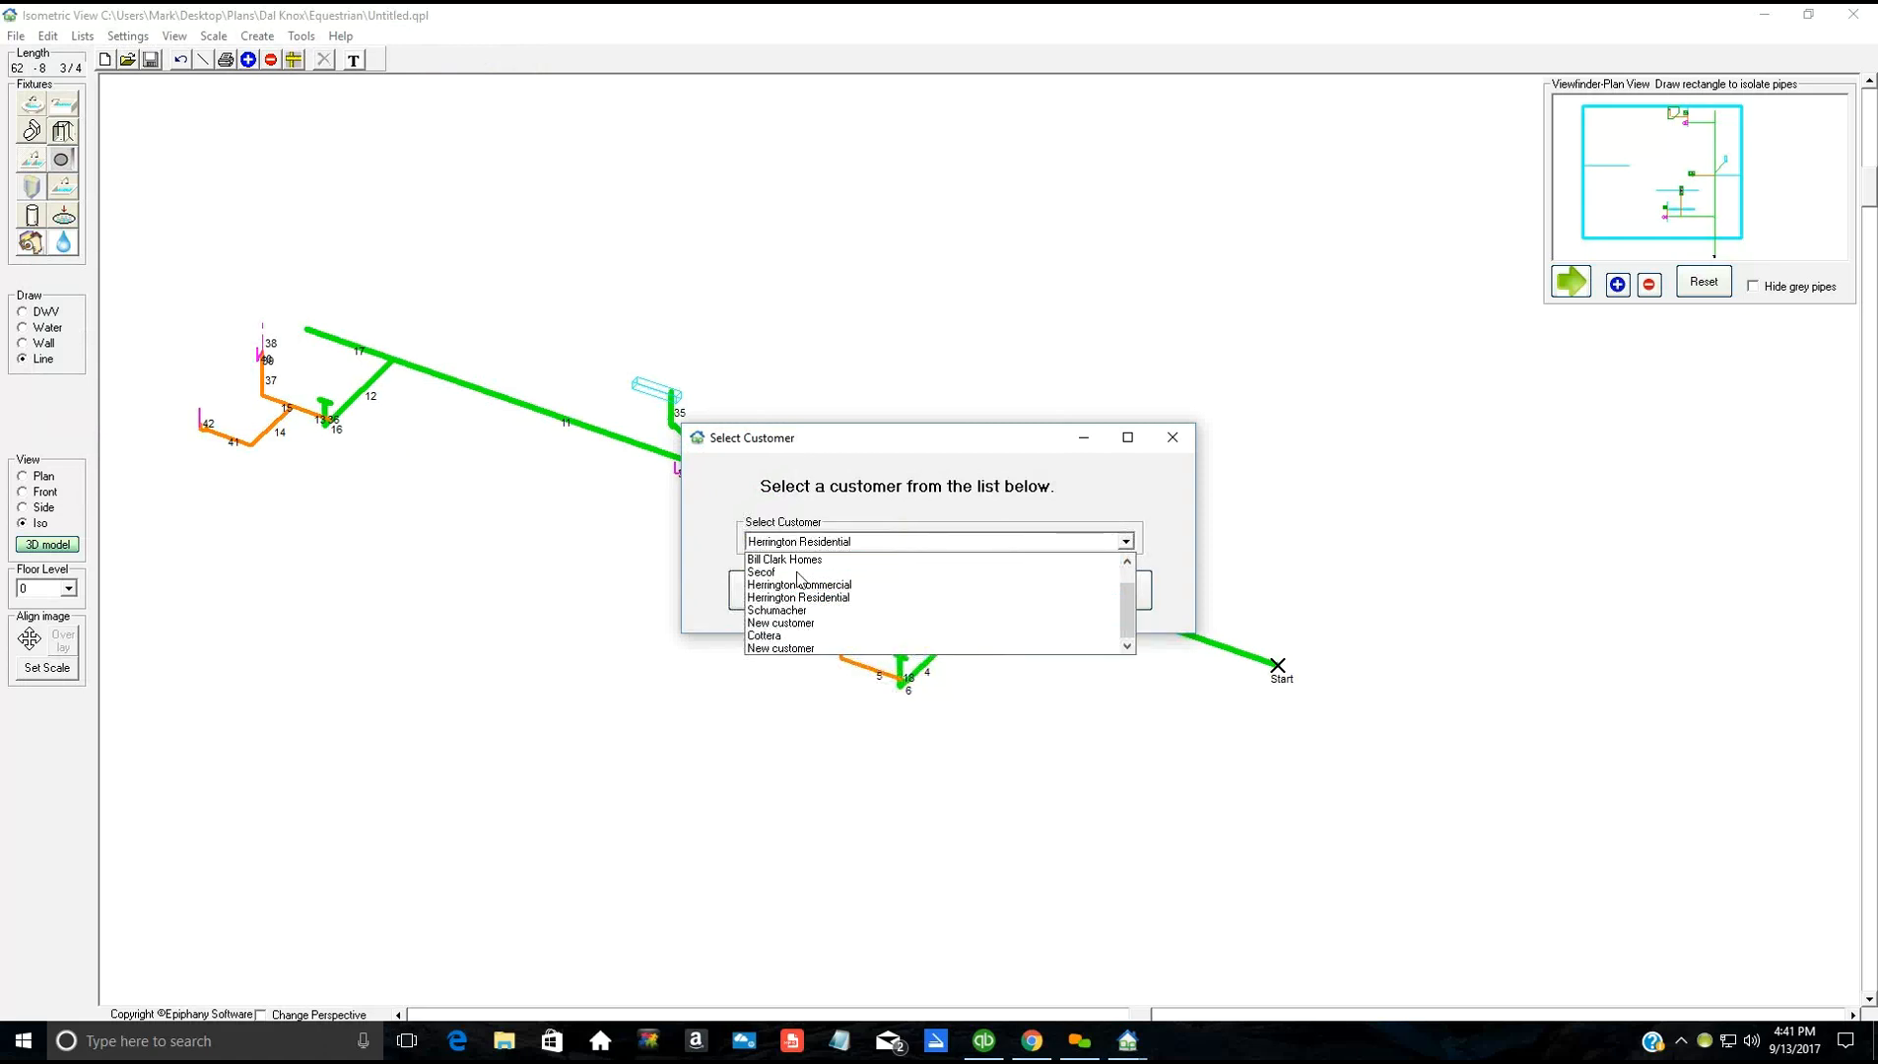
pyautogui.click(803, 625)
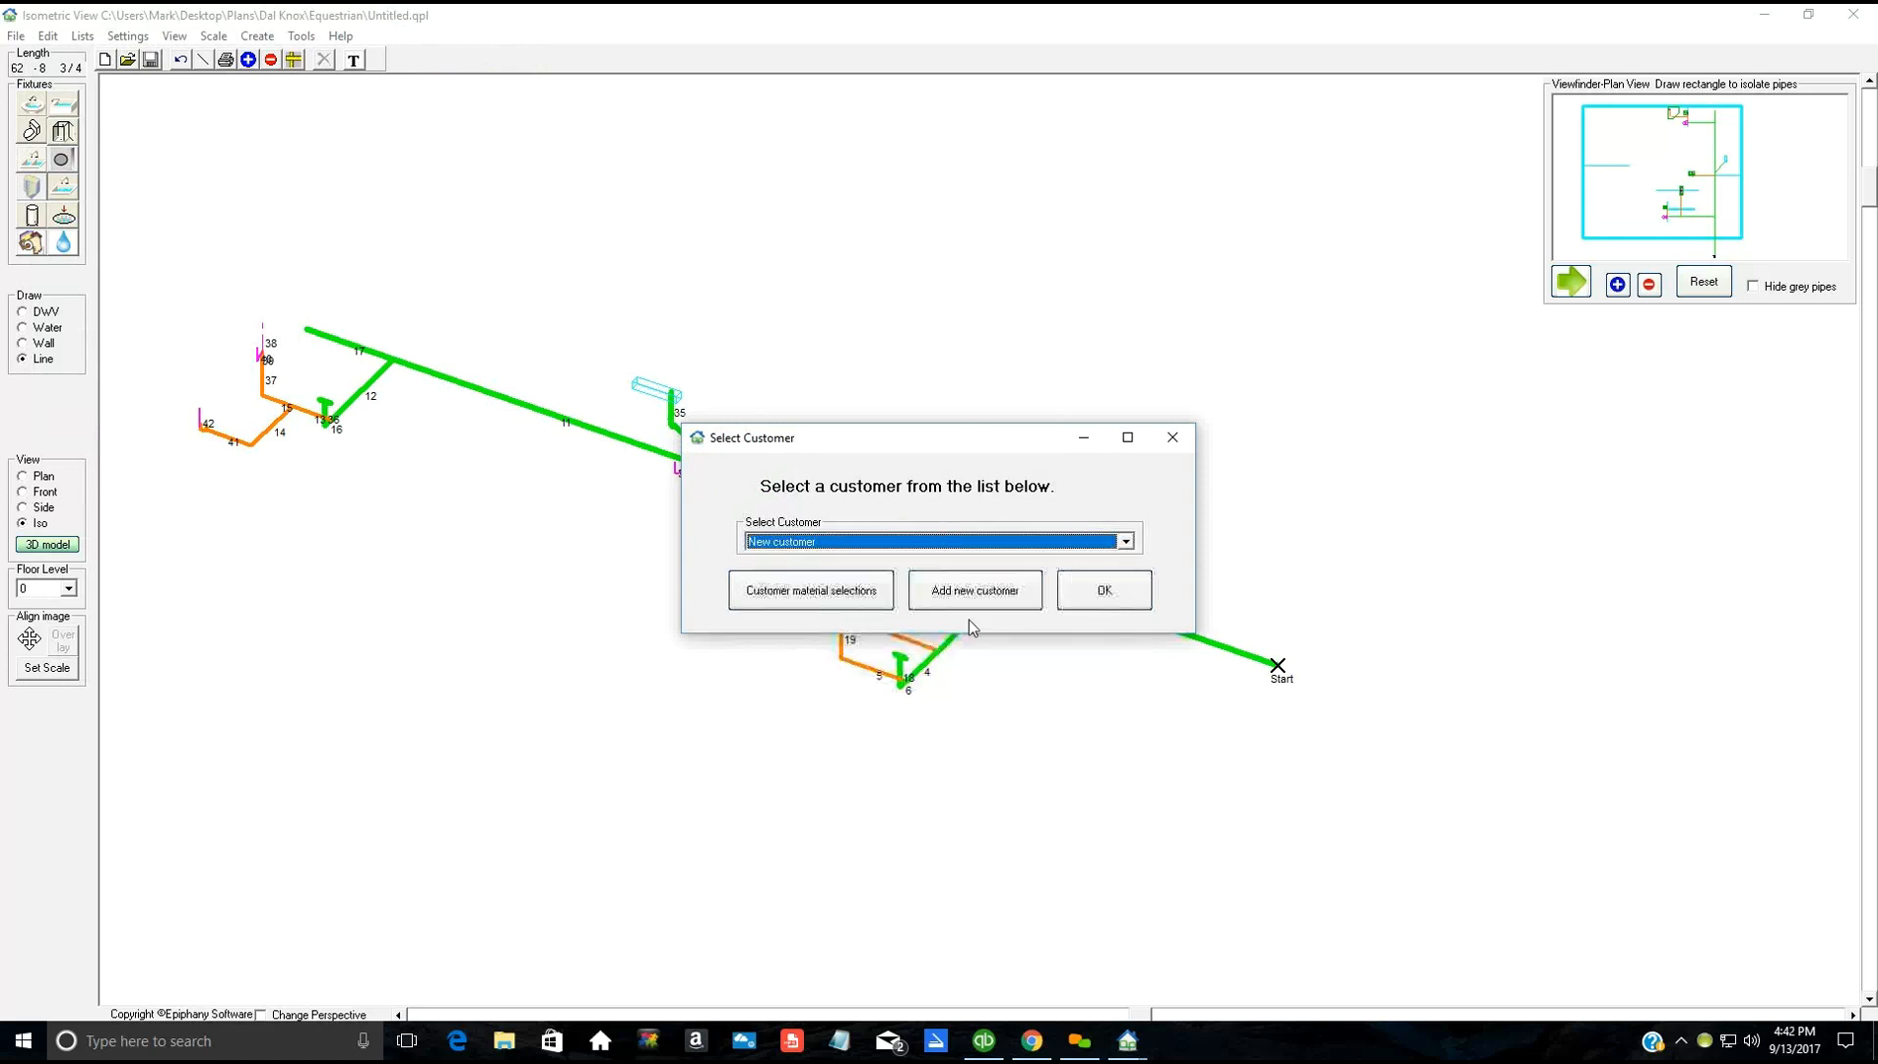
# Step: Review New customer's Lav-2 material selections in all three phases and accept the customer choice
pyautogui.click(817, 594)
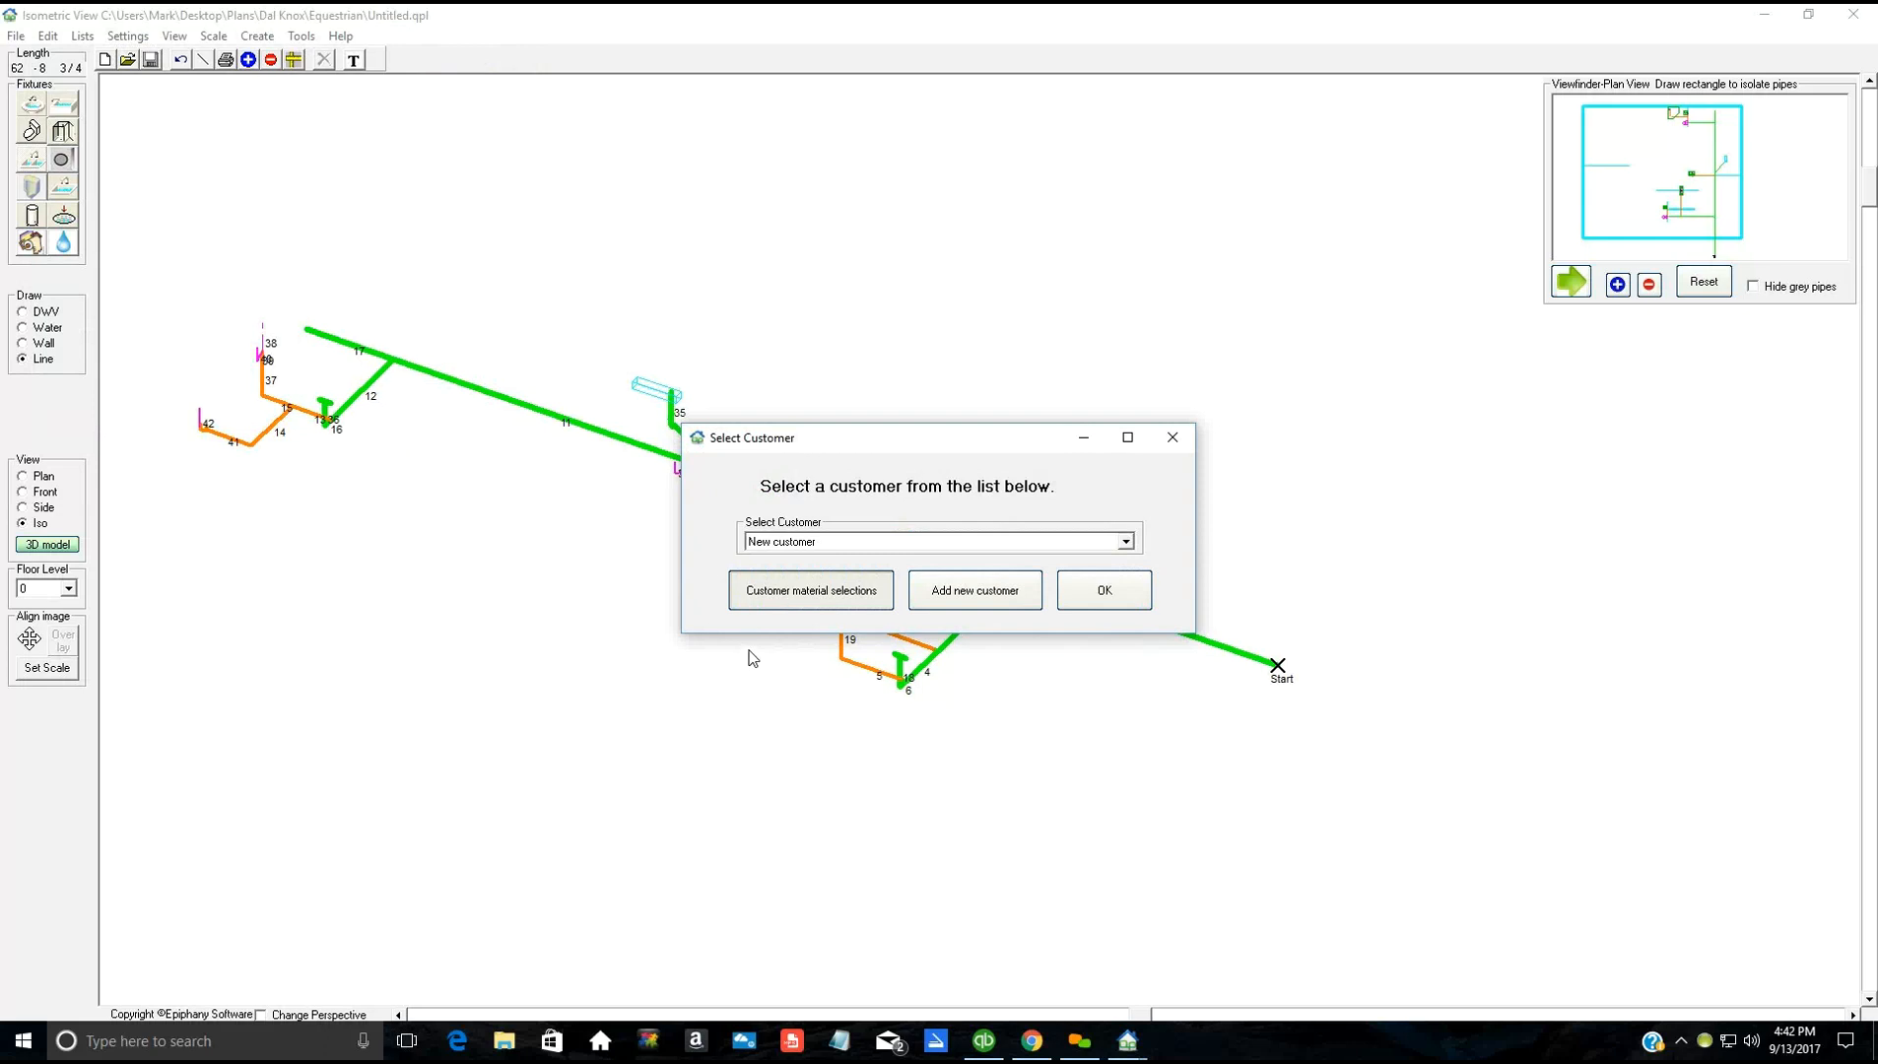
pyautogui.click(788, 602)
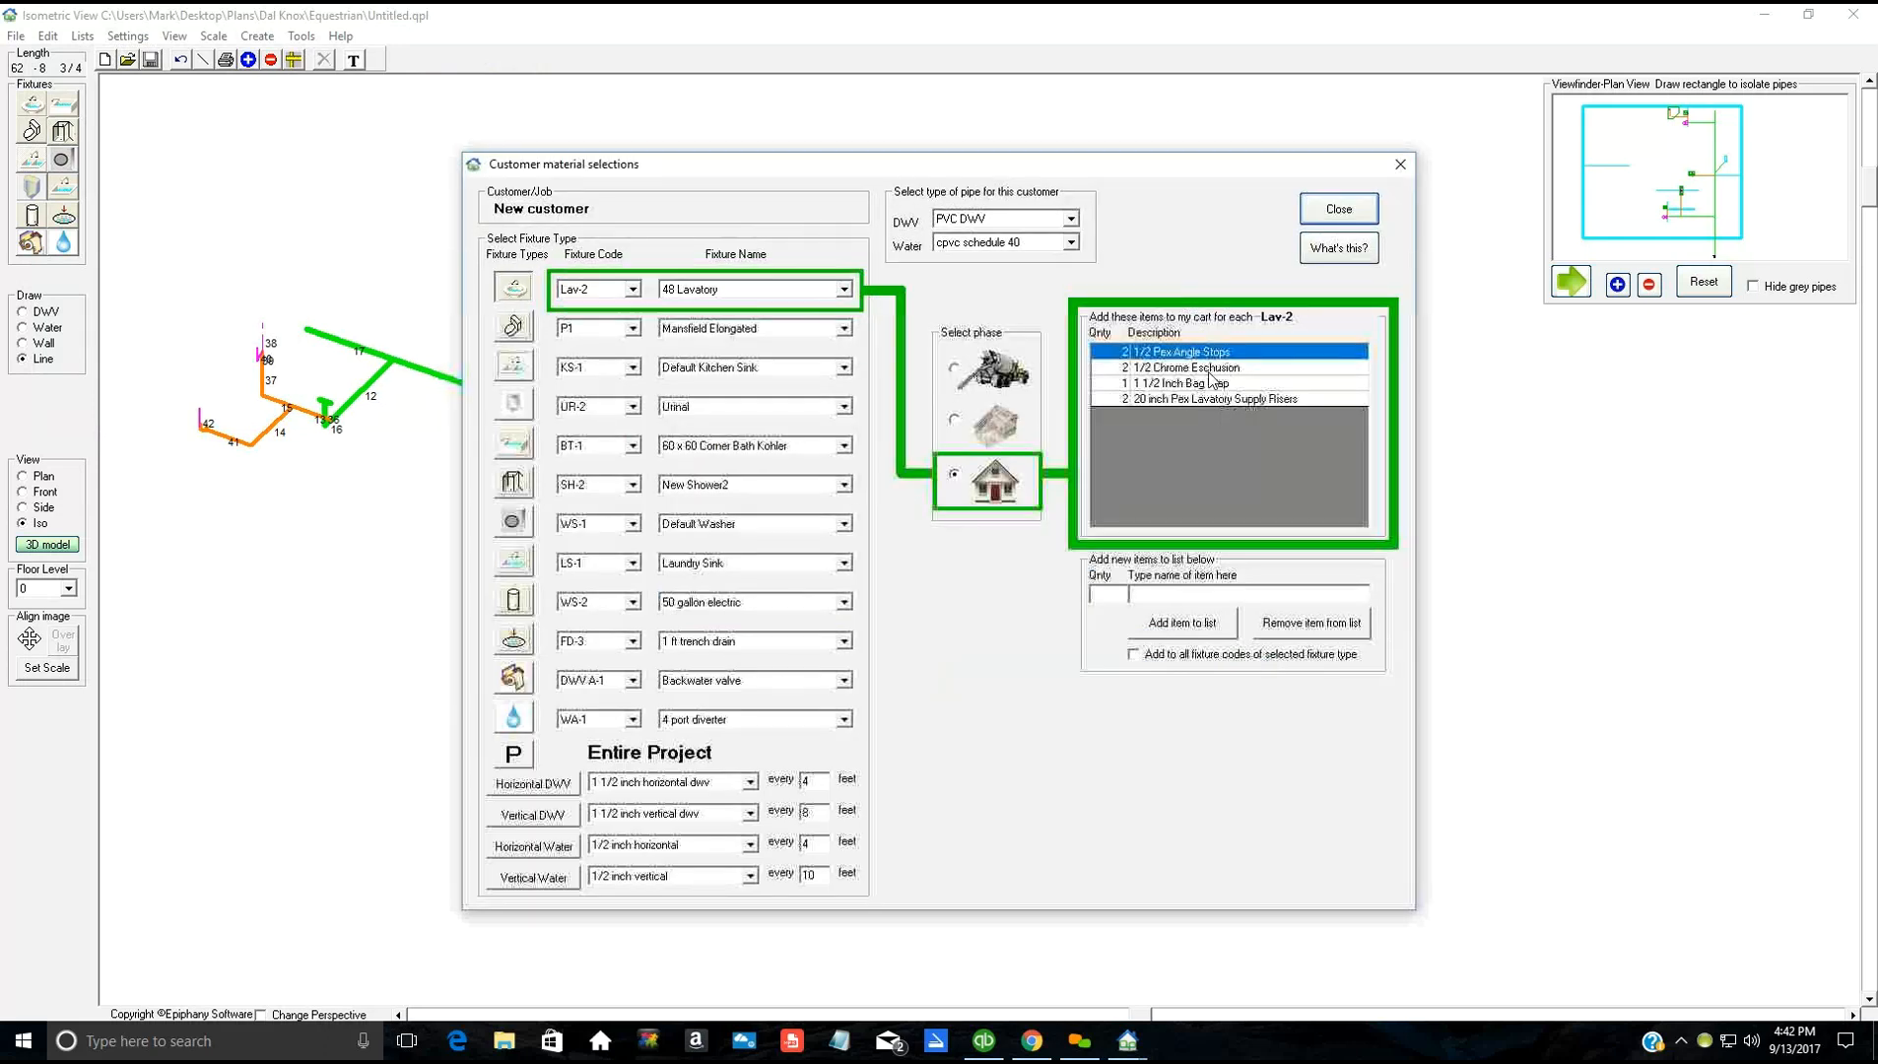
pyautogui.click(997, 426)
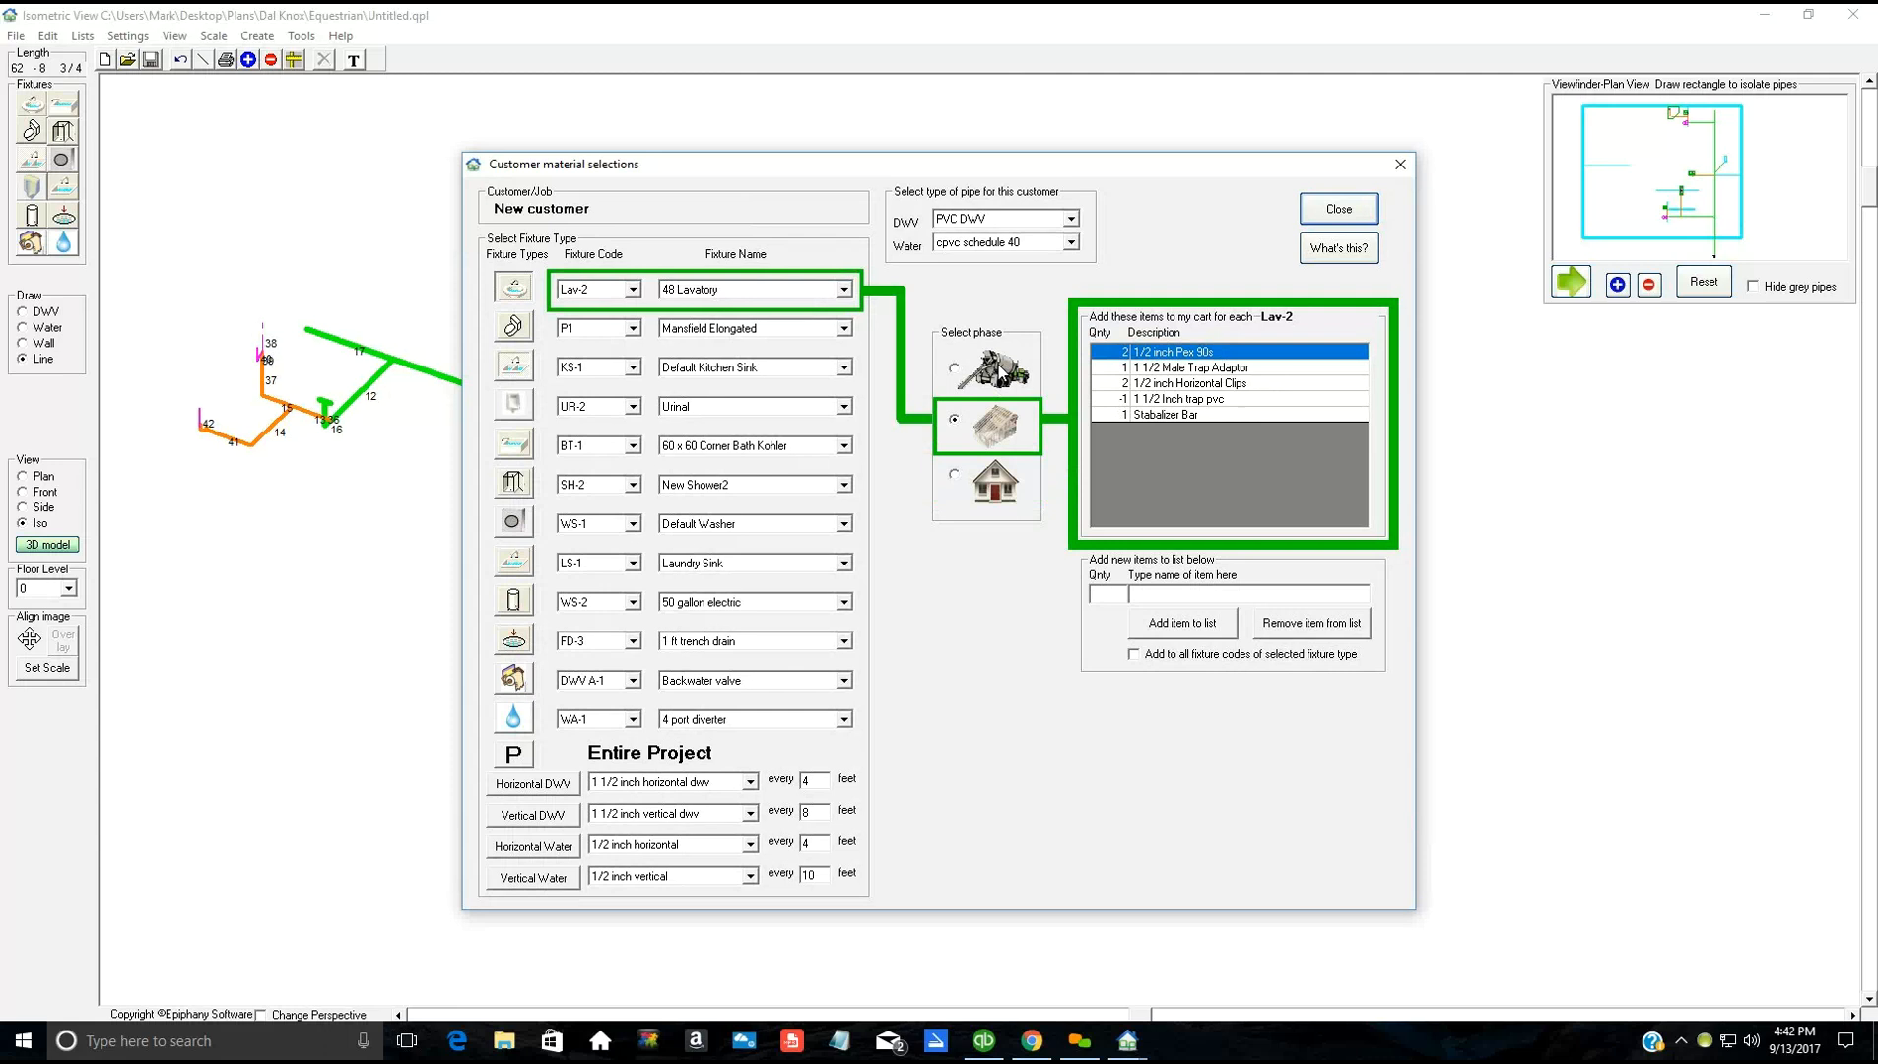
pyautogui.click(1002, 376)
pyautogui.click(997, 425)
pyautogui.click(995, 492)
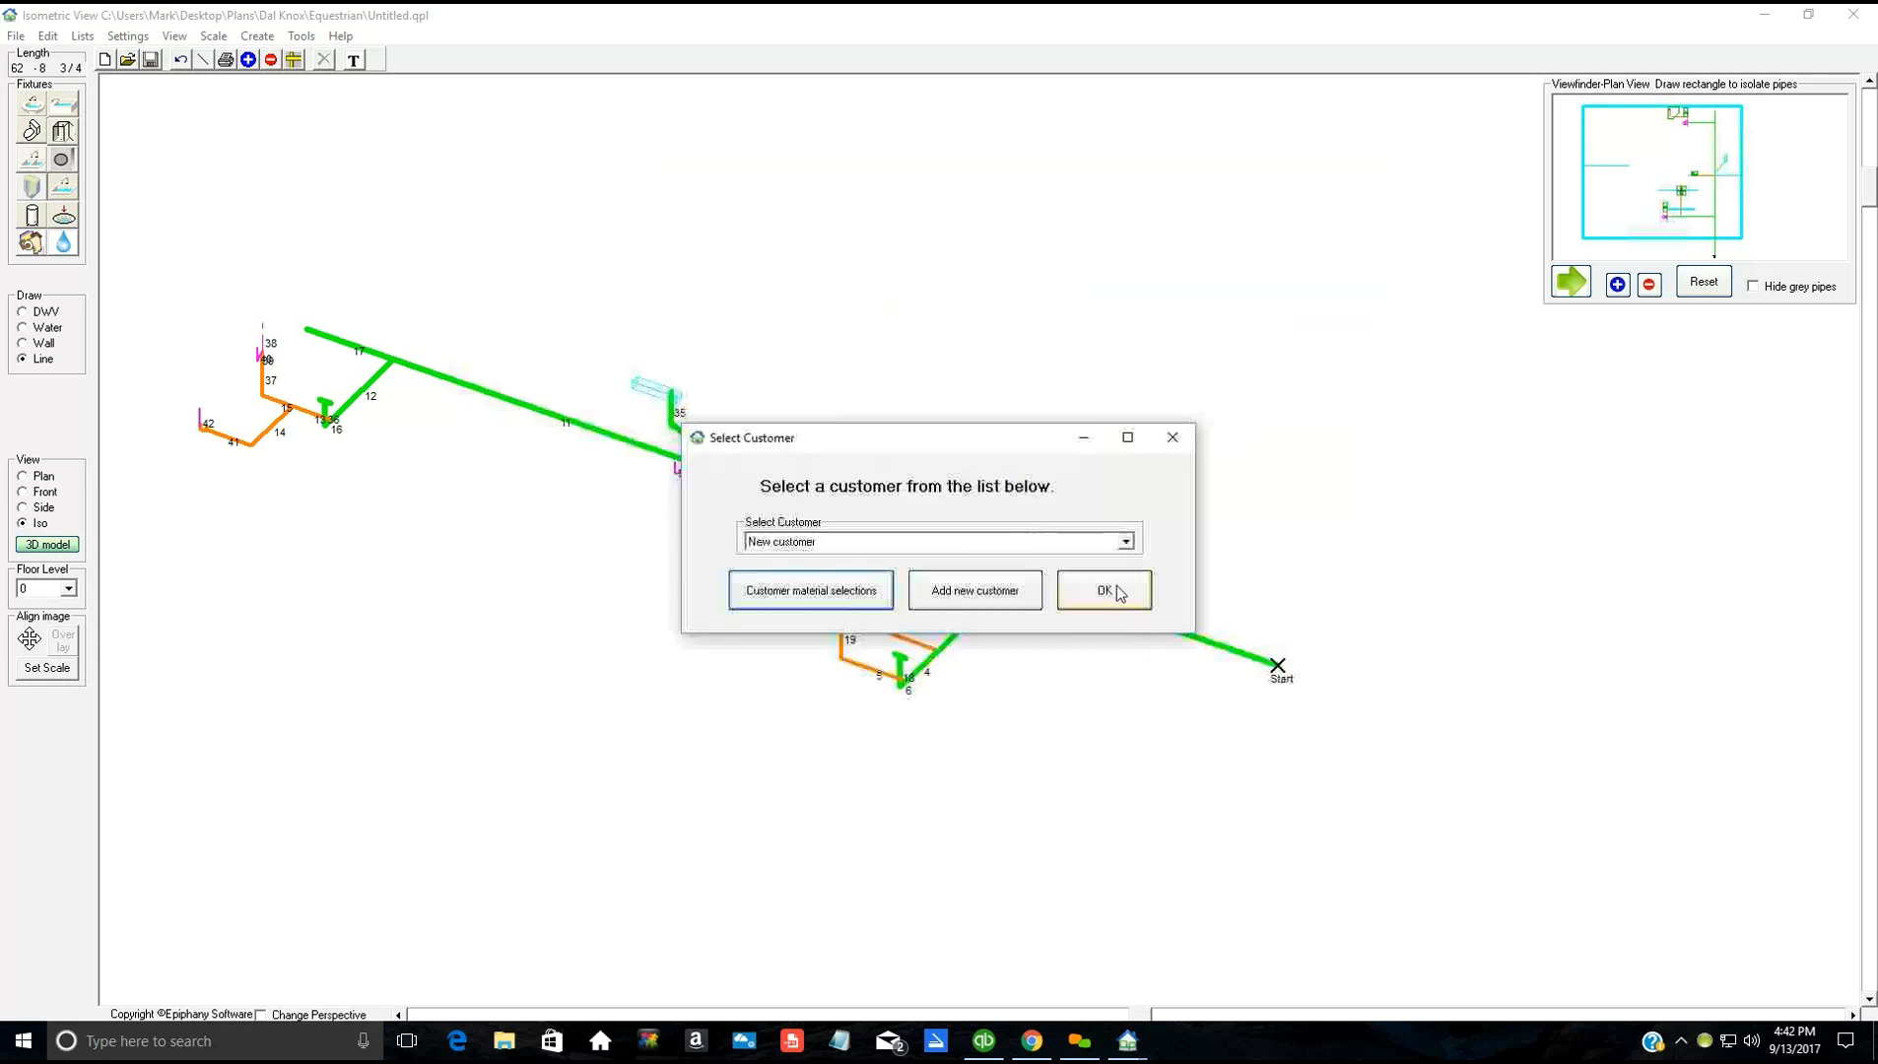
pyautogui.click(1120, 591)
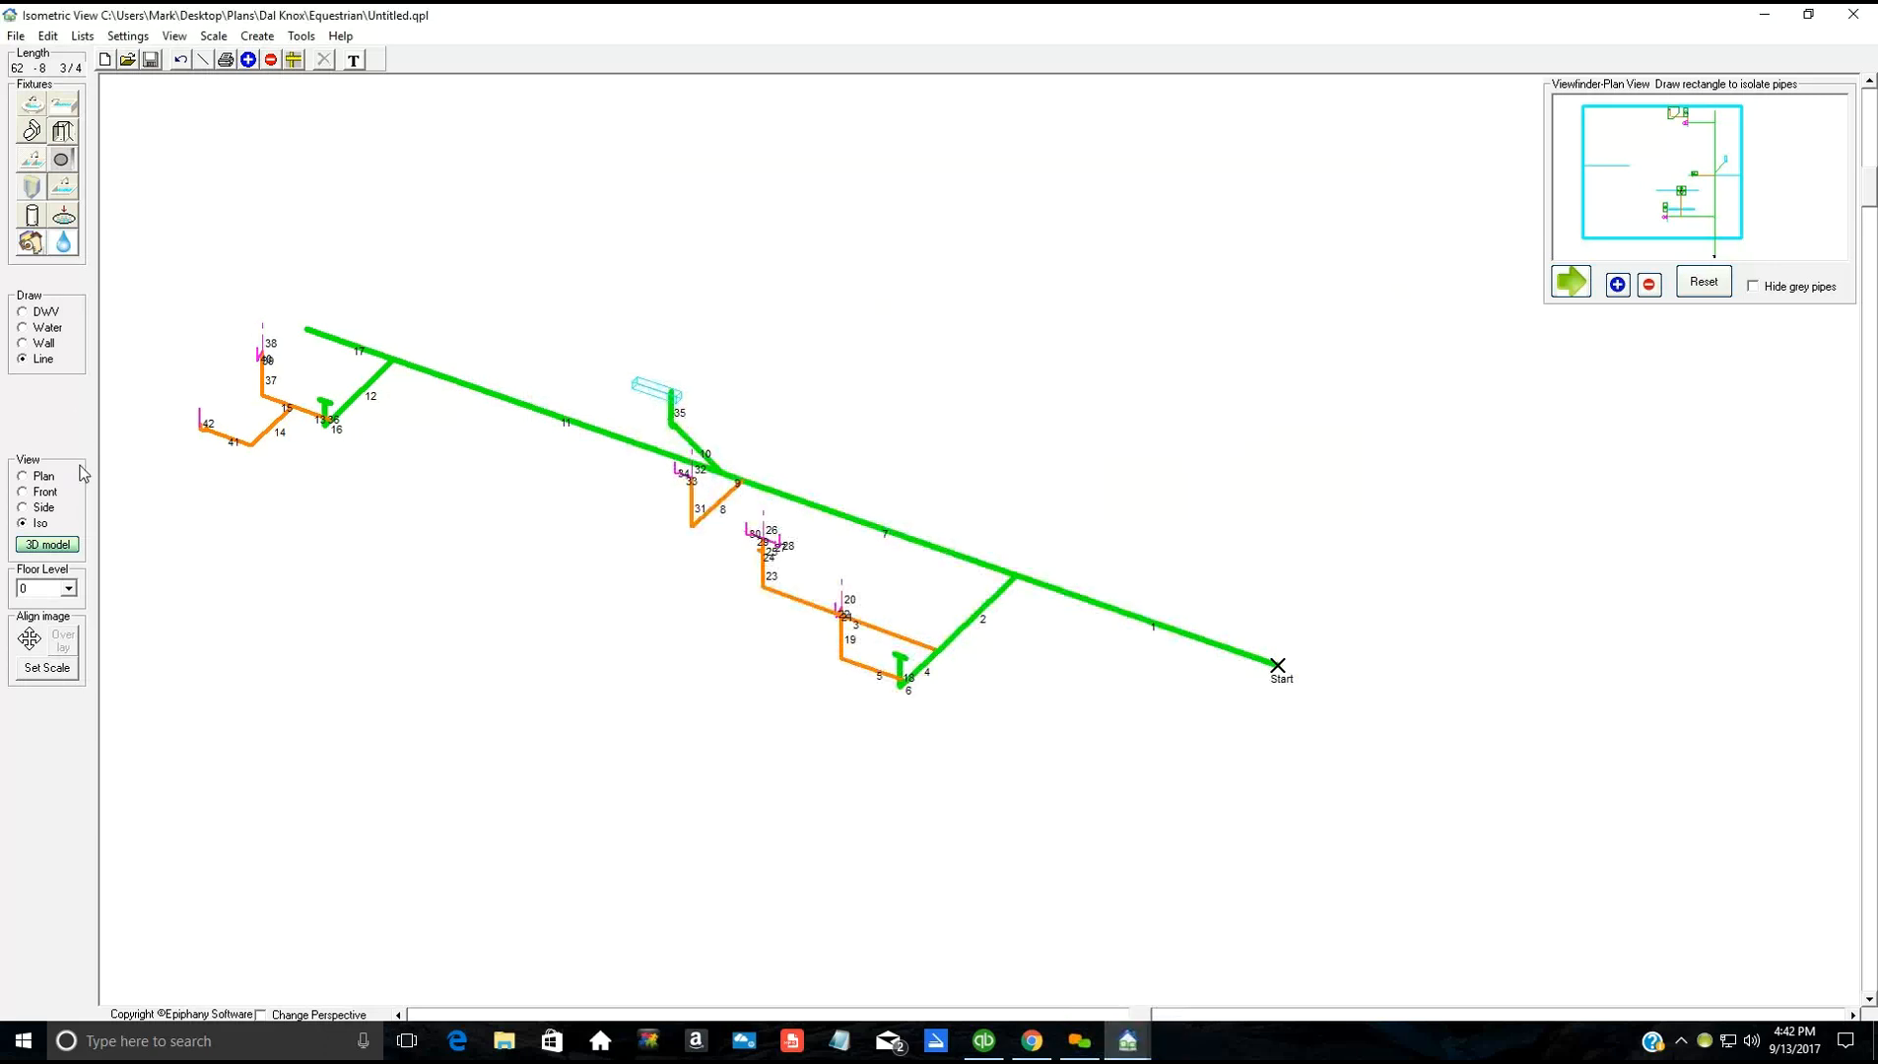
# Step: In plan view, draw a 1 inch cold water pipe about 9'-4" long through the east wall at the preset floor distance, and hide the pipe numbers
pyautogui.click(44, 477)
pyautogui.click(55, 331)
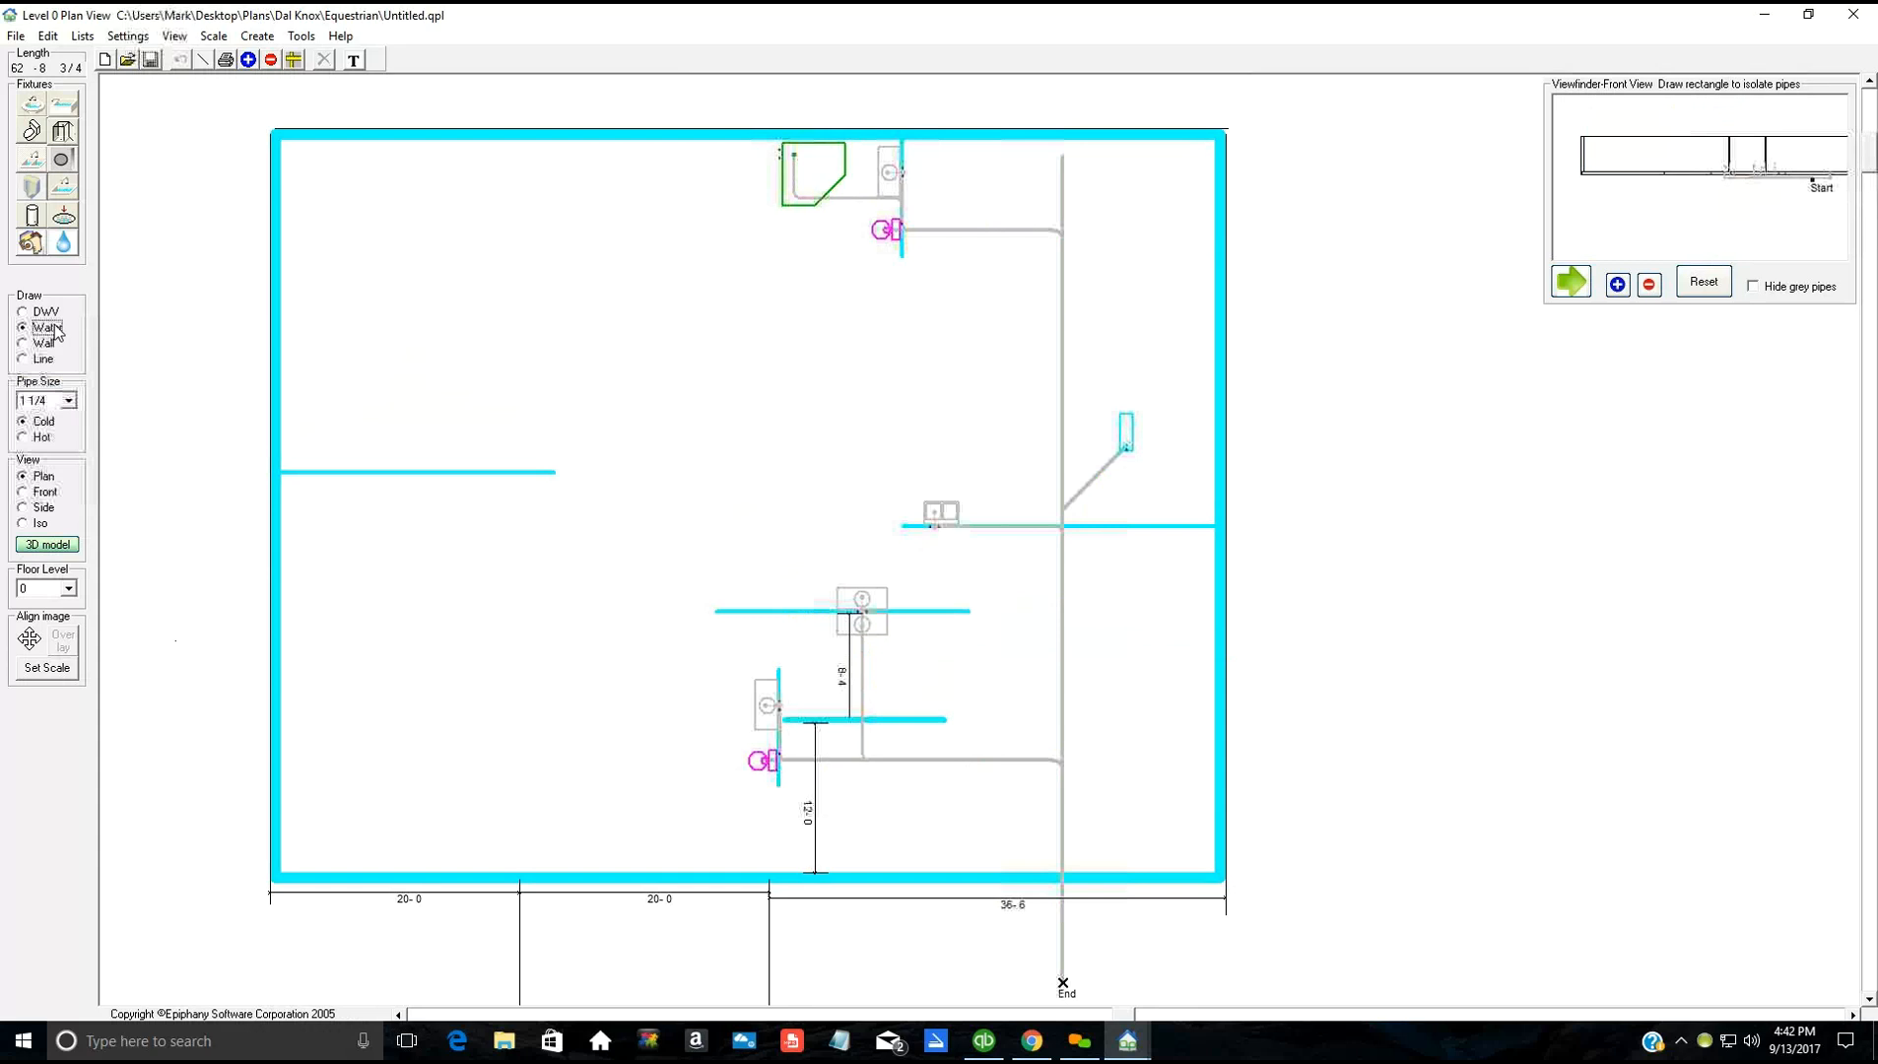
pyautogui.click(71, 401)
pyautogui.click(44, 483)
pyautogui.click(1294, 298)
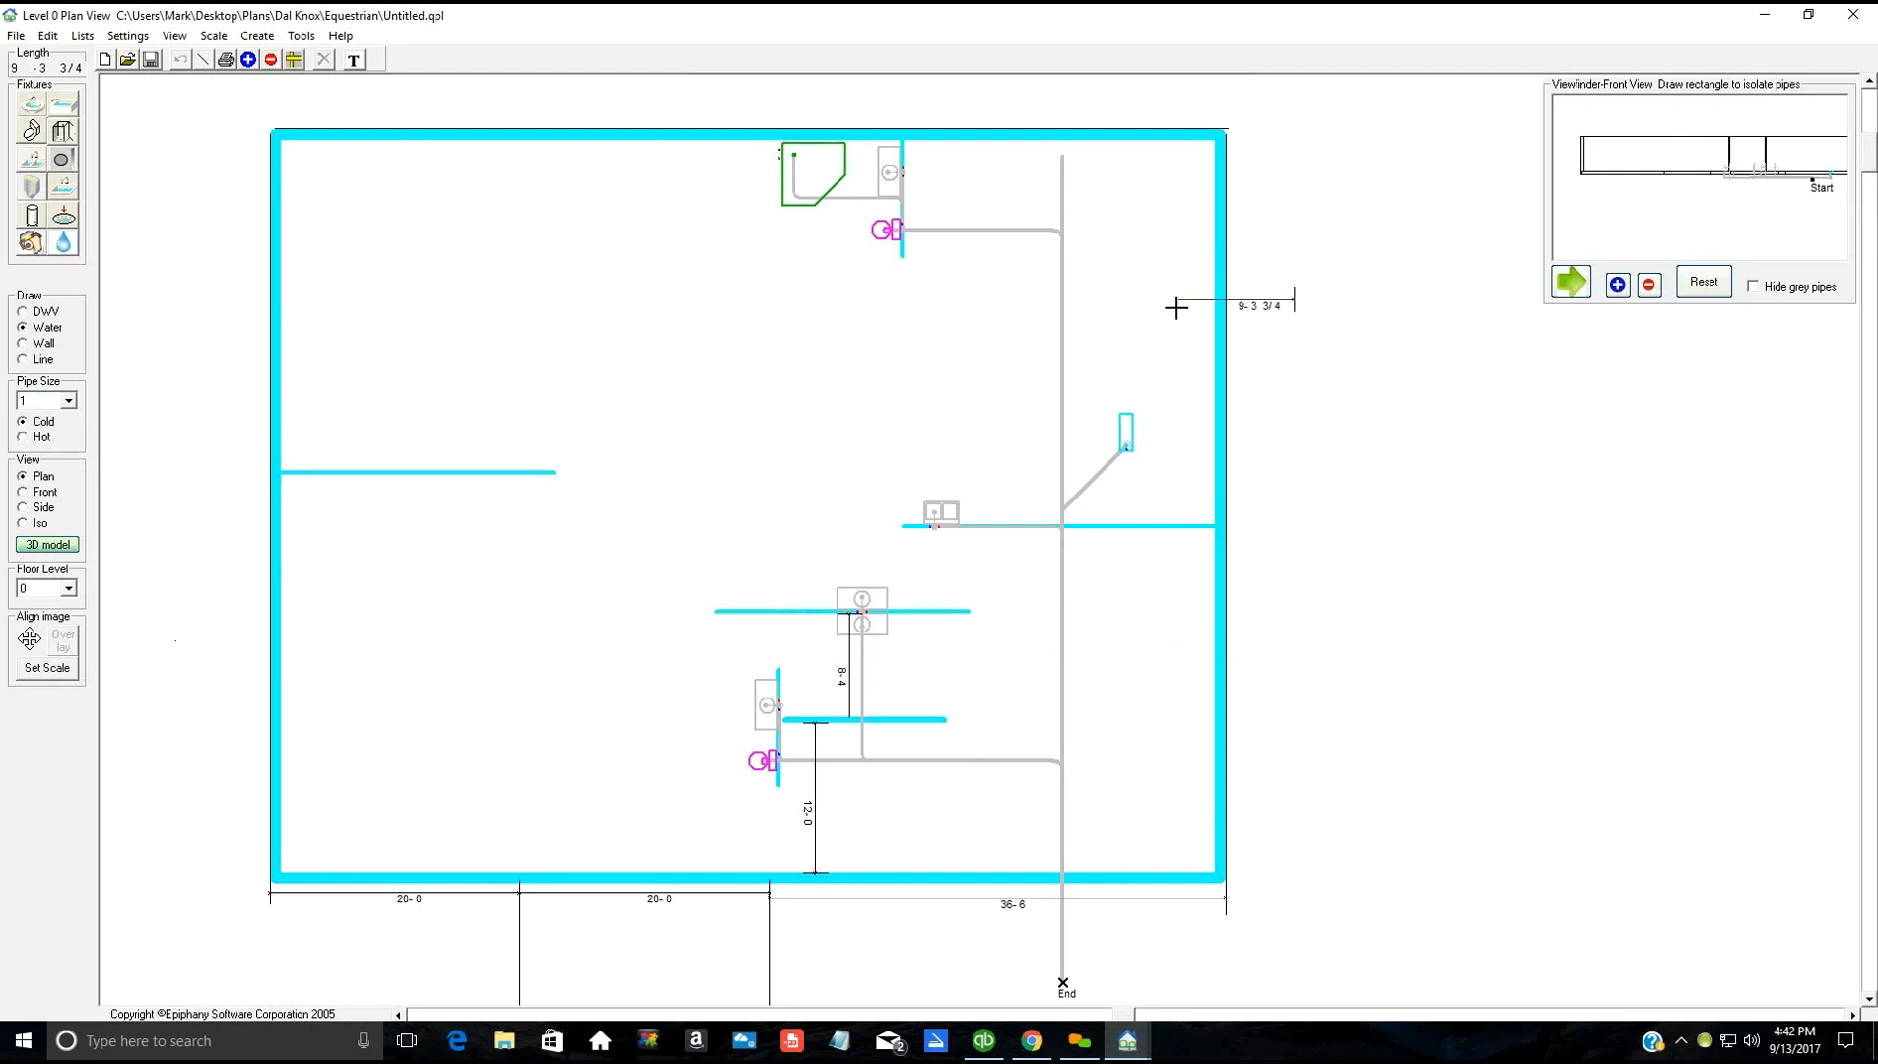
pyautogui.click(1173, 309)
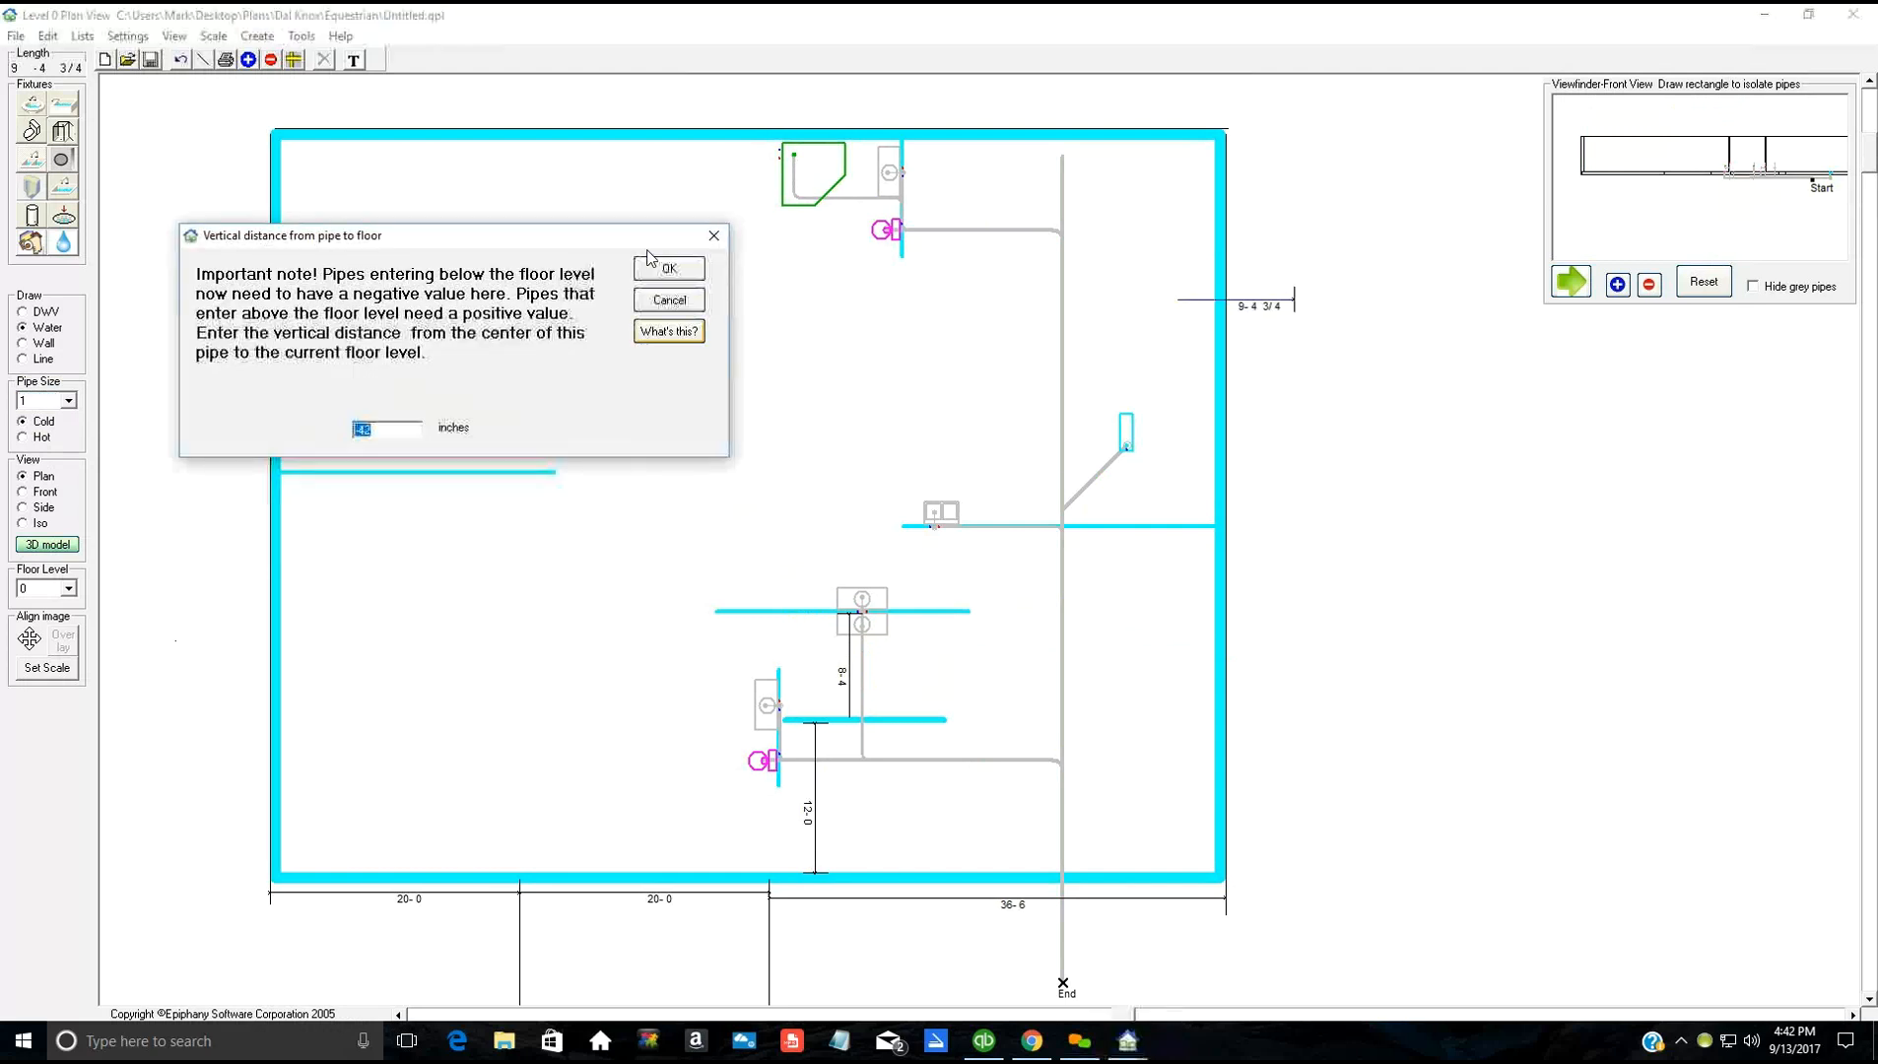
pyautogui.click(667, 268)
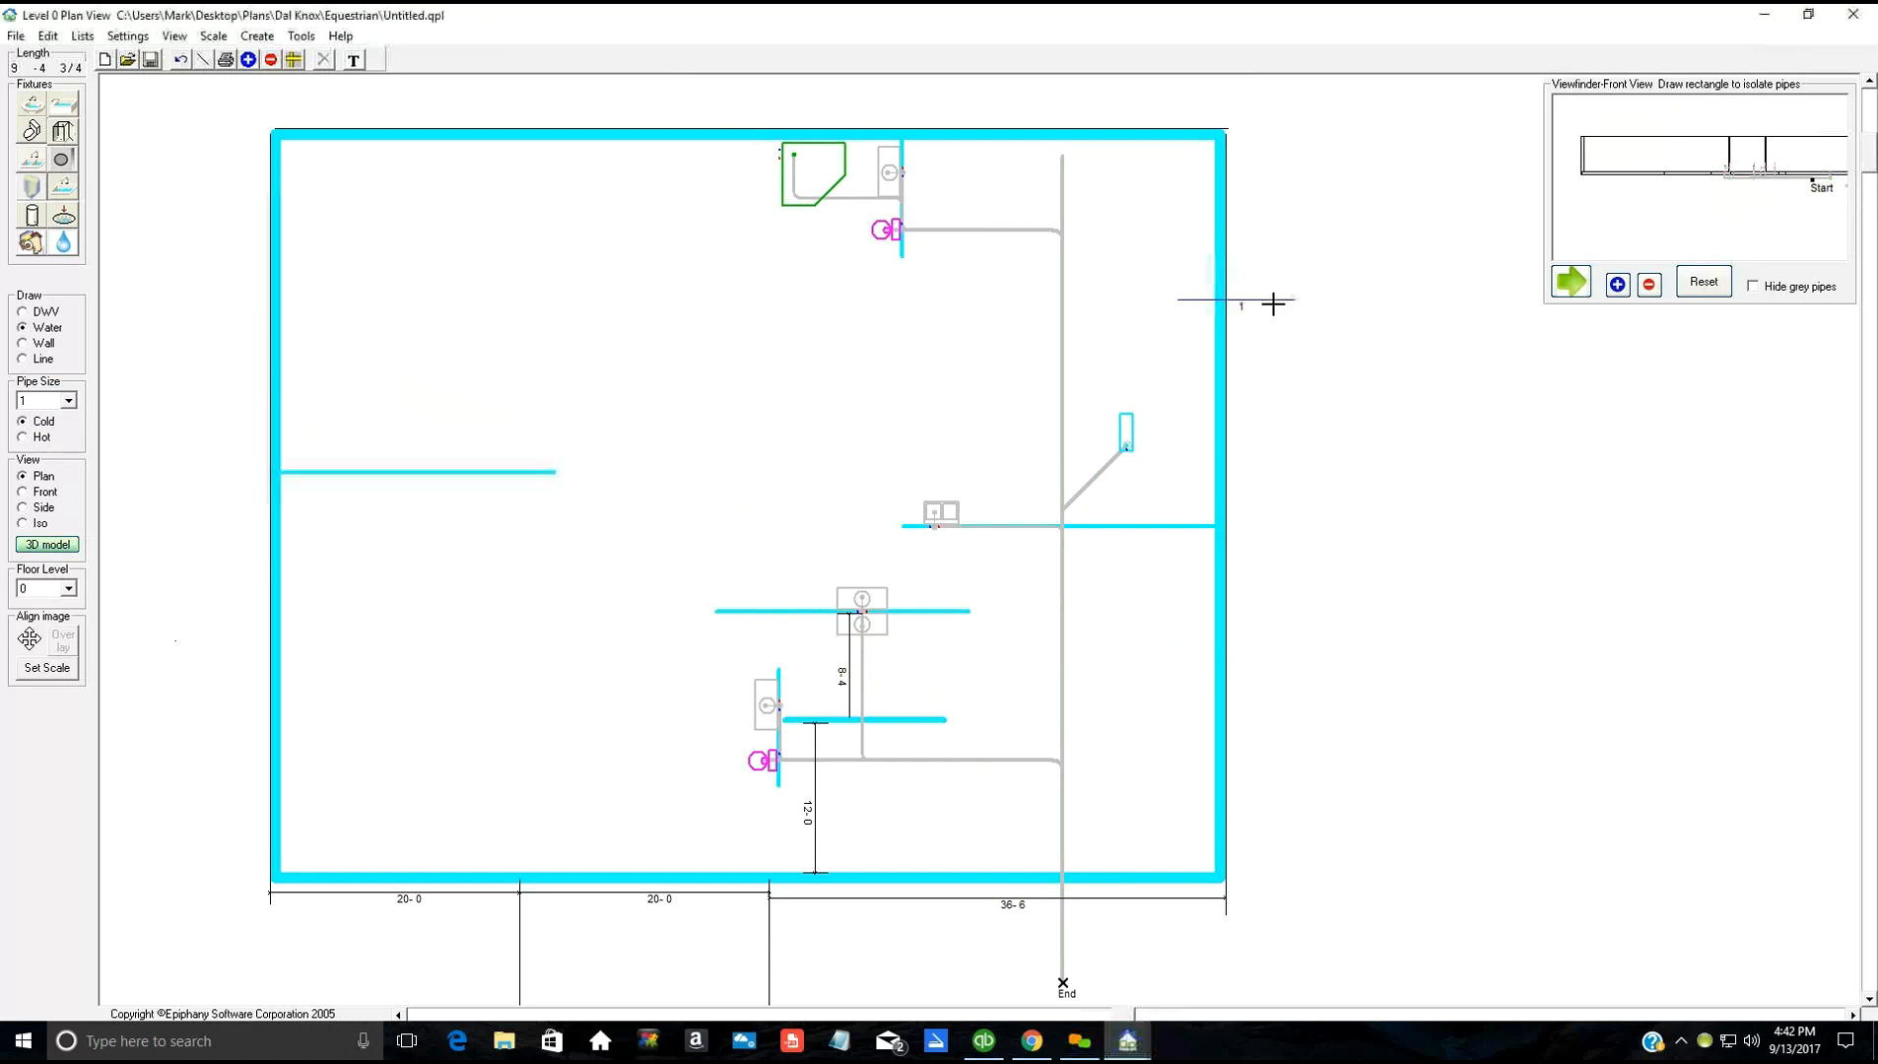
pyautogui.click(175, 37)
pyautogui.click(201, 85)
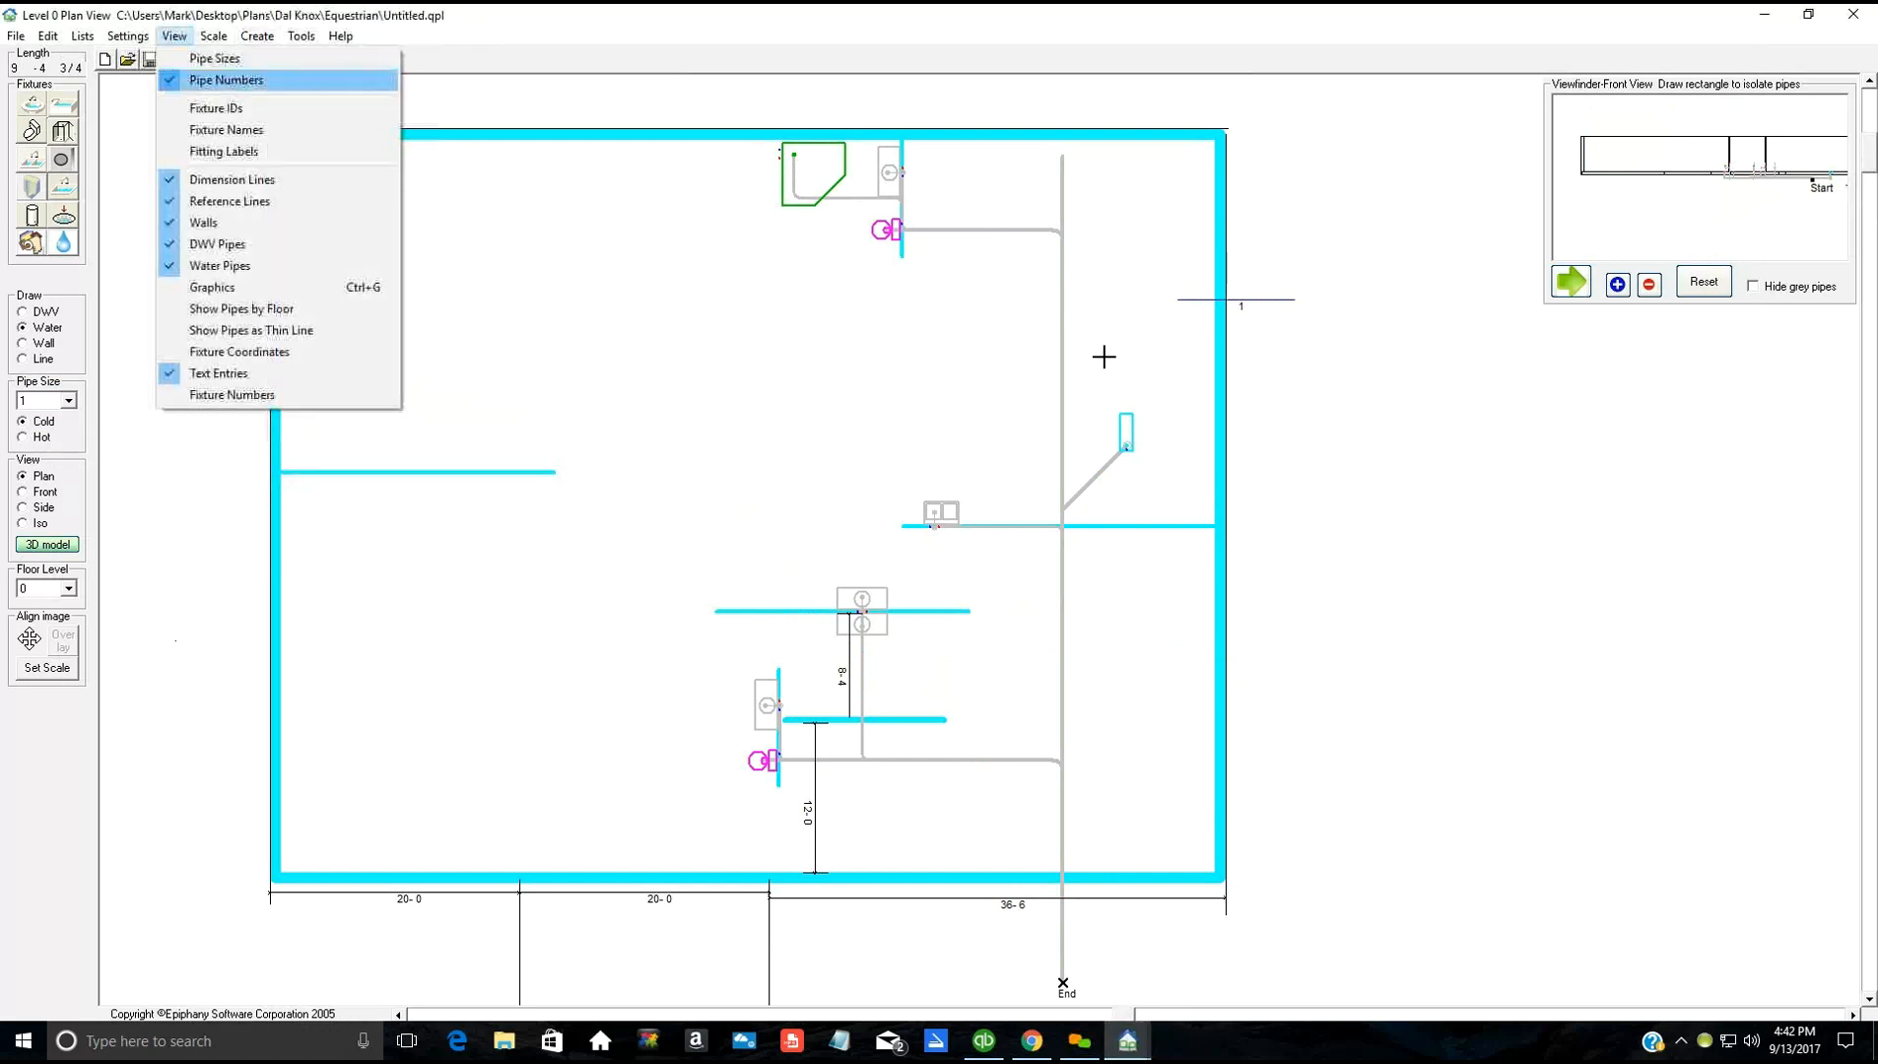
# Step: Extend the cold water pipe west below the corner shower and run a branch about 12'-0" long north to the shower
pyautogui.click(1178, 298)
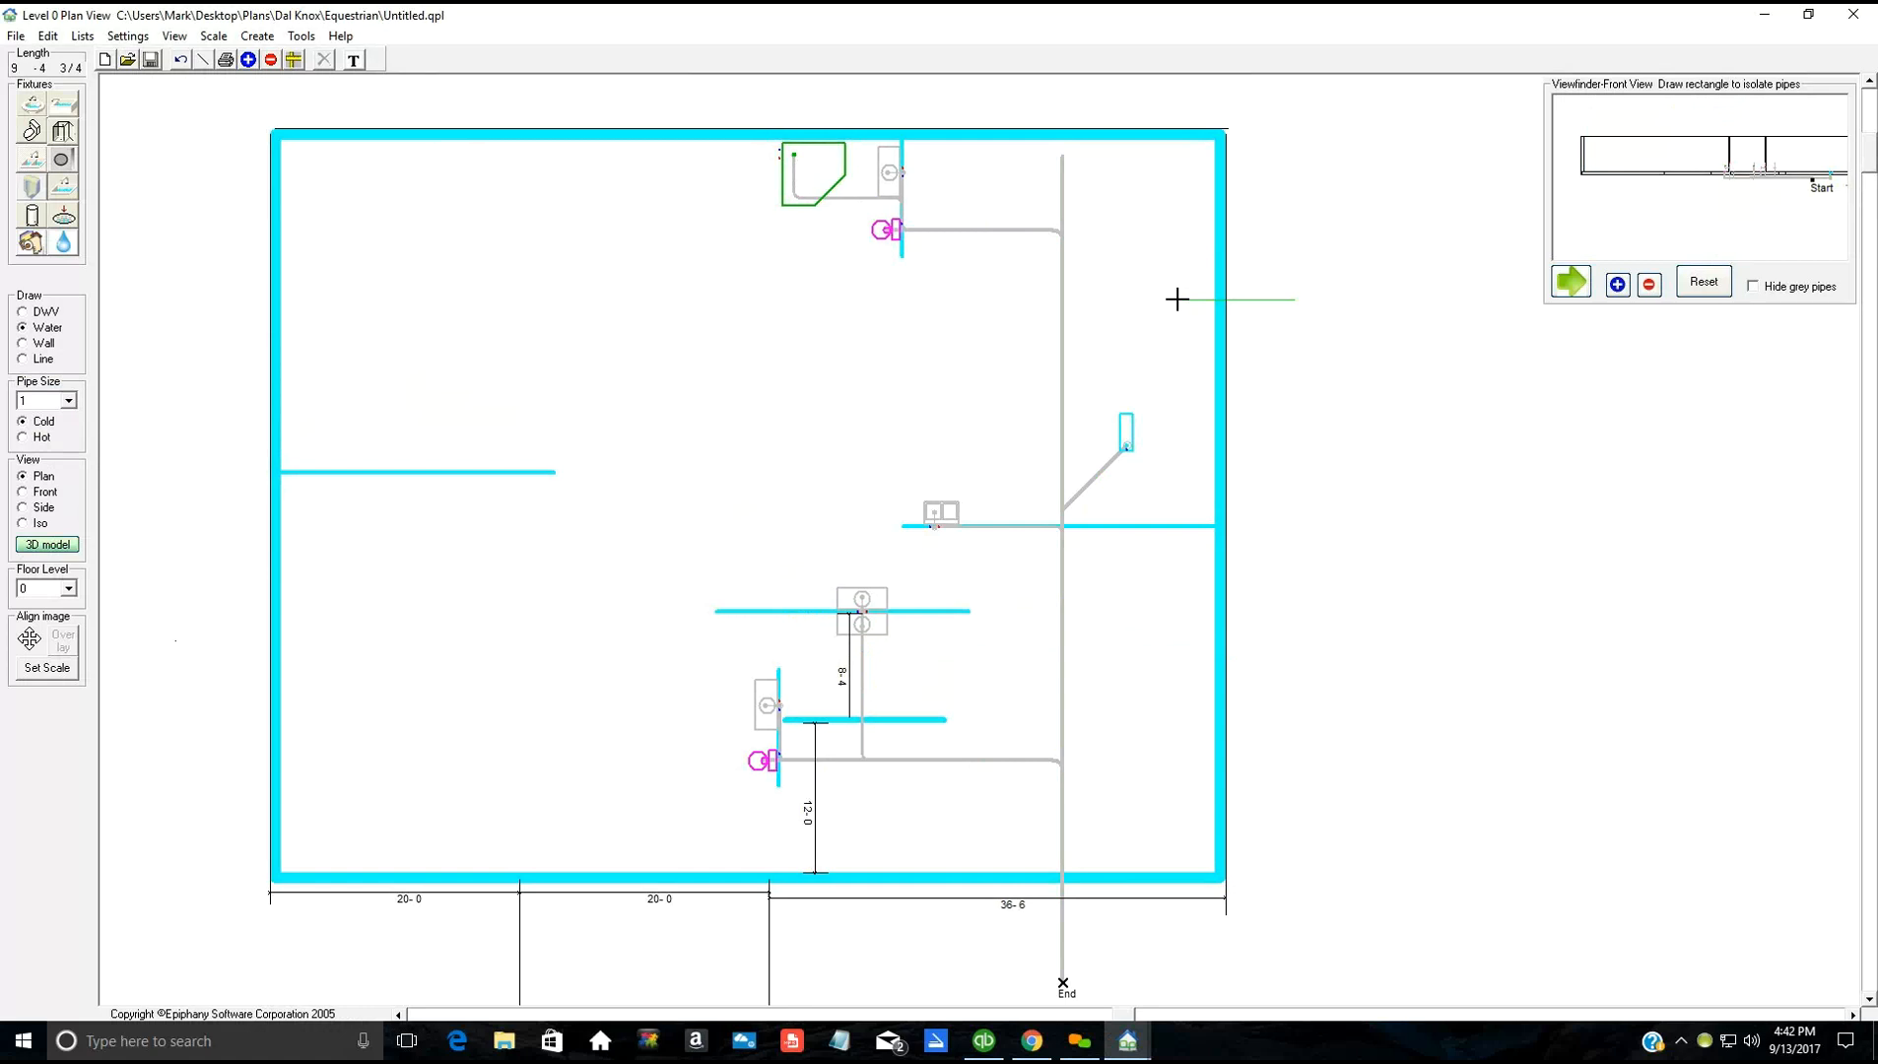
pyautogui.click(1177, 298)
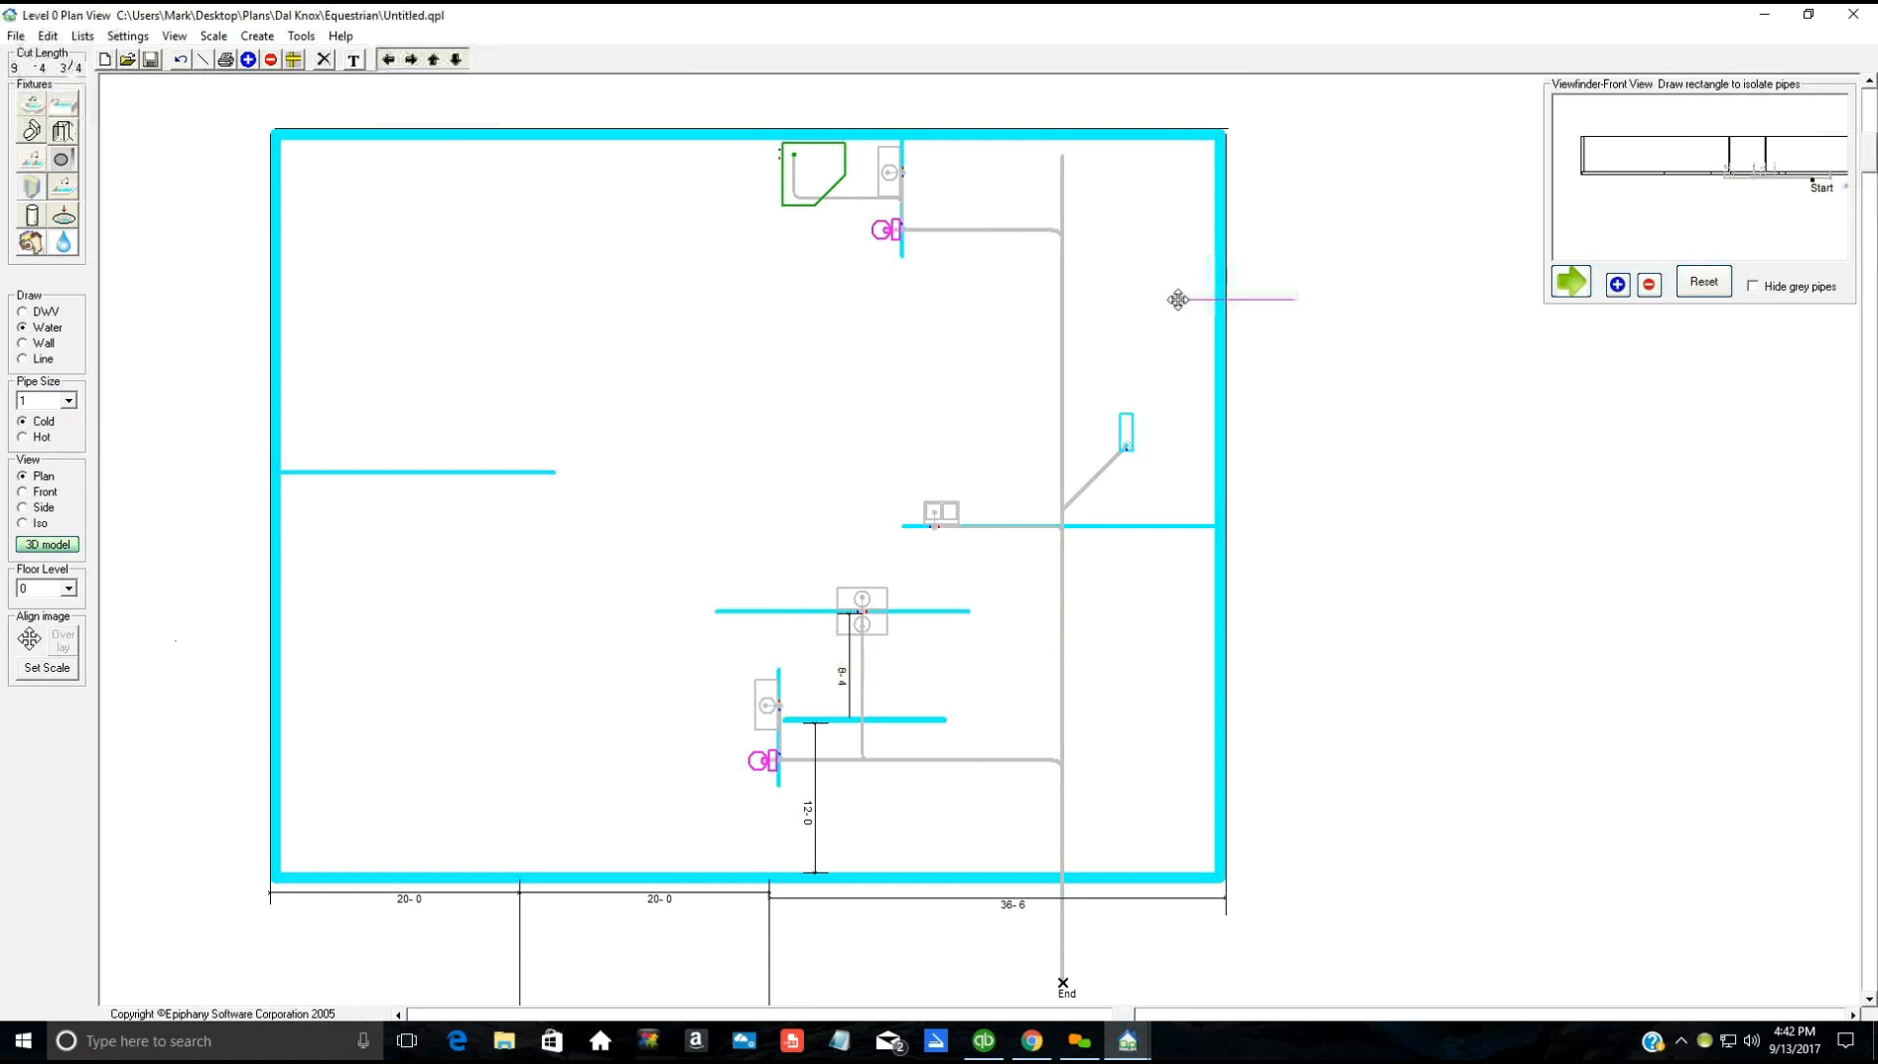
pyautogui.click(796, 308)
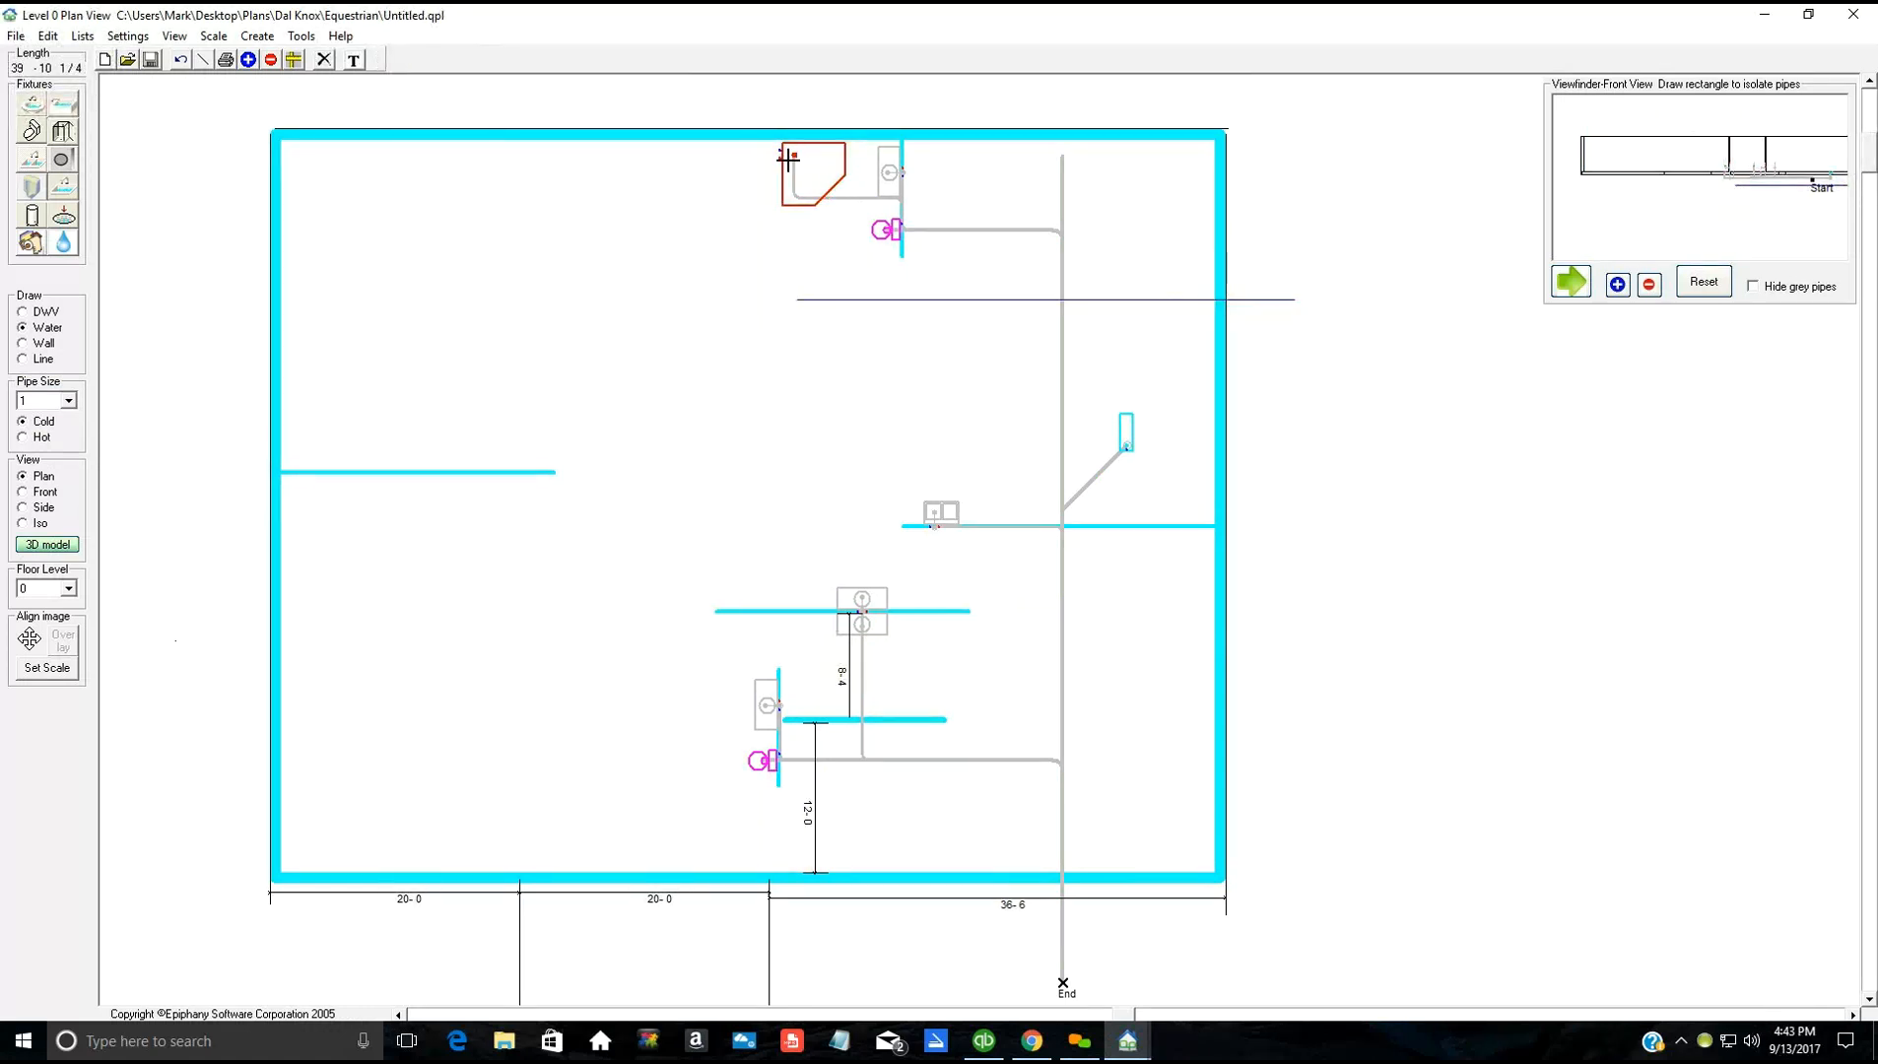
pyautogui.click(801, 297)
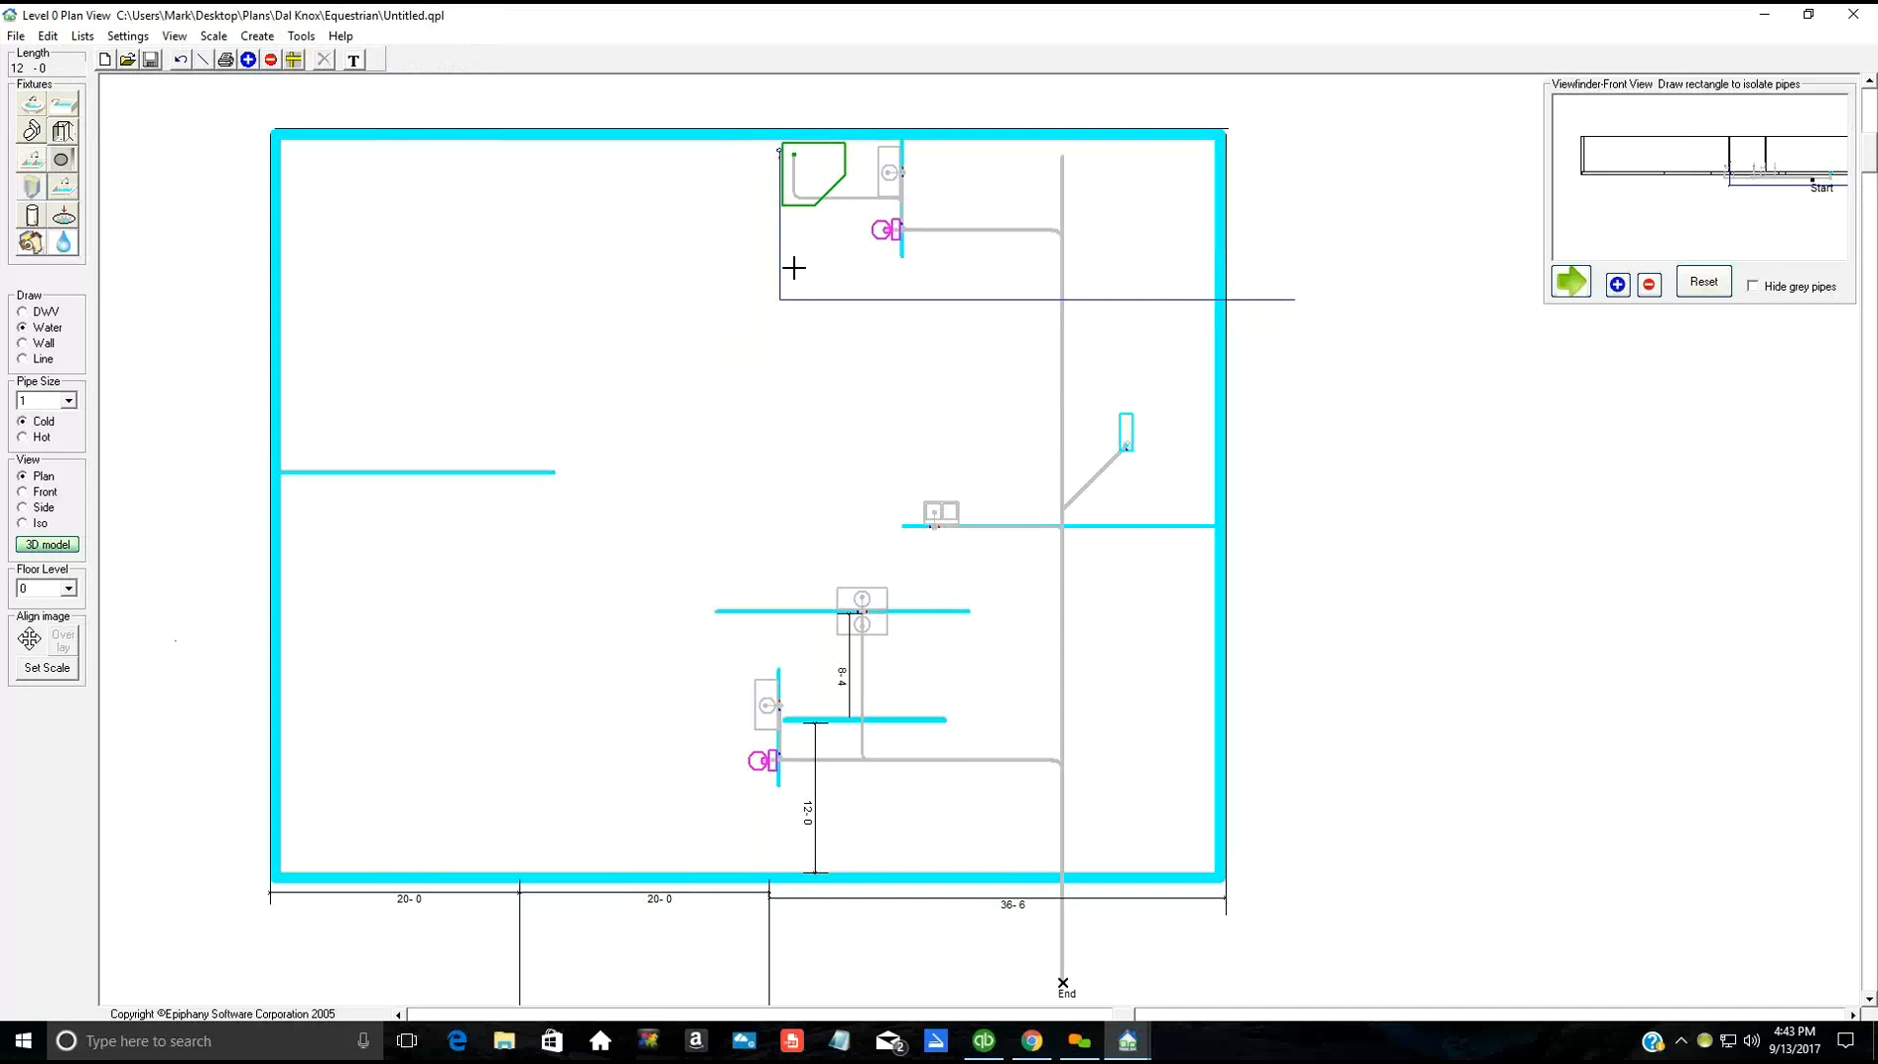
# Step: Place a water heater against the north wall, west of the corner shower, about 37'-0 3/4" from the west wall
pyautogui.click(33, 216)
pyautogui.click(730, 243)
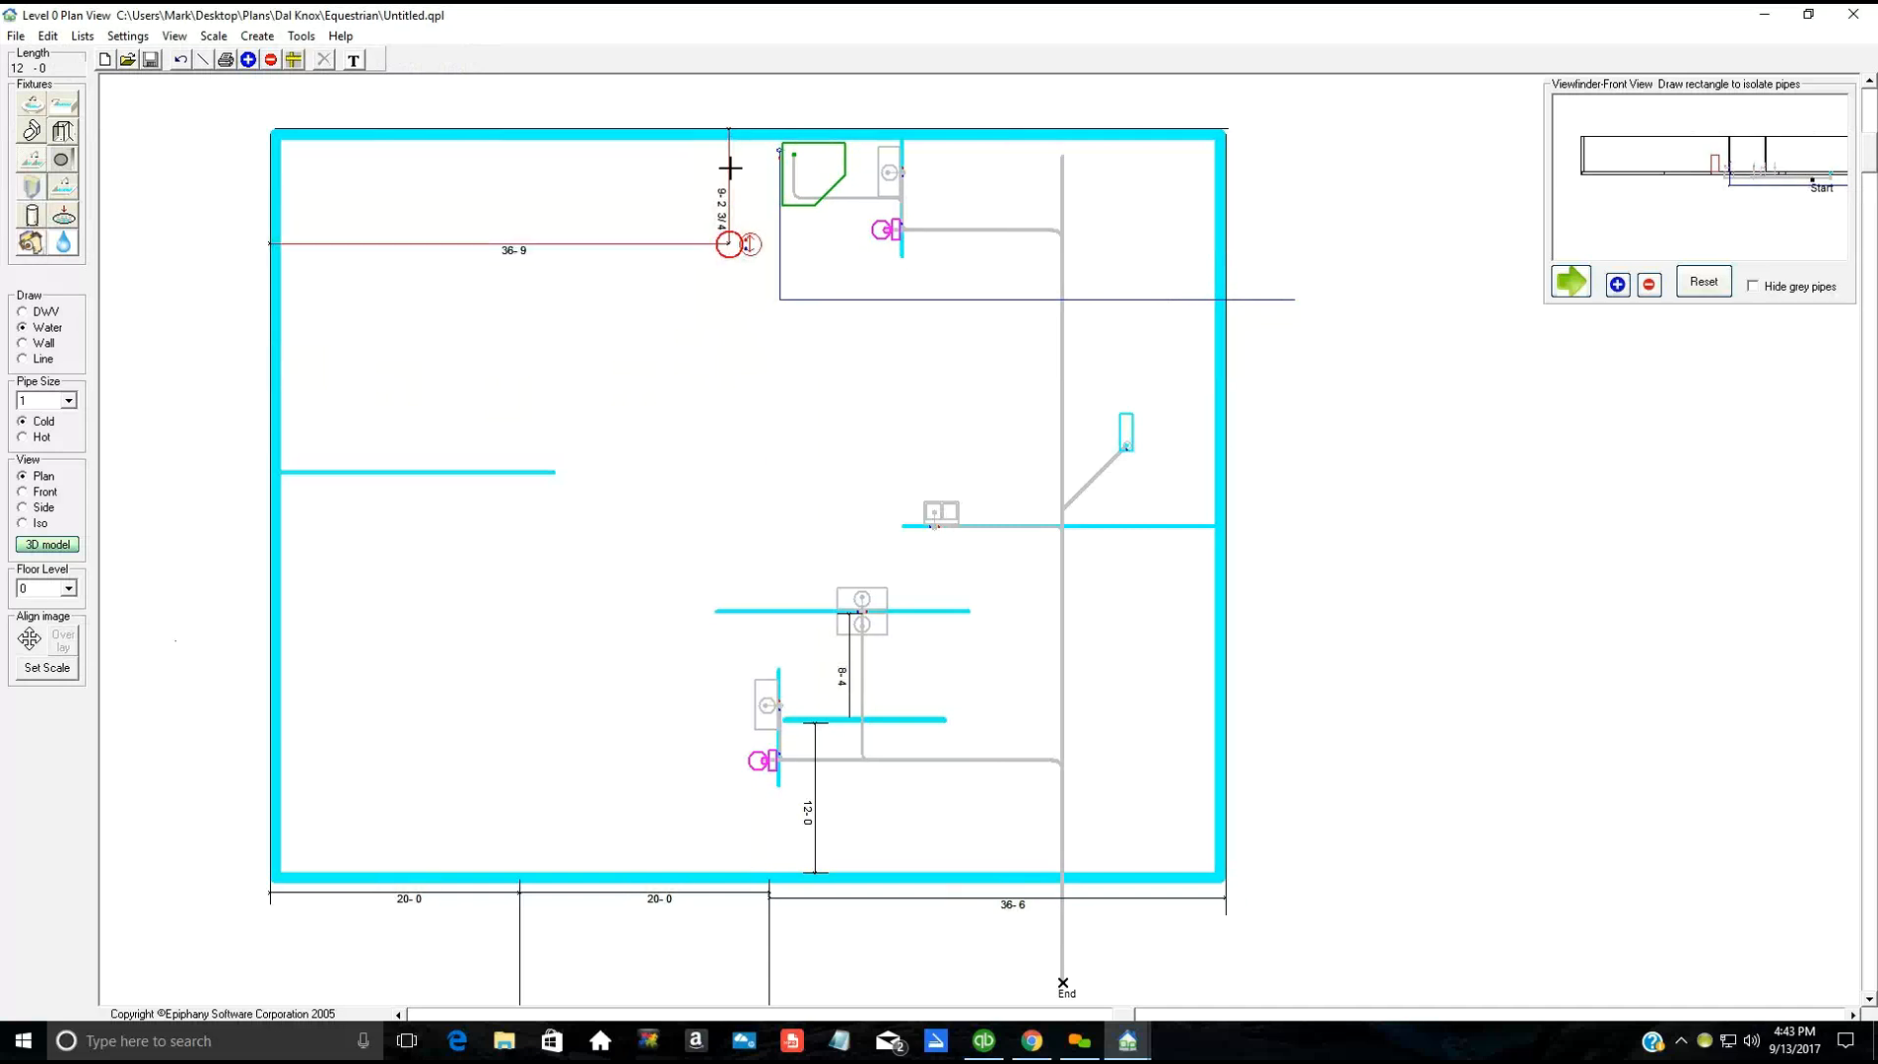
pyautogui.click(731, 158)
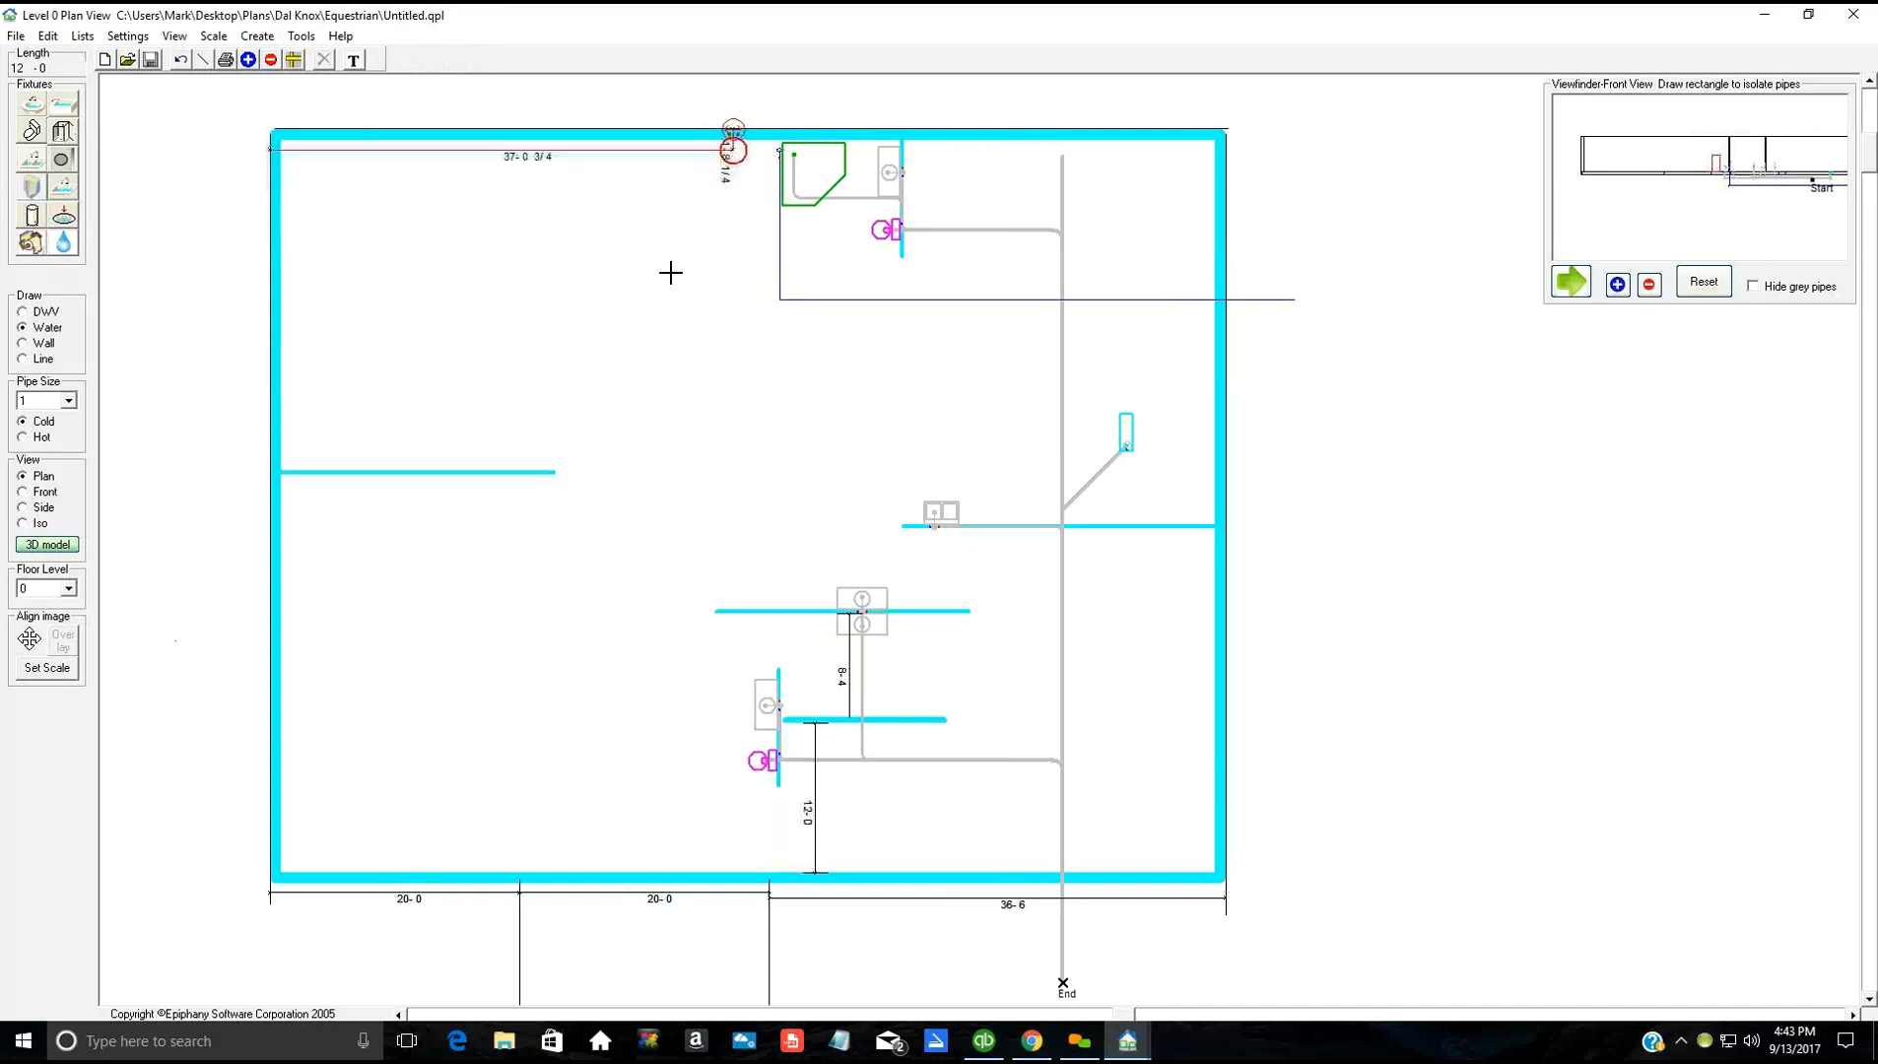
pyautogui.click(699, 262)
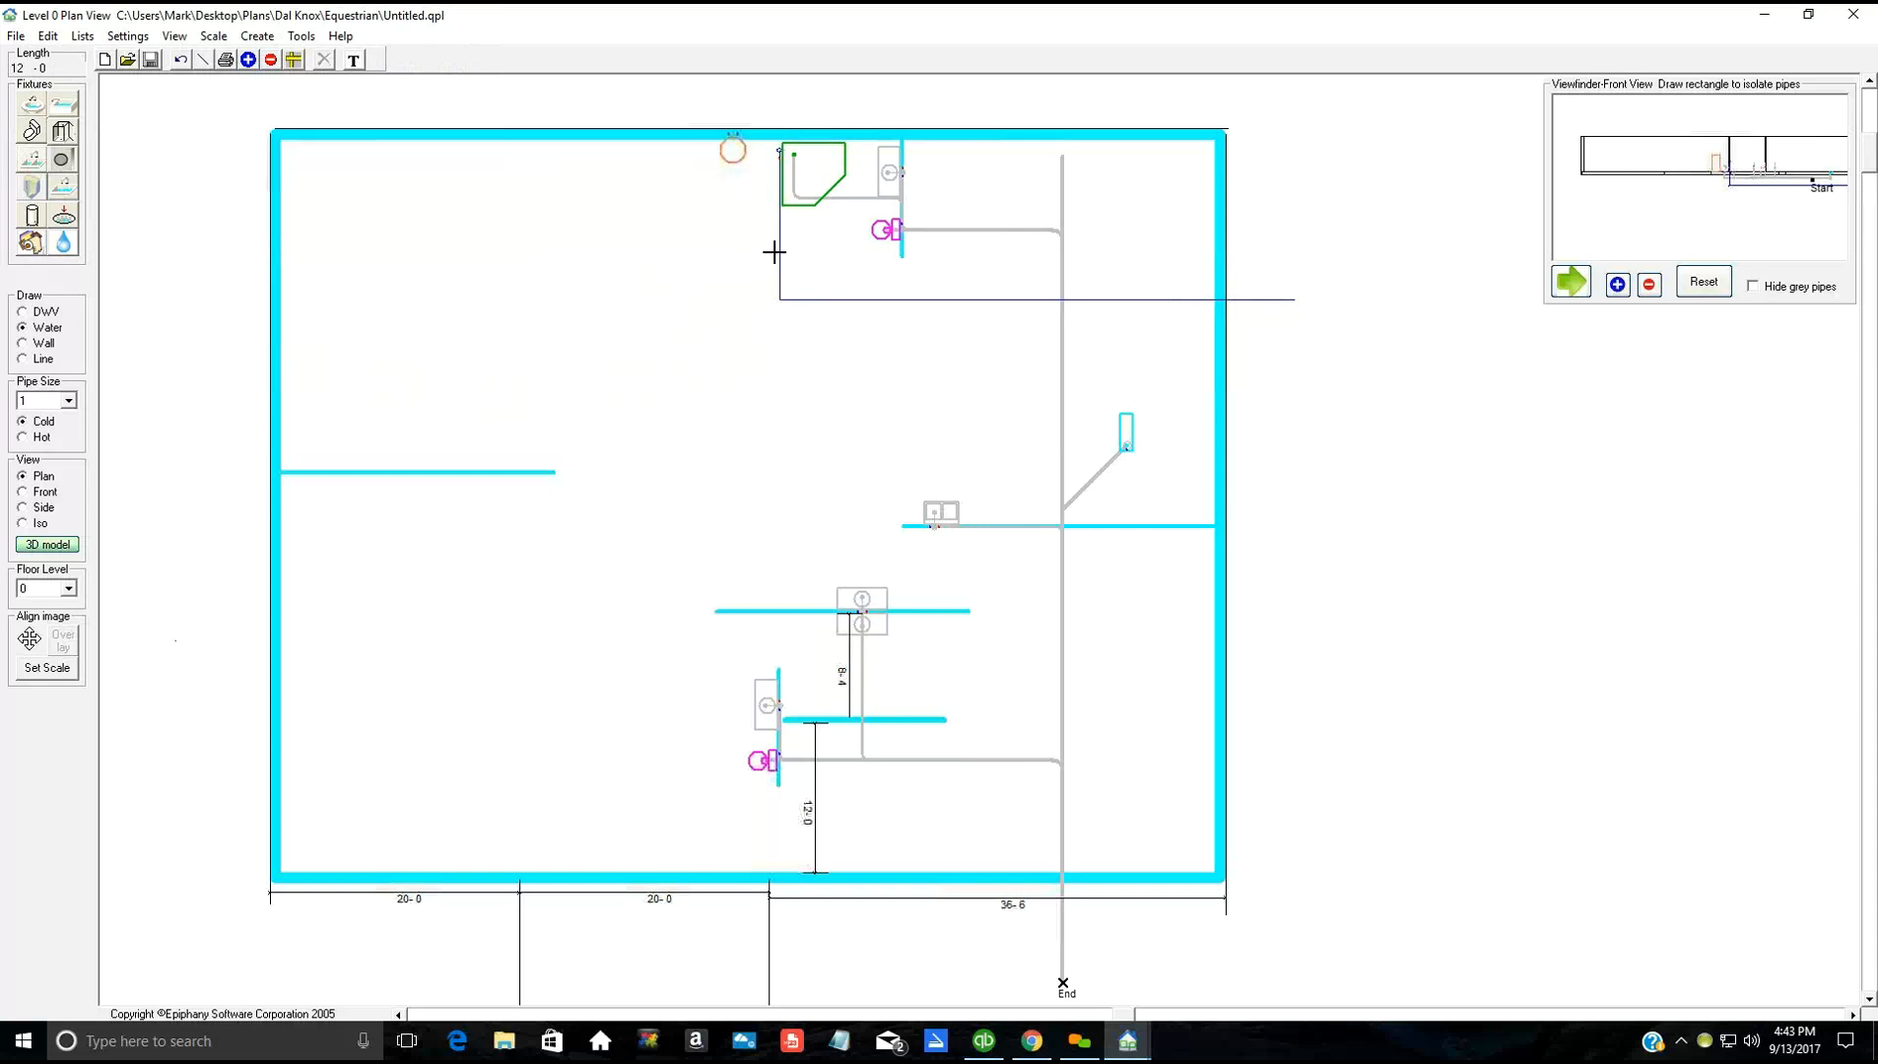
# Step: Extend the cold water main about 3'-10 3/4" west and run a cold branch north to the water heater
pyautogui.click(779, 297)
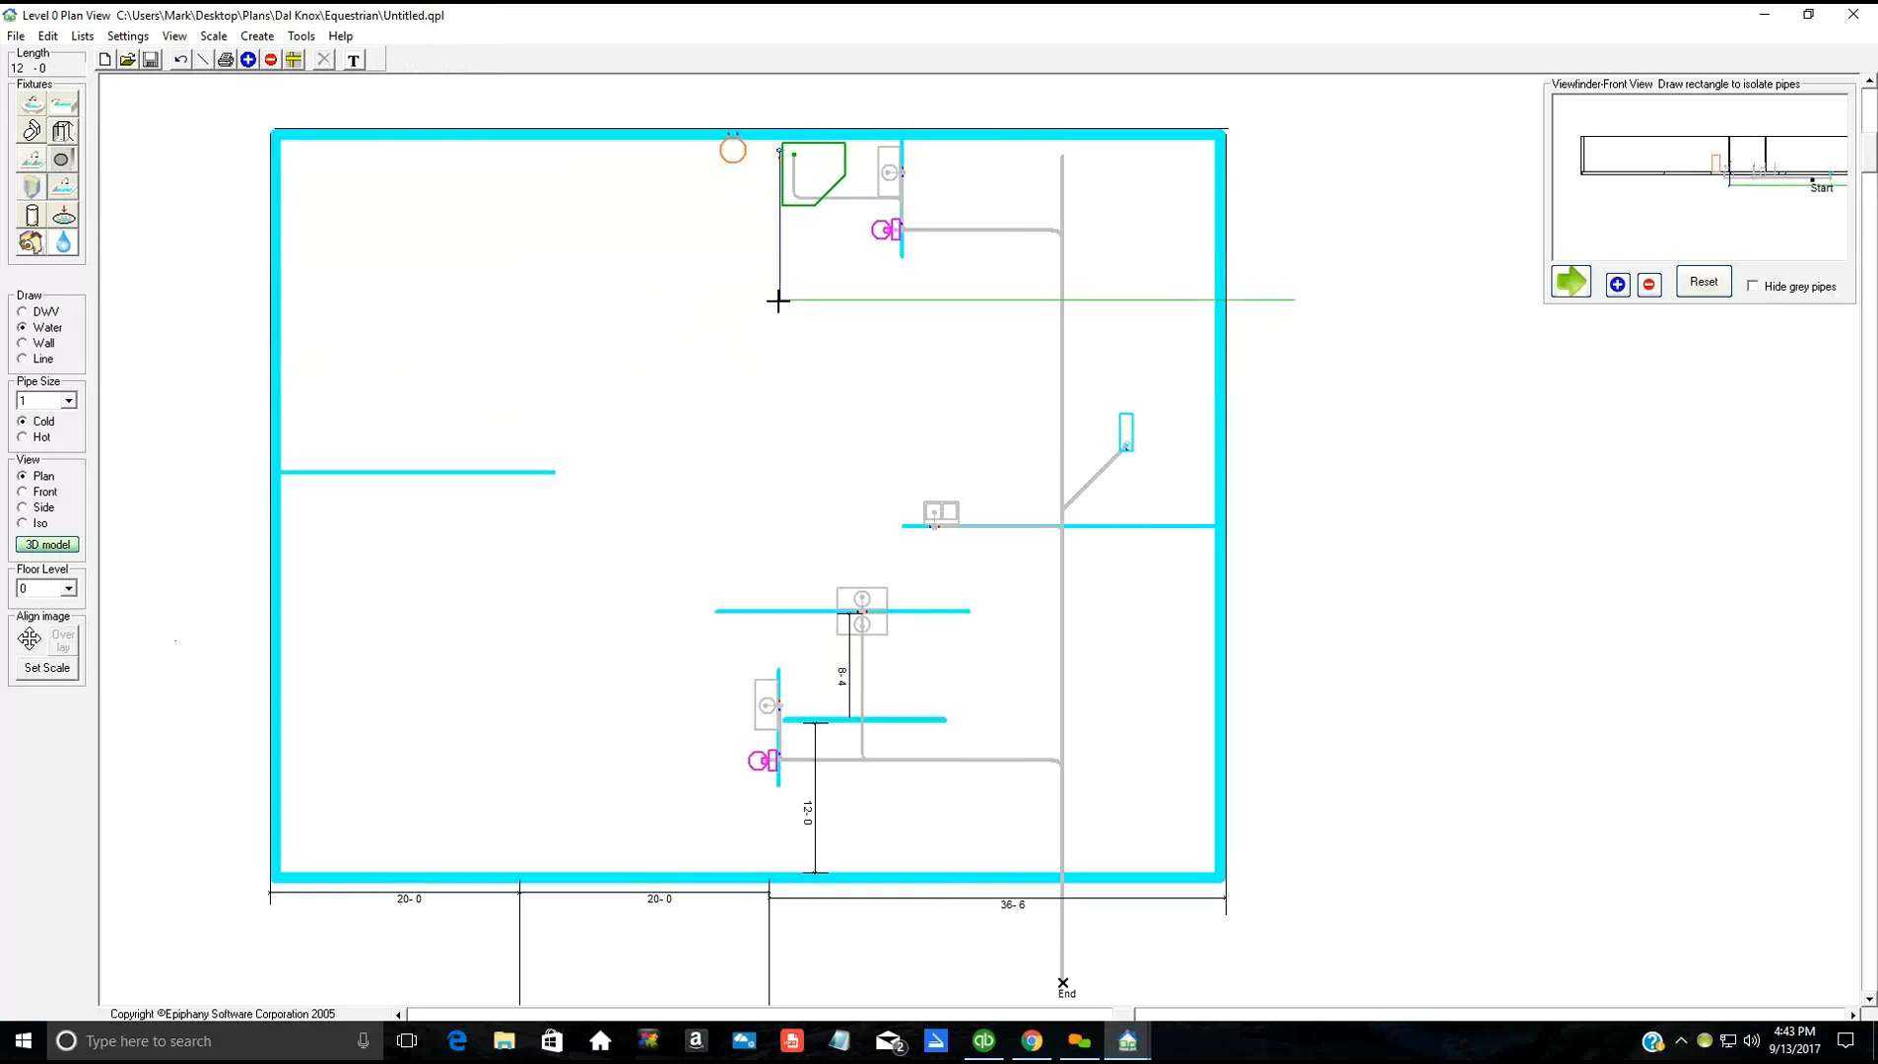
pyautogui.click(728, 298)
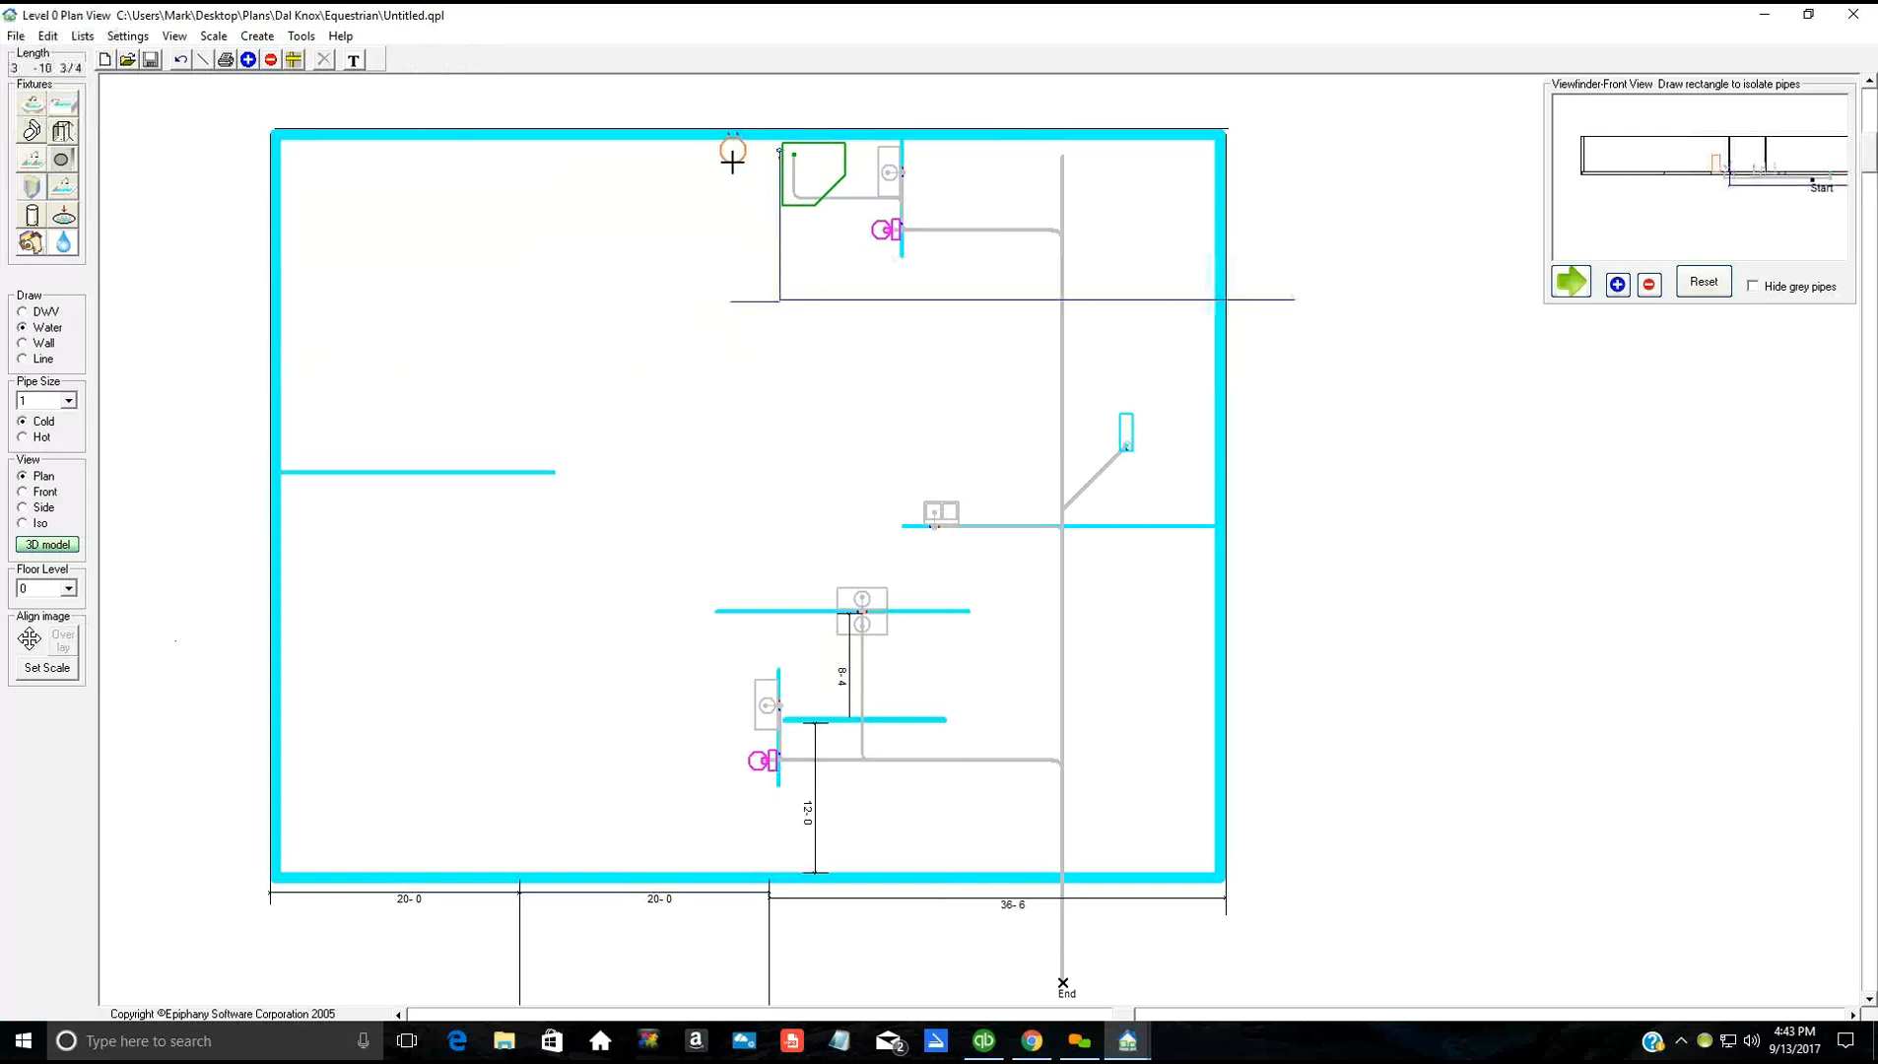
pyautogui.click(731, 298)
pyautogui.click(732, 228)
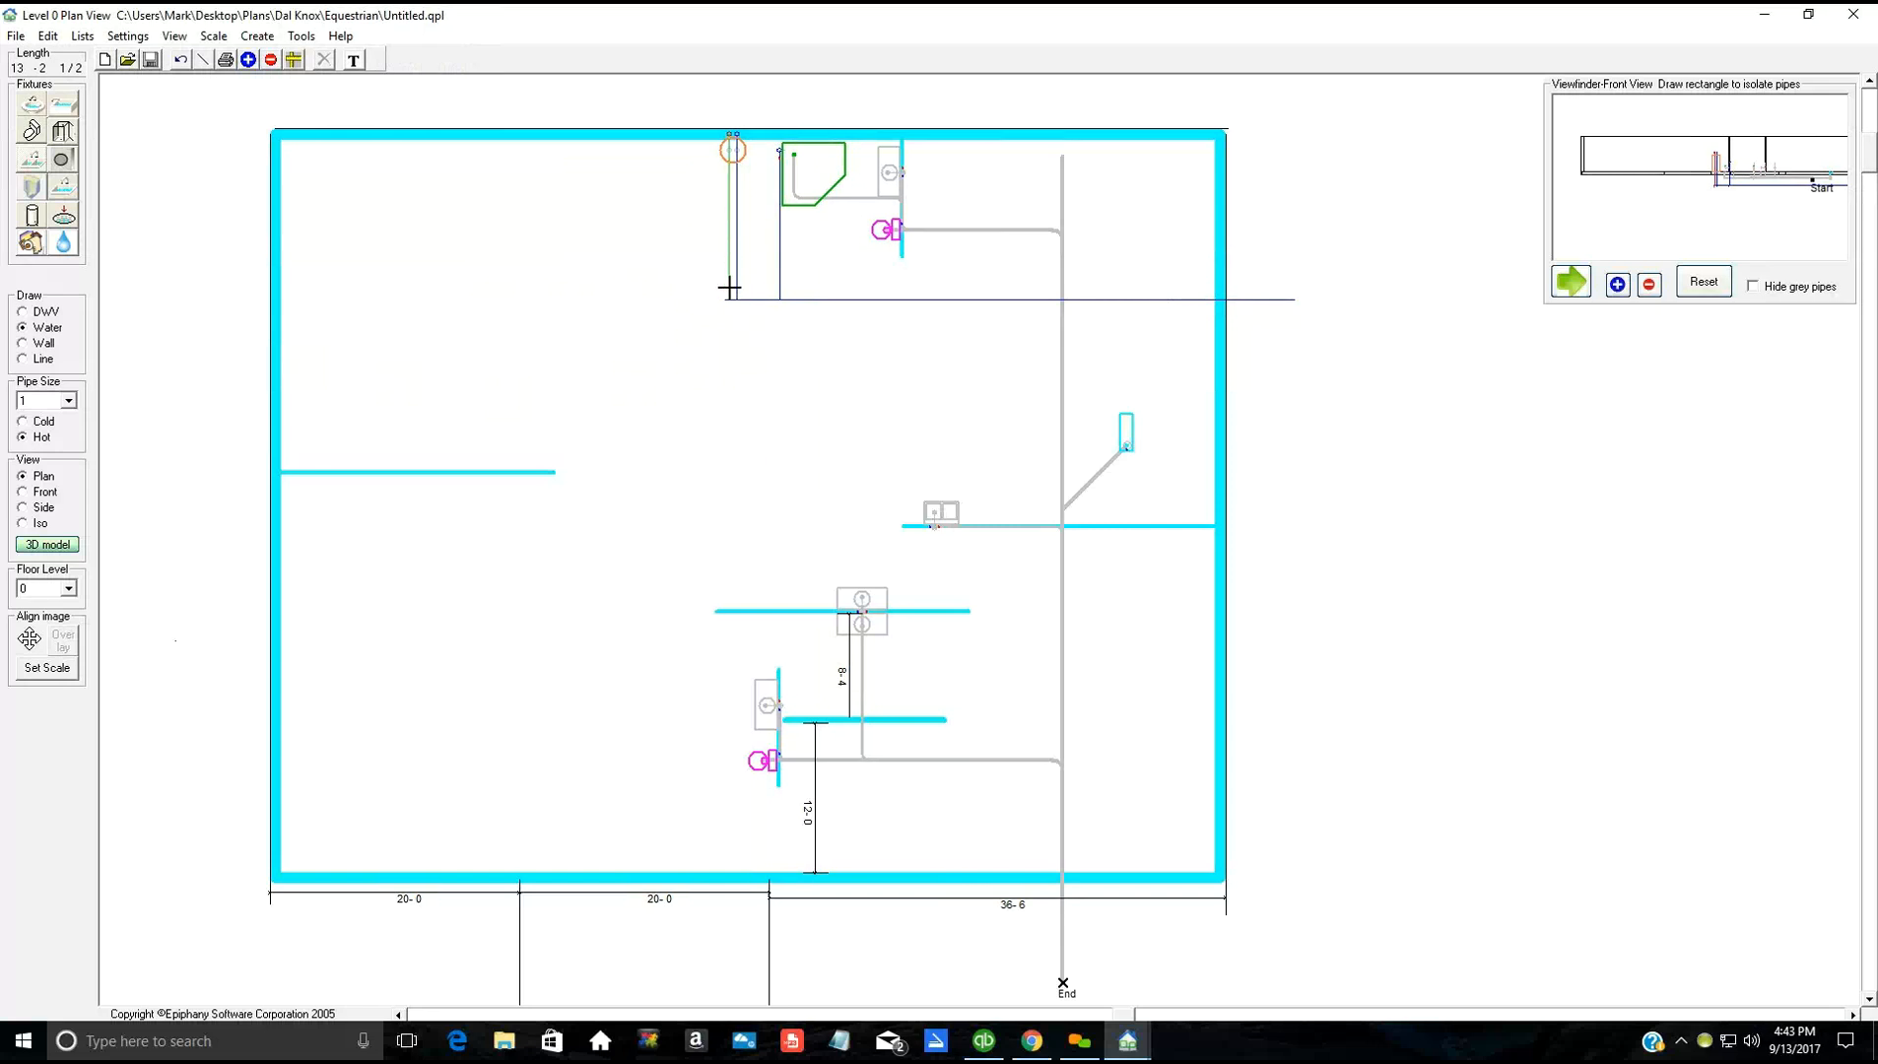
# Step: Run a 1 inch hot water pipe about 43'-4" long south from the water heater
pyautogui.click(731, 299)
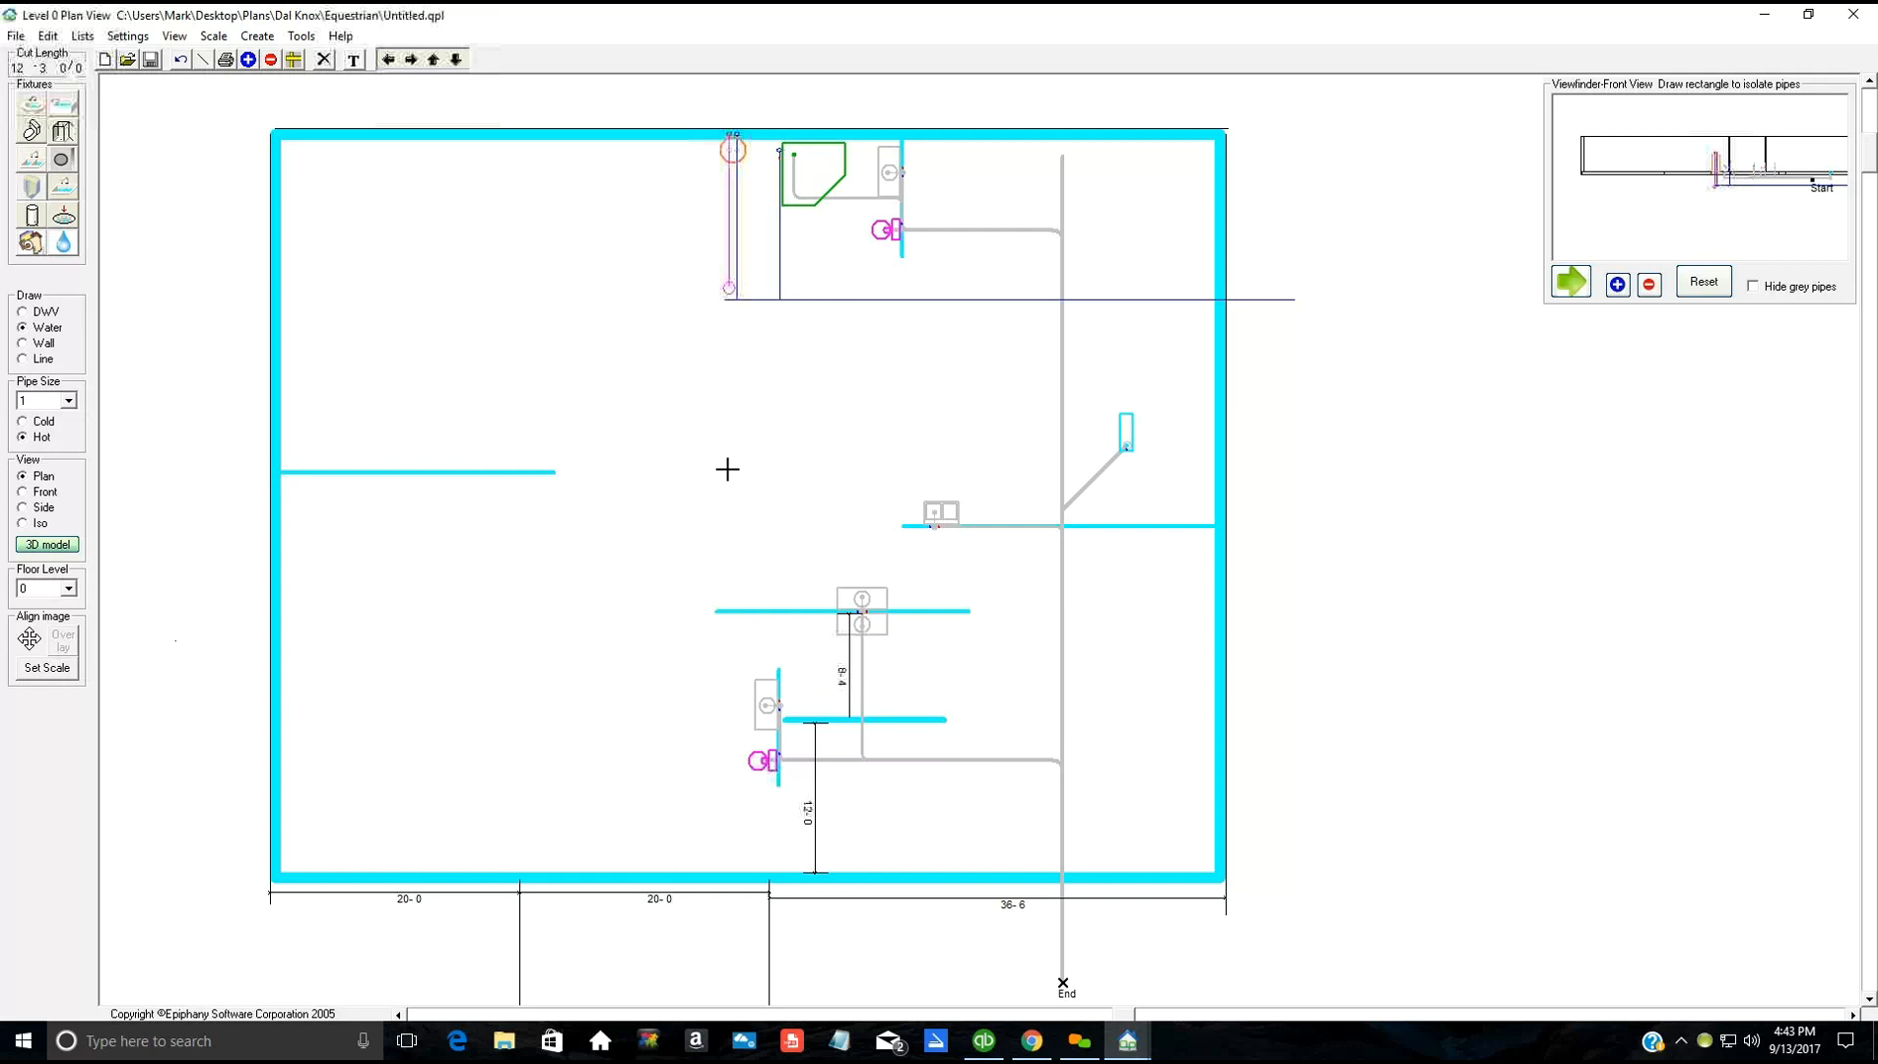
pyautogui.press('Down')
pyautogui.press('Down')
pyautogui.scroll(4, 796, 399)
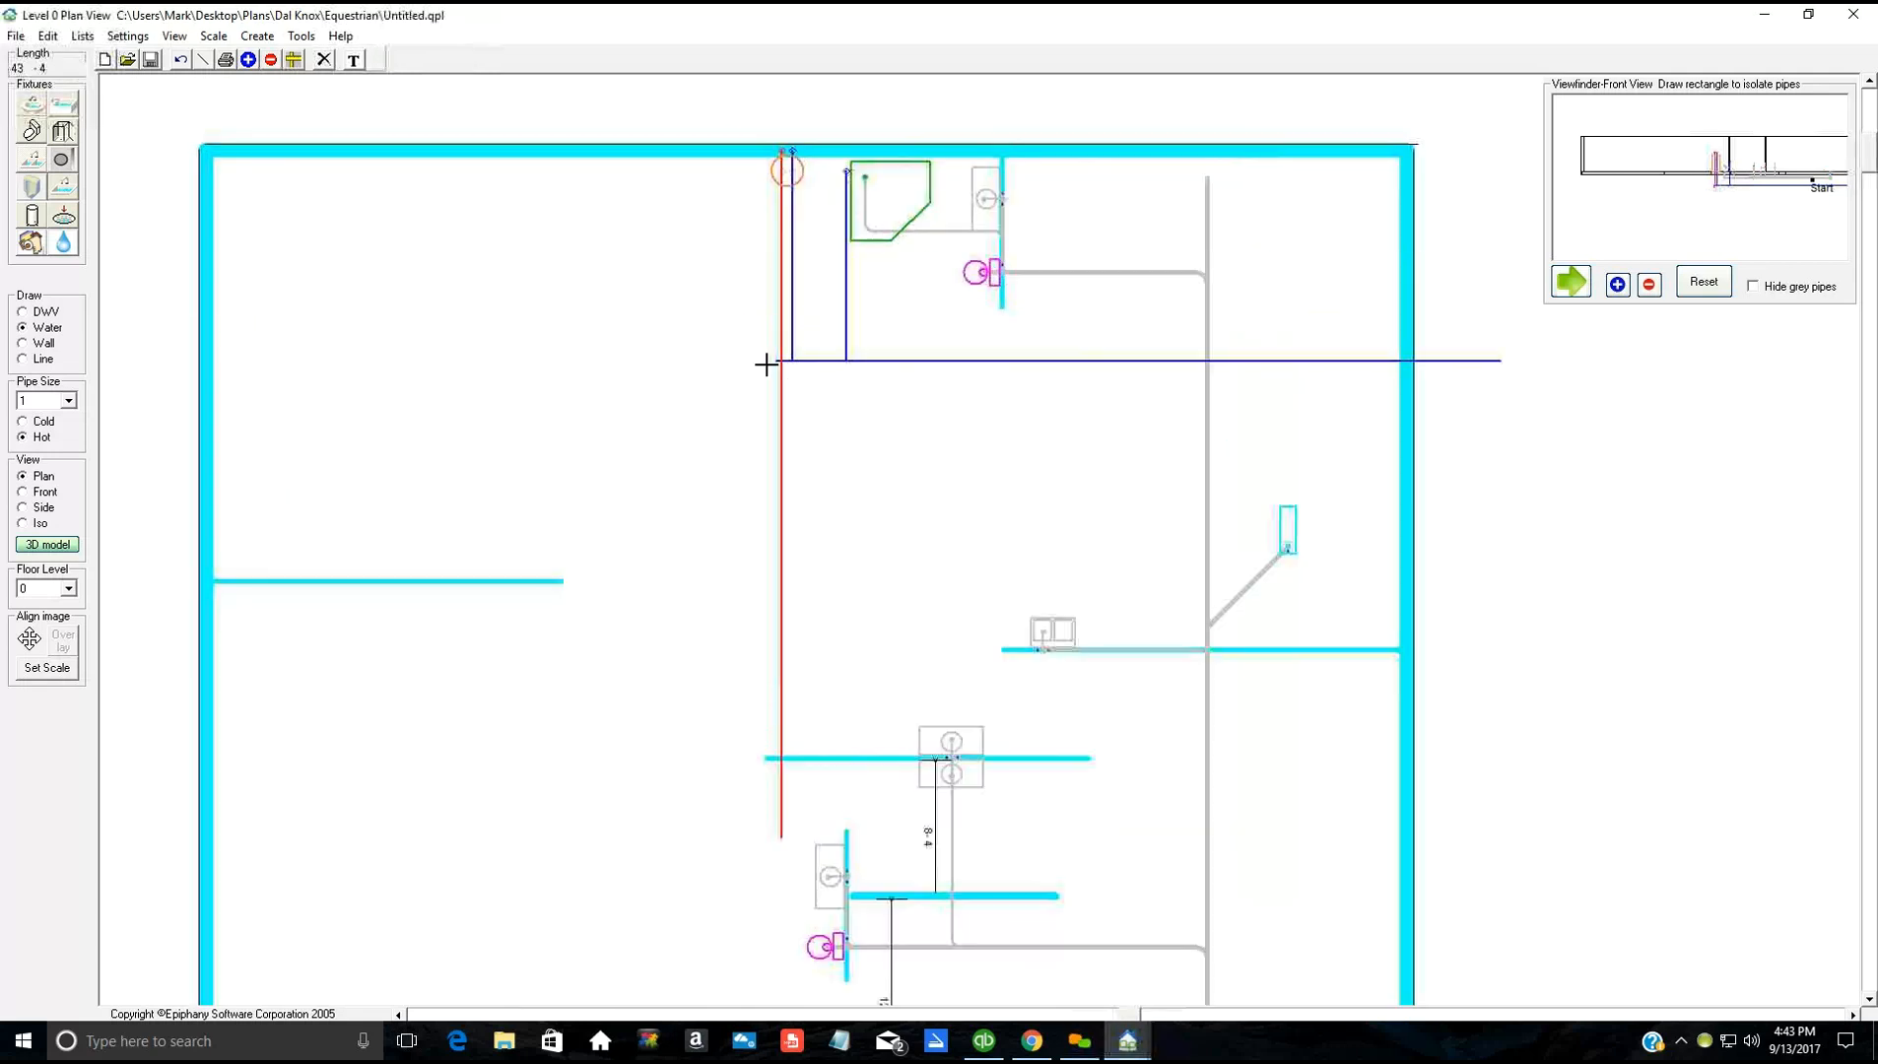
# Step: Delete the short leftover cold water stub west of the water heater's cold branch
pyautogui.click(769, 360)
pyautogui.click(768, 360)
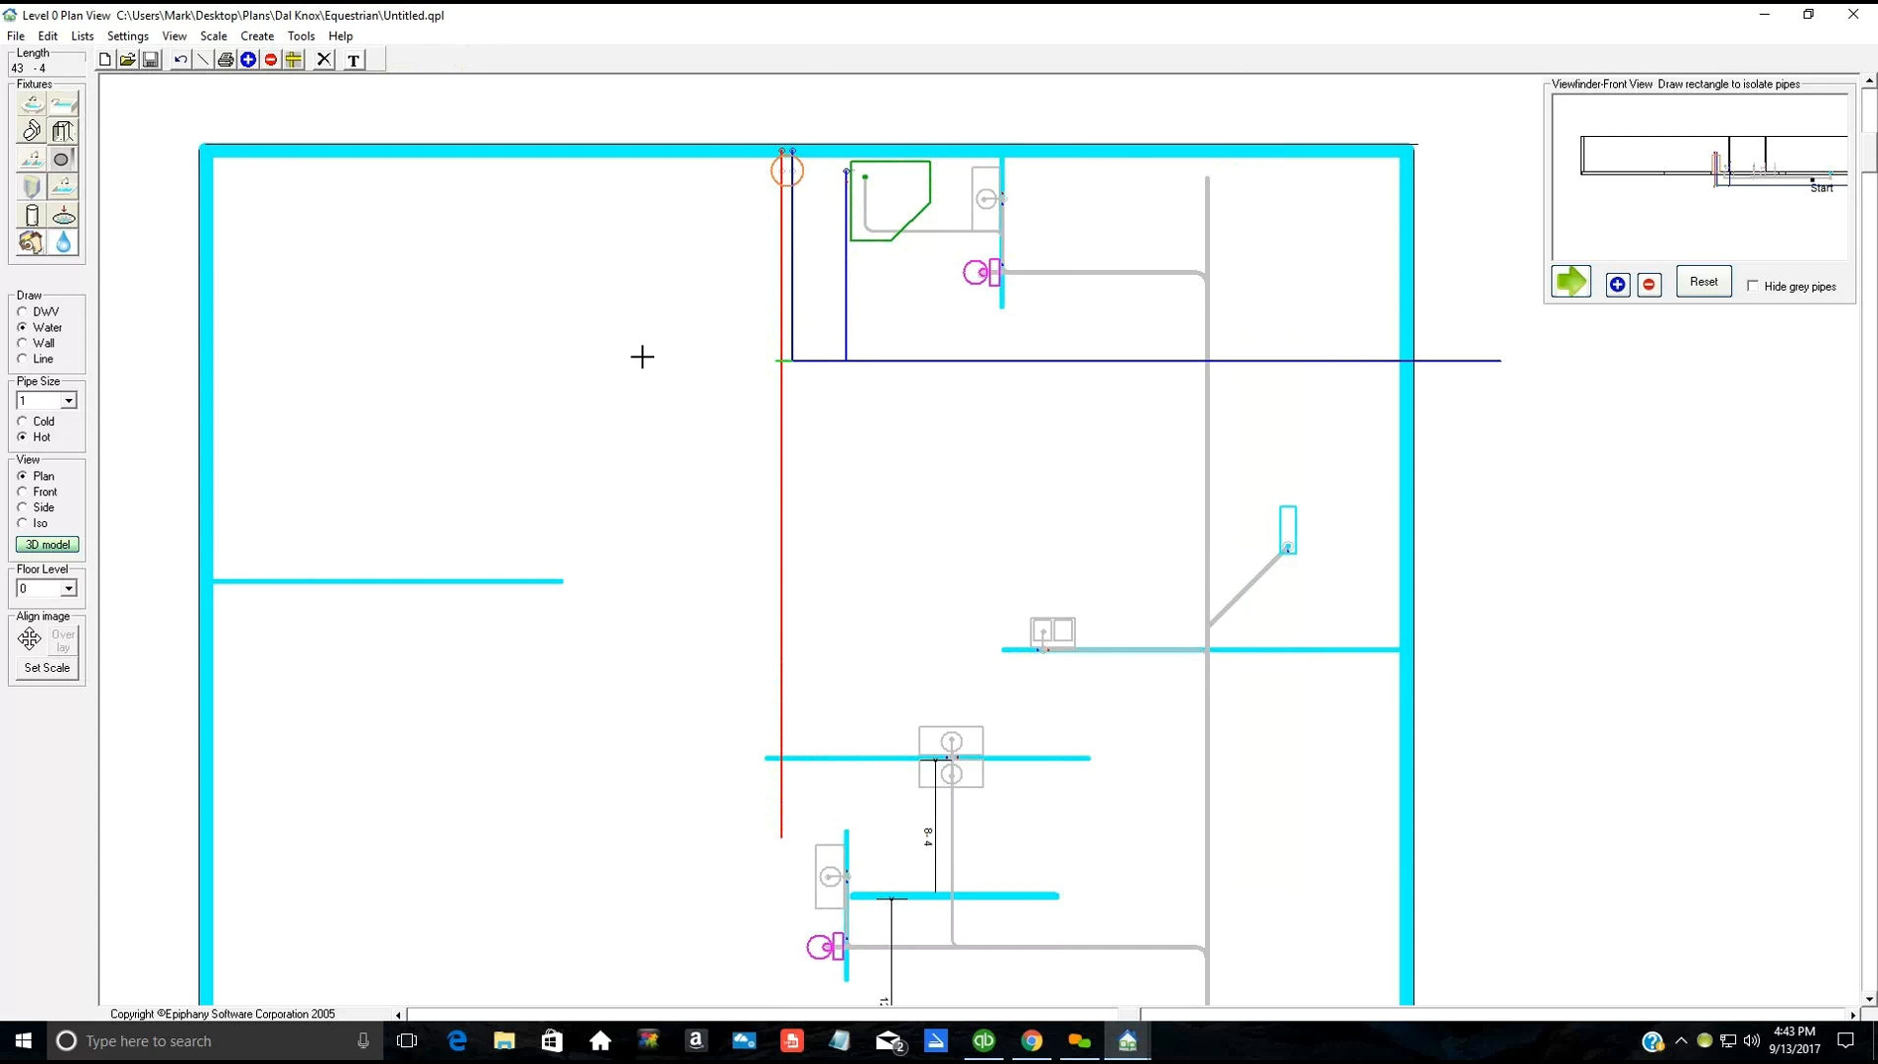
pyautogui.click(324, 65)
# Step: Run a cold branch about 18'-1 3/4" and a hot branch about 16'-9 1/2" long to the double-bowl sink
pyautogui.moveTo(849, 614); pyautogui.dragTo(991, 363)
pyautogui.moveTo(939, 421); pyautogui.dragTo(879, 710)
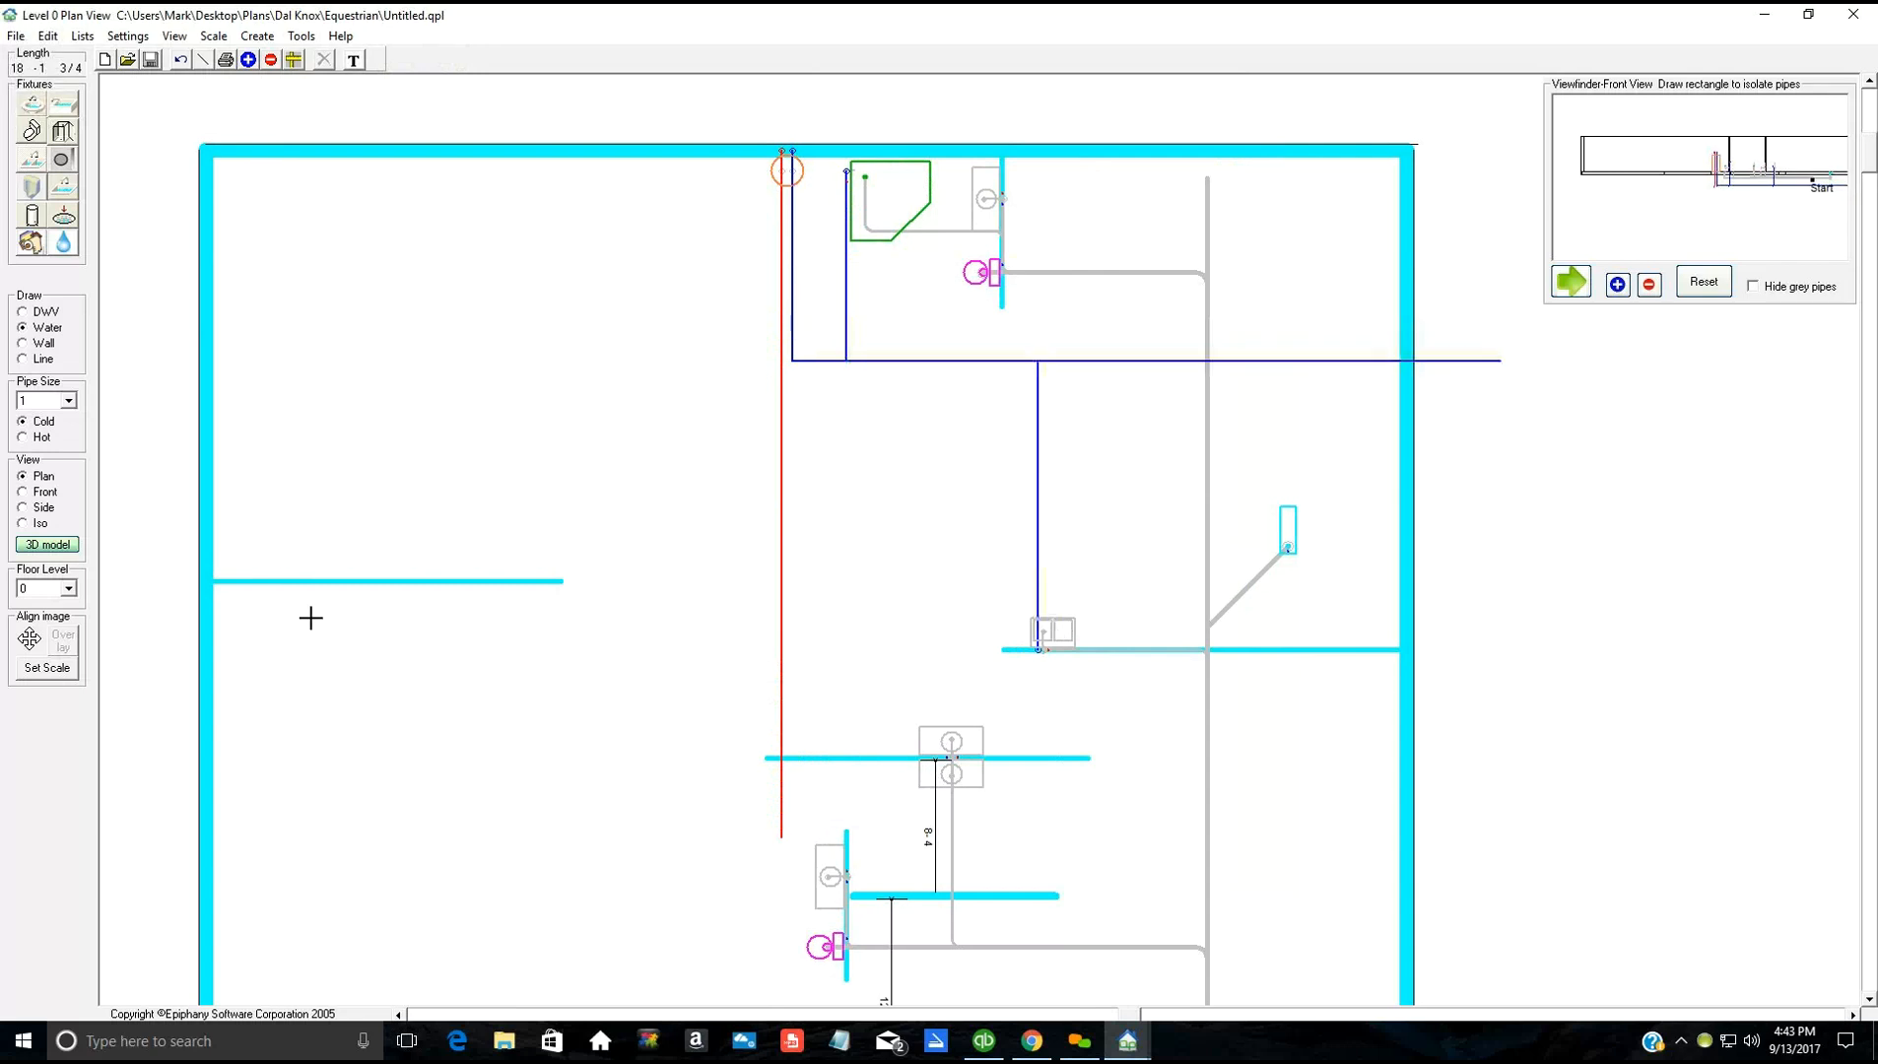
pyautogui.click(41, 438)
pyautogui.moveTo(781, 650); pyautogui.dragTo(1049, 649)
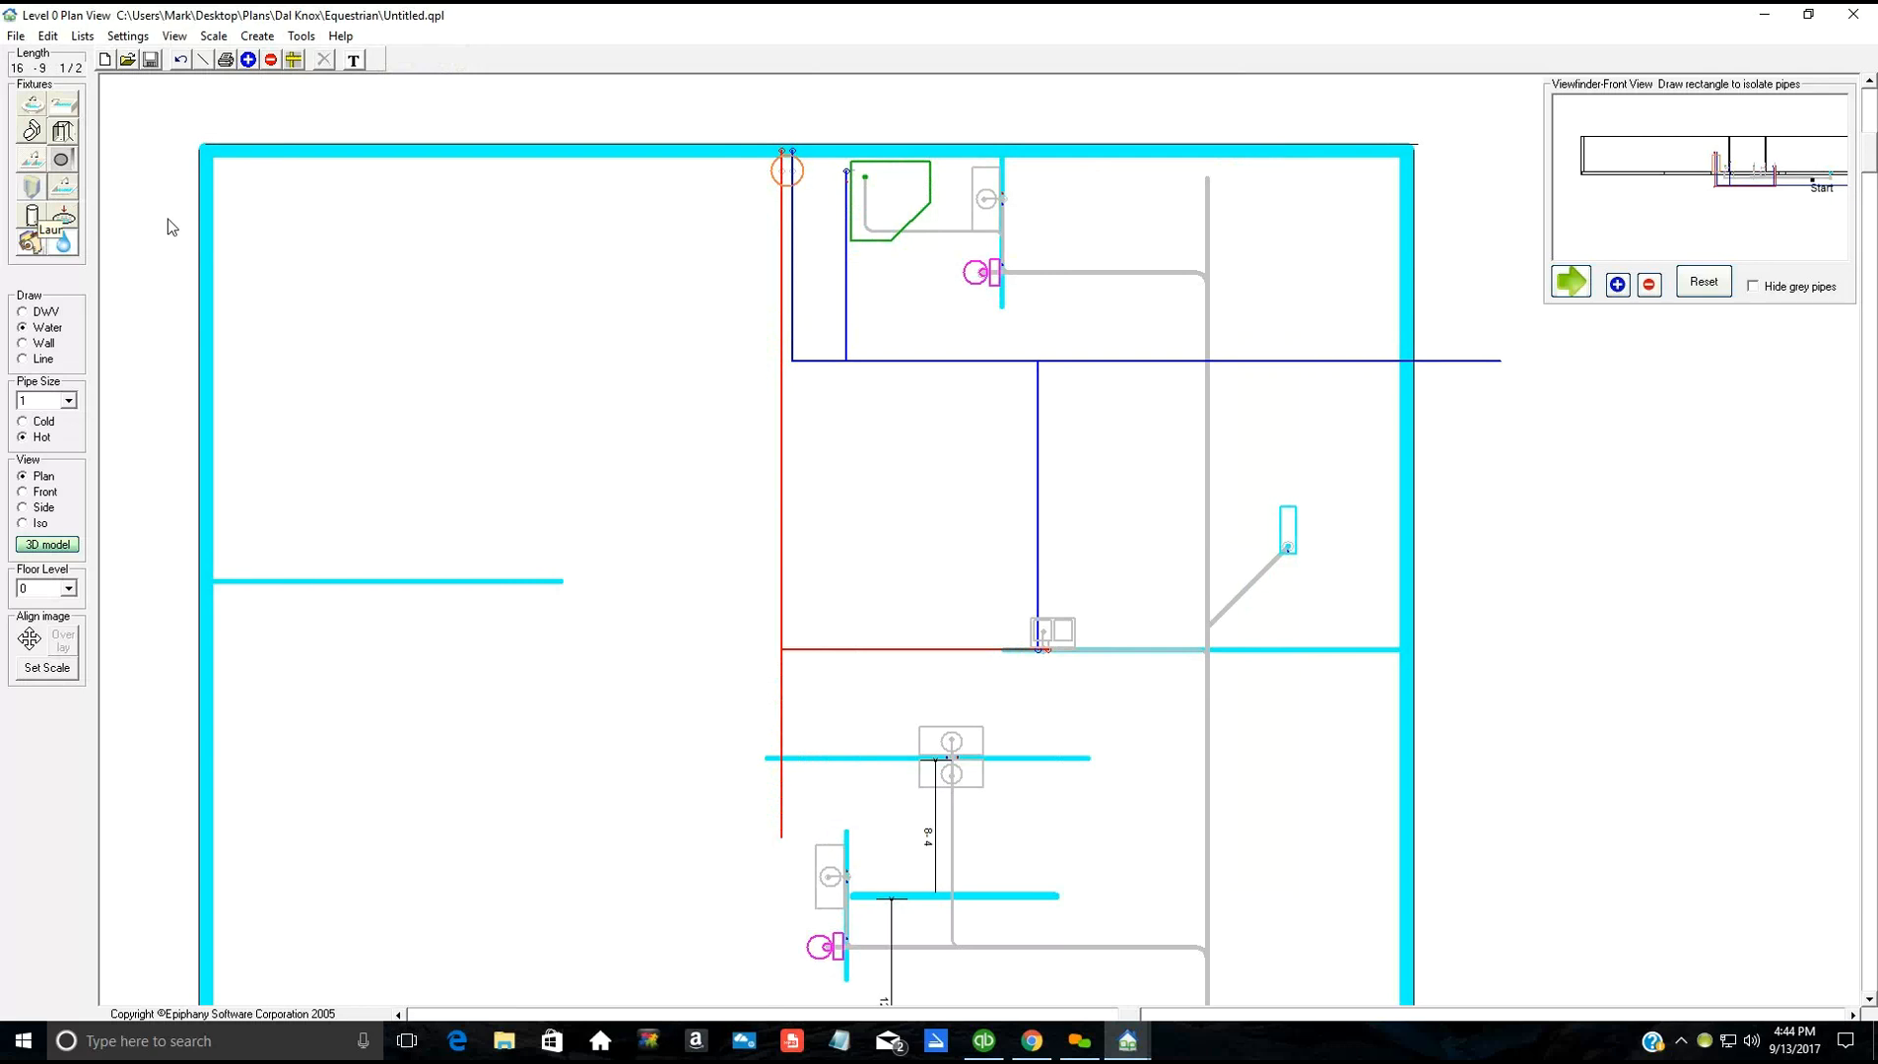
# Step: Place a laundry sink against the east wall about 18'-2" from the north wall and turn on offset pipes for that wall
pyautogui.click(1393, 431)
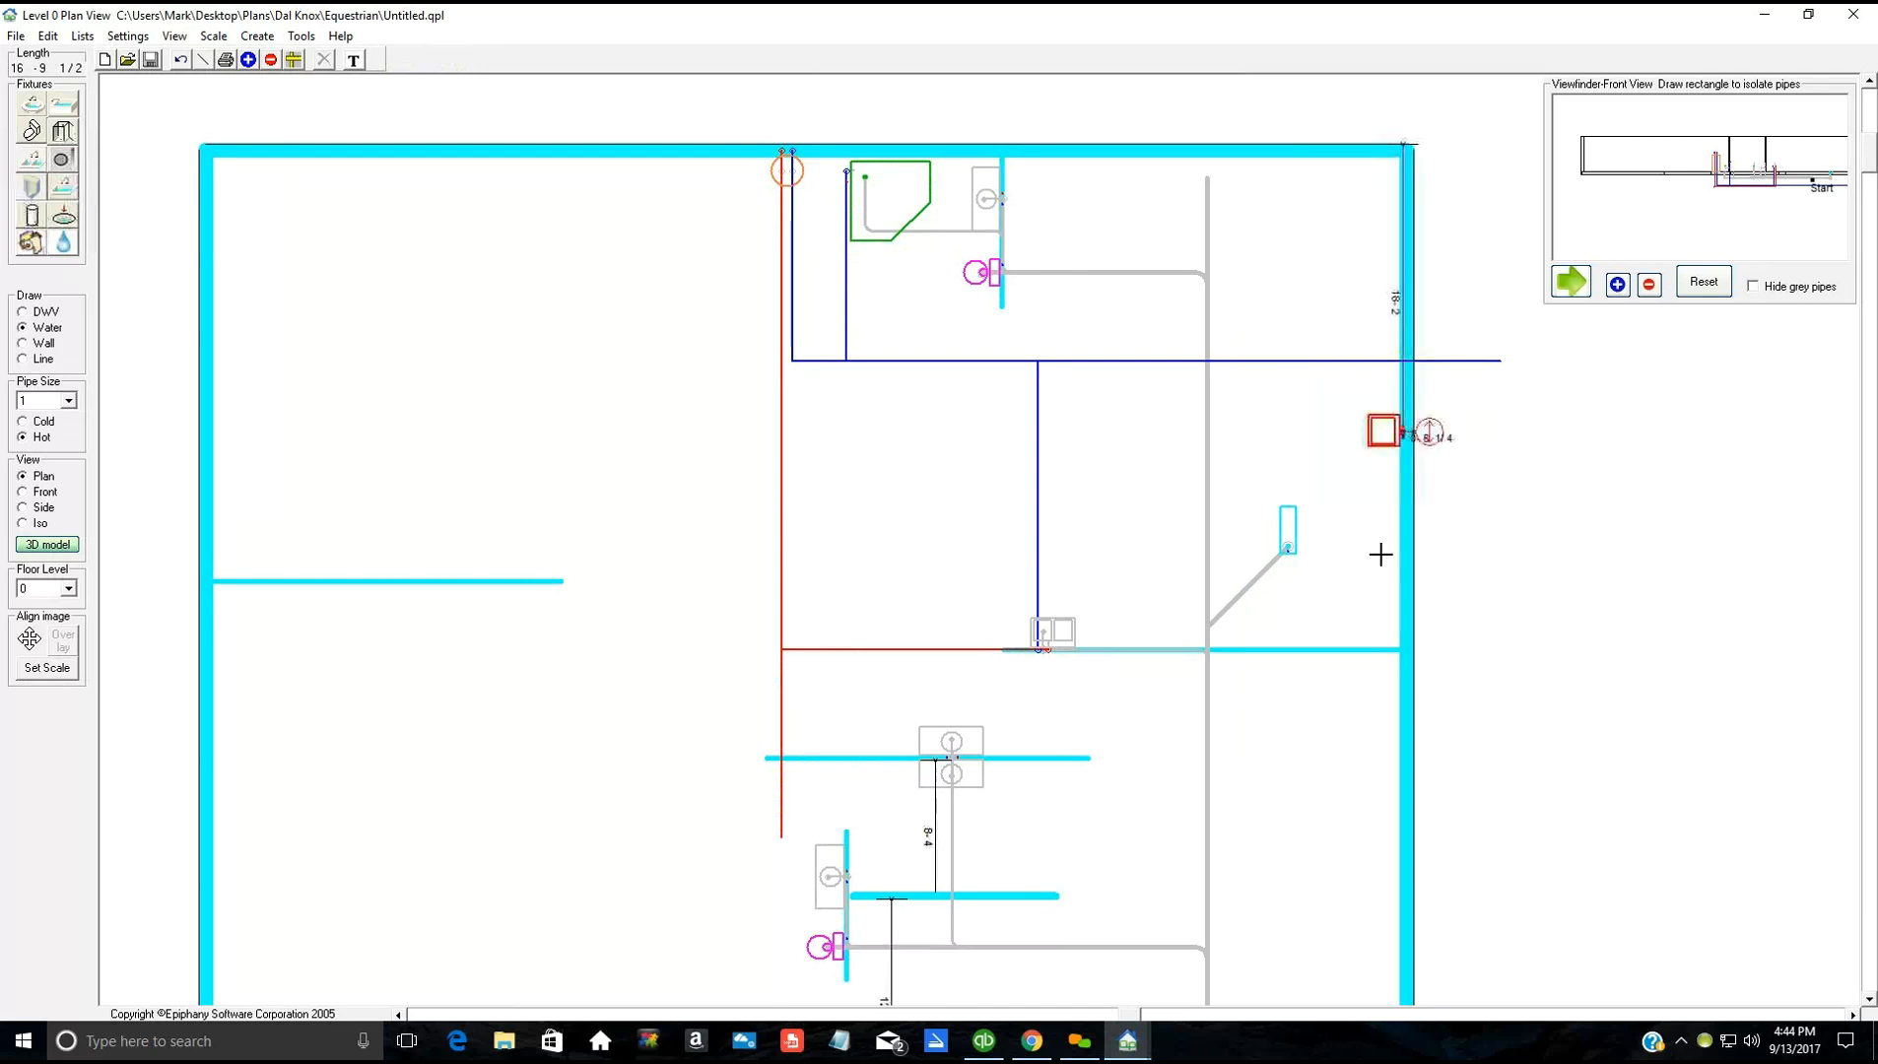
pyautogui.click(1404, 521)
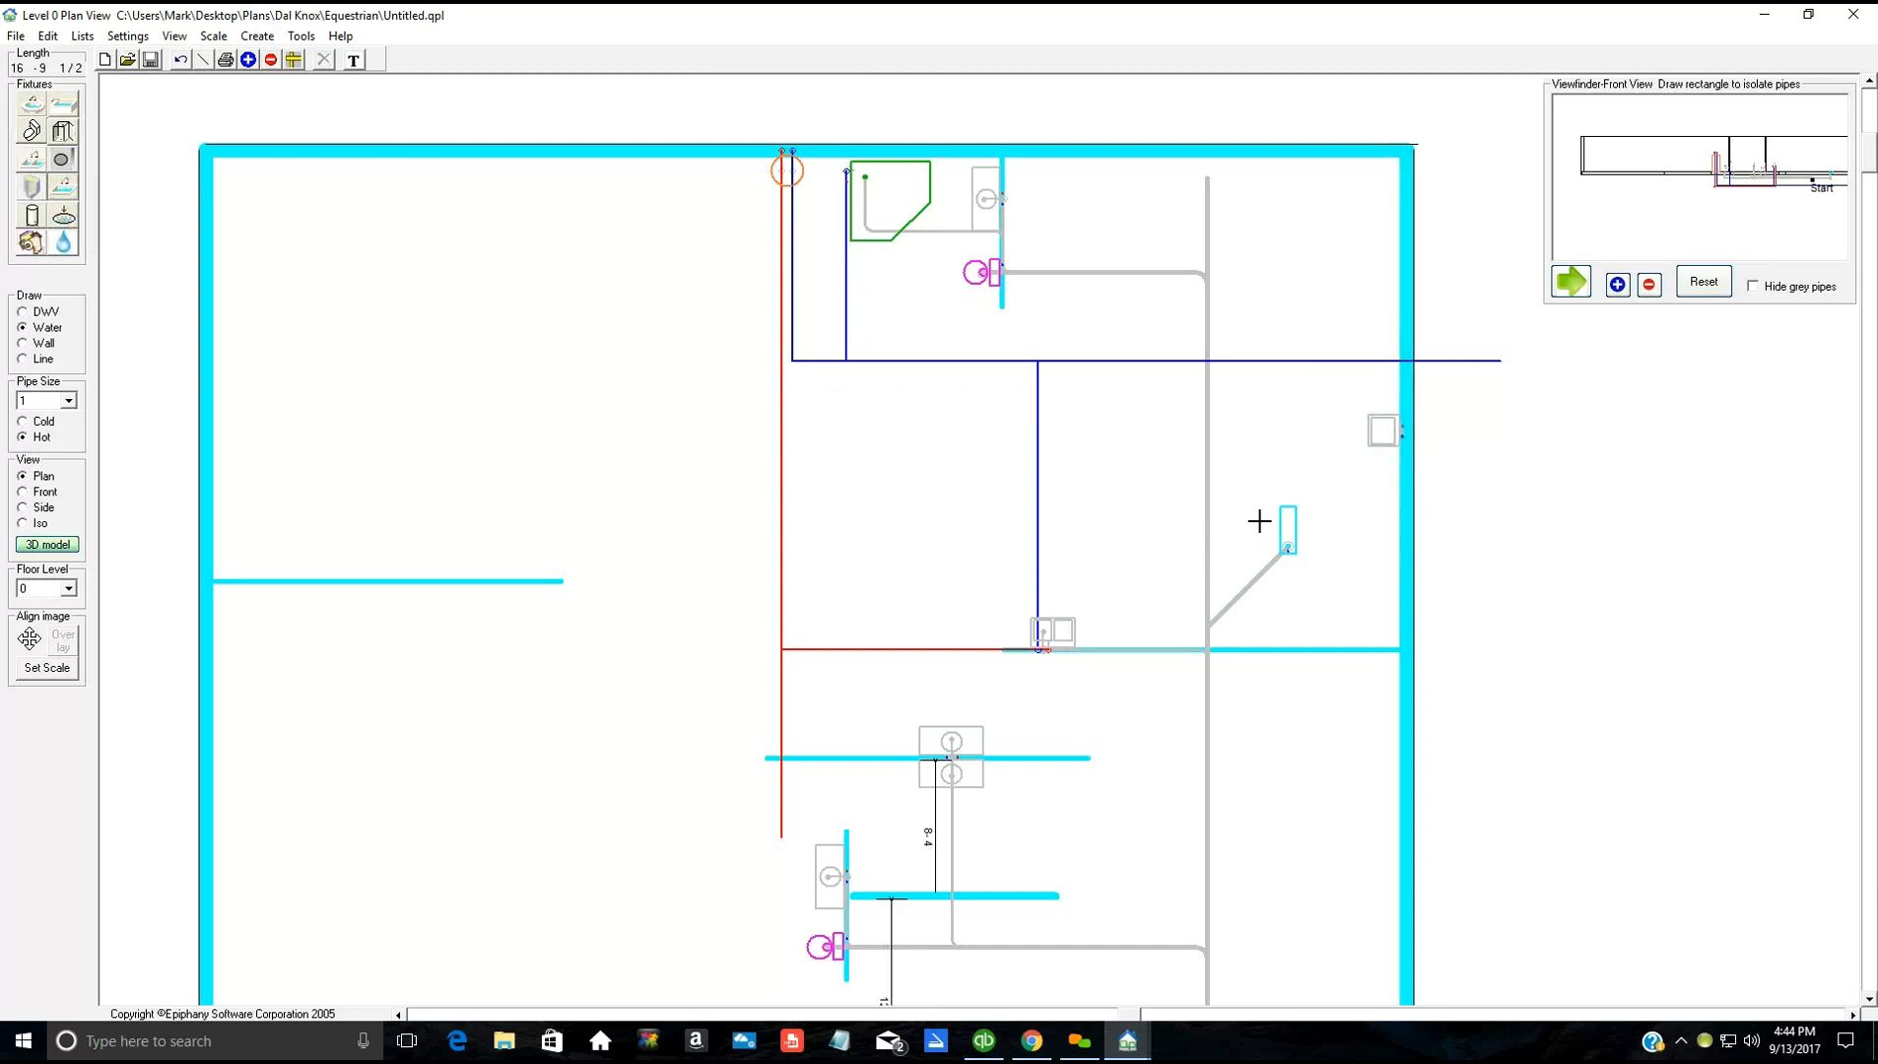
pyautogui.click(47, 345)
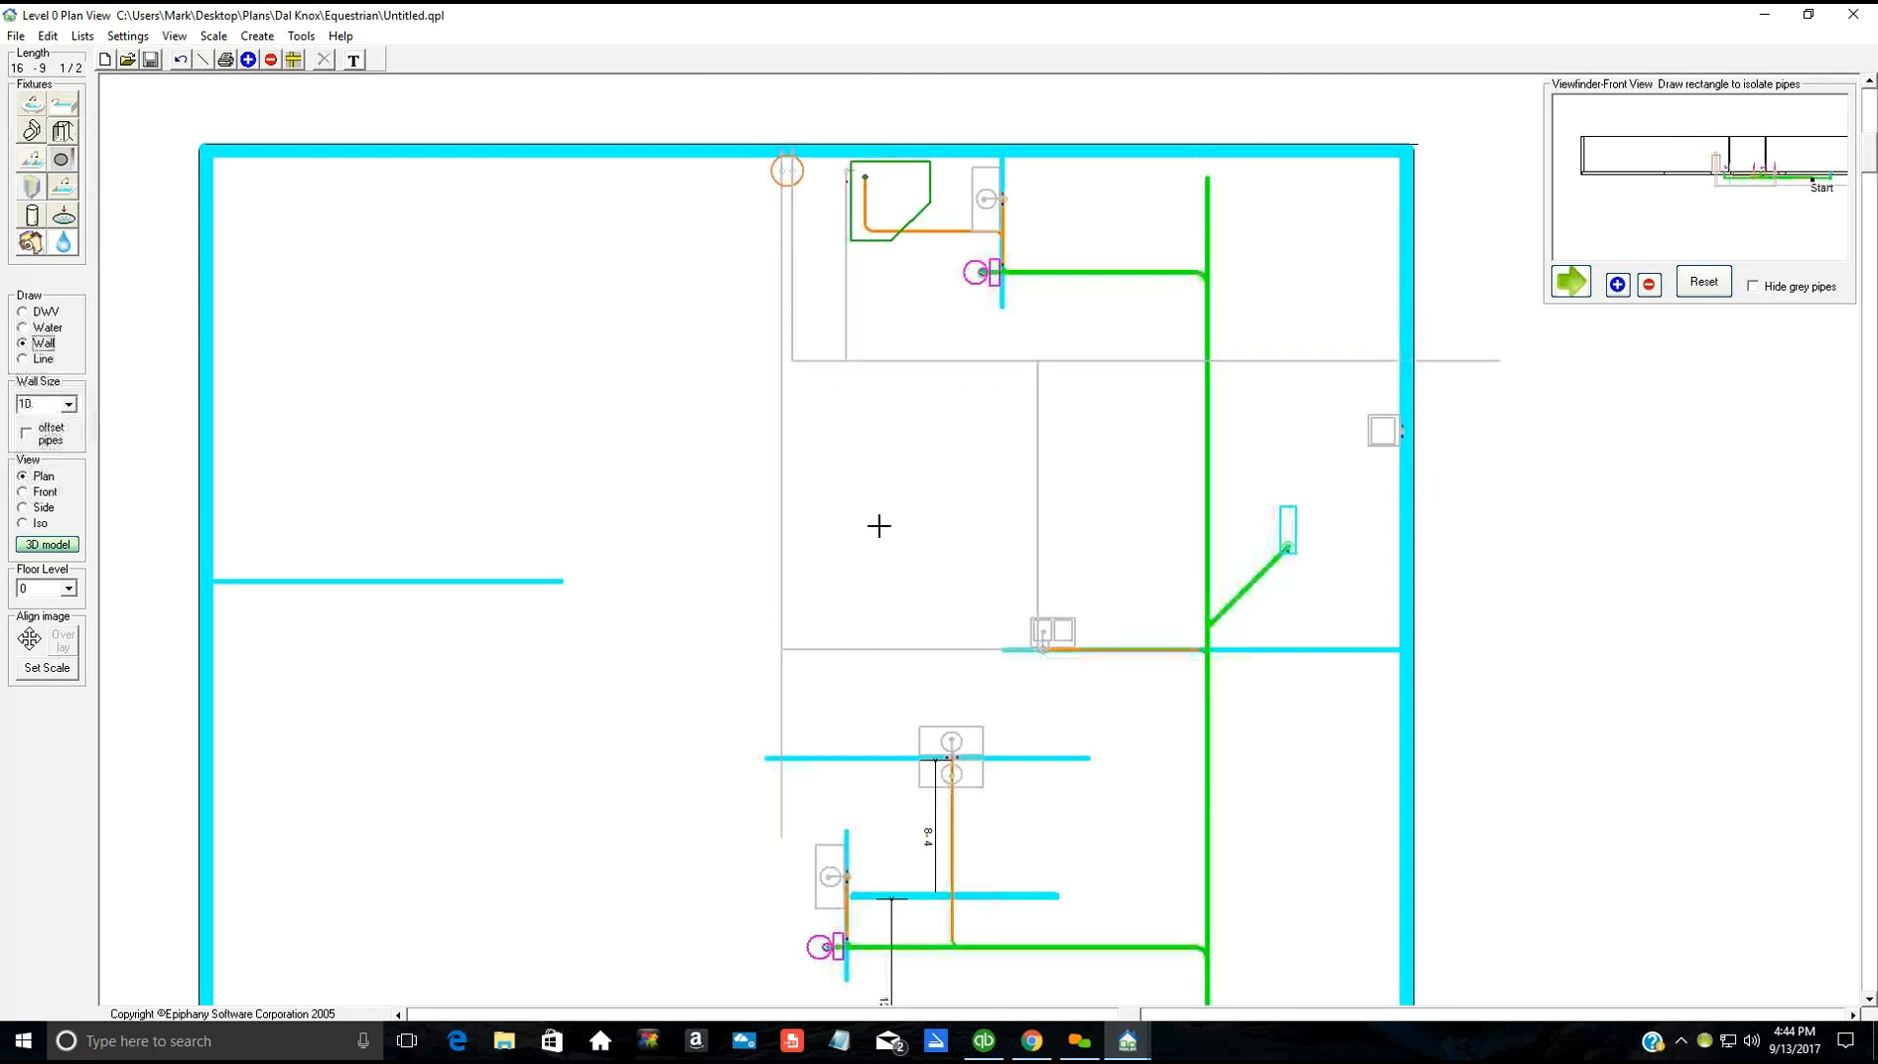
pyautogui.click(1404, 530)
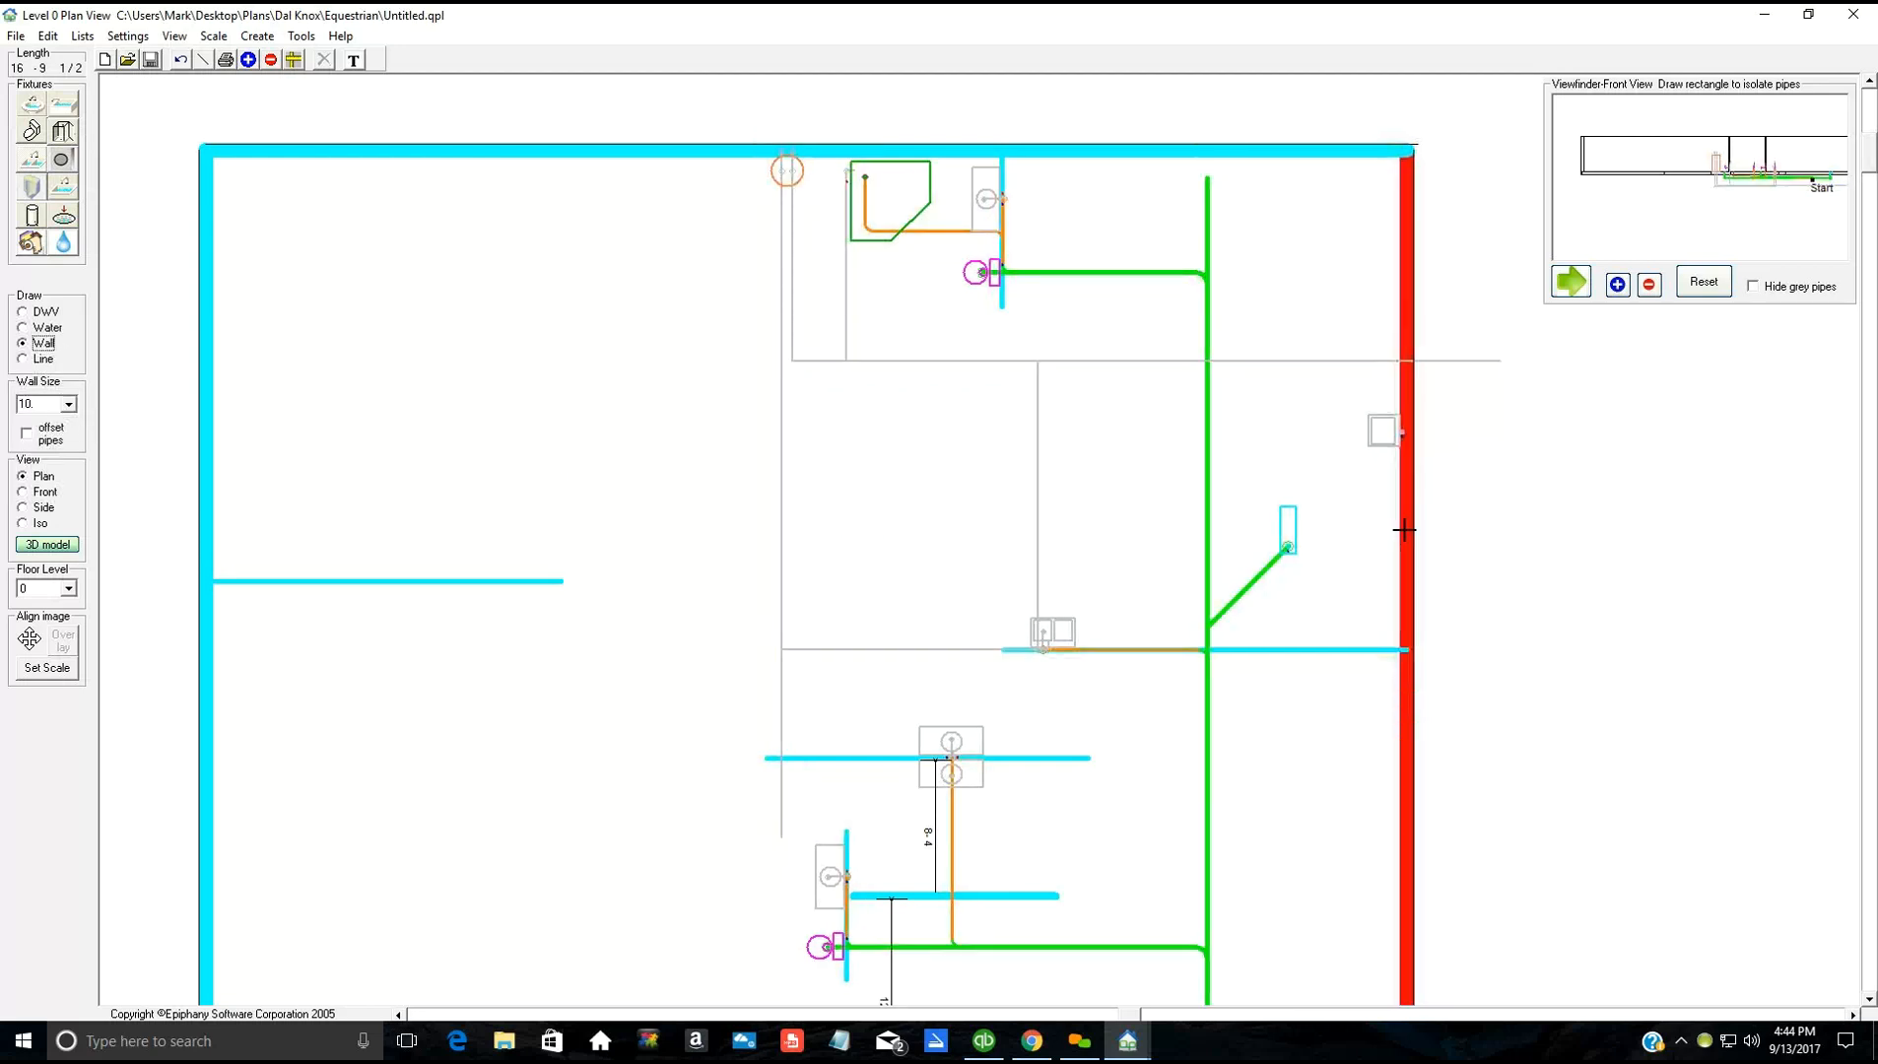
pyautogui.click(1404, 530)
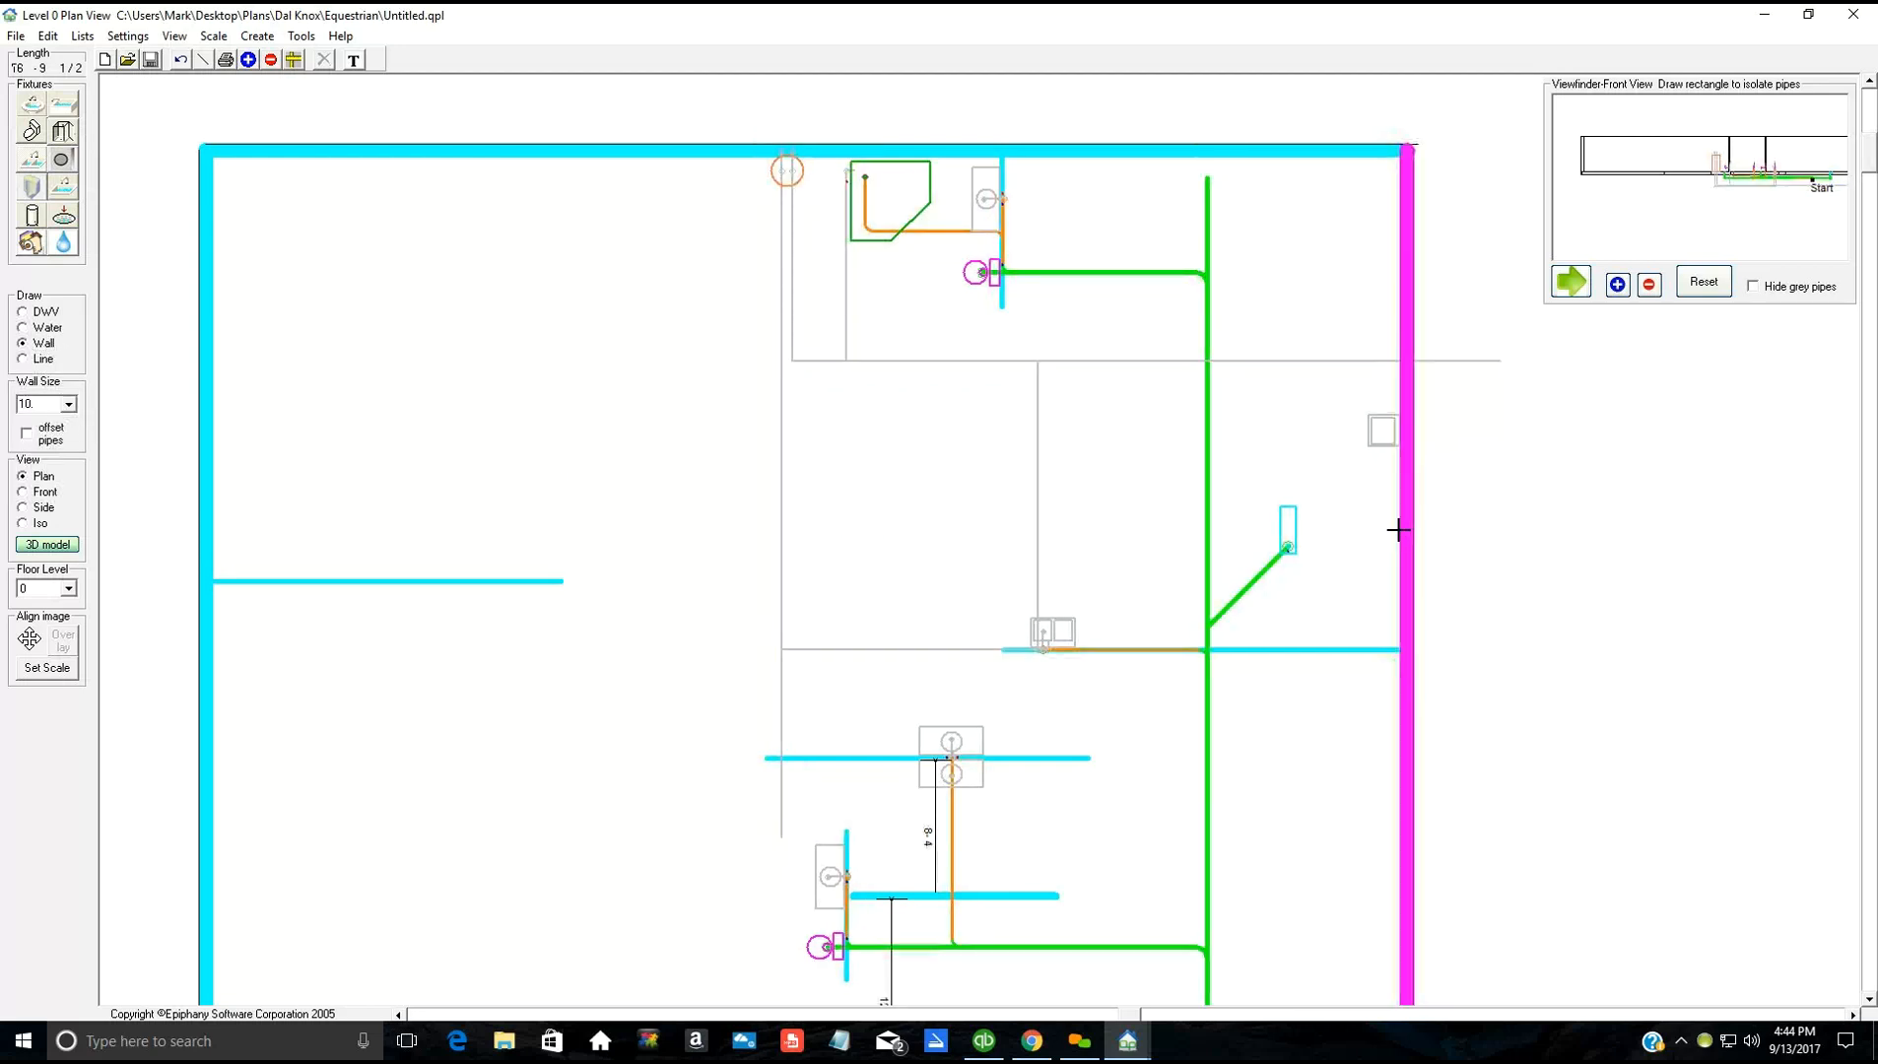
pyautogui.click(29, 439)
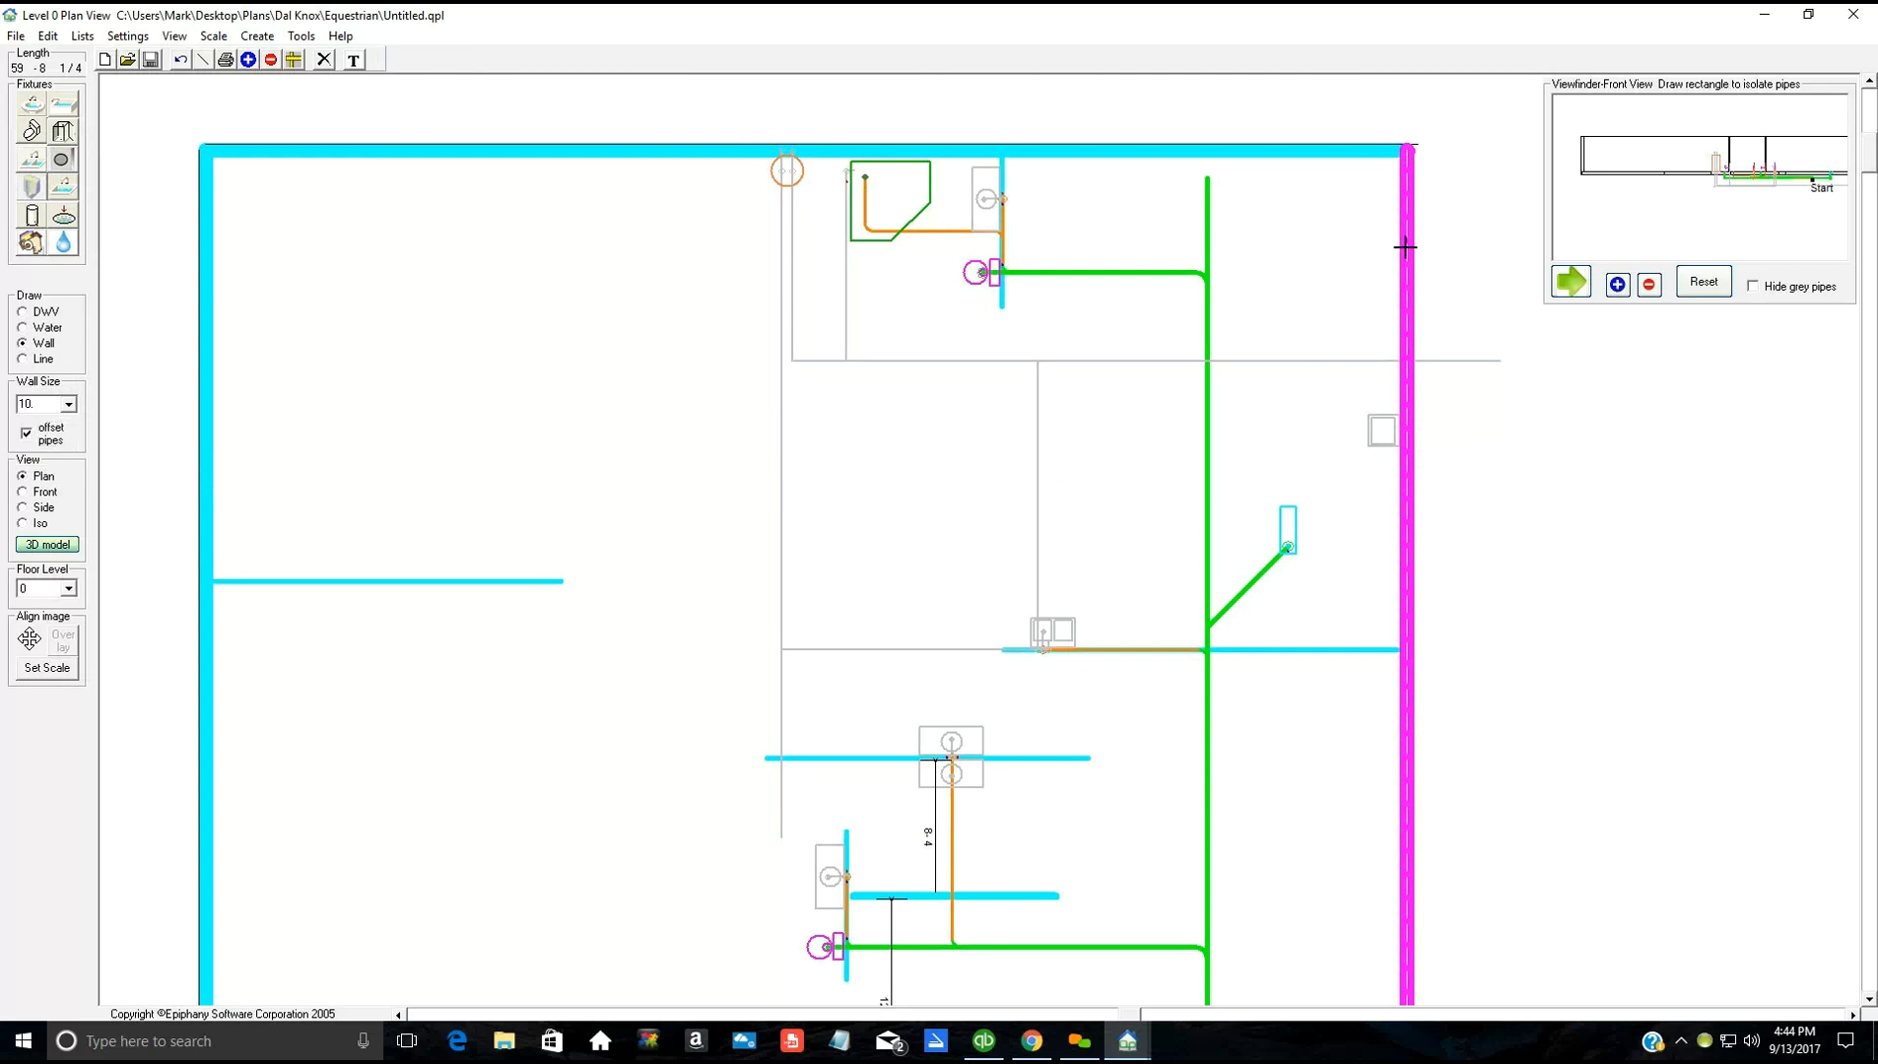
pyautogui.click(1405, 180)
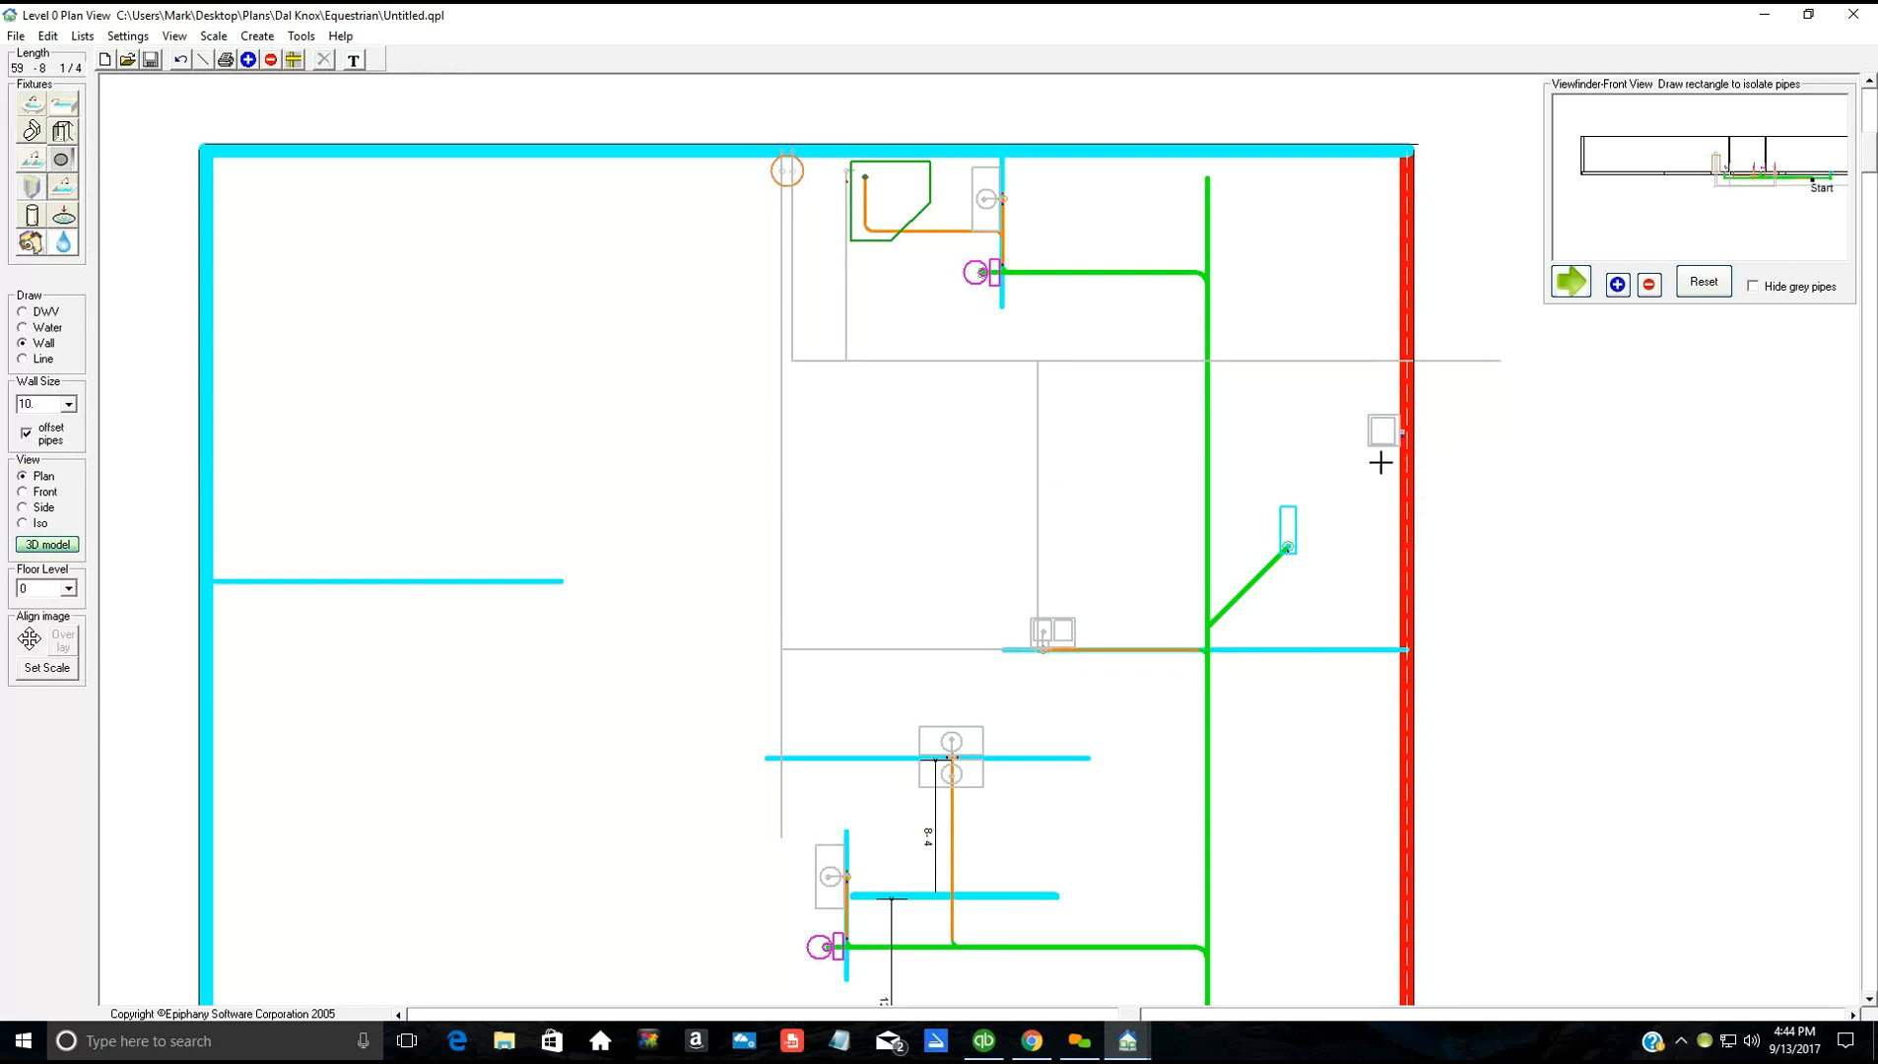
pyautogui.click(474, 217)
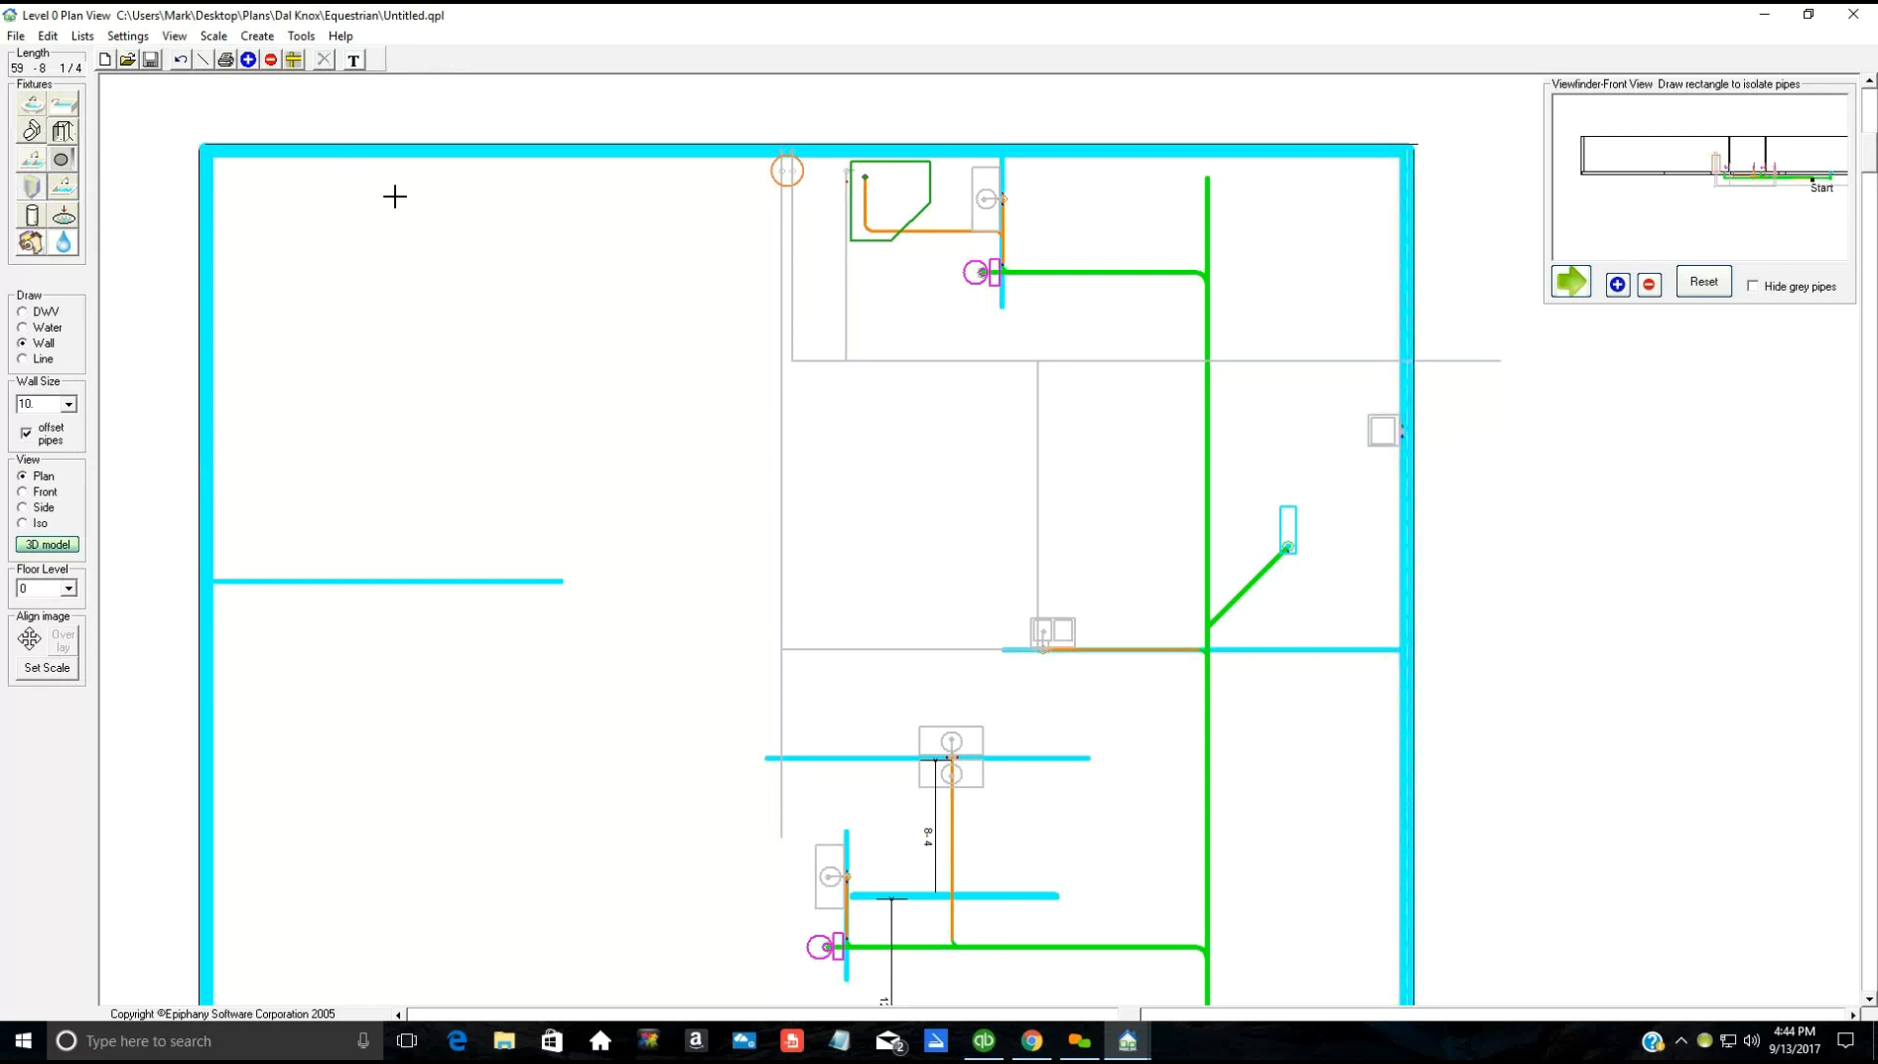
# Step: Connect the laundry sink's drain to the north-south drain main with 2 inch pipe and check the run in front view
pyautogui.click(44, 313)
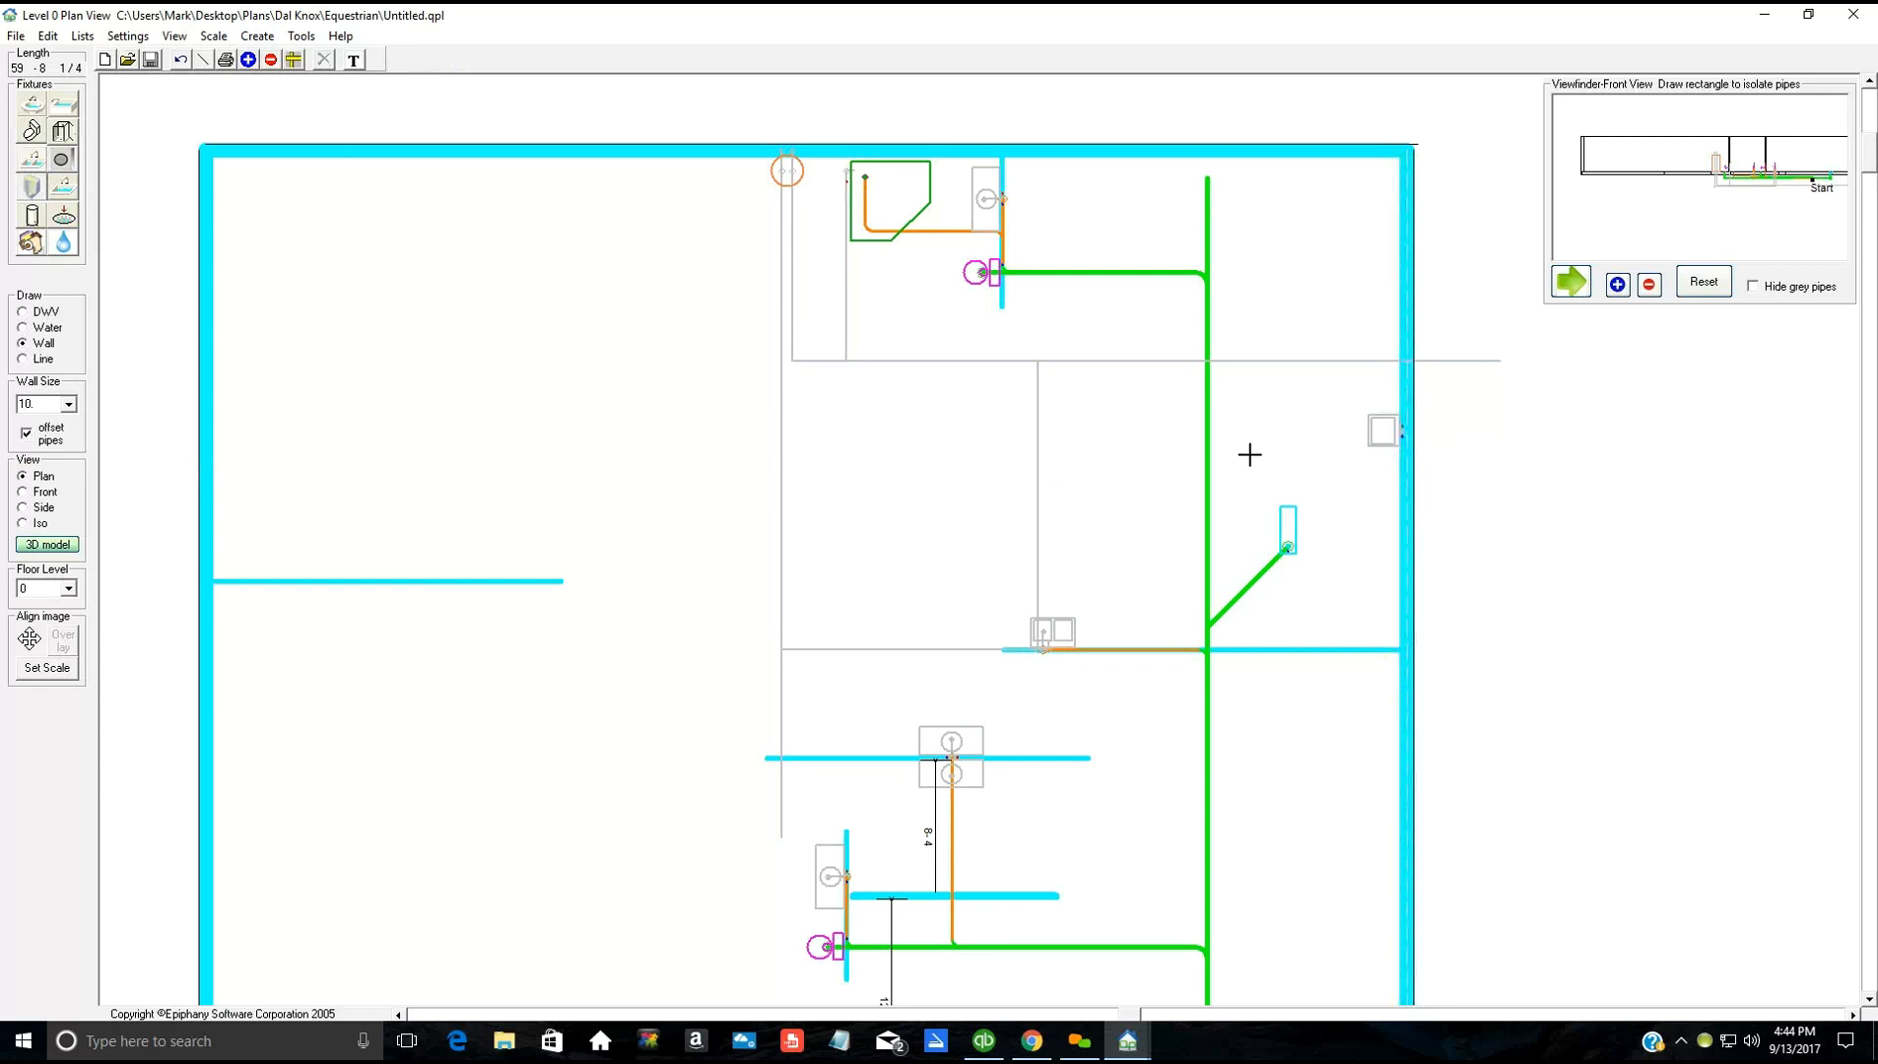
pyautogui.click(1702, 286)
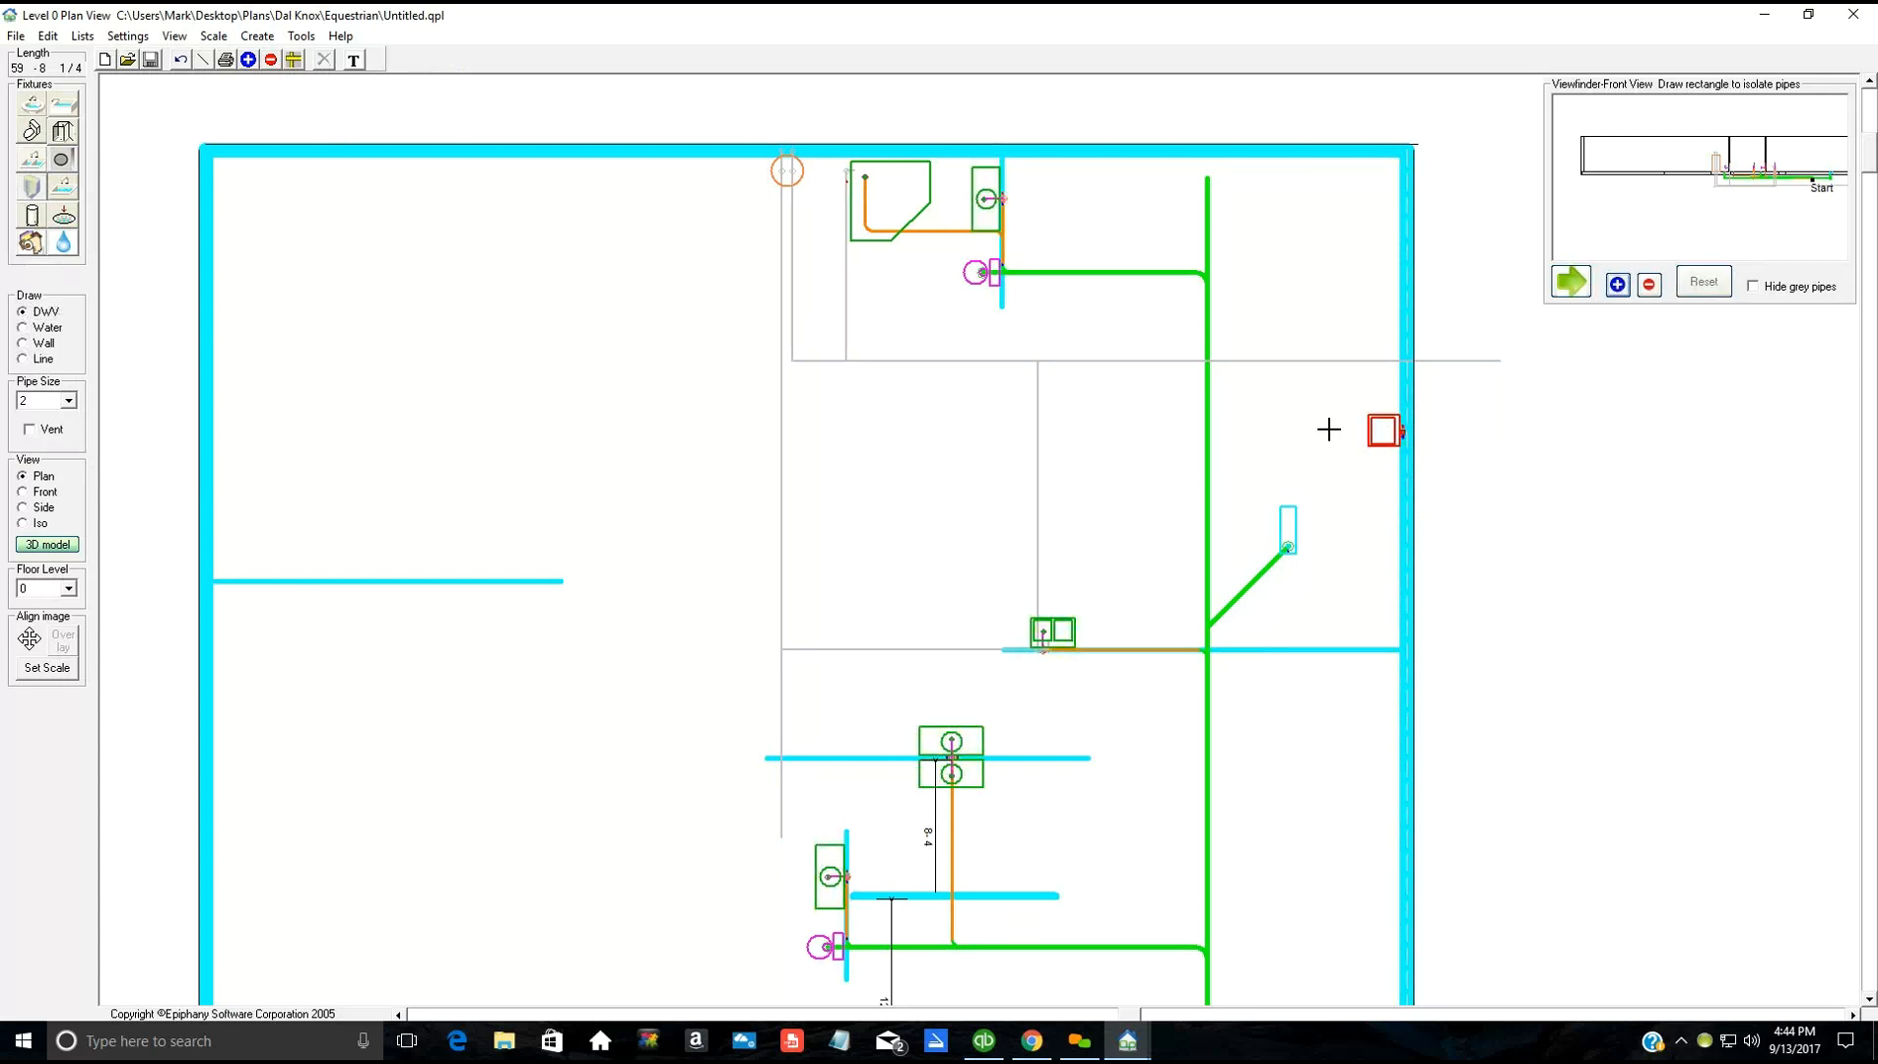
pyautogui.click(1210, 434)
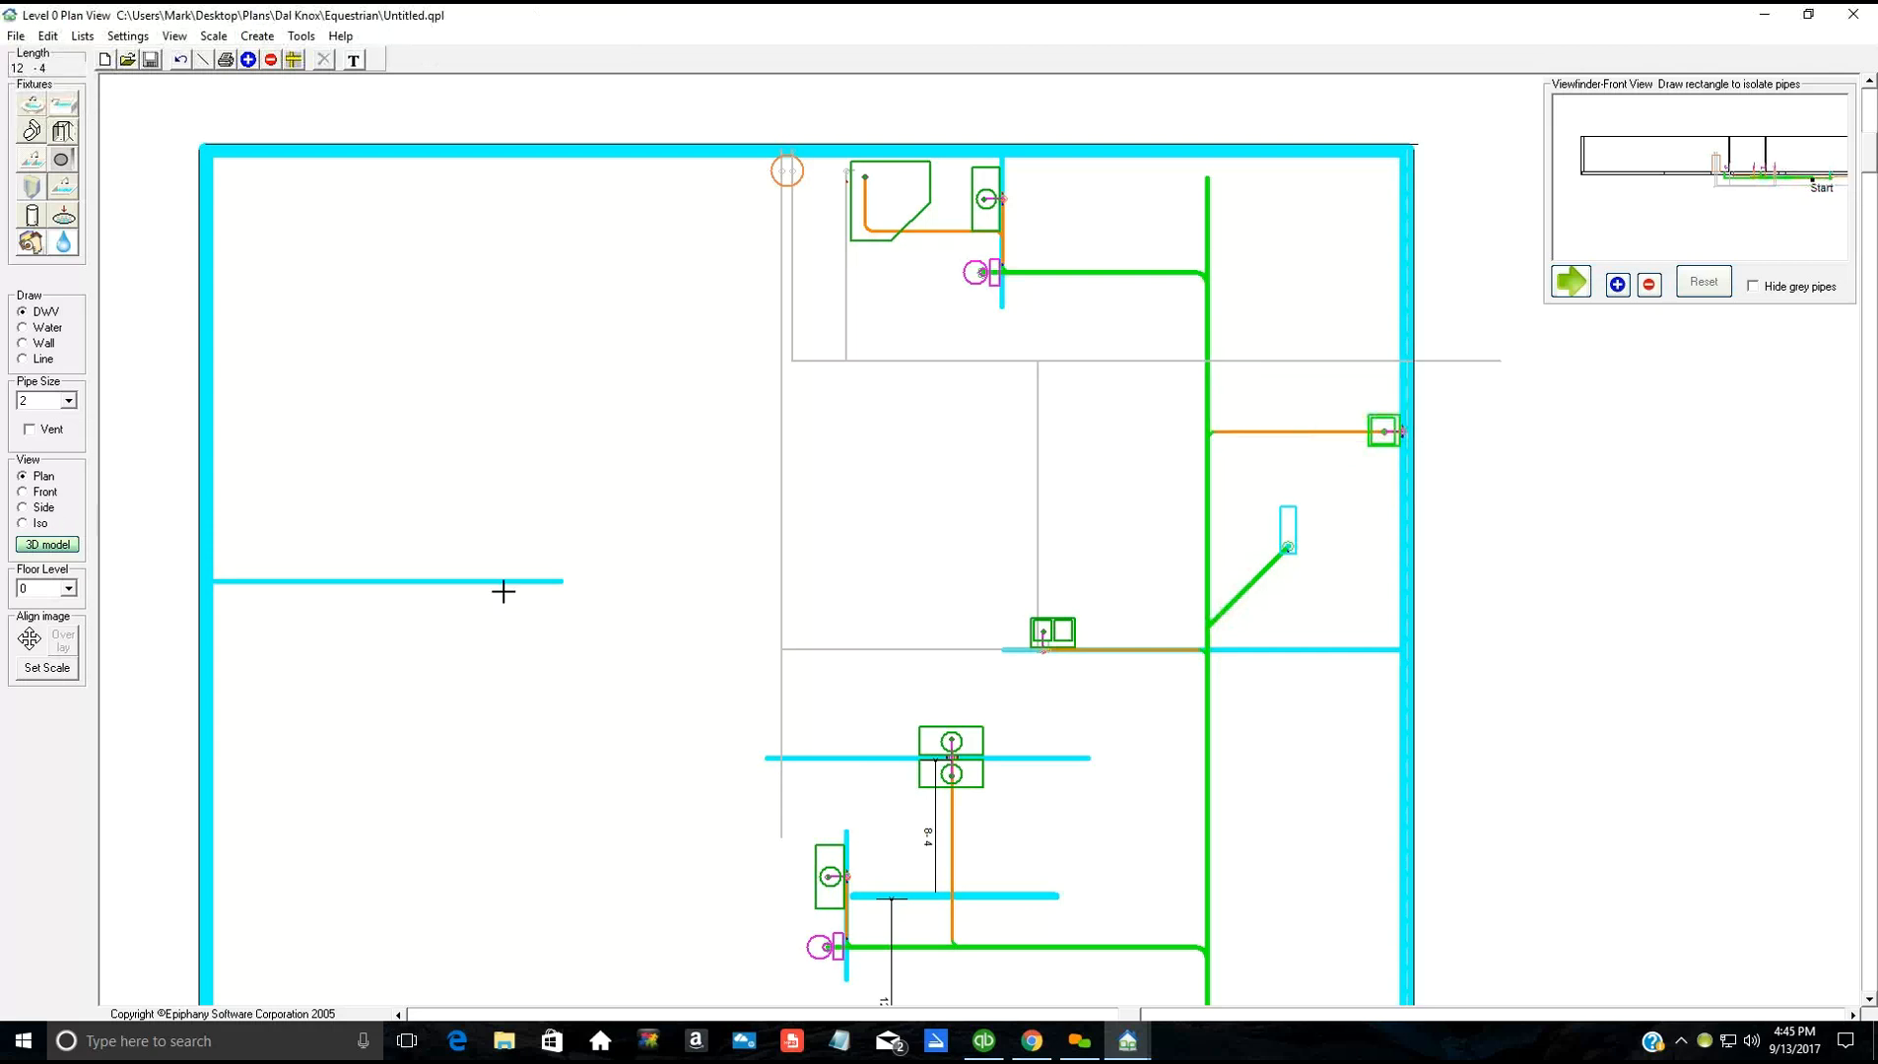
pyautogui.press('Down')
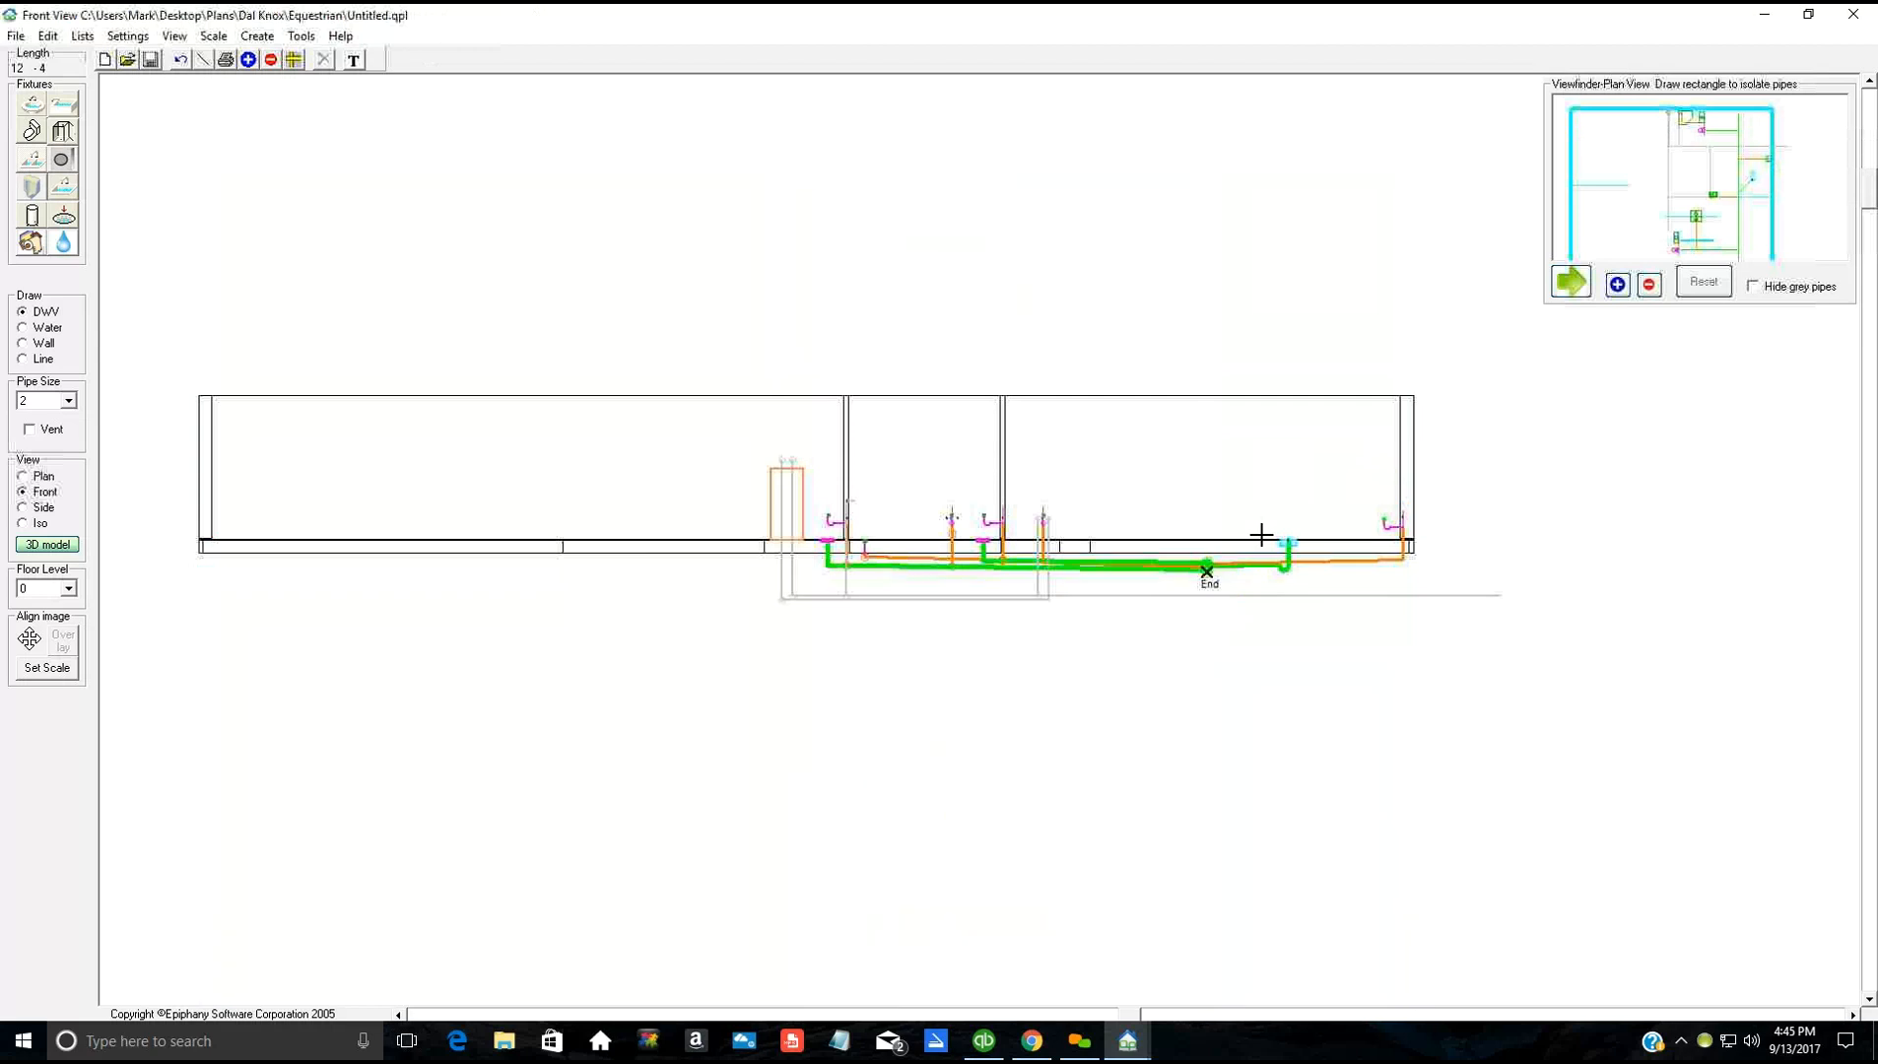
pyautogui.scroll(3, 1183, 541)
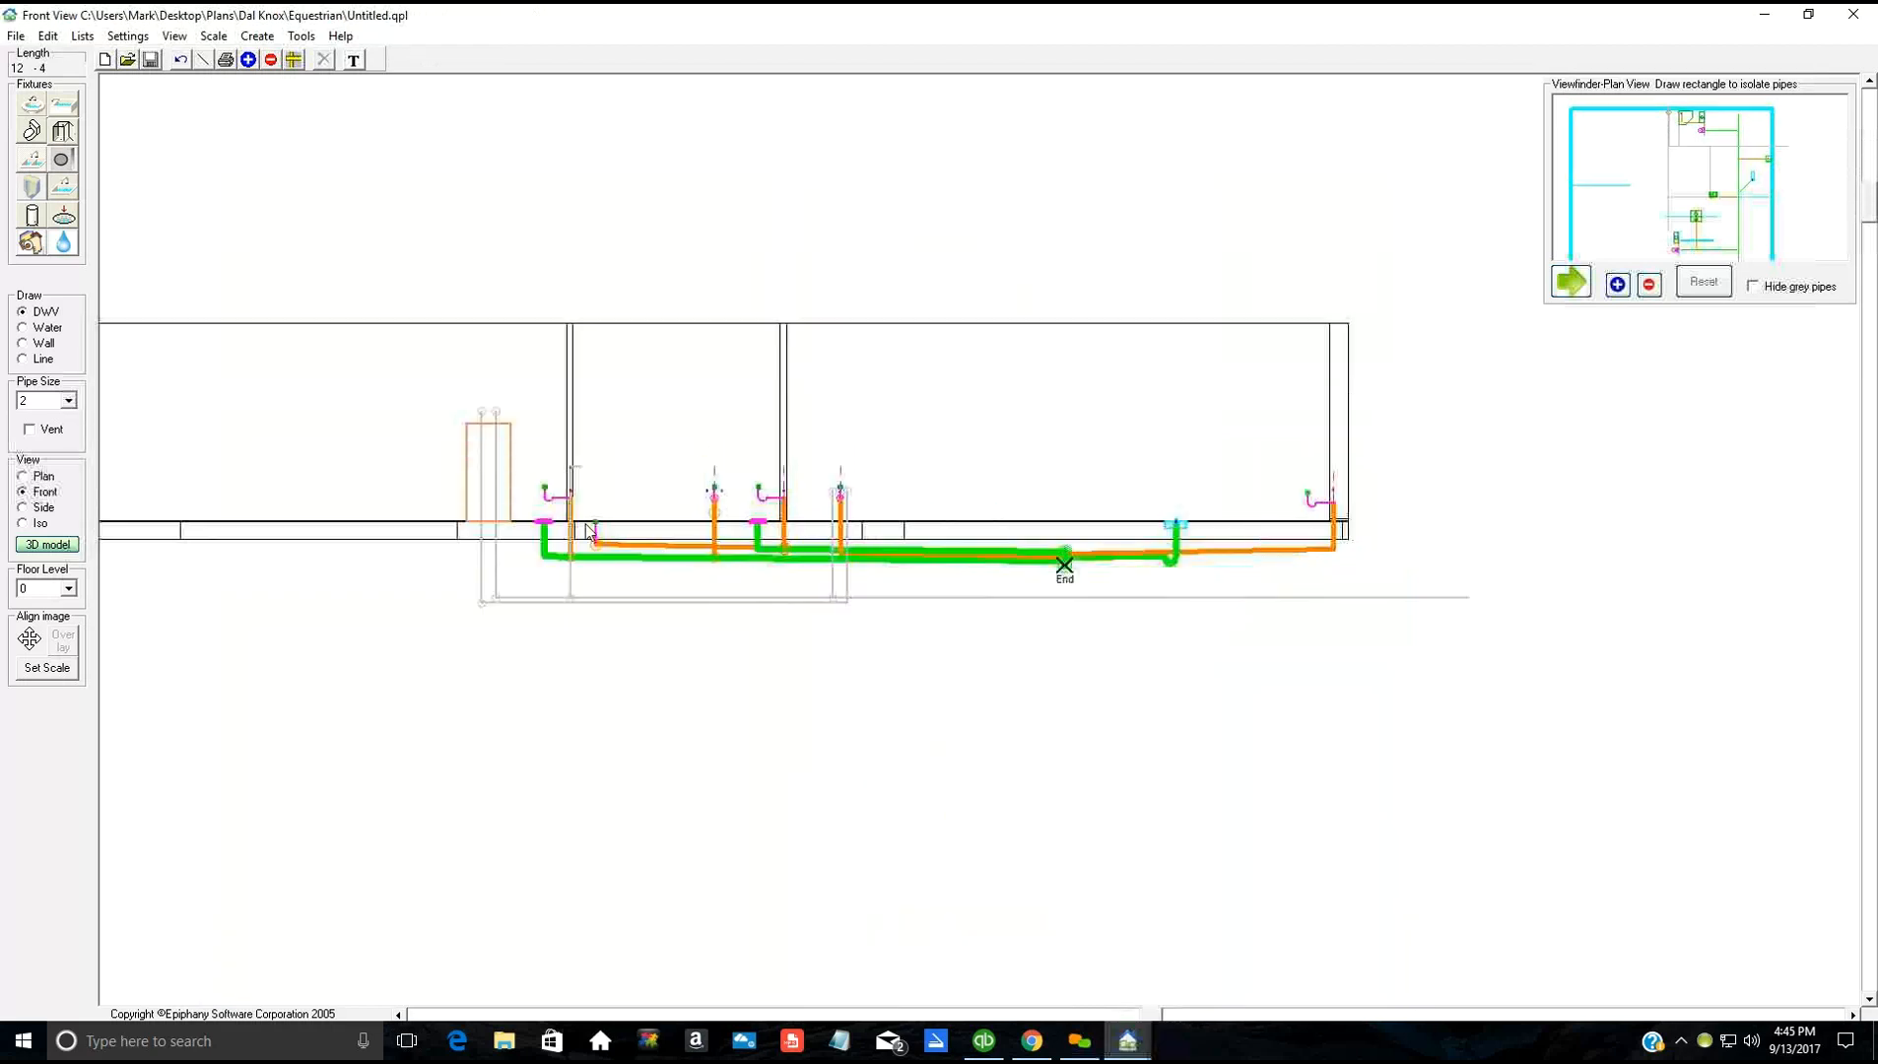
pyautogui.press('Up')
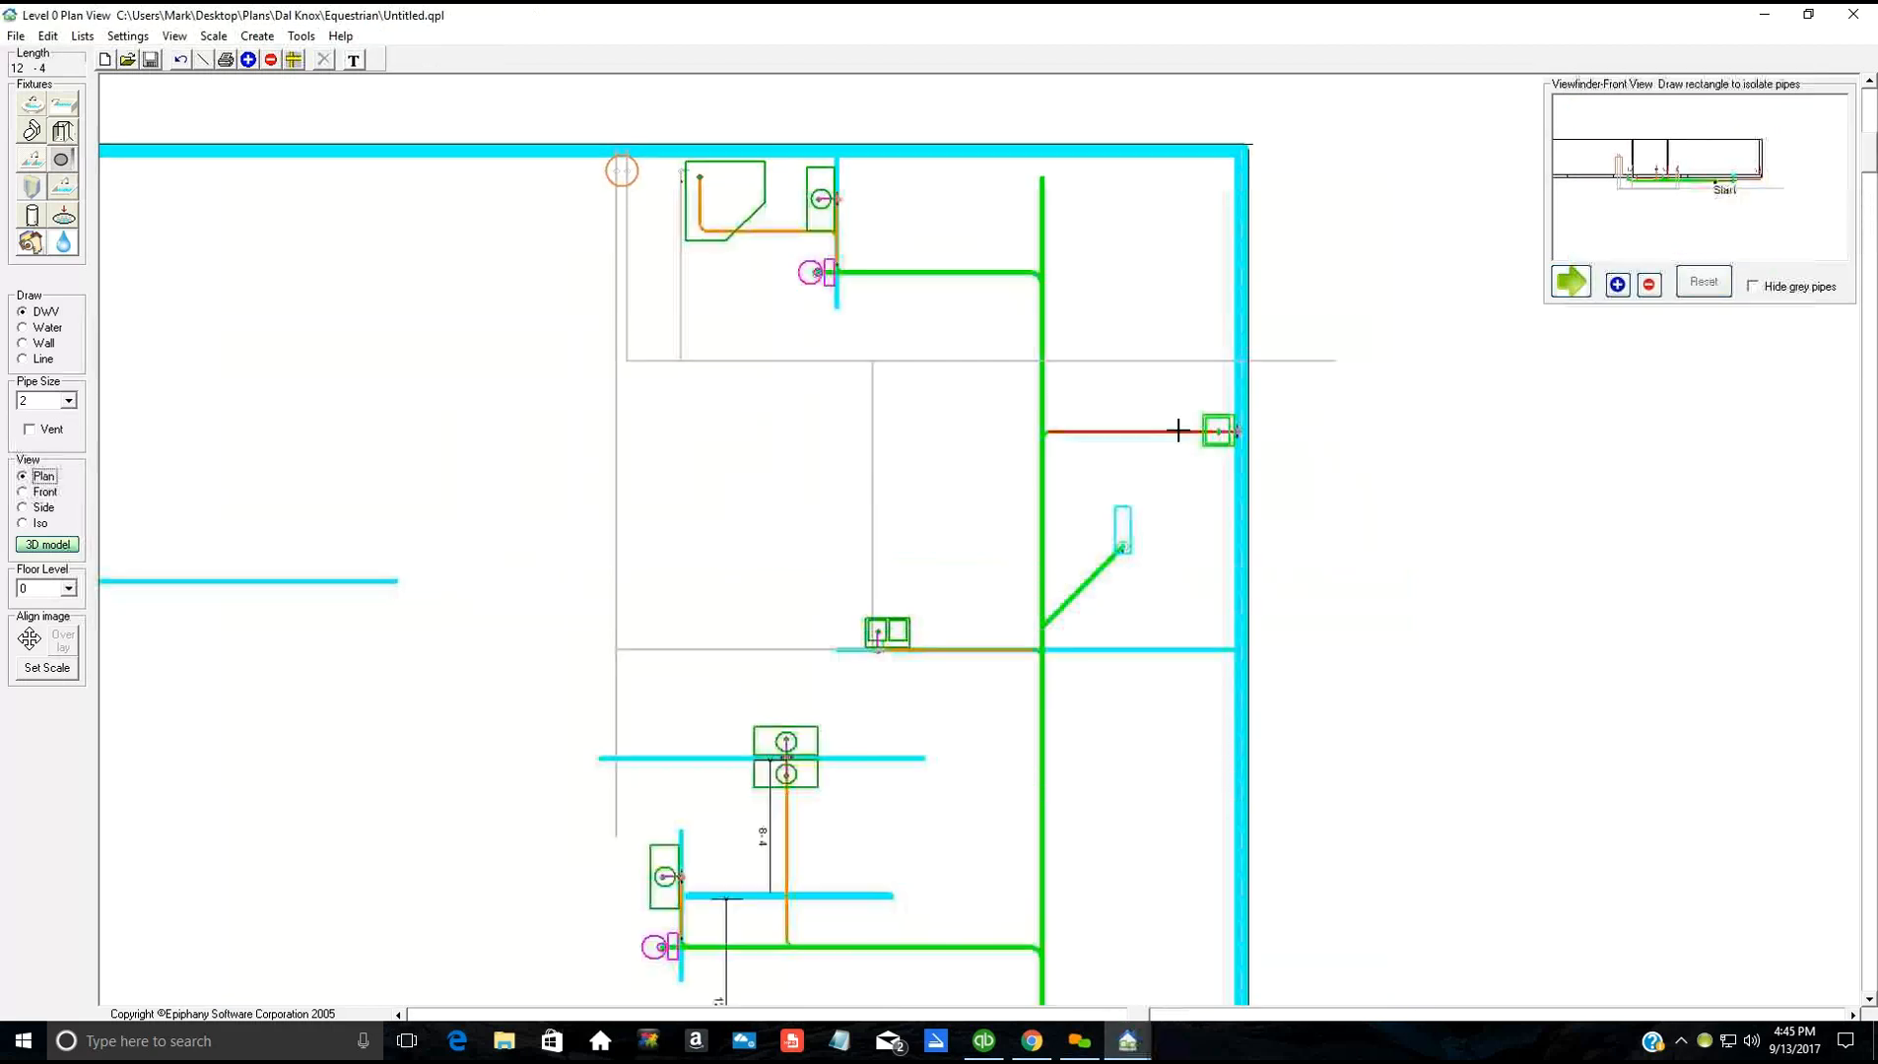
# Step: Delete the laundry sink's drain pipe together with its upstream pipes
pyautogui.click(1178, 431)
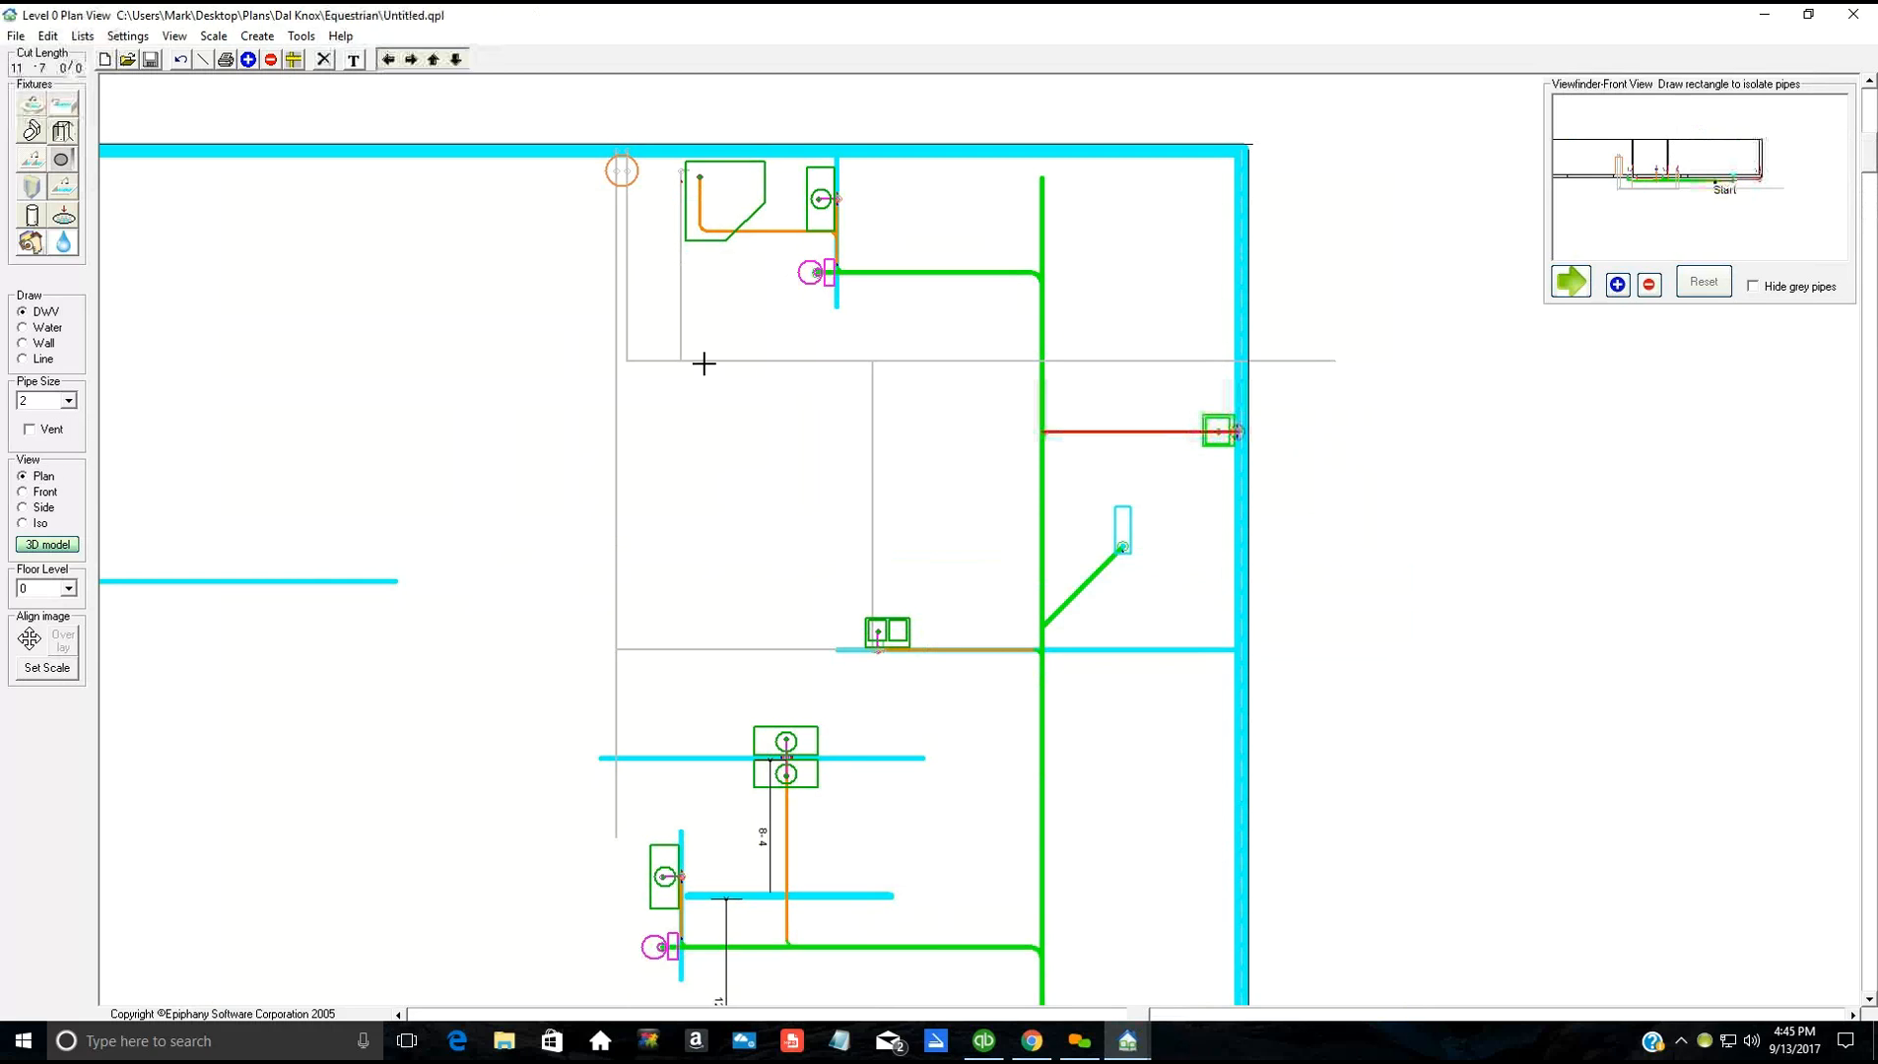
pyautogui.click(322, 61)
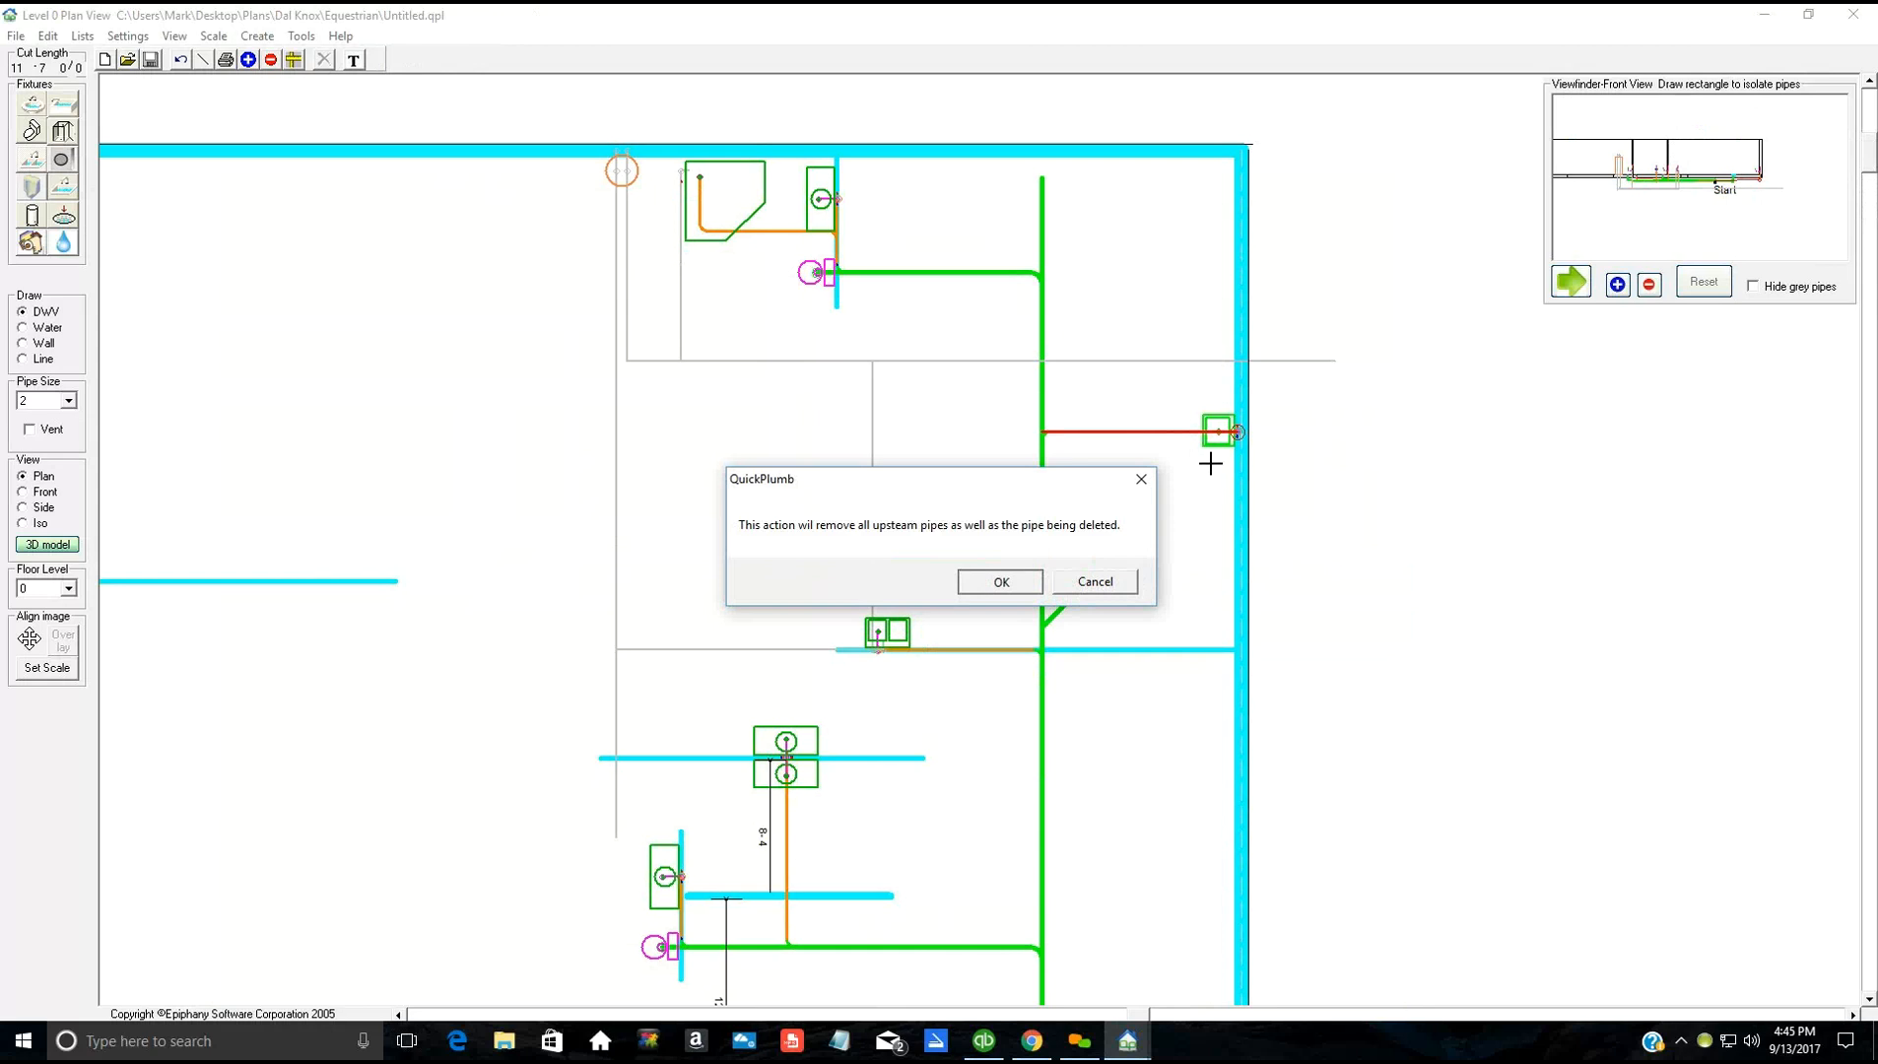
pyautogui.press('Return')
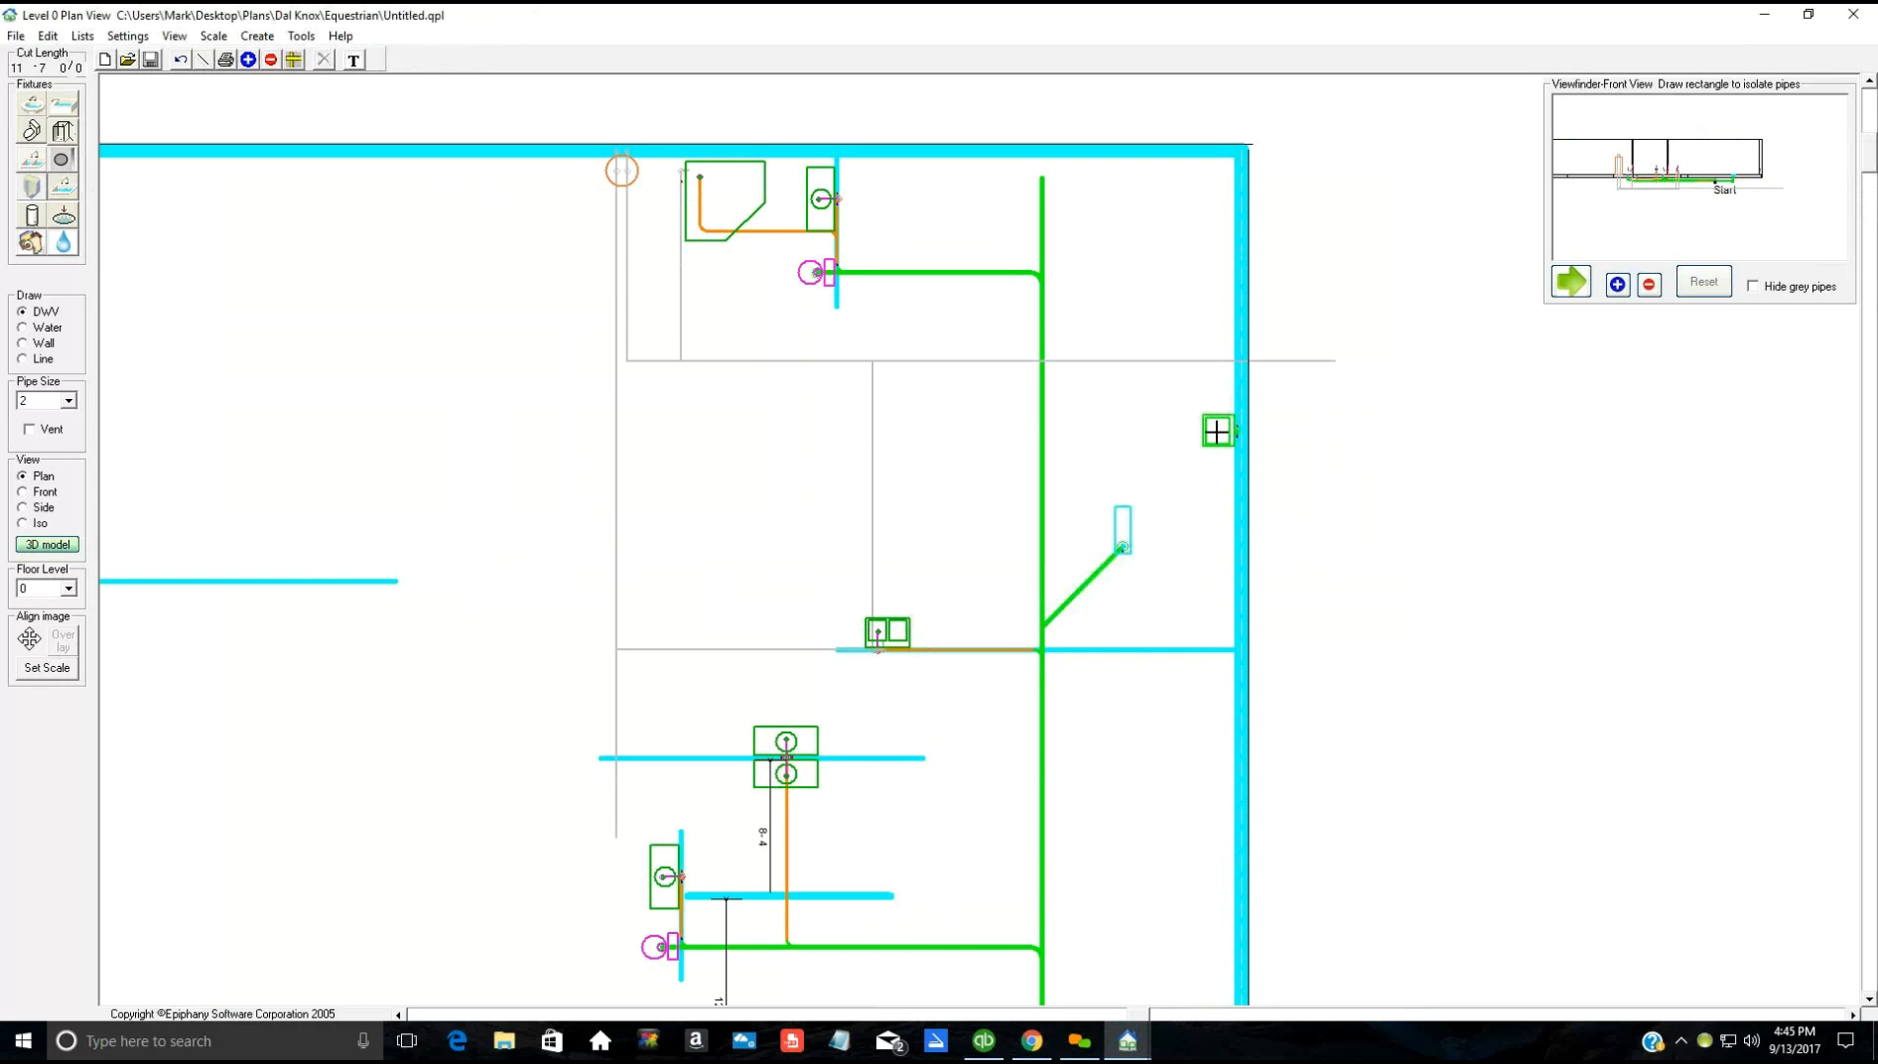
# Step: Connect the laundry sink's DWV to pipe 11 with the pipes offset to the front, and inspect the connection in front view
pyautogui.scroll(1, 1219, 430)
pyautogui.click(992, 541)
pyautogui.rightClick(994, 541)
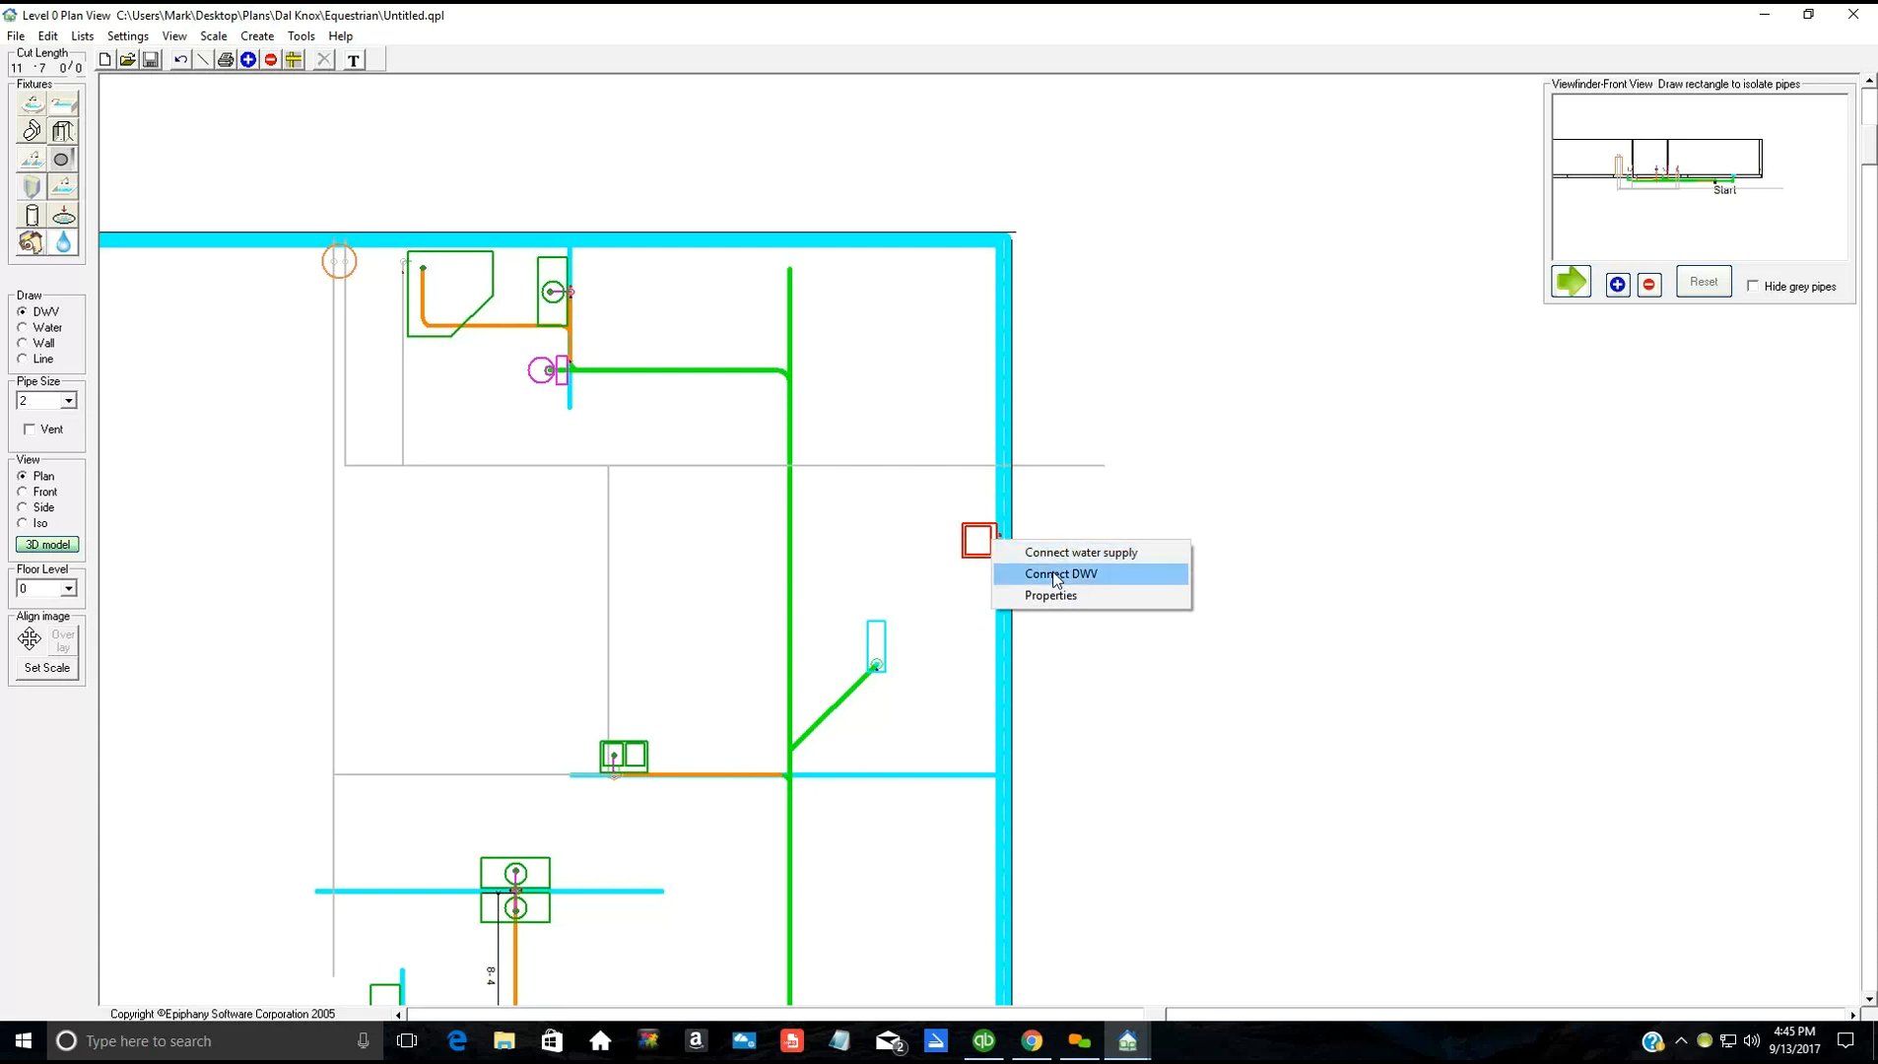
pyautogui.click(1053, 577)
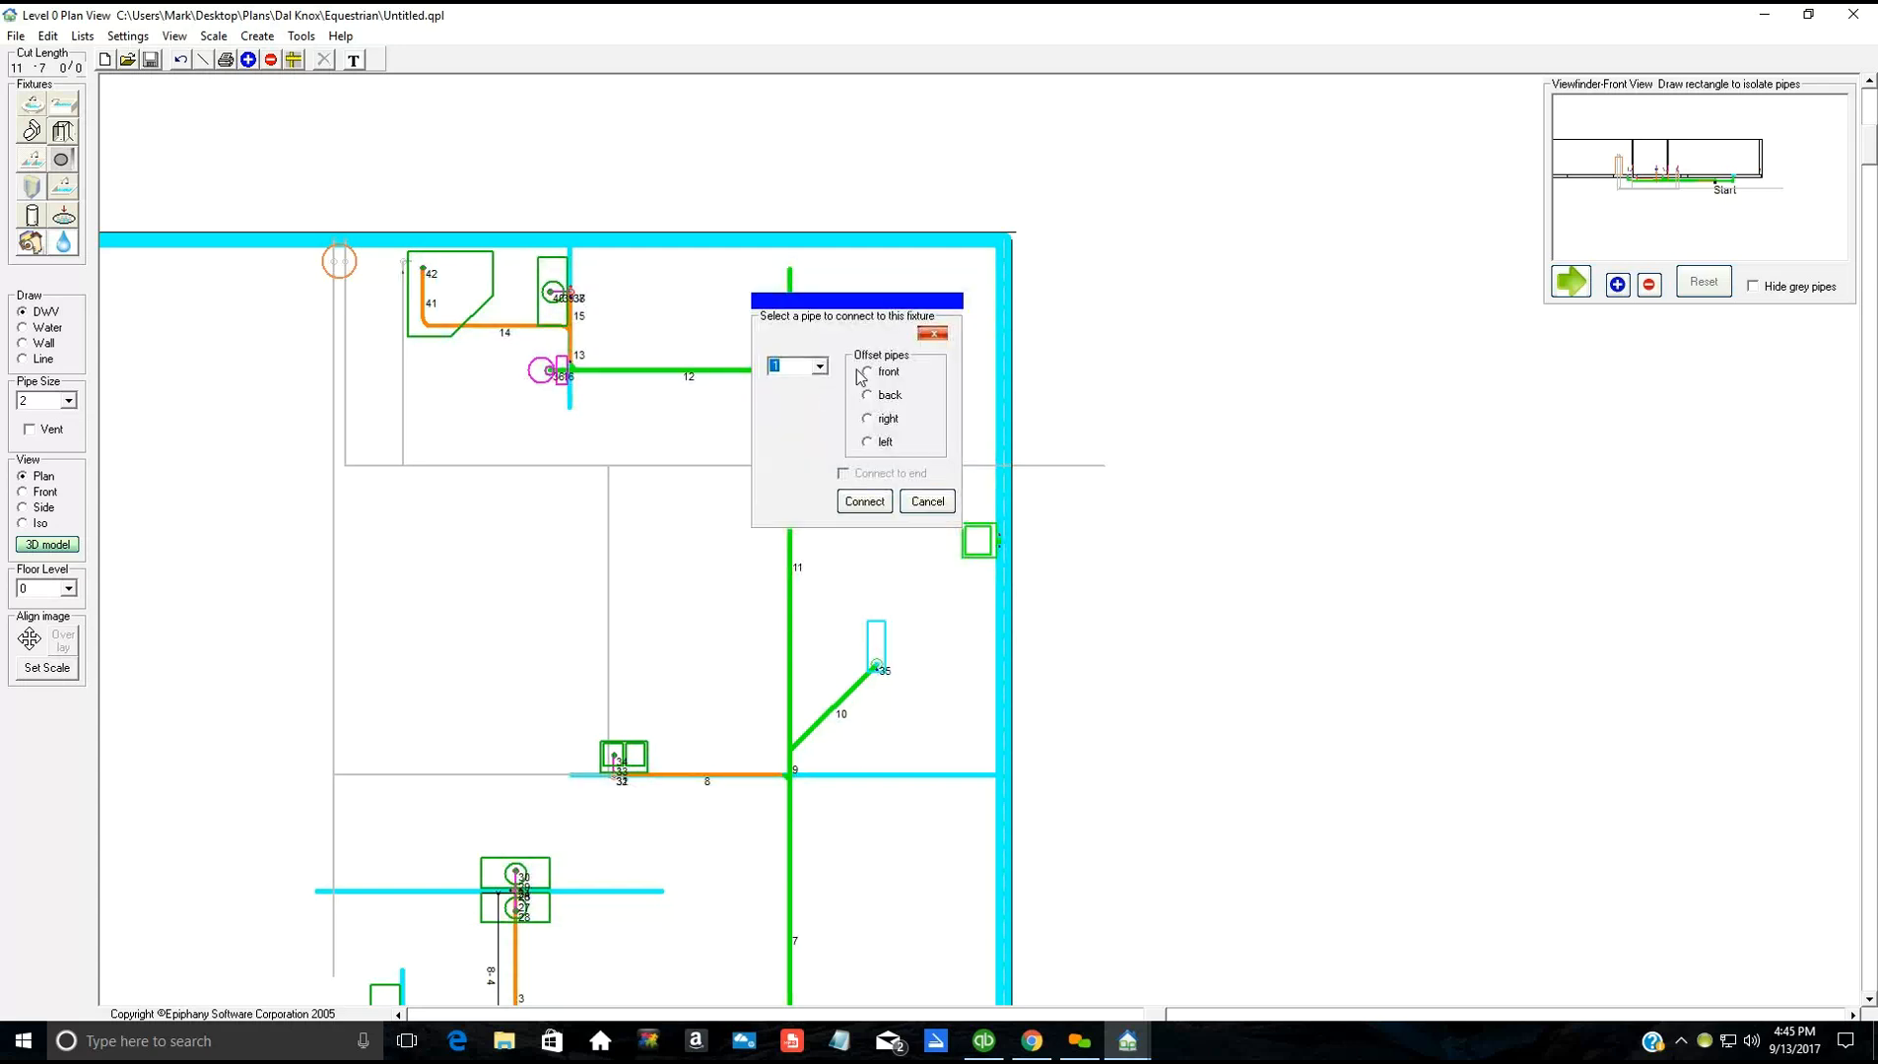
pyautogui.click(864, 373)
pyautogui.click(819, 365)
pyautogui.scroll(-3, 794, 414)
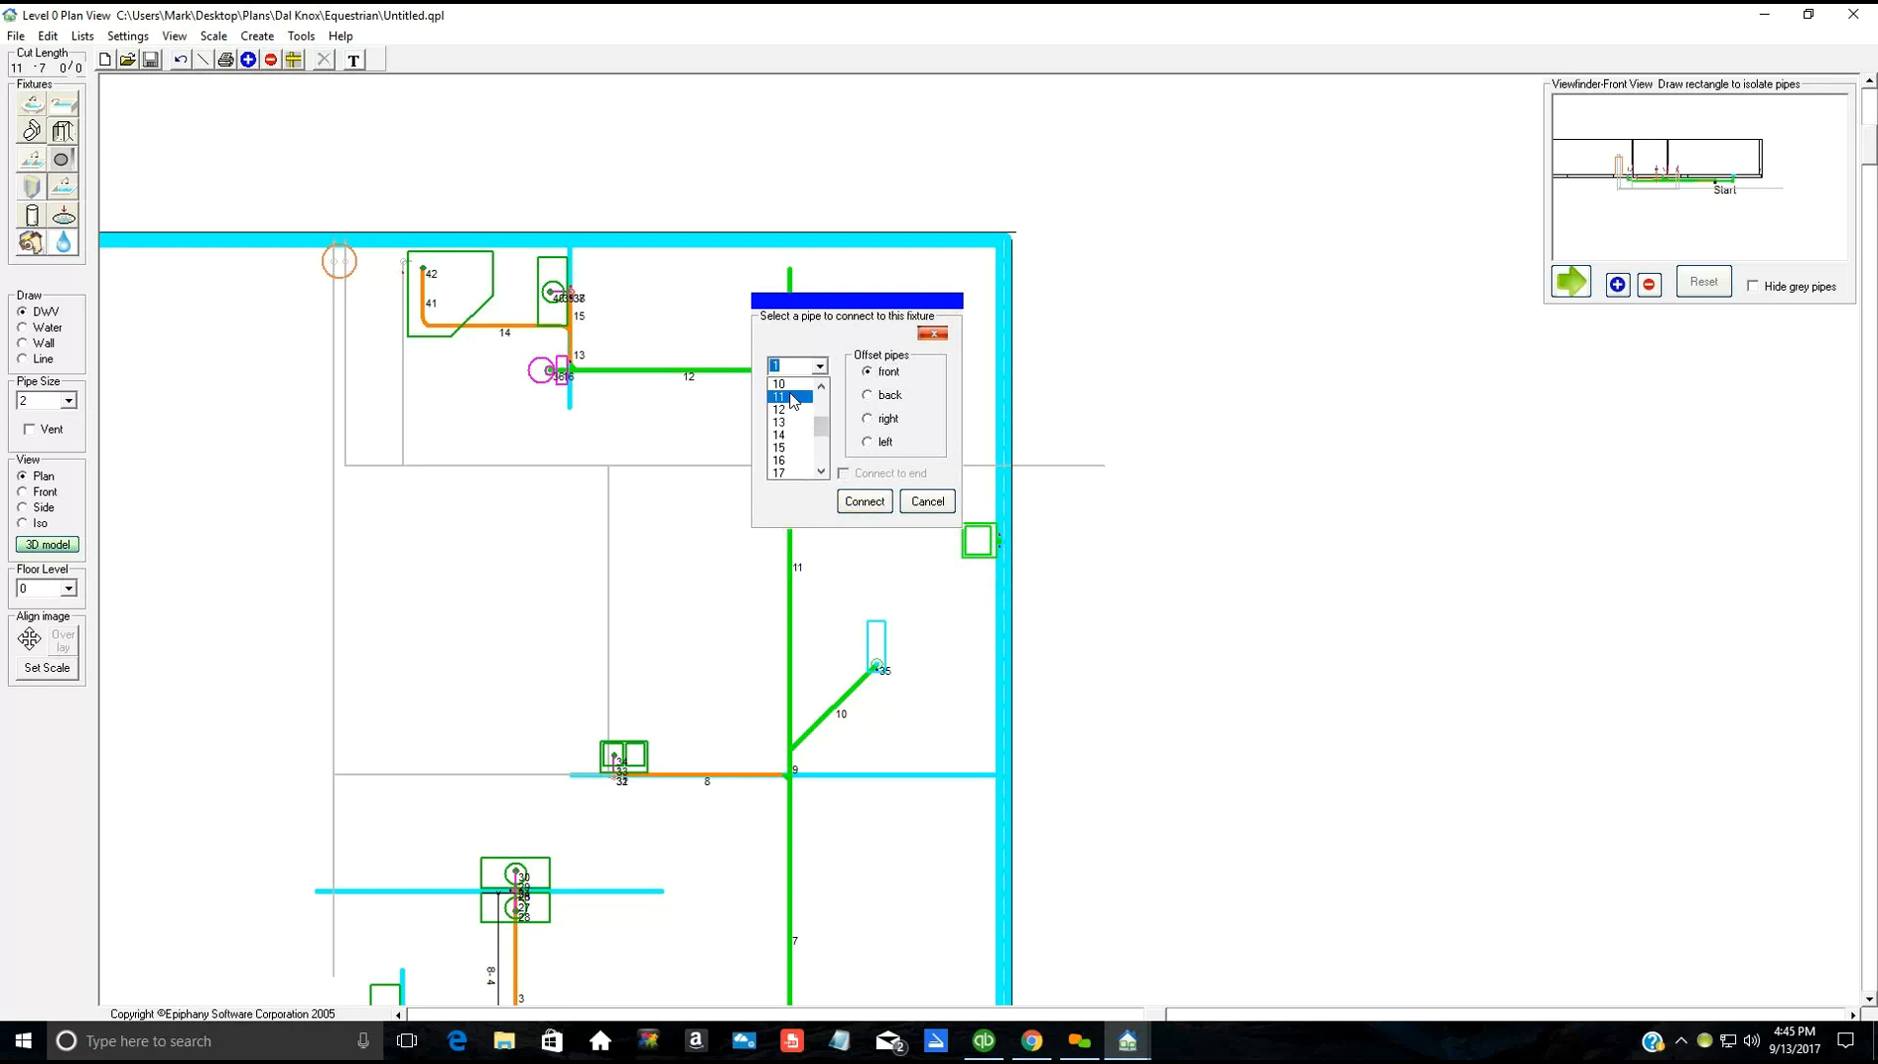
pyautogui.click(793, 399)
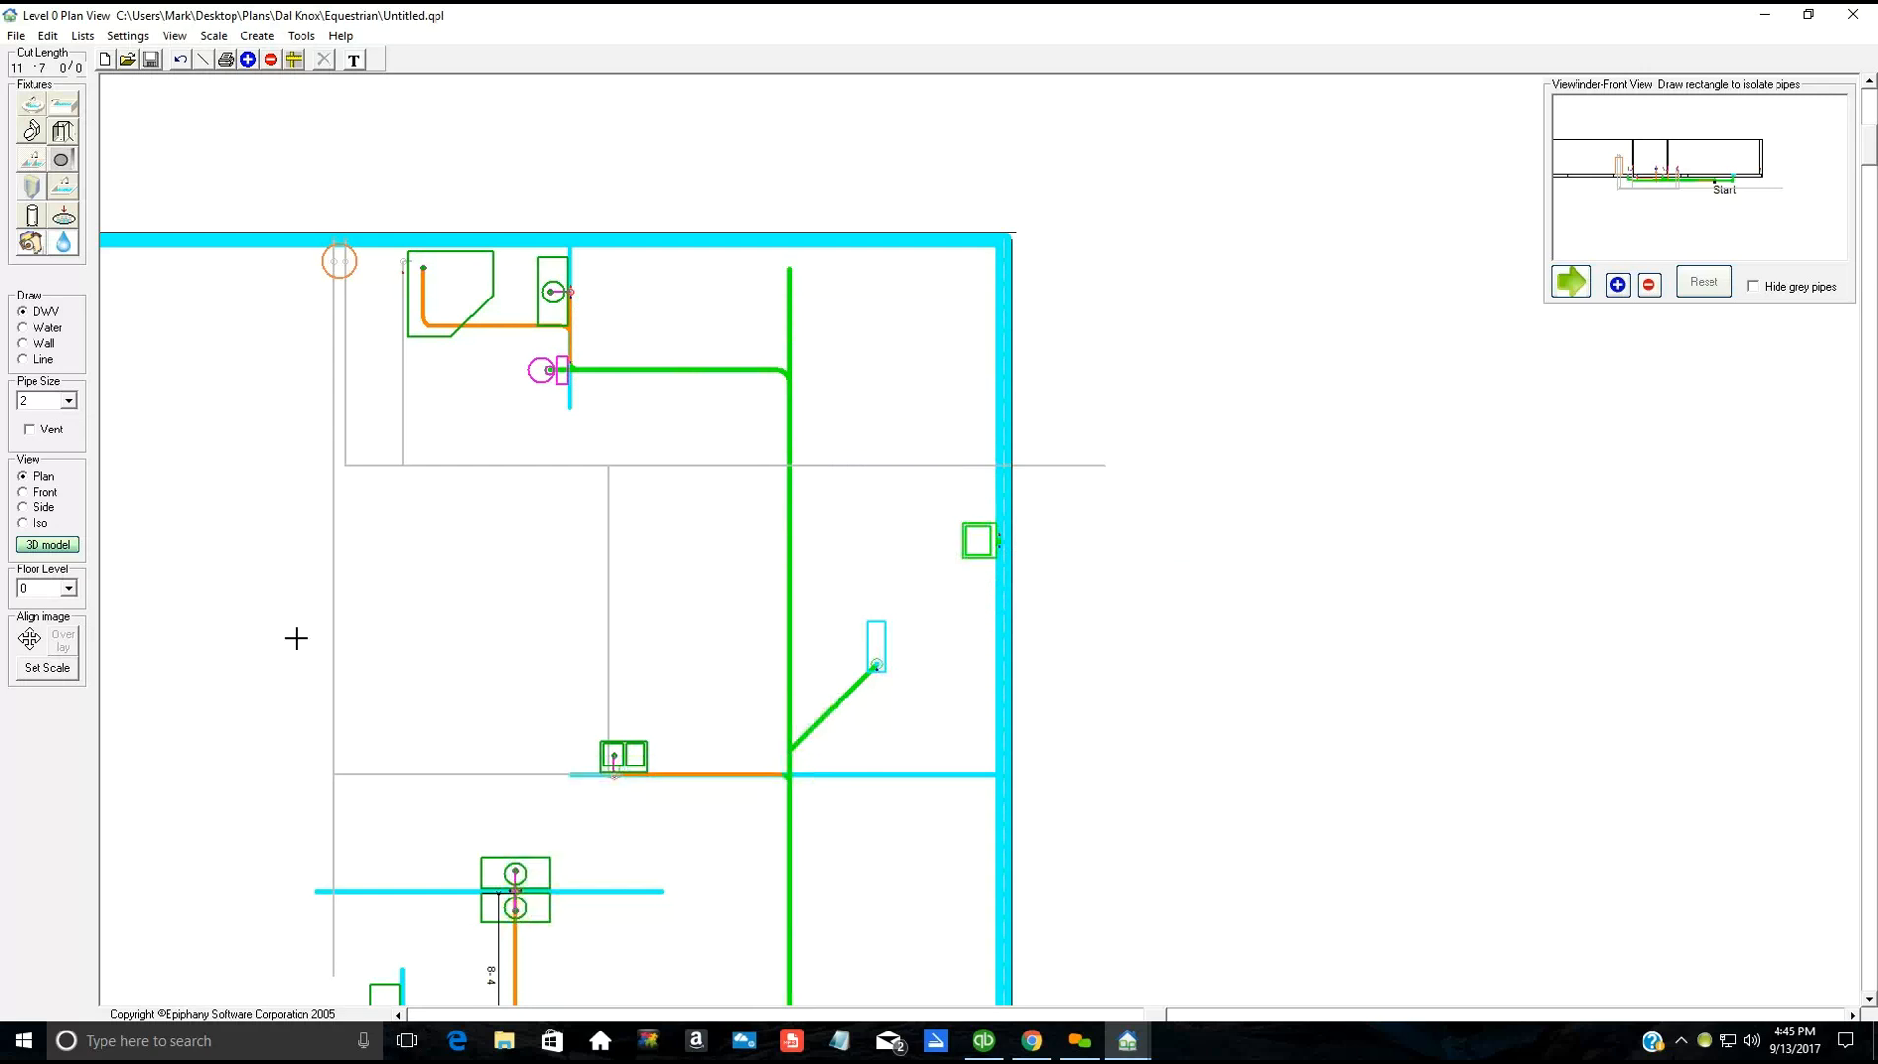
pyautogui.click(44, 478)
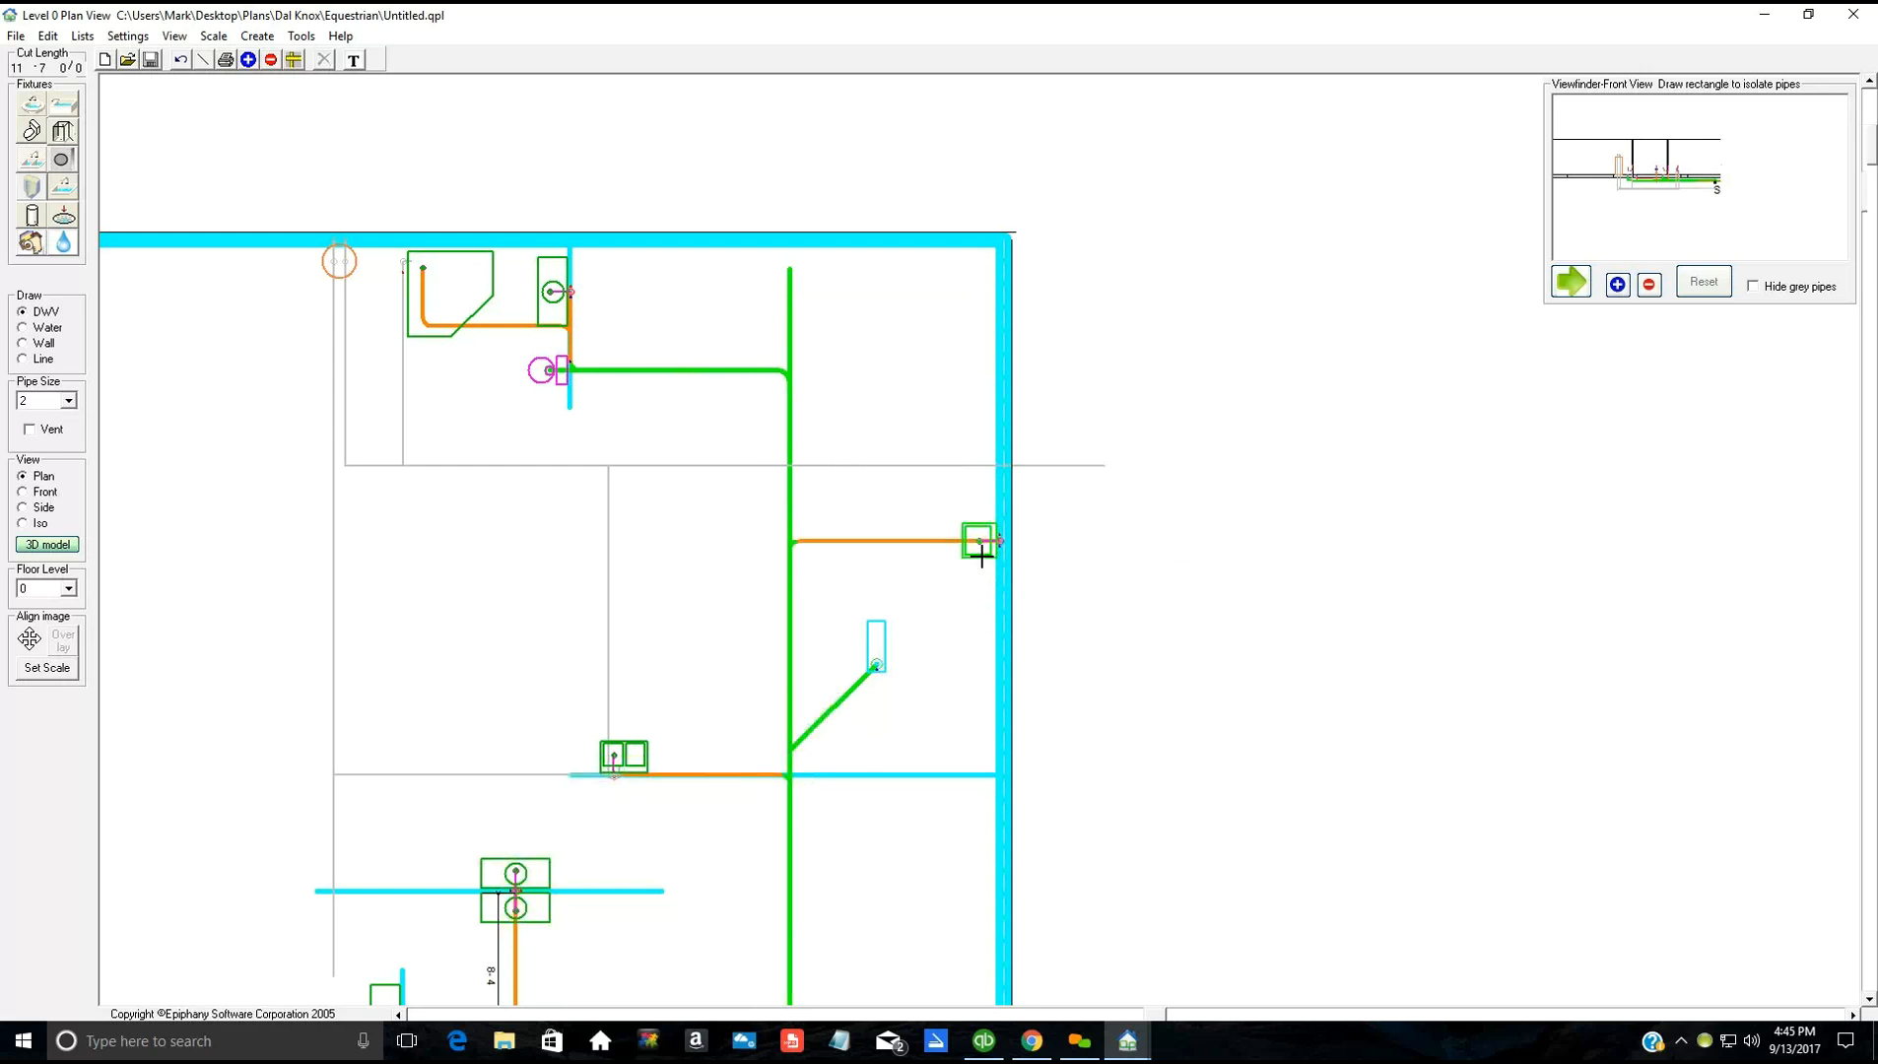
pyautogui.press('f')
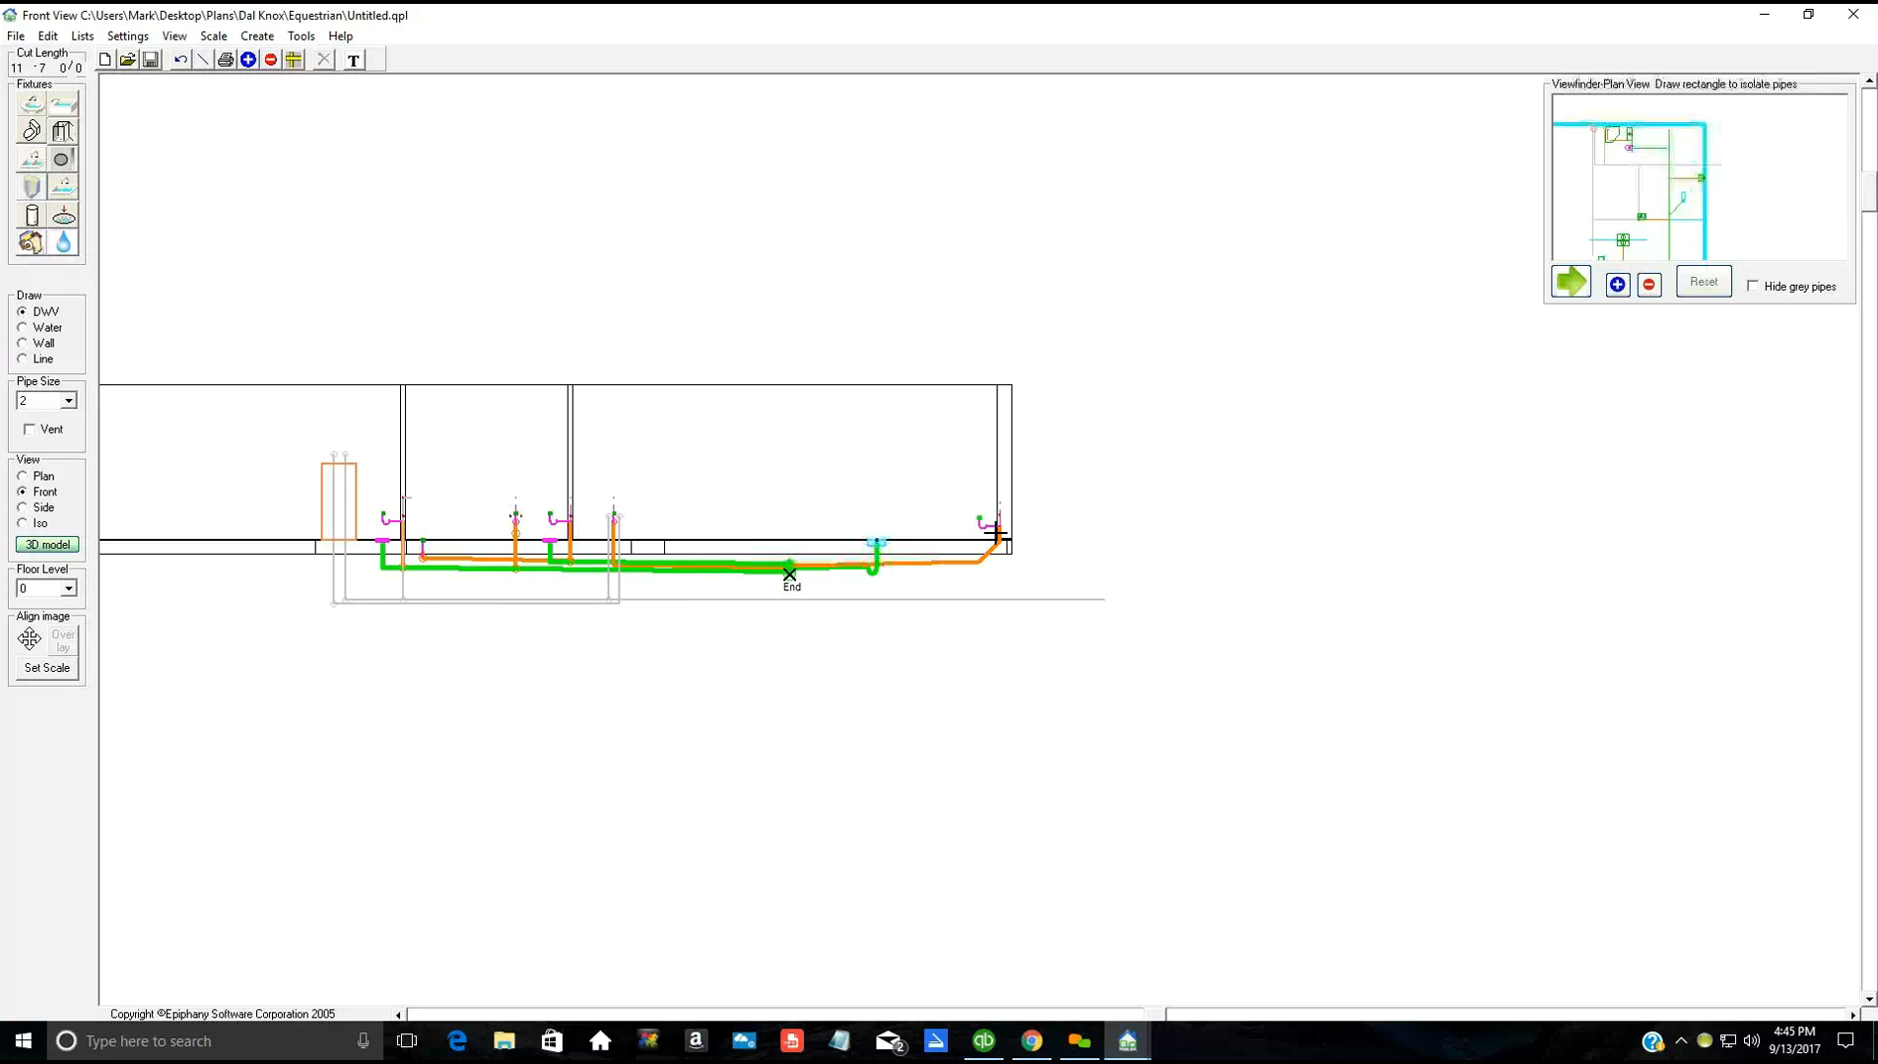
pyautogui.scroll(1, 997, 533)
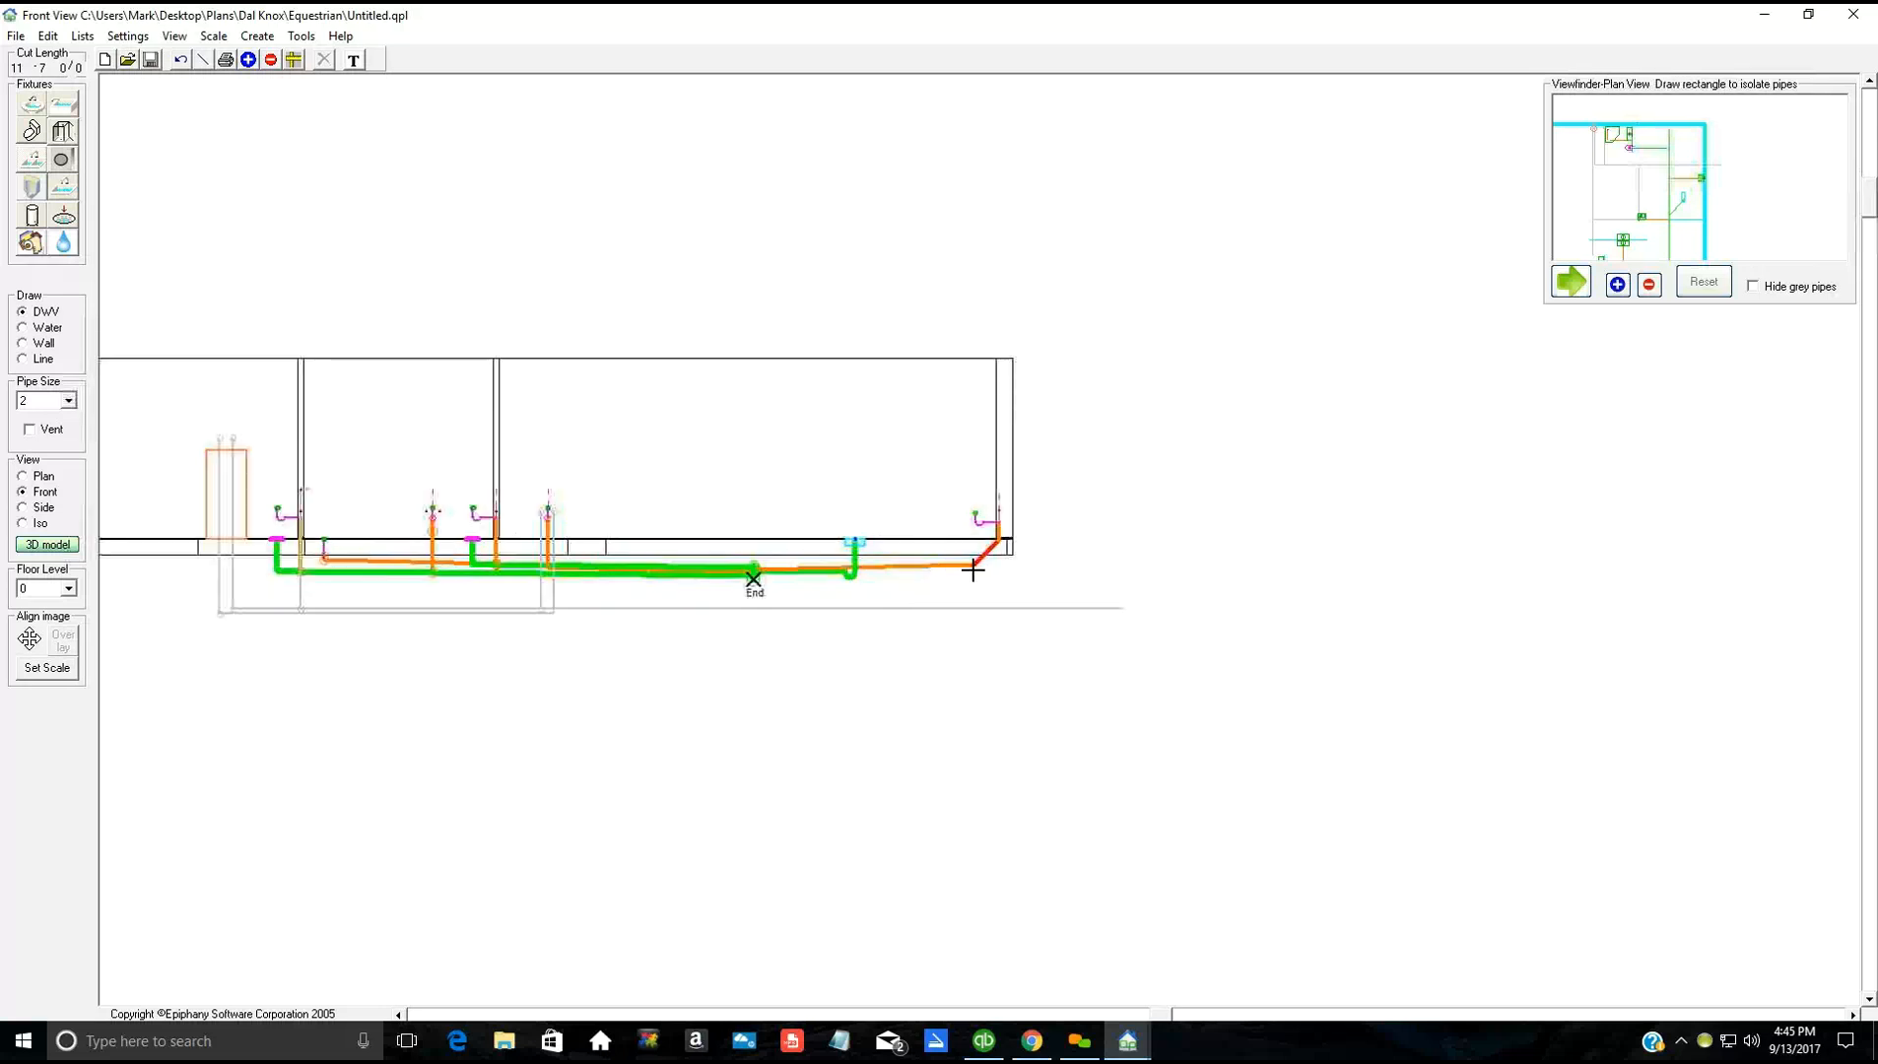
# Step: Extend the laundry sink's horizontal drain run about 10 1/4 inches toward the east wall in front view
pyautogui.scroll(1, 961, 560)
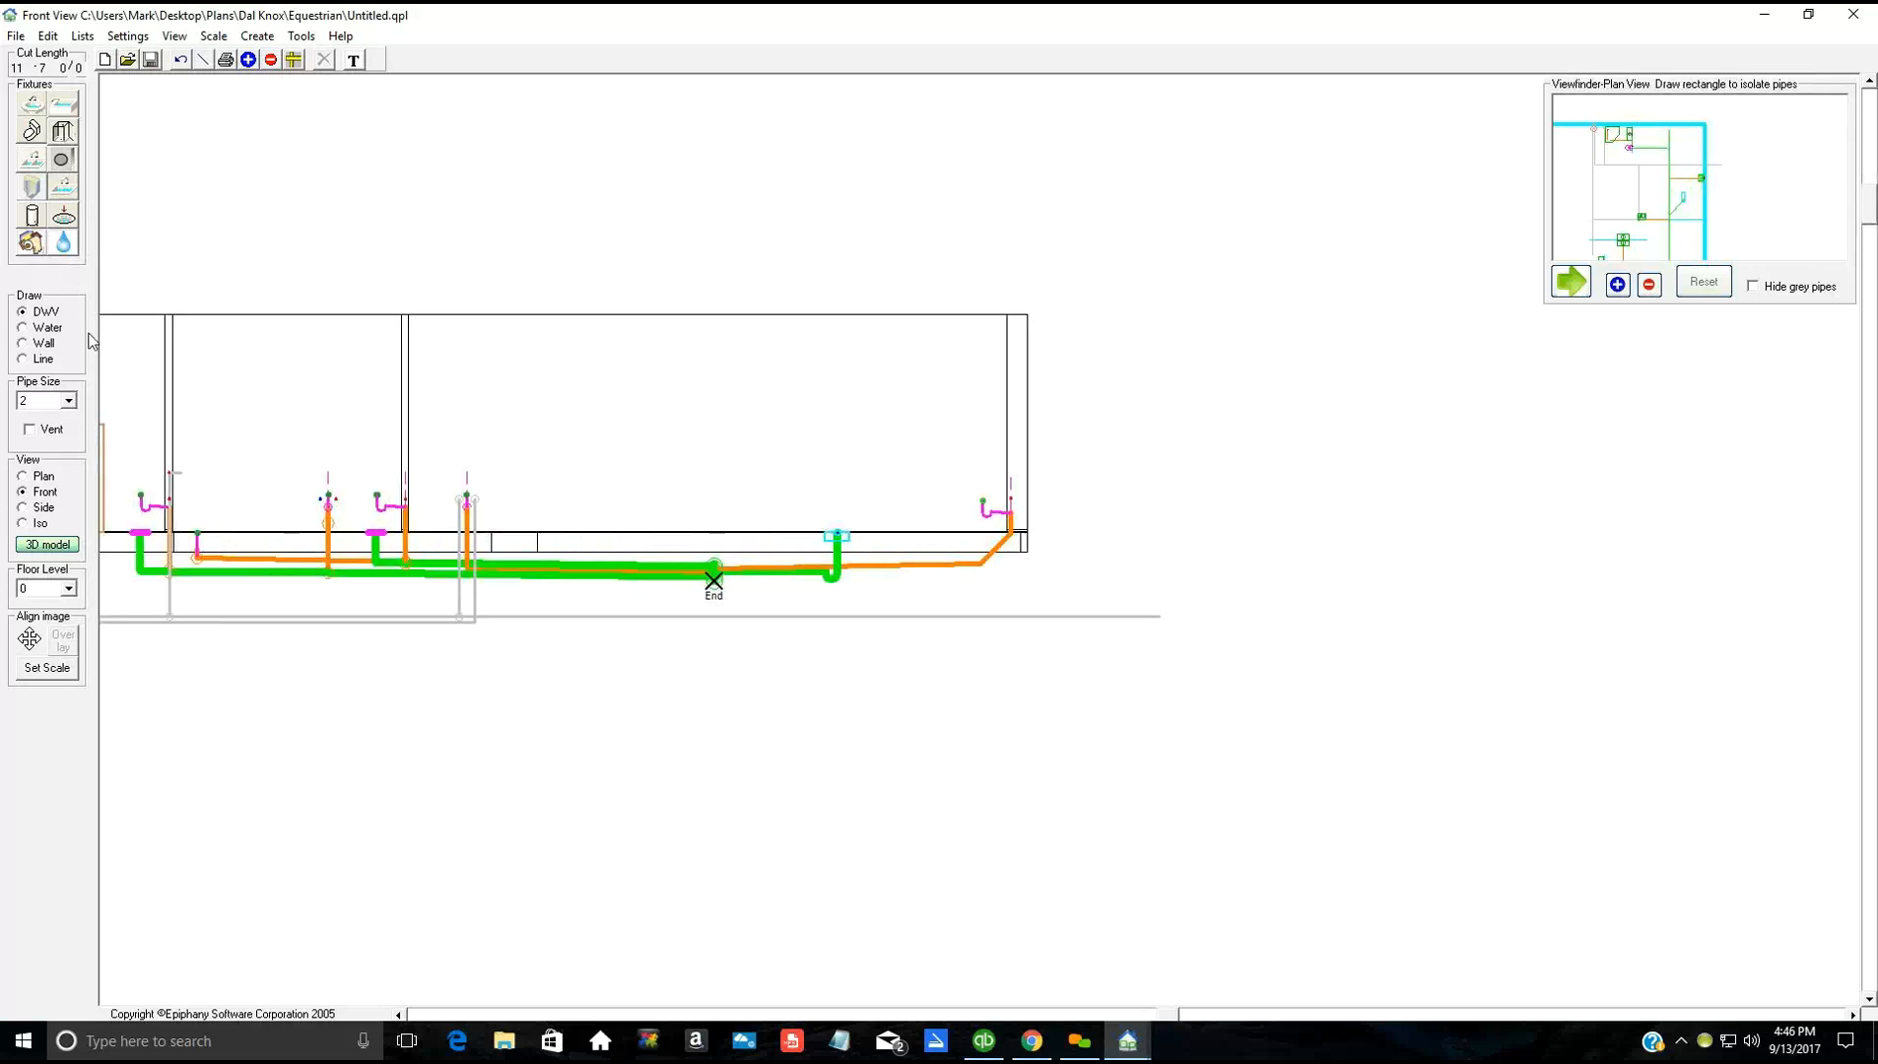
pyautogui.click(981, 563)
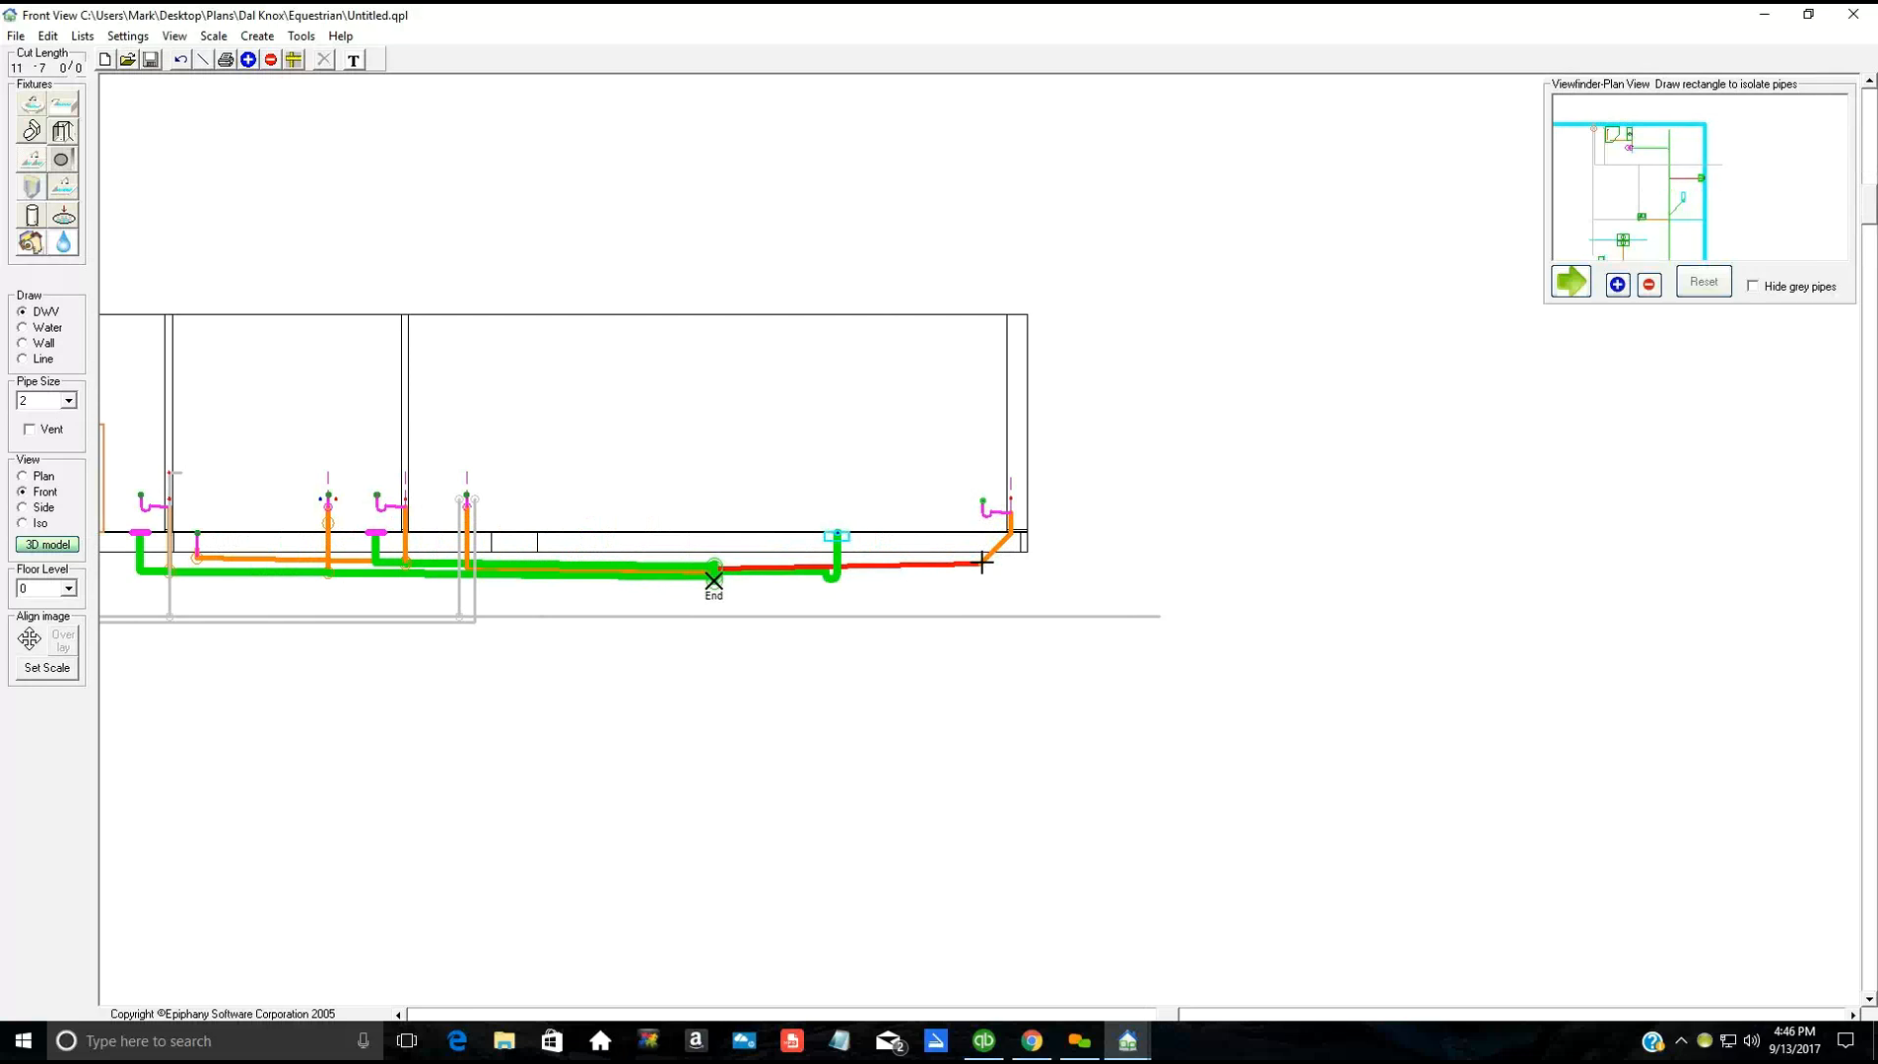
pyautogui.moveTo(982, 562); pyautogui.dragTo(1000, 563)
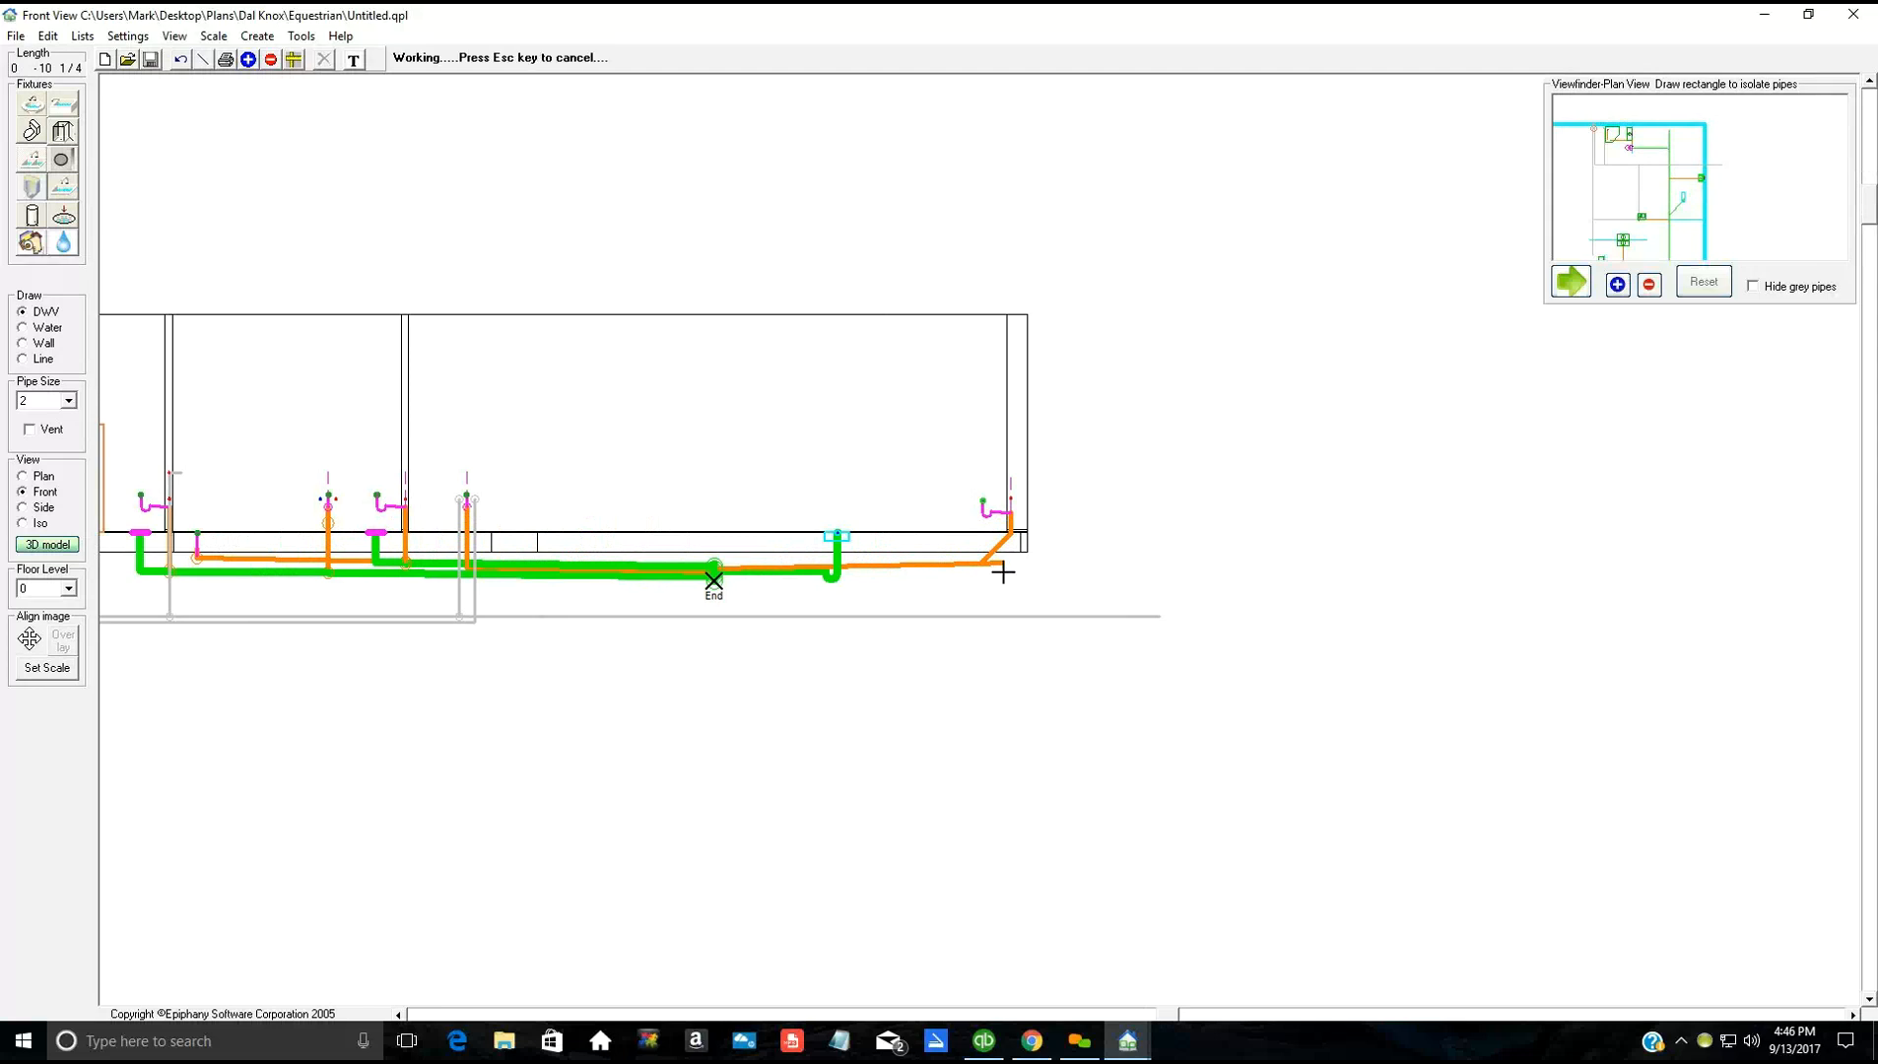
# Step: Examine the complete piping and fixture layout of the building in plan view
pyautogui.click(44, 479)
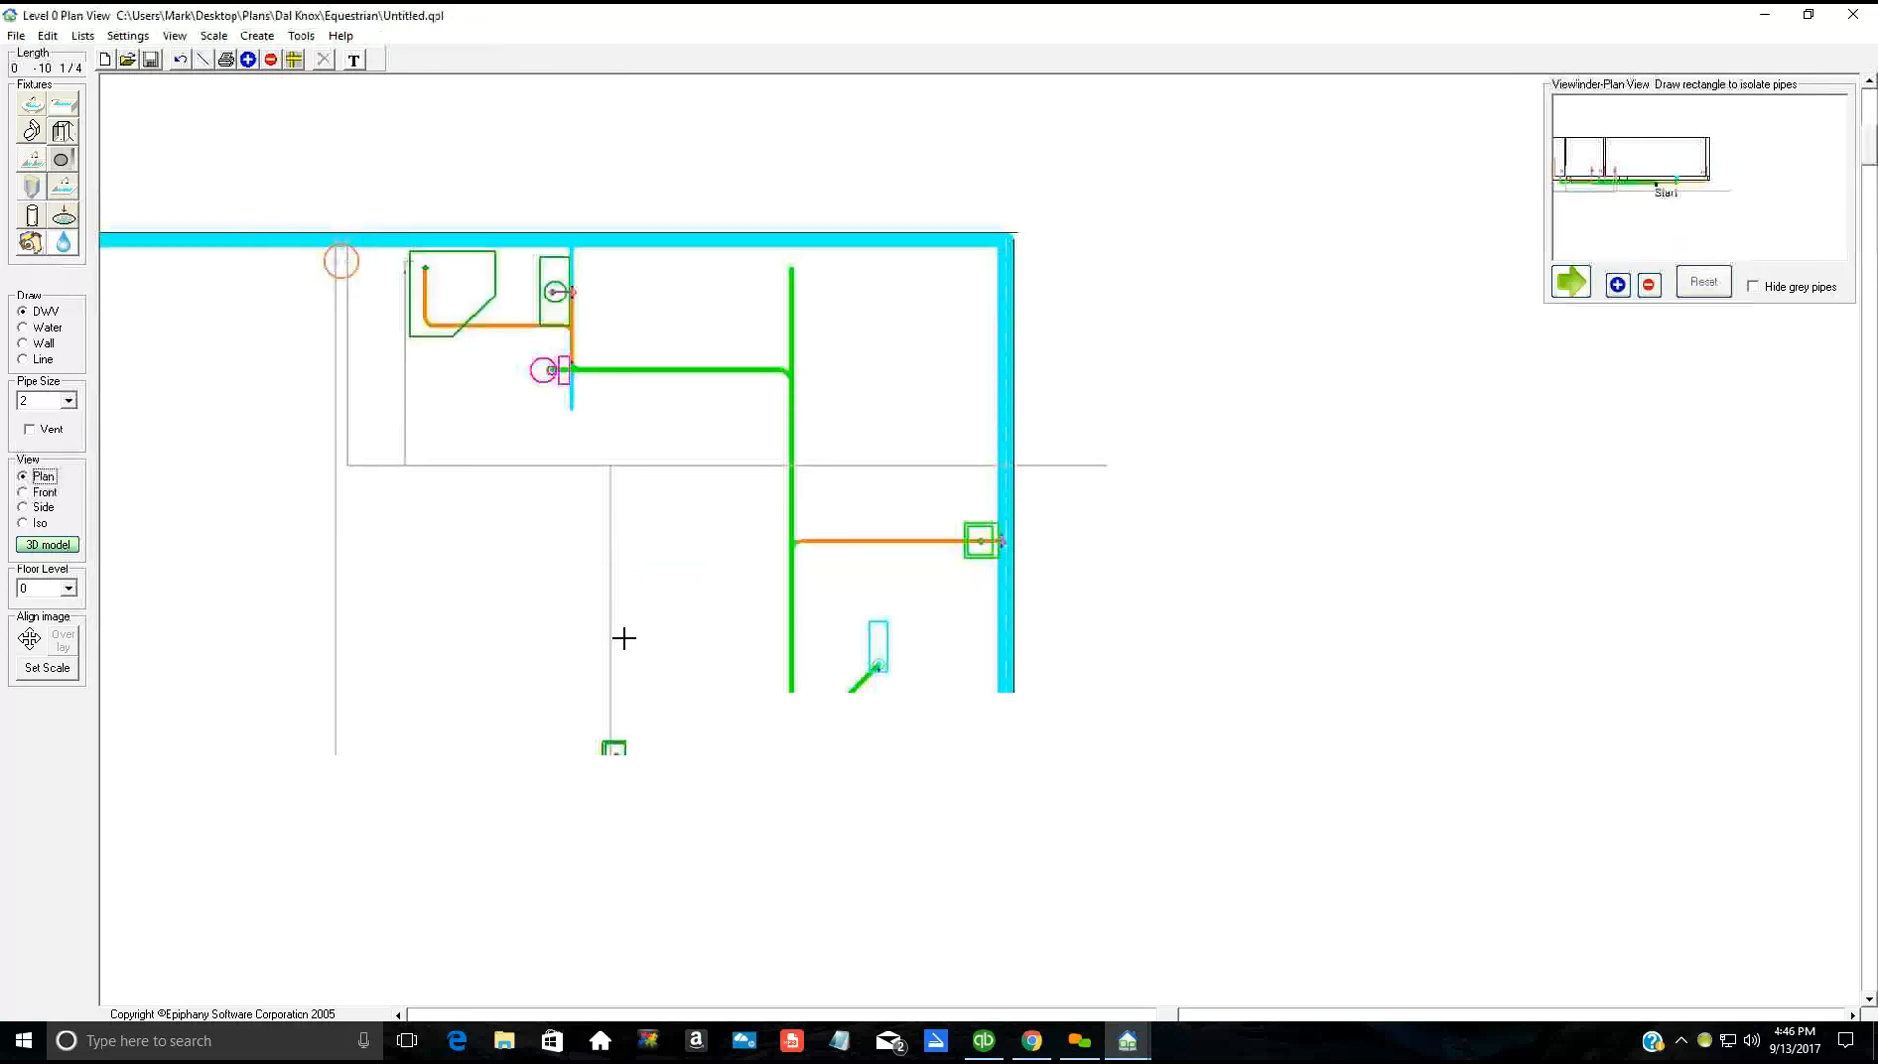
pyautogui.scroll(-1, 784, 625)
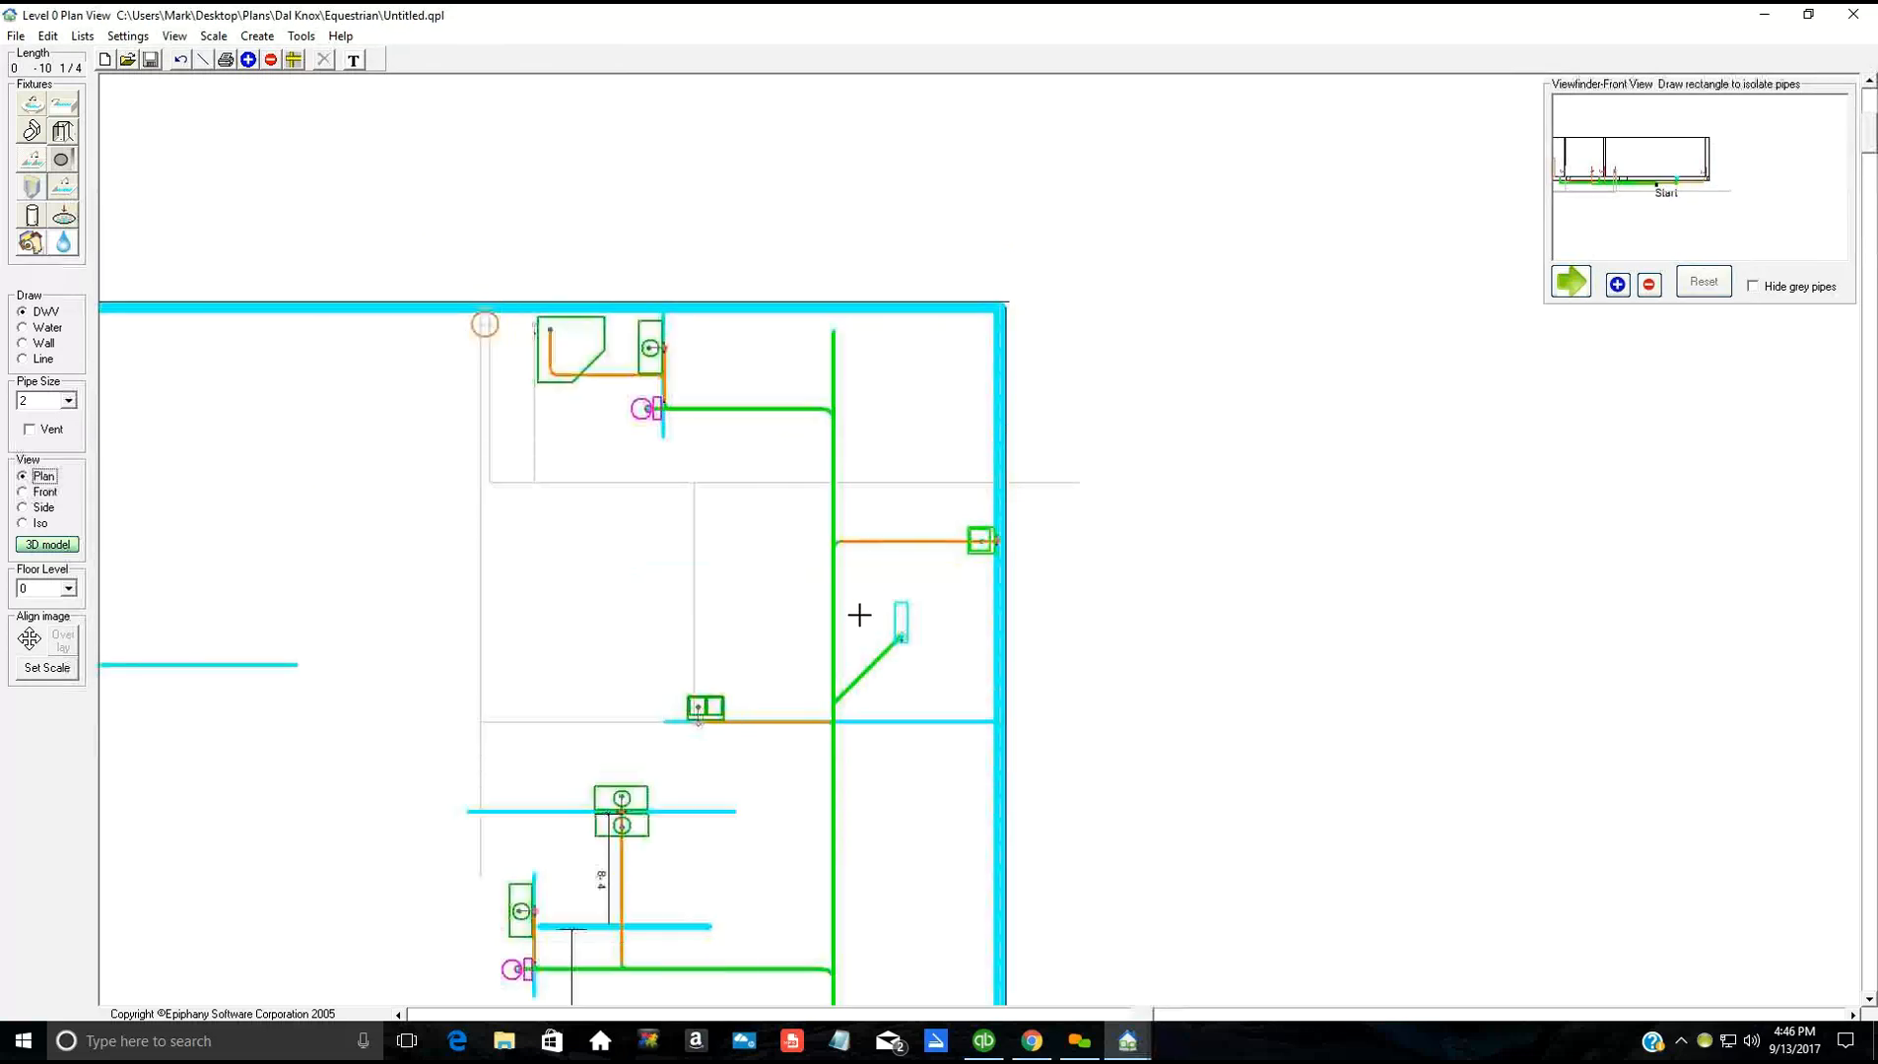
pyautogui.scroll(-1, 859, 615)
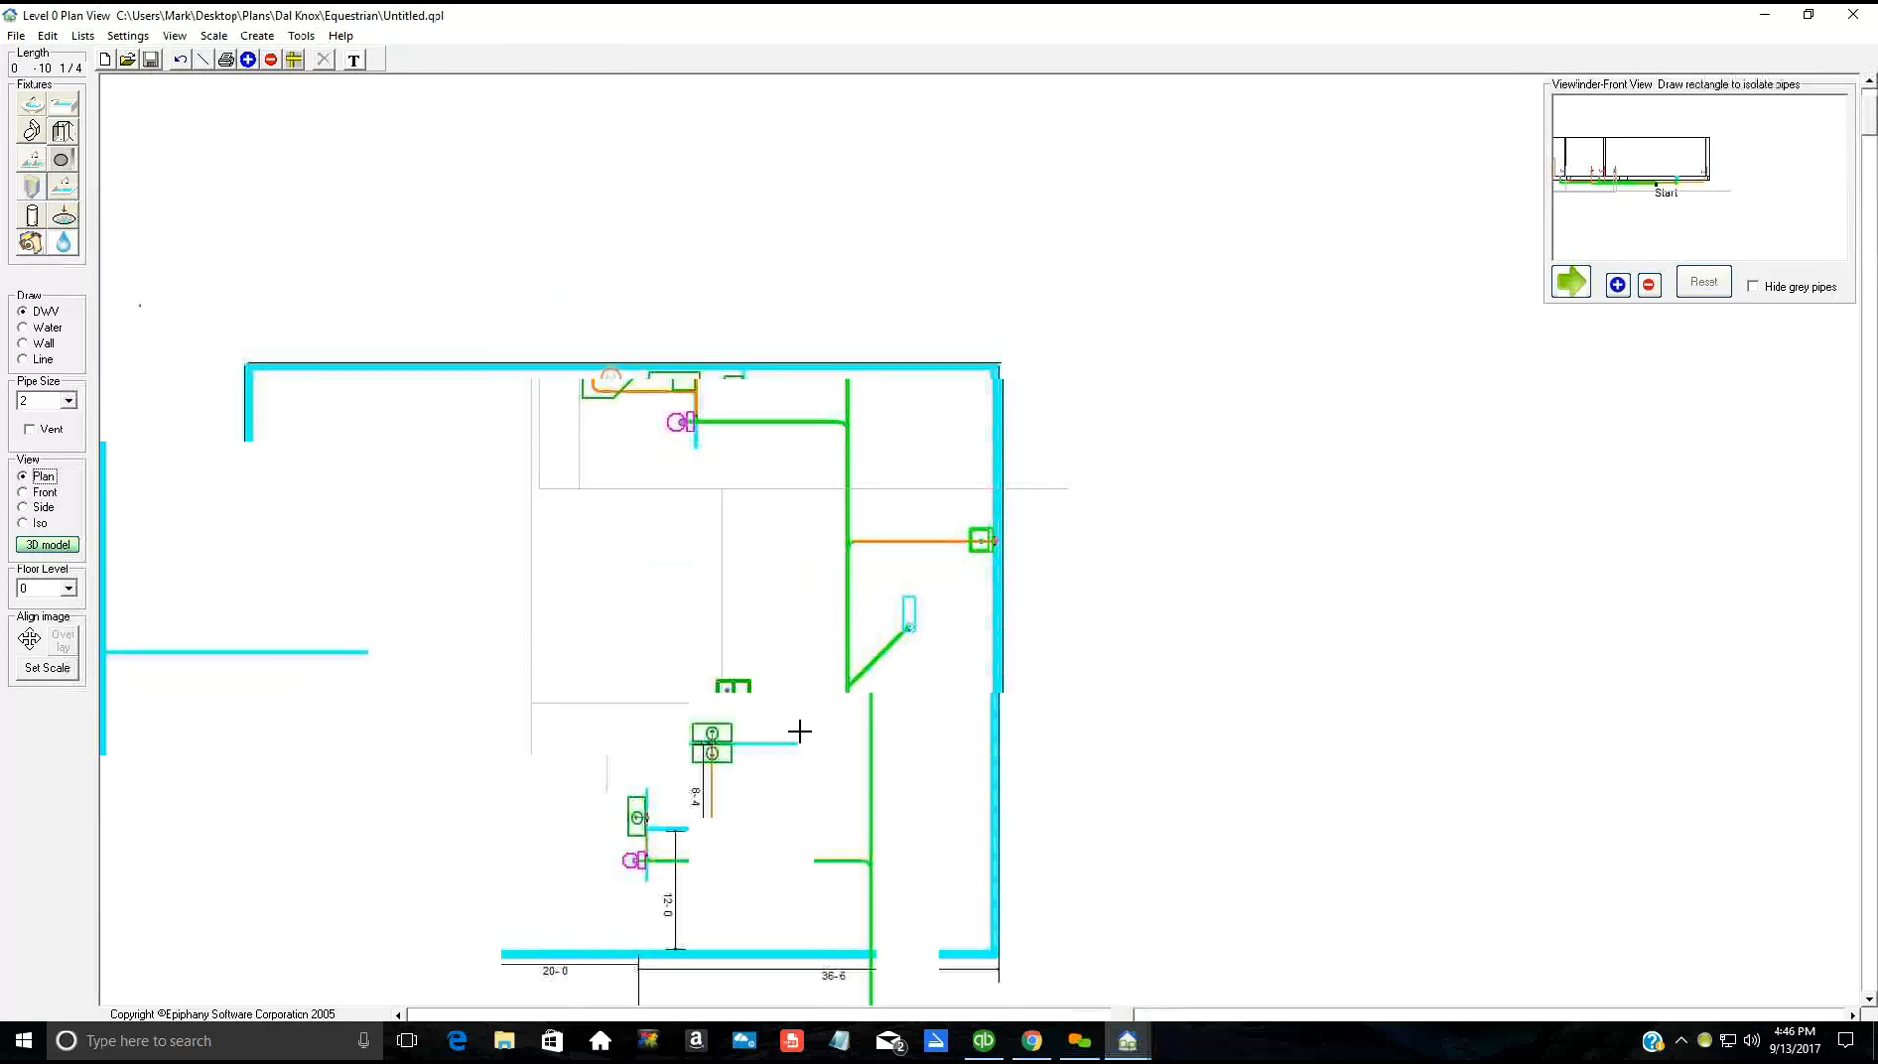
pyautogui.scroll(2, 840, 704)
pyautogui.scroll(-1, 913, 465)
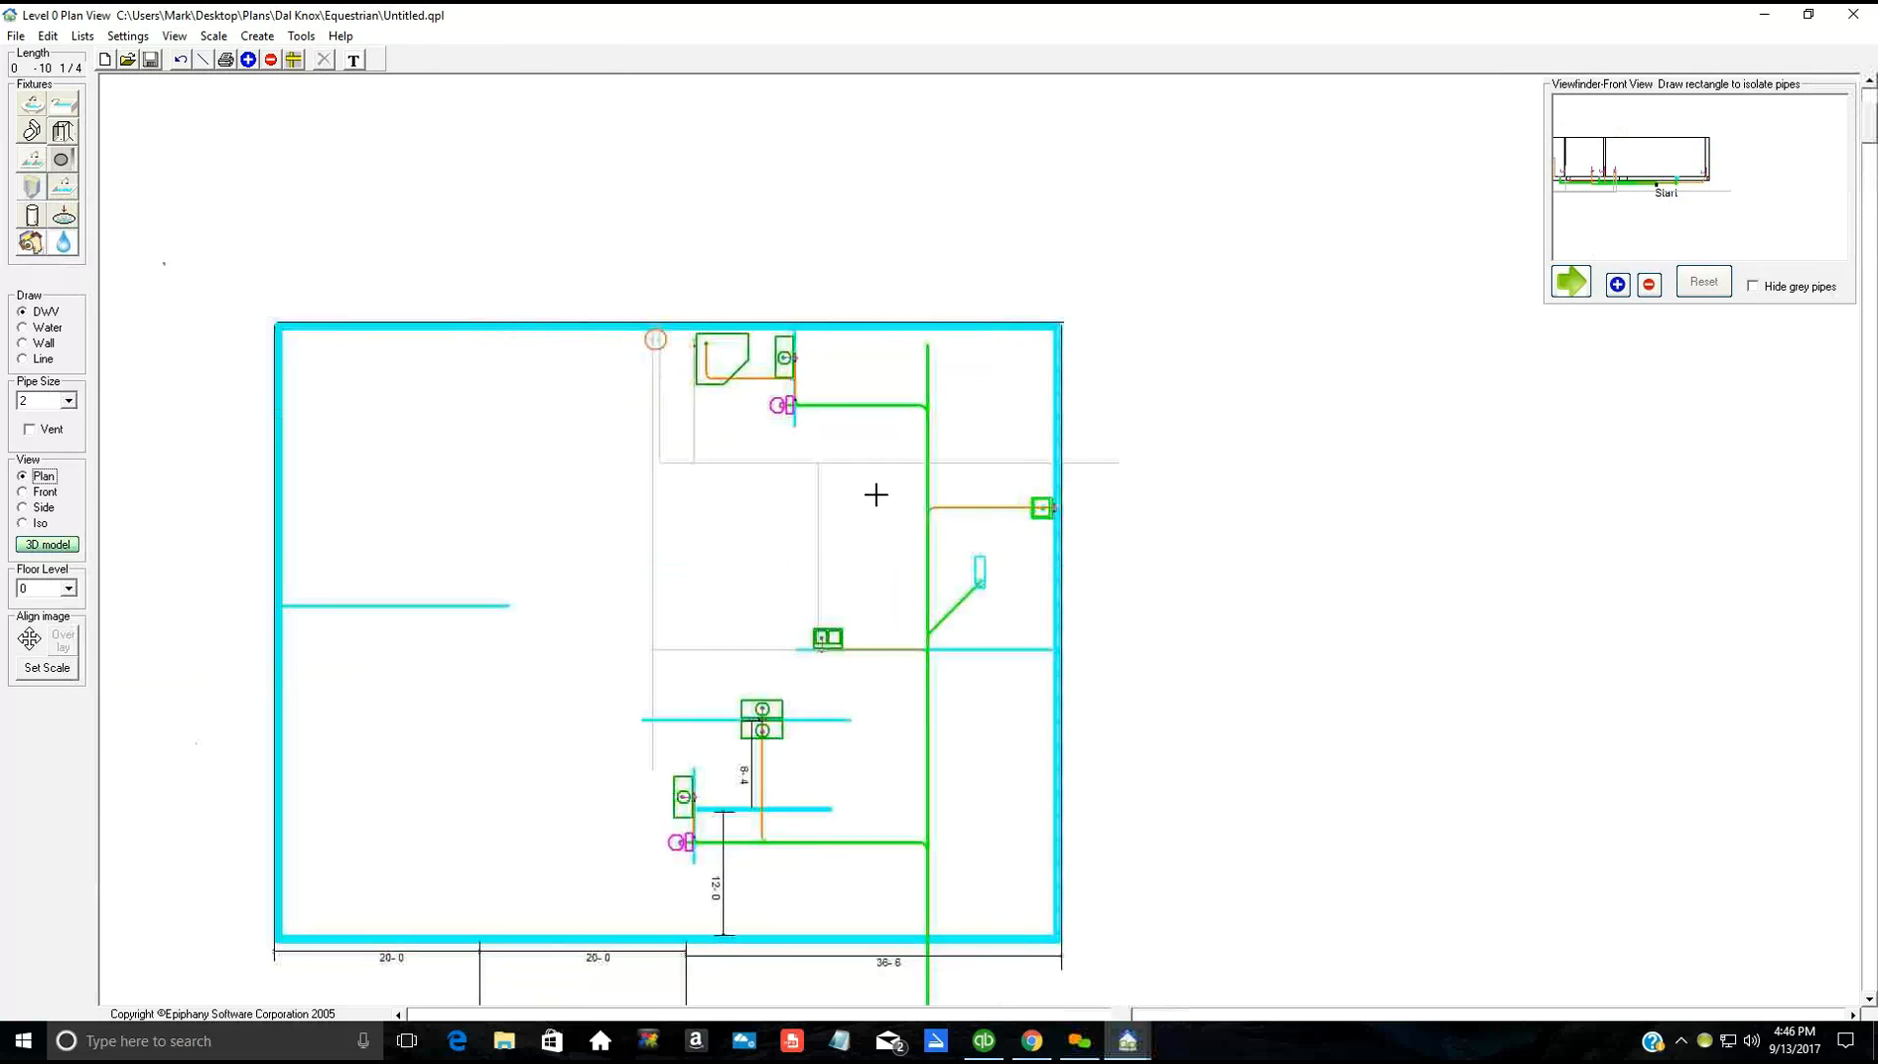
pyautogui.scroll(2, 875, 532)
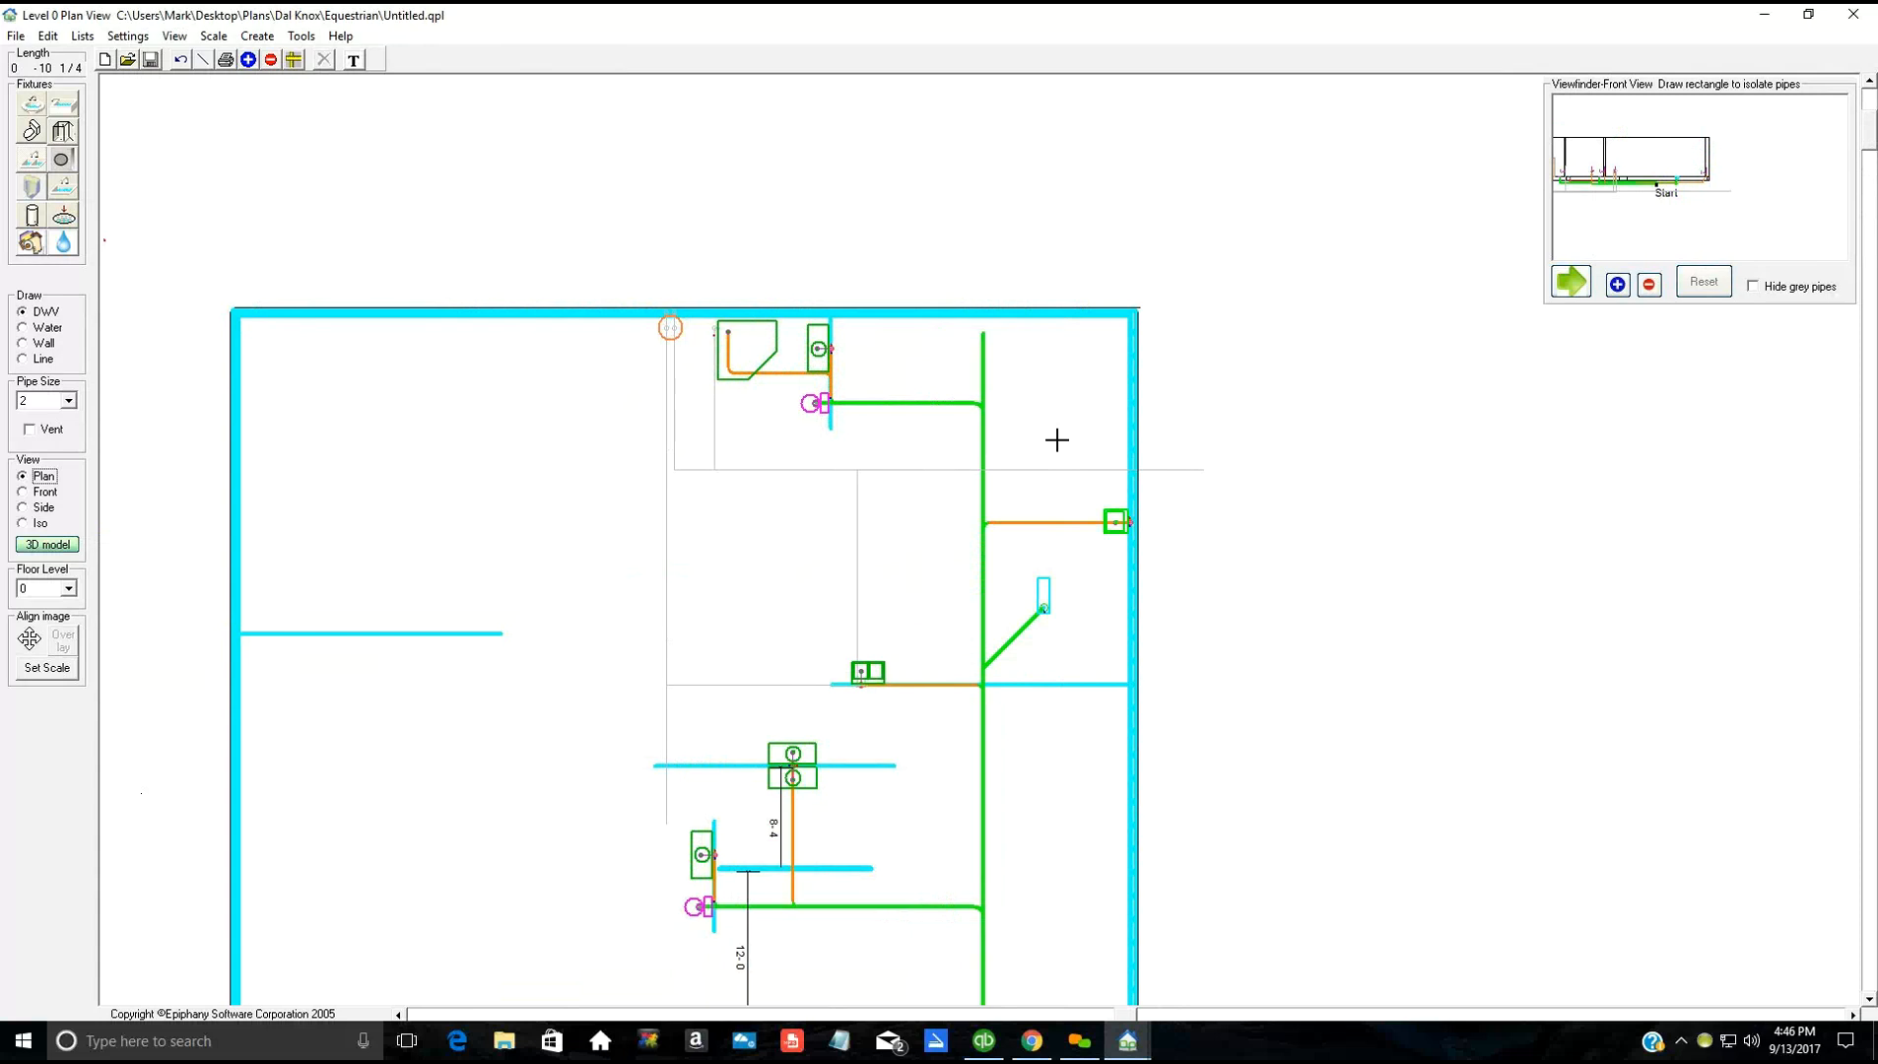
pyautogui.scroll(-1, 1058, 441)
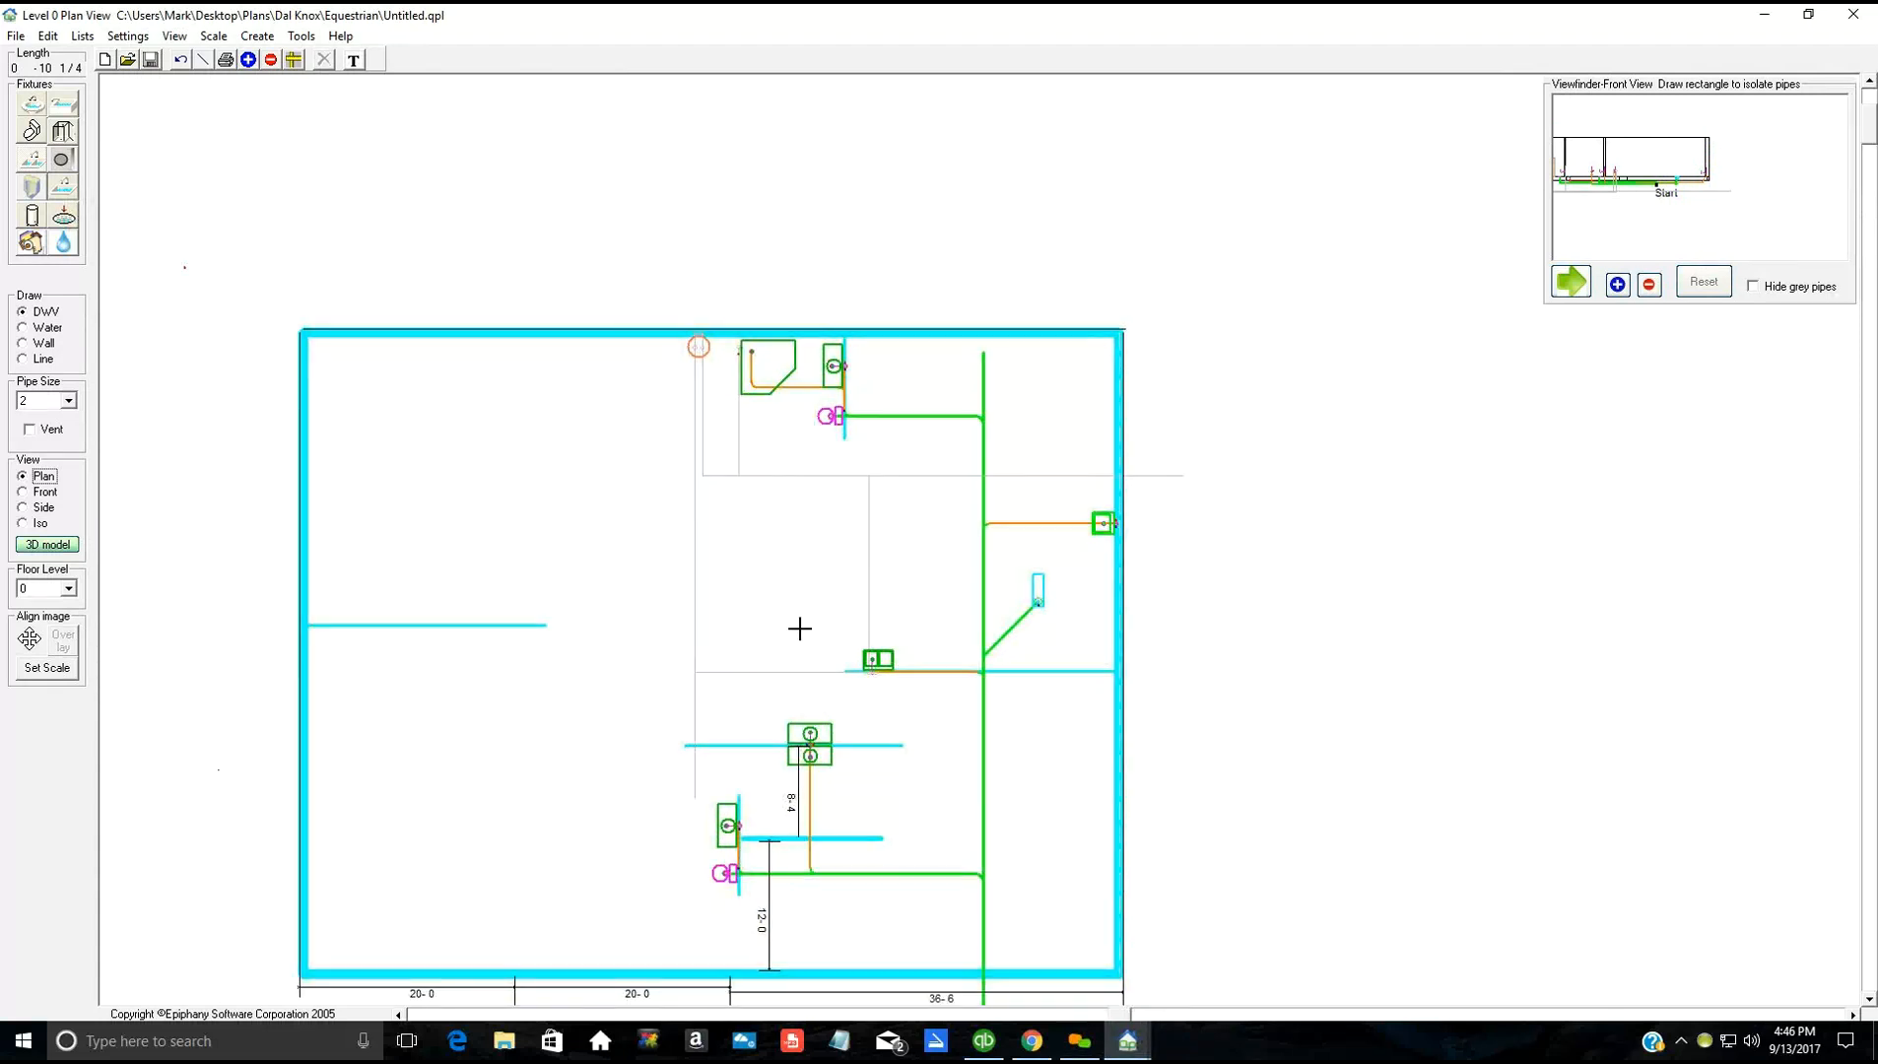
pyautogui.moveTo(785, 634); pyautogui.dragTo(834, 432, button='middle')
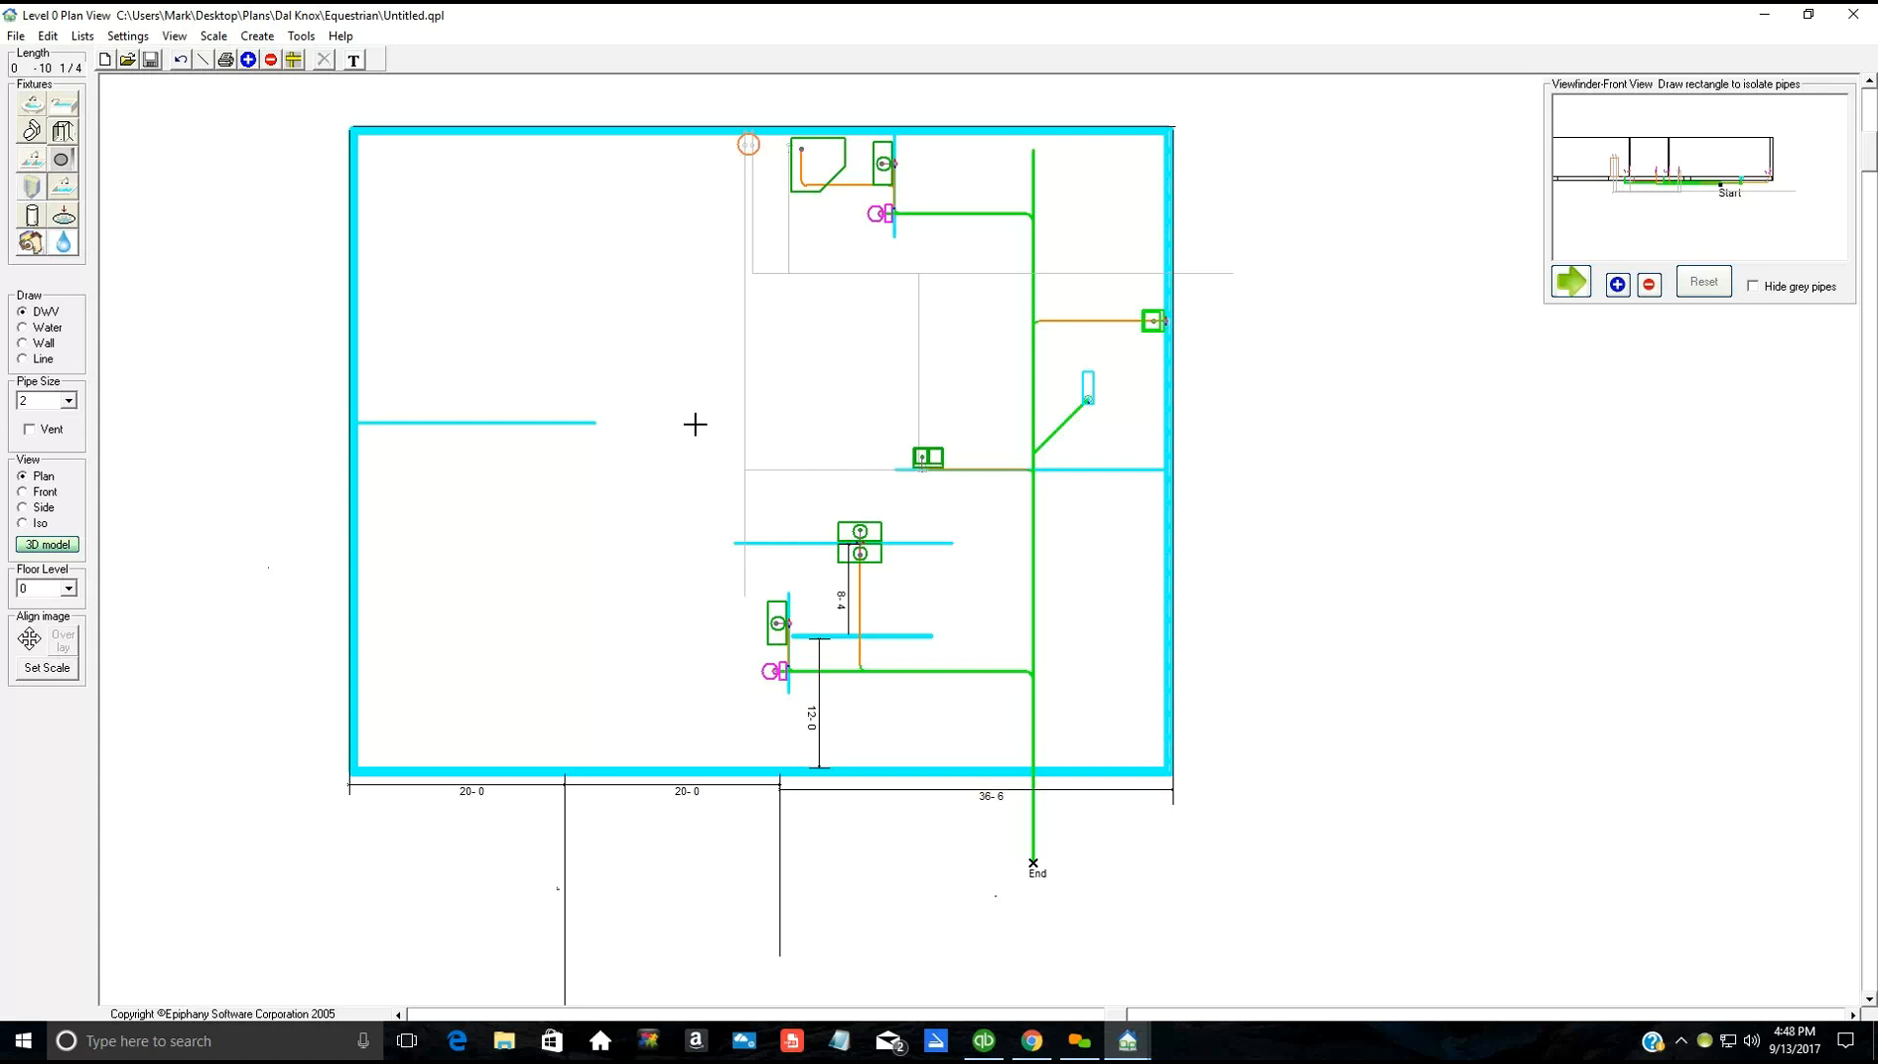
# Step: Save the drawing as demo in the Plans folder and start a new blank drawing
pyautogui.click(15, 37)
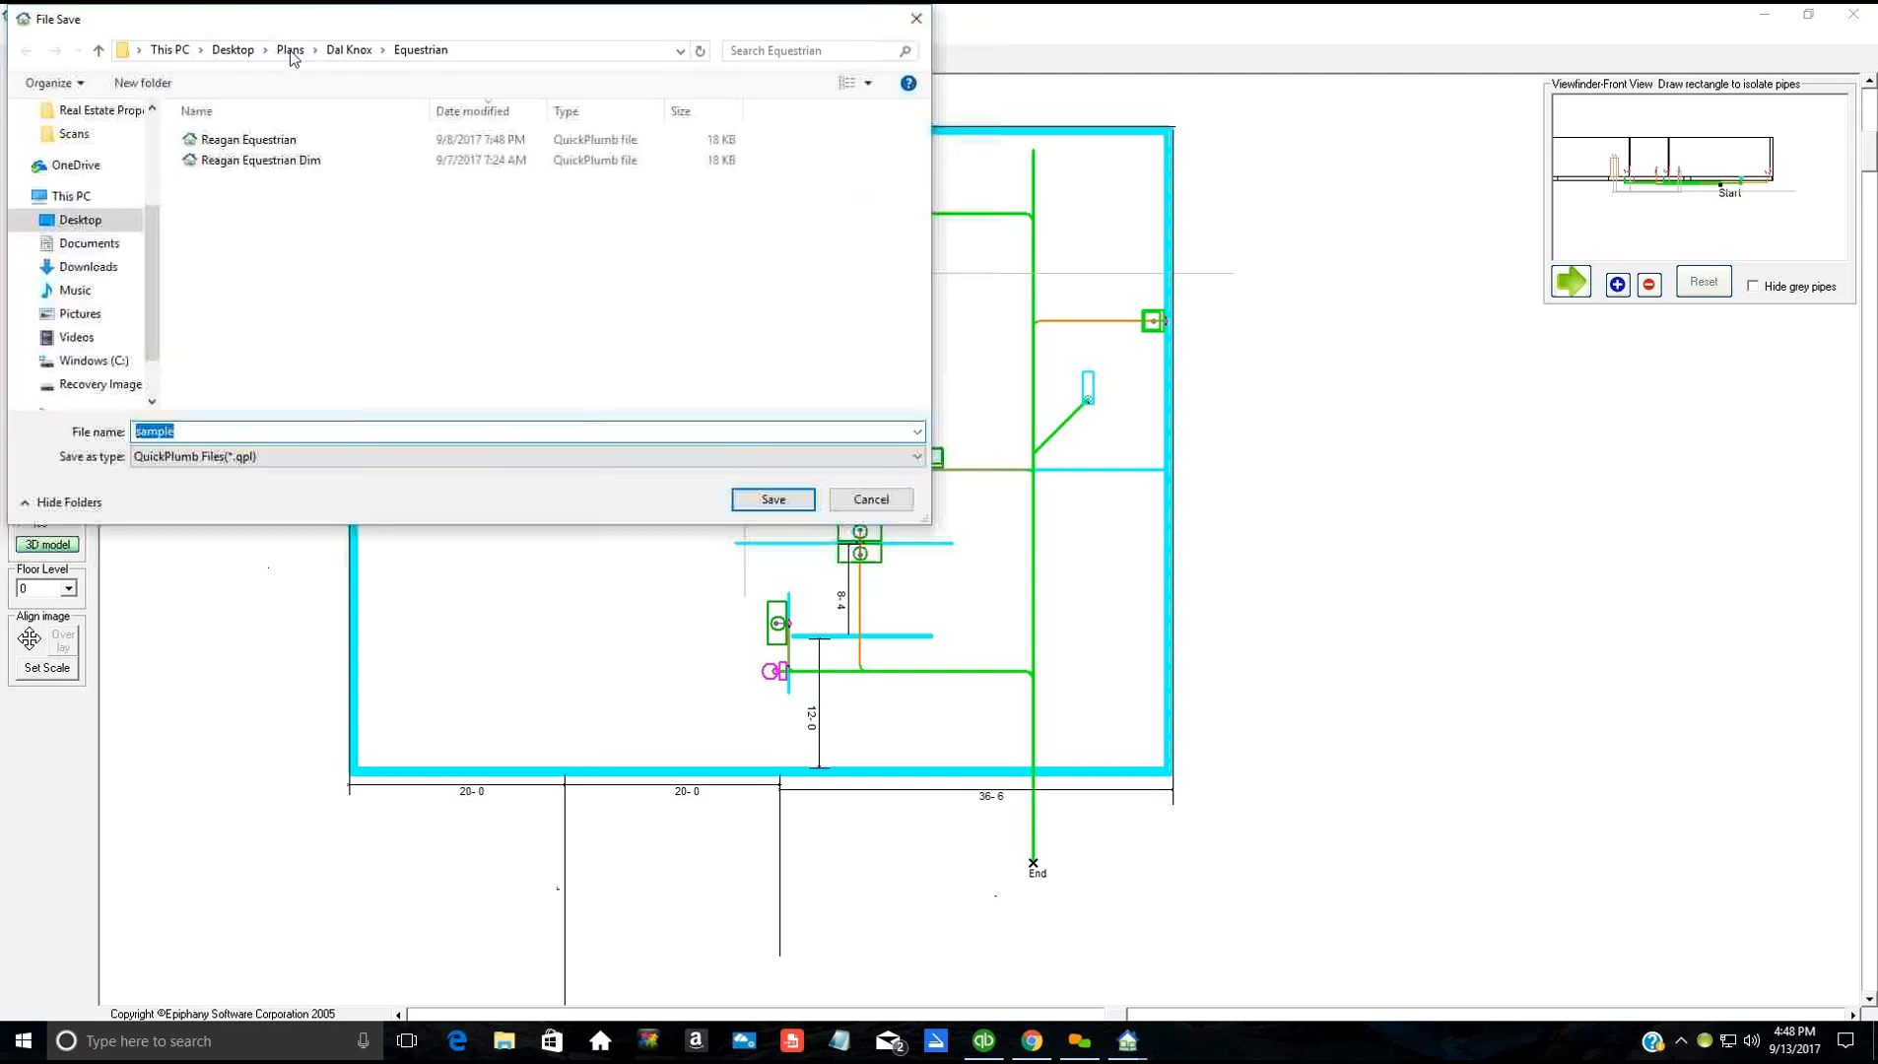
pyautogui.click(289, 49)
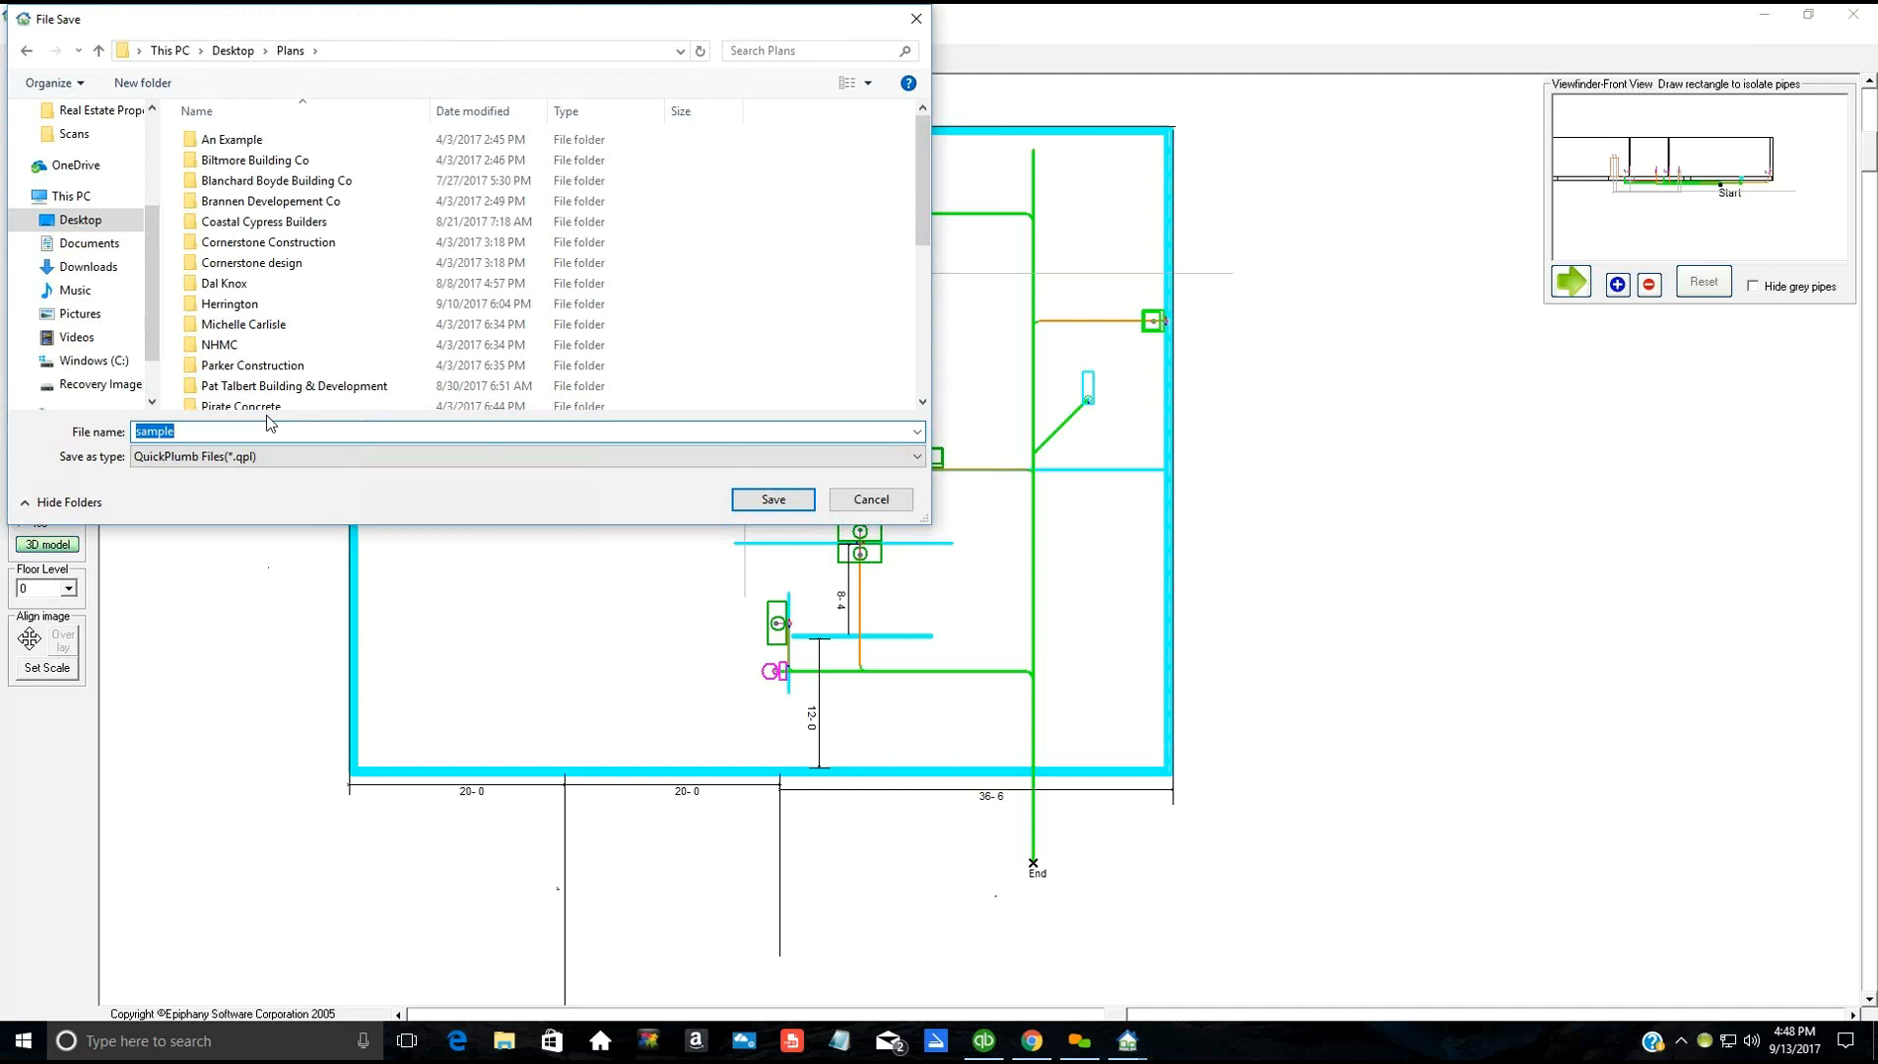
pyautogui.write('demo')
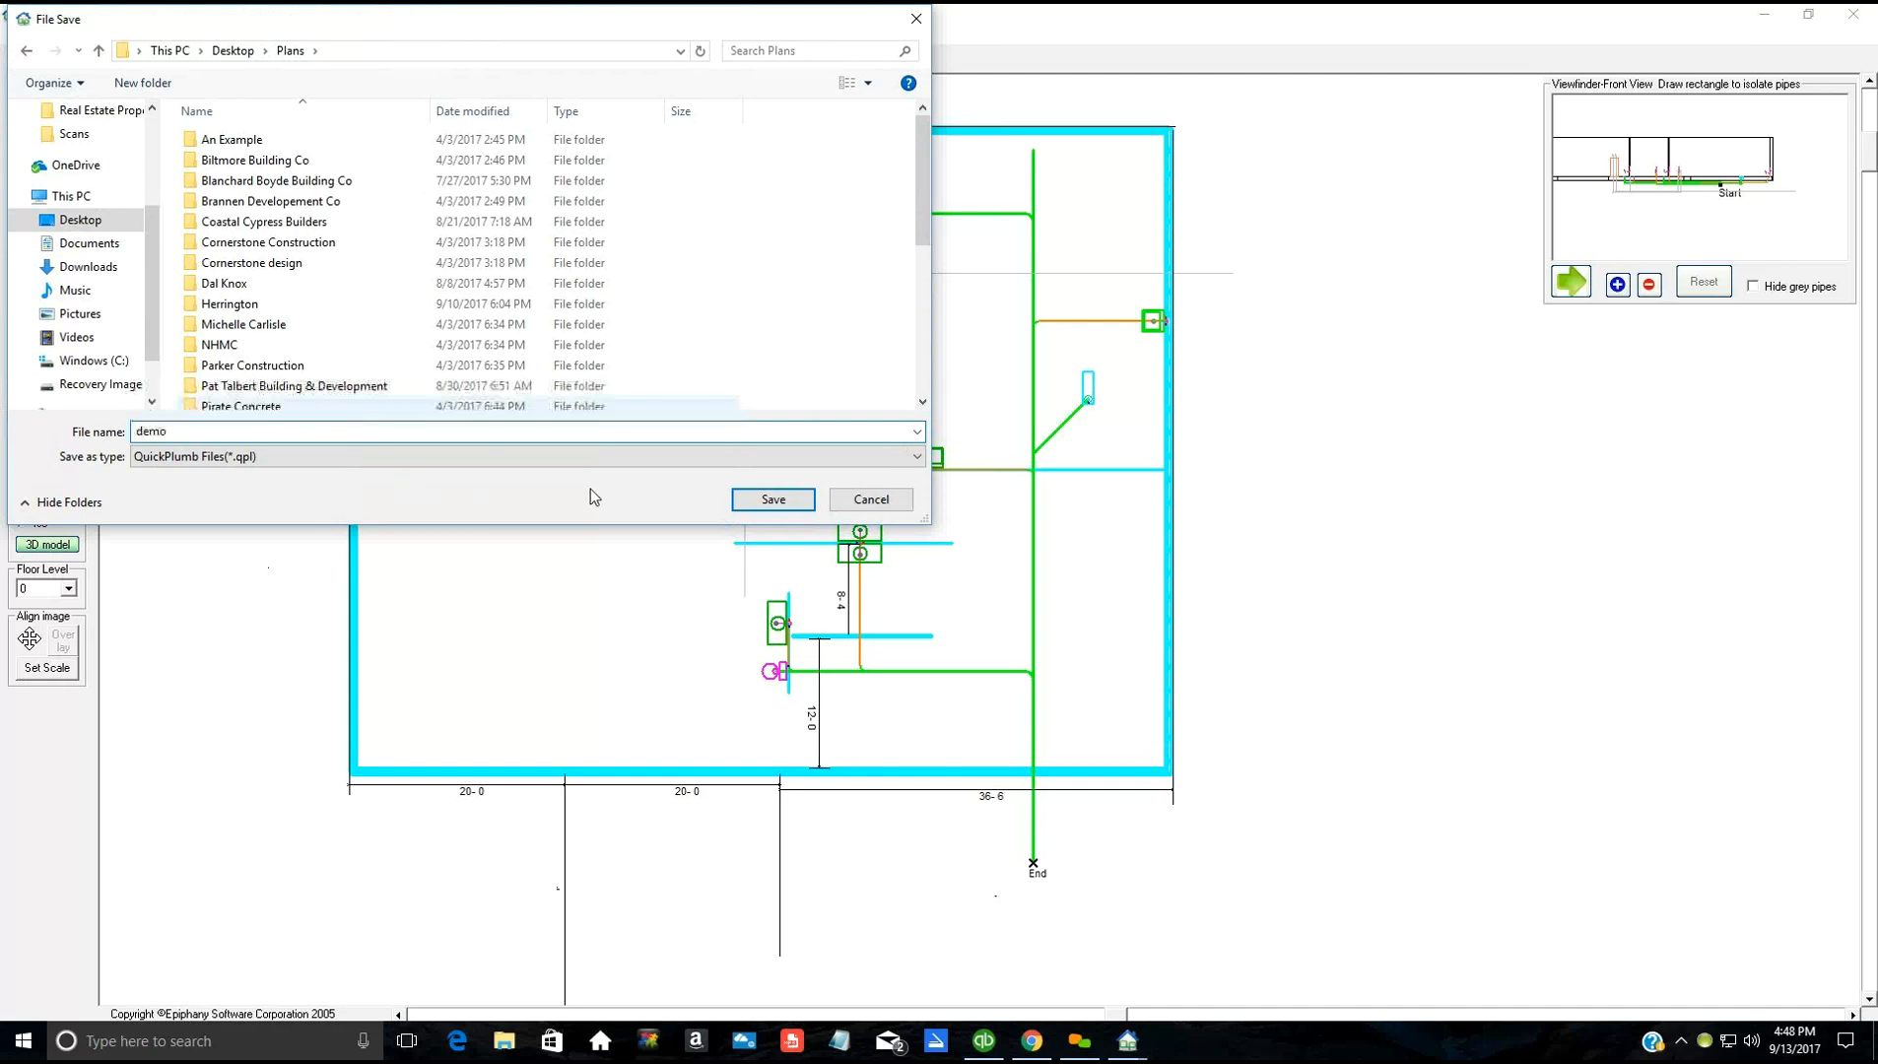
pyautogui.click(761, 504)
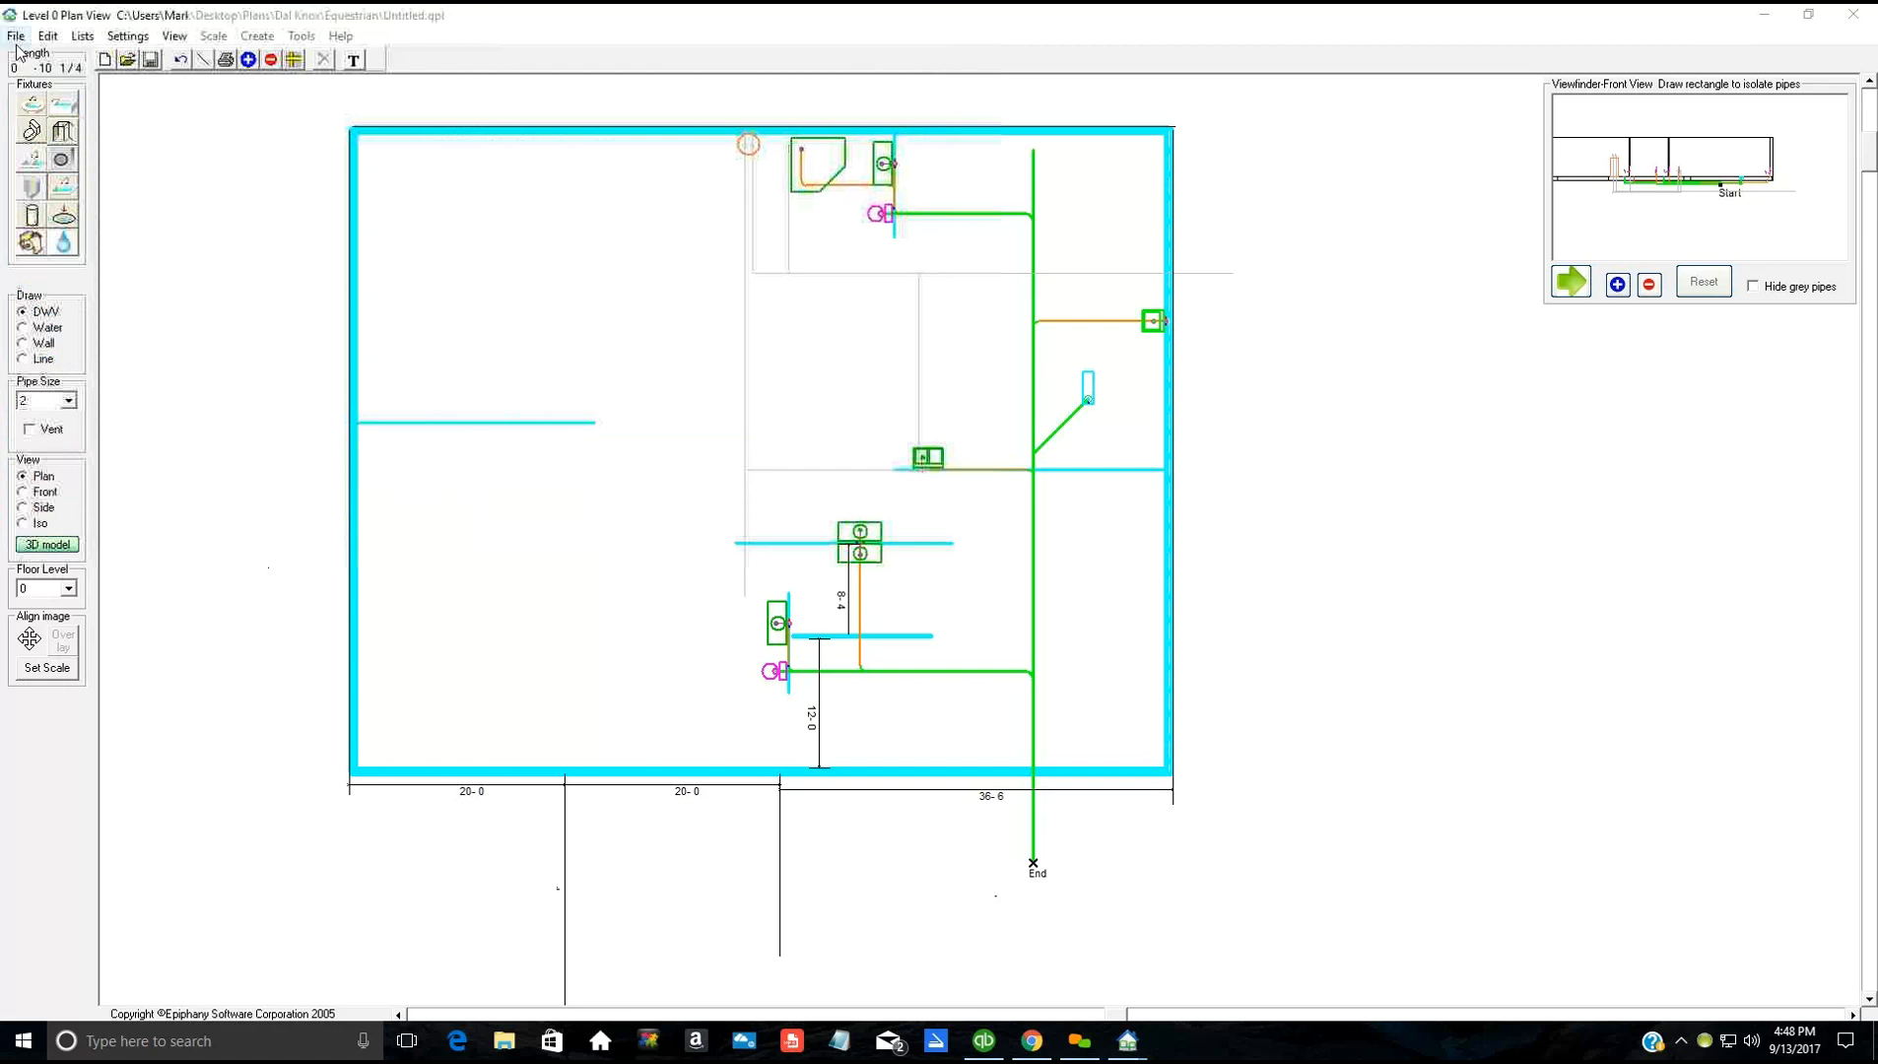
pyautogui.click(16, 36)
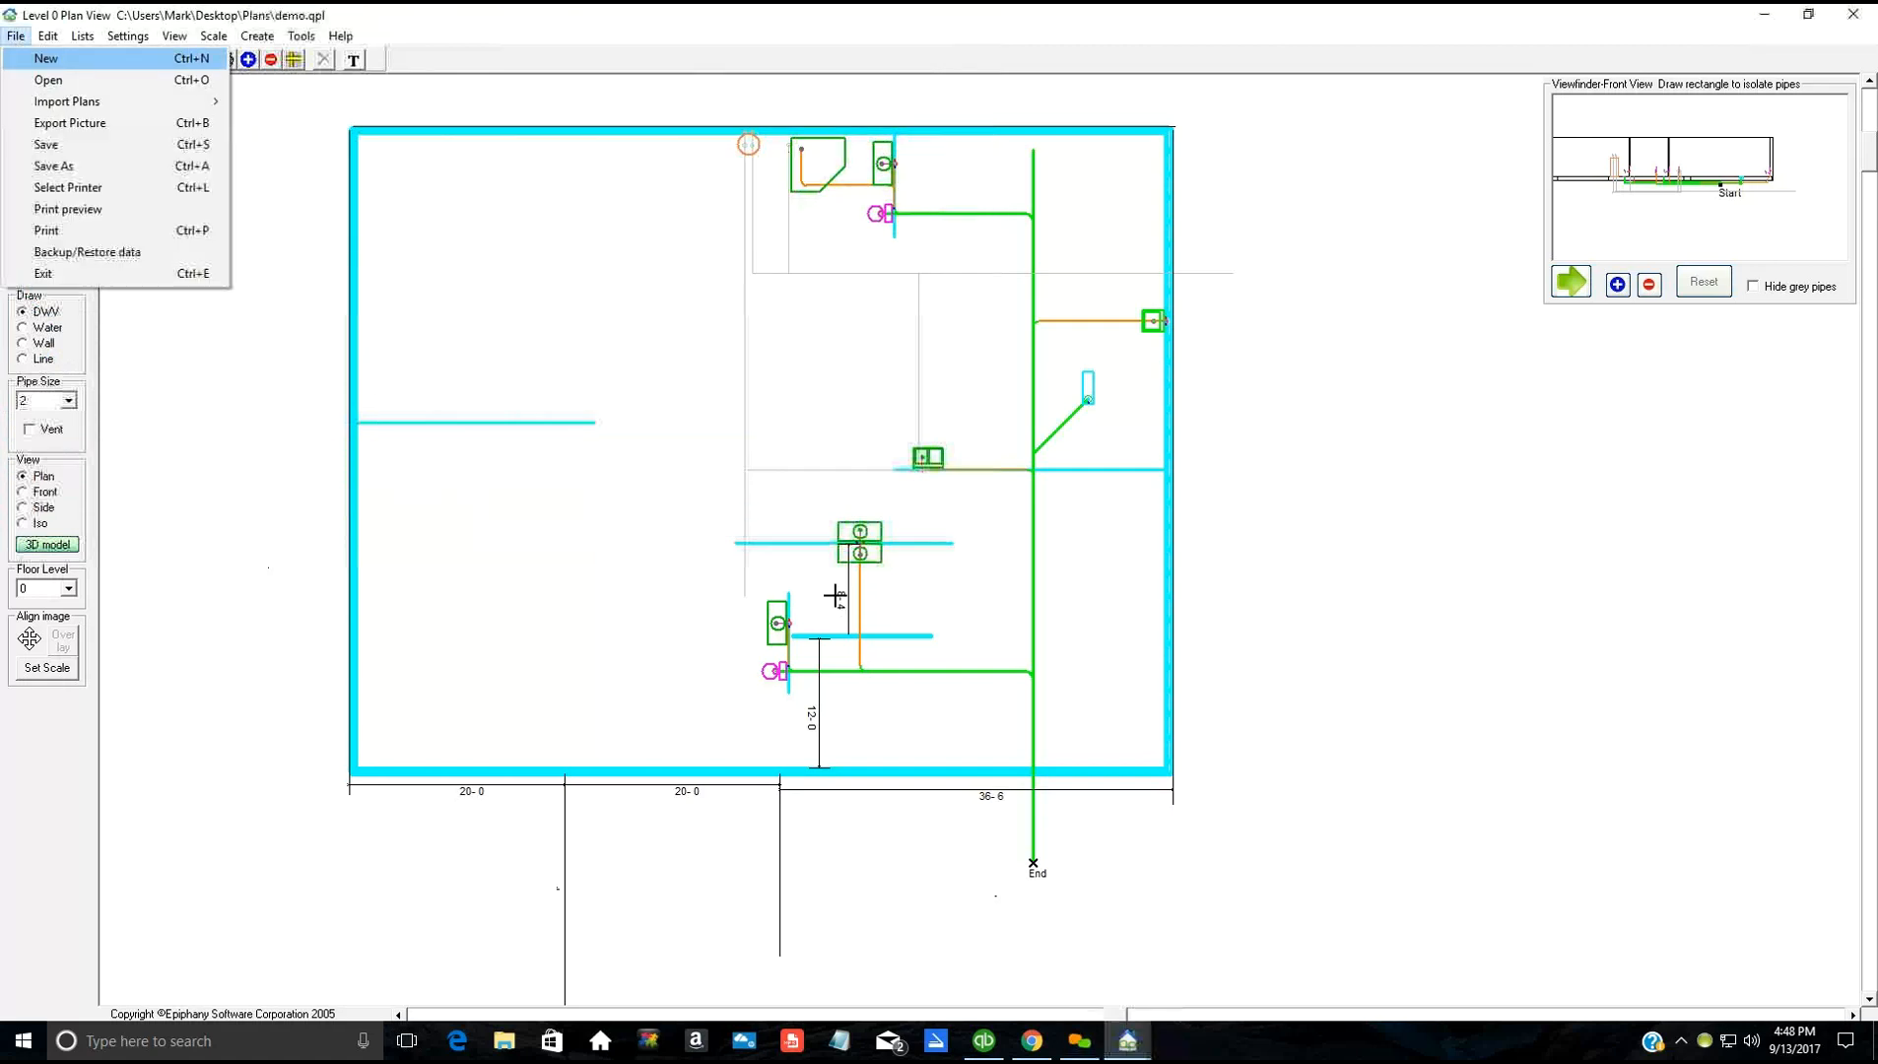
pyautogui.press('Return')
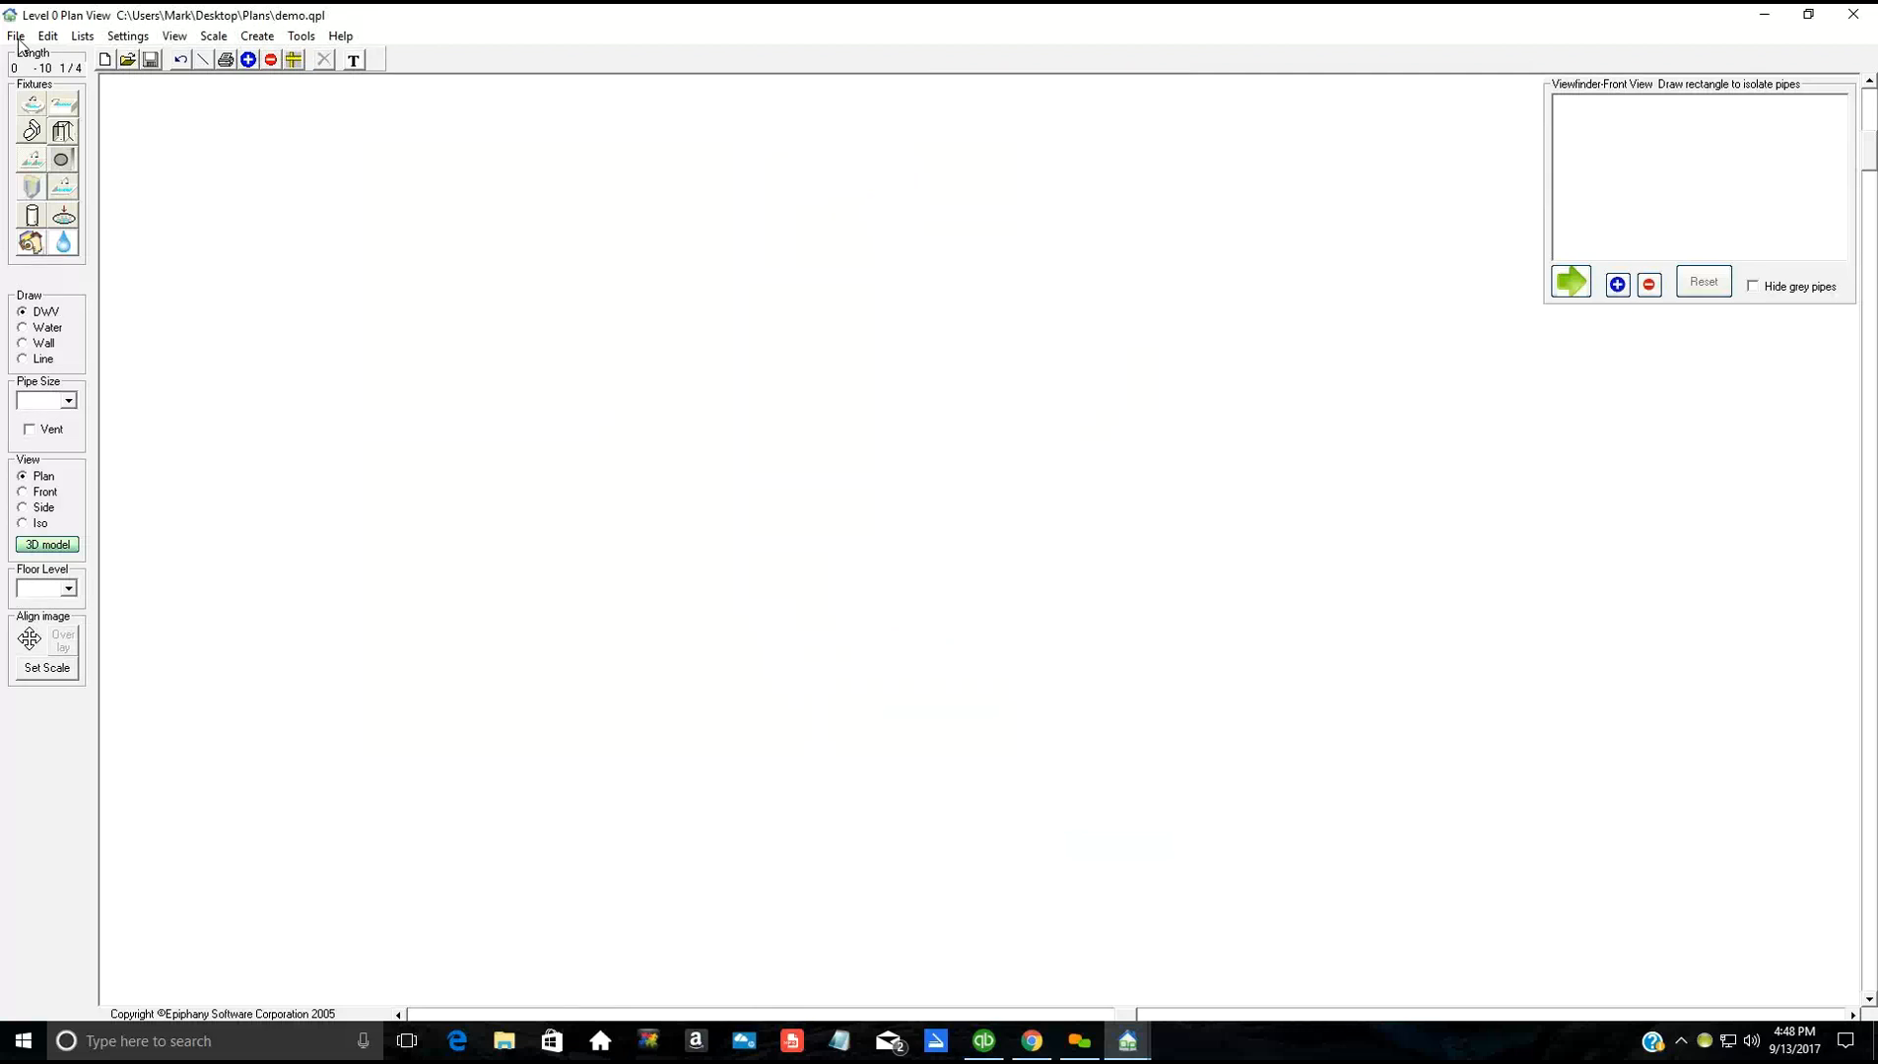
# Step: Open SG 8-Blk 64 Construction Plans from the Herrington 8-64 Seagrove folder for import as a normal PDF
pyautogui.click(17, 36)
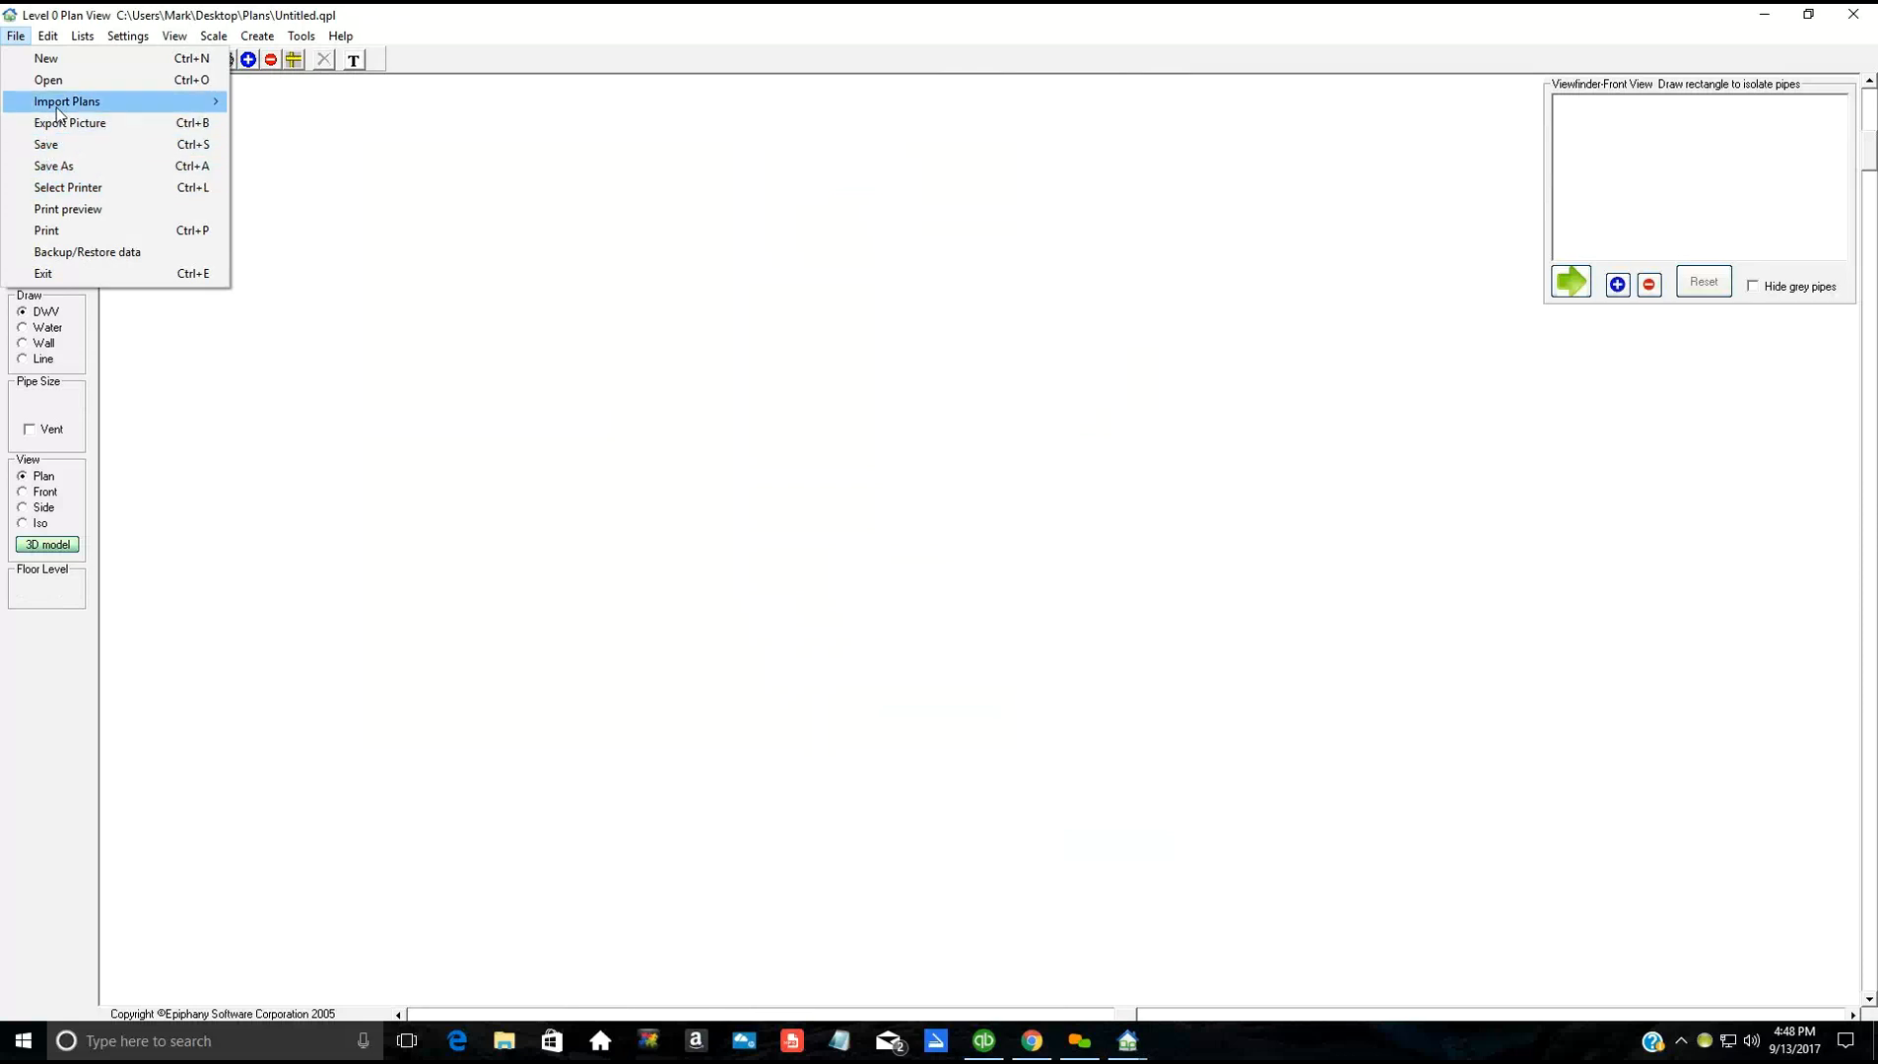
pyautogui.moveTo(65, 106)
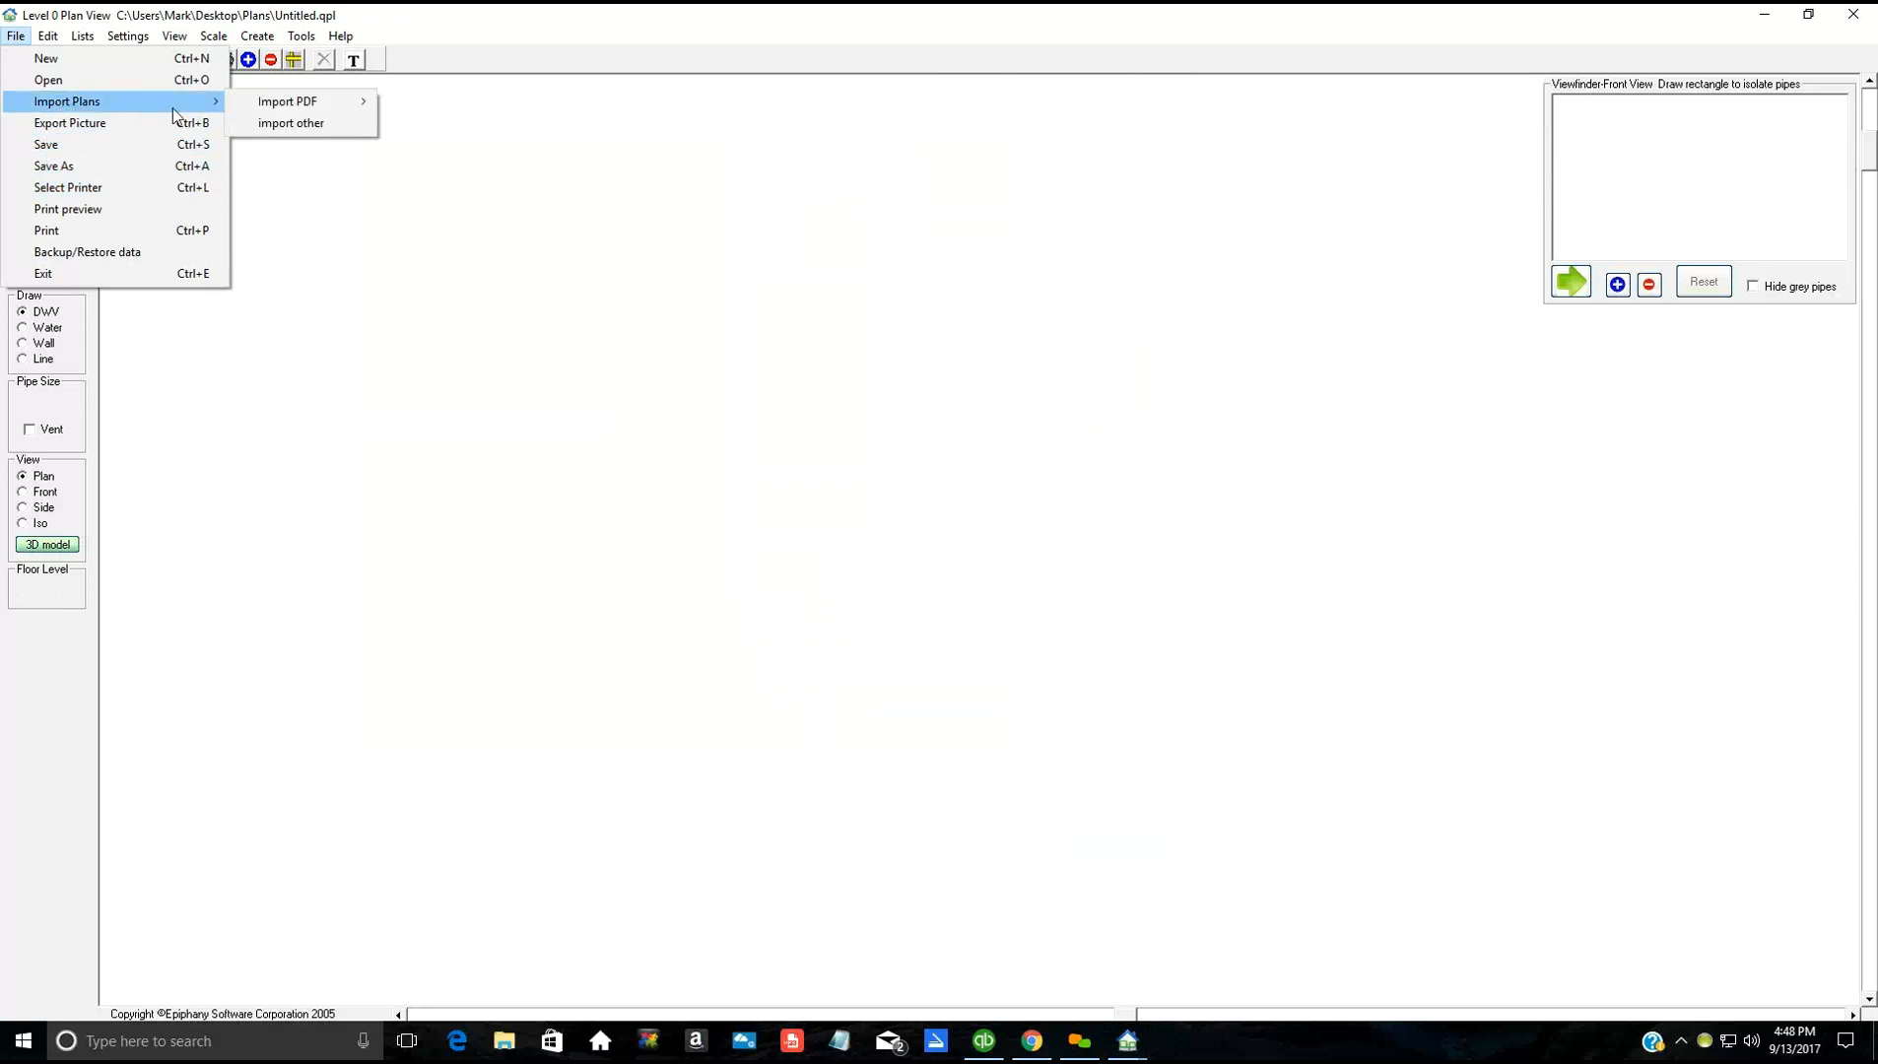
pyautogui.moveTo(278, 104)
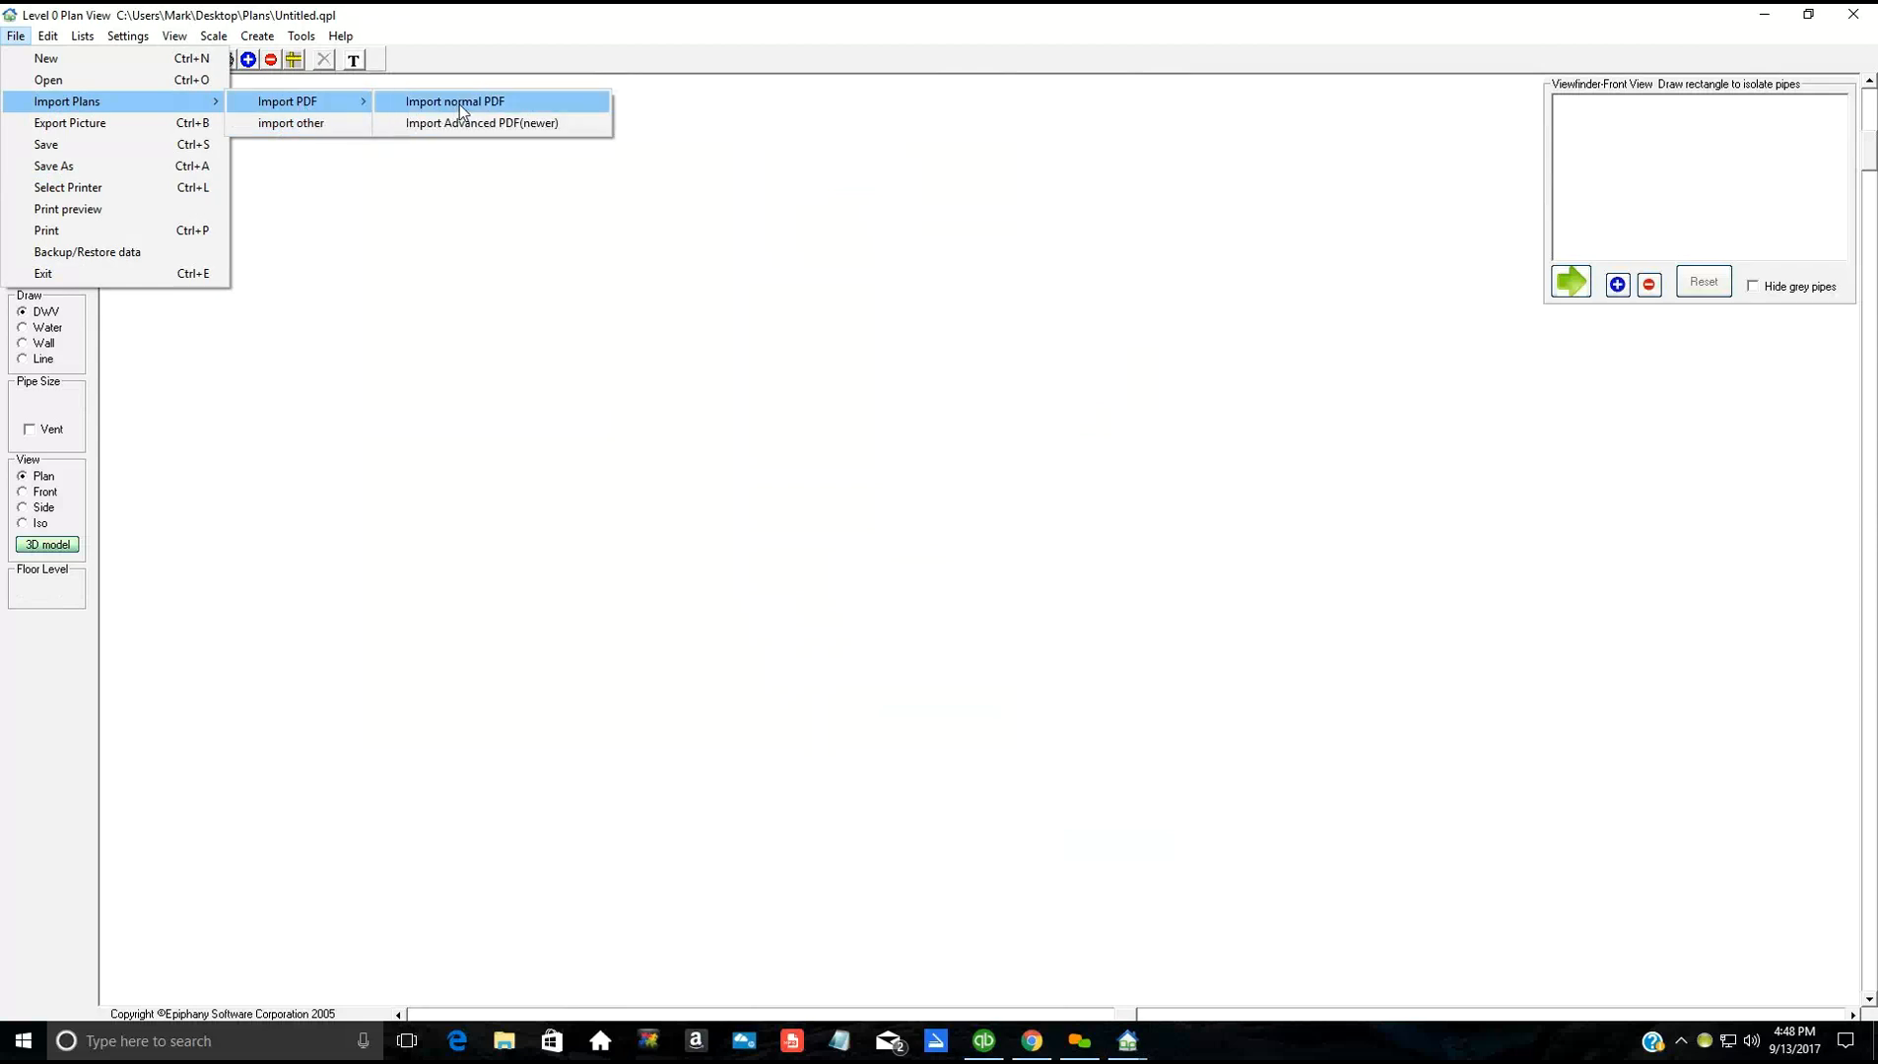
pyautogui.click(461, 103)
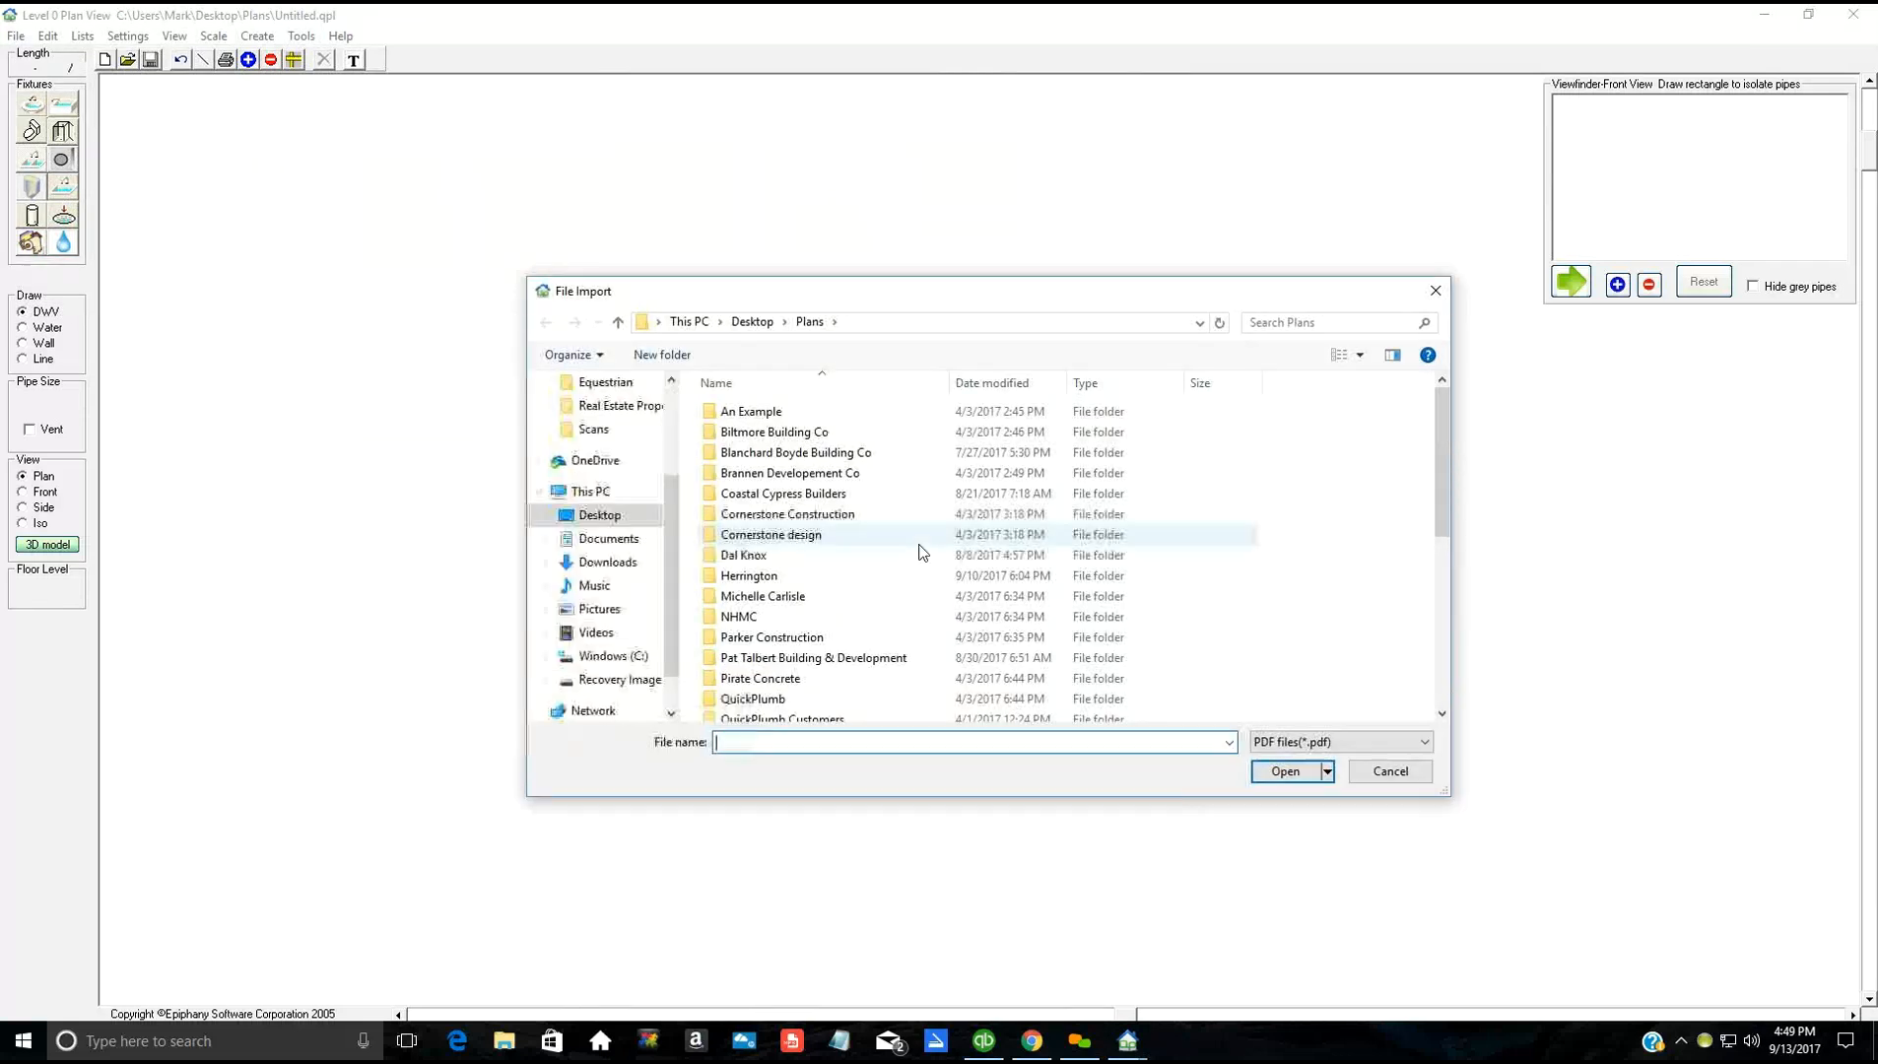
pyautogui.click(757, 579)
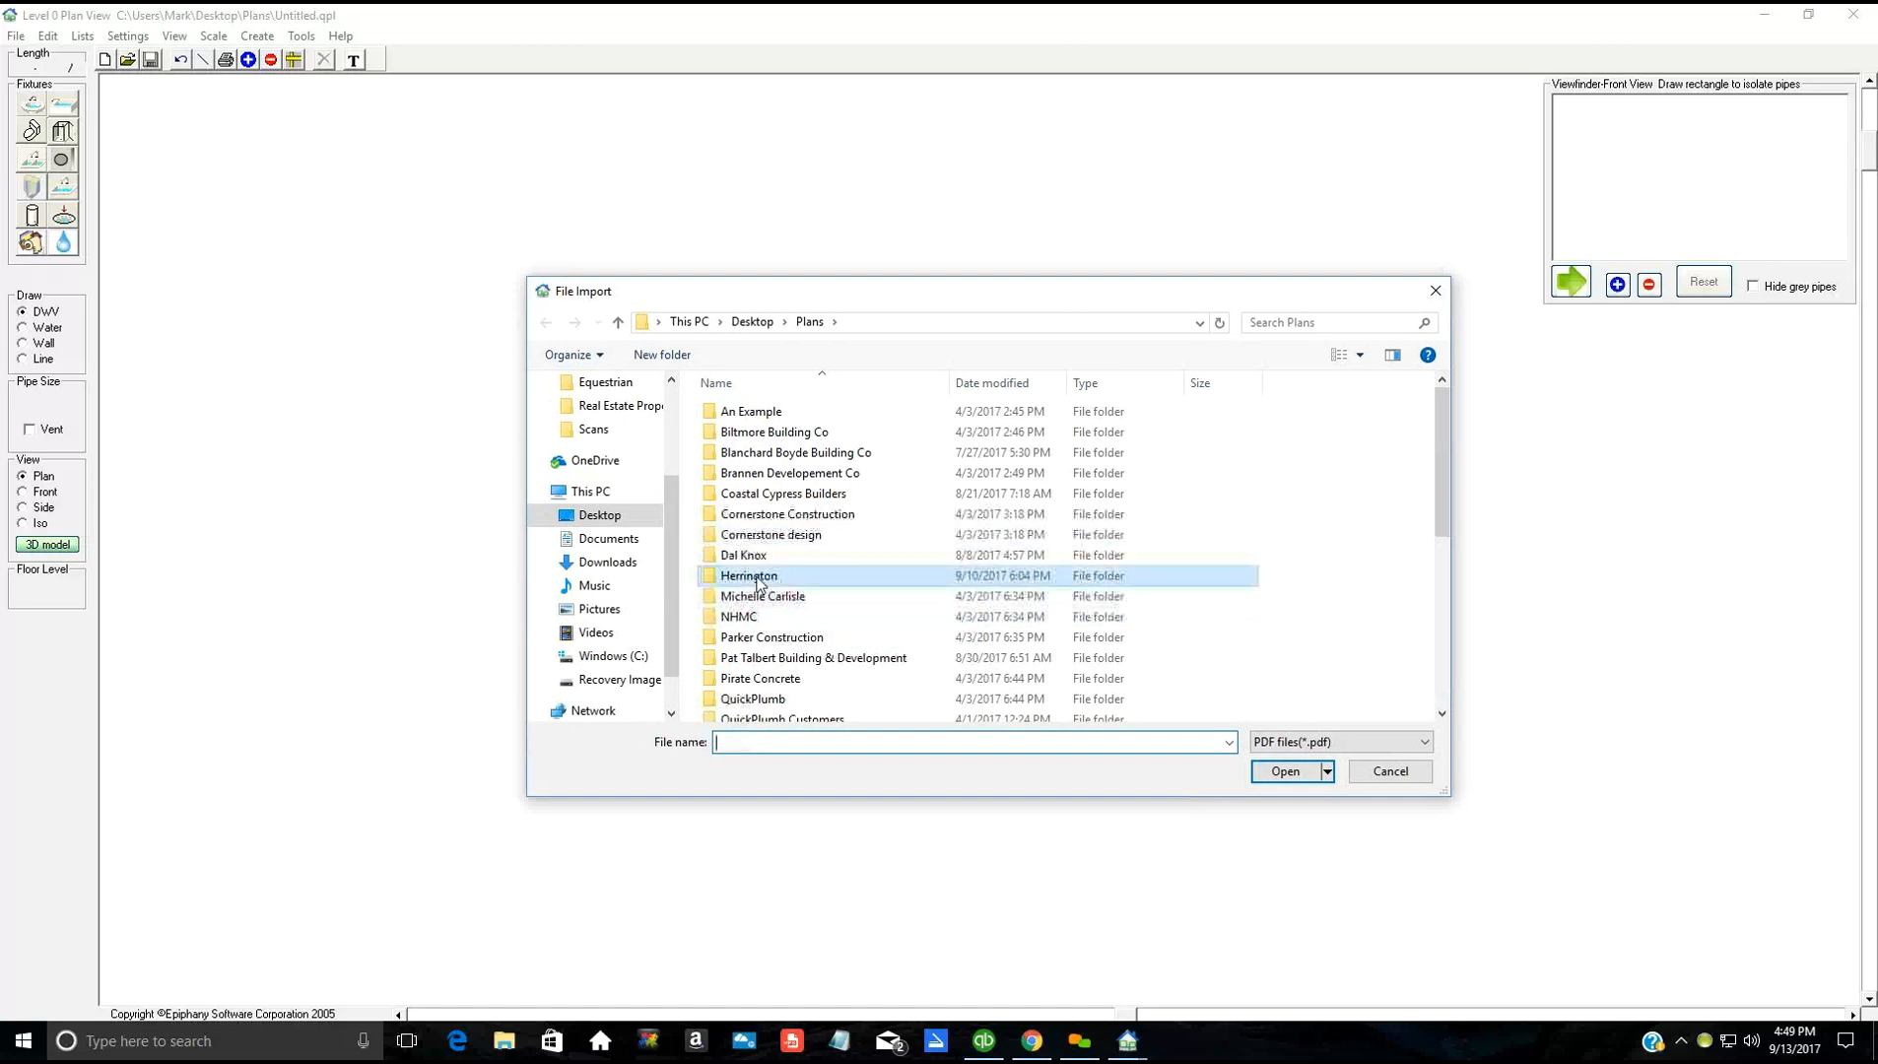
pyautogui.doubleClick(758, 580)
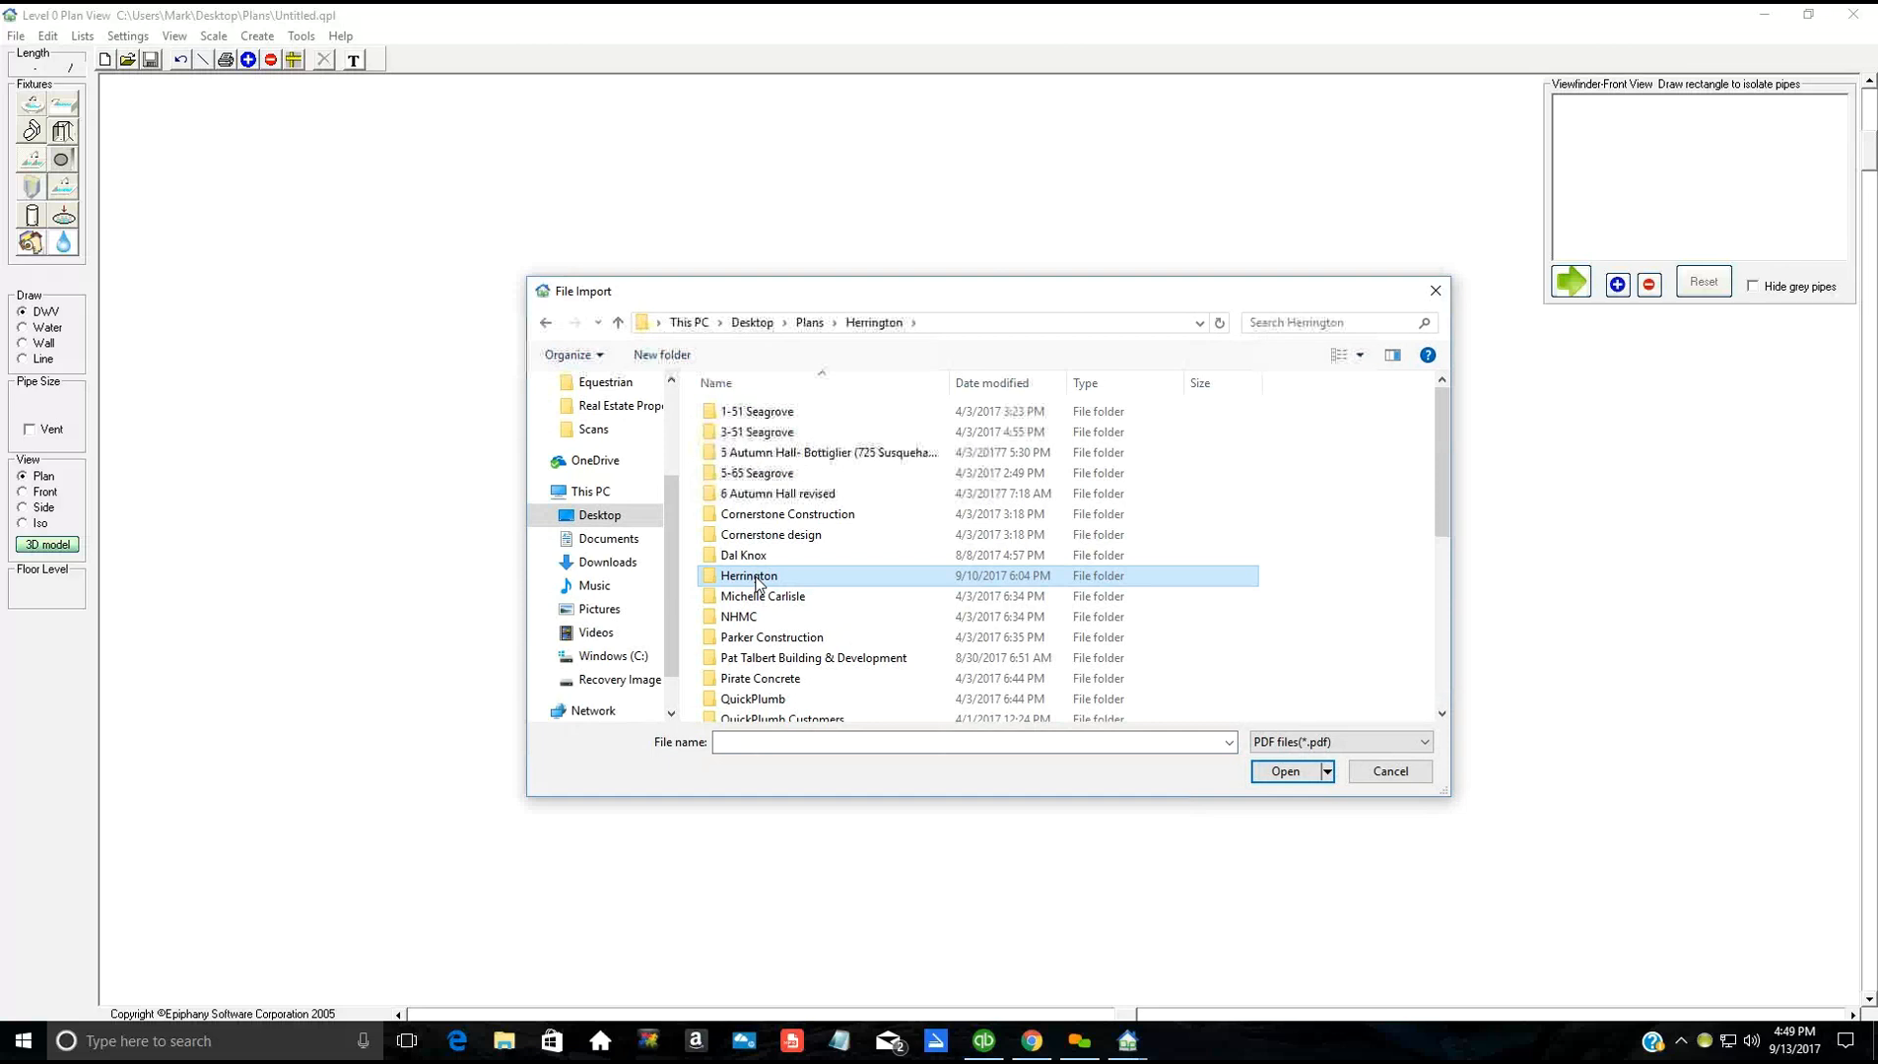
pyautogui.doubleClick(757, 577)
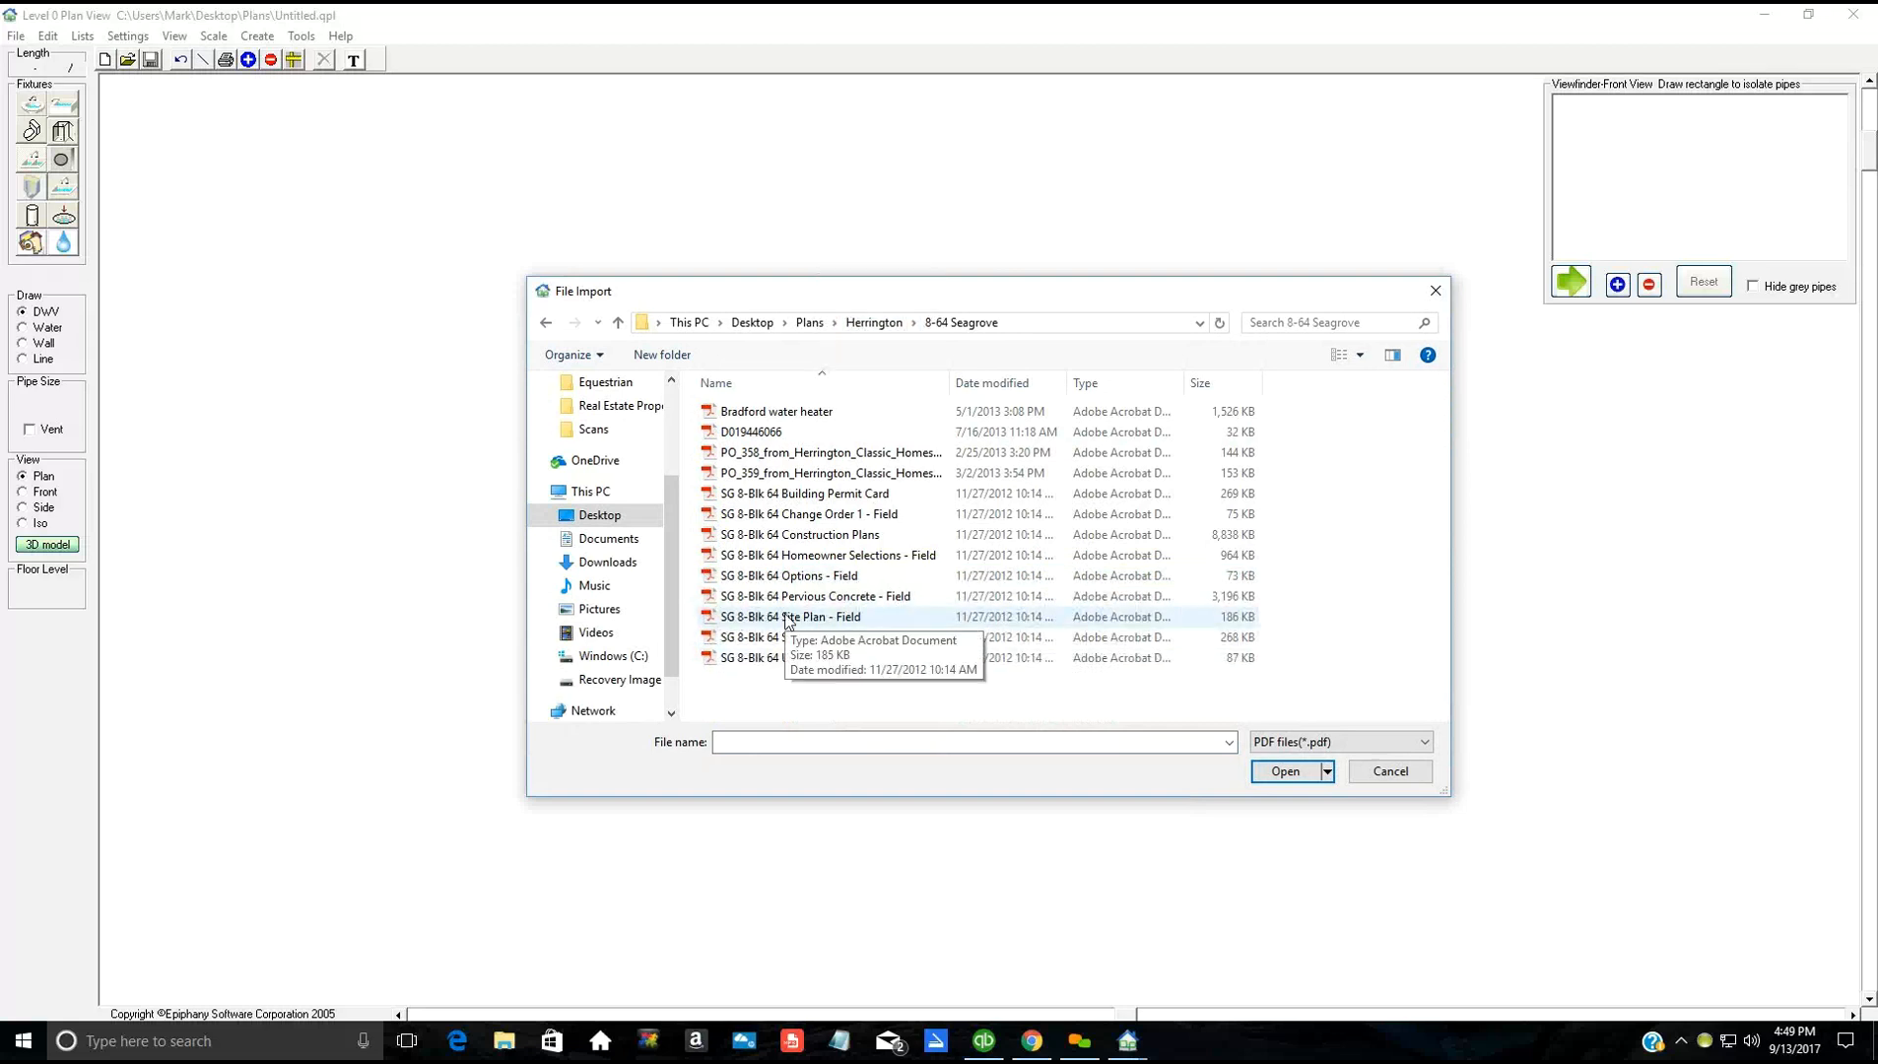
pyautogui.click(797, 542)
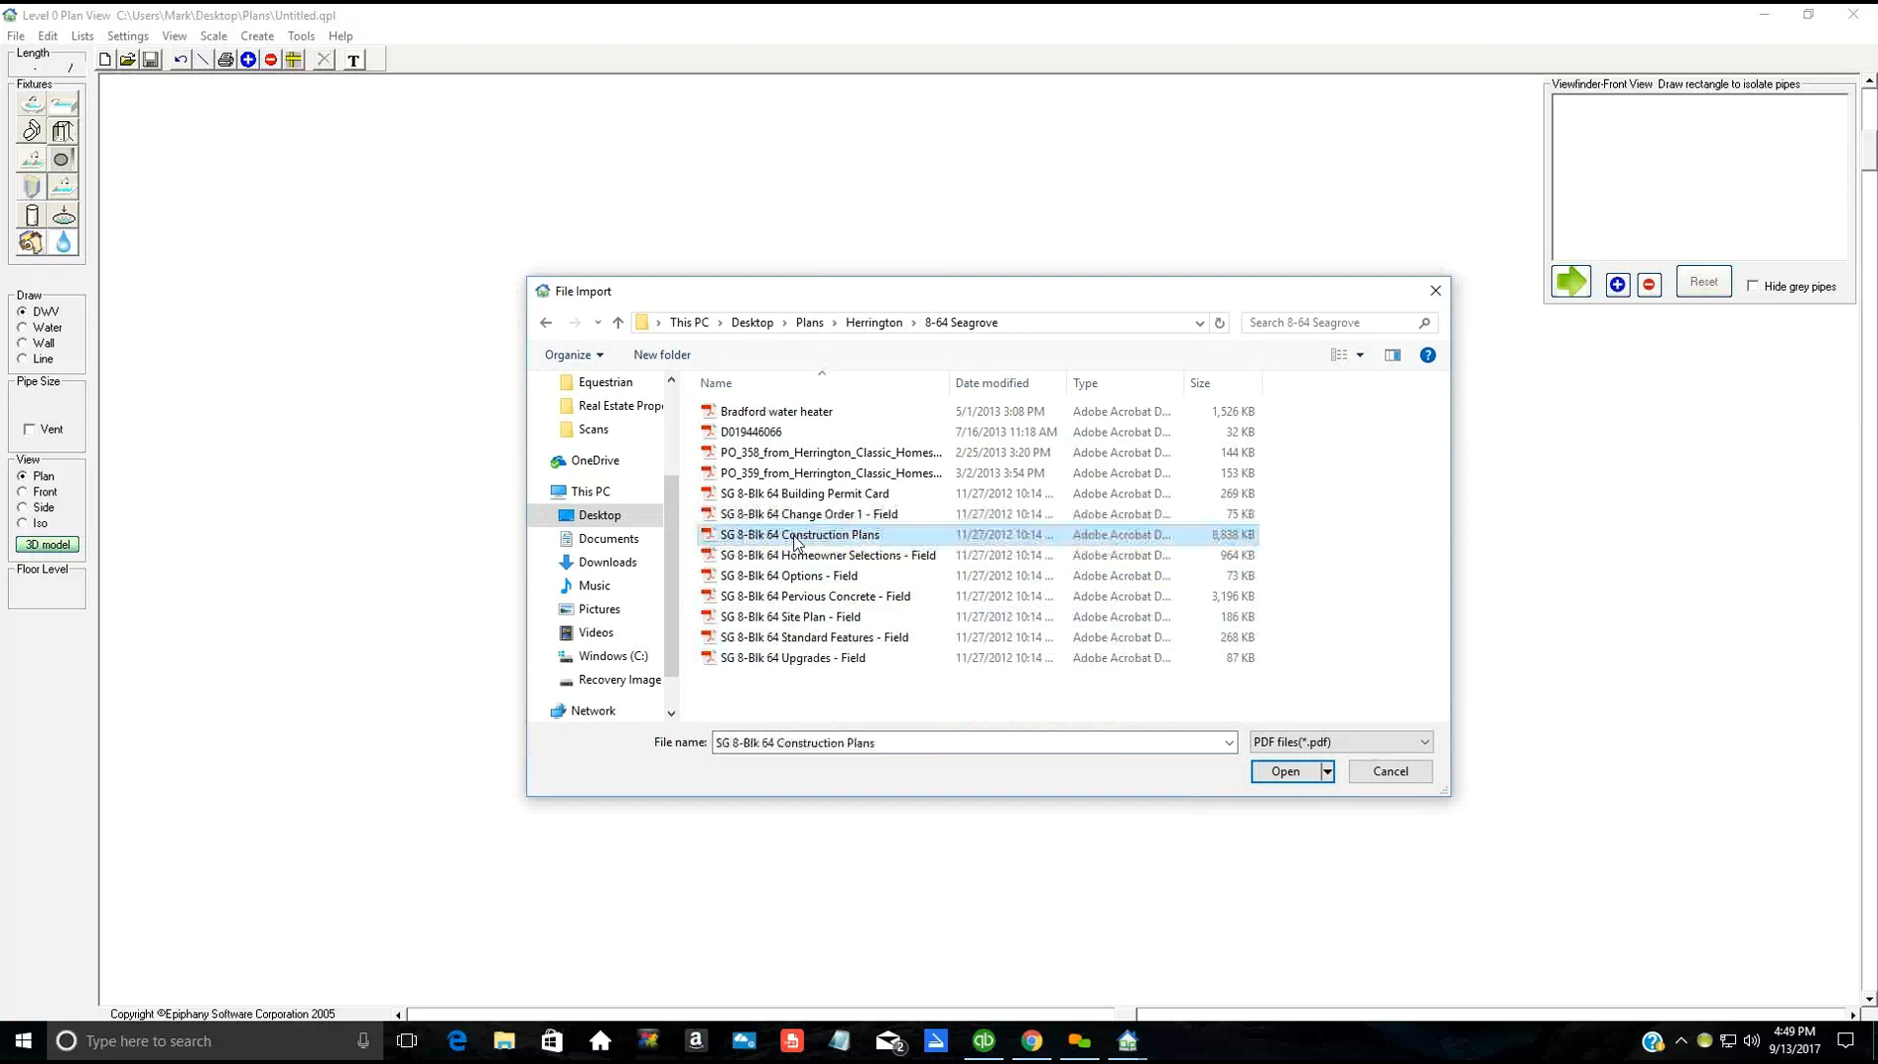
pyautogui.doubleClick(796, 539)
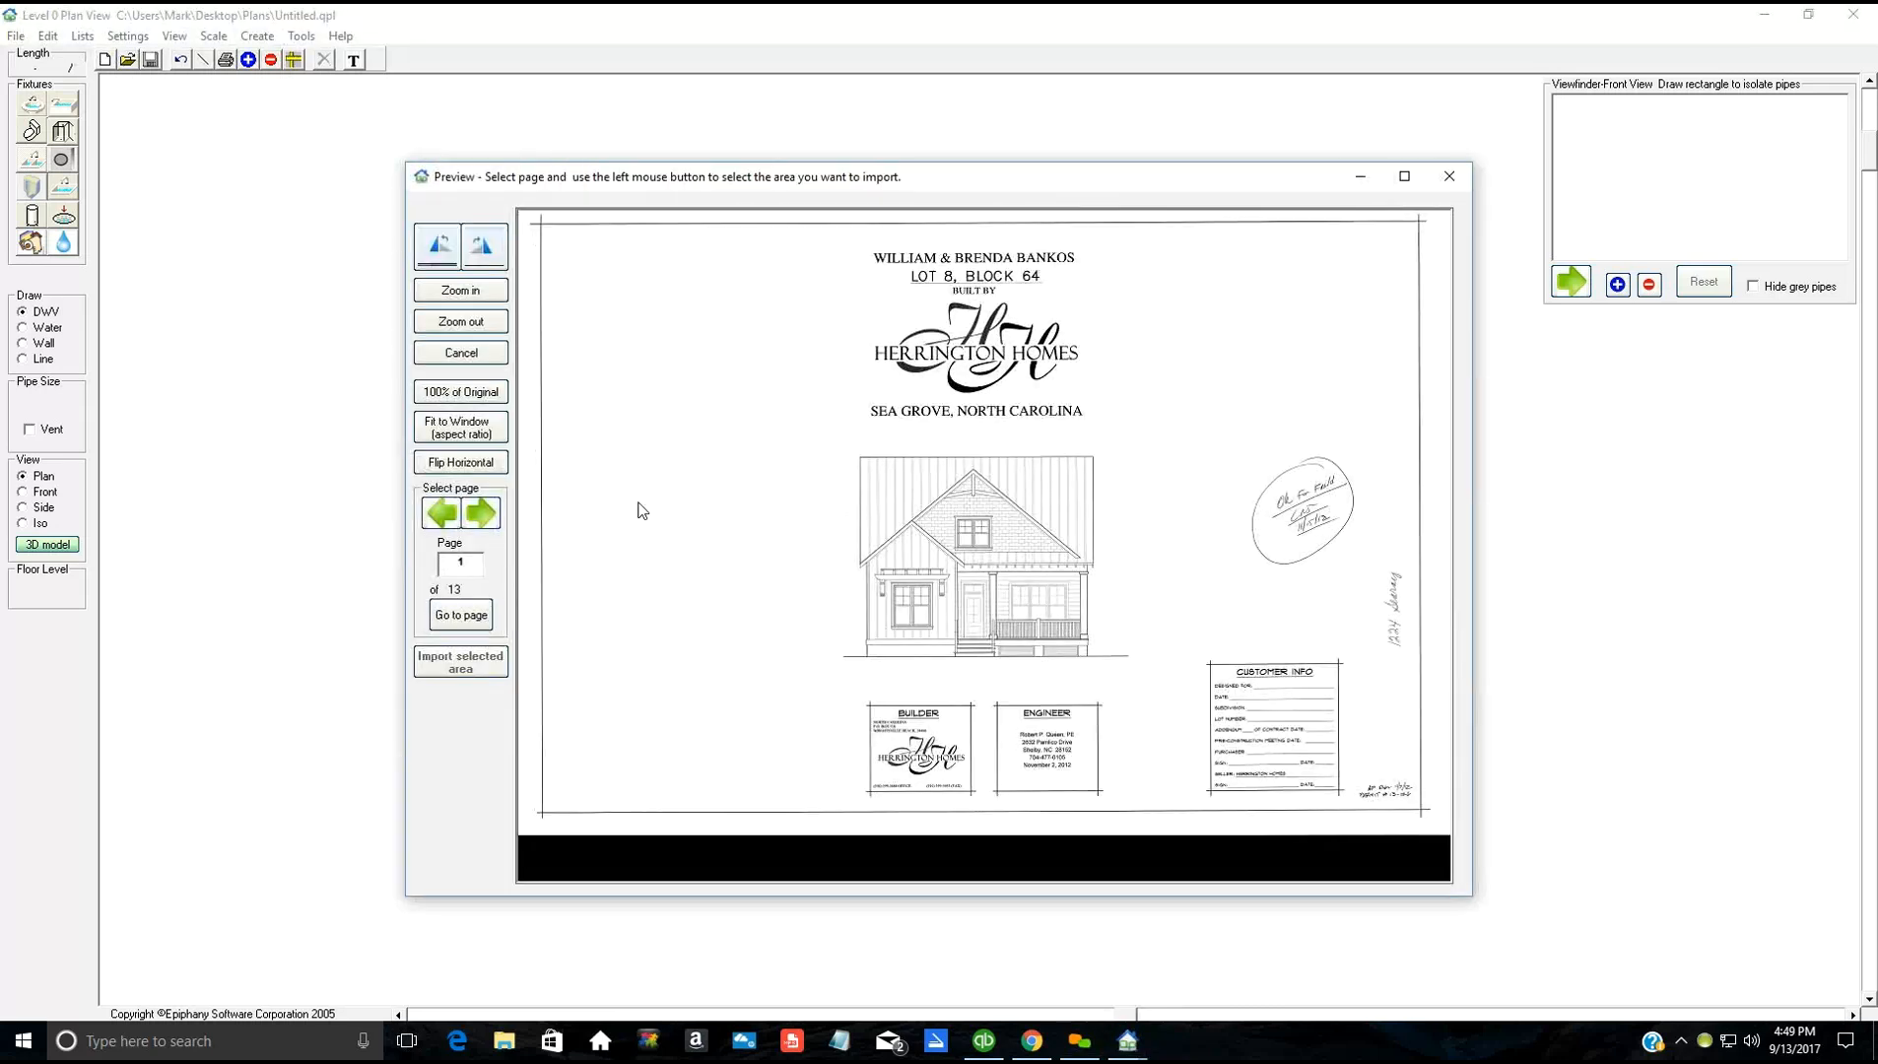
# Step: Select the foundation plan on page 3 of the PDF and import that area
pyautogui.doubleClick(471, 562)
pyautogui.write('3')
pyautogui.press('Return')
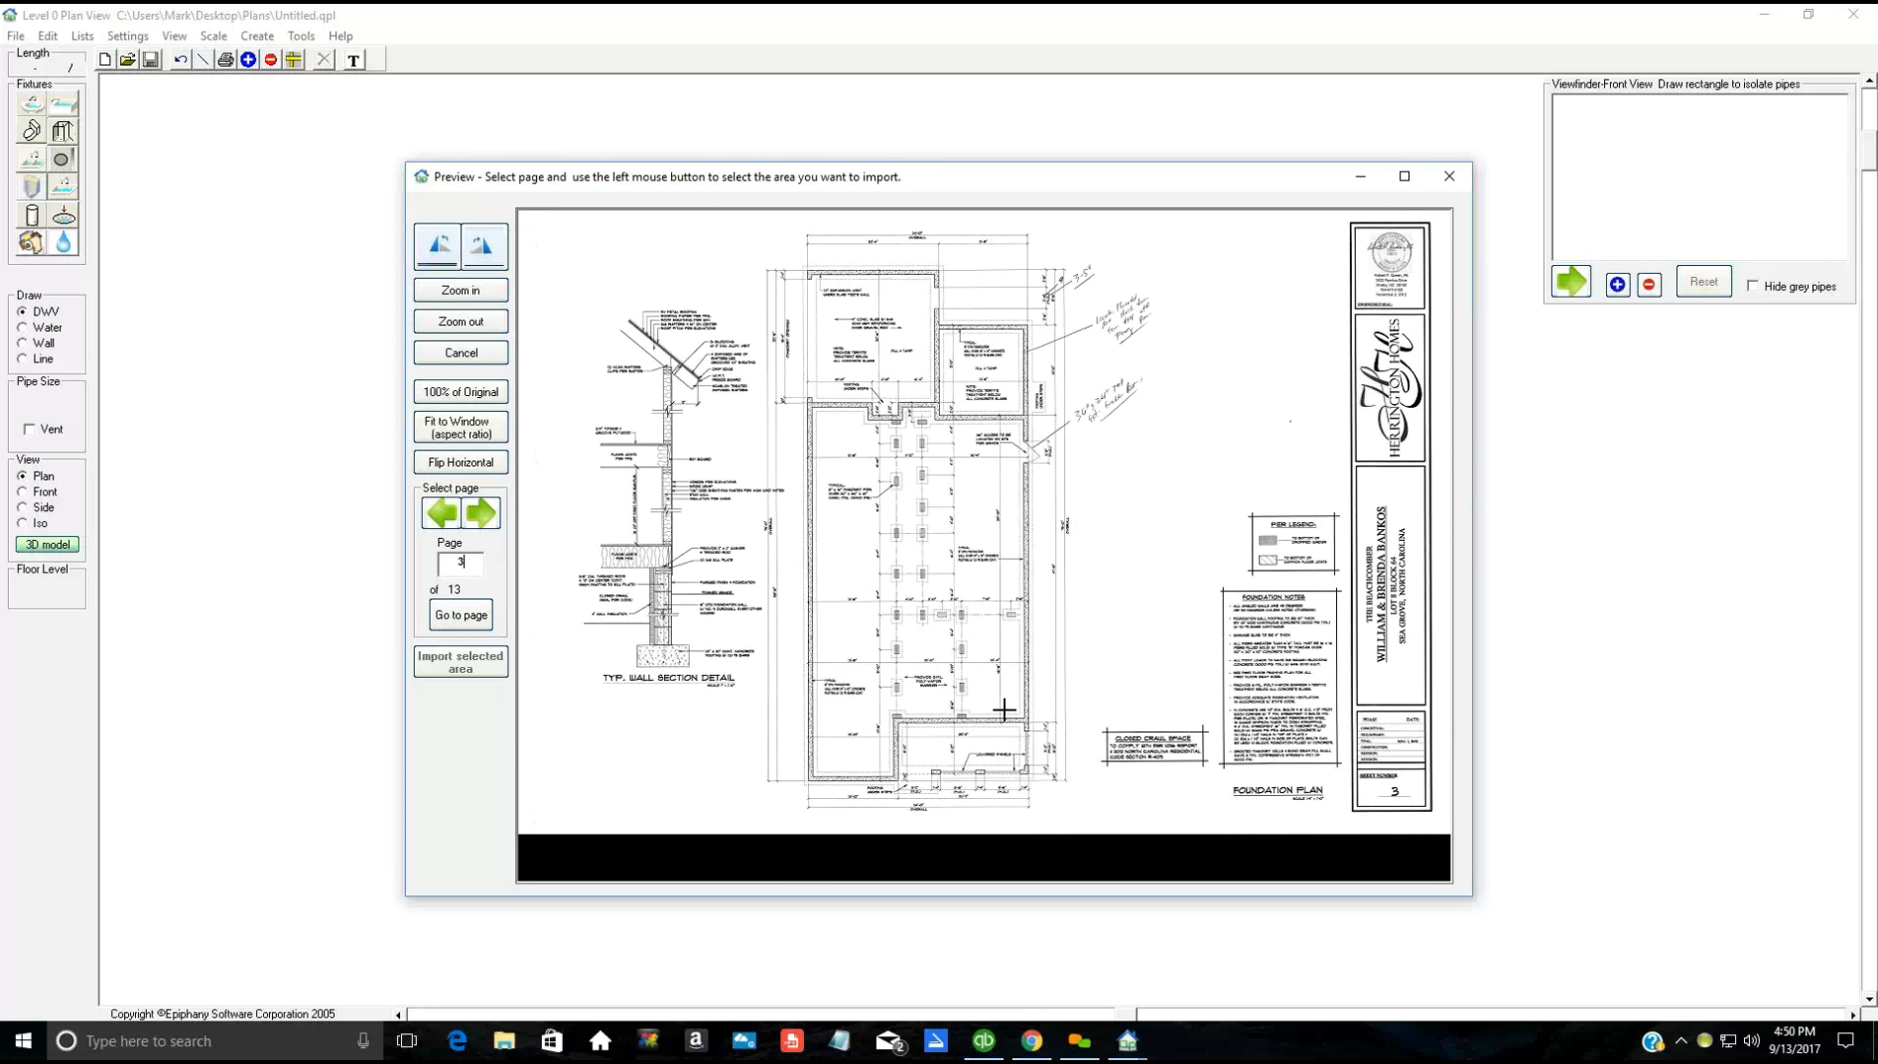
pyautogui.moveTo(1089, 824); pyautogui.dragTo(1118, 818)
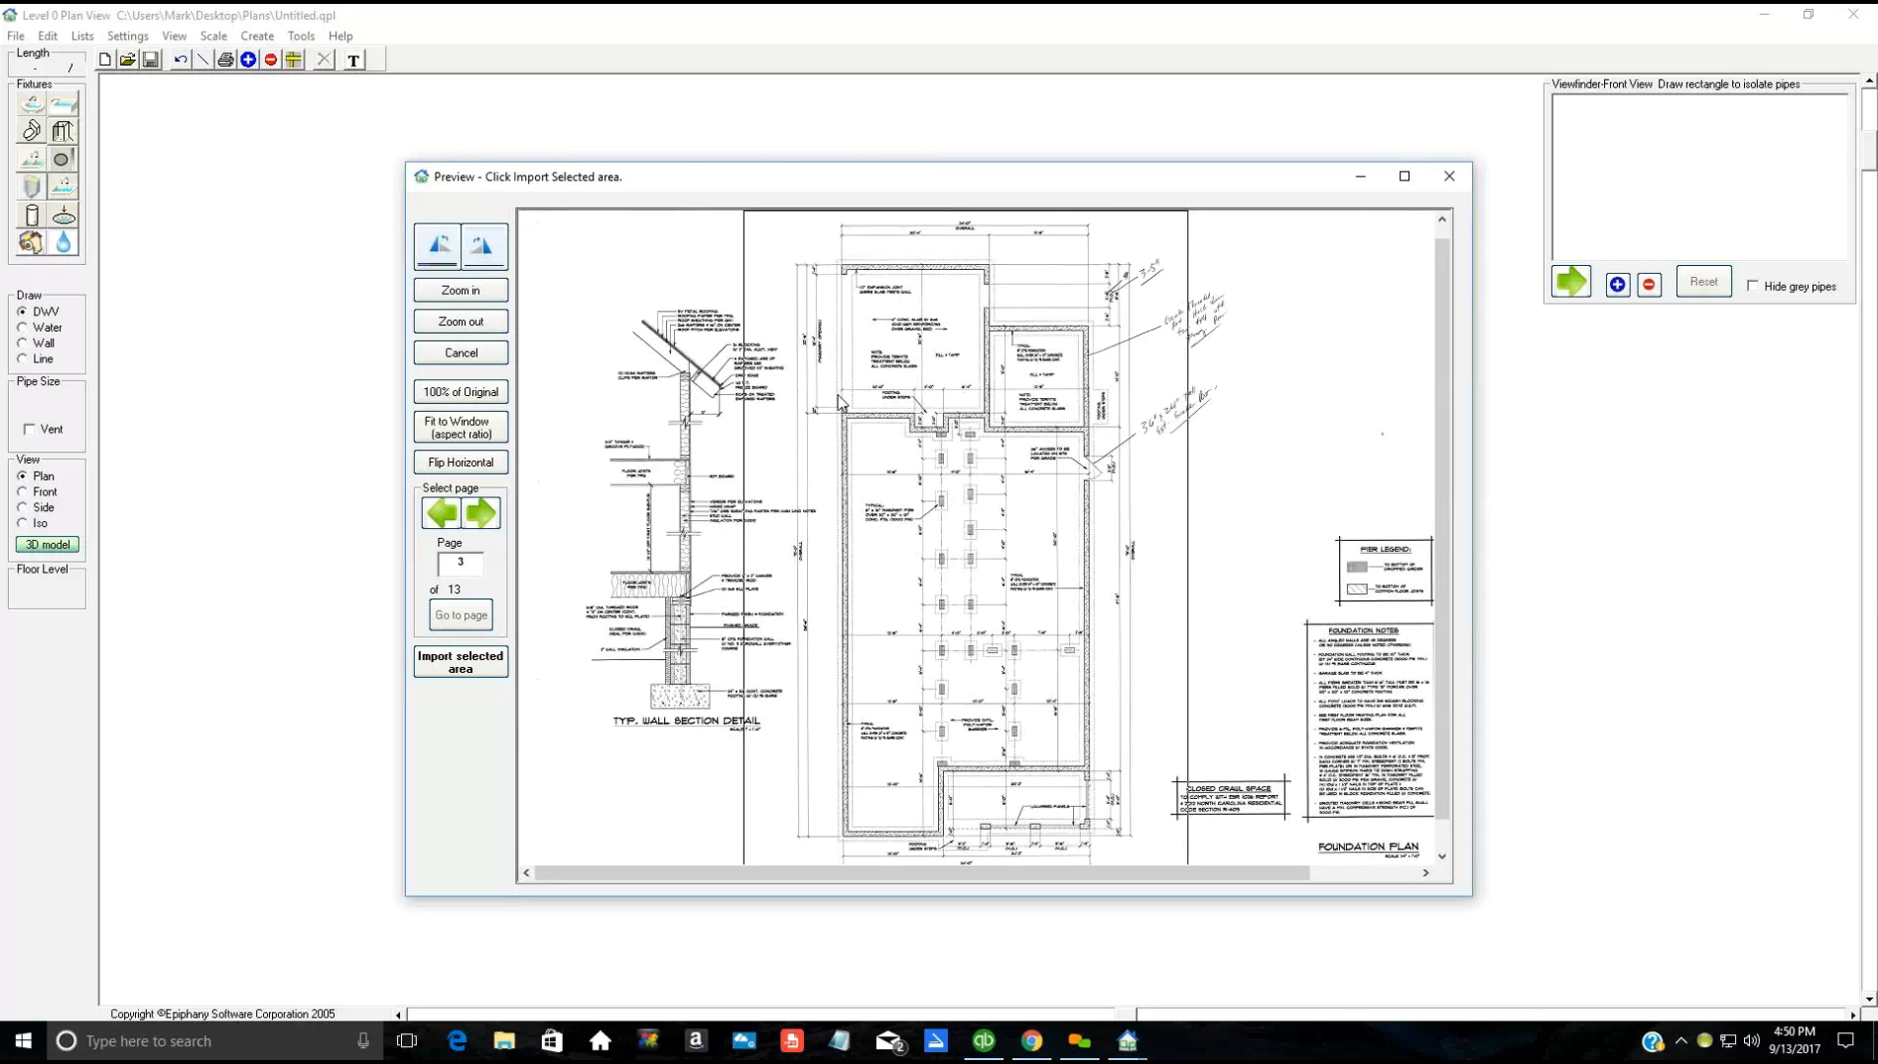
pyautogui.click(455, 670)
pyautogui.click(460, 662)
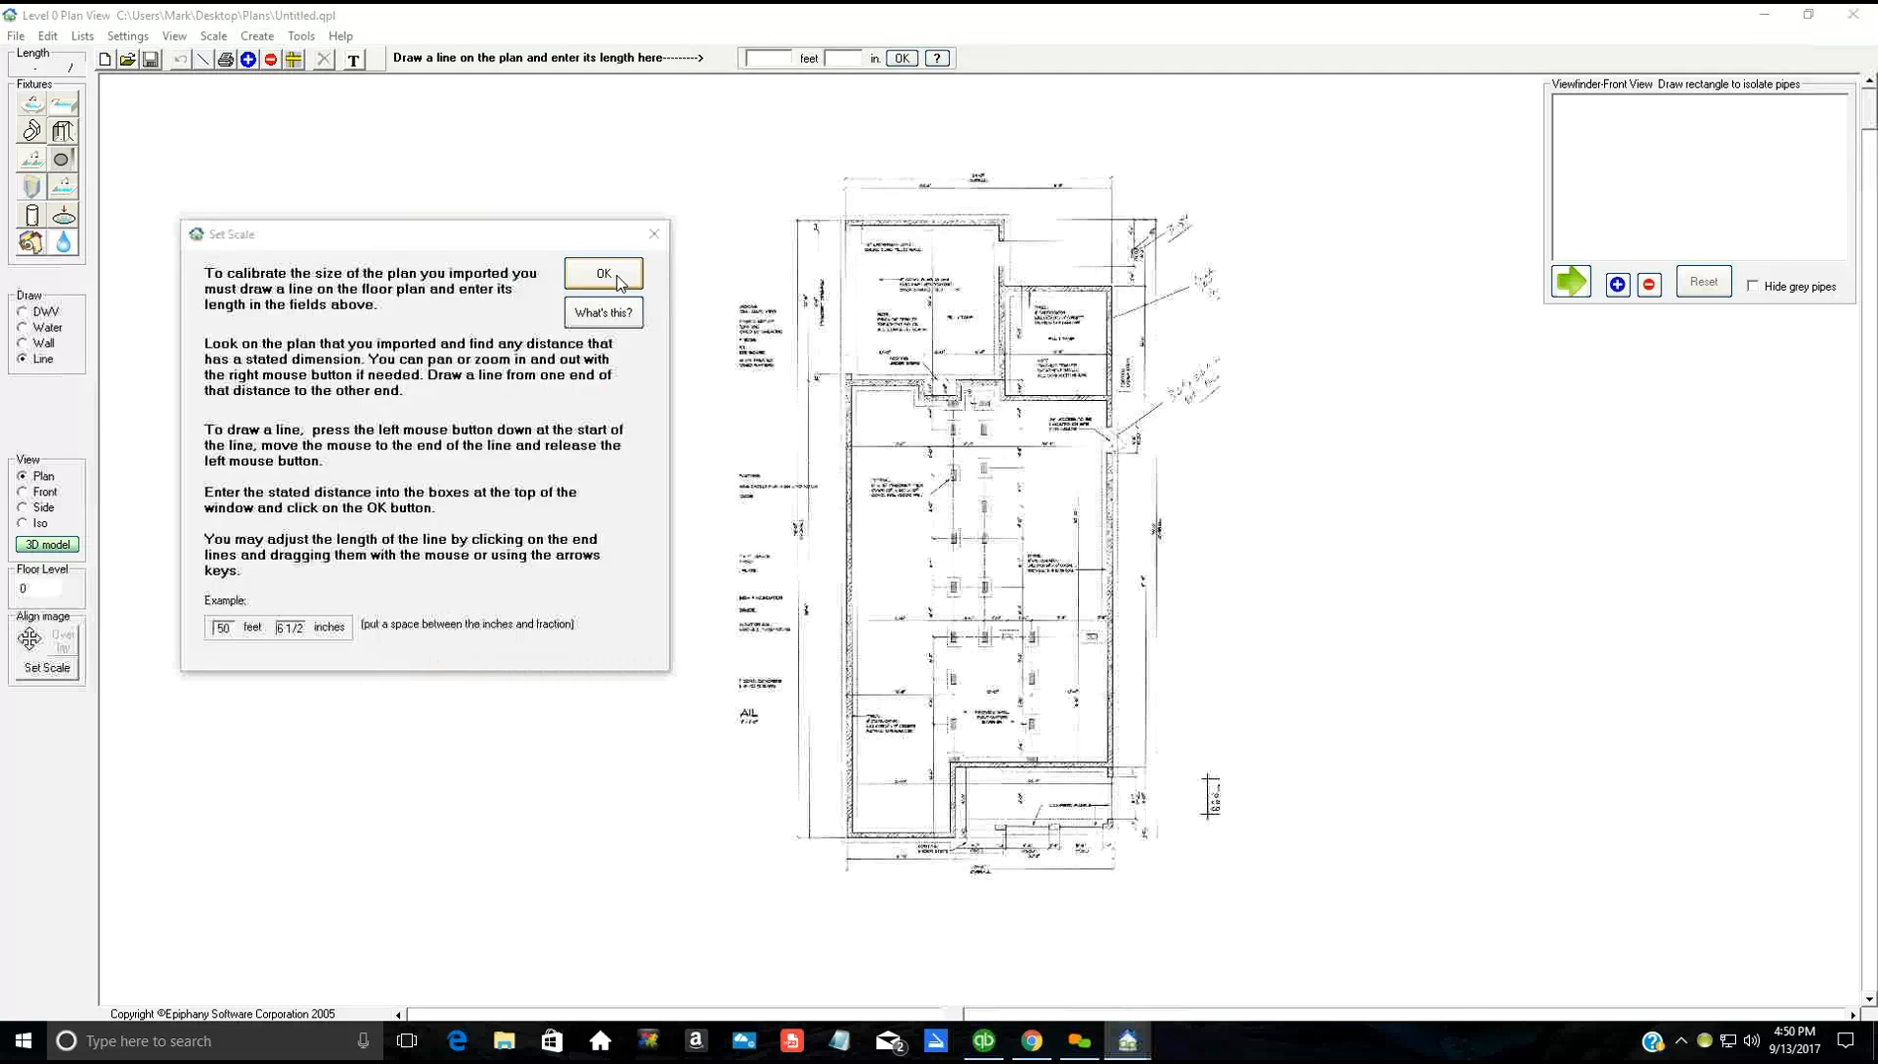
# Step: Dismiss the scale instructions and bring the 34'-0" overall dimension of the foundation plan into close view
pyautogui.click(994, 434)
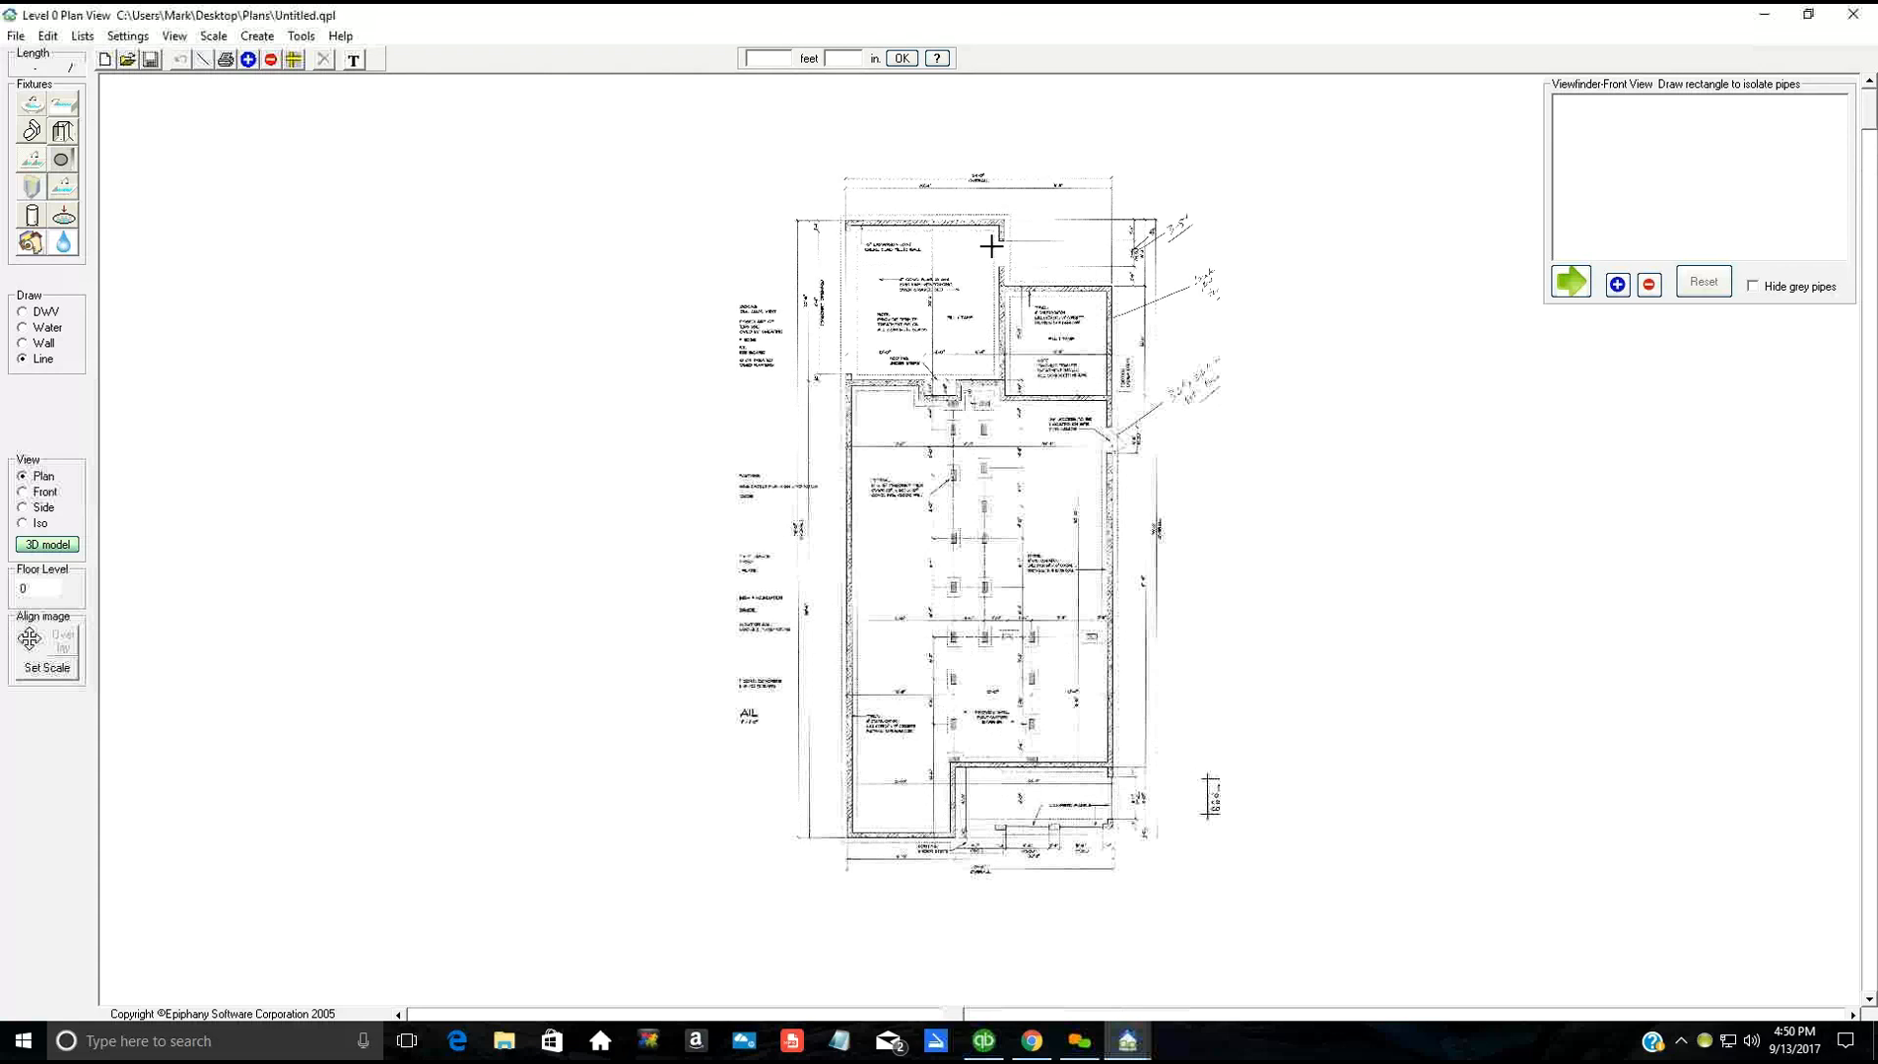
pyautogui.scroll(1, 985, 388)
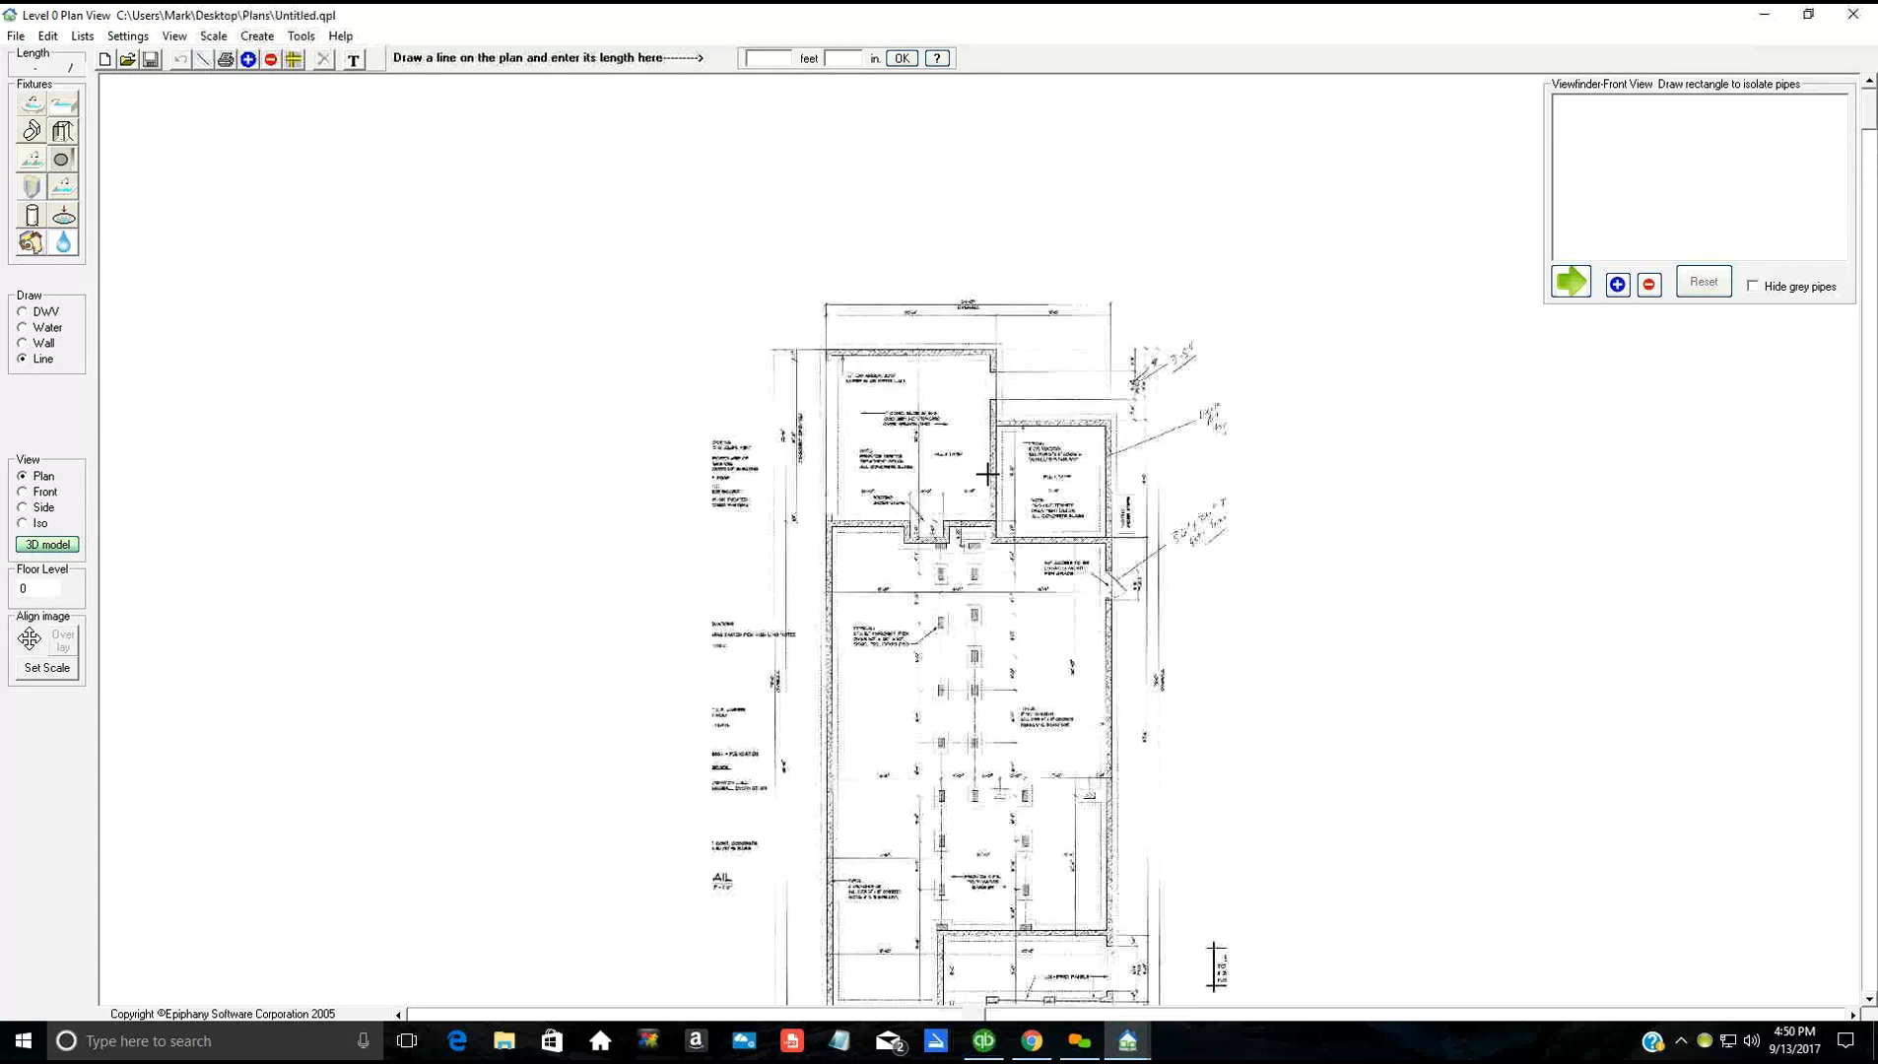
pyautogui.scroll(1, 973, 475)
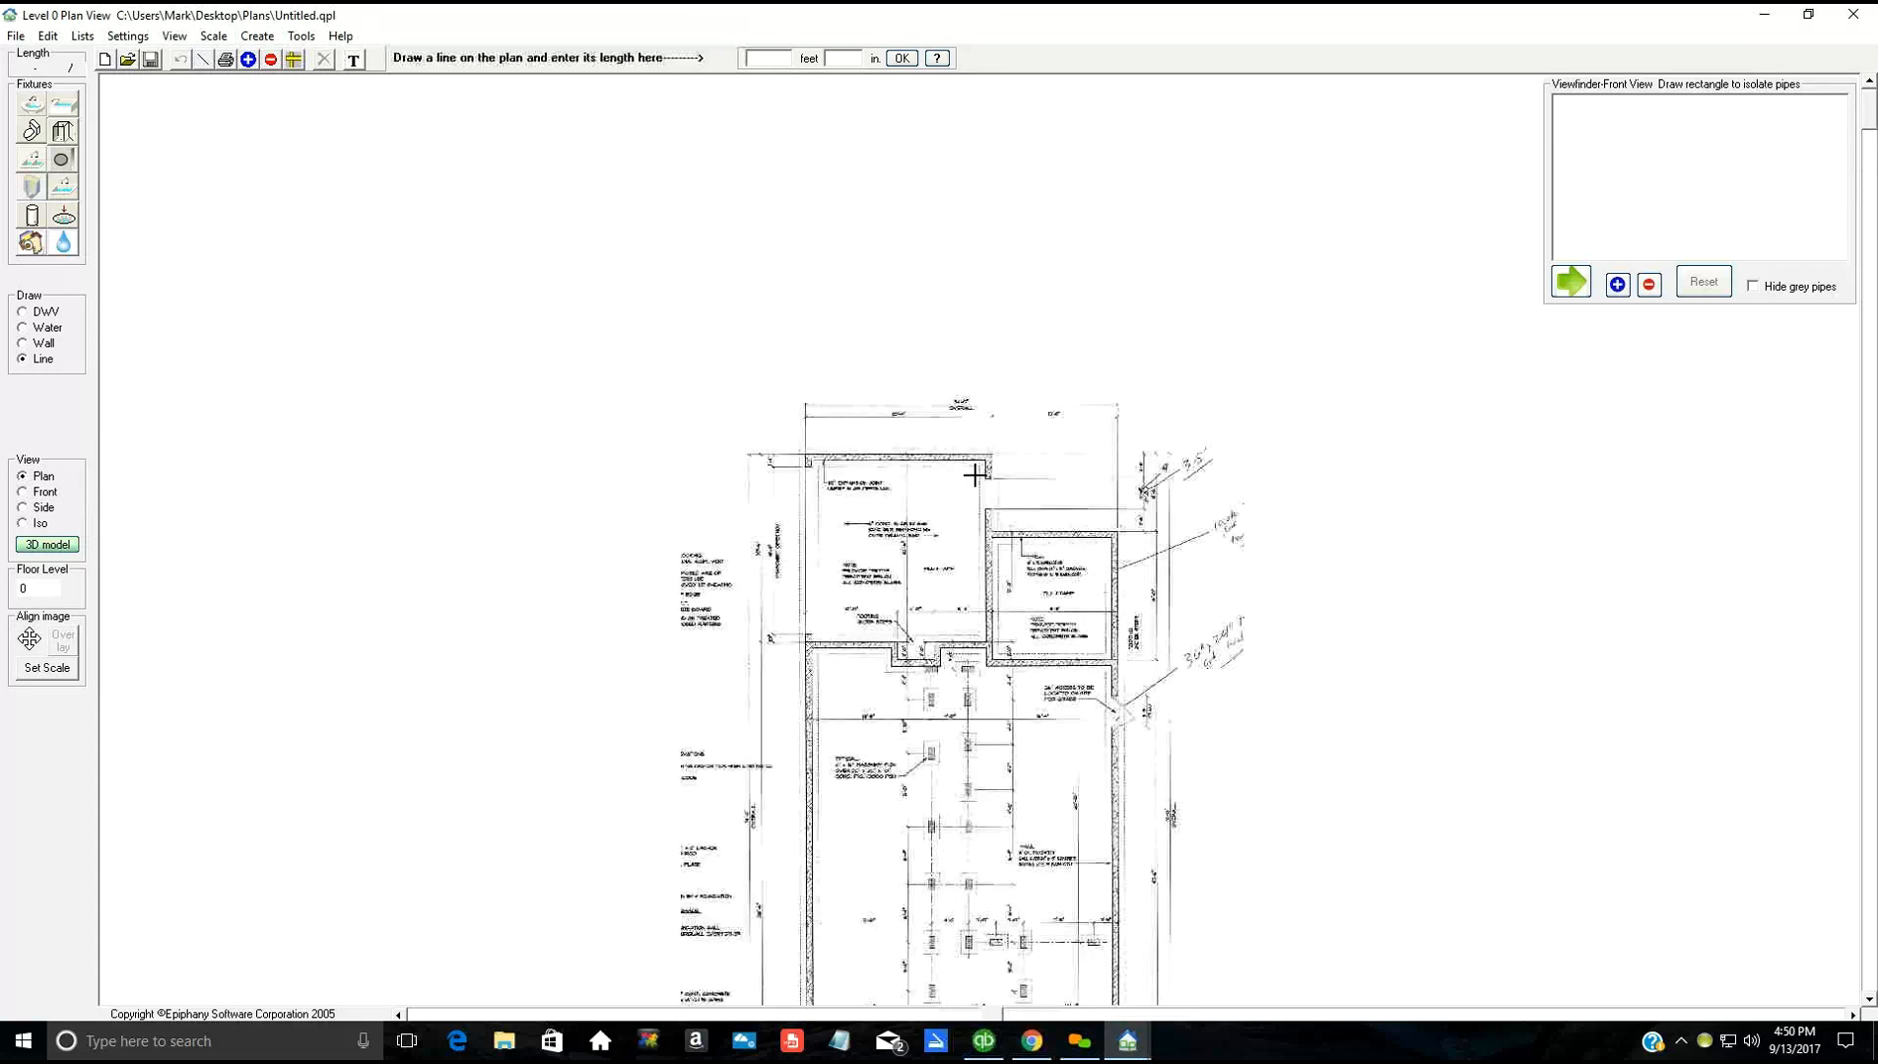
pyautogui.scroll(1, 974, 475)
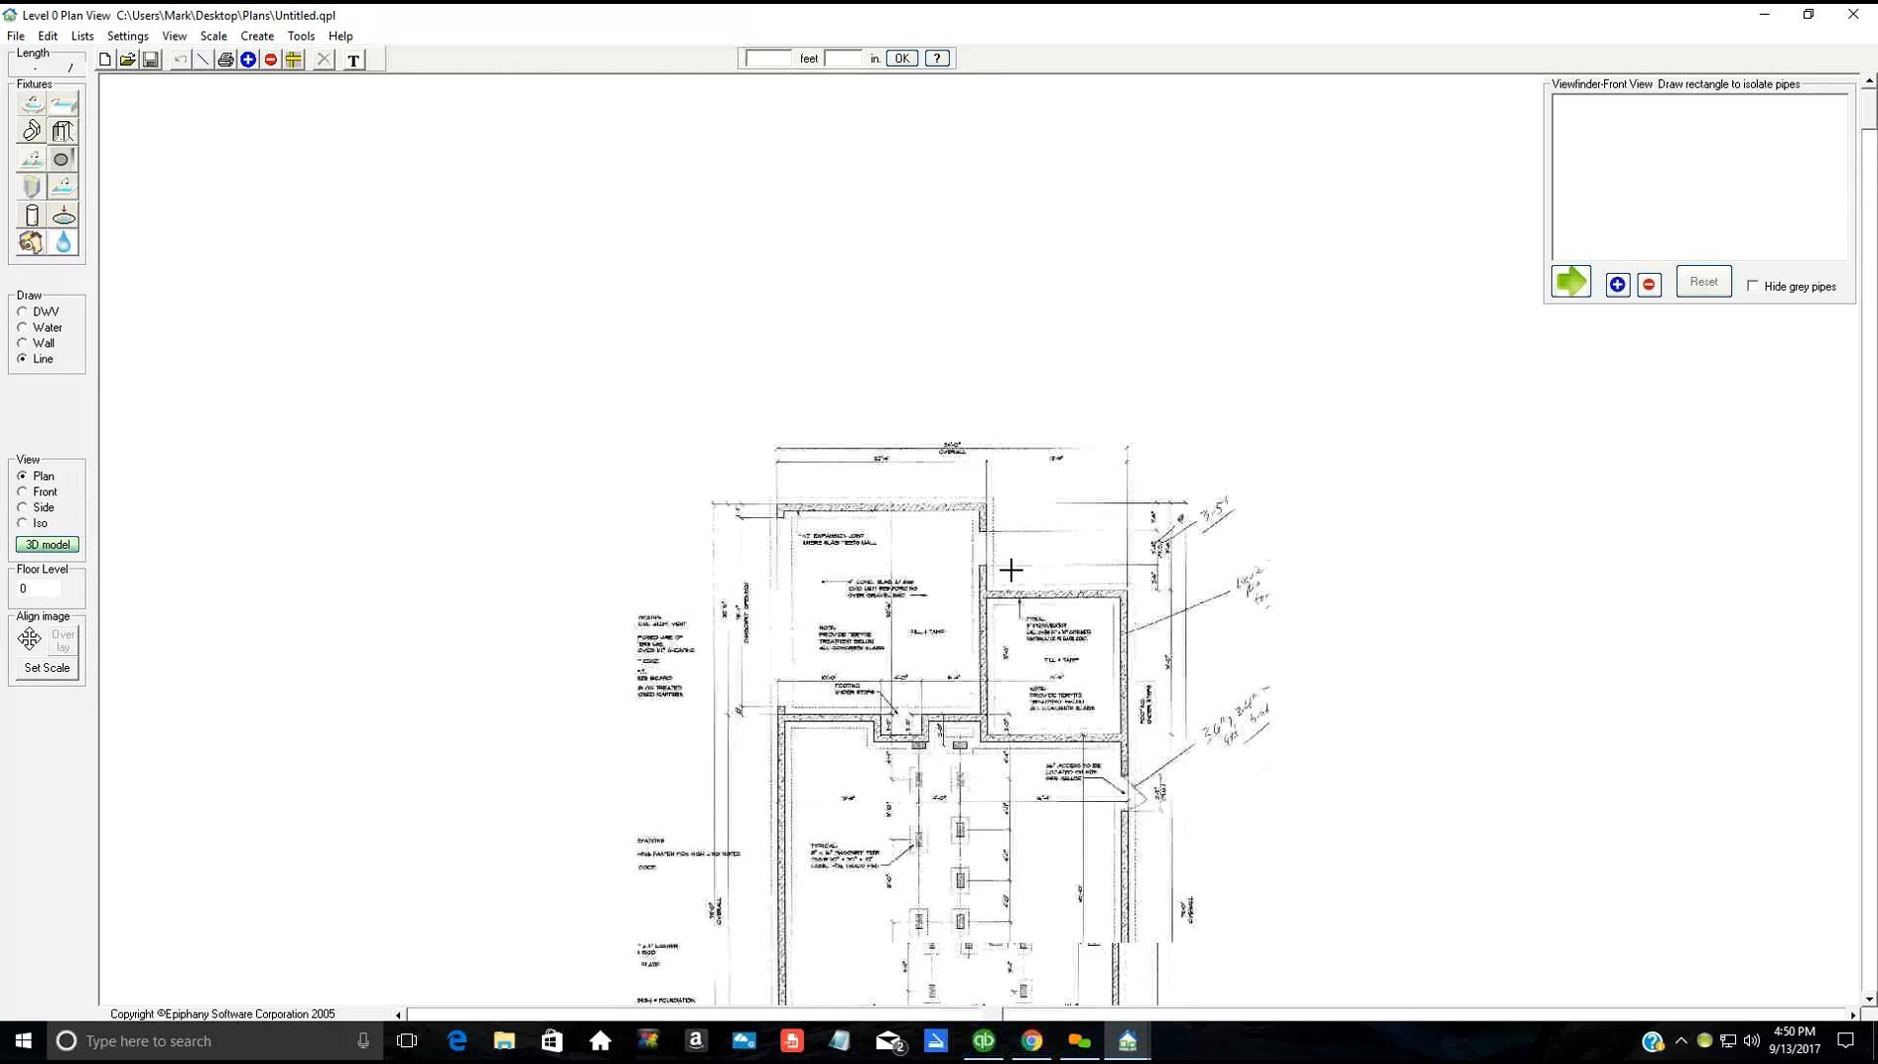
pyautogui.scroll(1, 933, 578)
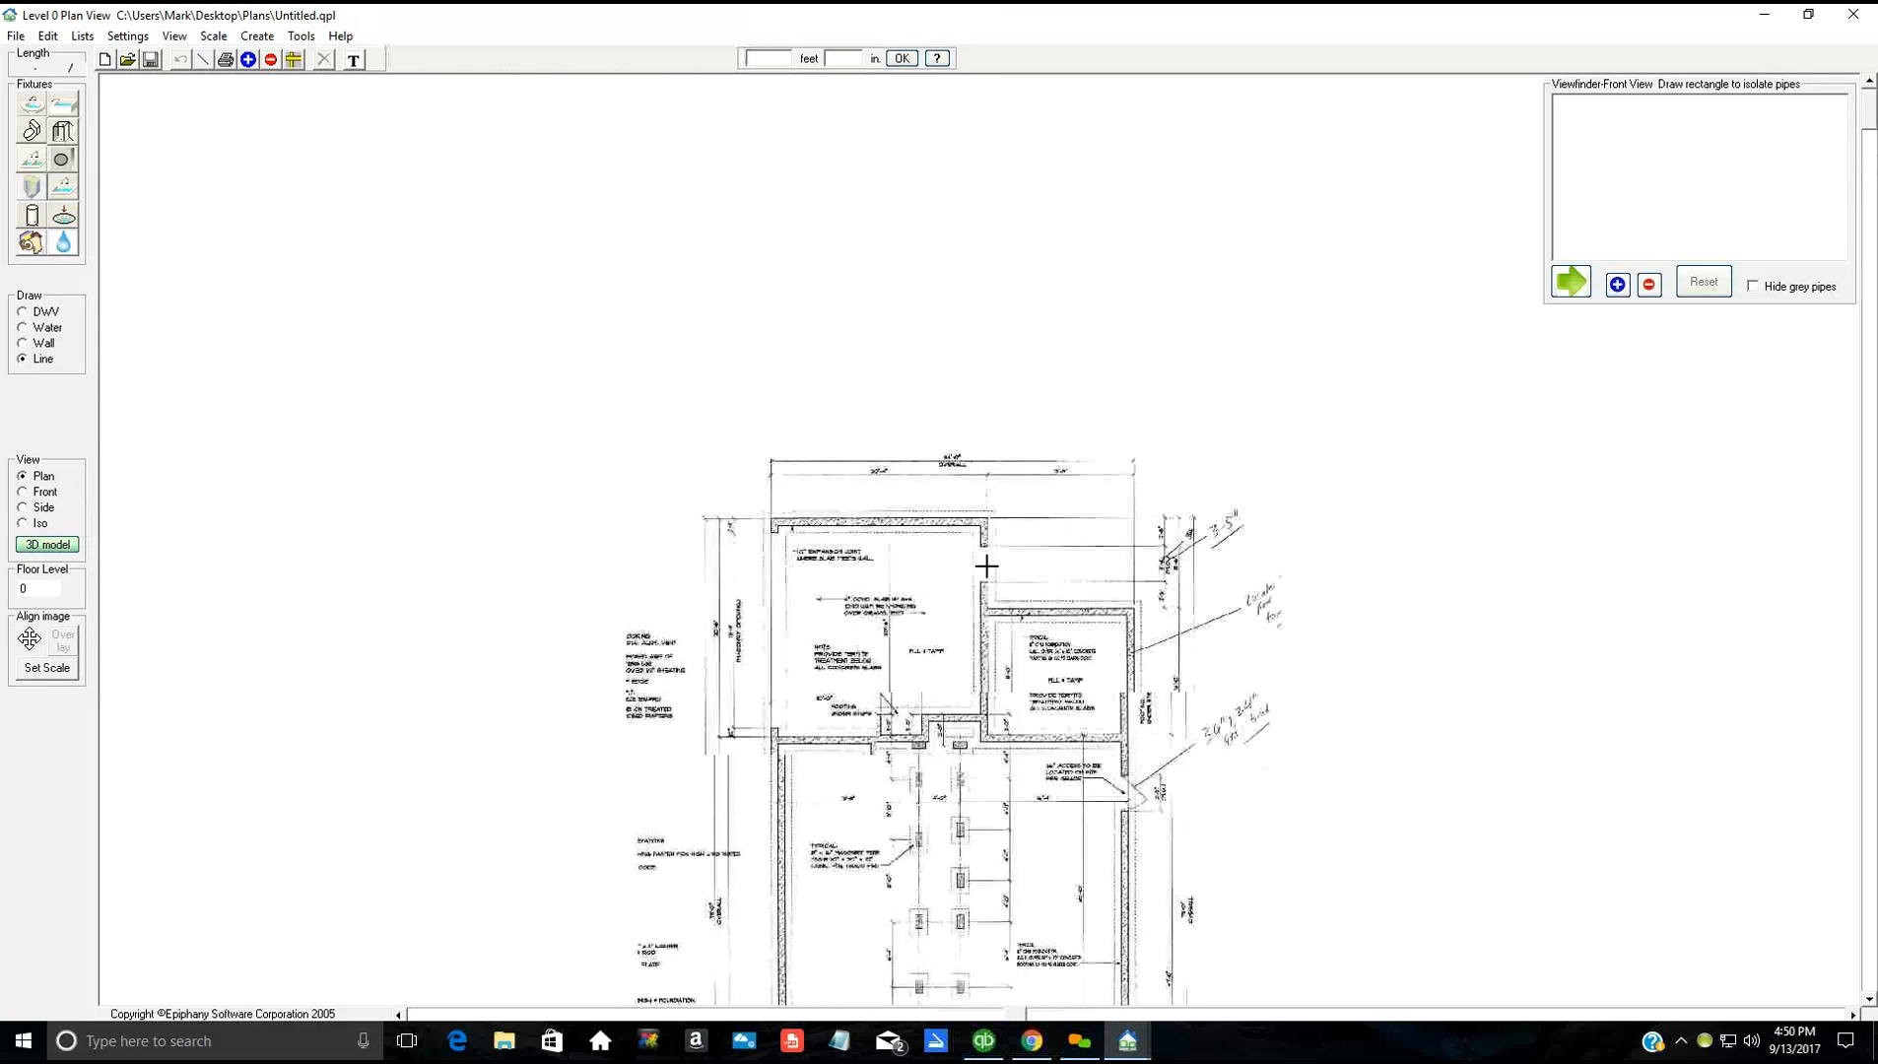
pyautogui.scroll(3, 946, 552)
pyautogui.scroll(1, 516, 467)
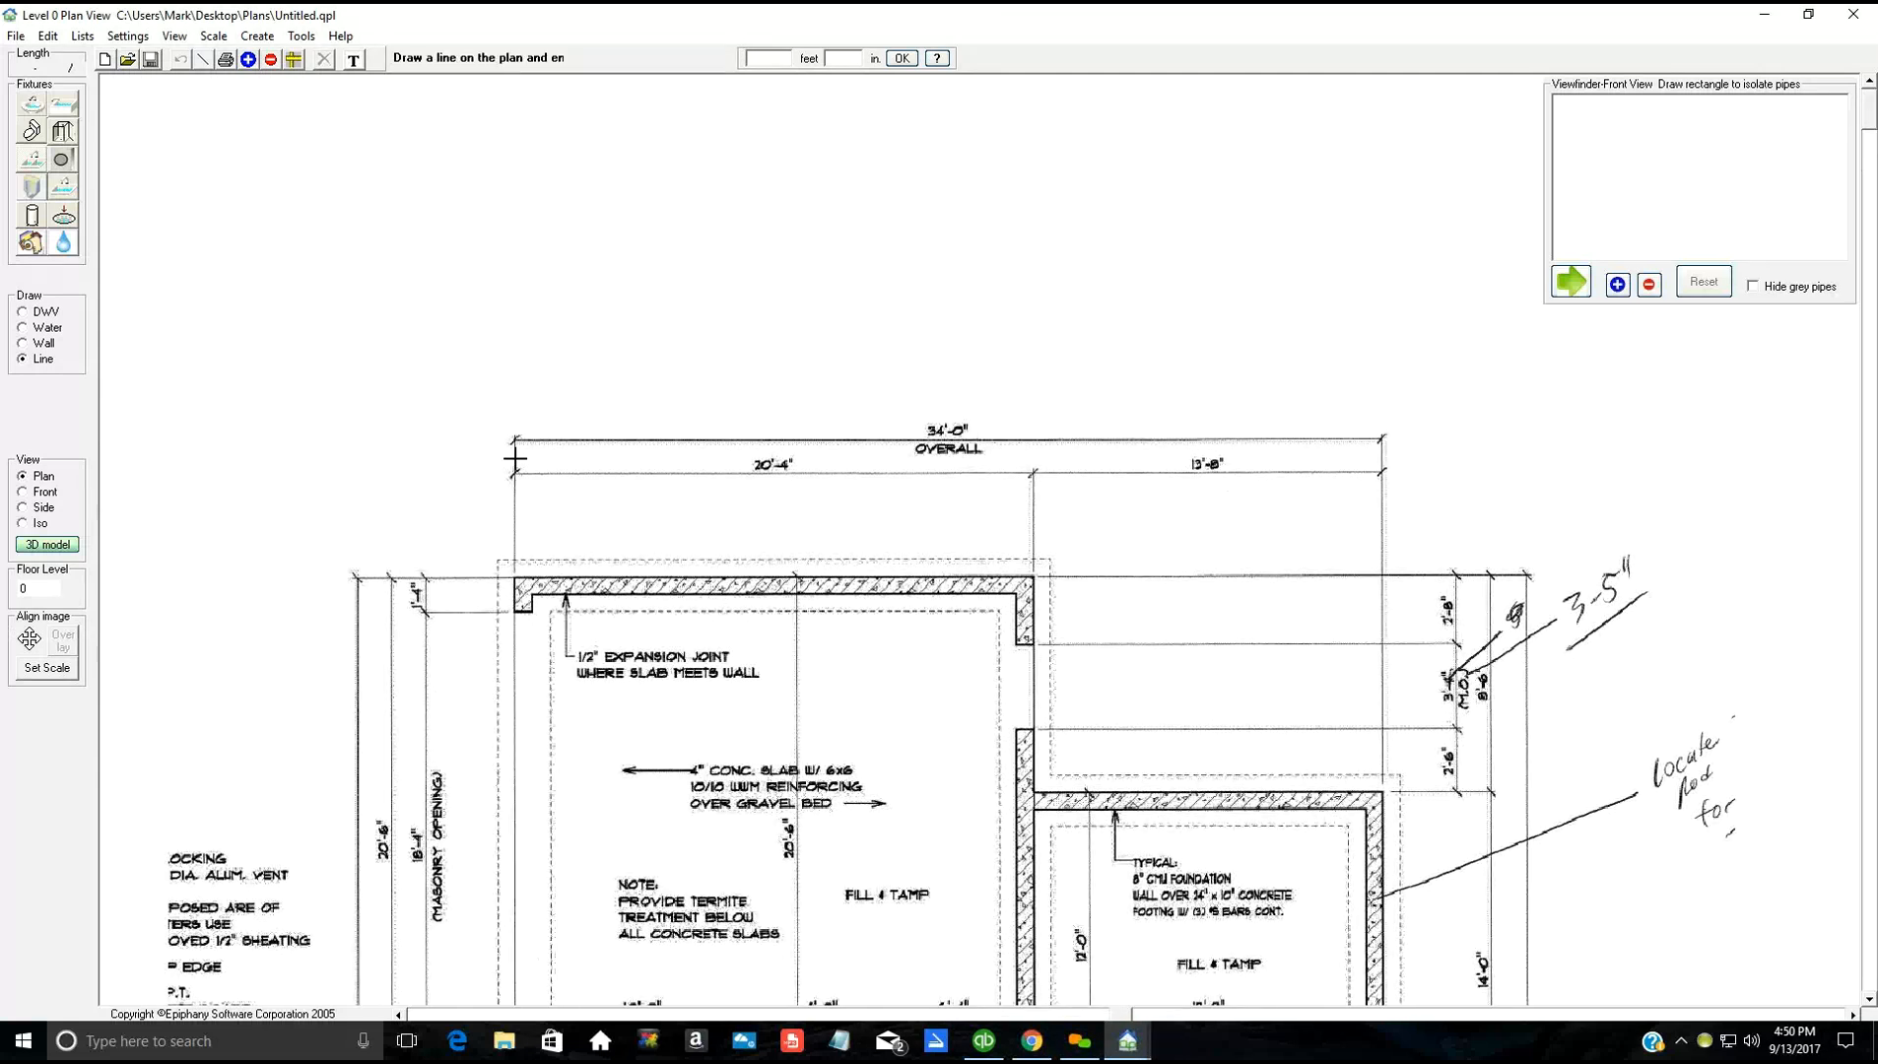
pyautogui.moveTo(560, 457); pyautogui.dragTo(1382, 458)
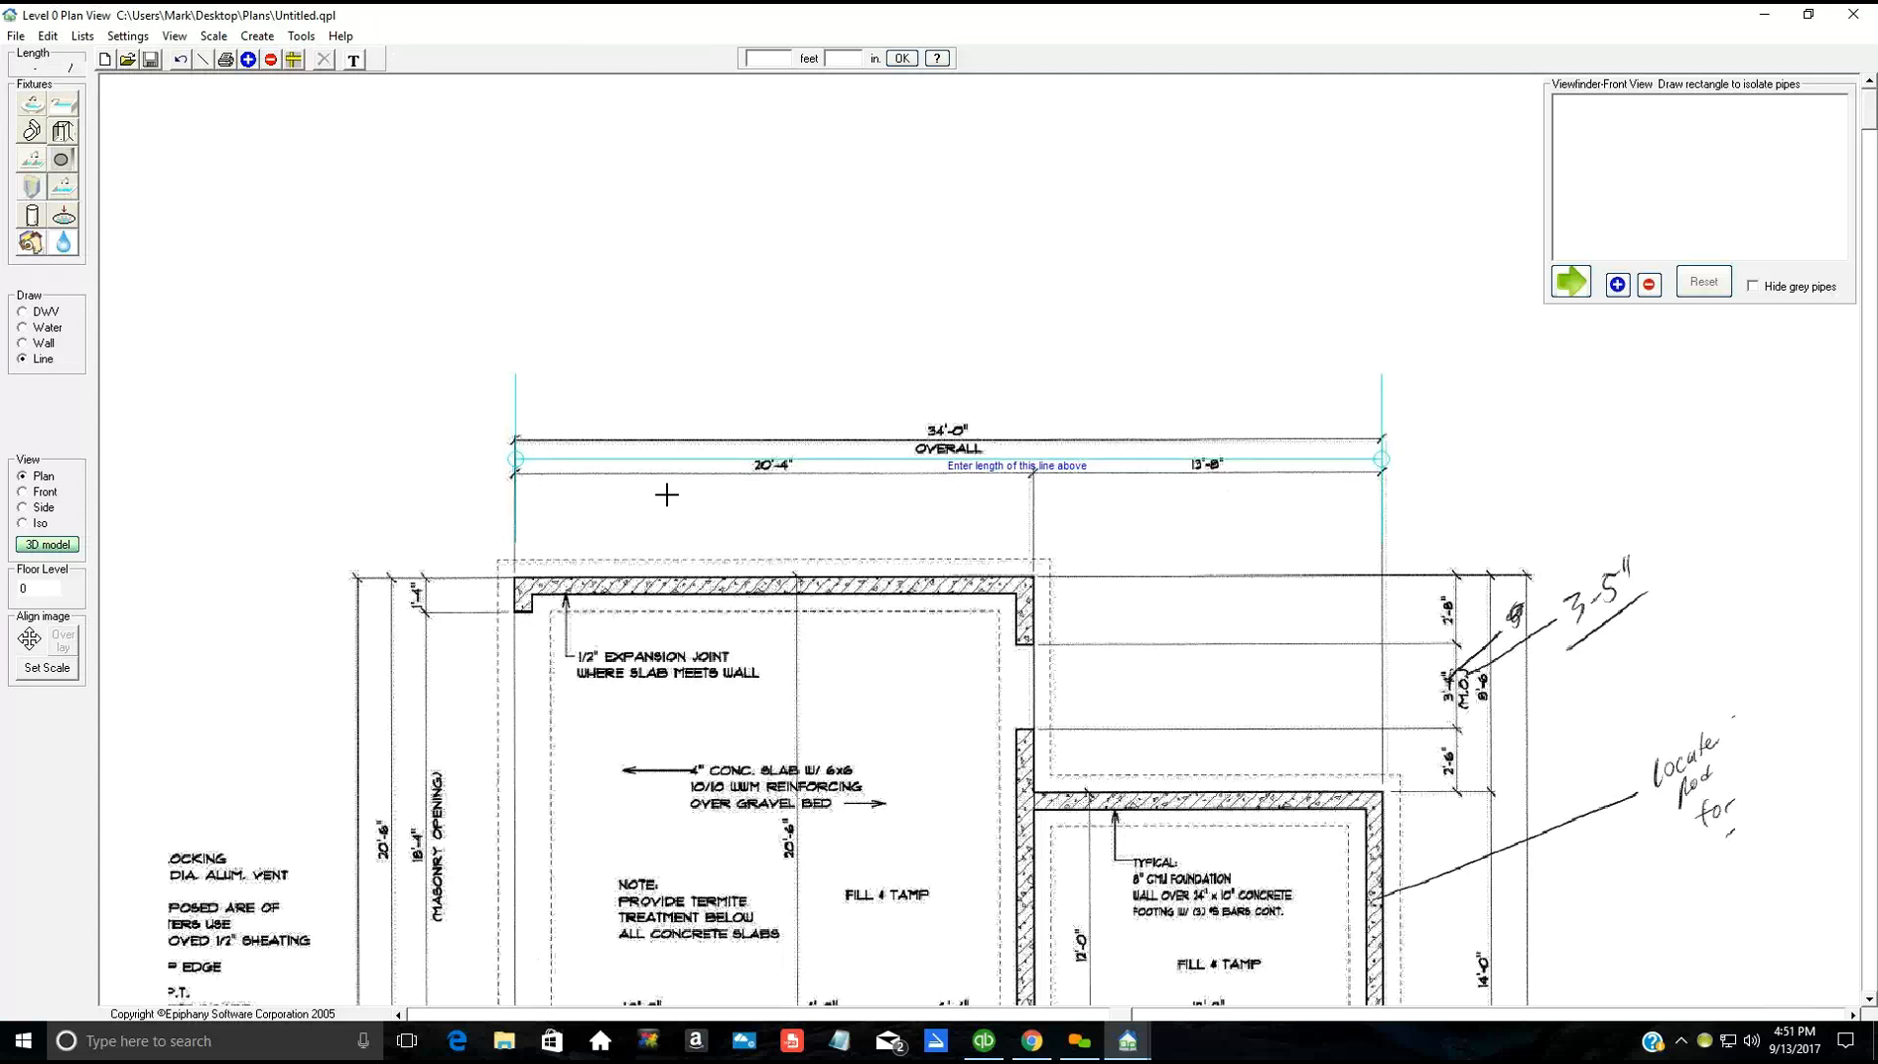
pyautogui.click(514, 408)
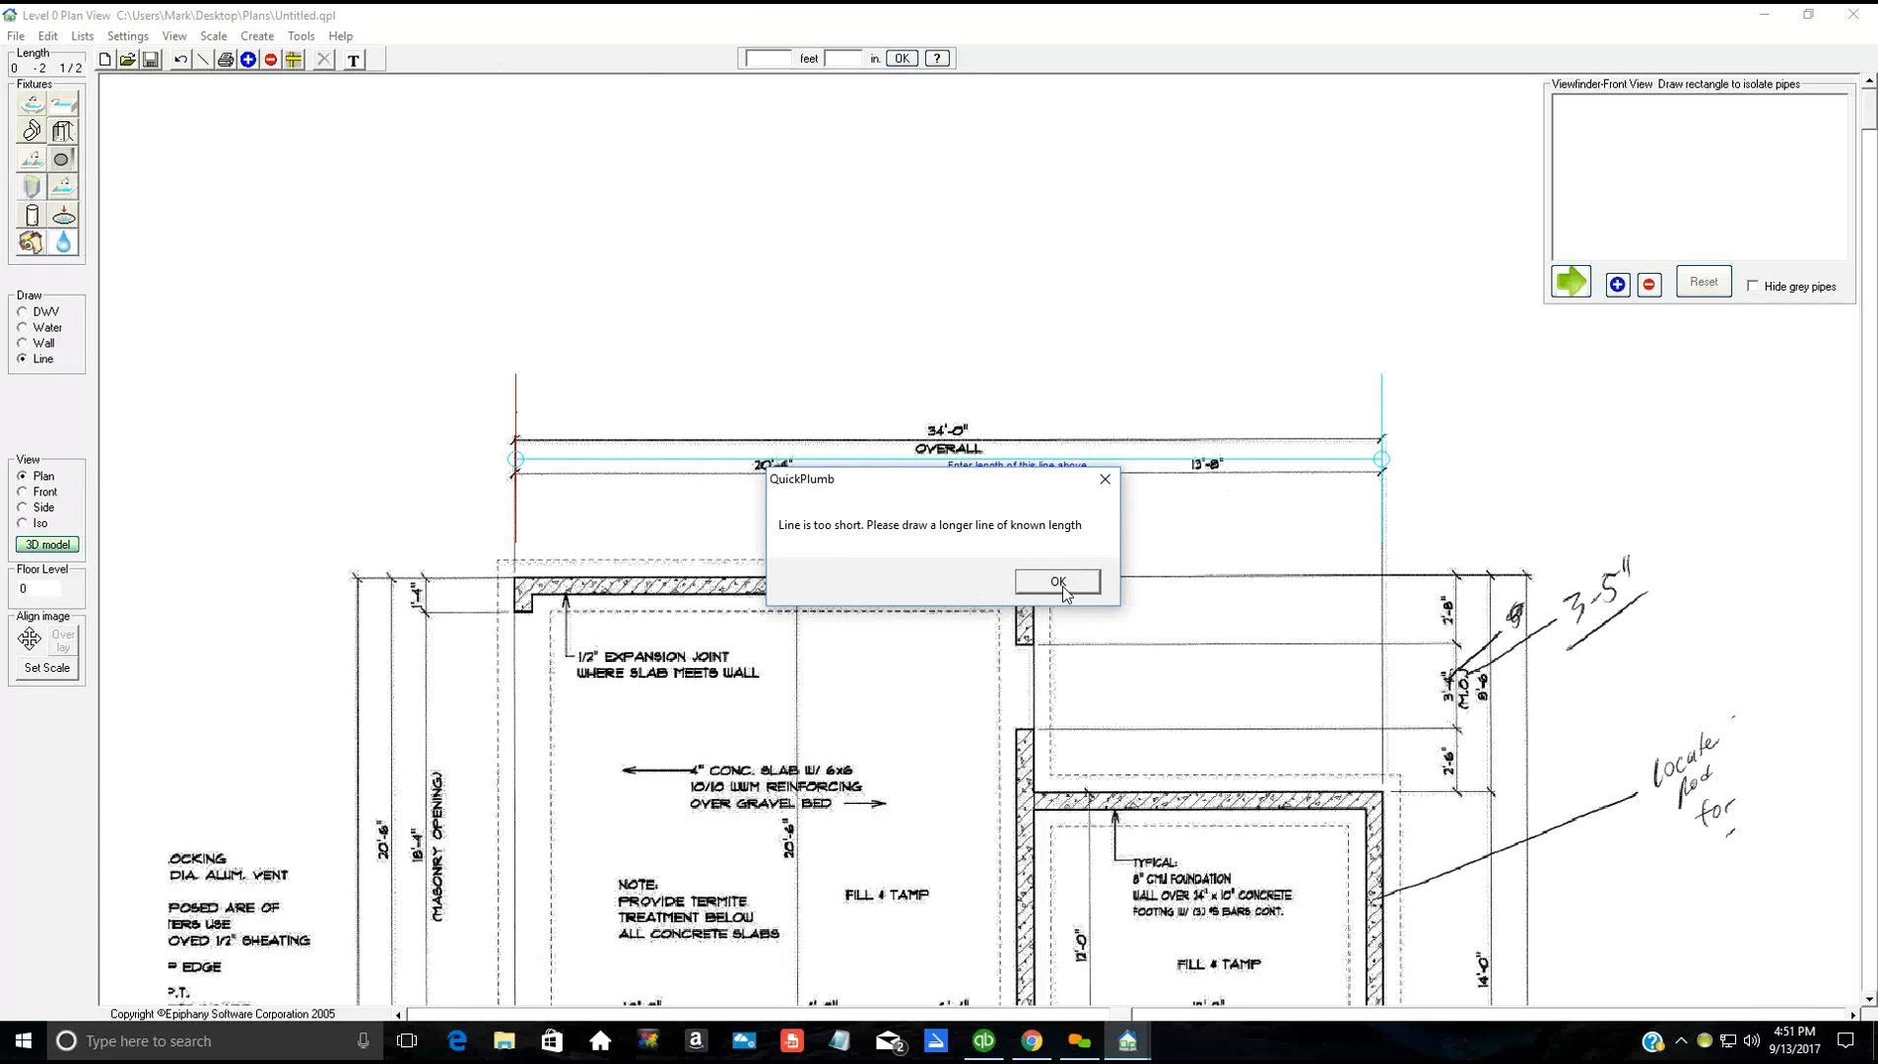
pyautogui.click(1064, 588)
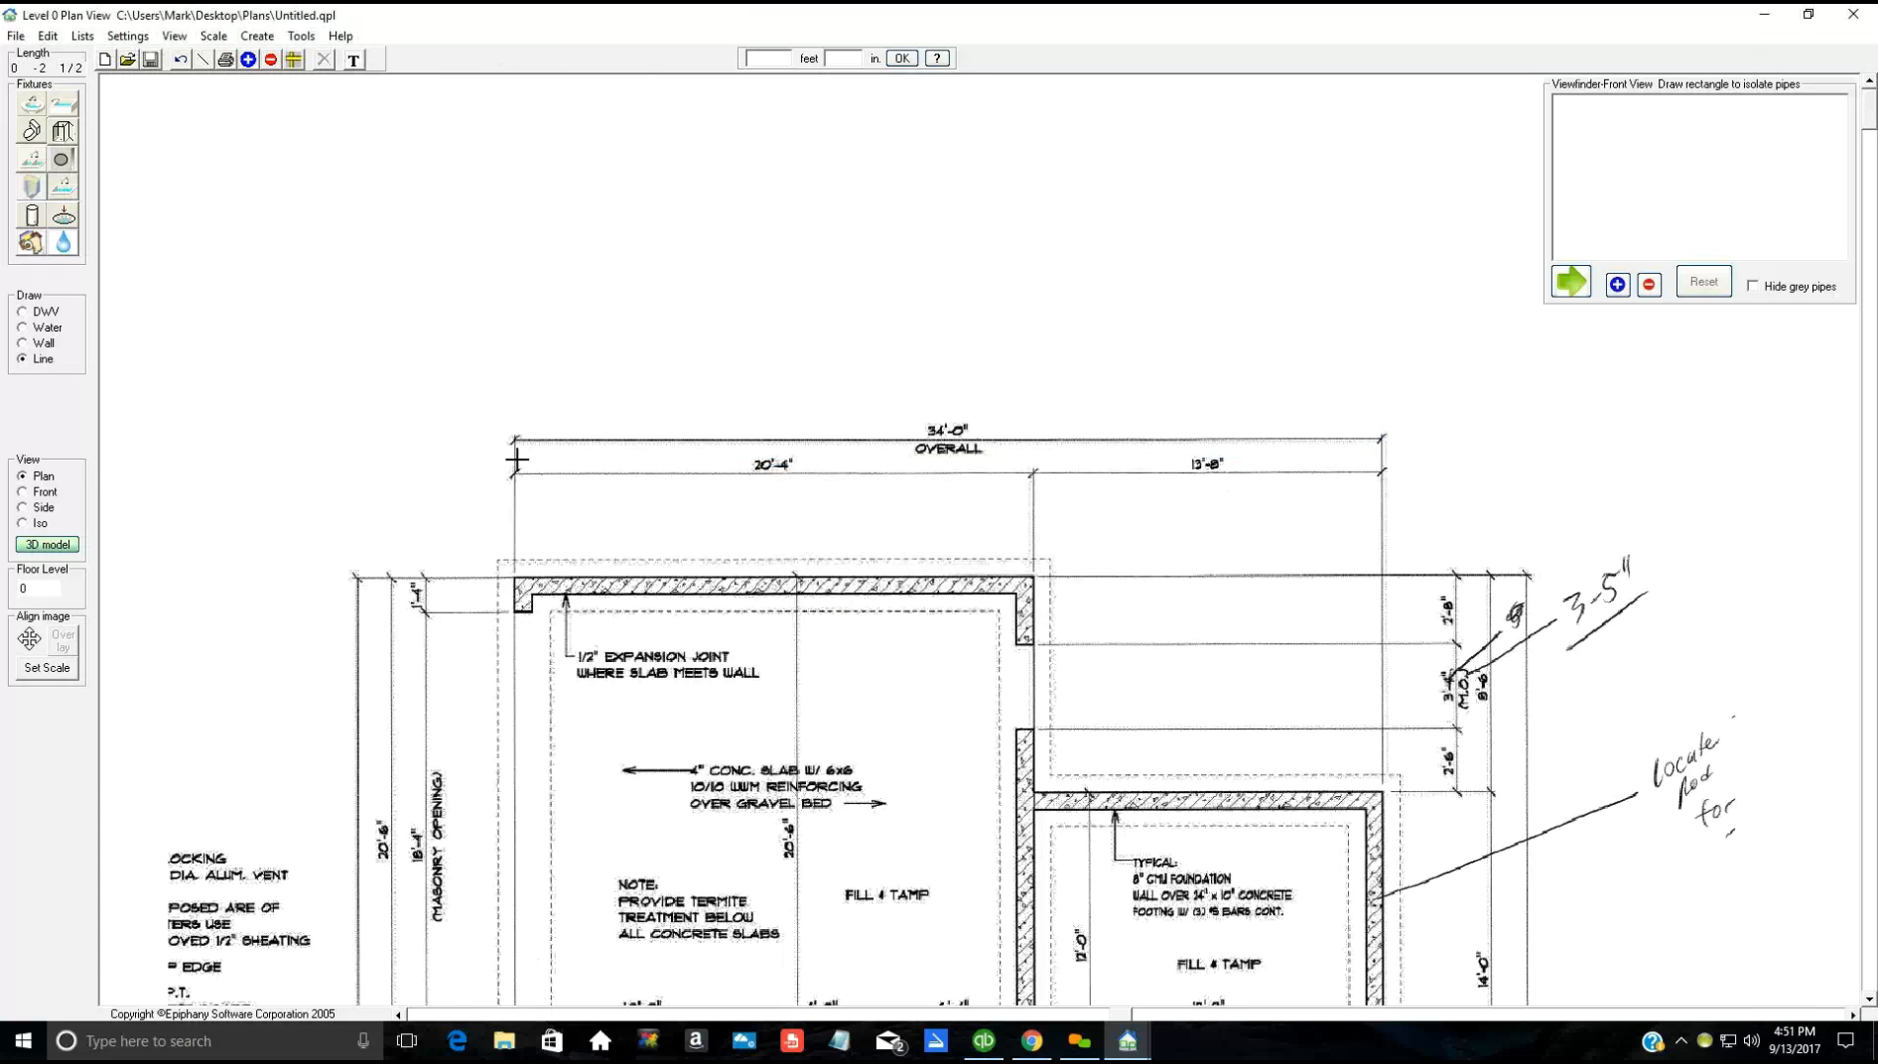
# Step: Set the foundation plan's scale from a line drawn across the 34'-0" overall dimension, with a length of 34 feet 0 inches
pyautogui.moveTo(514, 460); pyautogui.dragTo(1382, 460)
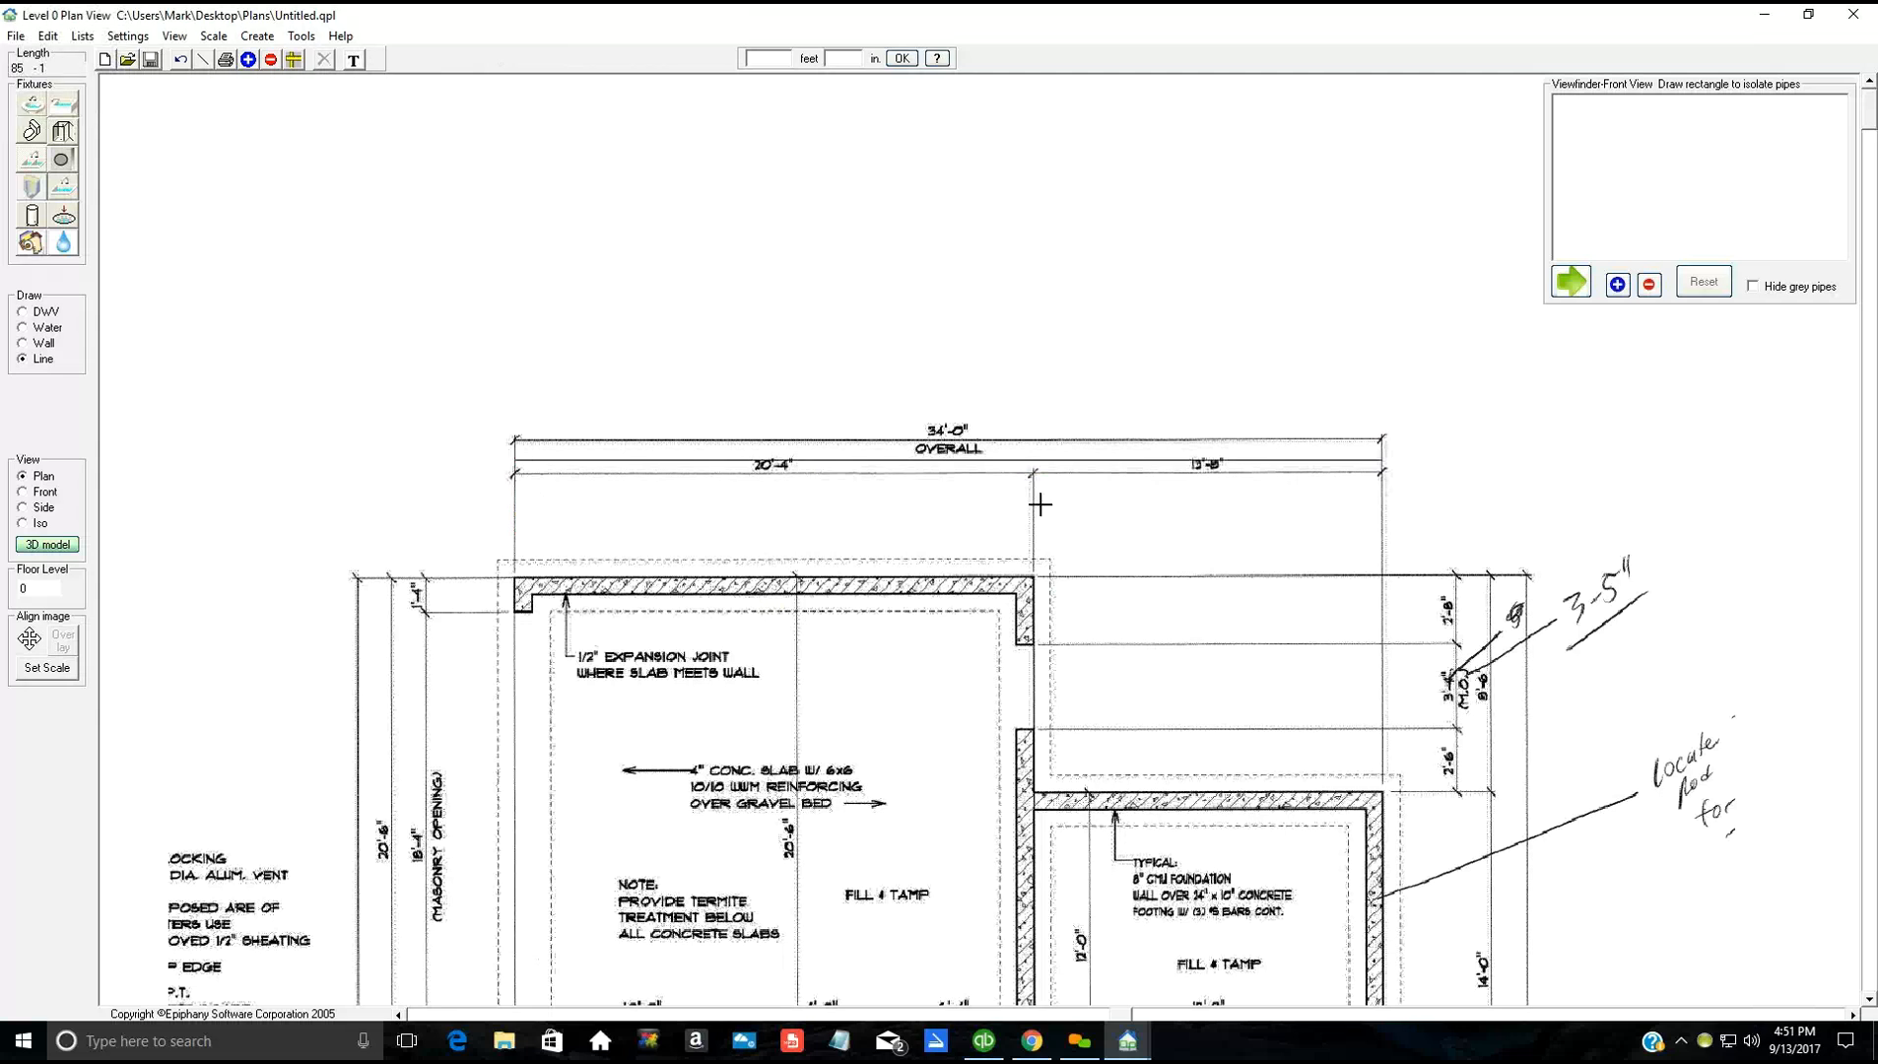
pyautogui.click(930, 494)
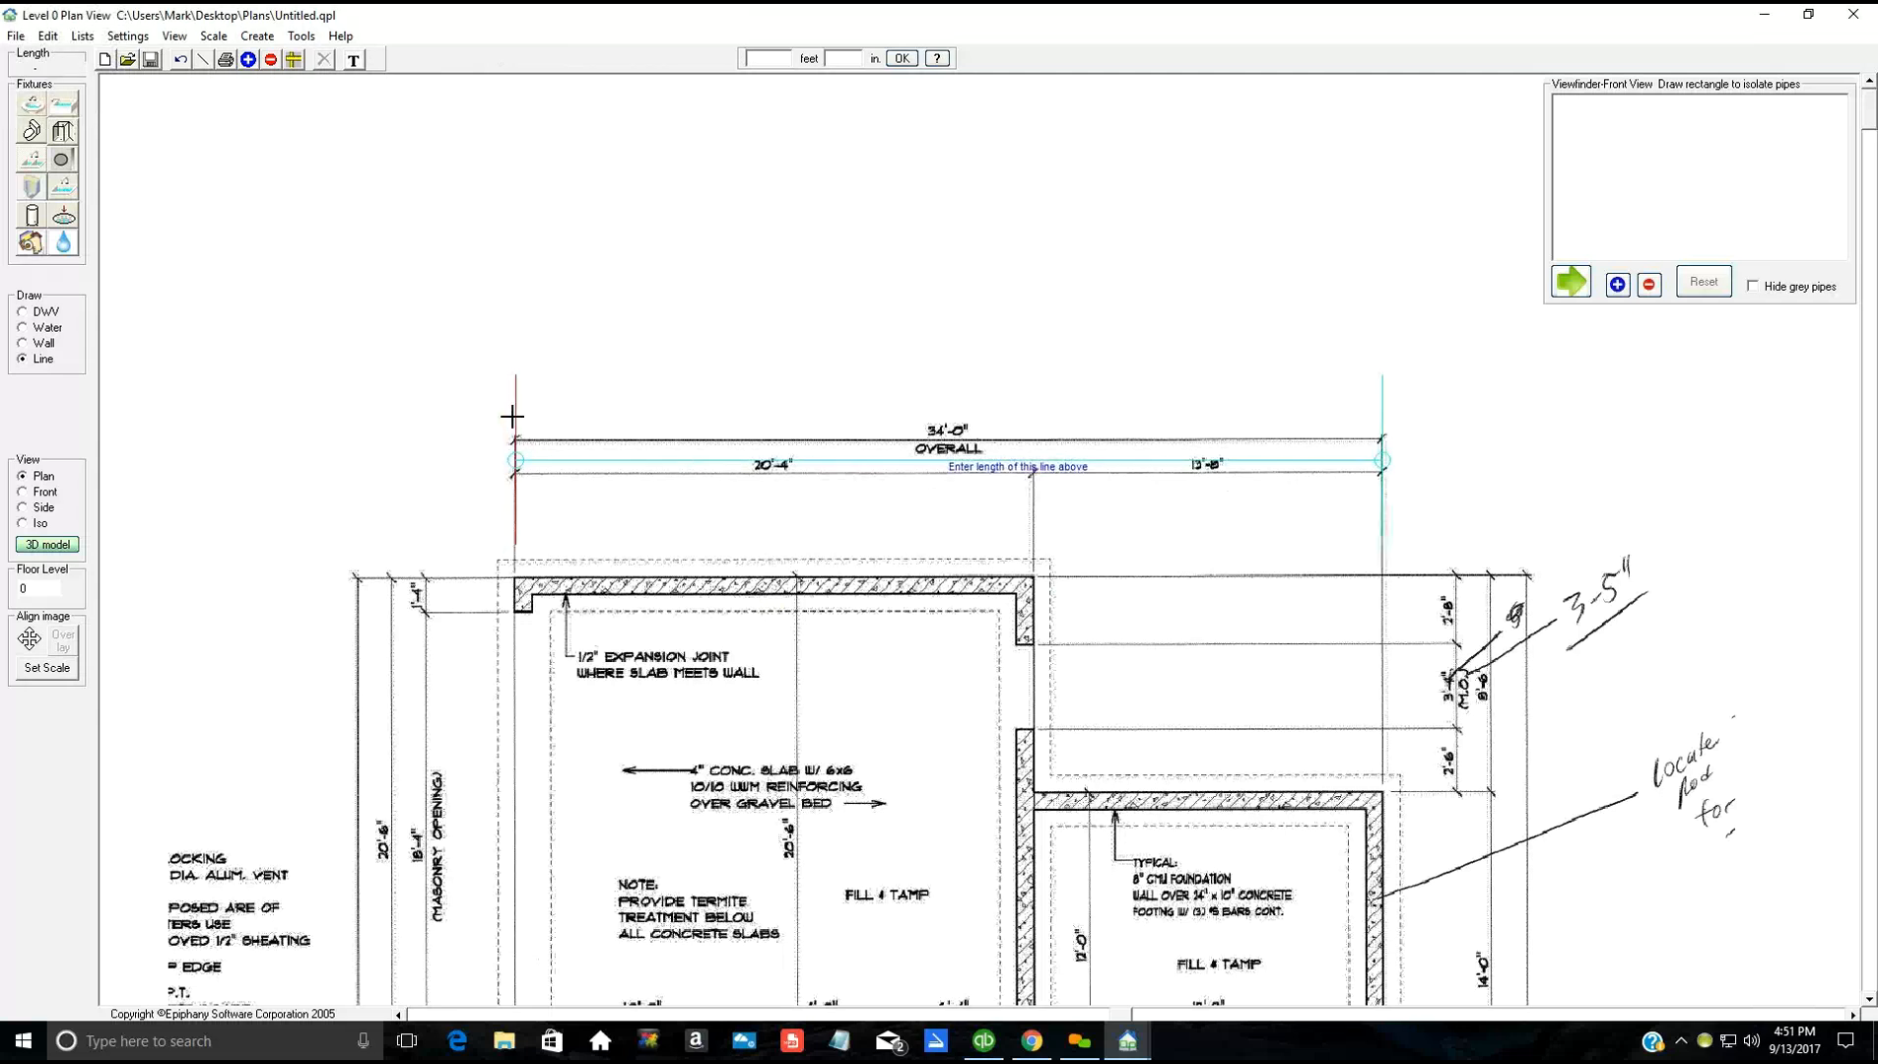
pyautogui.click(512, 416)
pyautogui.click(1245, 357)
pyautogui.click(771, 62)
pyautogui.write('34')
pyautogui.press('Tab')
pyautogui.write('0')
pyautogui.click(902, 59)
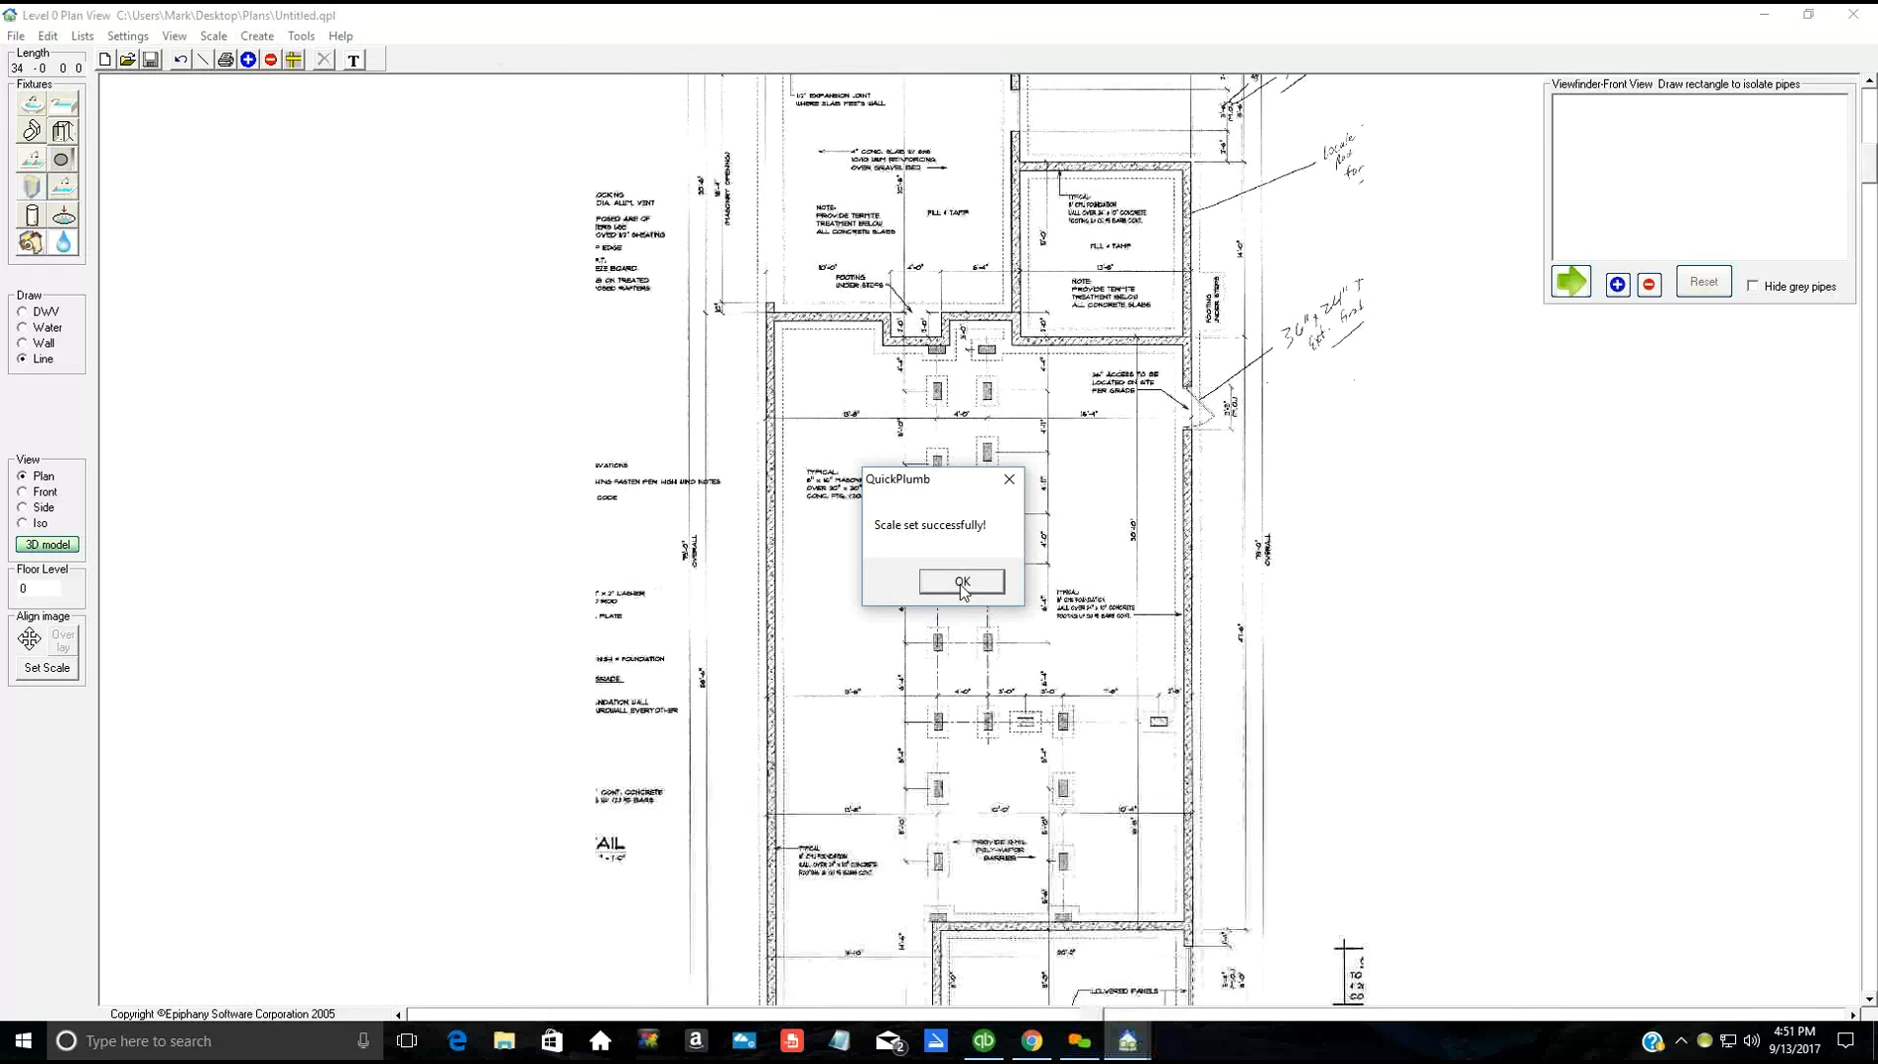
pyautogui.click(963, 582)
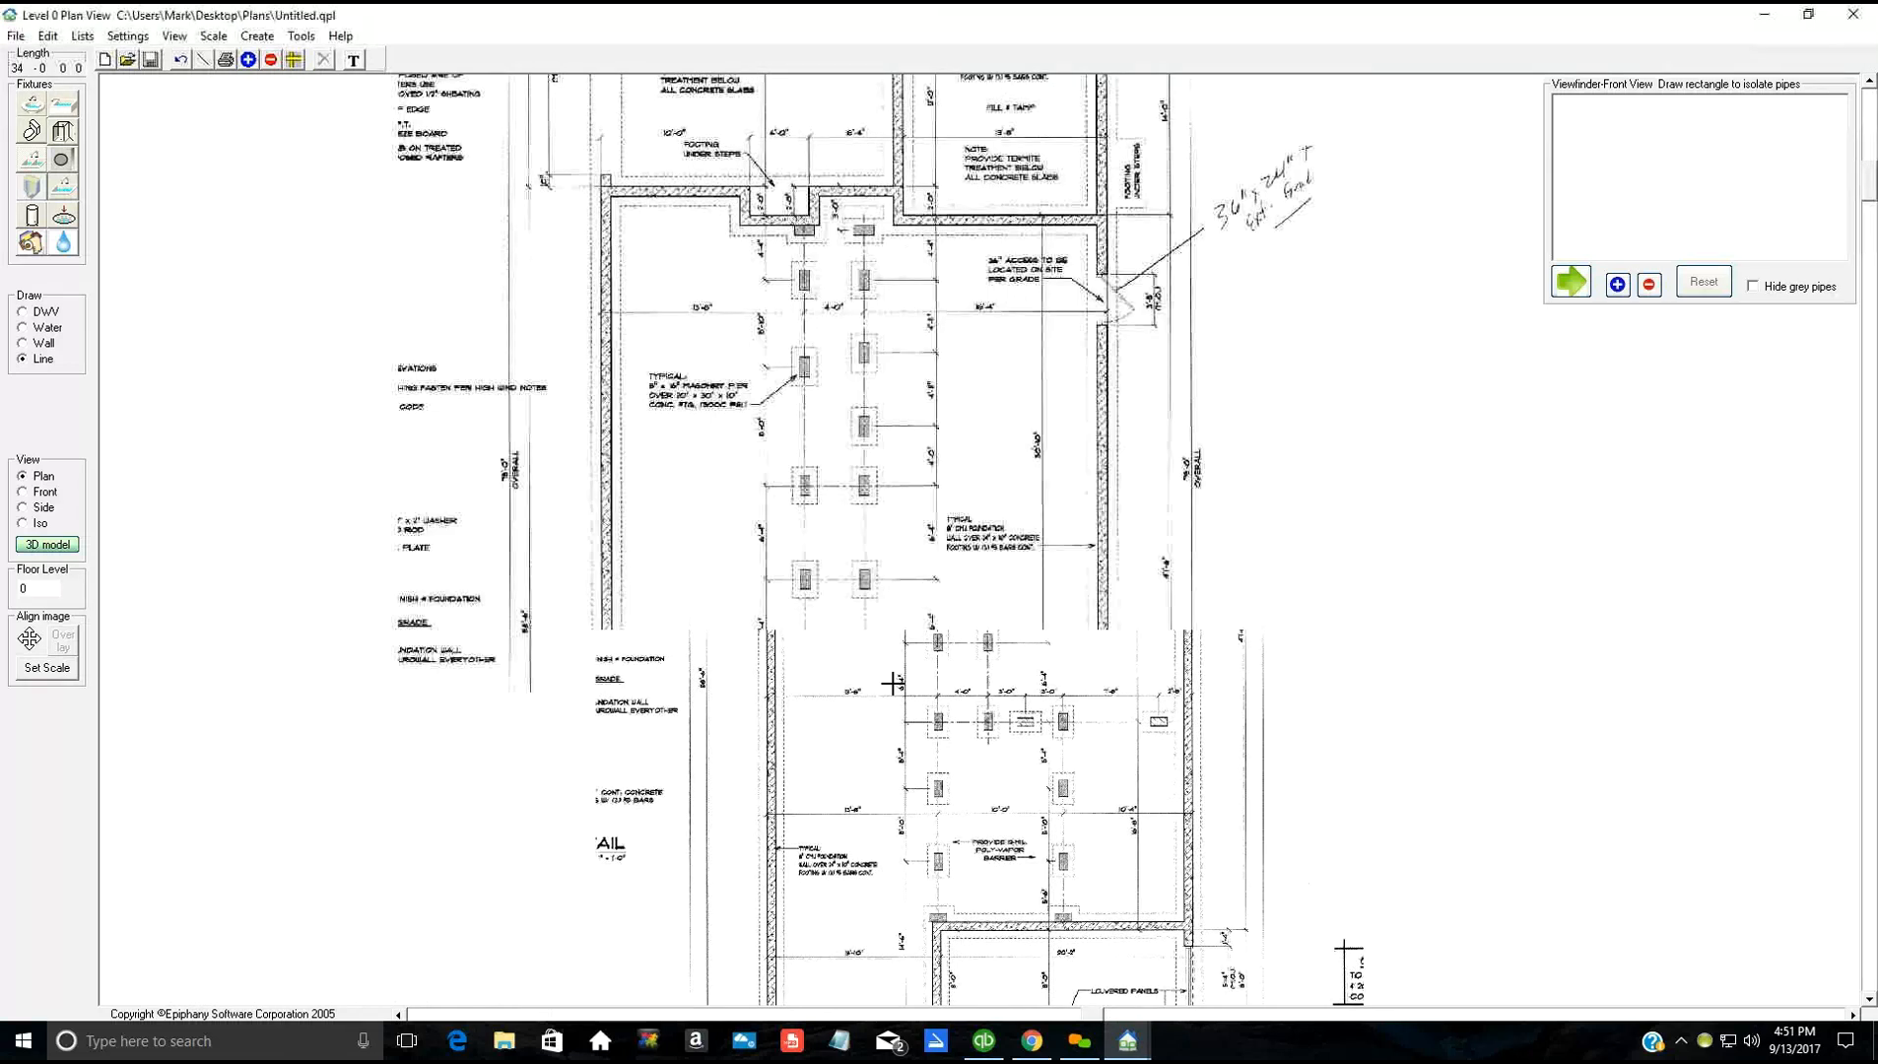
# Step: Switch to floor level 1 and open SG 8-Blk 64 Construction Plans for import as a normal PDF
pyautogui.click(47, 594)
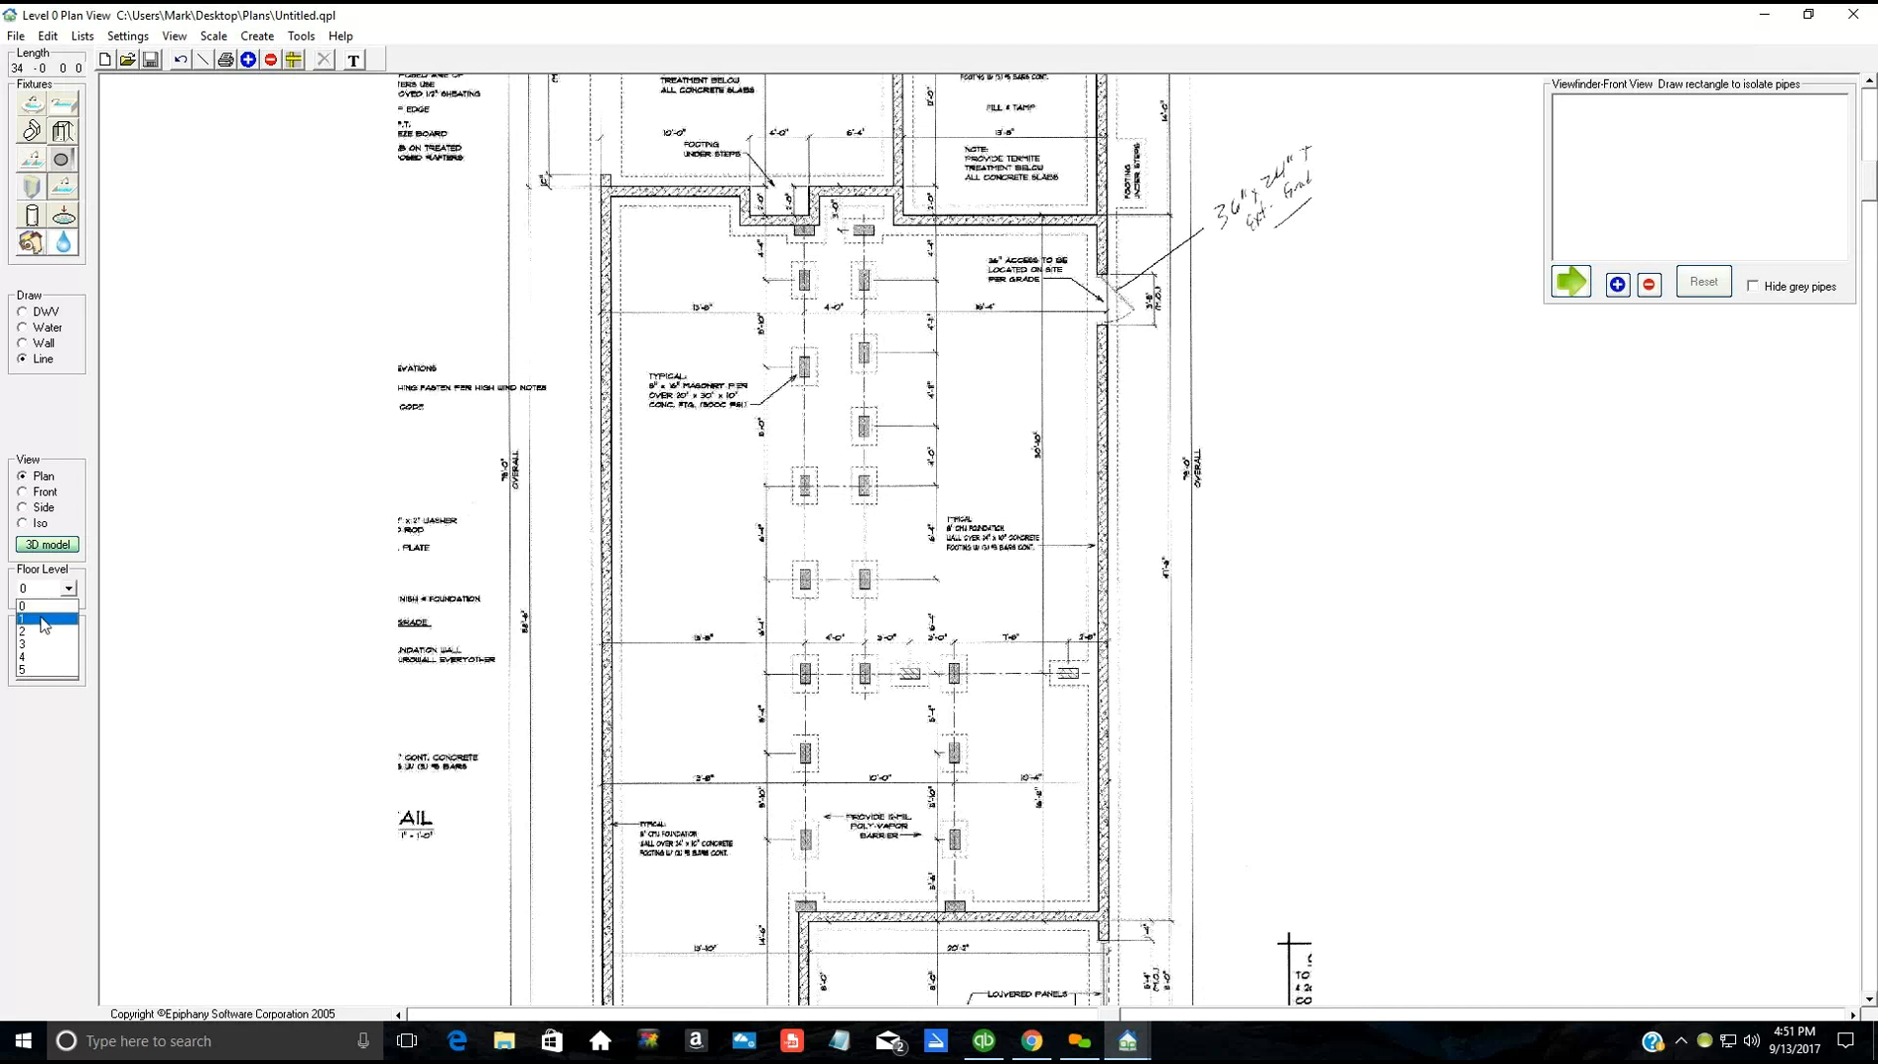
pyautogui.click(45, 621)
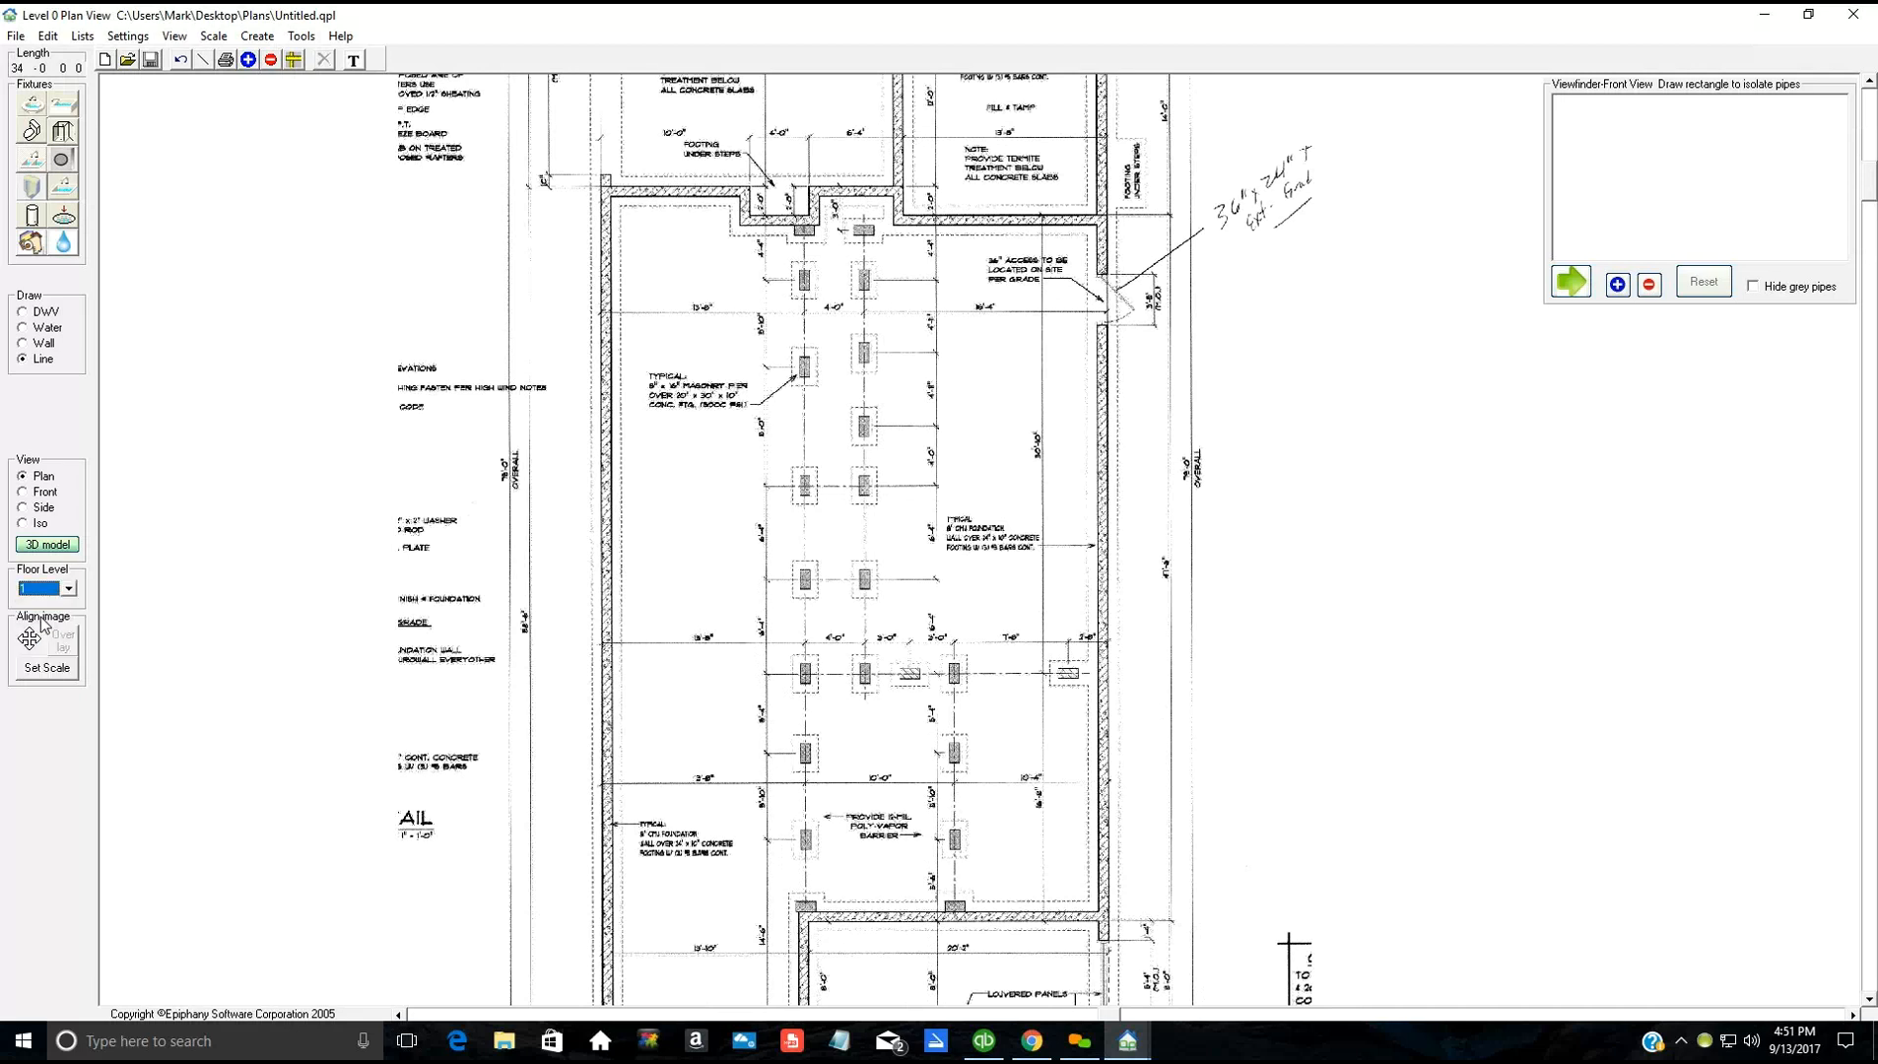
pyautogui.click(17, 37)
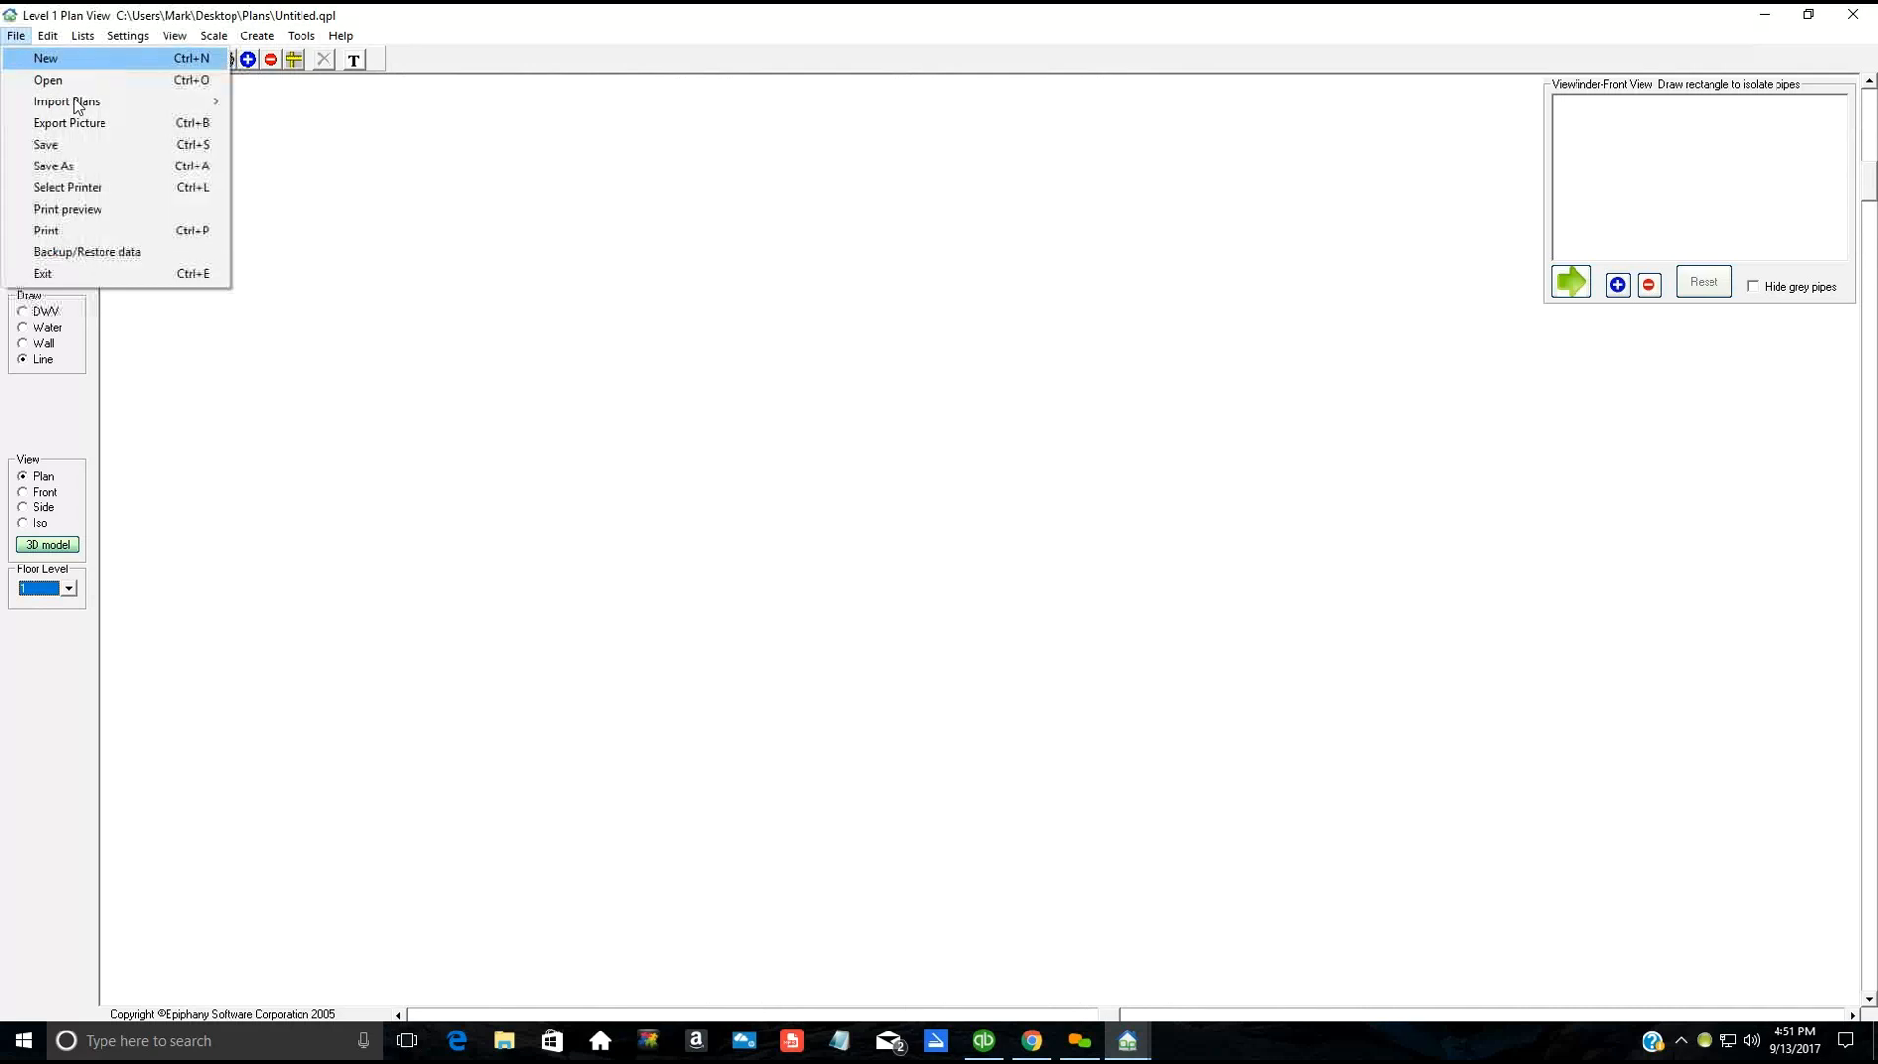
pyautogui.moveTo(89, 101)
pyautogui.moveTo(285, 104)
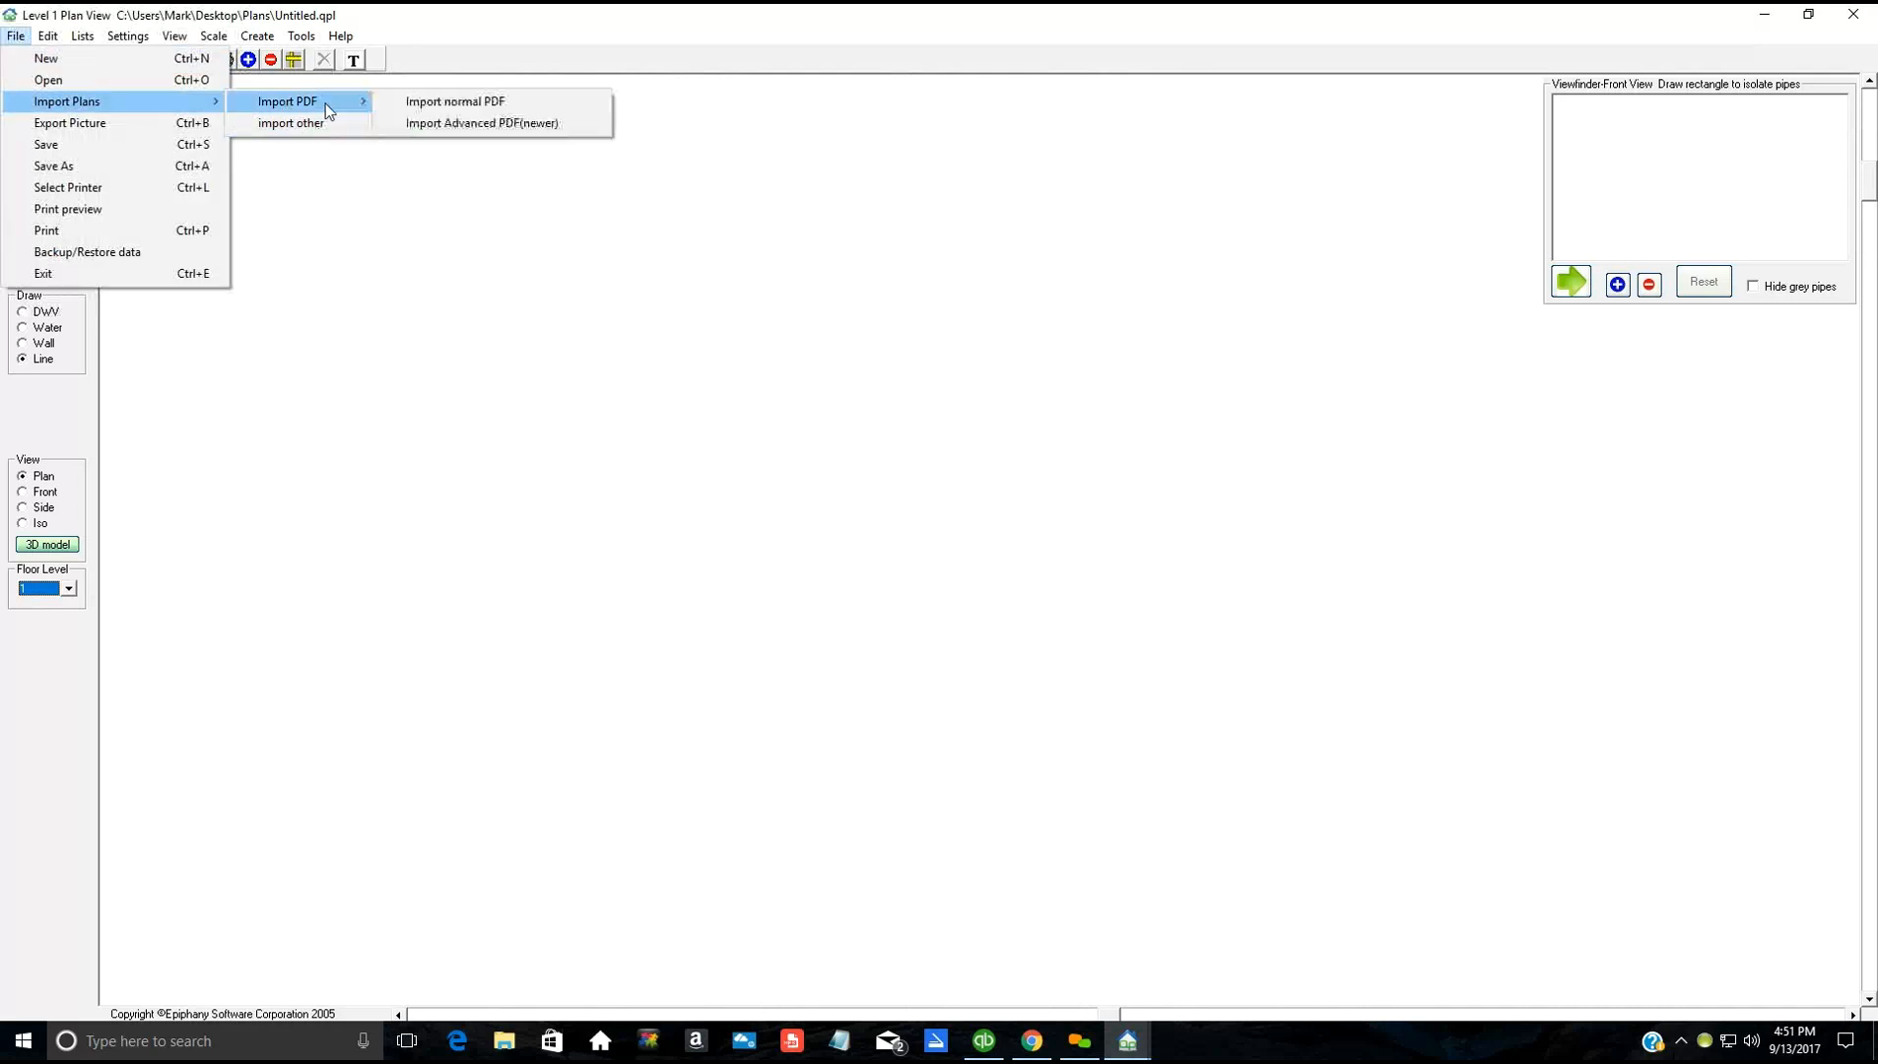
pyautogui.click(450, 100)
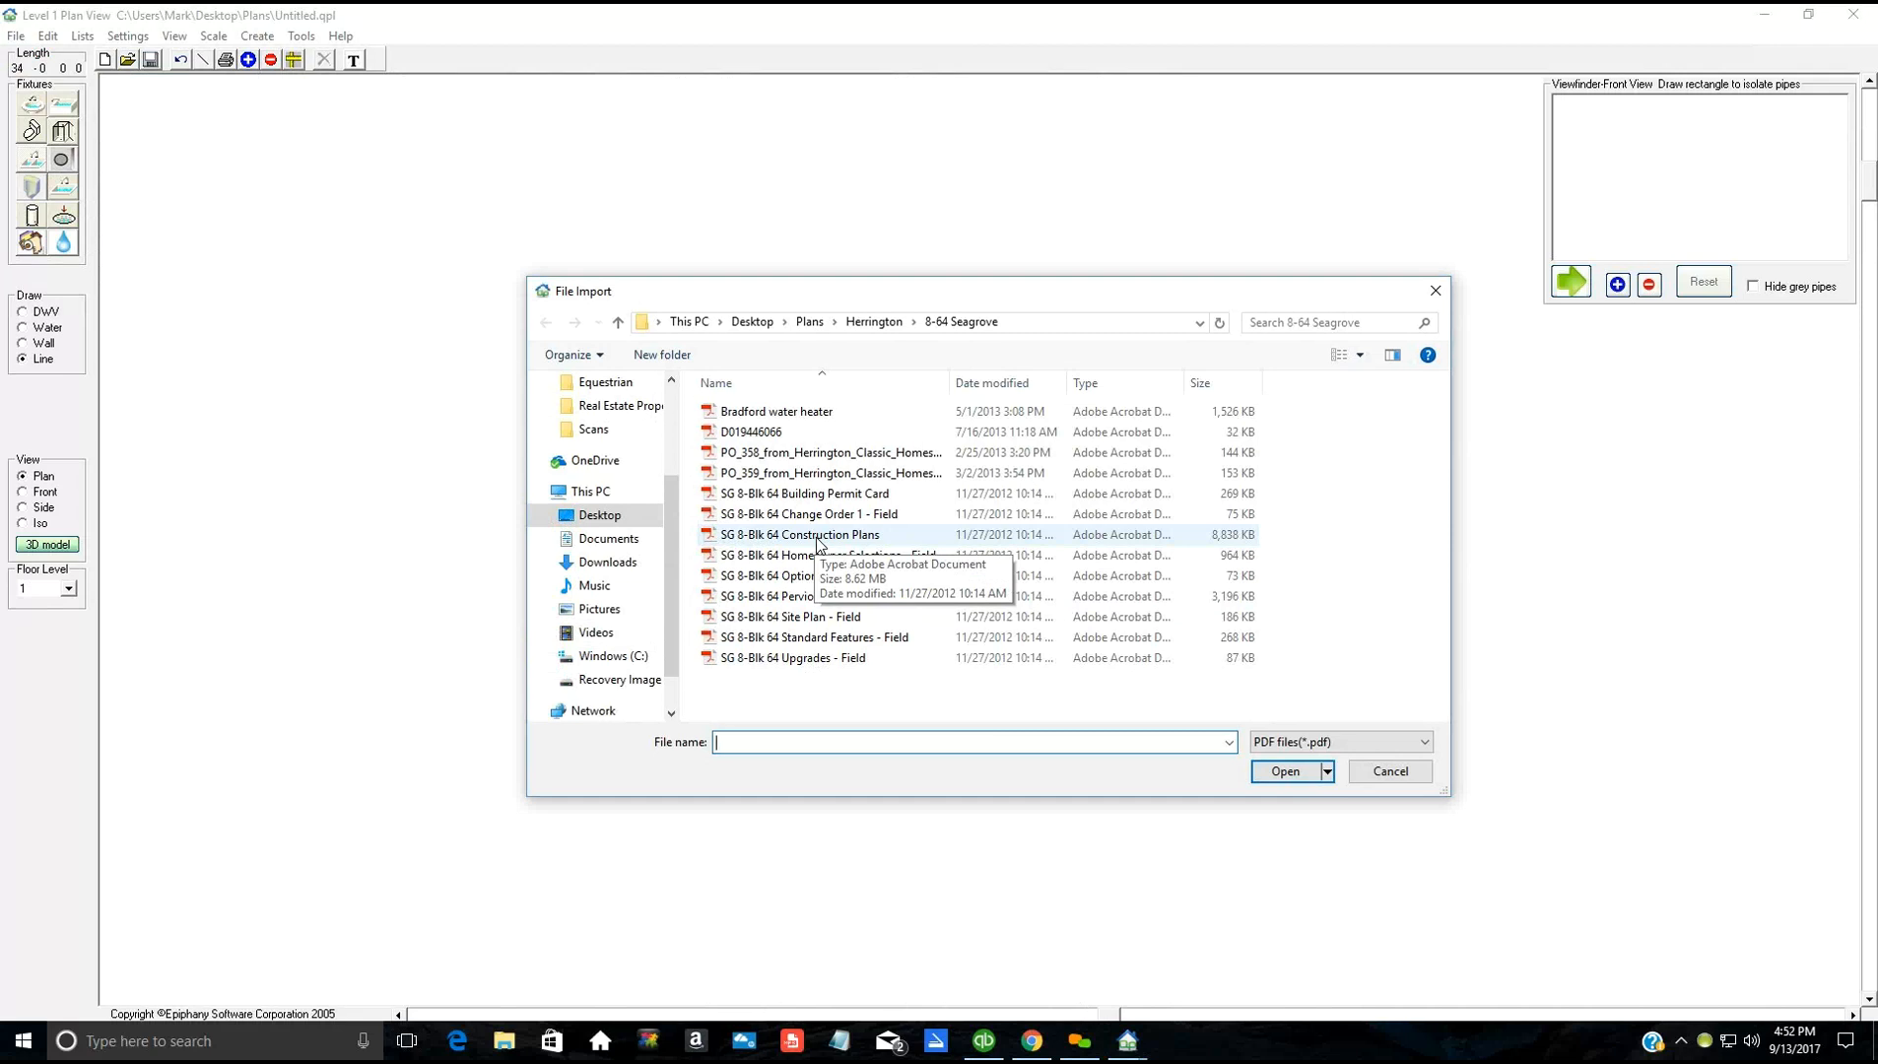
pyautogui.doubleClick(819, 535)
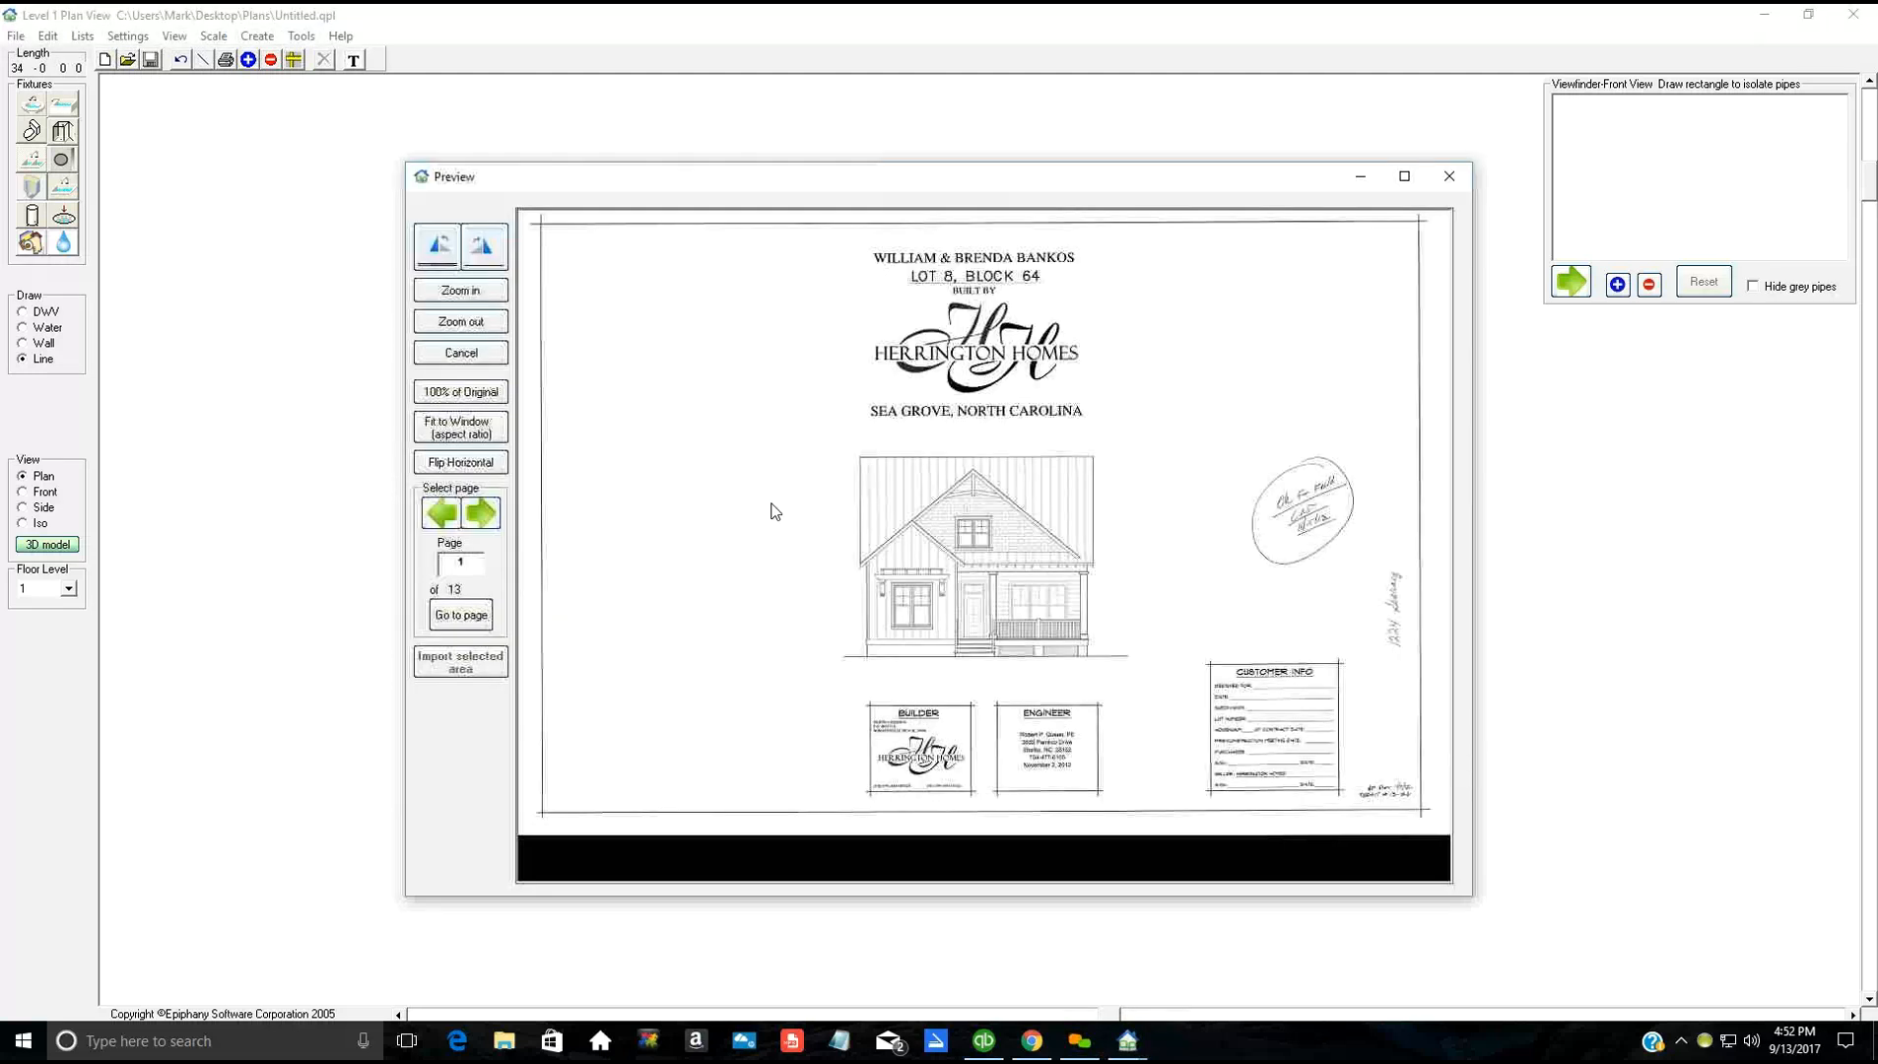
# Step: Select the first floor plan on page 5 of the PDF and import that area
pyautogui.doubleClick(468, 562)
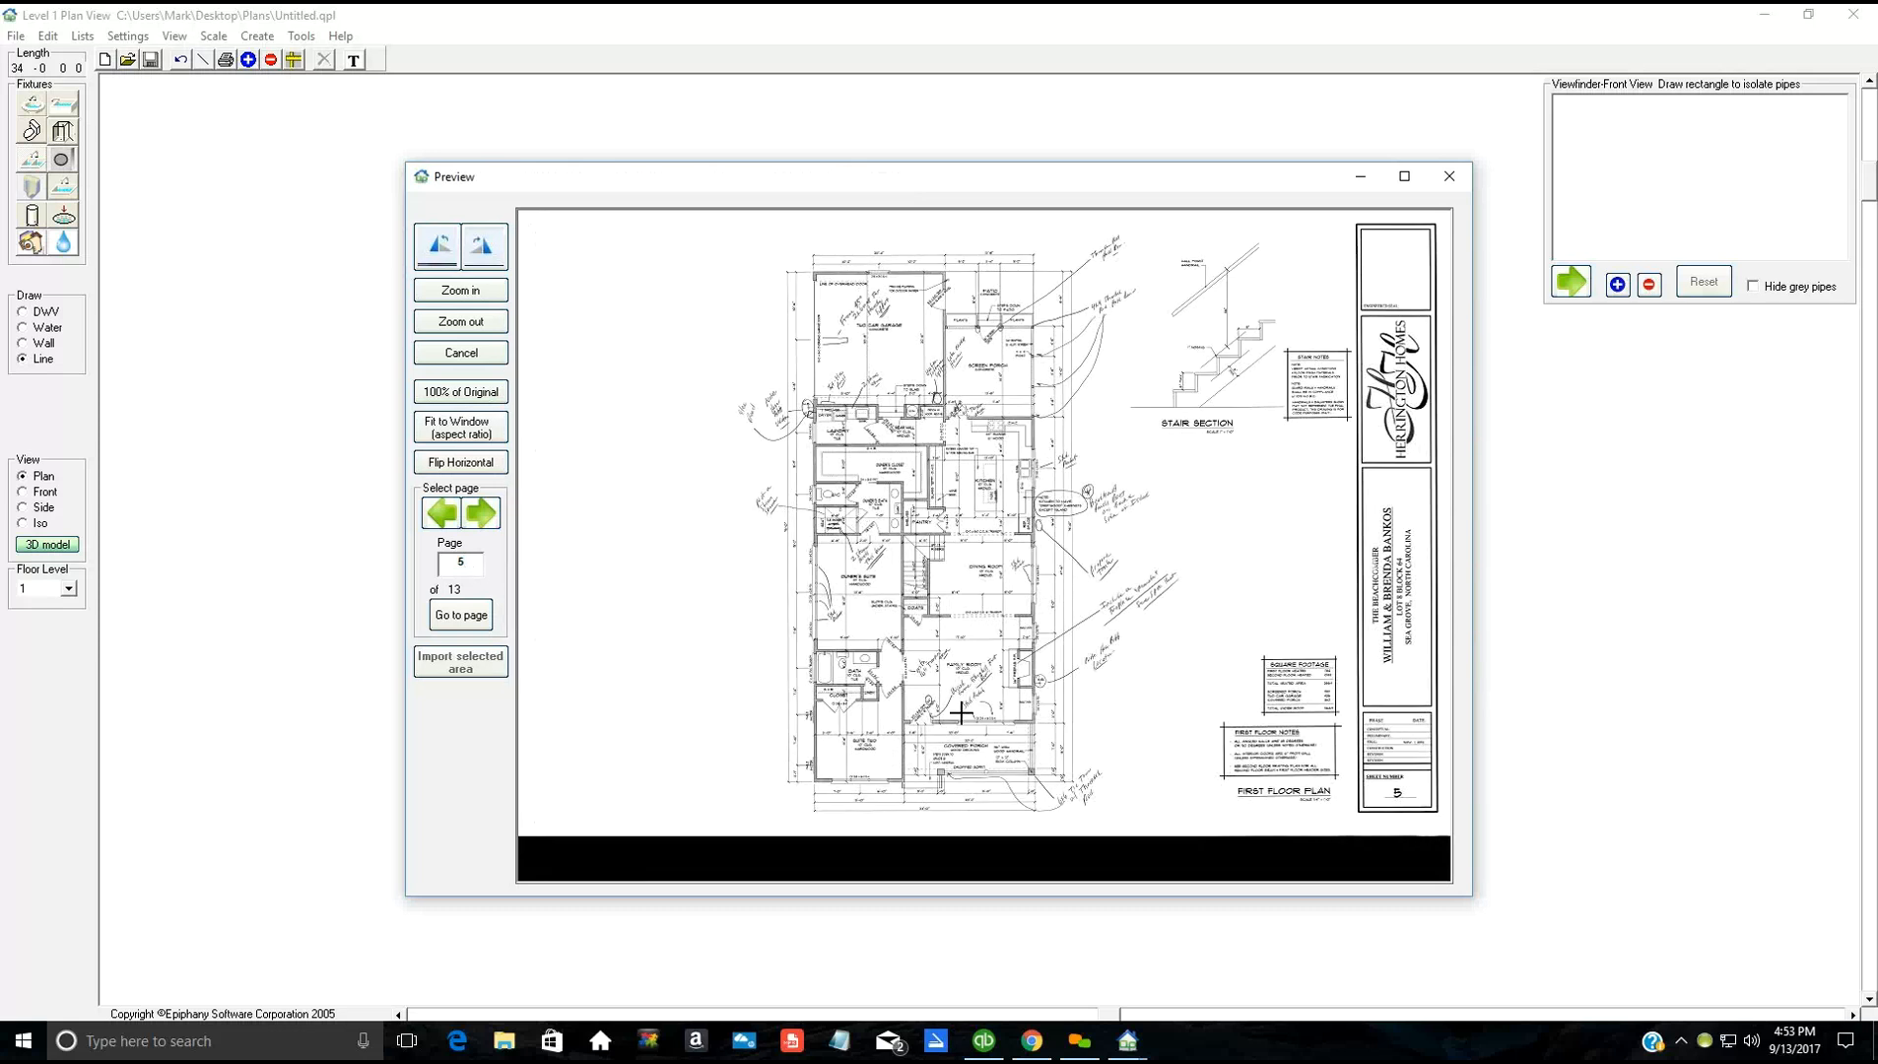
pyautogui.moveTo(962, 713); pyautogui.dragTo(1113, 824)
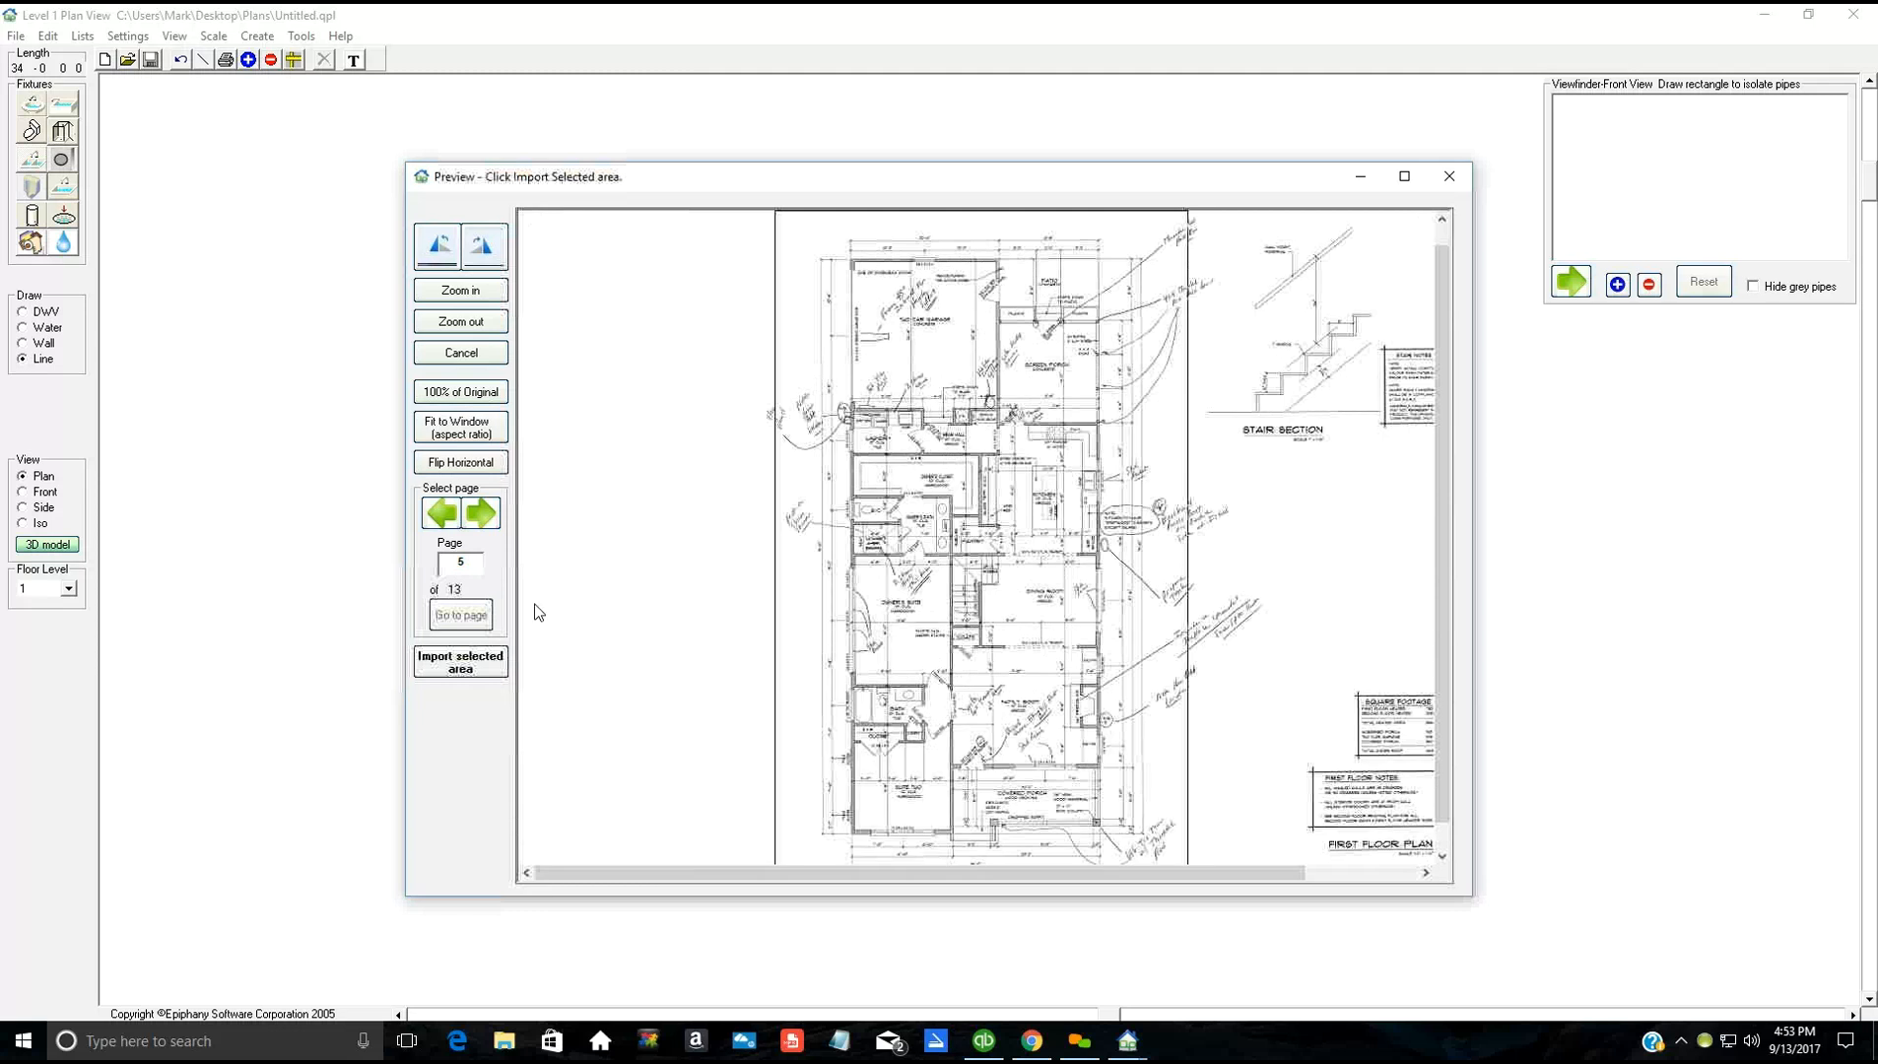
pyautogui.click(482, 668)
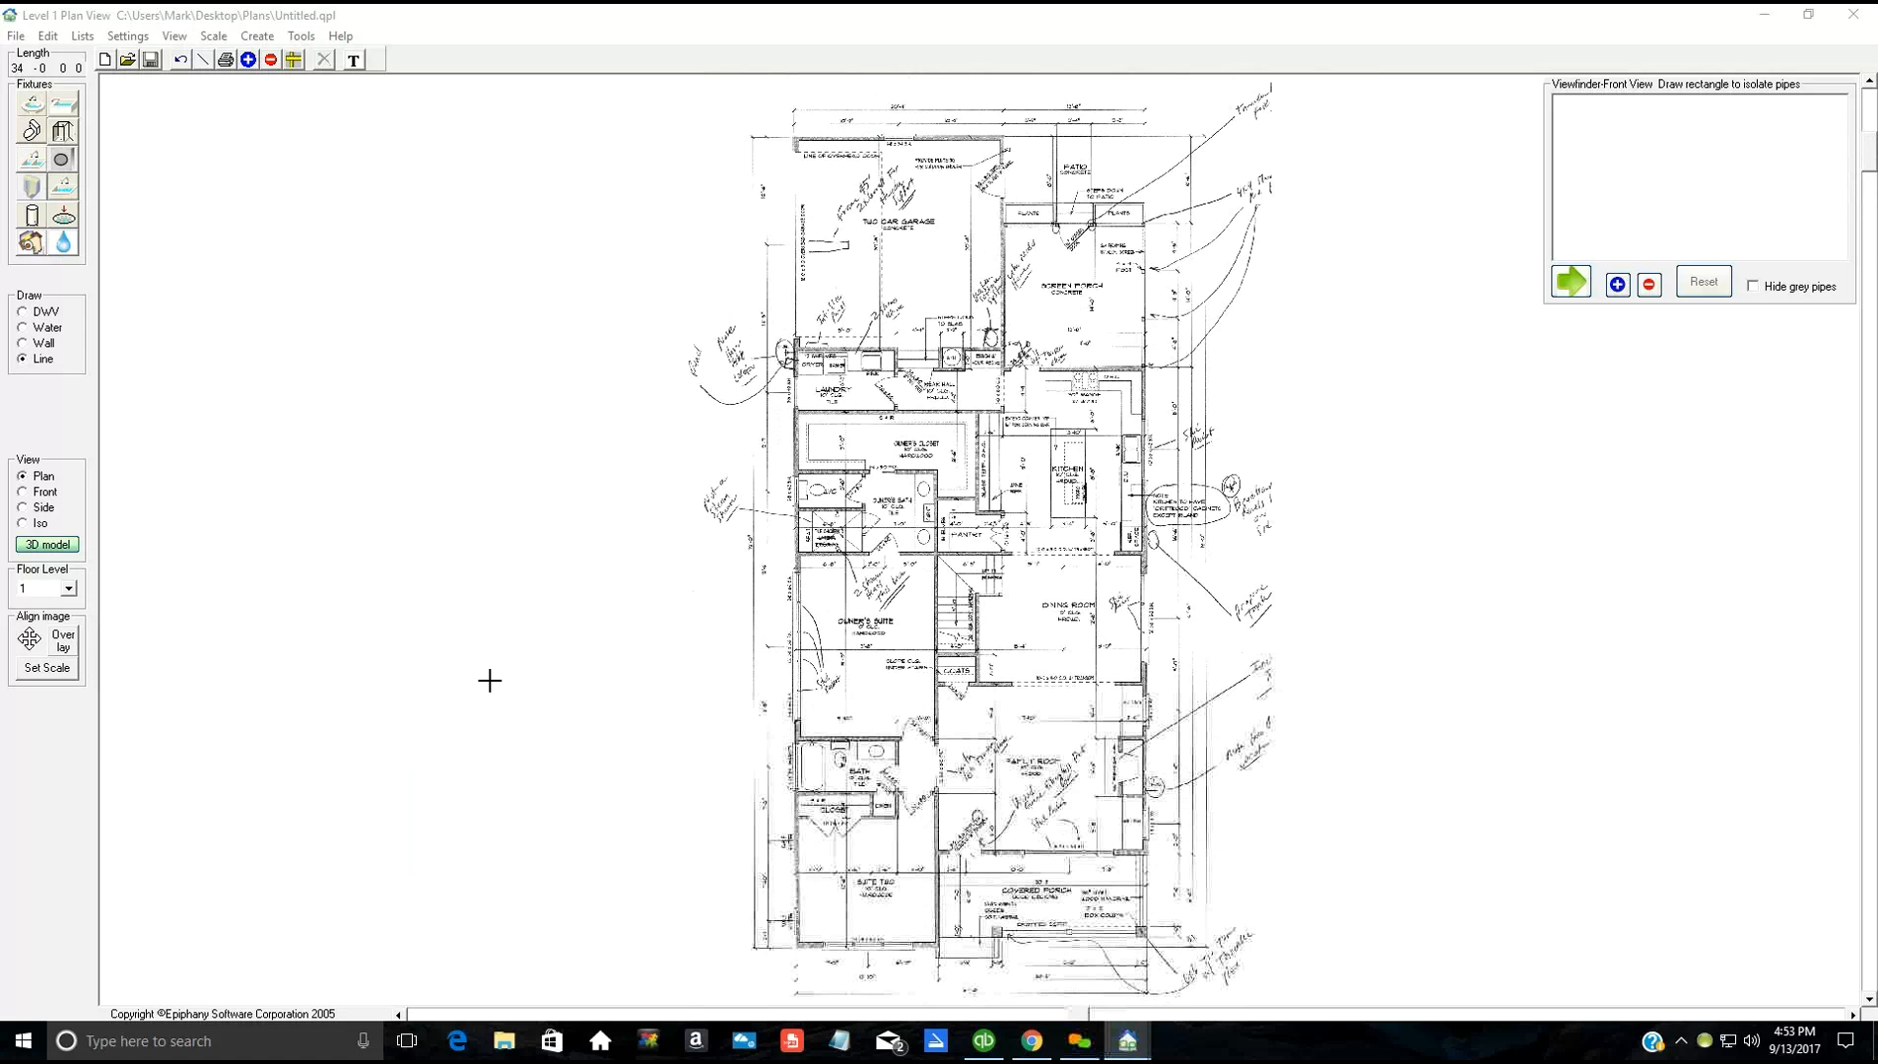
# Step: Set drawing to water piping and place a sink fixture in the kitchen corner beside the screen porch
pyautogui.click(39, 327)
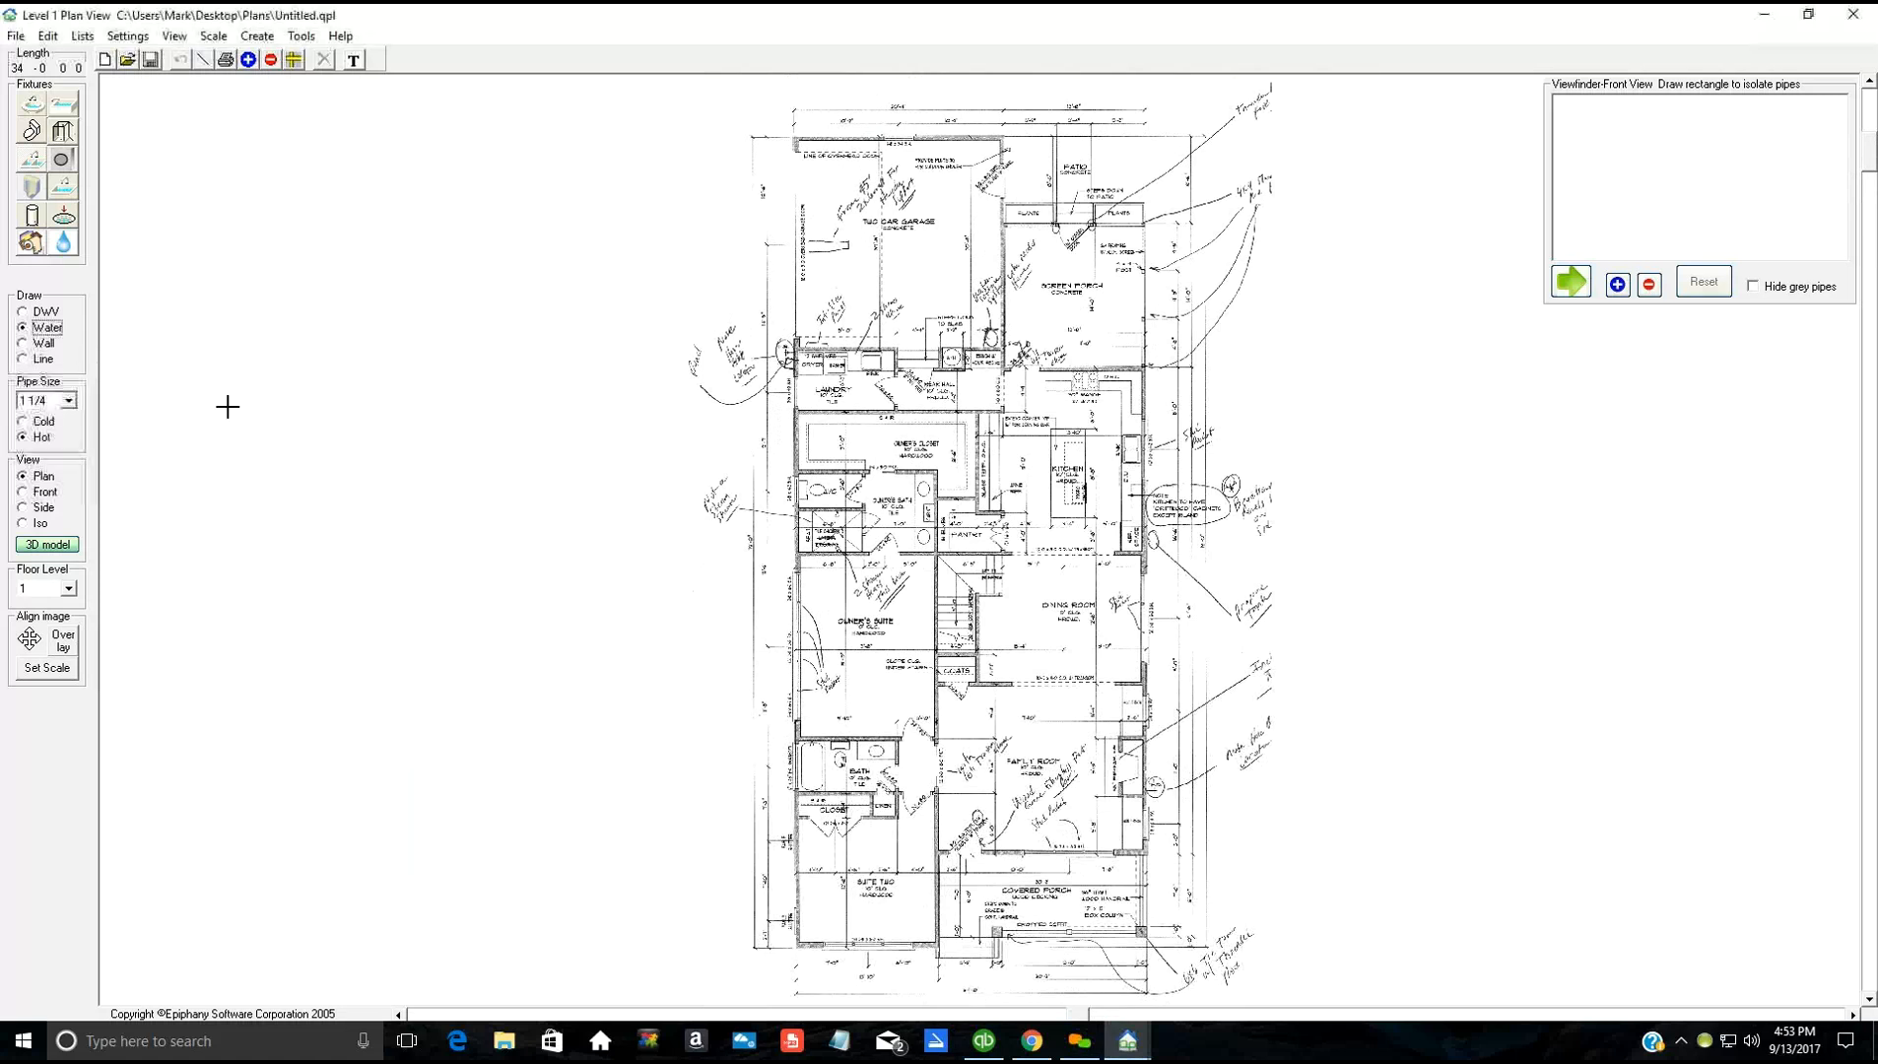
pyautogui.click(30, 163)
pyautogui.click(1130, 383)
pyautogui.click(768, 527)
pyautogui.click(1072, 552)
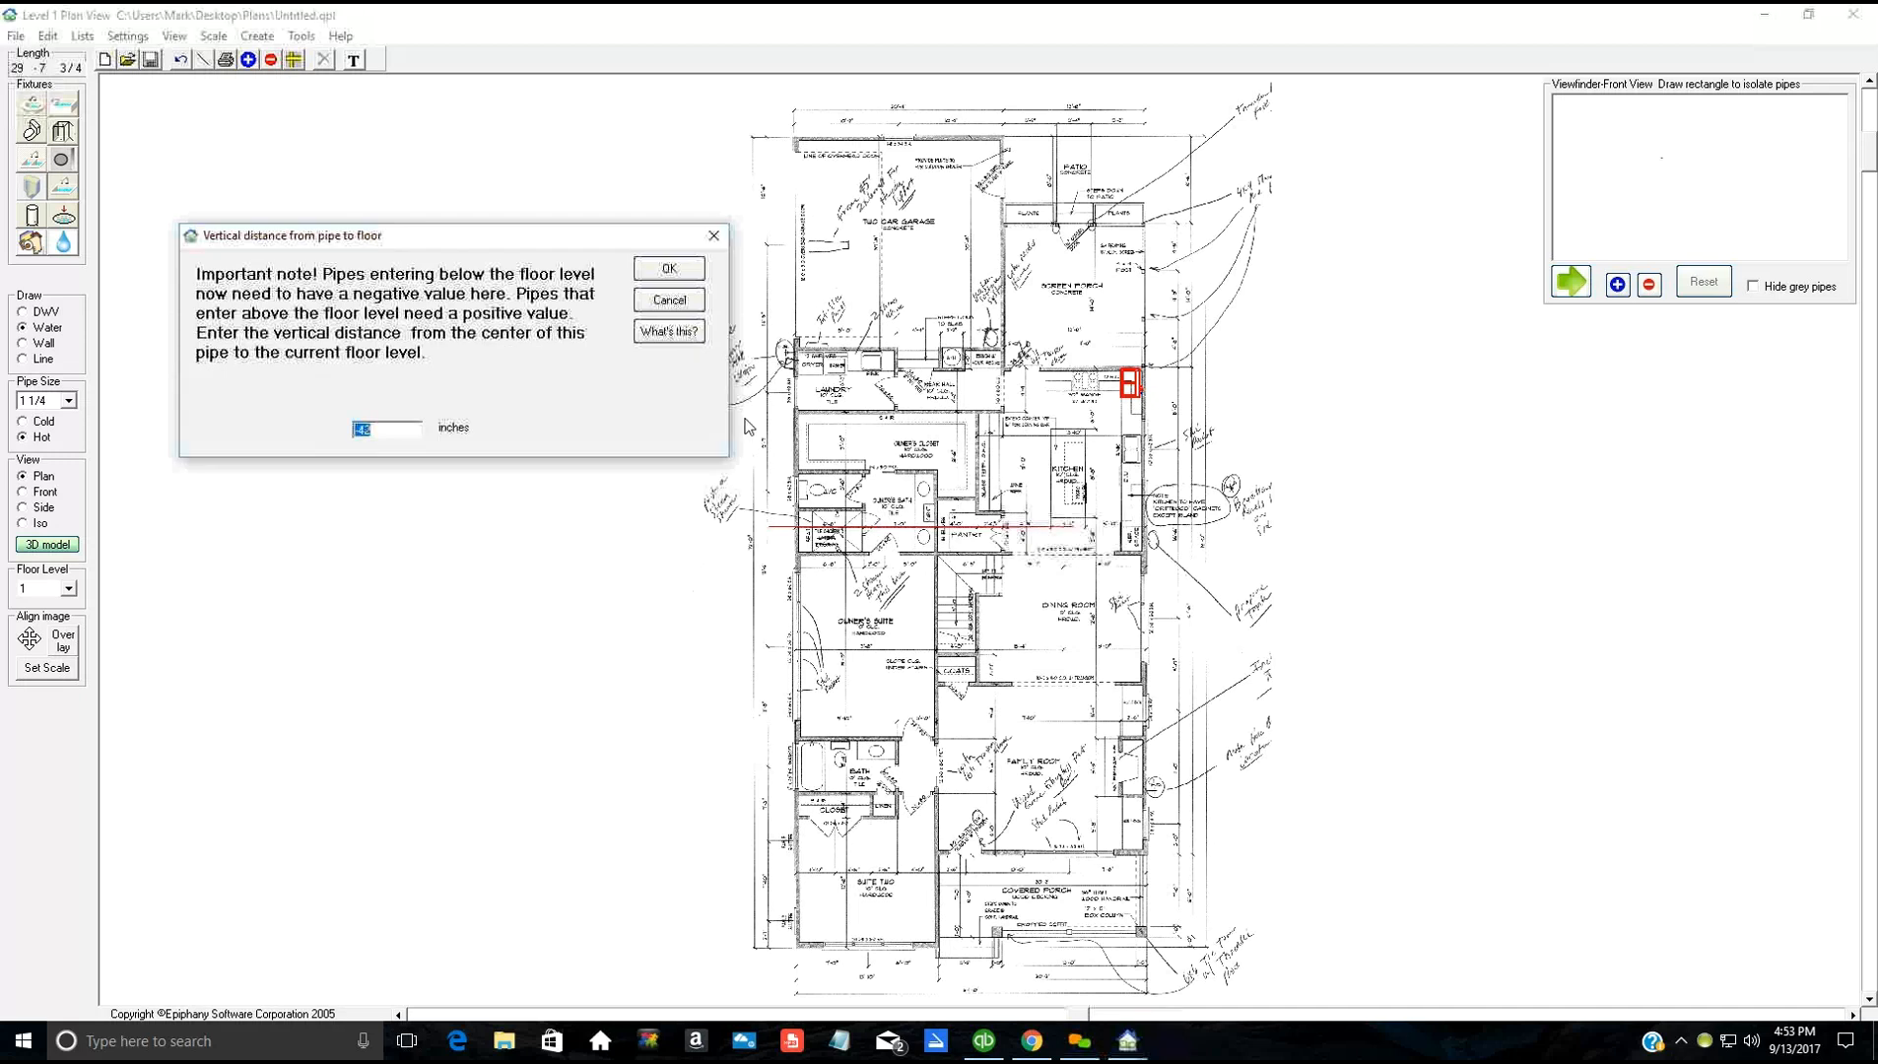
pyautogui.click(666, 298)
# Step: Draw a horizontal 1 1/4 cold water pipe about 36 feet long across the owner's closet and kitchen, keeping the default floor distance
pyautogui.click(52, 420)
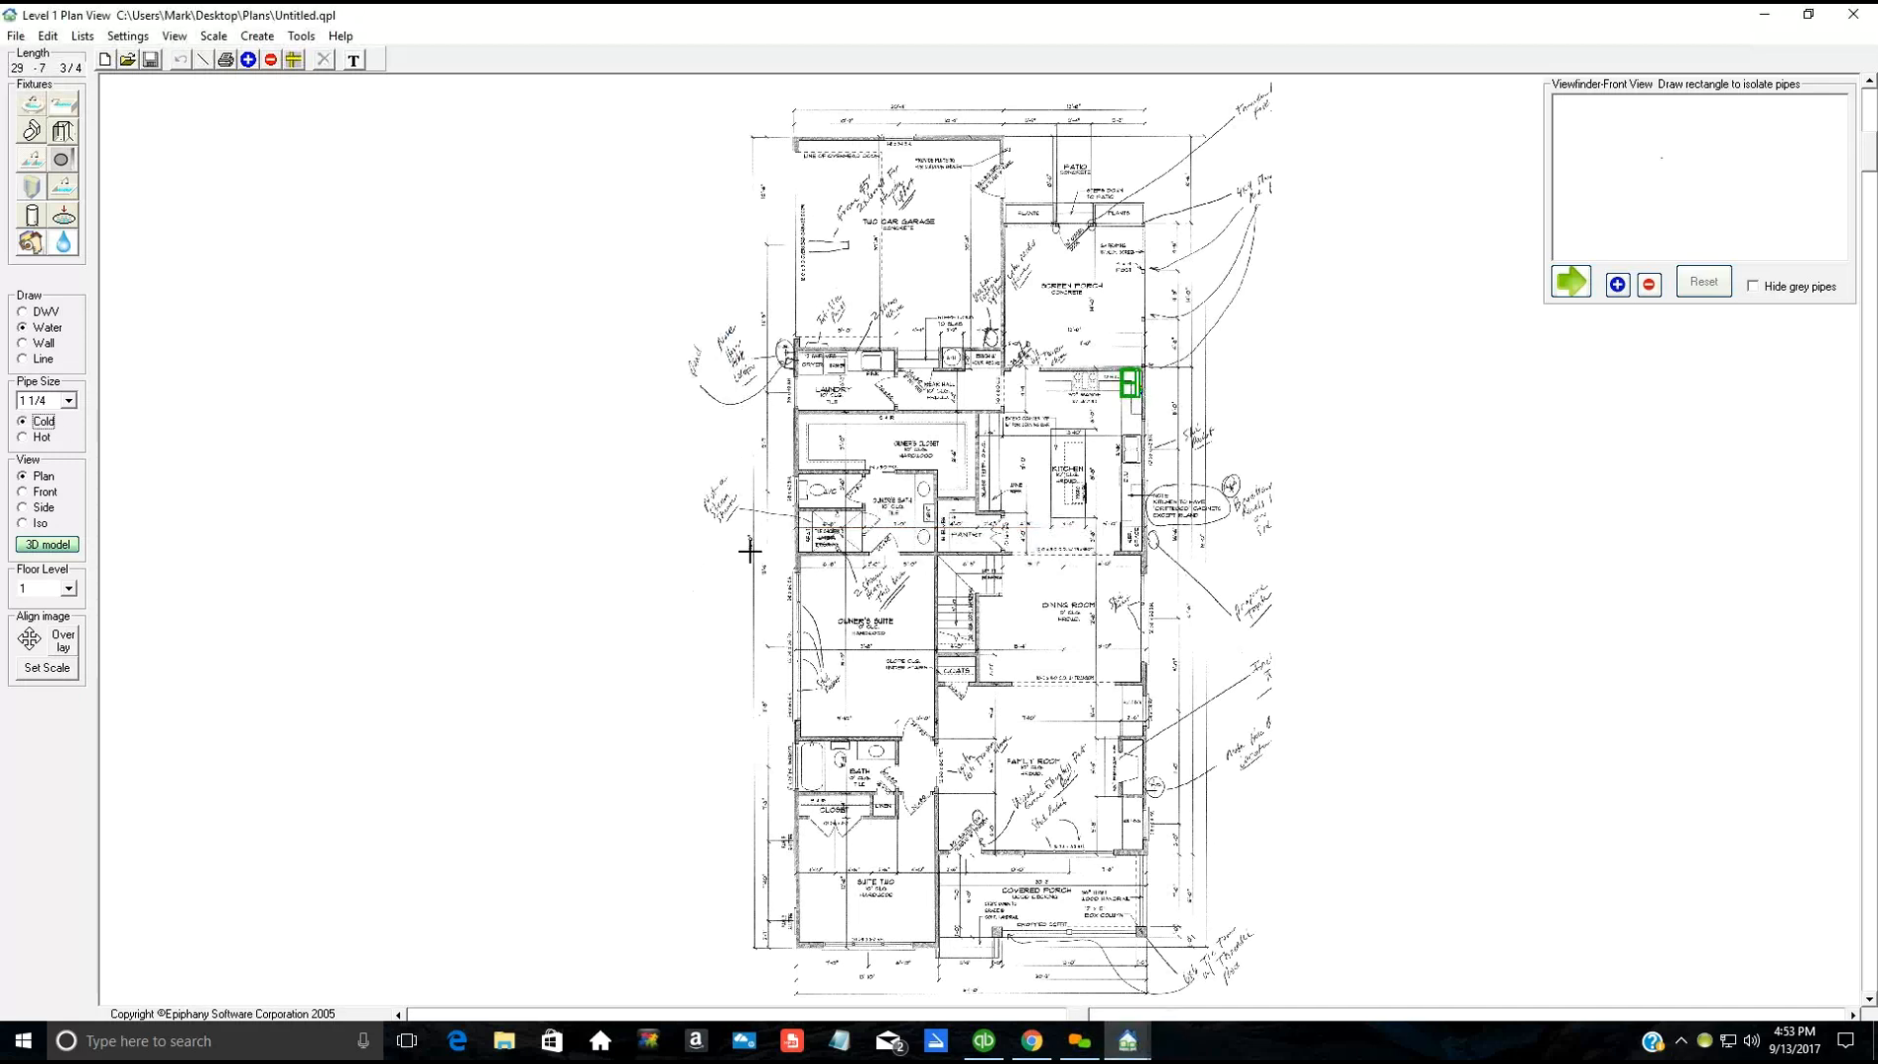
pyautogui.click(1110, 451)
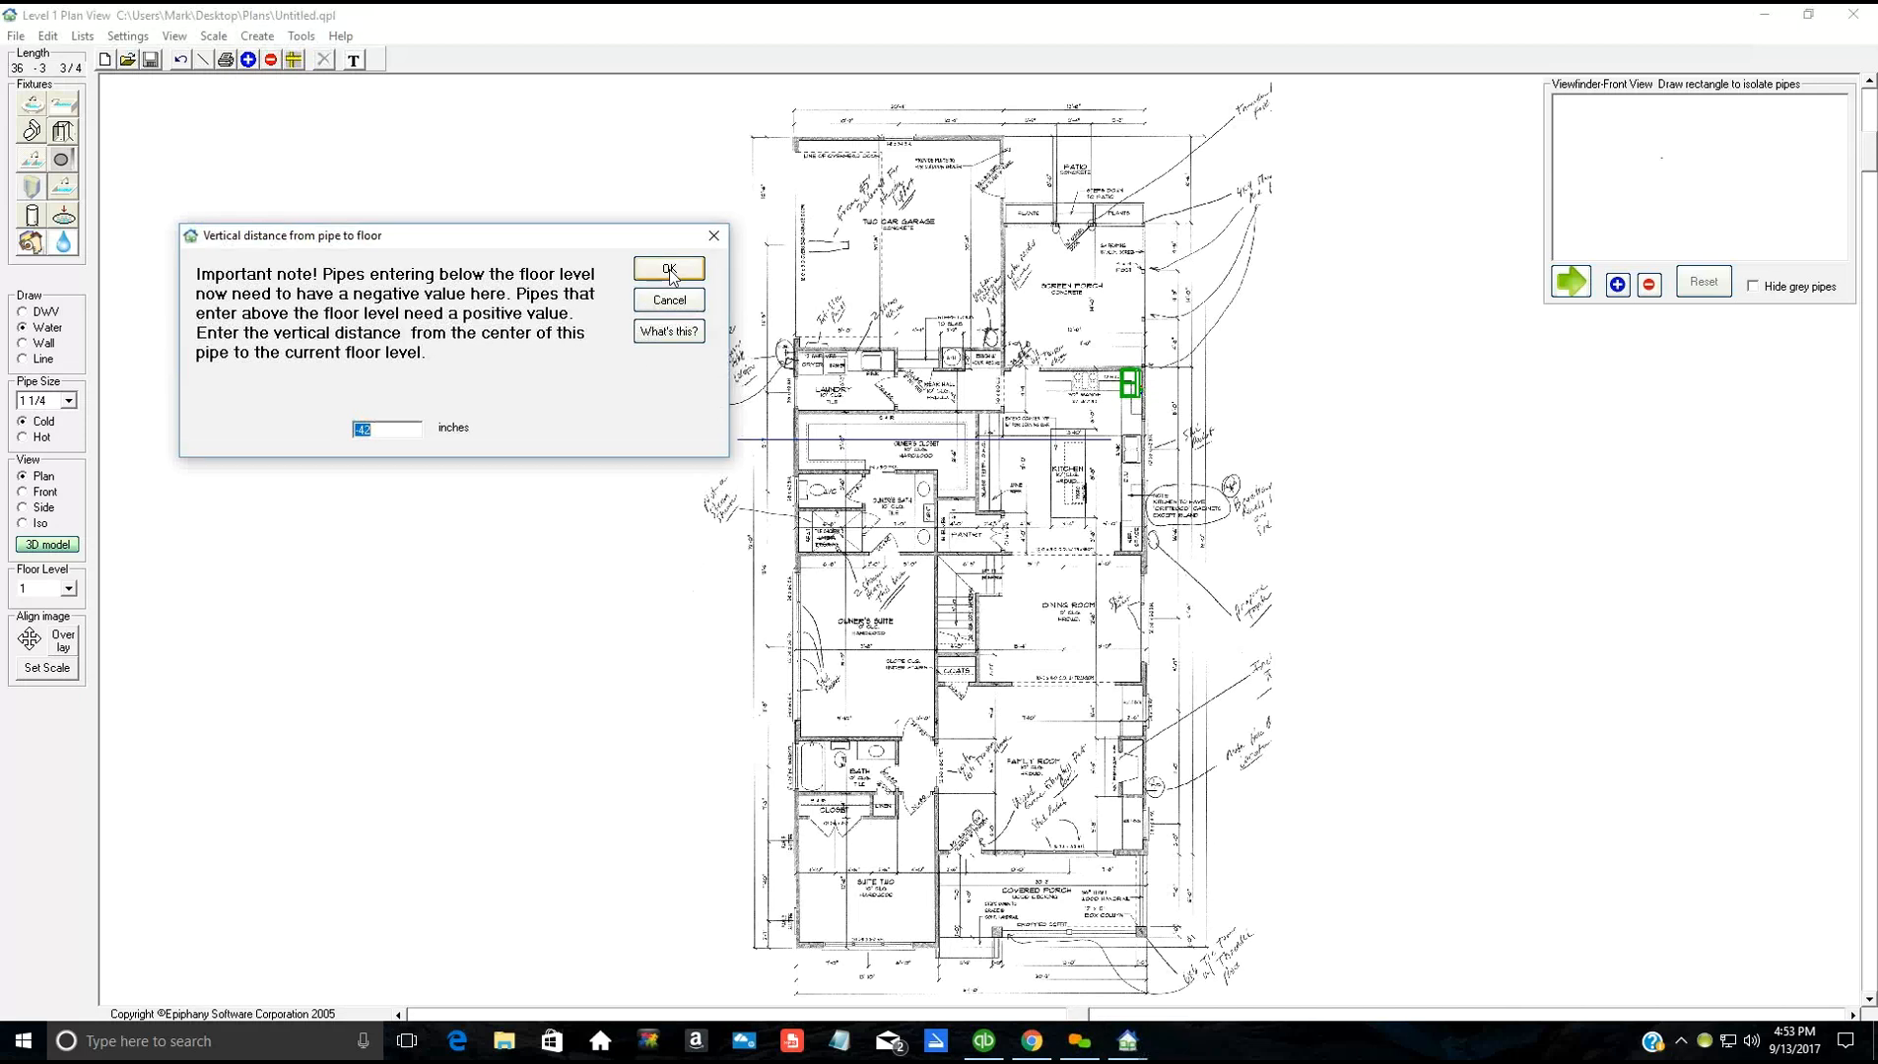
pyautogui.click(670, 270)
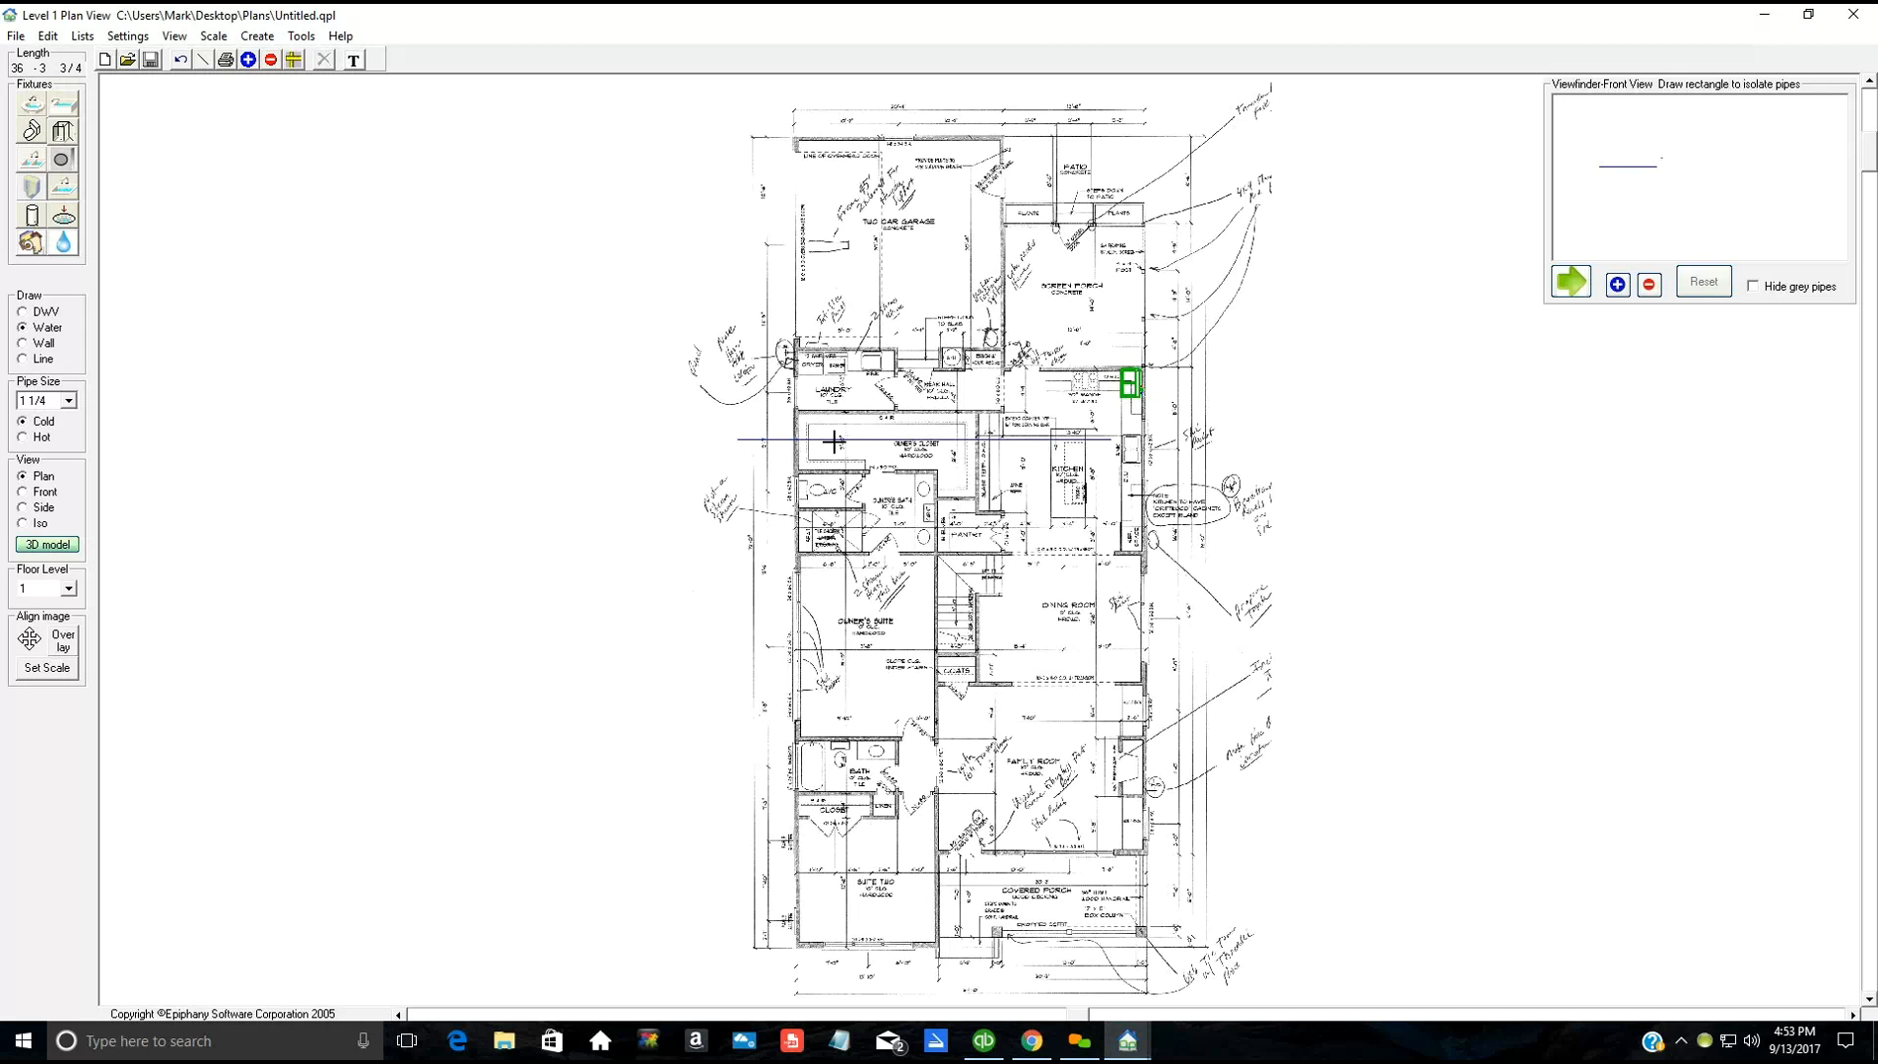
pyautogui.click(944, 437)
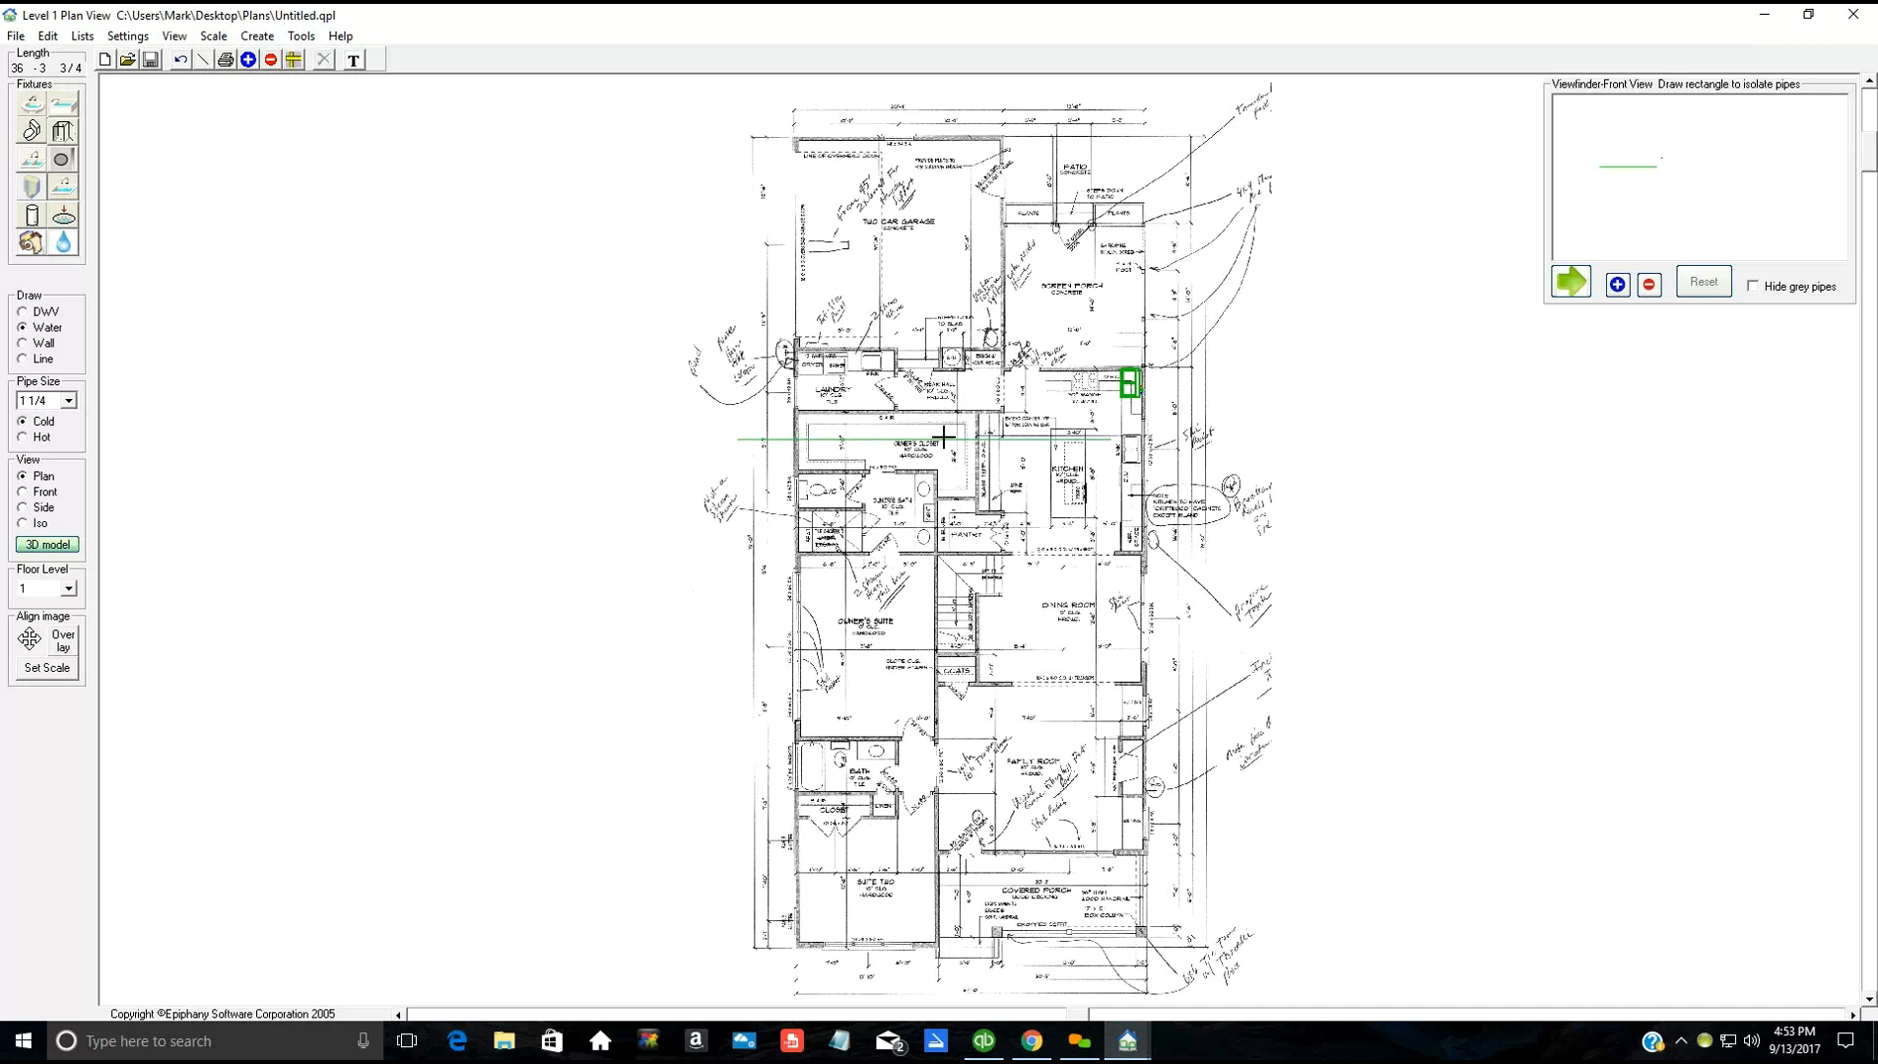
pyautogui.click(1078, 386)
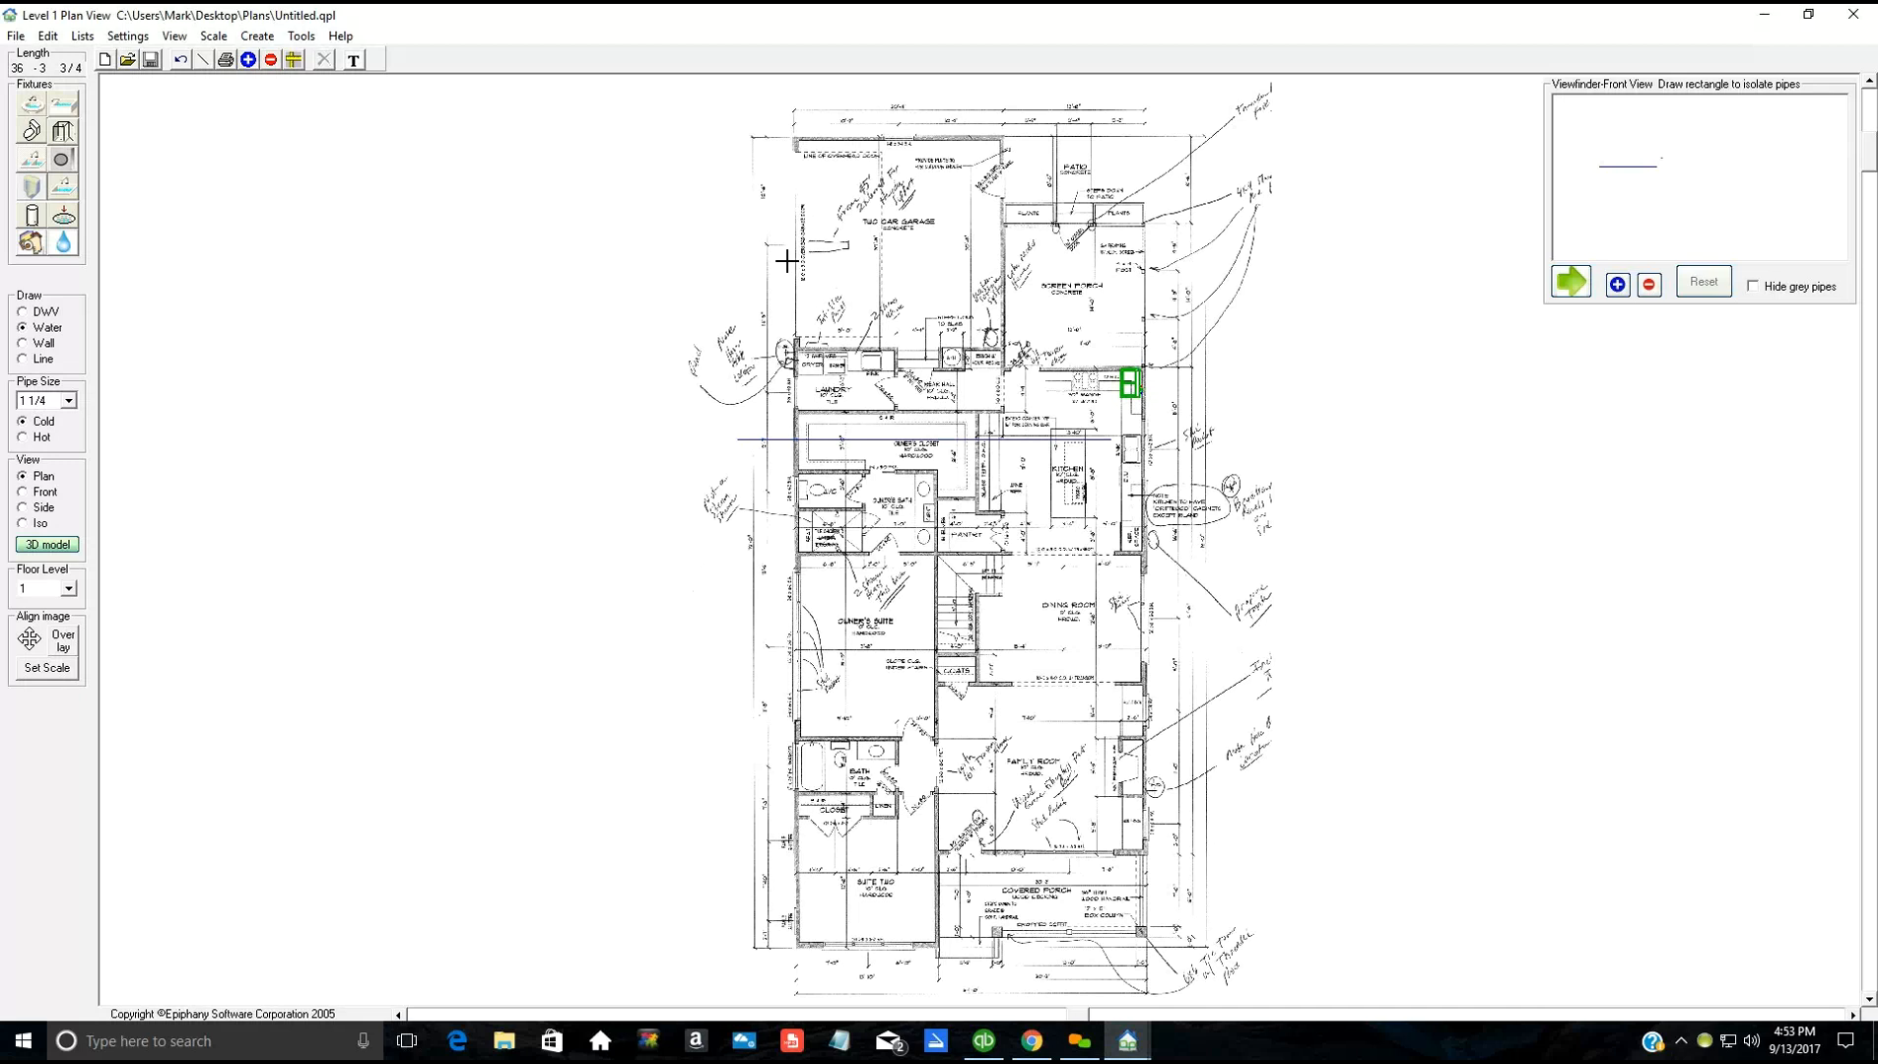
# Step: Set the water heater fixture to code WH-1 with the Tankless fixture name
pyautogui.click(301, 37)
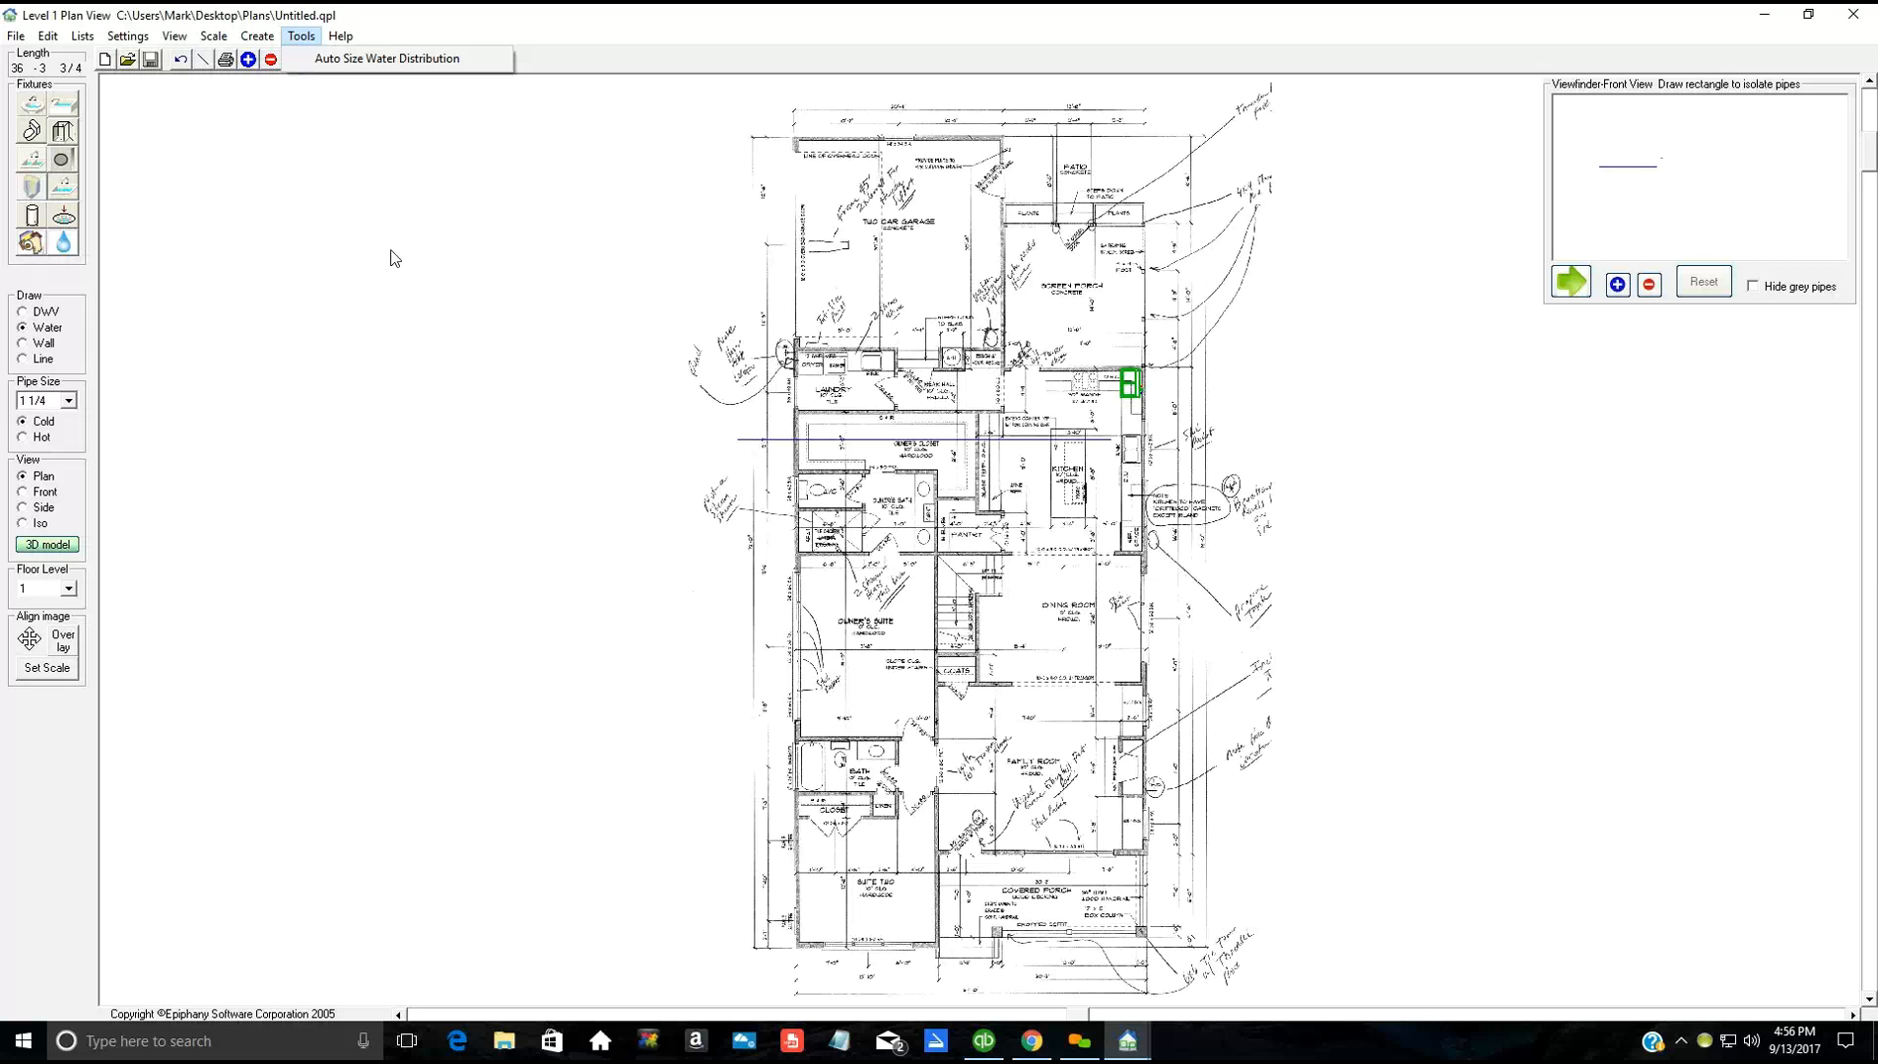
pyautogui.click(33, 218)
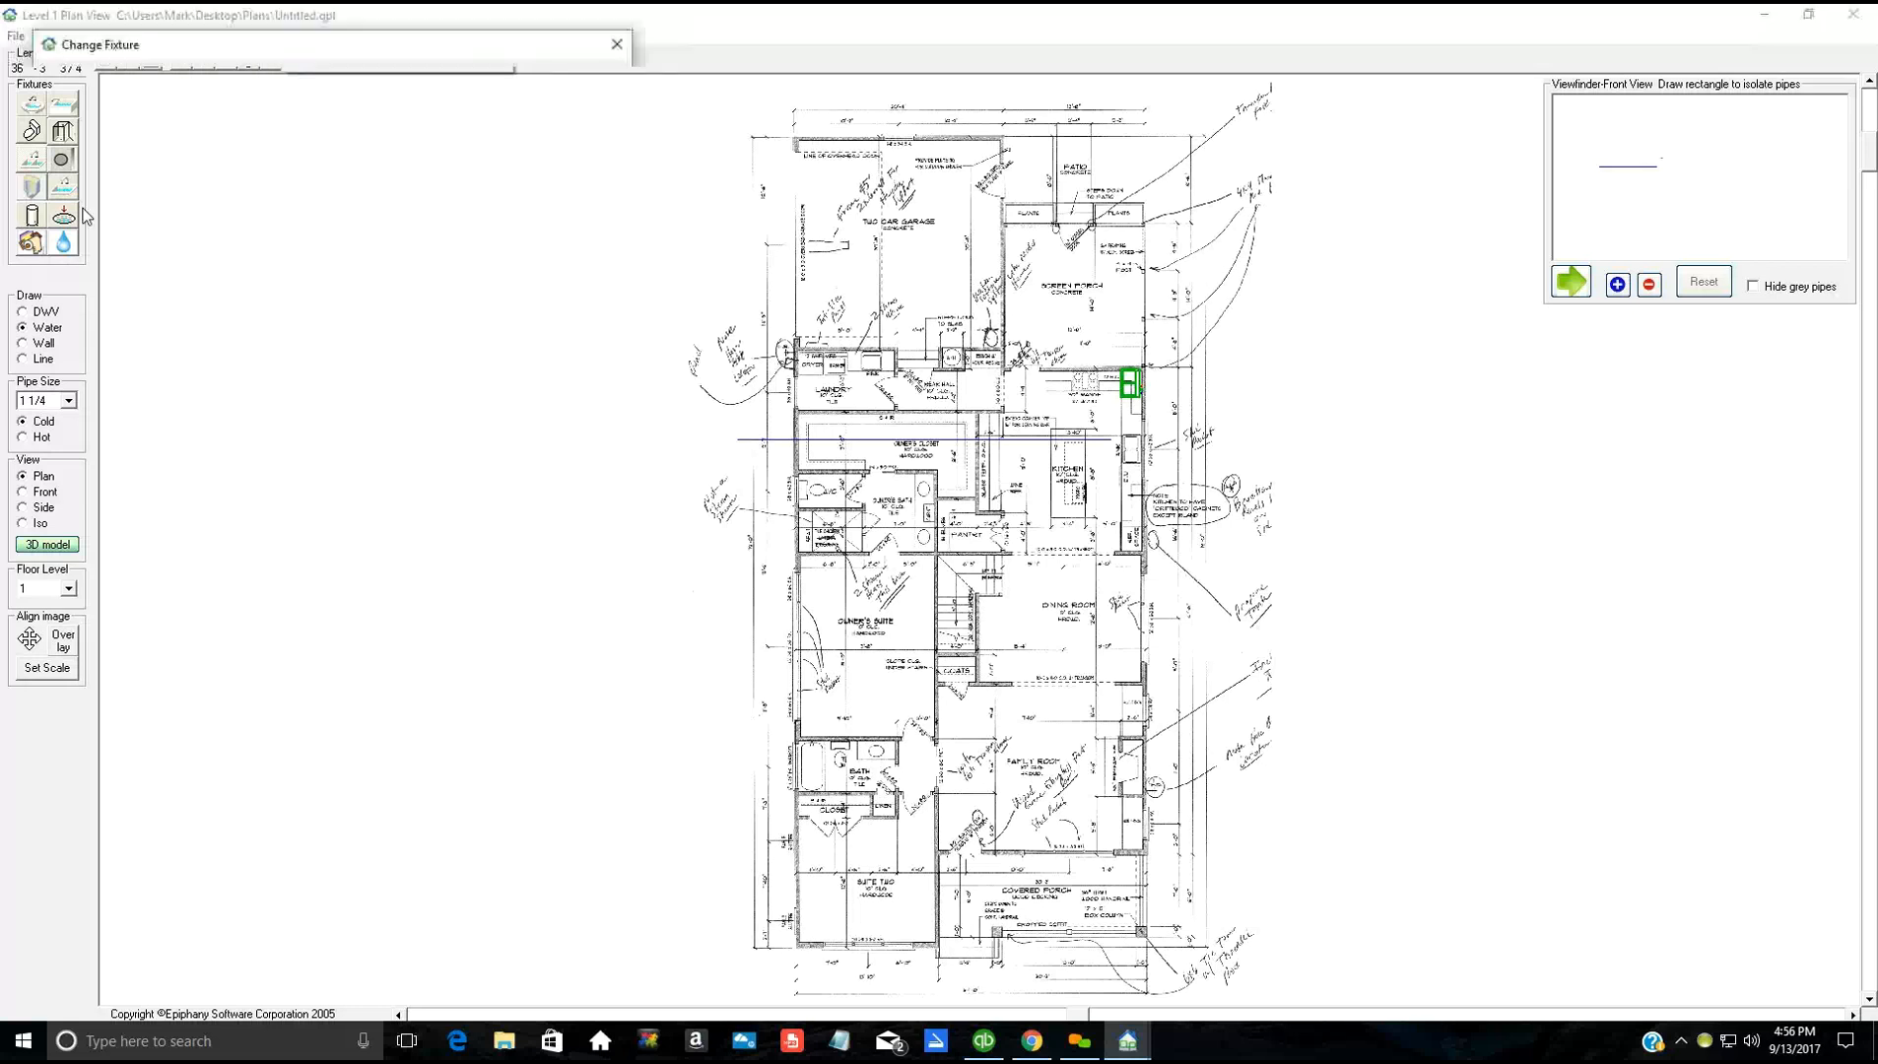
pyautogui.click(264, 181)
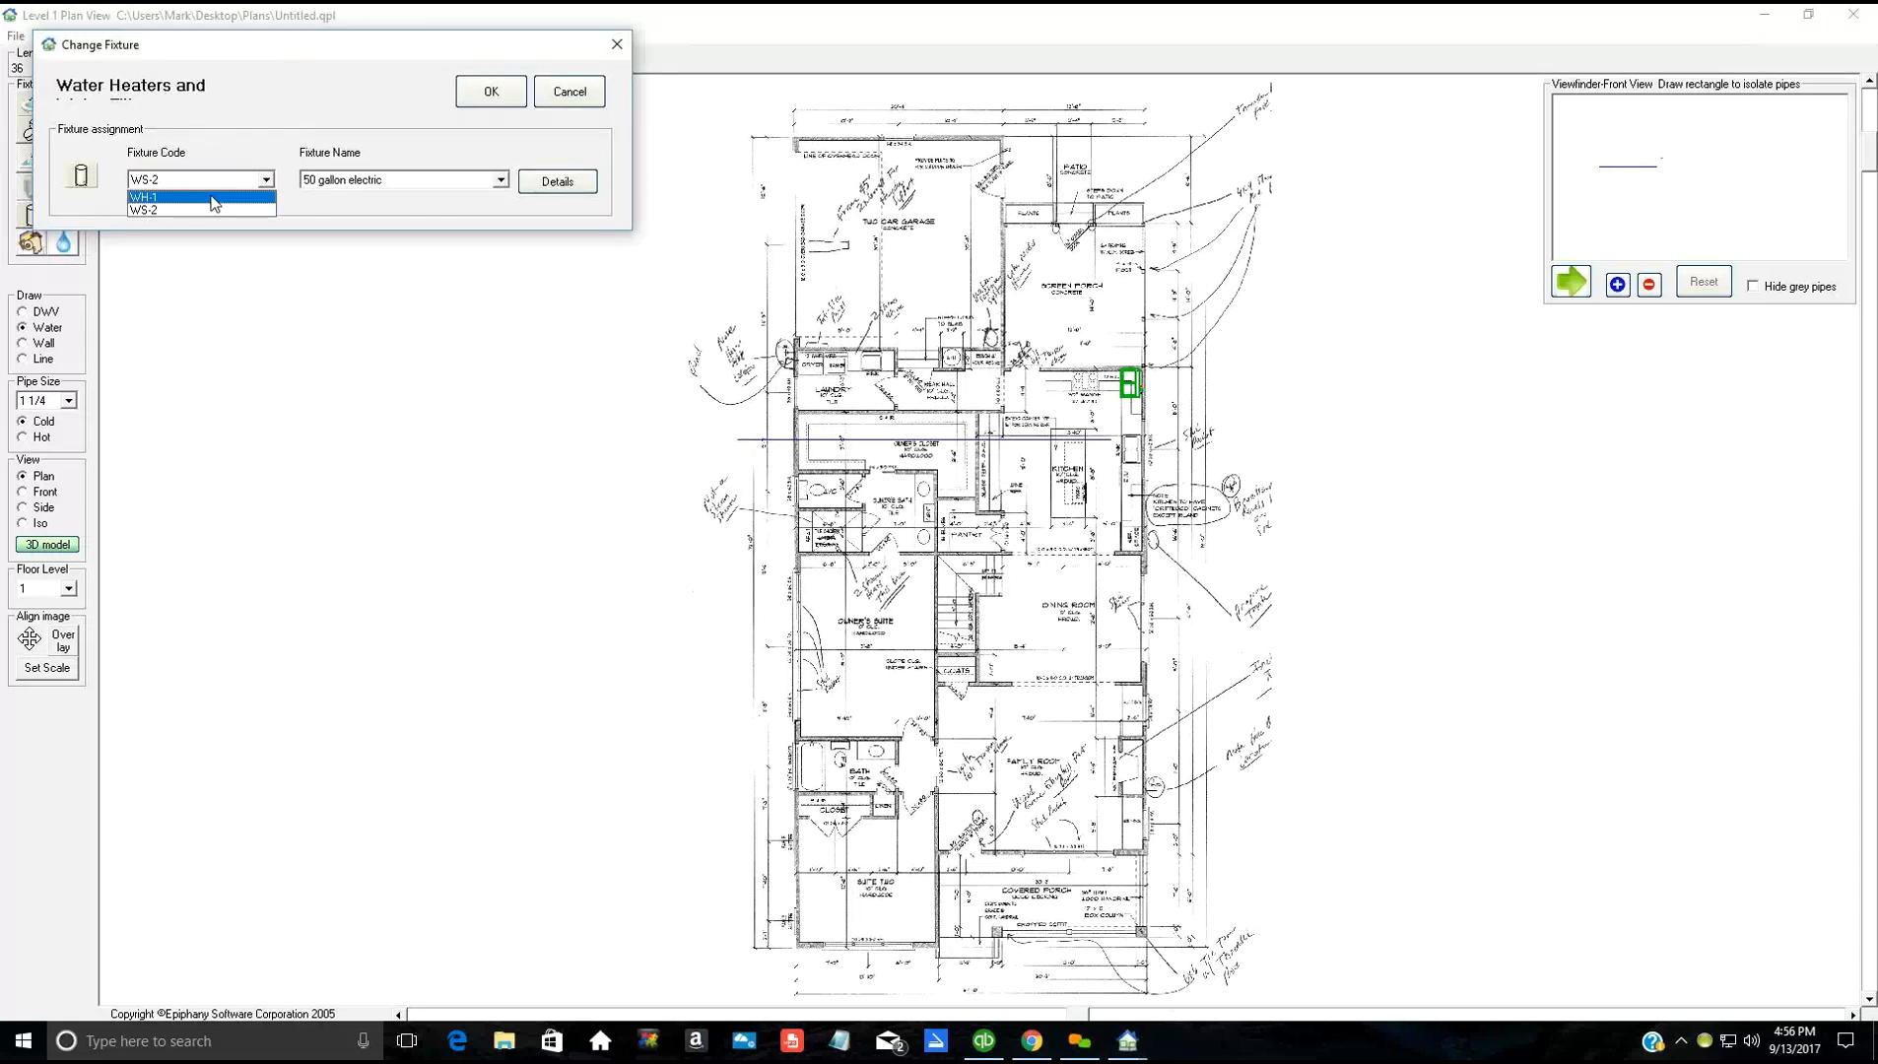
pyautogui.click(269, 197)
pyautogui.click(500, 181)
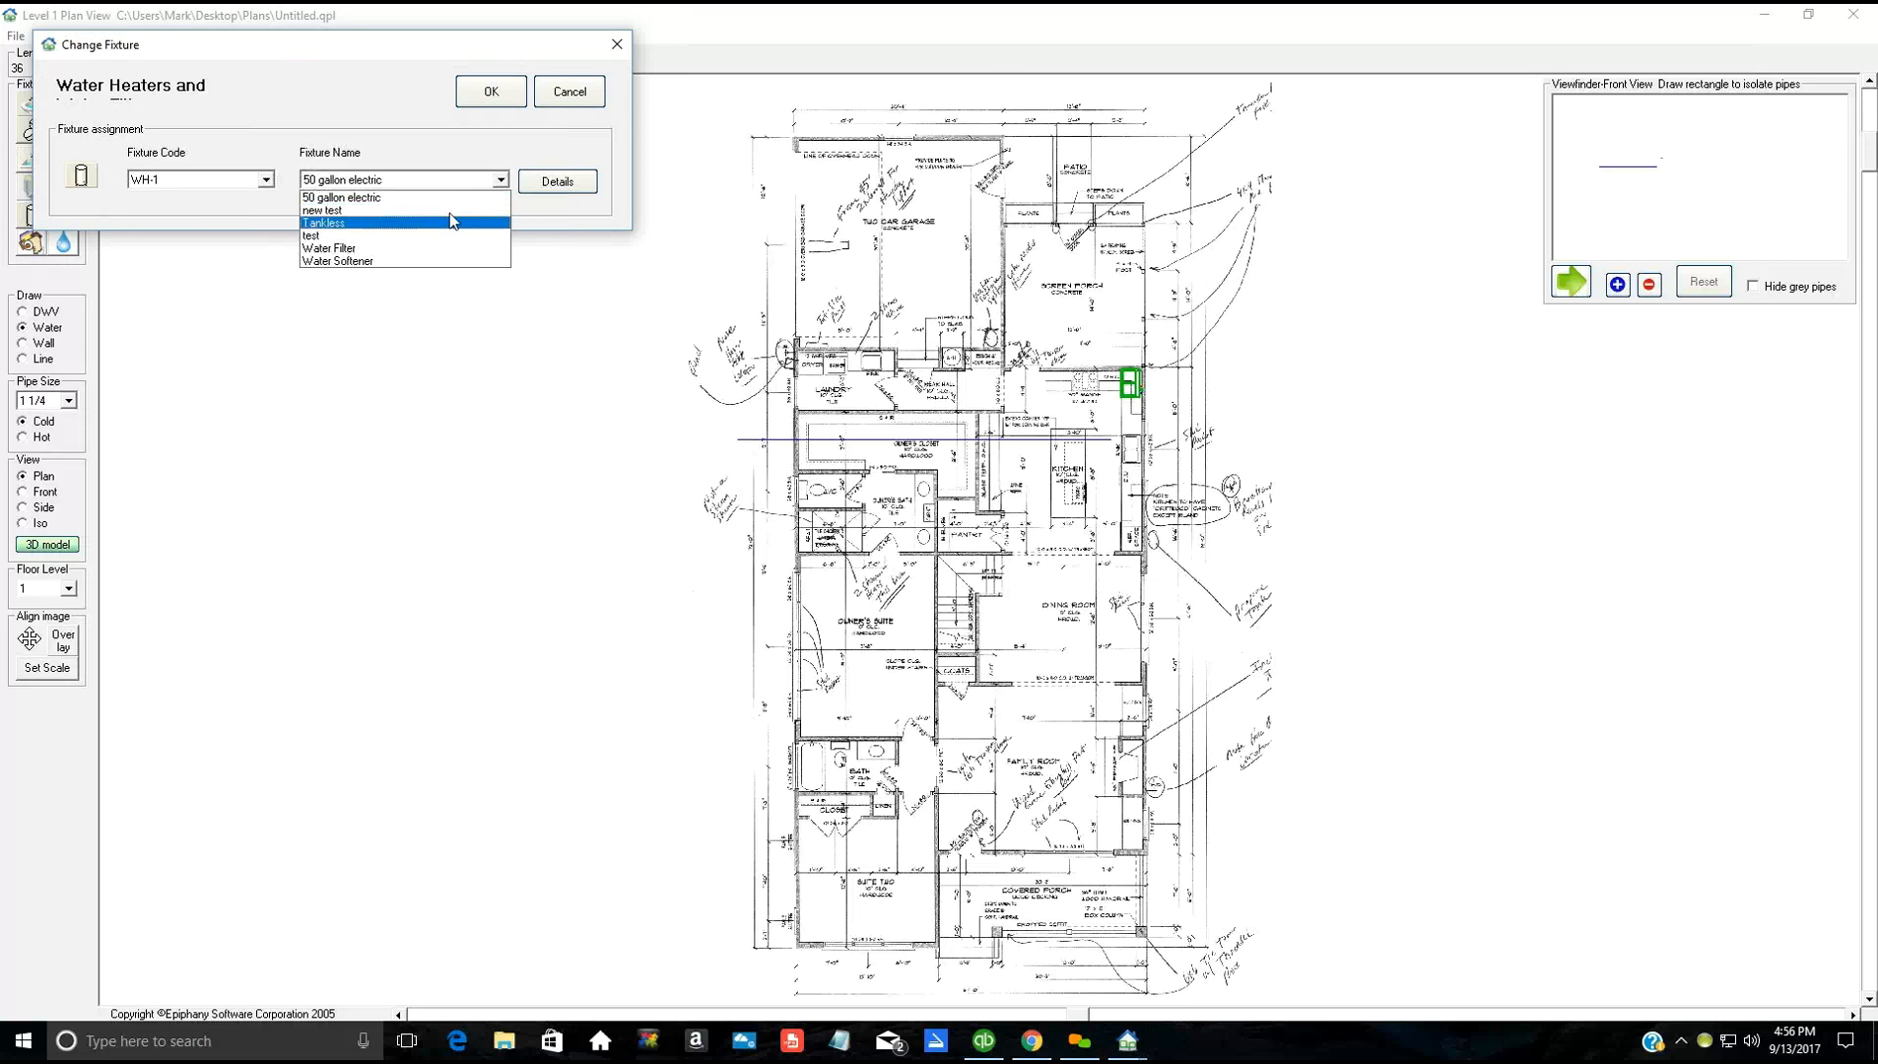
pyautogui.click(453, 223)
pyautogui.click(488, 91)
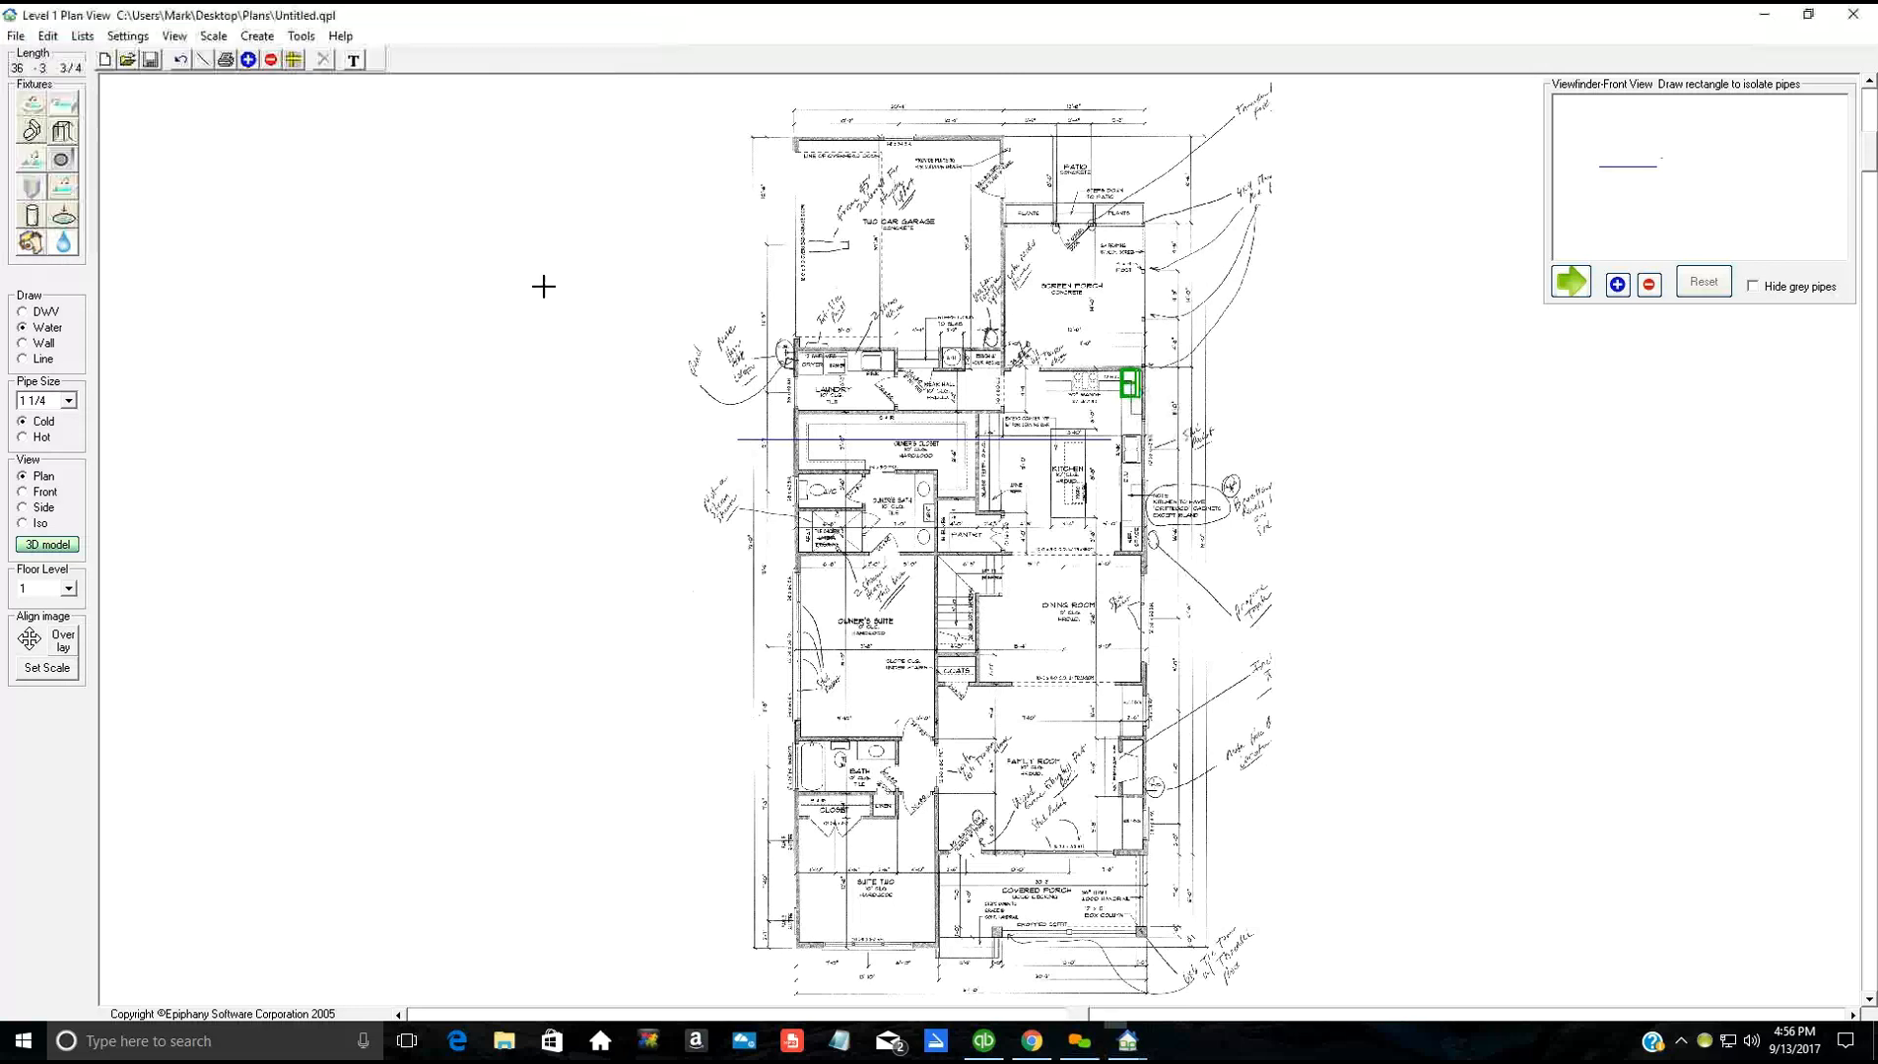
# Step: Place the tankless water heater beside the floor plan and move it onto the kitchen's exterior wall below the sink
pyautogui.click(618, 407)
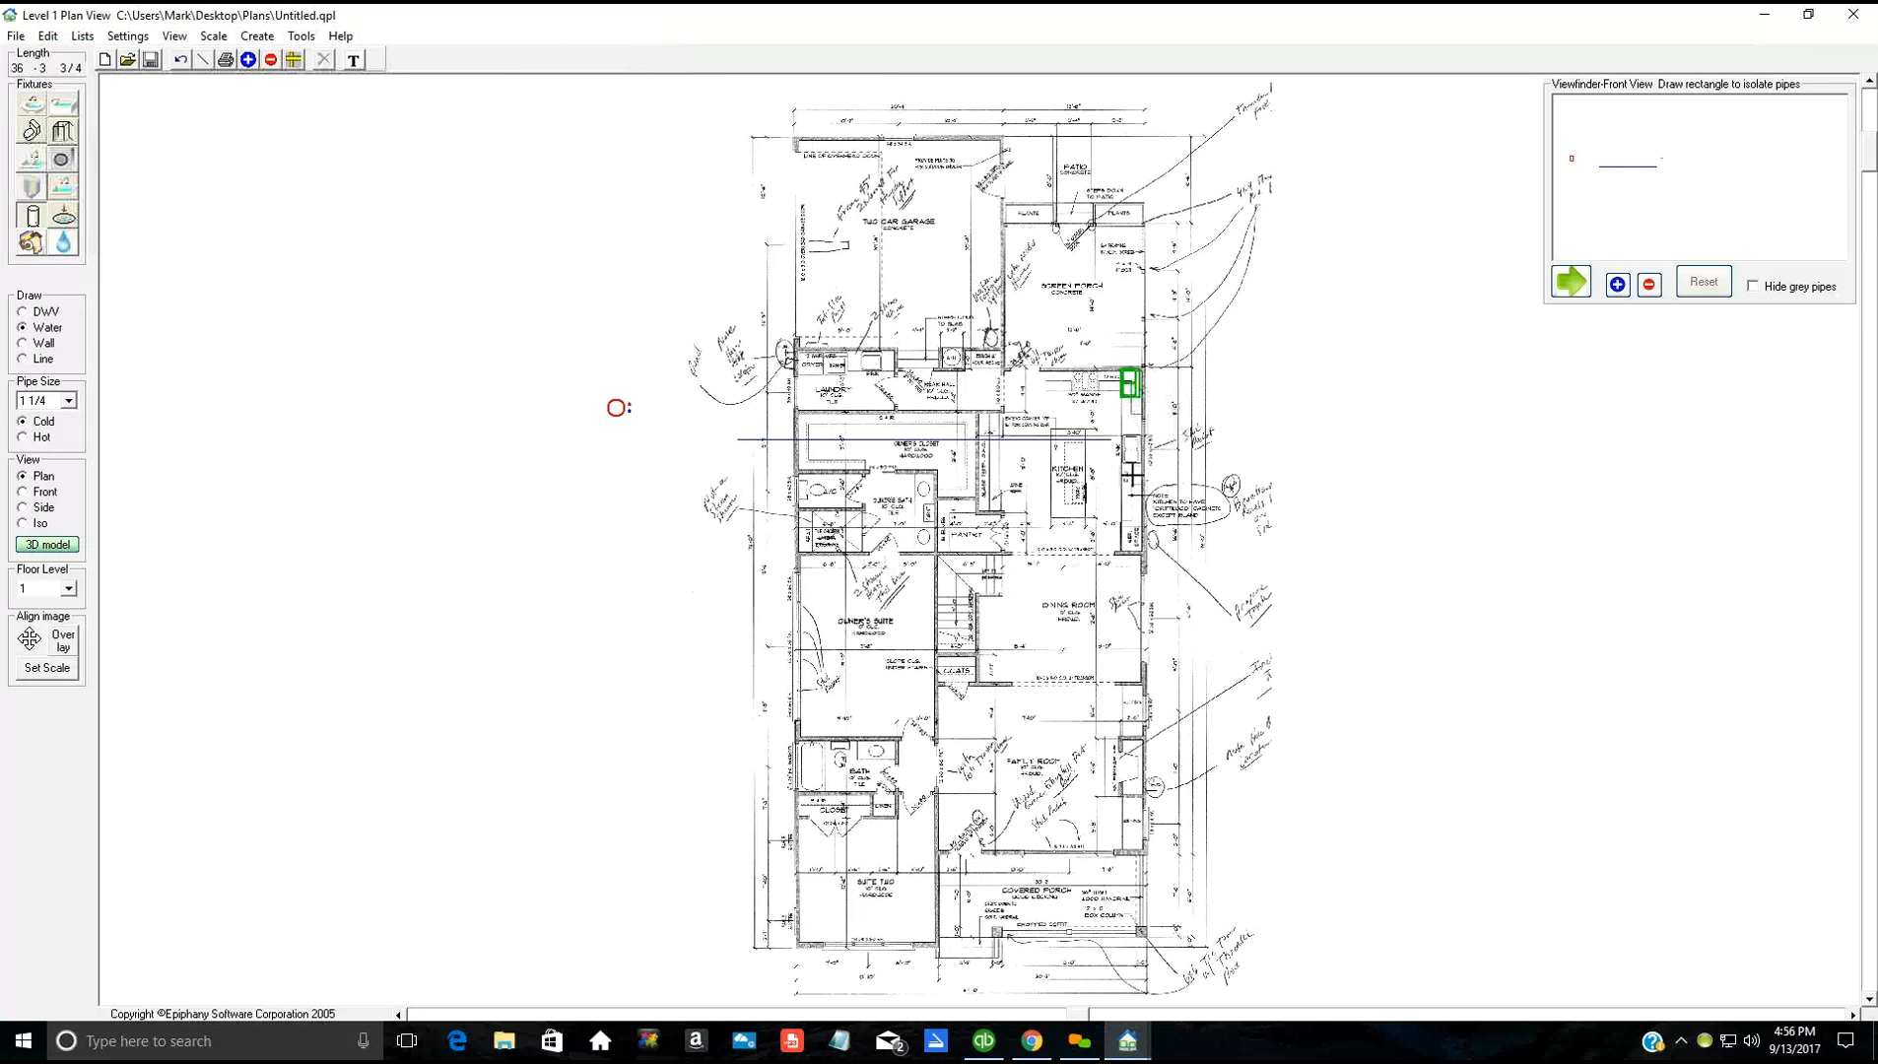
pyautogui.click(1133, 476)
pyautogui.click(1131, 478)
pyautogui.click(1128, 478)
# Step: Examine the new water heater fixture form in the fixture list and close it without saving
pyautogui.click(79, 37)
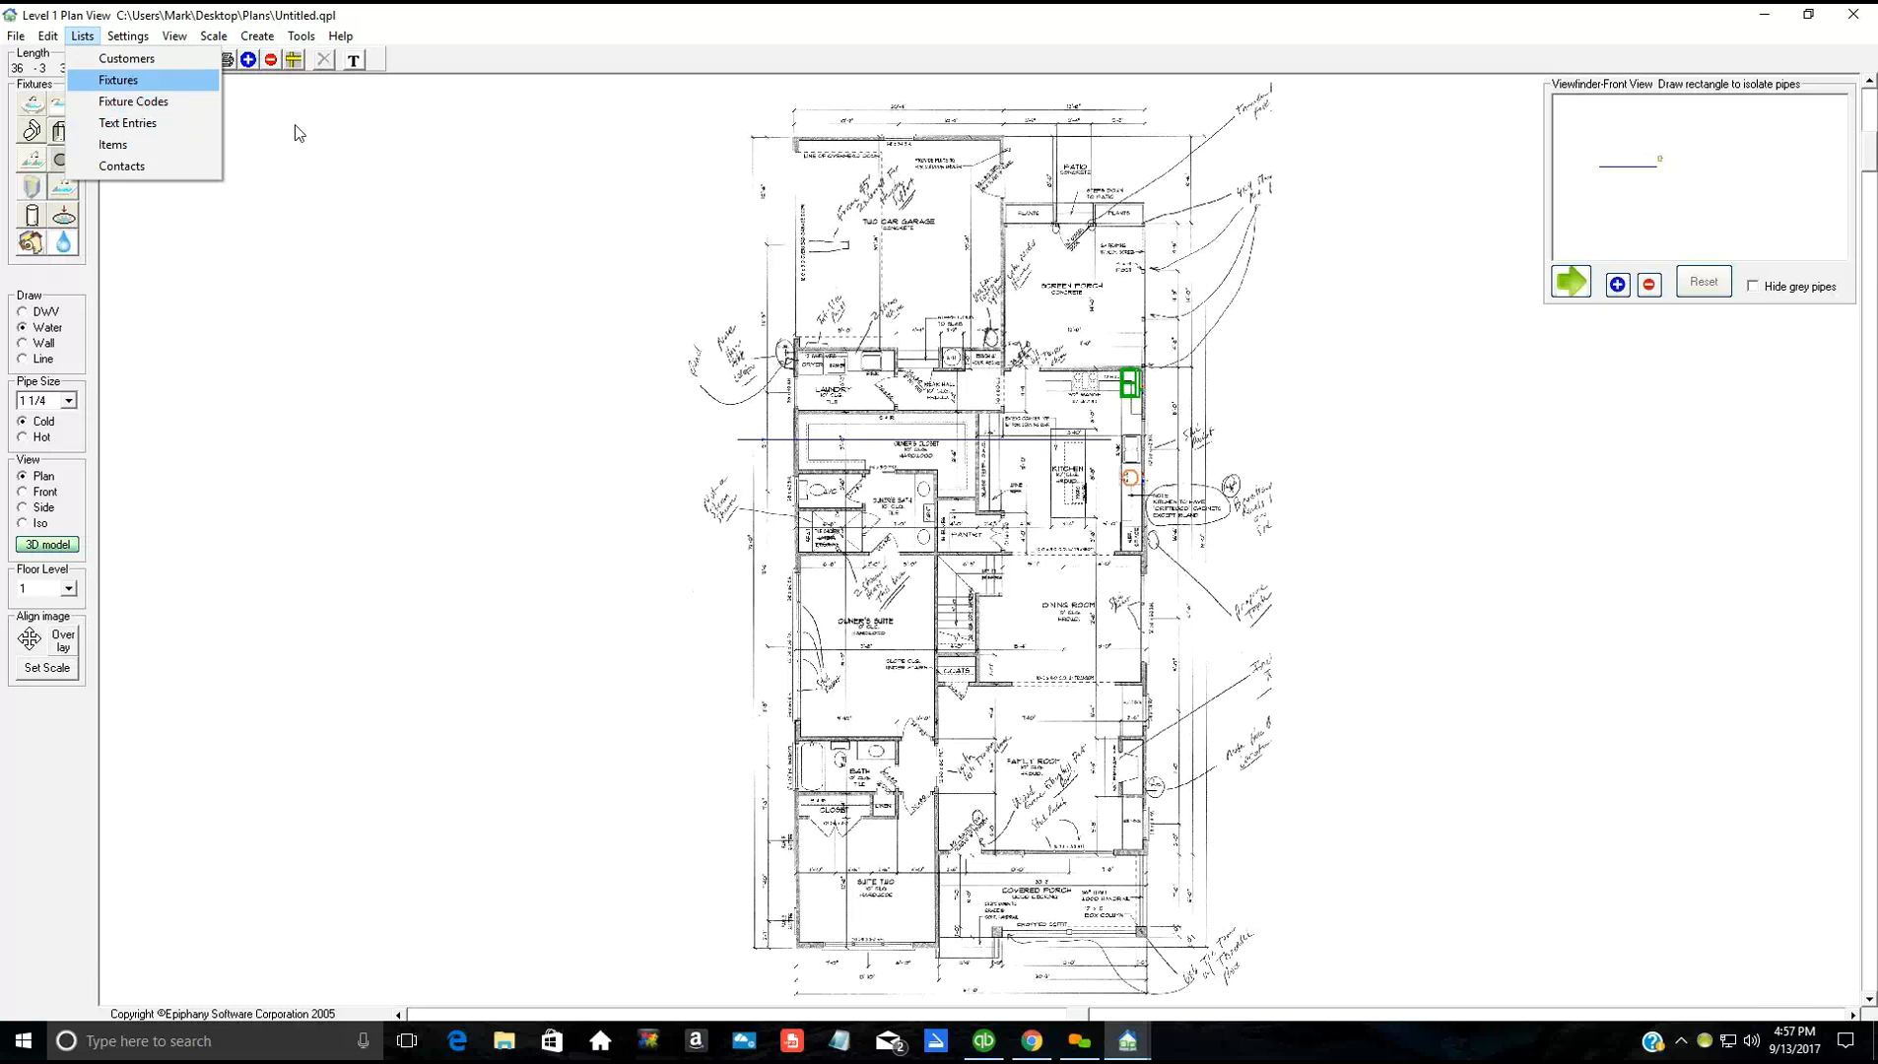
pyautogui.click(463, 178)
pyautogui.click(433, 131)
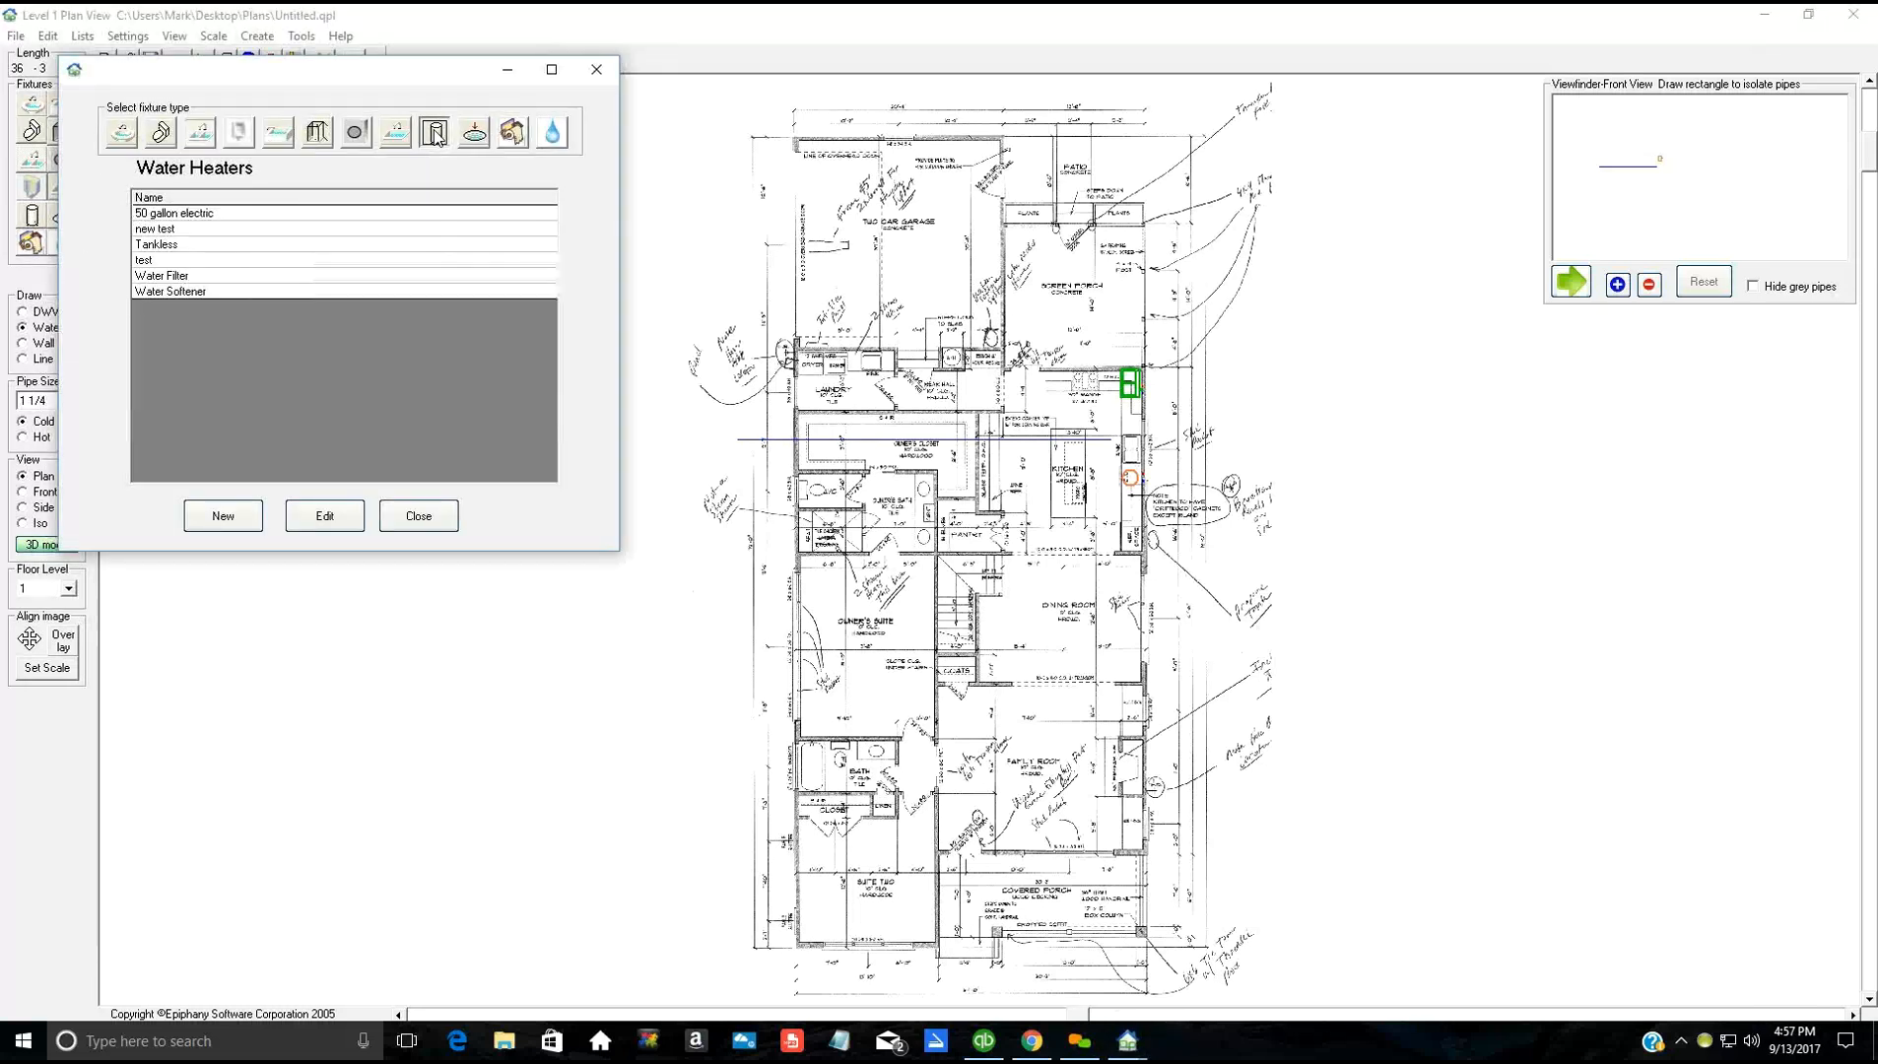
pyautogui.click(223, 515)
pyautogui.click(244, 522)
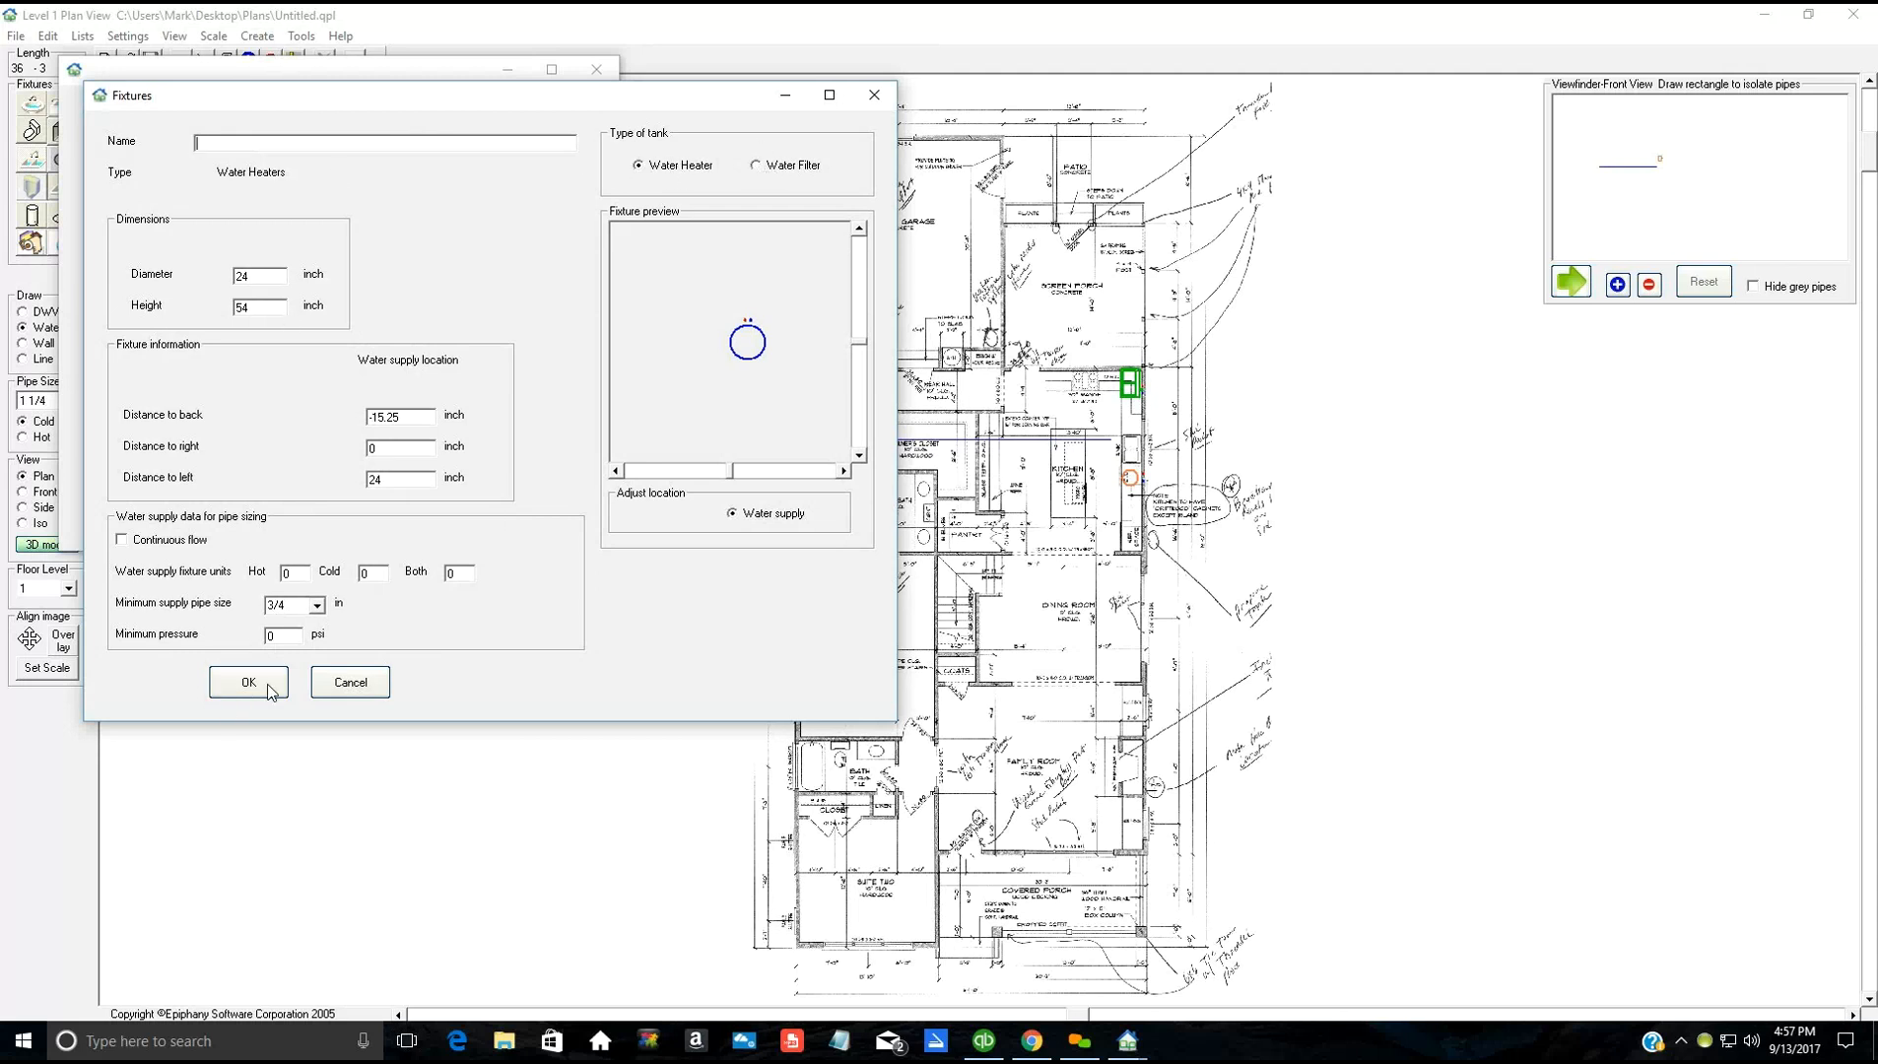
pyautogui.click(363, 684)
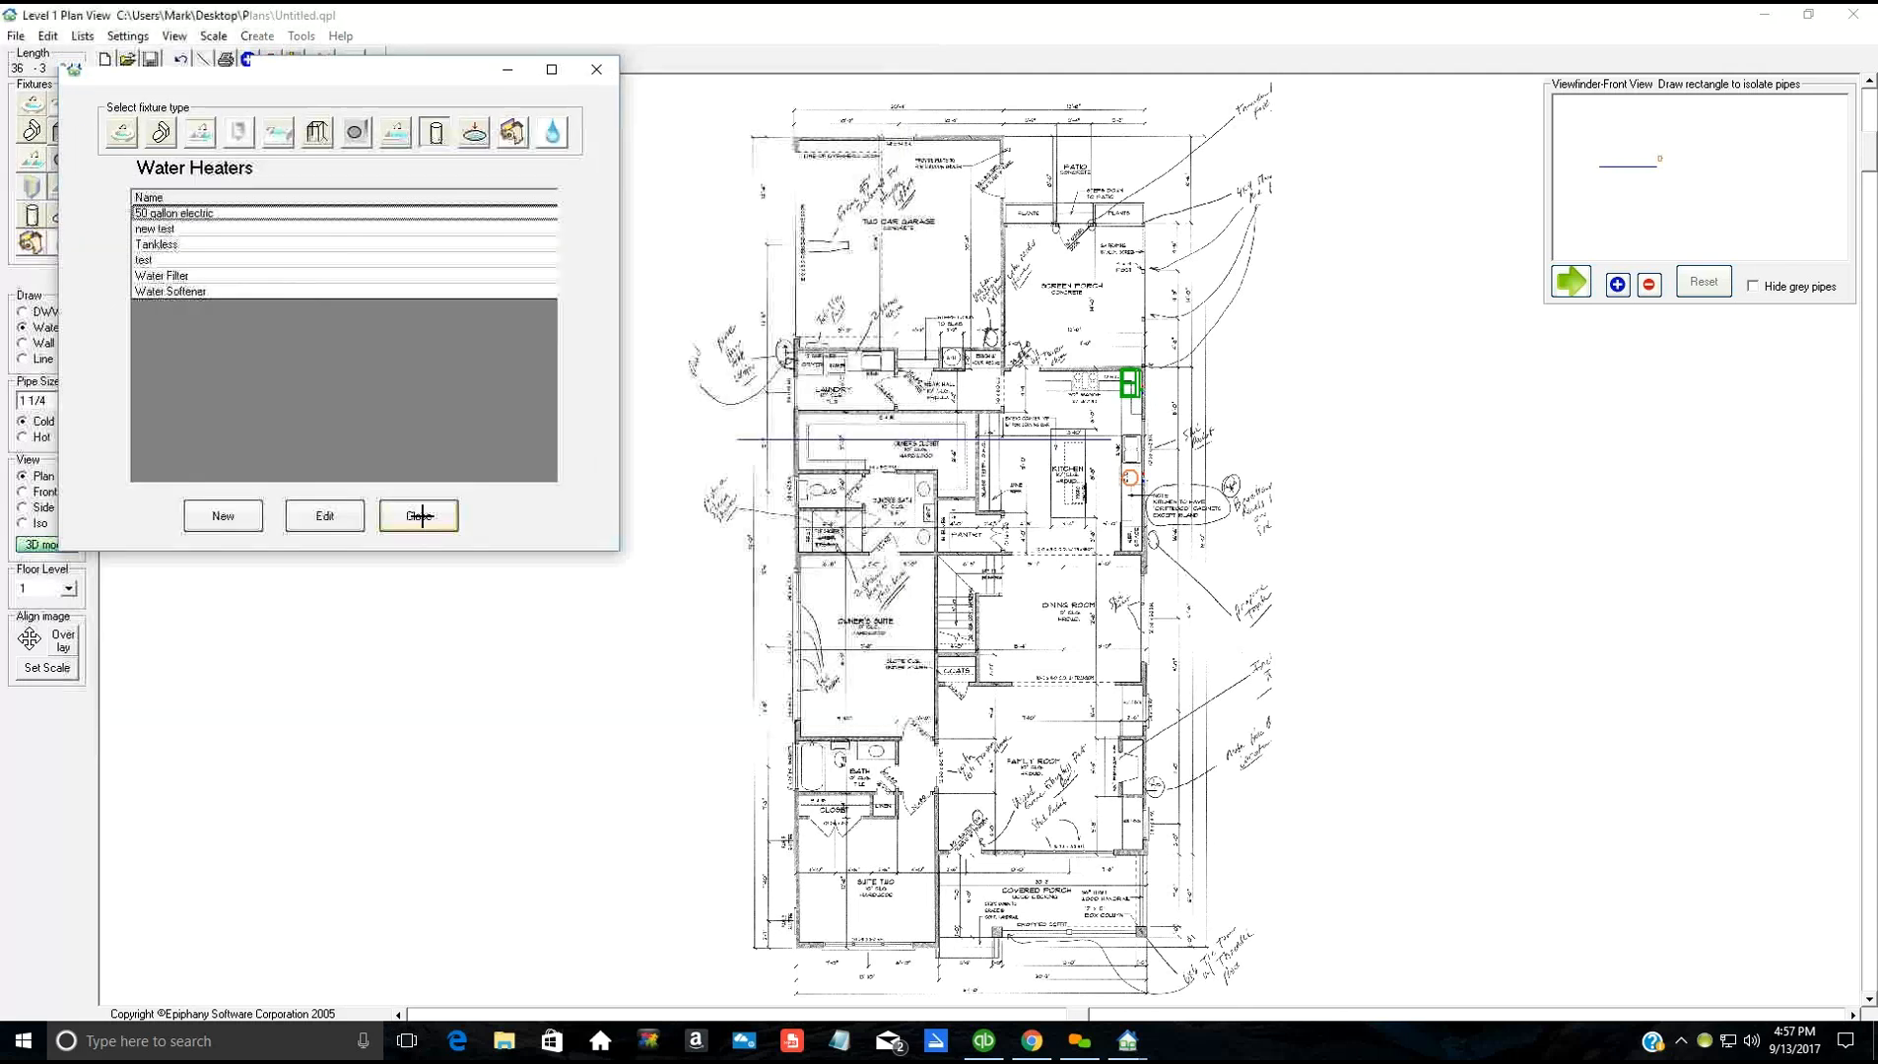
pyautogui.click(422, 516)
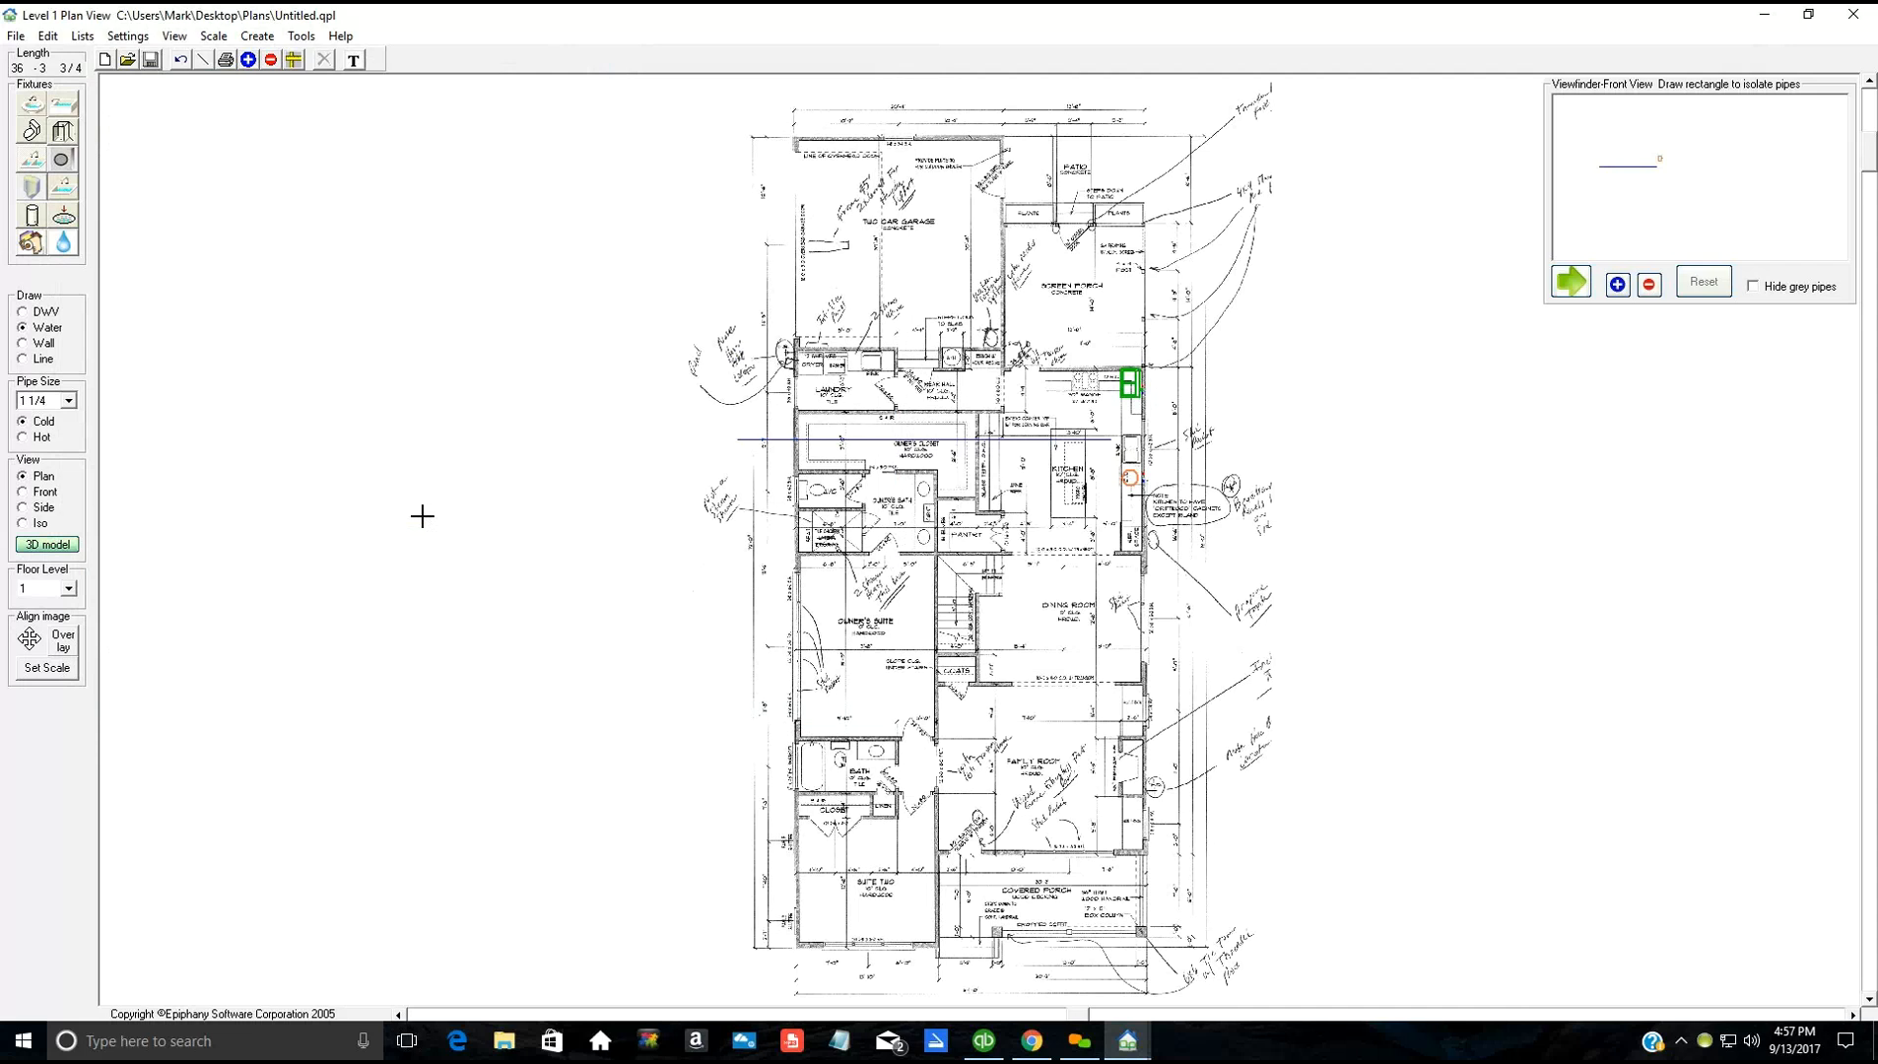